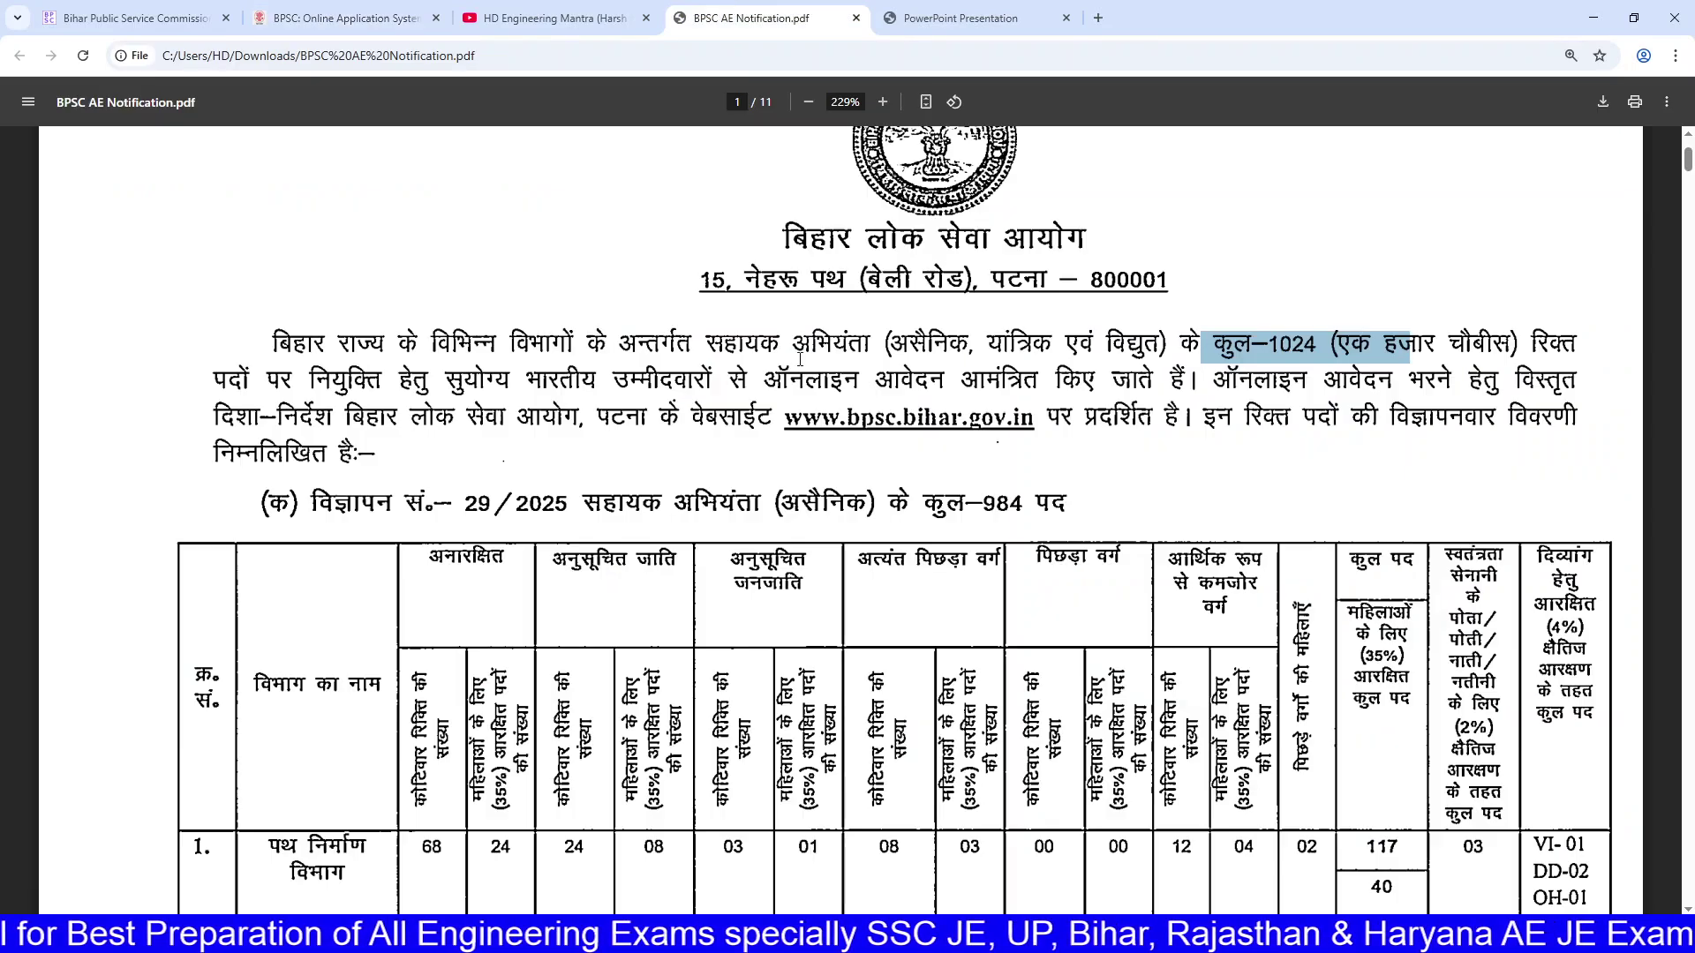
Step: Highlight the notification's vacancy totals: 1024 posts overall and 984 under advertisement 29/2025
click(349, 17)
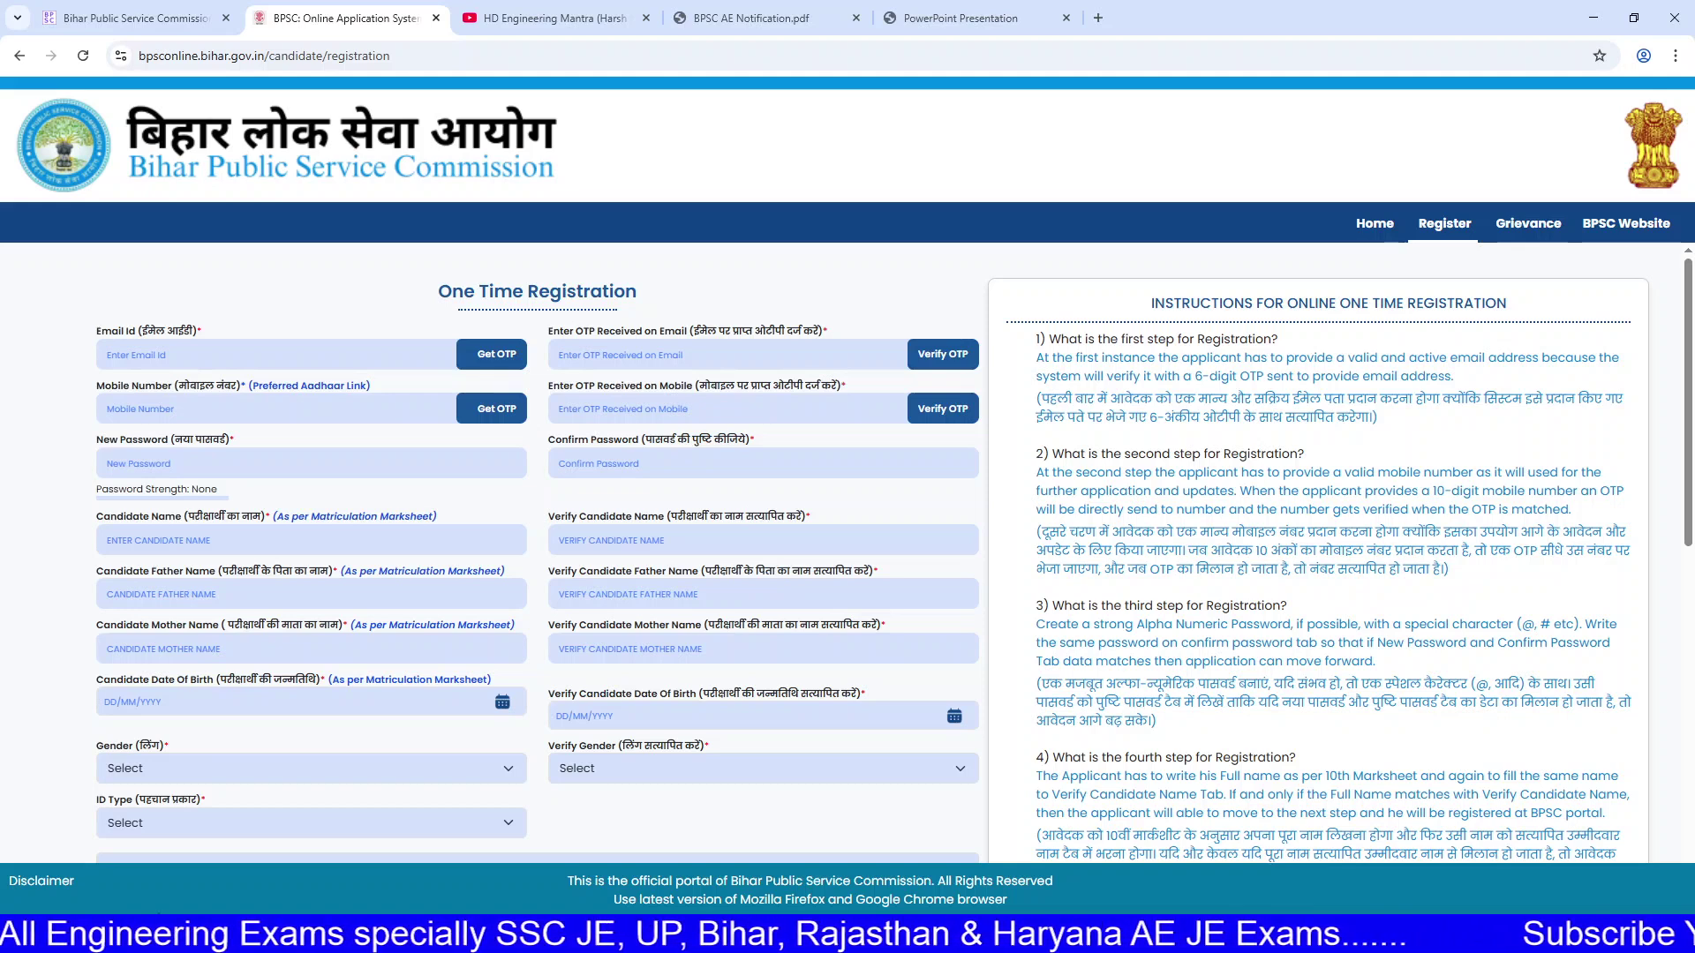
click(712, 17)
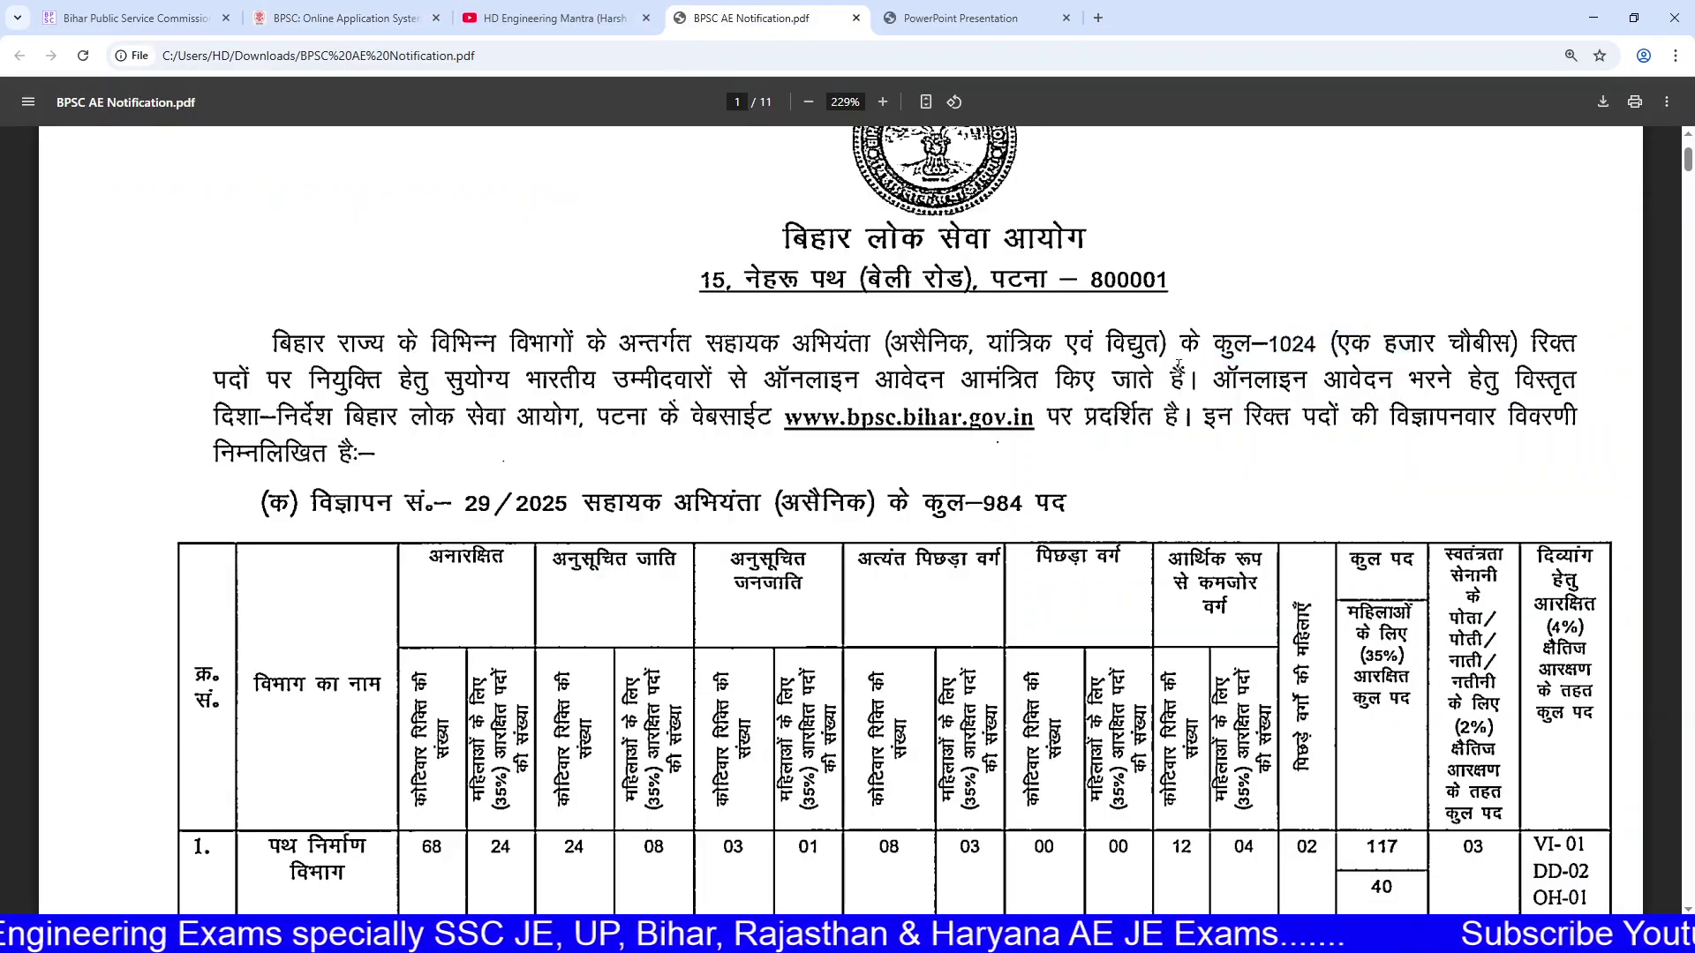
drag(1209, 330, 1549, 340)
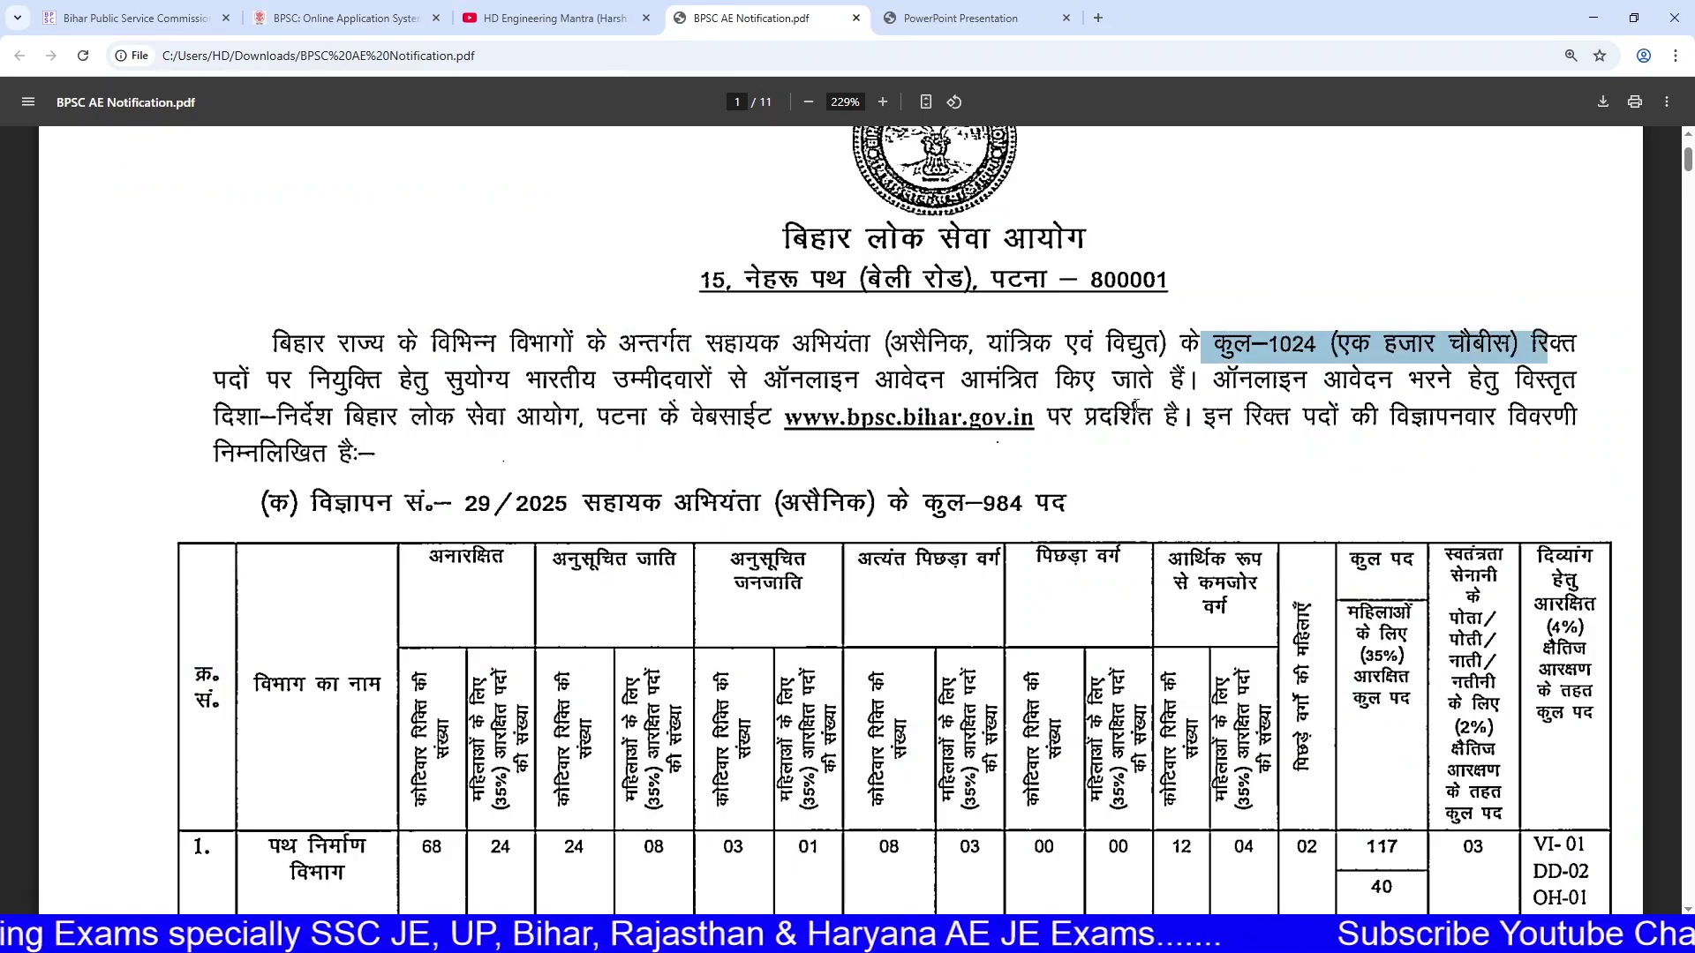
drag(908, 499, 1089, 499)
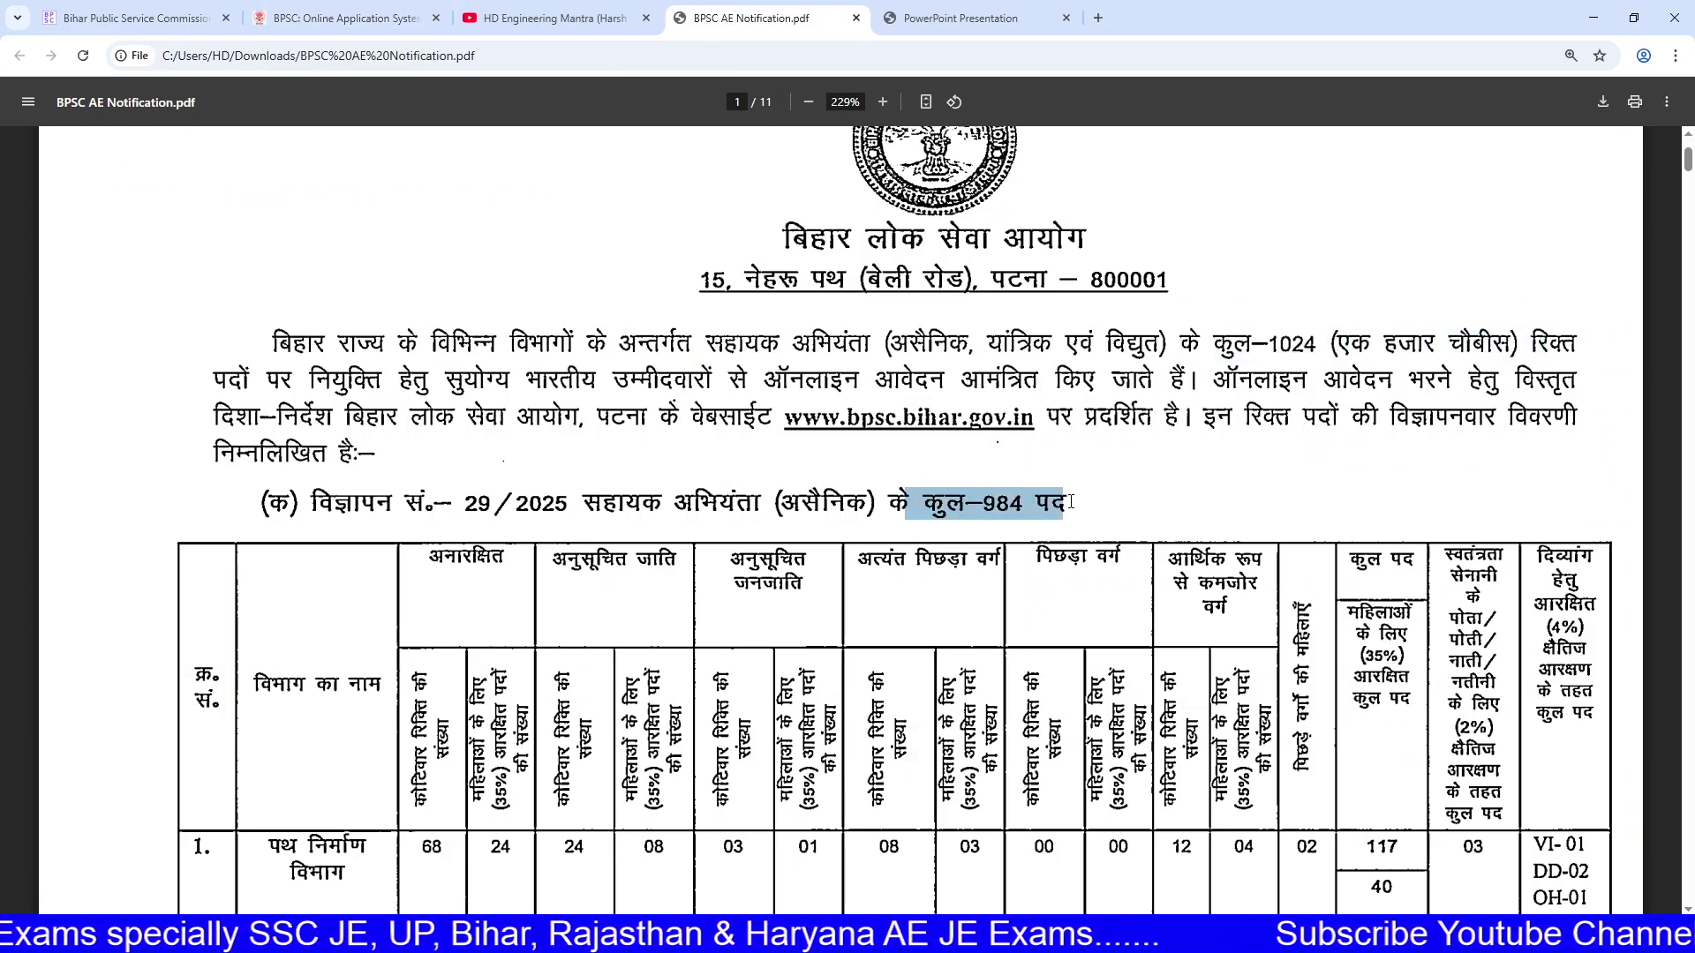
Step: Scroll through the notification's next page, then return to the One Time Registration form
scroll(971, 552, down, 20)
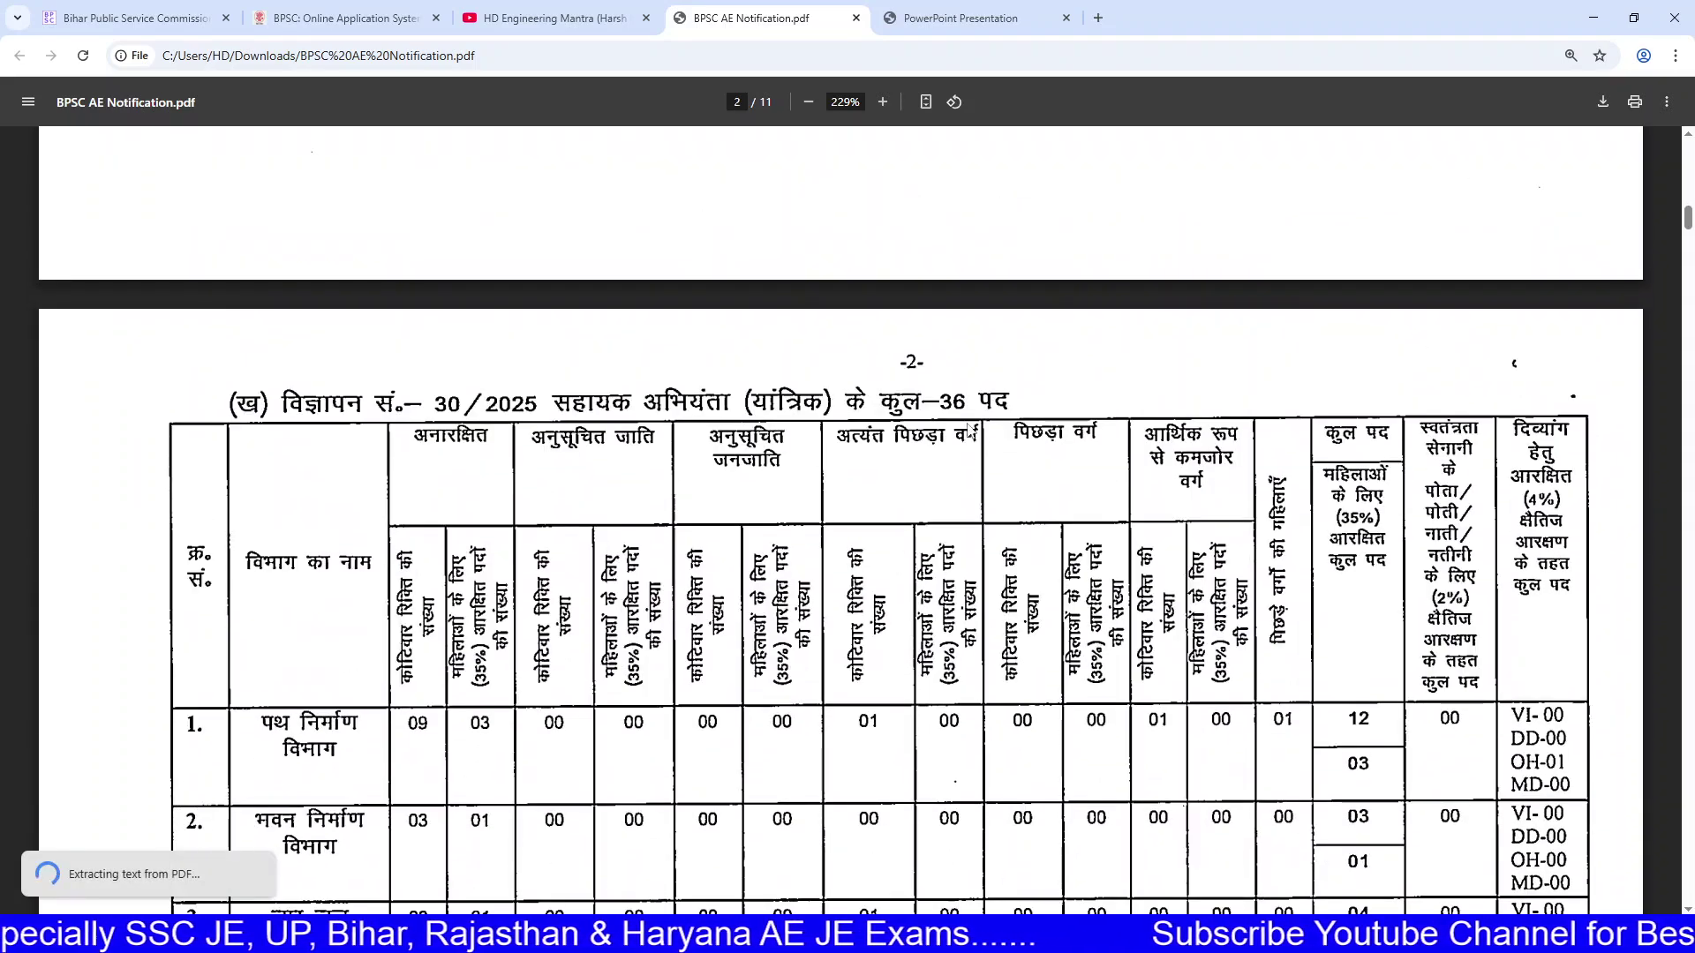
scroll(971, 476, down, 7)
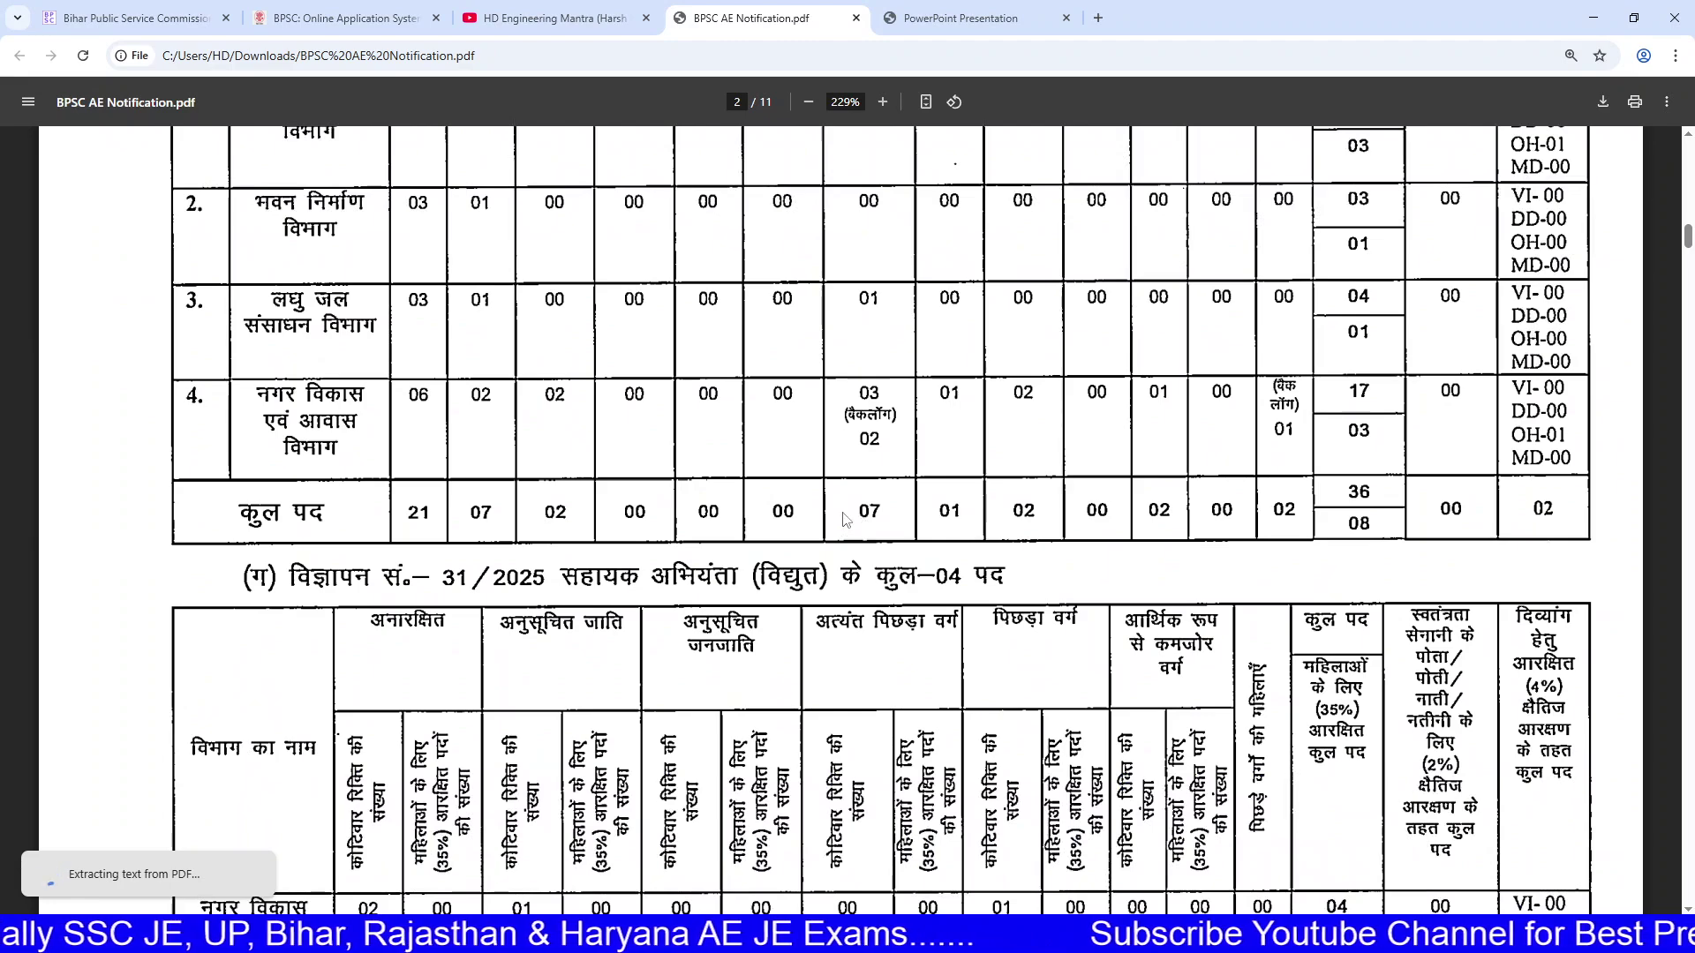
scroll(861, 556, down, 1)
scroll(860, 556, up, 6)
click(344, 18)
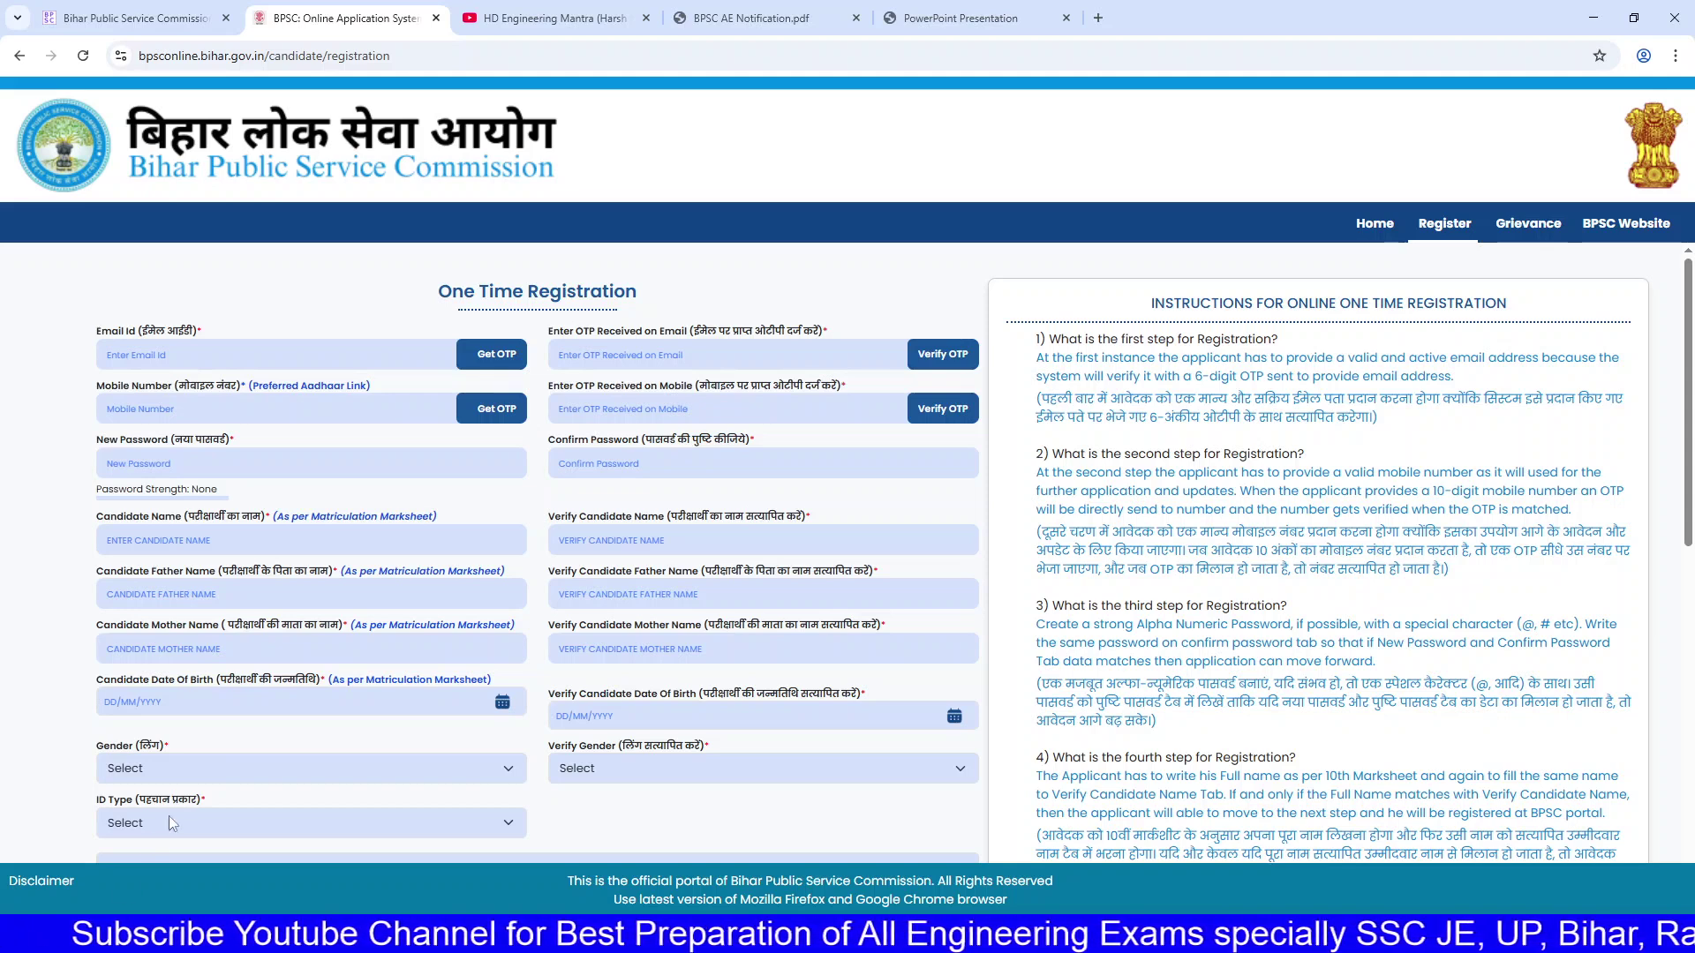
Step: Highlight the One Time Registration heading on the form
drag(450, 270, 733, 298)
click(732, 299)
drag(577, 291, 702, 293)
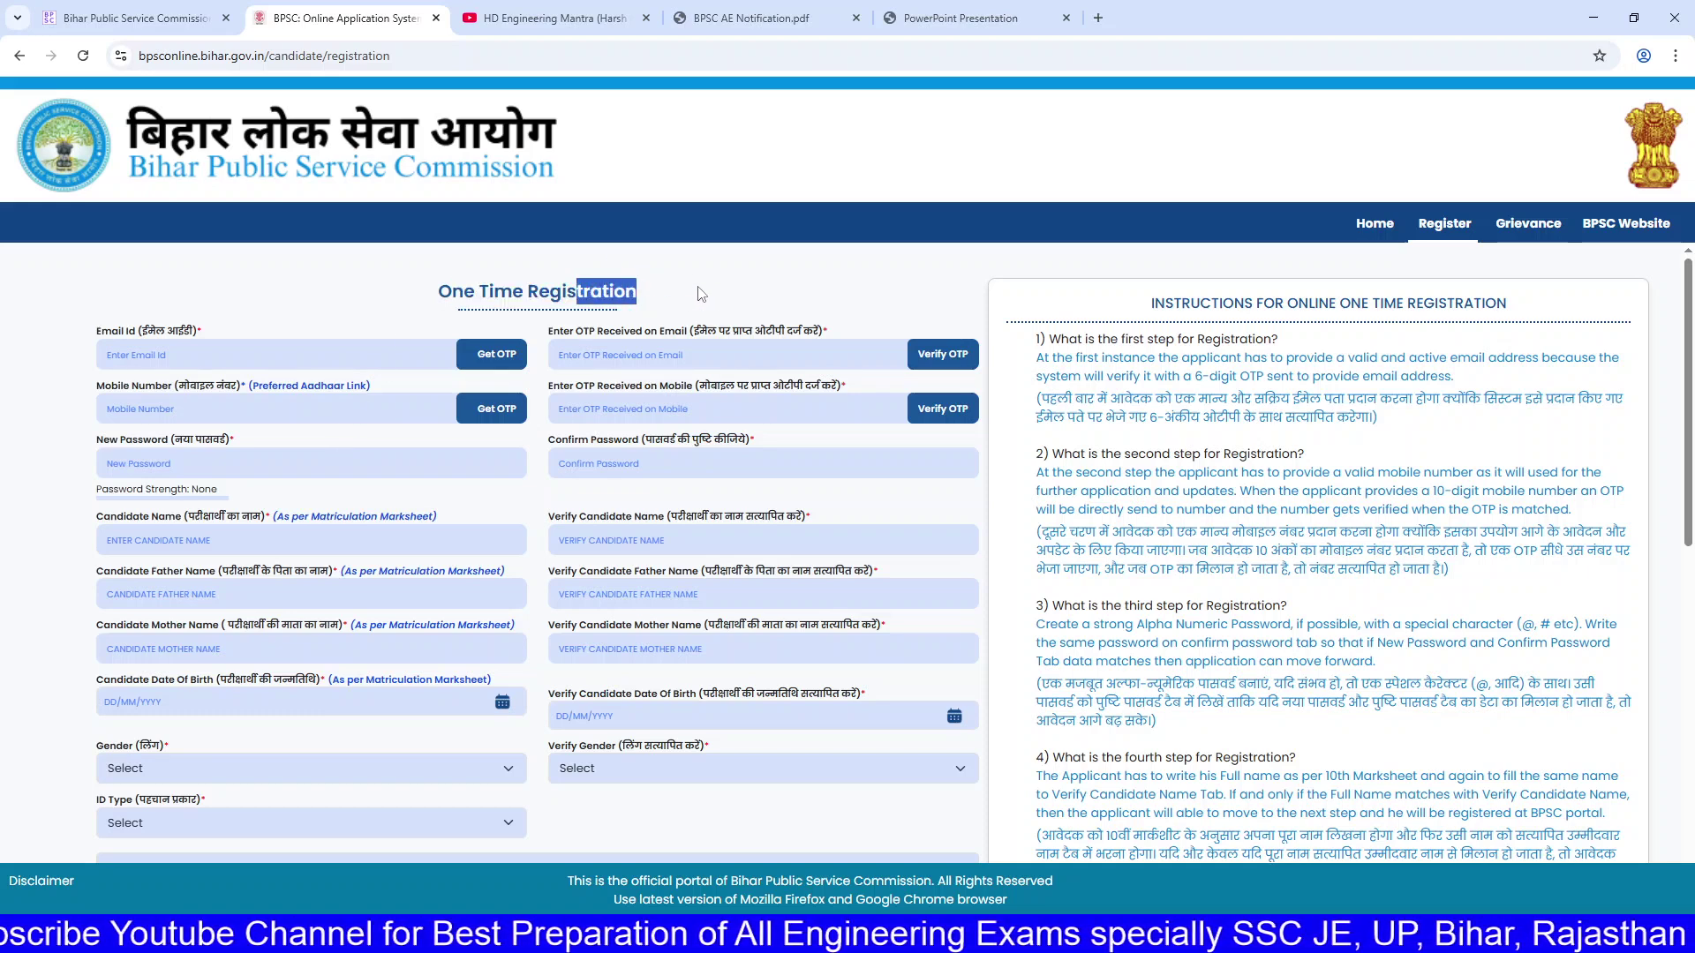
Step: Open the Bihar Public Service Commission site from search results and reach its Apply Online page
click(223, 10)
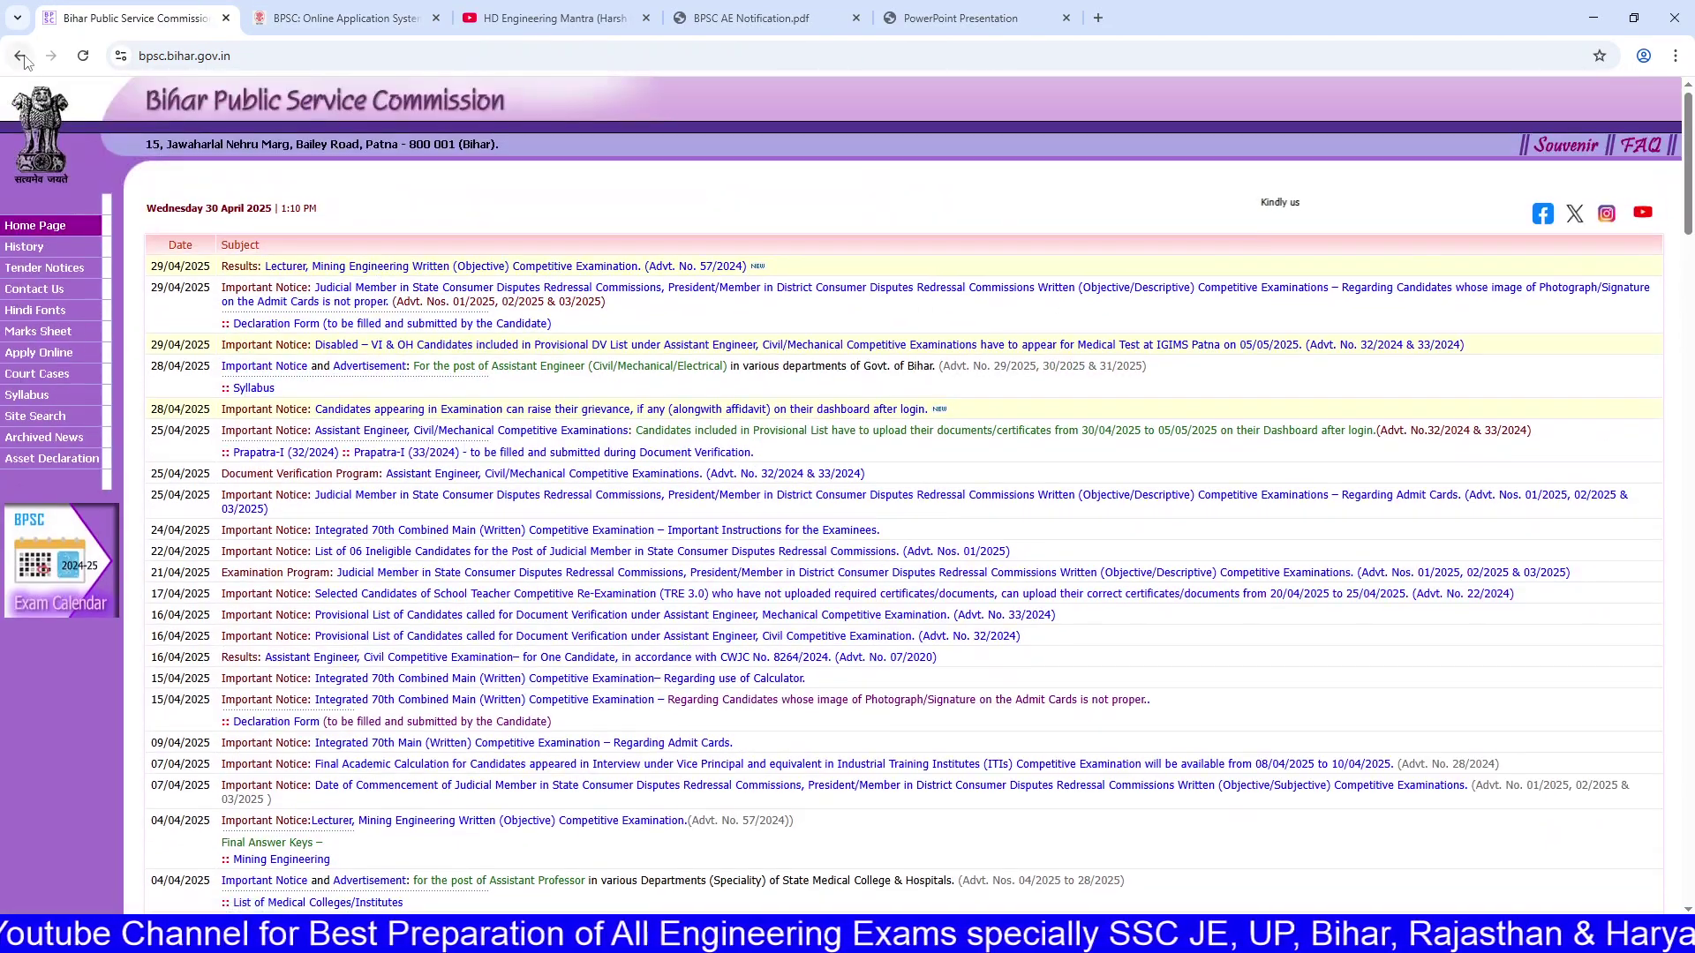
click(24, 57)
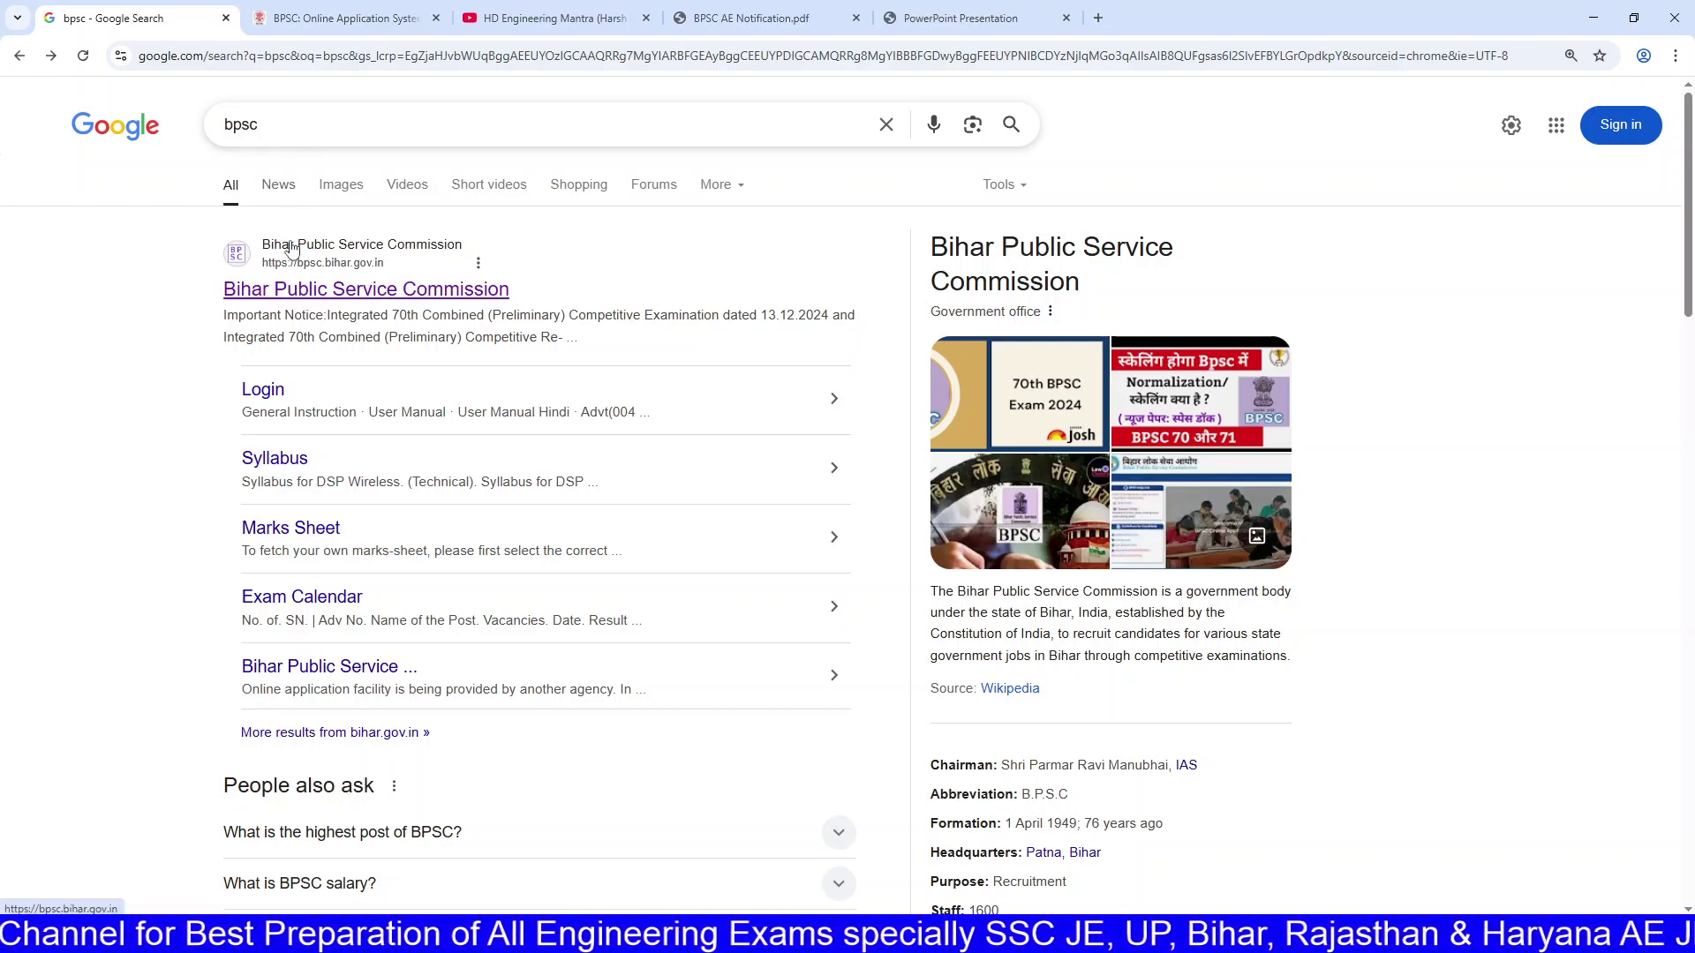
click(291, 289)
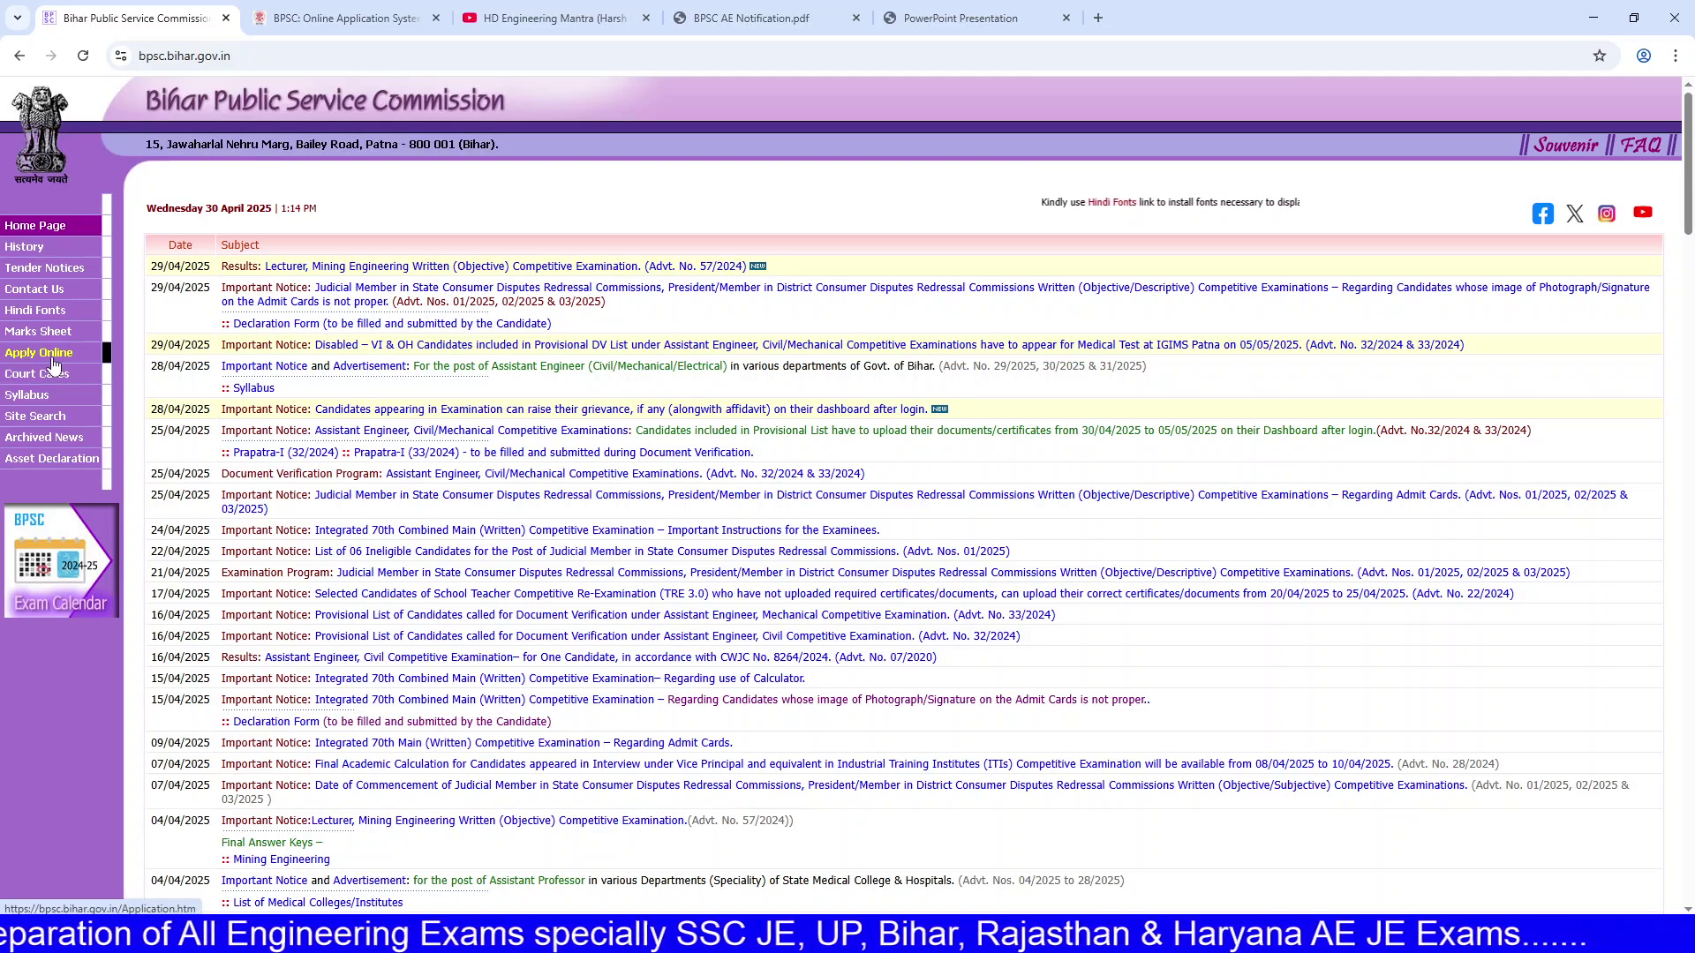
scroll(132, 319, up, 7)
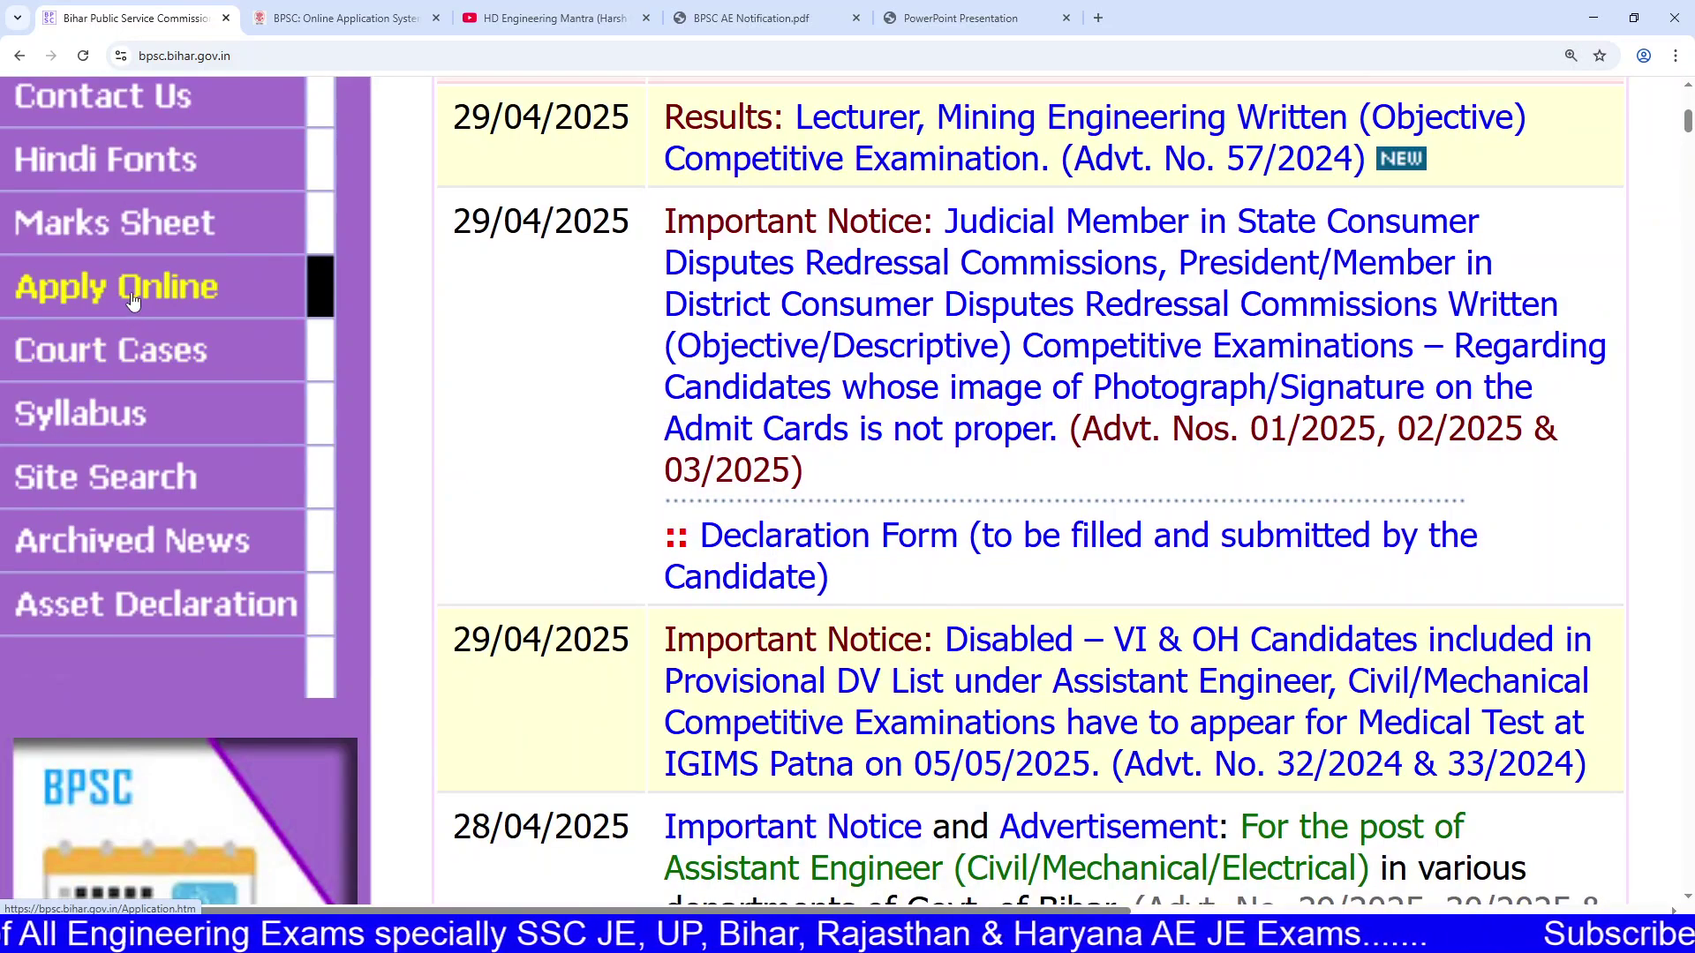
click(126, 293)
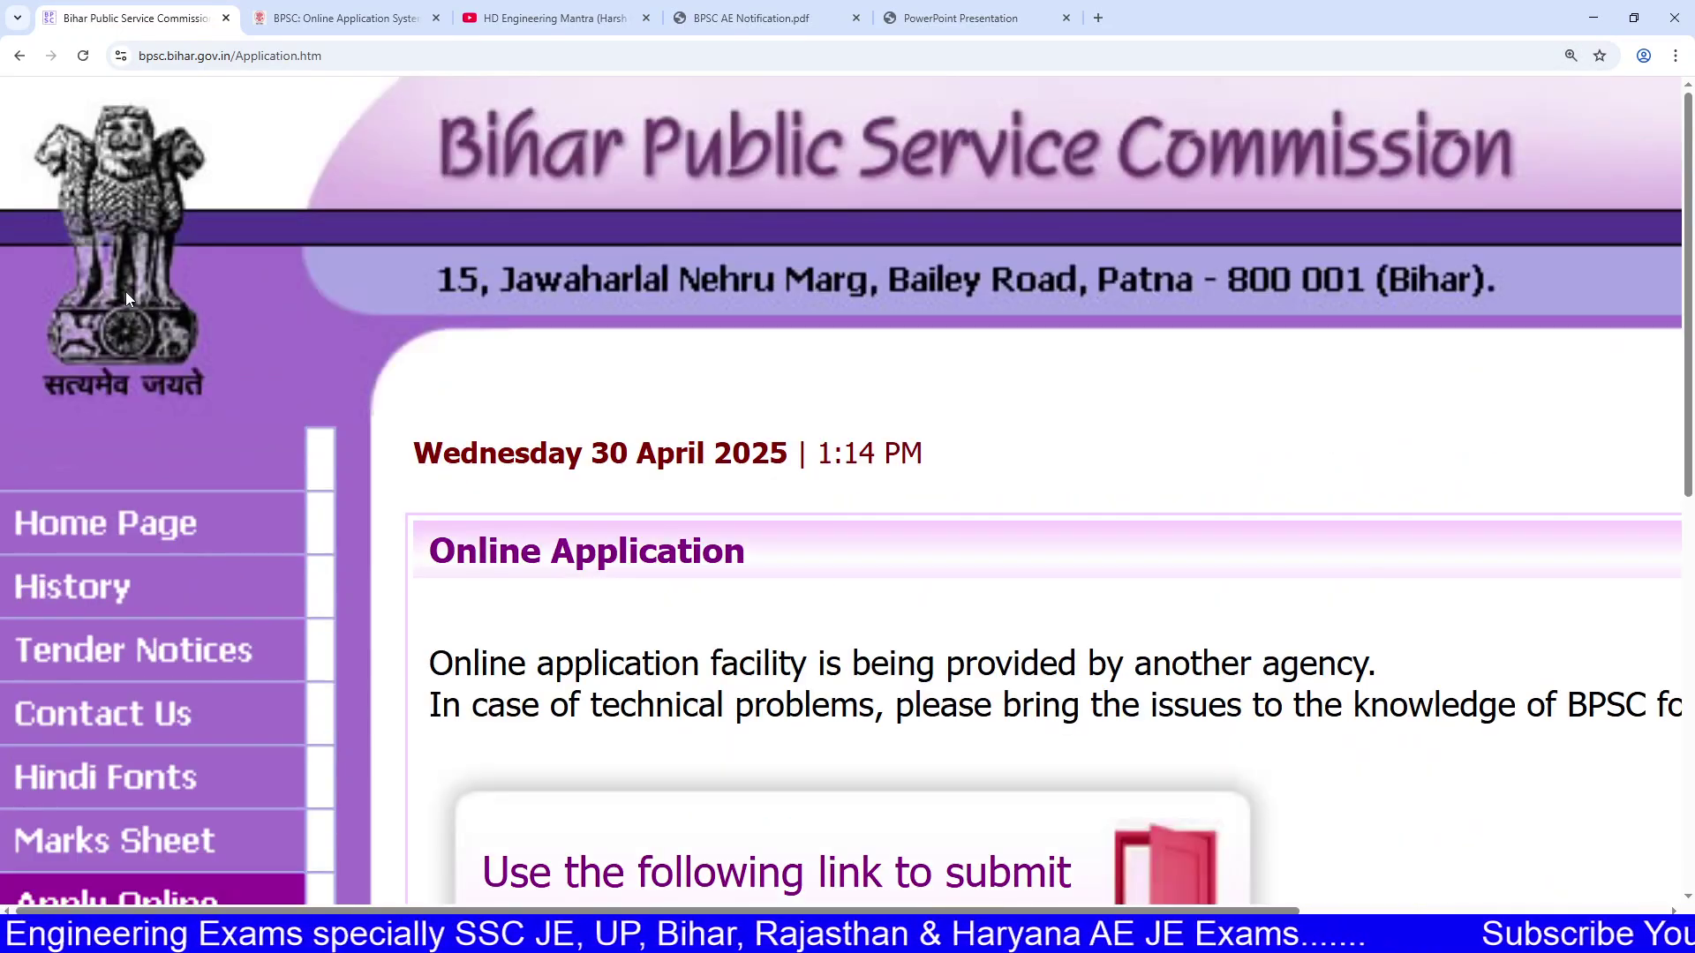
key(ctrl+0)
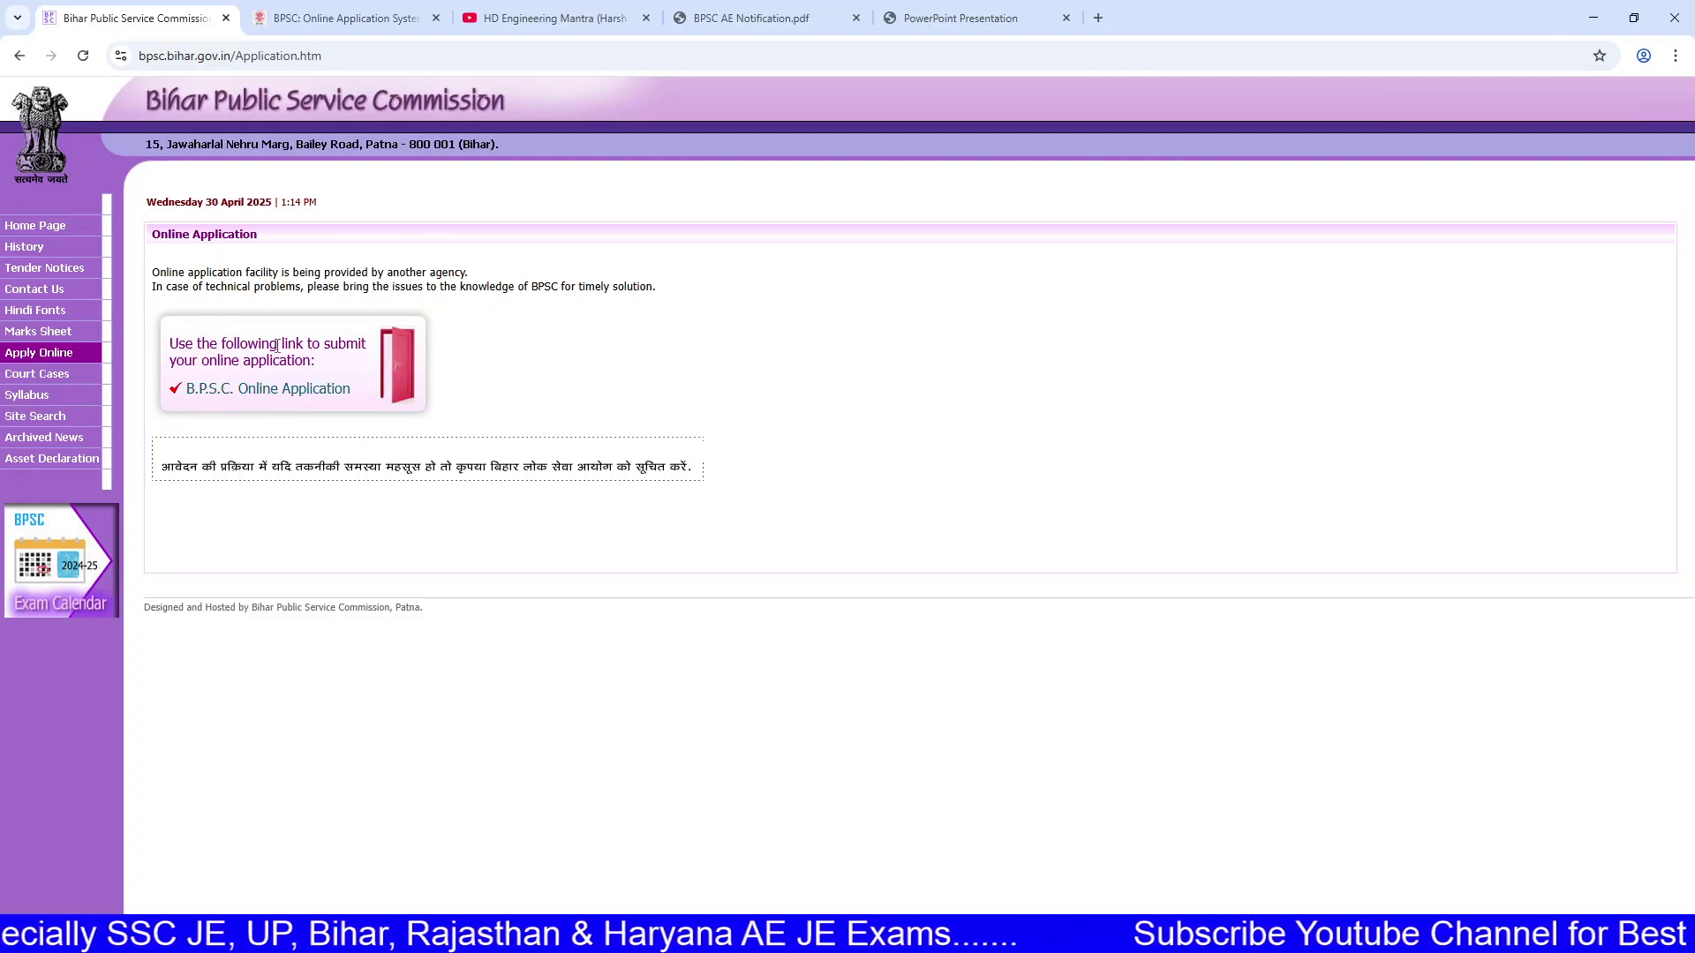
Step: Follow the B.P.S.C. Online Application link and accept the leaving-site notice
triple_click(187, 350)
click(318, 362)
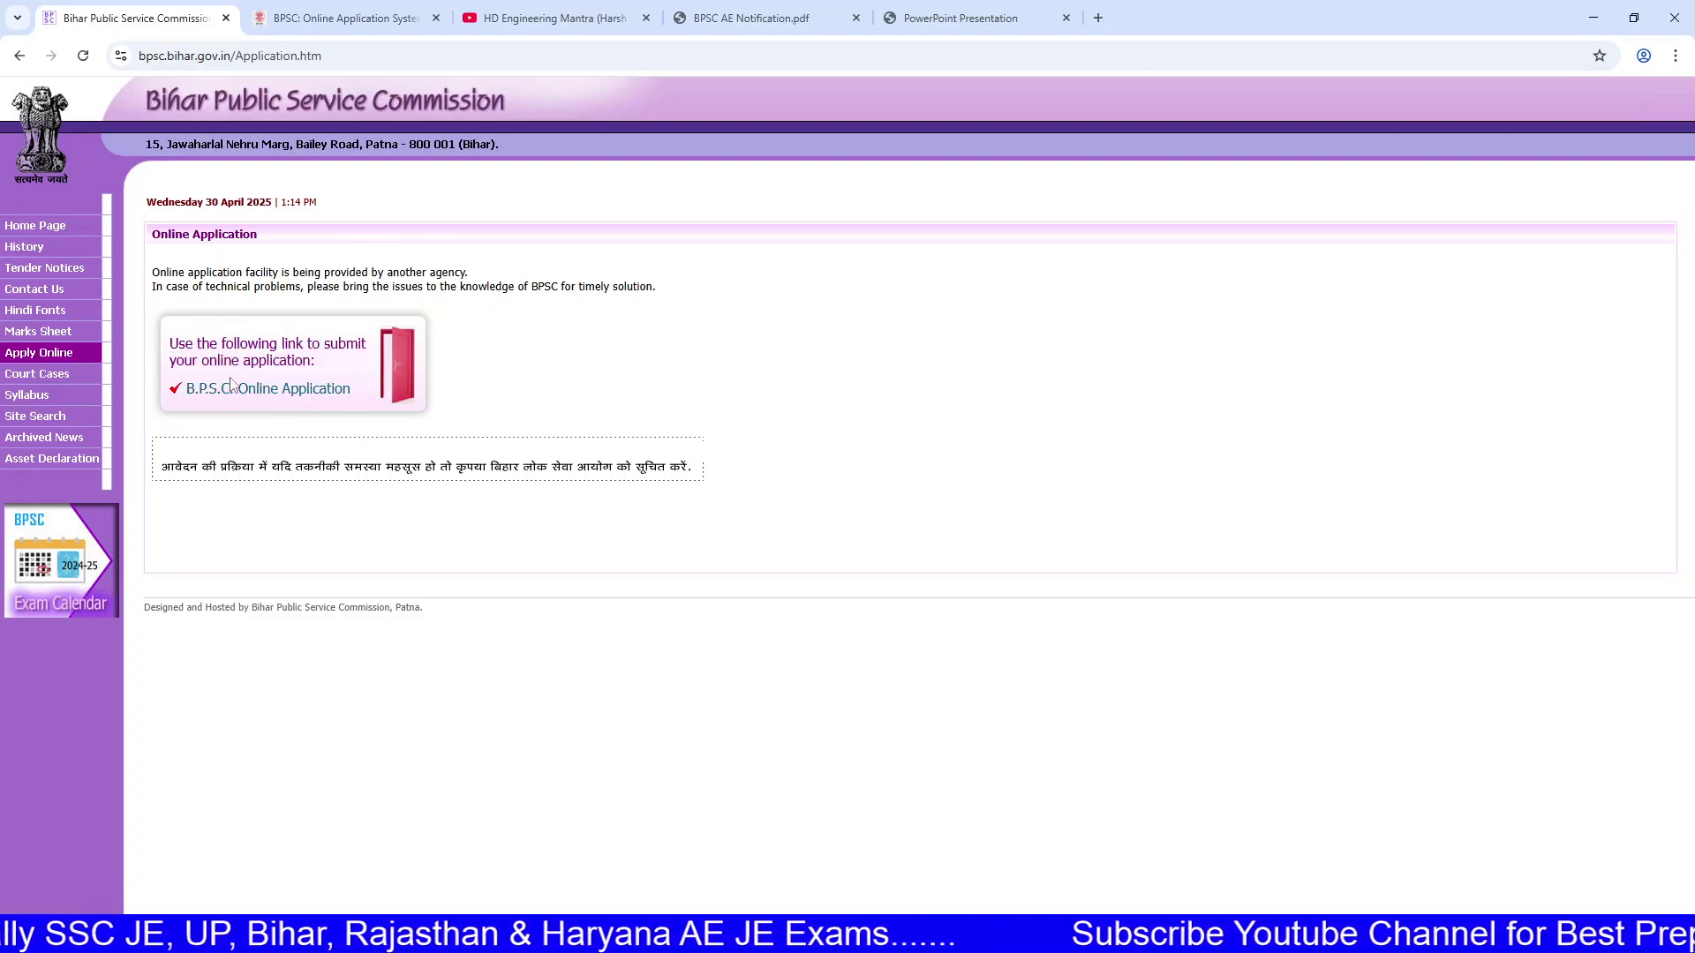
click(249, 389)
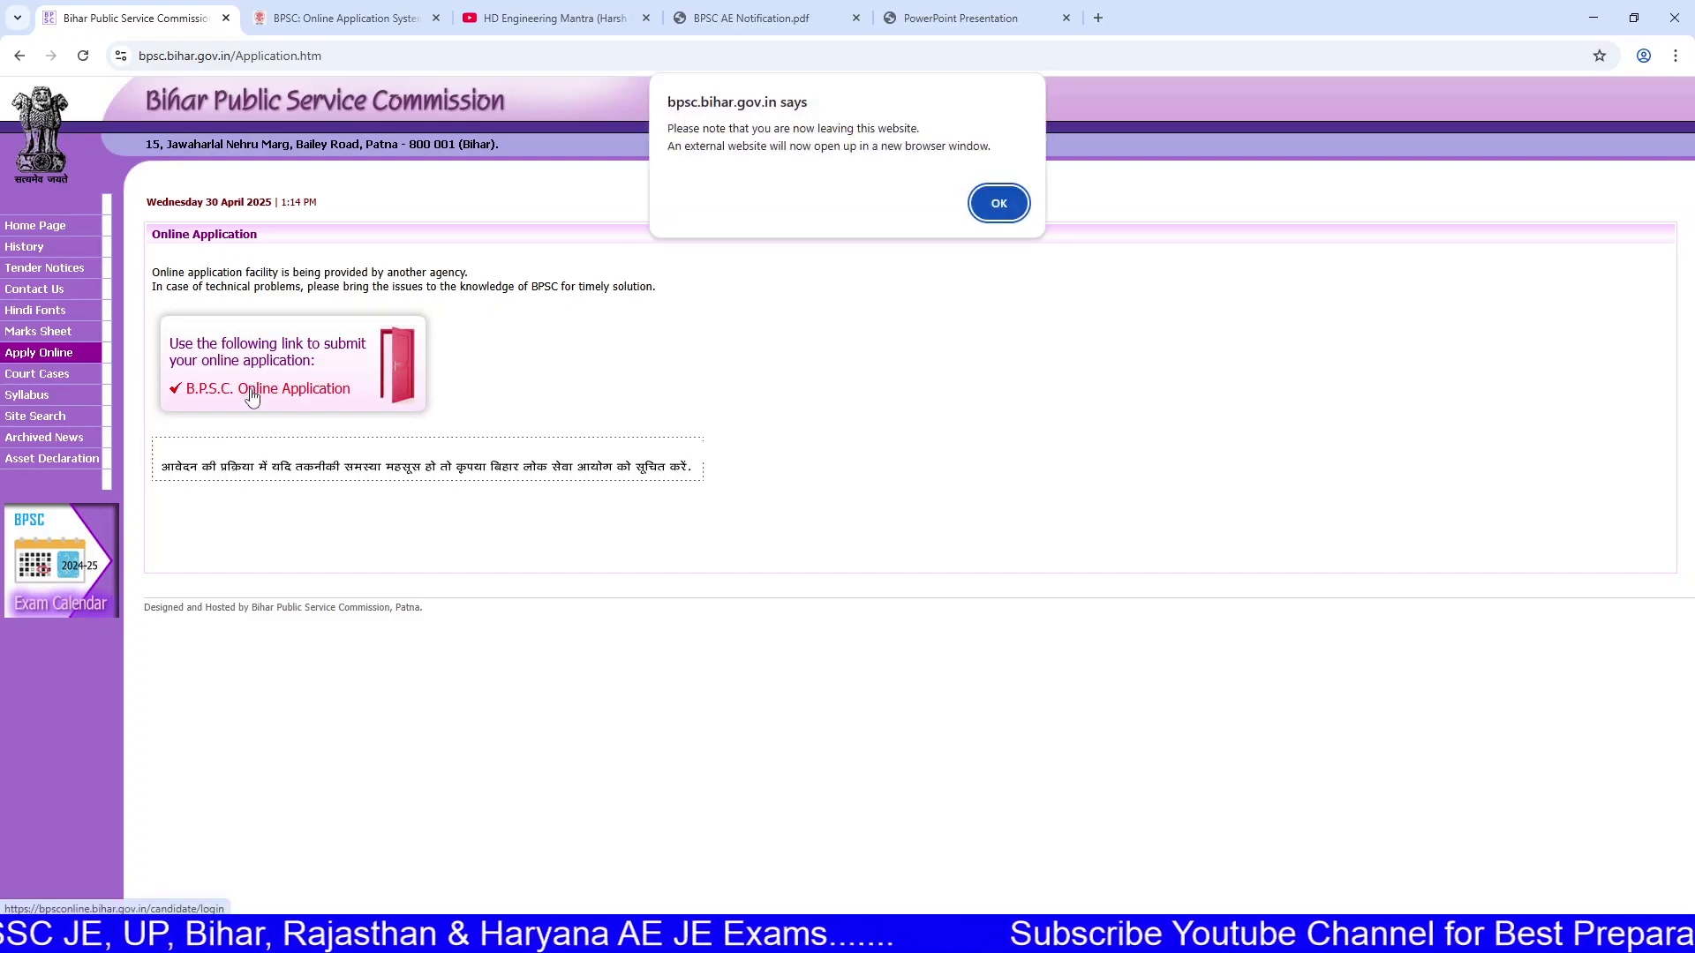
click(990, 205)
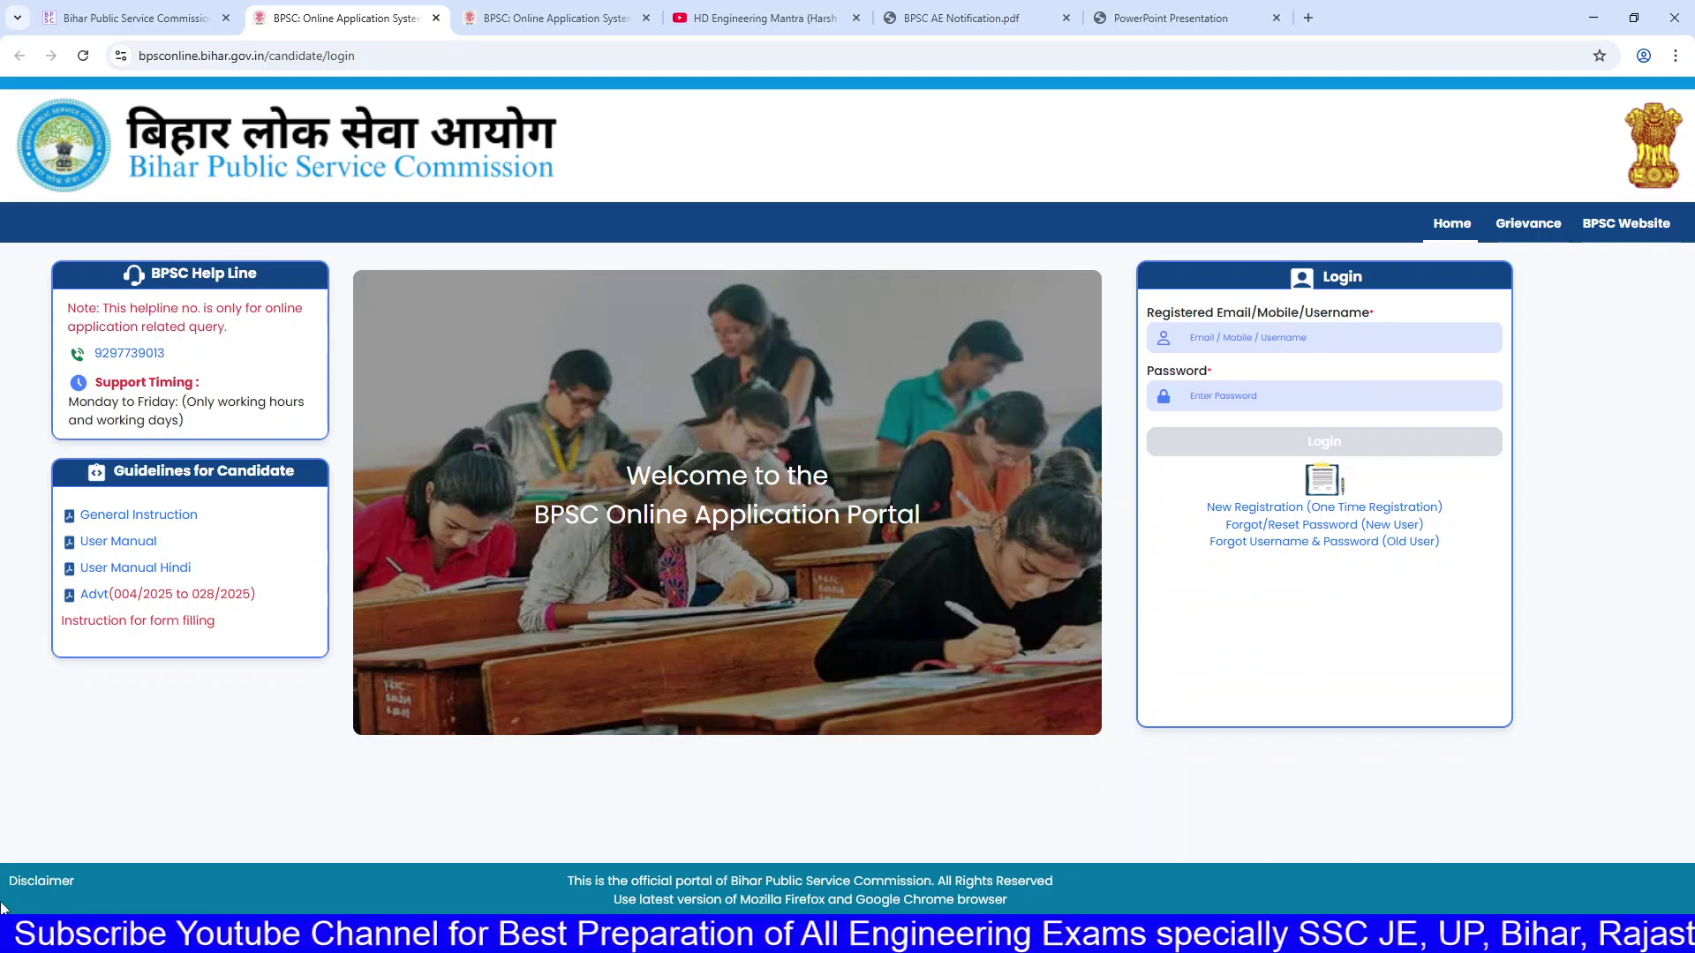
click(558, 17)
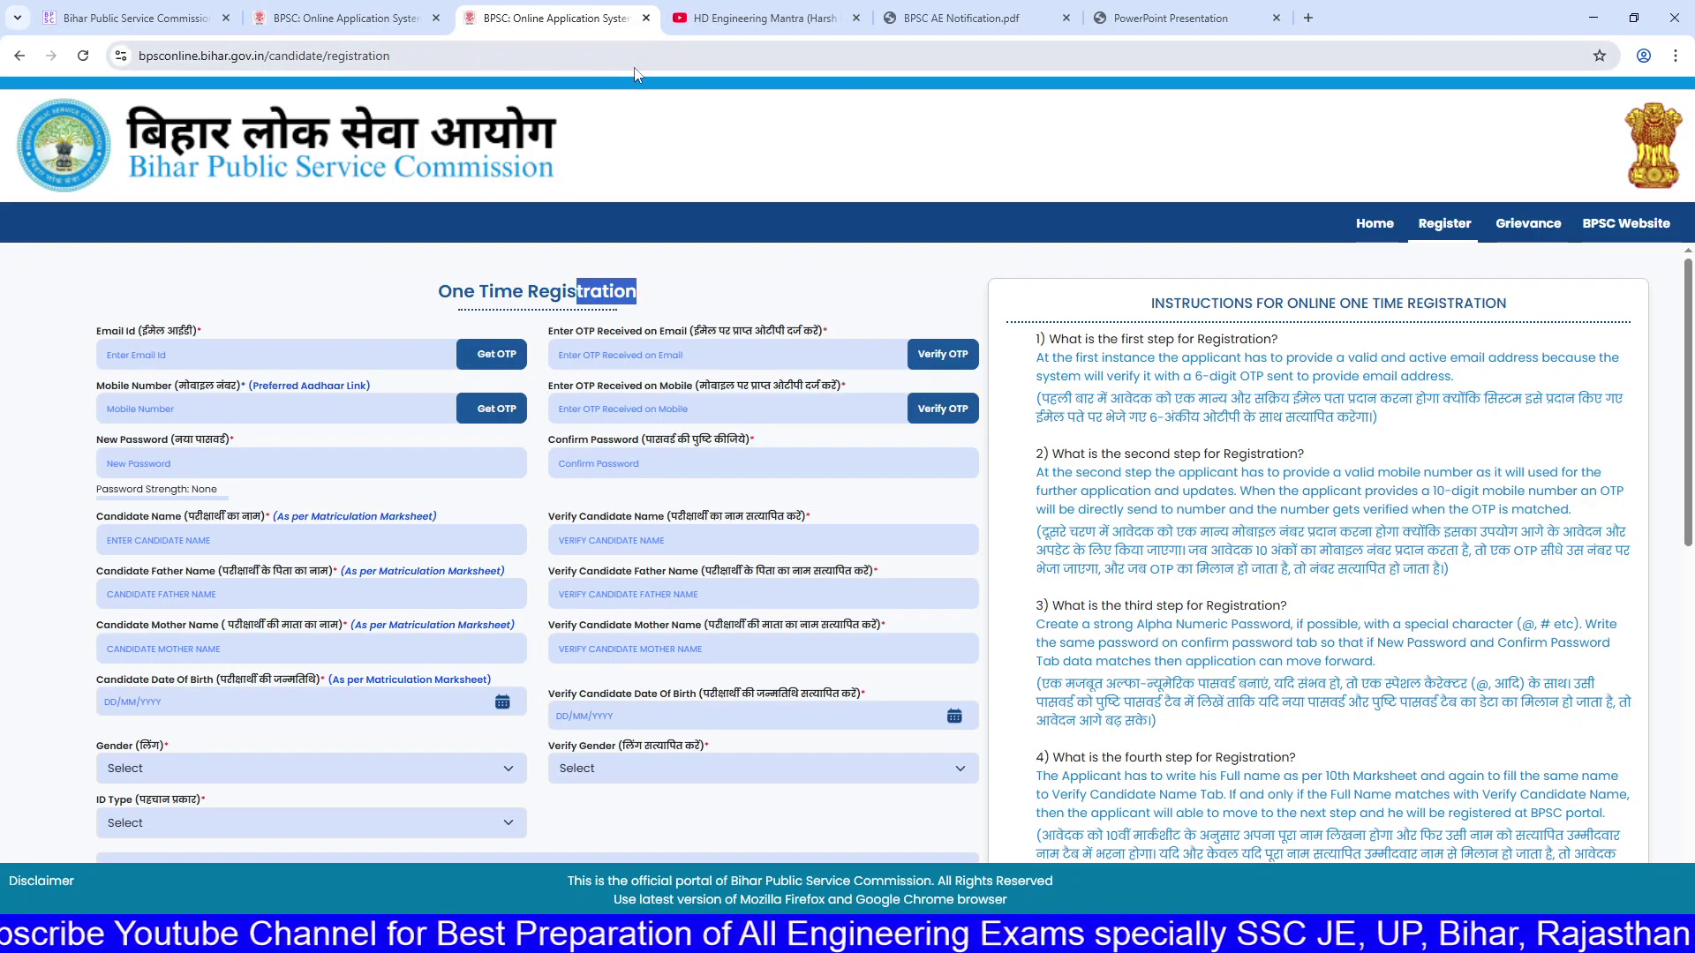
click(372, 7)
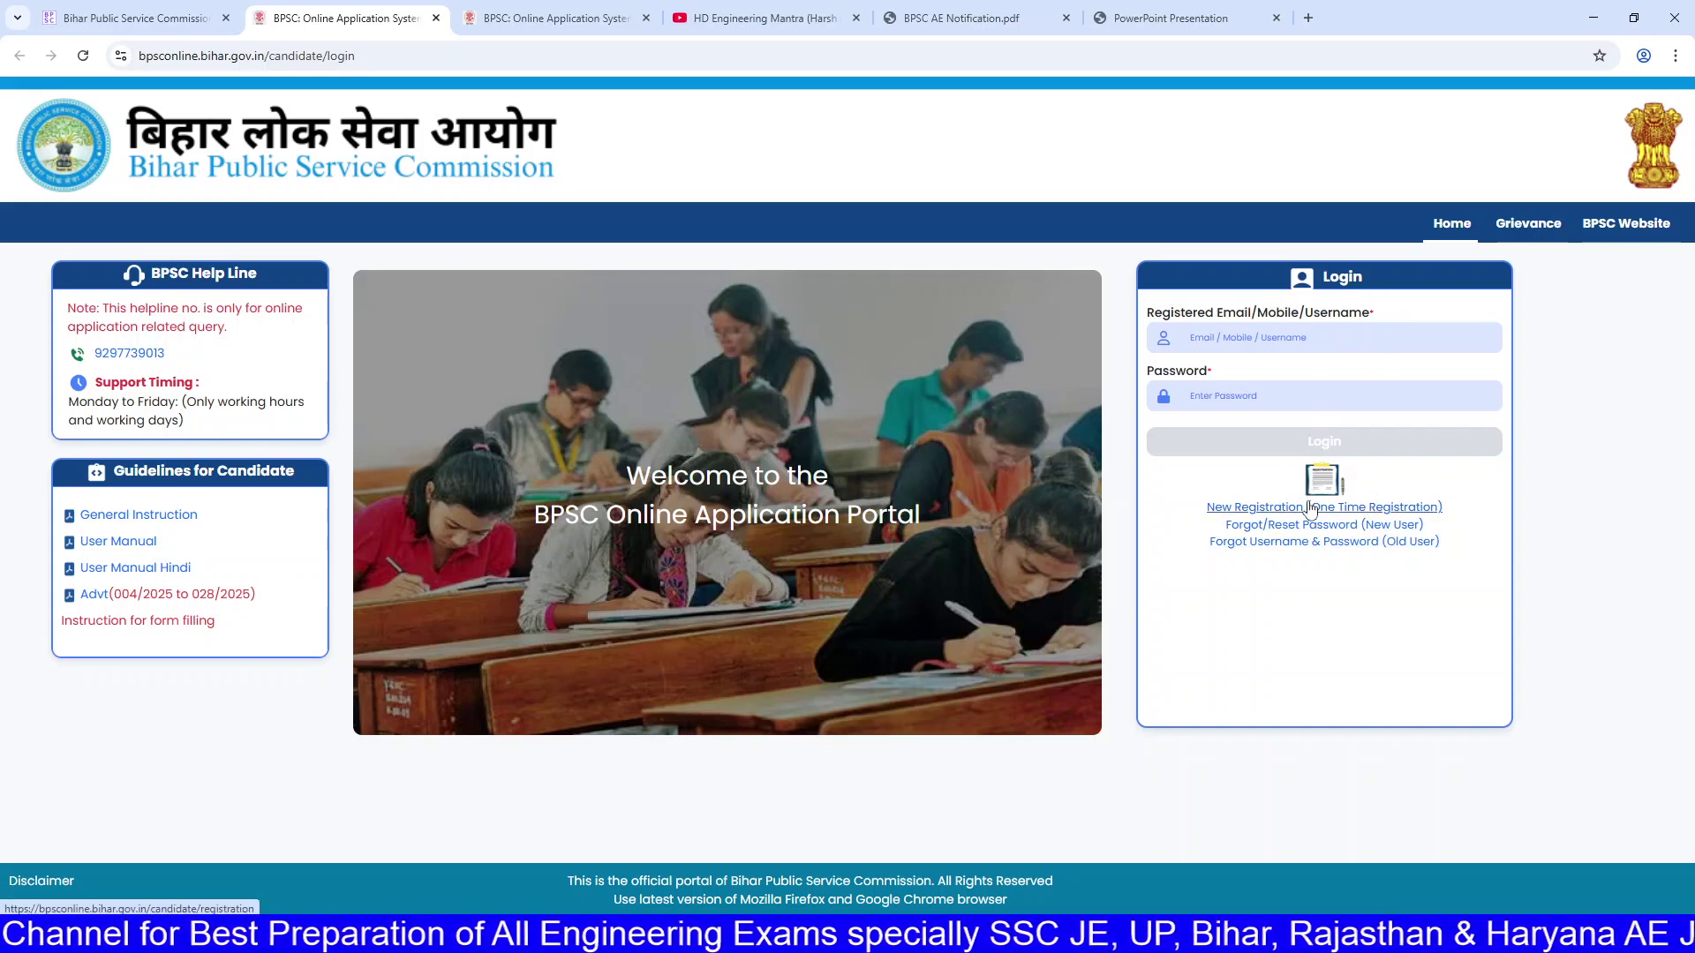
Step: Start a New Registration and read the DigiLocker questions in its instructions
click(1310, 509)
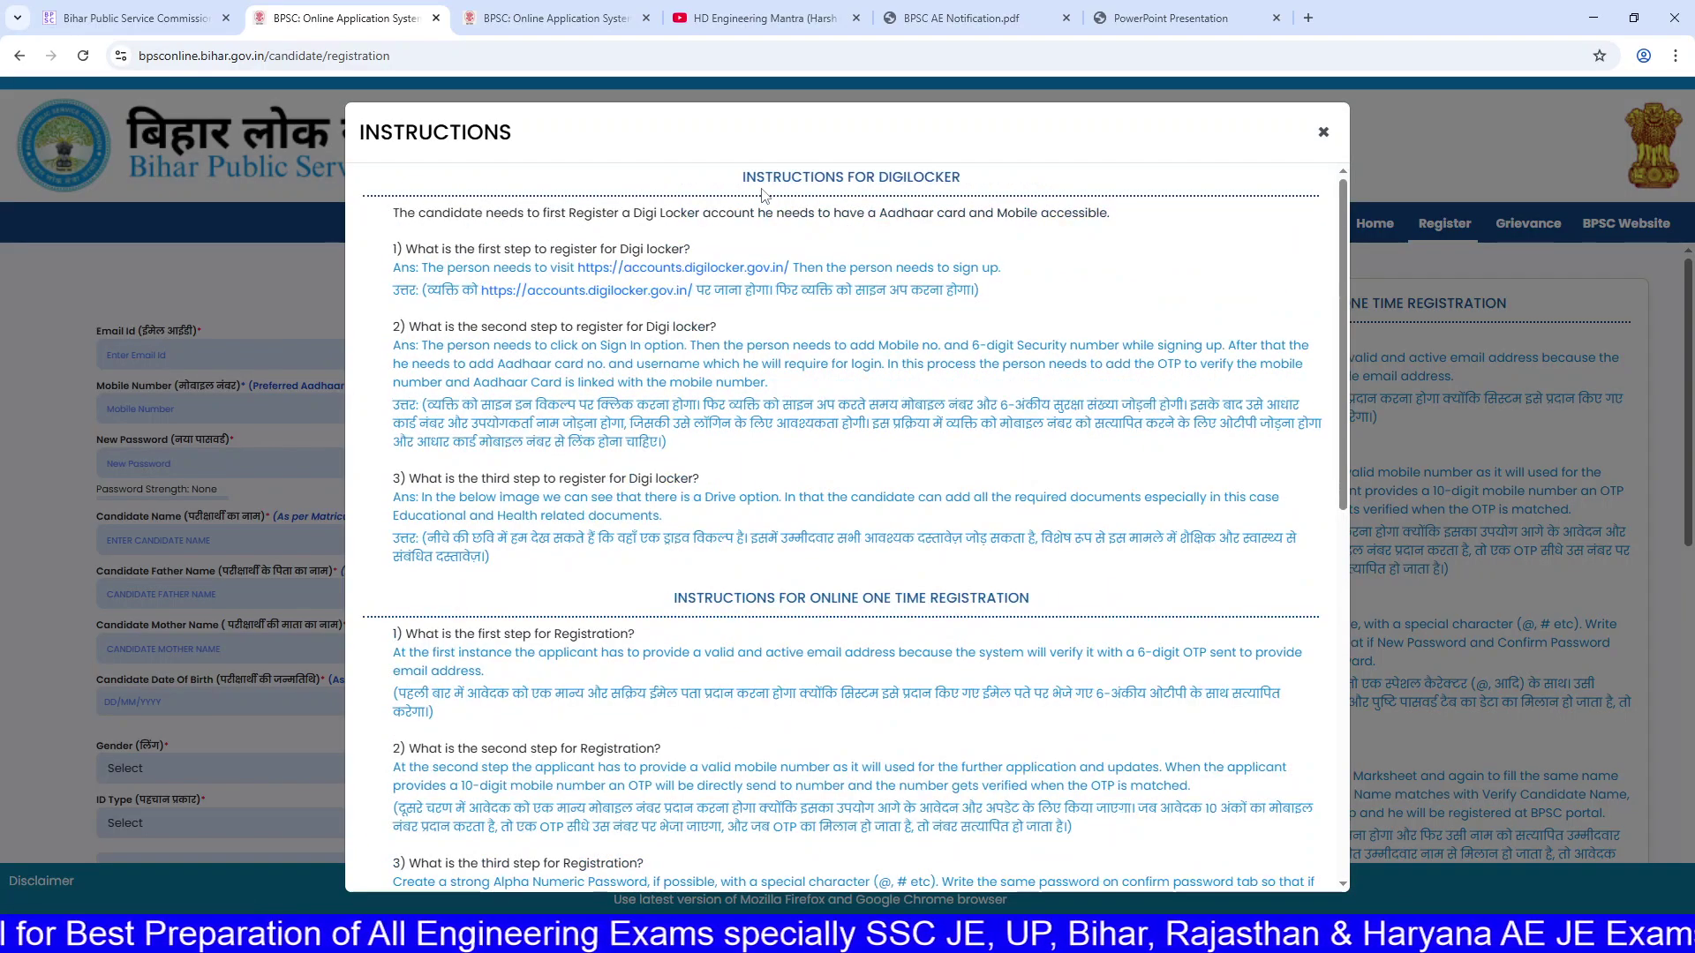
scroll(799, 317, down, 9)
scroll(819, 372, up, 10)
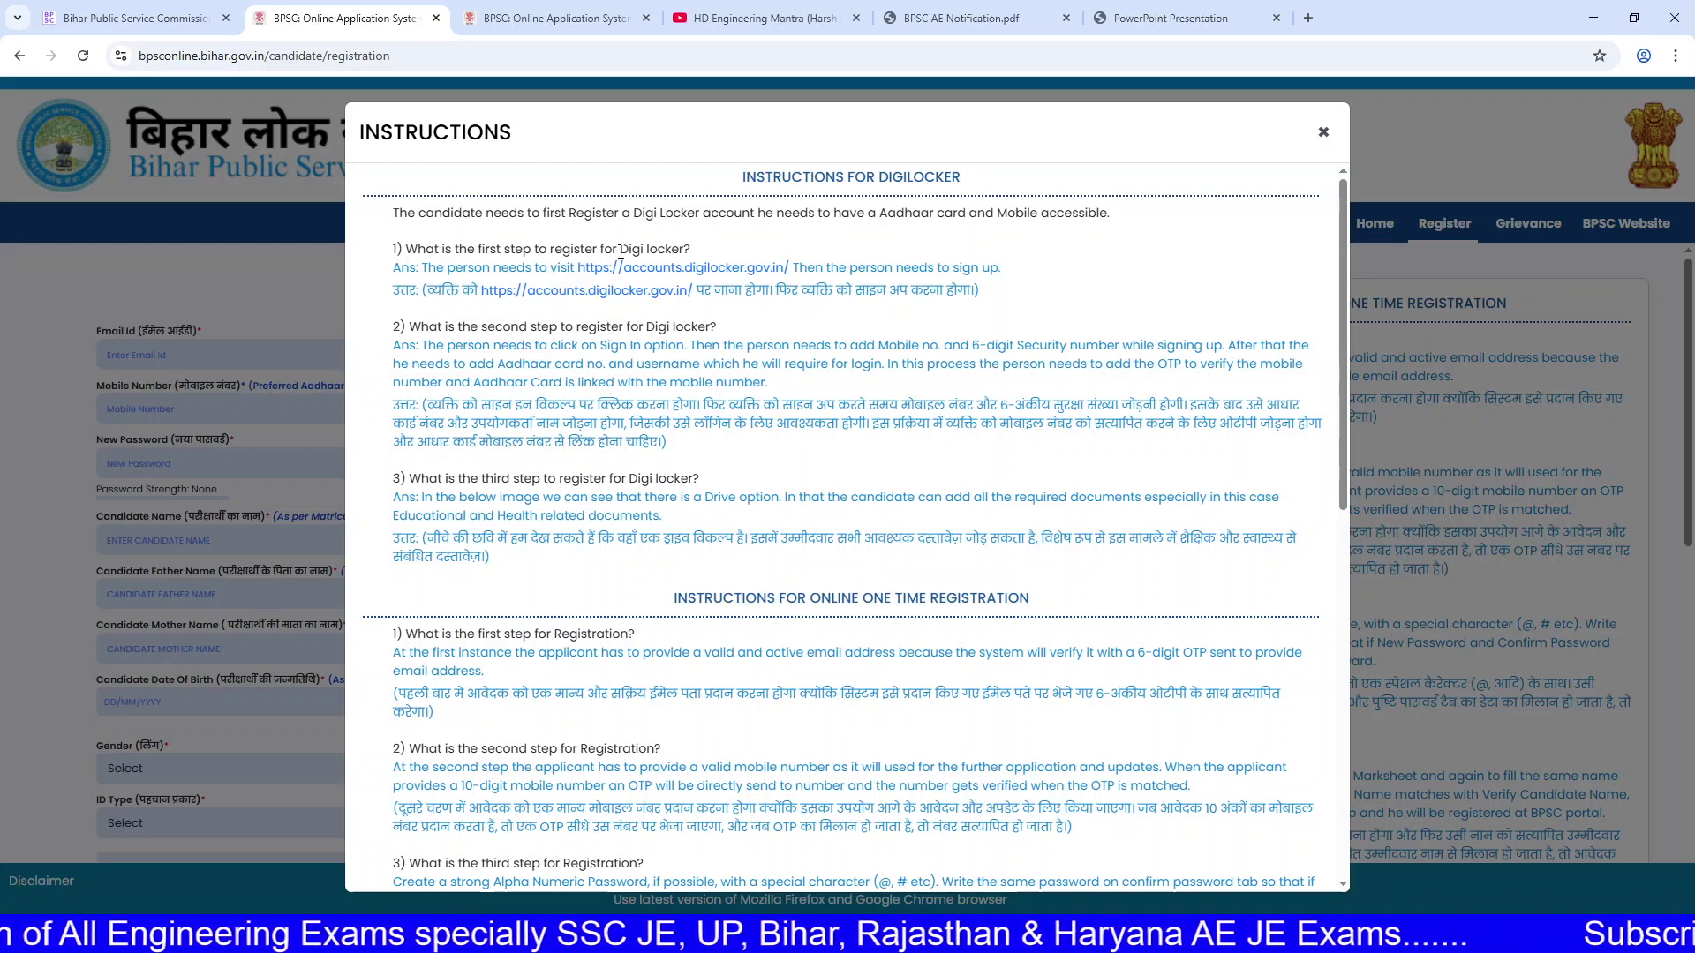
drag(622, 250, 683, 254)
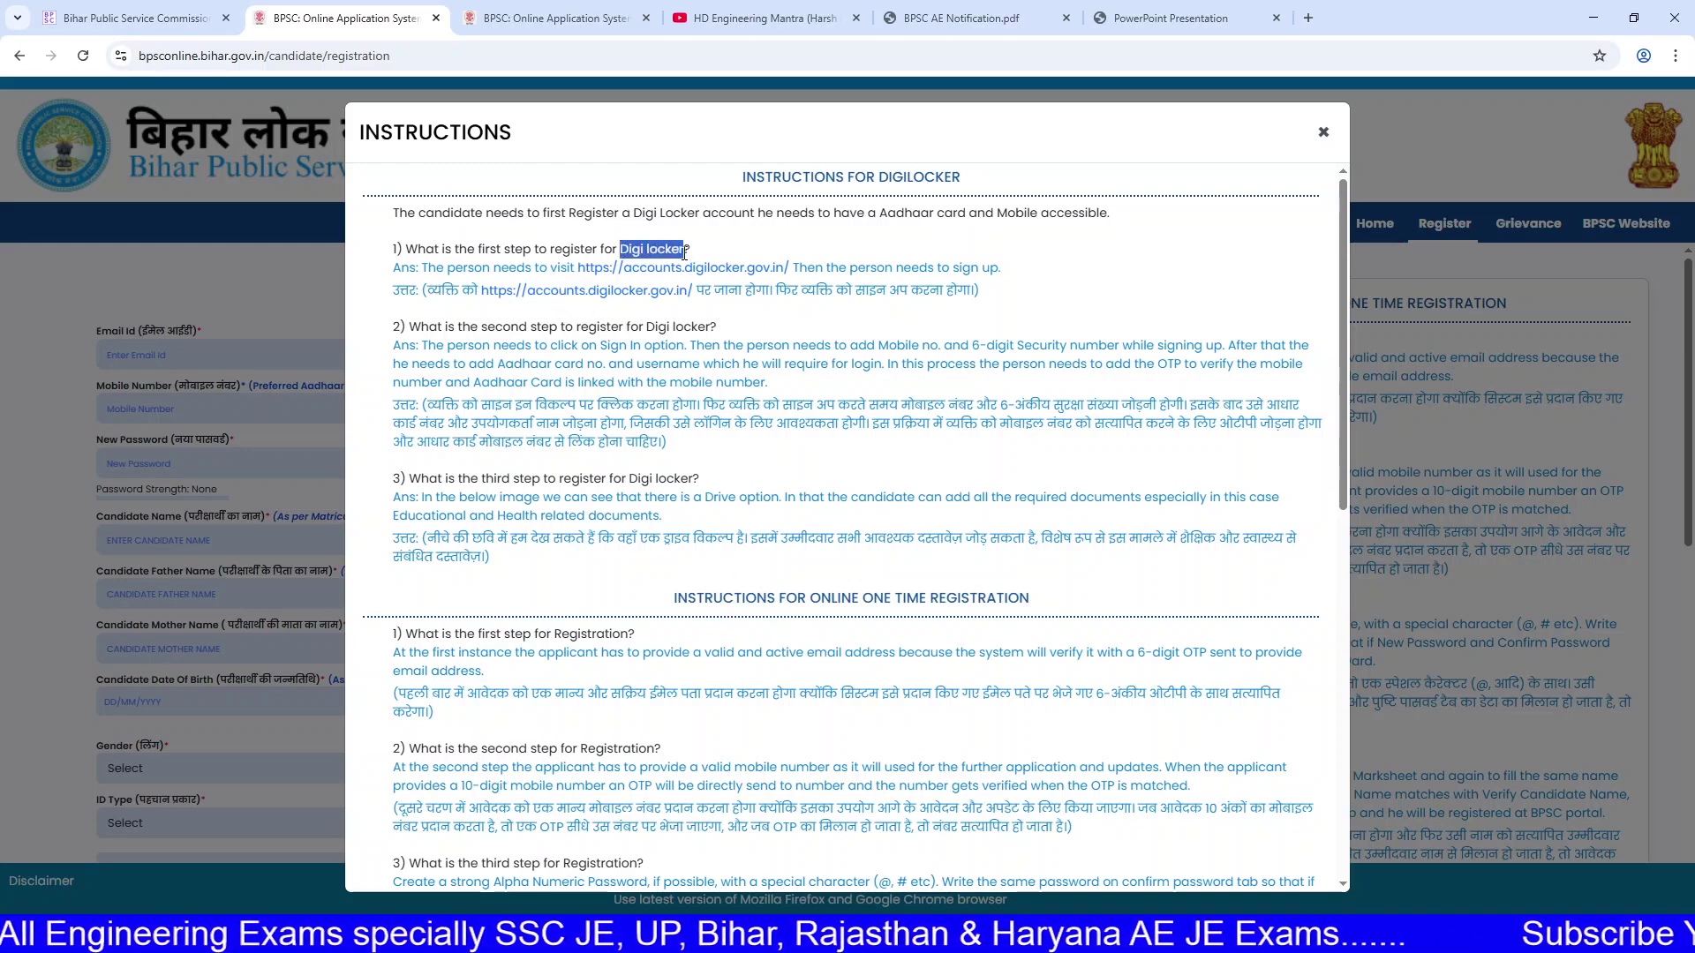
click(683, 255)
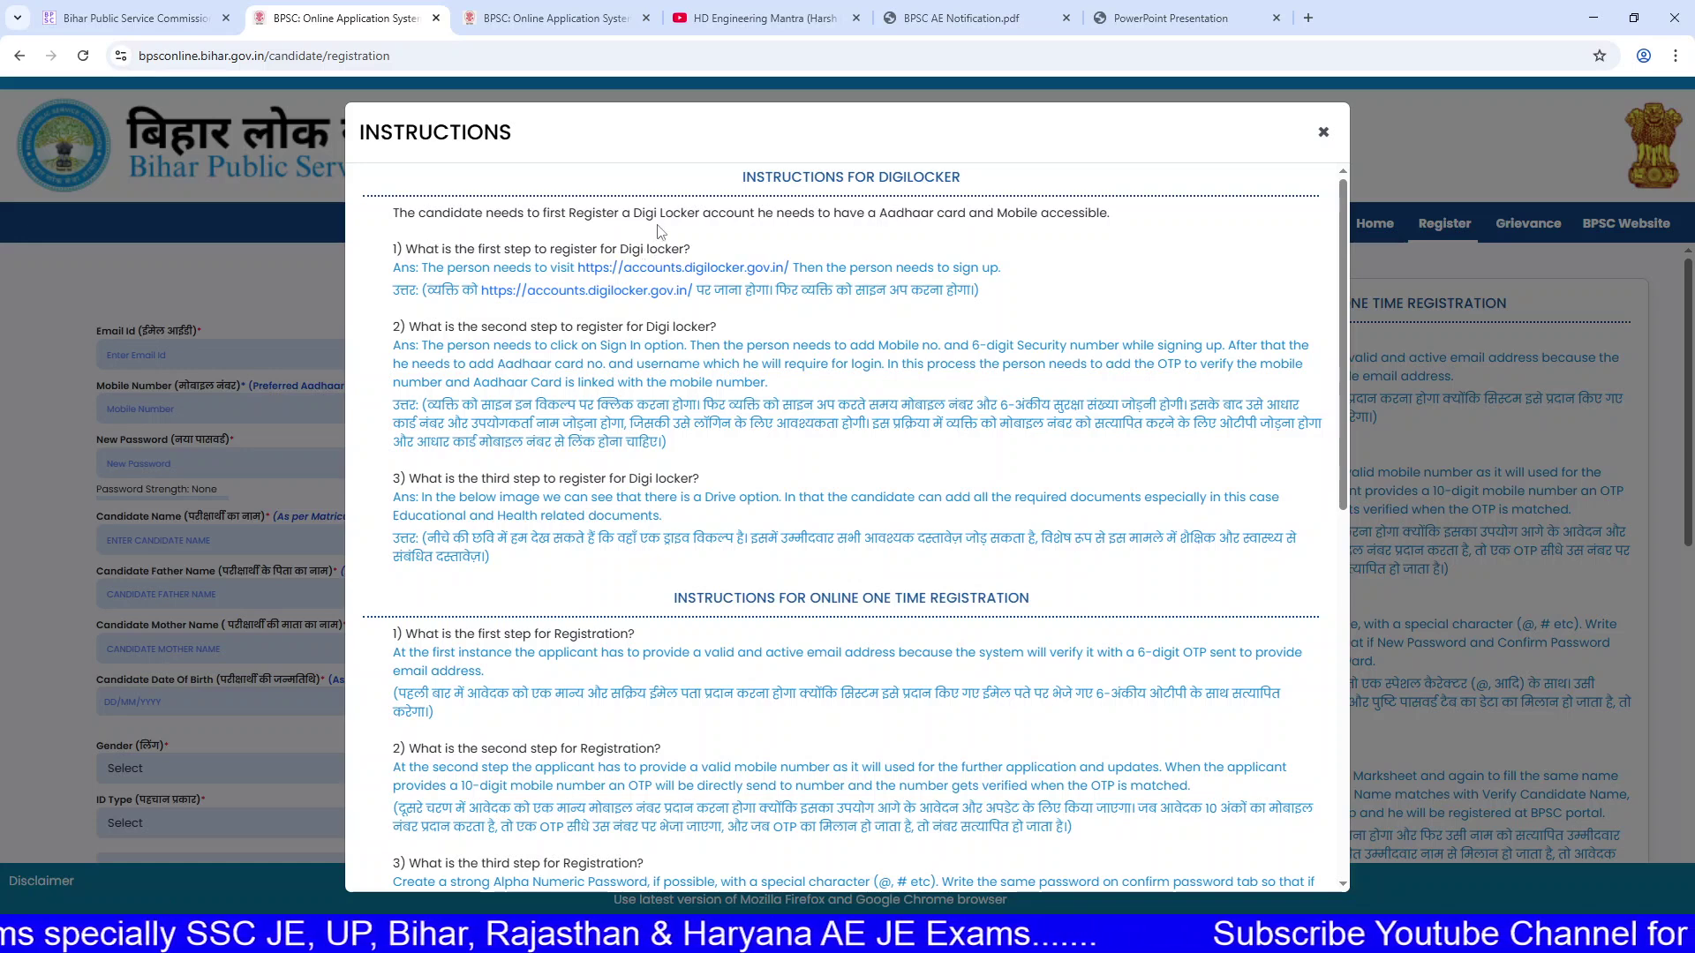
drag(604, 250, 694, 259)
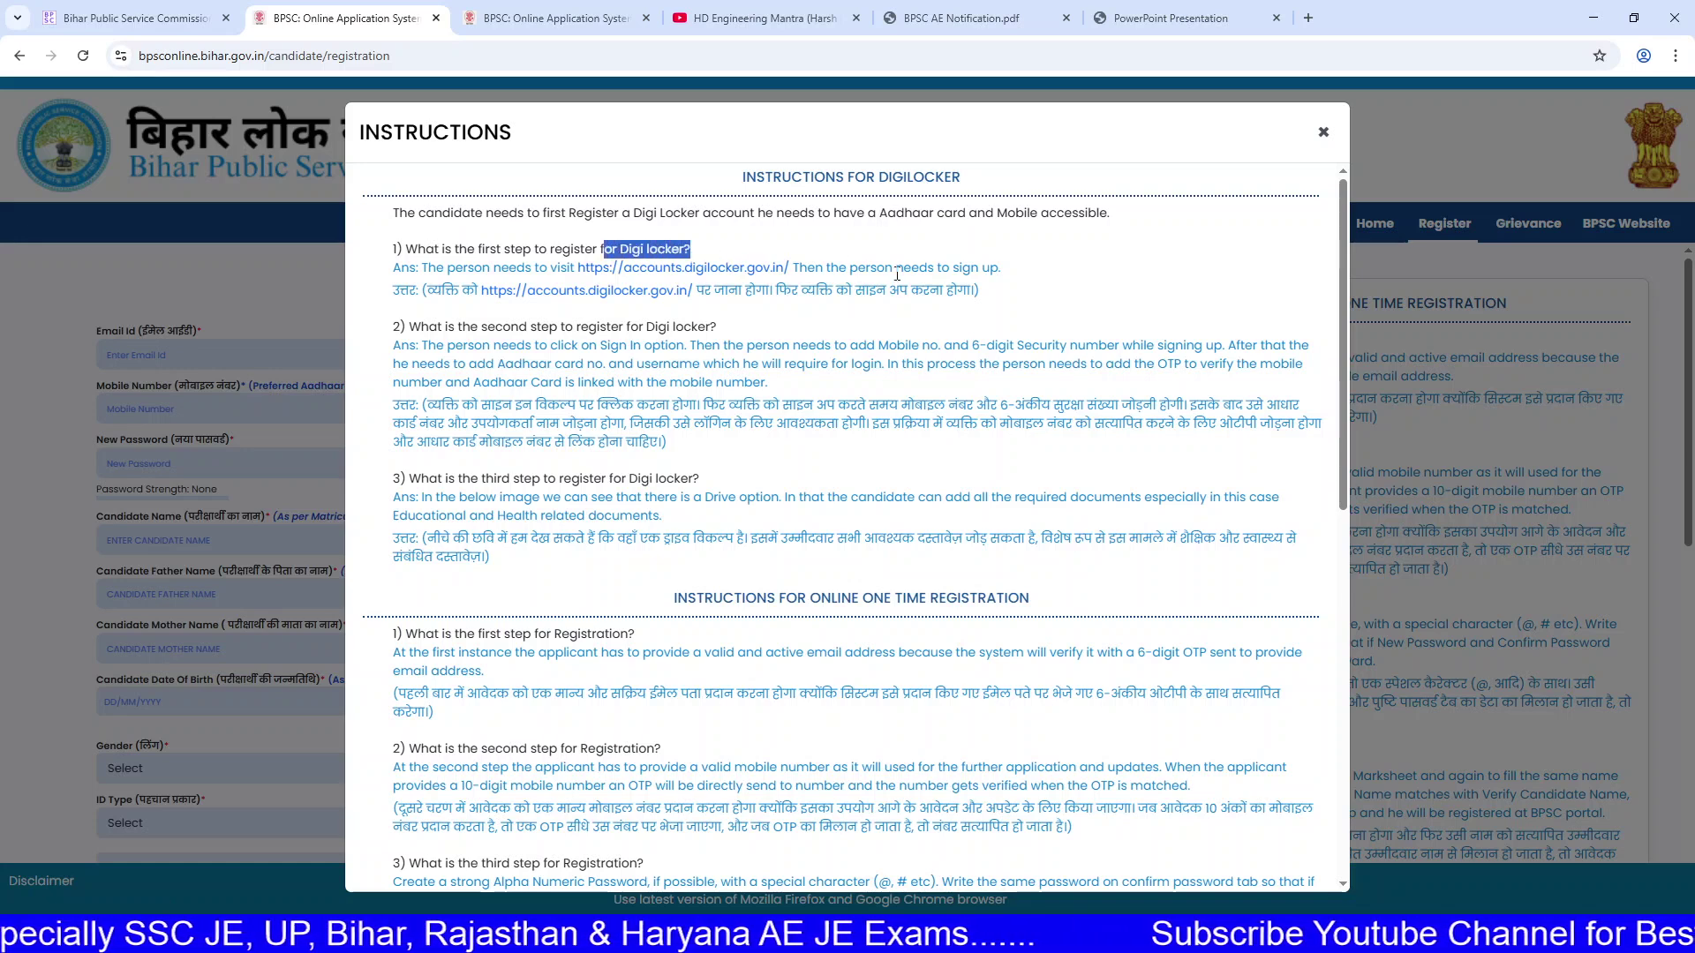
Step: Close the instructions, scroll the form, and switch to the HD Engineering Mantra YouTube tab
click(1323, 132)
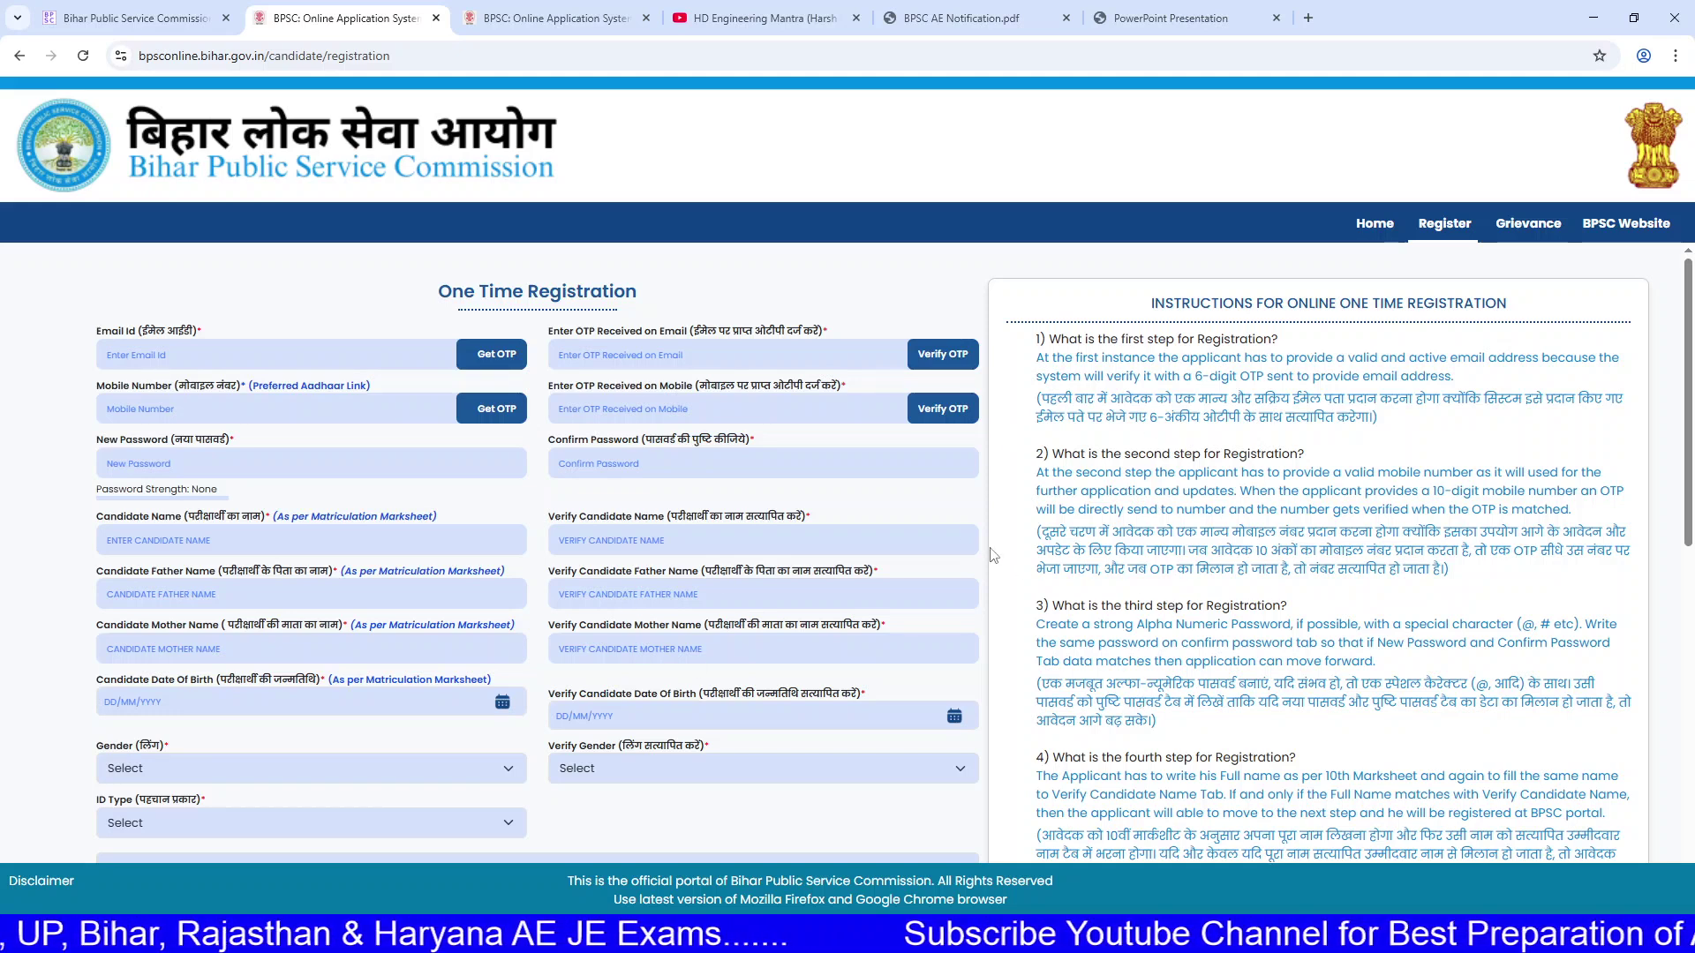
scroll(828, 456, down, 1)
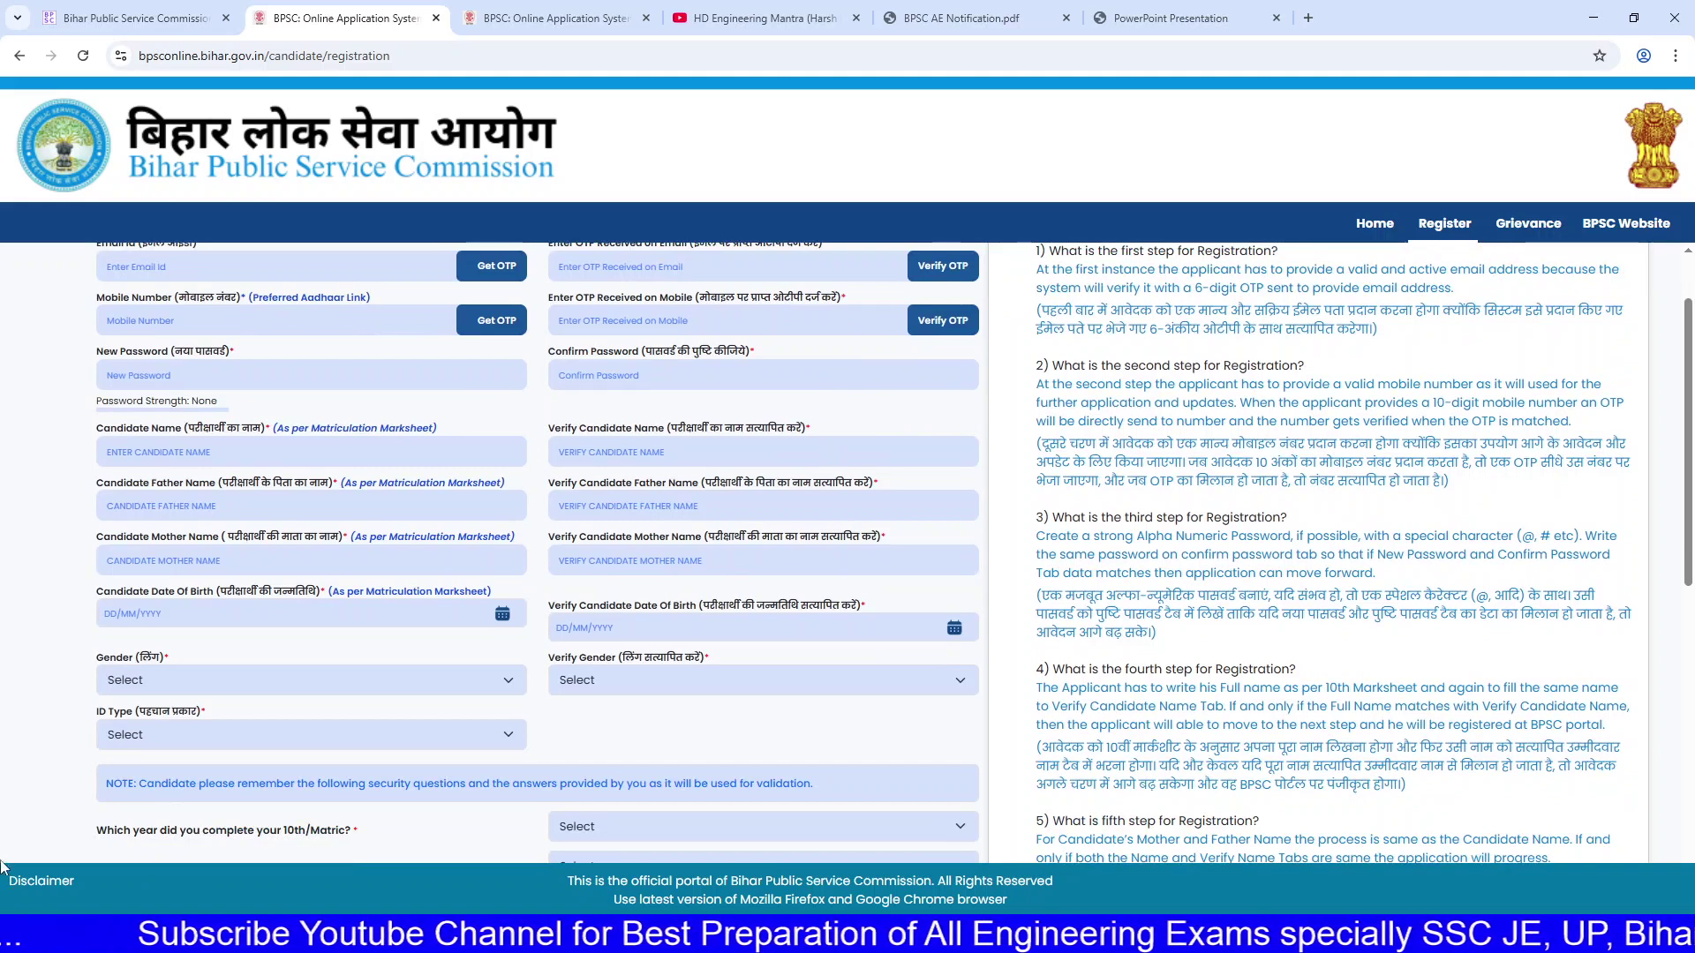
click(754, 16)
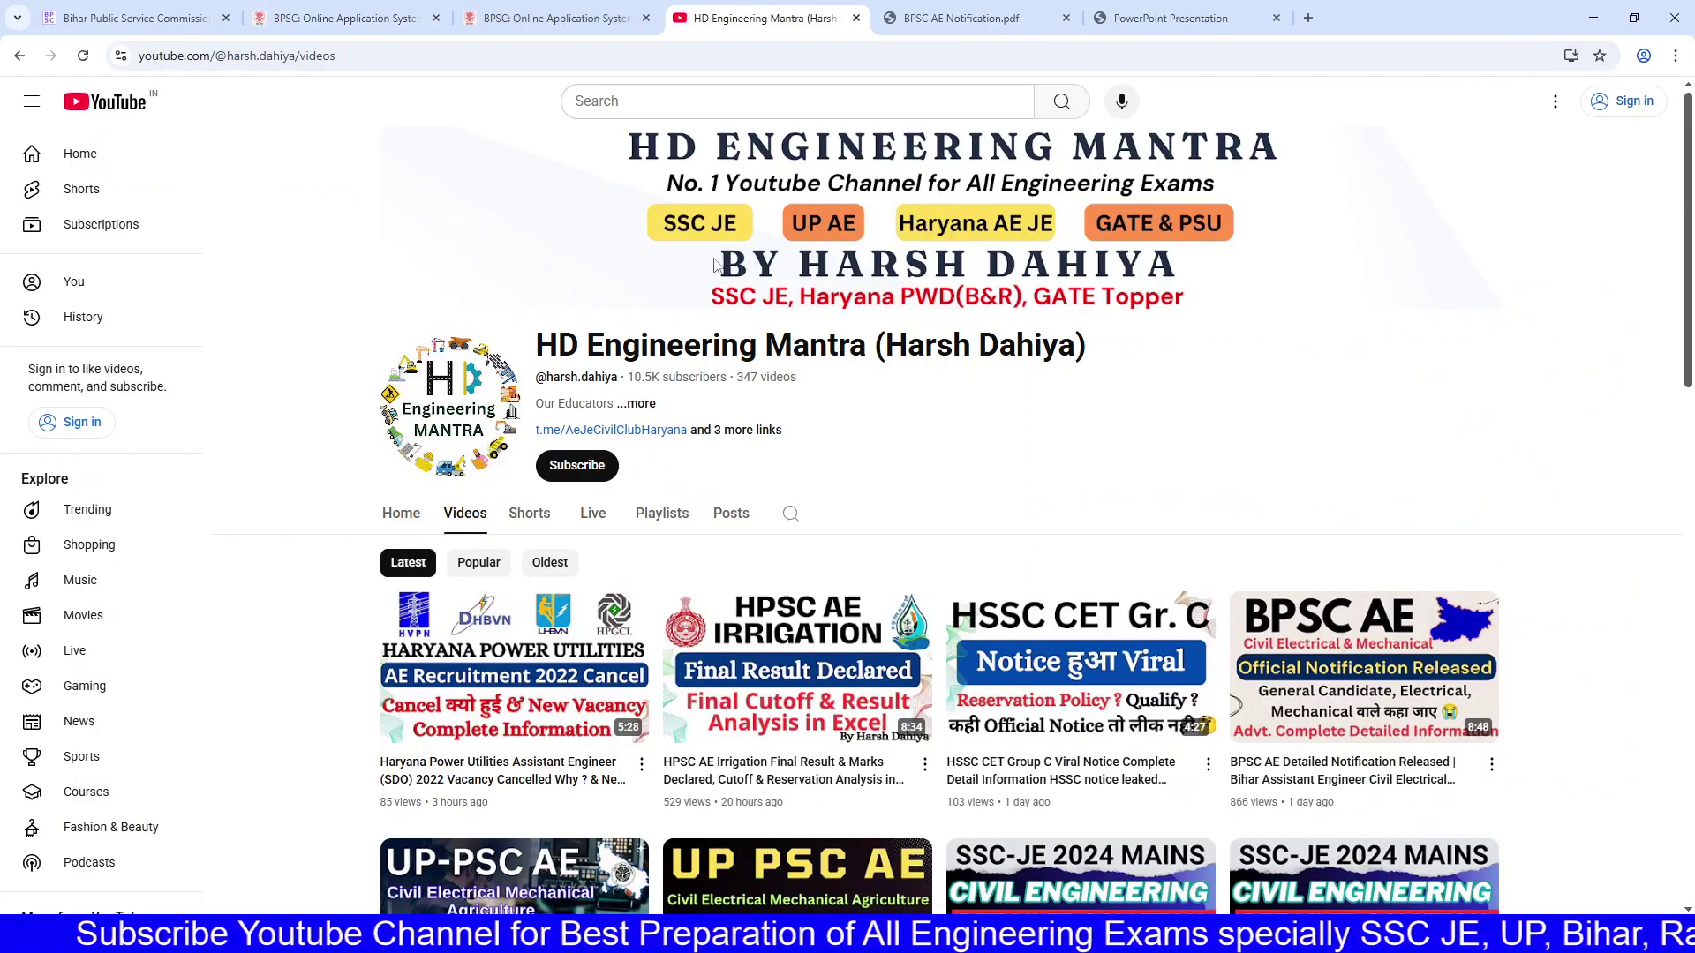
Step: Highlight the channel title and scroll through the HD Engineering Mantra videos list
drag(542, 339, 1111, 354)
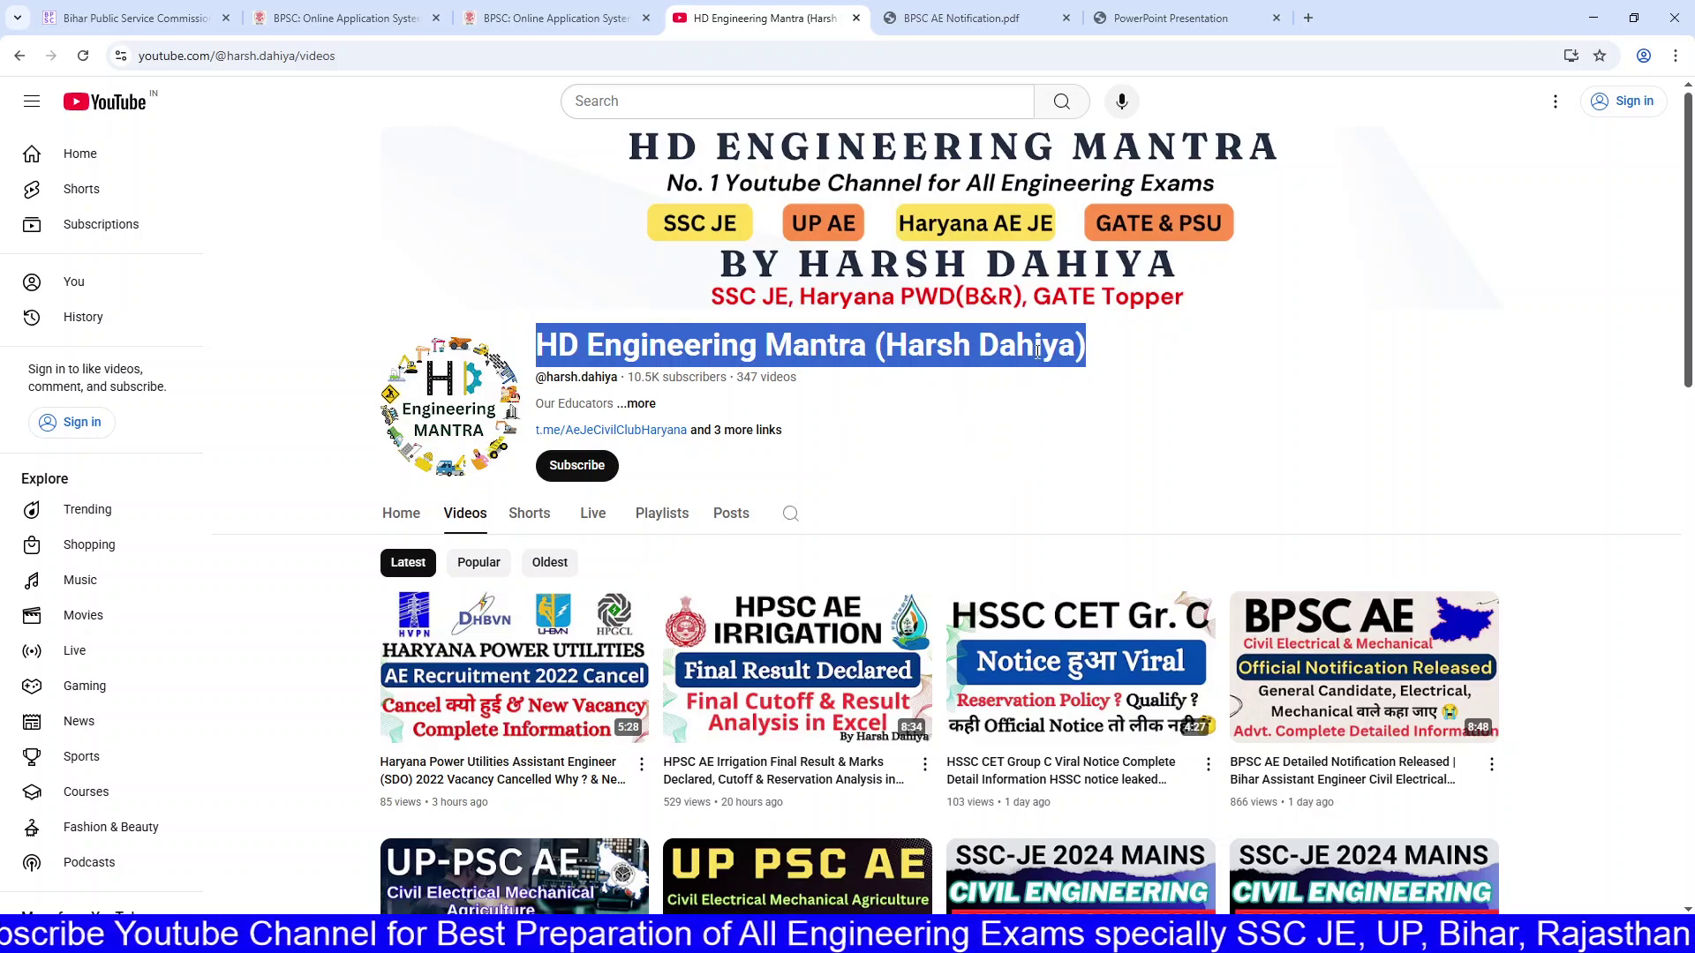
scroll(1039, 363, down, 1)
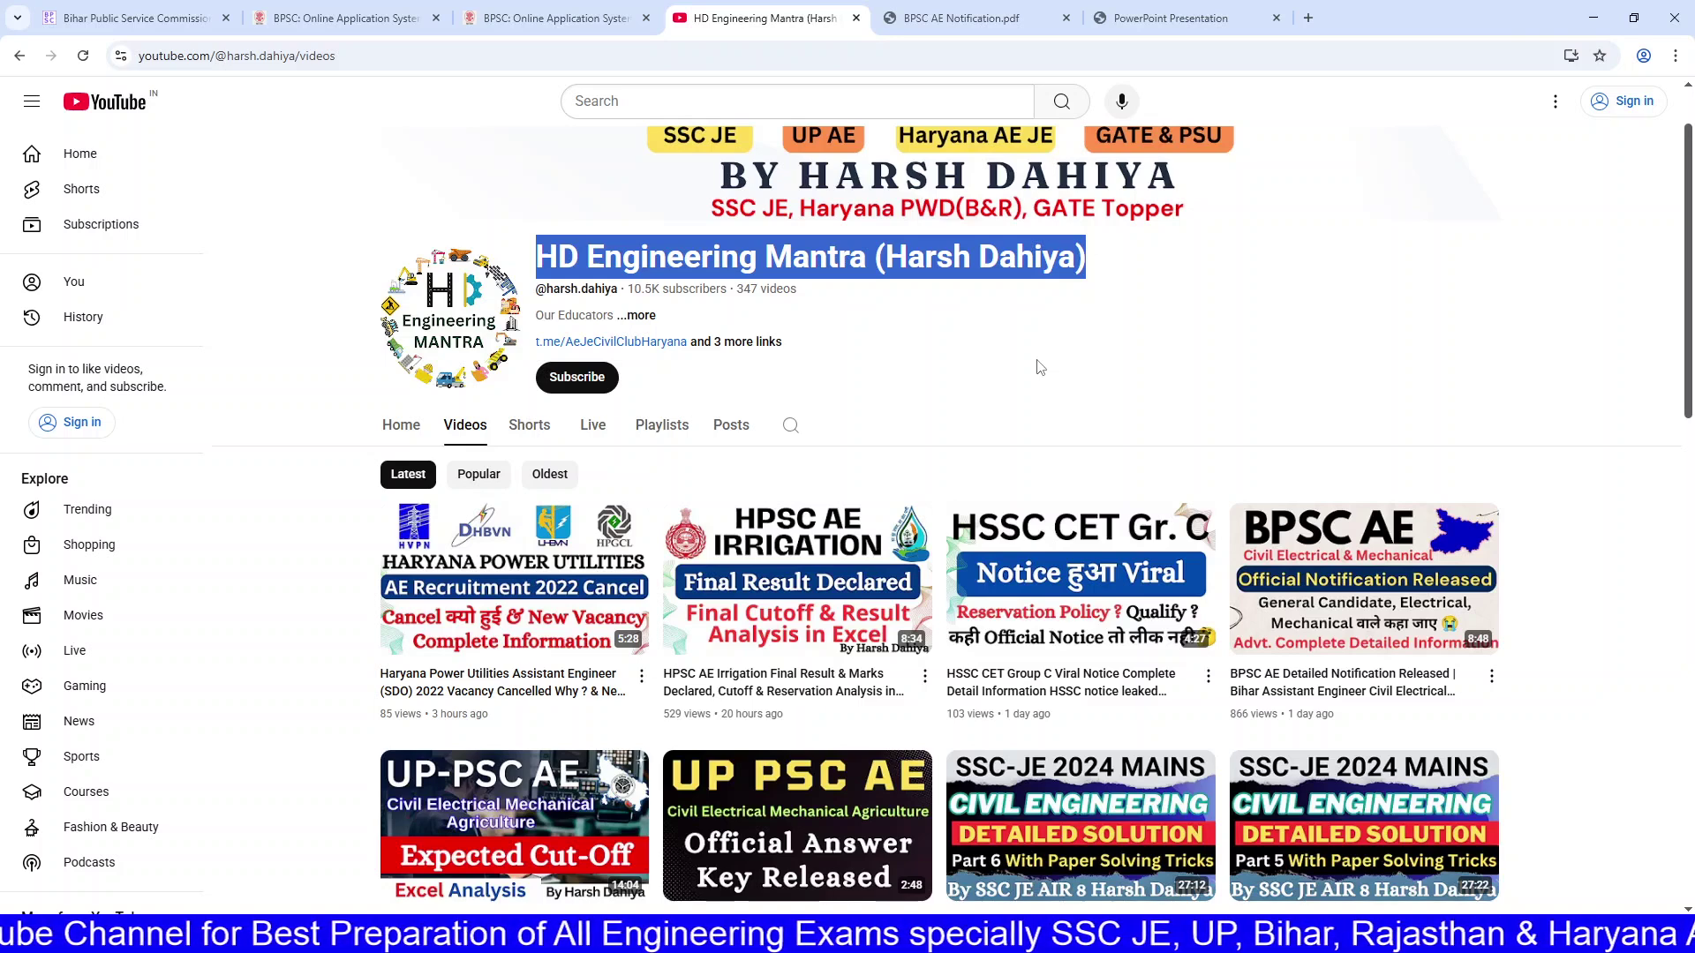
click(1019, 345)
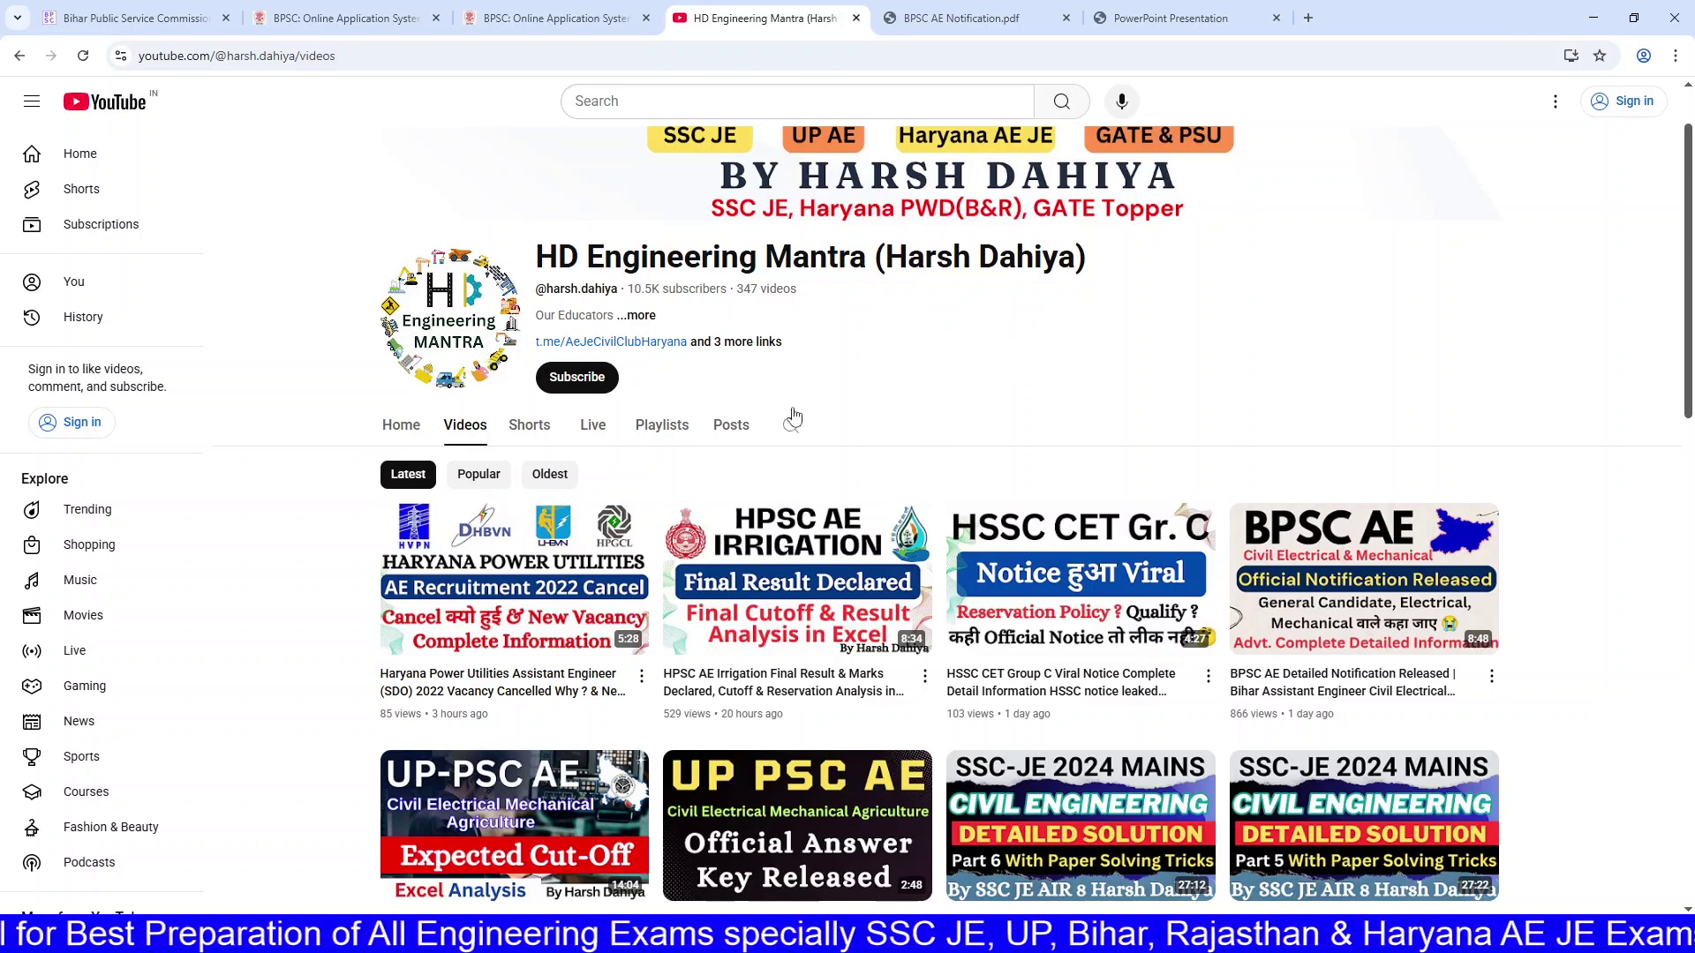
drag(546, 258, 1091, 260)
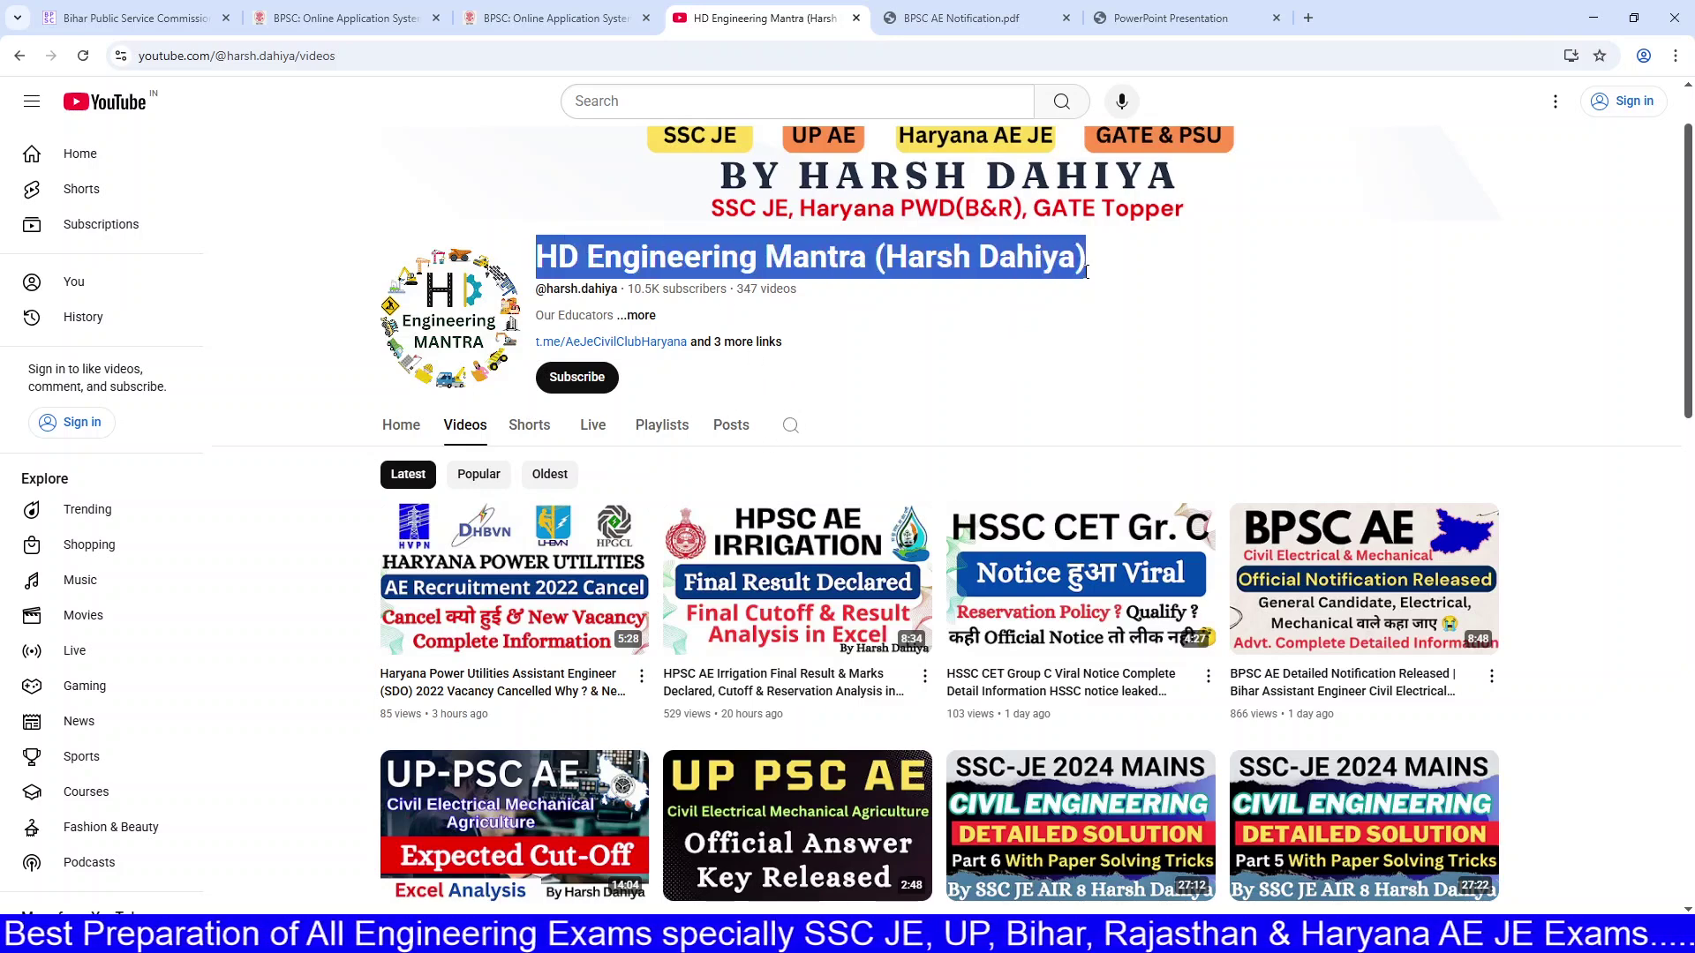
scroll(1085, 309, down, 2)
scroll(1085, 313, down, 2)
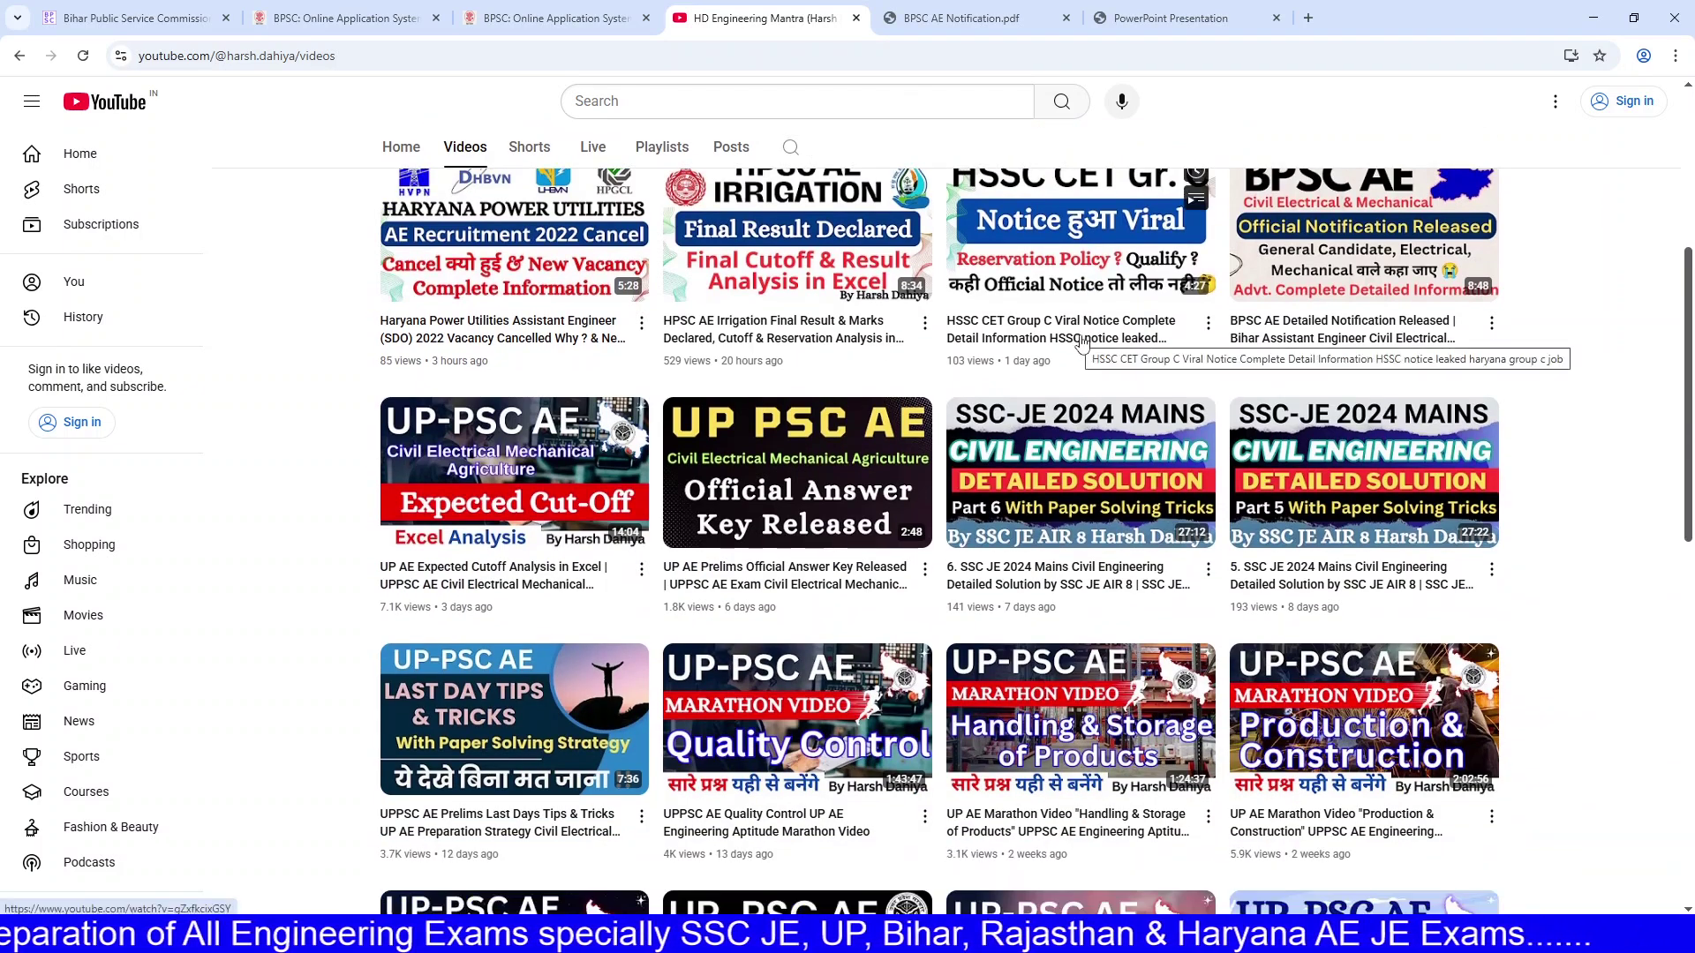
scroll(1005, 455, down, 2)
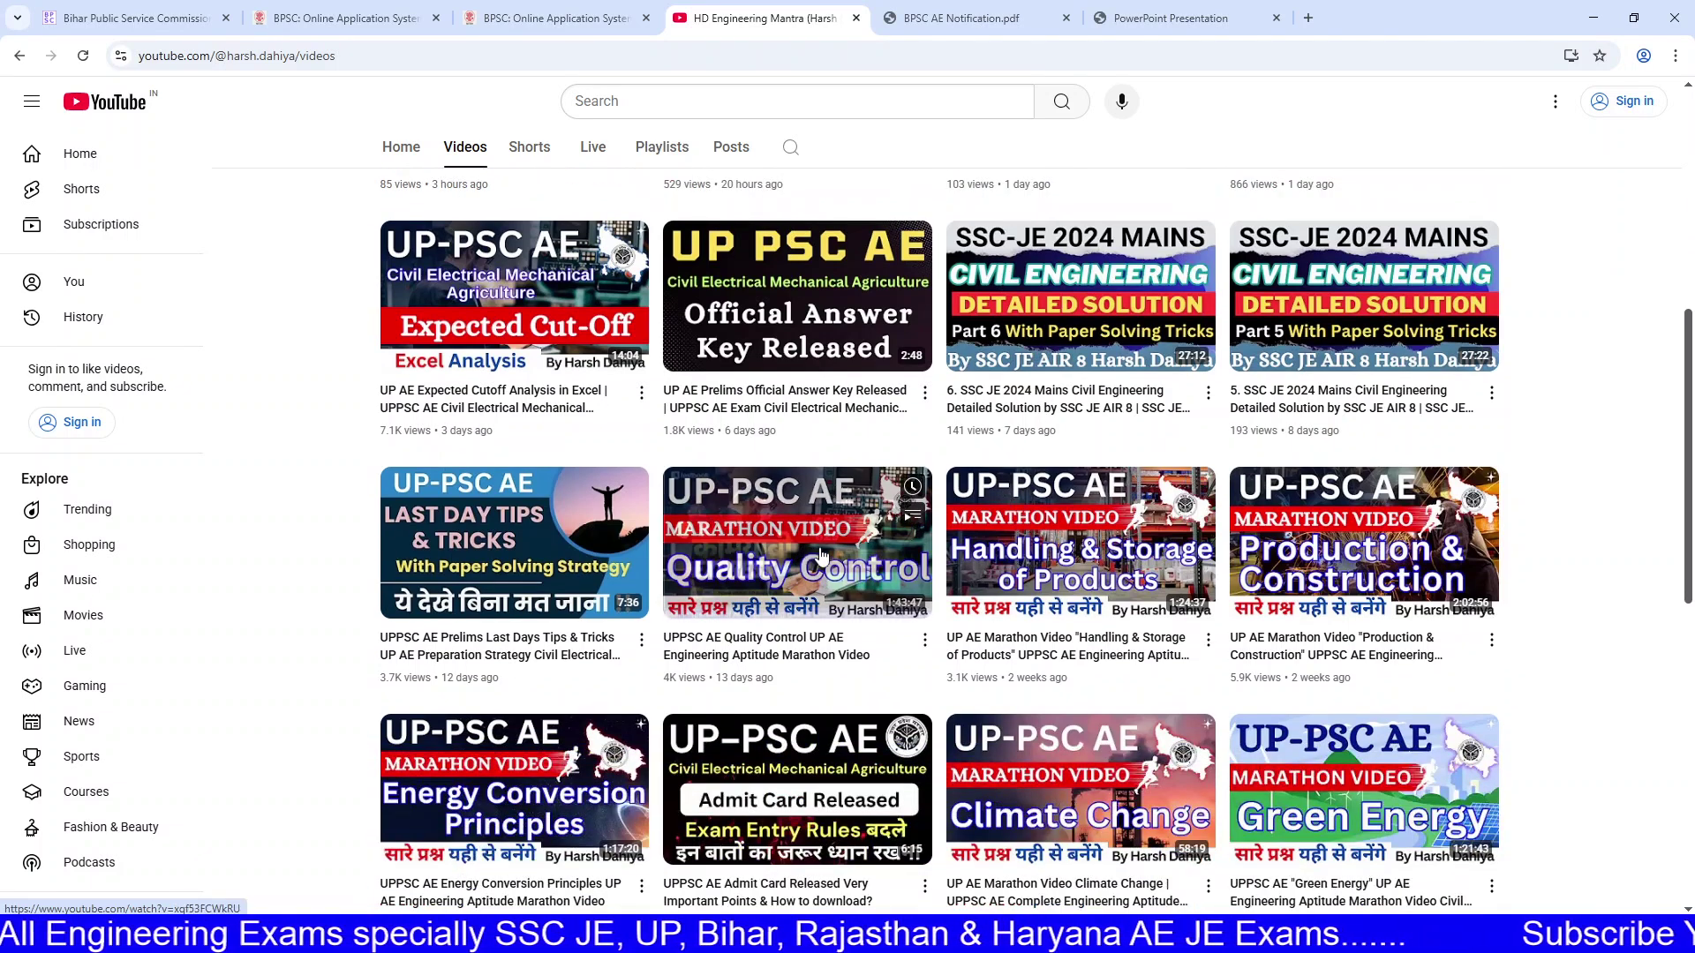
scroll(812, 555, up, 4)
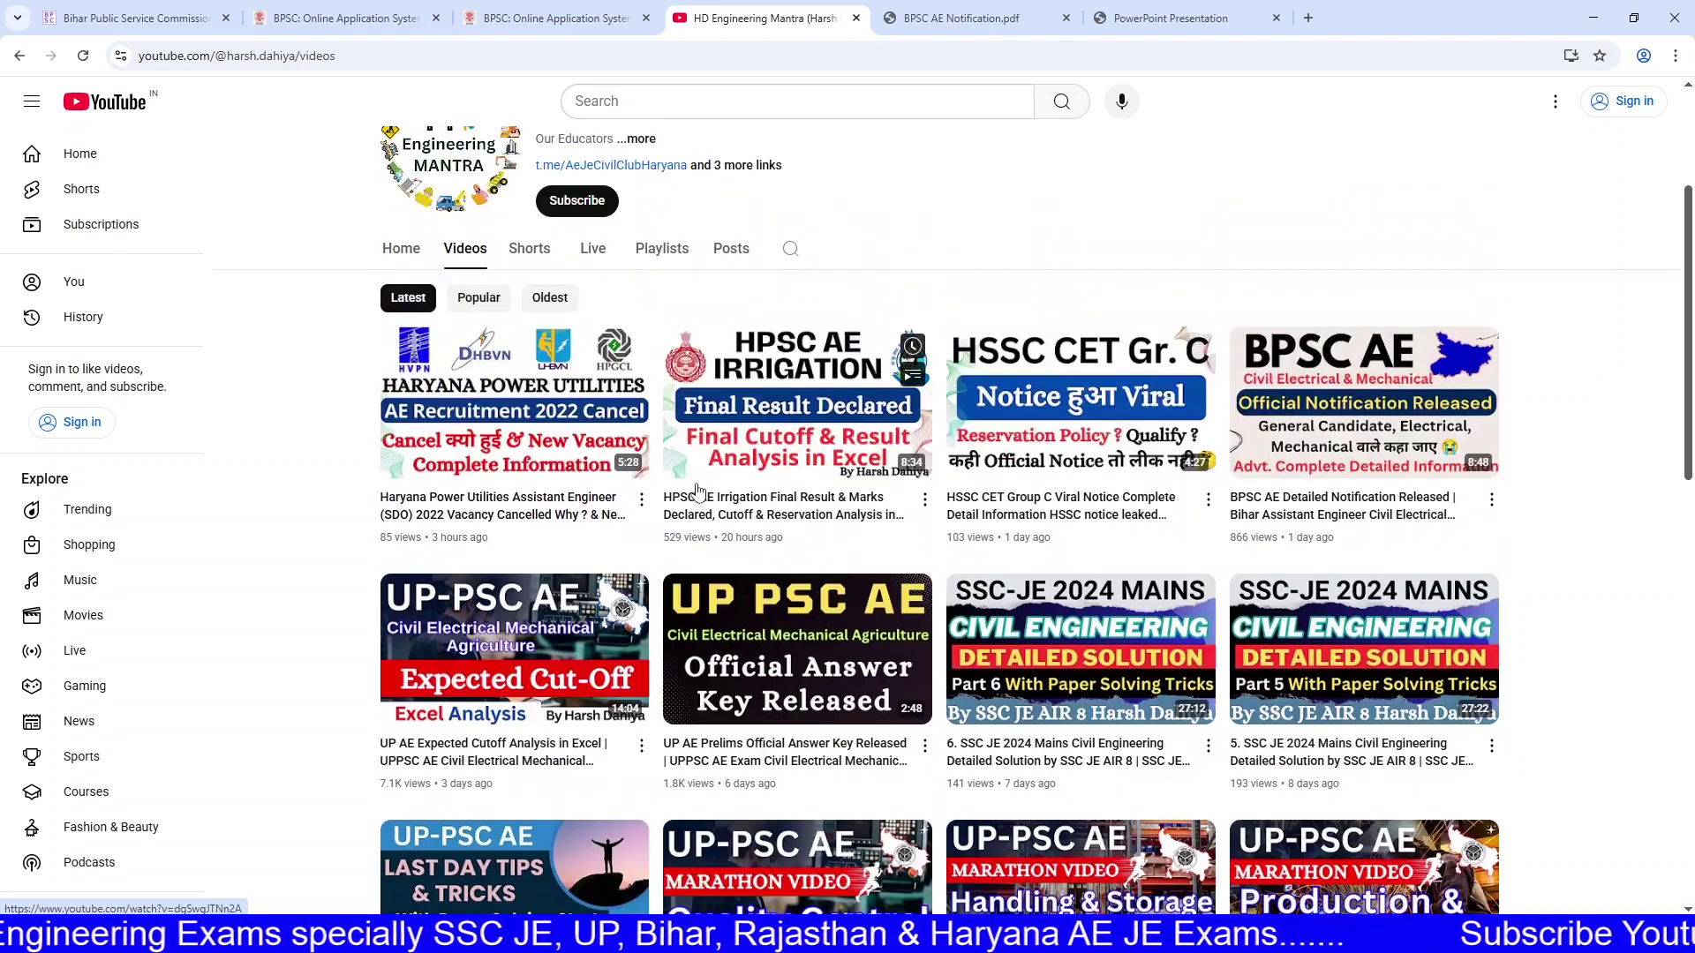
Step: Browse the channel's Shorts, return to Videos, then switch back to the BPSC registration form
mouse_move(546, 429)
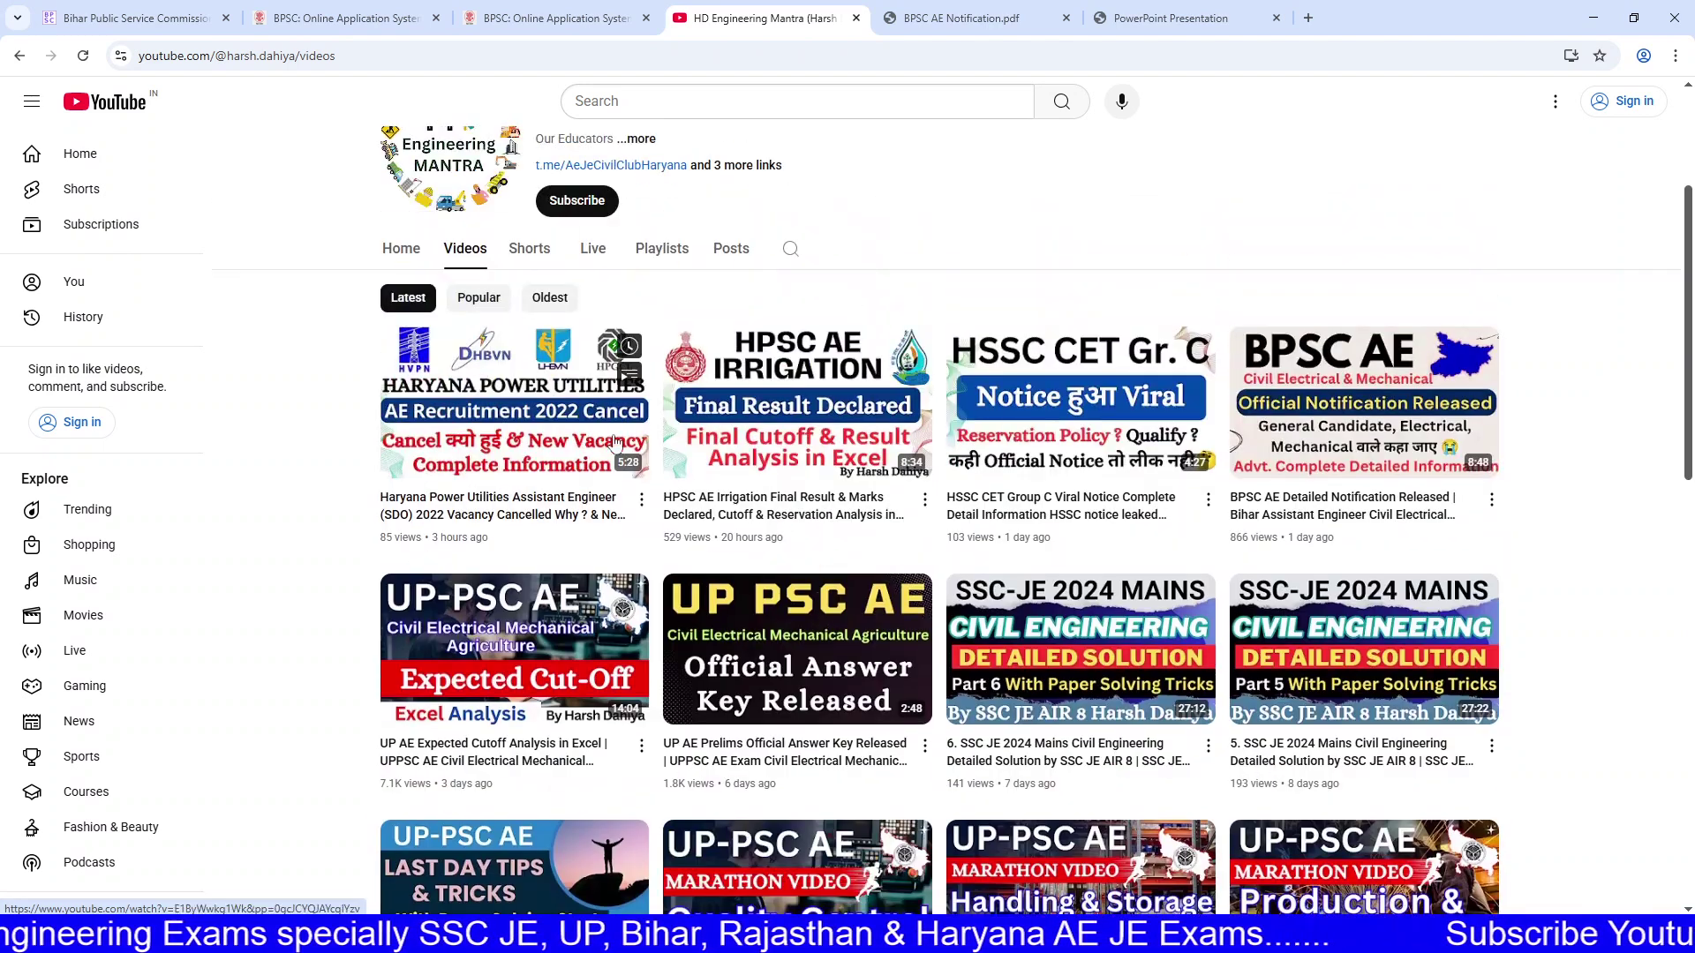
click(539, 250)
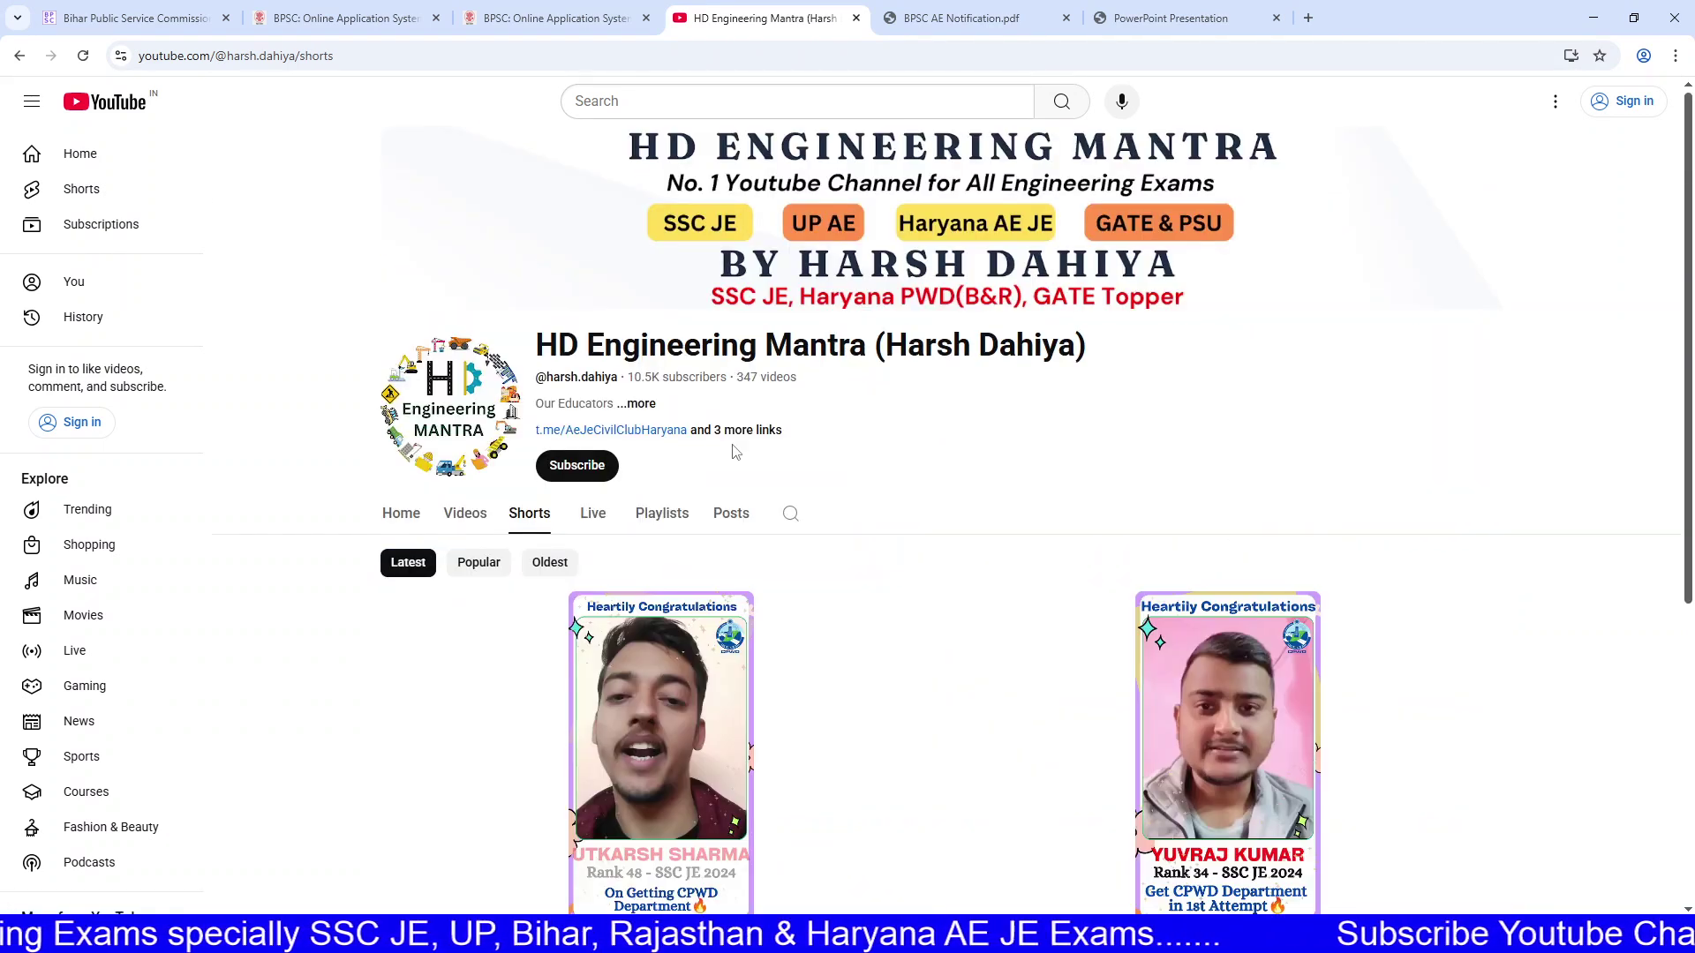
scroll(864, 560, down, 2)
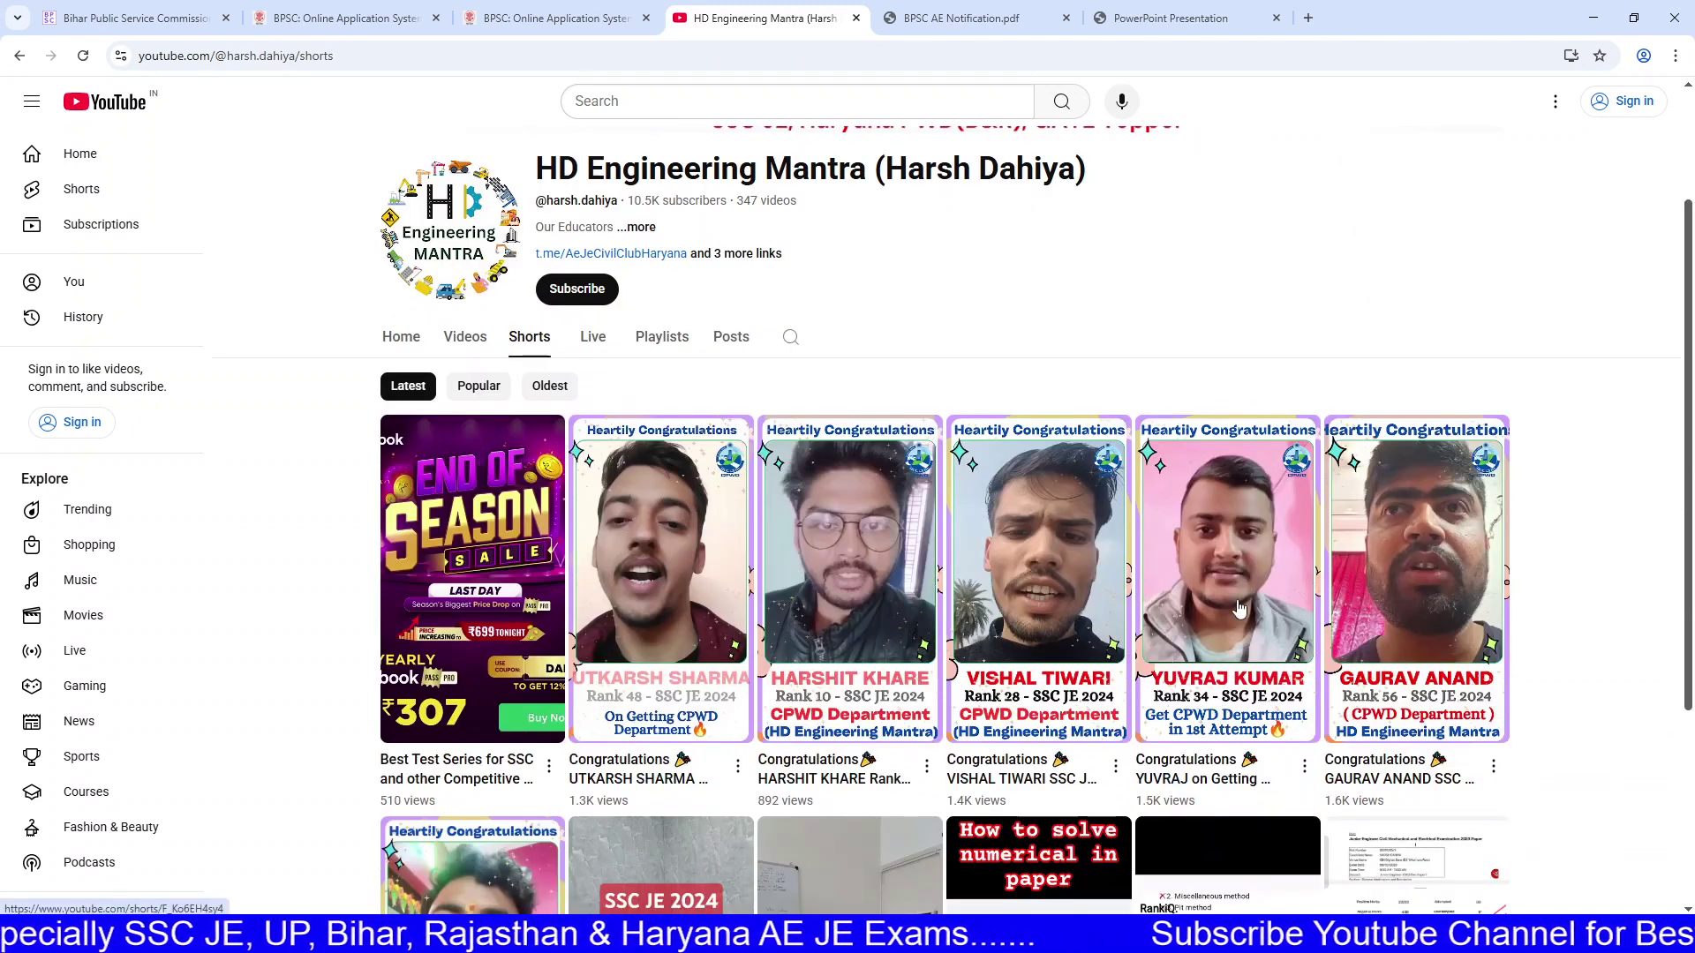
click(452, 339)
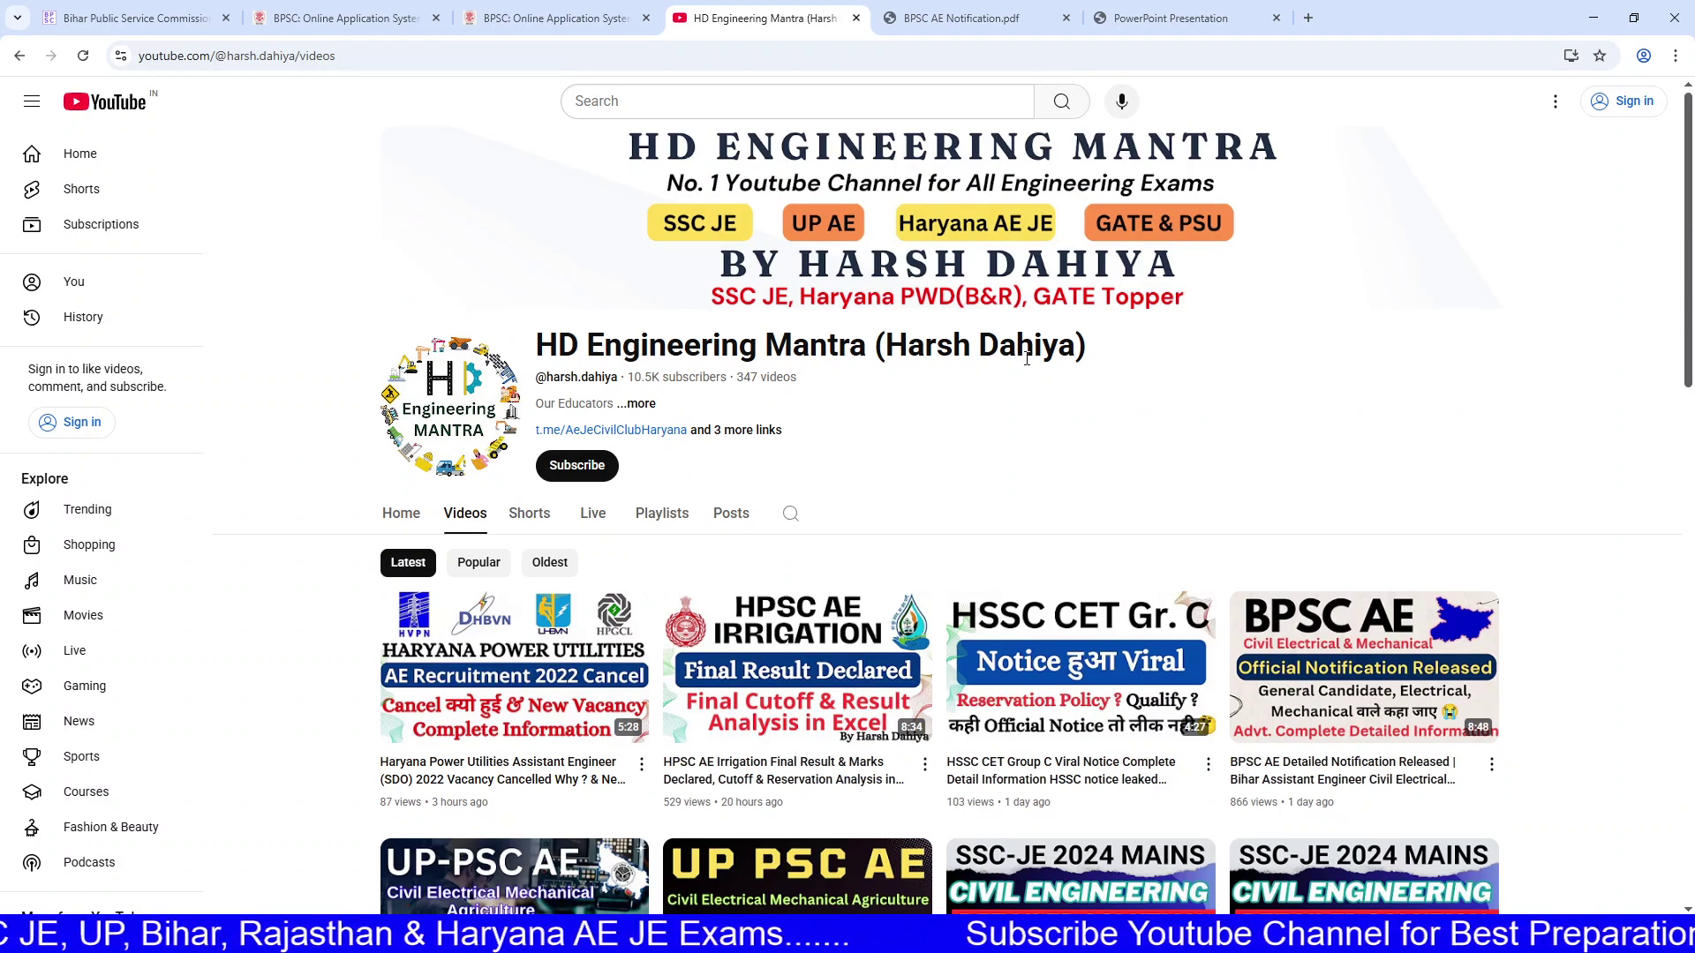
drag(651, 339, 1072, 374)
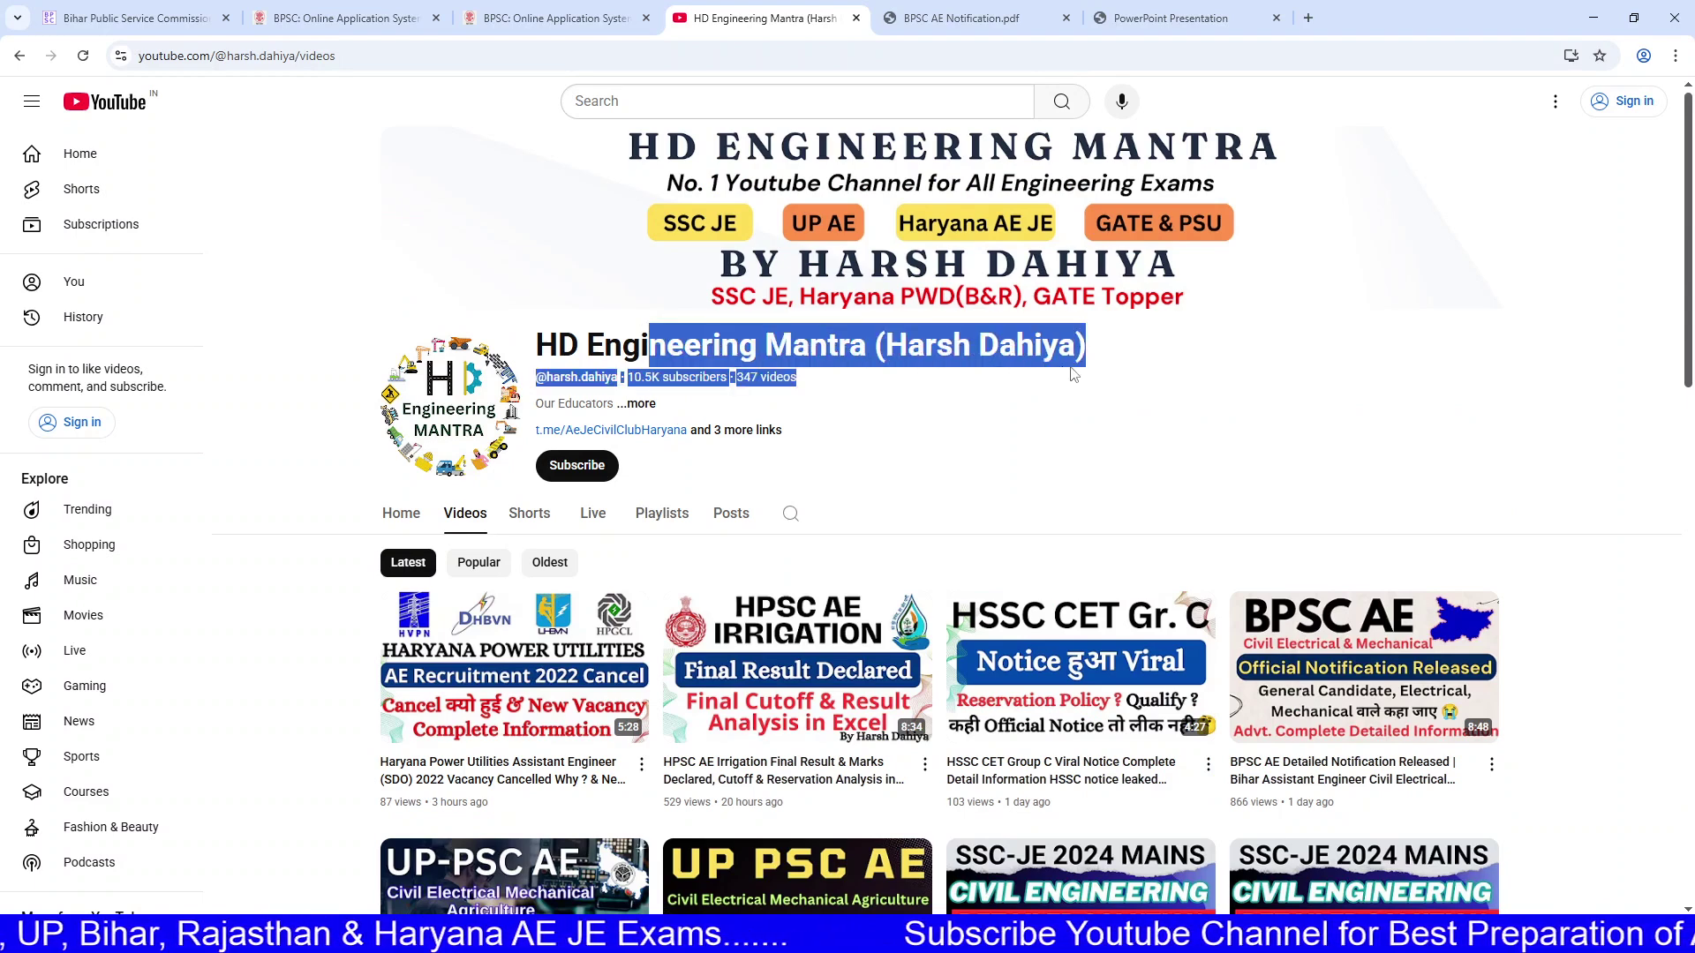
click(1072, 374)
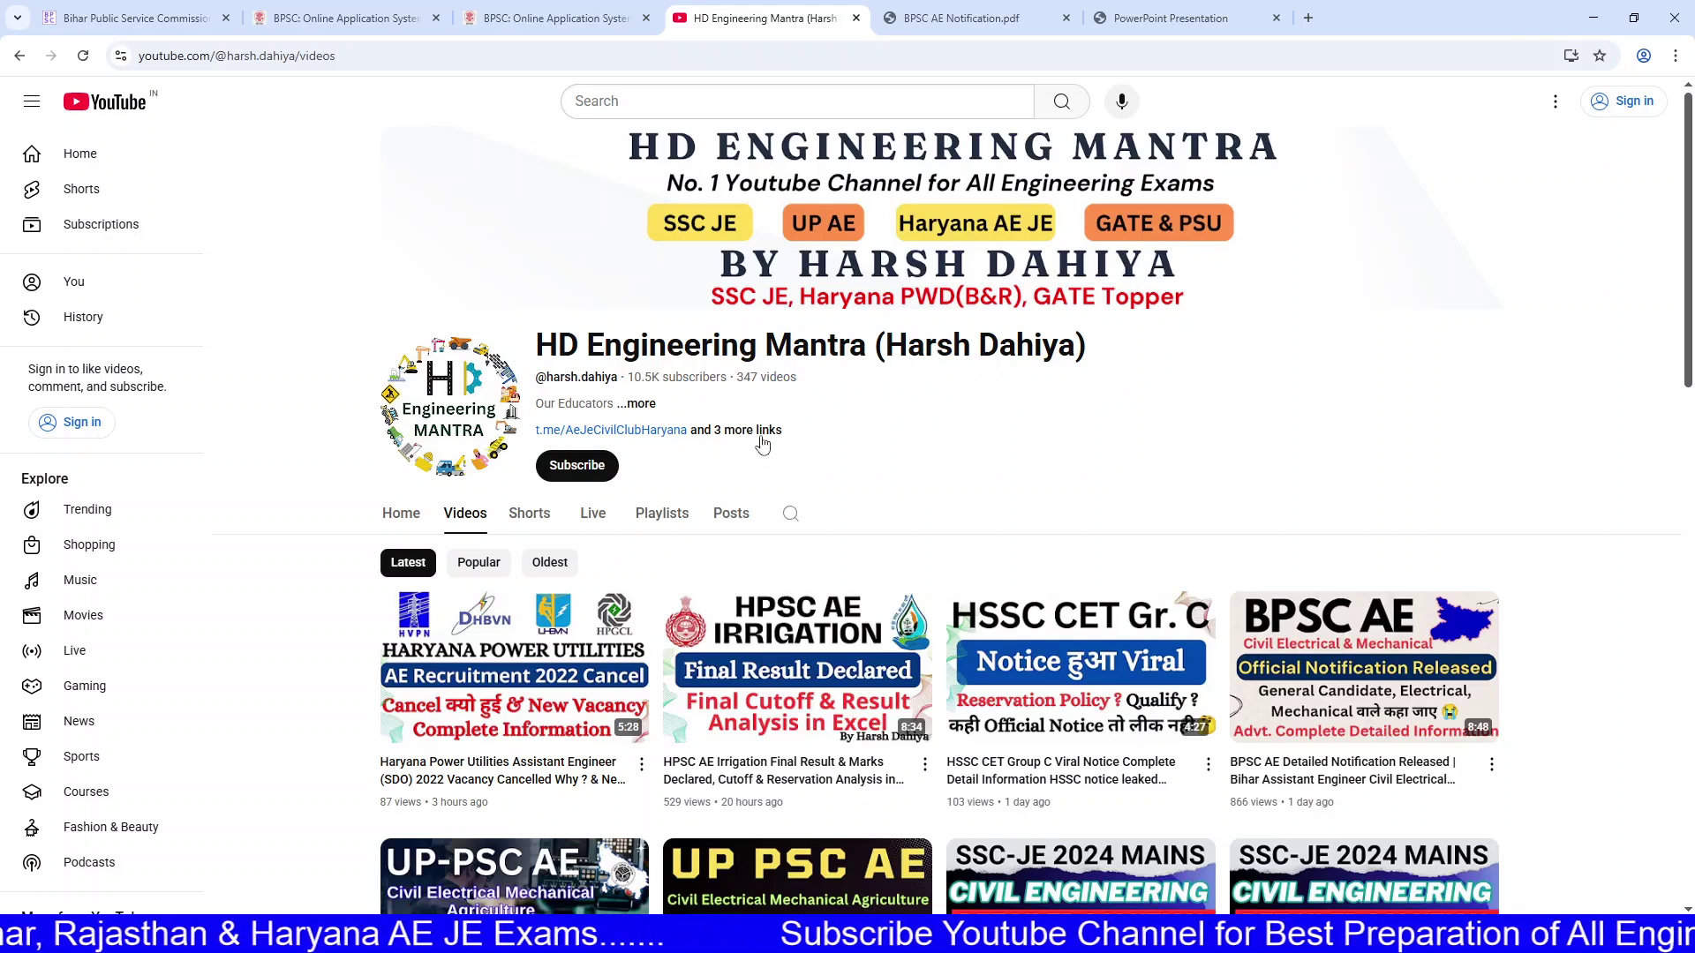
key(ctrl+shift+Tab)
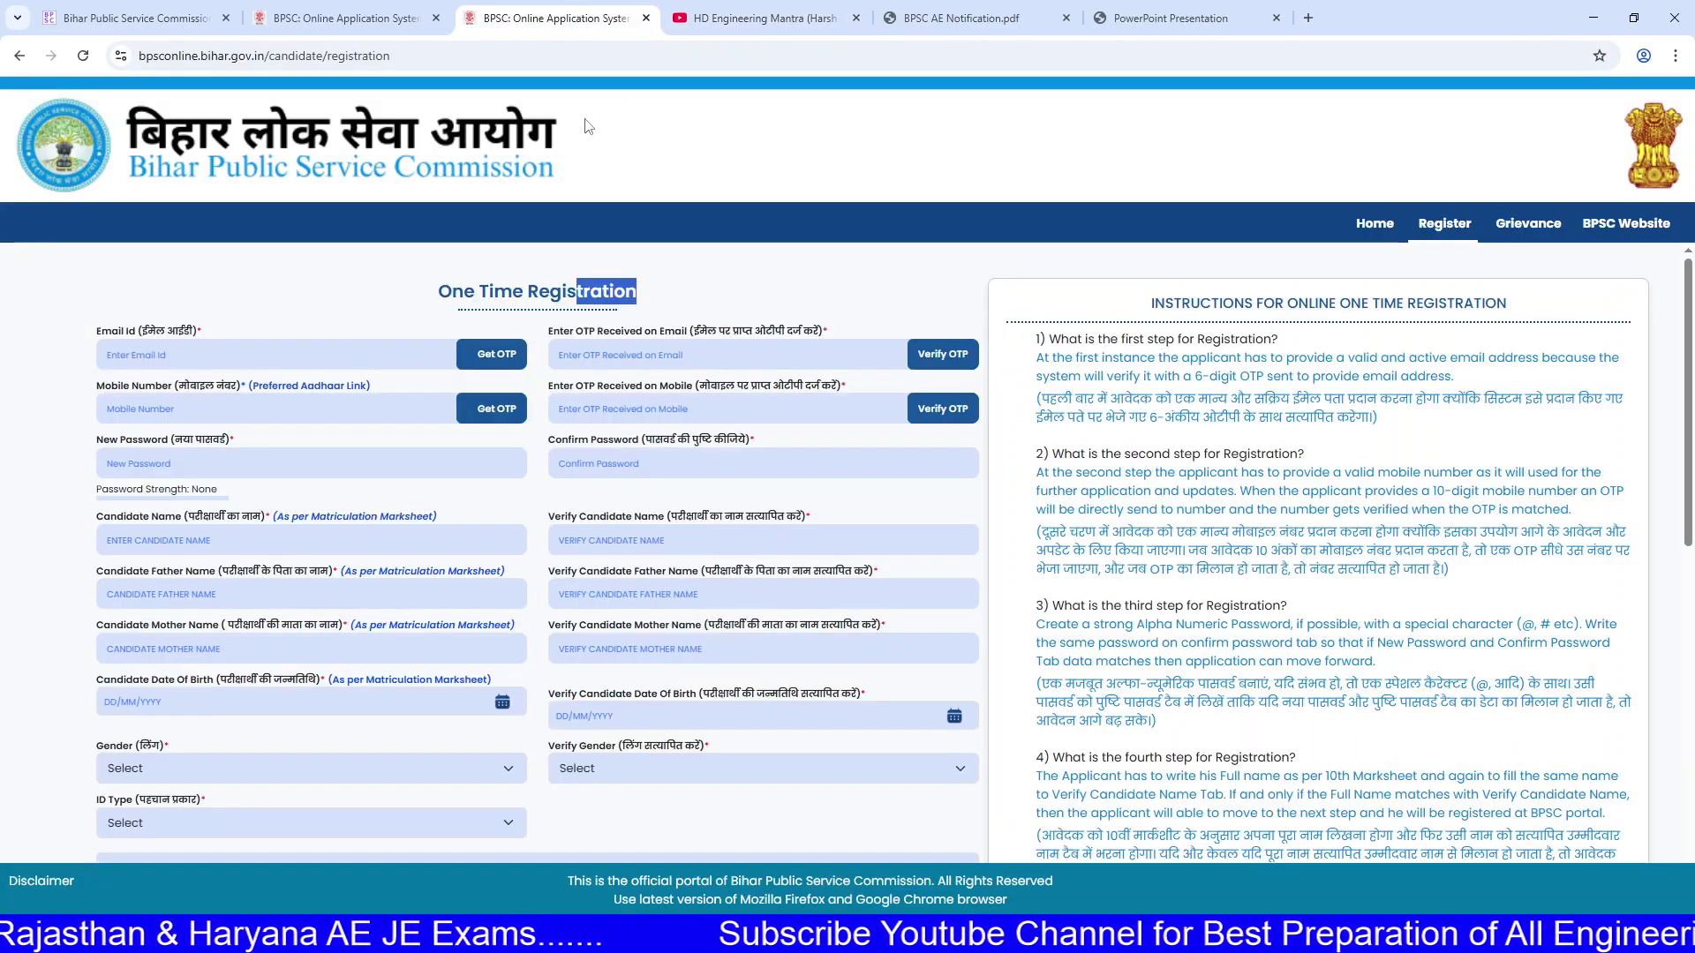
Step: Close the duplicate BPSC application tab
click(388, 19)
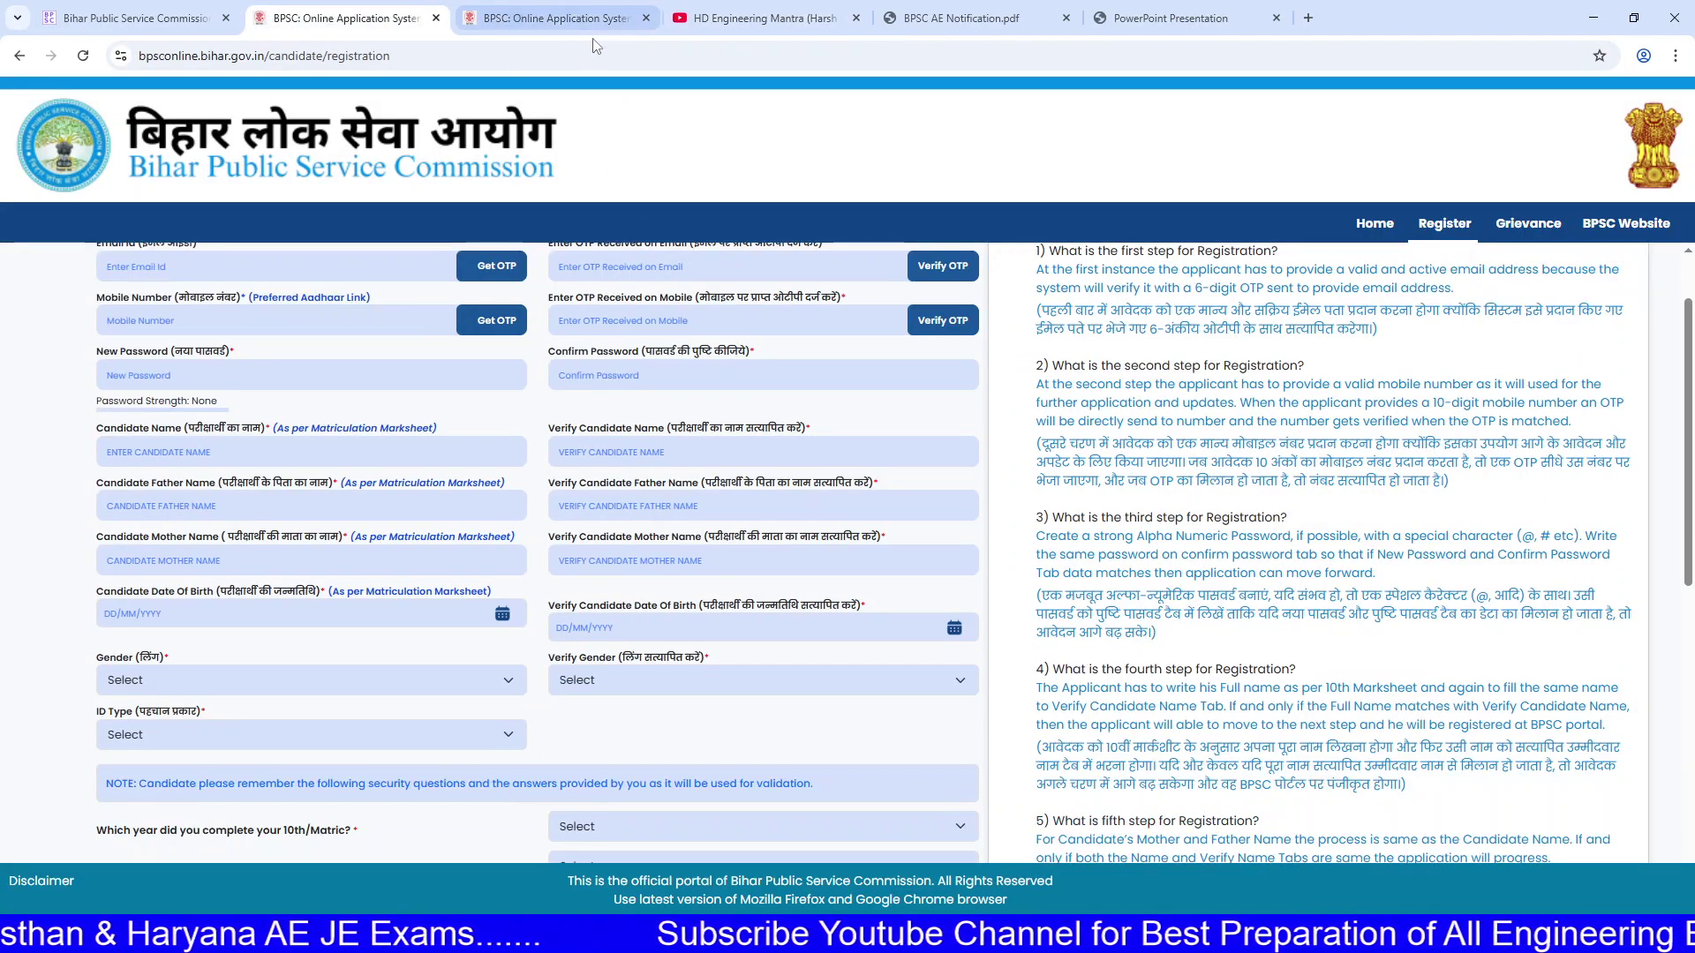
click(646, 18)
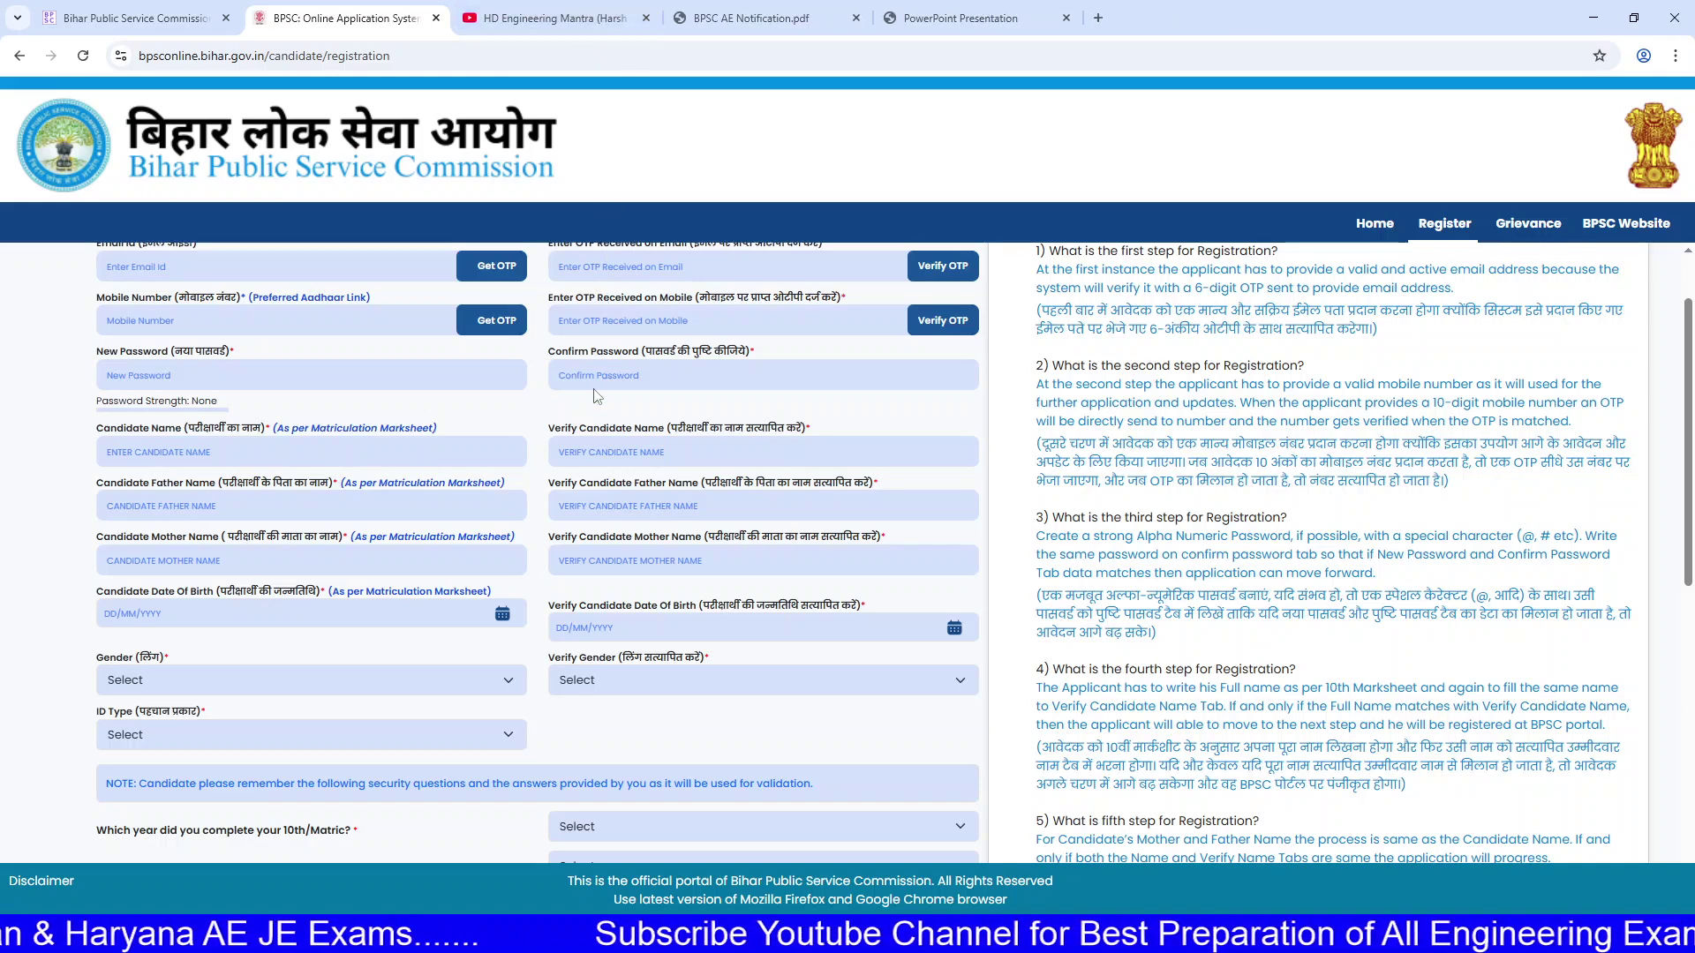
scroll(596, 373, up, 1)
Step: Enlarge the page, go through the email and OTP fields, and enter a confirmed password rated Strong
click(245, 357)
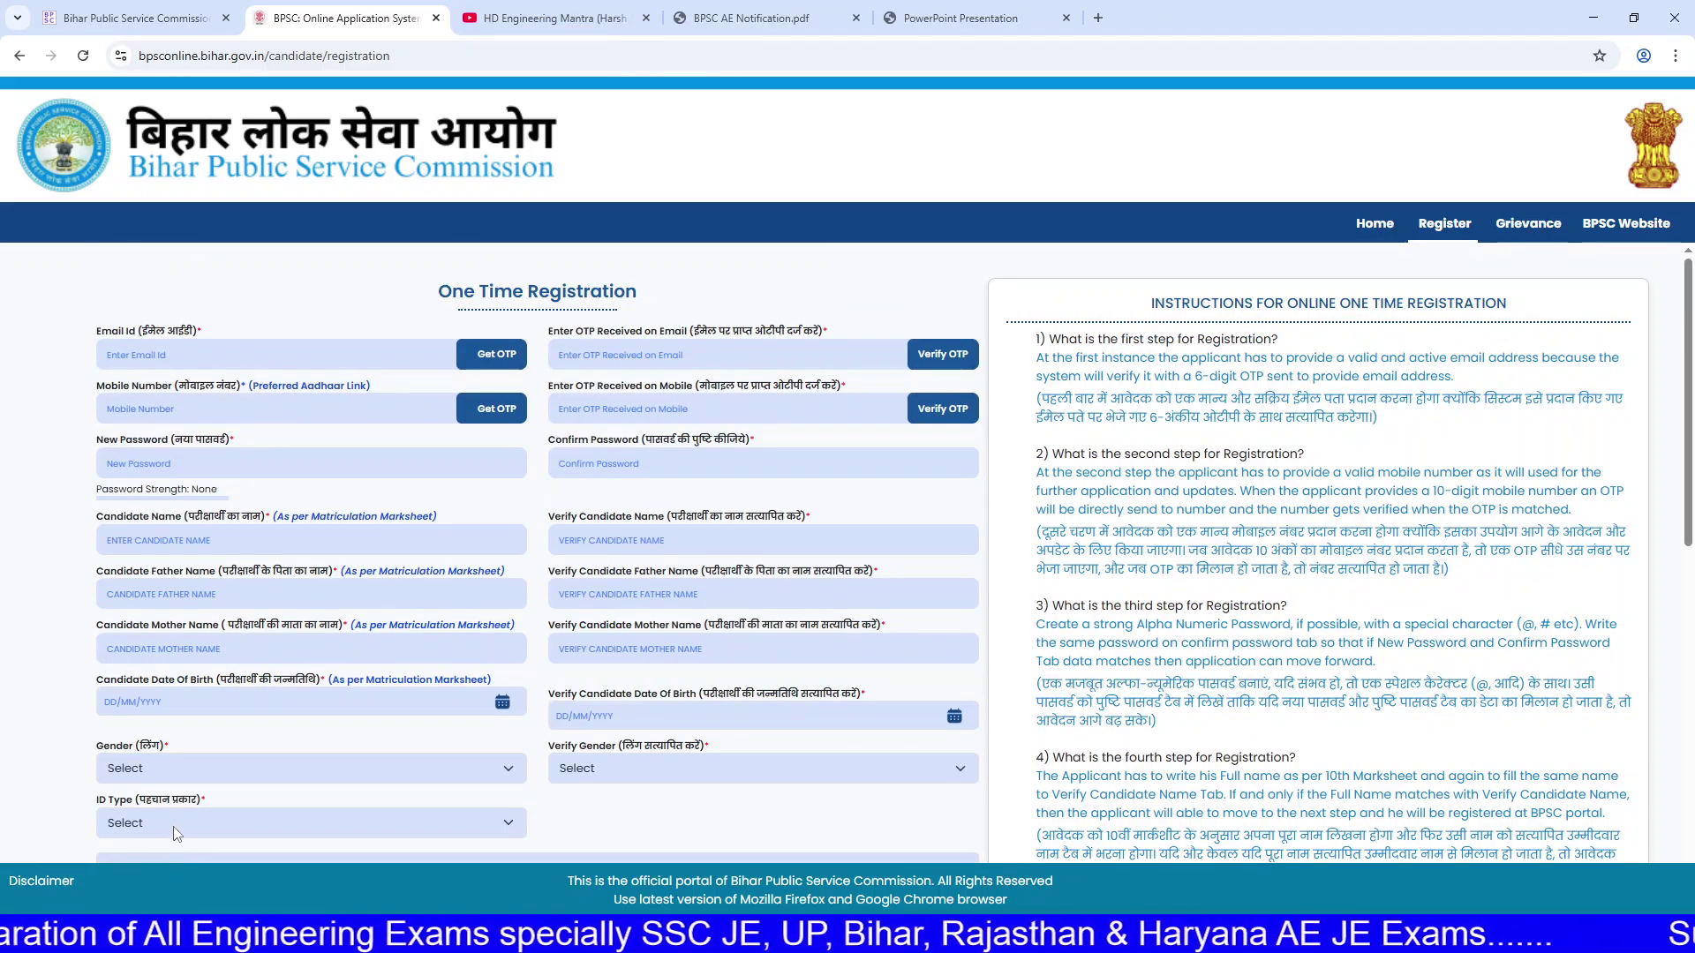
key(ctrl+plus)
key(ctrl+plus)
key(ctrl+plus)
key(ctrl+plus)
click(241, 479)
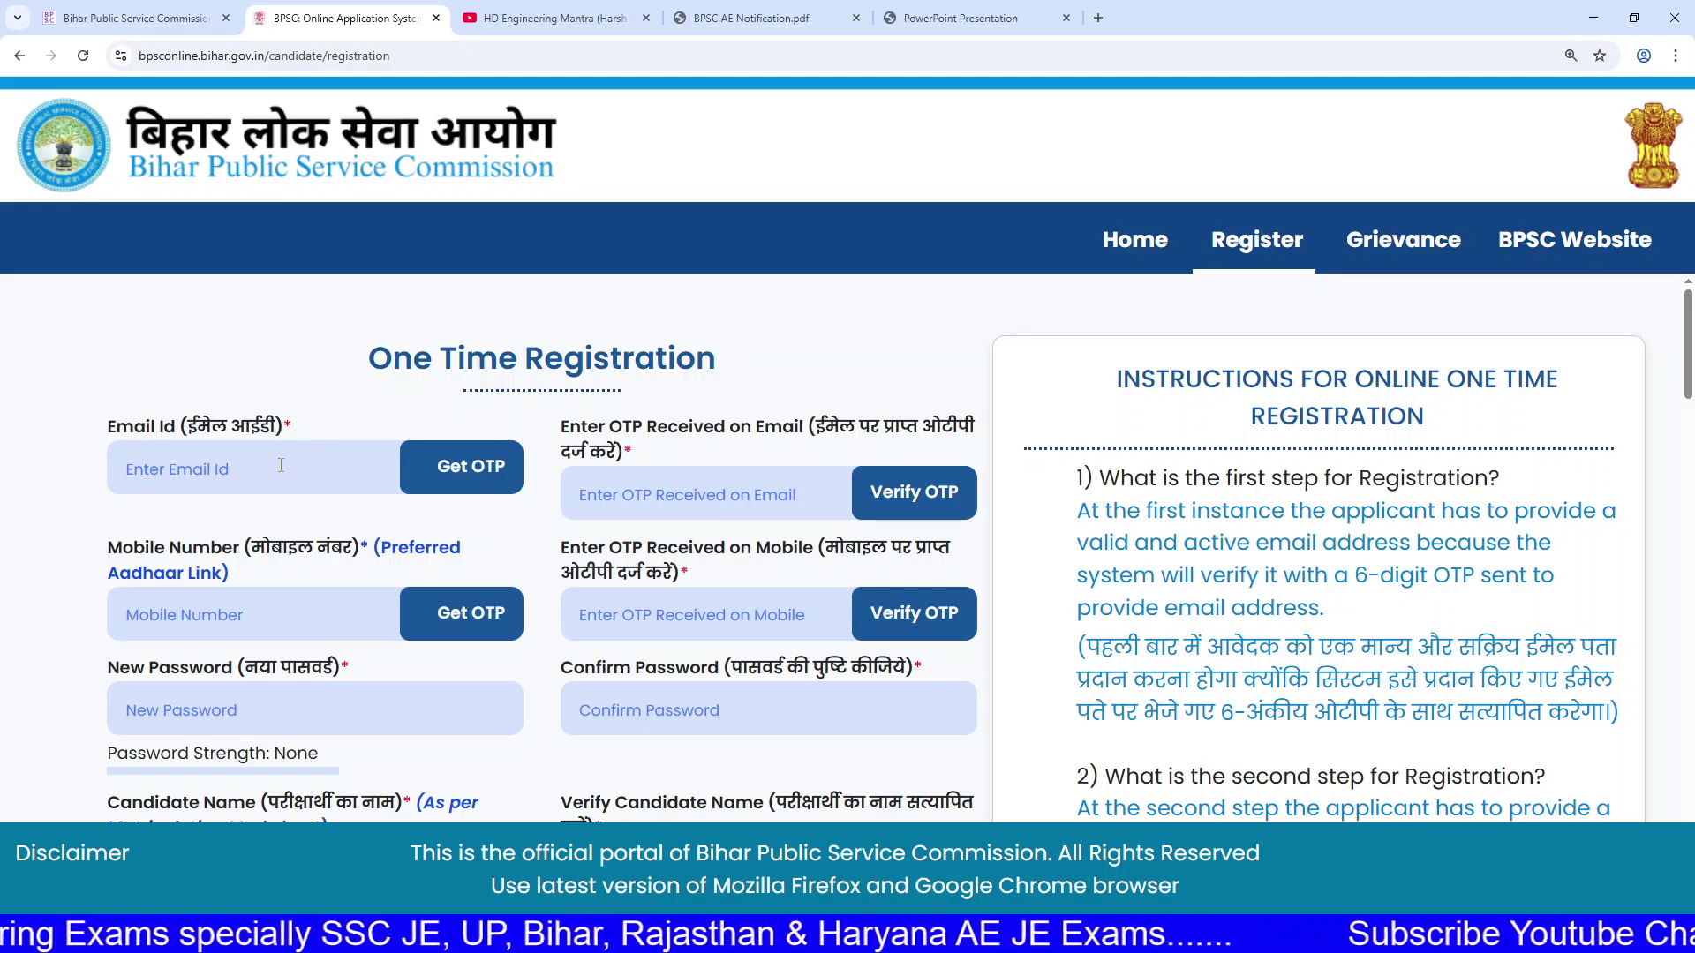
scroll(273, 485, down, 1)
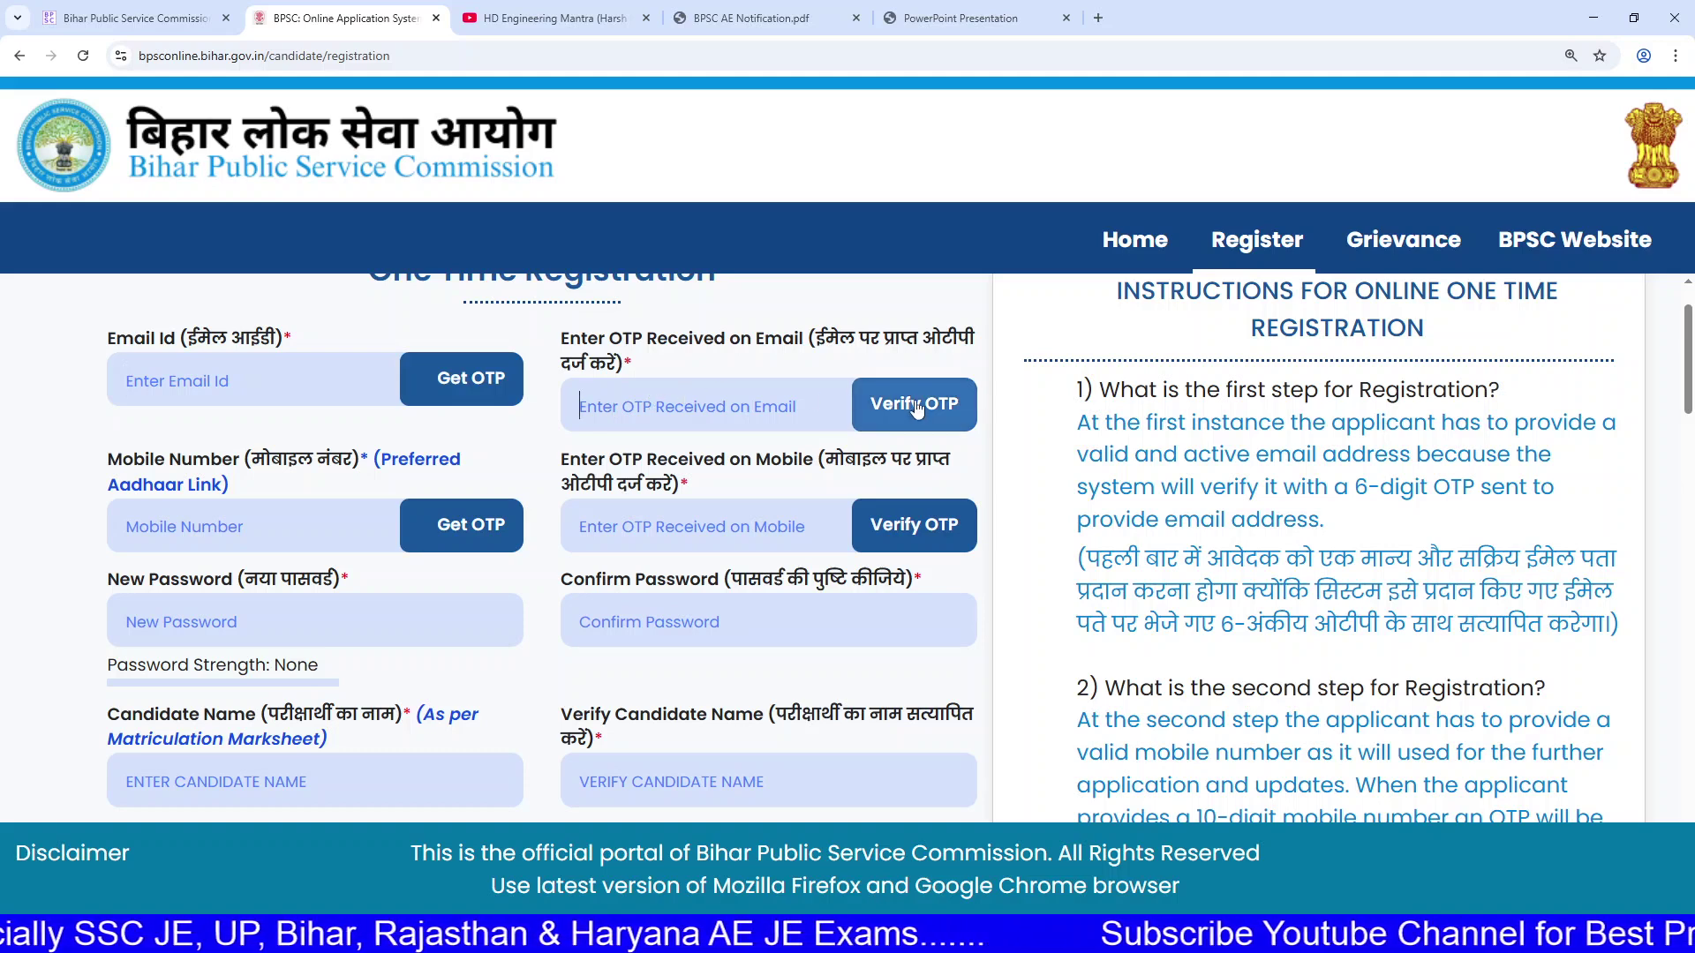
click(795, 408)
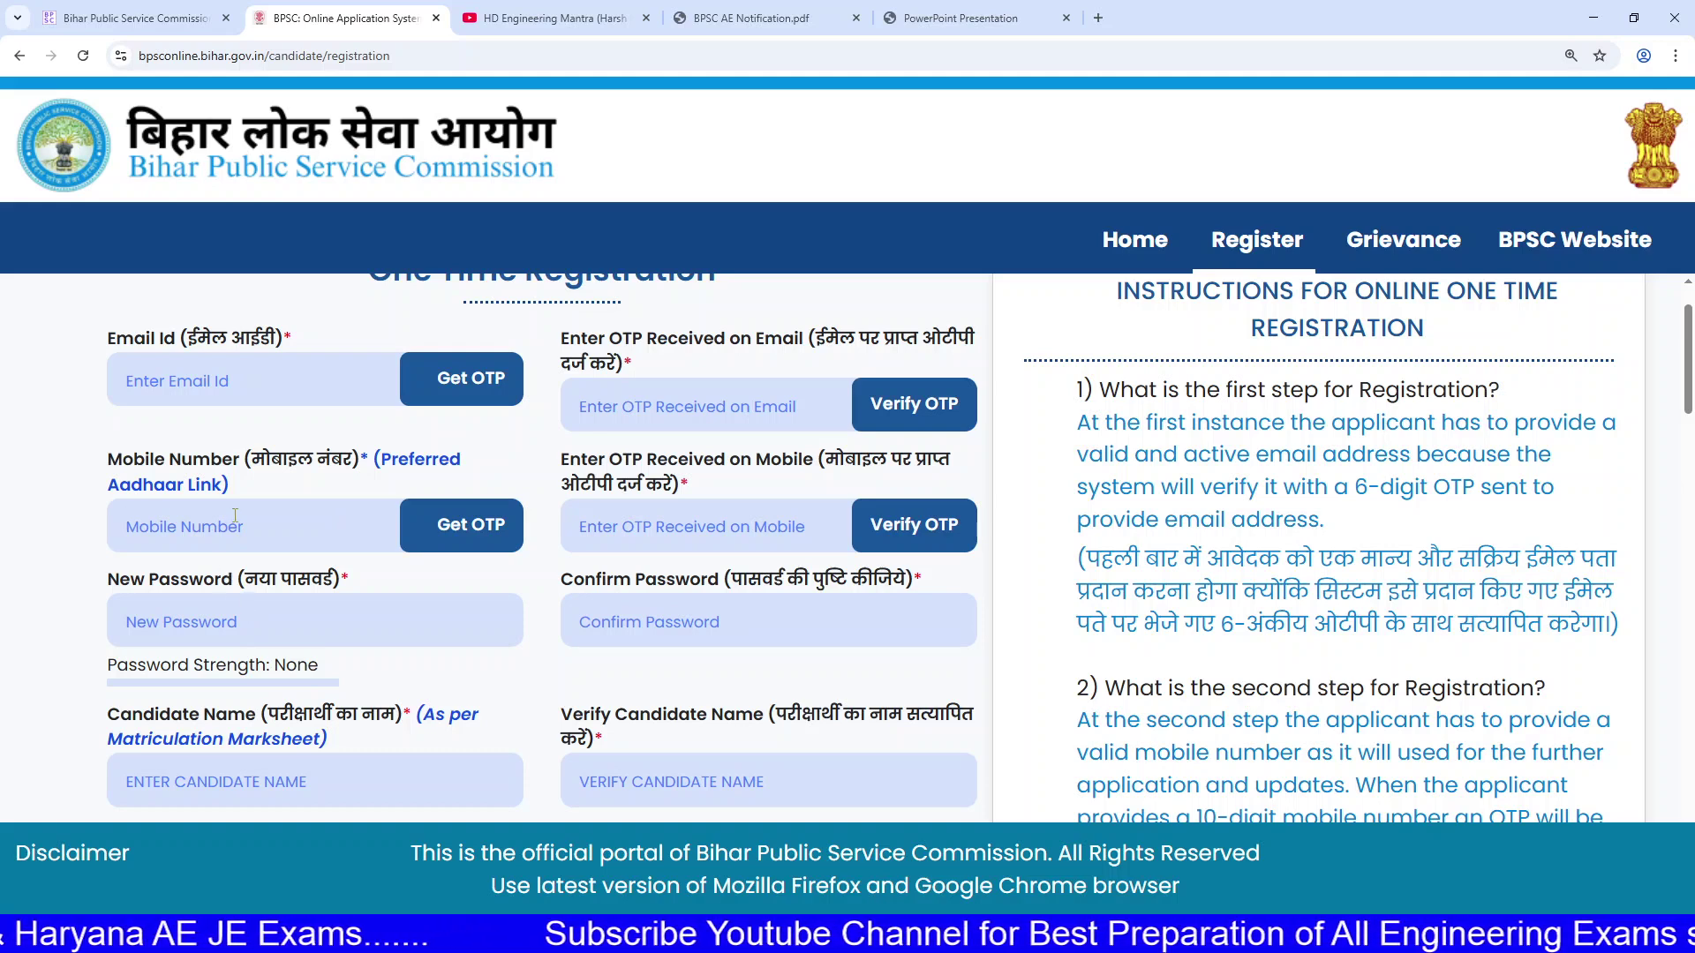
click(679, 517)
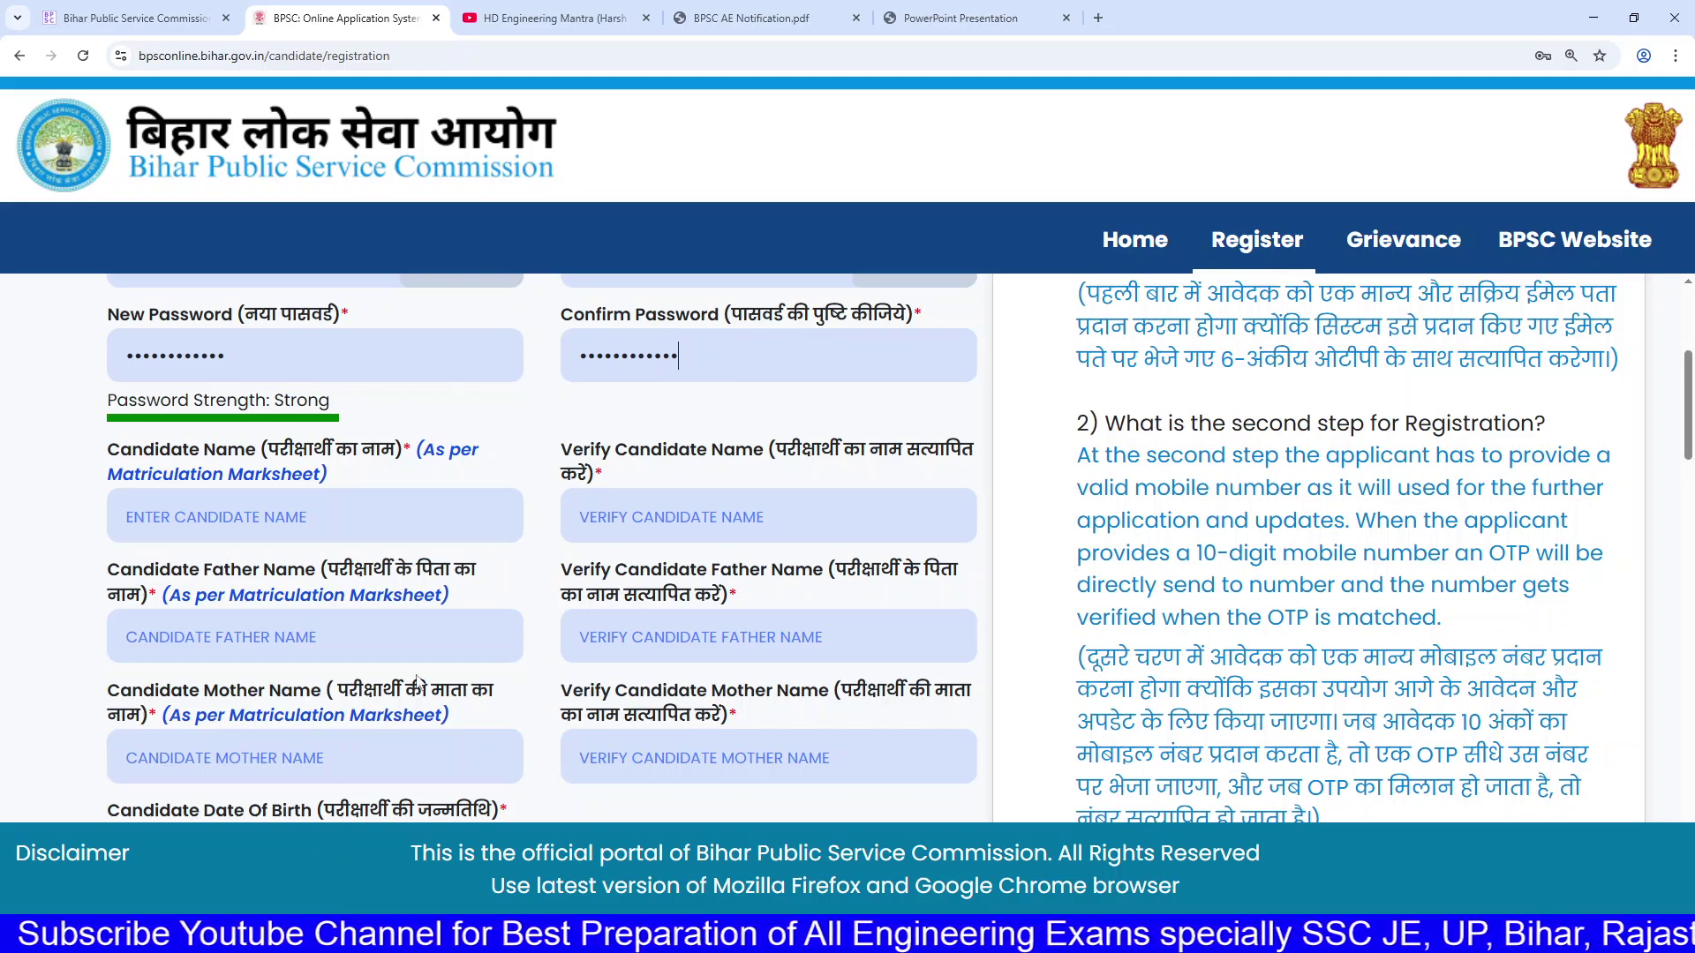
click(400, 526)
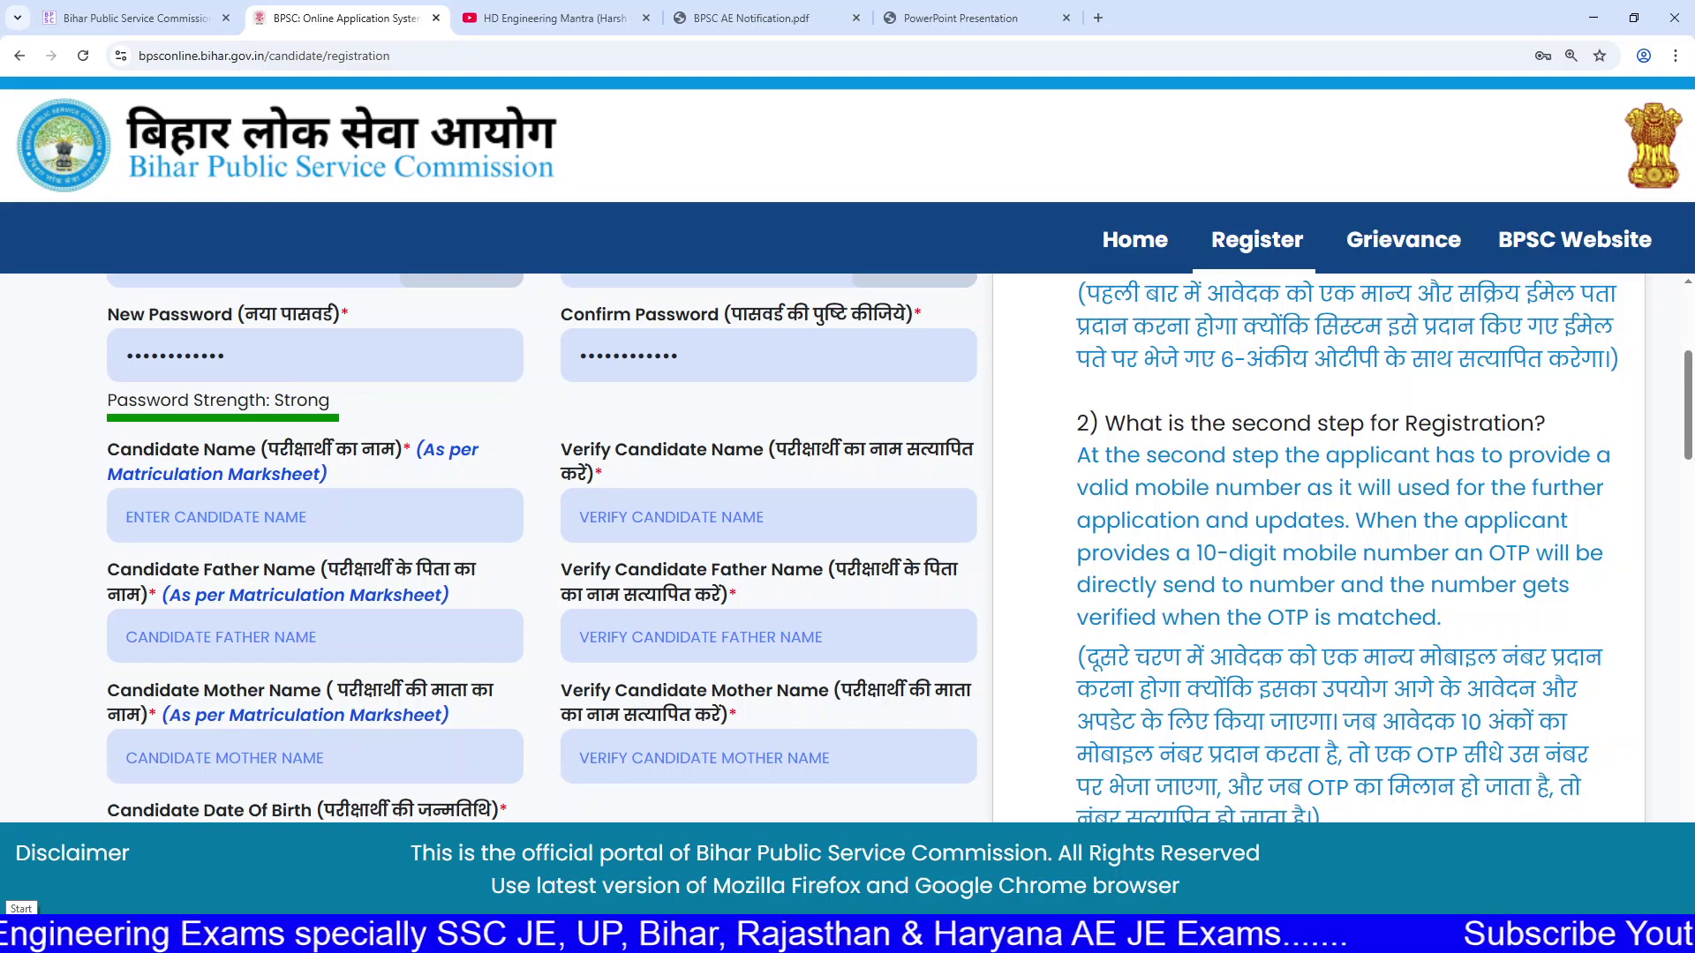
Step: Leave the gender lists unchanged and choose Aadhaar Card as the ID type
scroll(355, 602, down, 3)
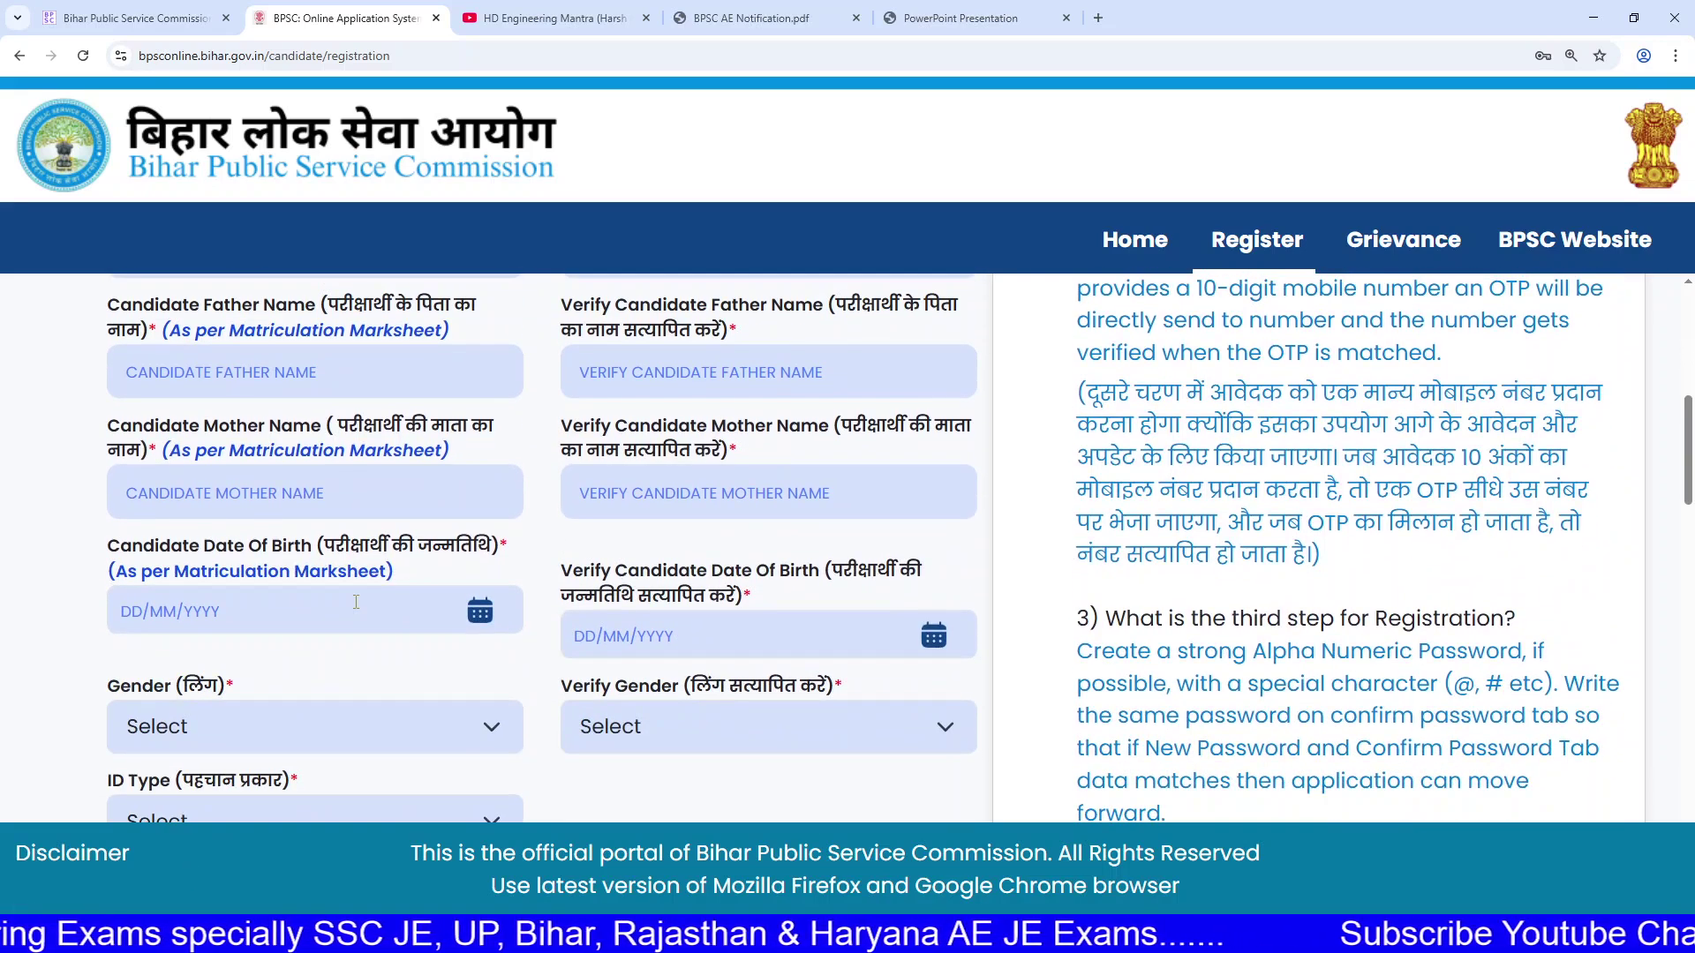
scroll(349, 598, down, 3)
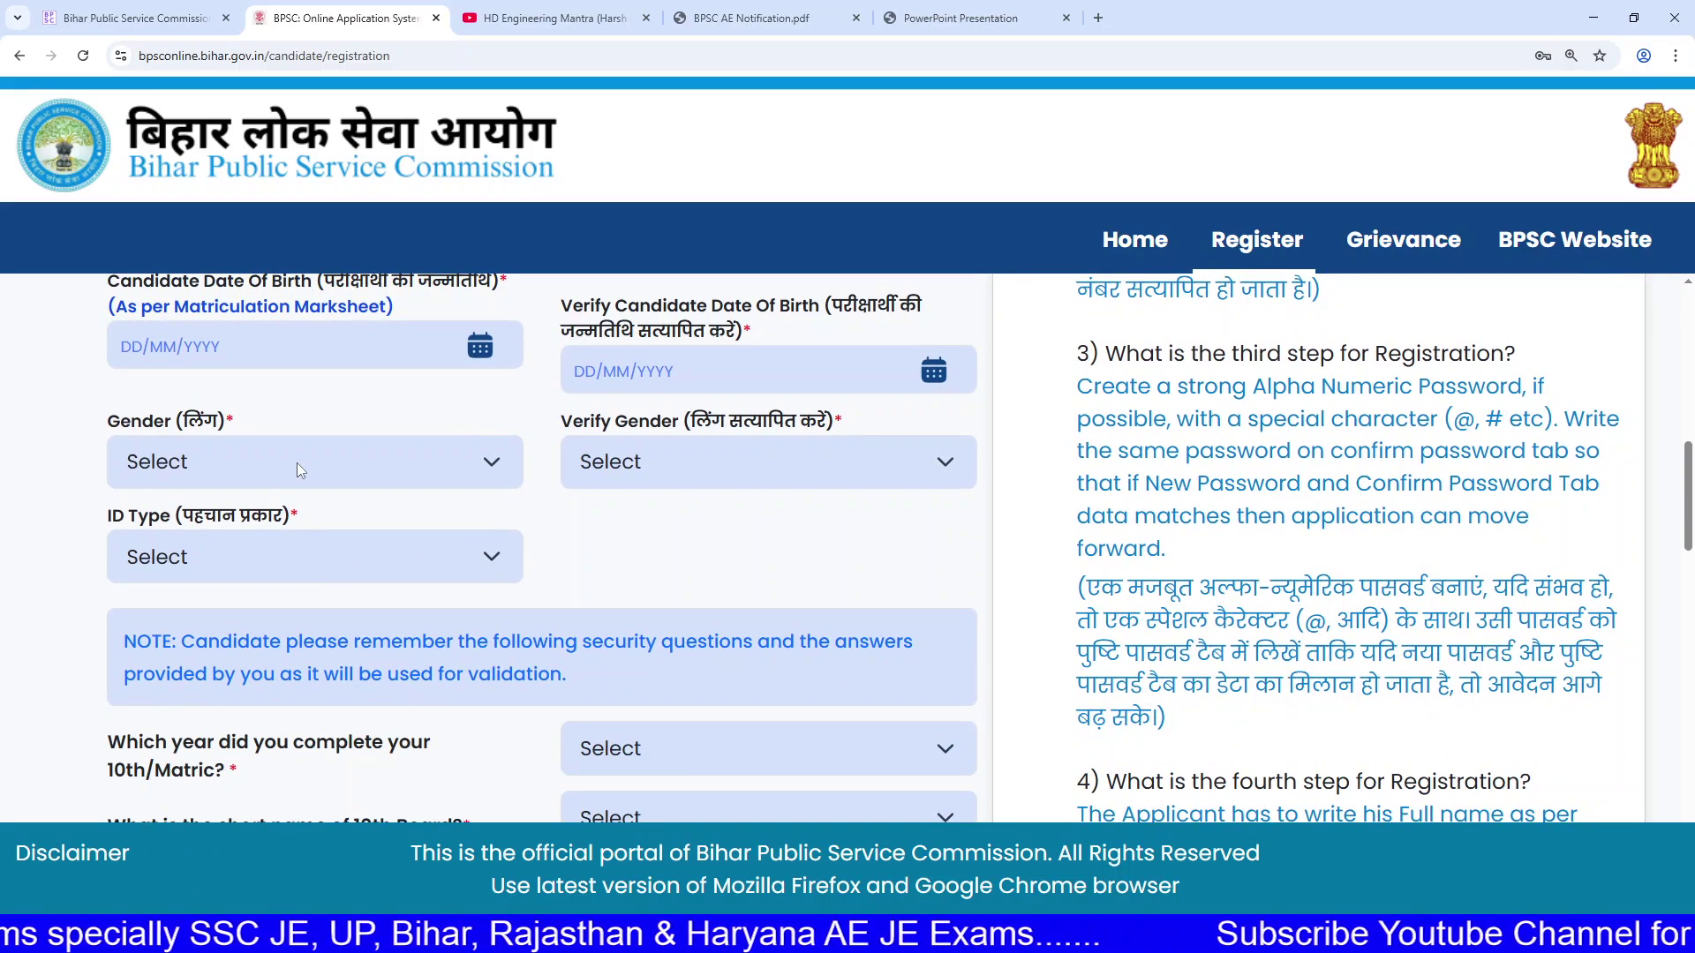
click(297, 463)
click(510, 469)
click(768, 461)
click(768, 461)
click(390, 557)
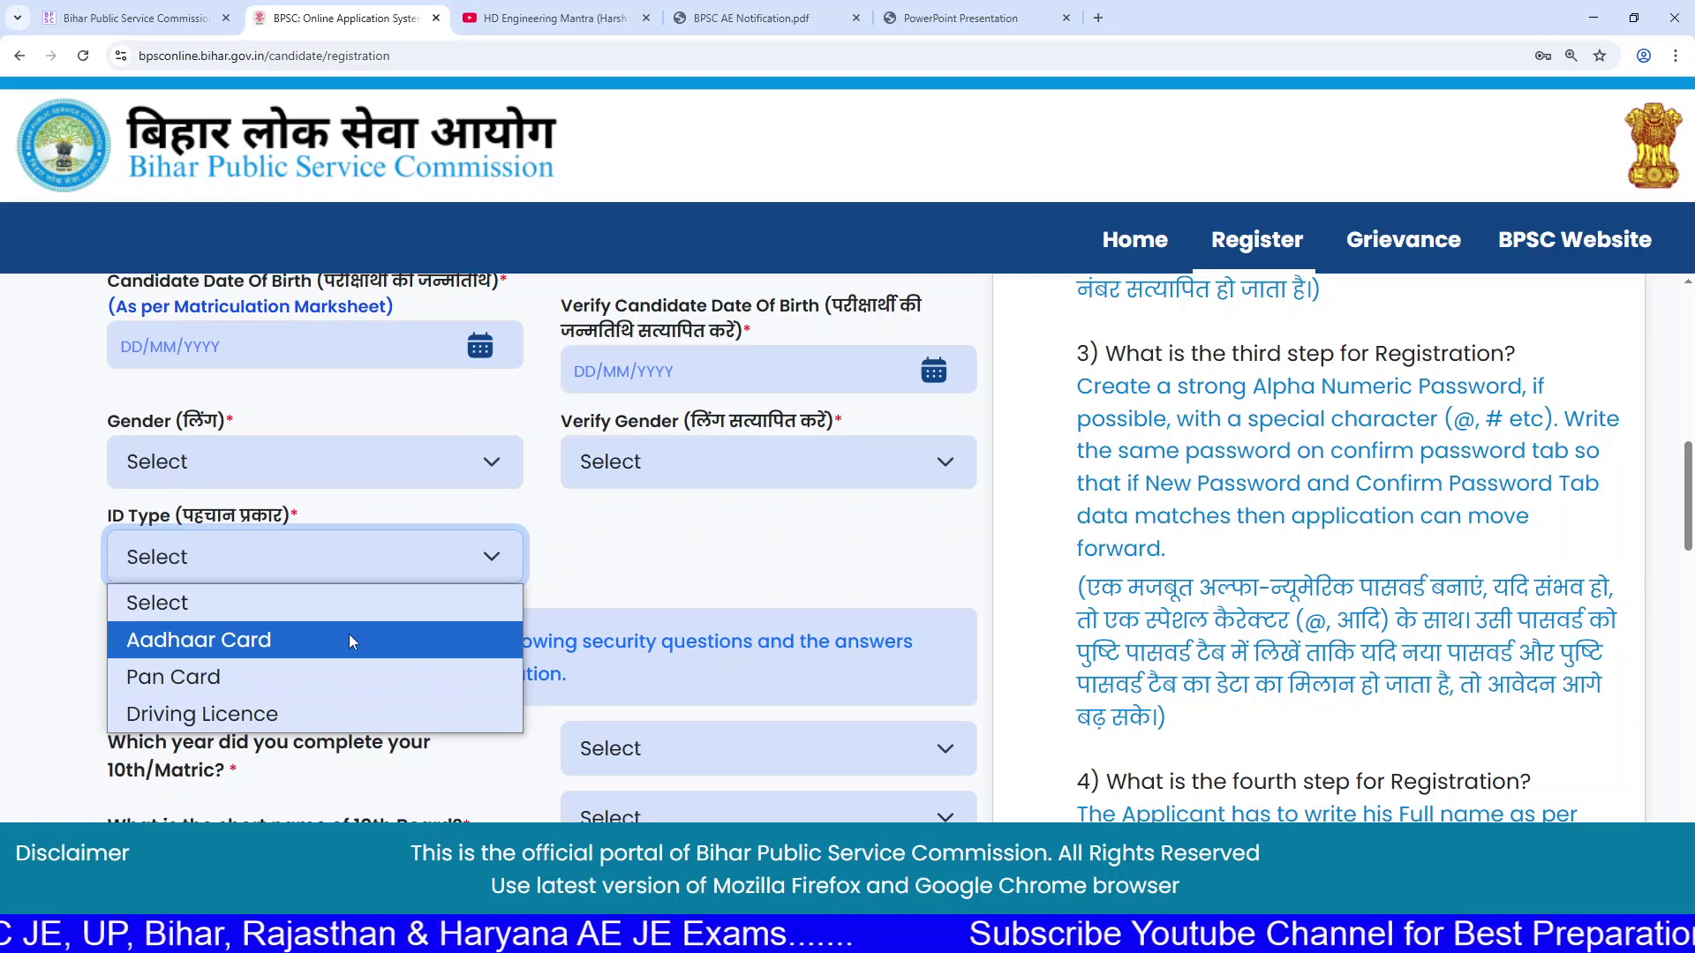
click(324, 641)
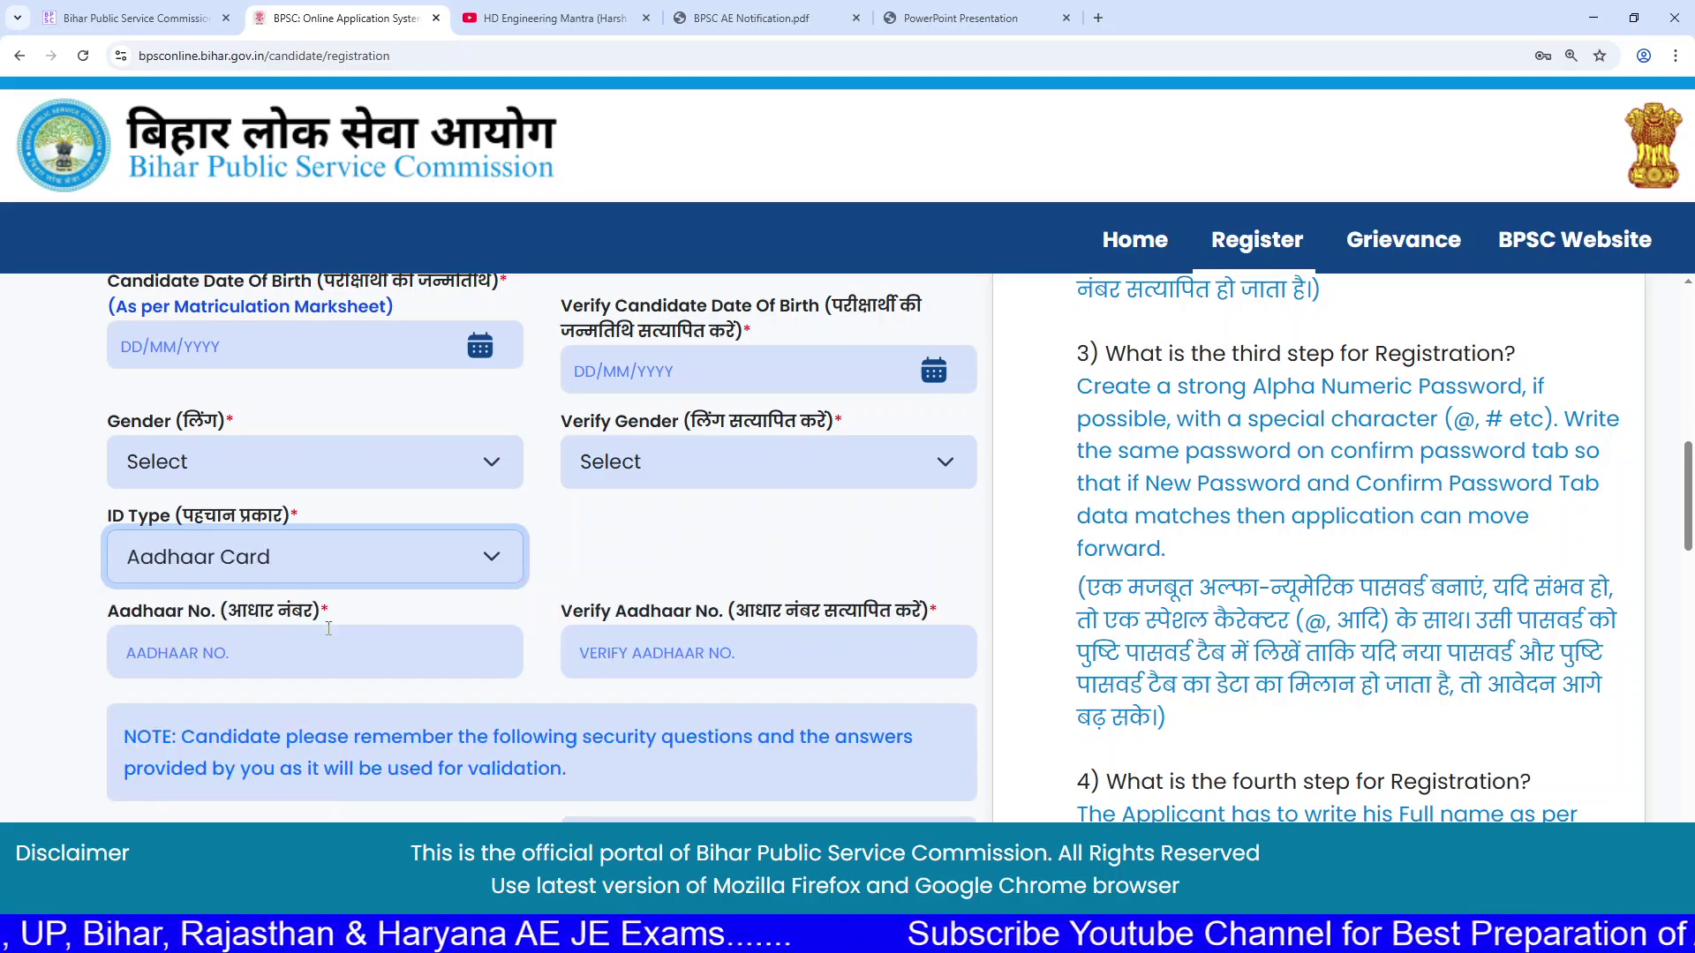
click(325, 570)
click(321, 559)
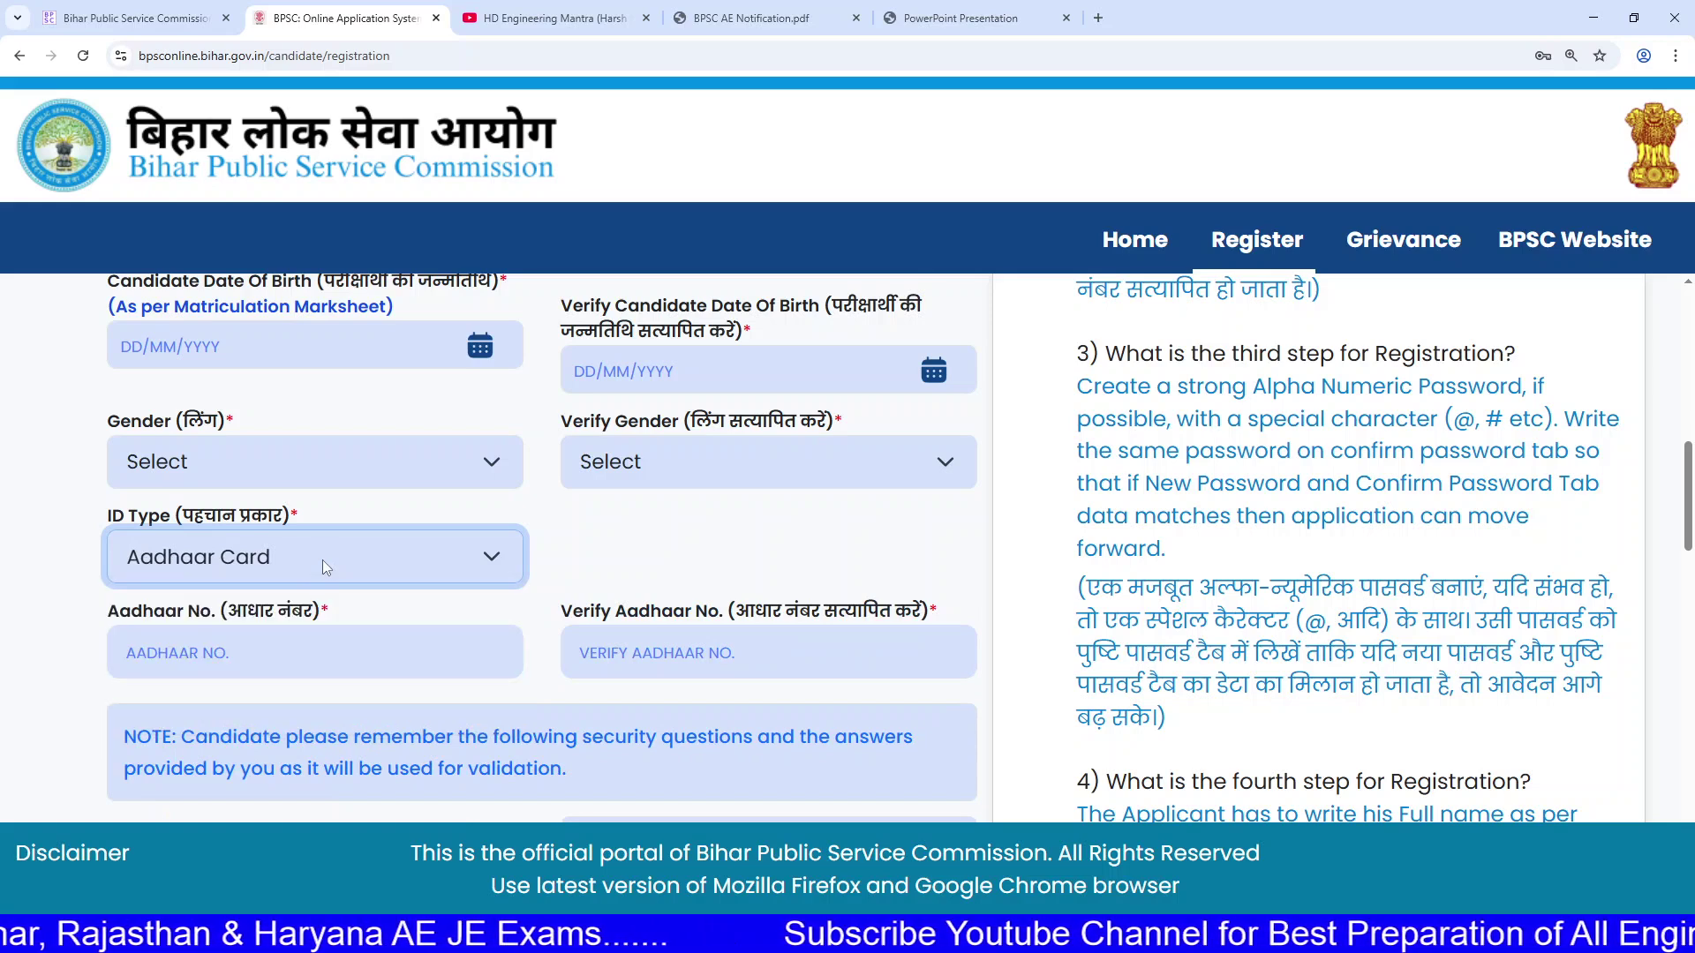
Step: Move through the Aadhaar number and confirmation fields
click(284, 649)
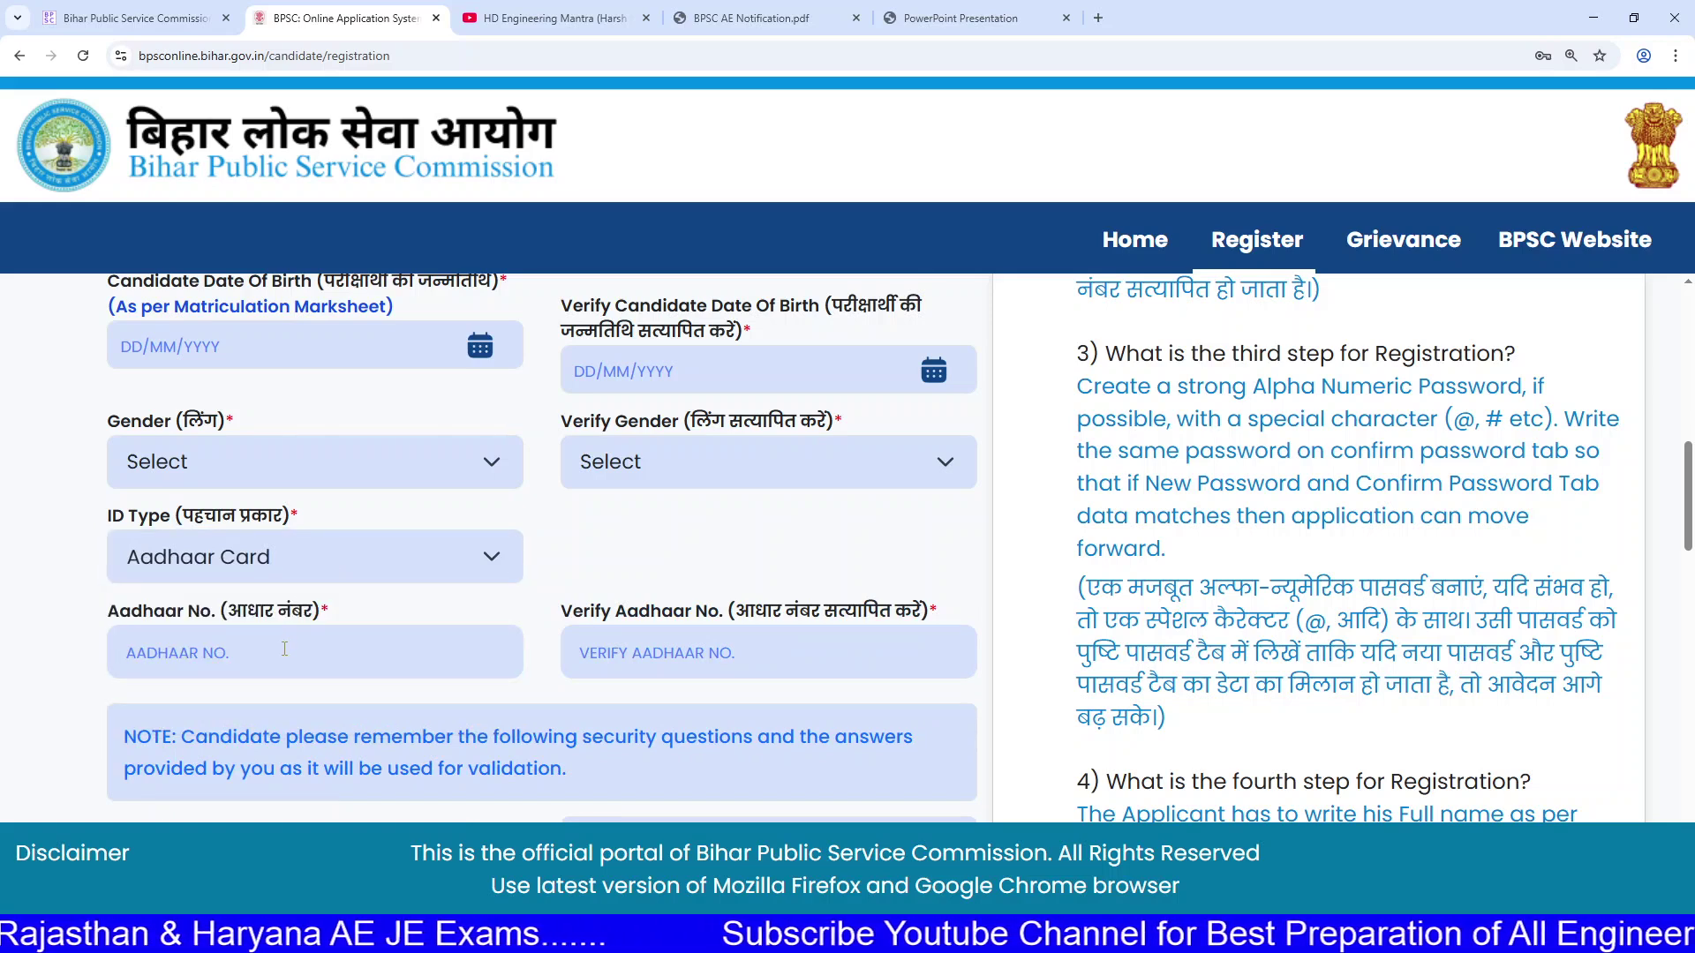
scroll(424, 638, down, 1)
click(634, 571)
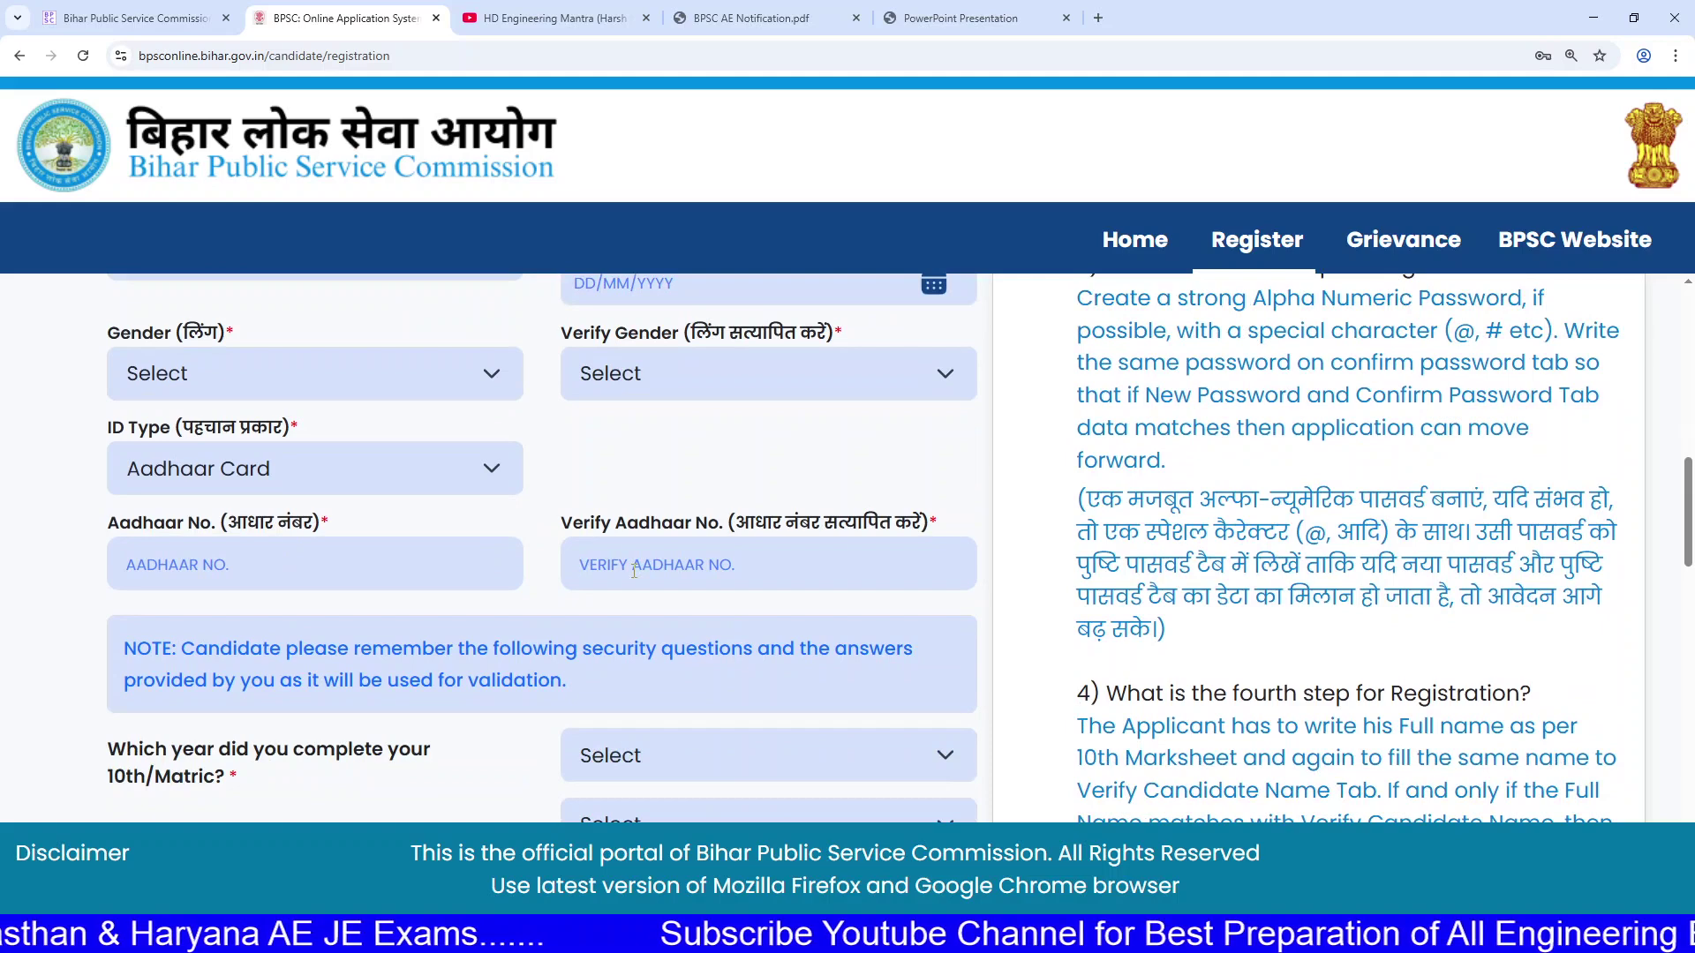
scroll(635, 574, down, 2)
scroll(634, 574, down, 1)
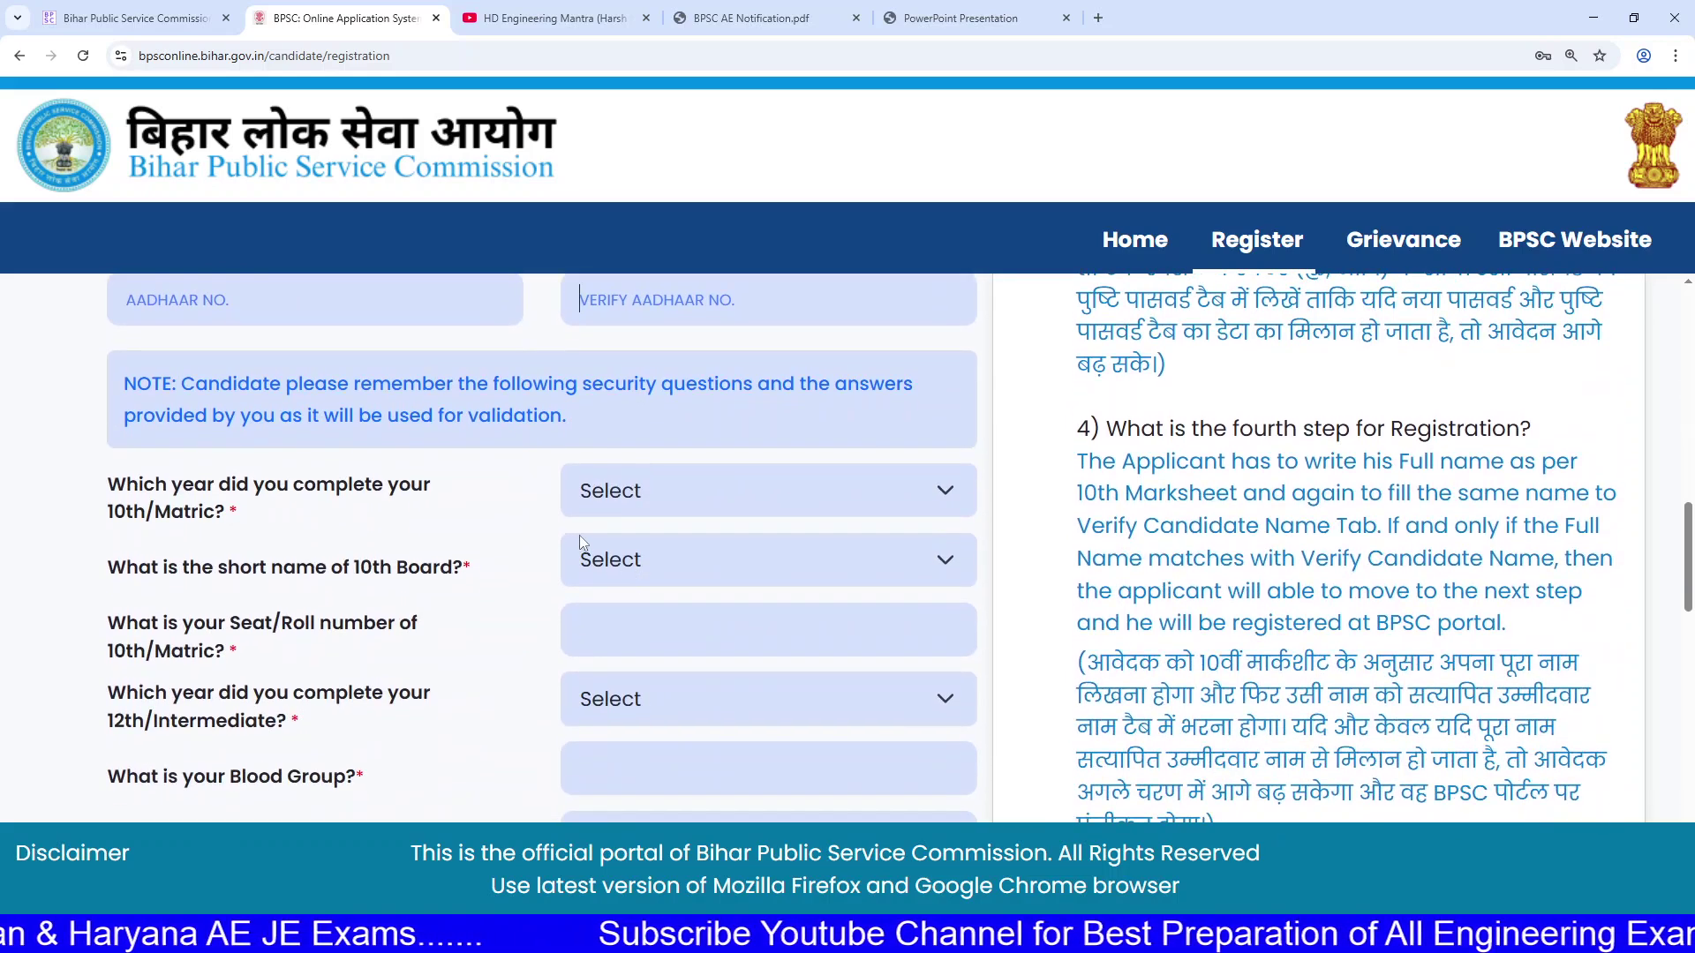
Step: Check the 10th year, 10th board and 12th year lists, then the blood group and sportsperson fields
click(620, 503)
click(617, 505)
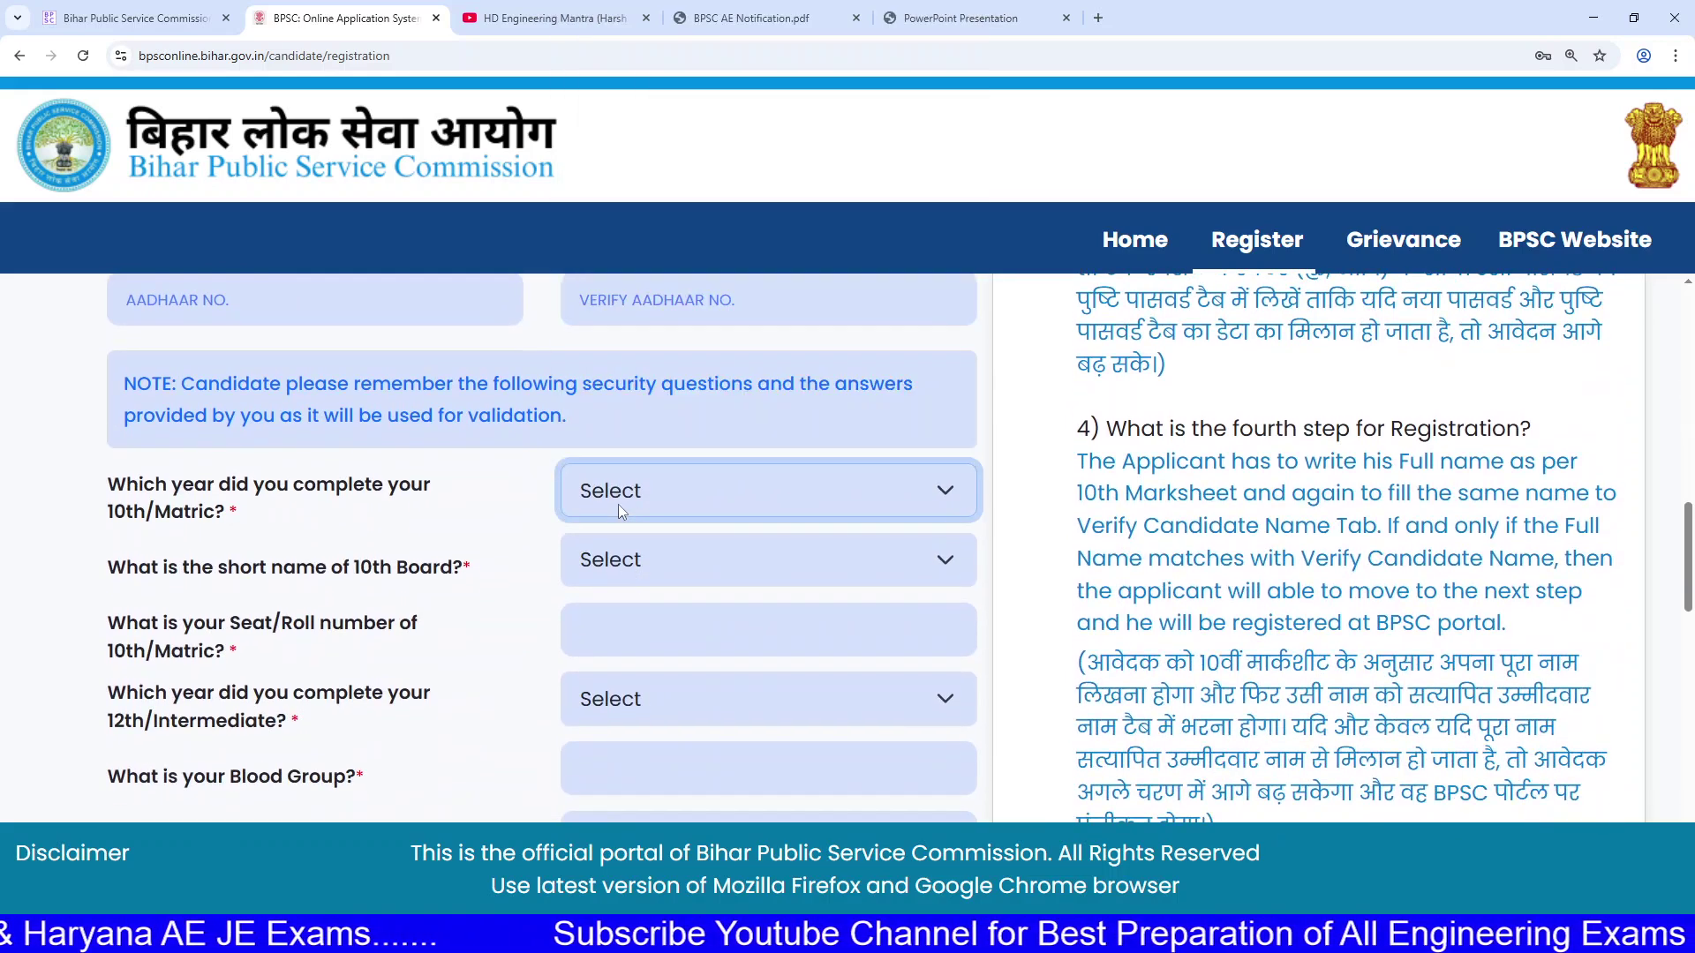
click(611, 561)
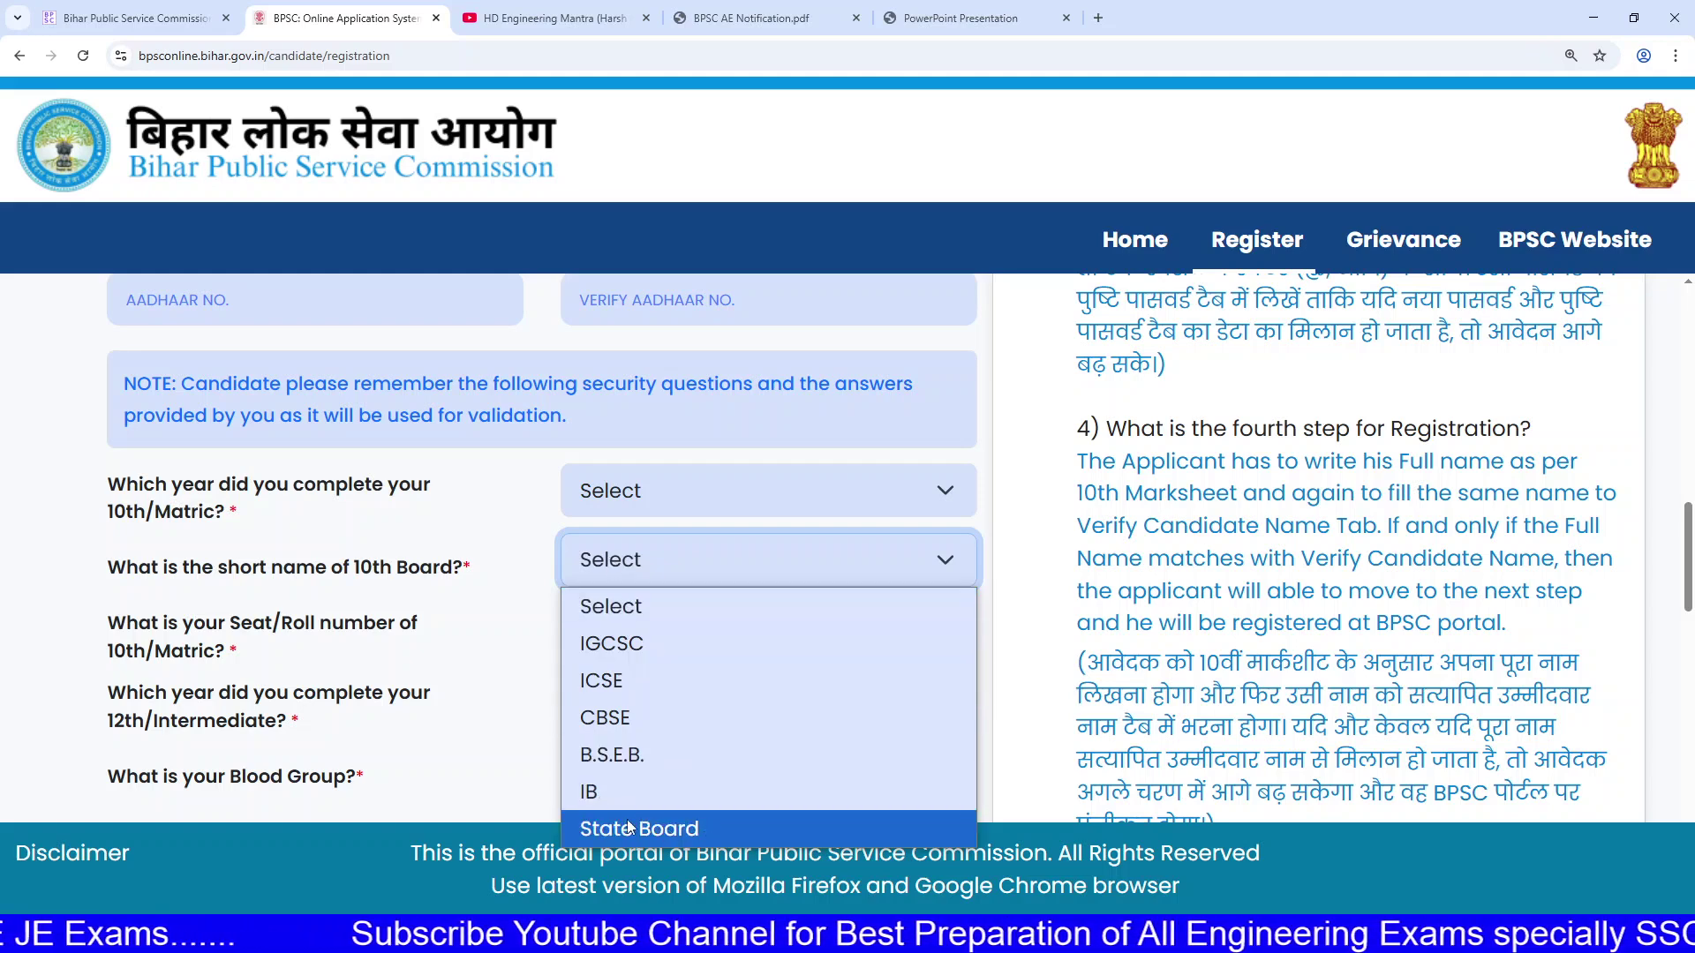
click(439, 642)
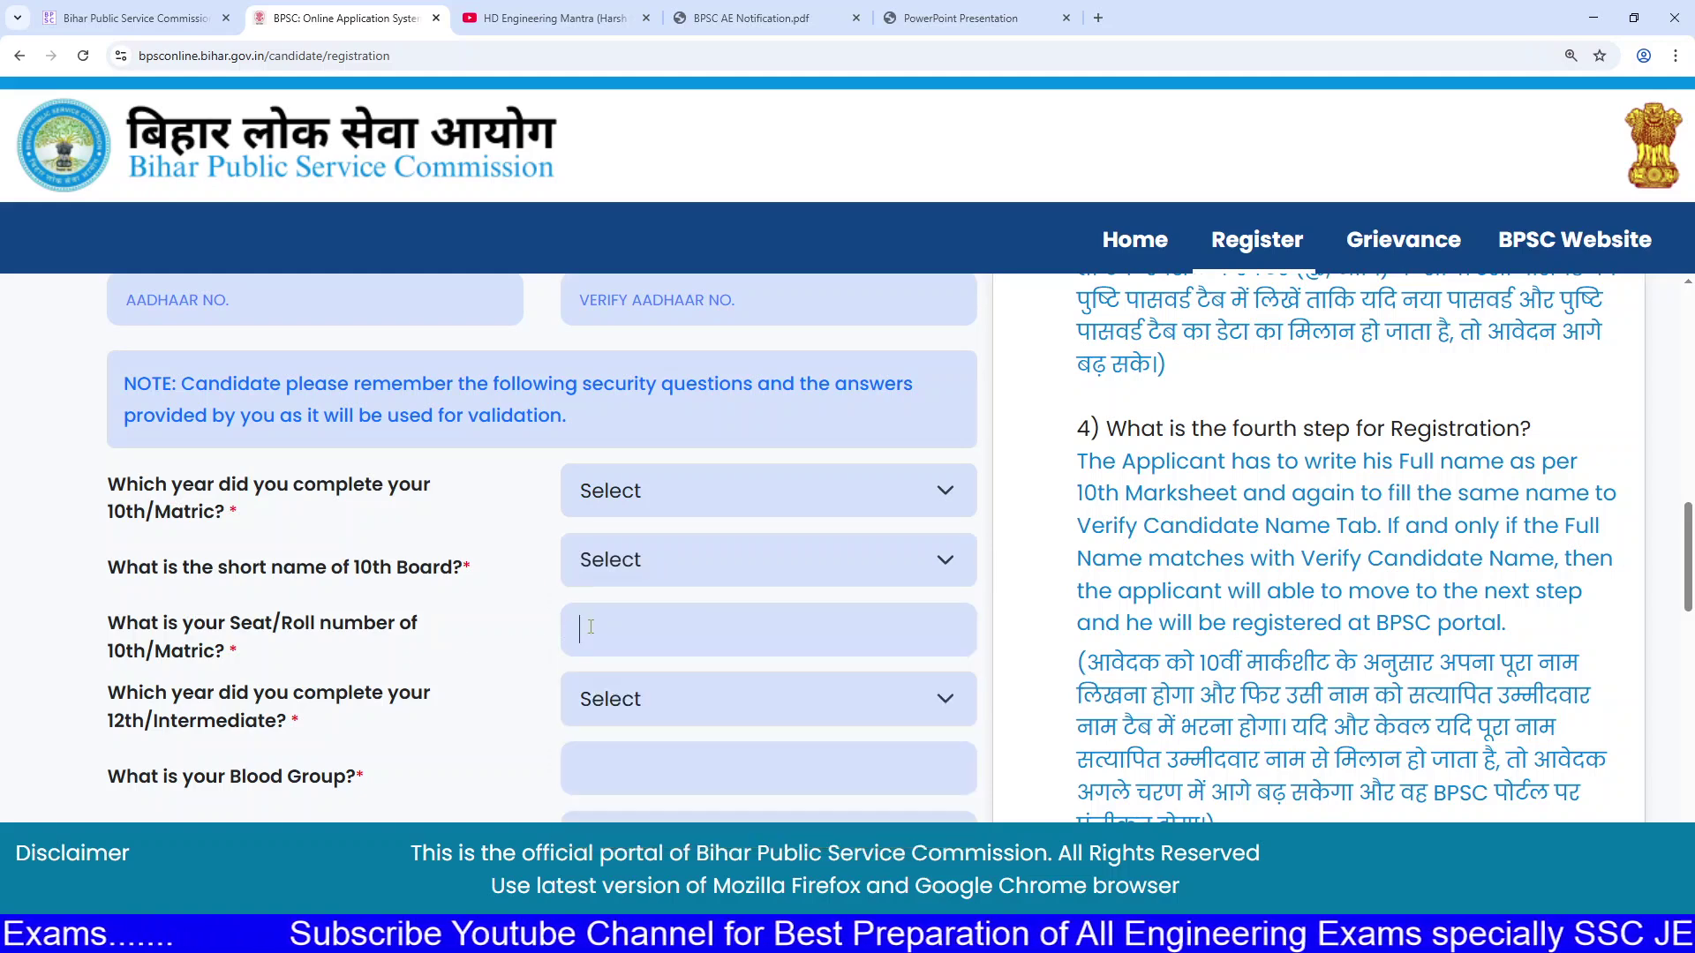
click(618, 699)
click(616, 699)
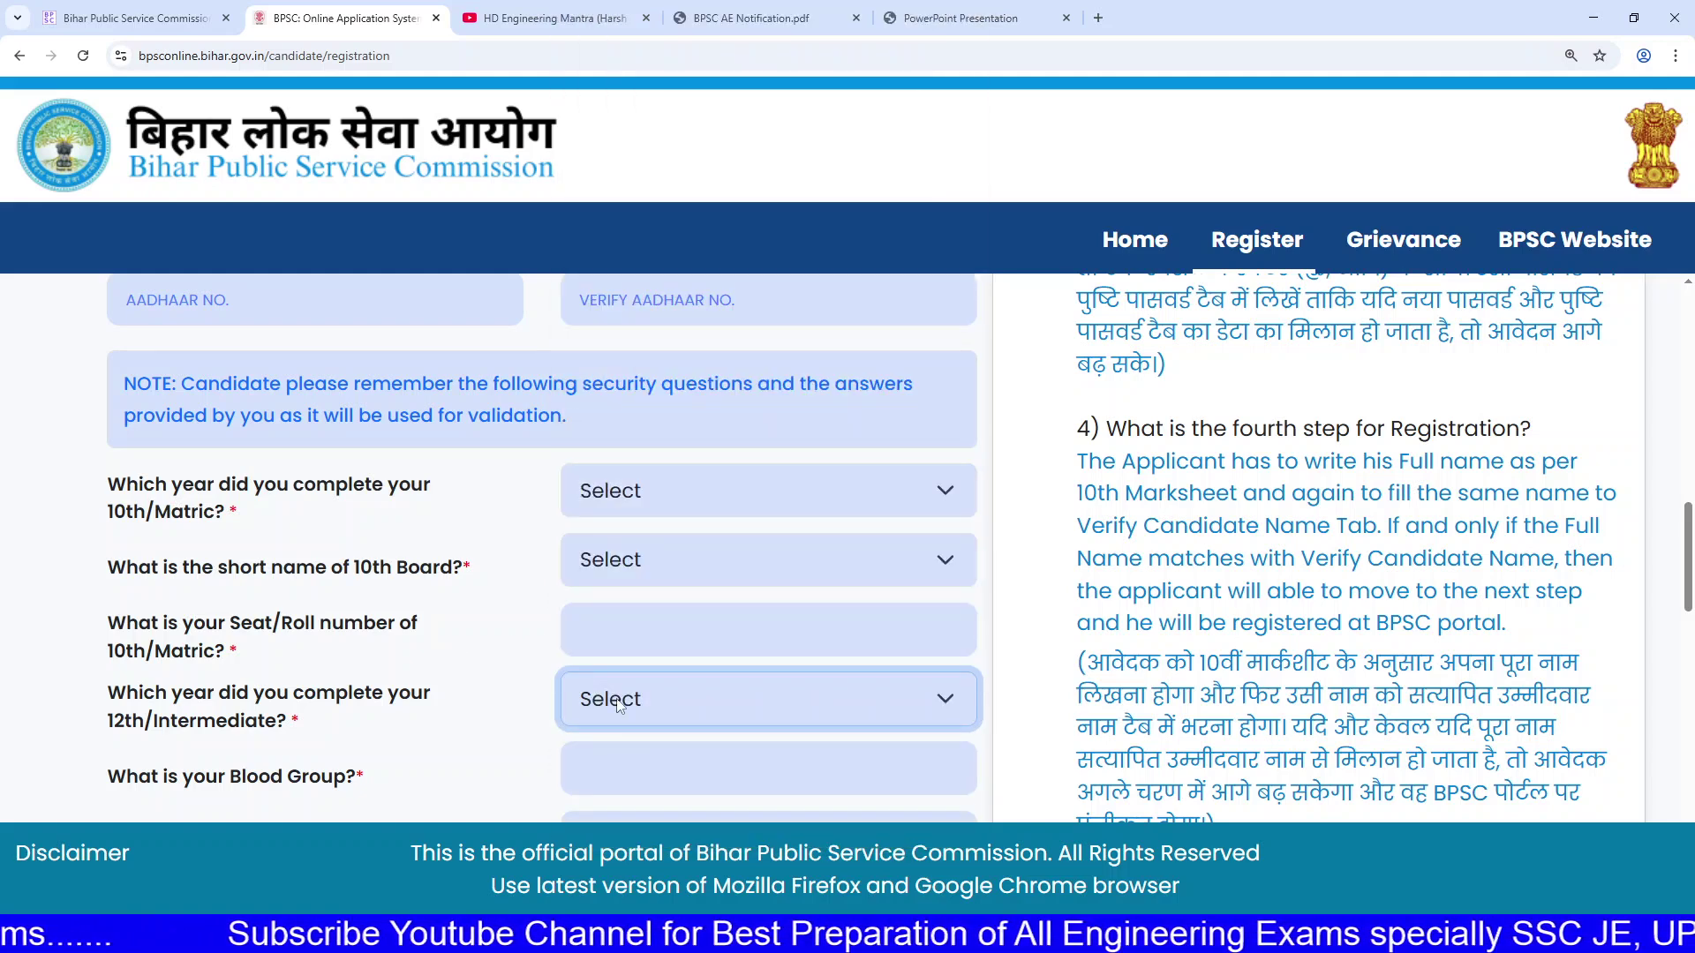
scroll(616, 697, down, 2)
click(574, 591)
click(636, 661)
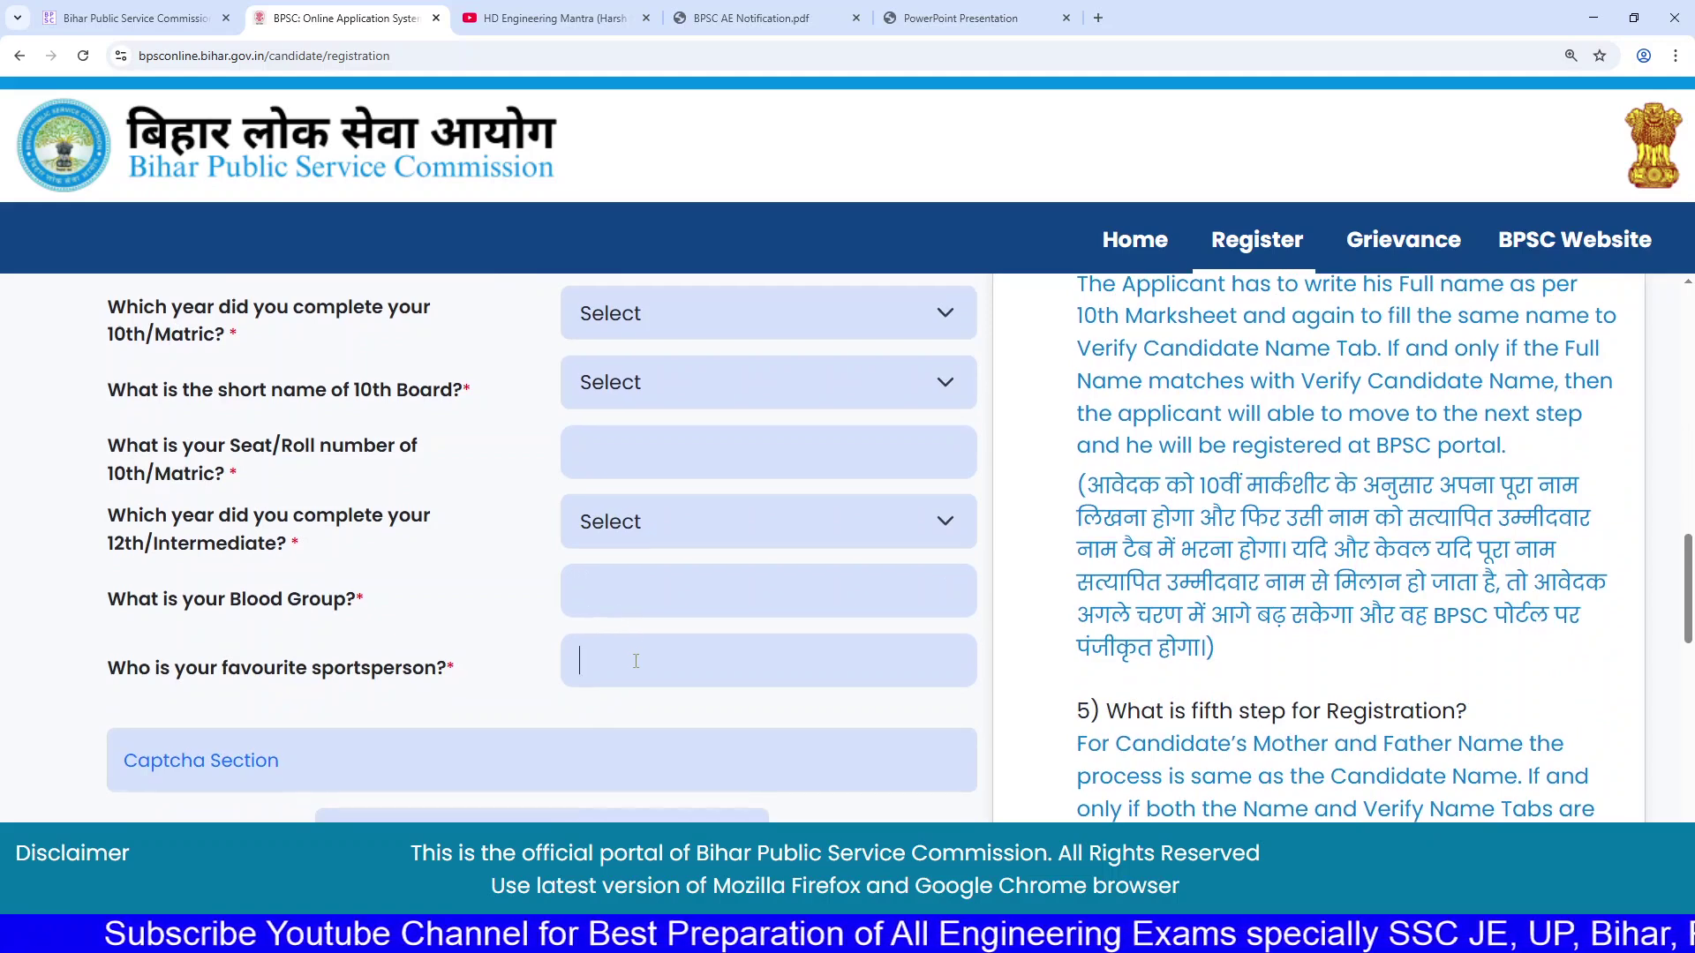
Step: Answer 12th year 2016, blood group O+ and sportsperson VIRAT, and enter the captcha
scroll(635, 661, down, 2)
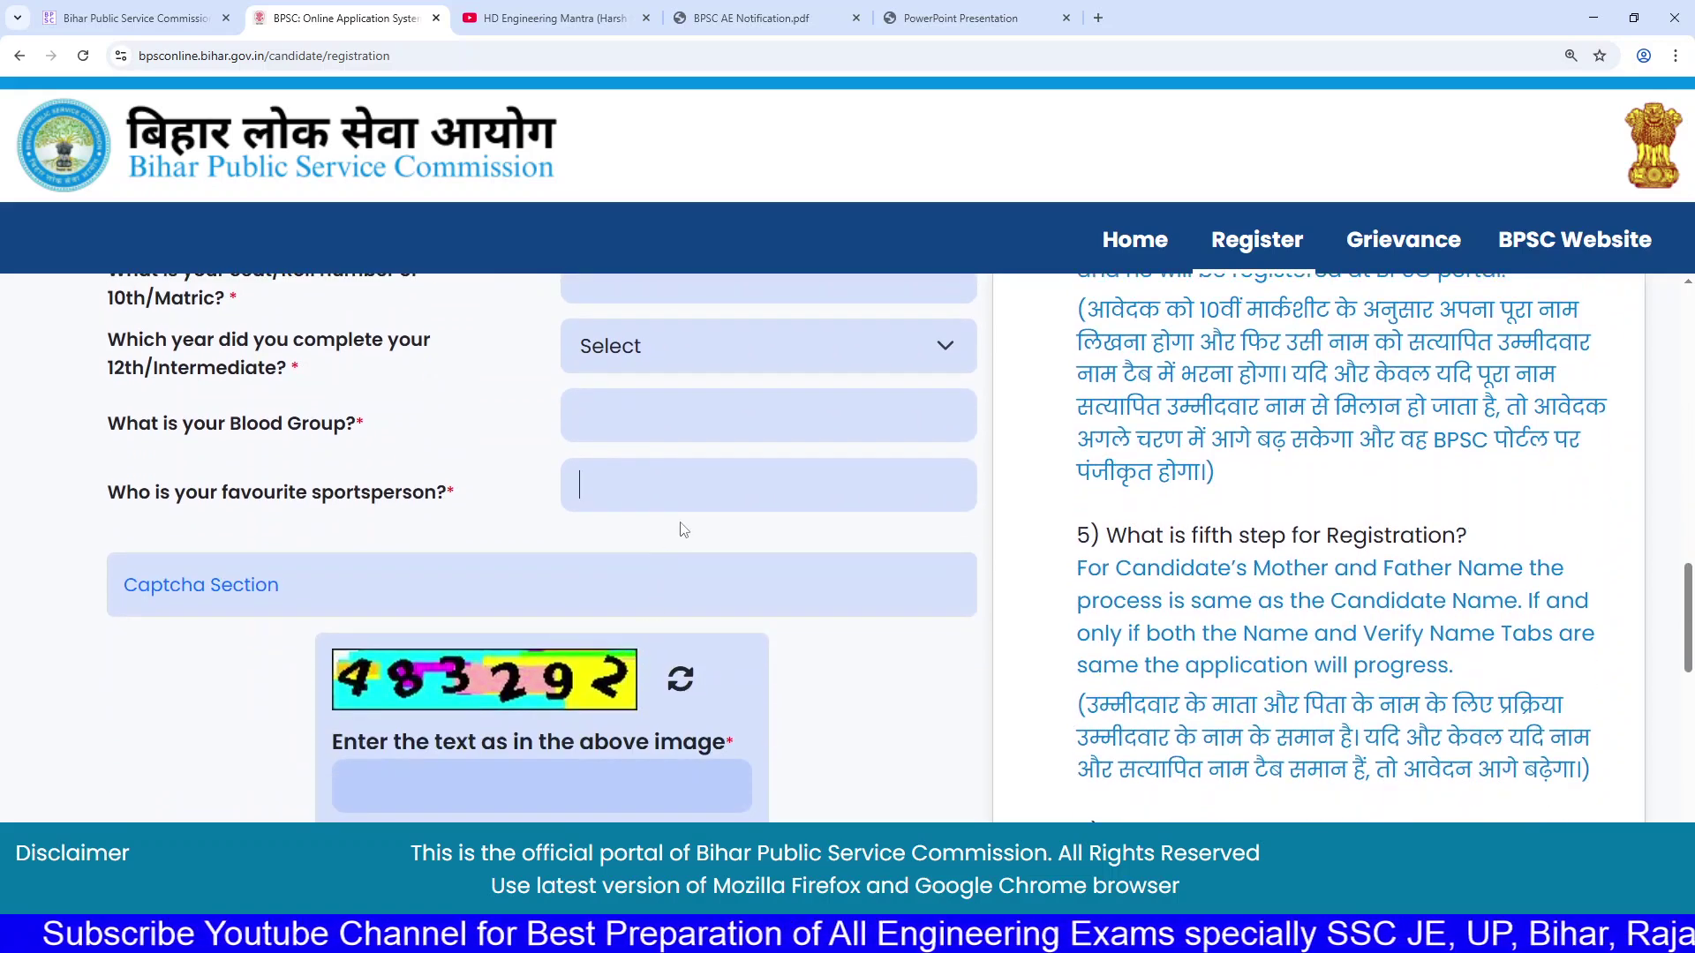
scroll(677, 495, up, 1)
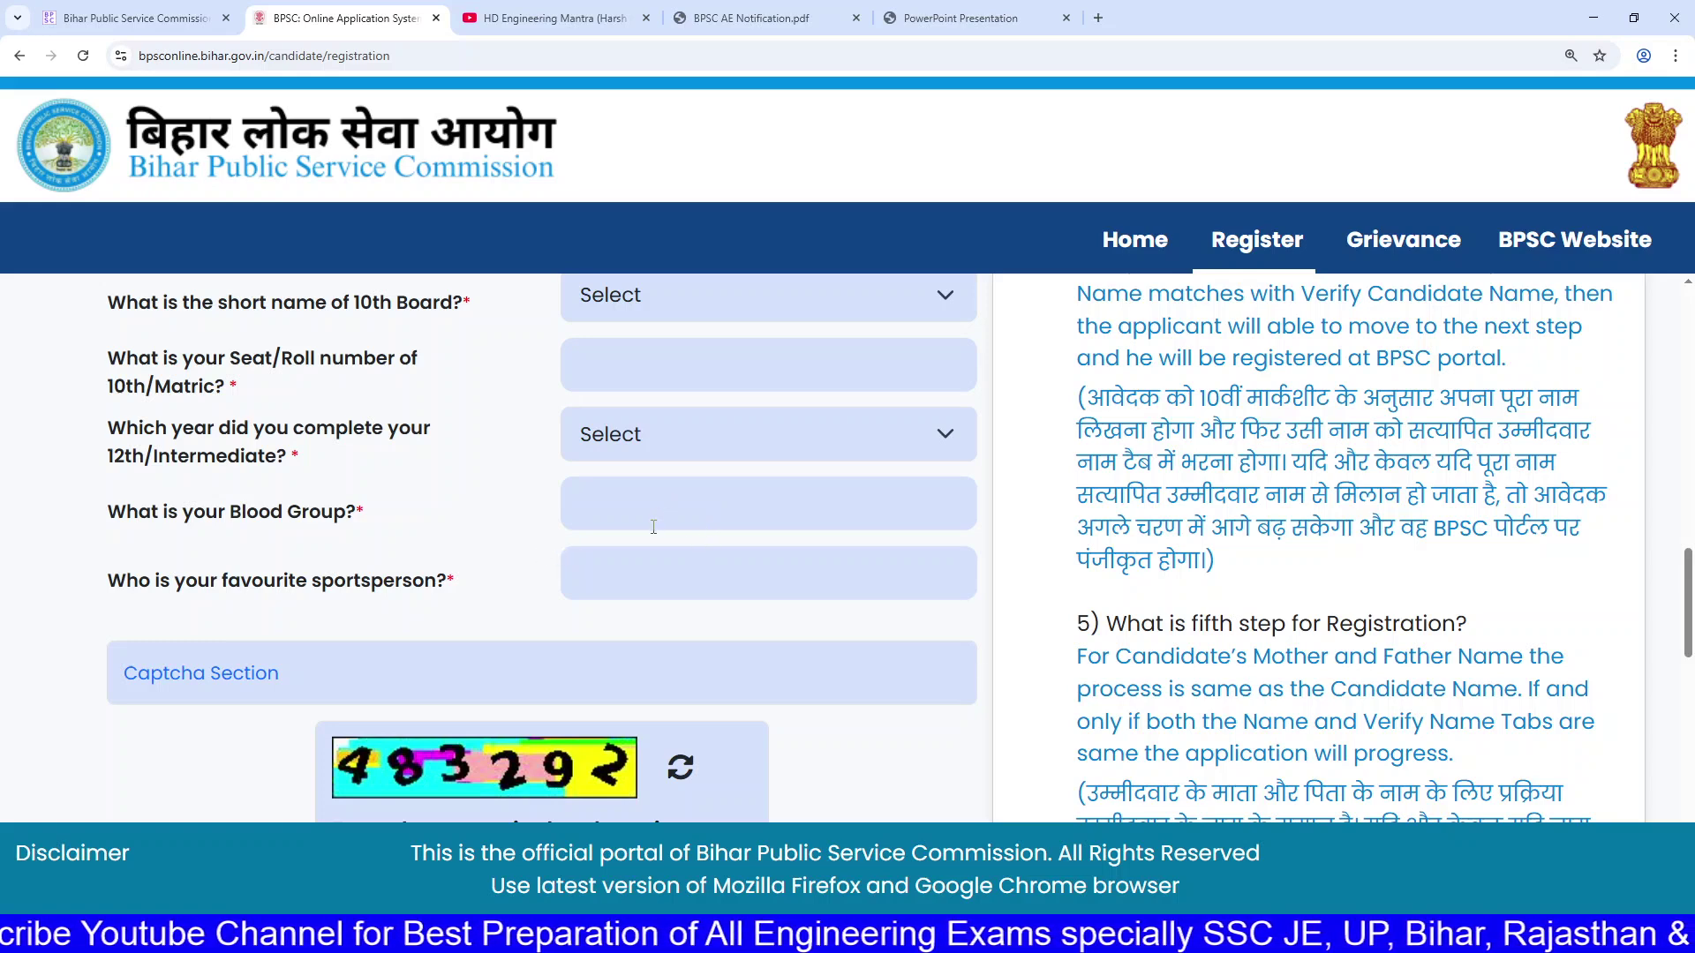
scroll(637, 542, down, 1)
scroll(417, 575, down, 2)
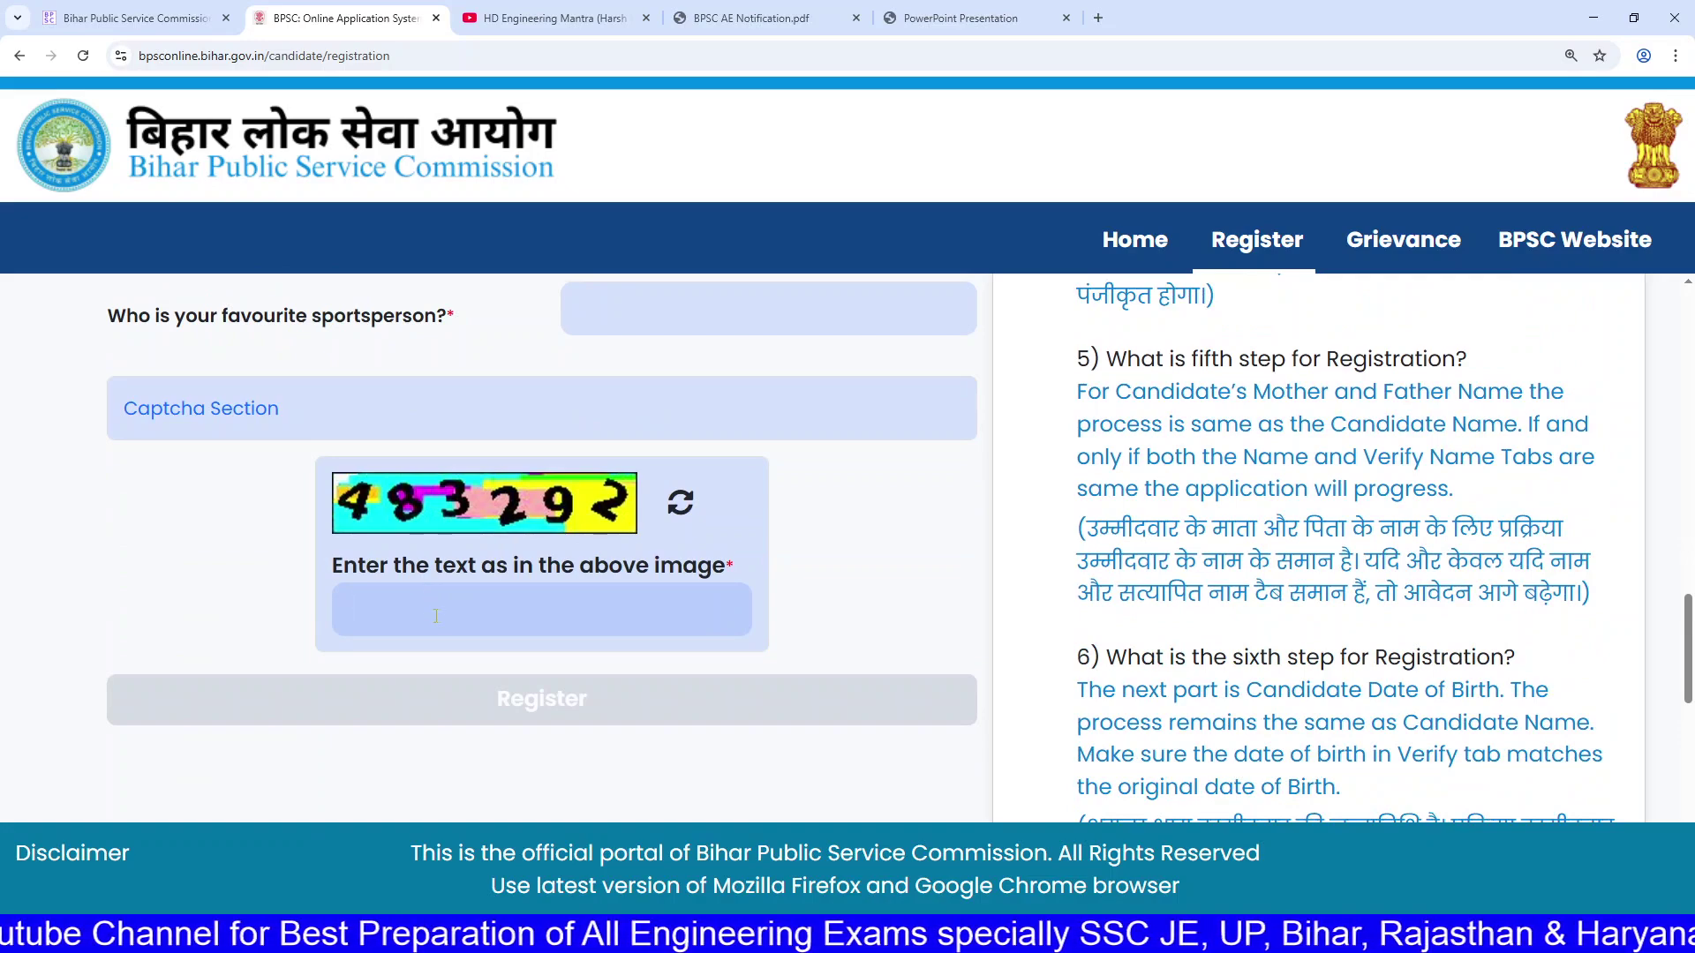
scroll(433, 613, up, 9)
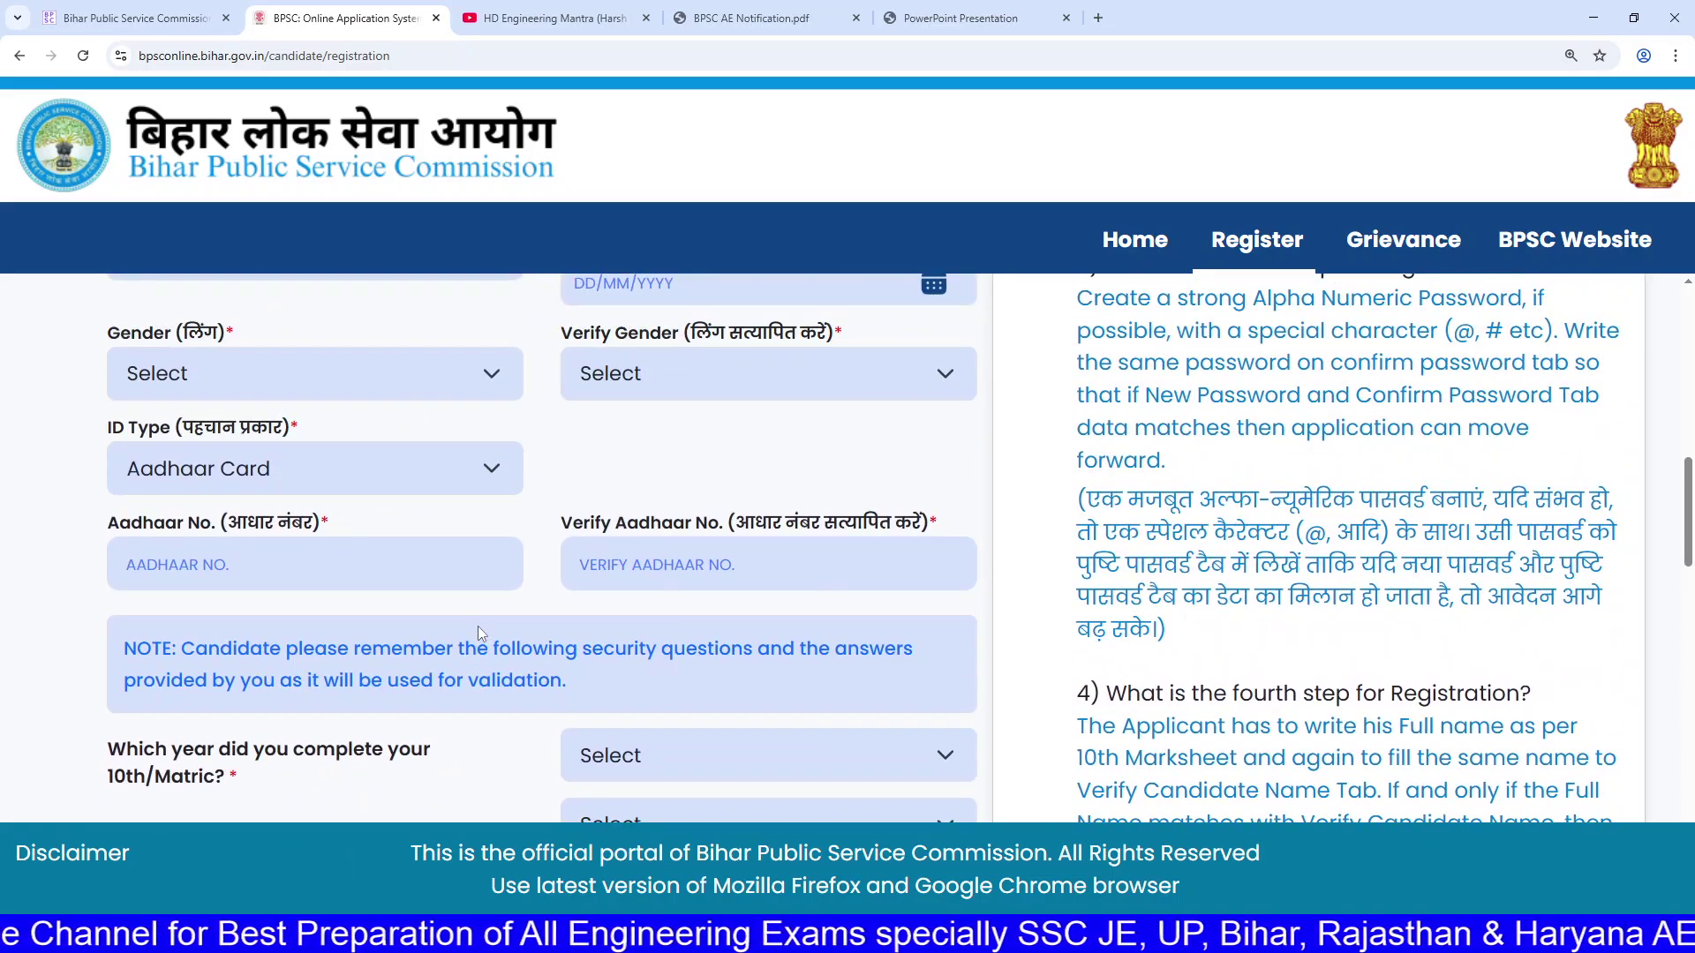
scroll(478, 627, up, 3)
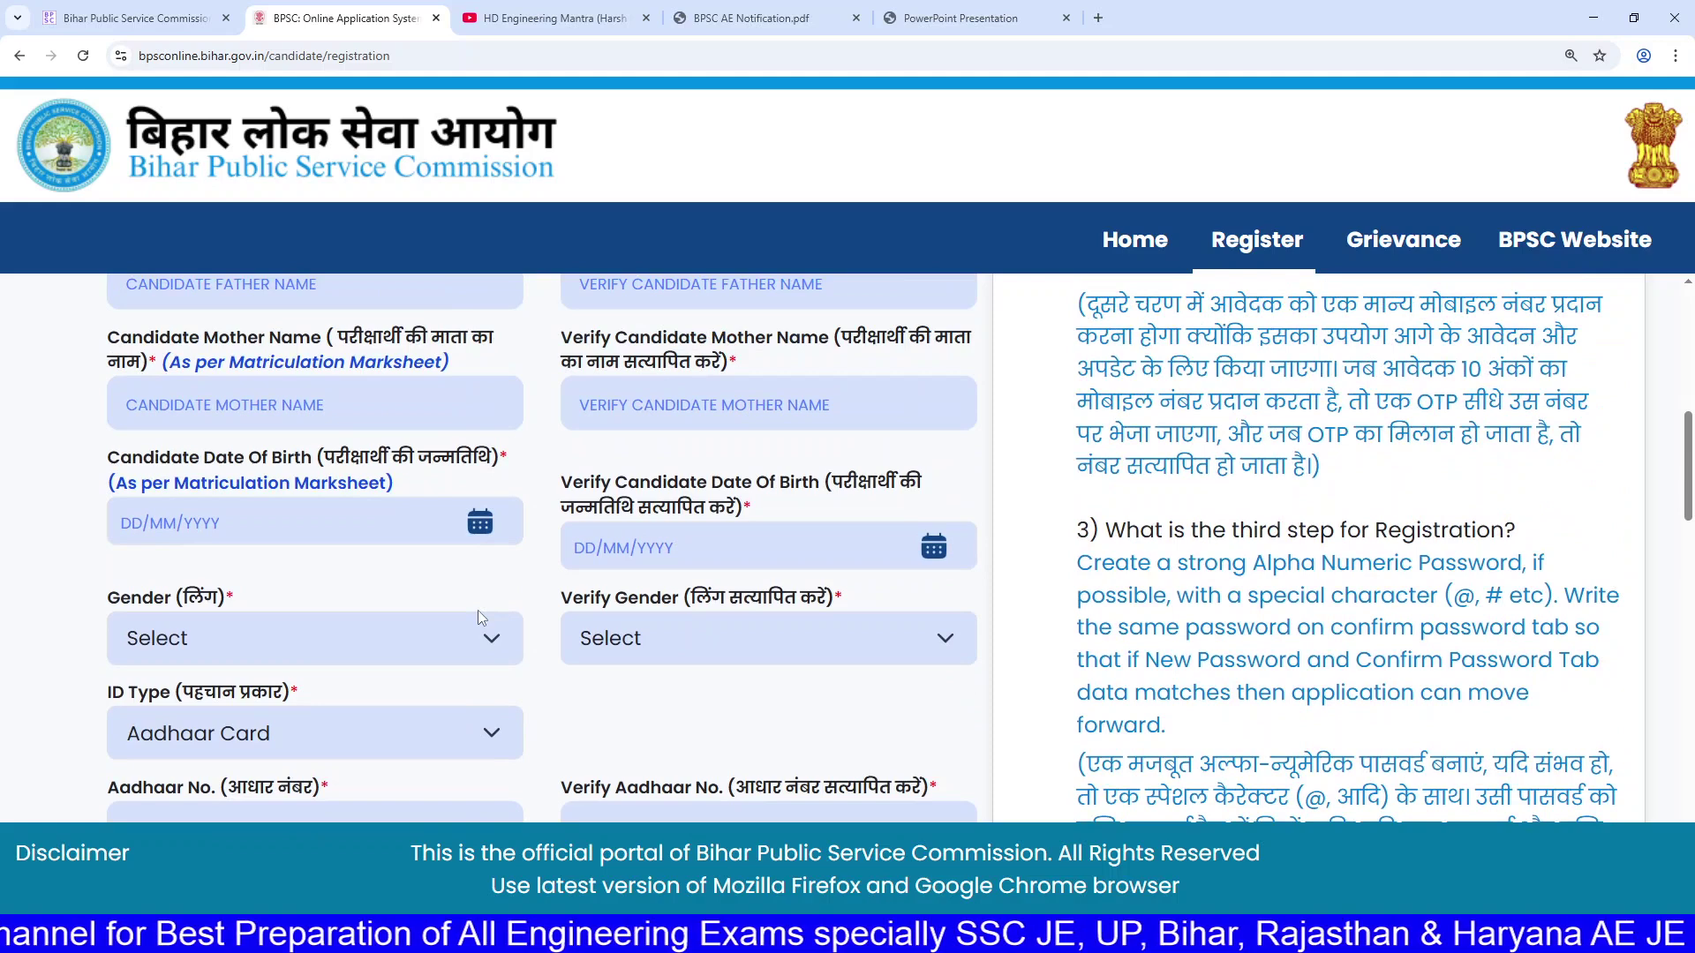
scroll(478, 615, up, 3)
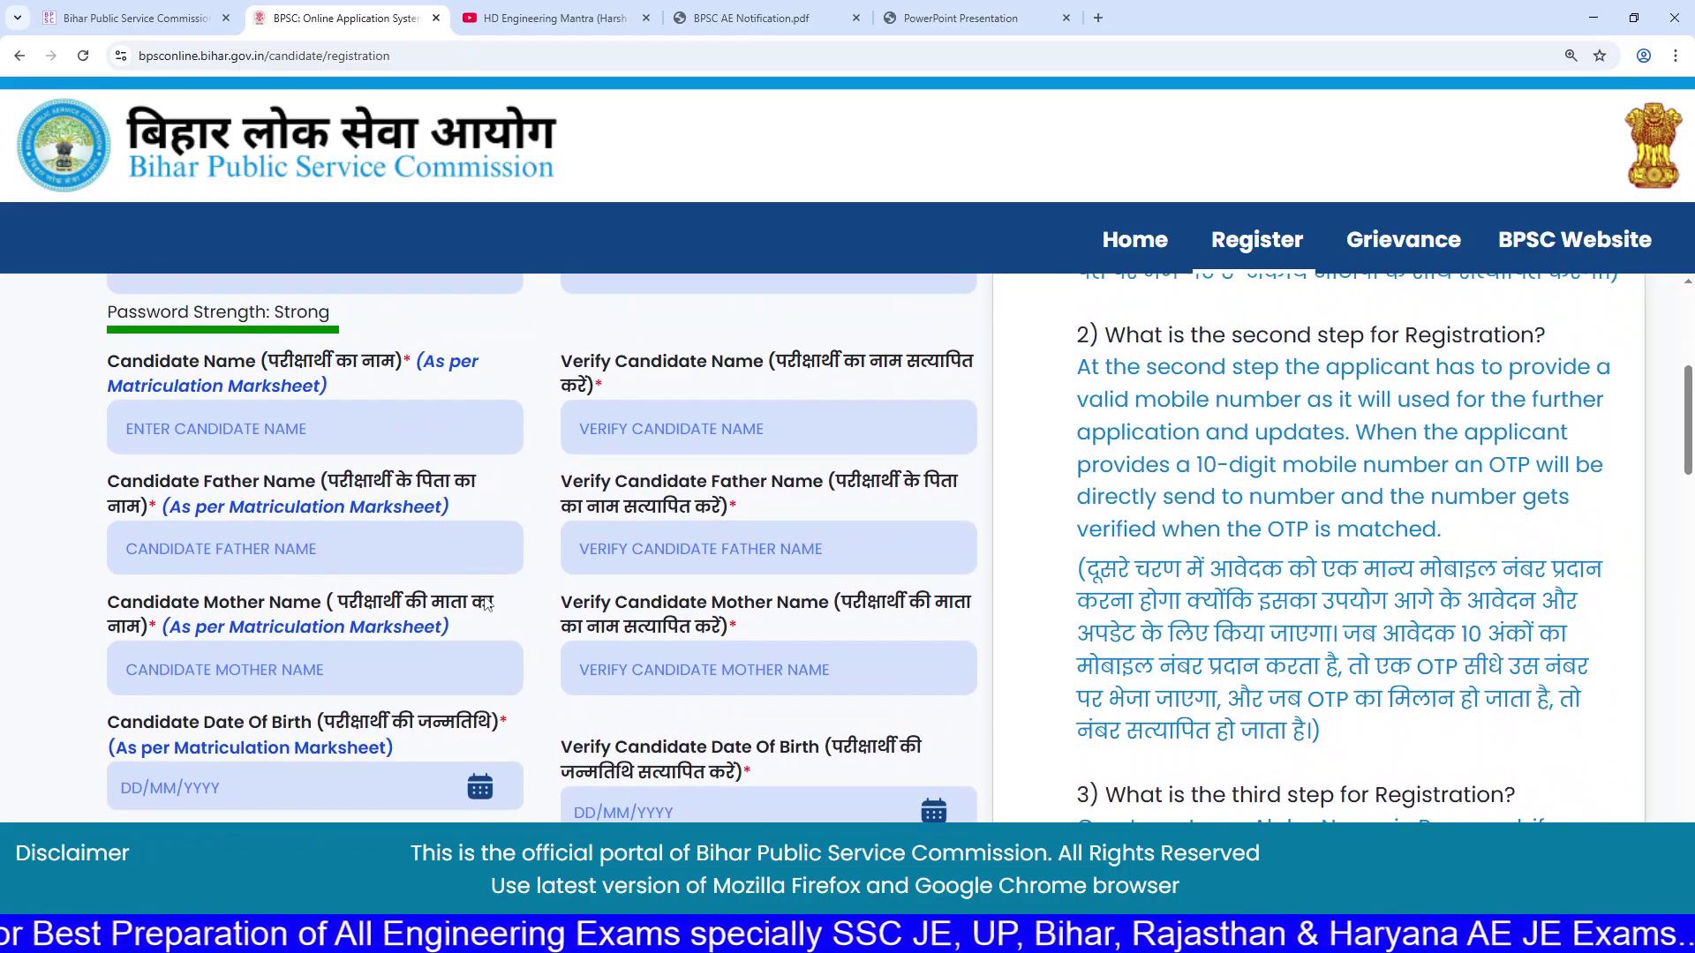
scroll(484, 604, up, 1)
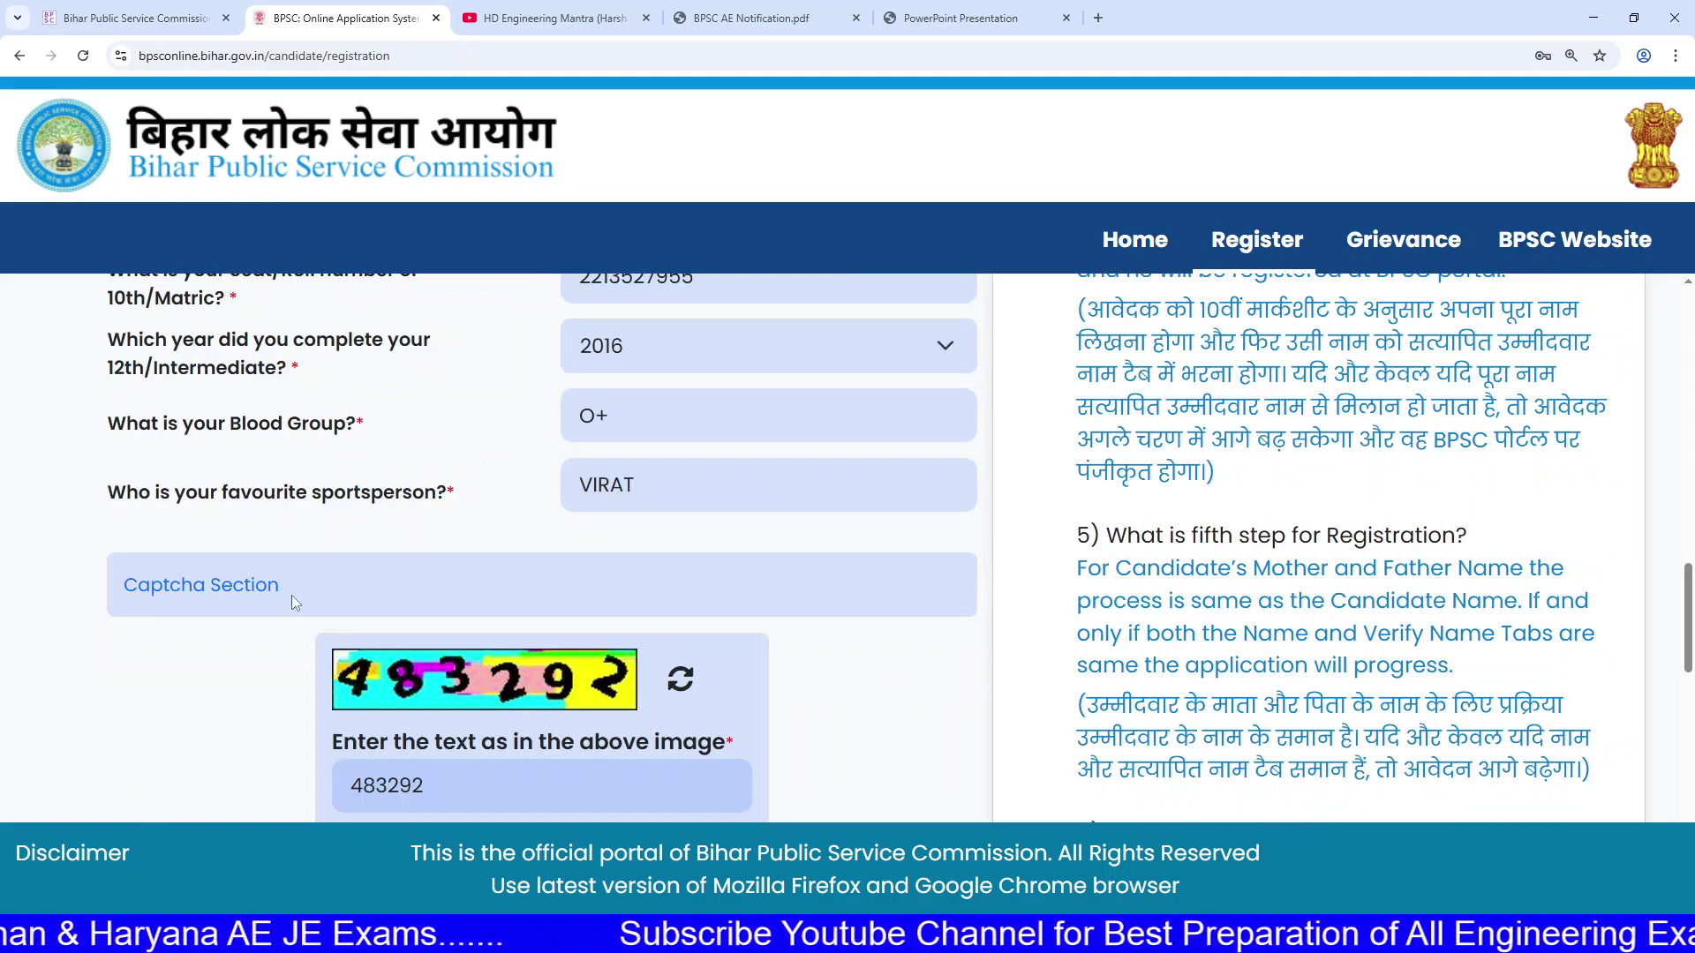
drag(156, 340, 216, 367)
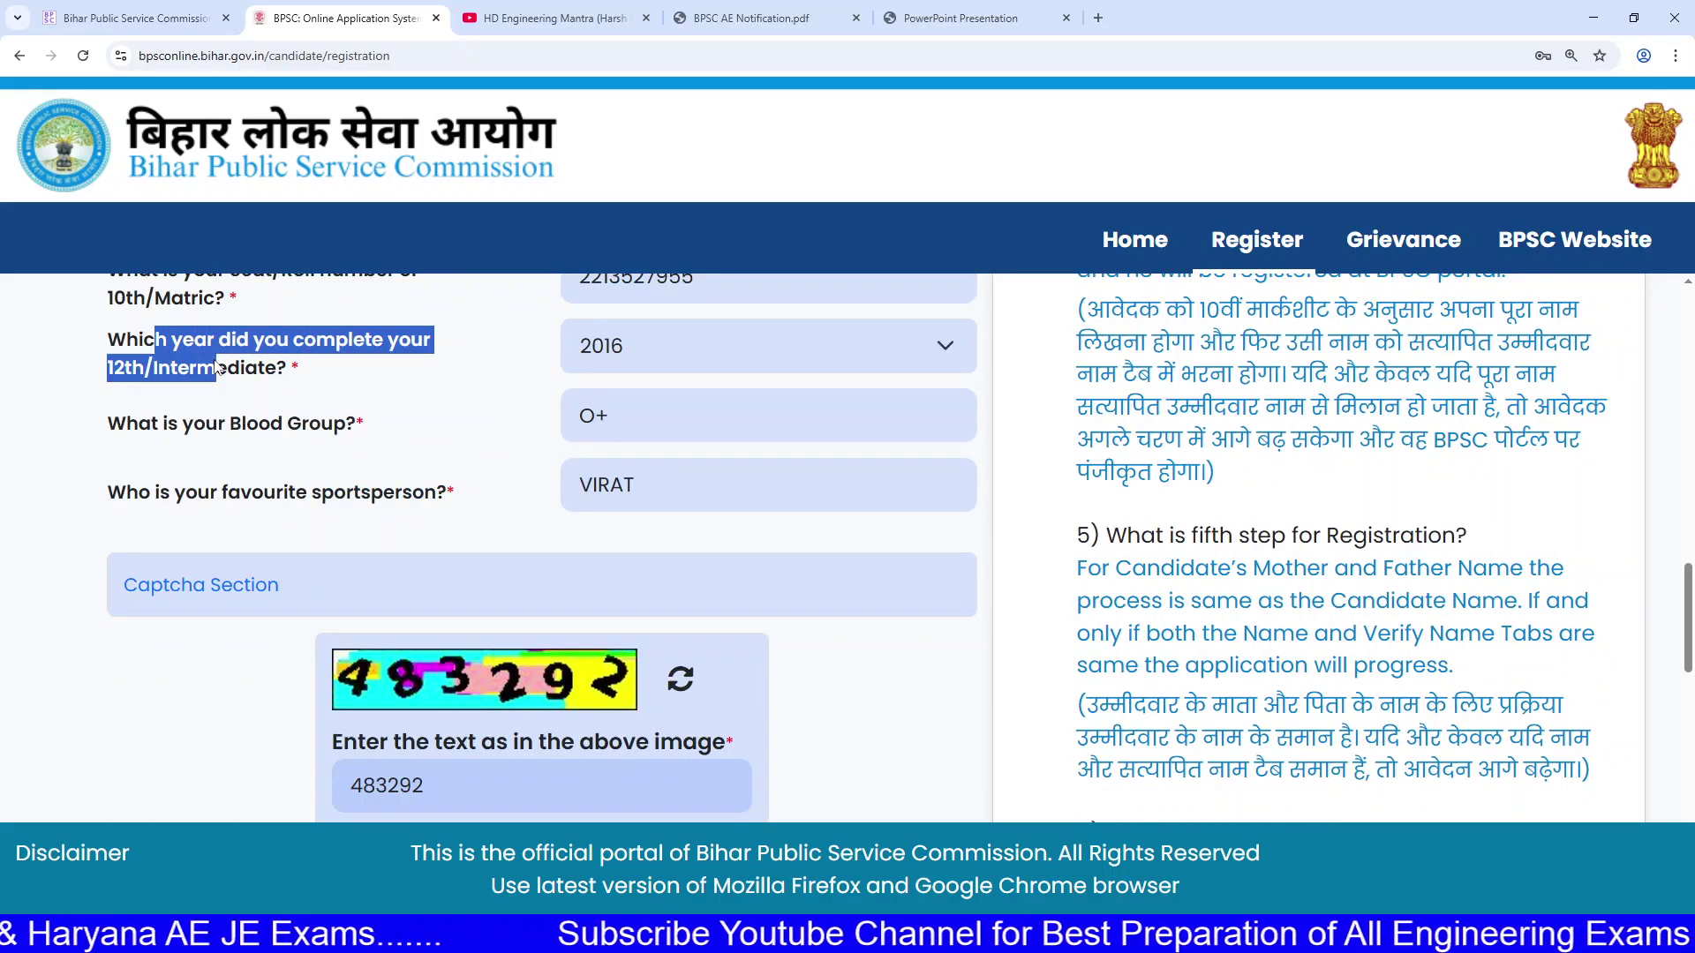
click(215, 367)
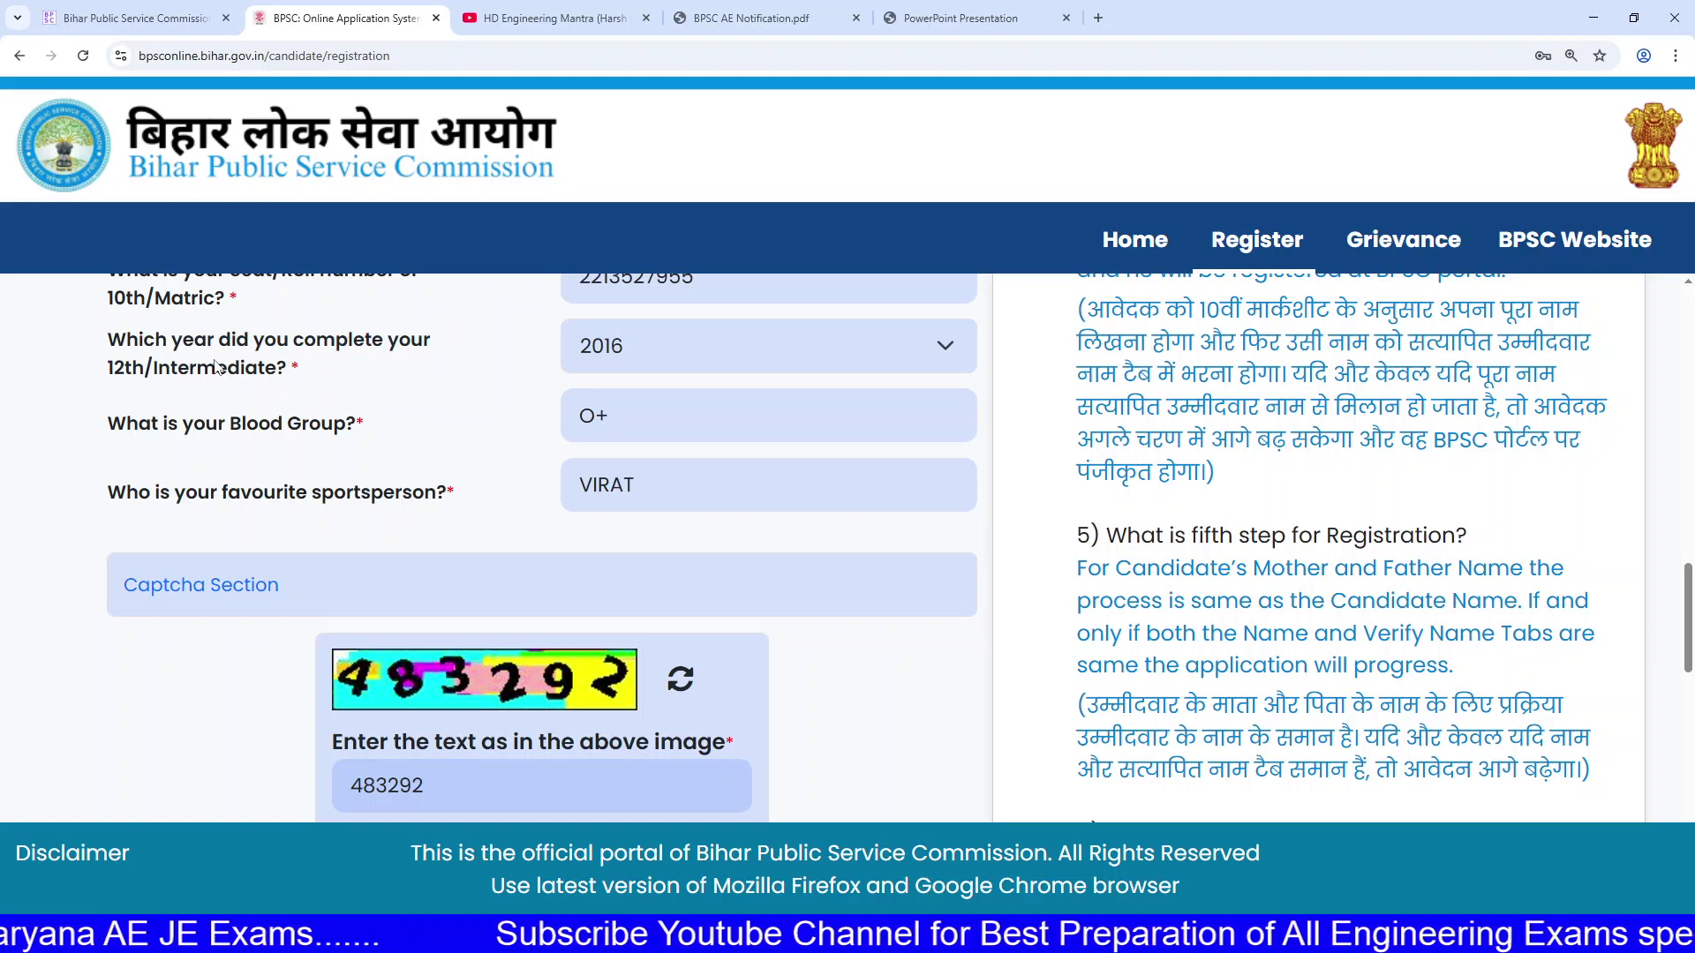
drag(209, 341, 260, 373)
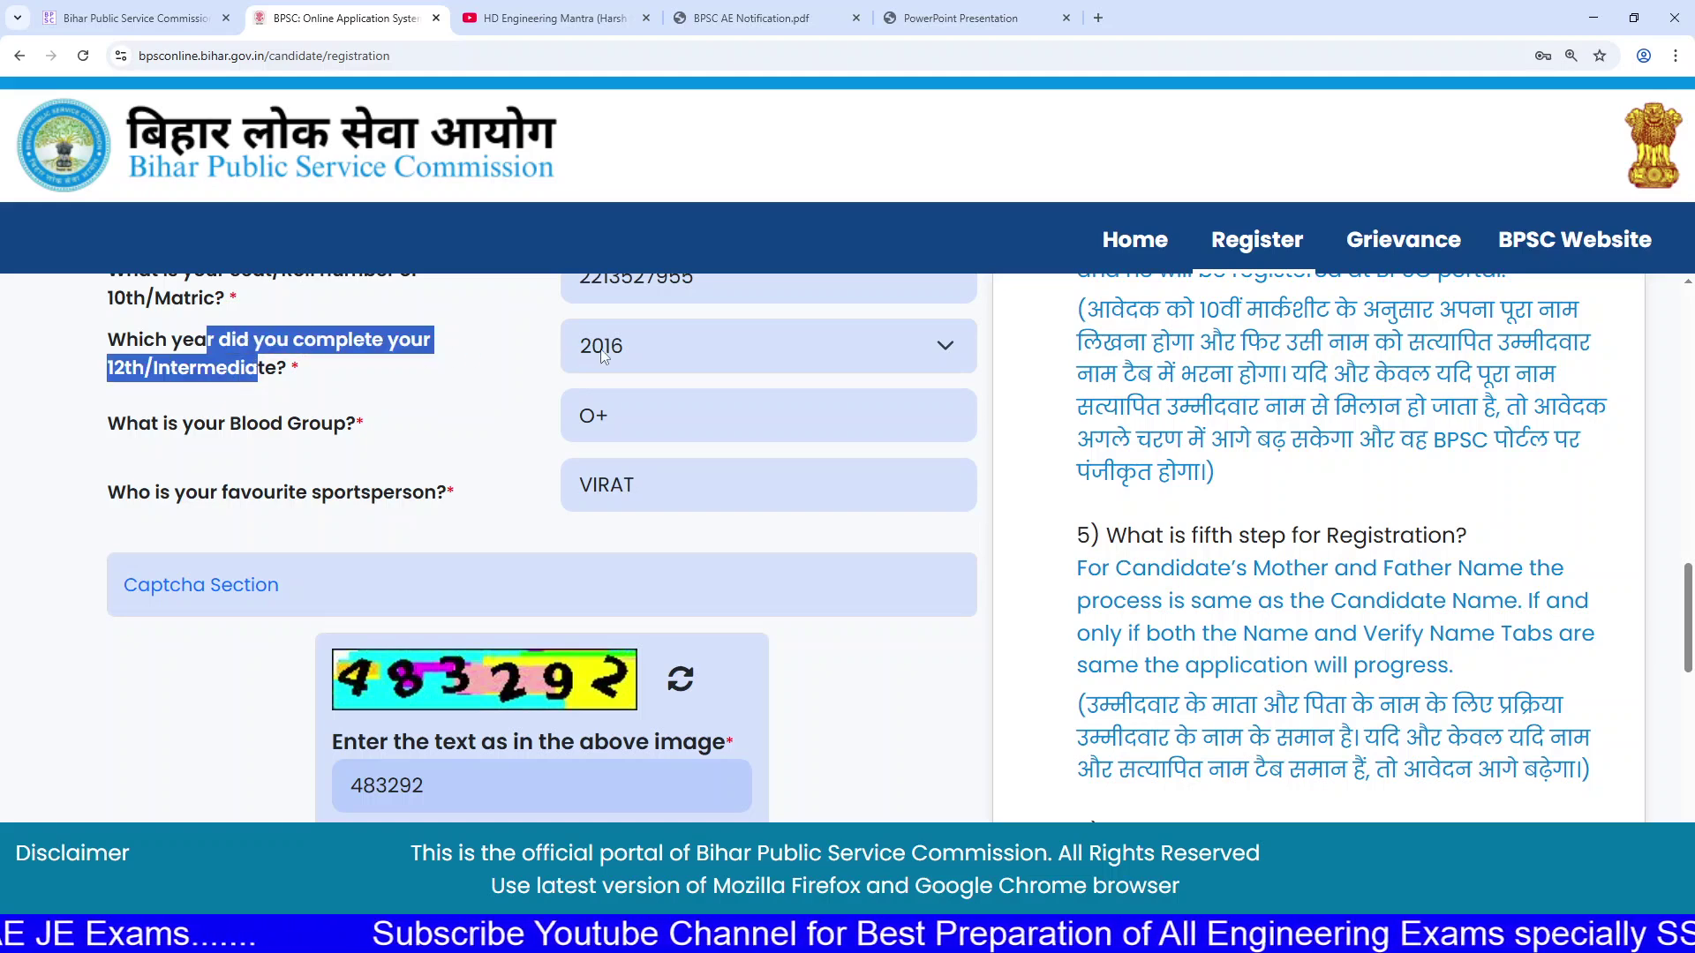
scroll(601, 353, down, 2)
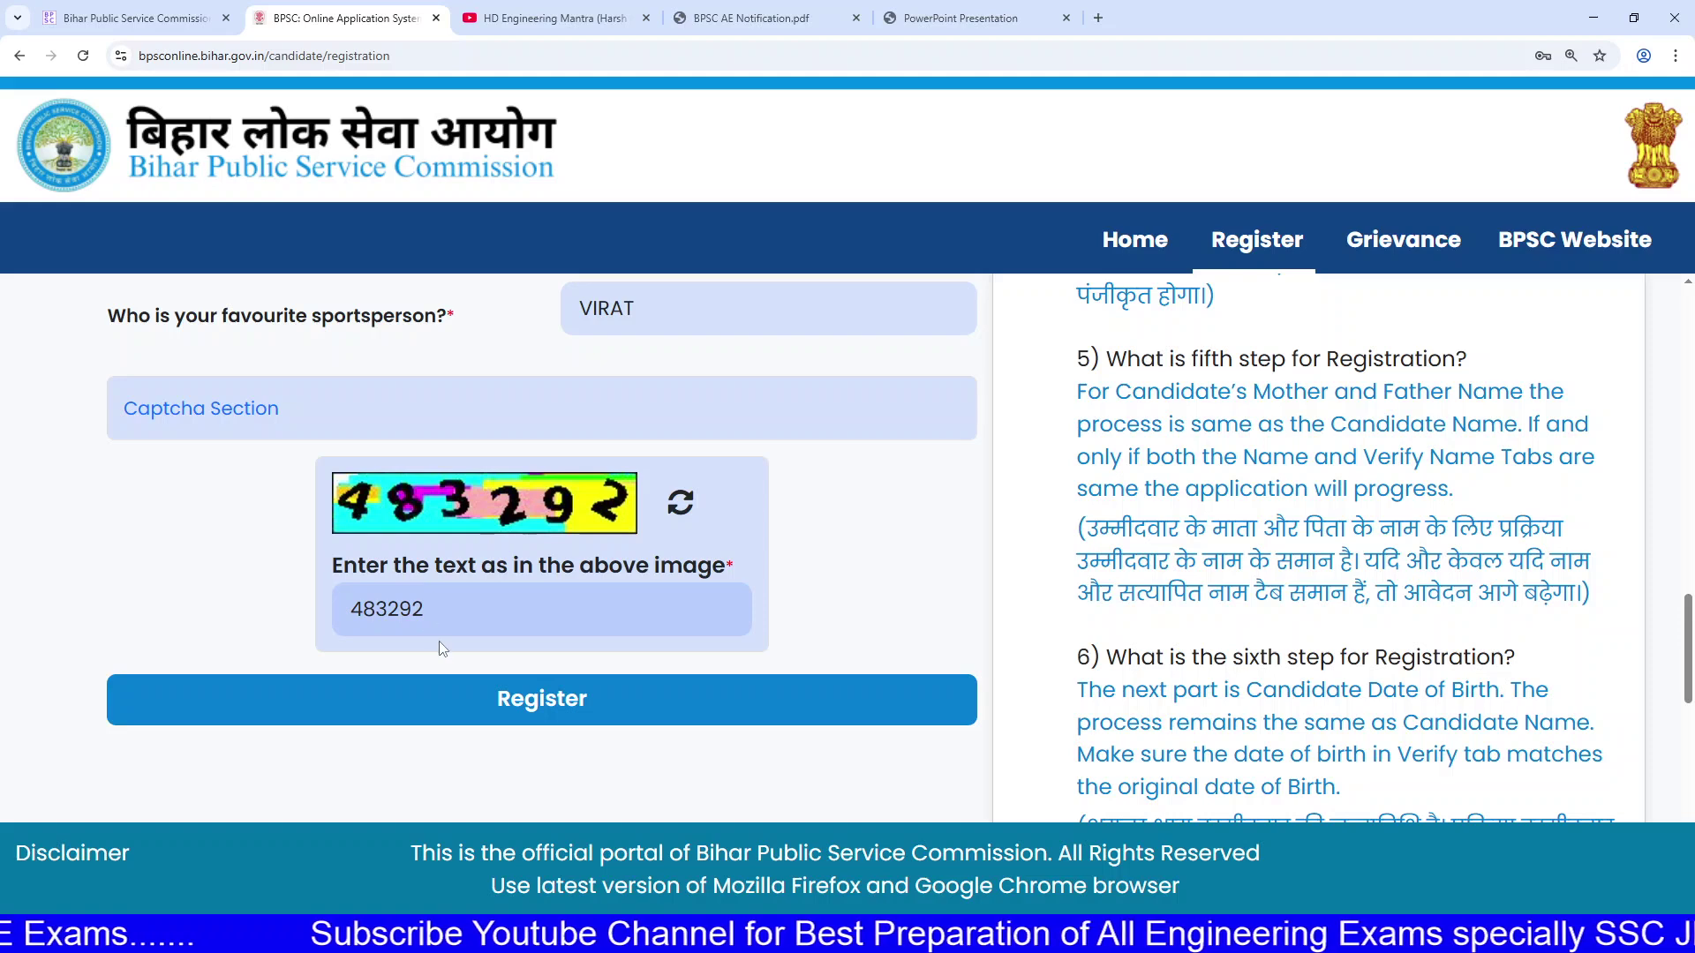
Step: Register the form and confirm Yes to the DigiLocker redirect
click(490, 711)
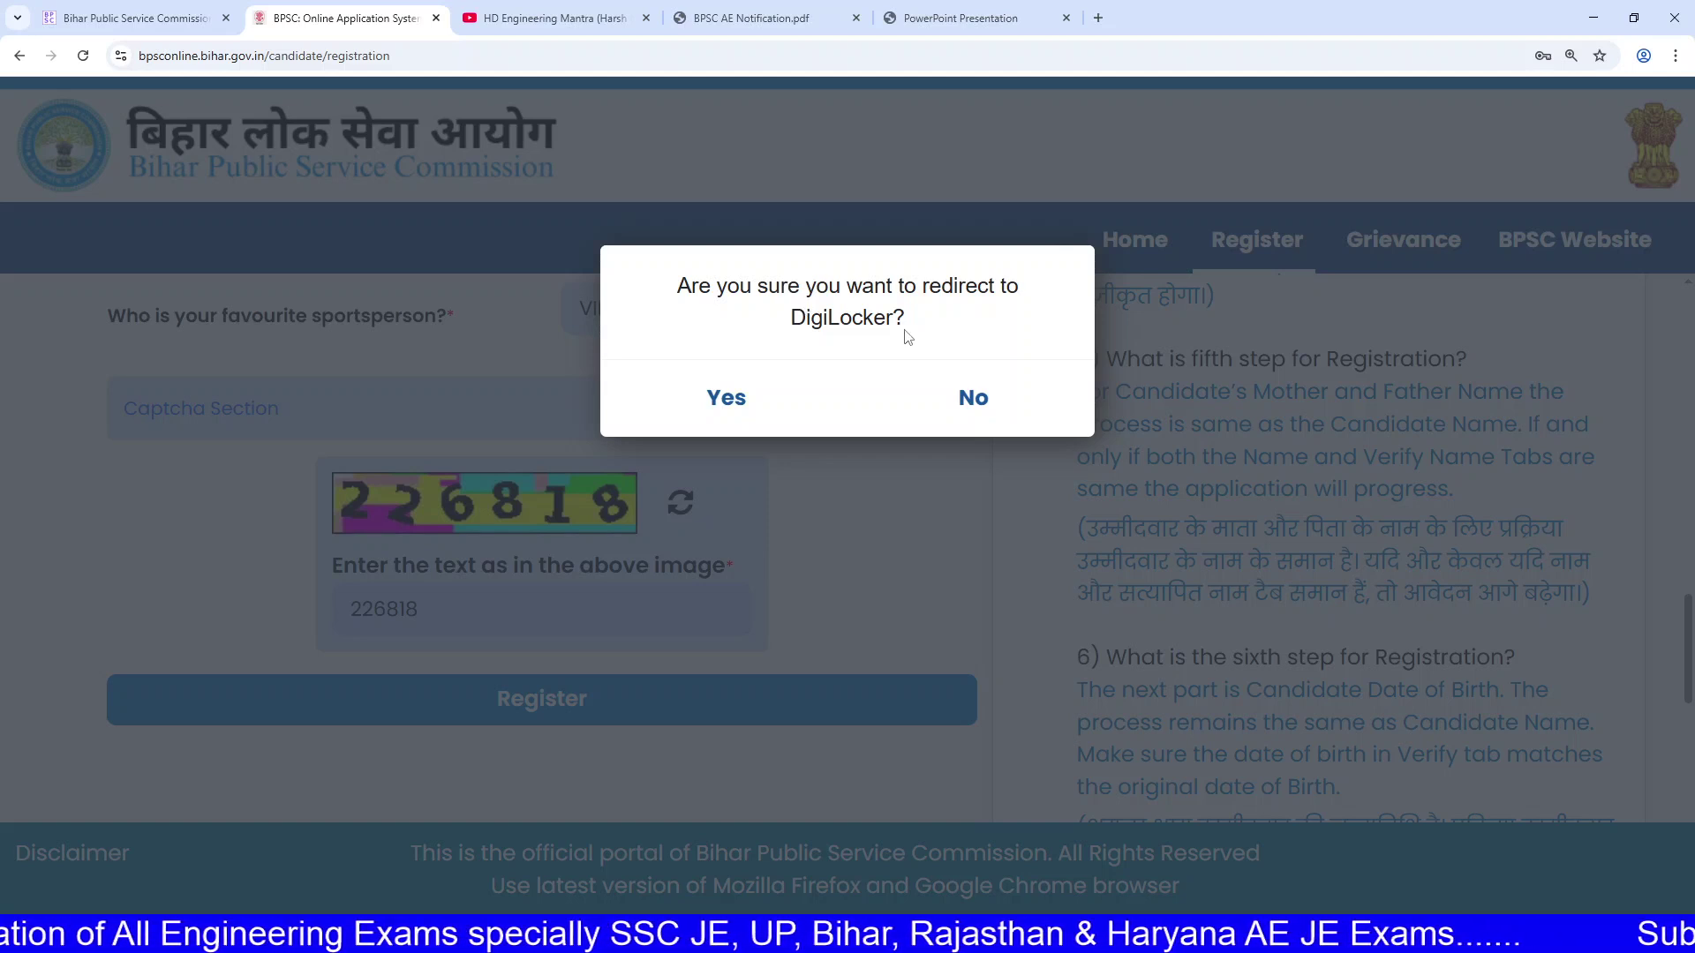
click(750, 400)
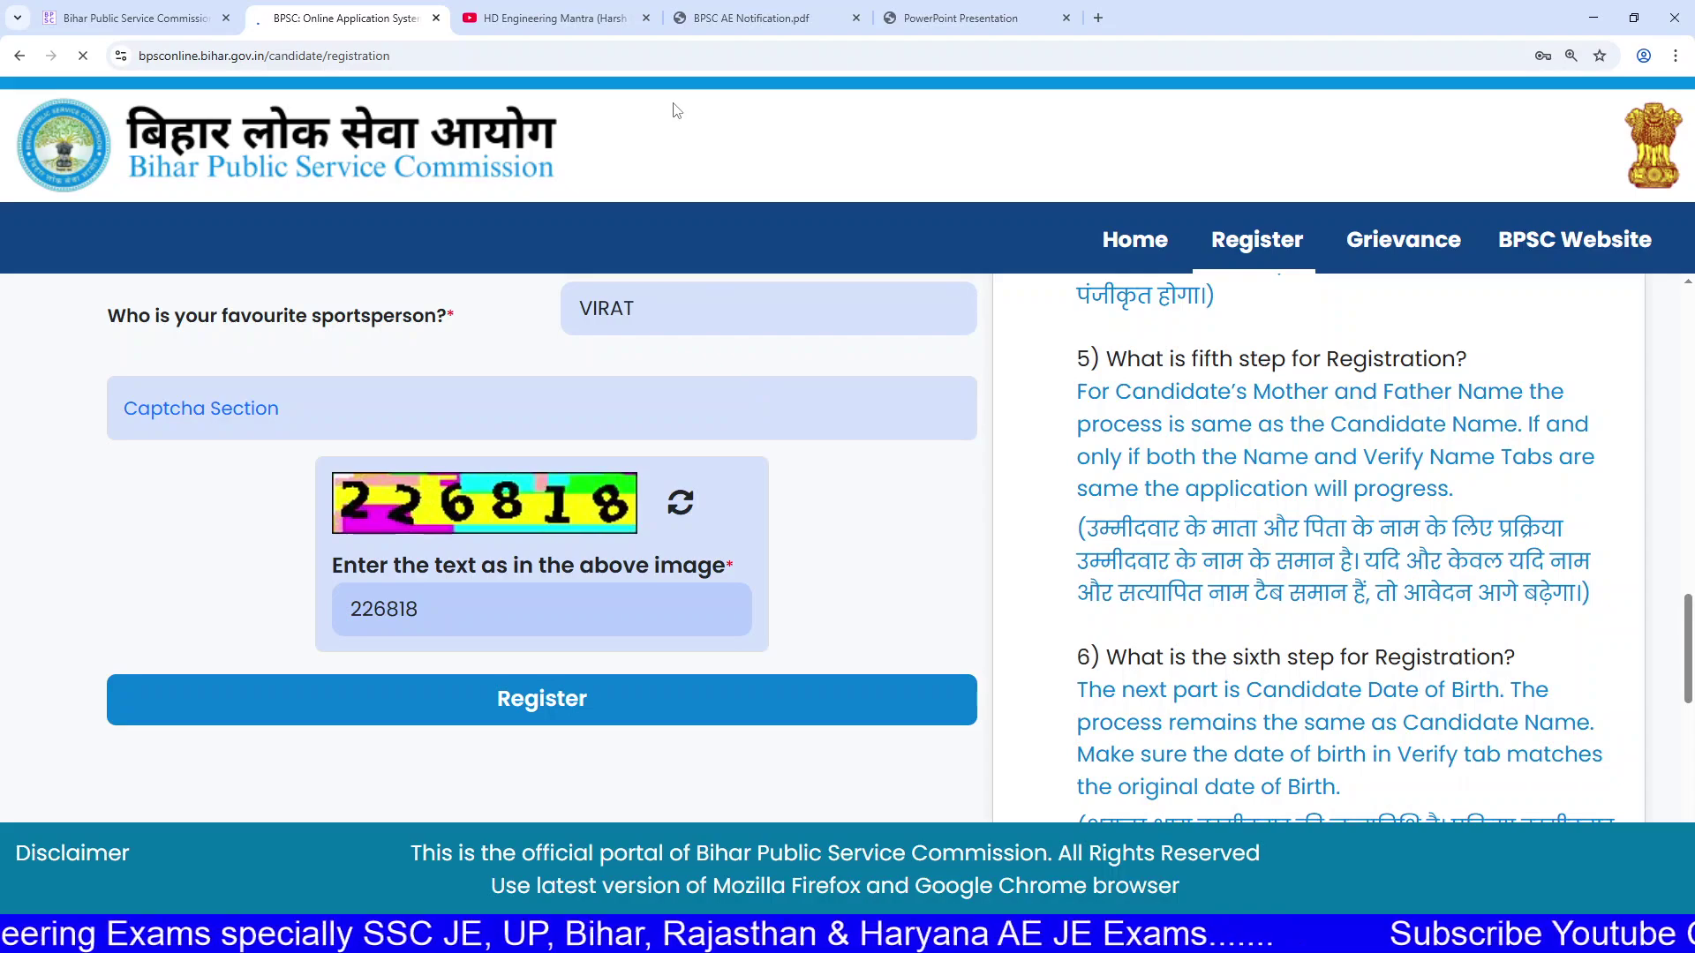
Step: Read the DIGILOCKER section of User_Manual.pdf, check the Sign In tab, and return to the AE notification
click(545, 13)
click(697, 11)
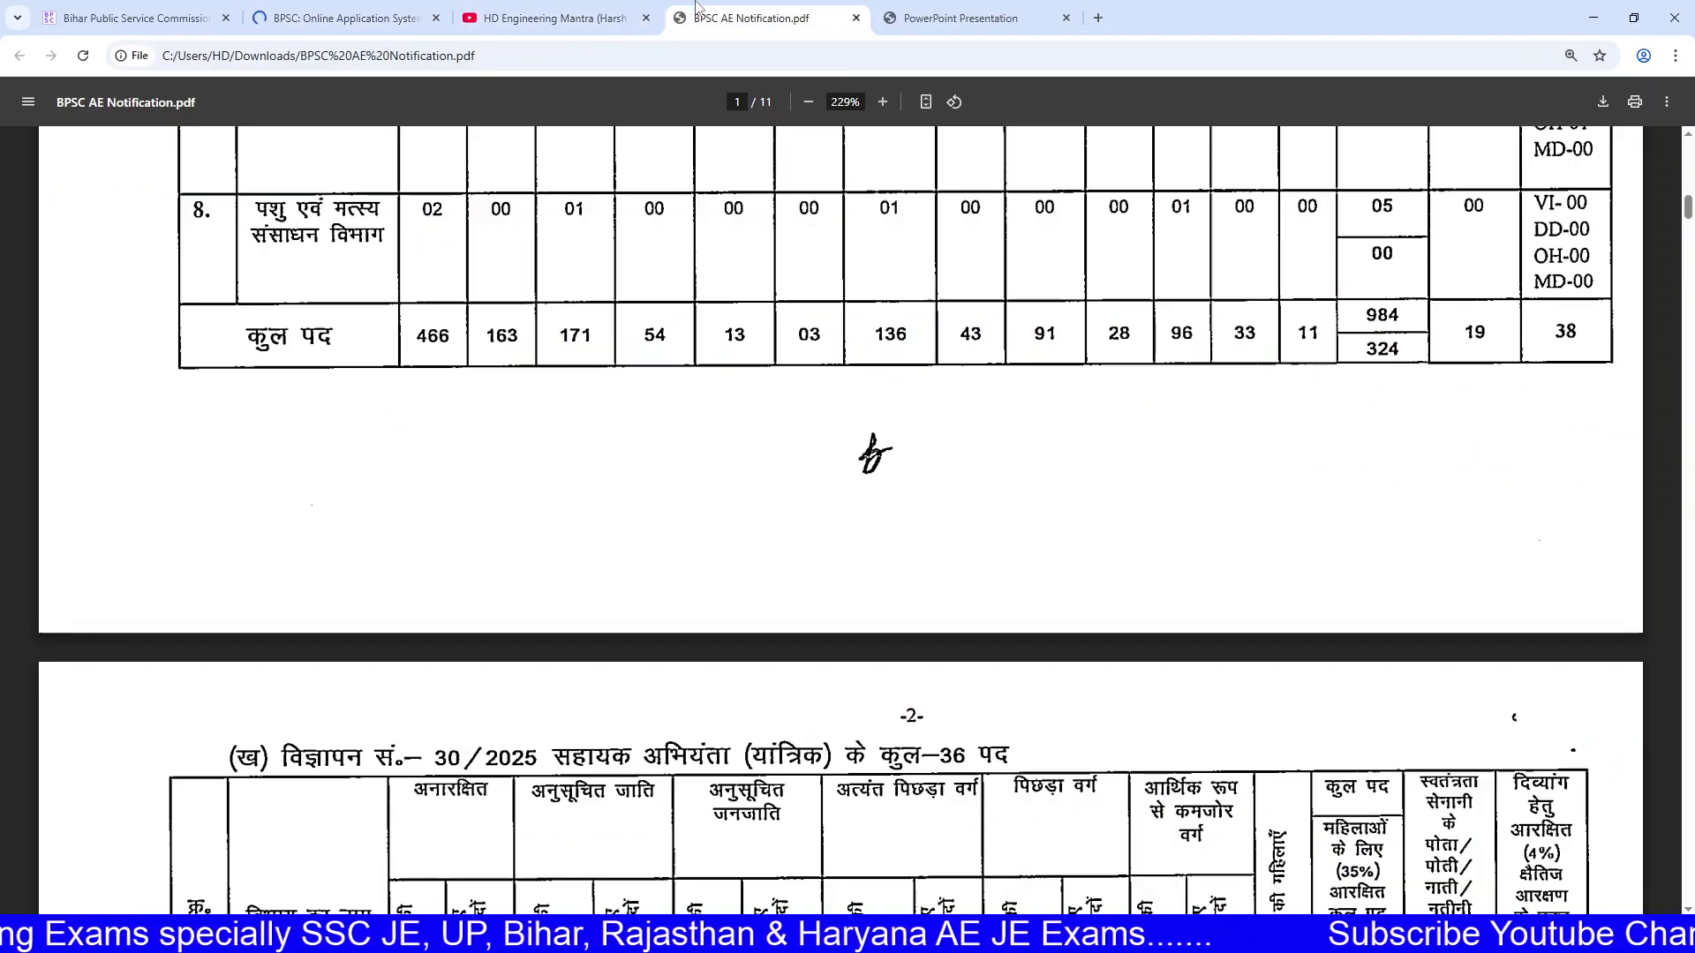
click(966, 16)
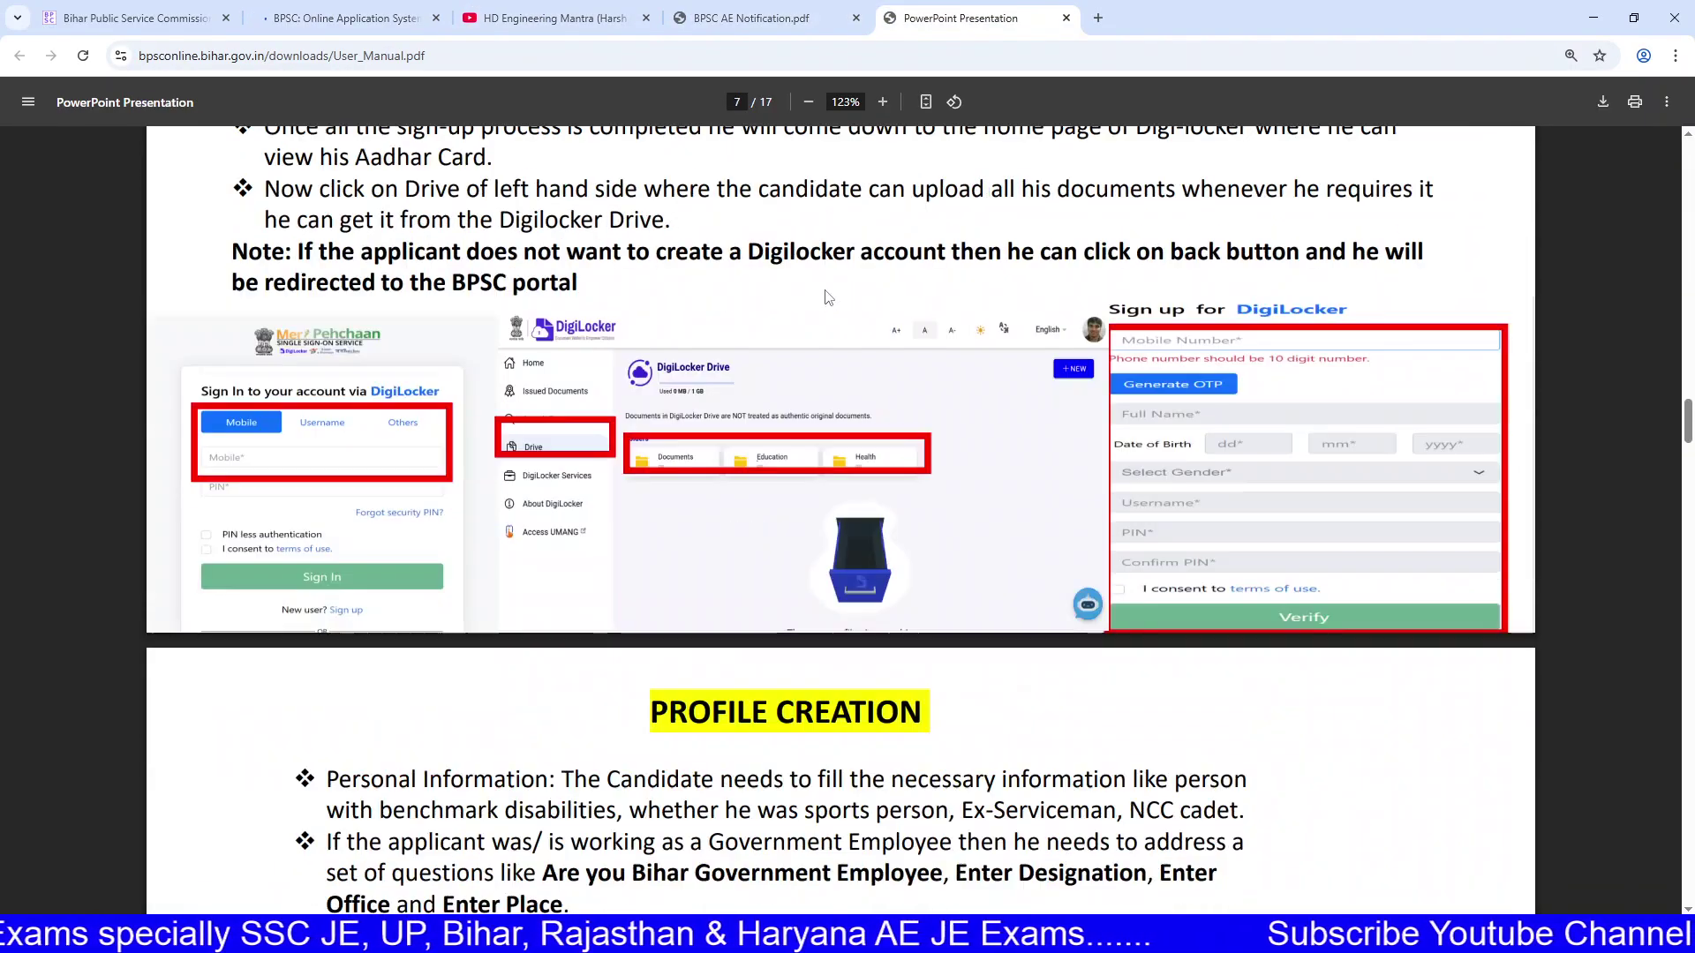
scroll(828, 298, down, 3)
scroll(743, 409, up, 8)
drag(744, 409, 819, 622)
click(819, 623)
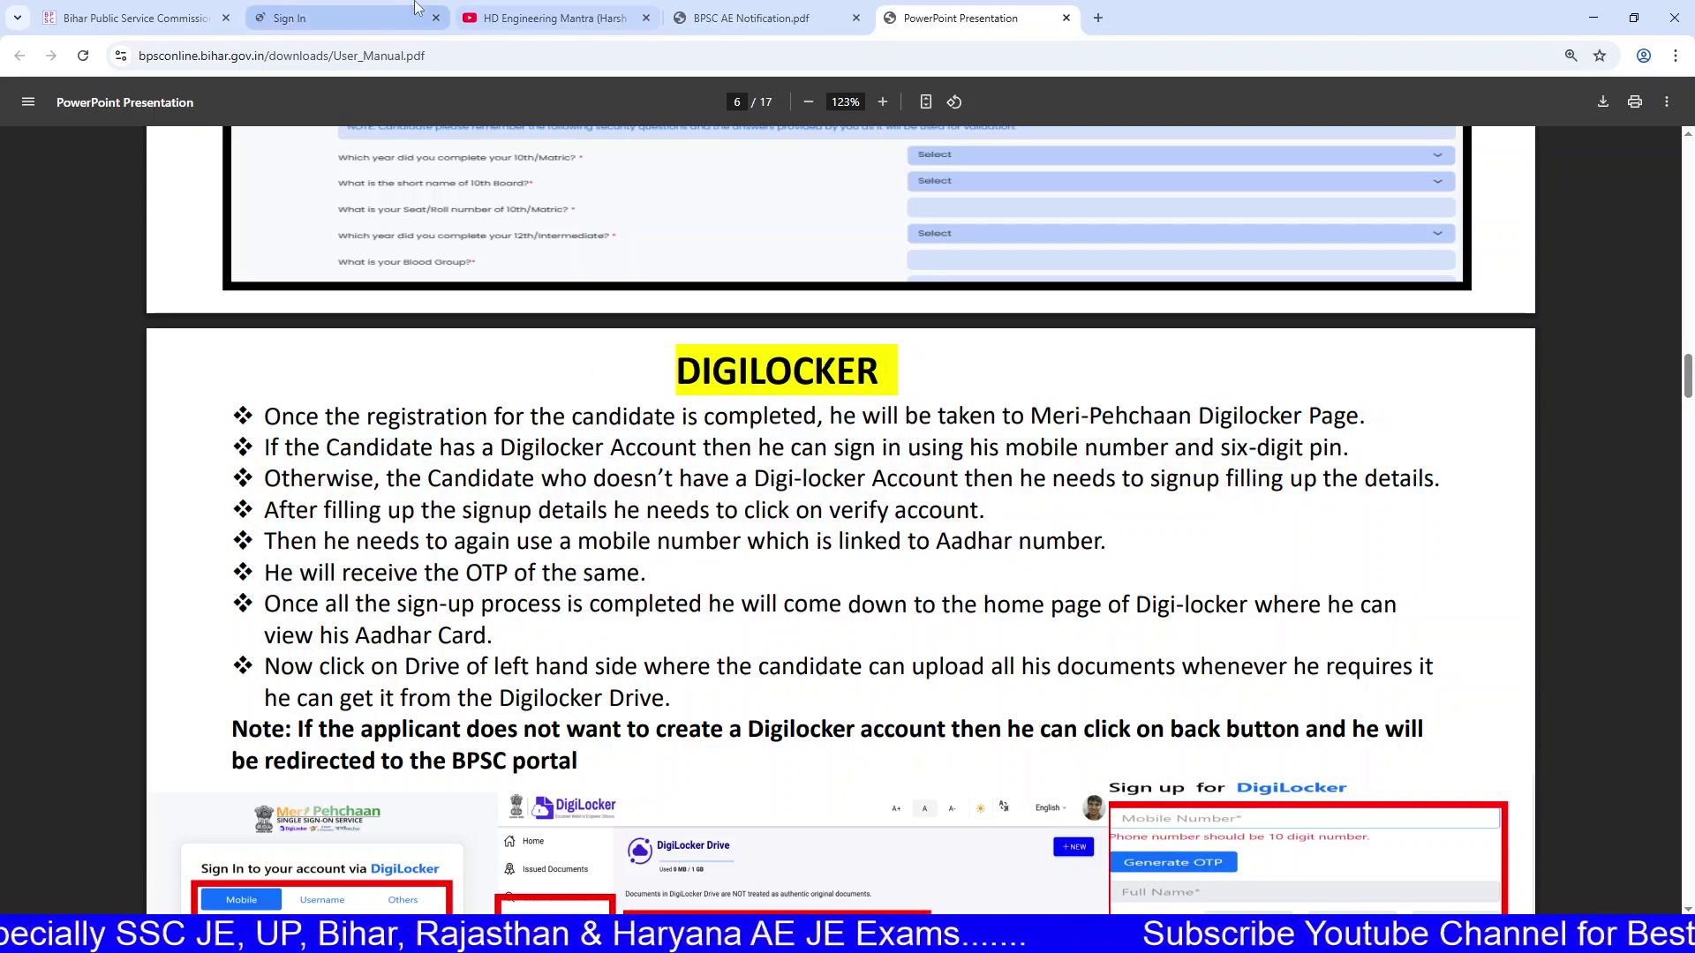
scroll(492, 126, down, 3)
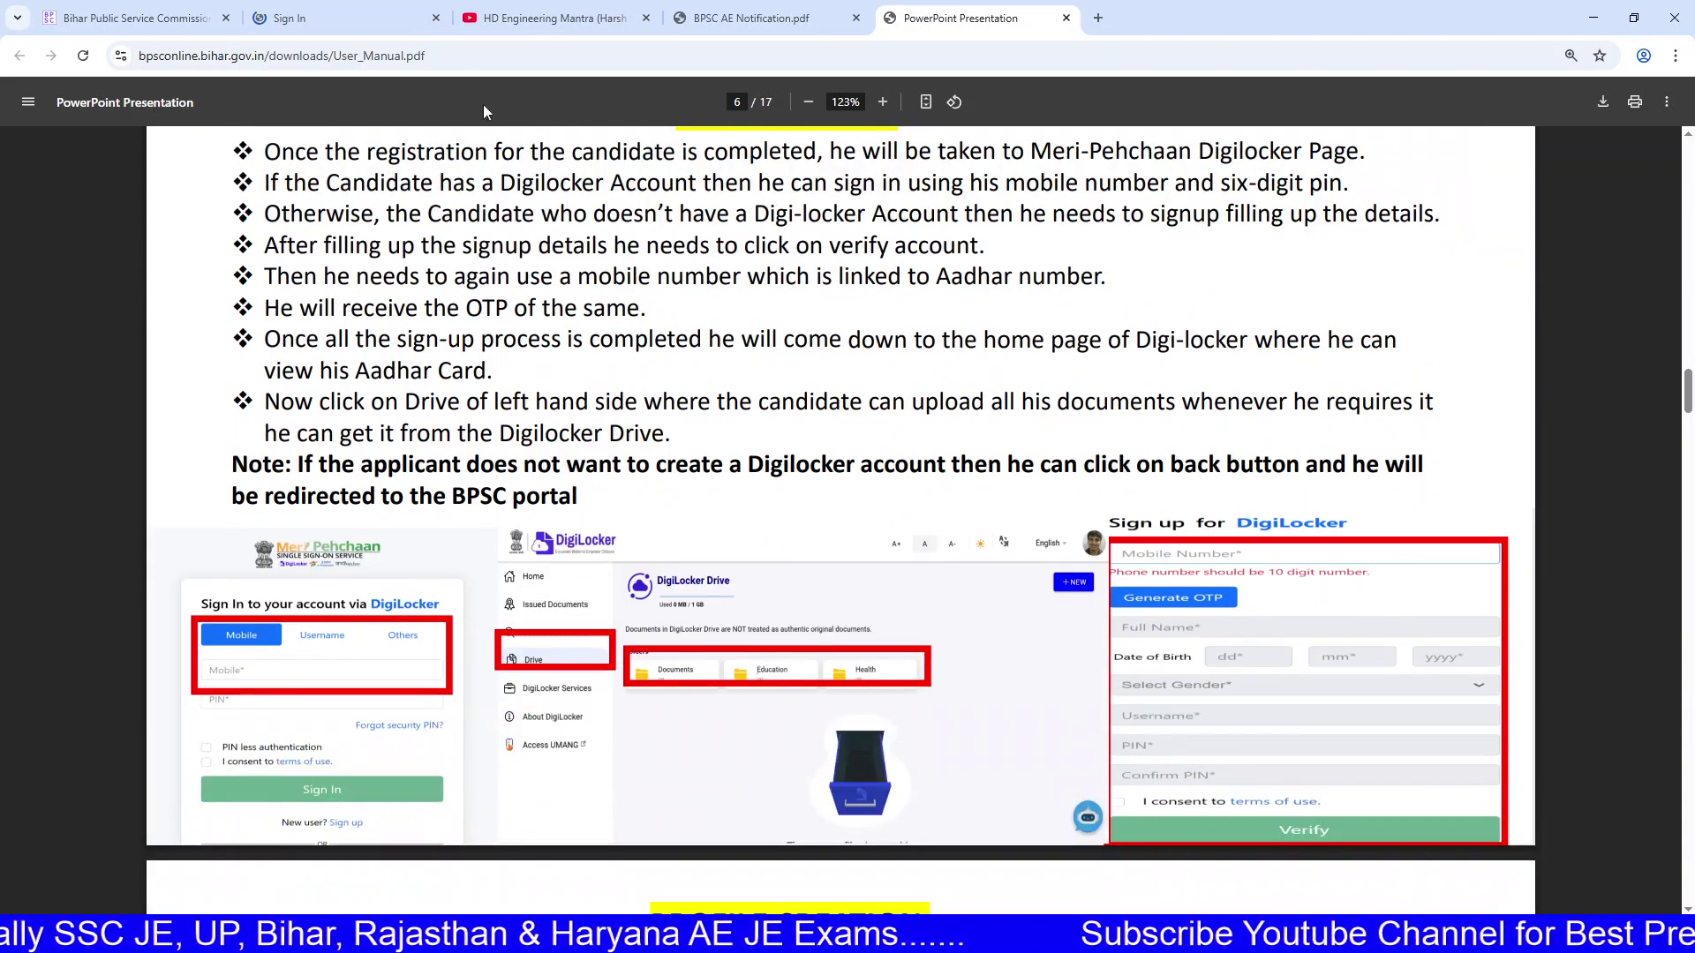
click(348, 18)
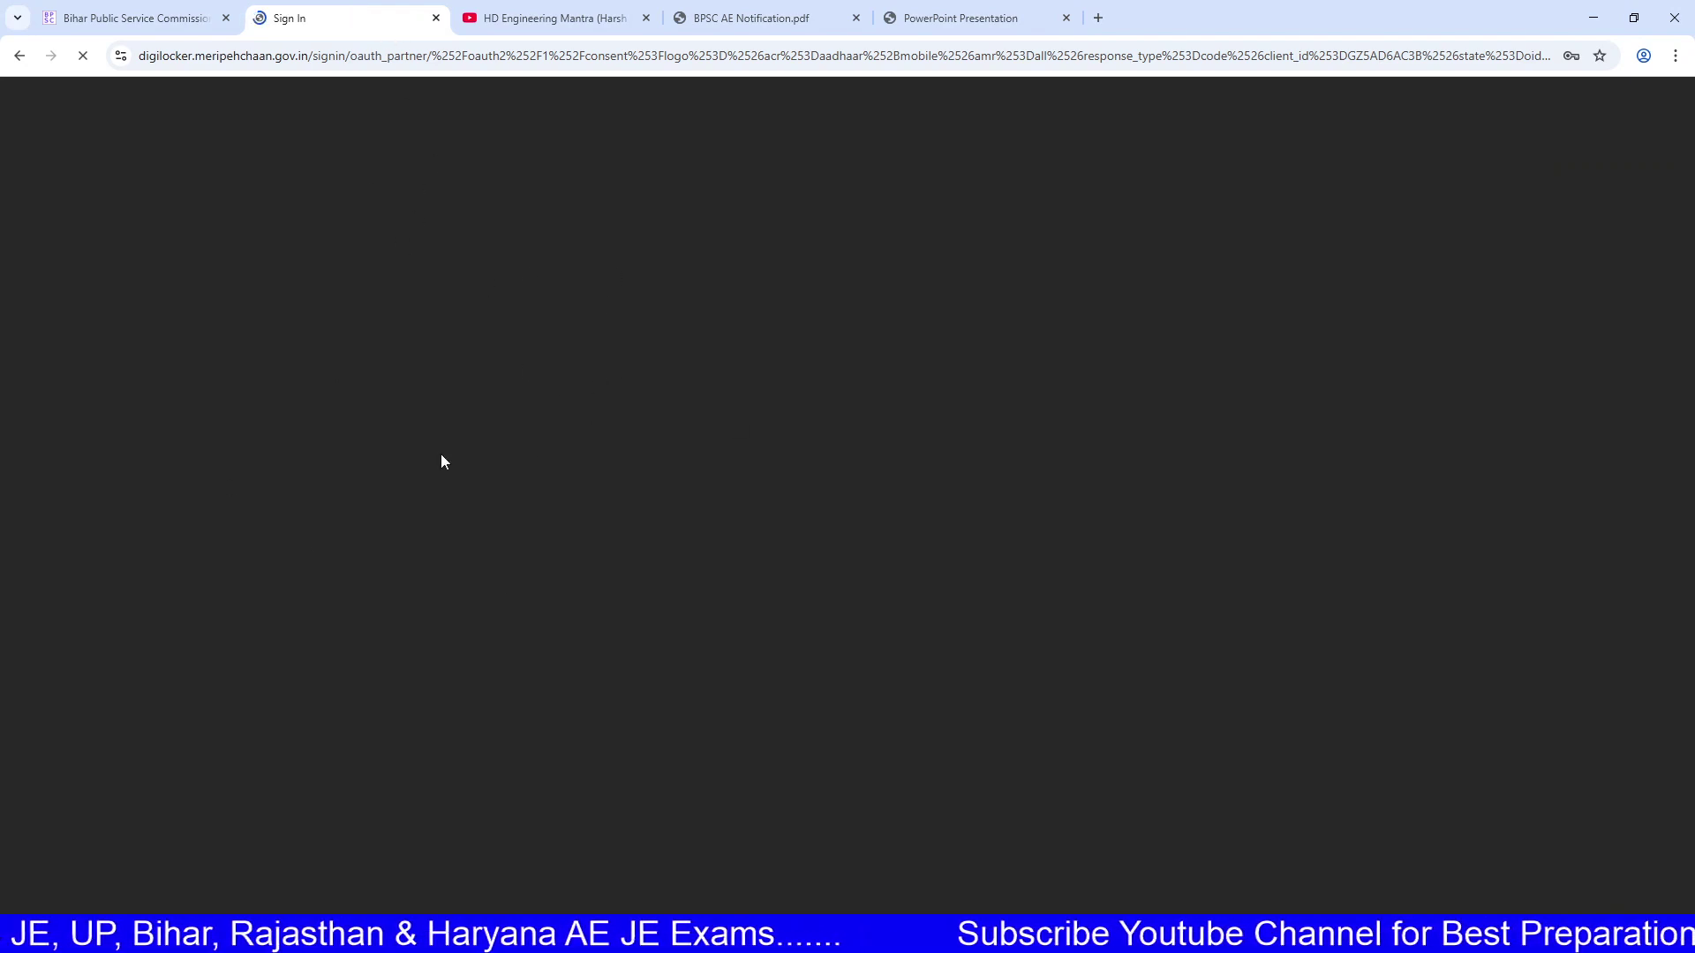
click(732, 18)
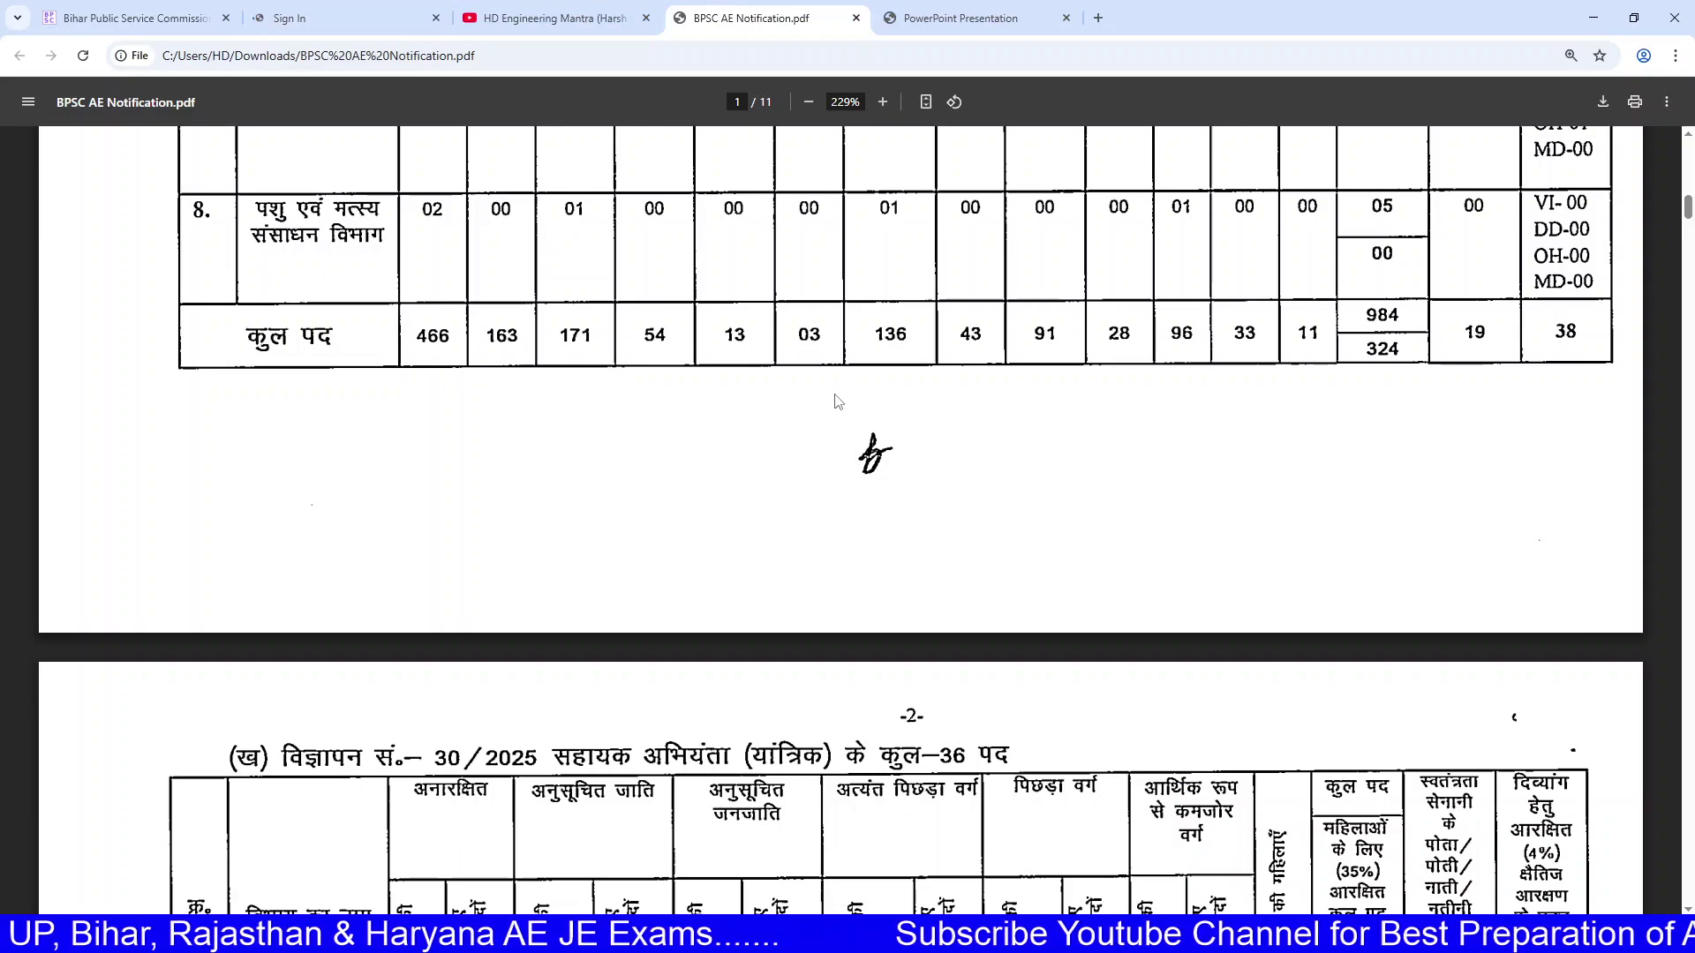
Step: Highlight the टिप्पणी 1 note and the intro paragraph about the 1024 posts
scroll(837, 402, down, 15)
scroll(834, 466, down, 13)
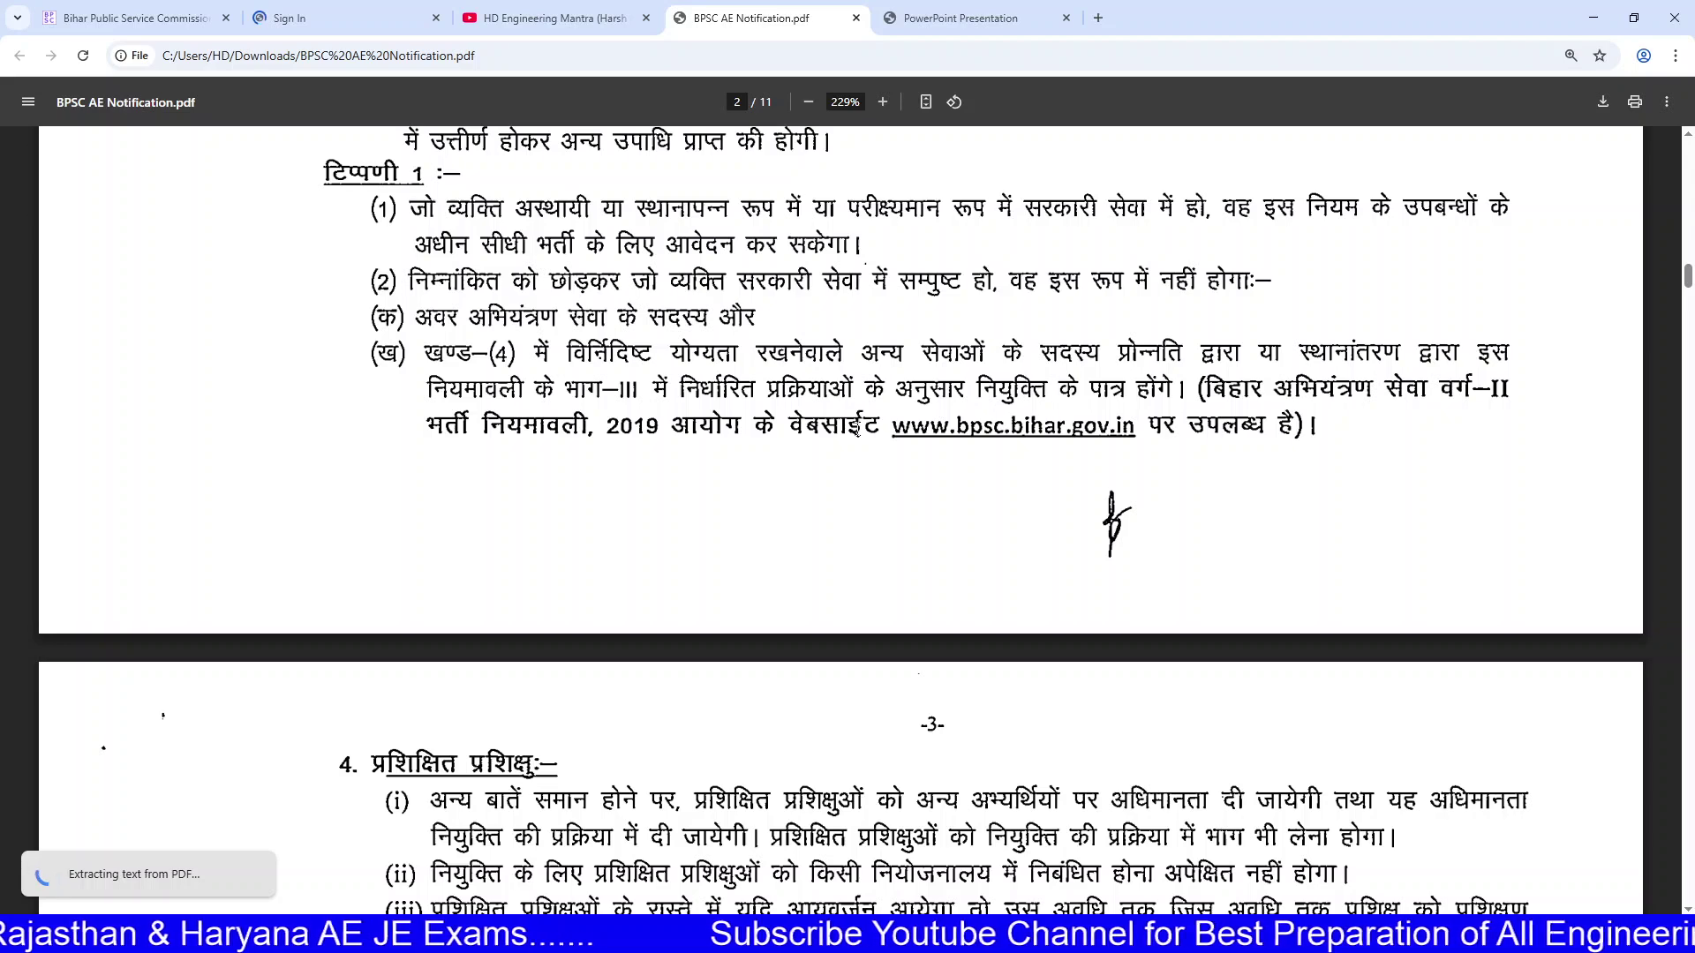
drag(583, 209, 1184, 472)
scroll(1185, 473, down, 5)
drag(986, 270, 1029, 431)
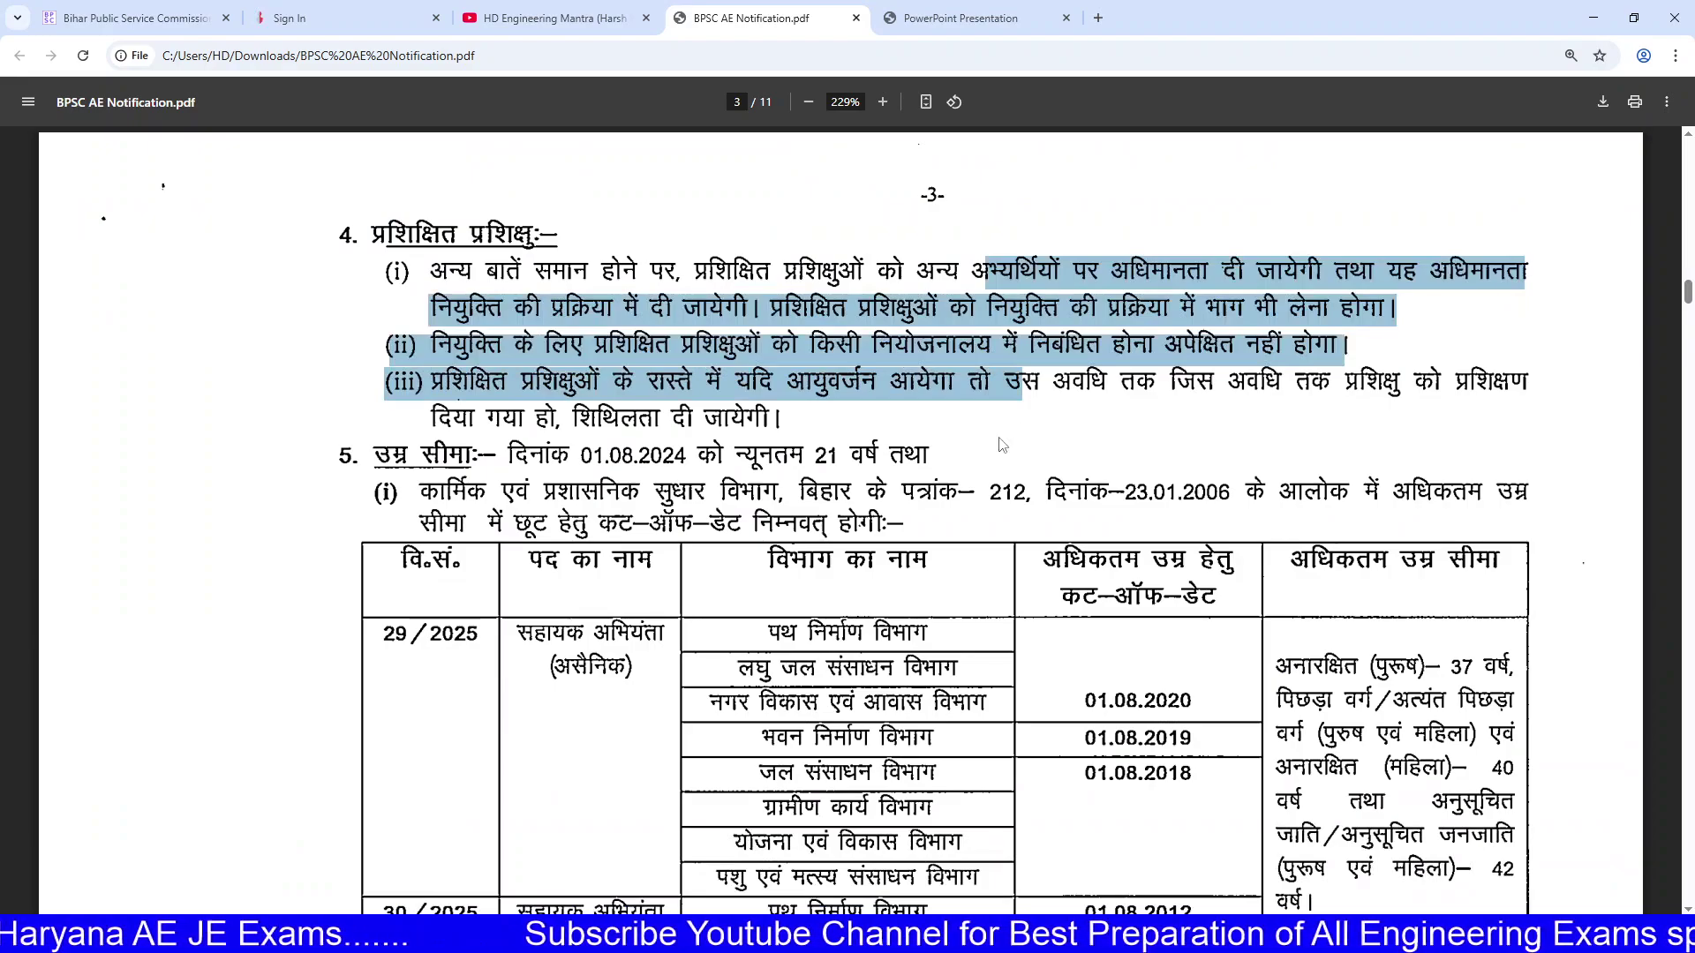
scroll(992, 566, up, 20)
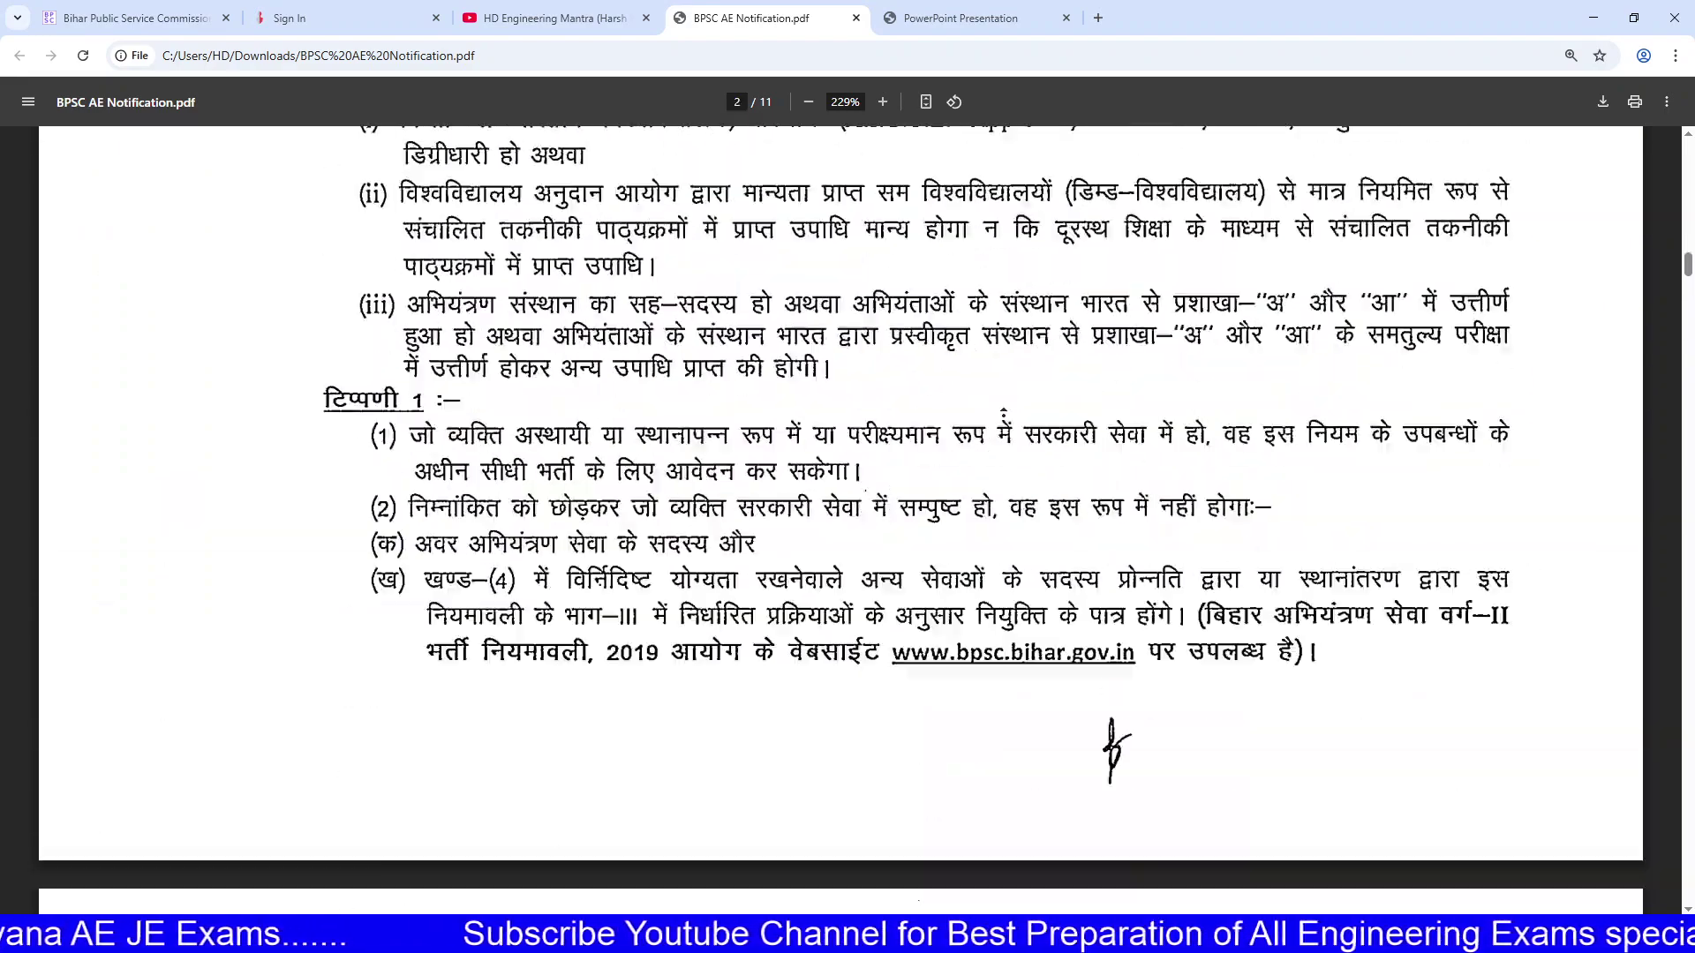
scroll(1005, 390, up, 7)
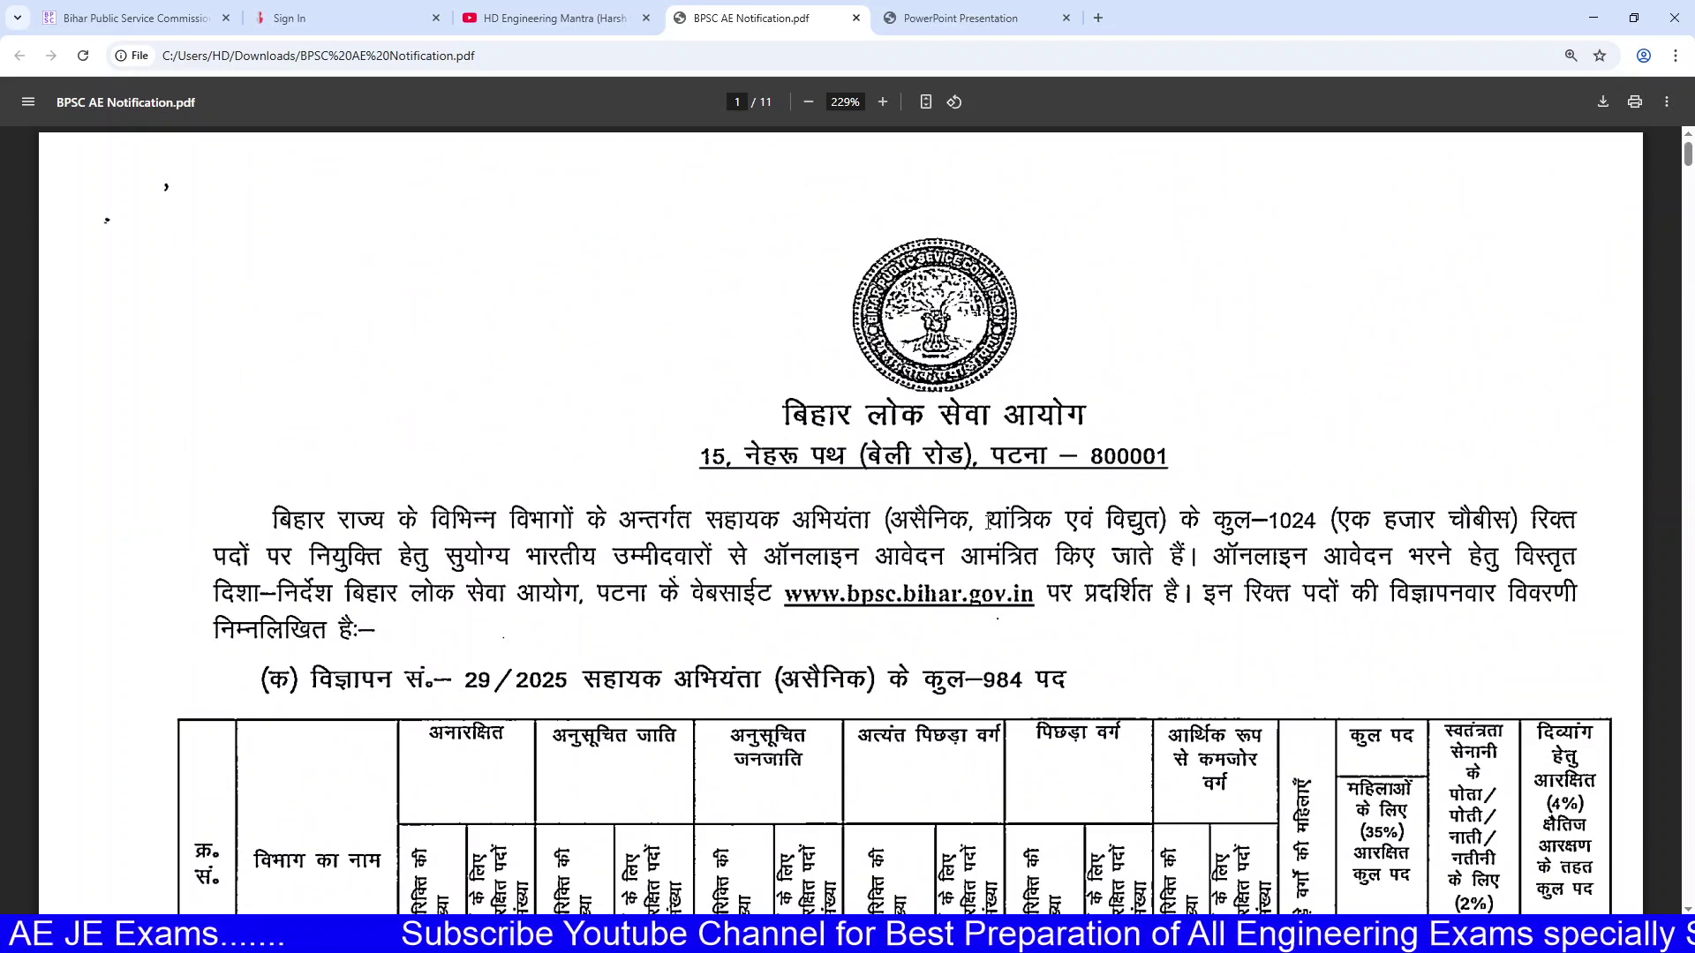
drag(897, 520, 933, 690)
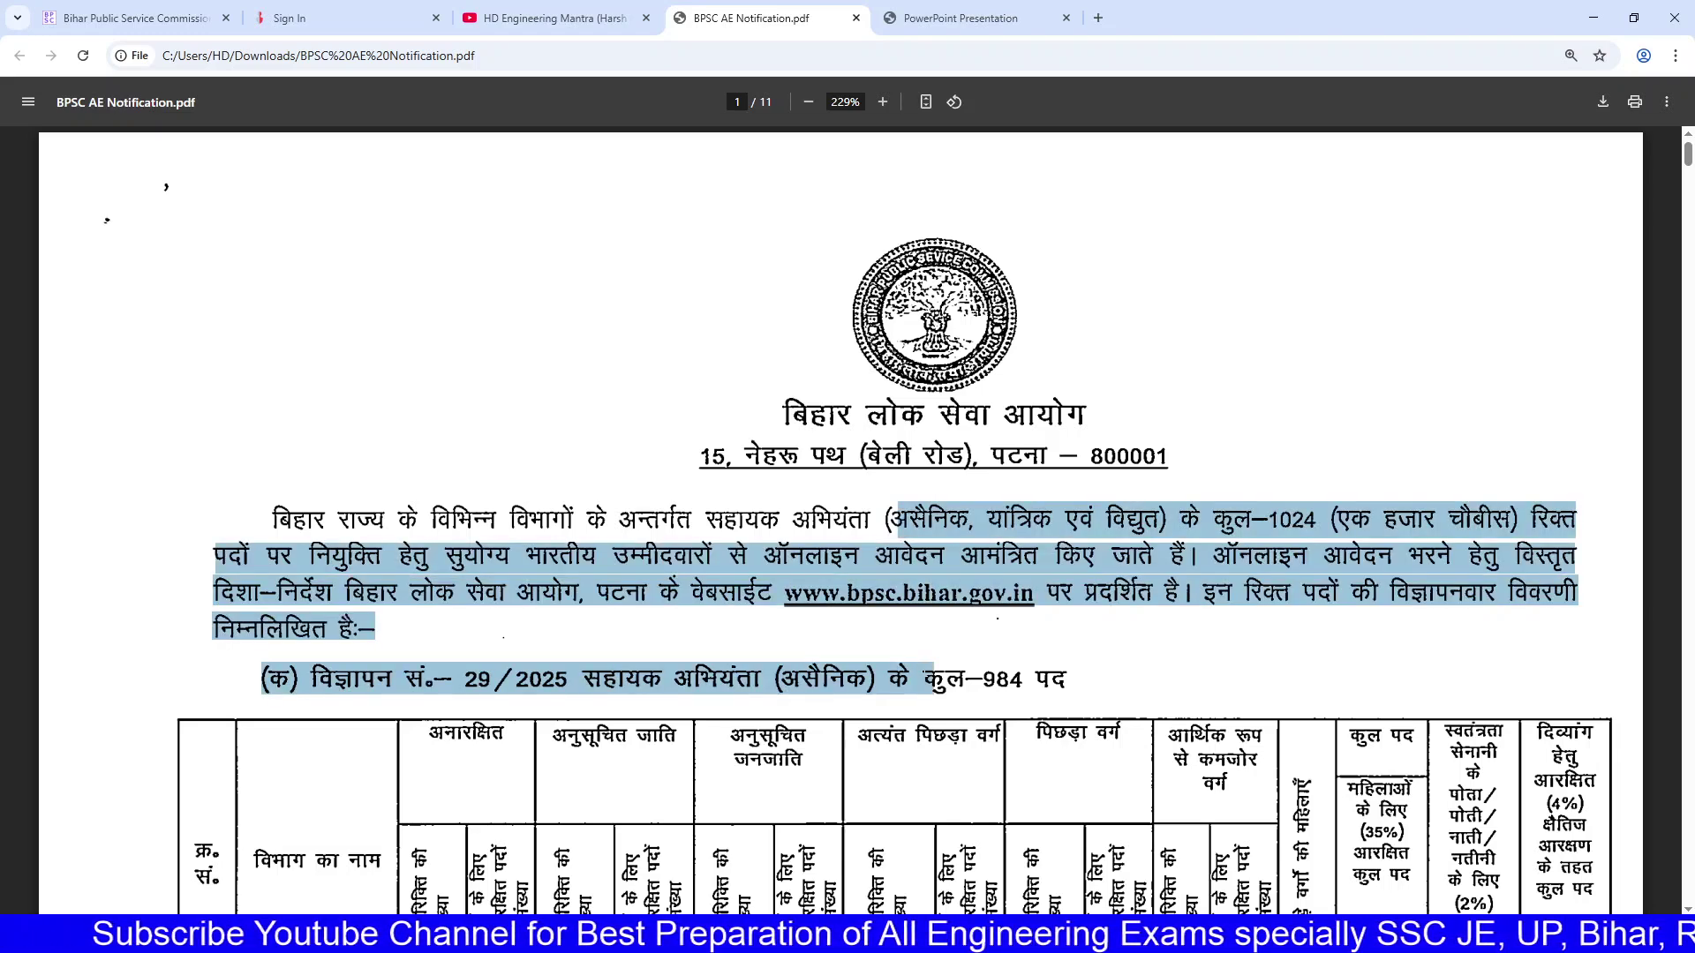
click(924, 668)
drag(860, 521, 922, 679)
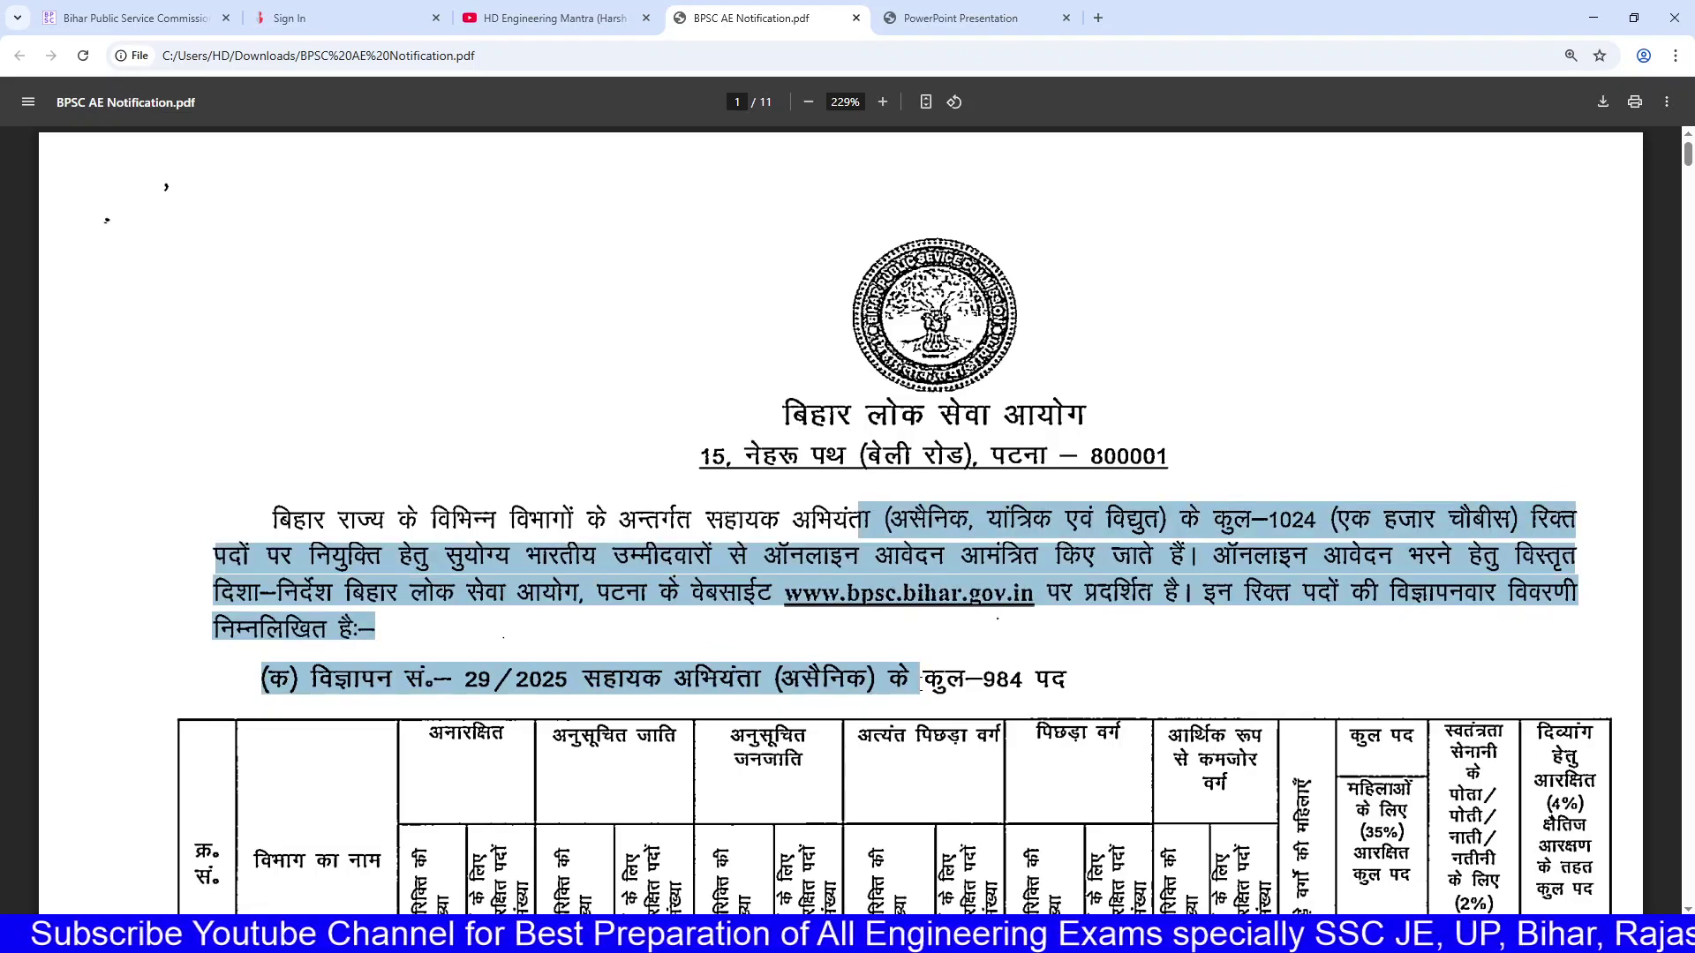
Step: Scroll further through the notification and glance at the DigiLocker sign-in tab
scroll(909, 618, down, 10)
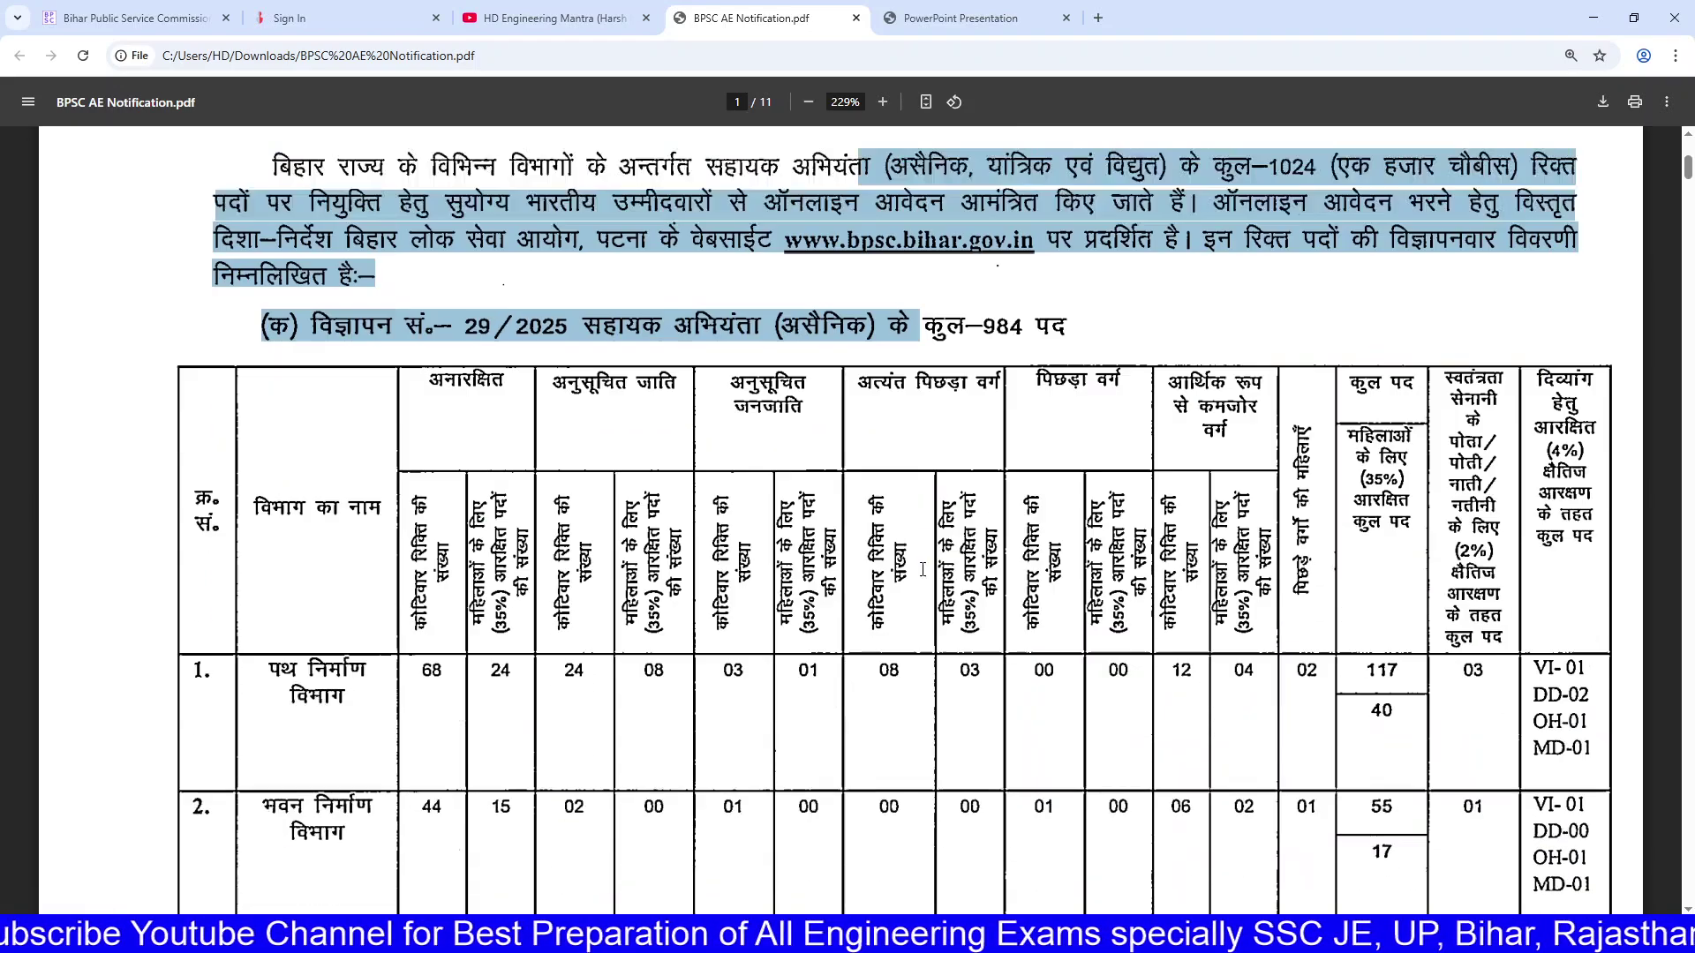
scroll(922, 570, down, 12)
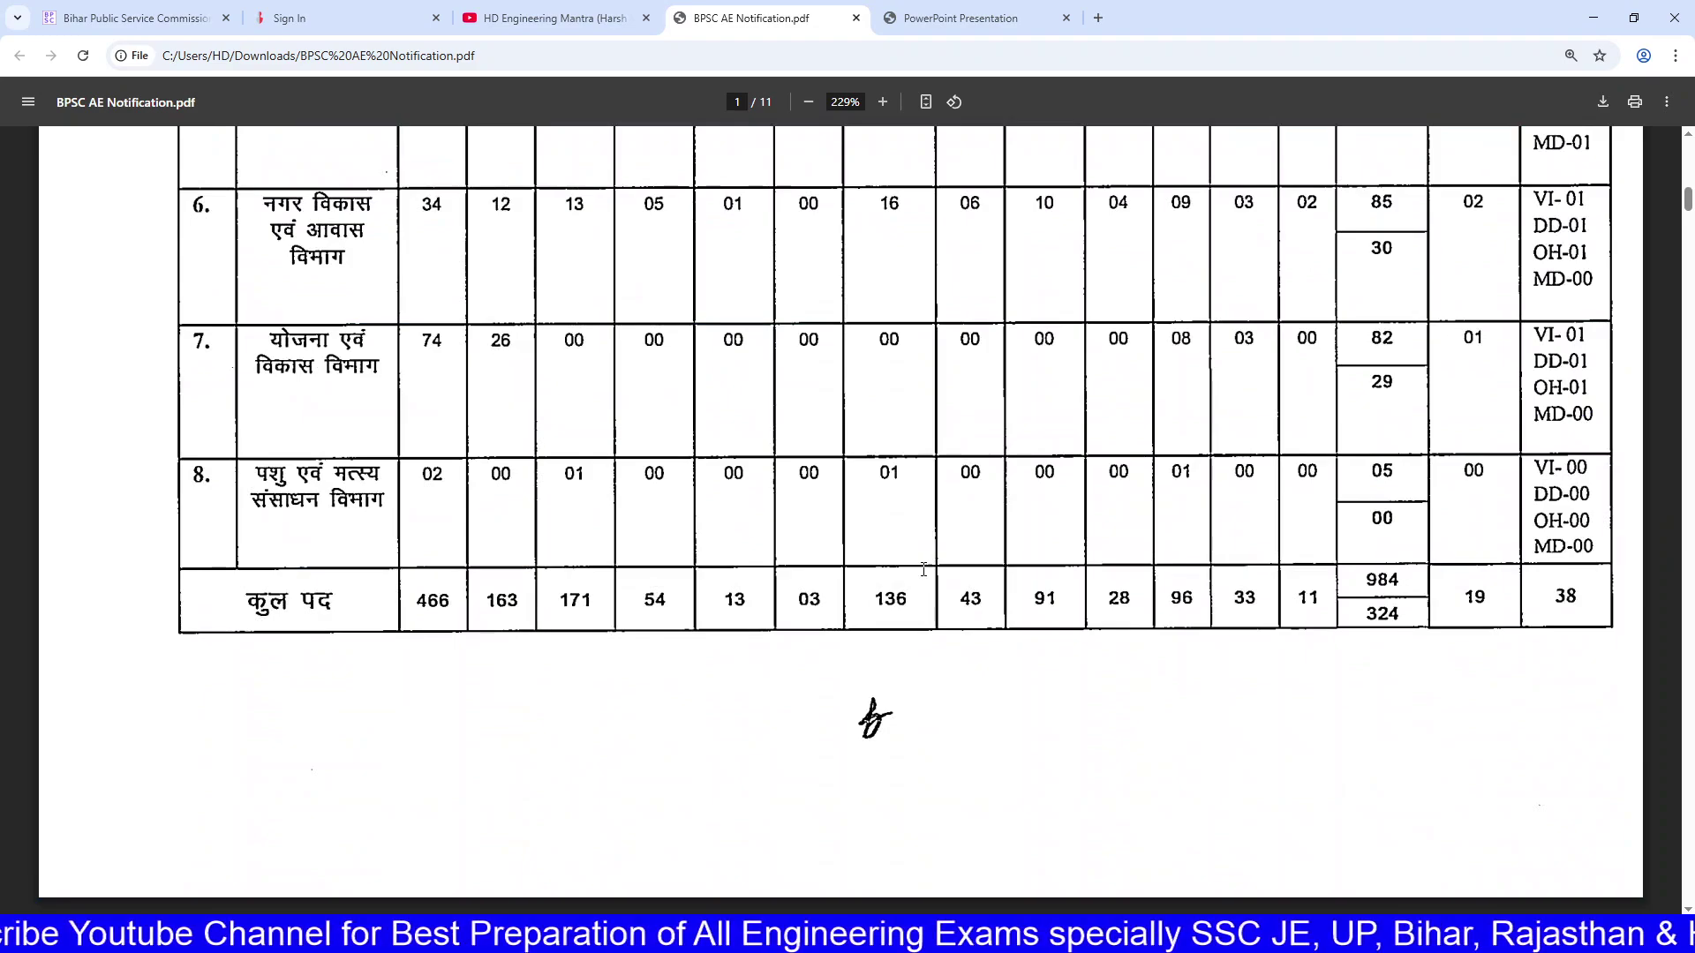
scroll(924, 569, down, 8)
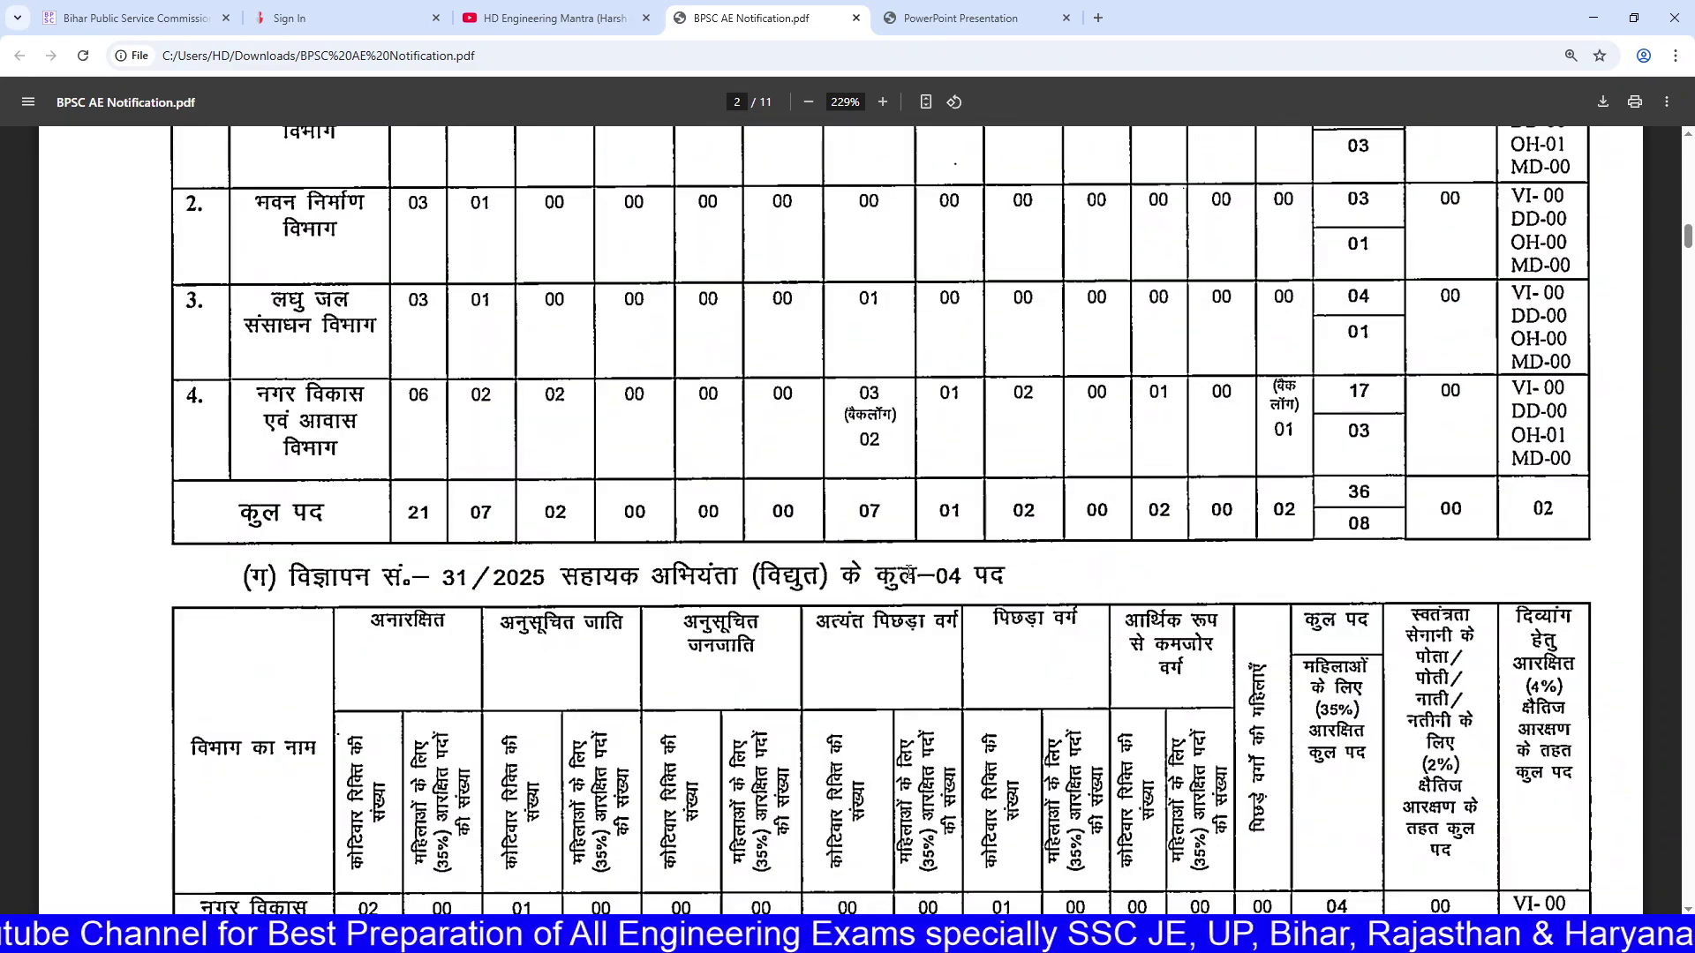
scroll(910, 569, down, 20)
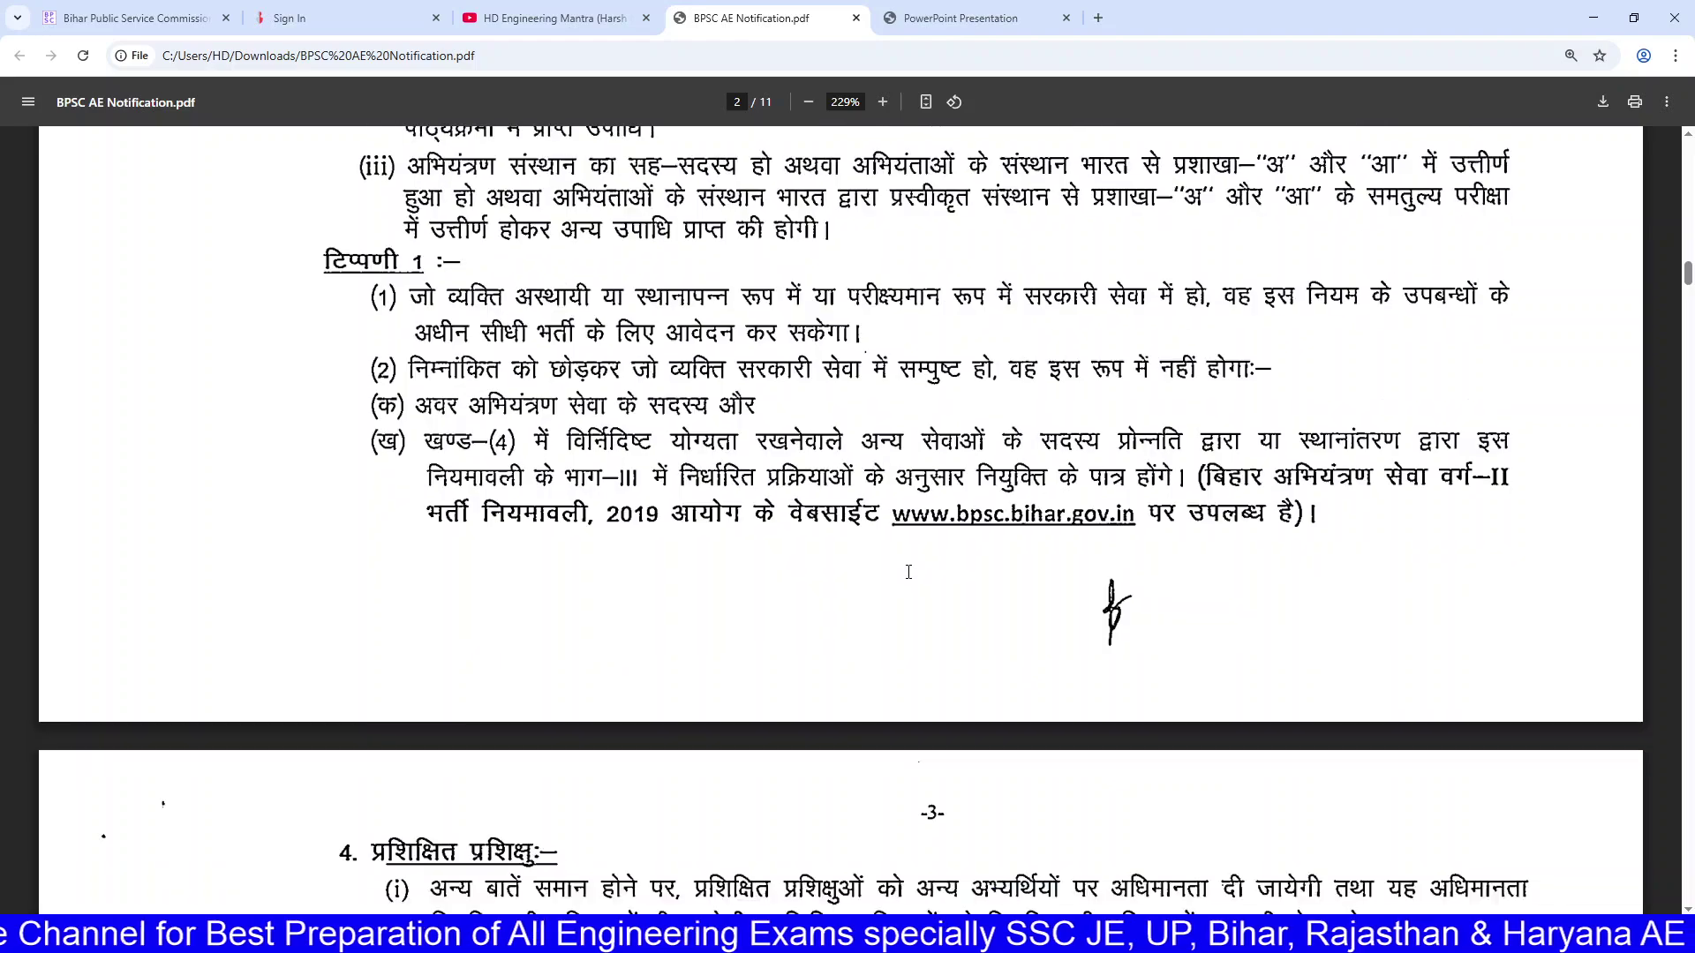
scroll(907, 574, down, 8)
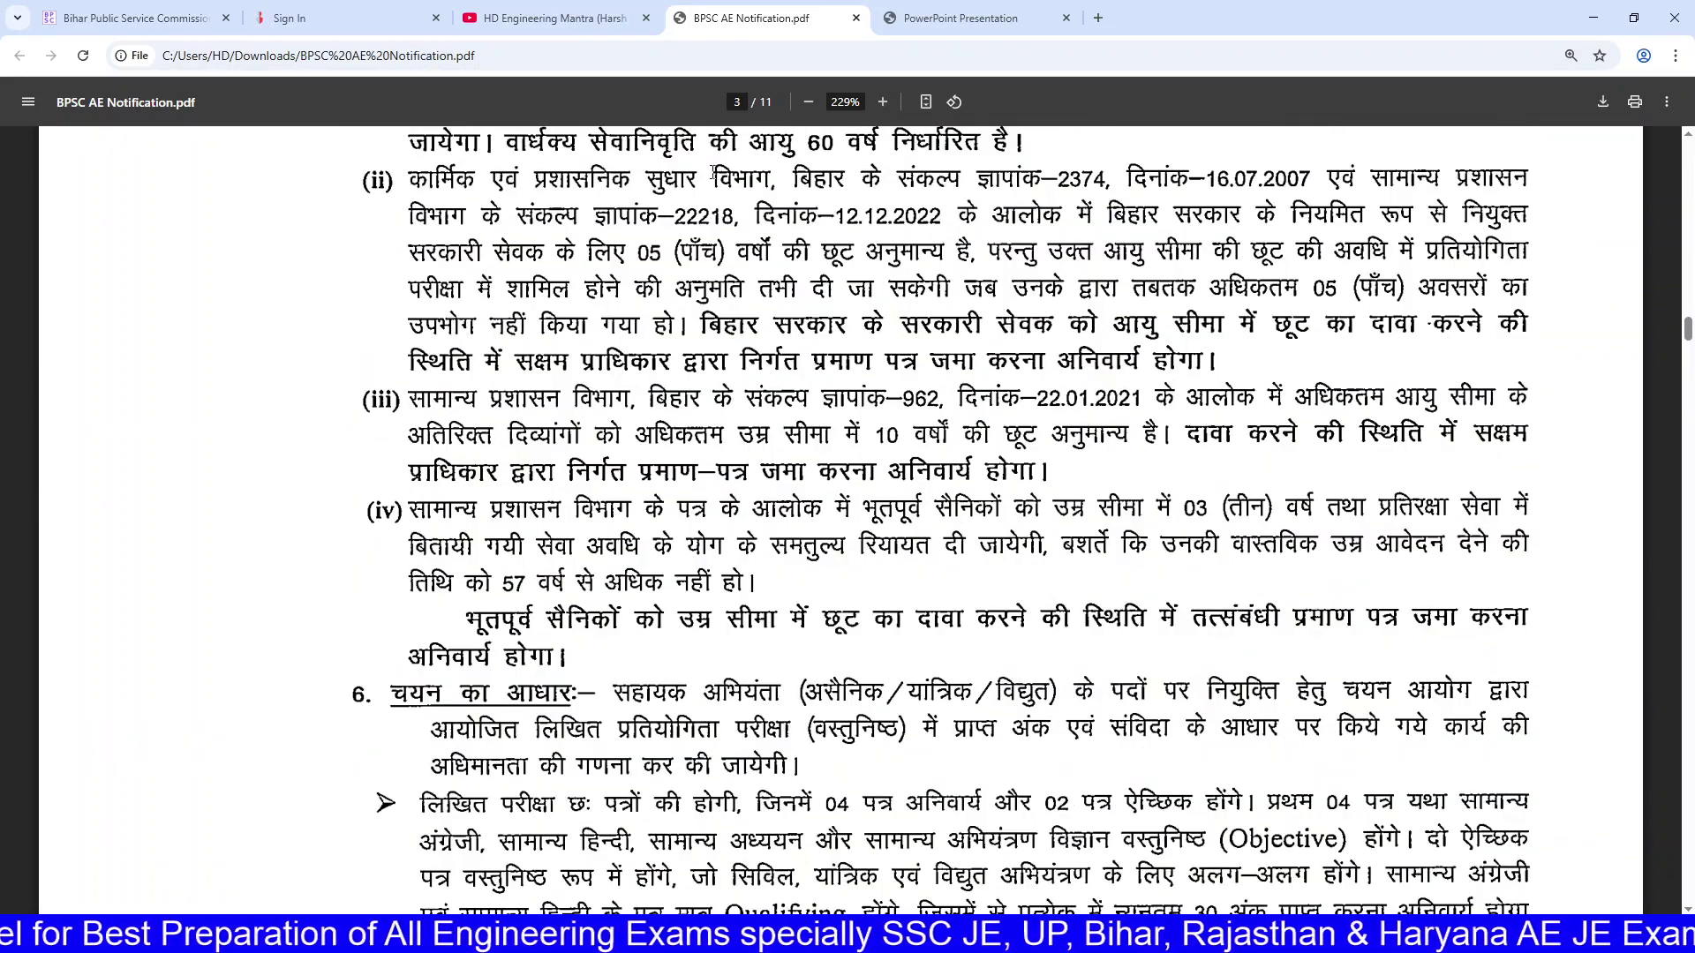
click(304, 17)
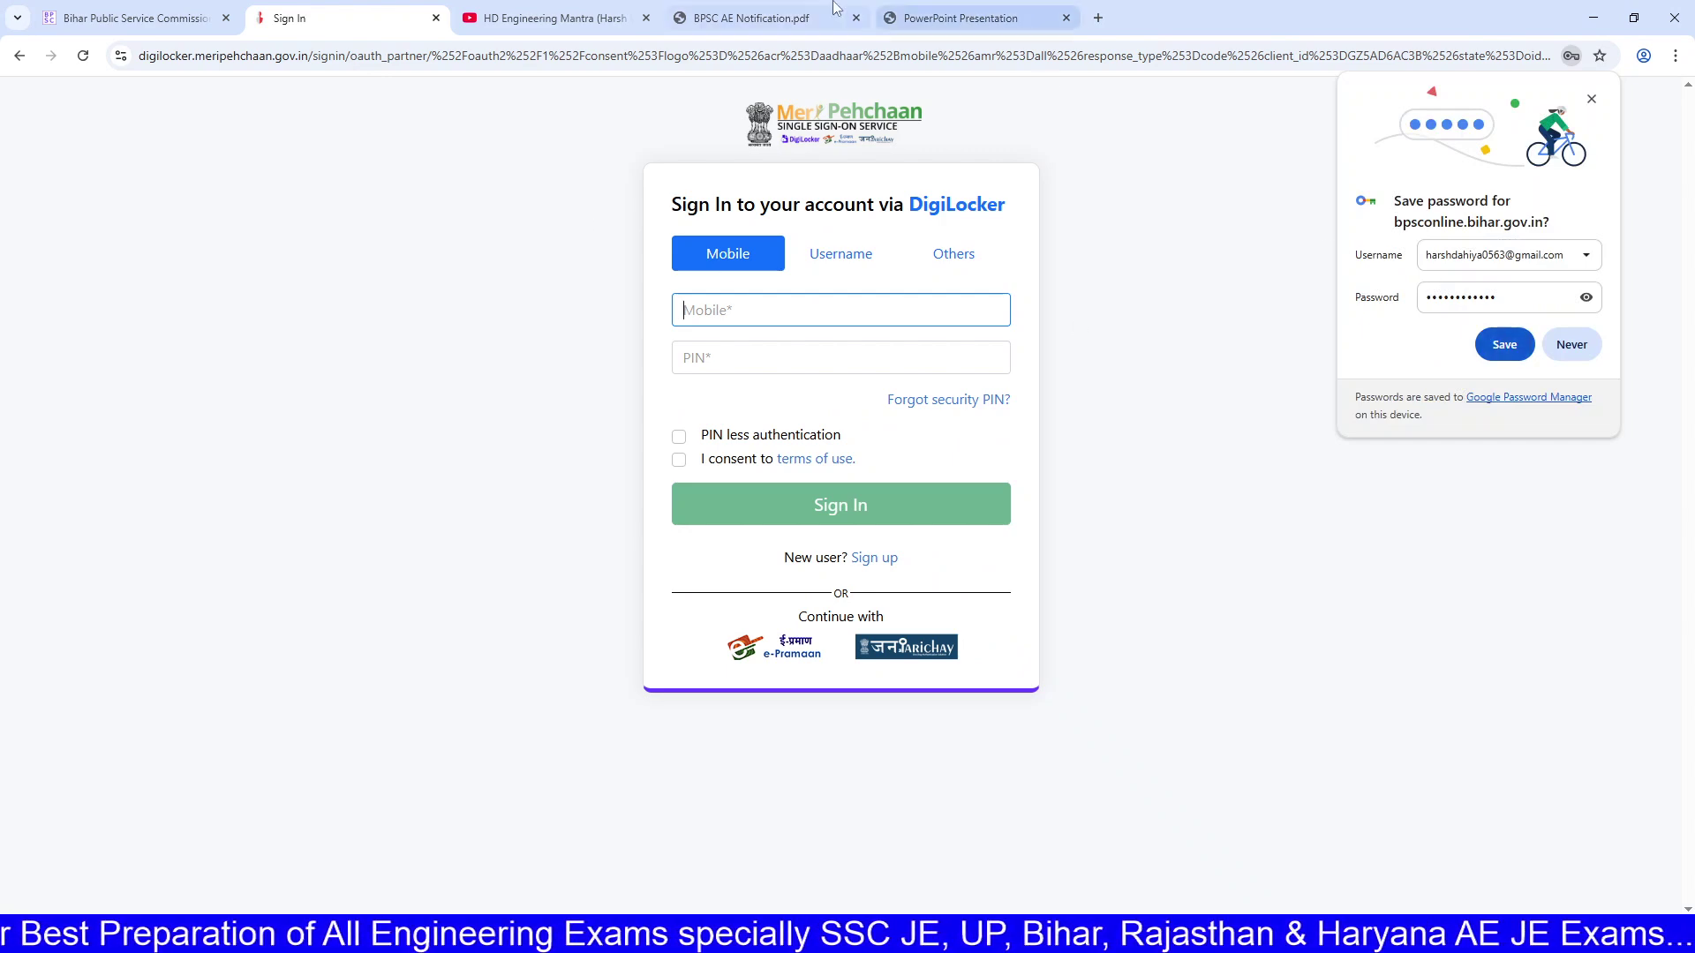
click(777, 18)
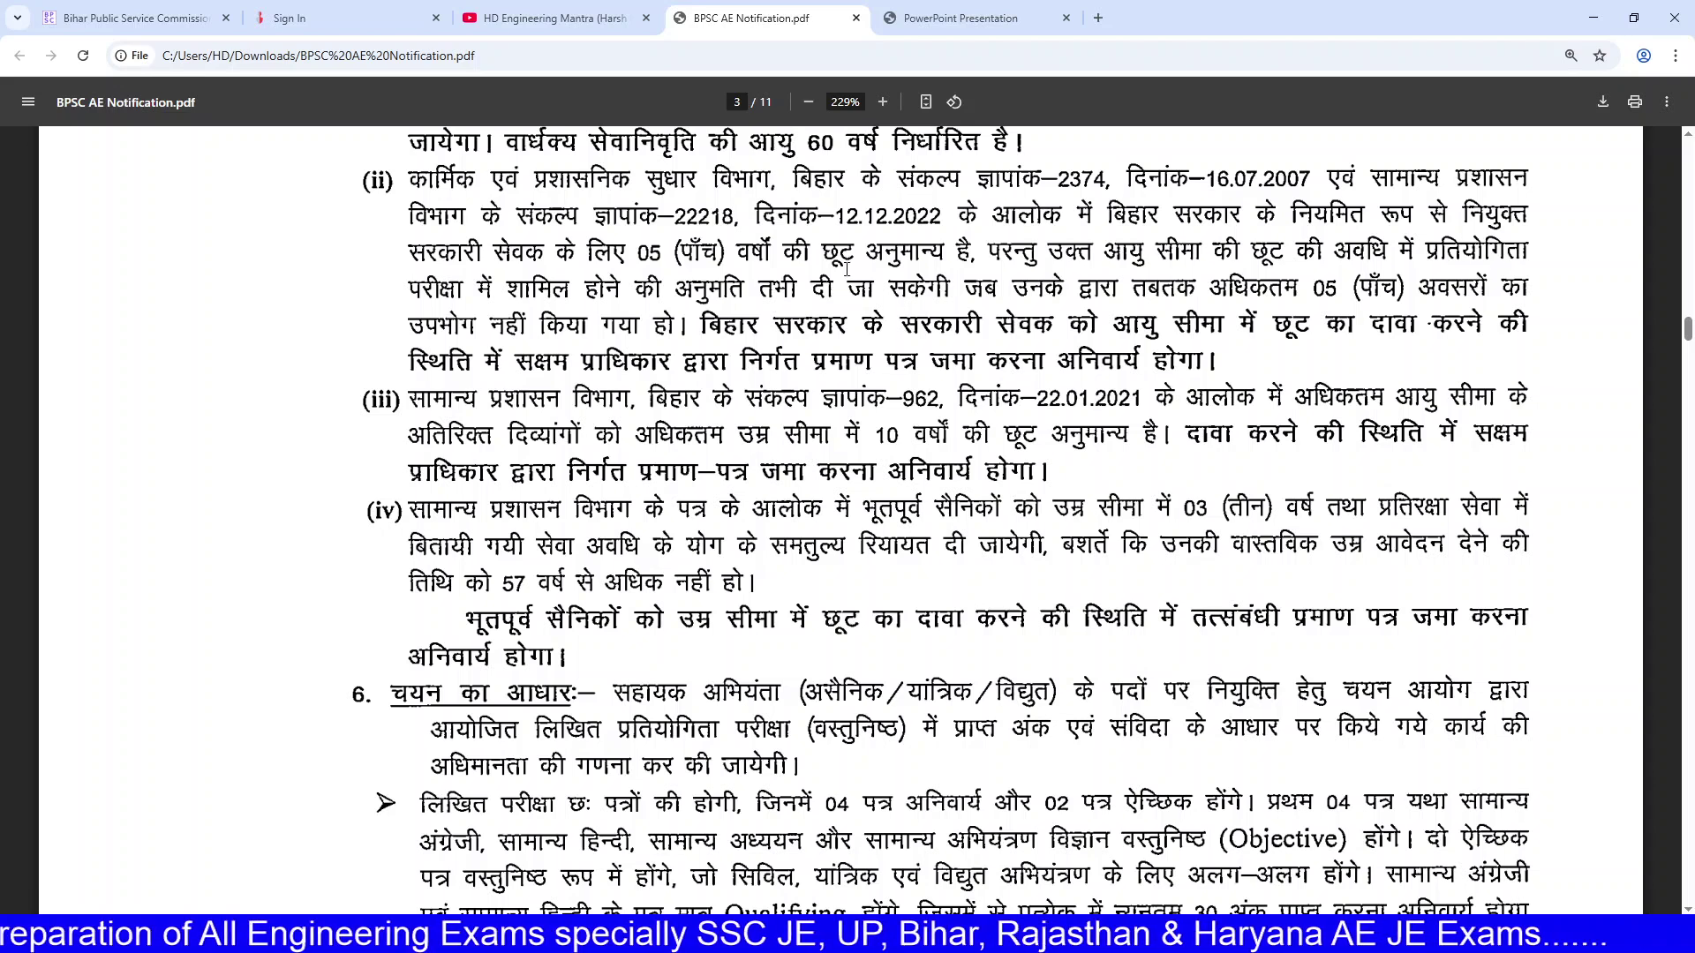
Step: Highlight age-relaxation items (ii)–(iv), the ex-servicemen note, and the written exam paper structure
drag(654, 256, 411, 179)
click(757, 582)
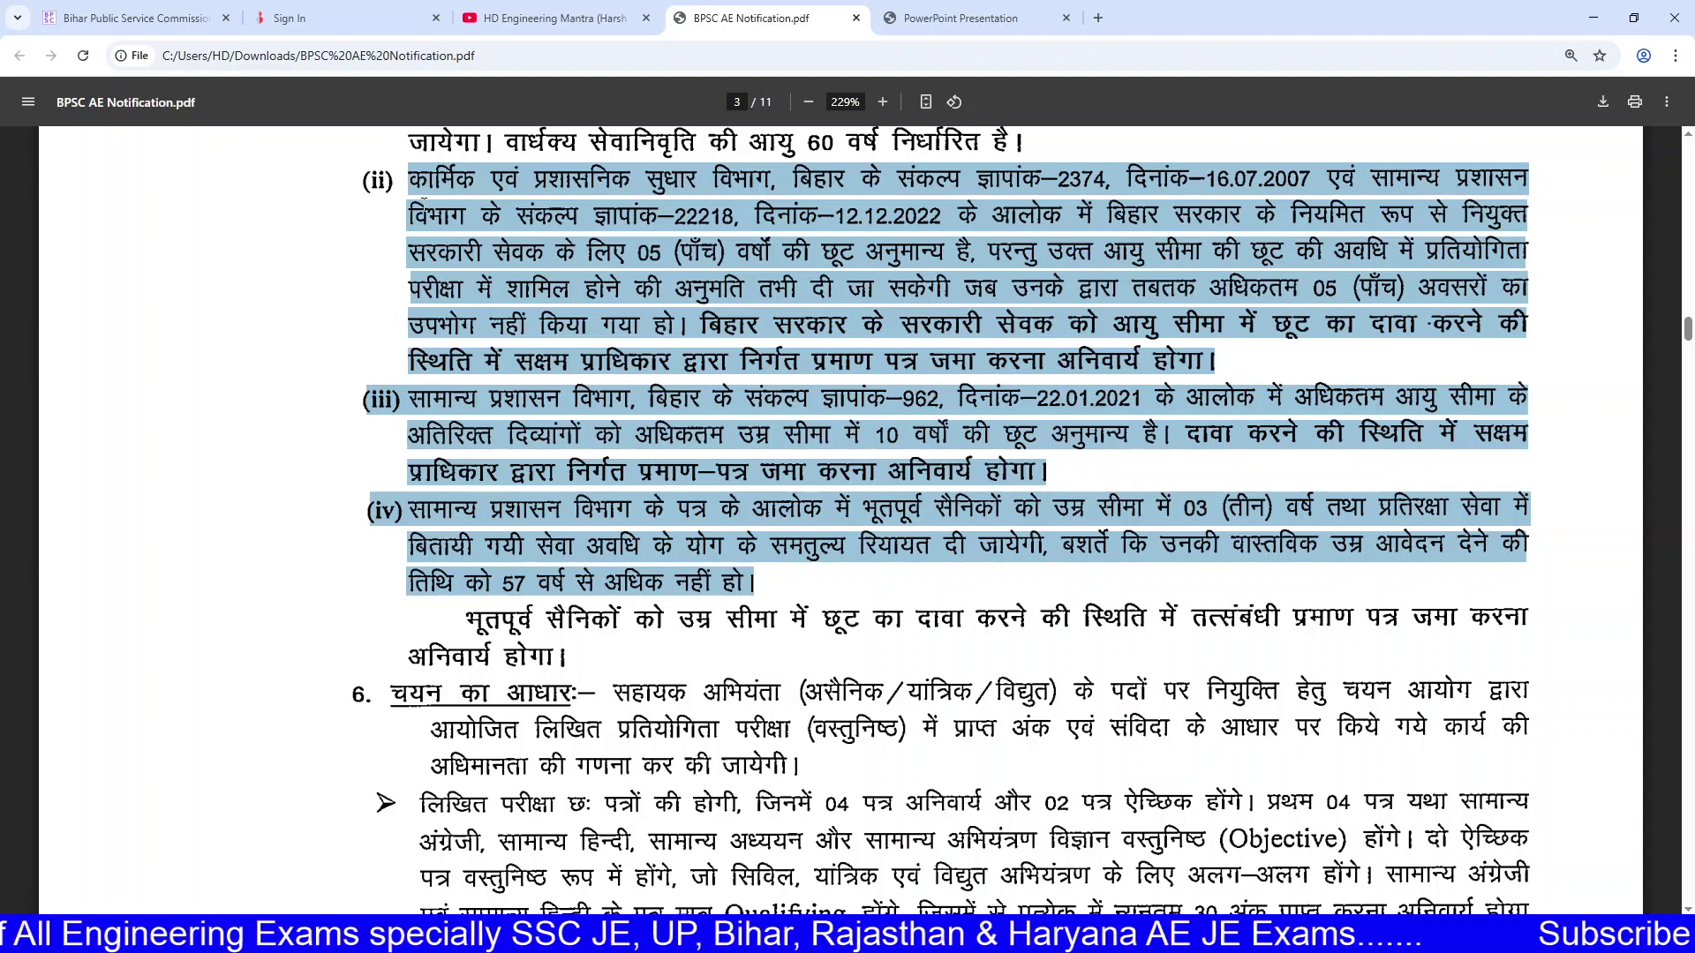
drag(370, 168, 766, 575)
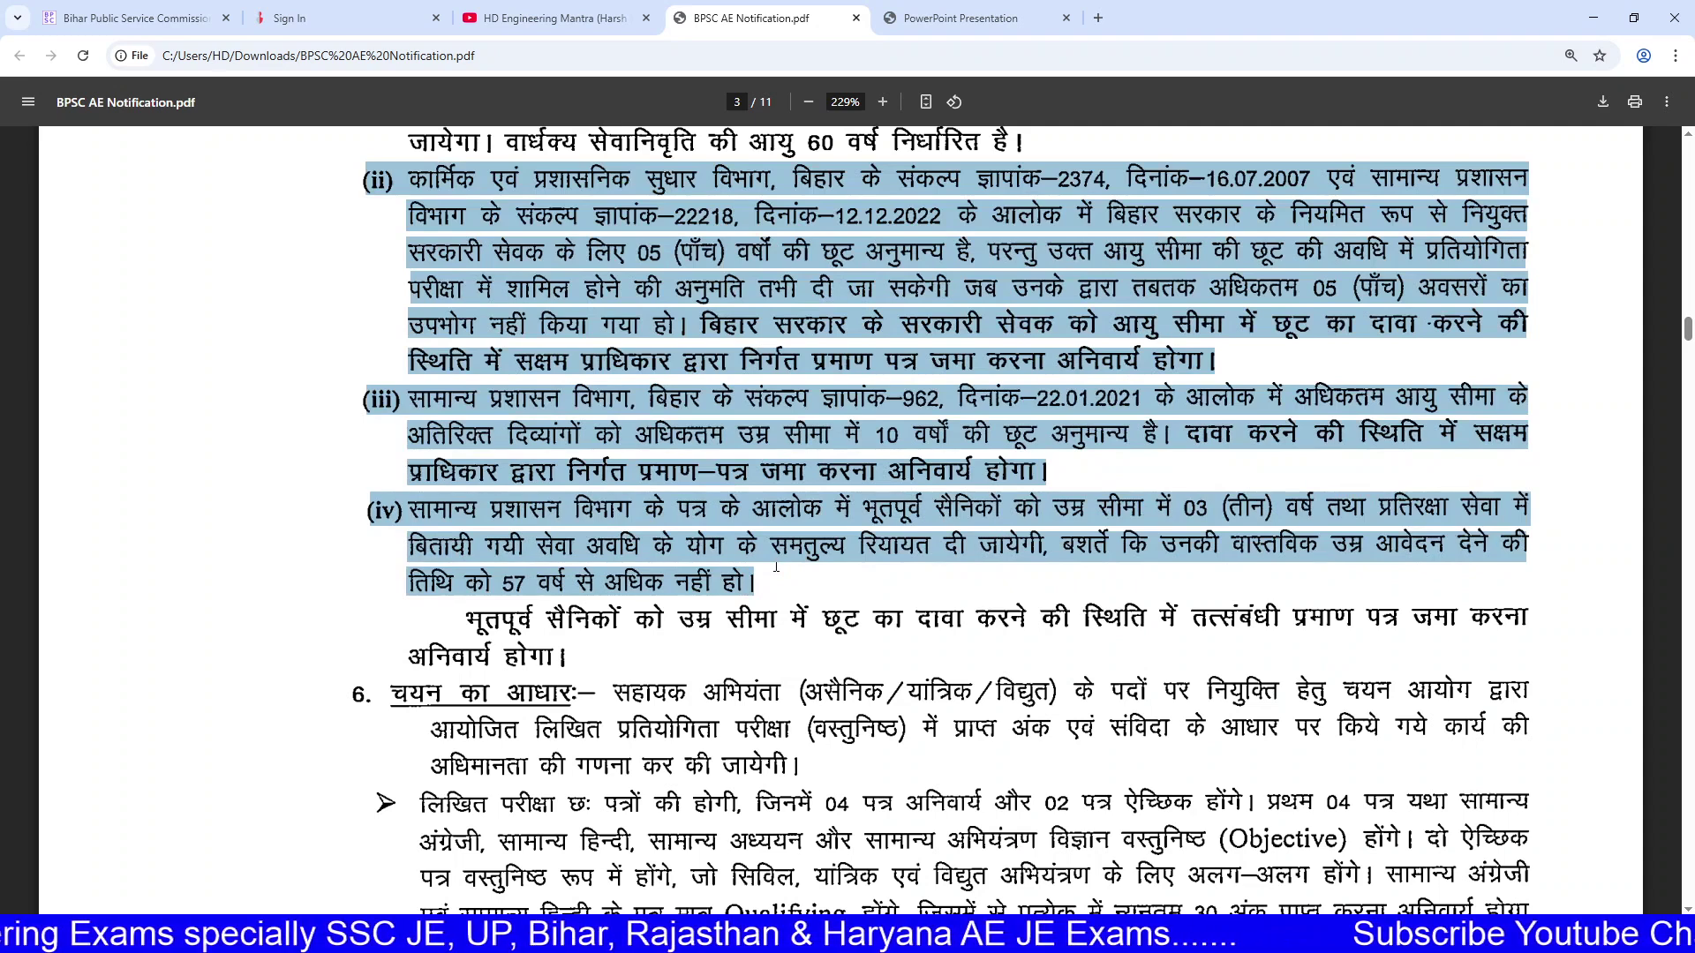
drag(774, 572, 722, 583)
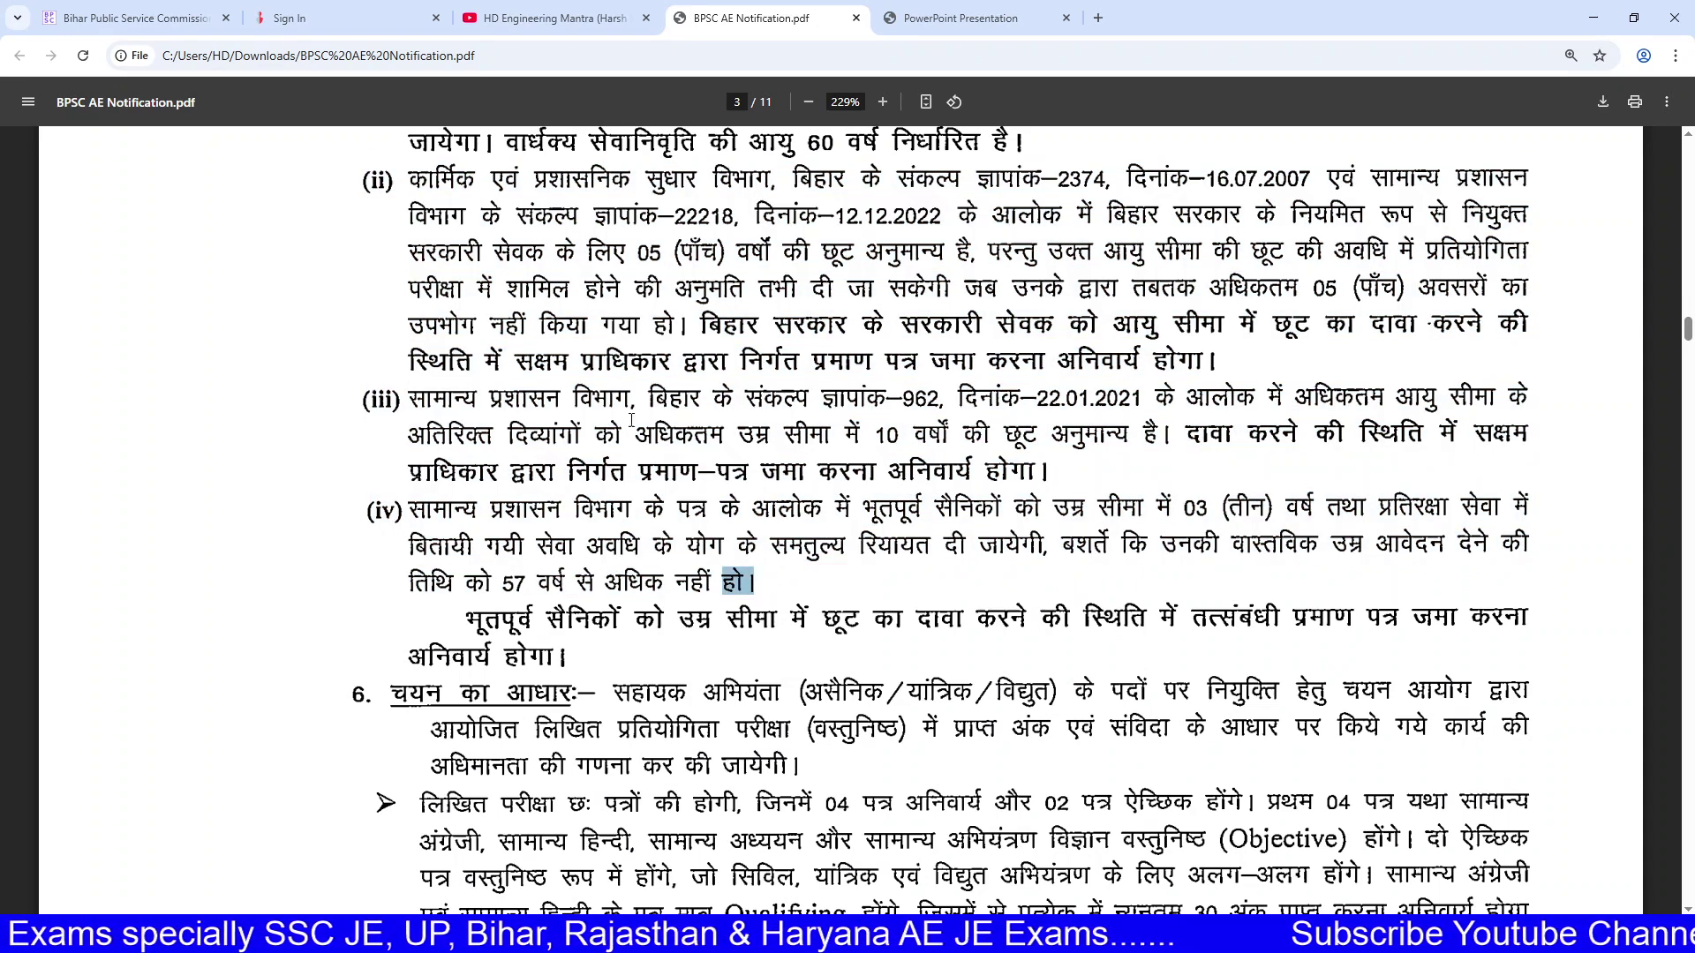
drag(365, 177, 811, 778)
scroll(811, 778, down, 5)
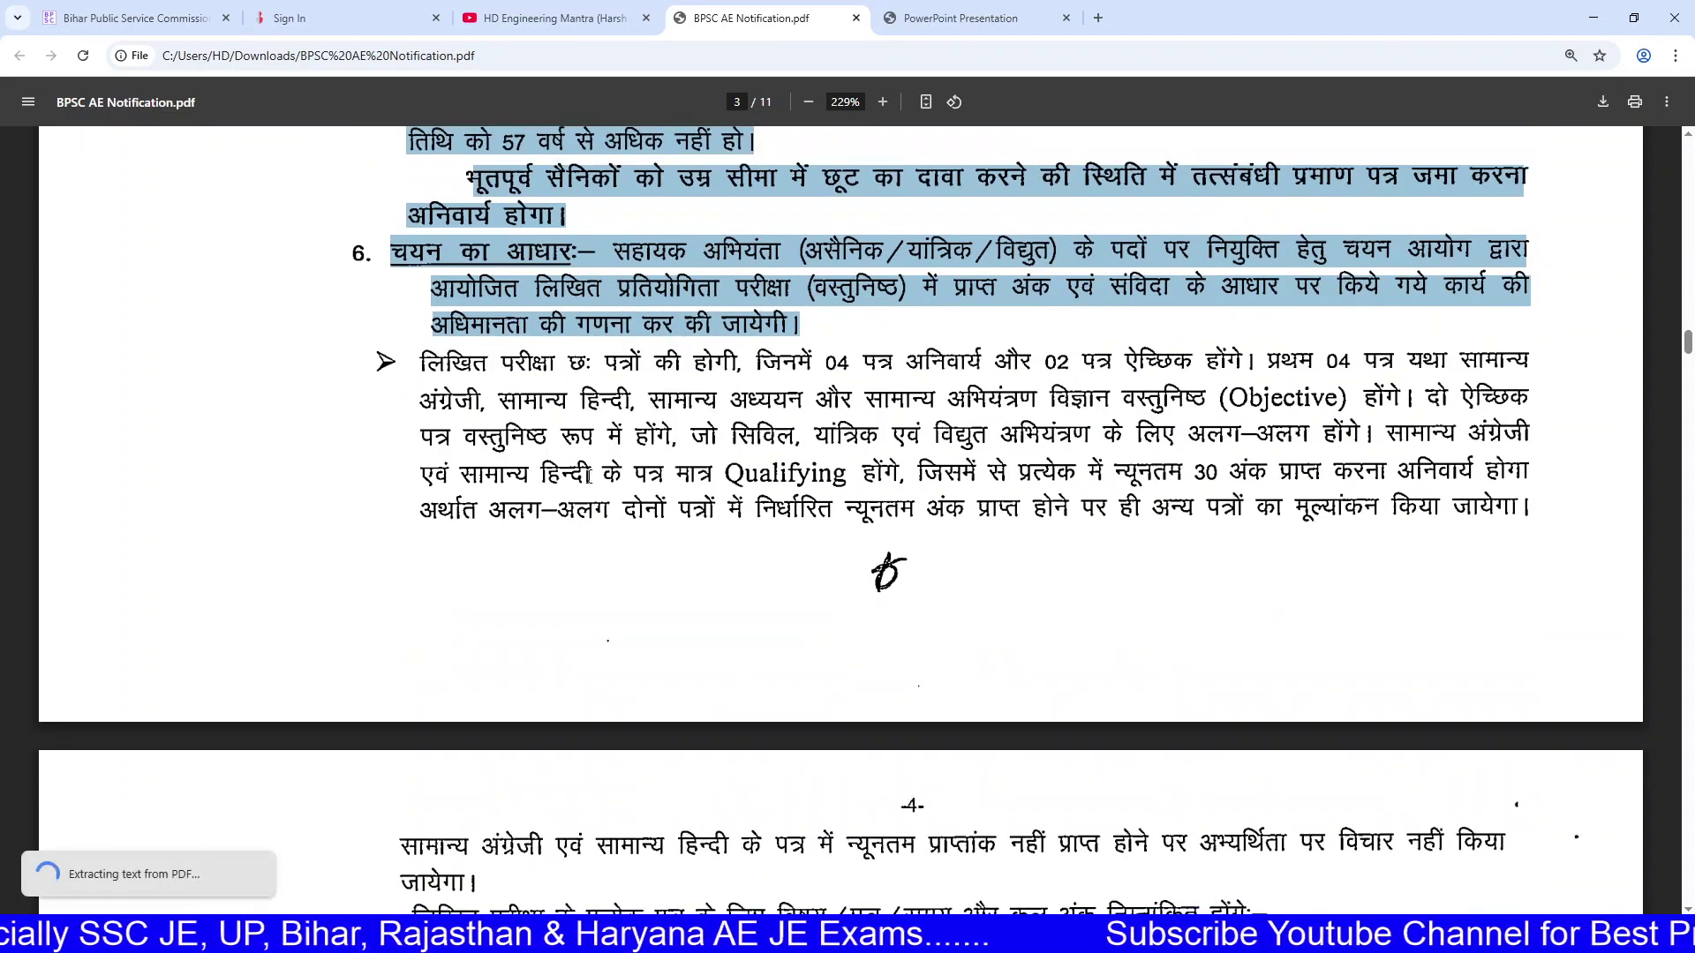
drag(421, 356, 1550, 533)
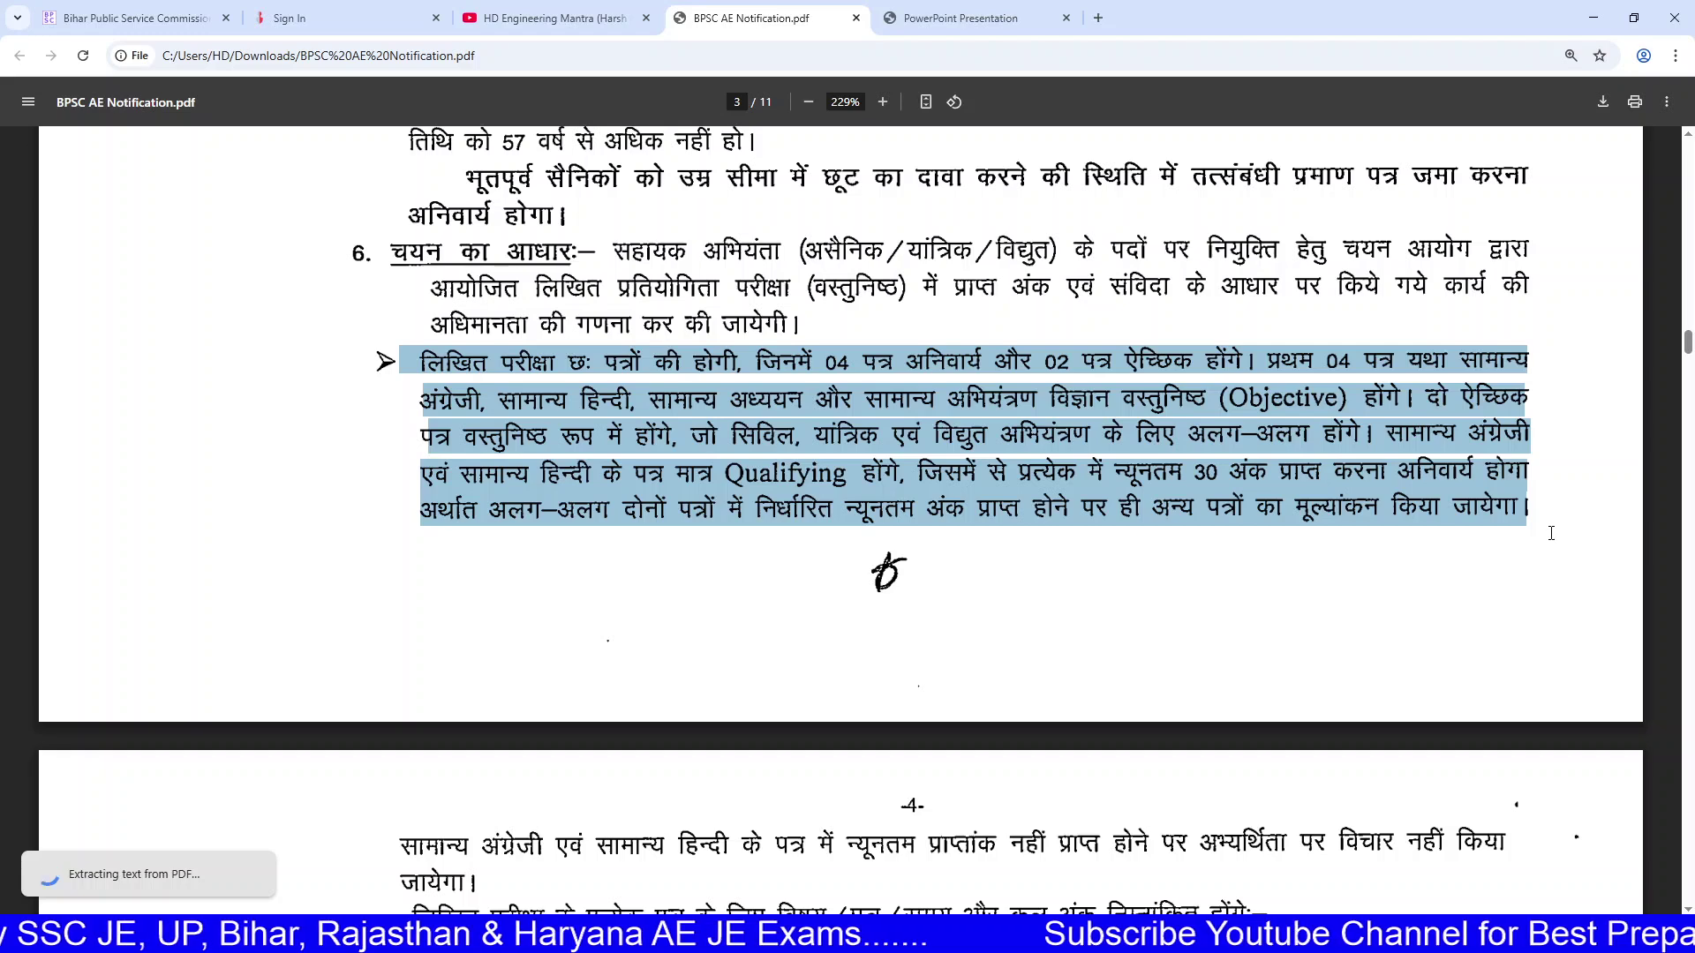
Step: Highlight the selection basis and the 984-post total, then bring up the HD Engineering Mantra channel
click(587, 18)
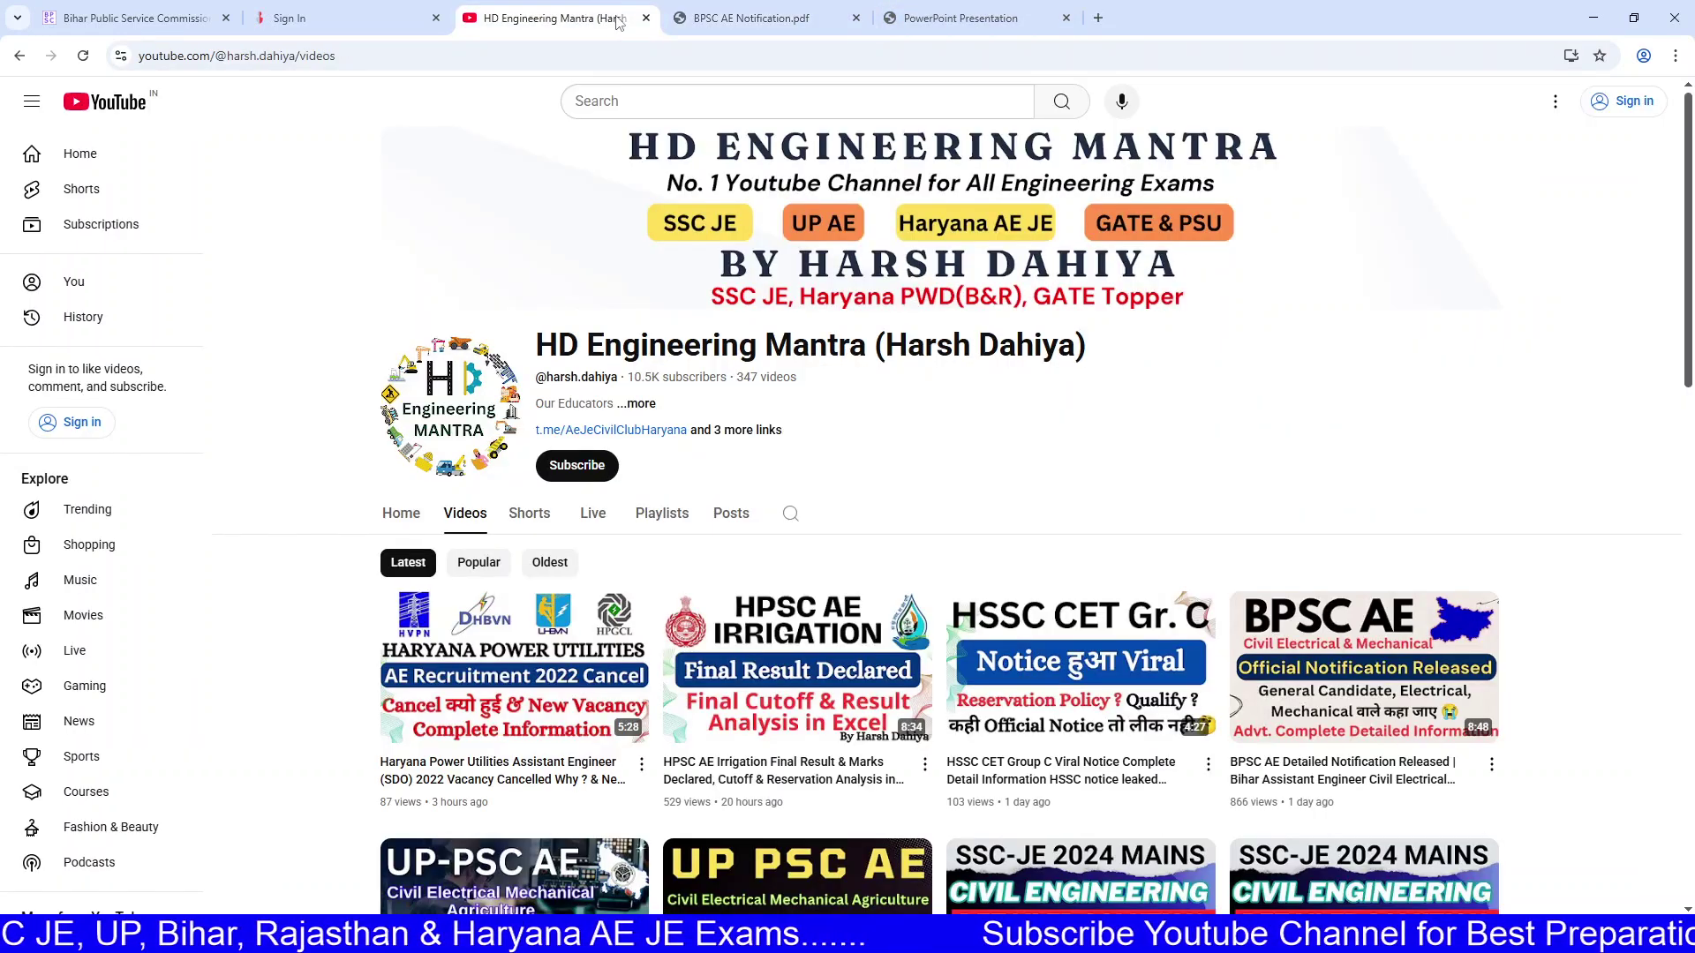
click(740, 9)
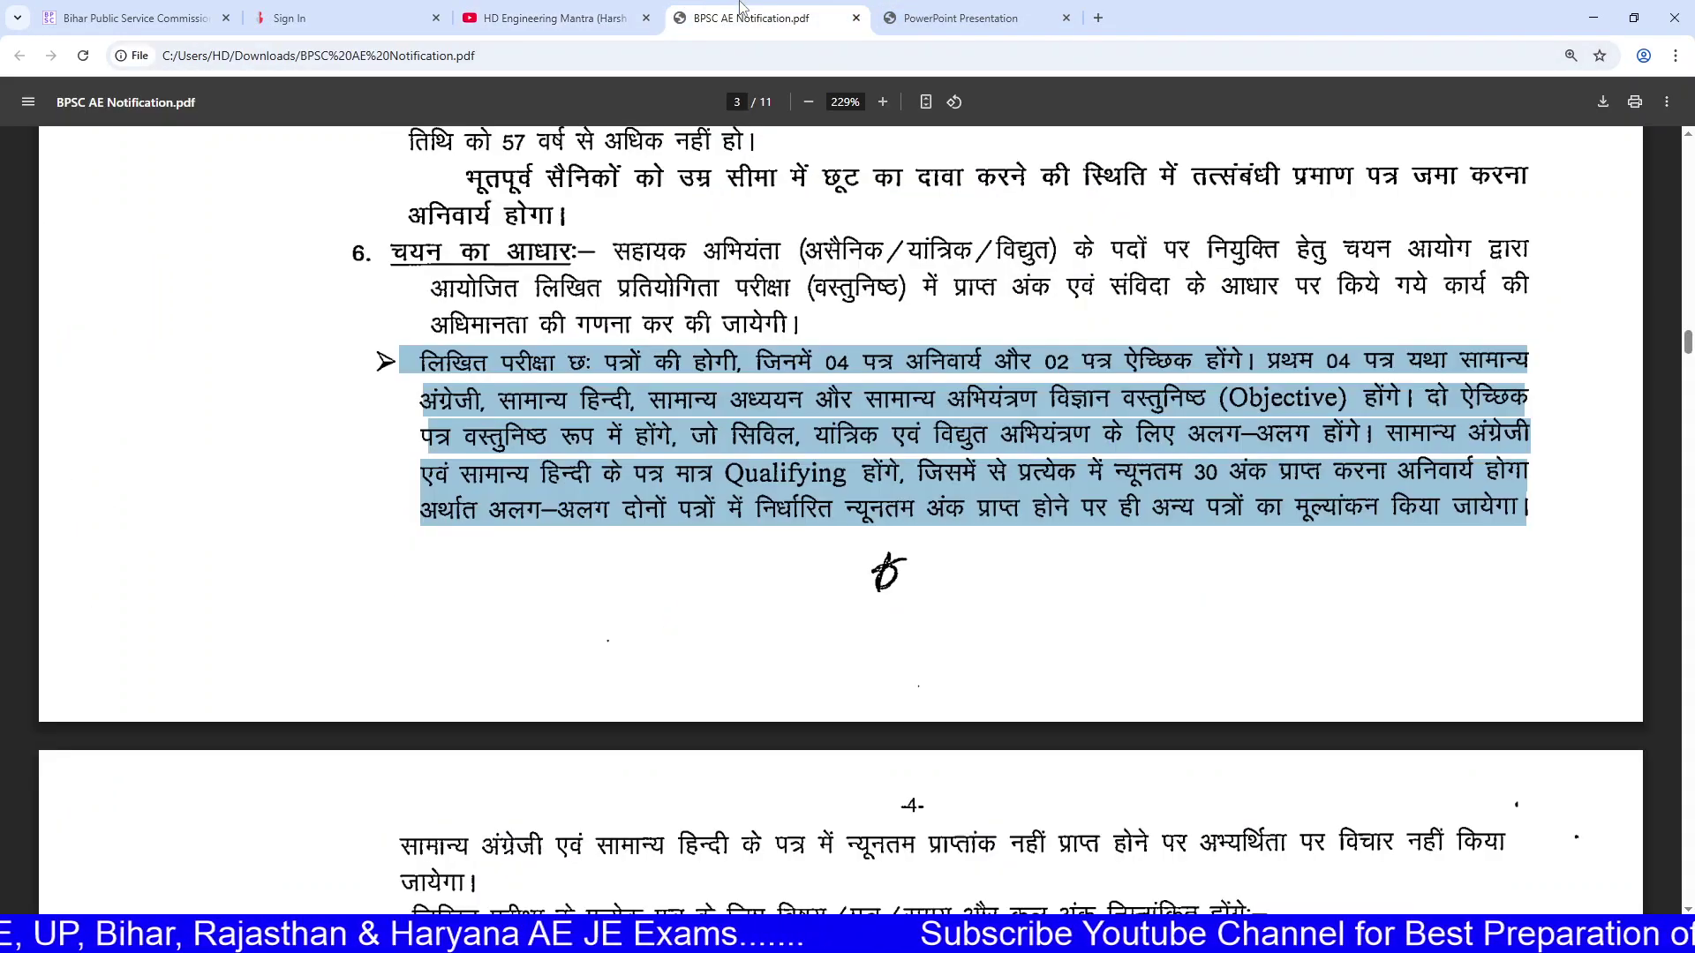
drag(642, 284, 713, 511)
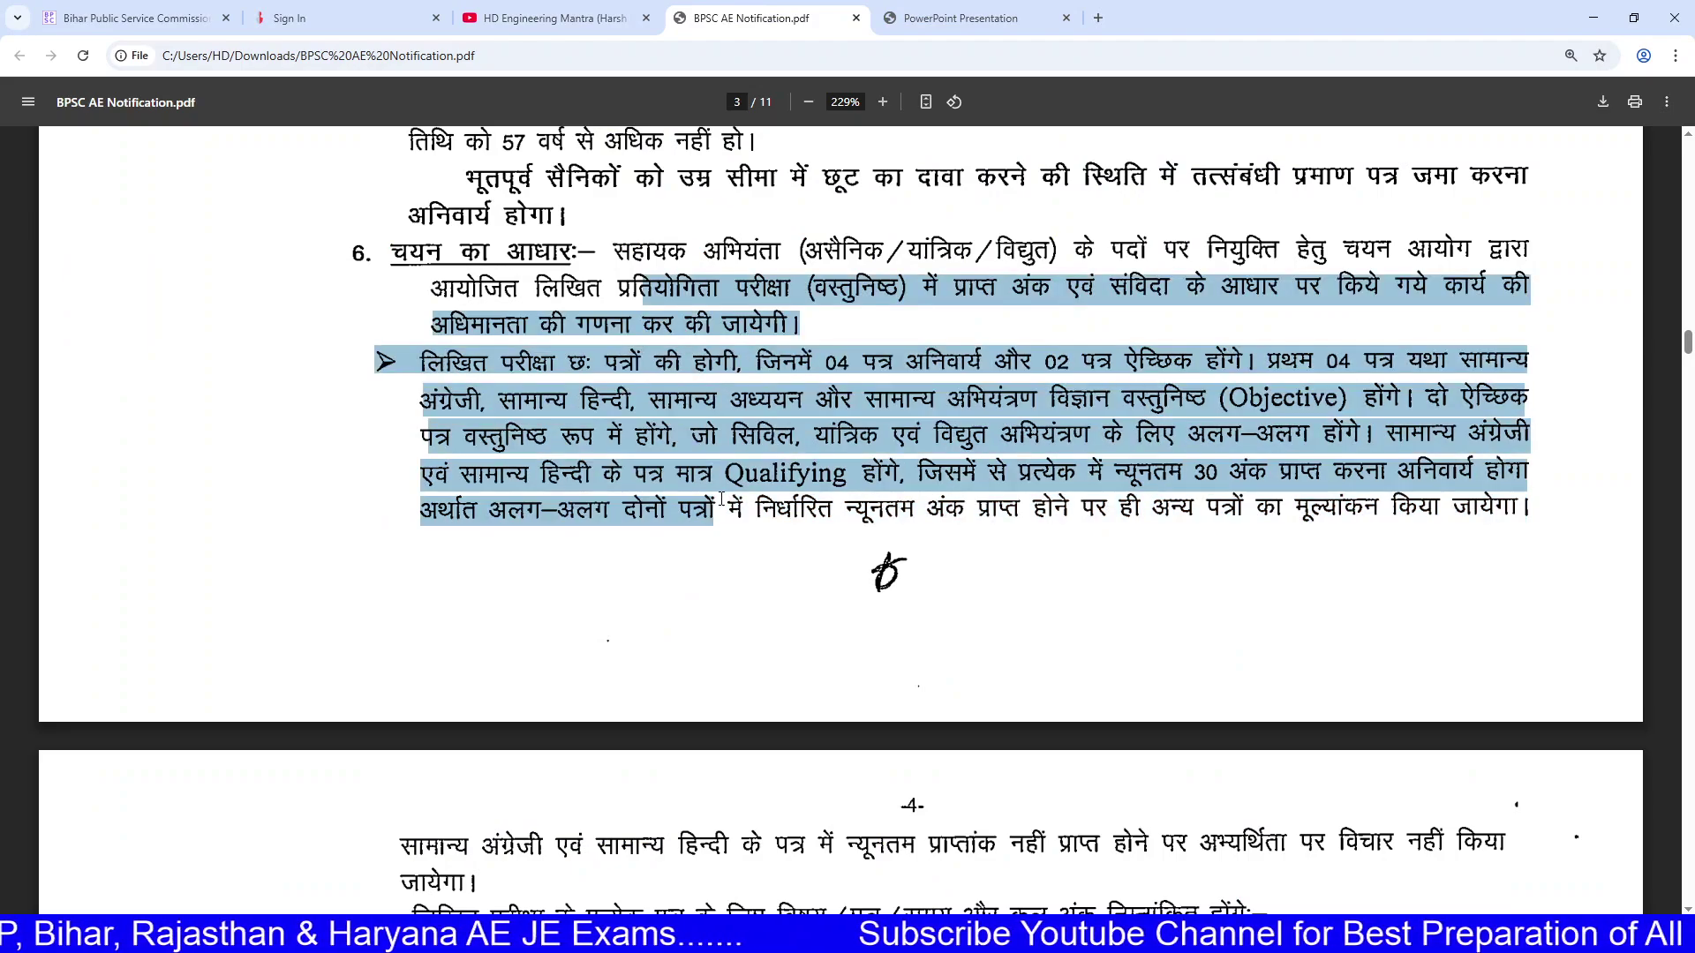
scroll(713, 511, up, 20)
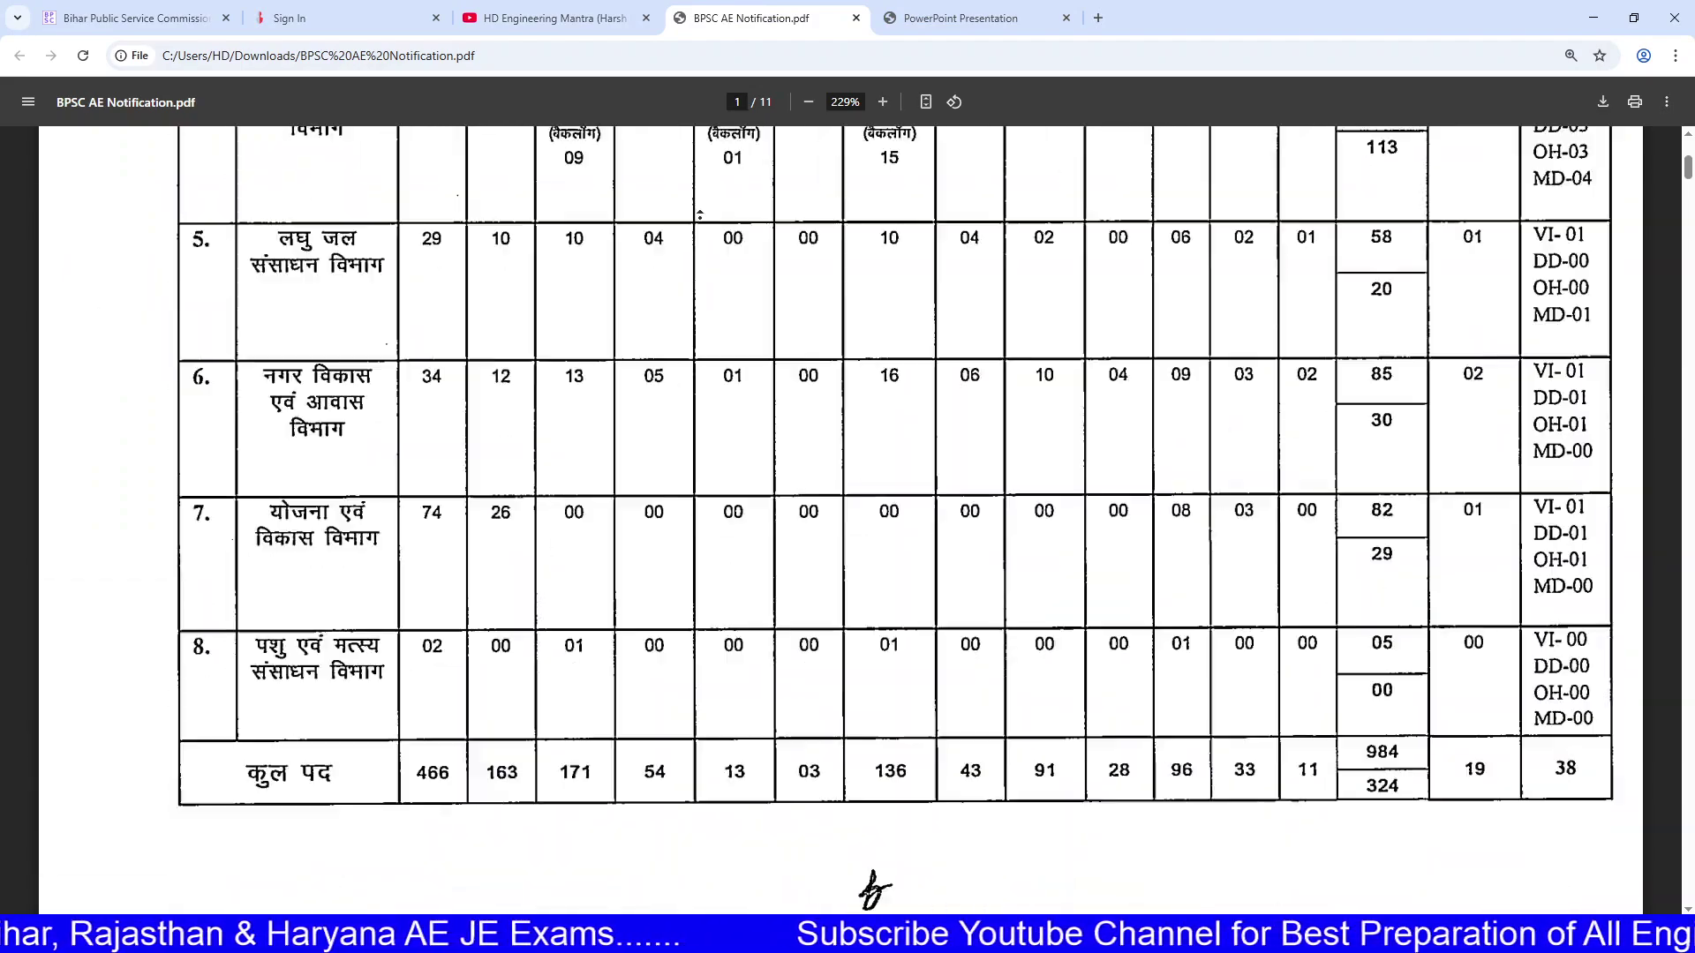
drag(947, 680, 1131, 680)
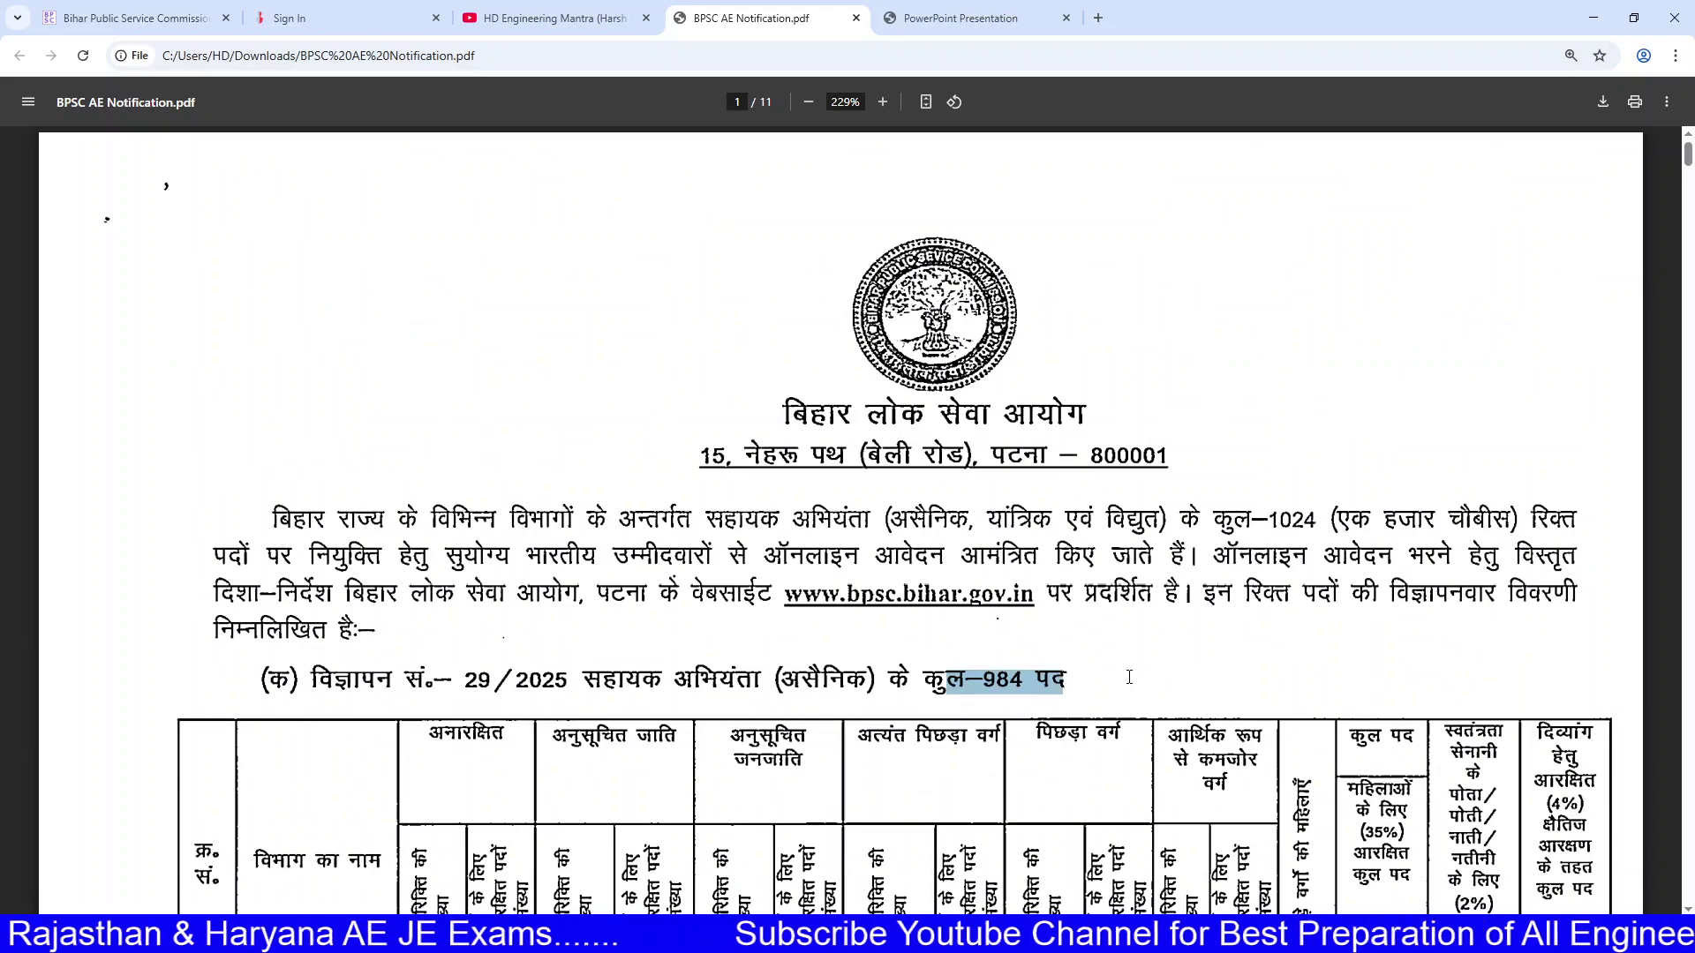
scroll(1053, 713, down, 20)
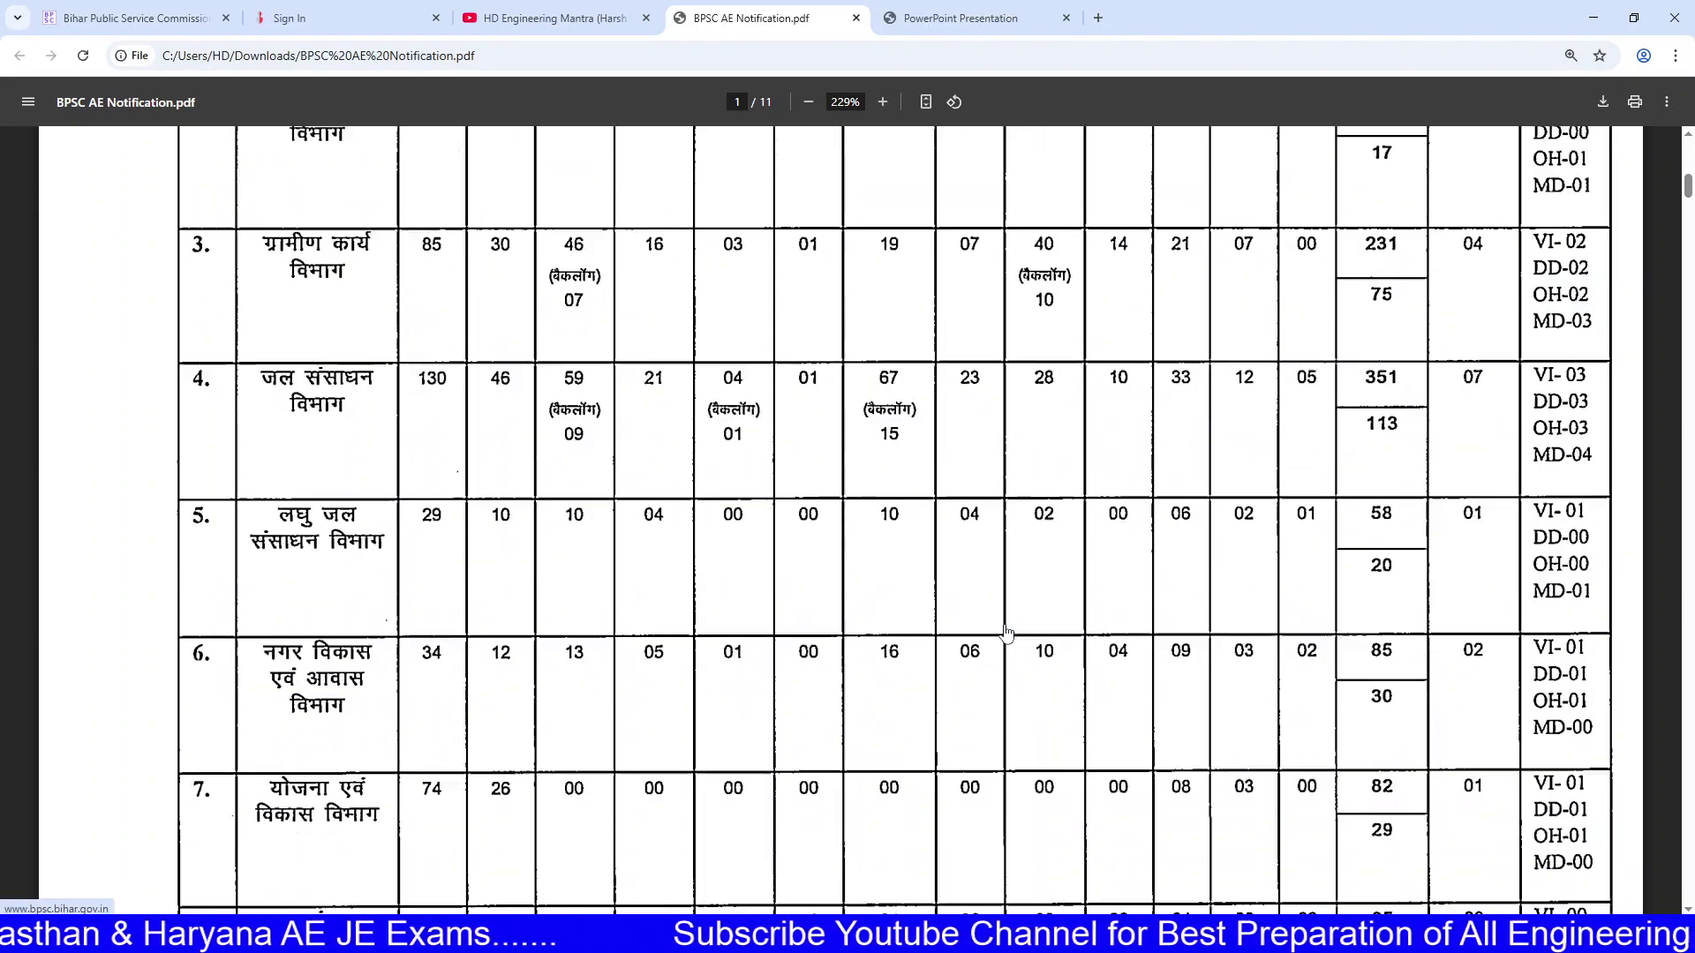
click(554, 18)
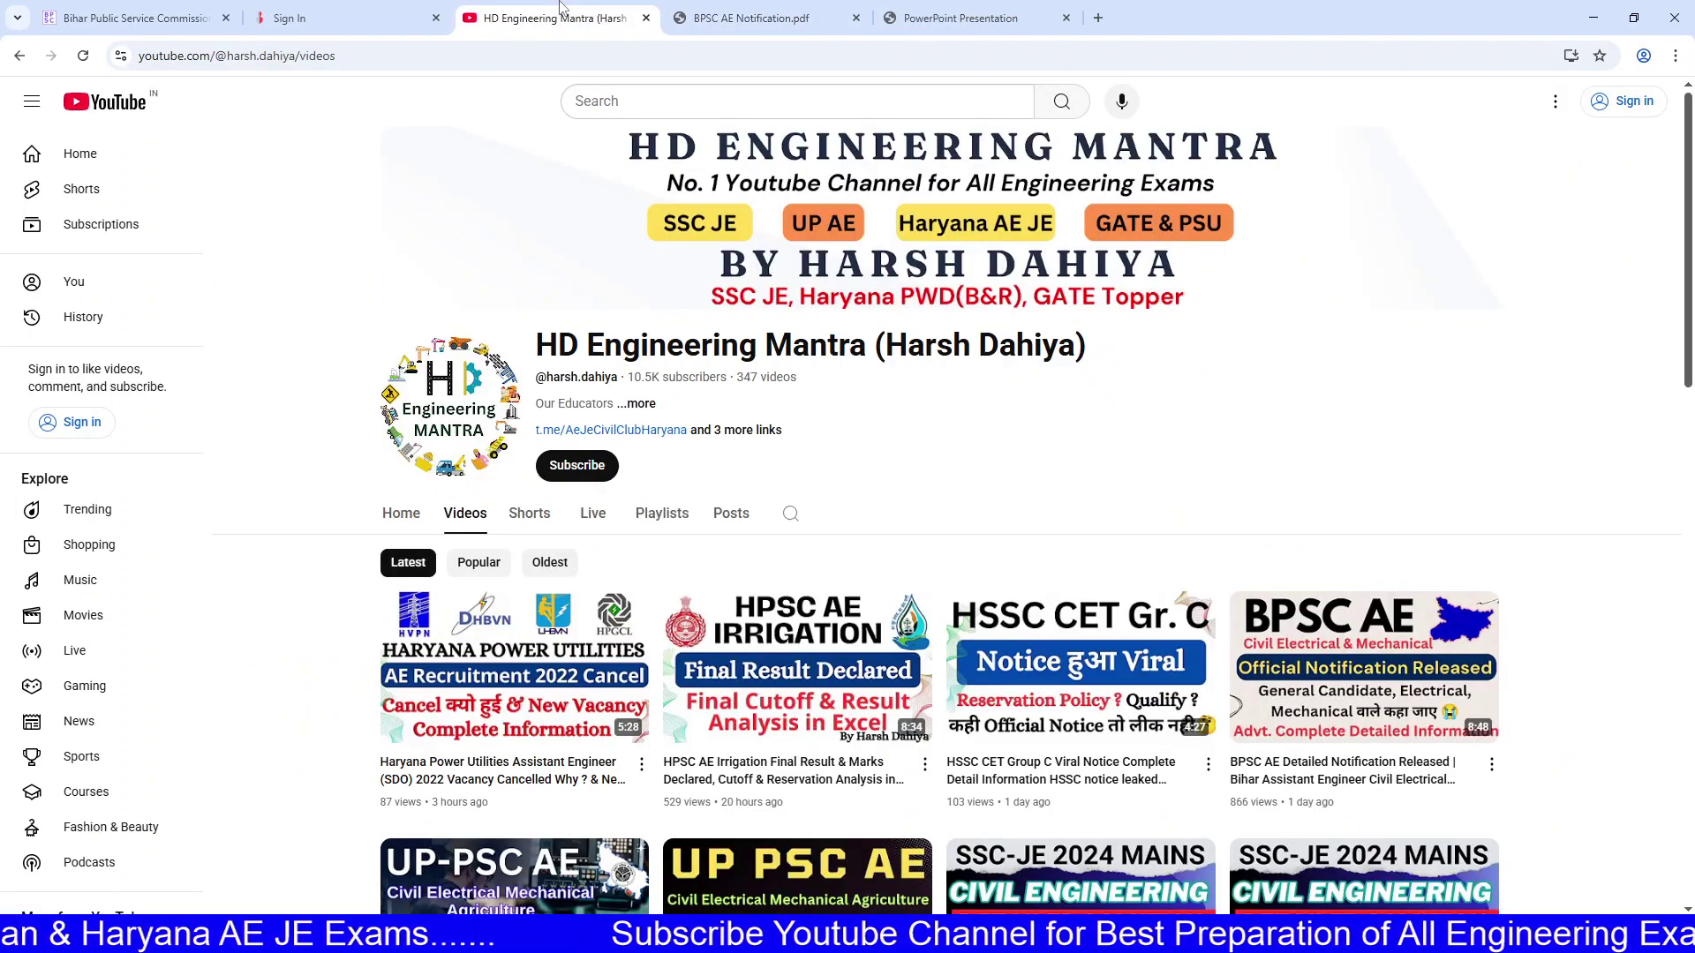
click(738, 9)
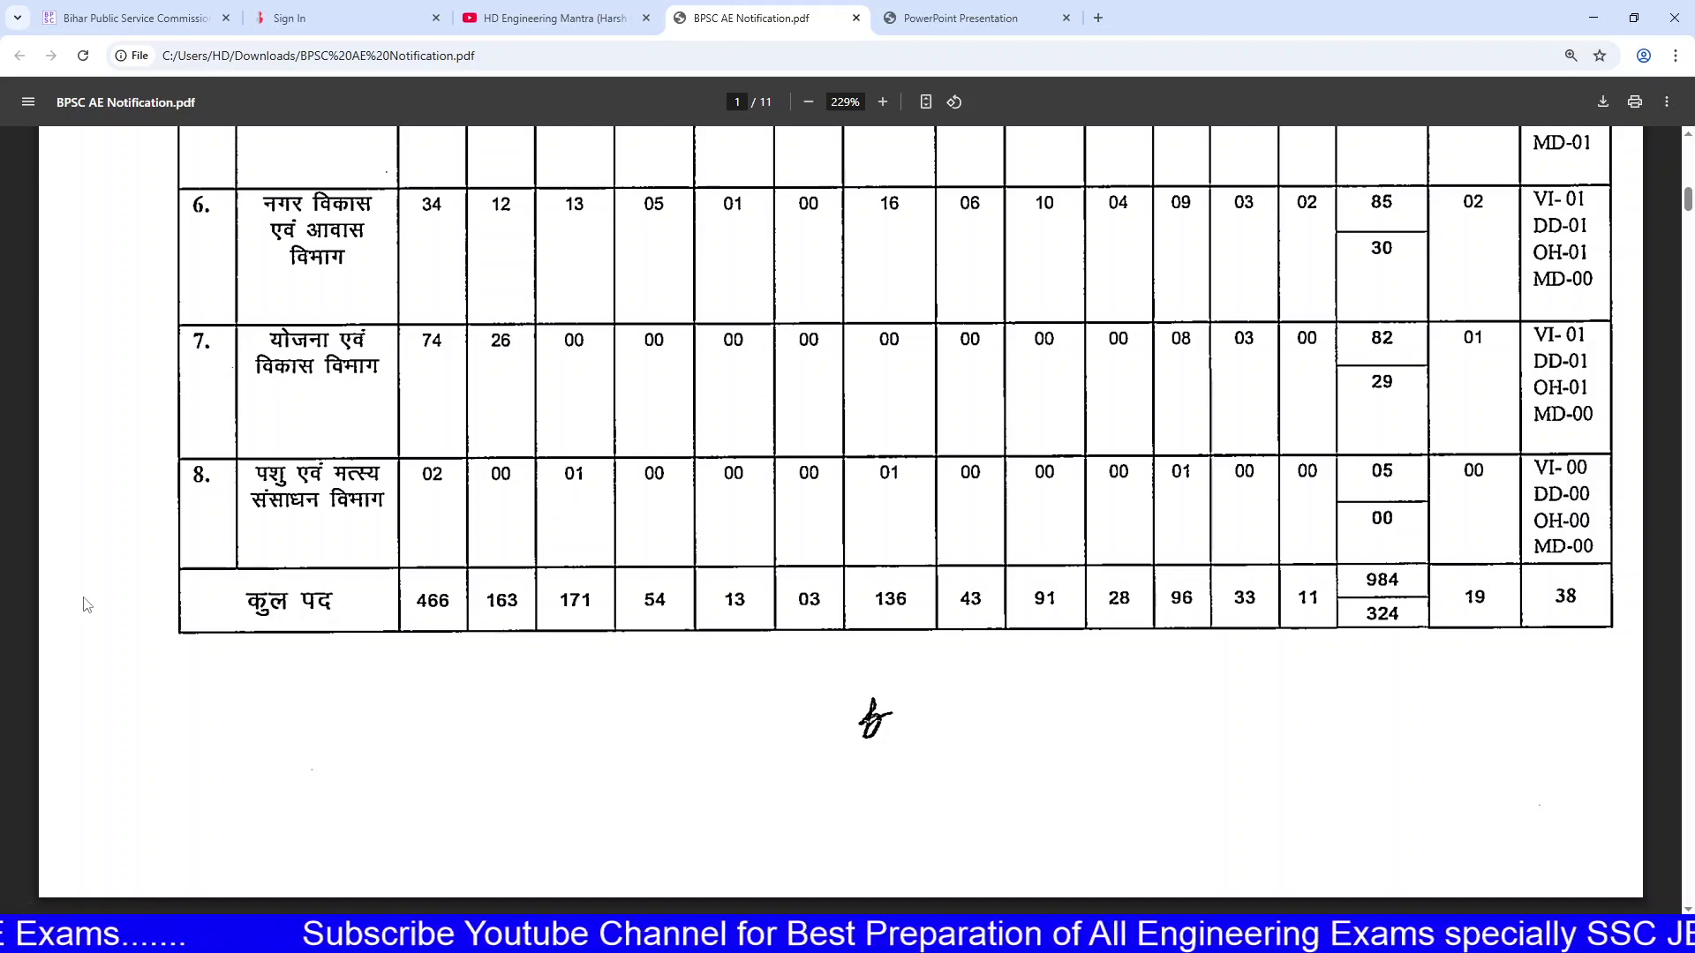
click(493, 9)
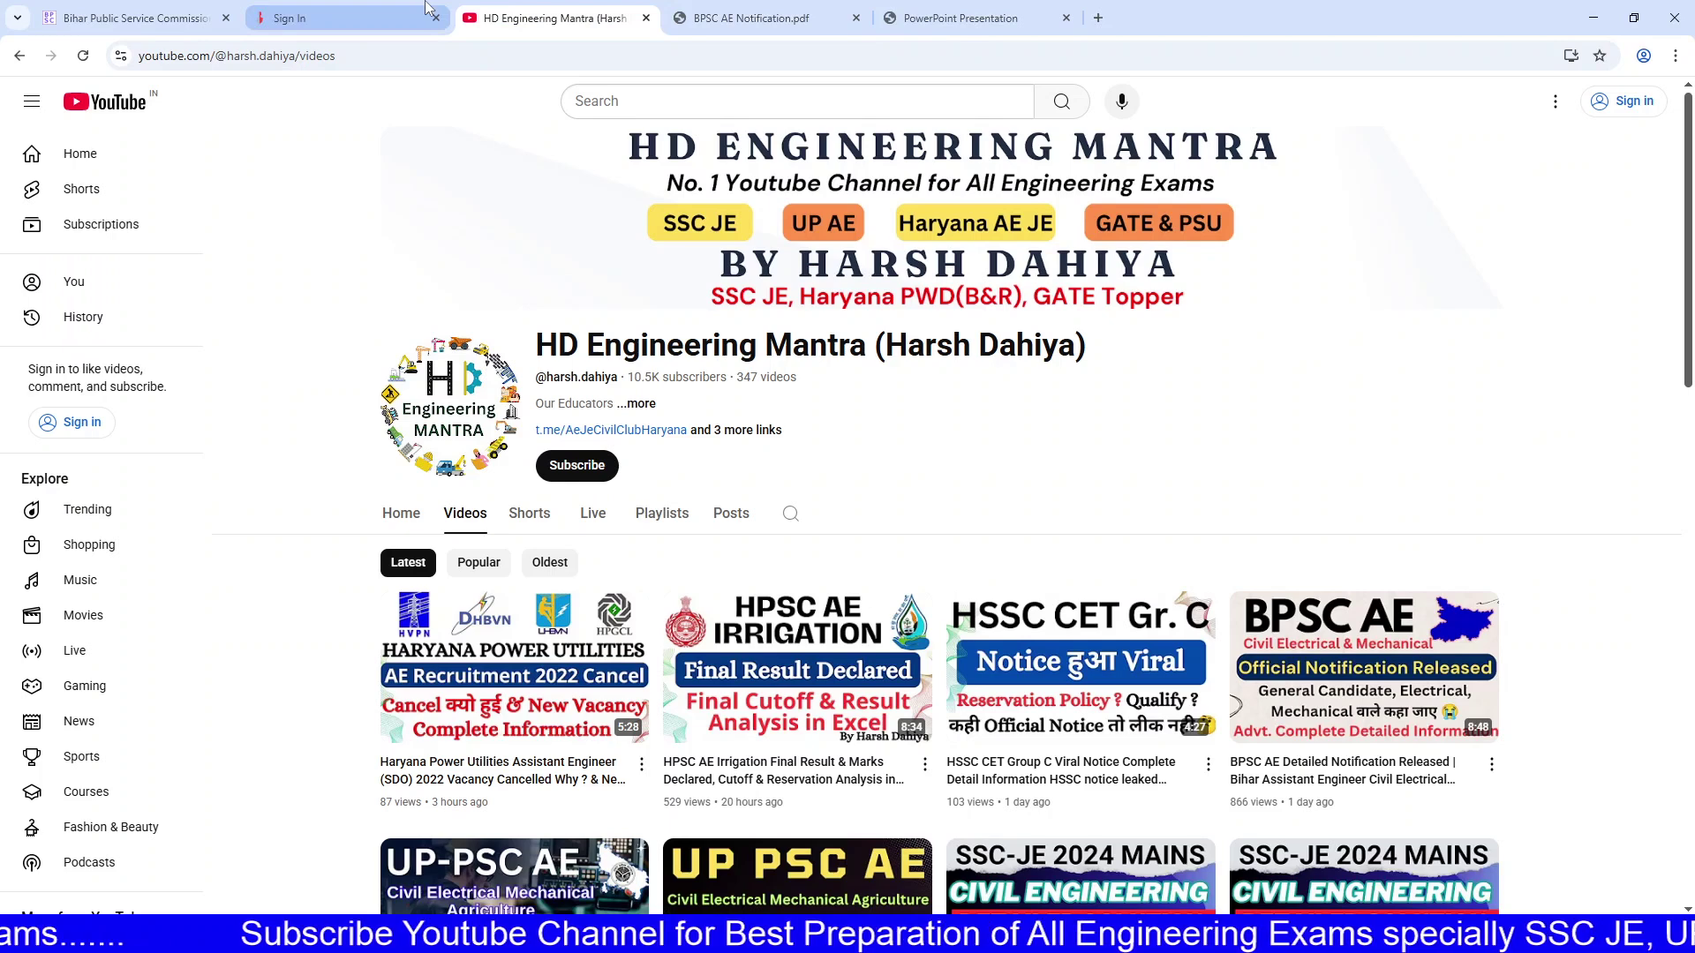
Step: Open DigiLocker's Sign In page and start filling the mobile number and PIN, leaving PIN-less authentication off
click(425, 10)
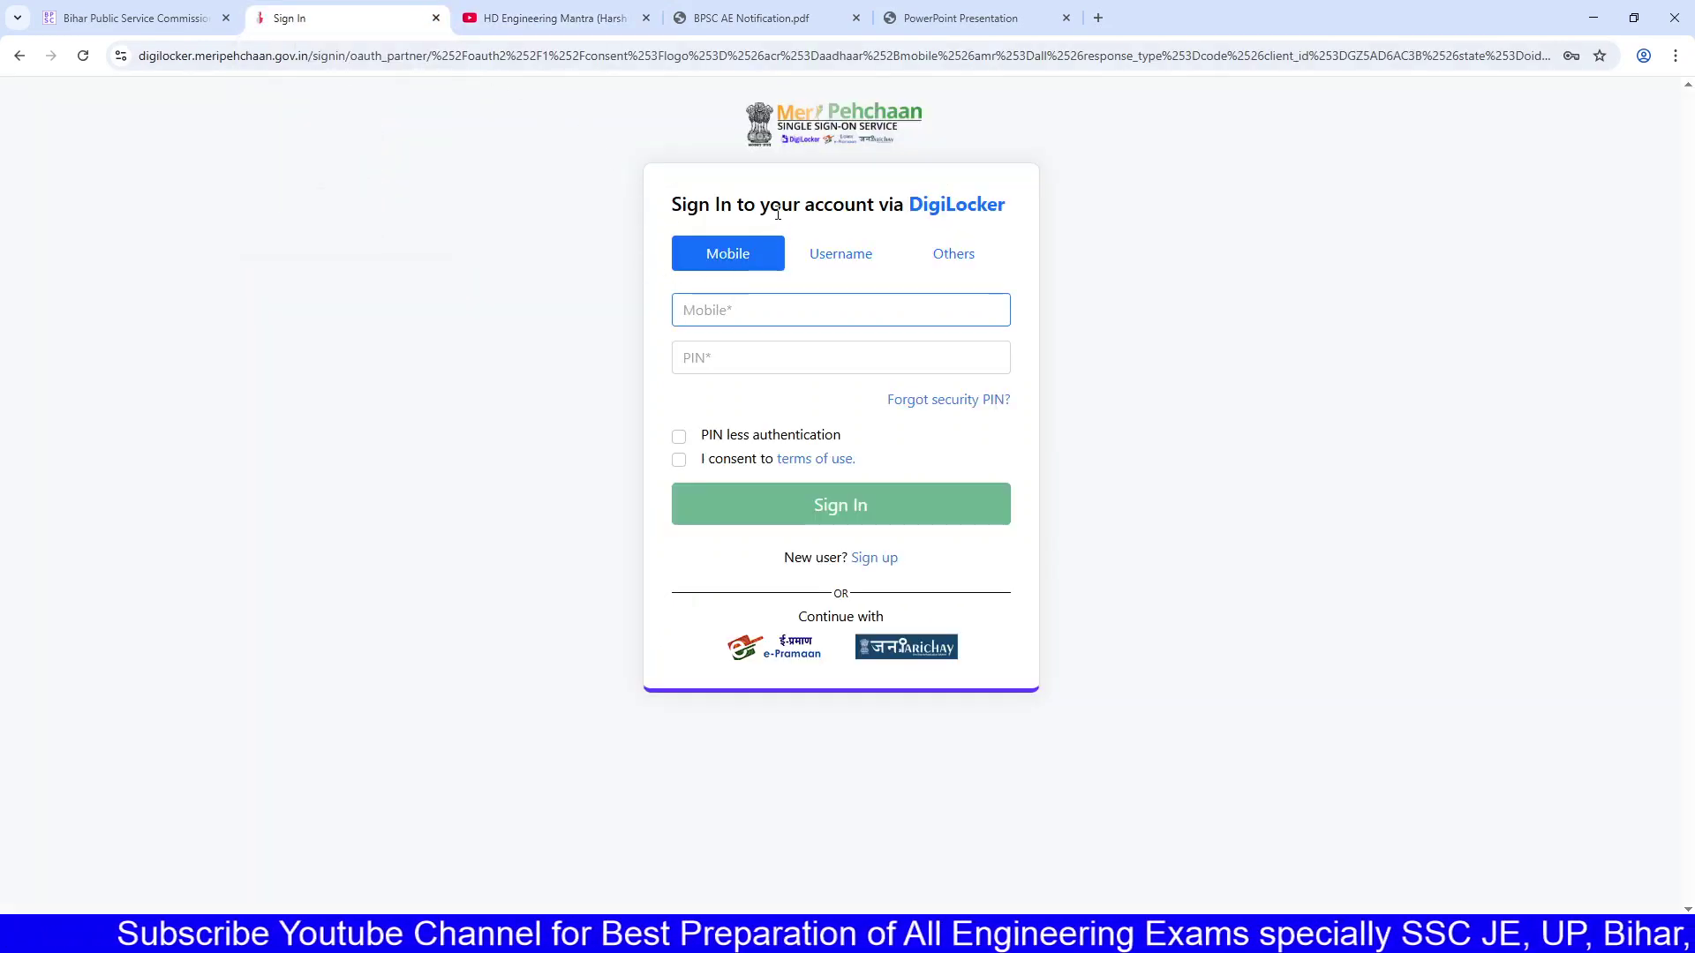
drag(721, 204, 831, 194)
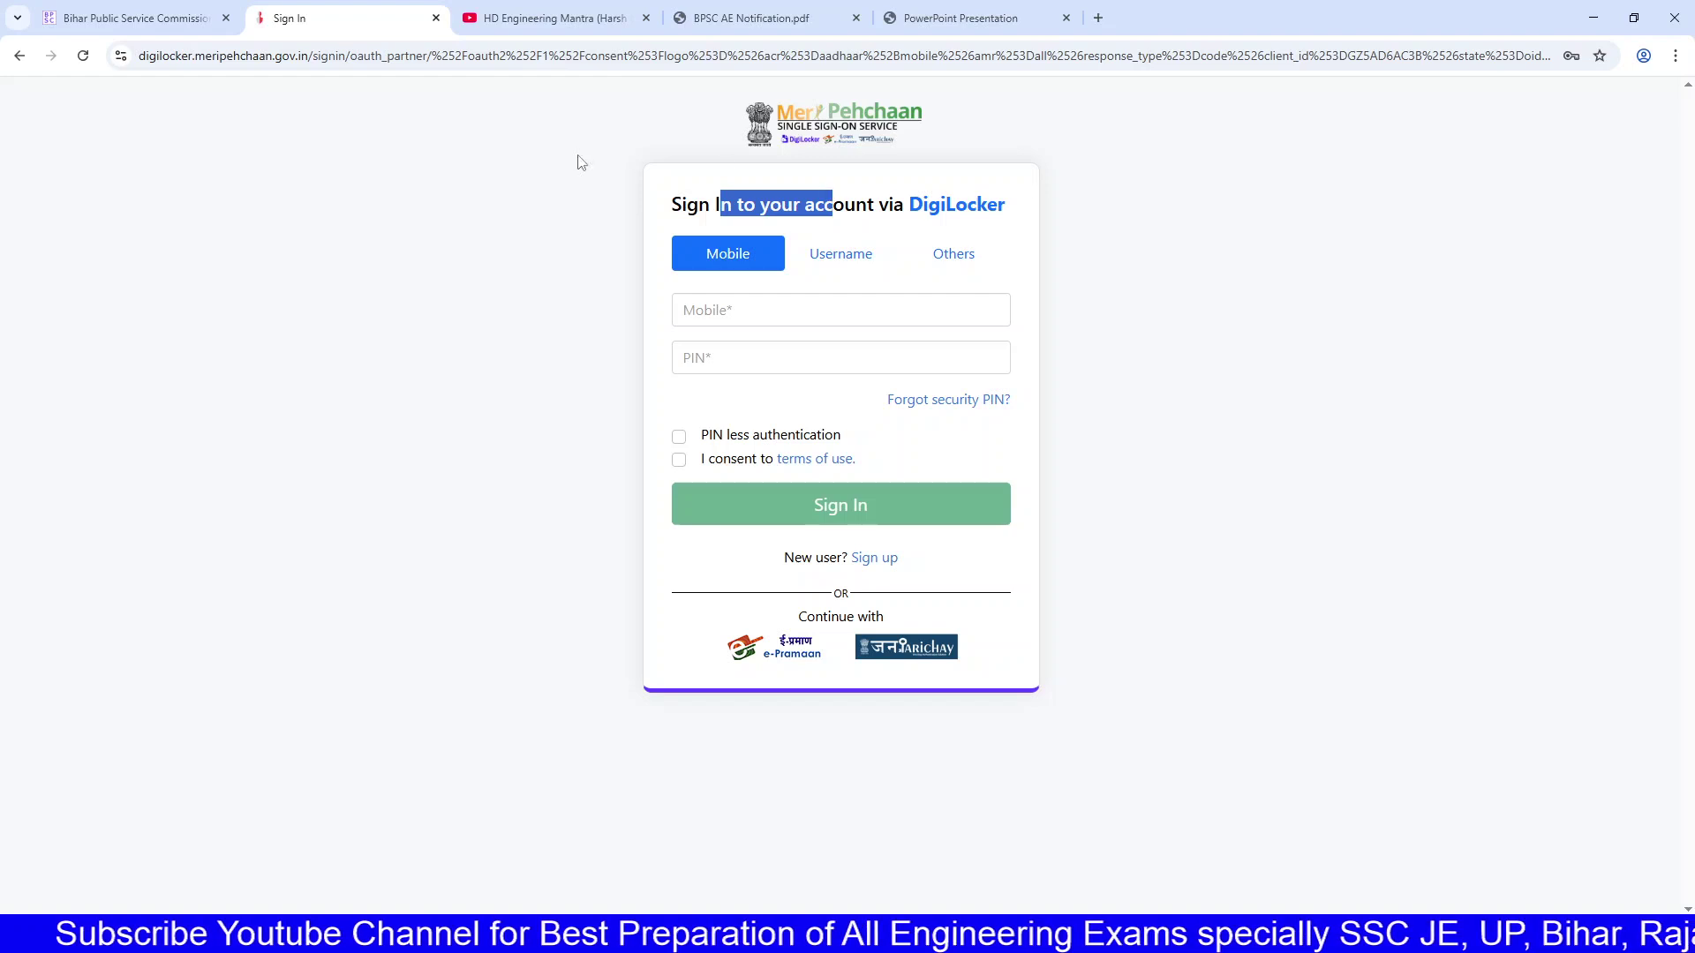
click(768, 305)
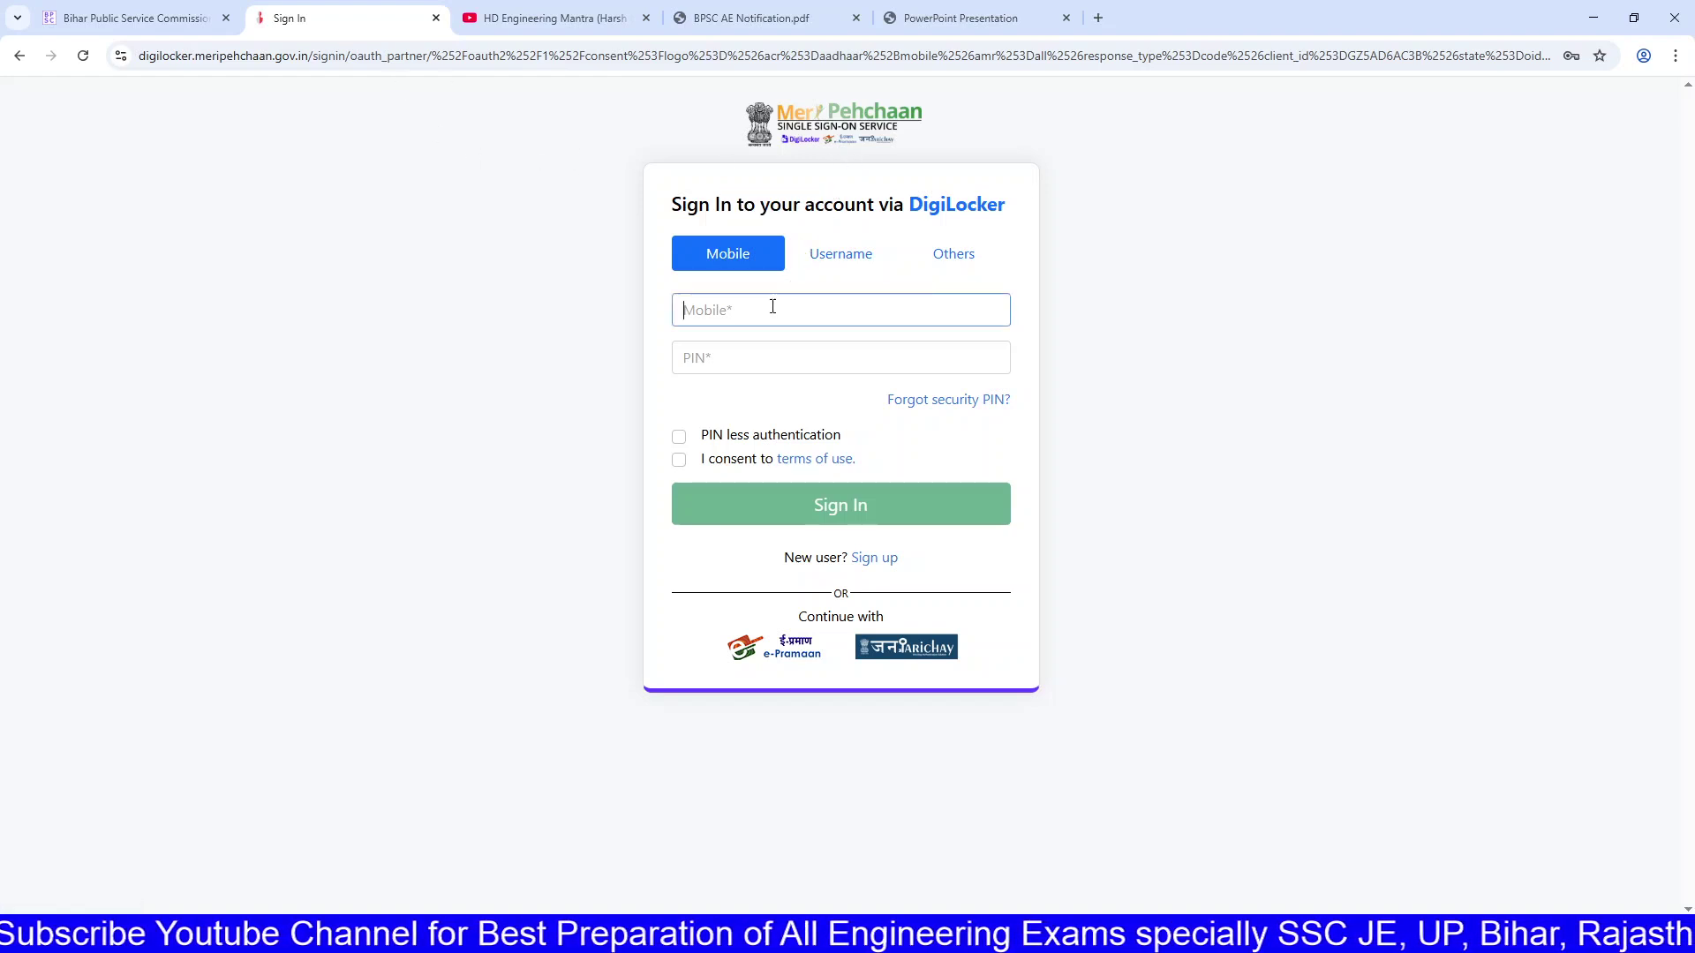
click(763, 355)
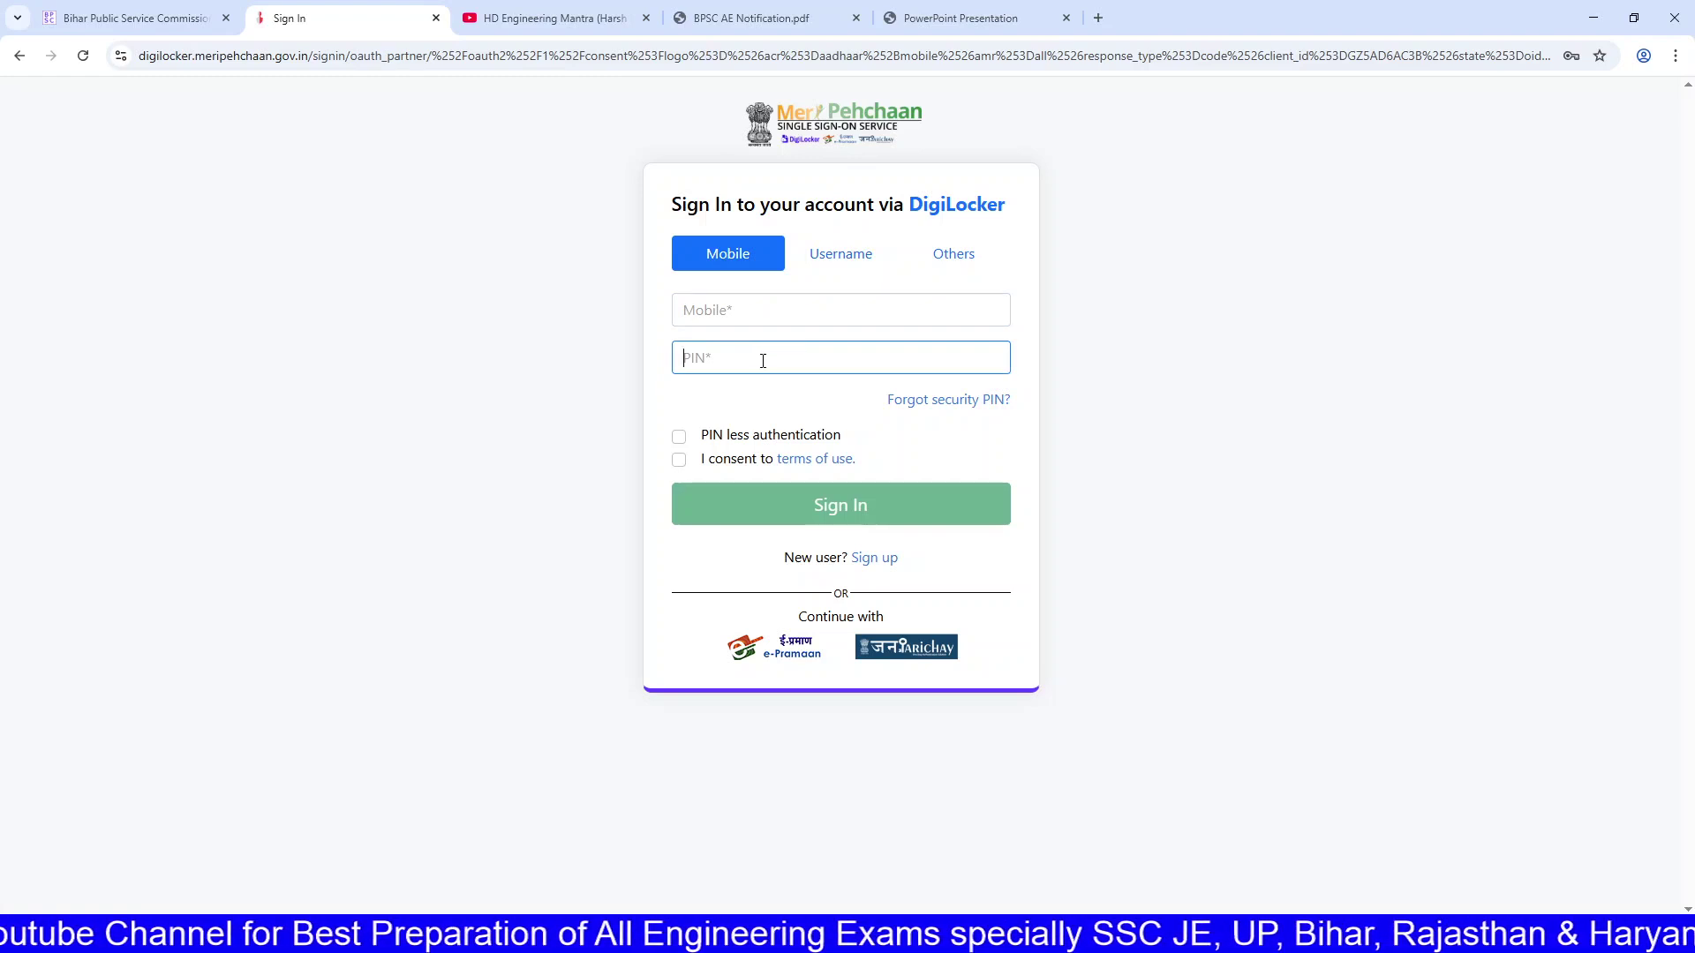
click(679, 436)
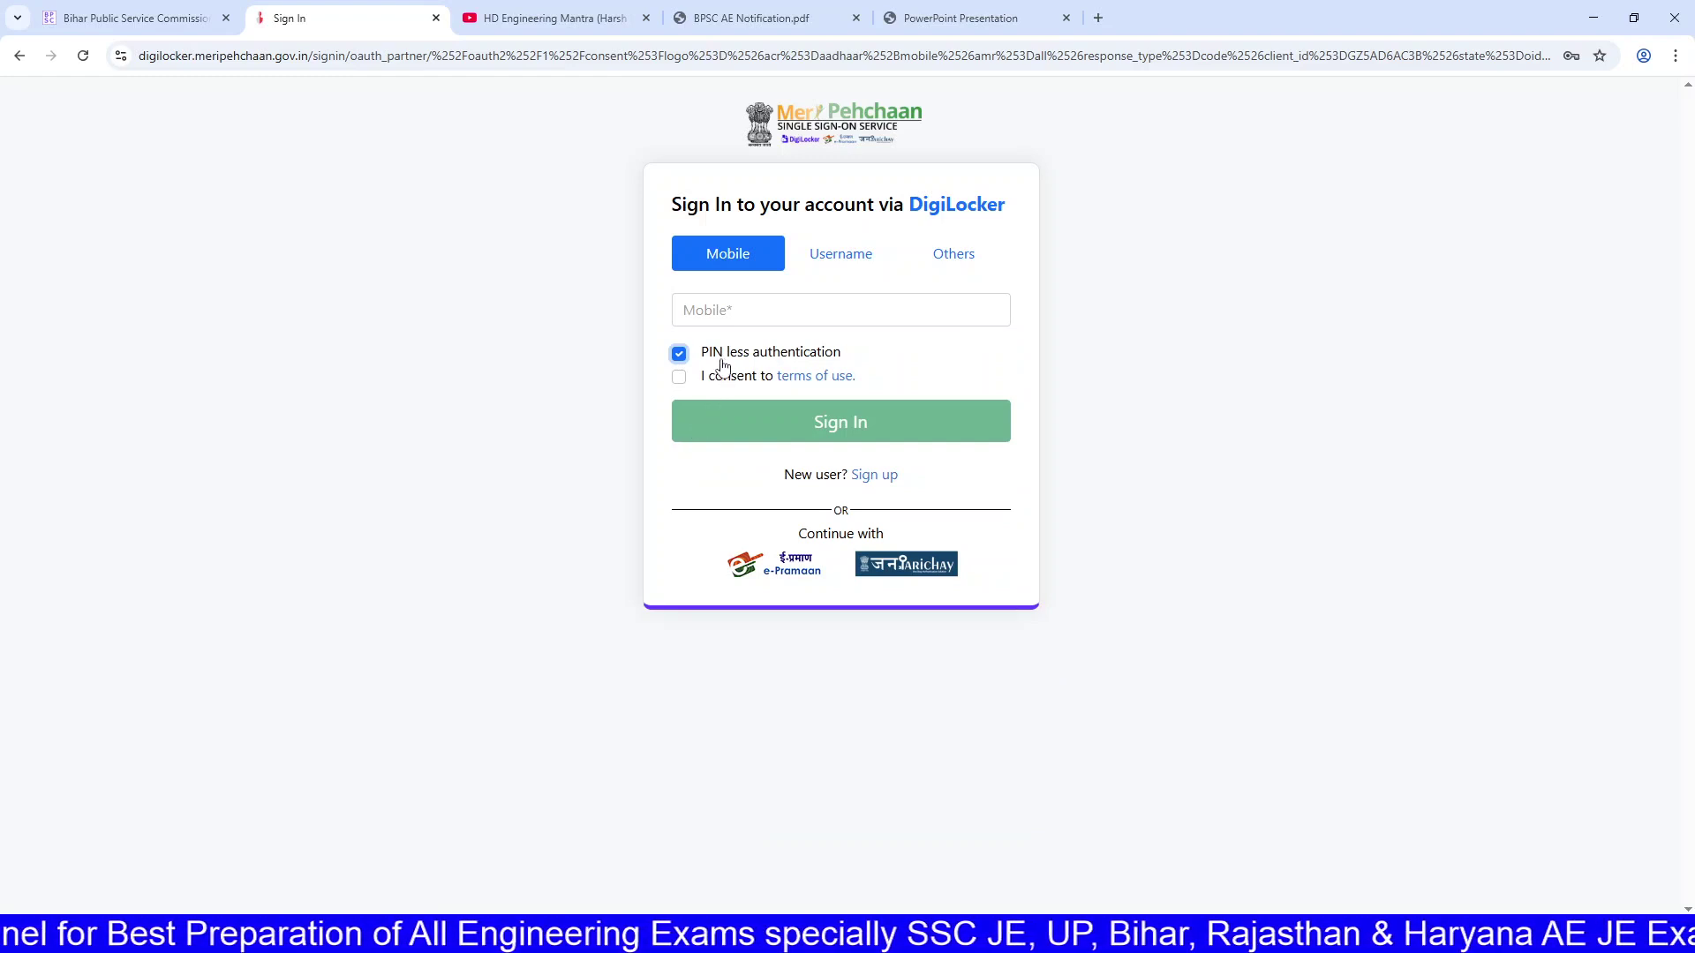
click(680, 354)
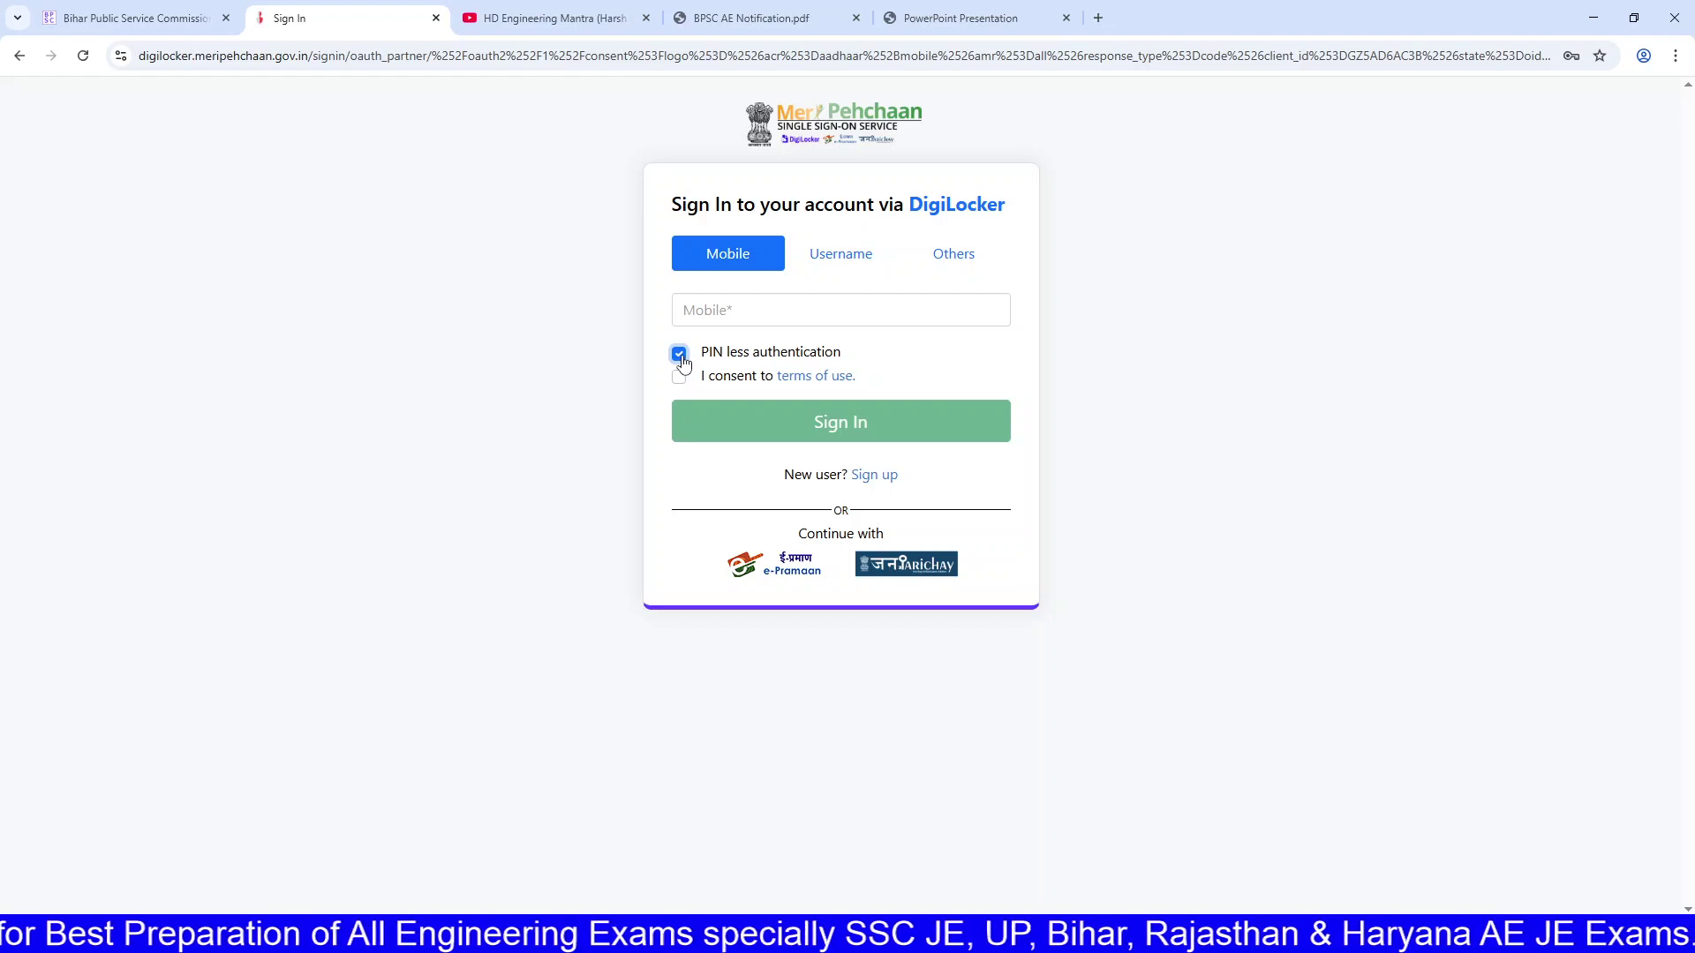
Step: Enter the mobile number and PIN, and tick 'I consent to terms of use' to sign in
click(730, 322)
click(733, 346)
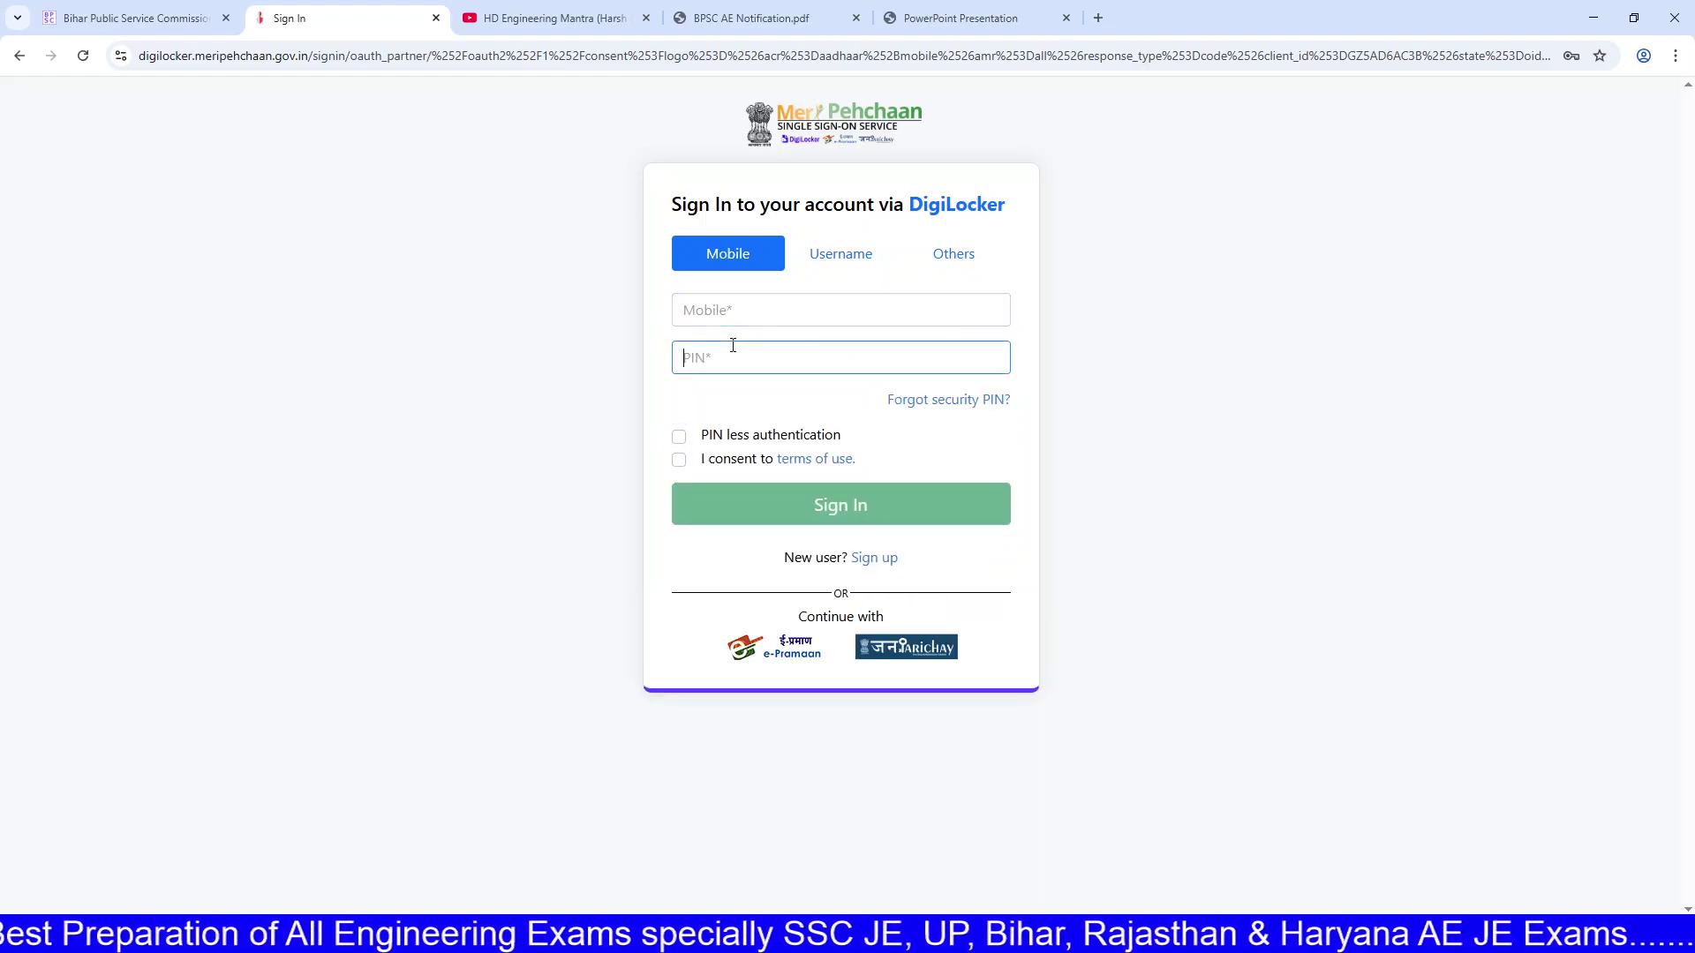
click(691, 311)
click(712, 351)
click(679, 461)
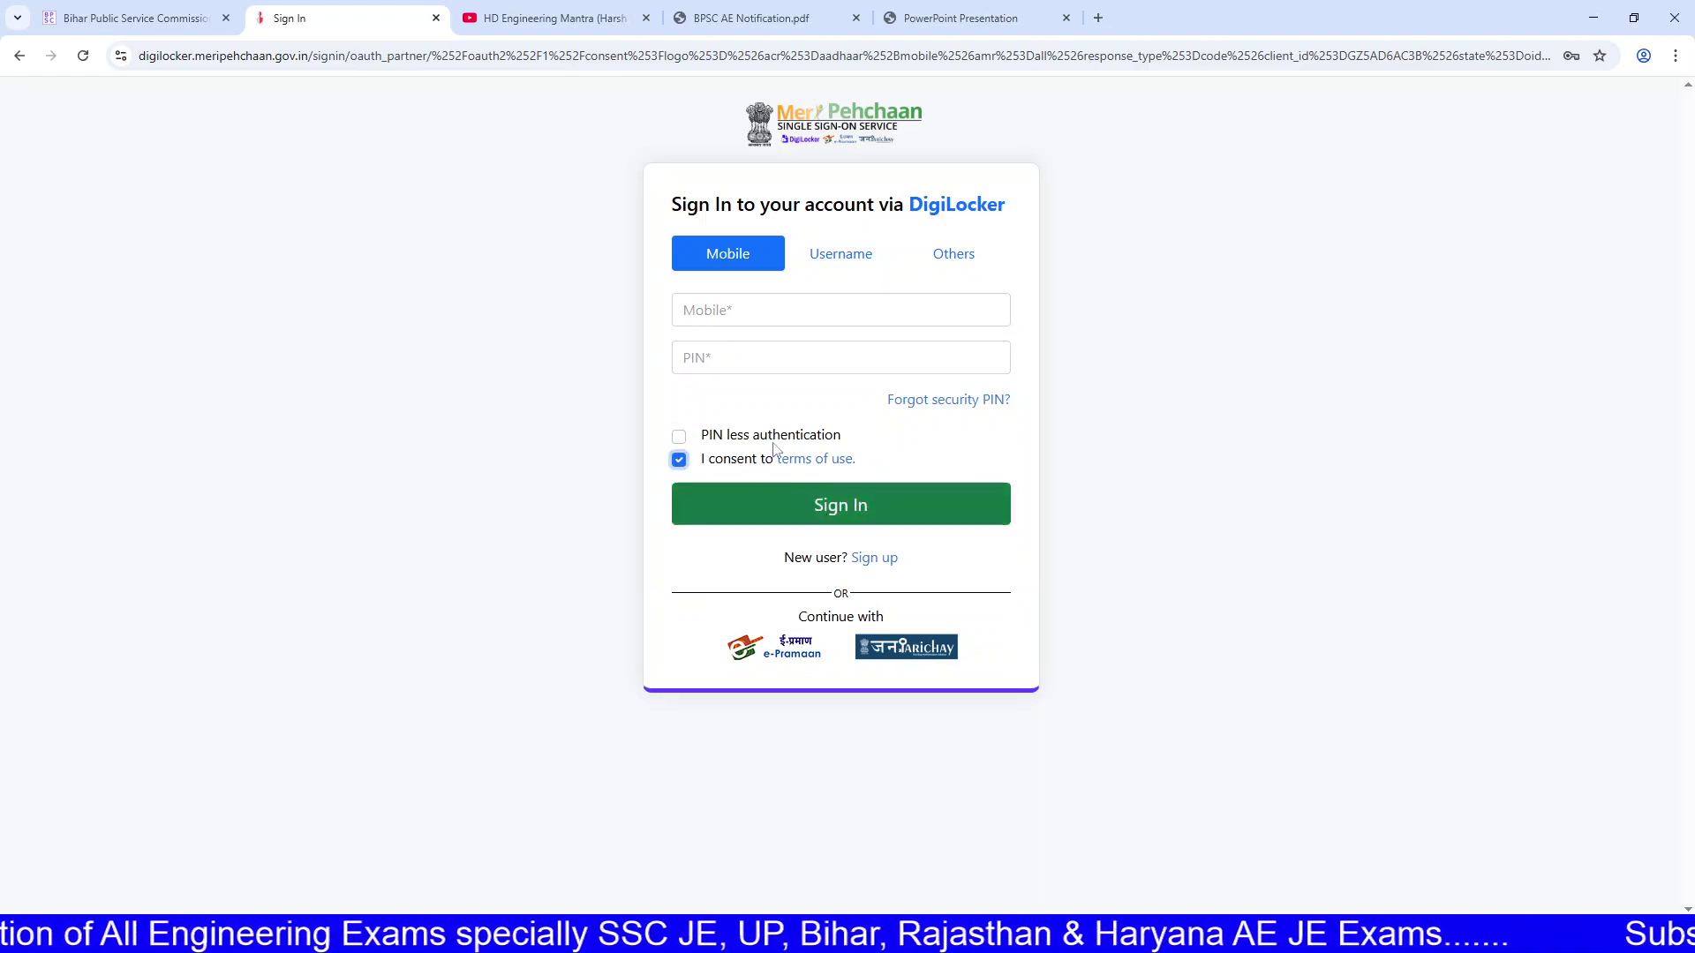
click(756, 310)
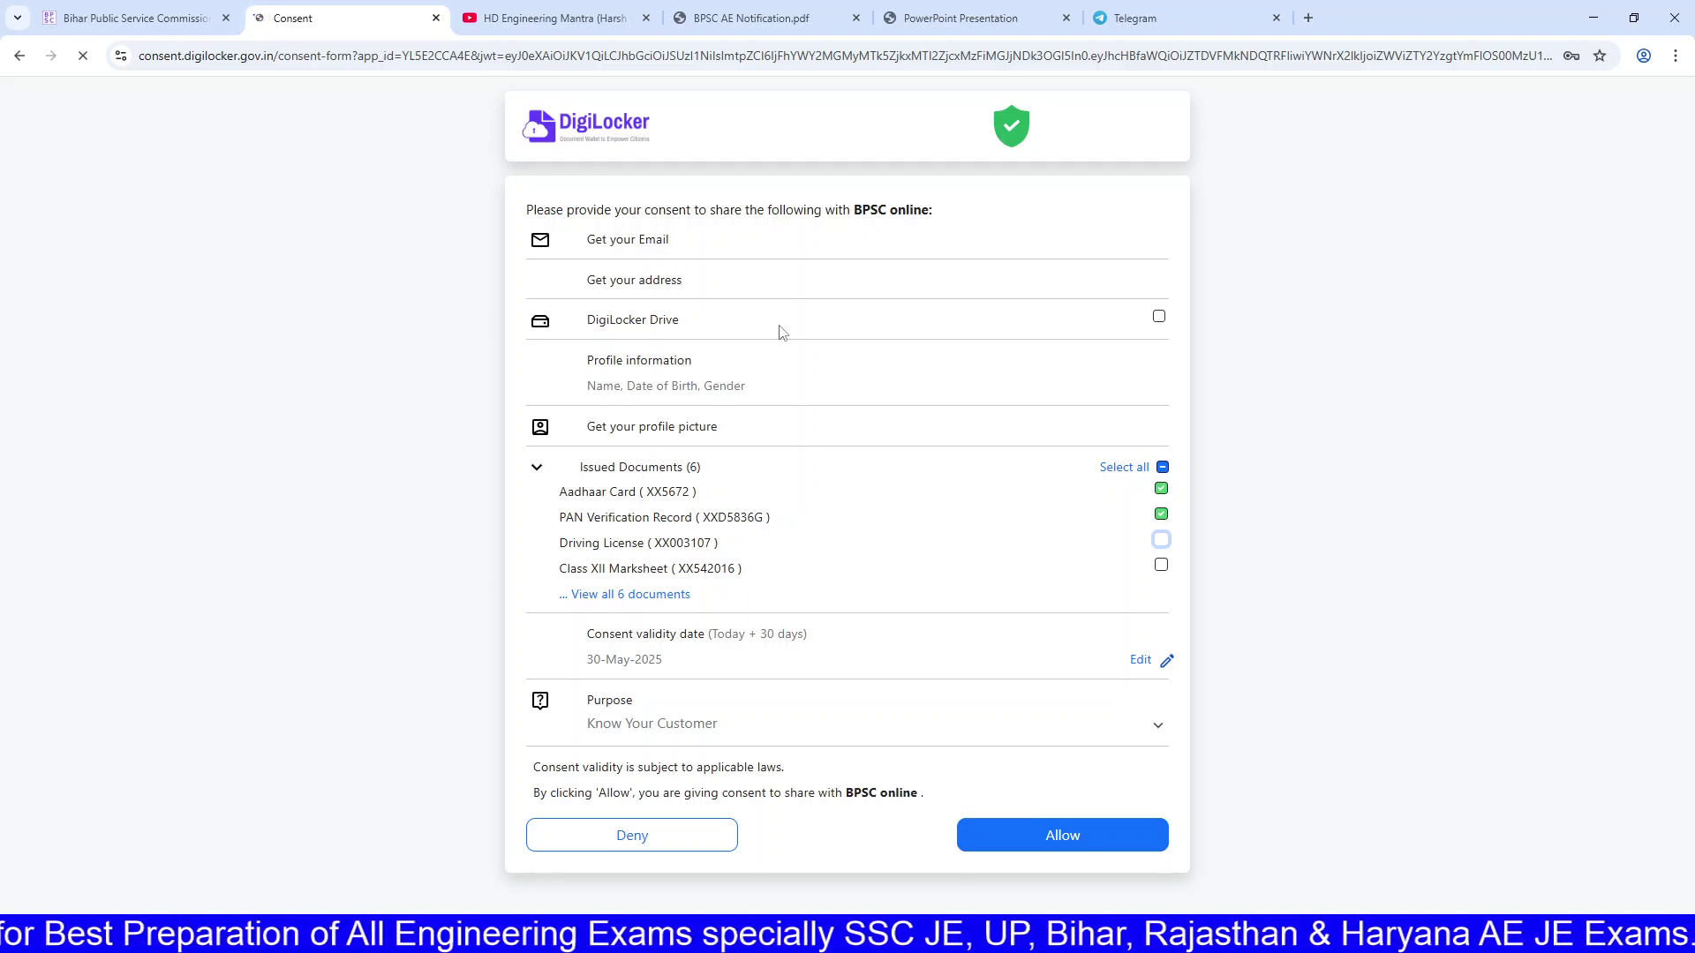
Step: Tick DigiLocker Drive and select all Issued Documents, then allow sharing with BPSC online
drag(605, 211, 934, 215)
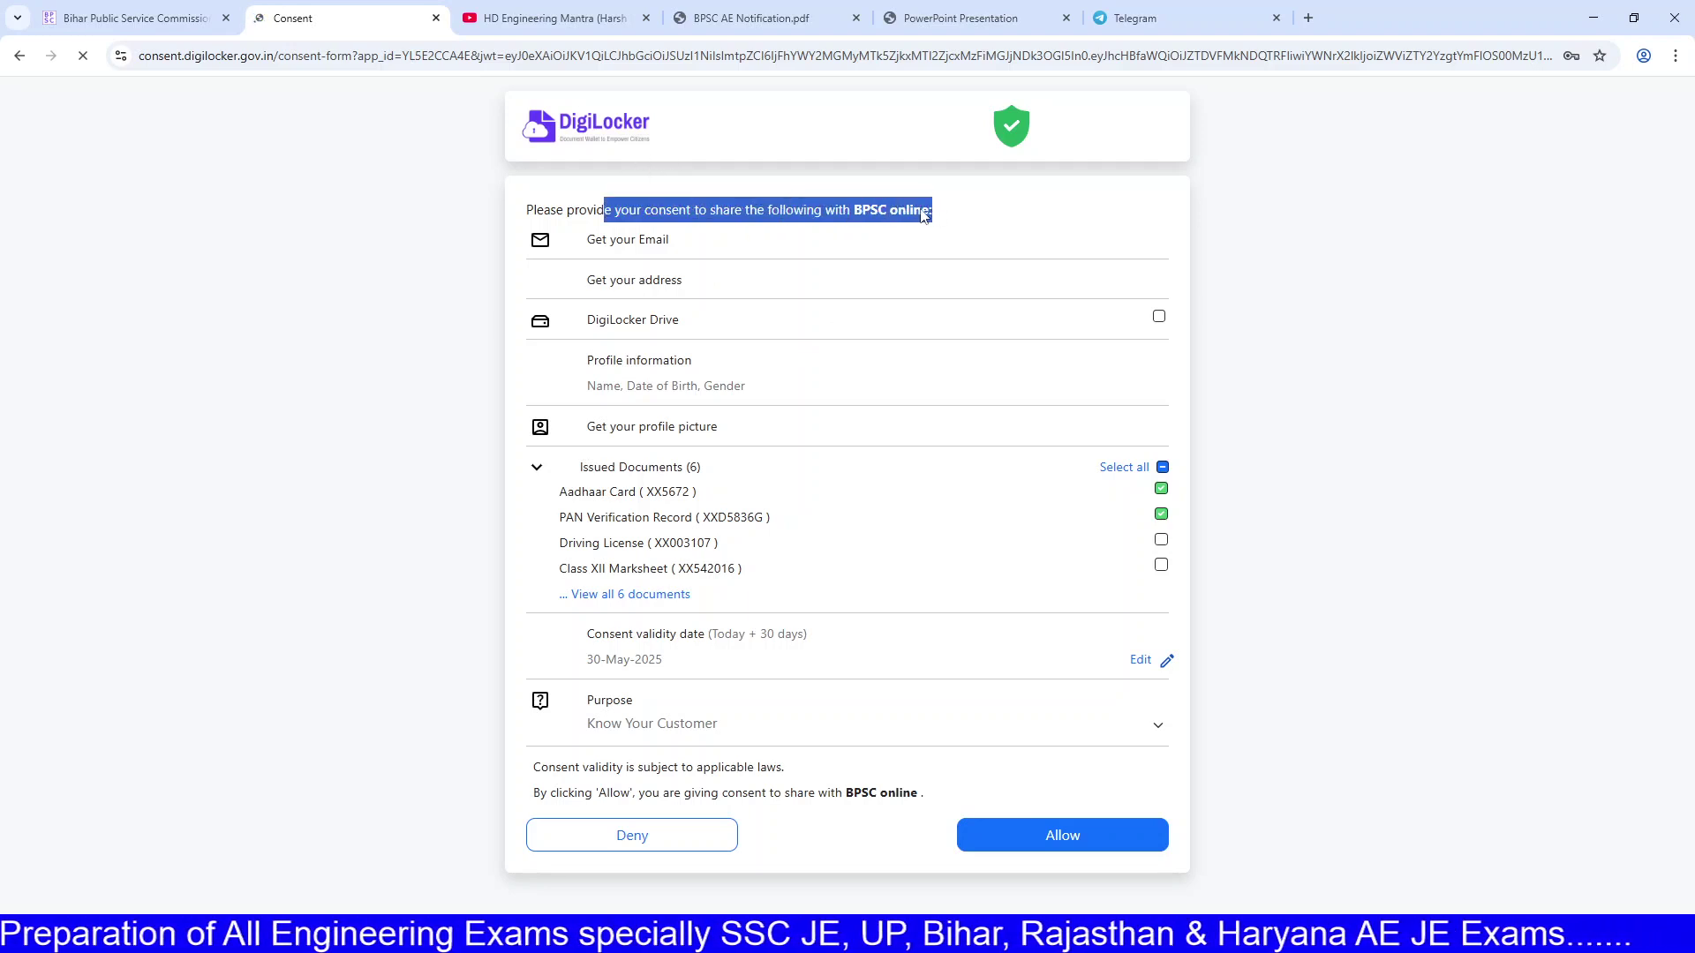
click(1159, 317)
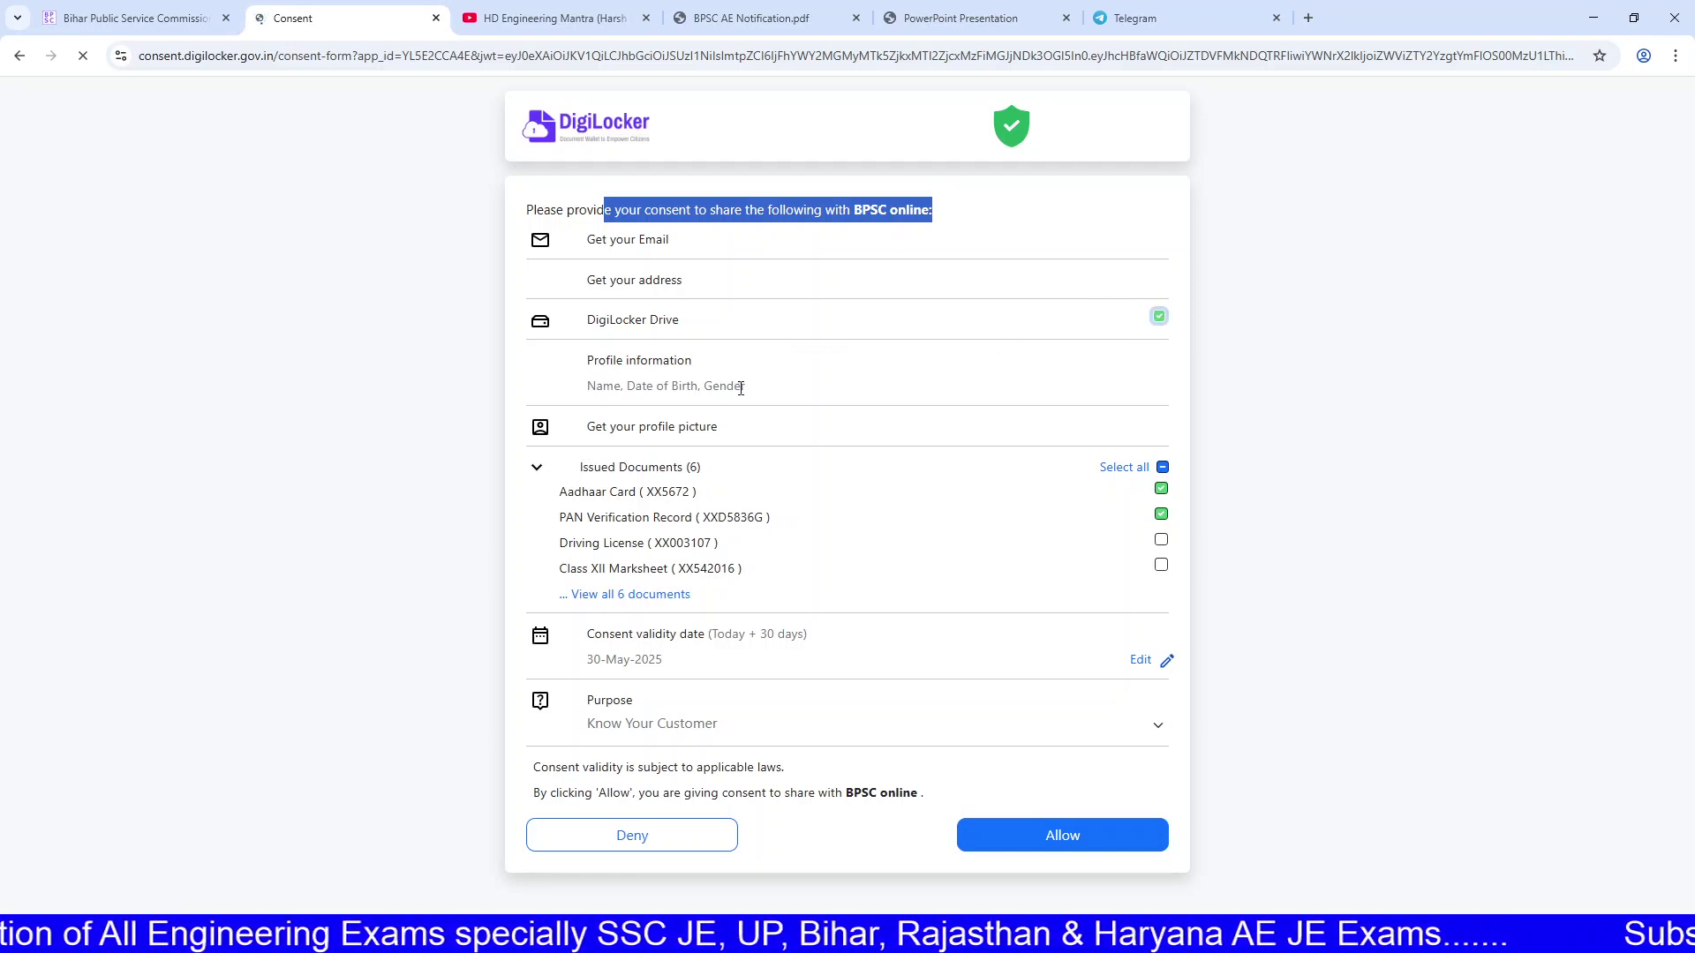
click(1162, 468)
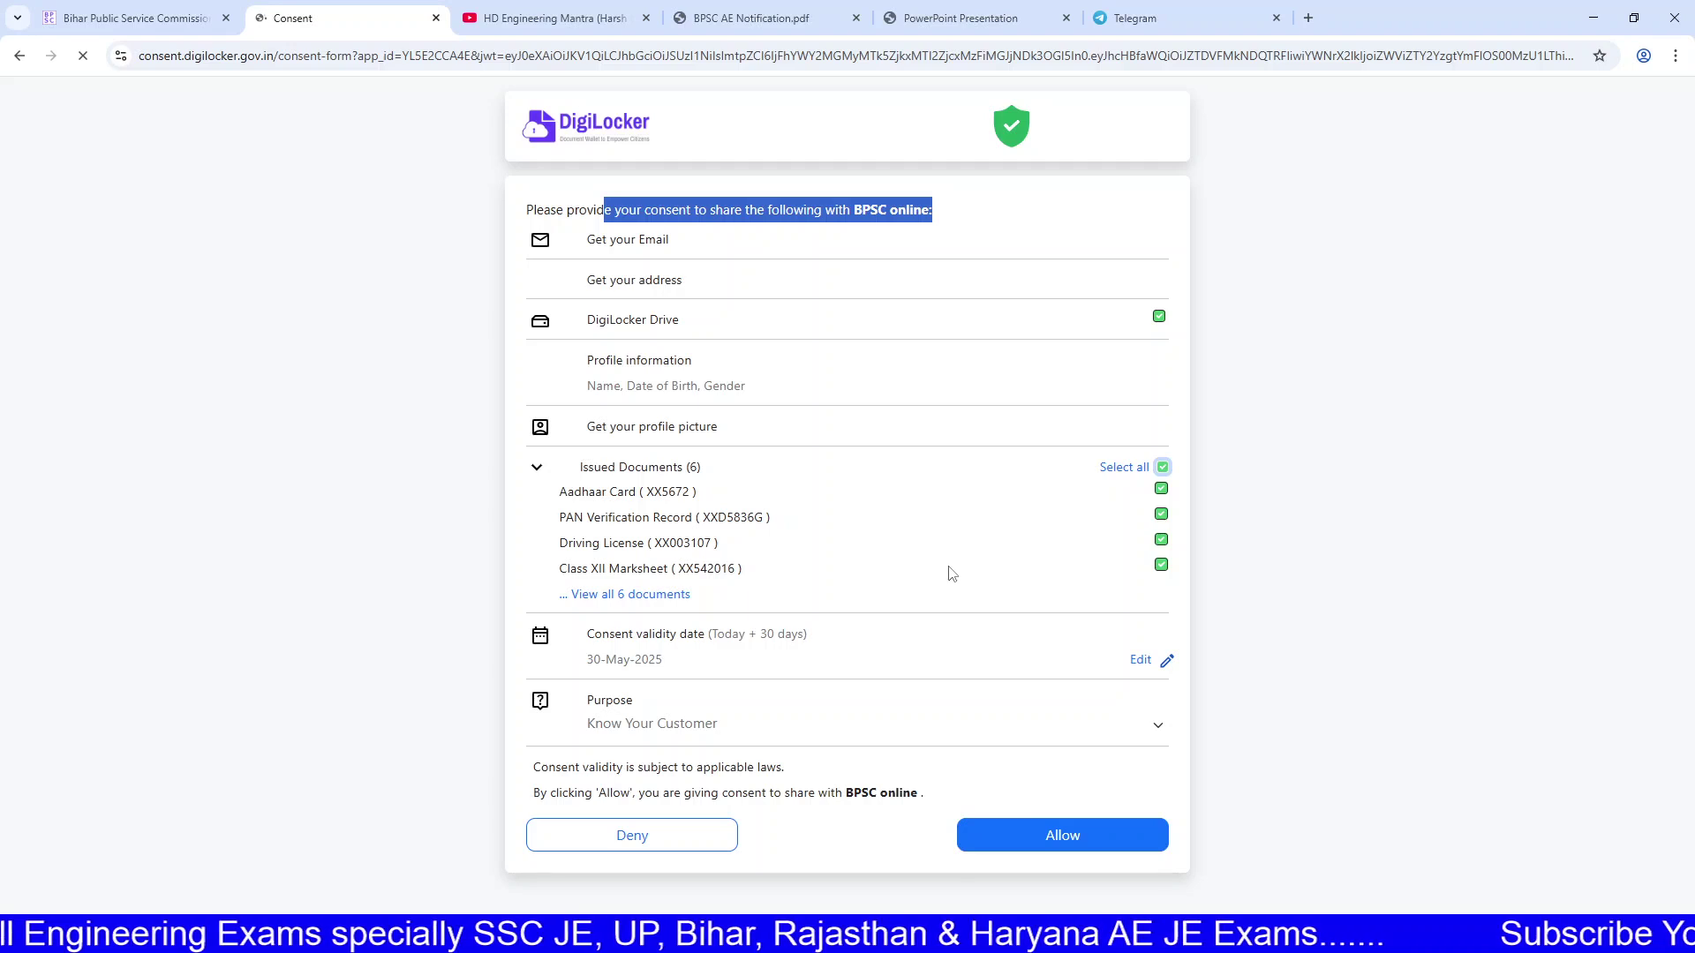
click(968, 820)
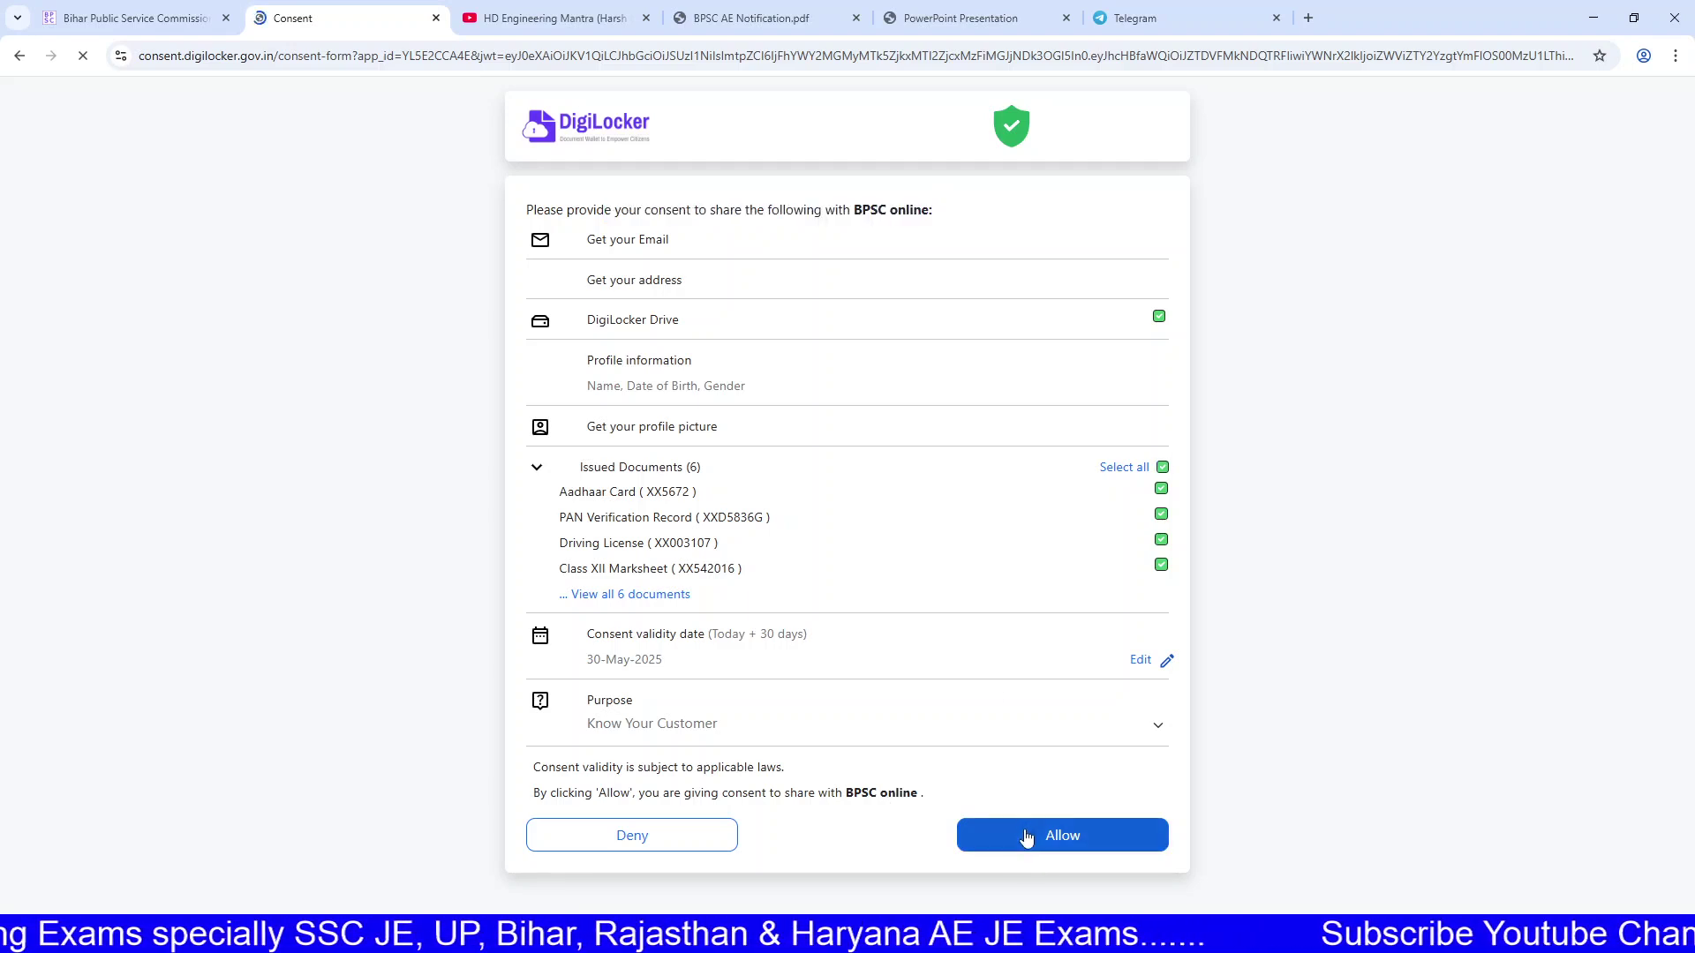
drag(934, 212, 851, 212)
click(884, 218)
double_click(884, 218)
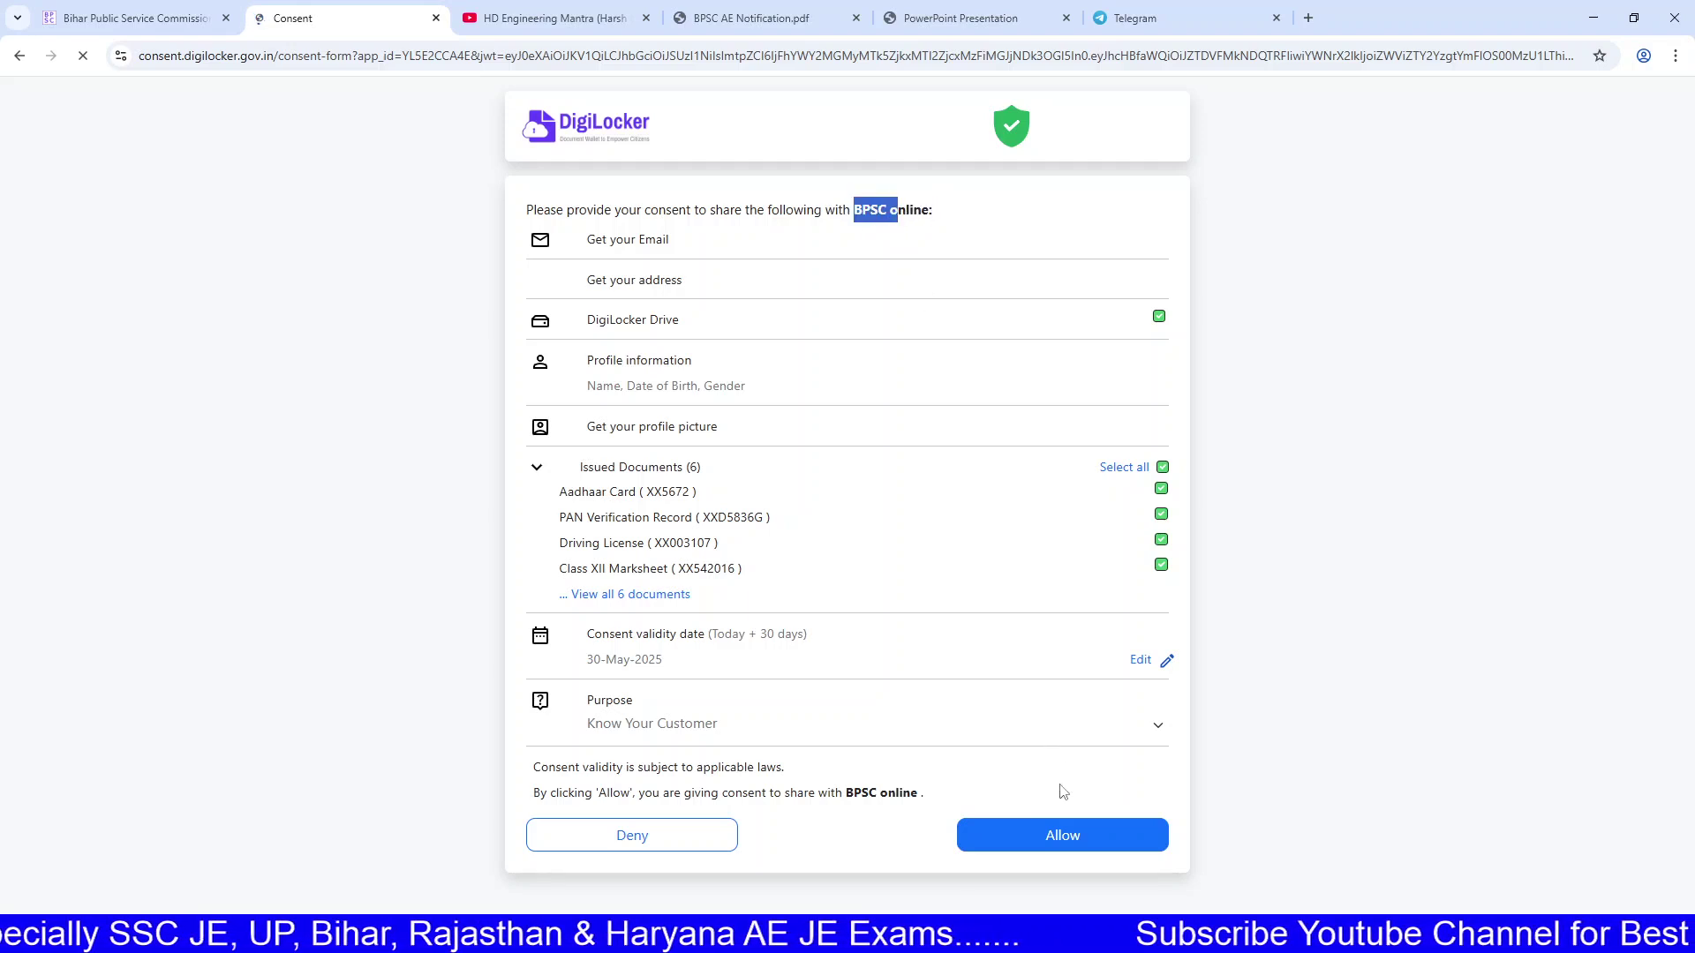
click(1062, 827)
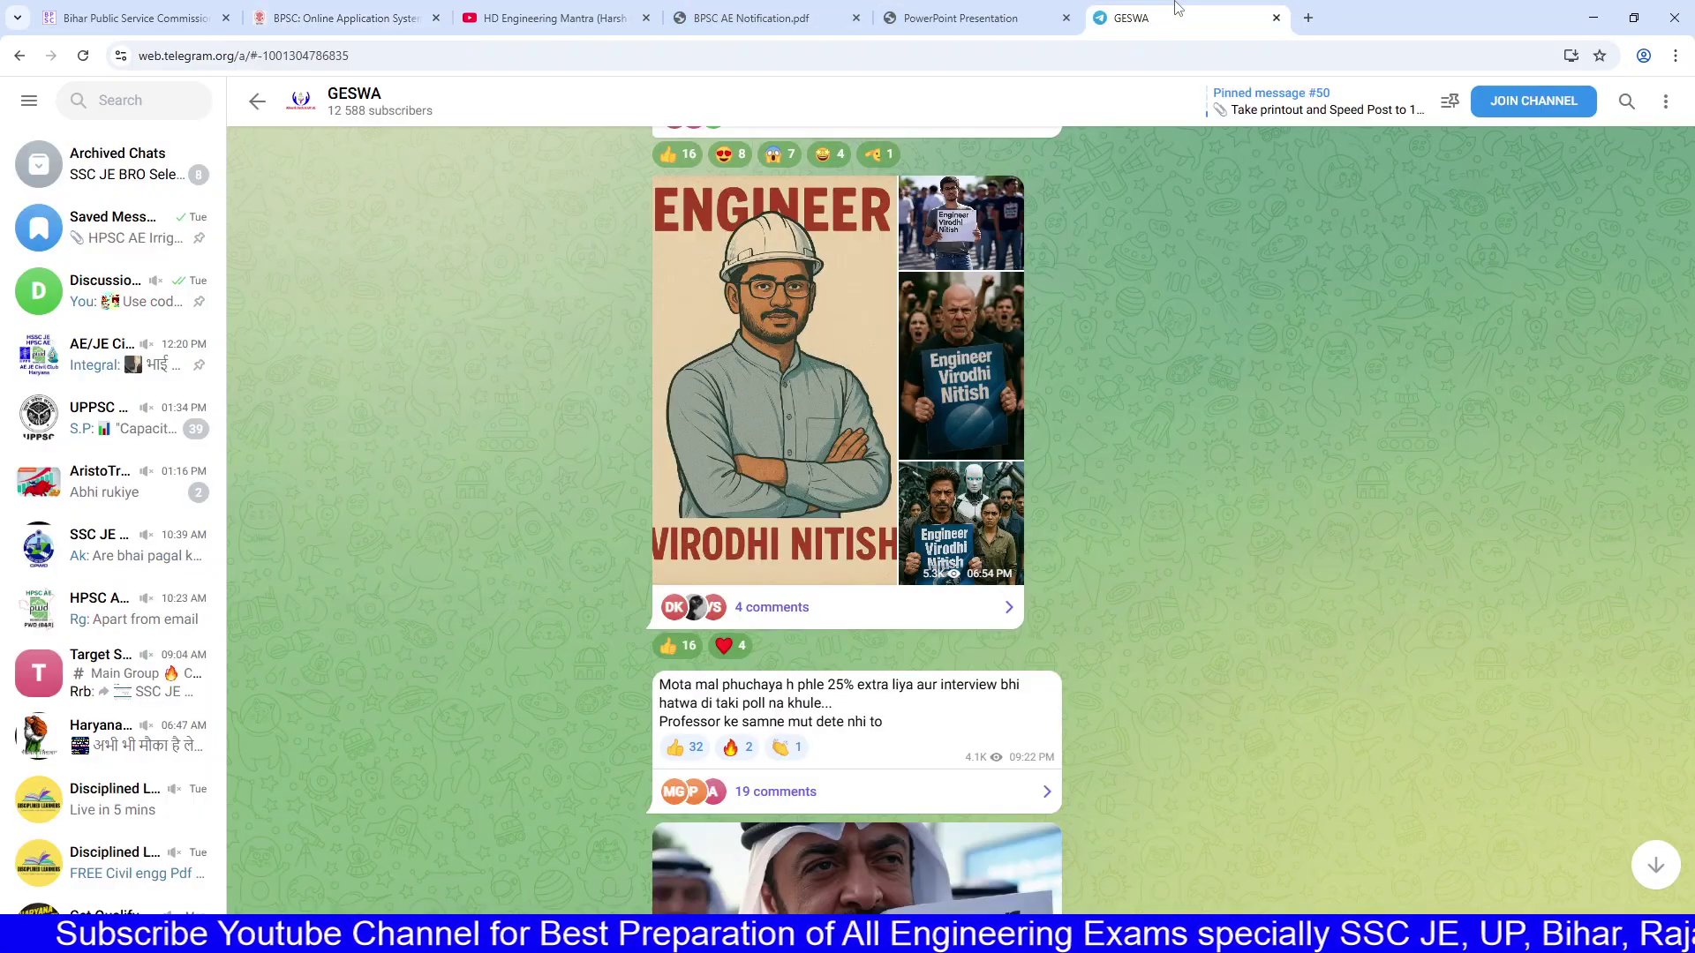
Step: Scroll the GESWA Telegram channel feed and read the 25% extra message
click(1174, 17)
scroll(1104, 287, down, 2)
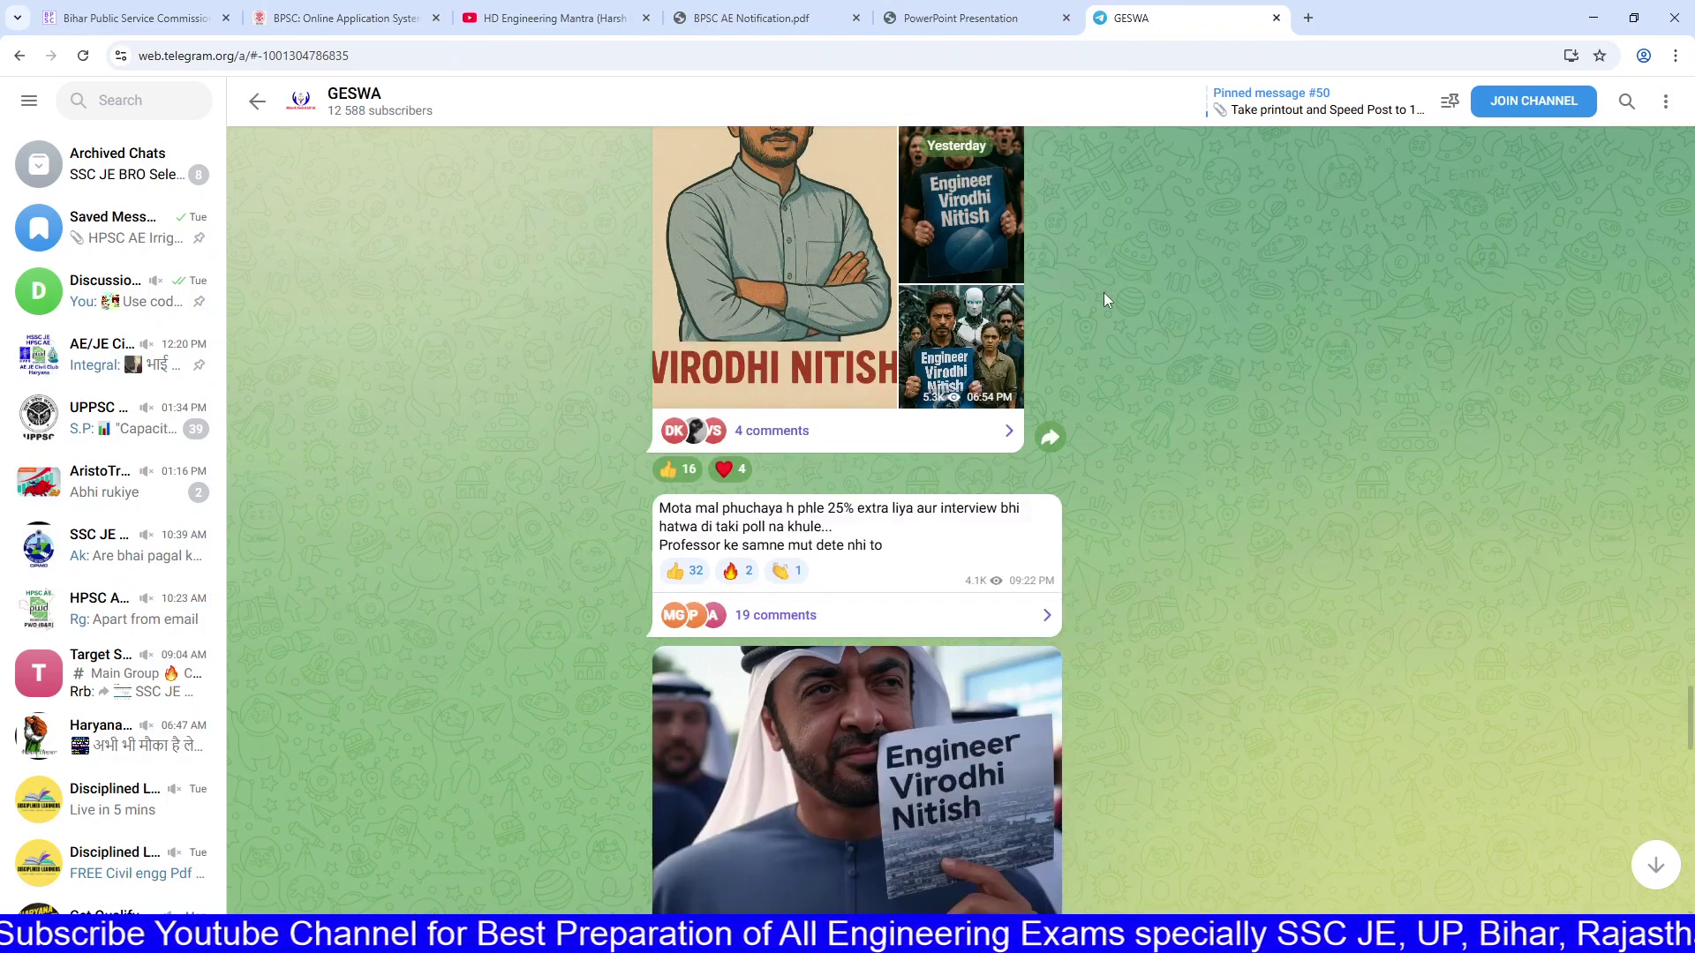
drag(761, 509, 931, 555)
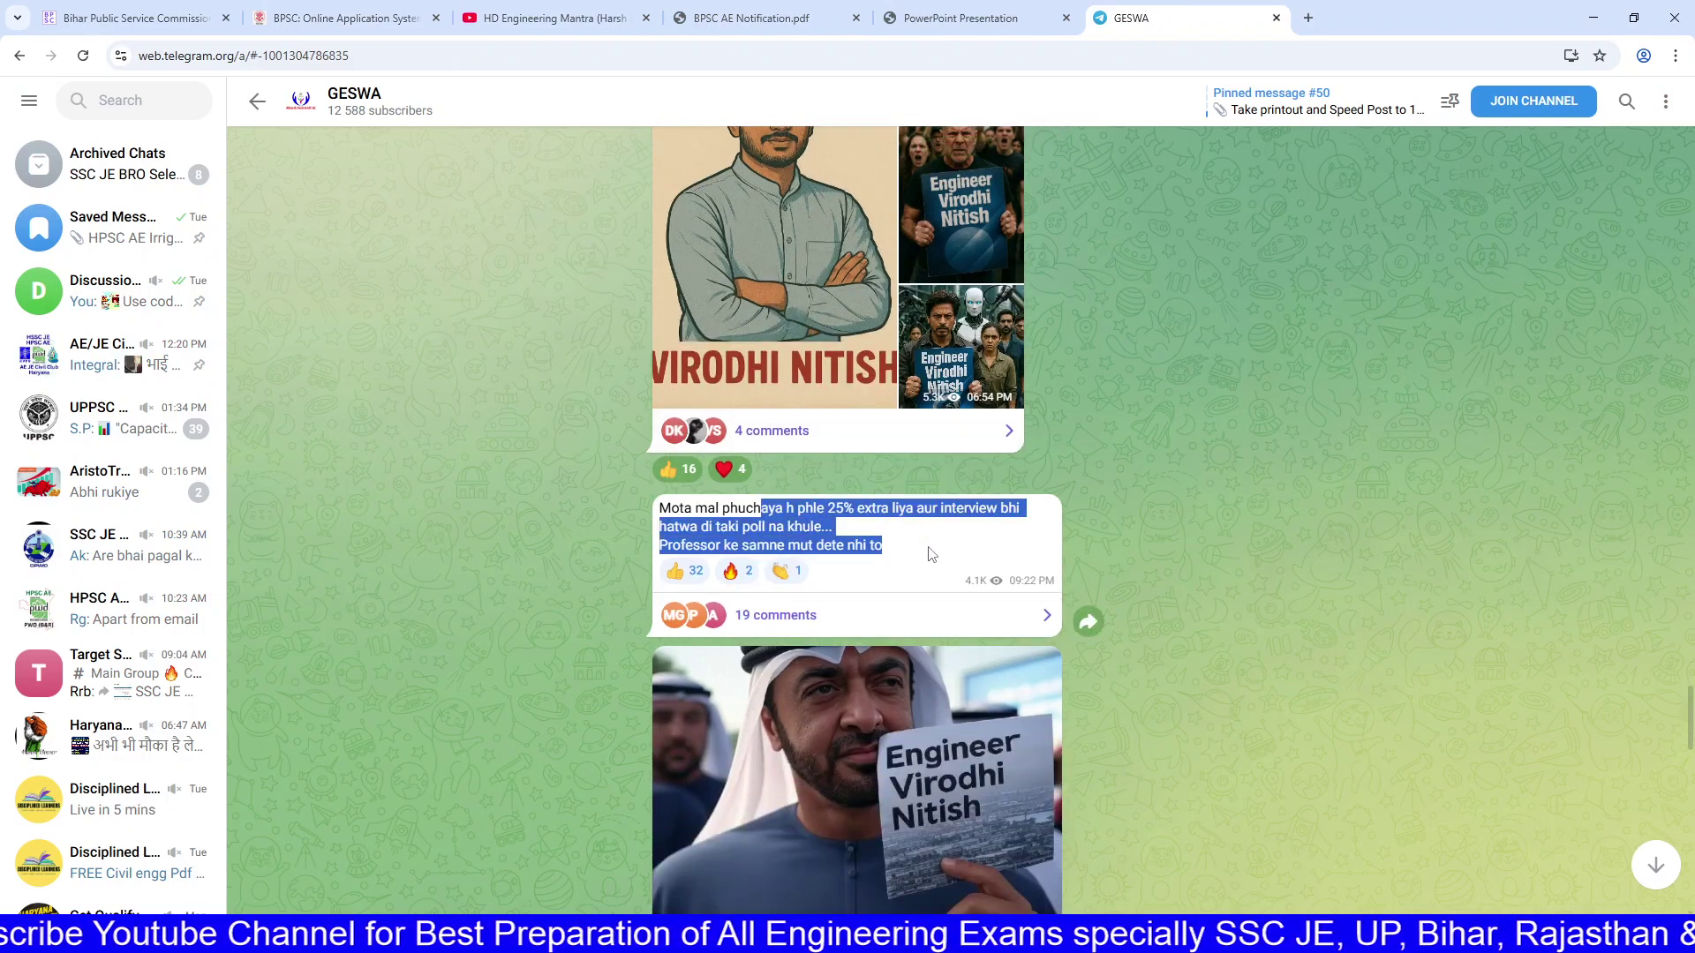
click(932, 554)
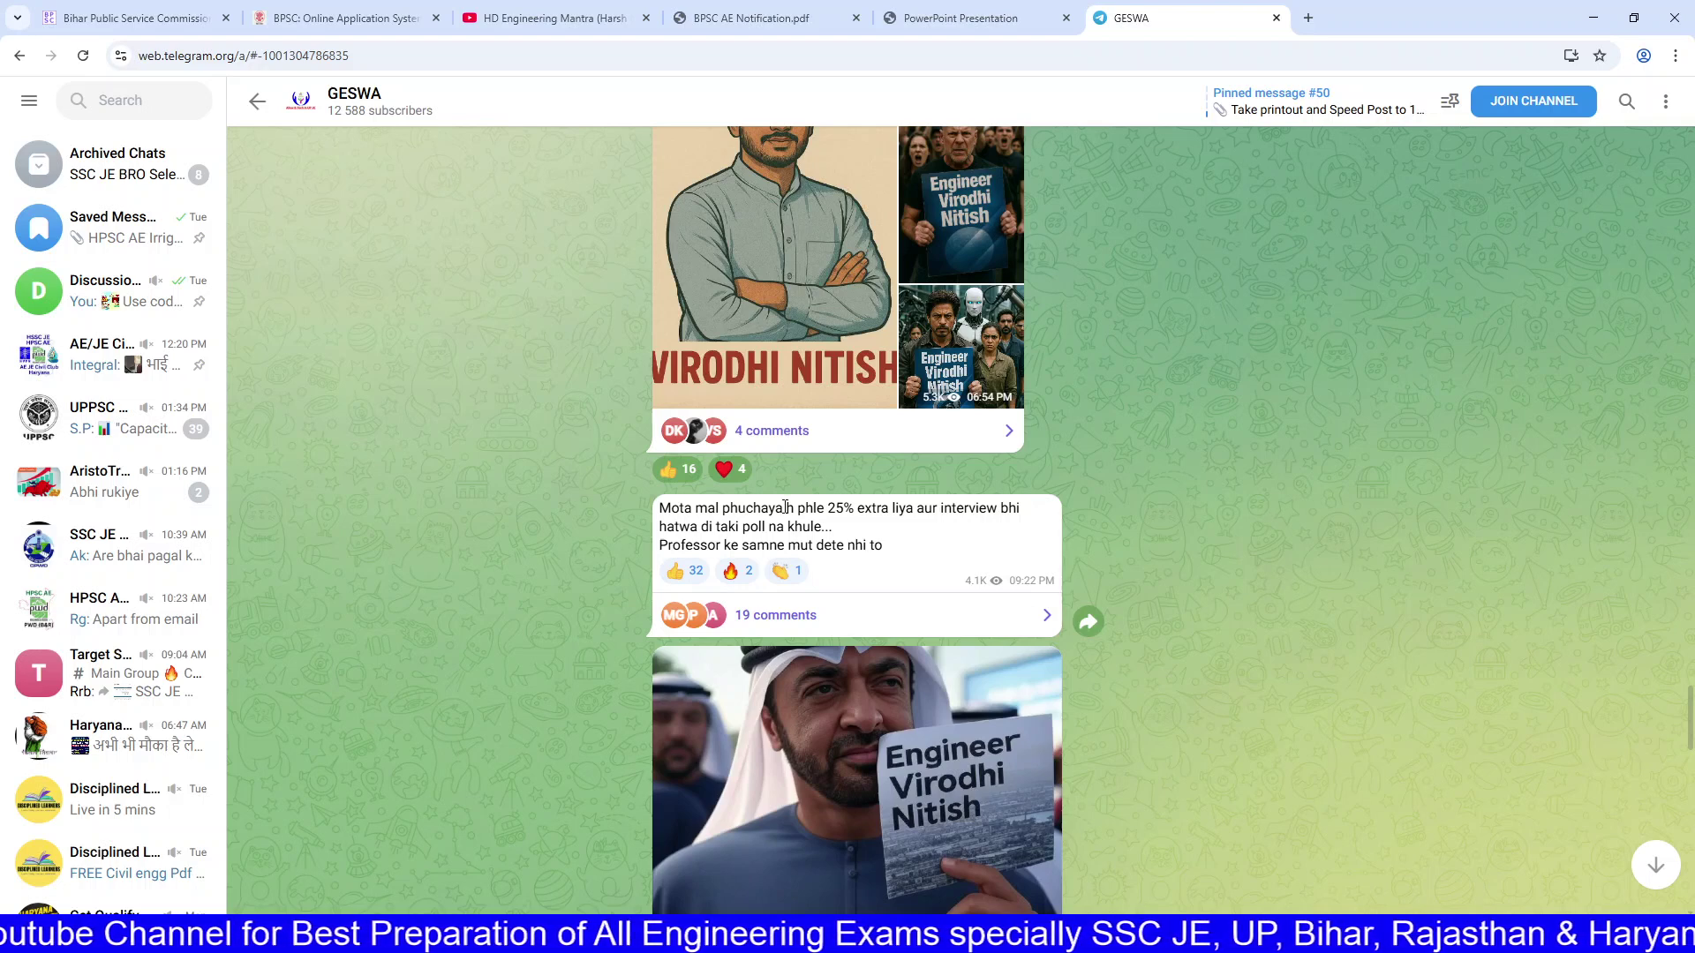
drag(792, 509, 927, 556)
click(927, 556)
scroll(922, 552, up, 2)
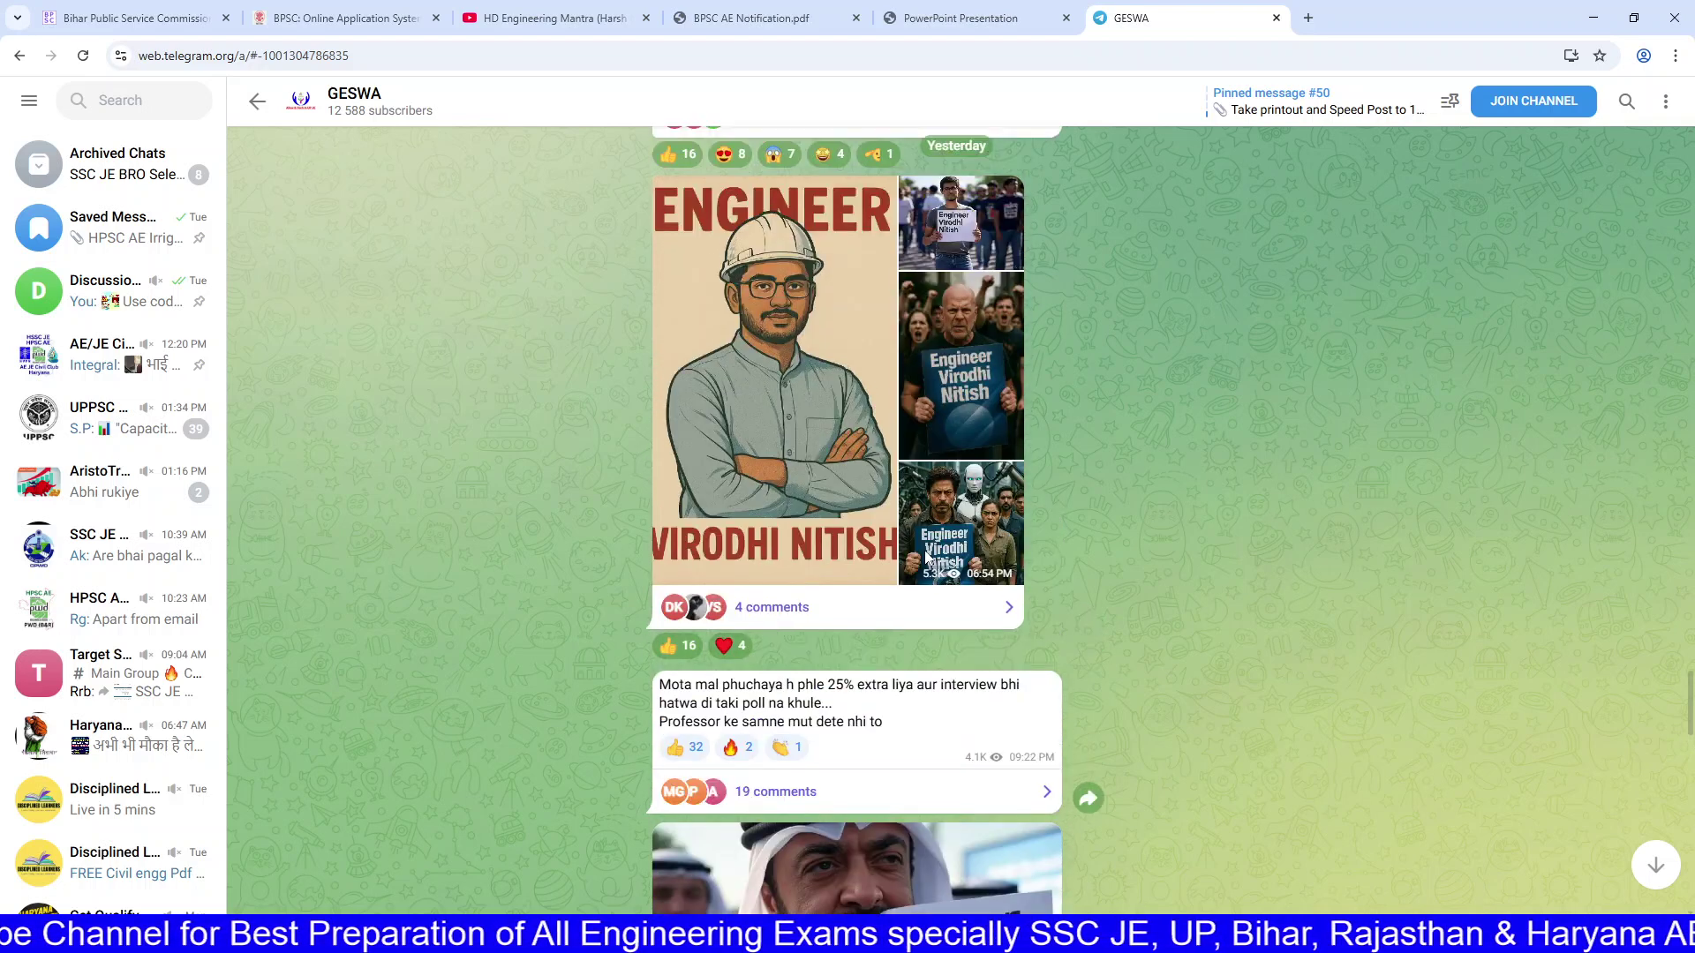
scroll(918, 546, down, 2)
drag(726, 509, 799, 545)
click(753, 547)
scroll(849, 533, up, 3)
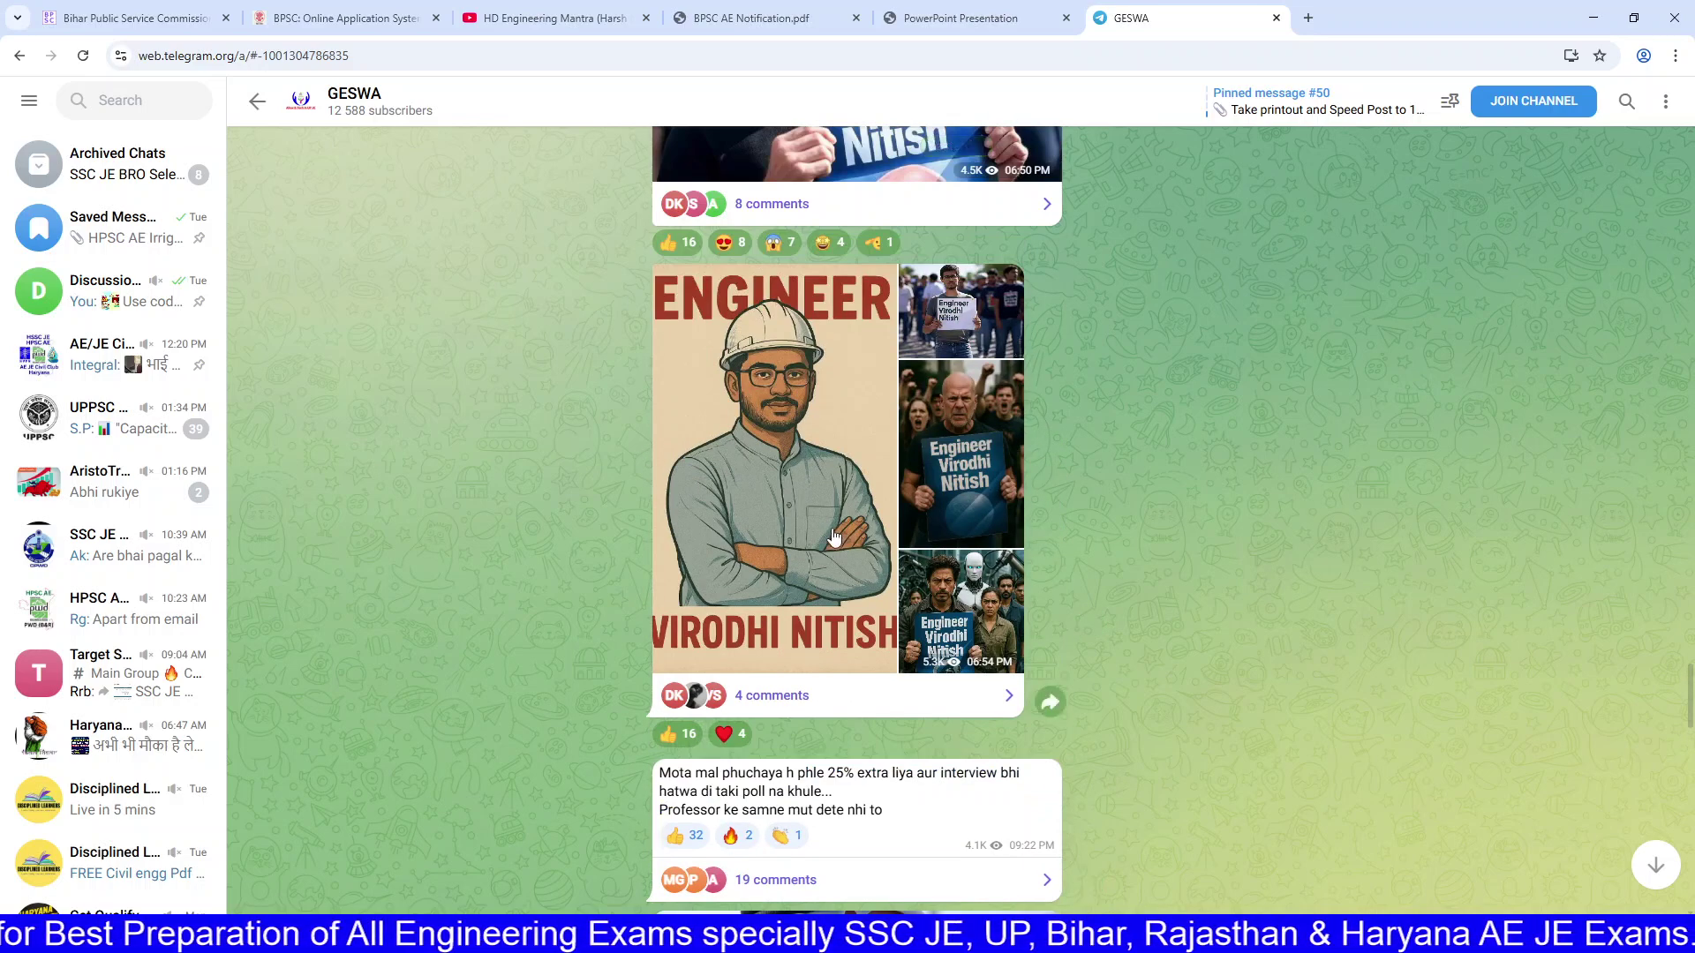
Step: View the Engineer Virodhi Nitish album photos full size, then close the viewer
click(828, 535)
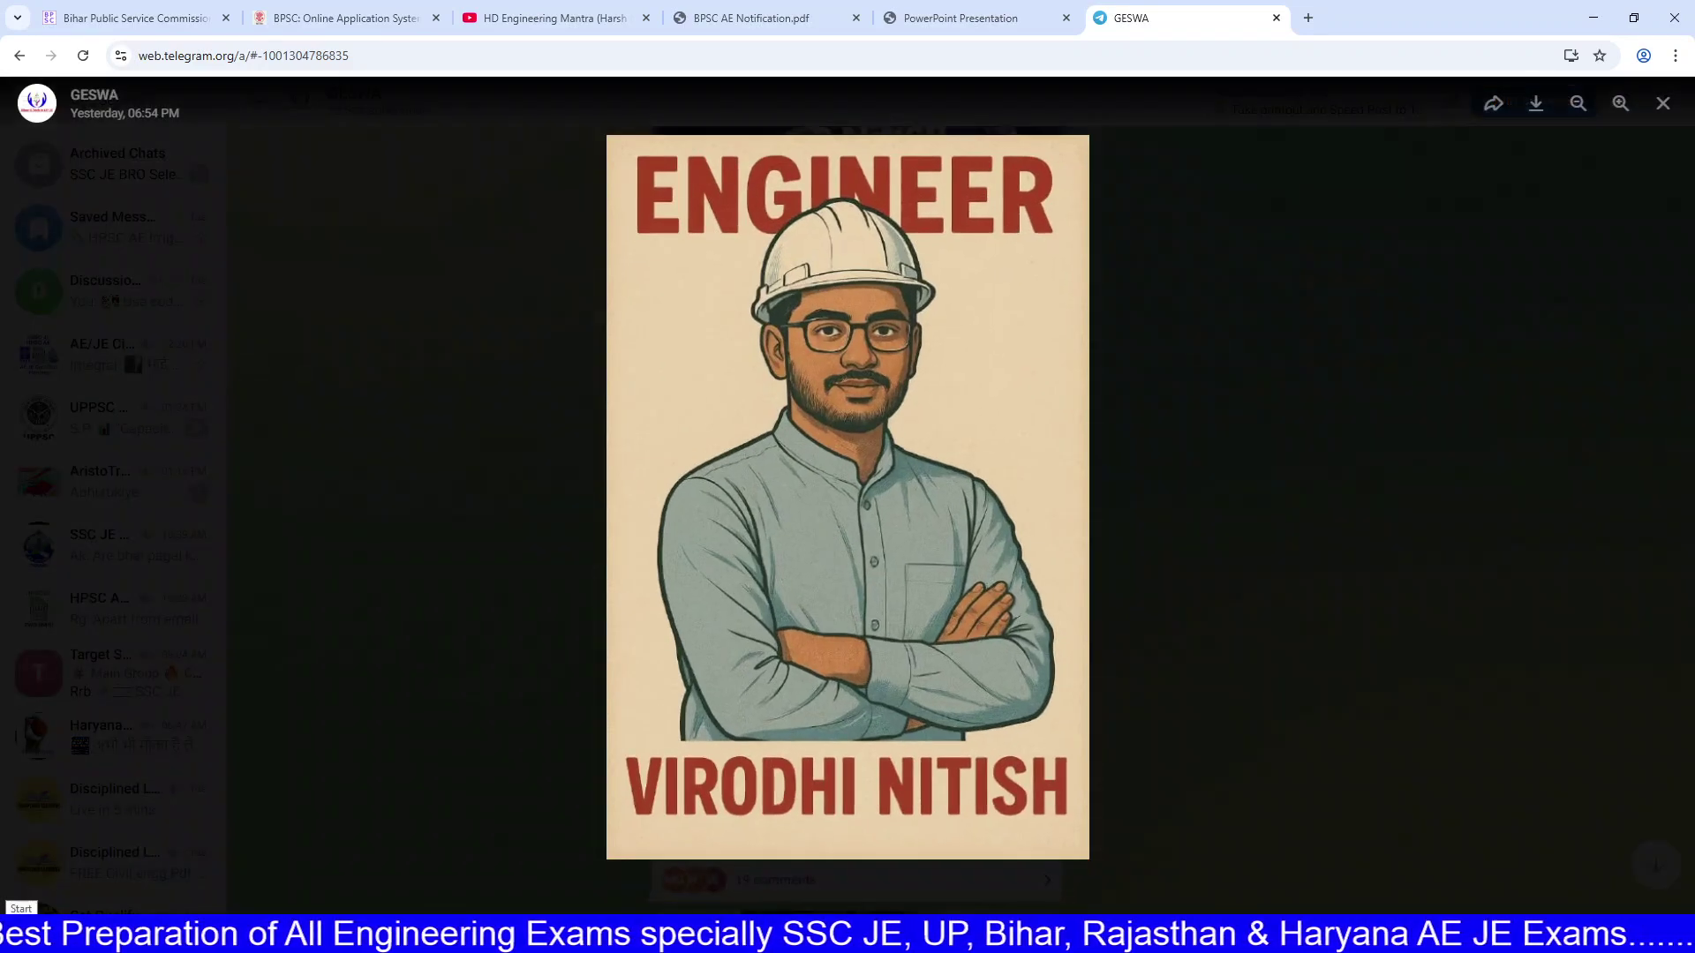
key(Right)
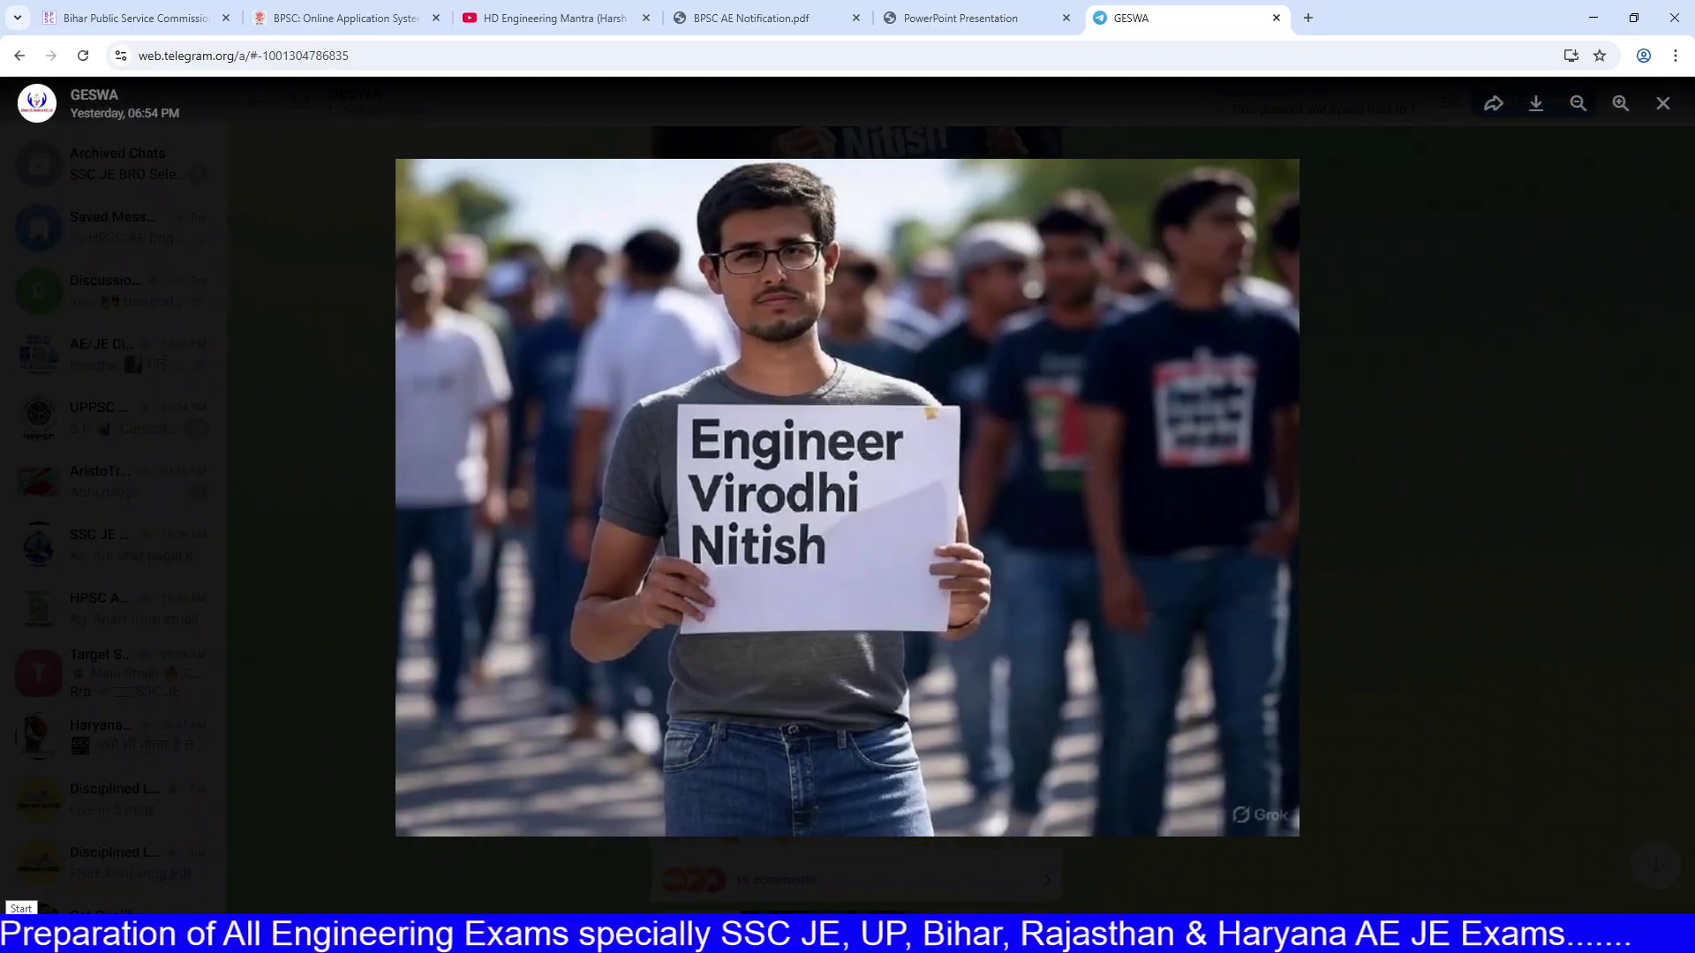
key(Right)
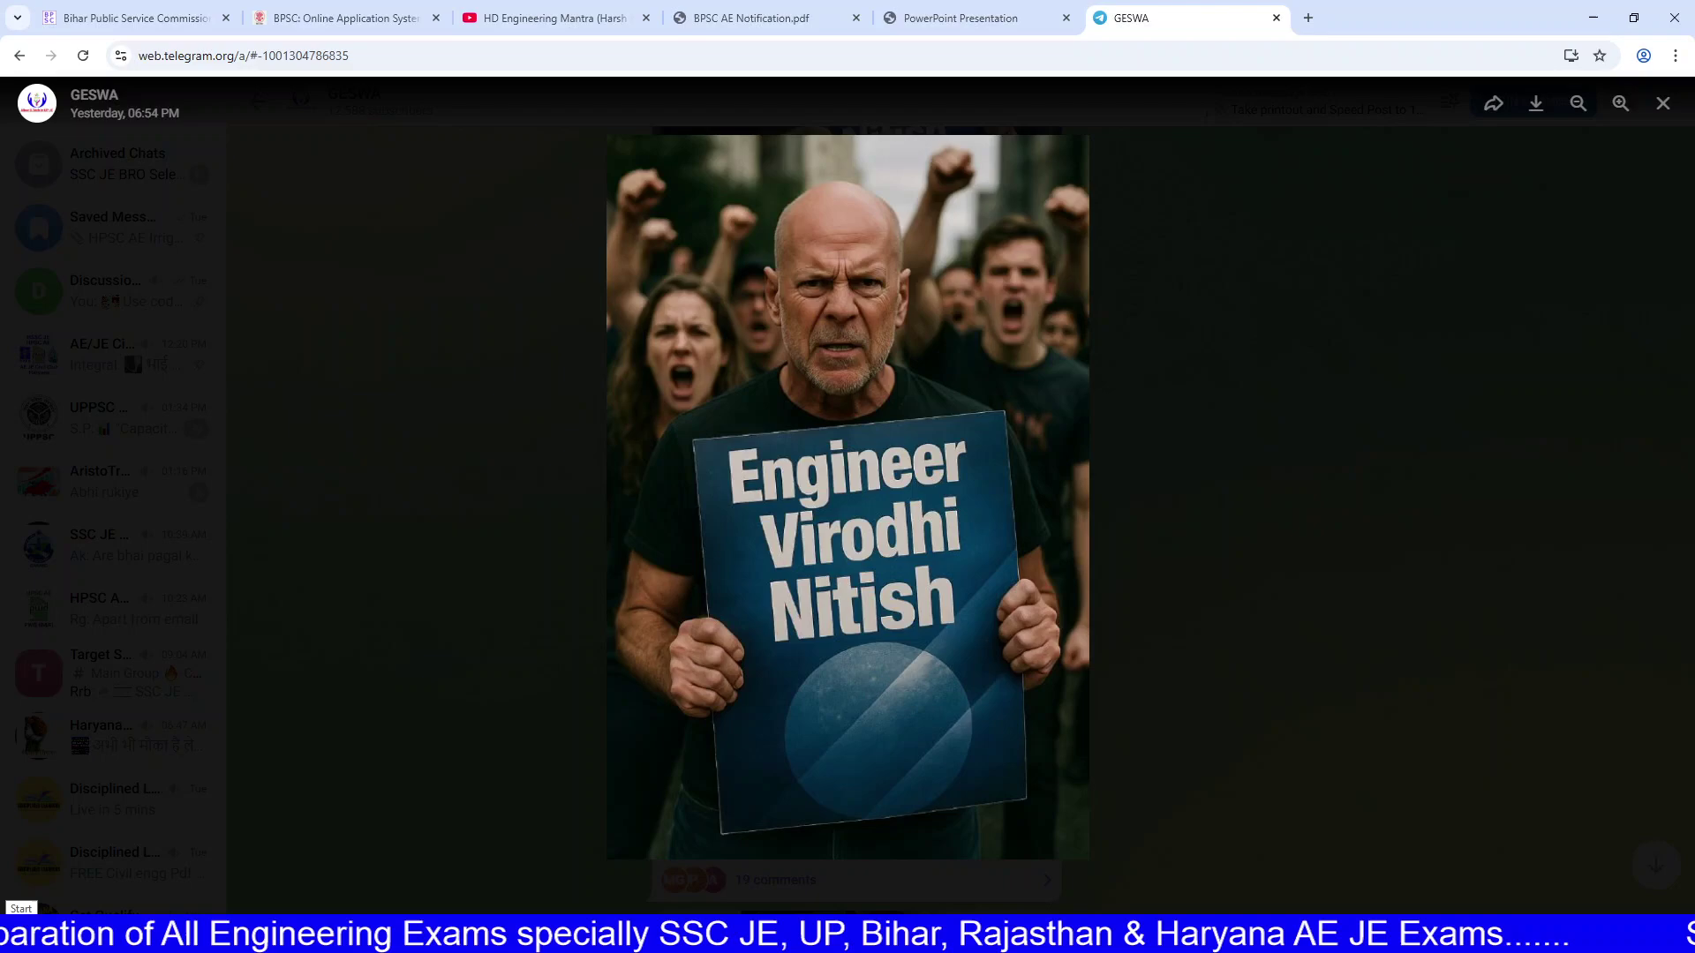
key(Right)
key(Right)
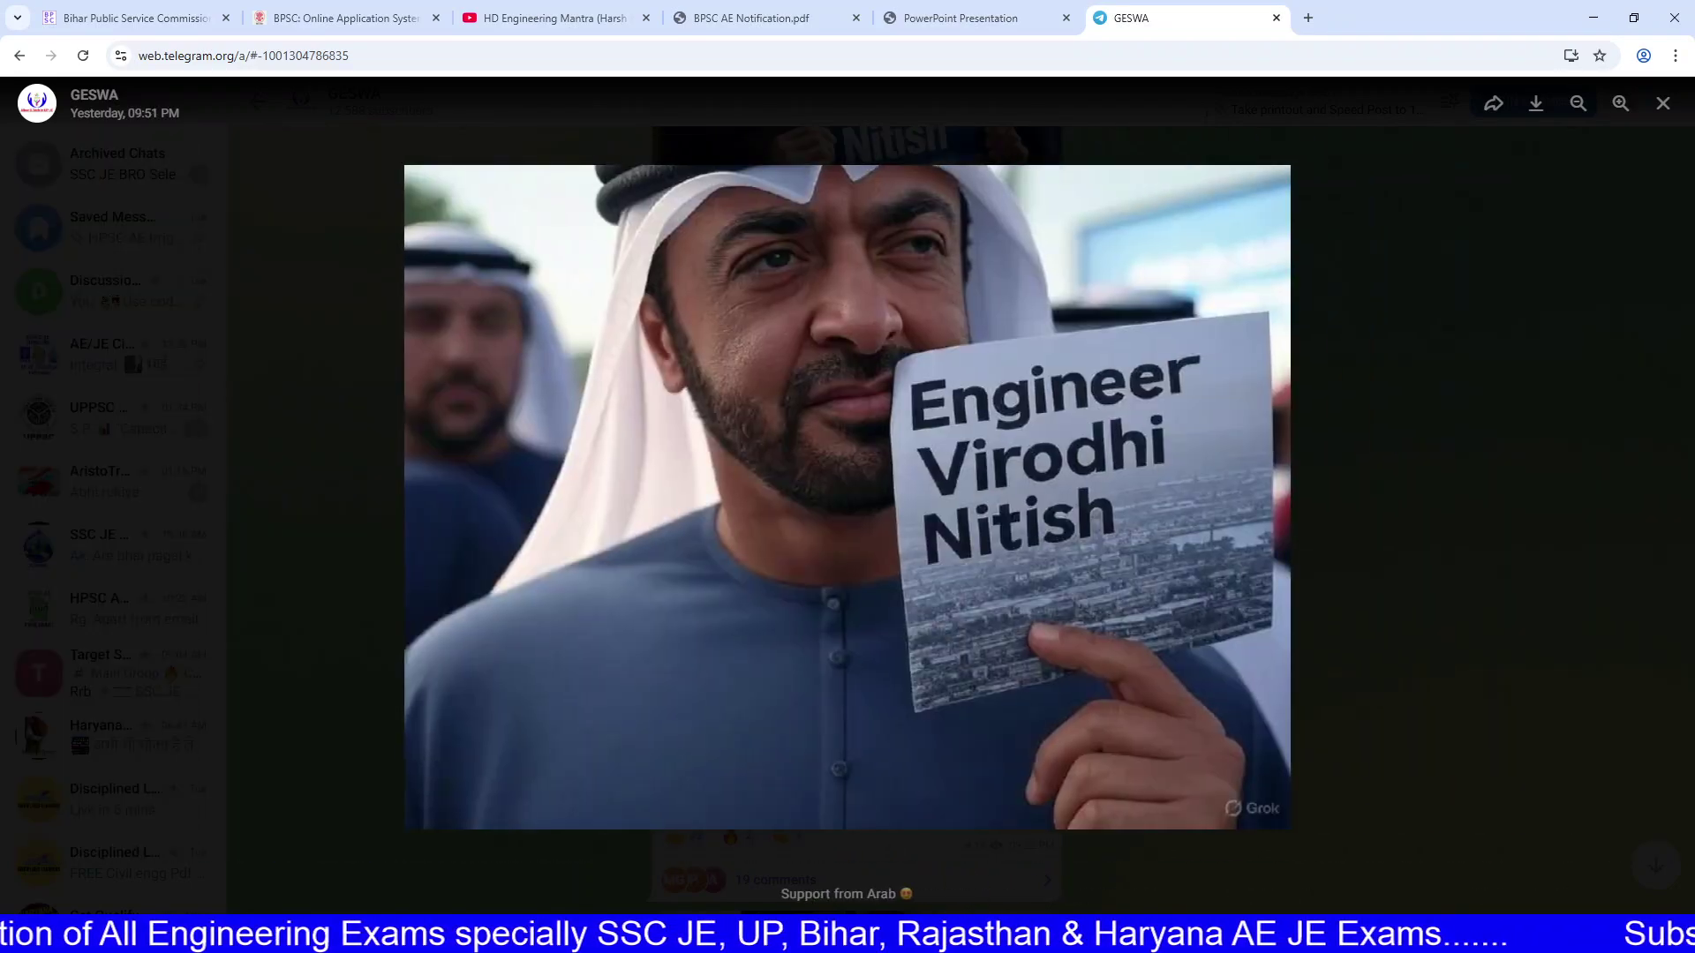
key(Escape)
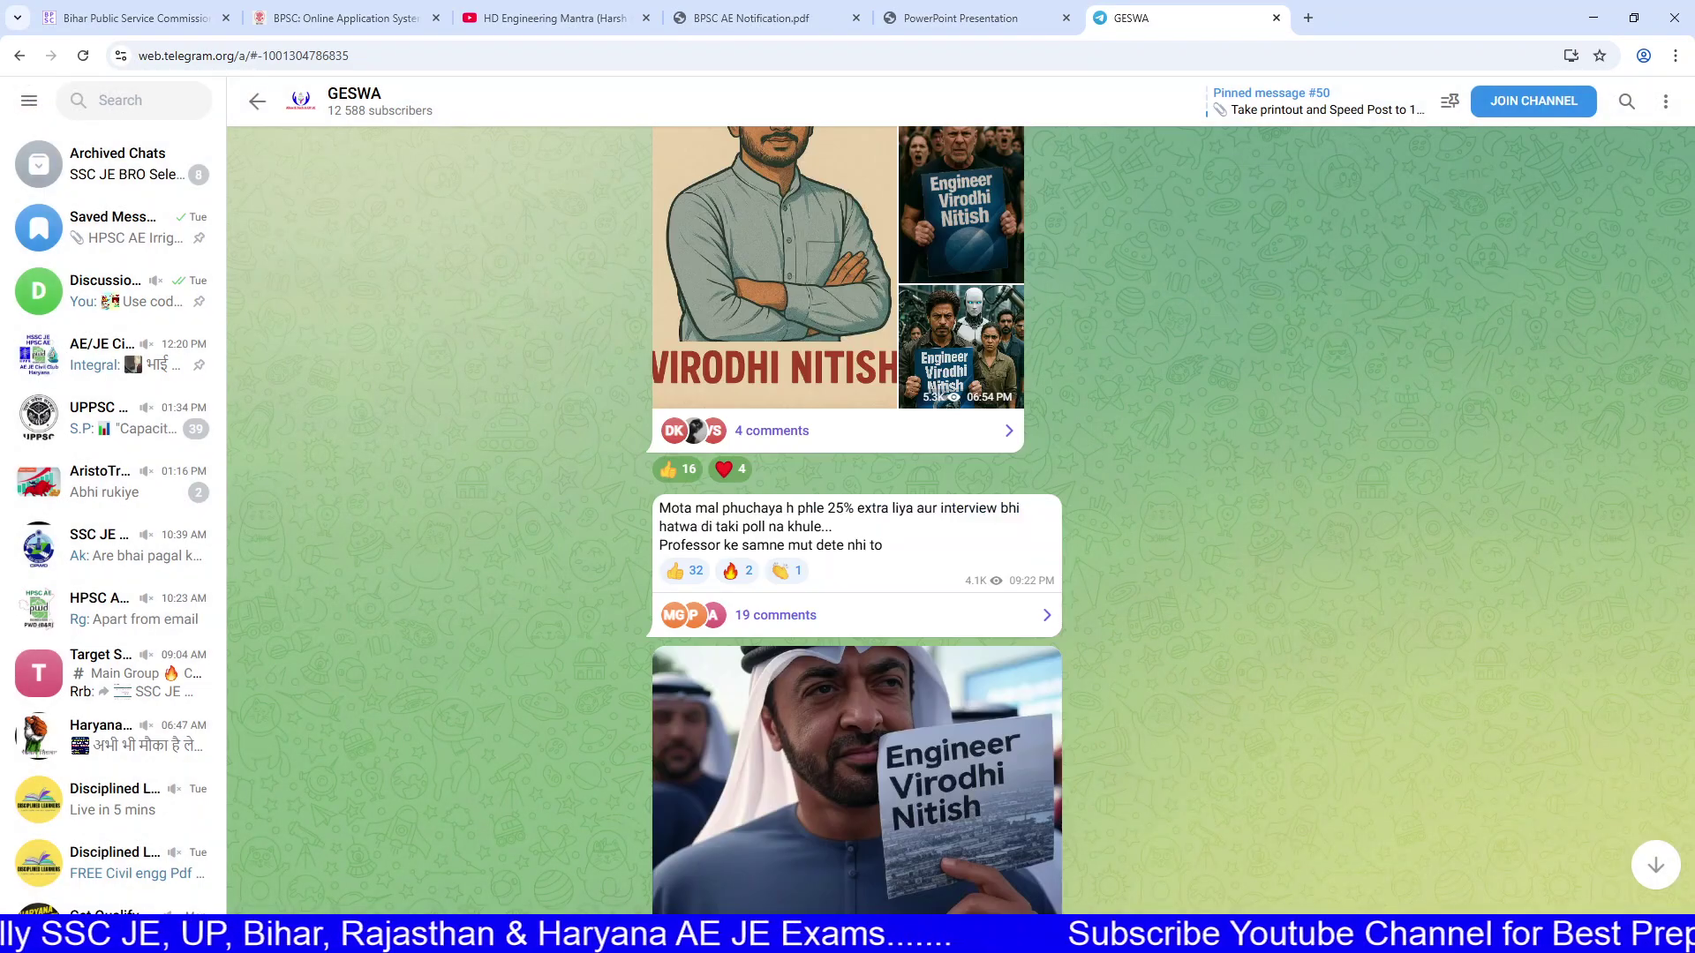
Step: Open the Discussion Group for Civil Competitive Exams chat, then return to the BPSC tab
click(124, 292)
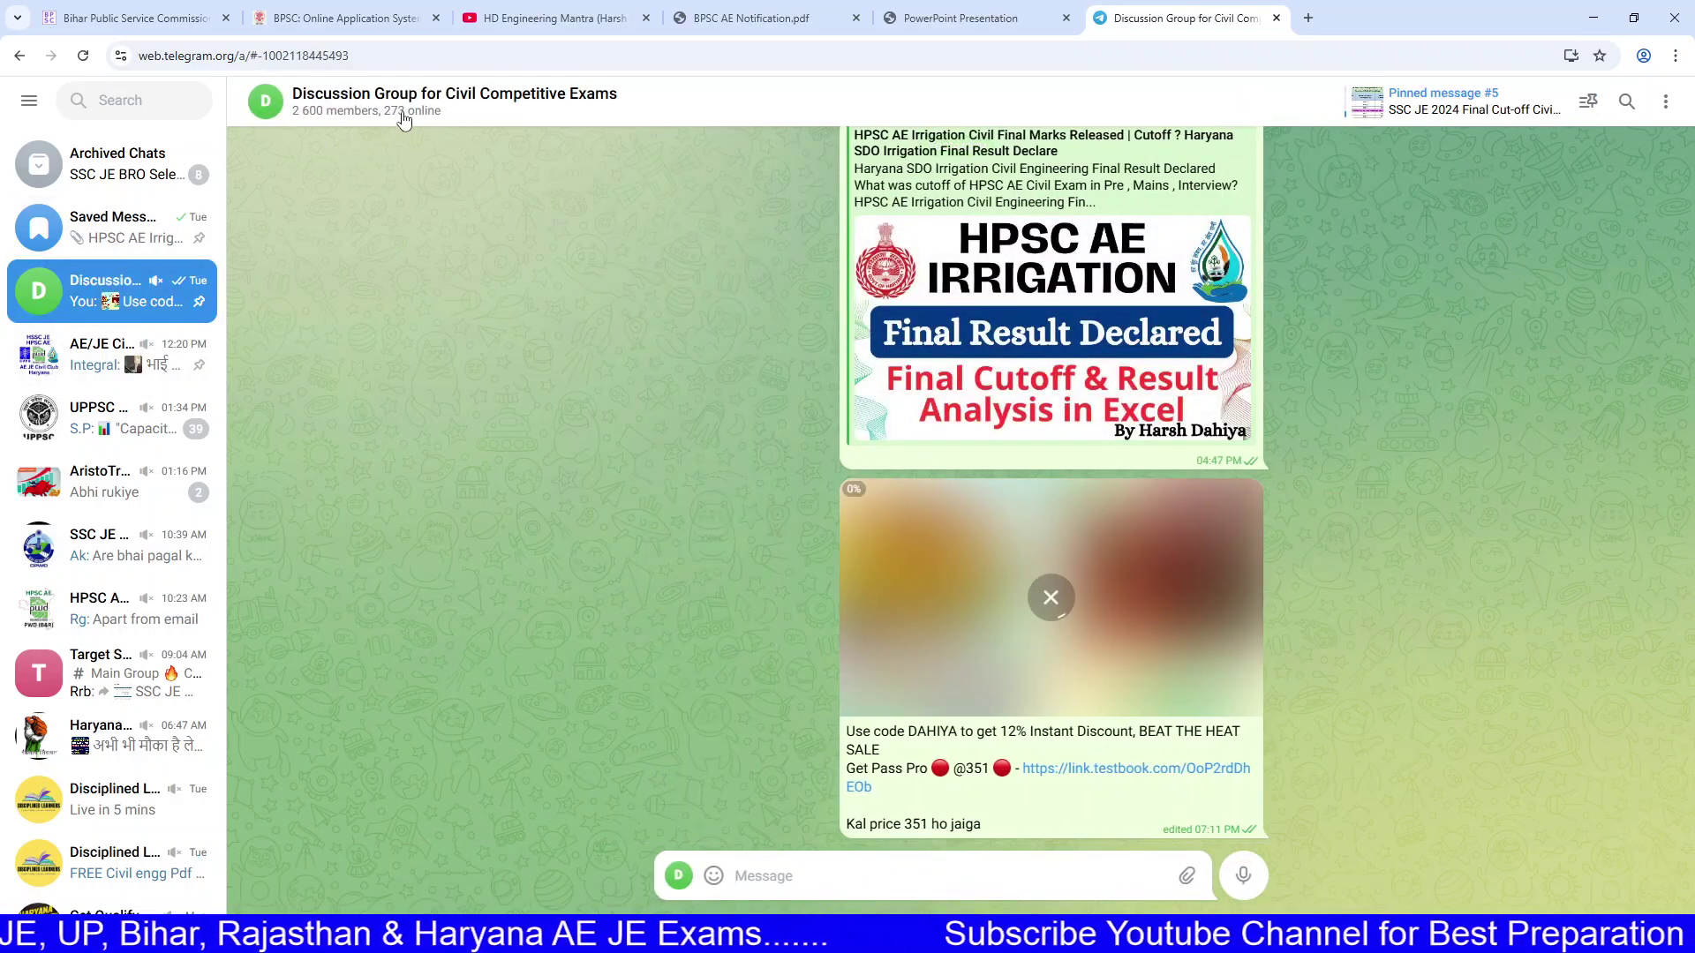
scroll(576, 388, up, 6)
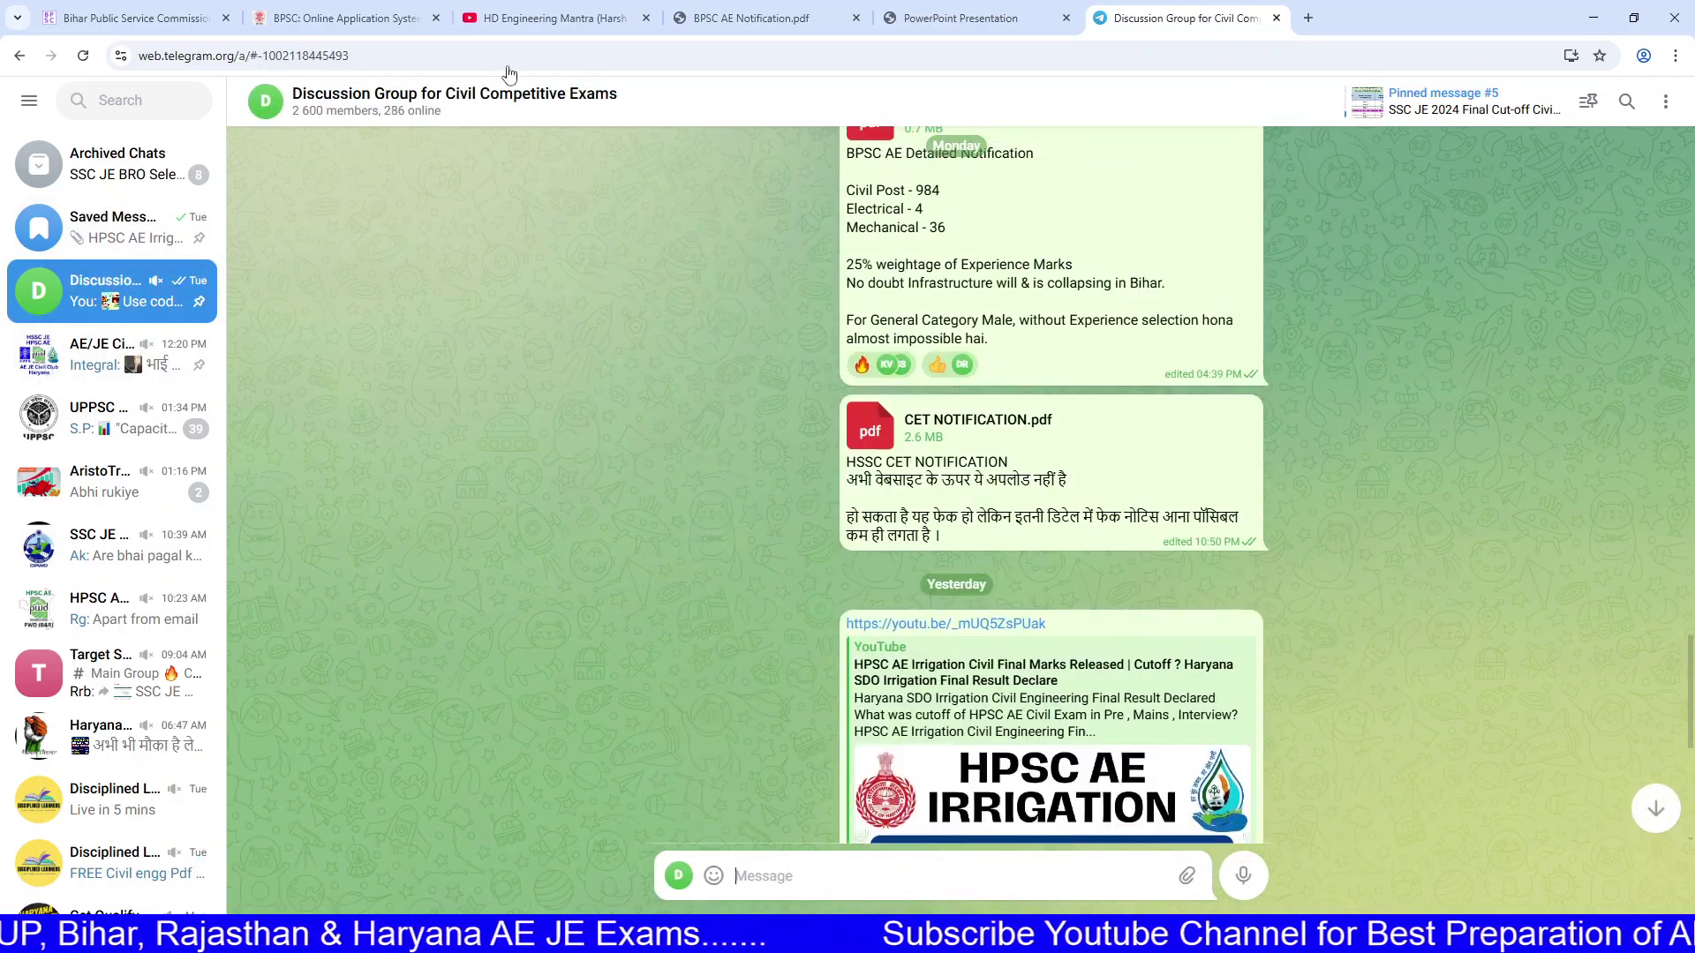
click(348, 17)
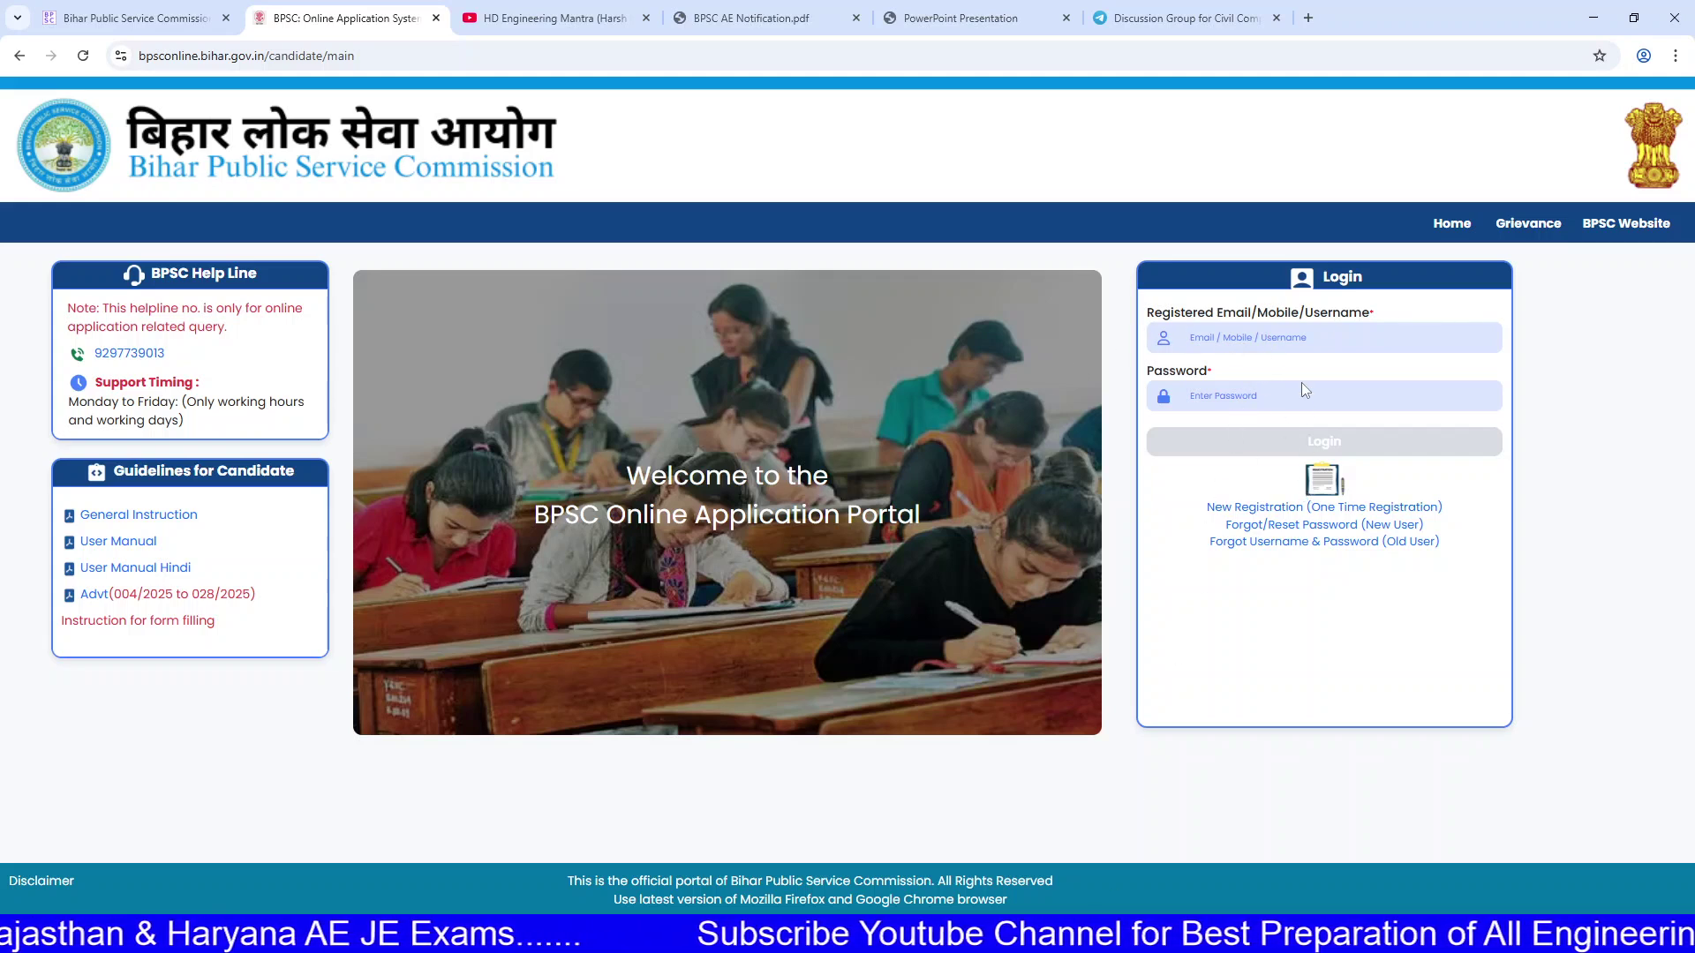
Step: Submit the saved login credentials with the captcha, then accept the DigiLocker redirect
key(Return)
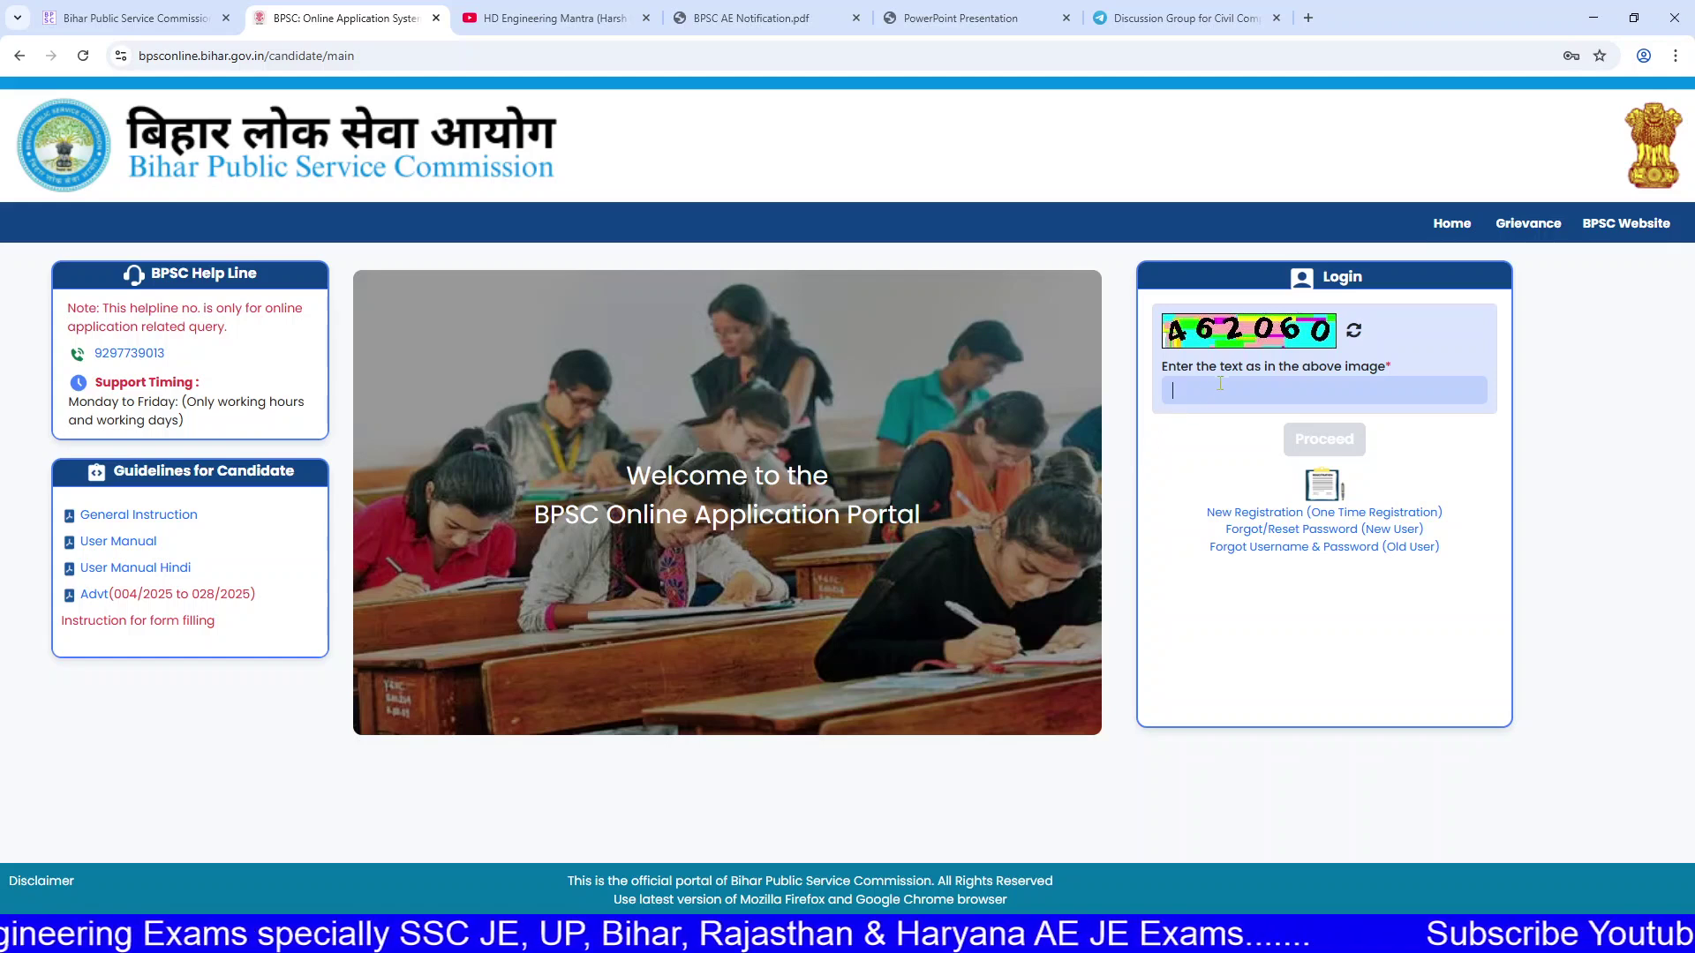
text(4)
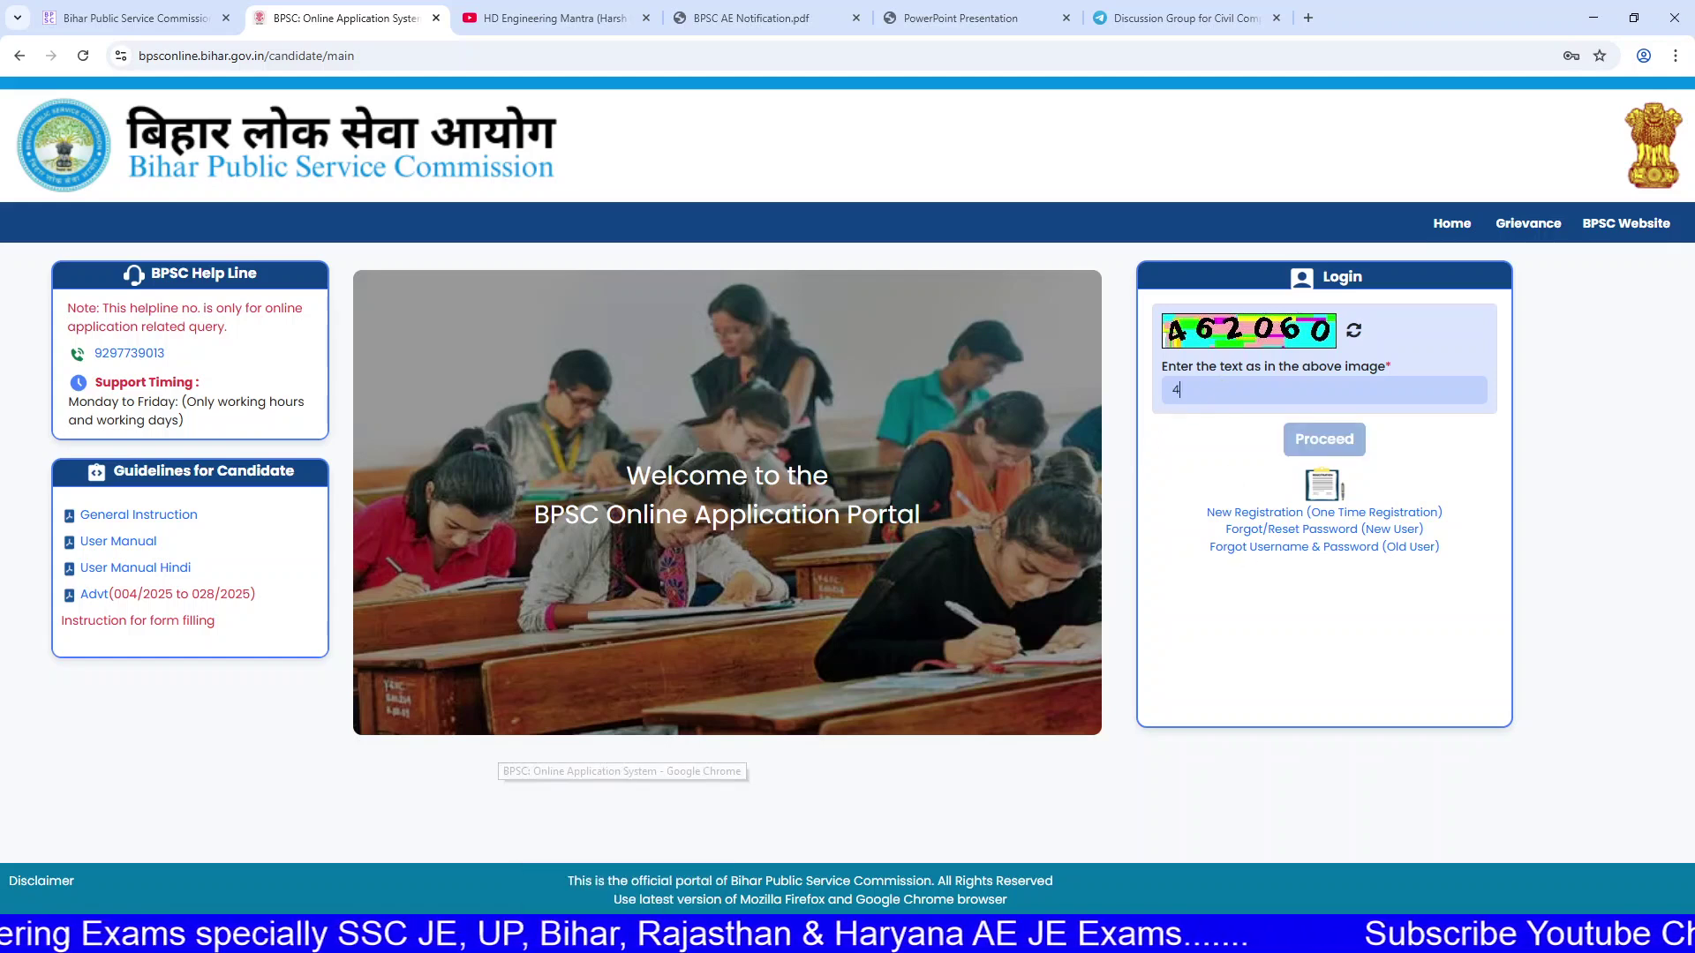
text(6)
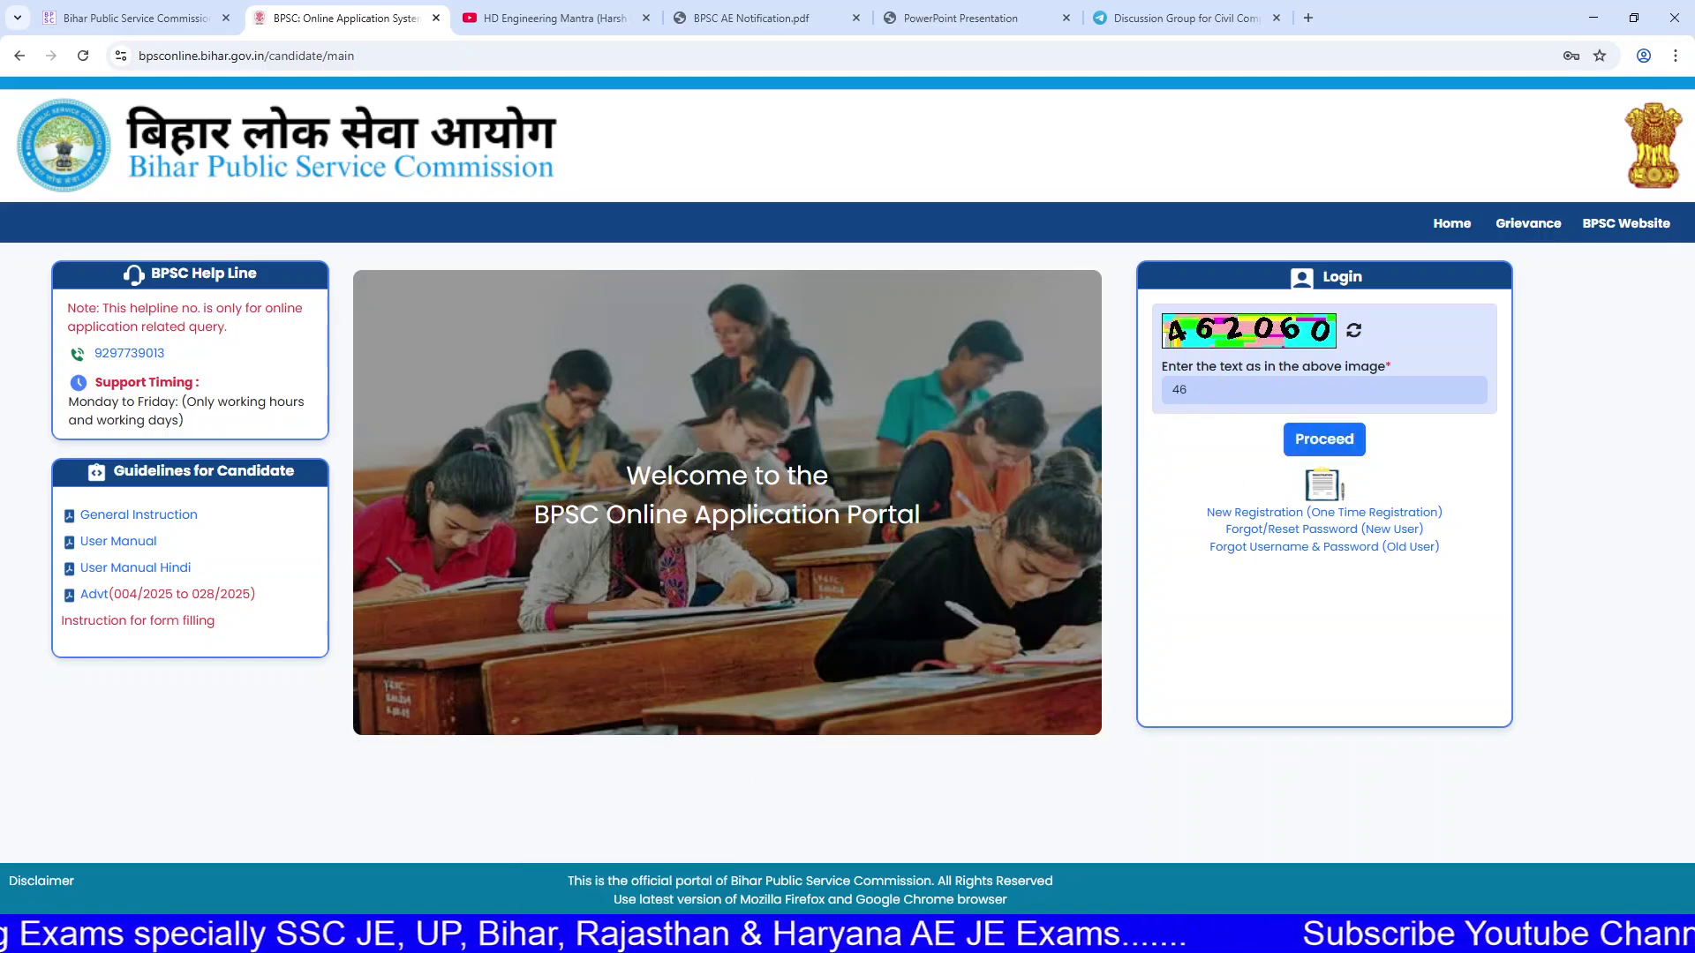
text(2060)
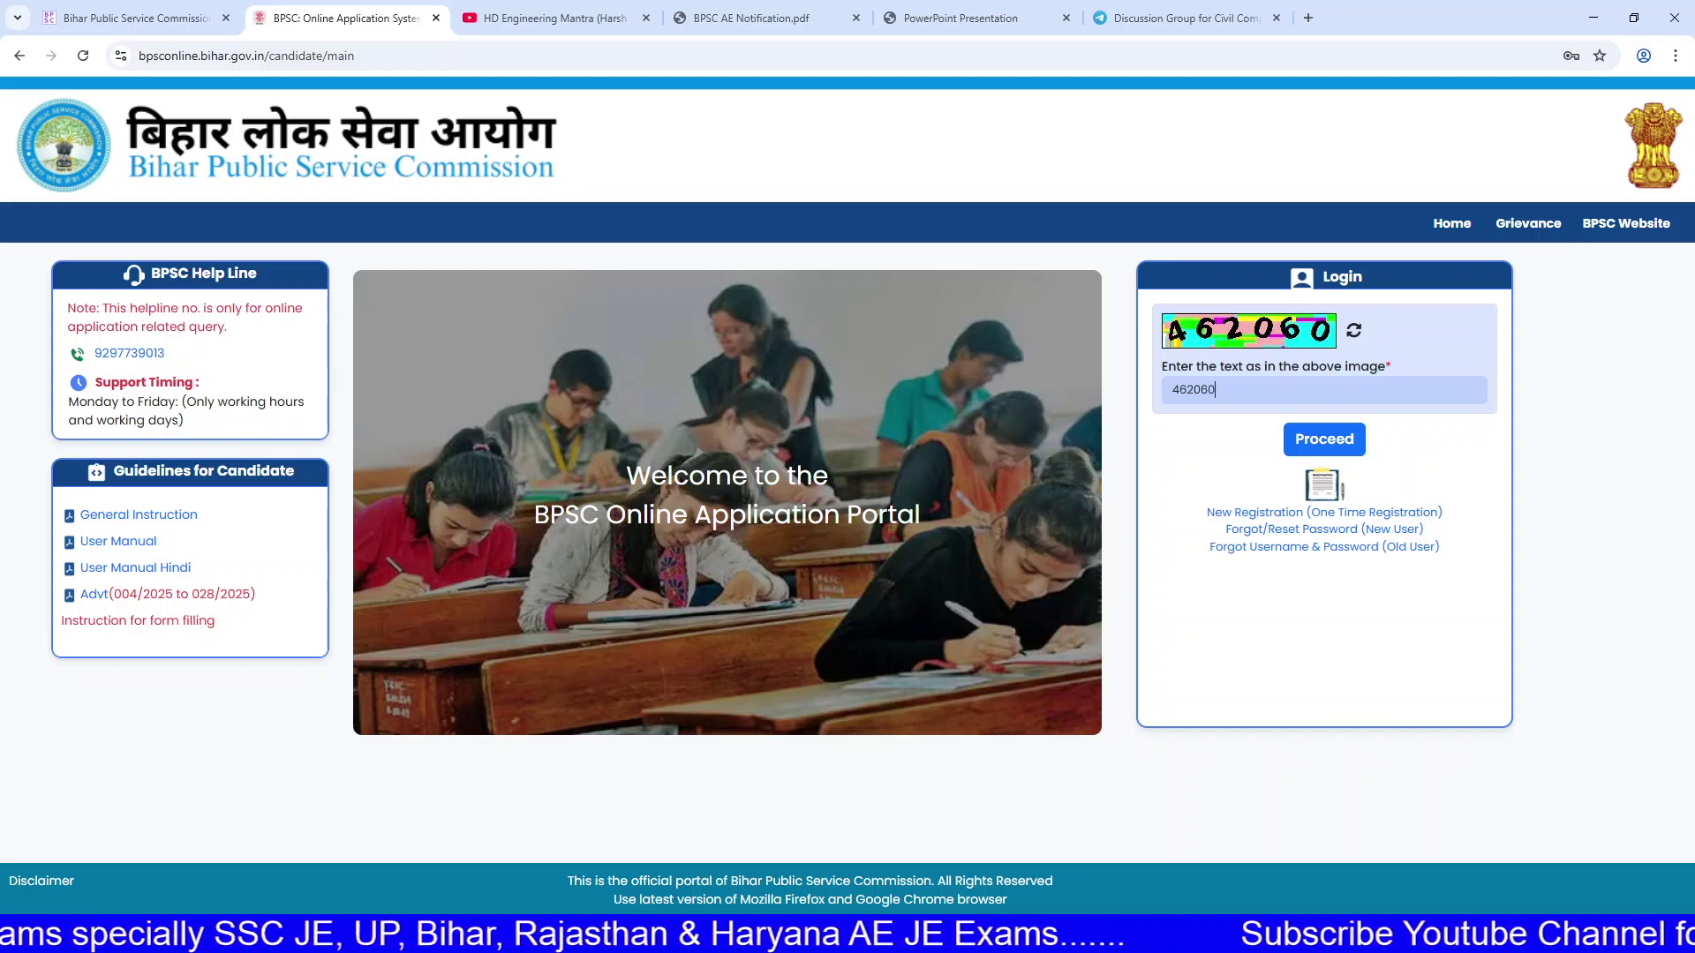
click(1313, 441)
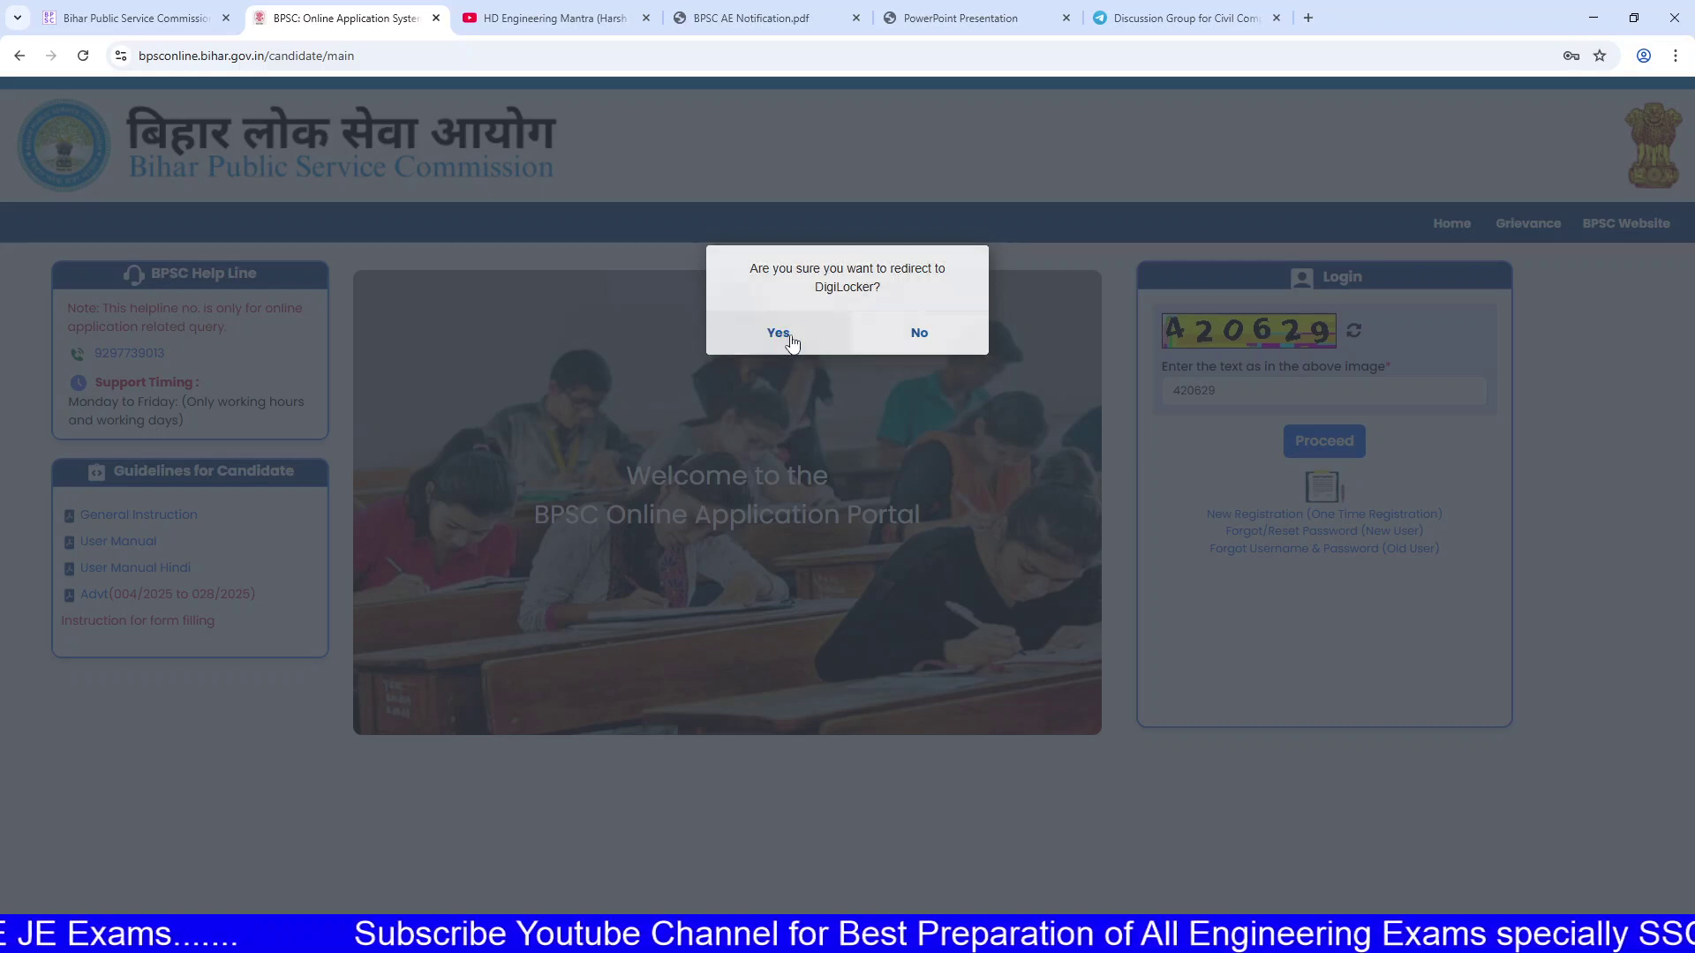
click(791, 340)
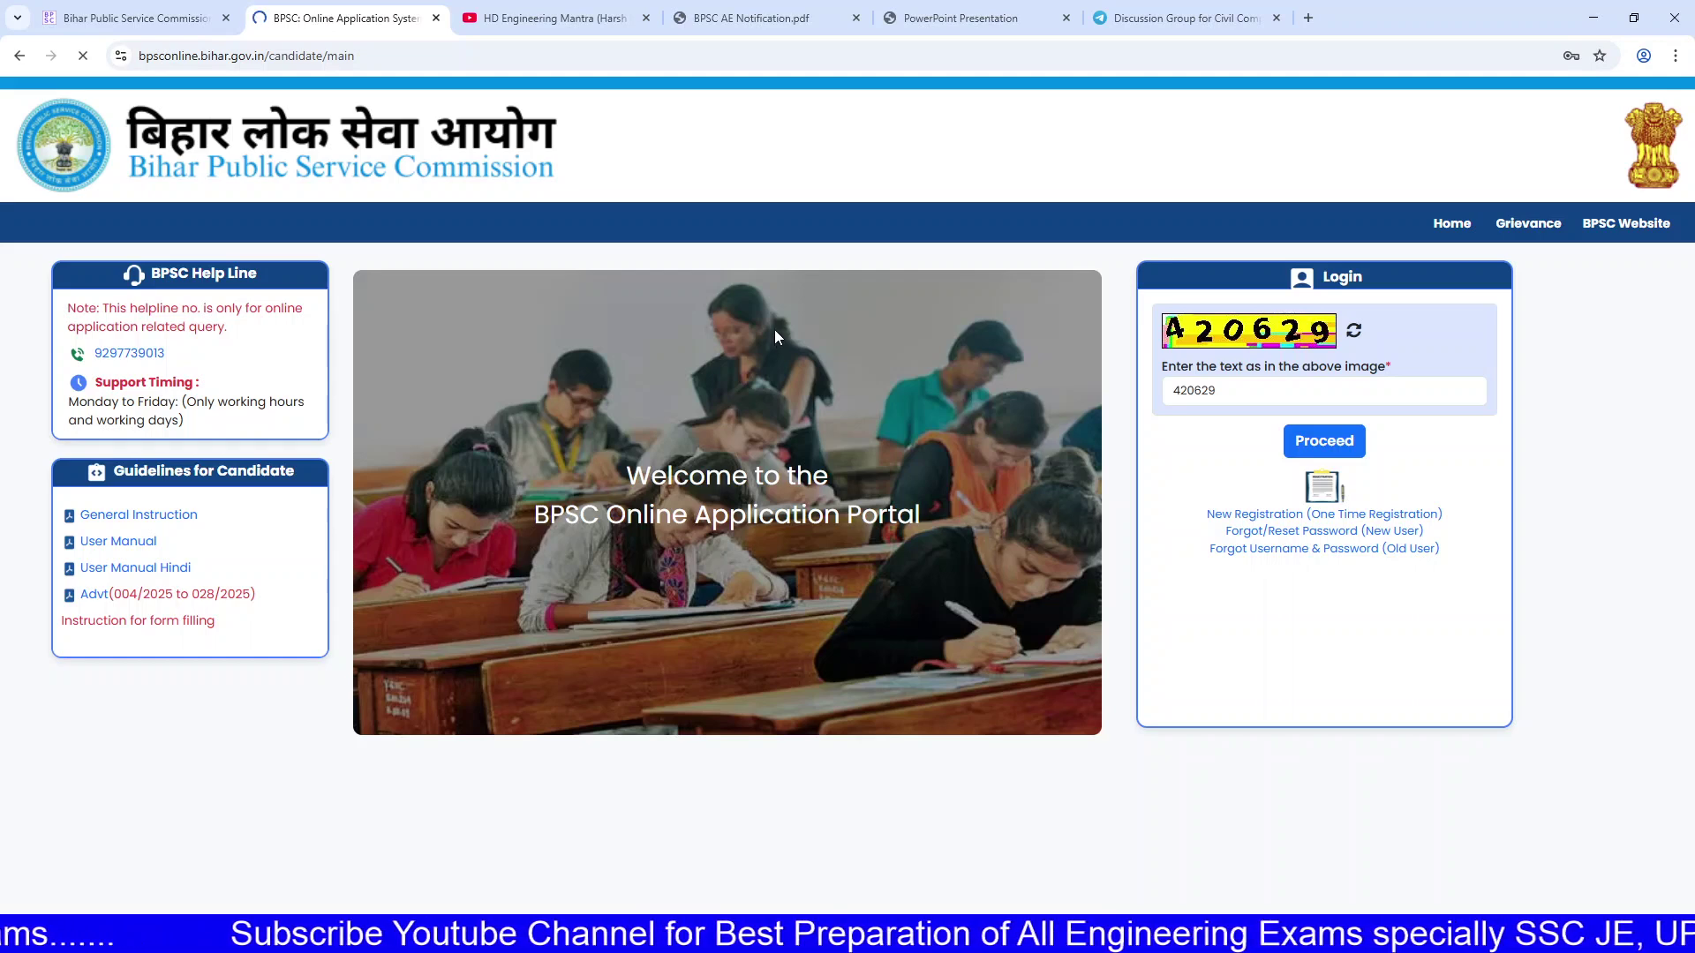
Step: Browse the HD Engineering Mantra channel's Videos grid on YouTube, then return to the logged-in BPSC portal
click(519, 7)
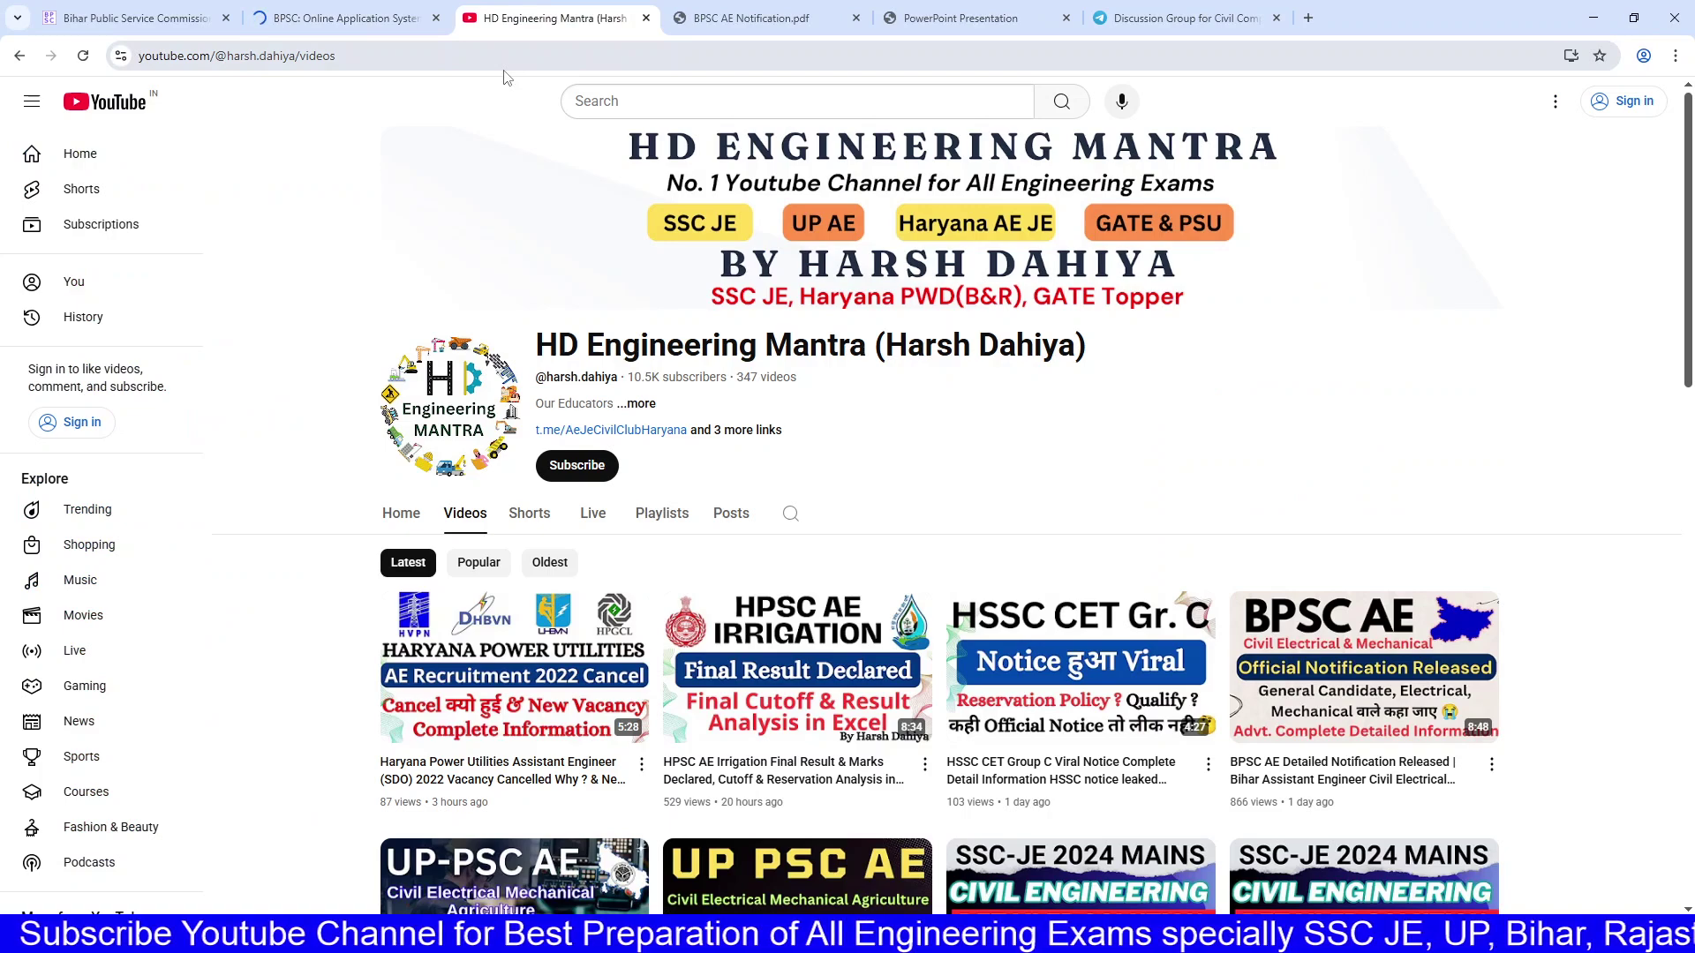
key(ctrl+shift+Tab)
click(544, 7)
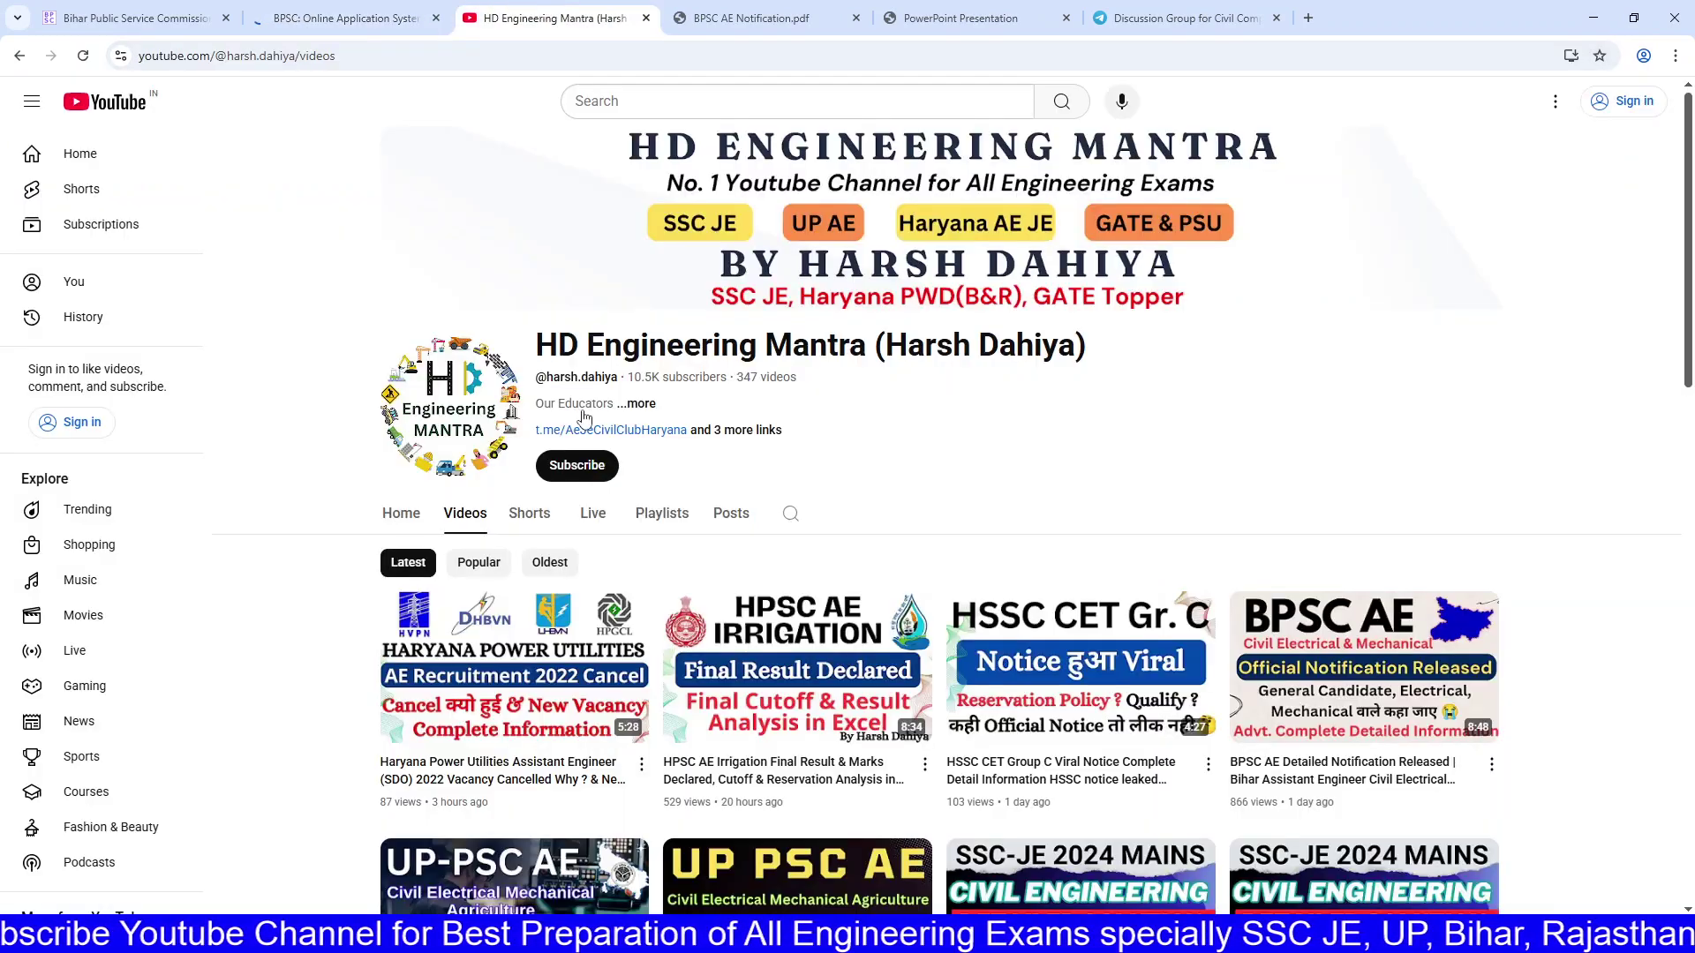
drag(544, 342, 1076, 357)
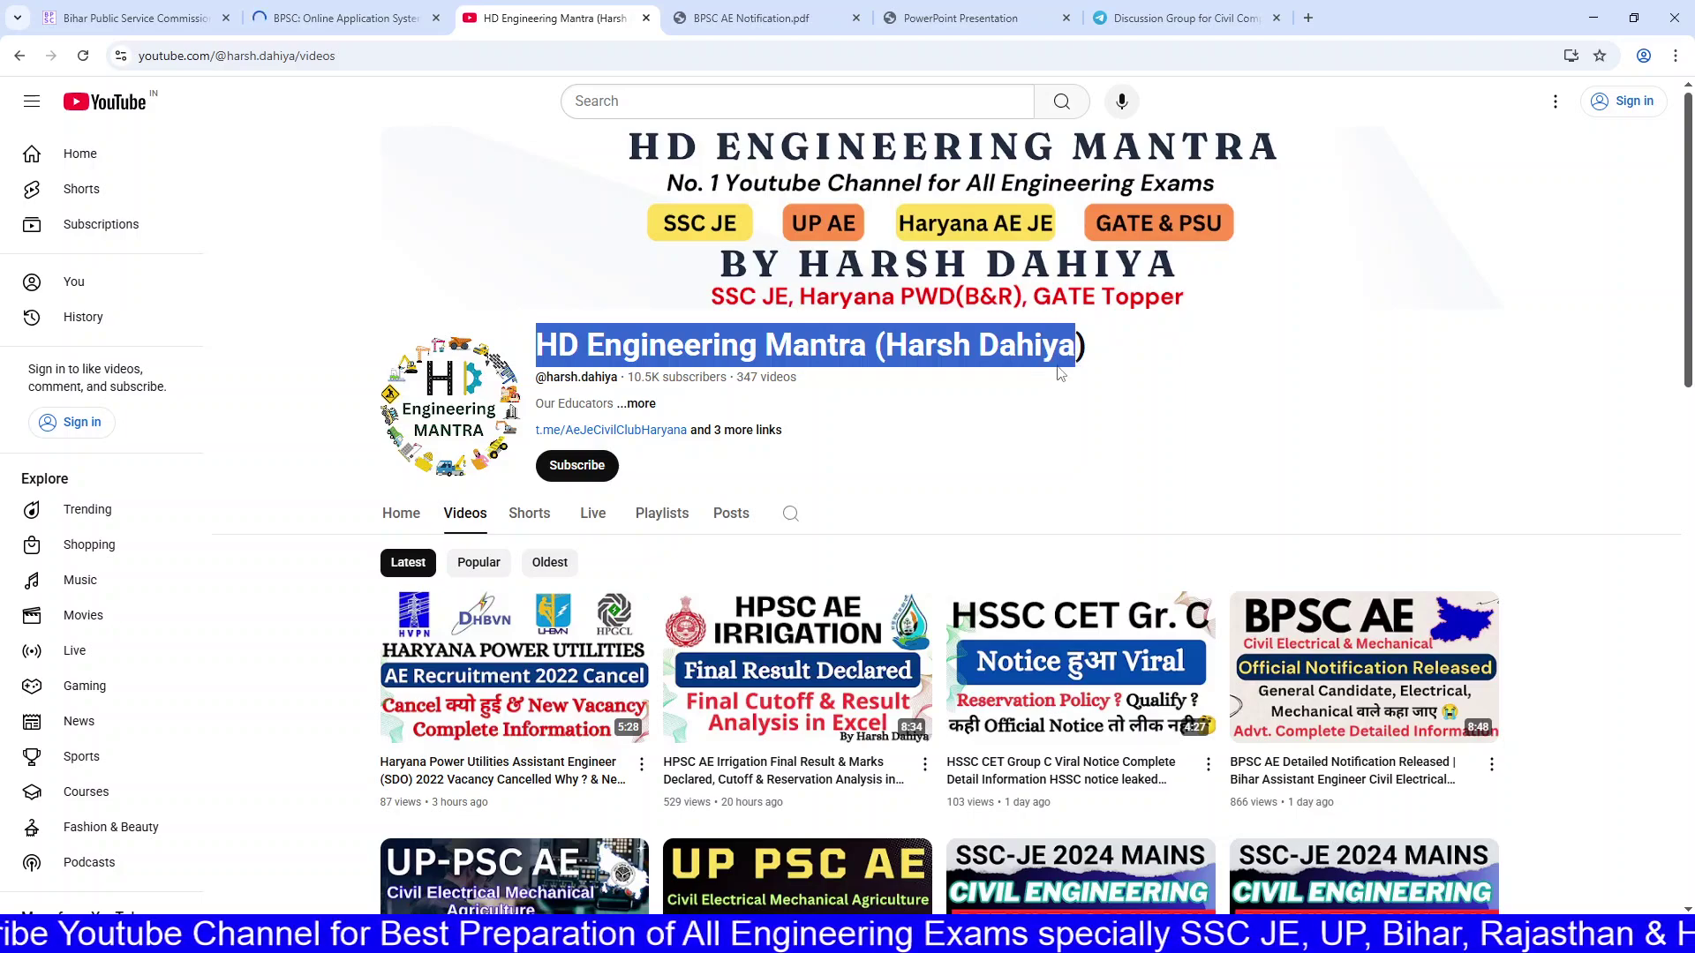
scroll(1059, 373, down, 14)
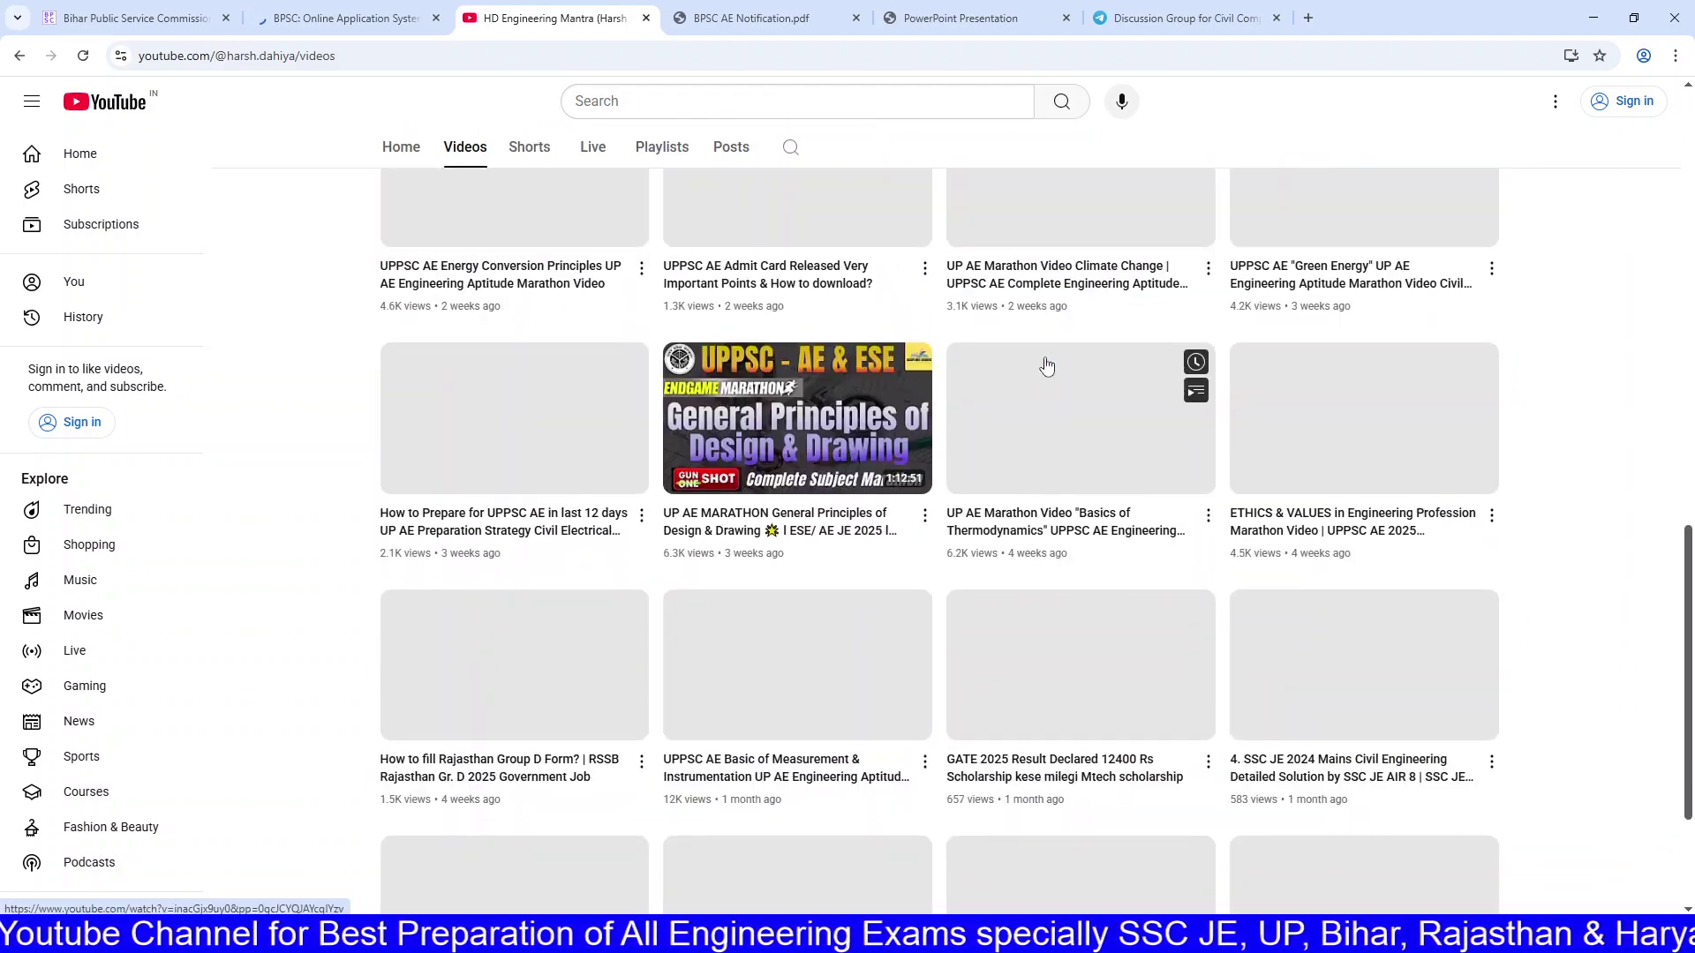
scroll(1047, 366, up, 10)
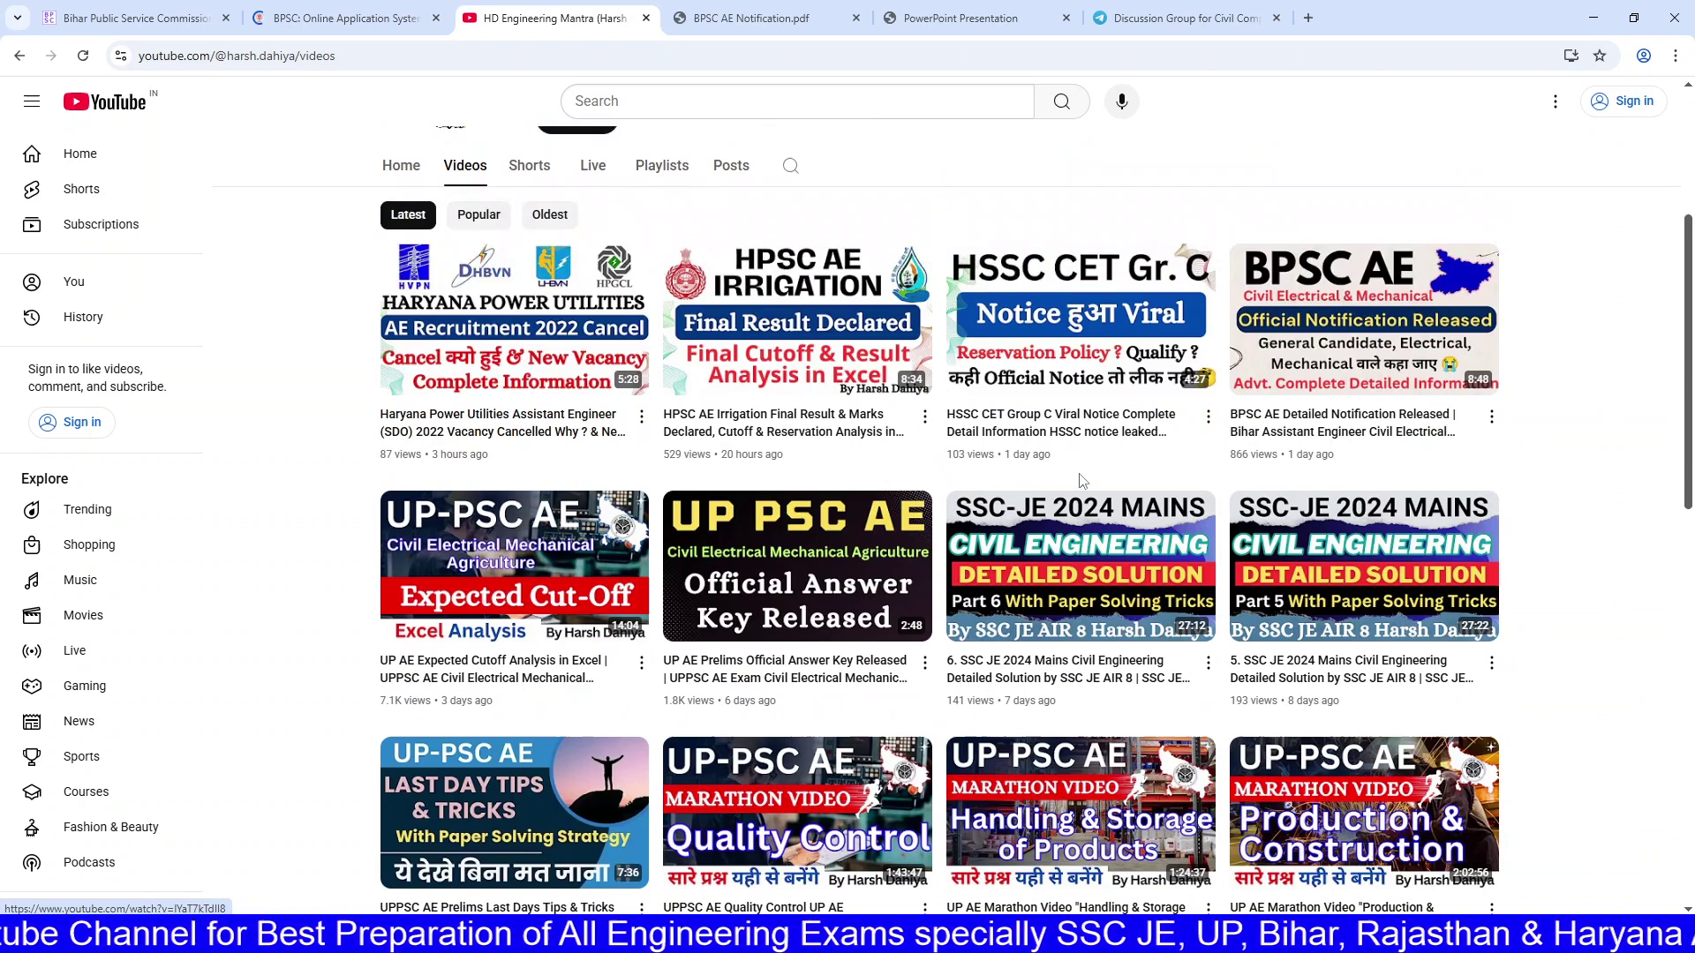
scroll(1083, 481, up, 3)
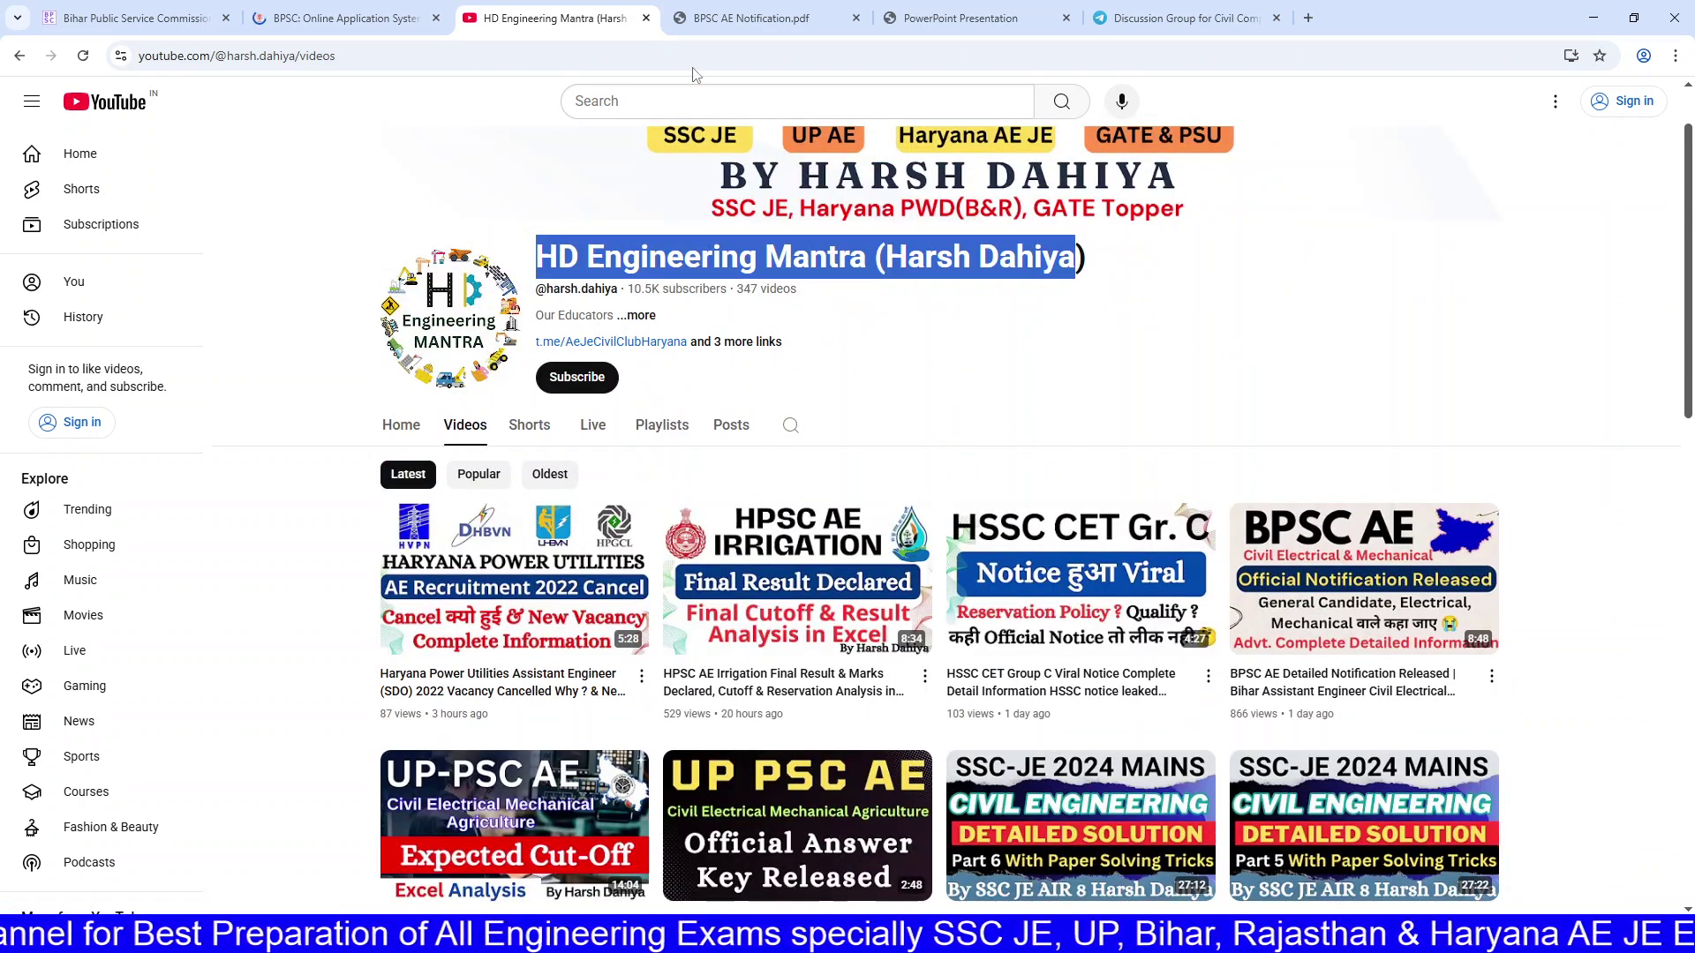
click(370, 17)
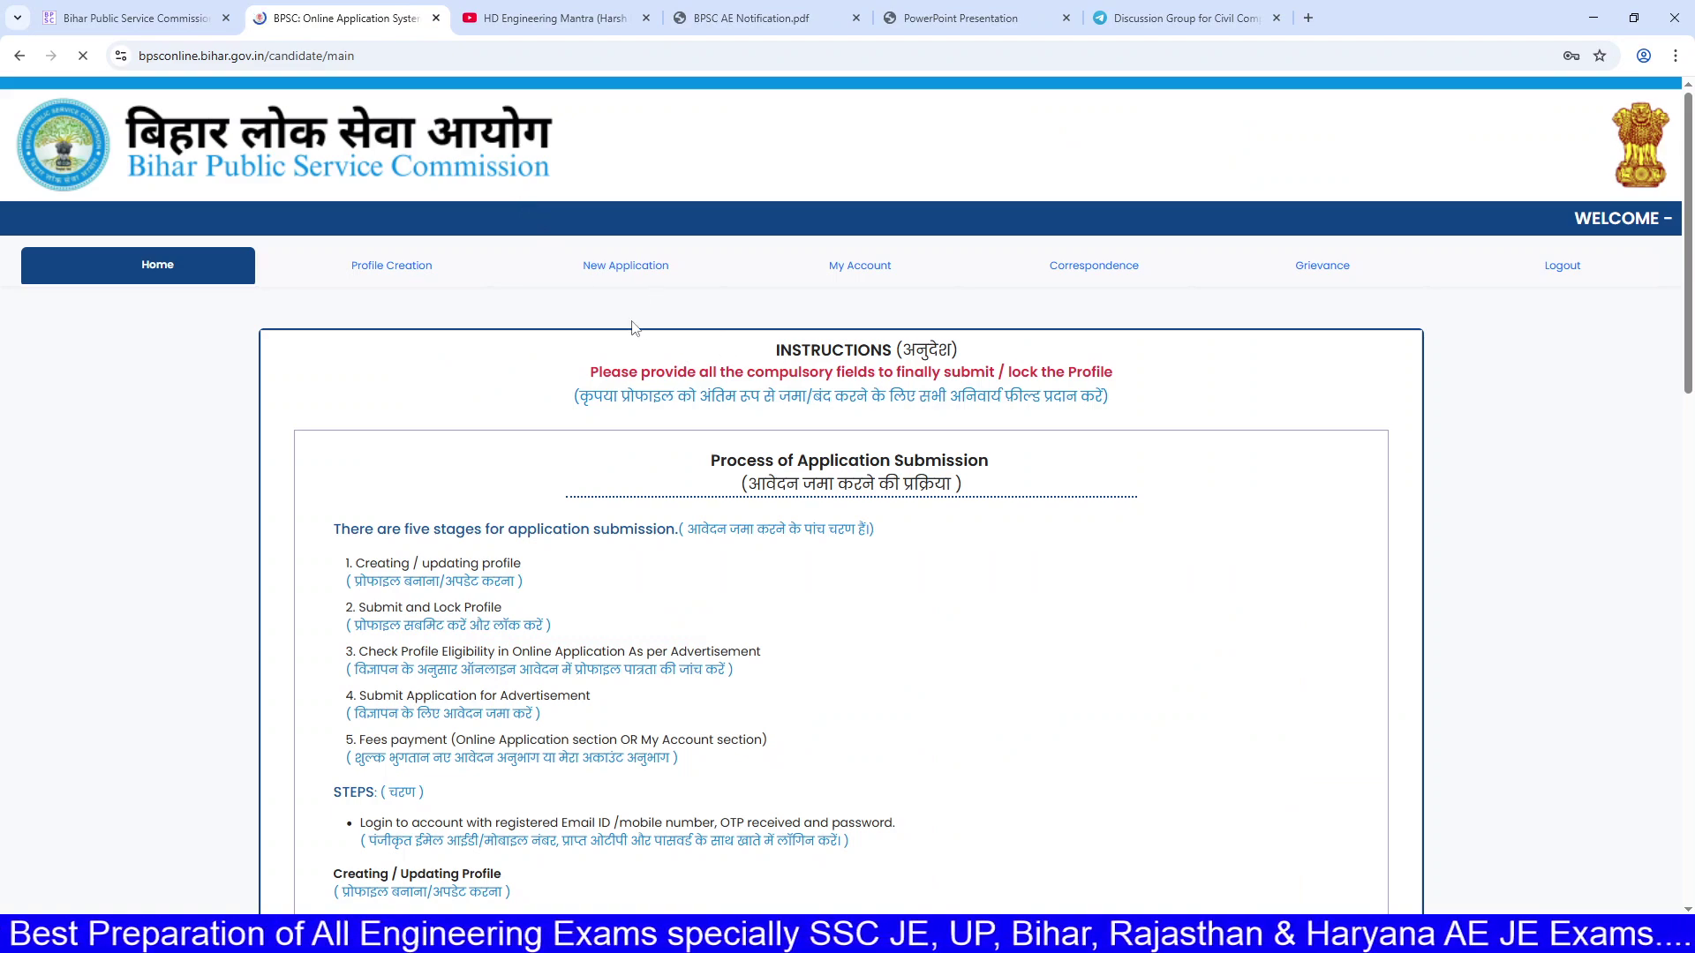
Step: Review the home-page steps, including Submit and Lock Profile, eligibility check and fees, then open Profile Creation
scroll(632, 376, down, 10)
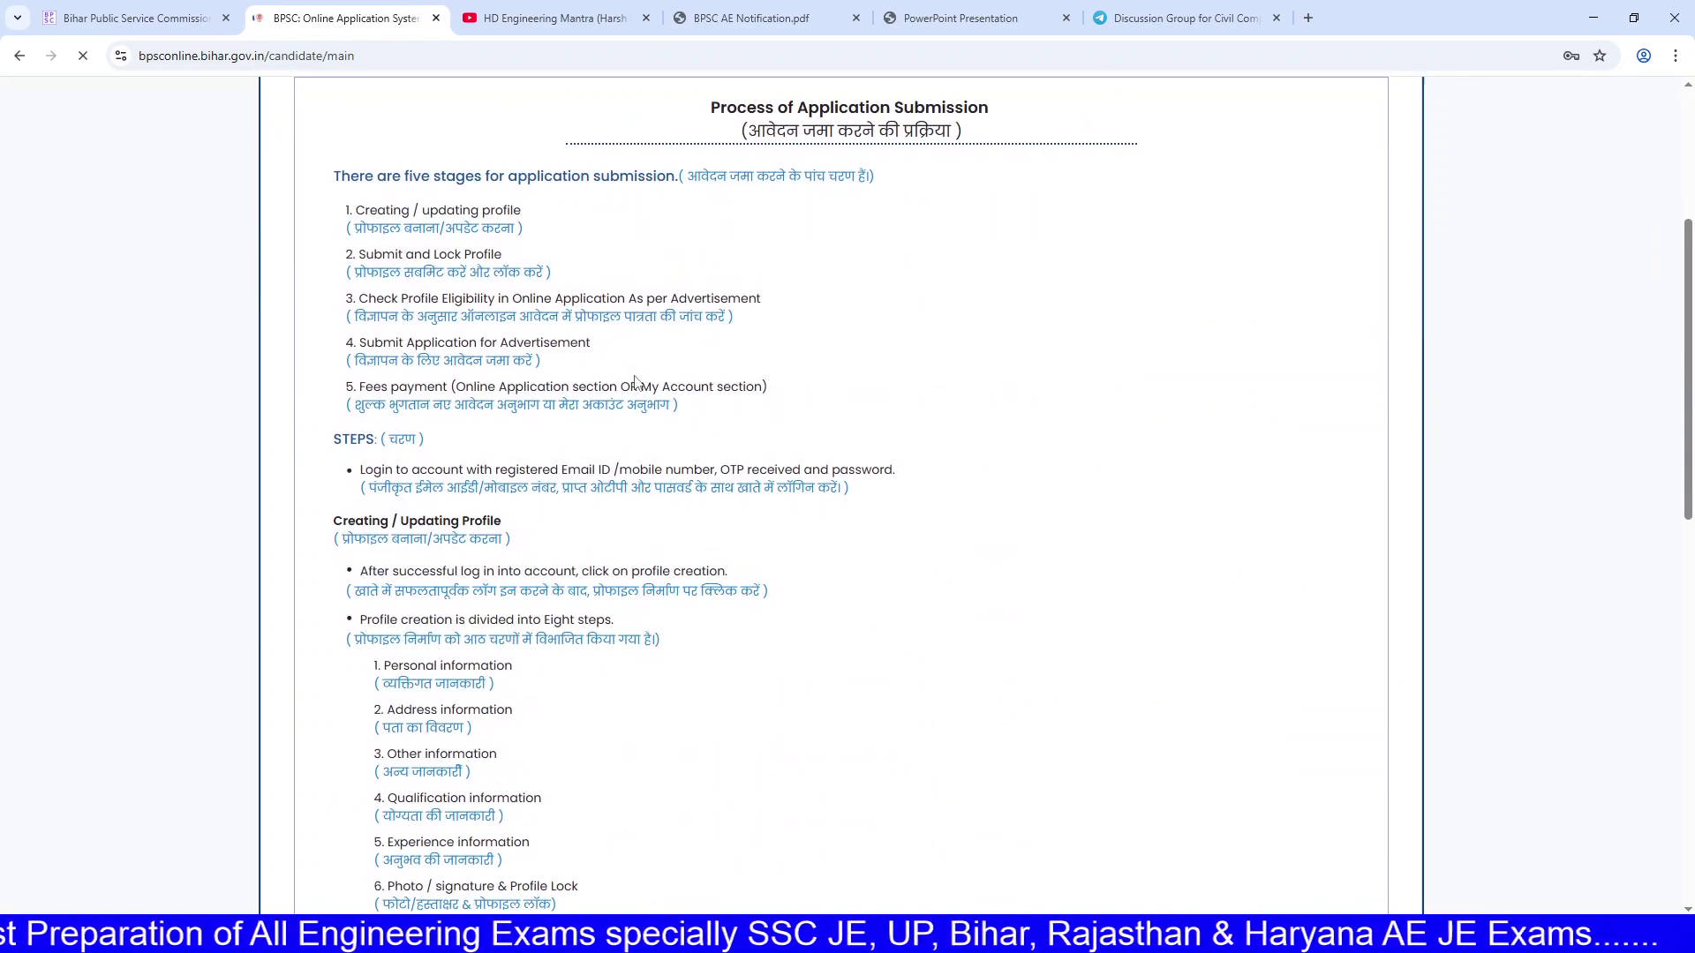
scroll(657, 384, up, 10)
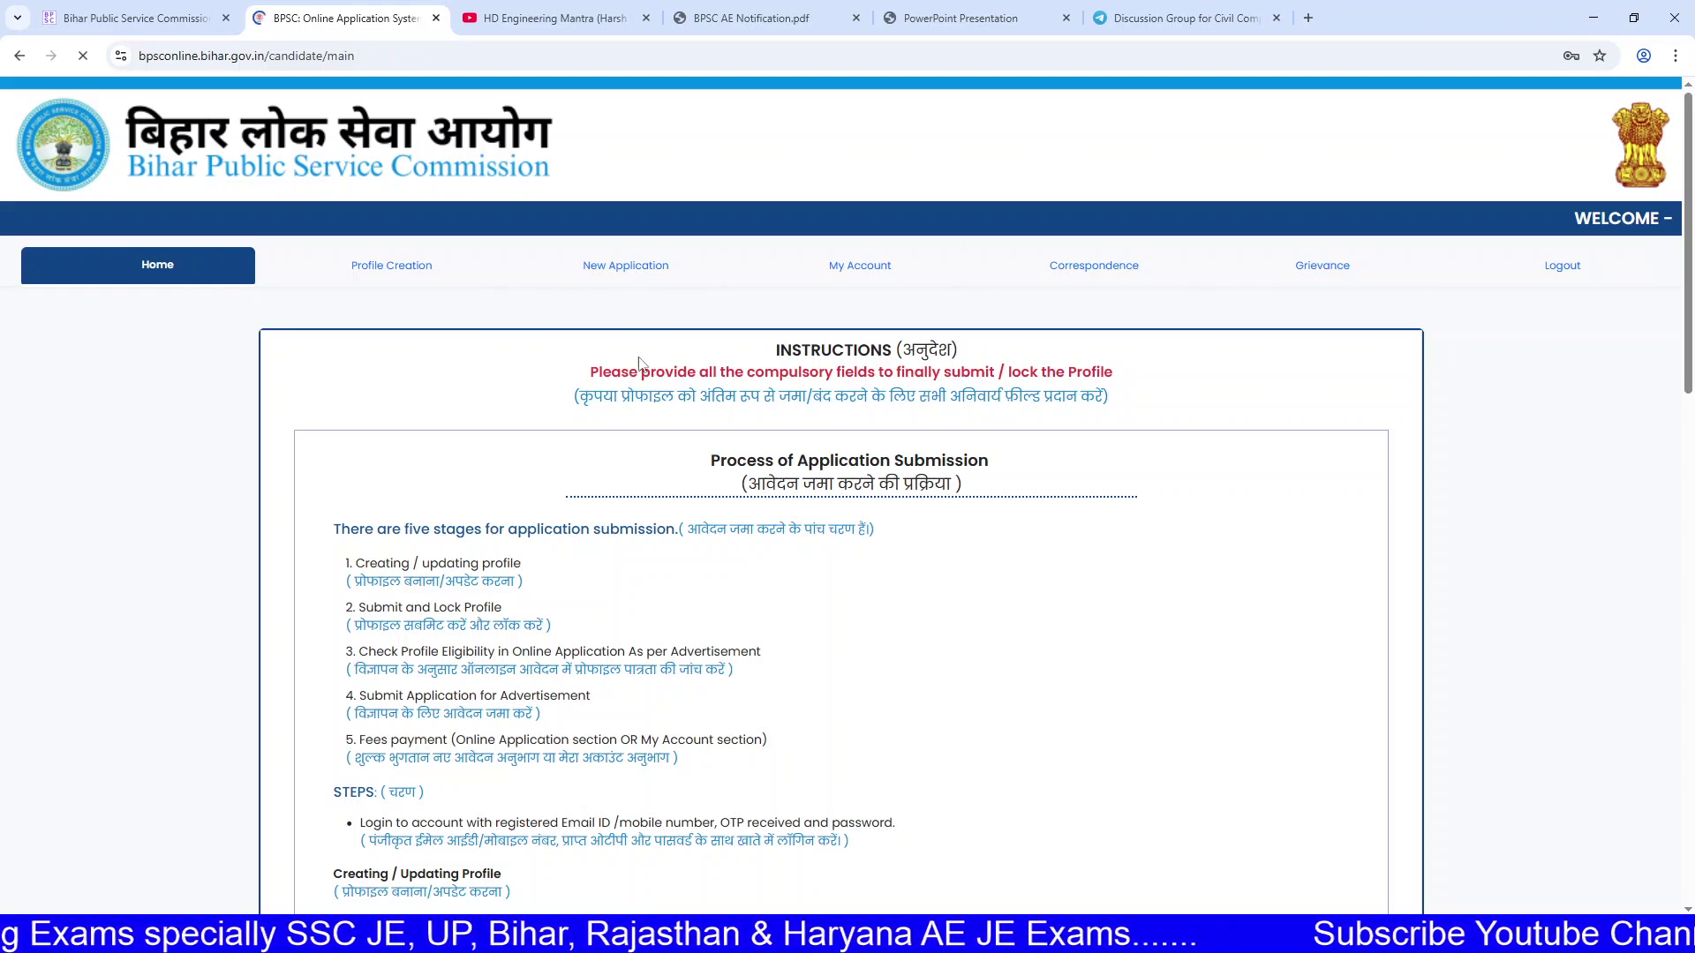
scroll(662, 465, down, 2)
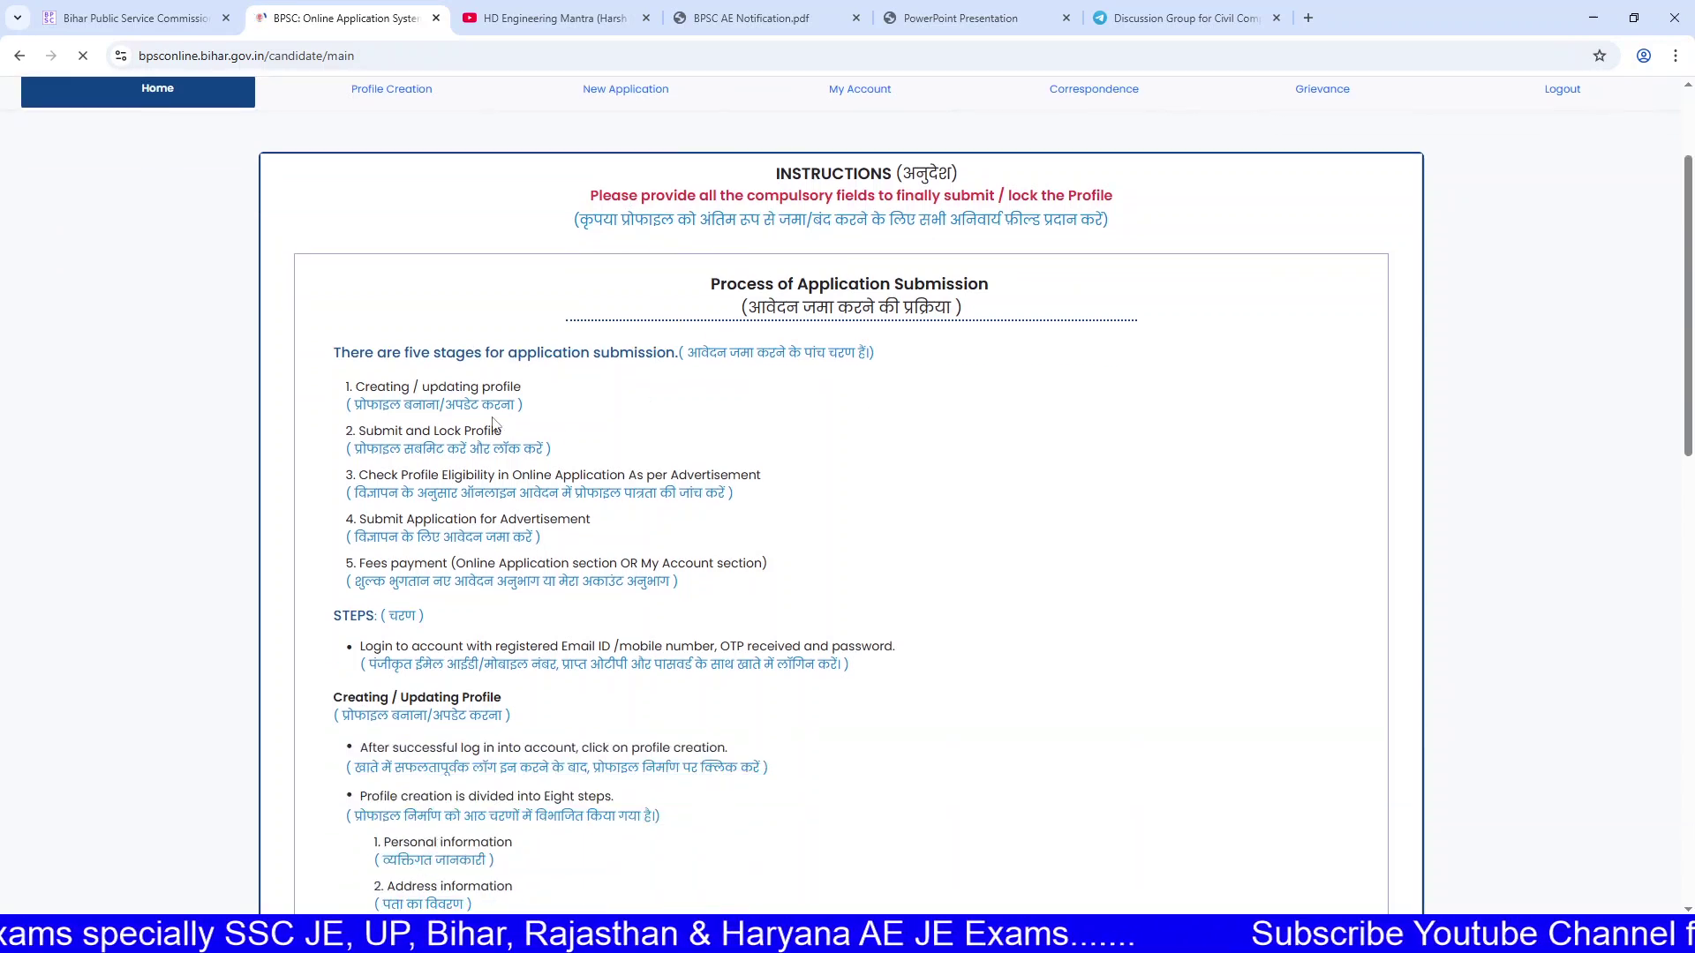
drag(363, 386, 510, 387)
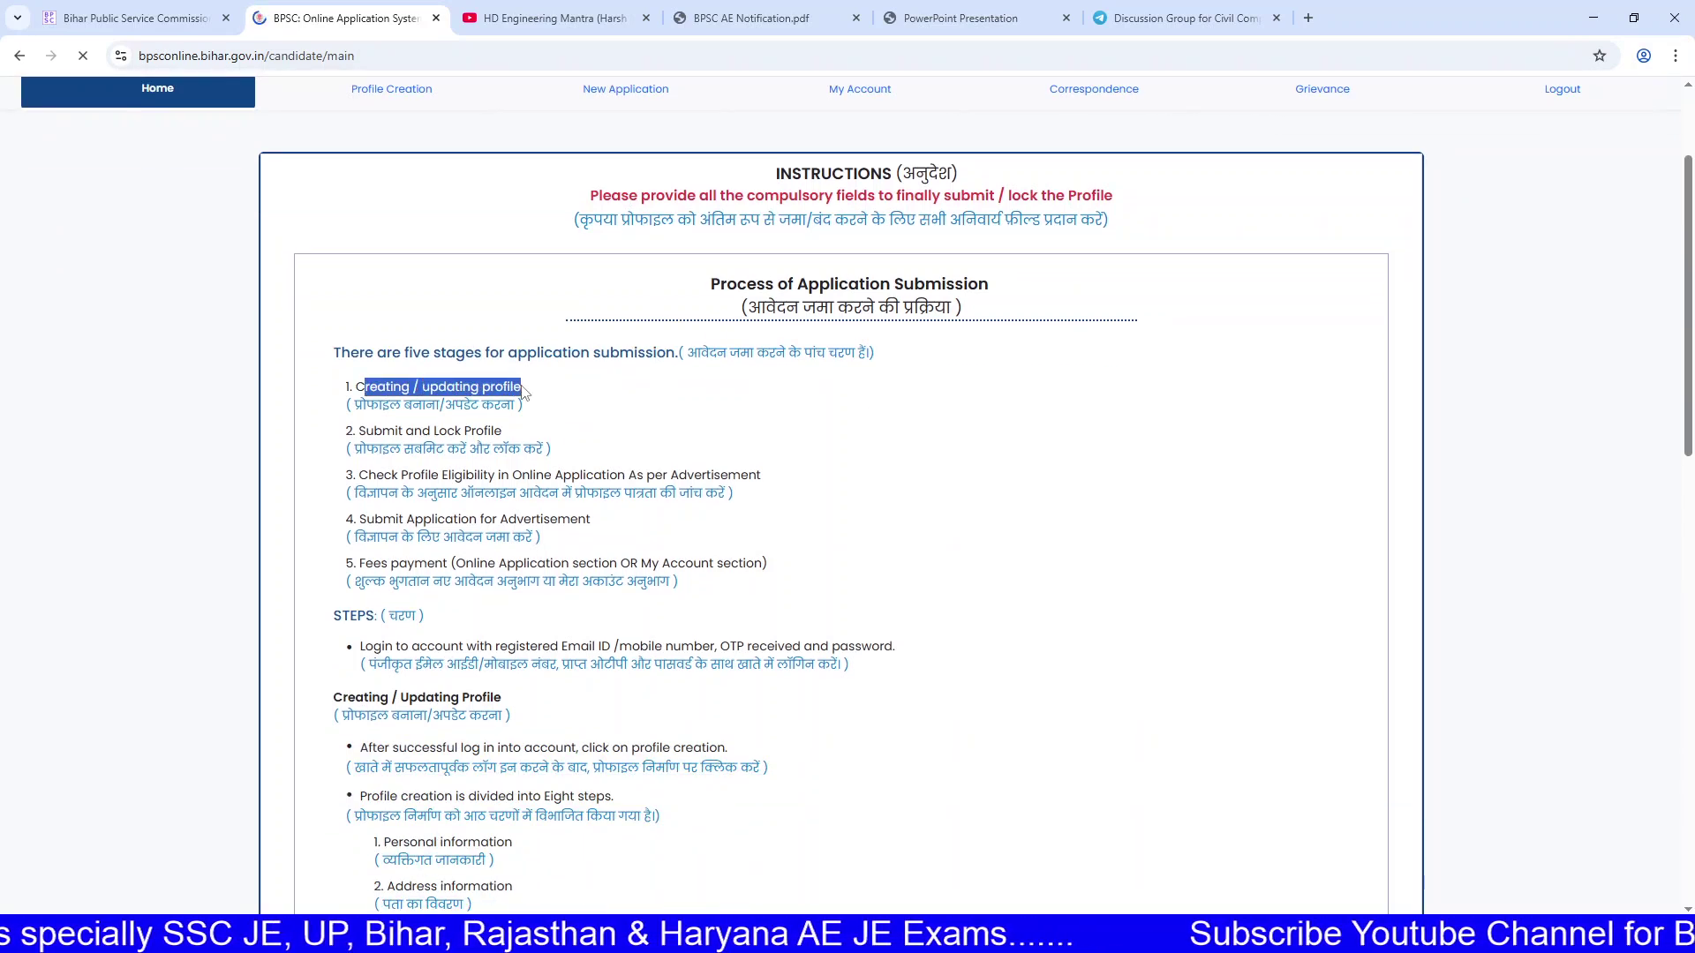
drag(382, 431, 502, 431)
drag(408, 475, 716, 472)
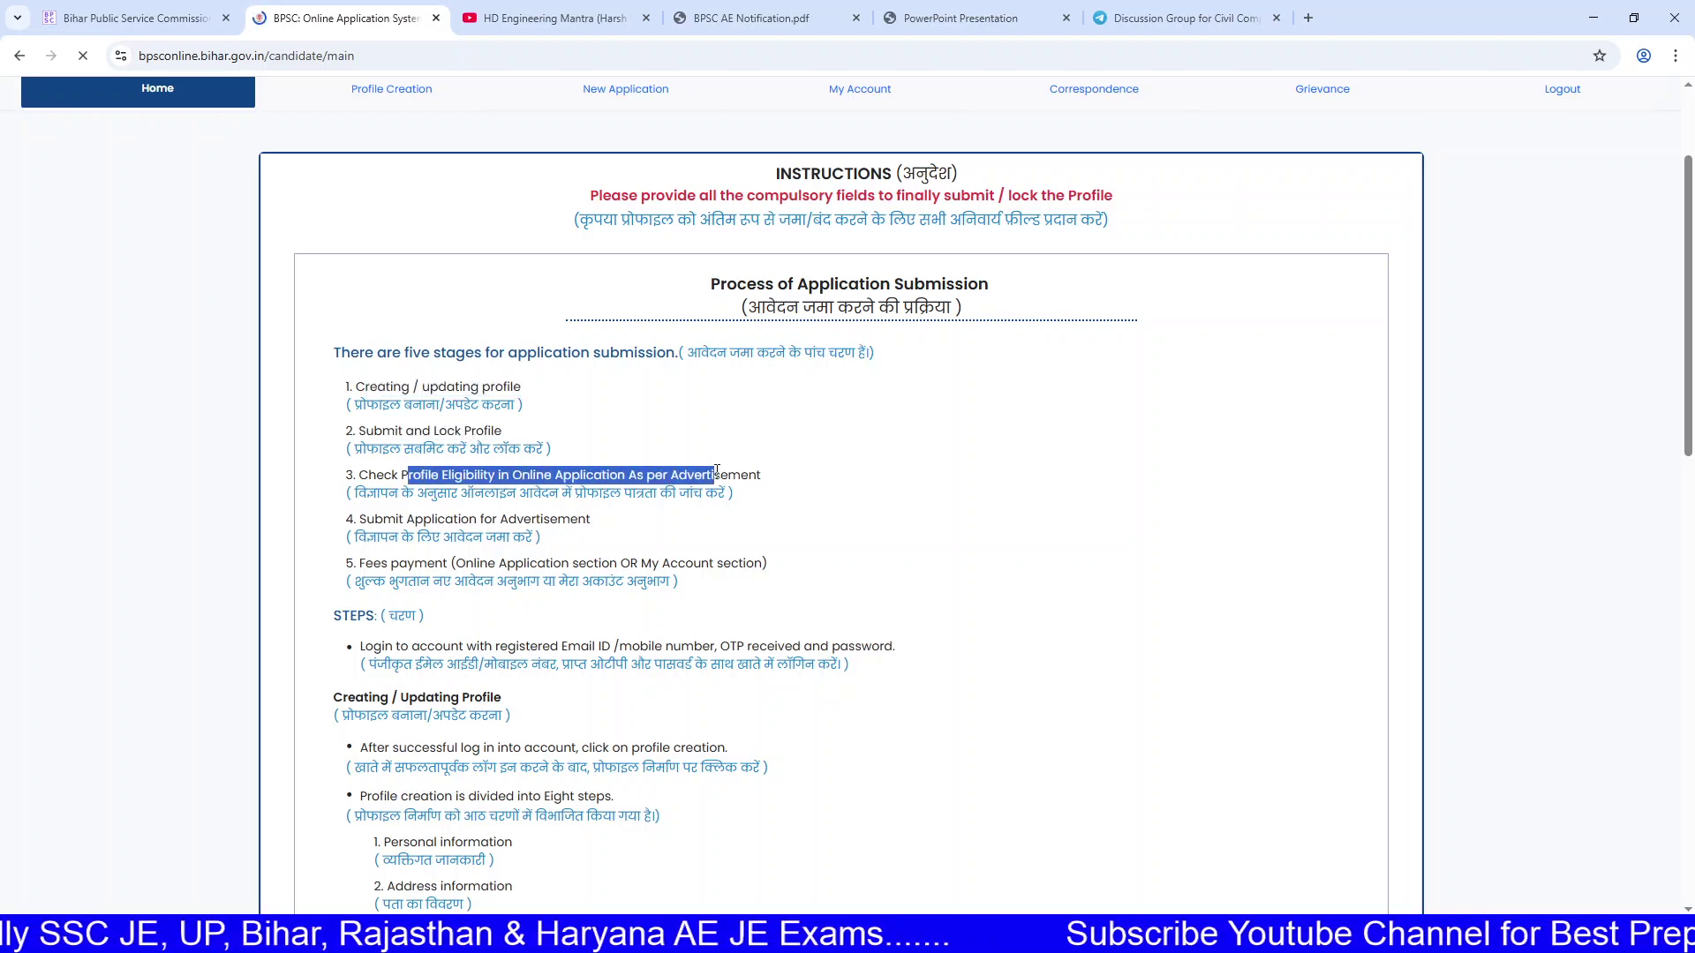
drag(407, 519, 653, 534)
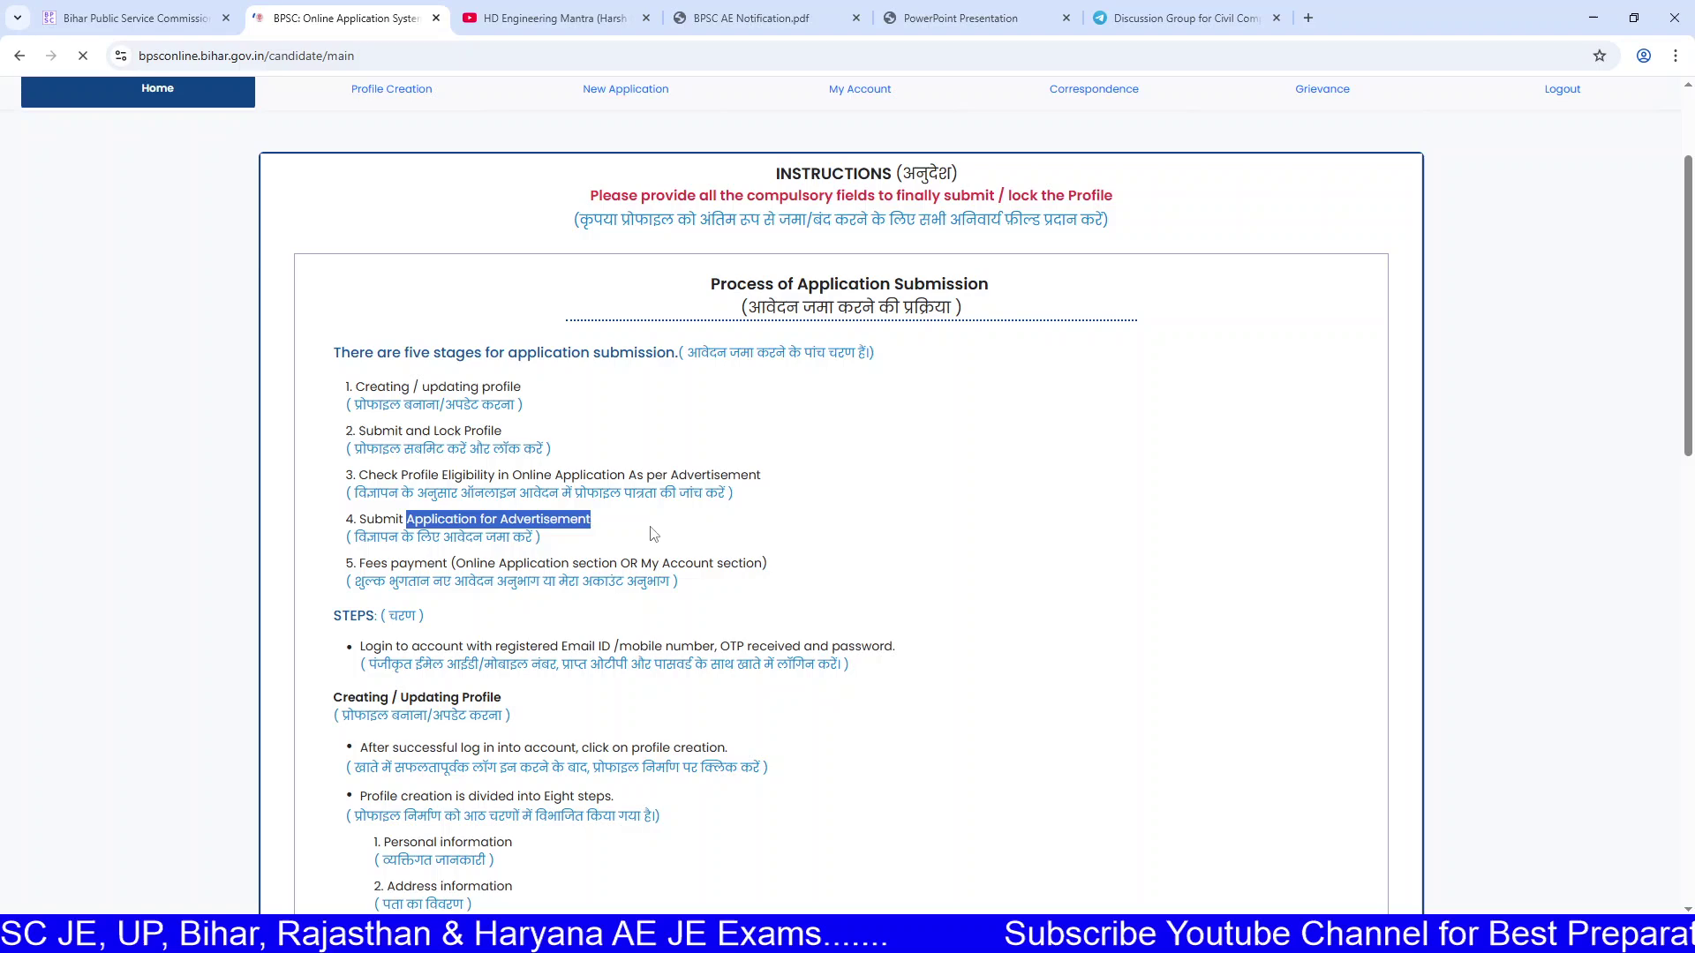
drag(474, 563, 716, 560)
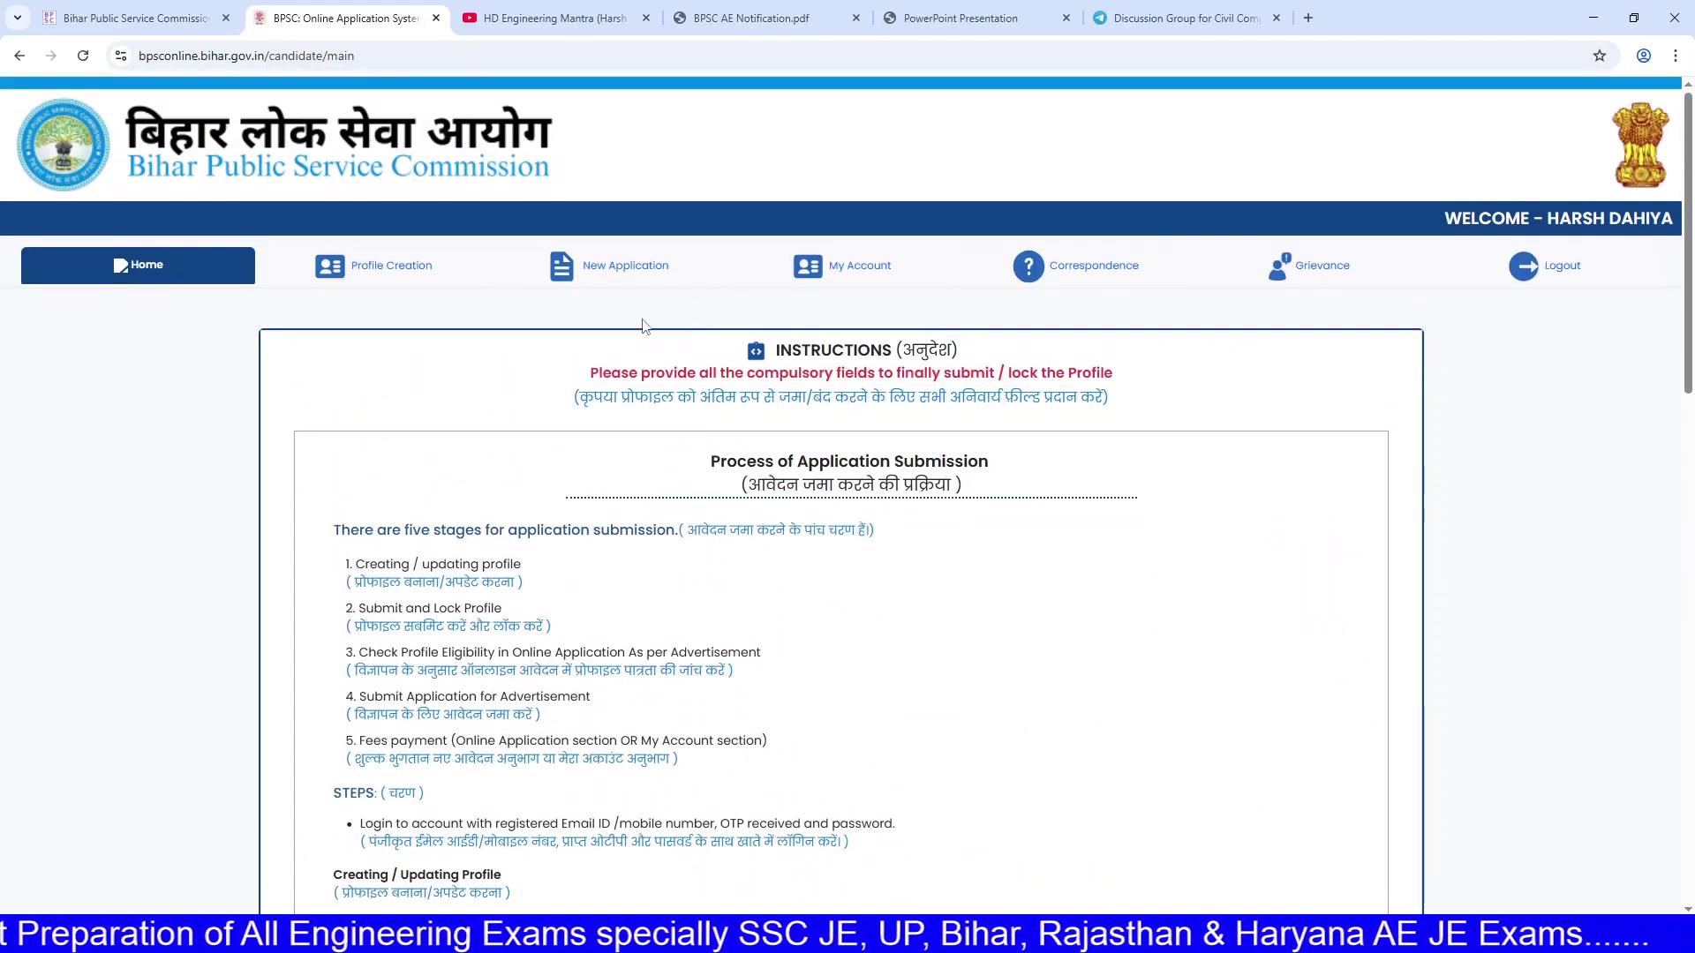
click(362, 276)
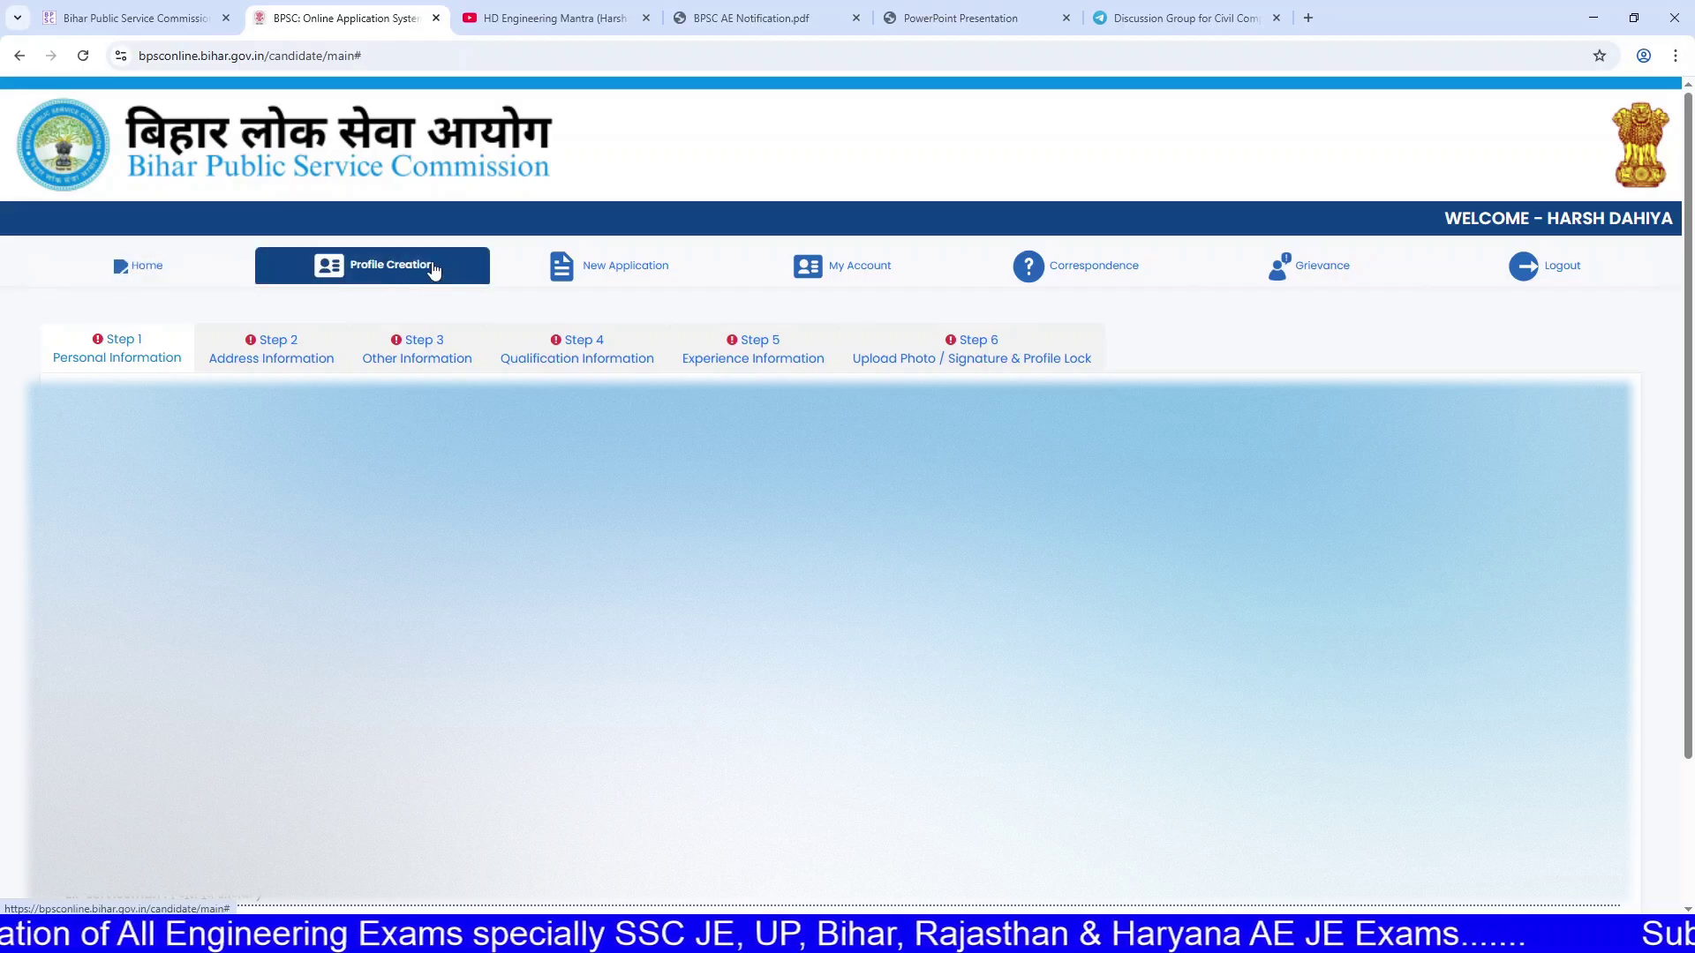
Step: Open a new Google tab, then switch back to the BPSC Profile Creation tab
scroll(622, 339, down, 2)
scroll(847, 495, up, 2)
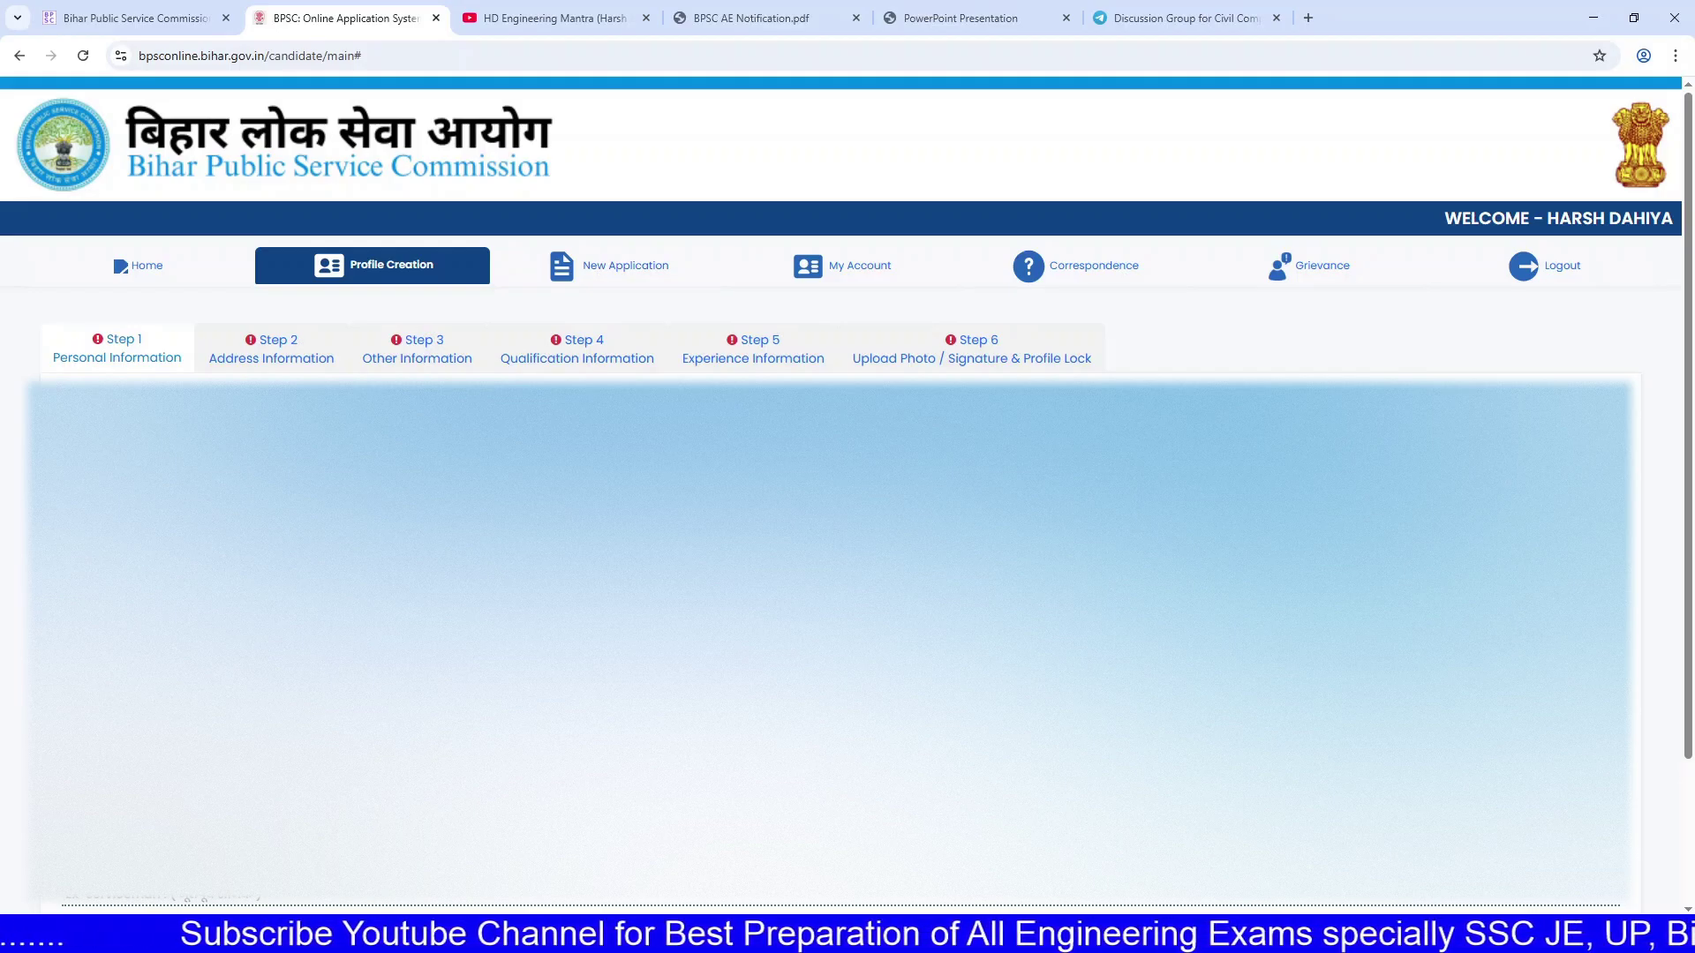
click(1173, 54)
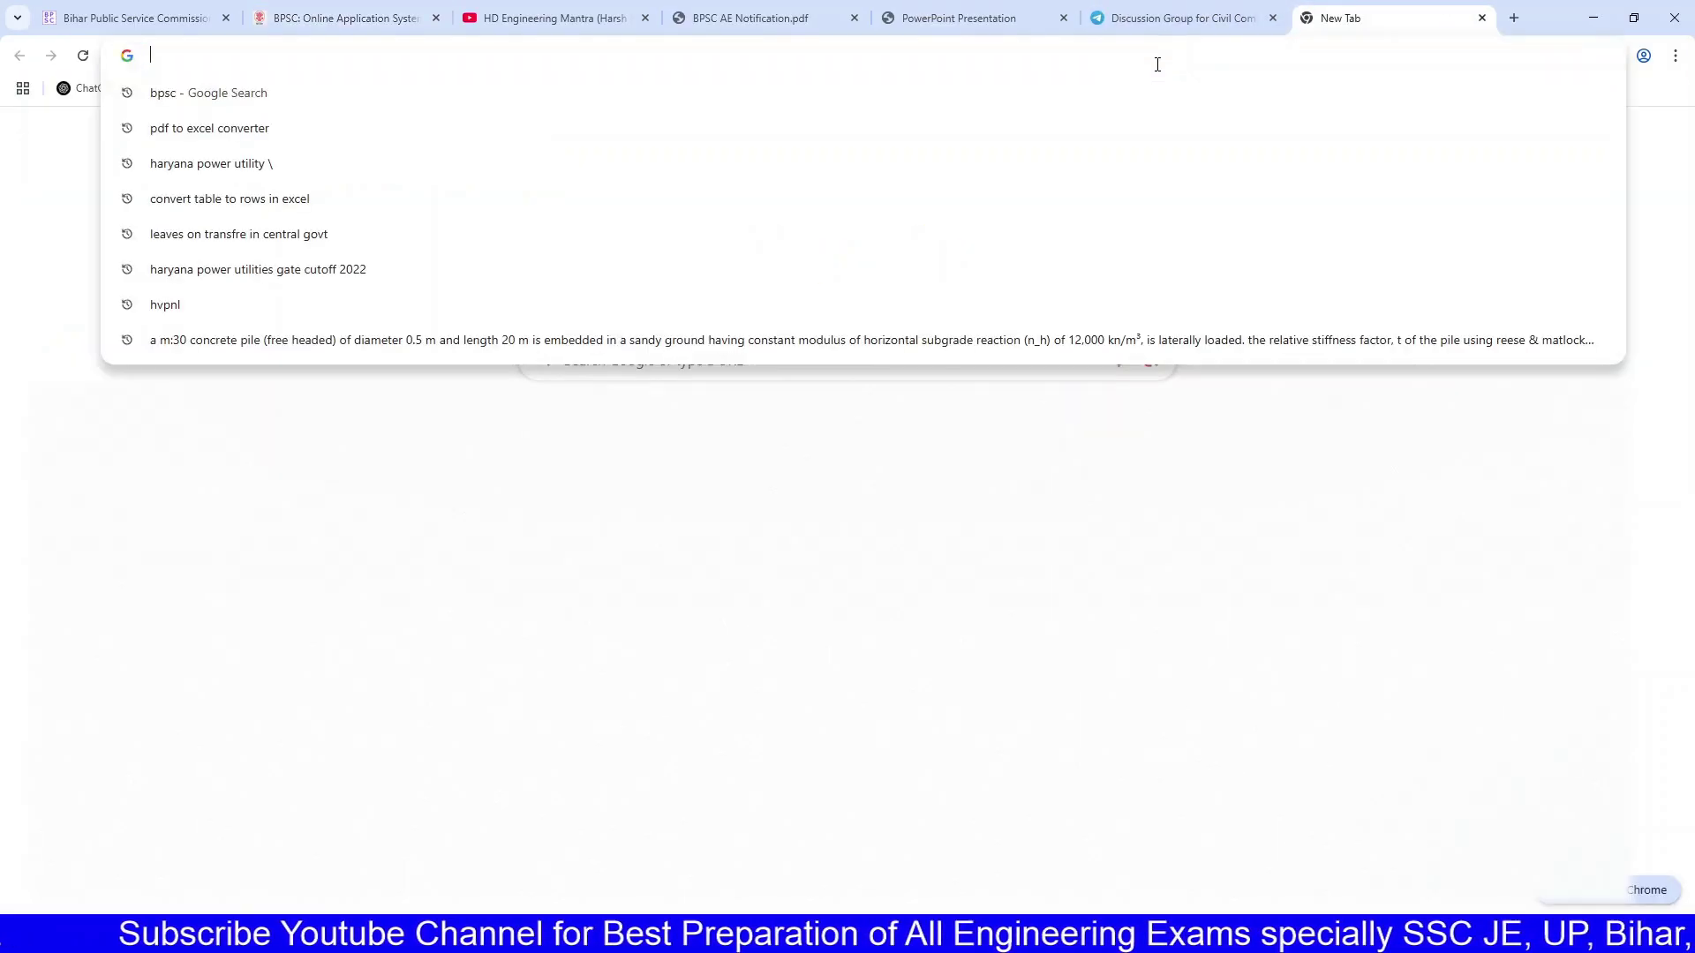
click(777, 295)
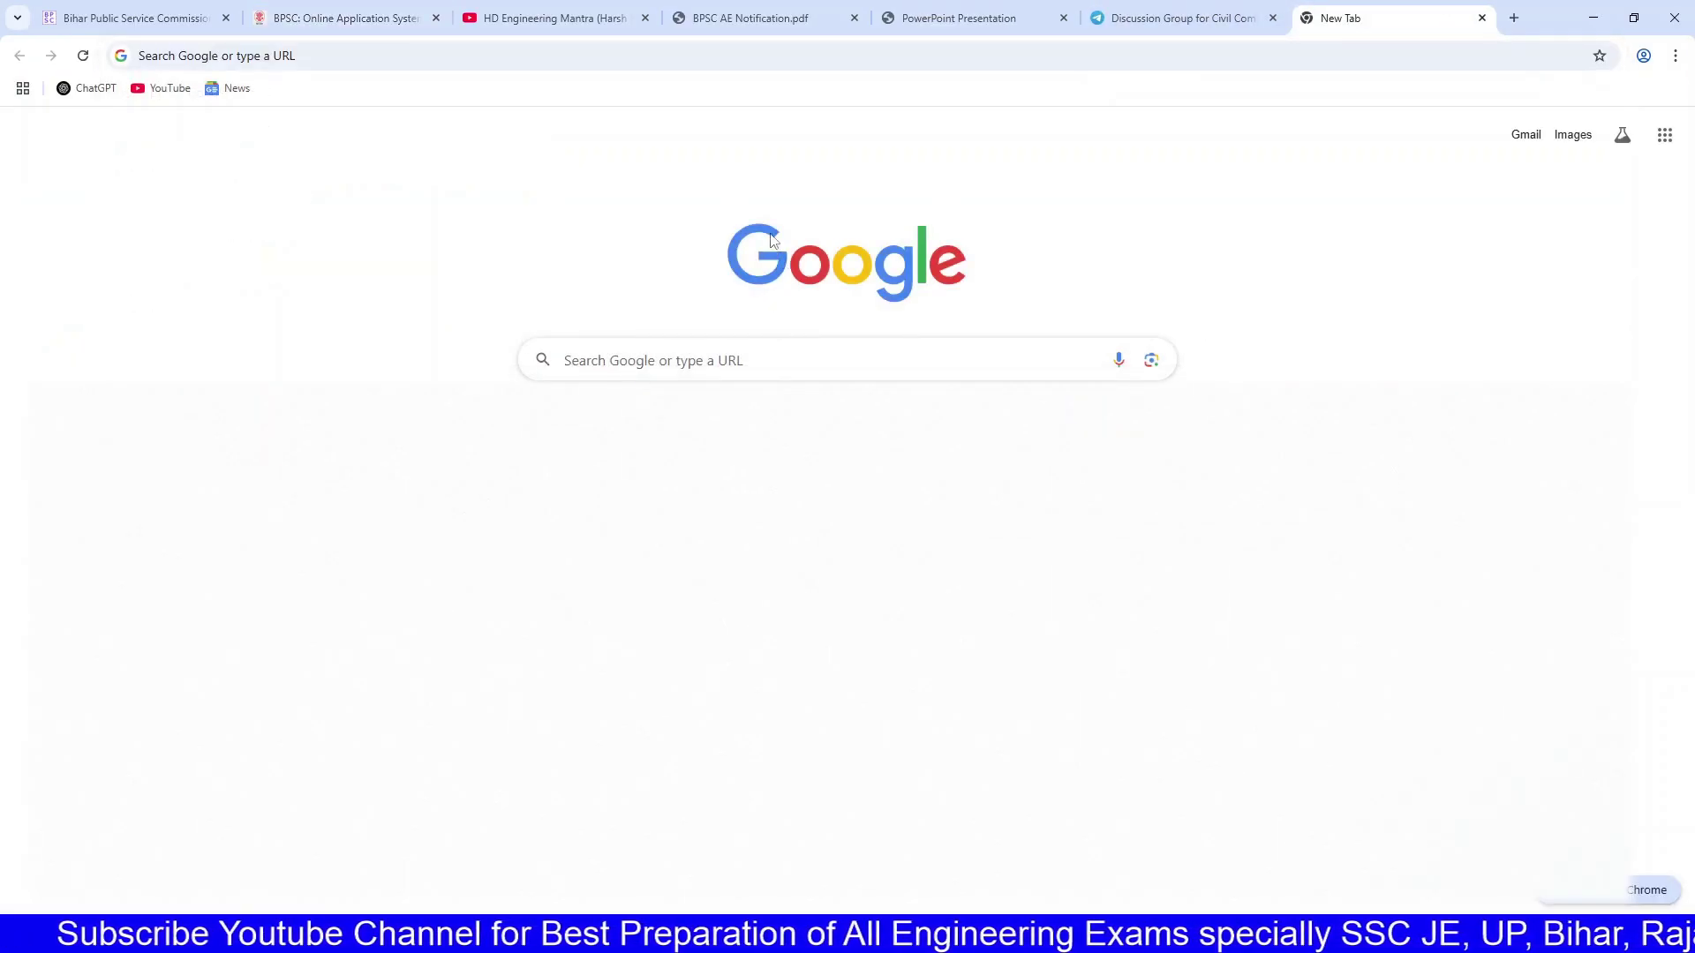
click(404, 8)
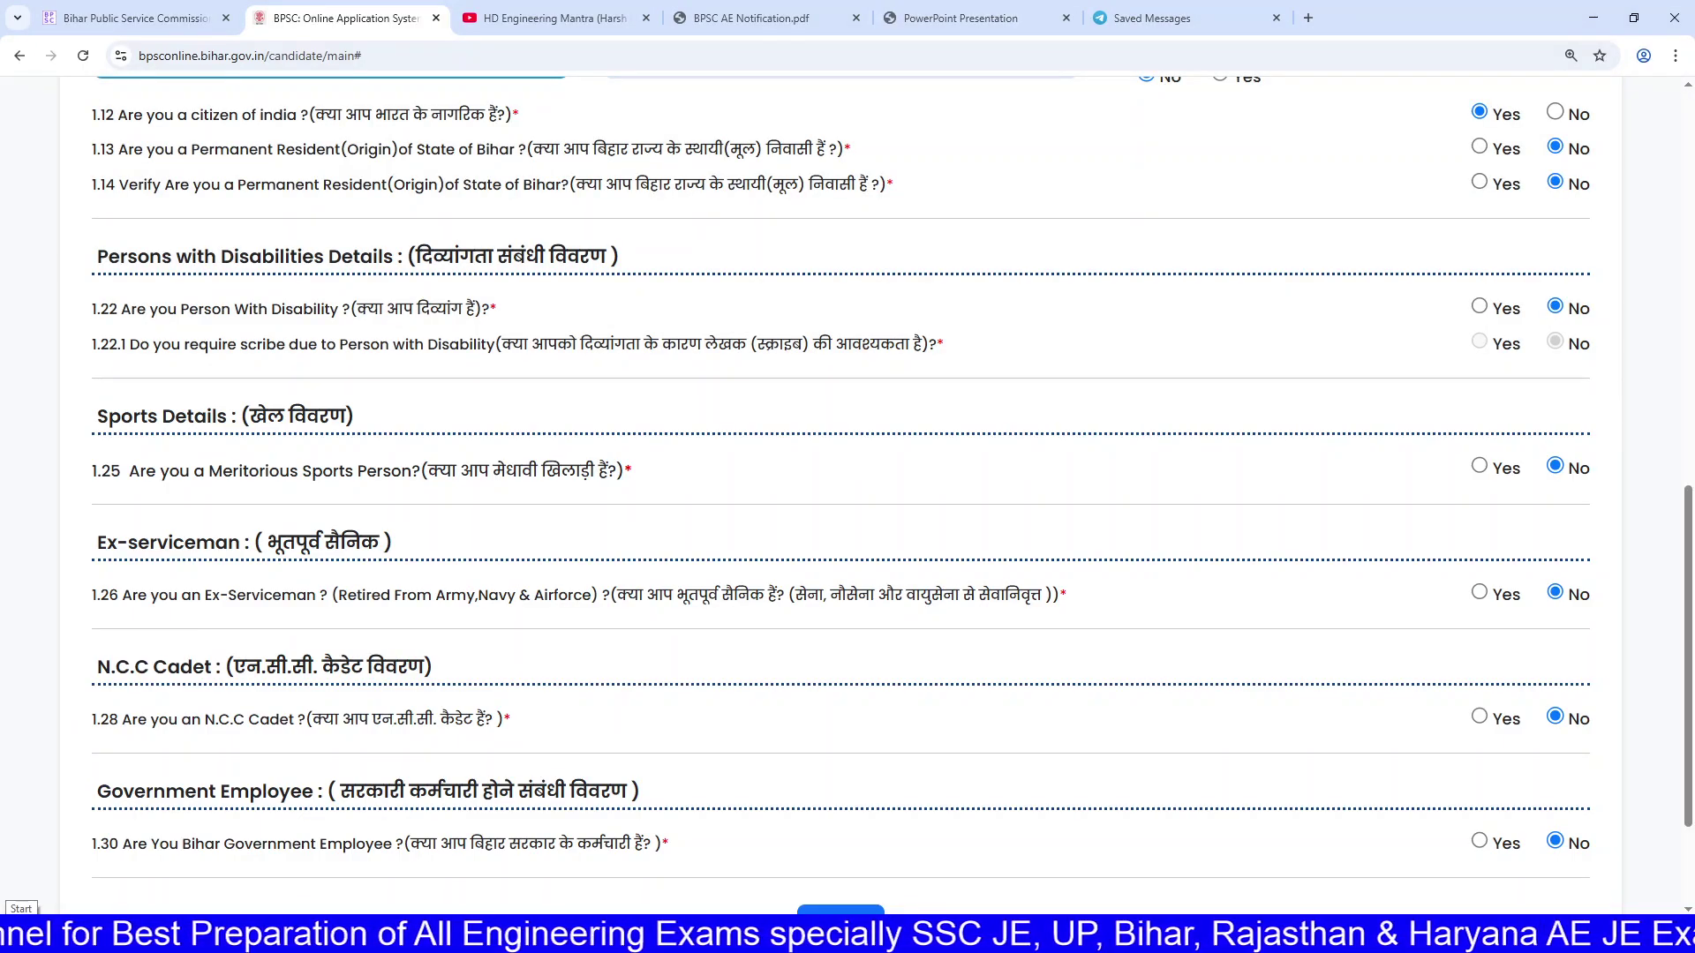
Step: Review the citizenship and Bihar permanent resident questions, including verification question 1.14
drag(133, 113, 324, 112)
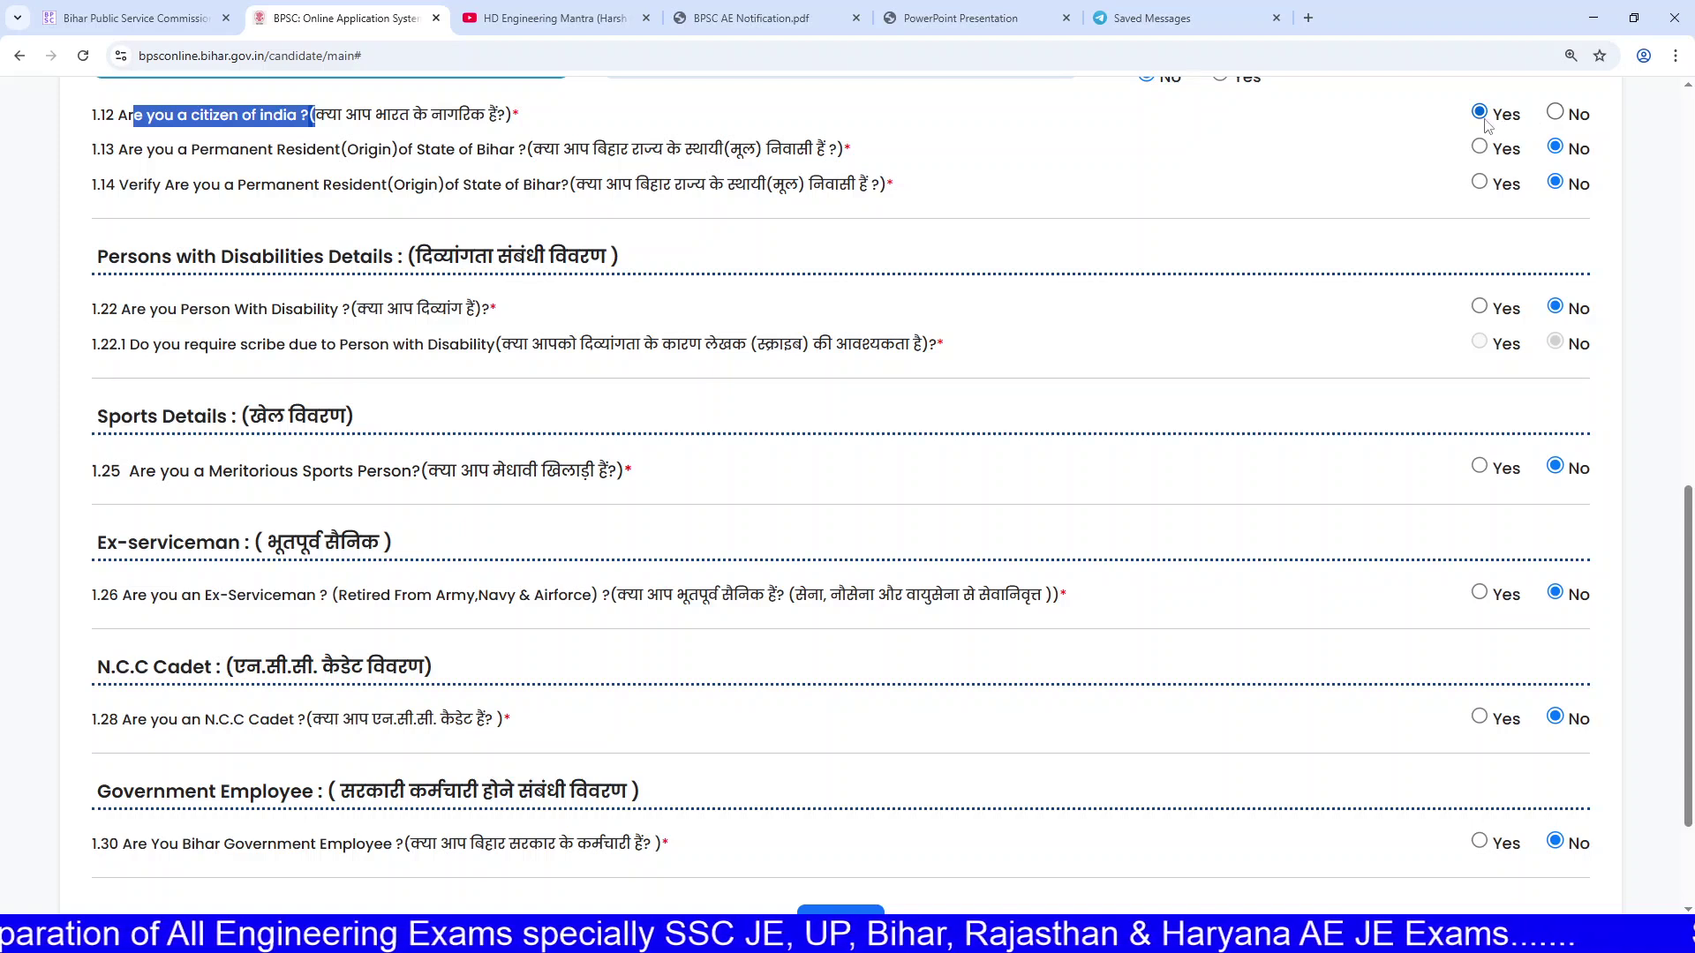
drag(342, 149, 527, 150)
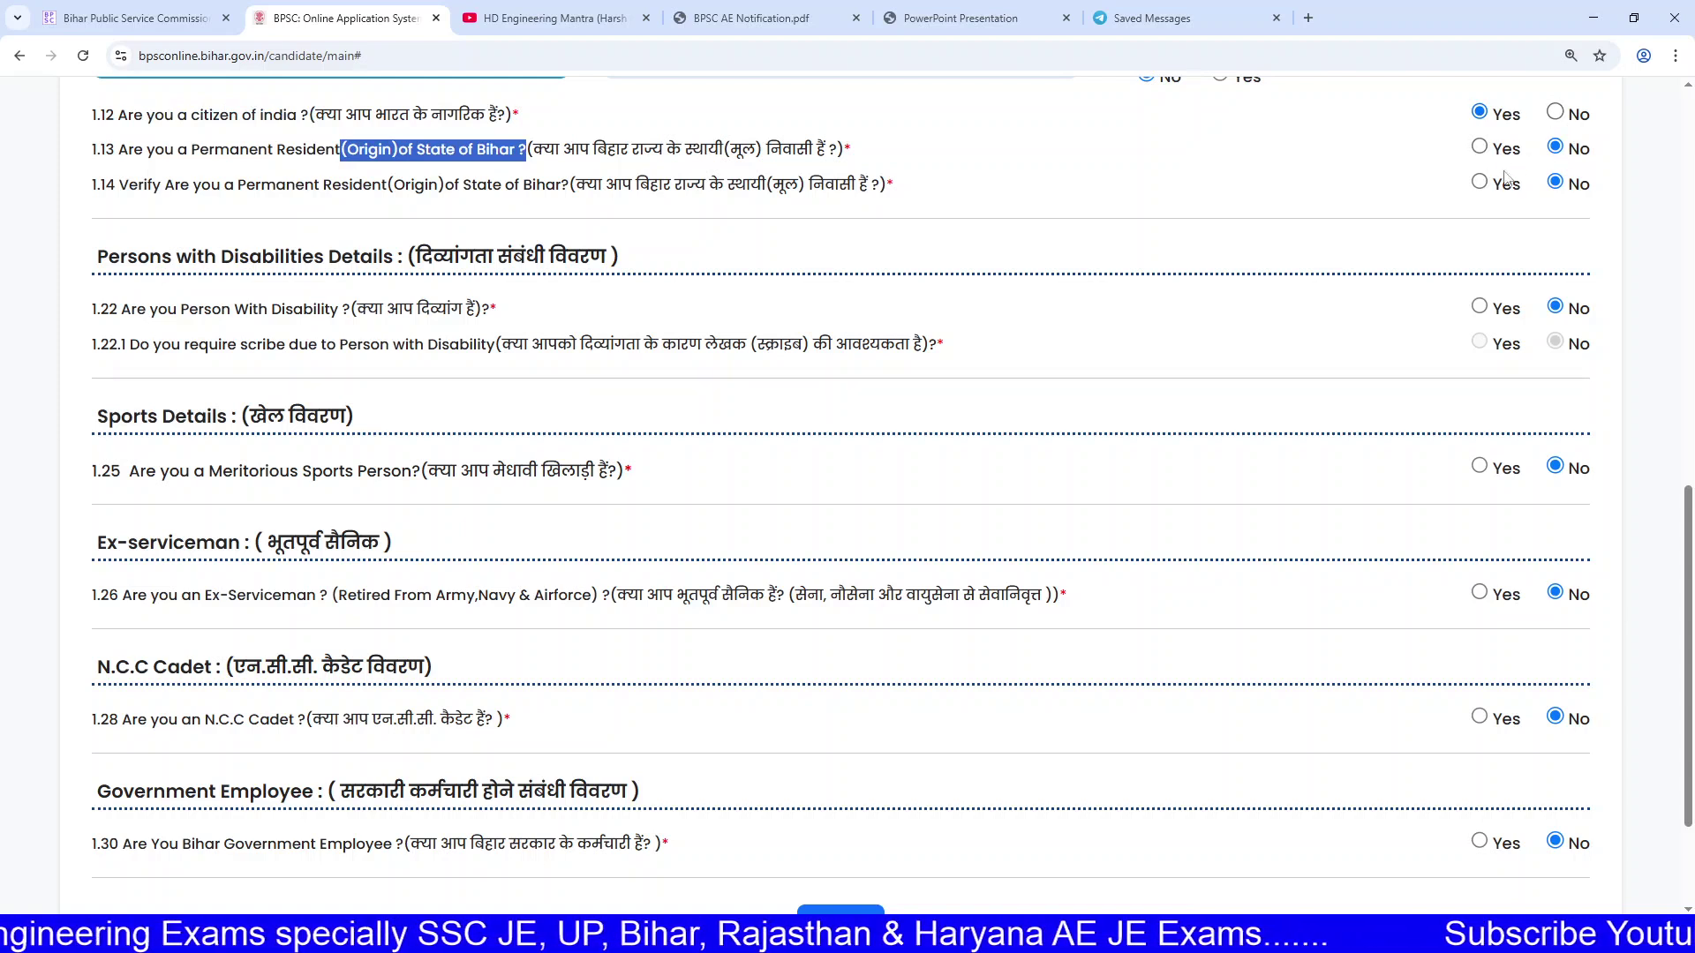
click(645, 206)
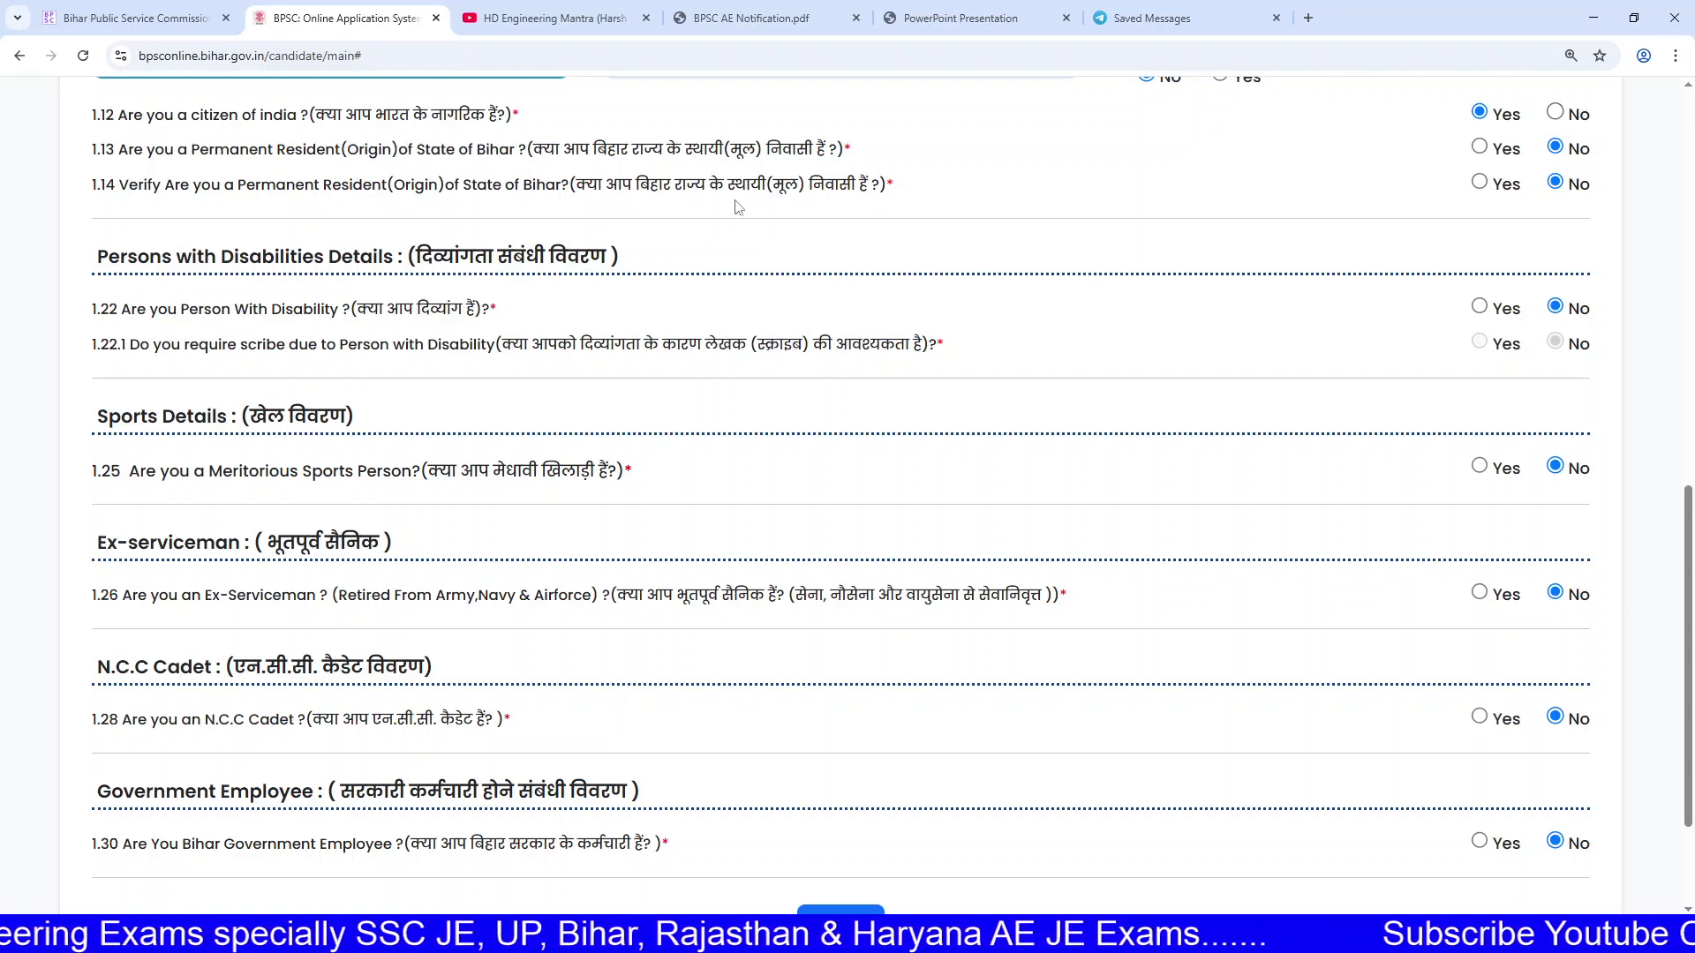
drag(176, 188, 439, 192)
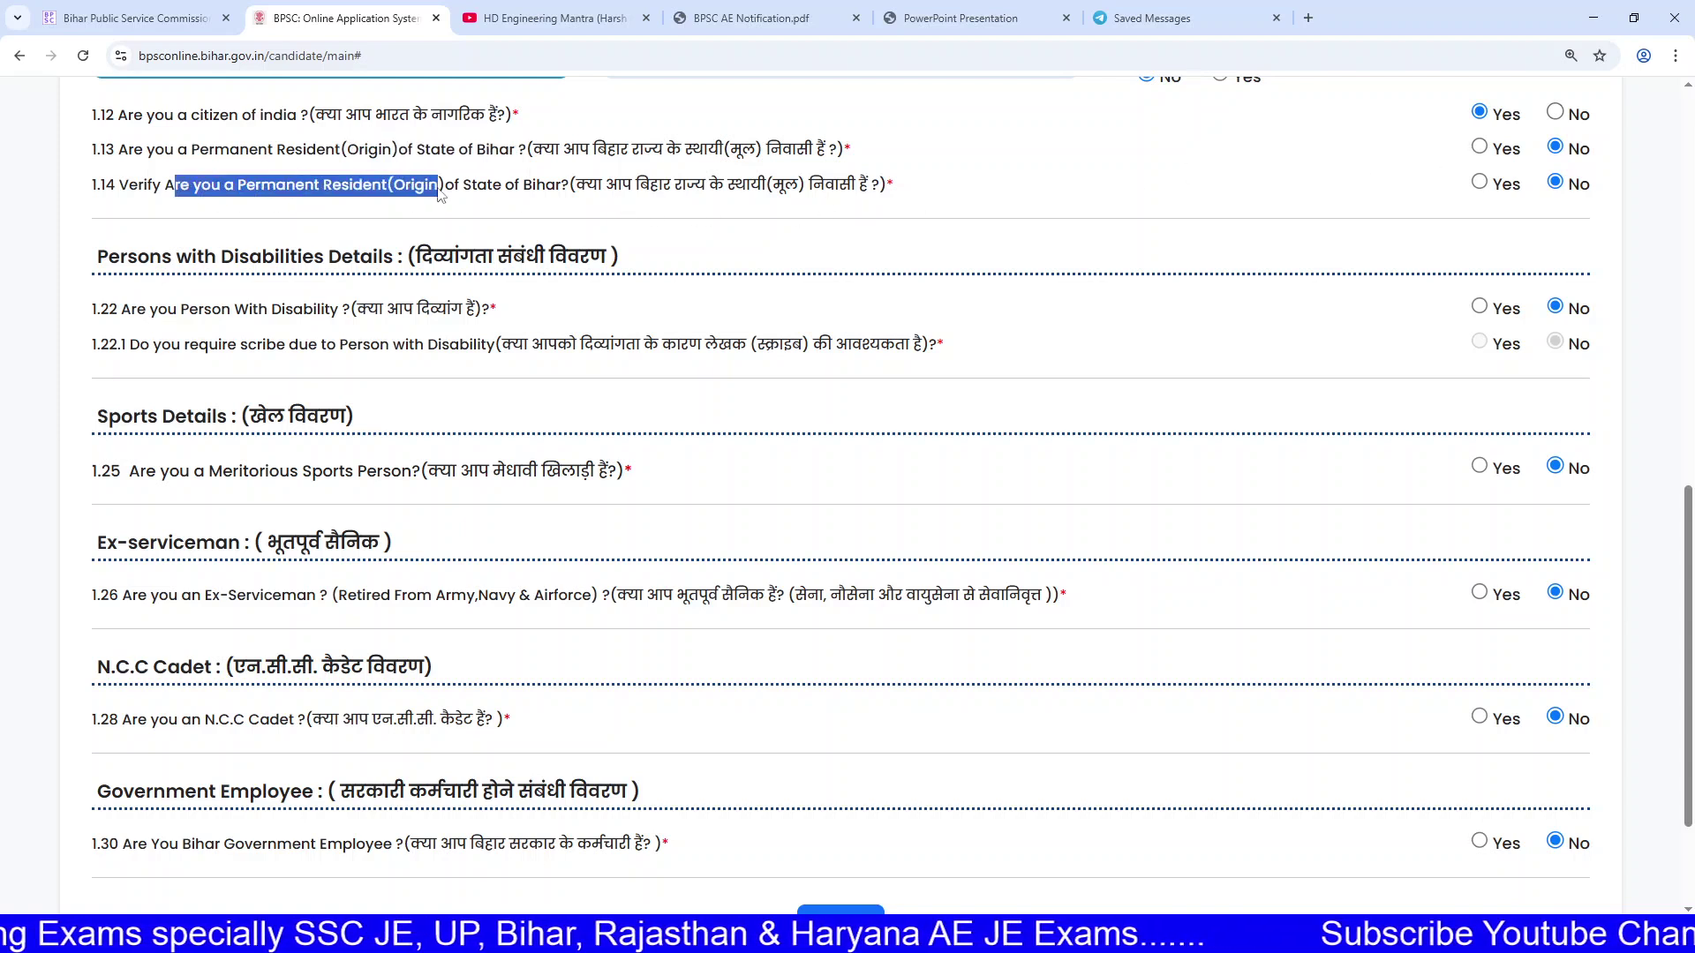
click(471, 192)
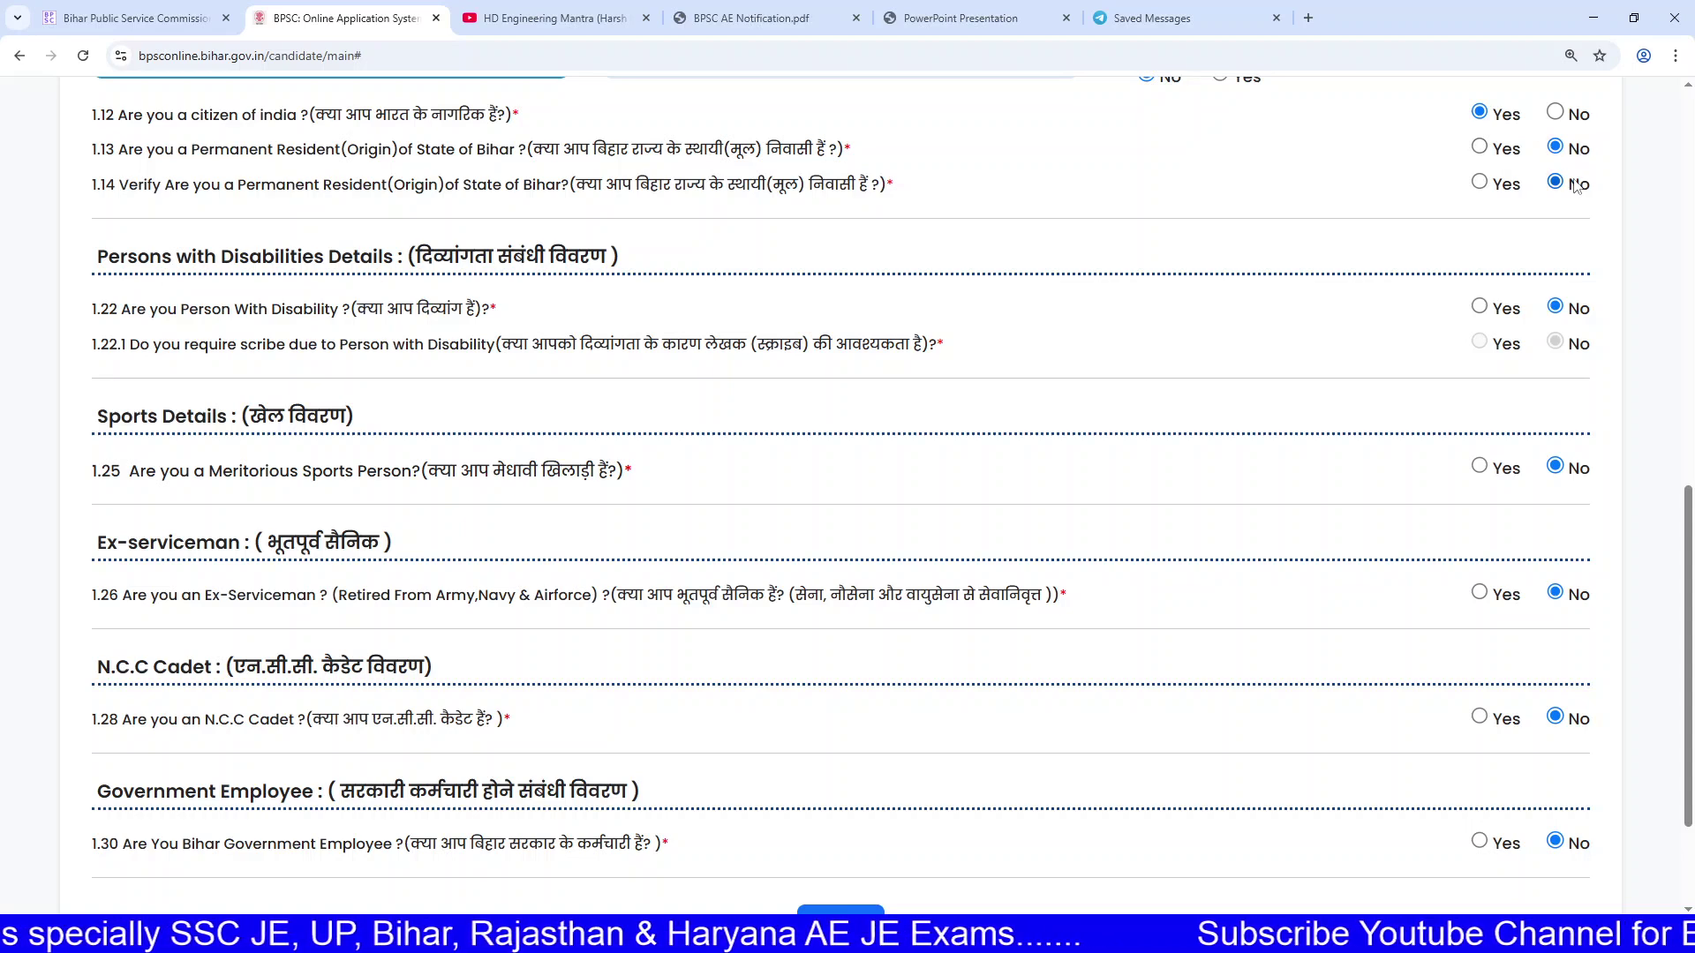
Step: Check the disability and Bihar Government Employee questions, then save Step 1 Personal Information
scroll(574, 196, down, 1)
drag(321, 223, 461, 227)
click(454, 228)
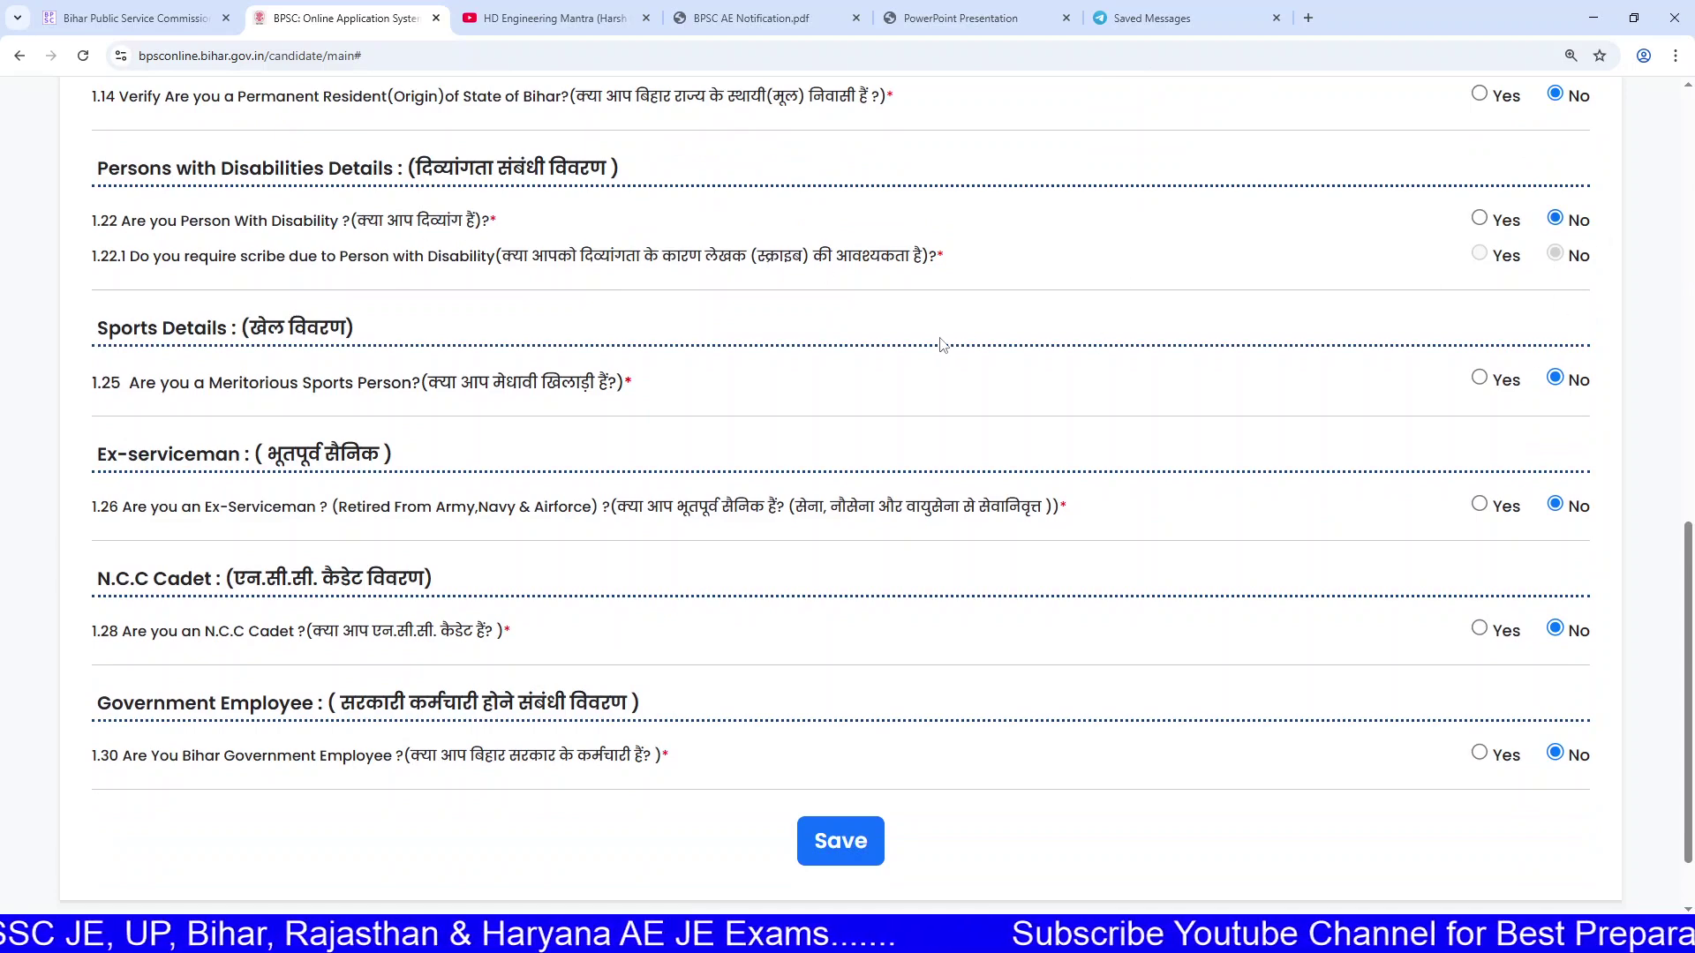
scroll(1030, 357, down, 1)
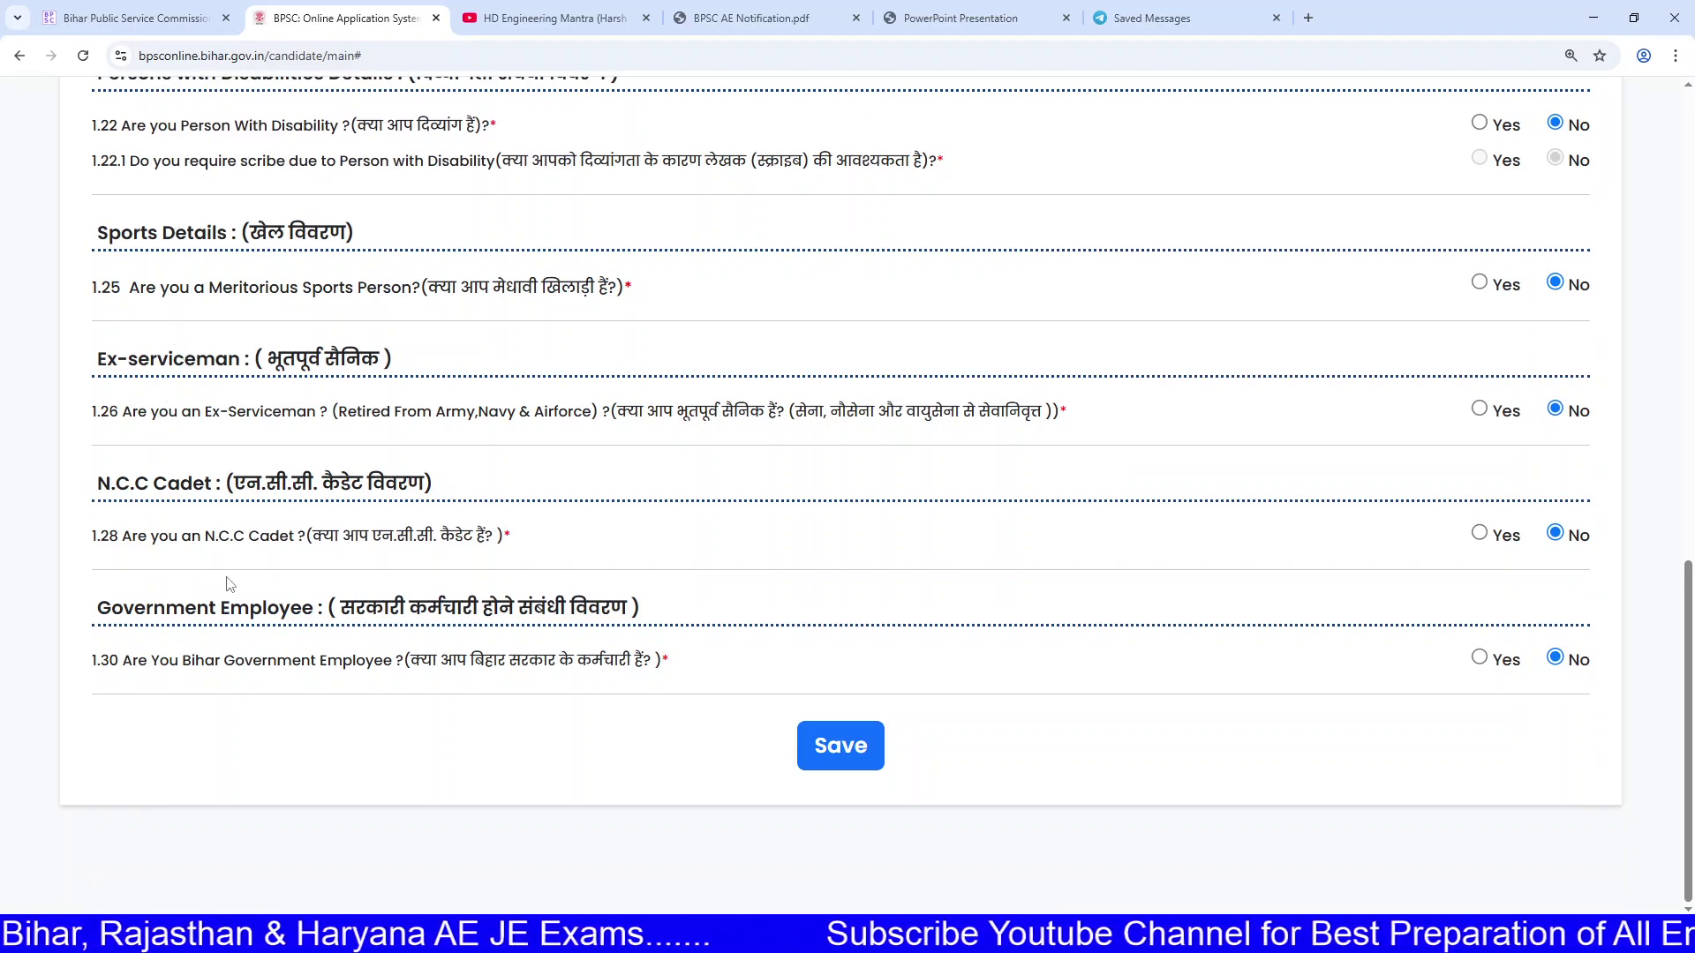
drag(148, 671, 380, 671)
click(367, 670)
drag(206, 668, 411, 668)
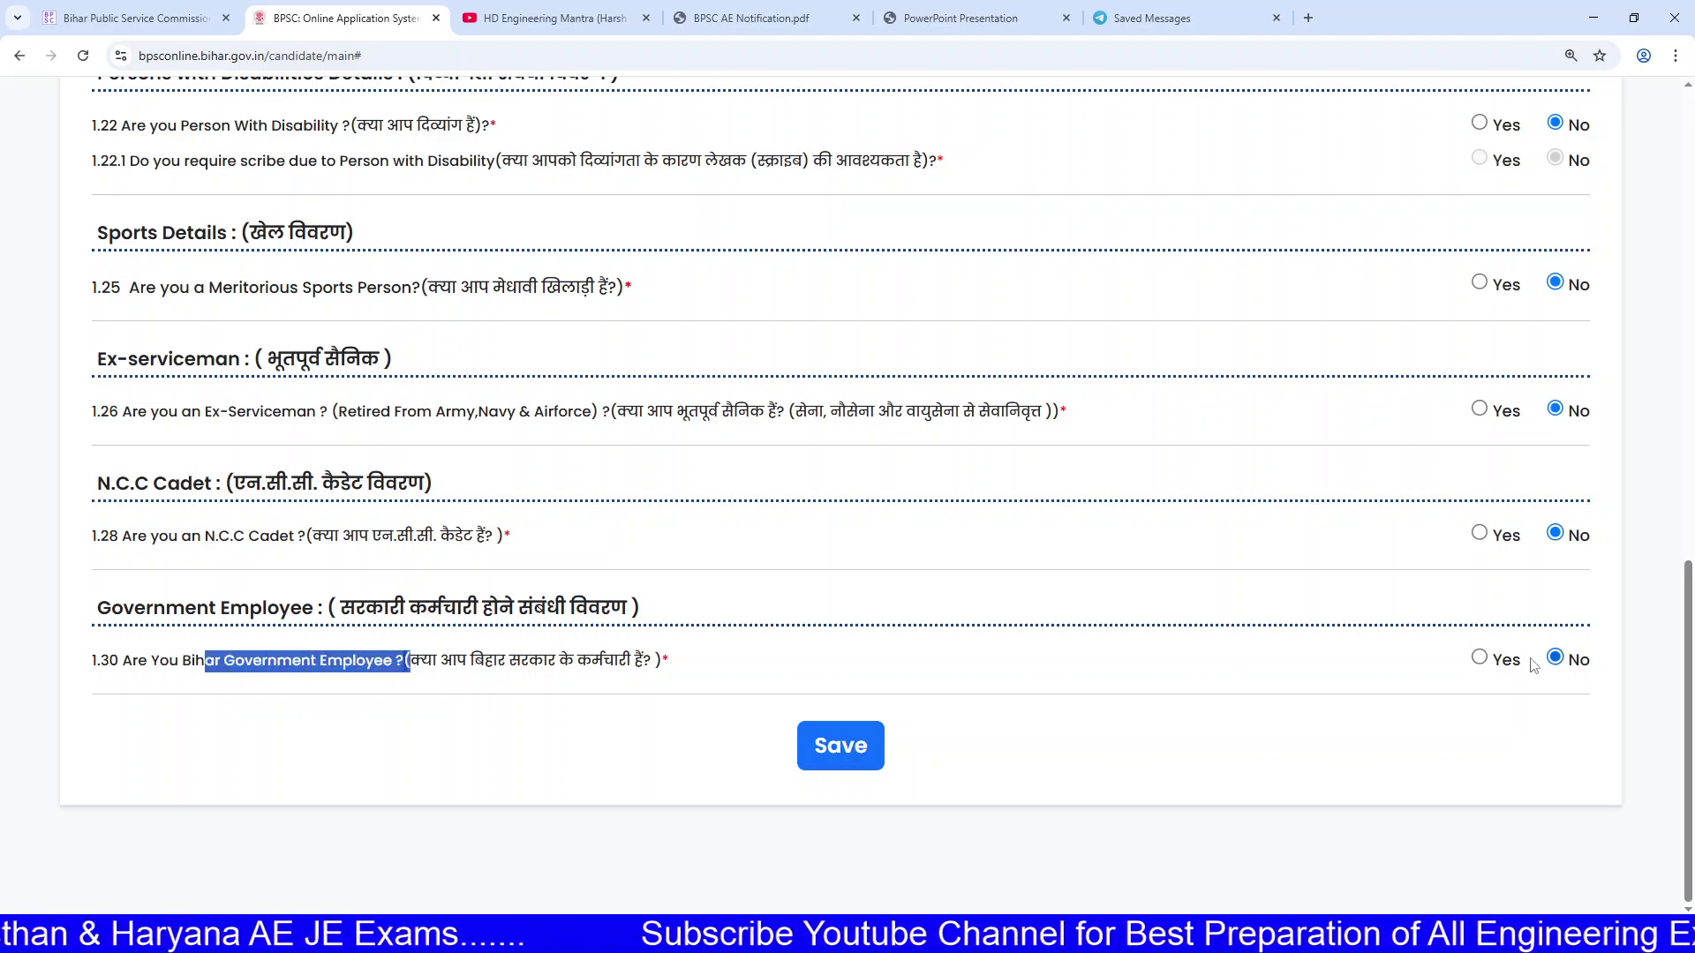
click(854, 750)
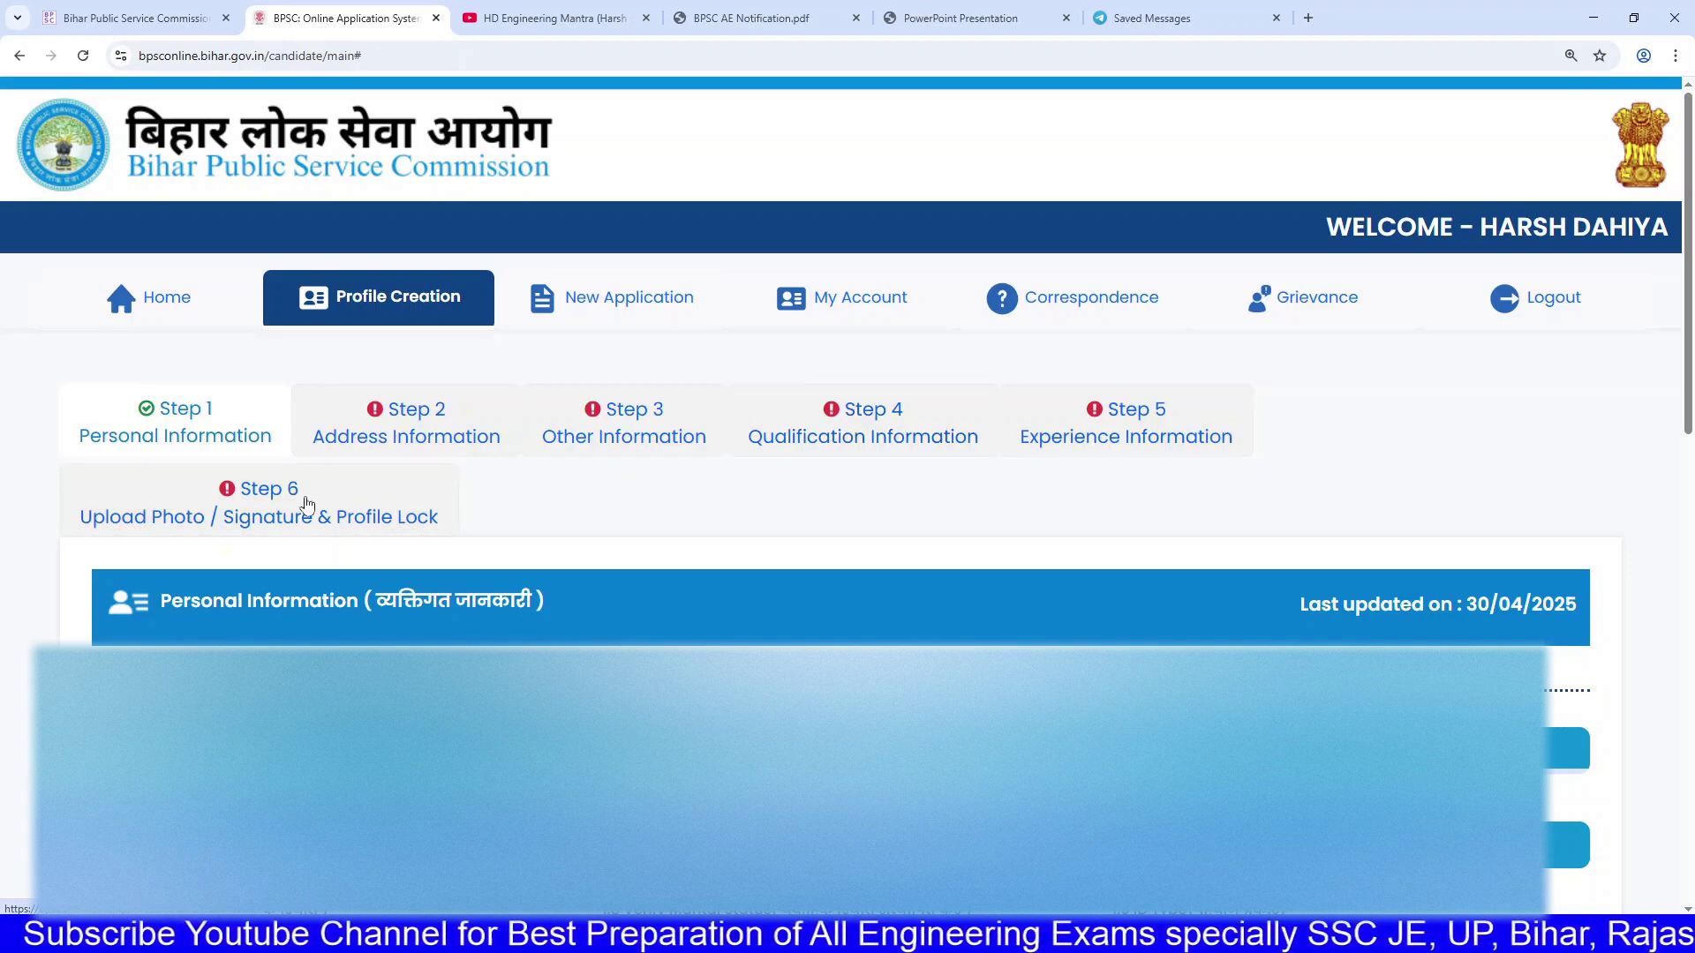
Step: Flip through Steps 2, 3 and 4, reading Step 3's court proceedings section heading
click(384, 434)
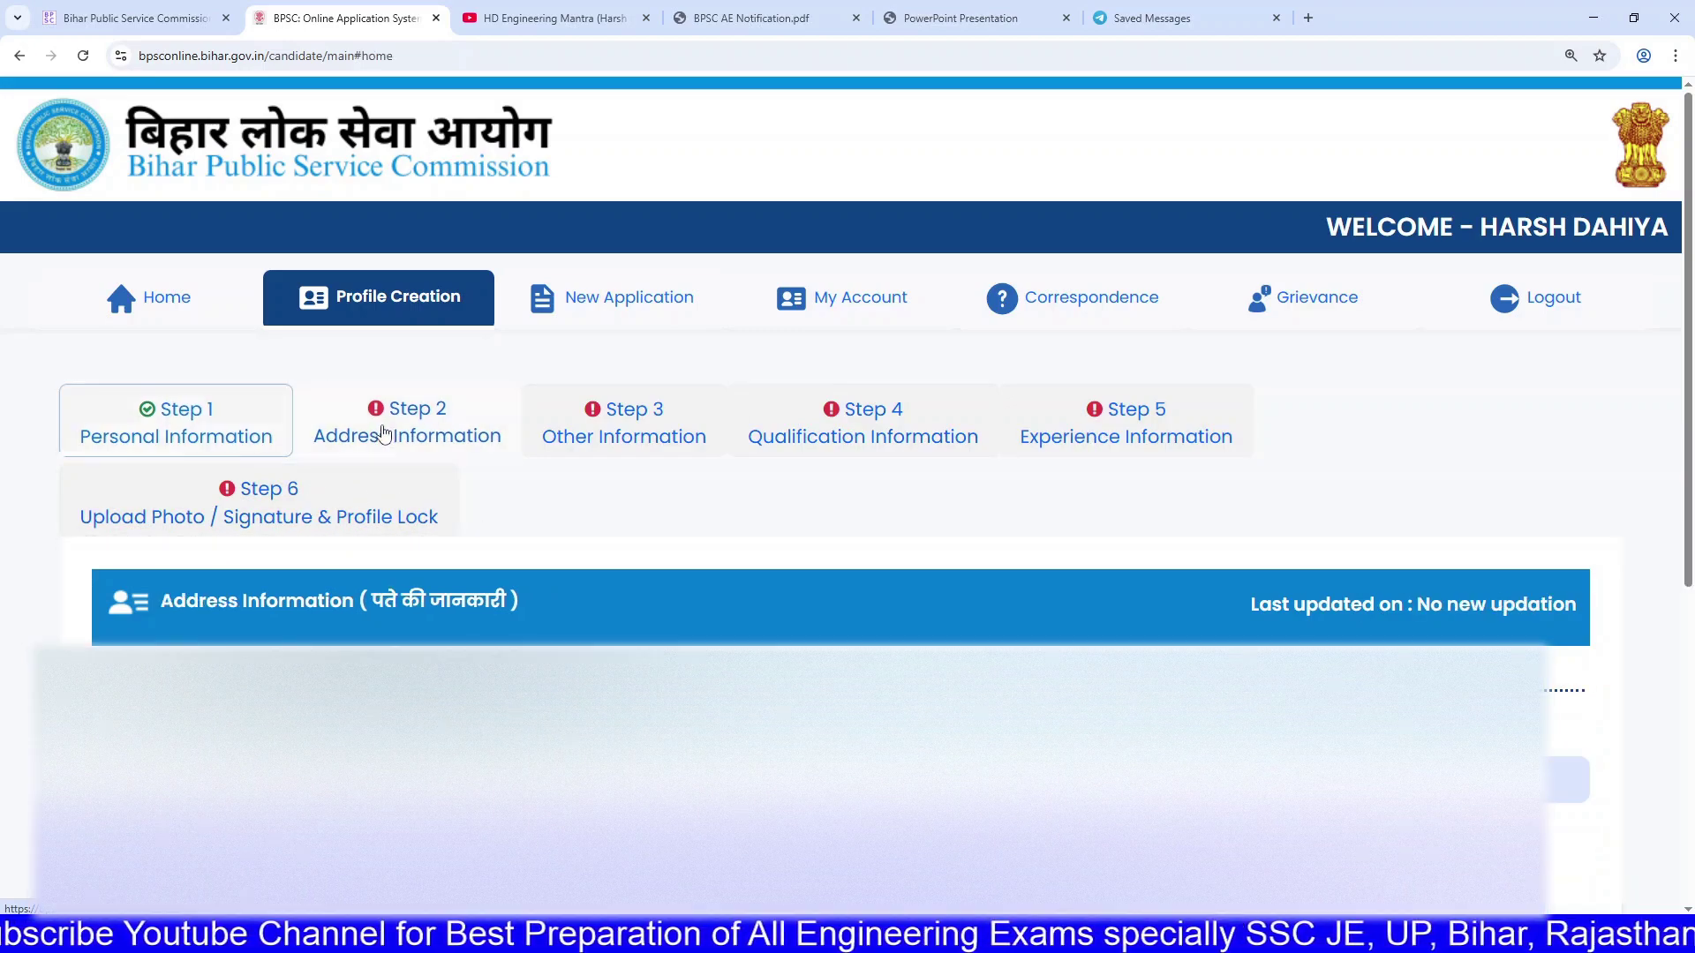
click(593, 422)
click(797, 413)
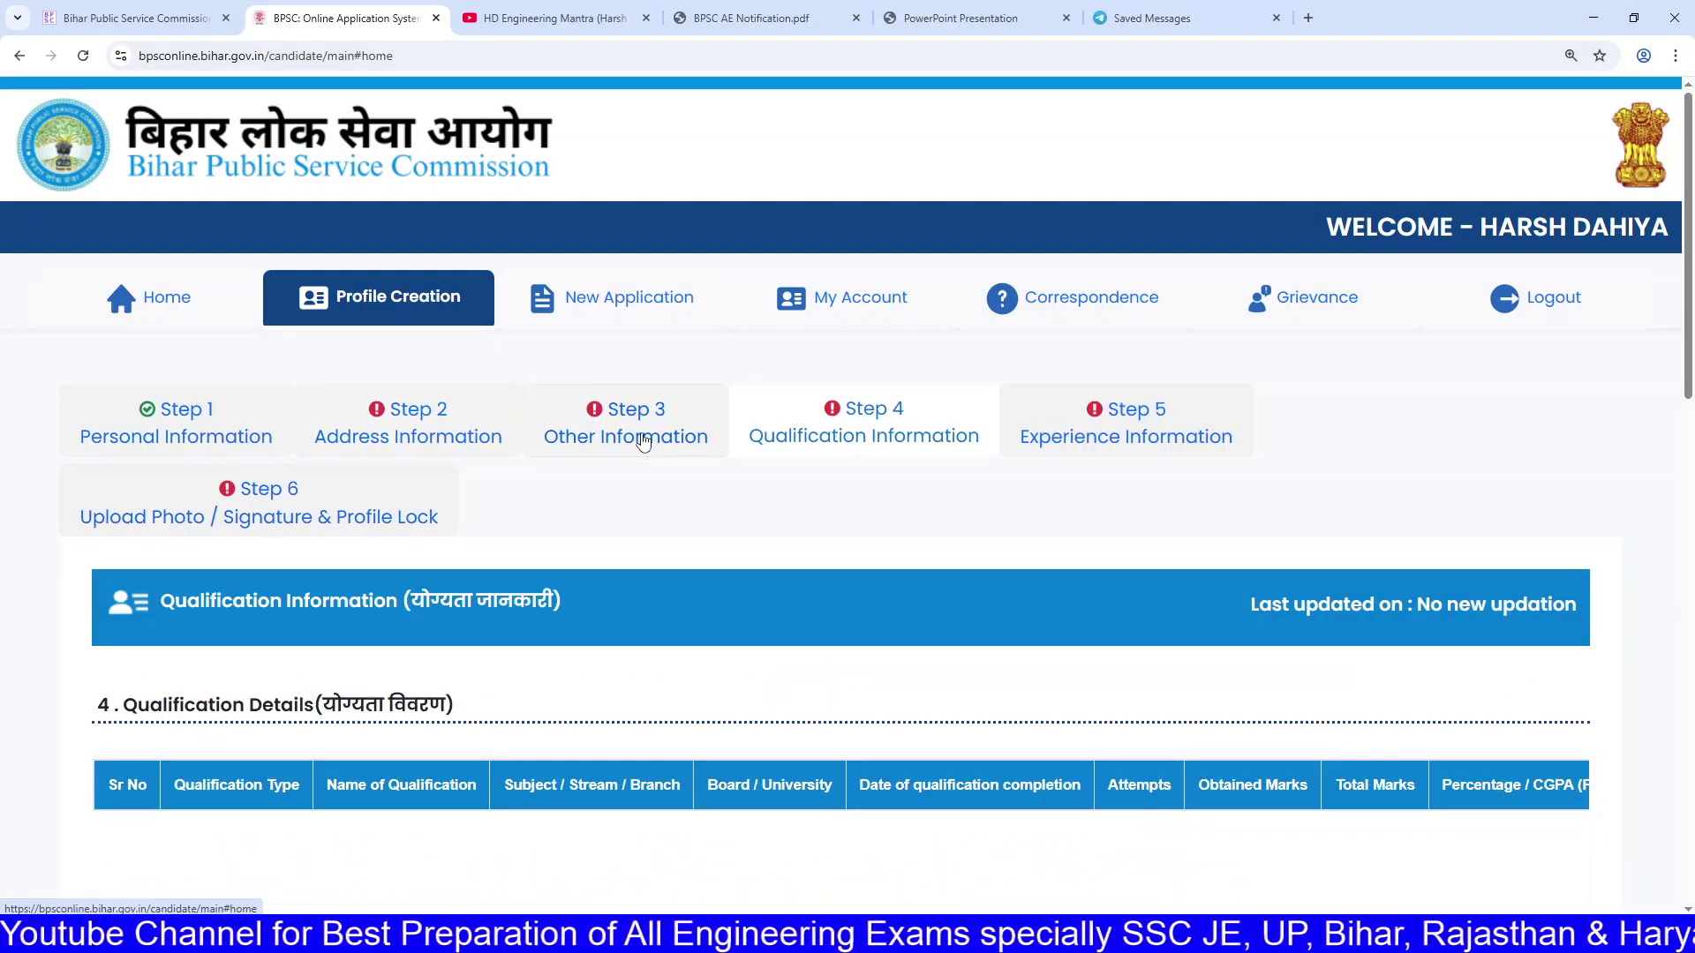
click(644, 441)
scroll(643, 450, down, 2)
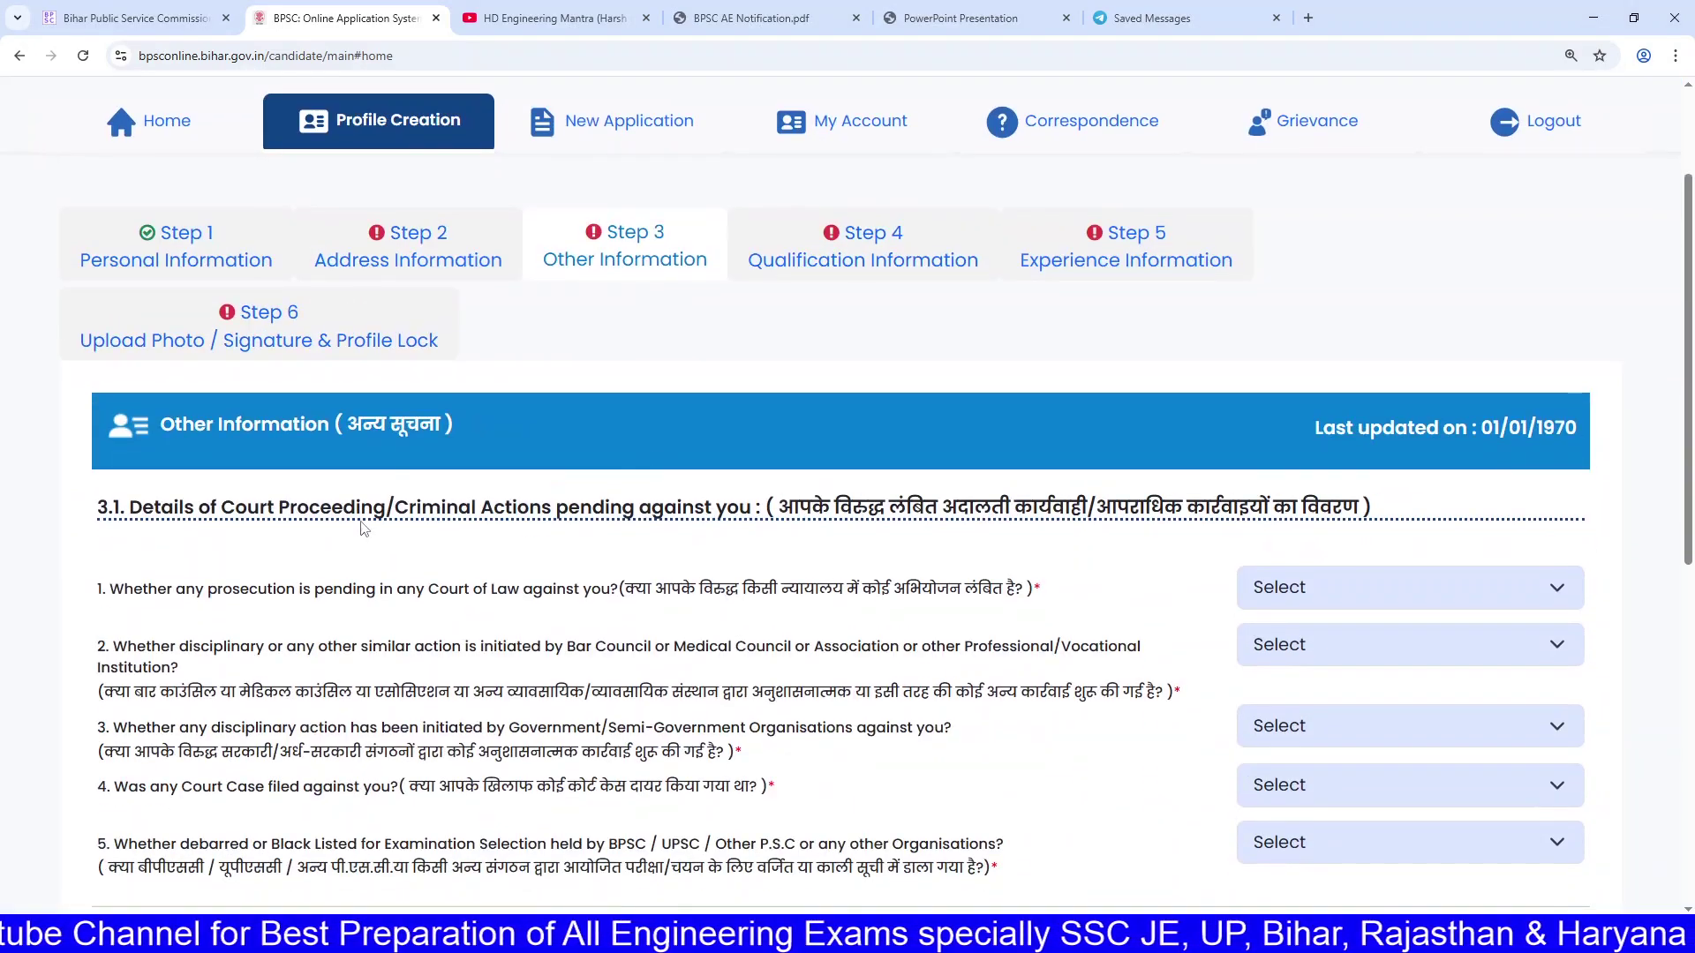
drag(333, 508, 814, 483)
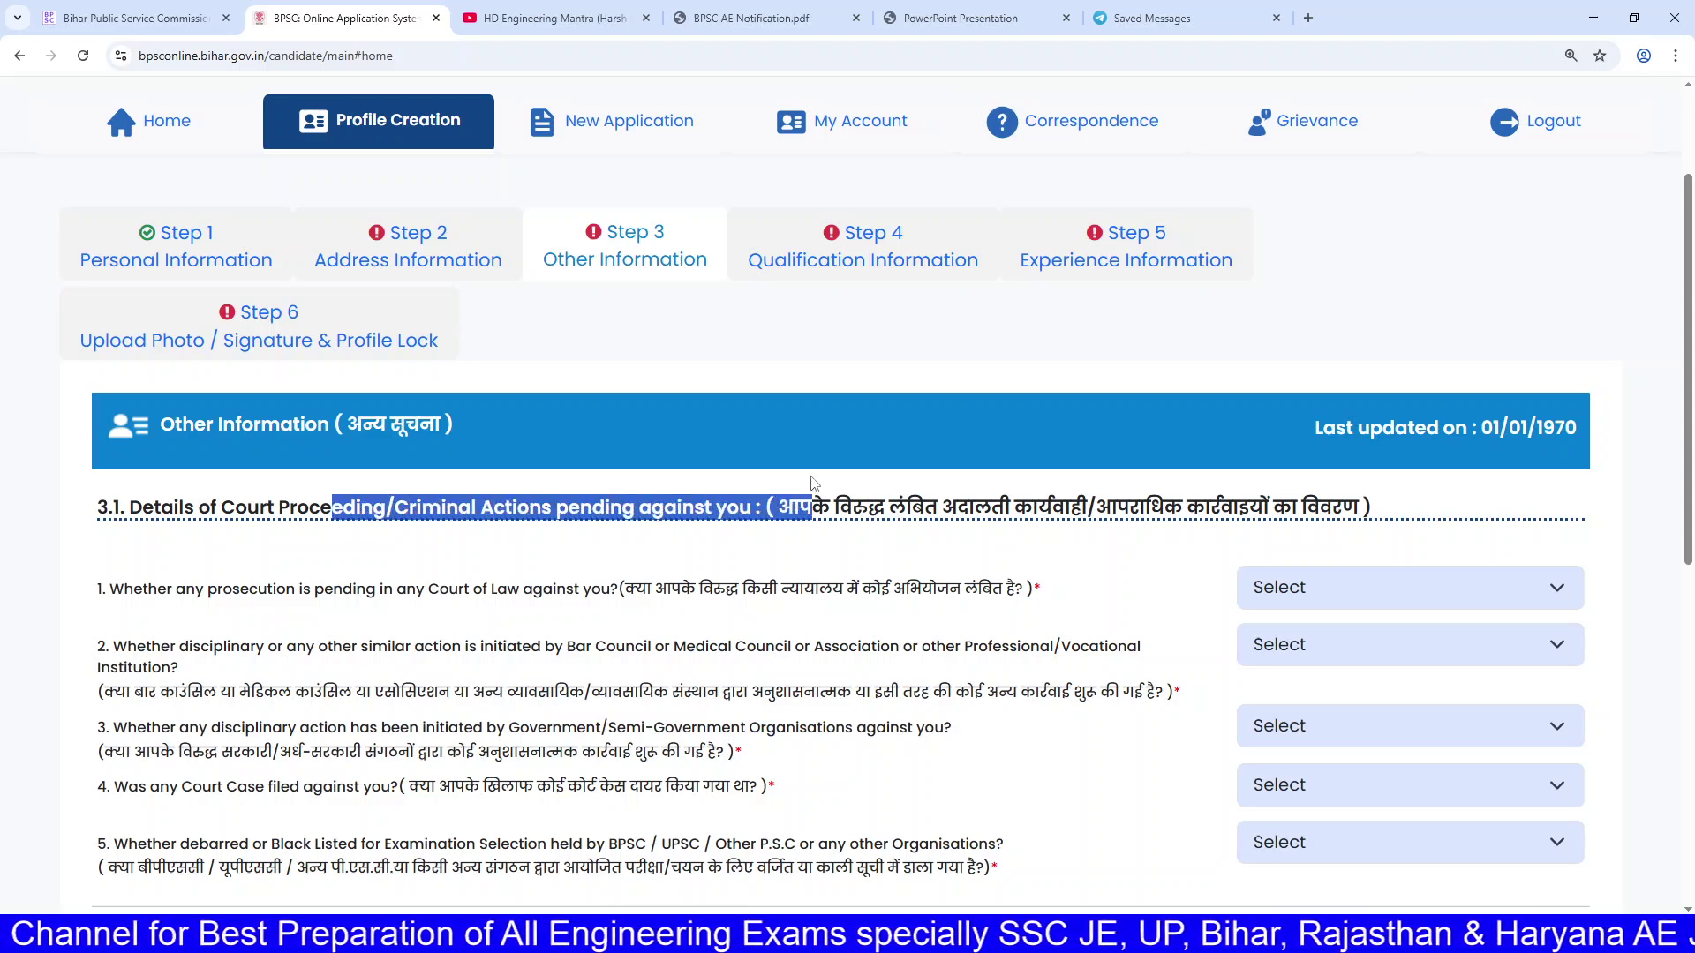
Step: Check Step 4 Qualification and Step 5 Experience, ending on the blank Step 2 Address form
click(868, 270)
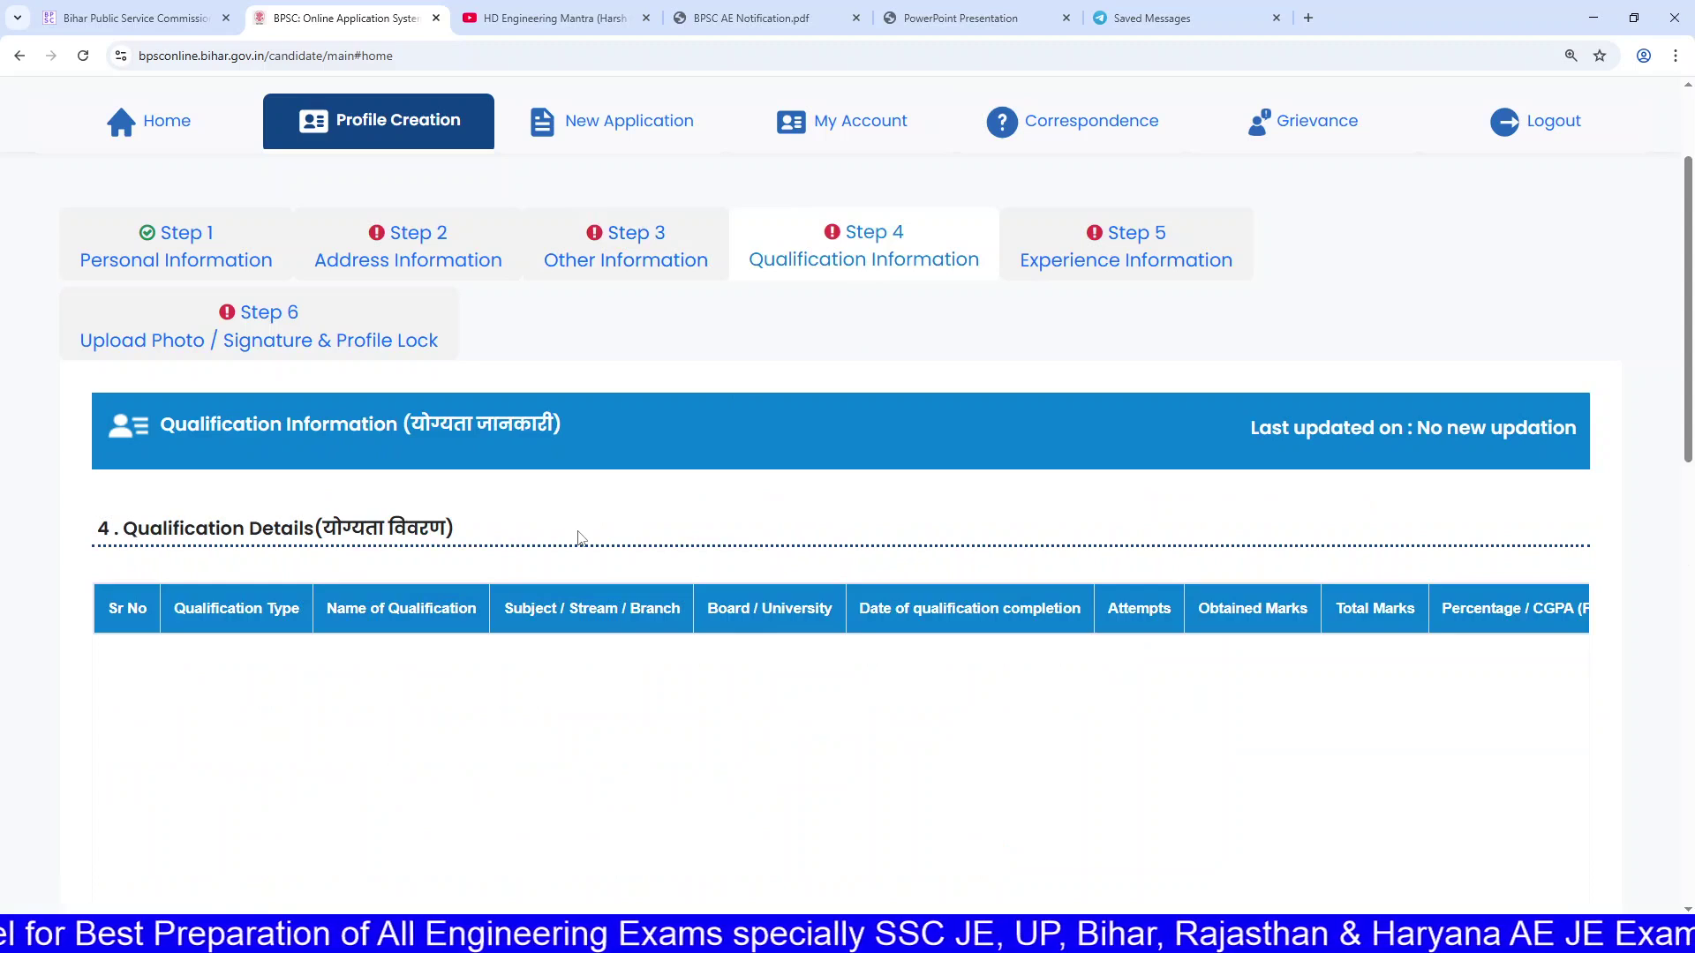
scroll(636, 490, up, 1)
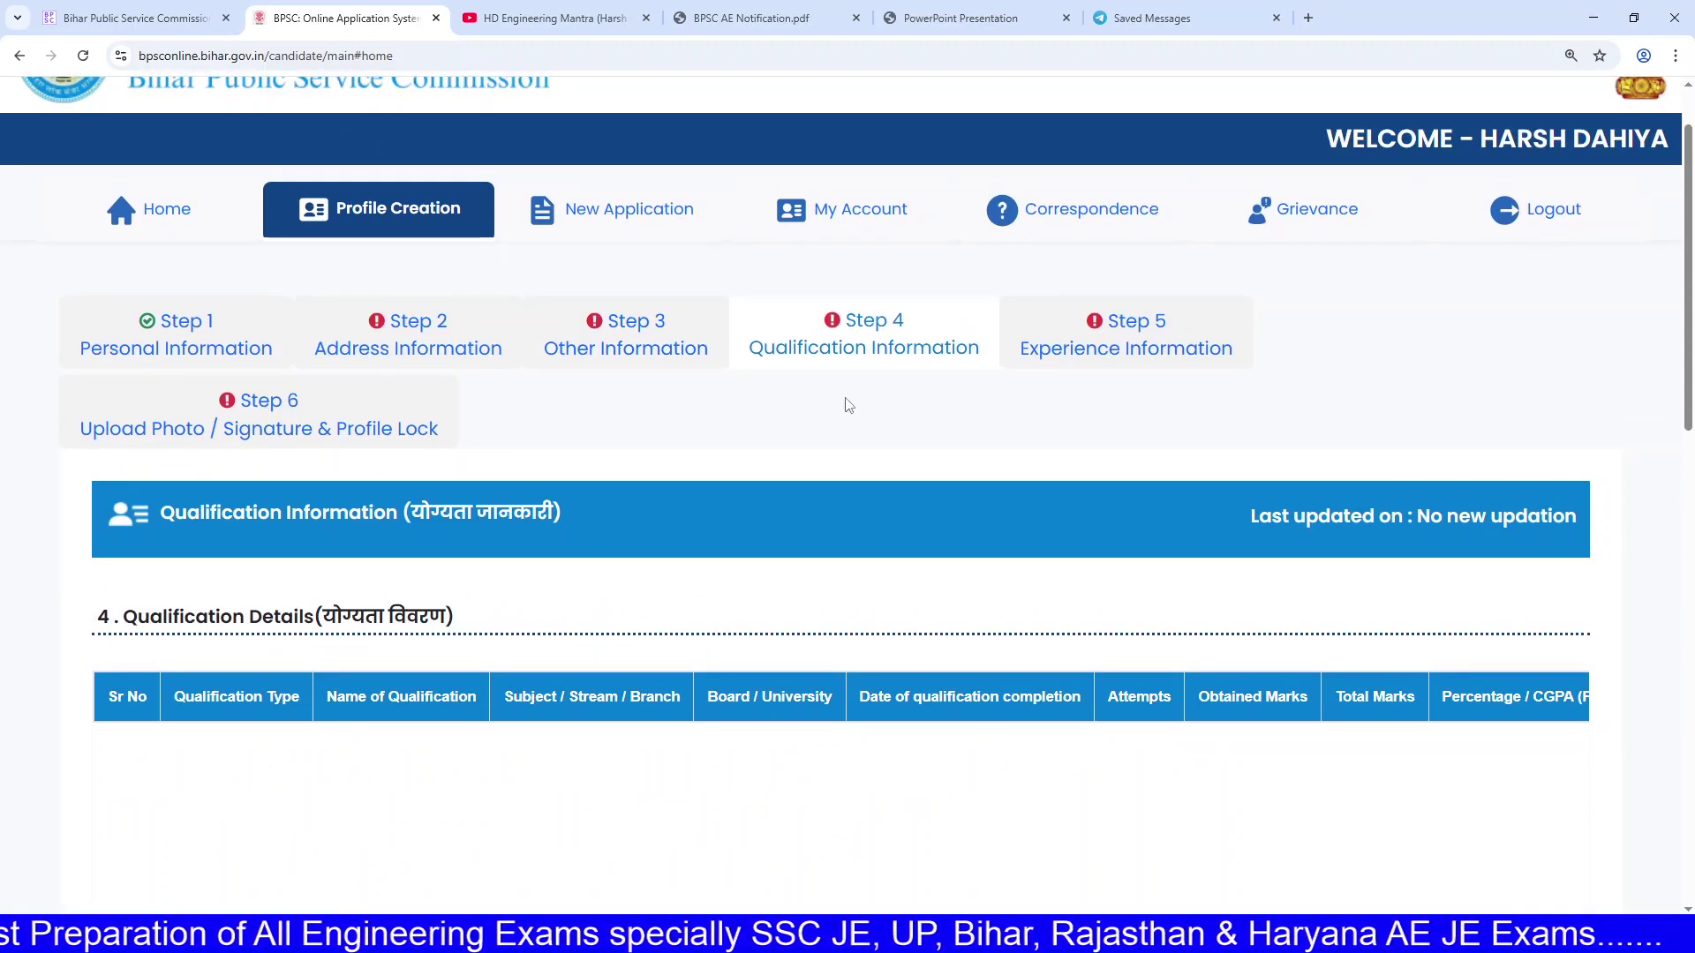
click(1119, 323)
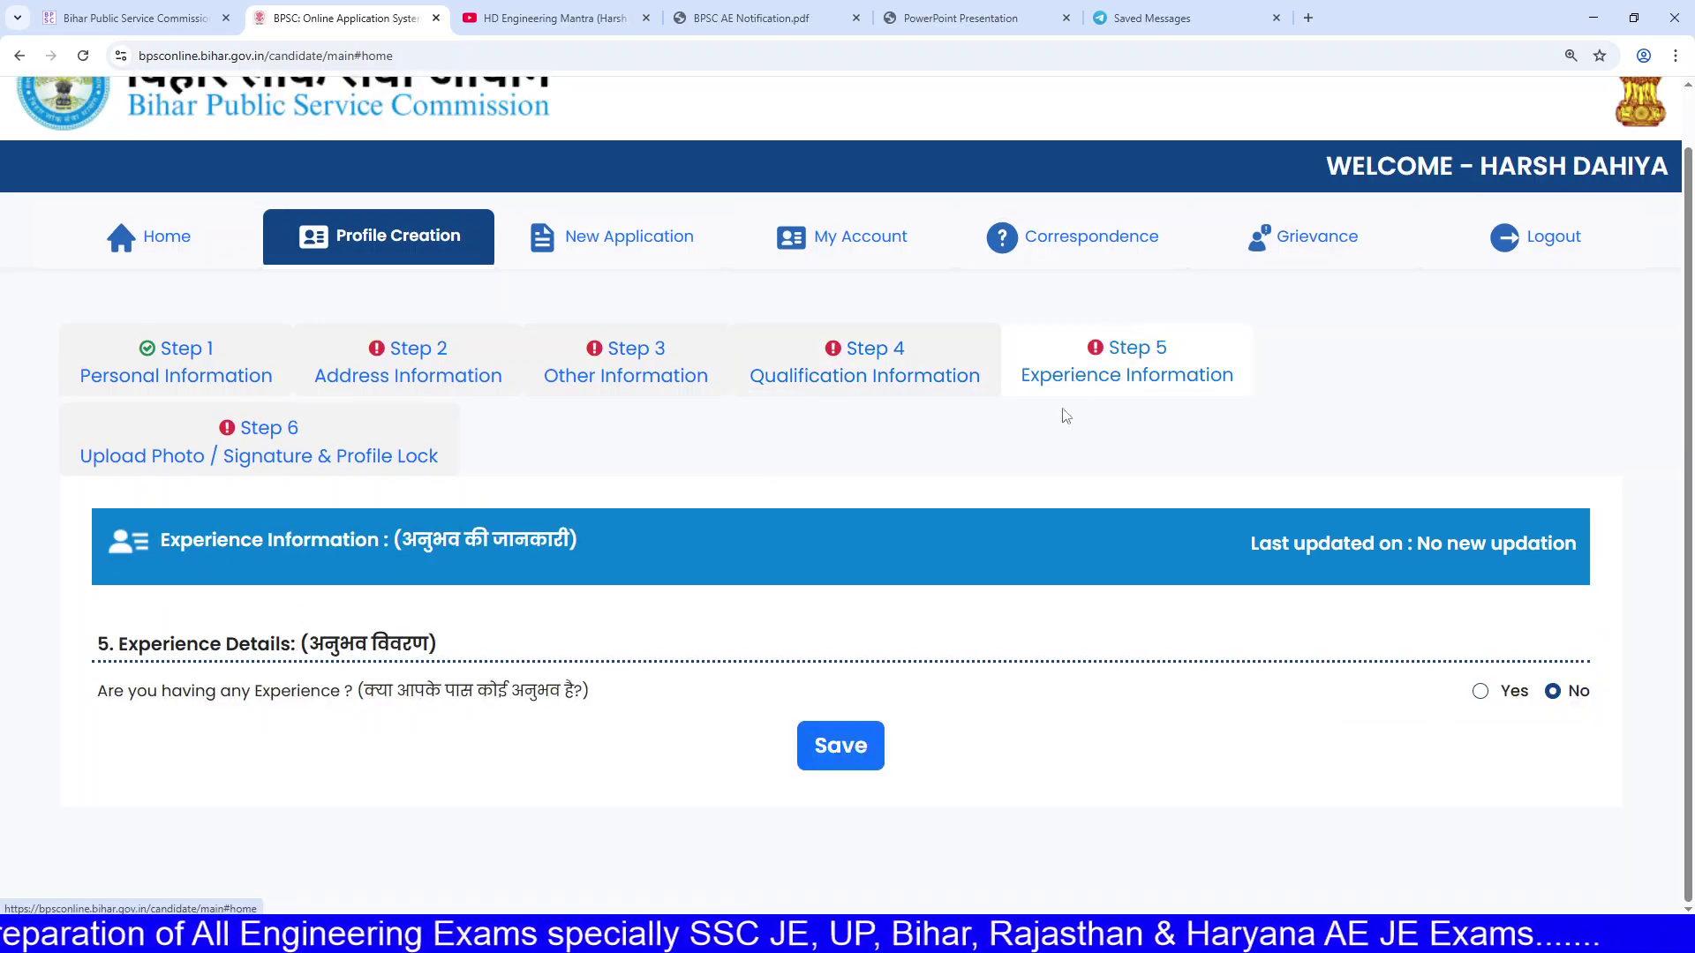
click(411, 375)
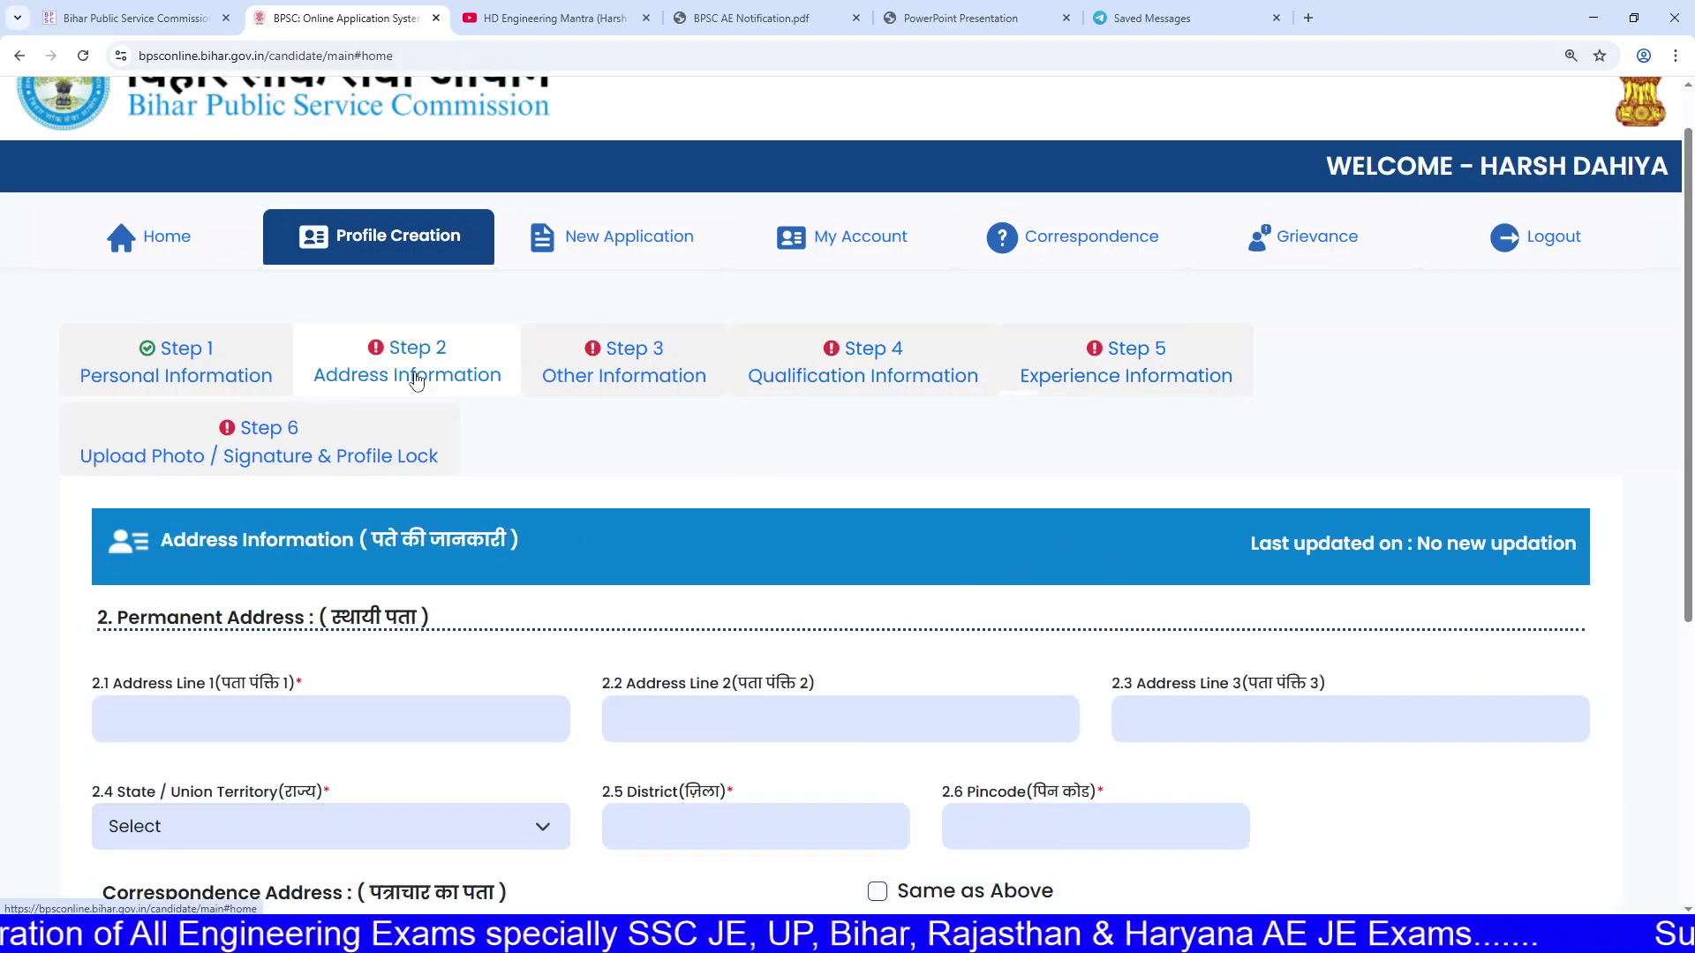
scroll(415, 448, down, 2)
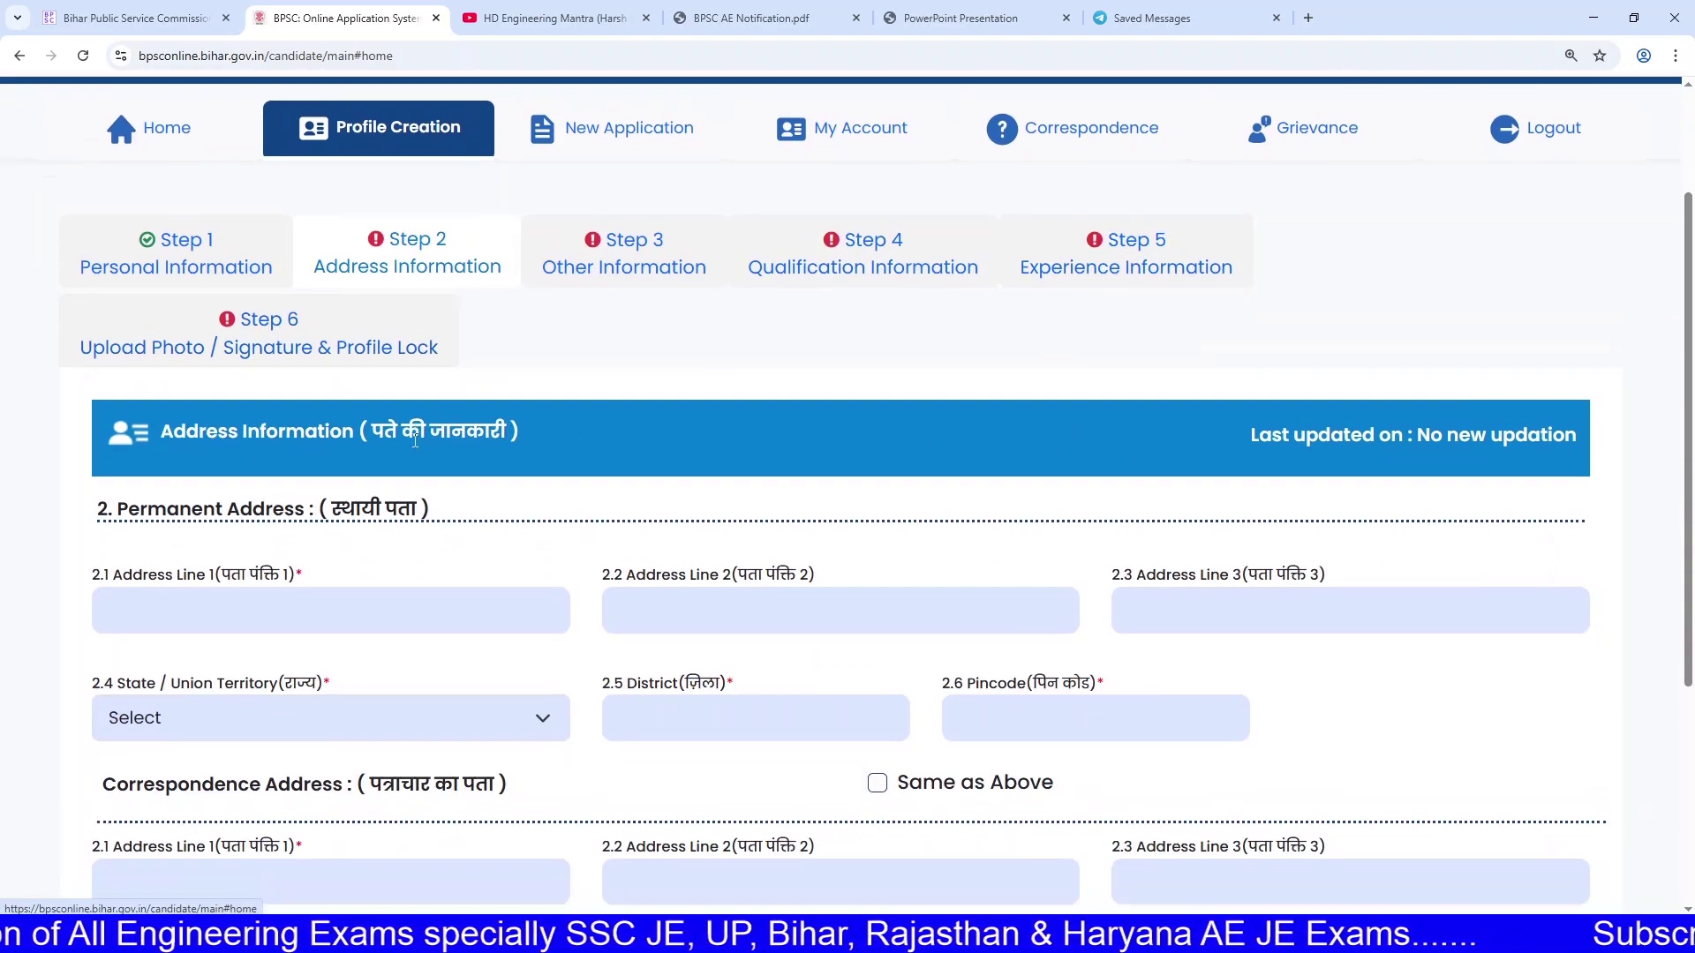
scroll(410, 439, down, 3)
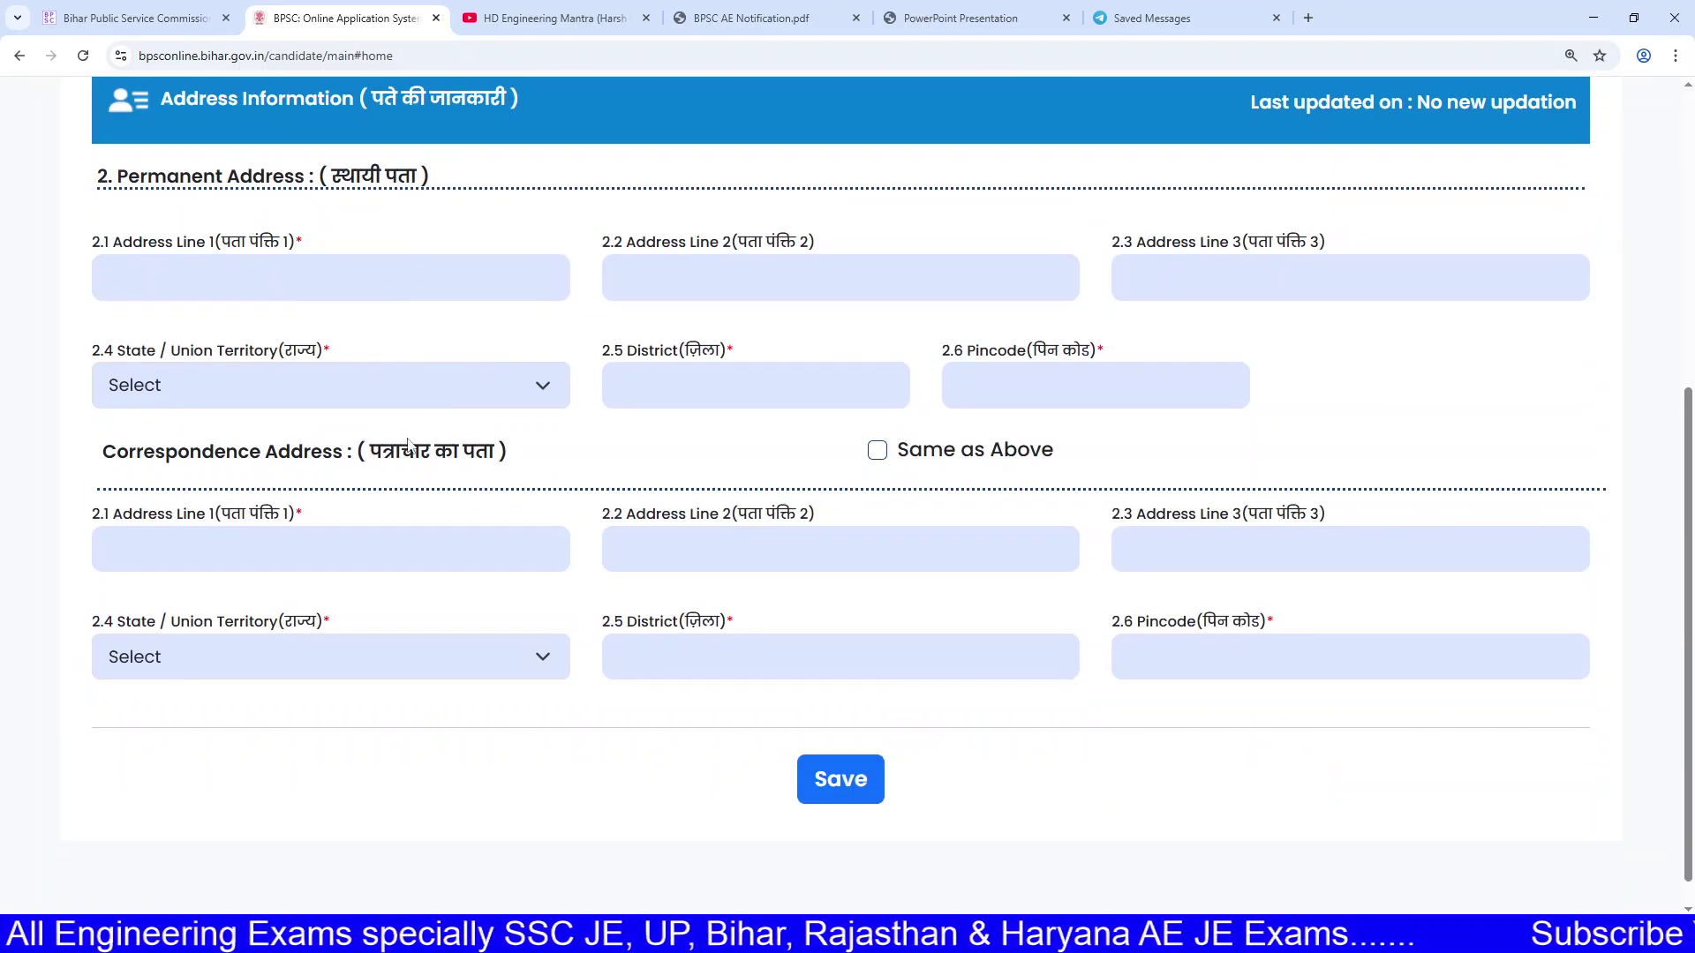
scroll(423, 527, up, 6)
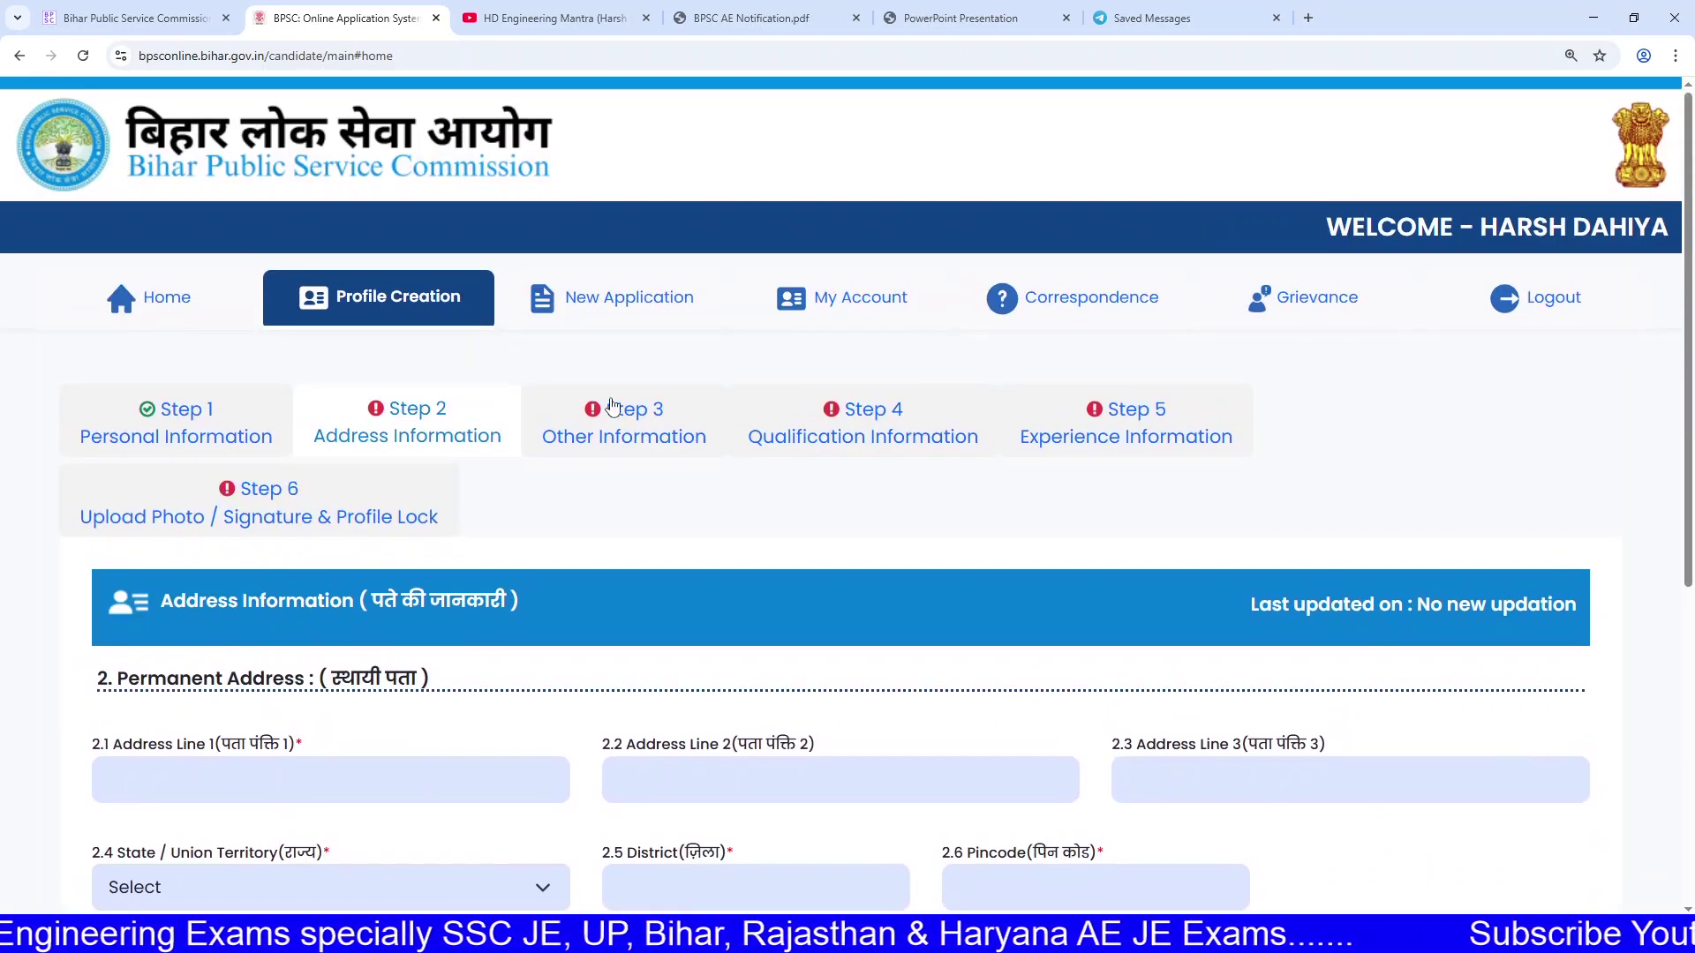
Step: Open Step 3 Other Information and read the prizes, team sports and leadership items
click(626, 440)
scroll(626, 441, down, 2)
scroll(626, 441, down, 2)
click(770, 426)
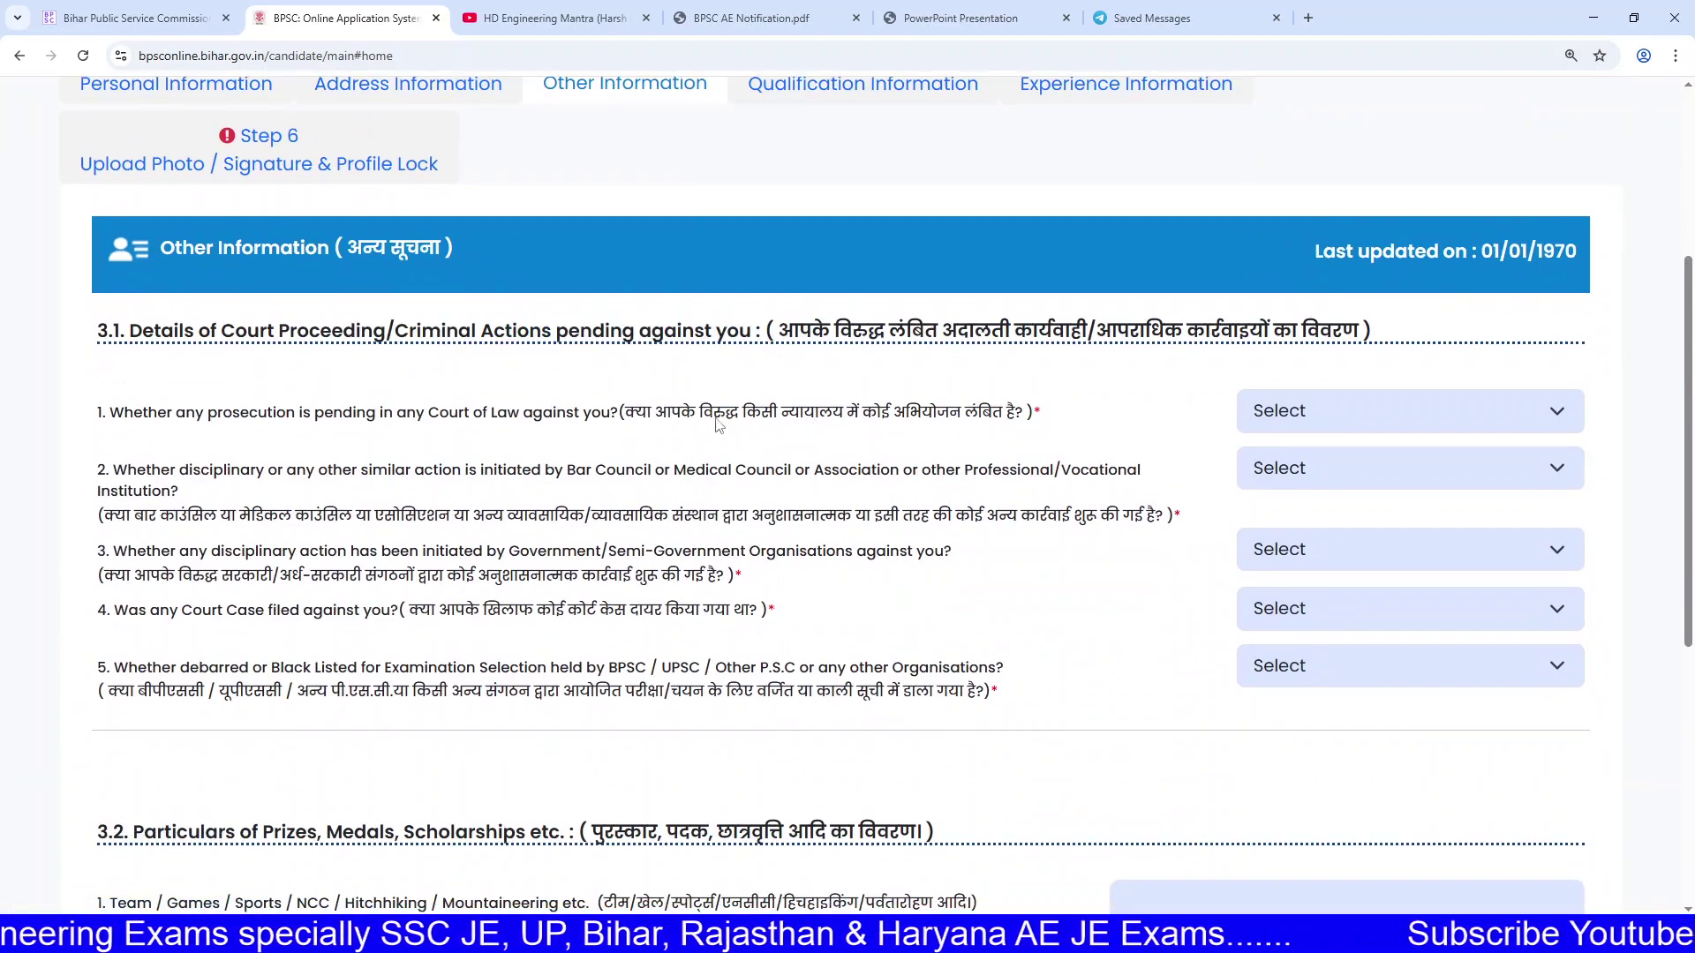
scroll(560, 438, down, 5)
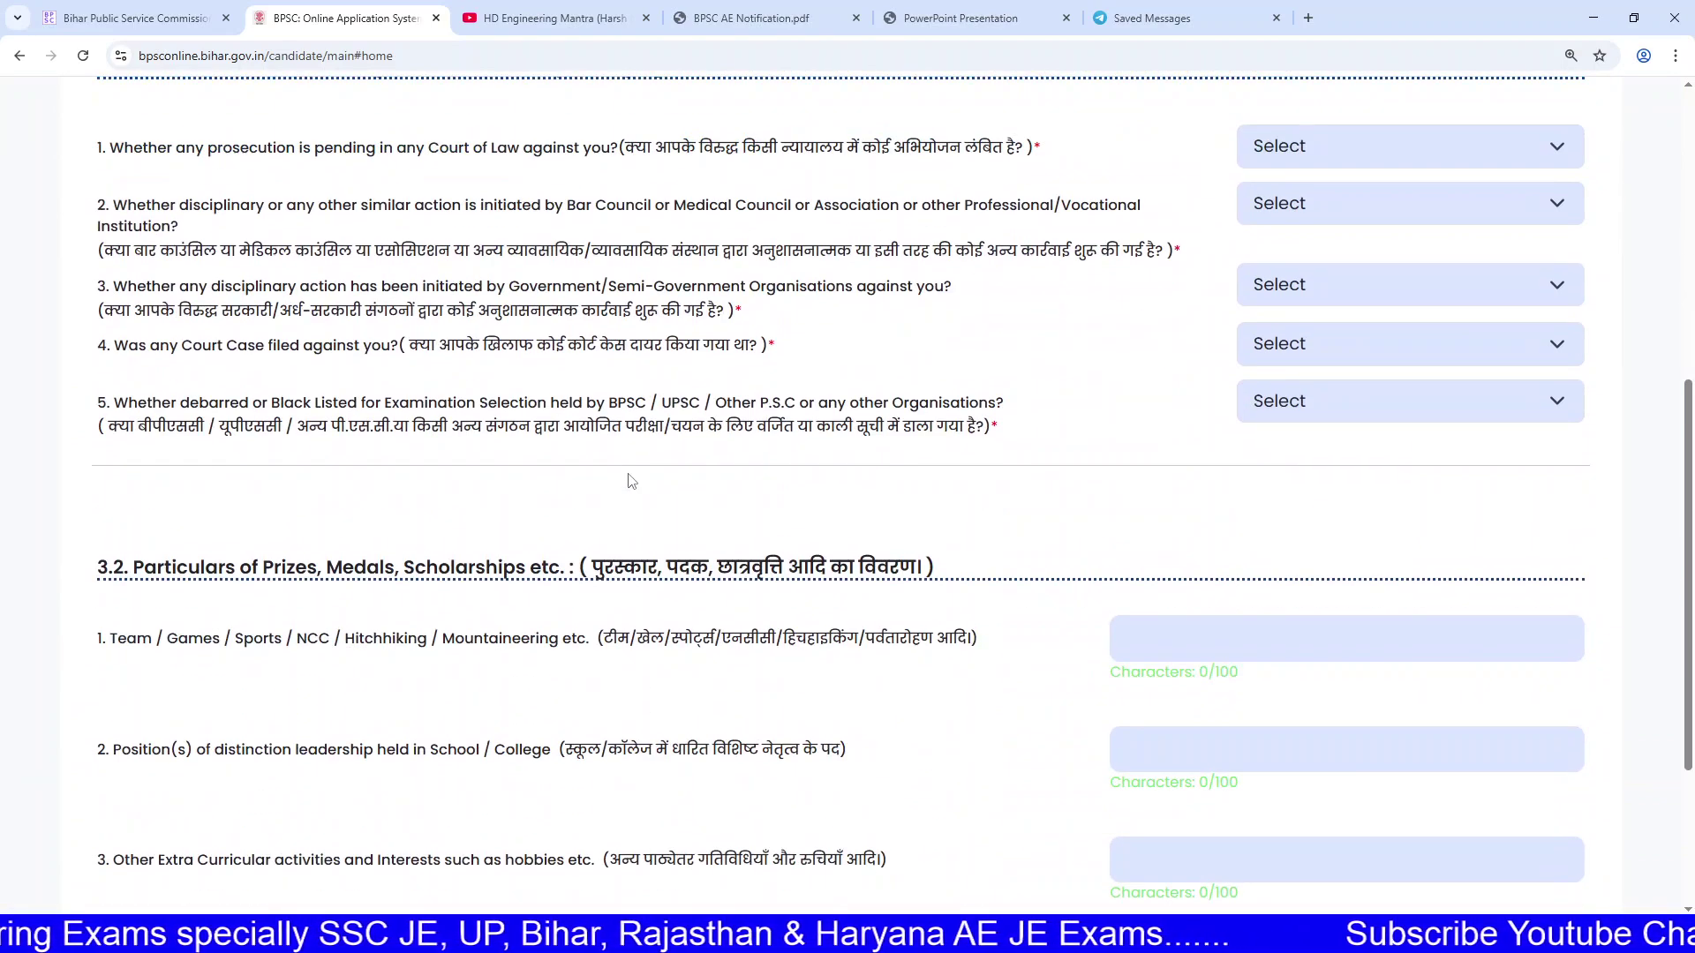
drag(366, 390, 946, 391)
click(543, 459)
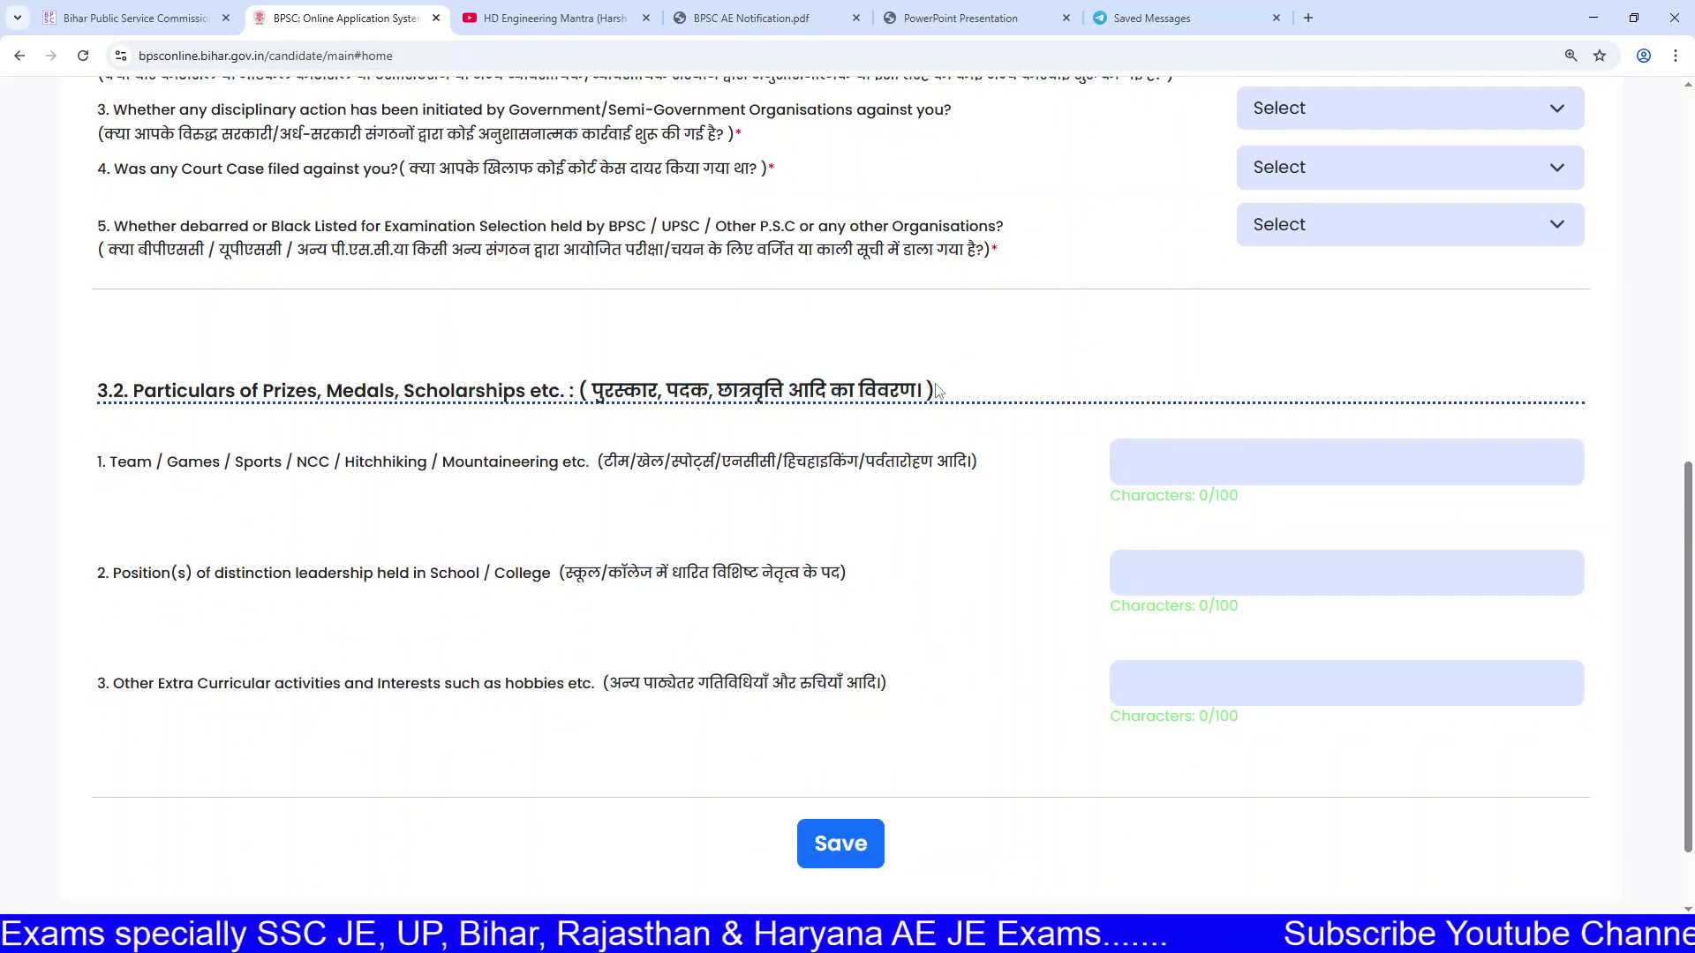
drag(179, 460, 524, 468)
drag(308, 574, 590, 578)
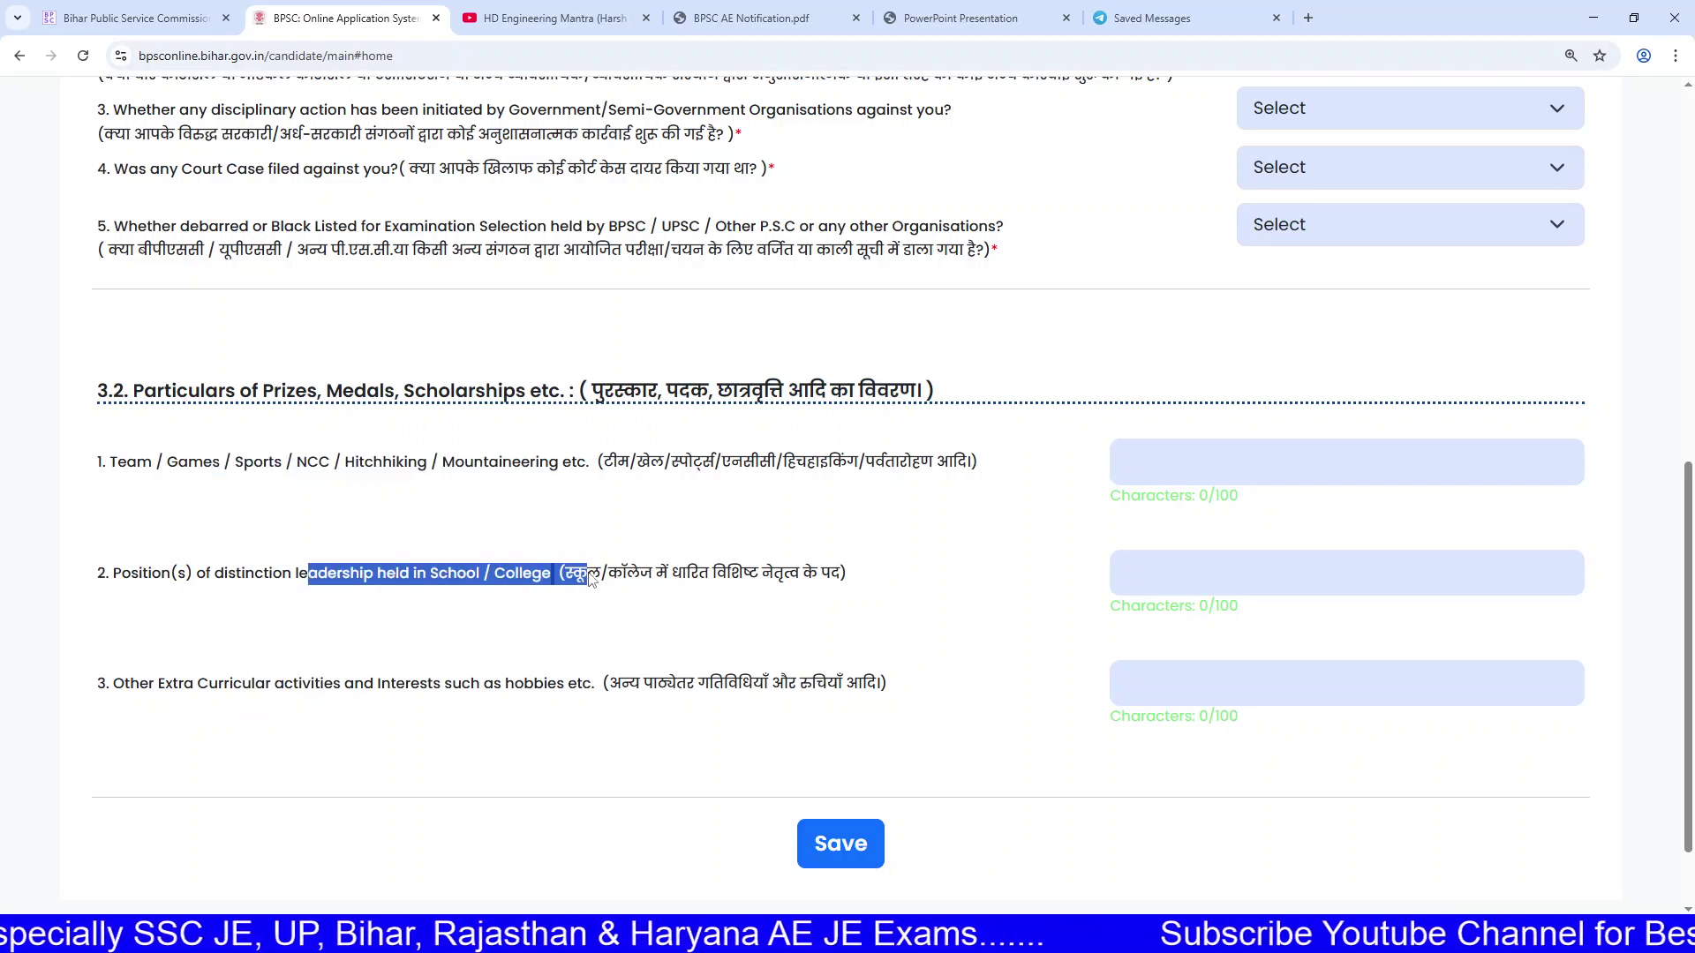
Step: Try the team sports field, glance at Address and Qualification steps, then return to Other Information
click(1234, 449)
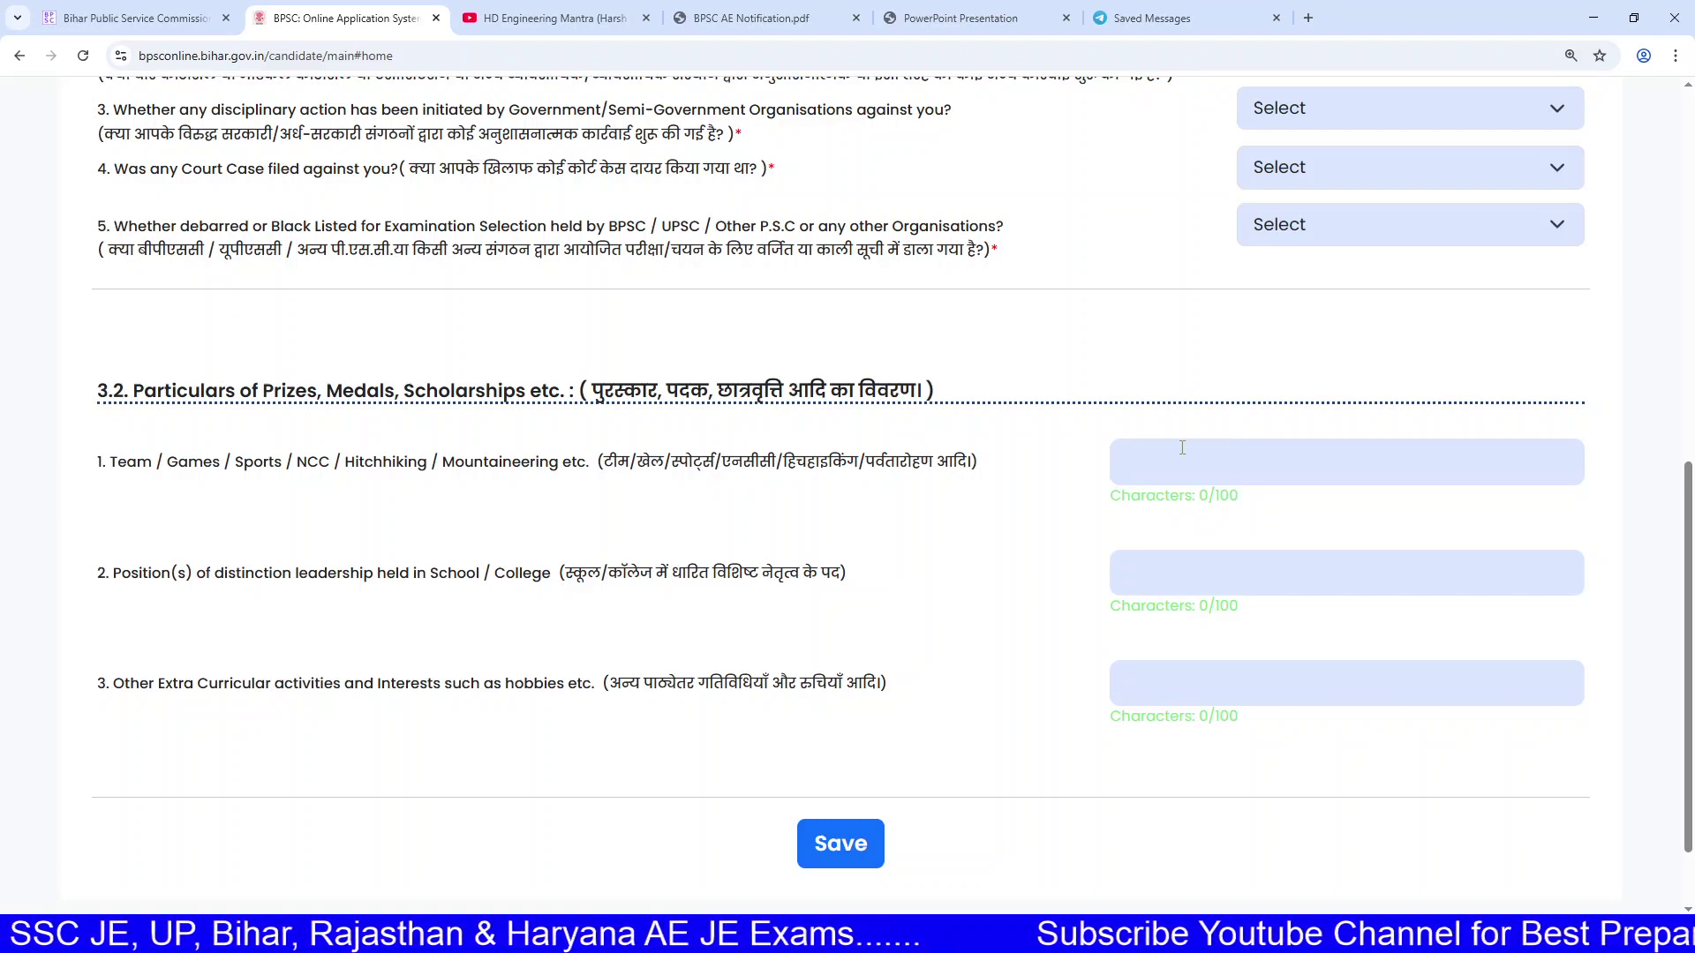
scroll(1103, 481, up, 9)
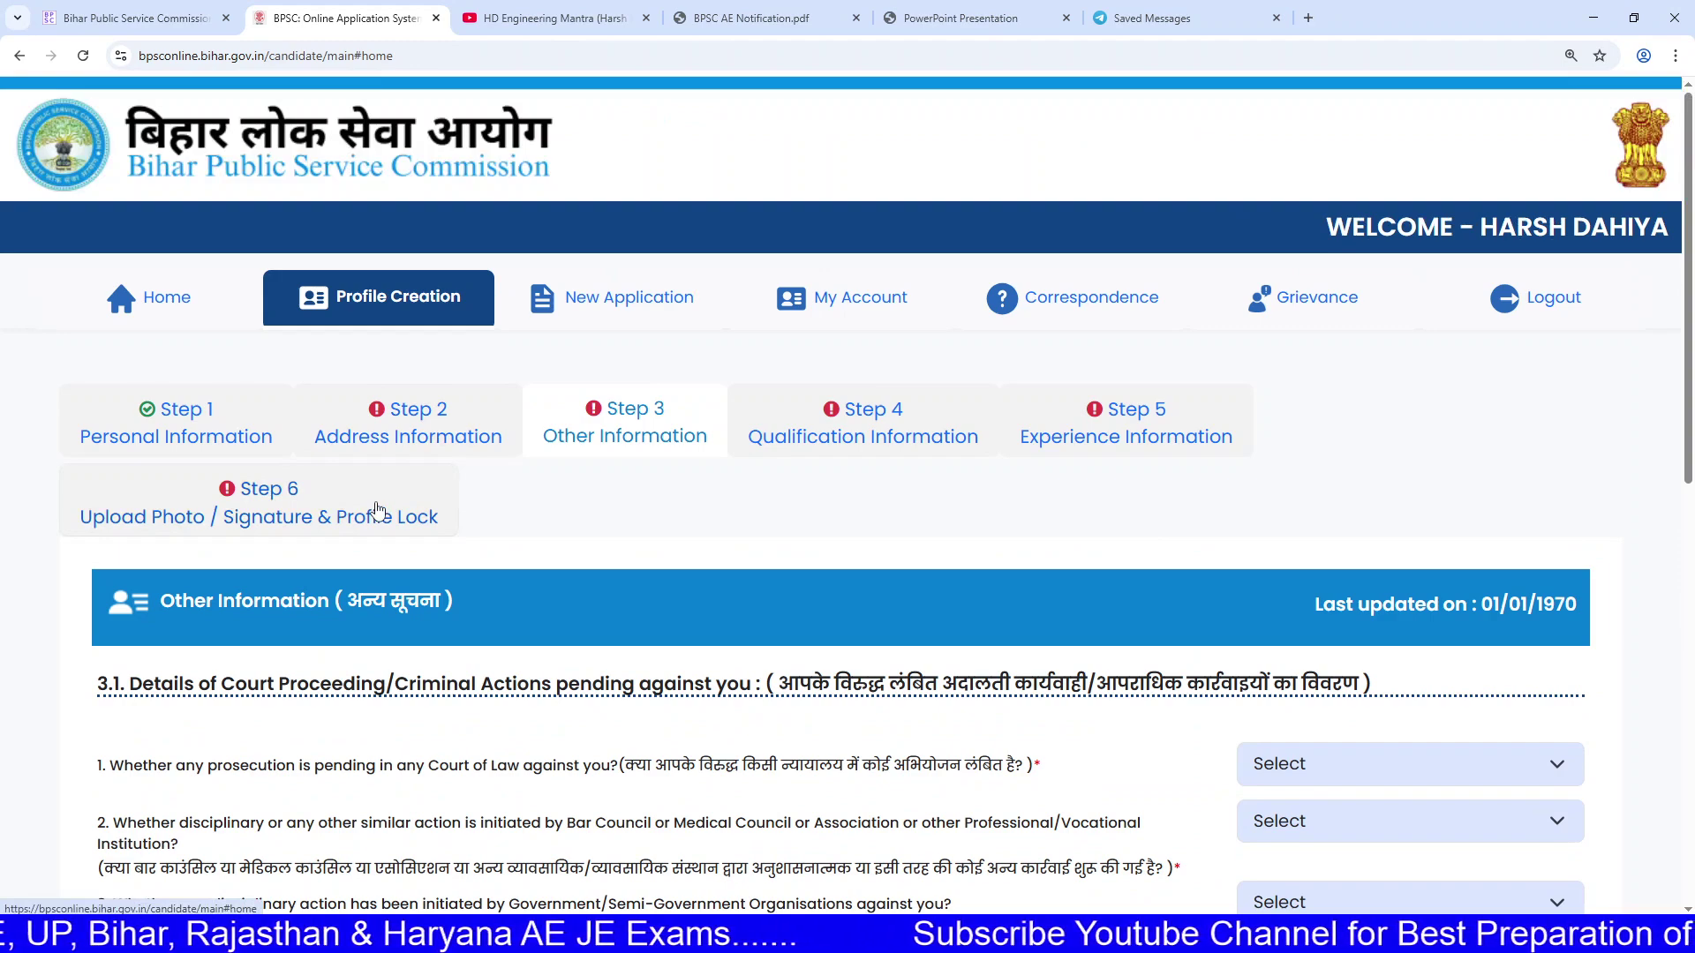
scroll(380, 514, down, 6)
drag(395, 636, 761, 763)
click(759, 762)
scroll(761, 763, up, 5)
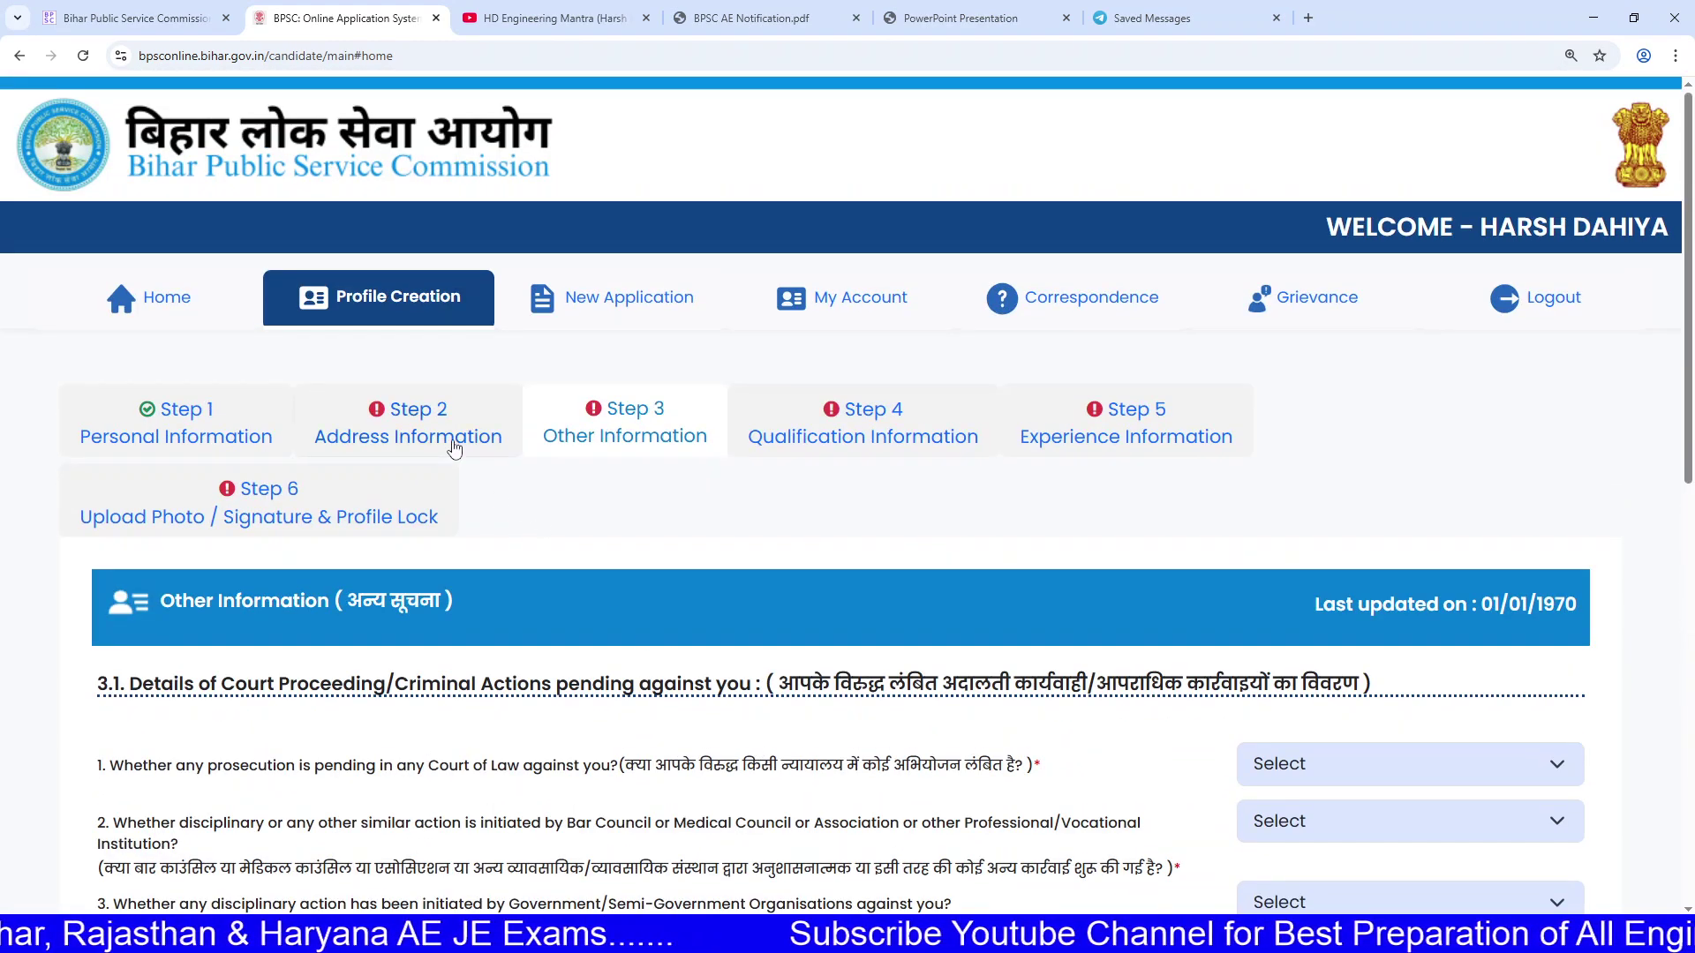
click(450, 446)
scroll(572, 457, down, 2)
scroll(576, 464, down, 3)
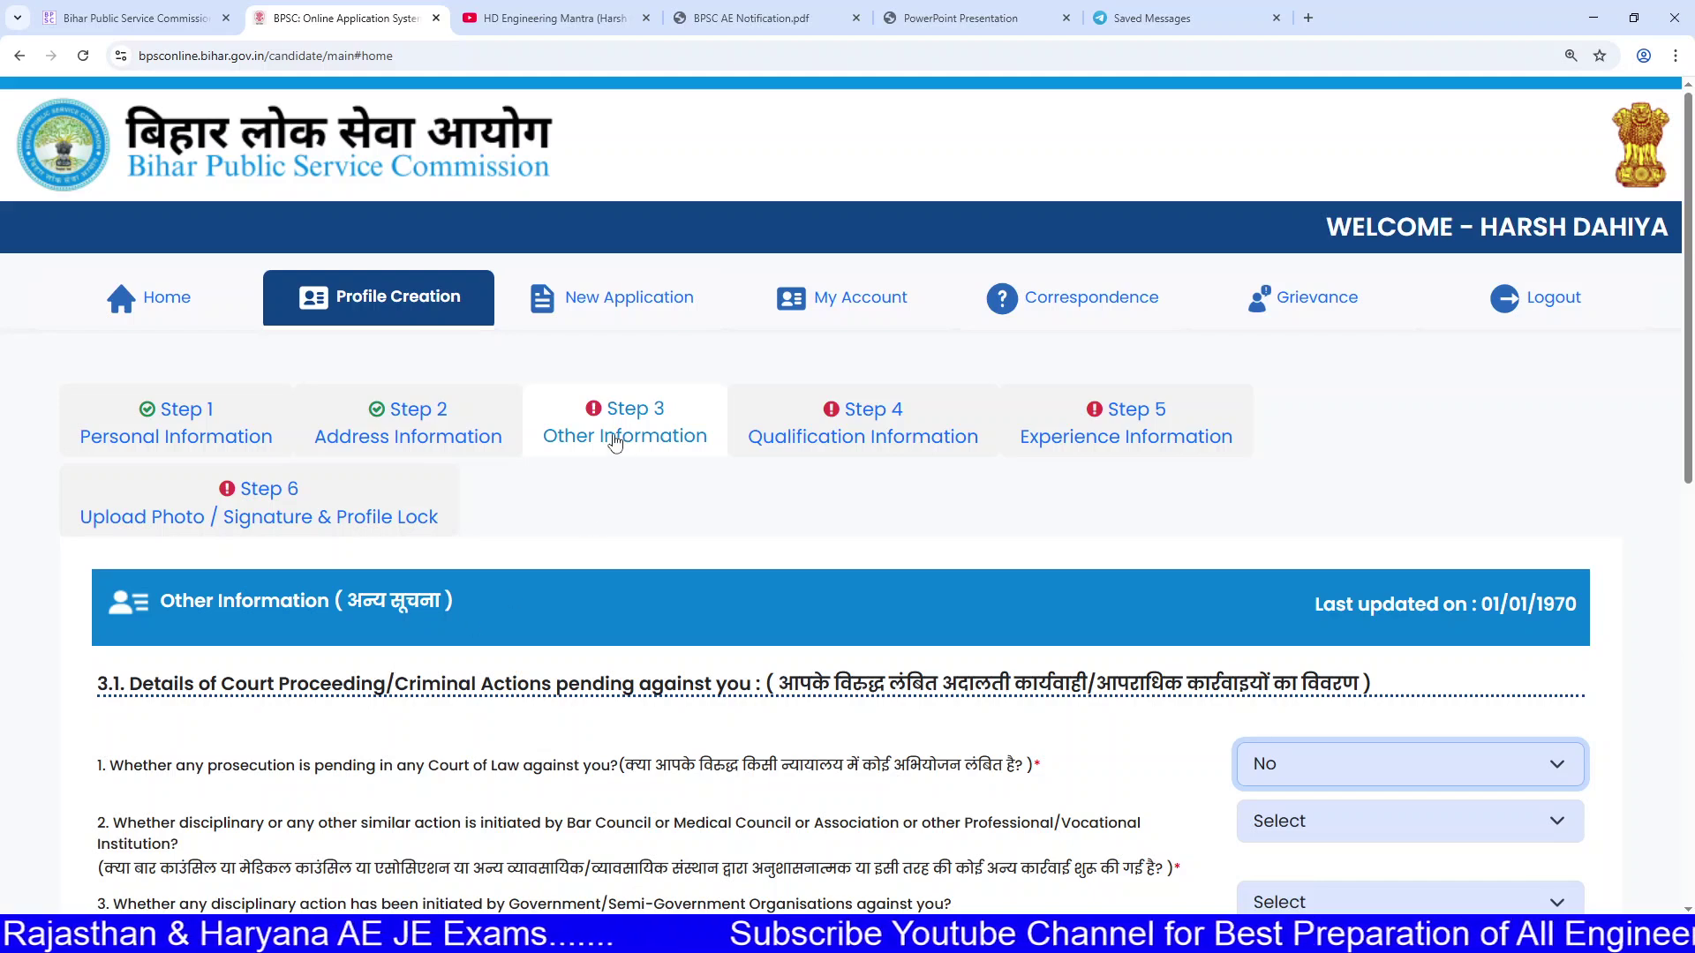
click(821, 426)
click(674, 428)
scroll(673, 428, down, 3)
Step: Answer No to court-proceeding questions 1, 2 and 3
click(1321, 483)
click(1303, 572)
click(1292, 519)
click(1280, 600)
scroll(1196, 590, down, 1)
scroll(1139, 585, down, 2)
drag(191, 382, 841, 403)
click(841, 404)
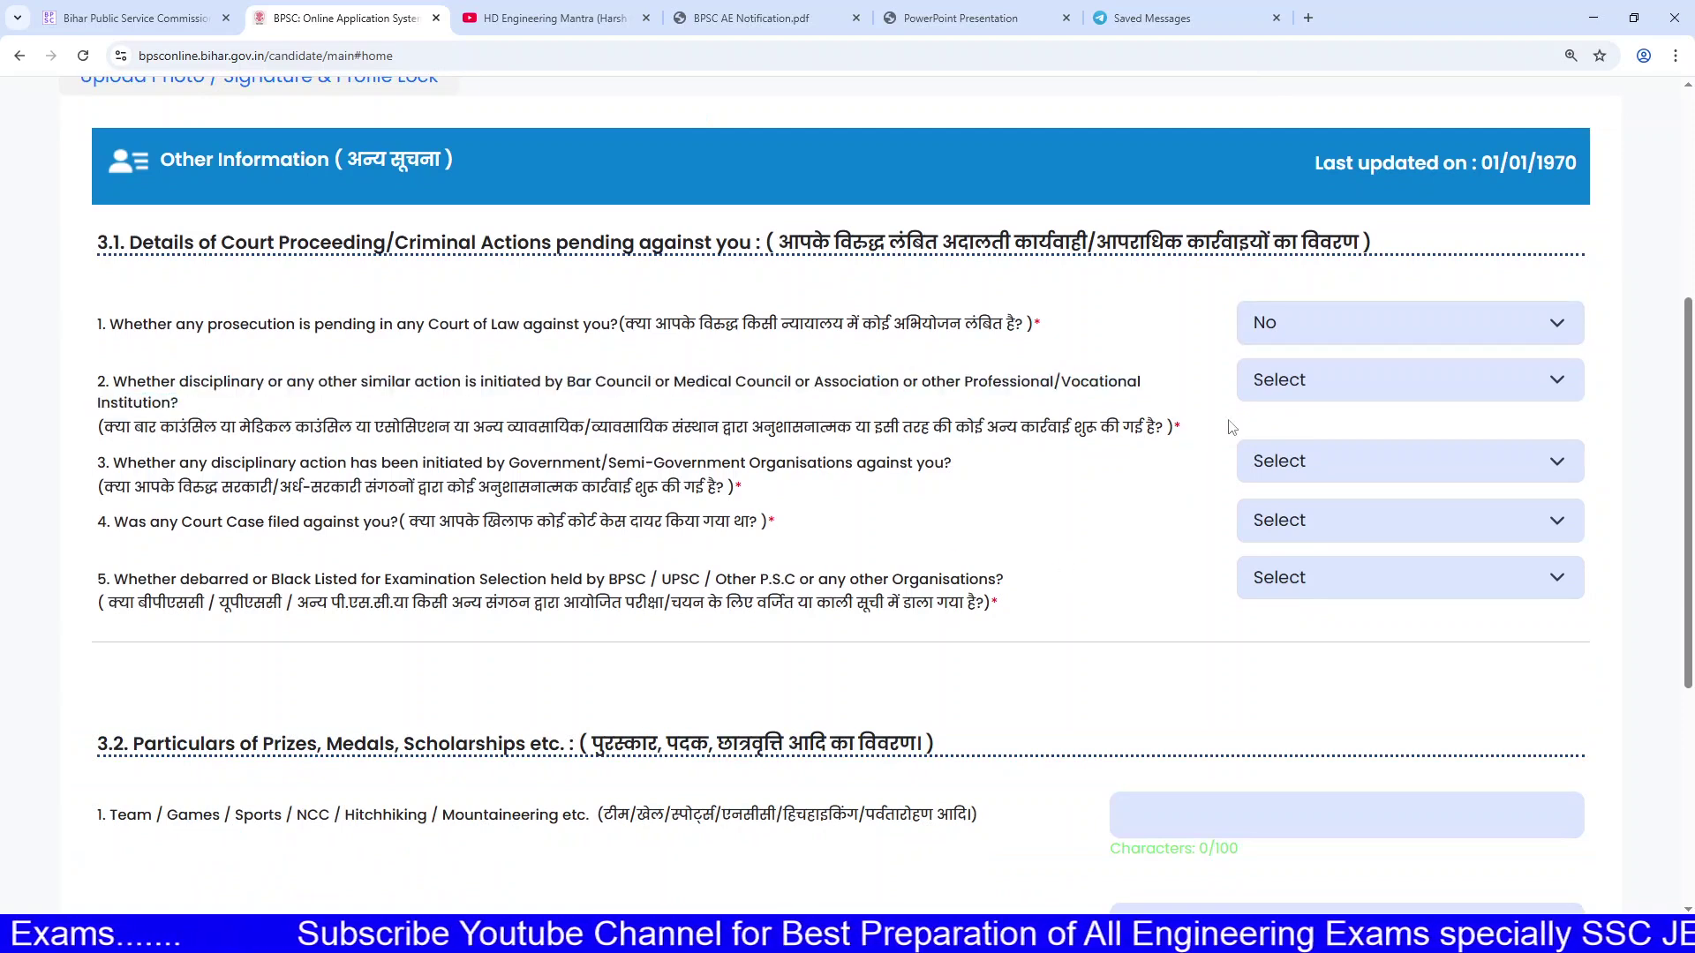
click(1341, 380)
click(1301, 484)
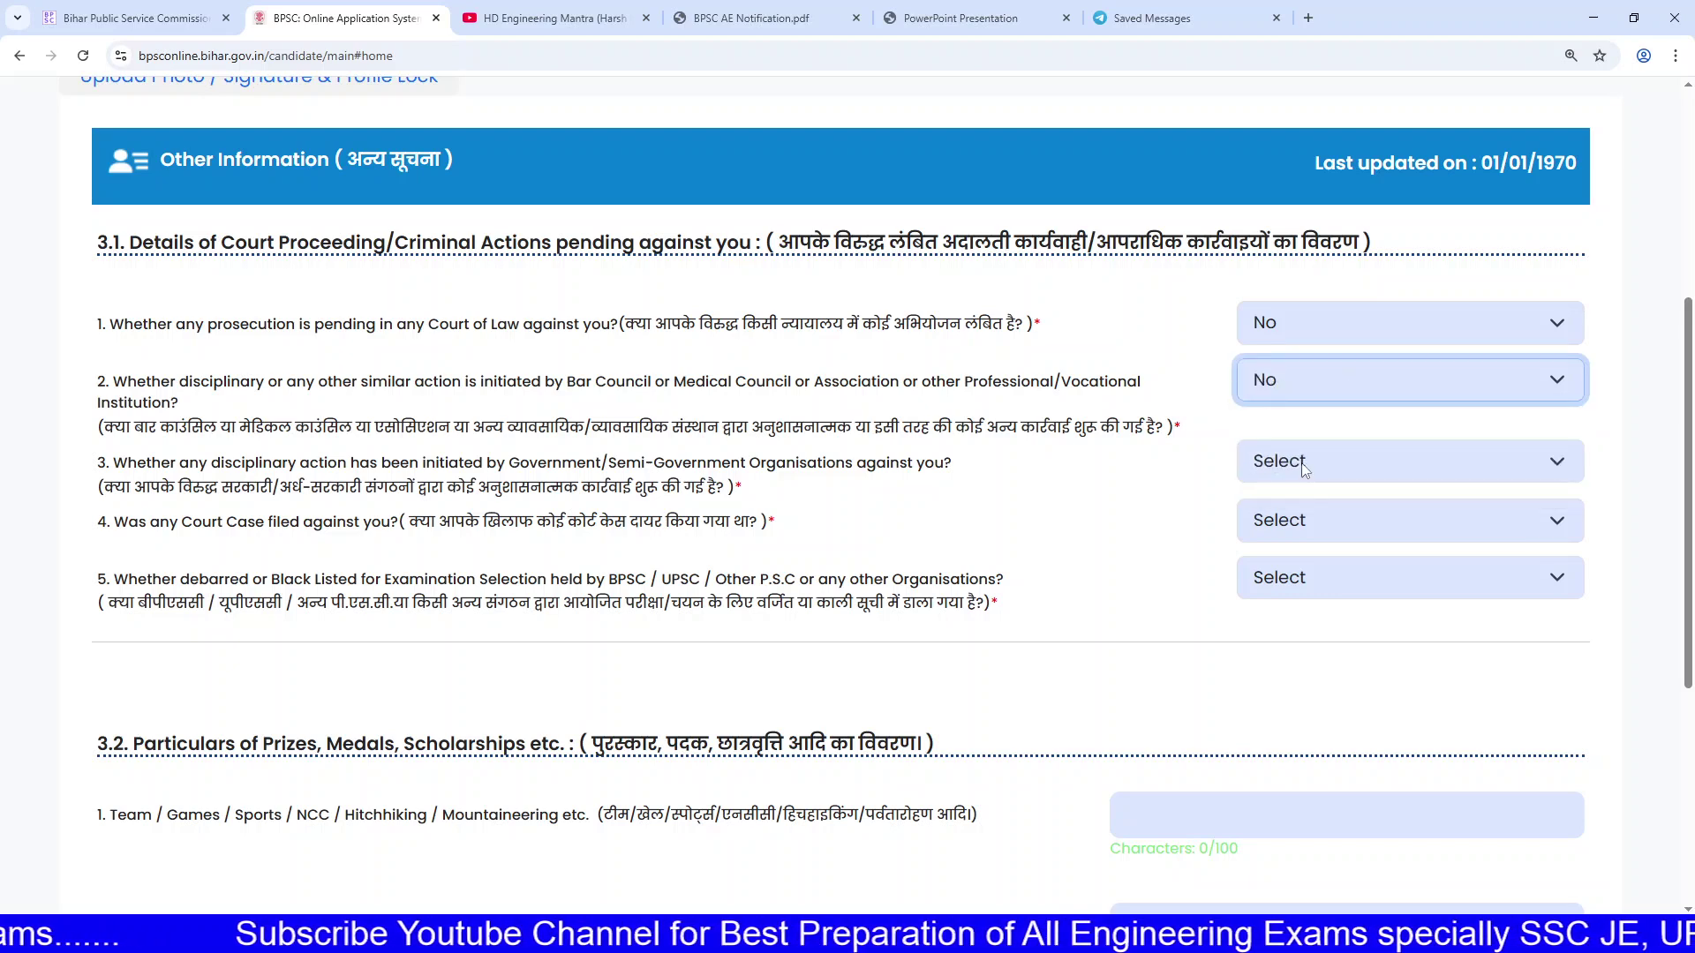
click(1303, 467)
click(1301, 564)
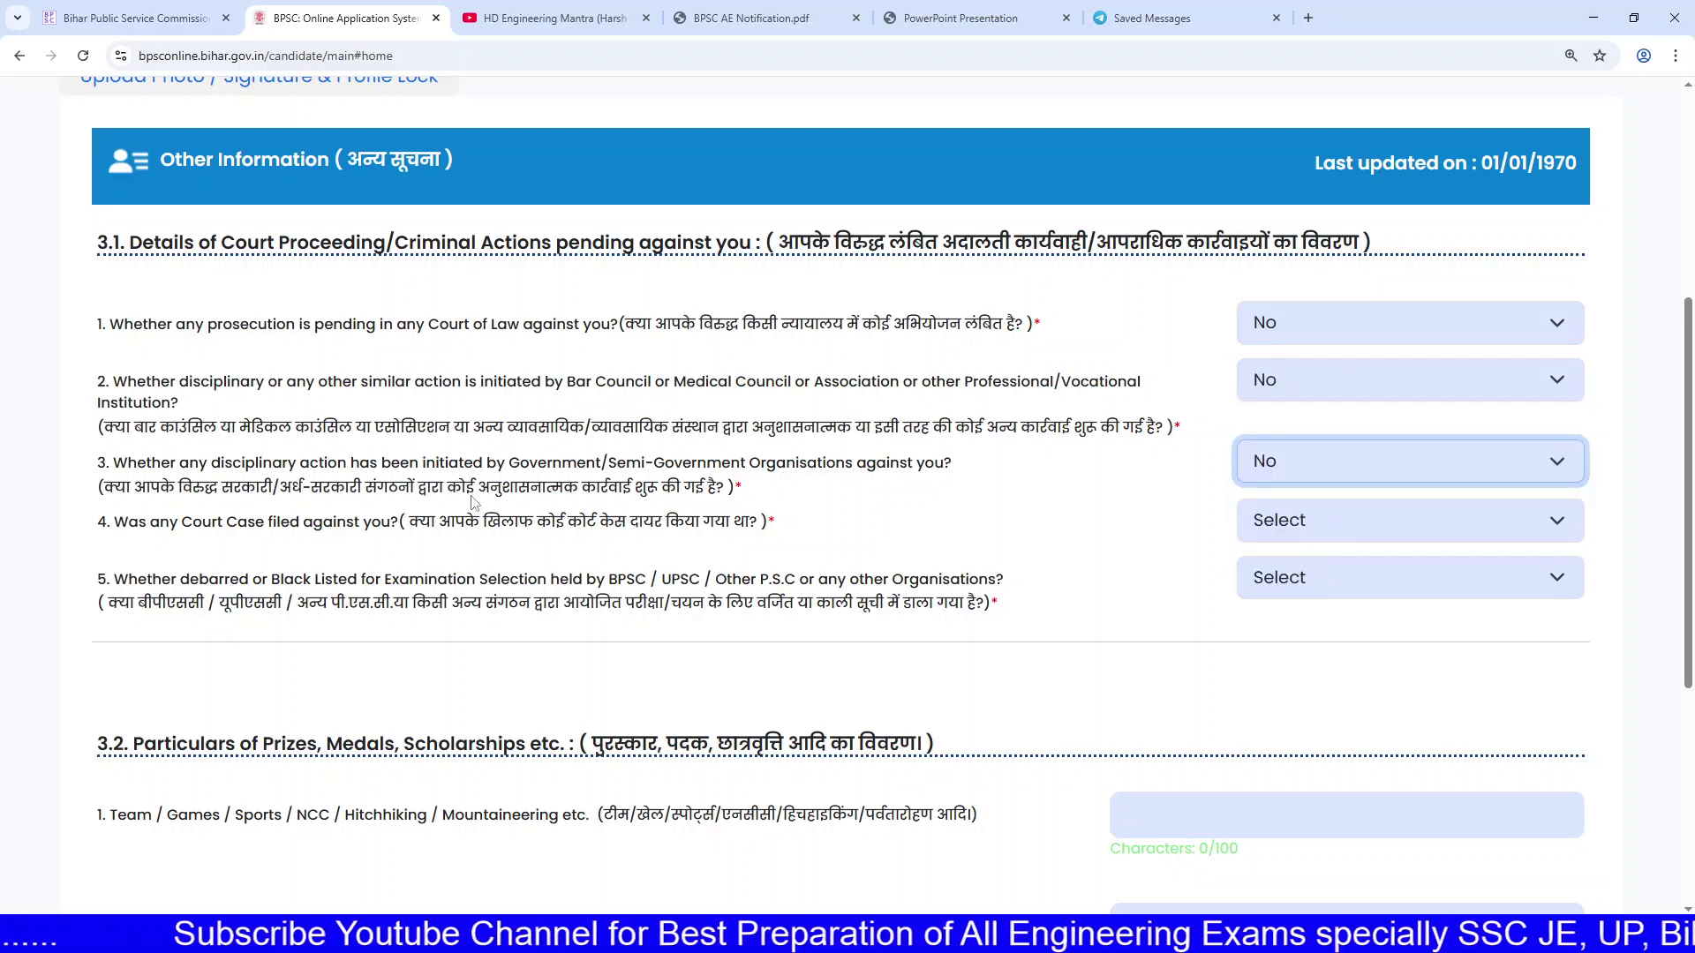
Step: Answer No to questions 4 and 5, then save the Other Information answers
drag(417, 487, 798, 487)
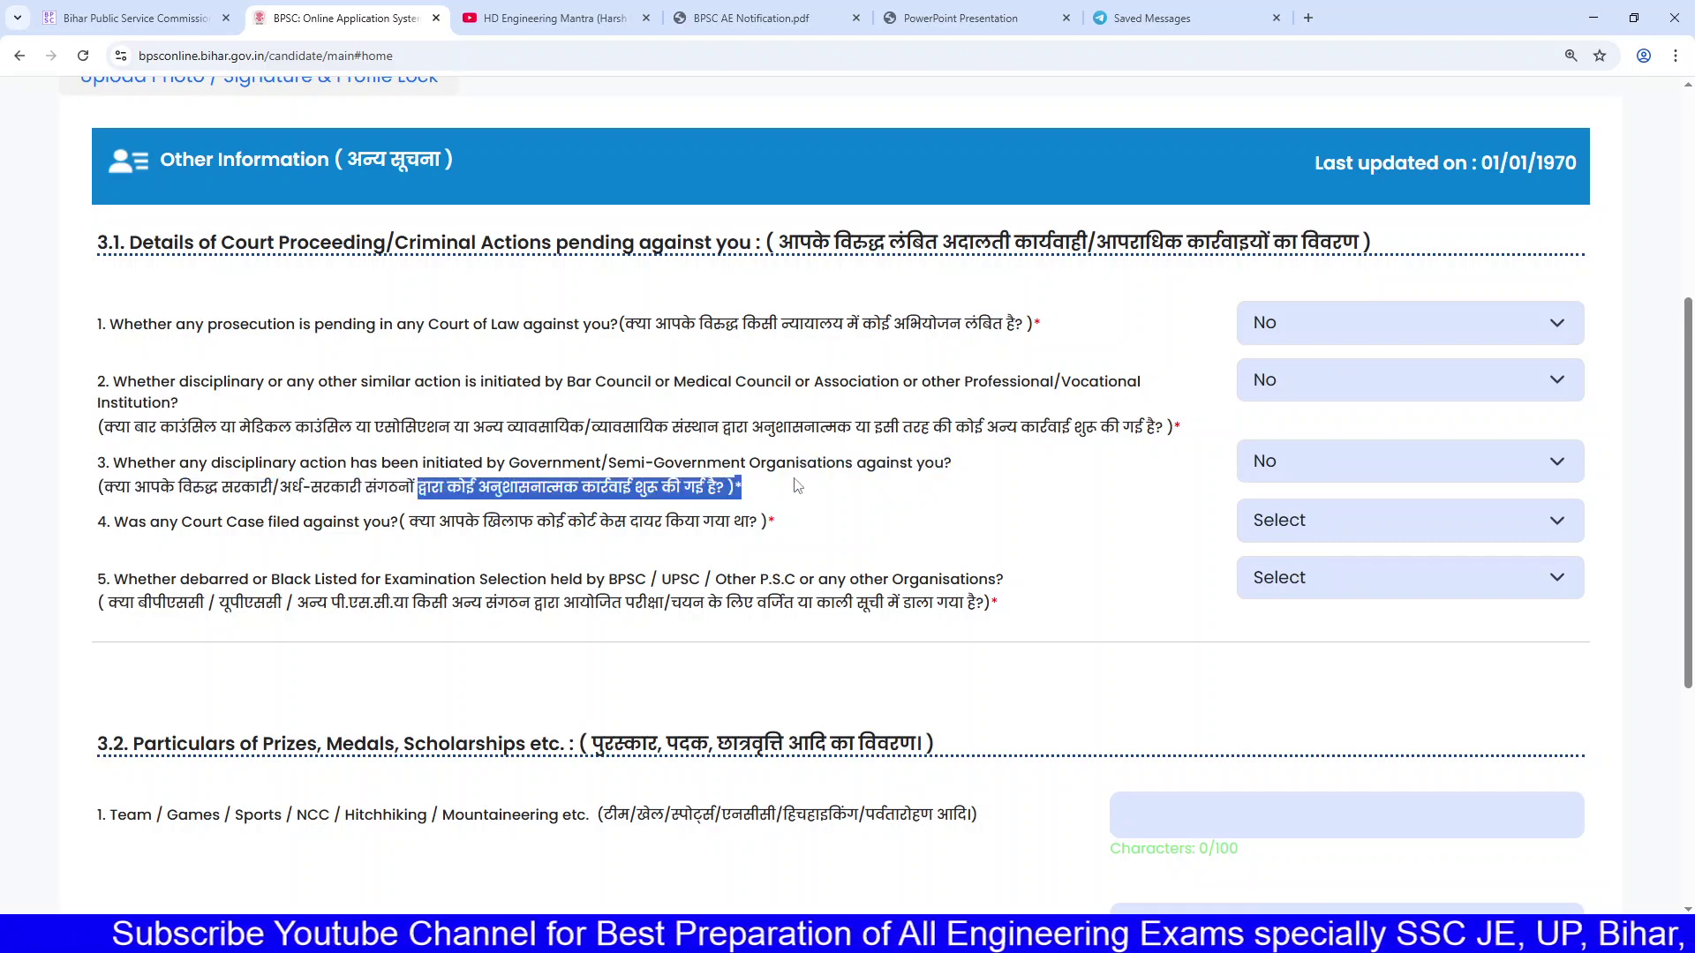
click(1340, 519)
click(1305, 595)
click(1293, 521)
click(1288, 626)
scroll(1290, 625, down, 1)
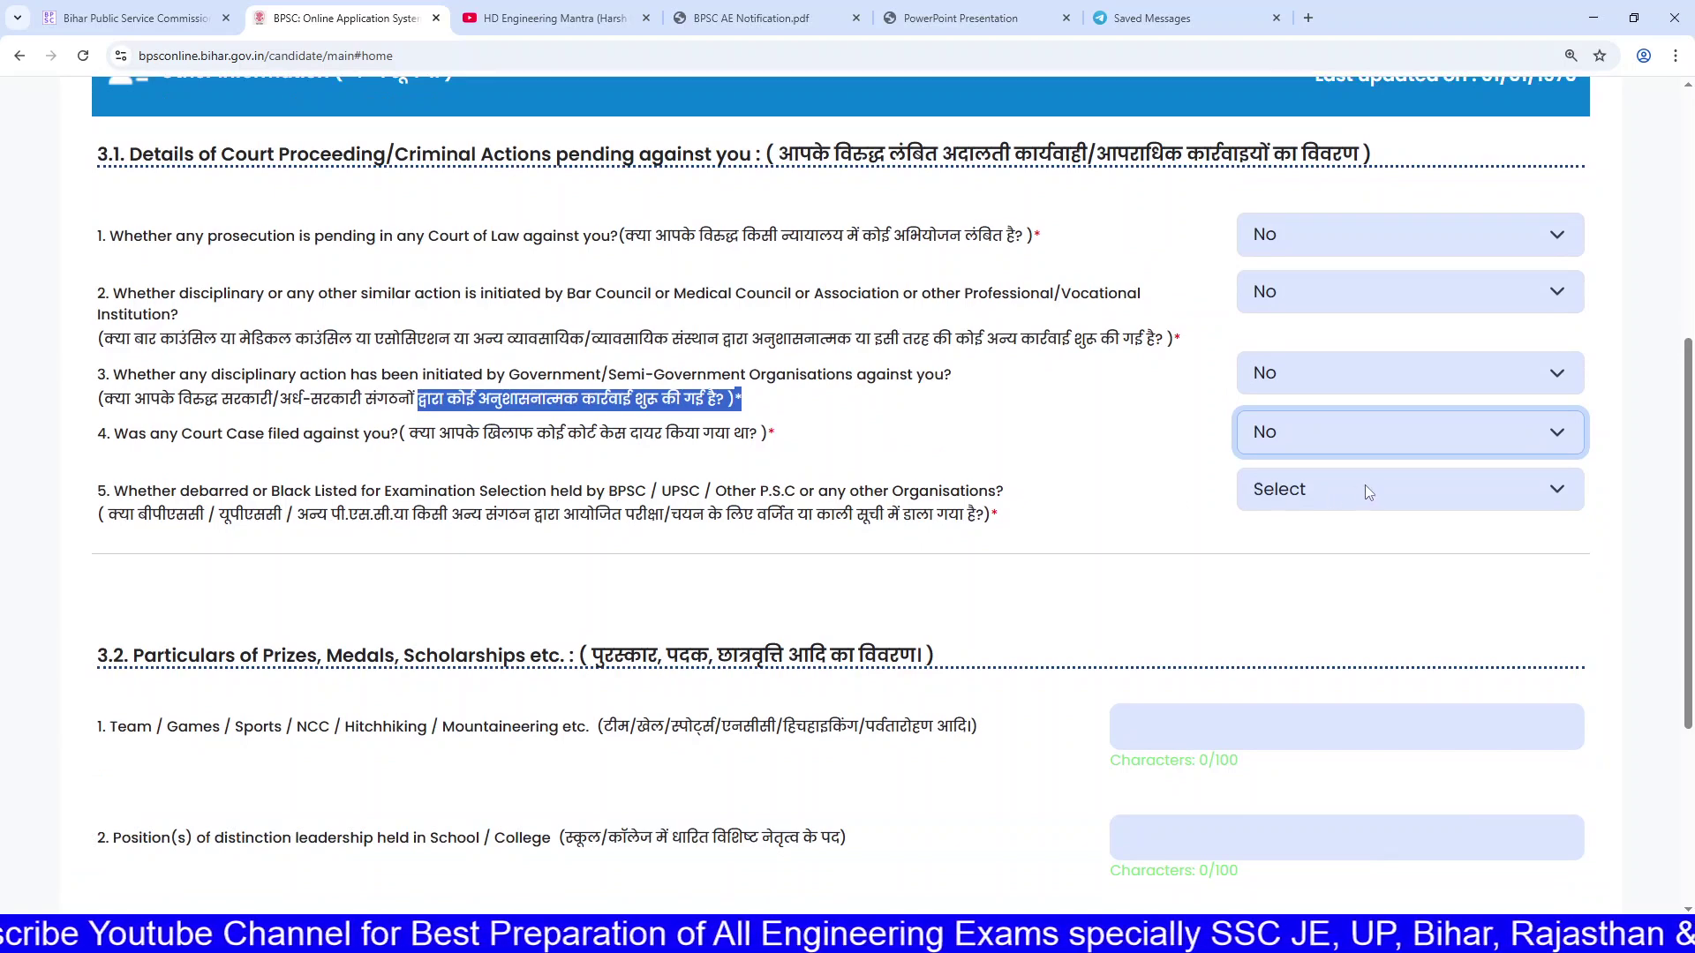
click(1364, 487)
click(1303, 590)
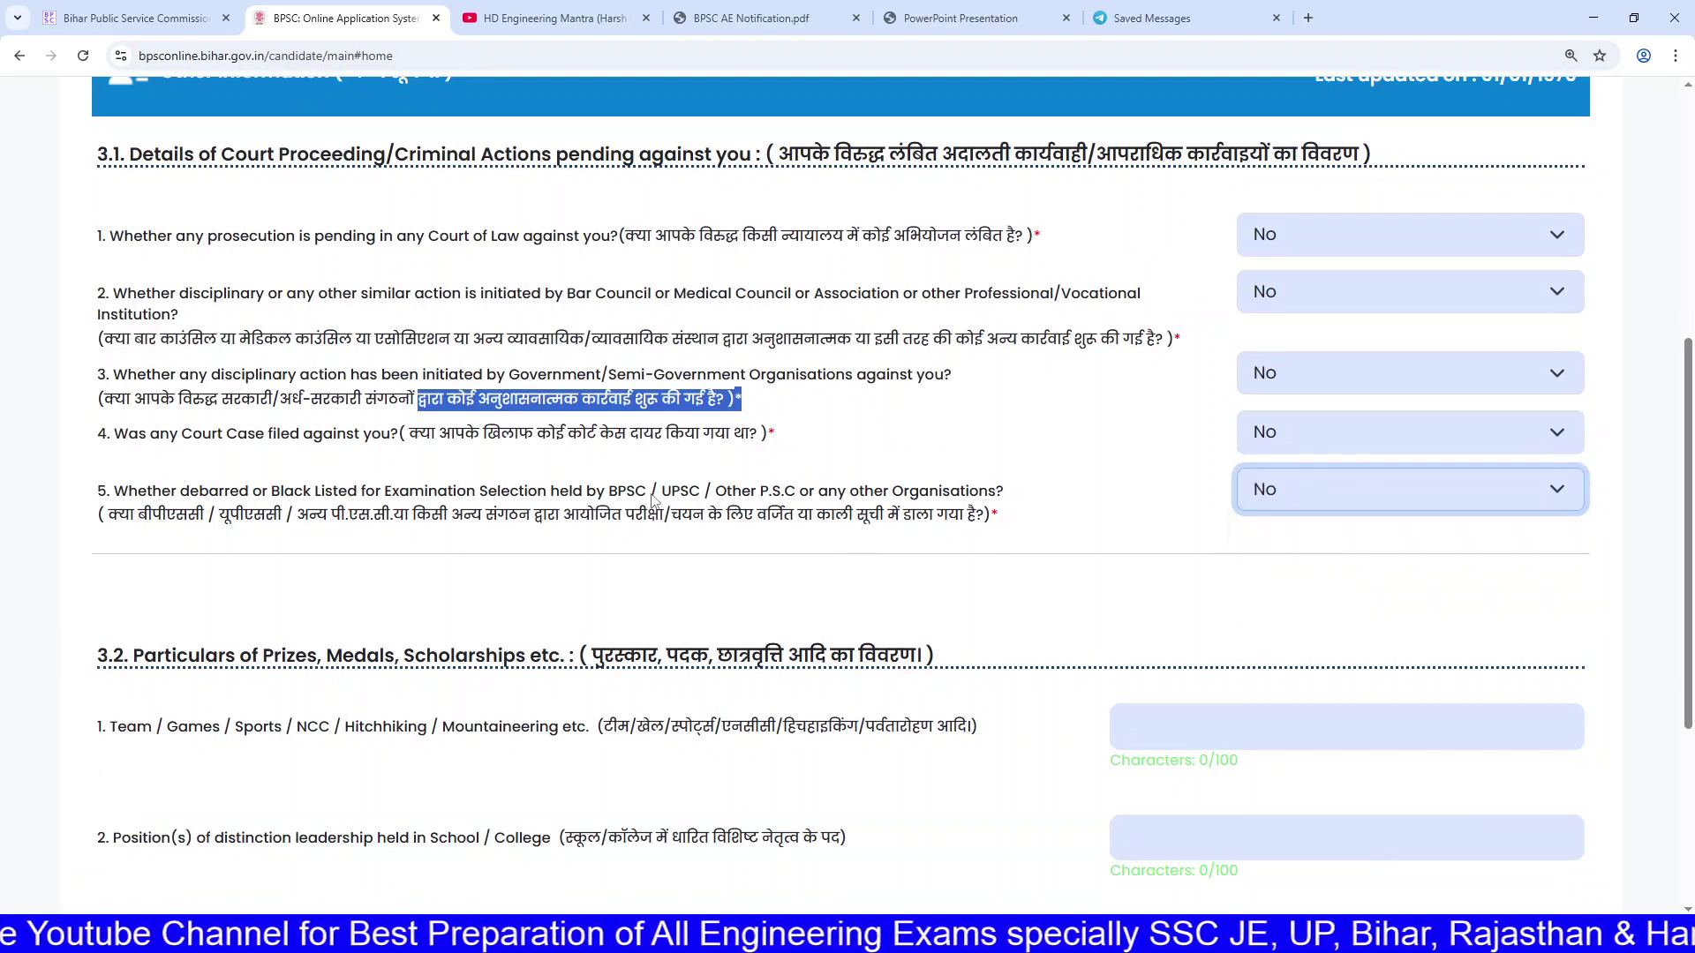
drag(828, 491, 660, 492)
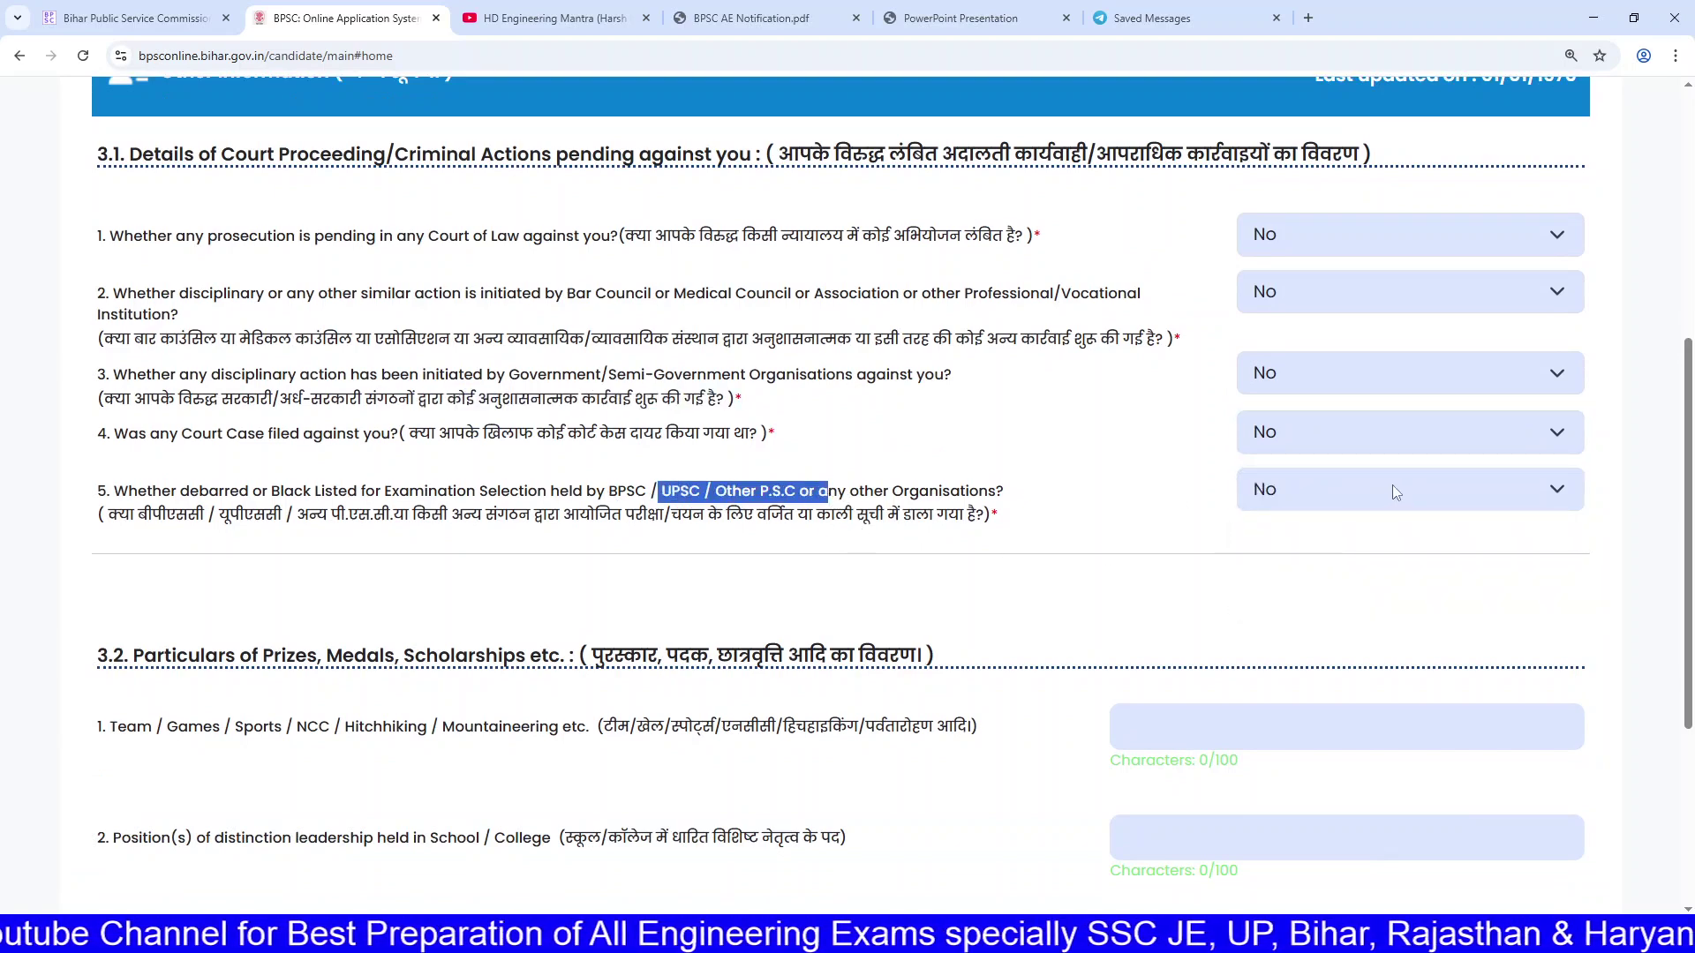
scroll(1391, 487, down, 3)
click(1124, 462)
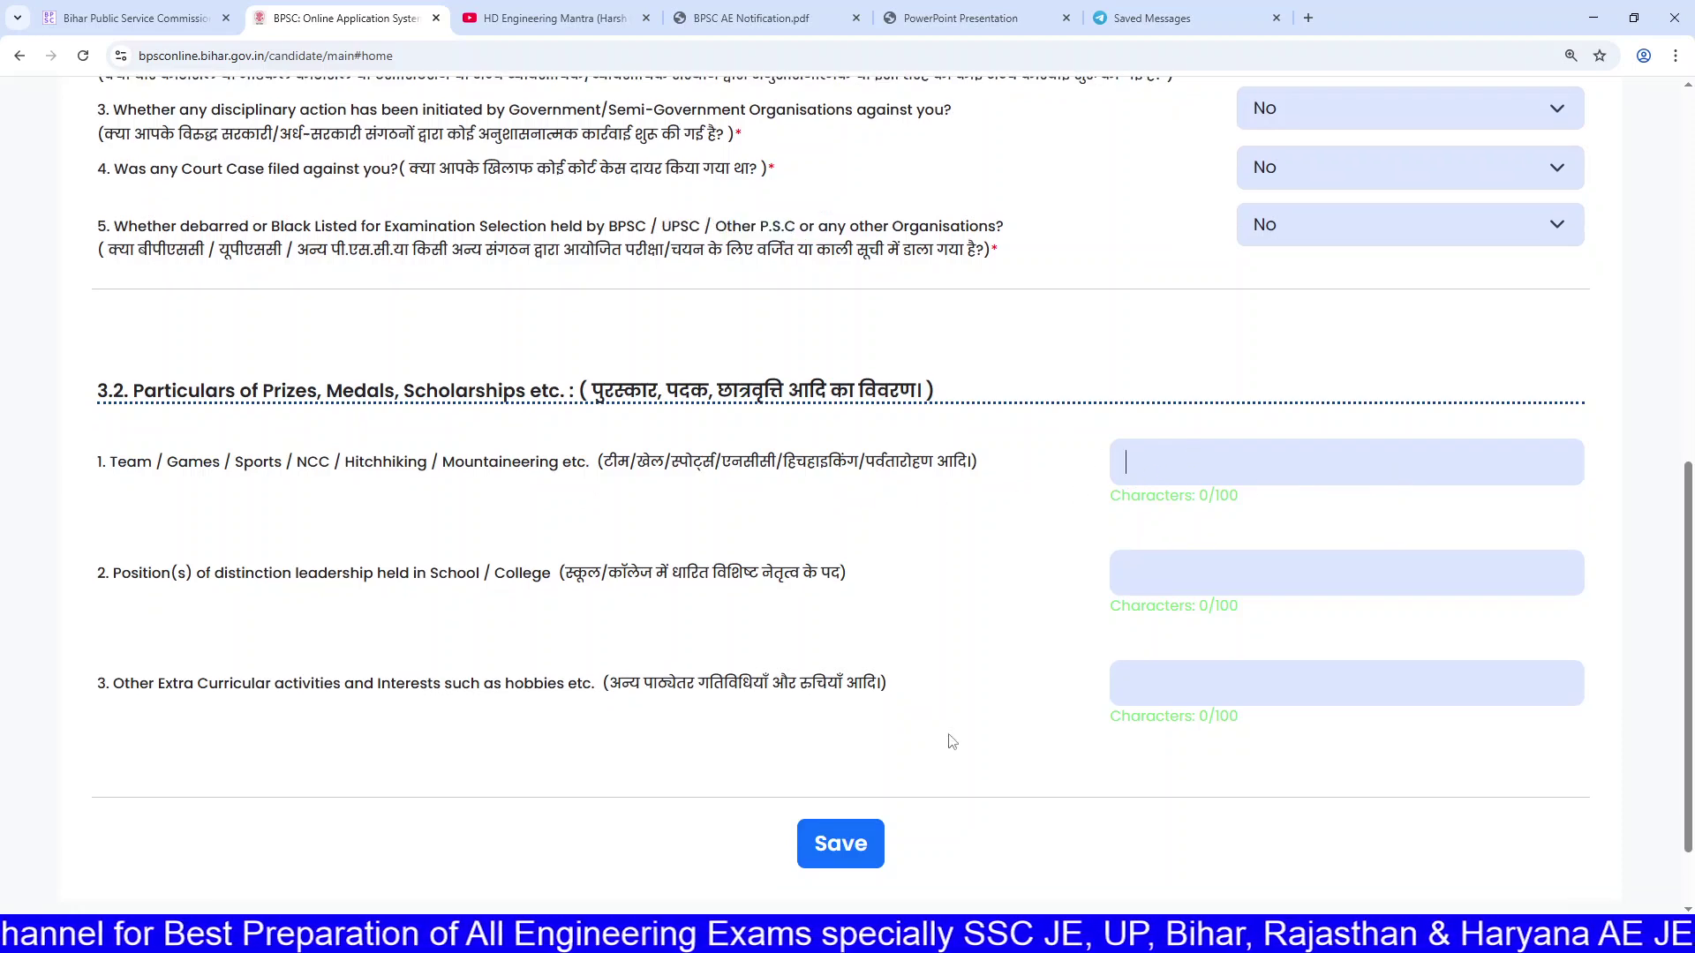
click(851, 851)
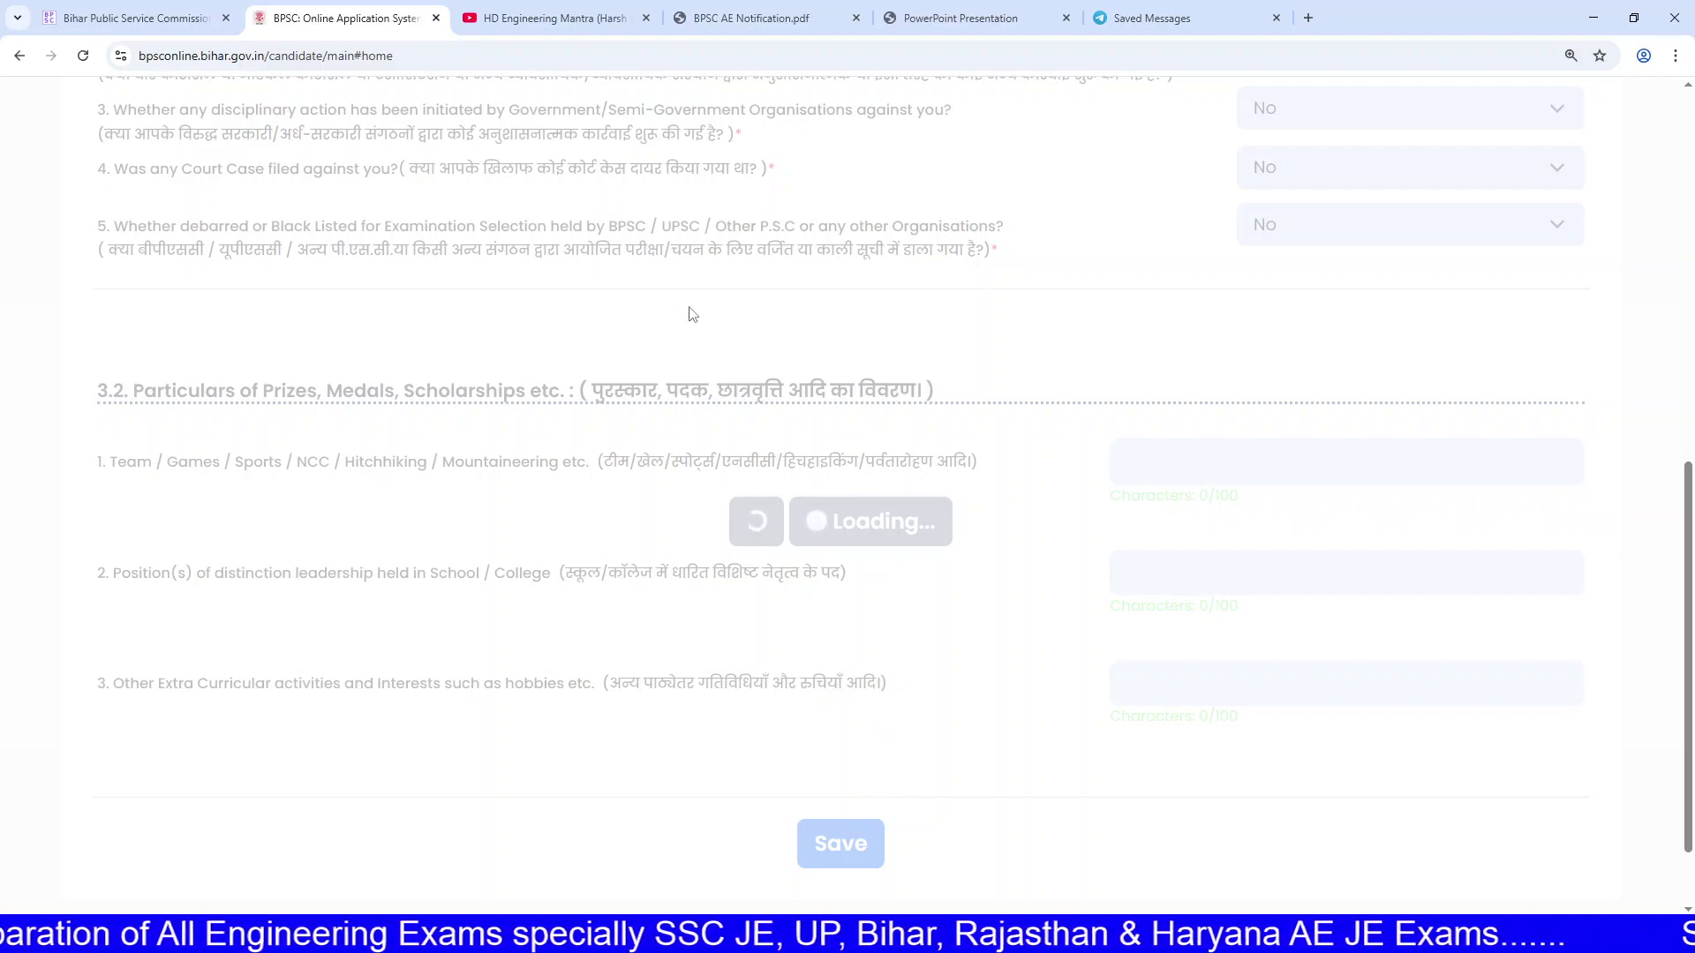
click(751, 18)
scroll(812, 472, down, 20)
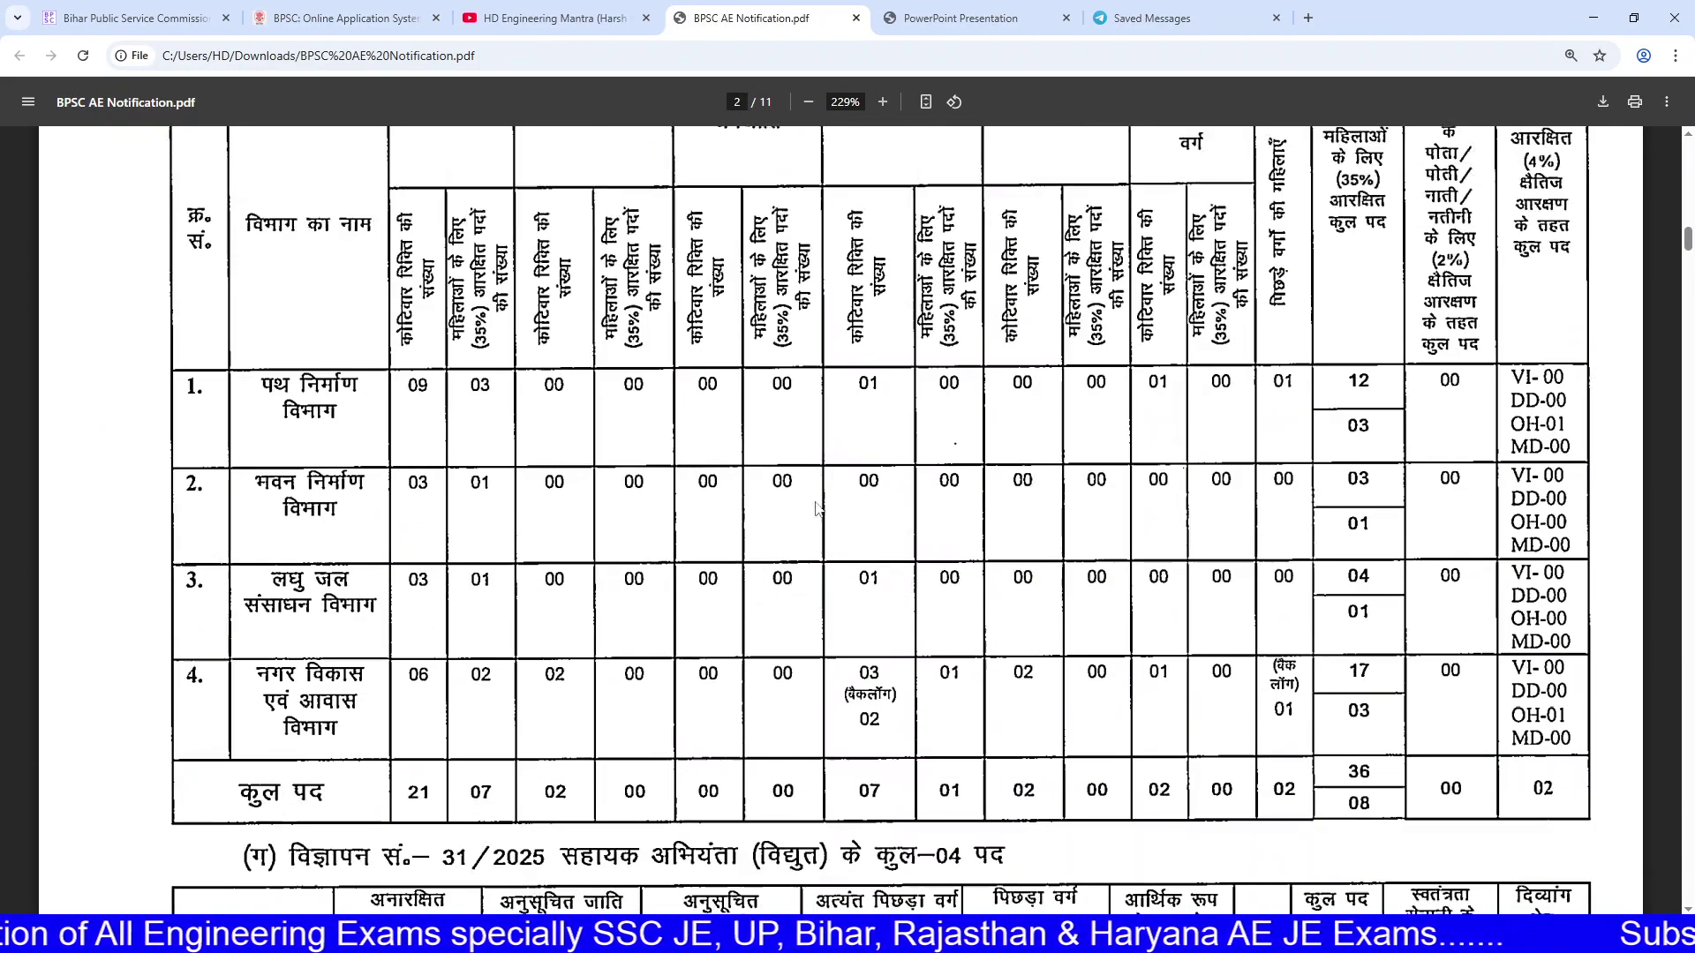
scroll(812, 510, down, 20)
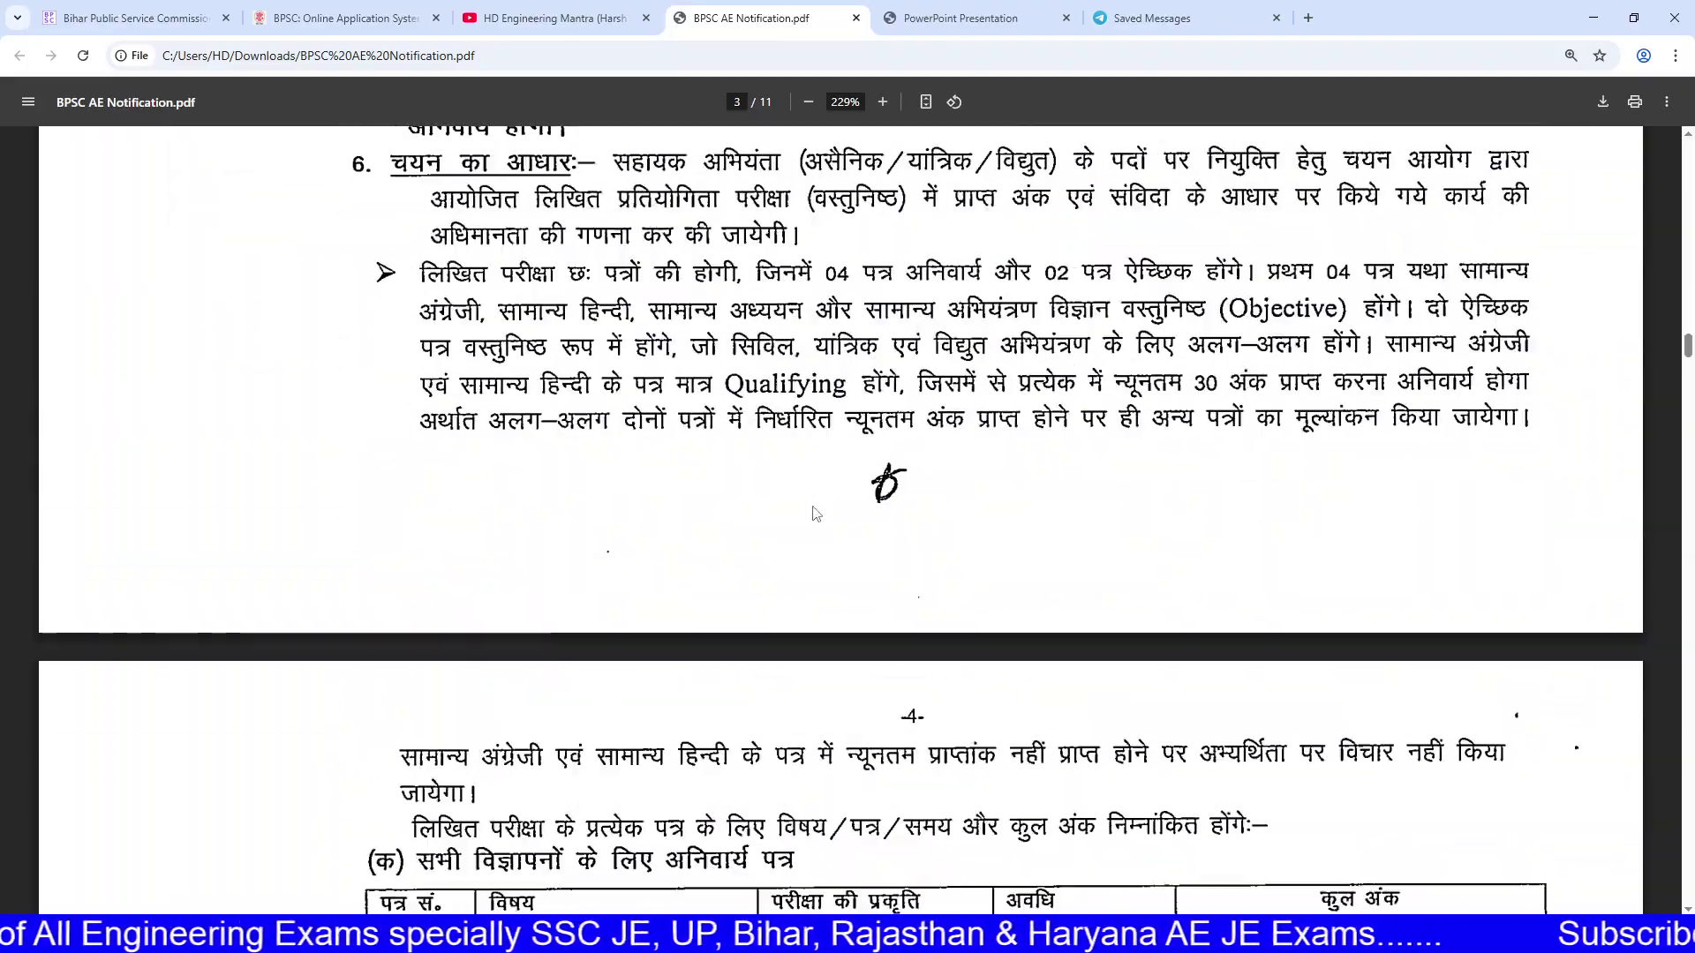
scroll(818, 512, up, 6)
scroll(753, 521, down, 3)
drag(694, 508, 667, 620)
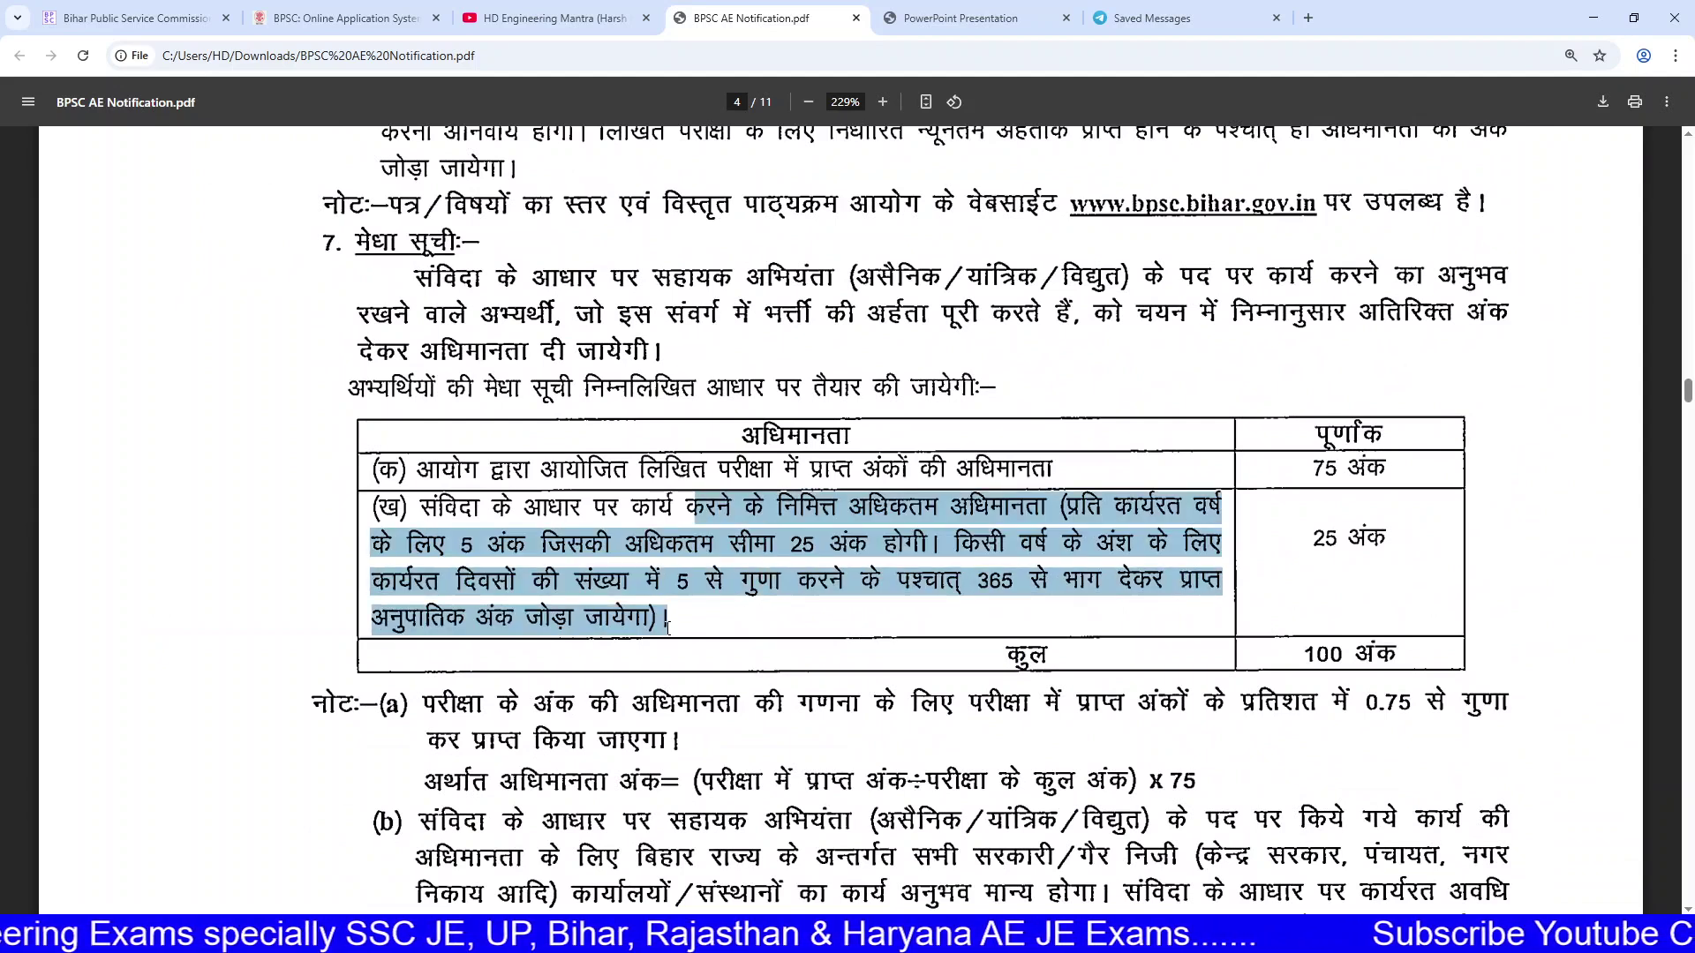
click(745, 602)
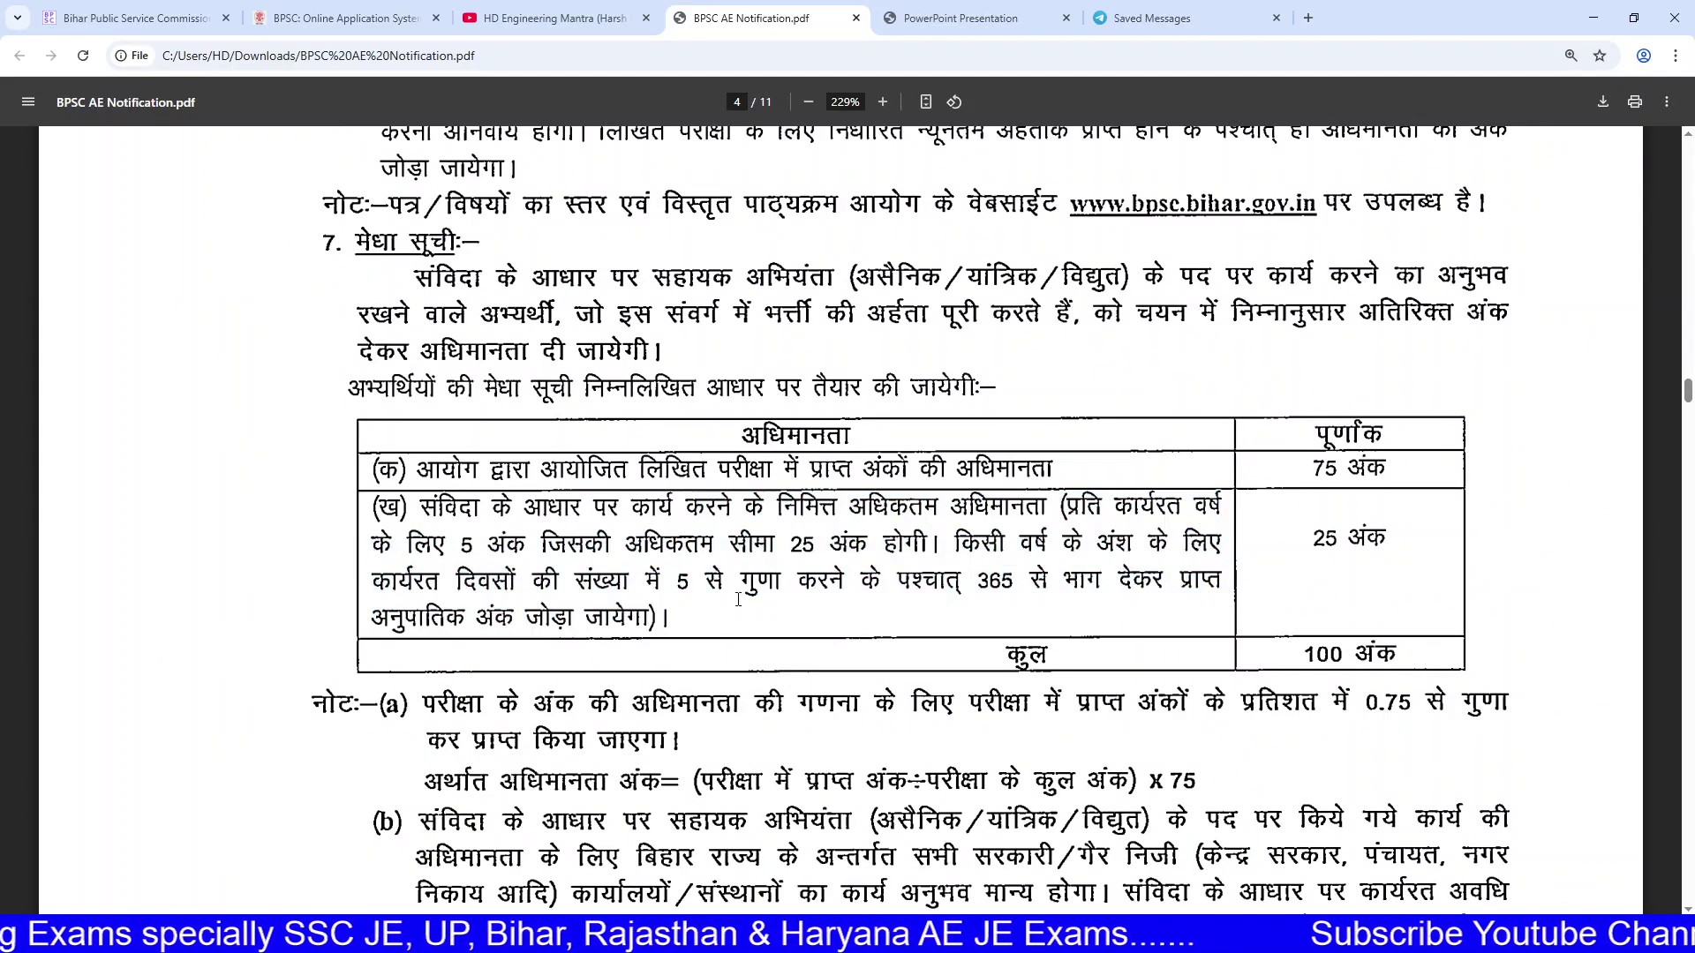
drag(367, 508, 1401, 556)
click(1401, 556)
drag(1307, 481, 1393, 478)
click(1397, 466)
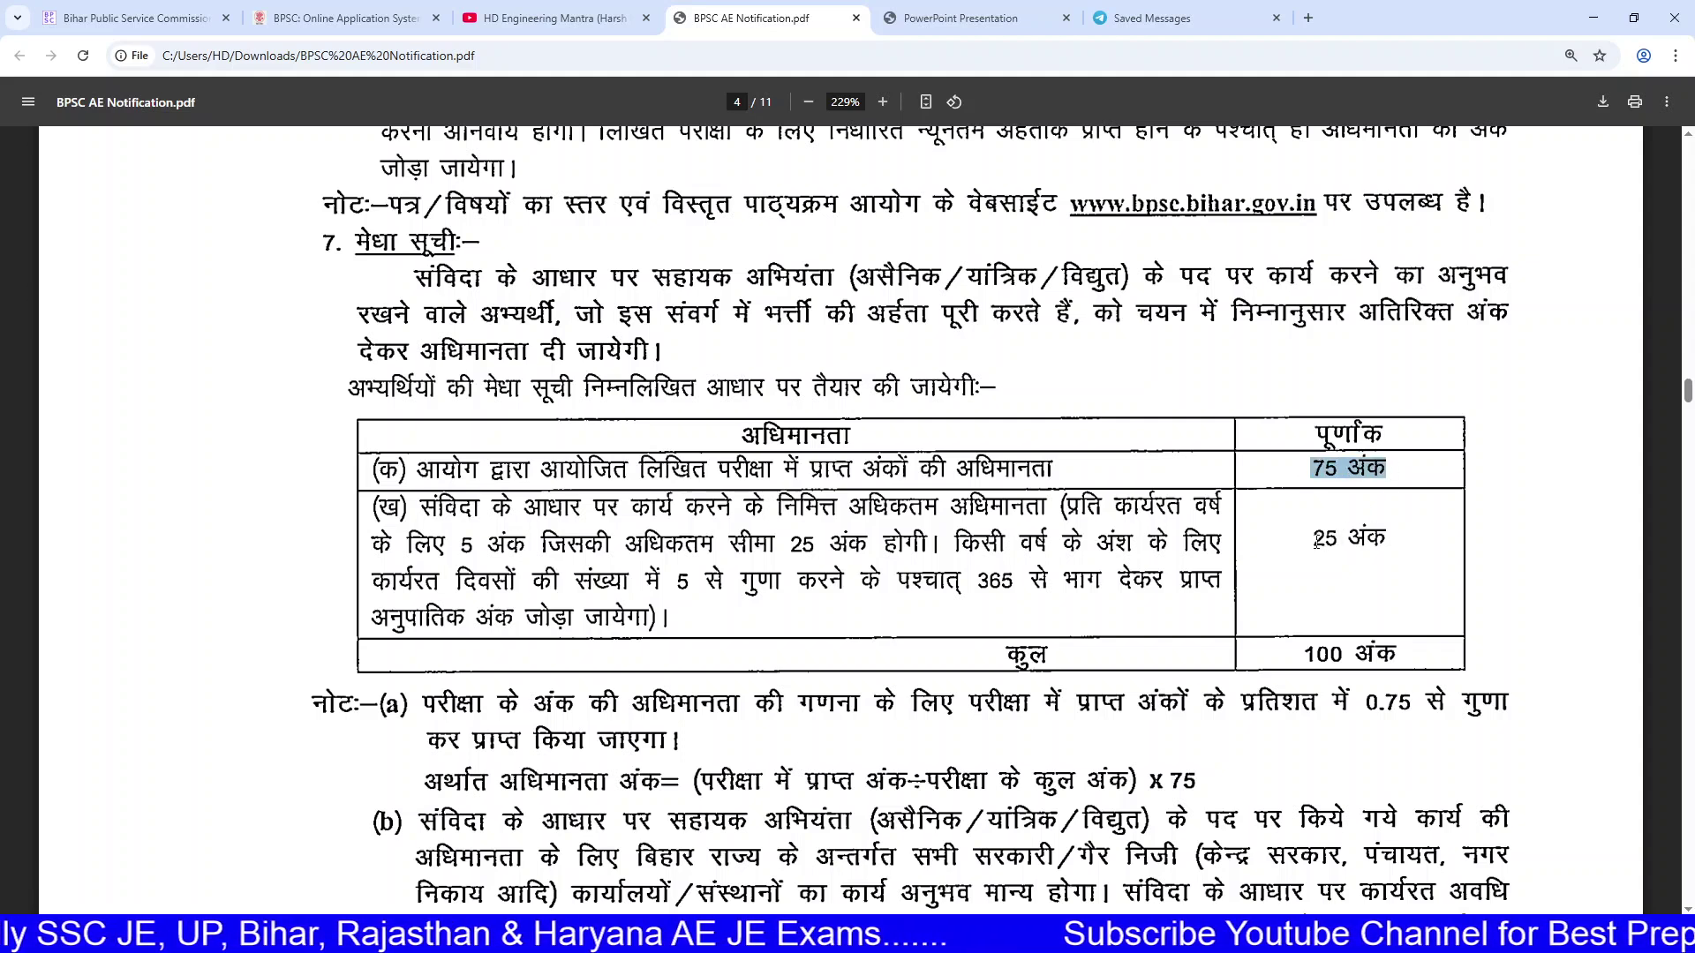
drag(1316, 542, 1398, 542)
click(1181, 474)
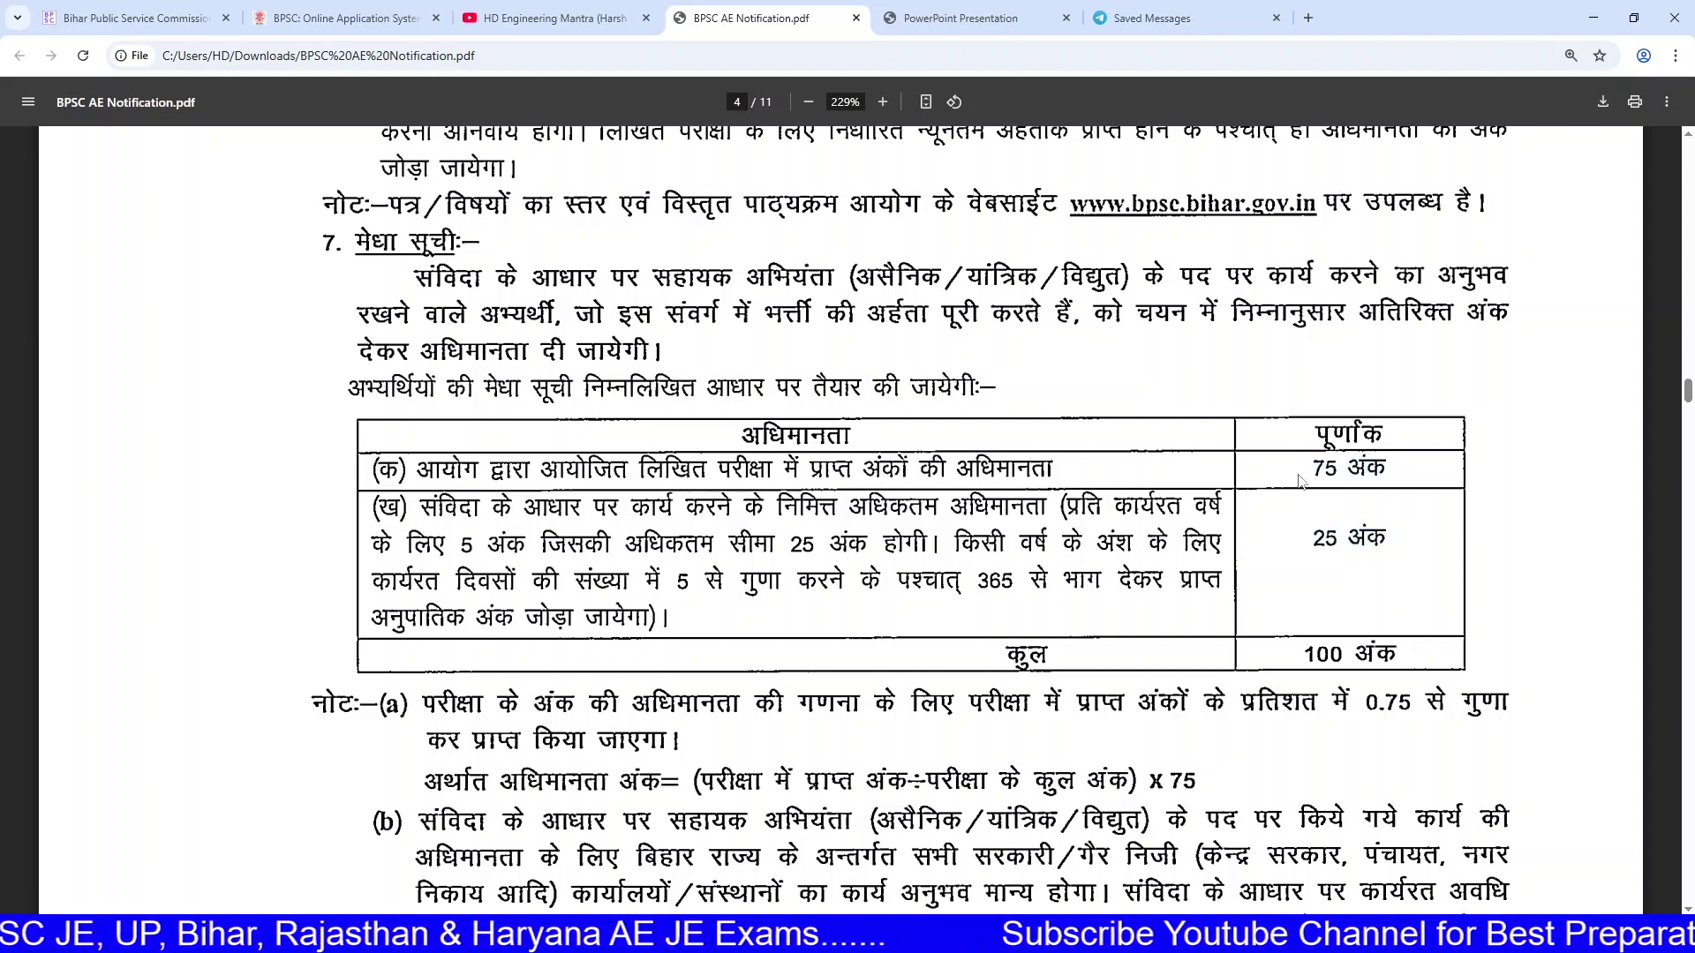
drag(1318, 538, 1415, 537)
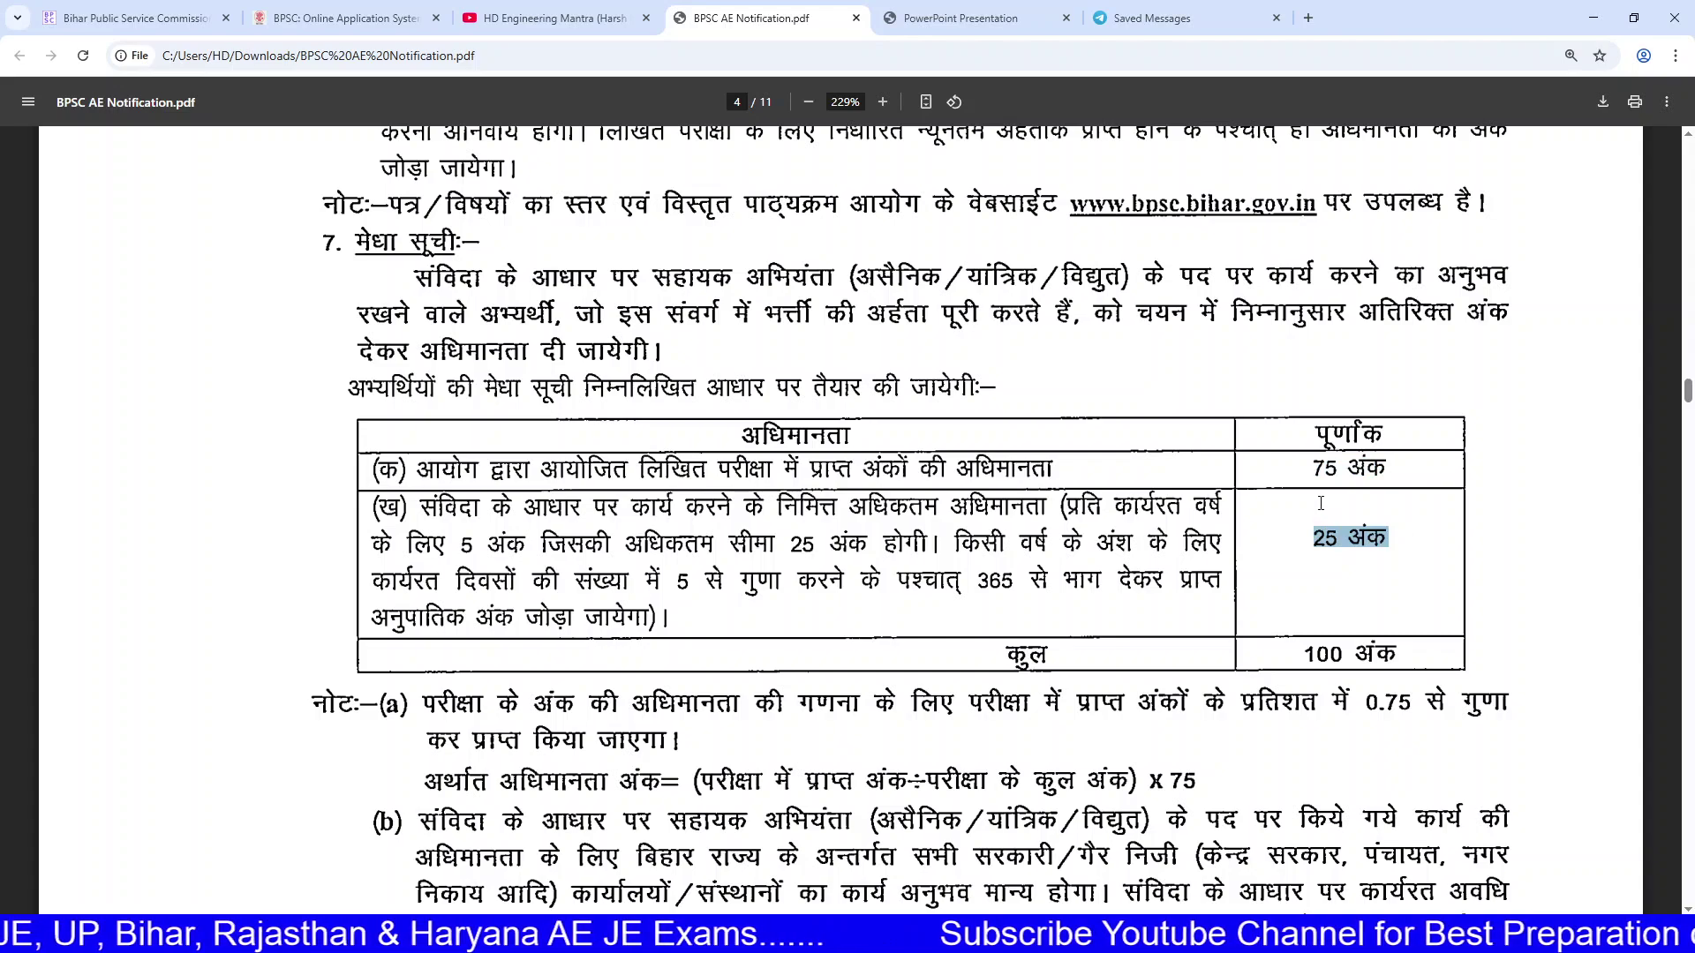
click(1232, 483)
click(378, 16)
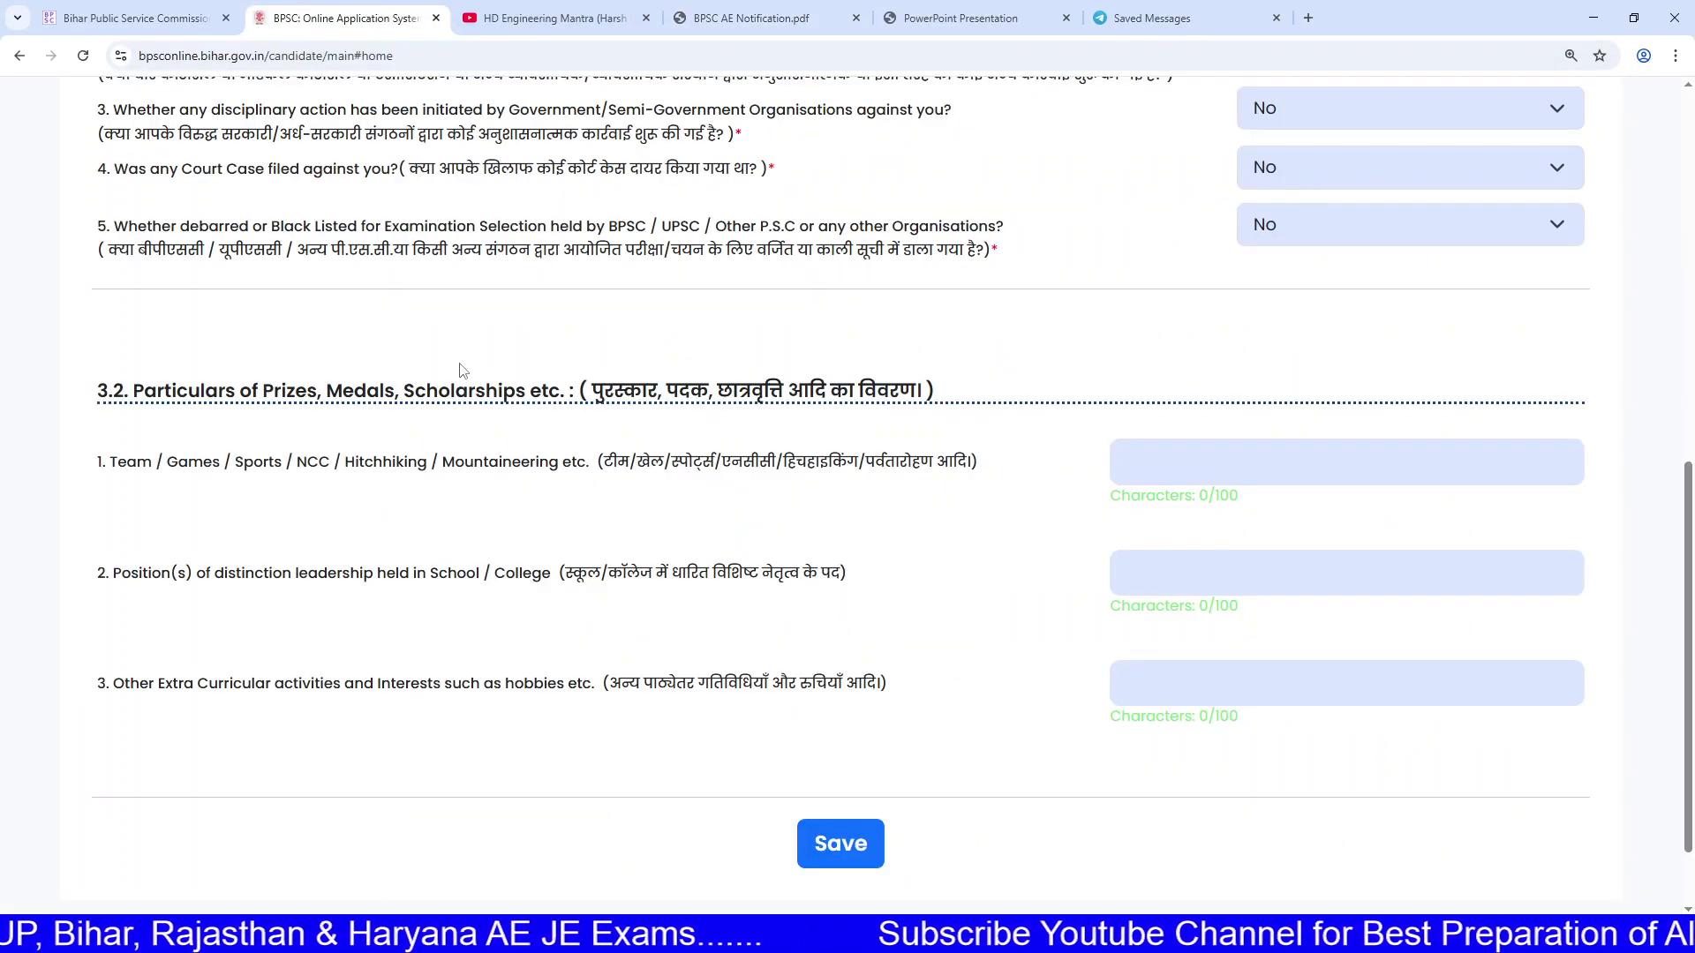
Step: Save the Other Information answers so Step 3 shows as complete
scroll(693, 572, up, 9)
scroll(711, 545, down, 9)
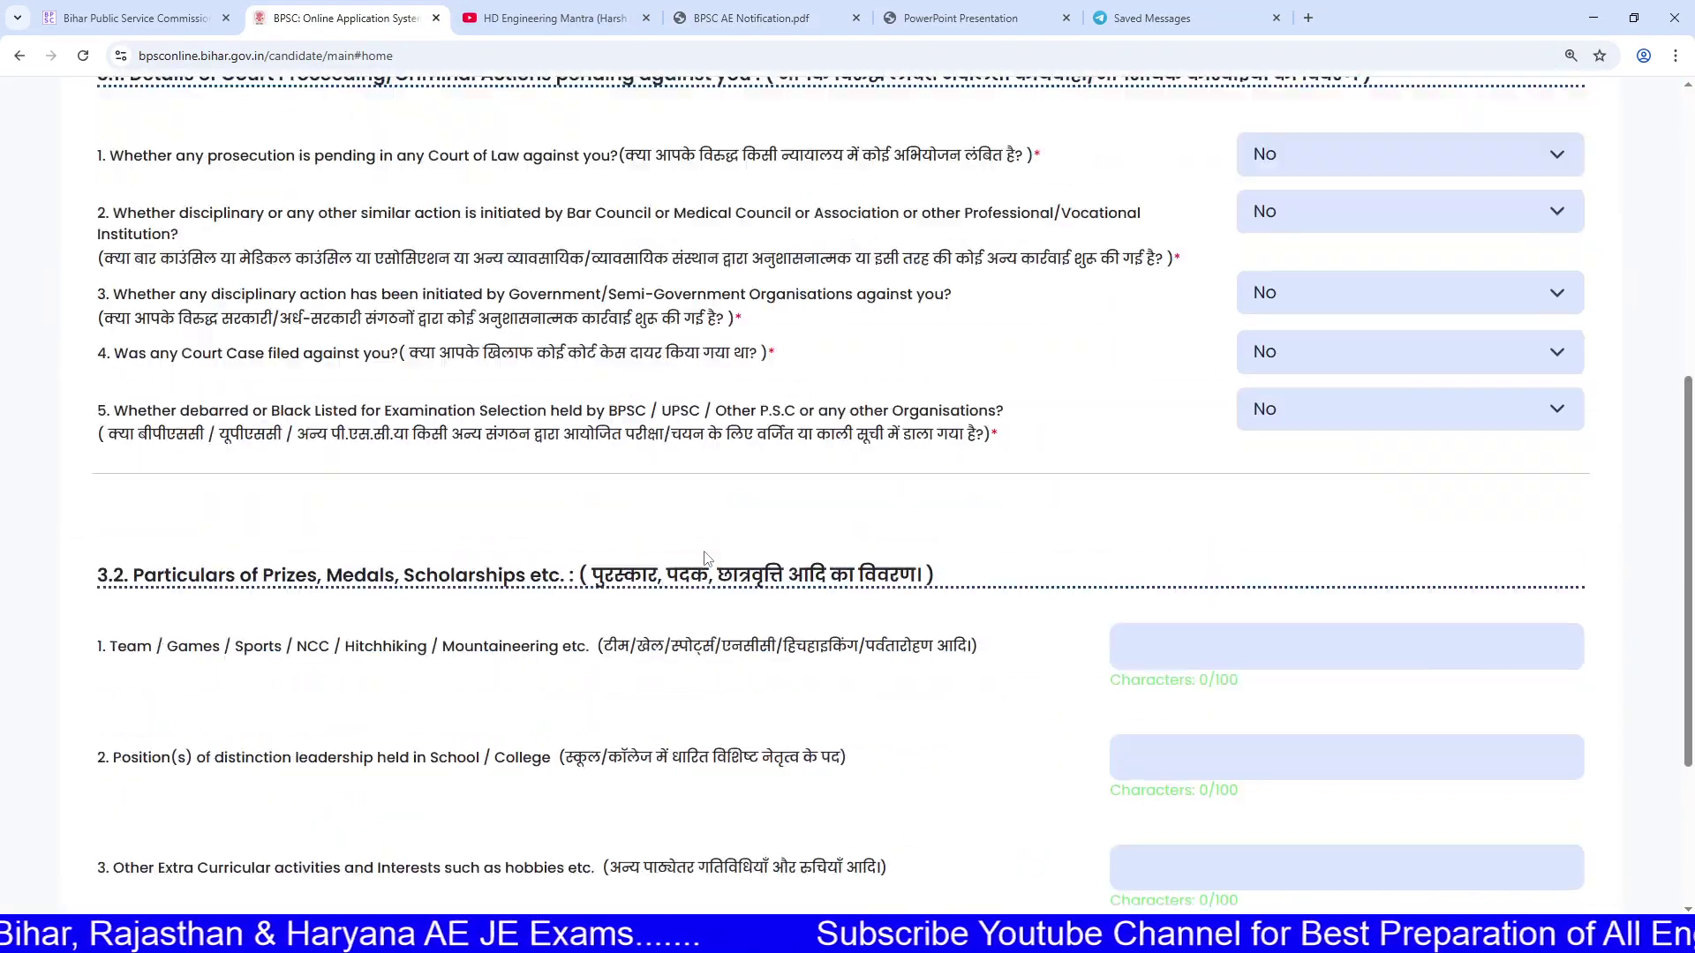
click(836, 750)
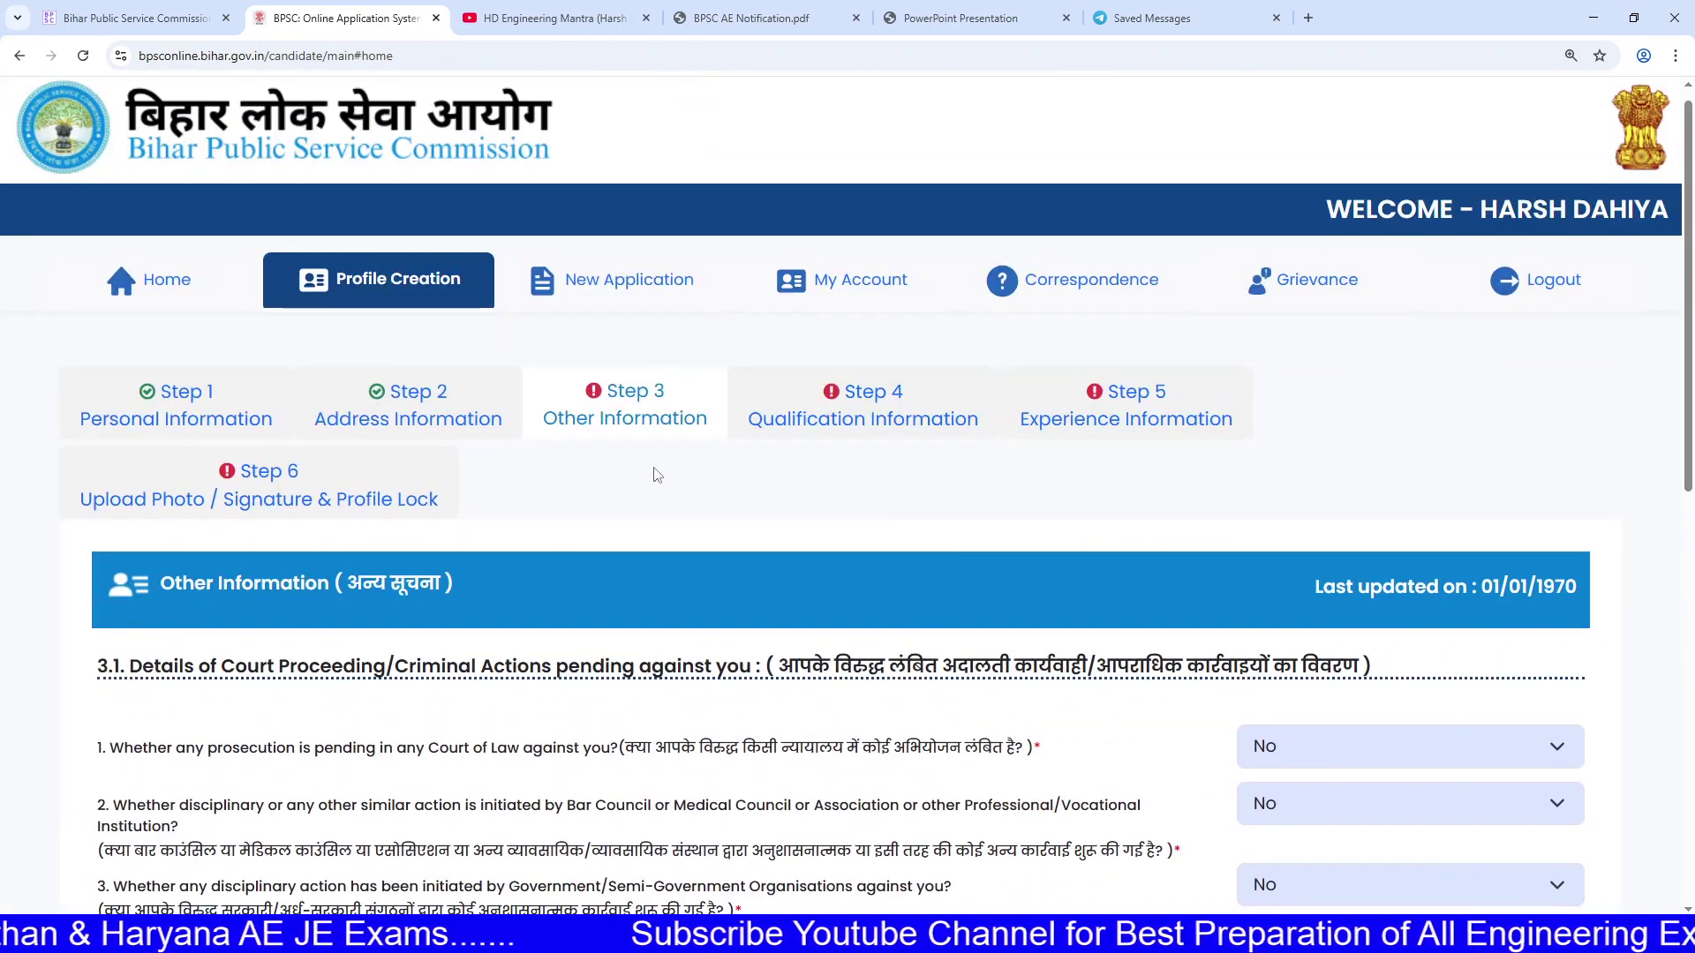
scroll(711, 507, down, 3)
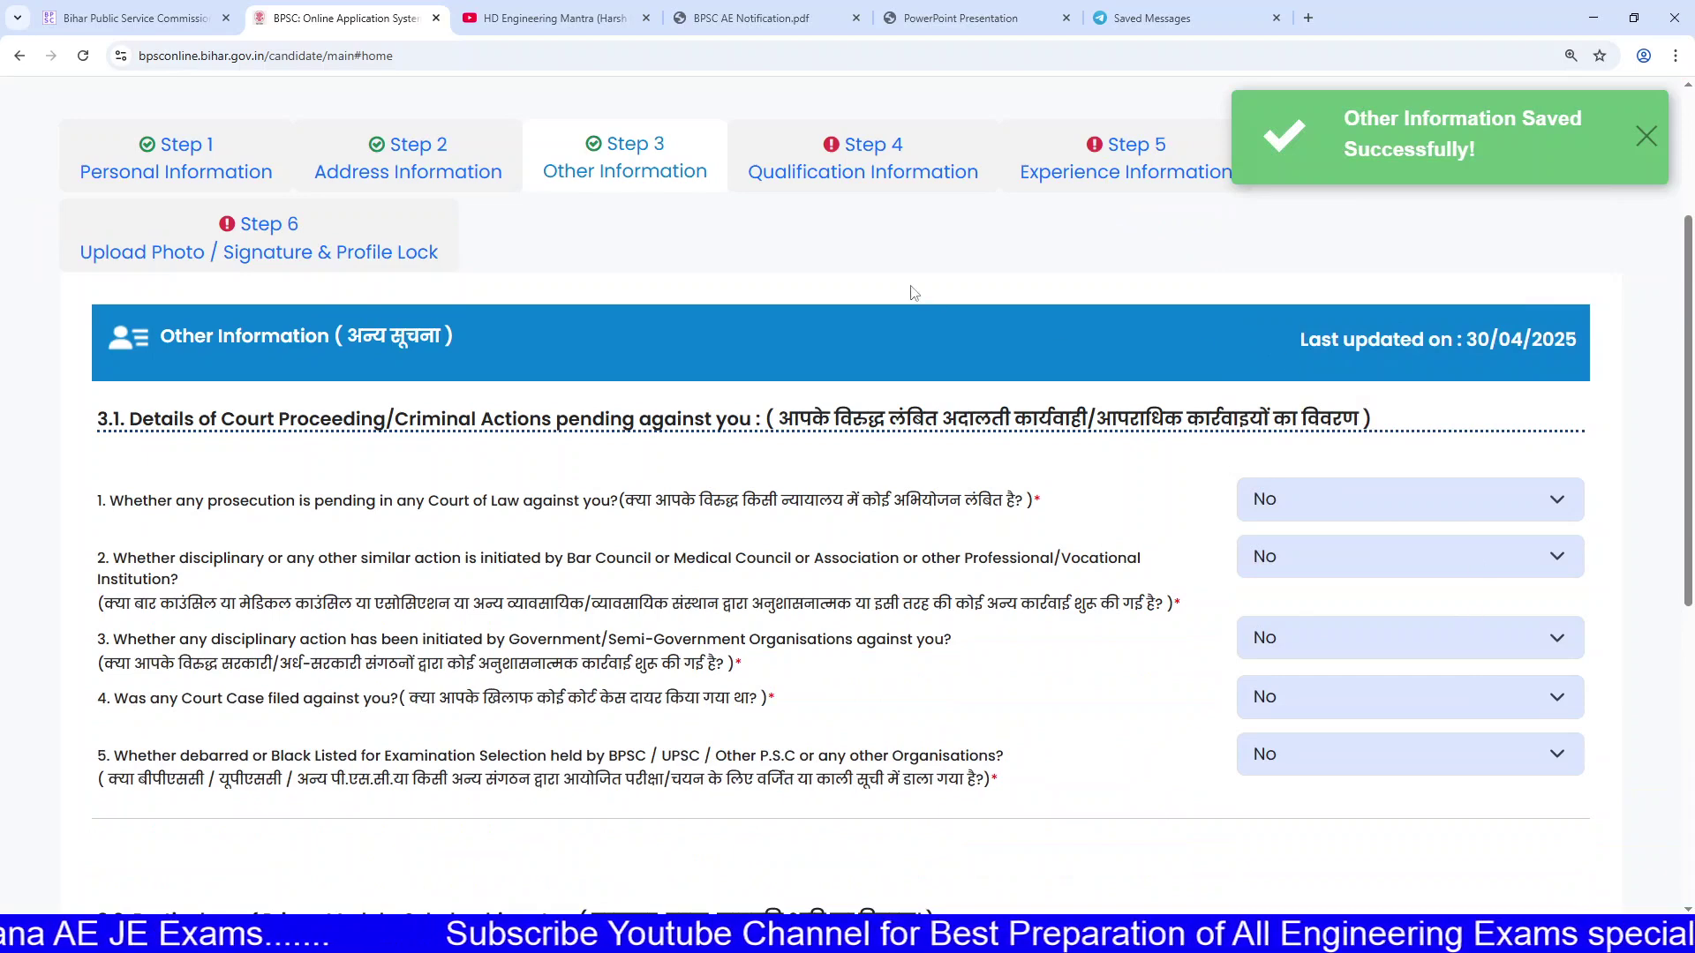
Step: Go to the Step 4 Qualification Information page and look over its empty 'No data to display' table
click(879, 168)
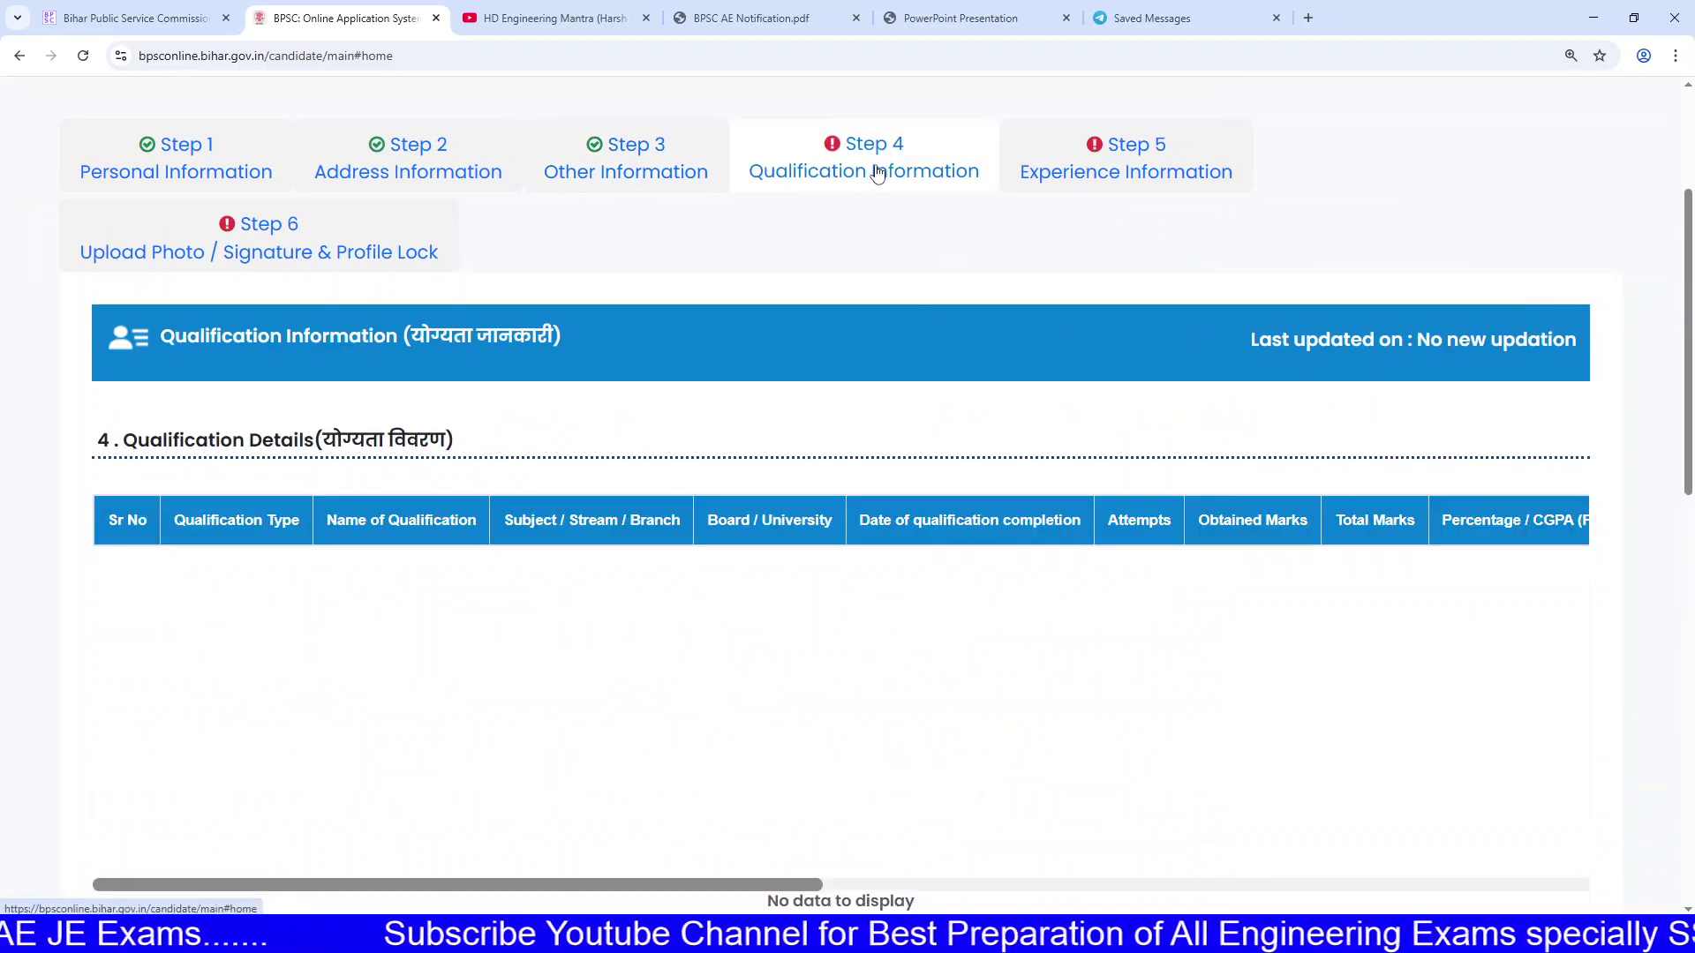
scroll(1205, 397, down, 5)
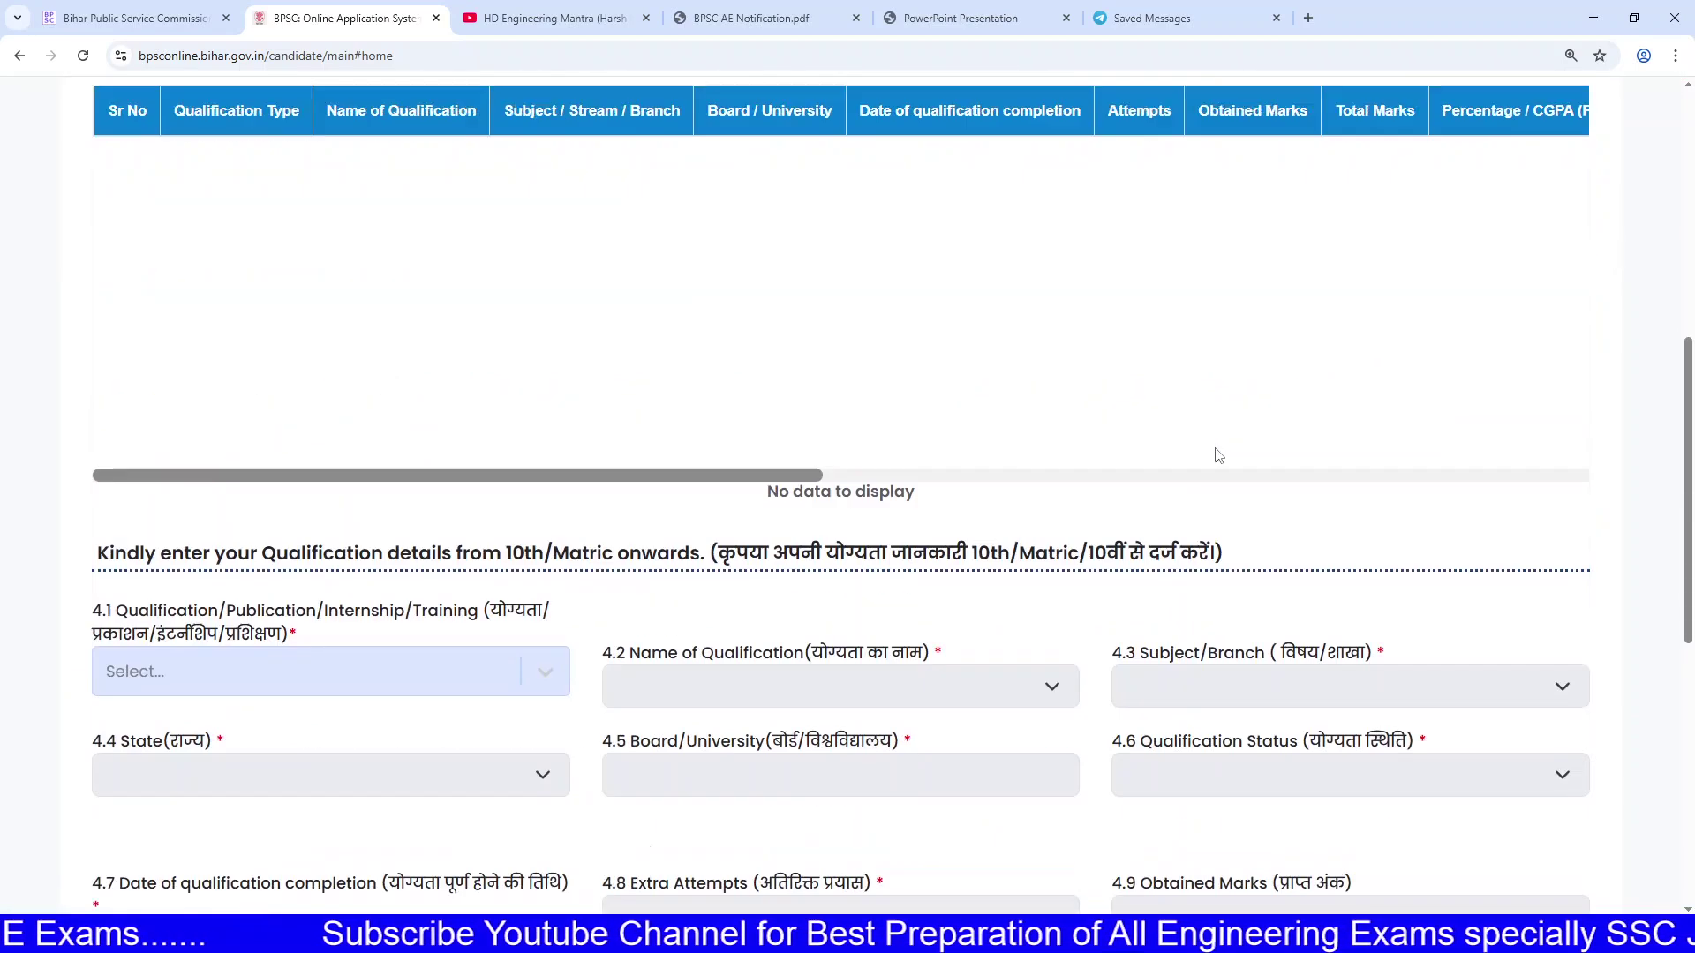
scroll(761, 510, up, 4)
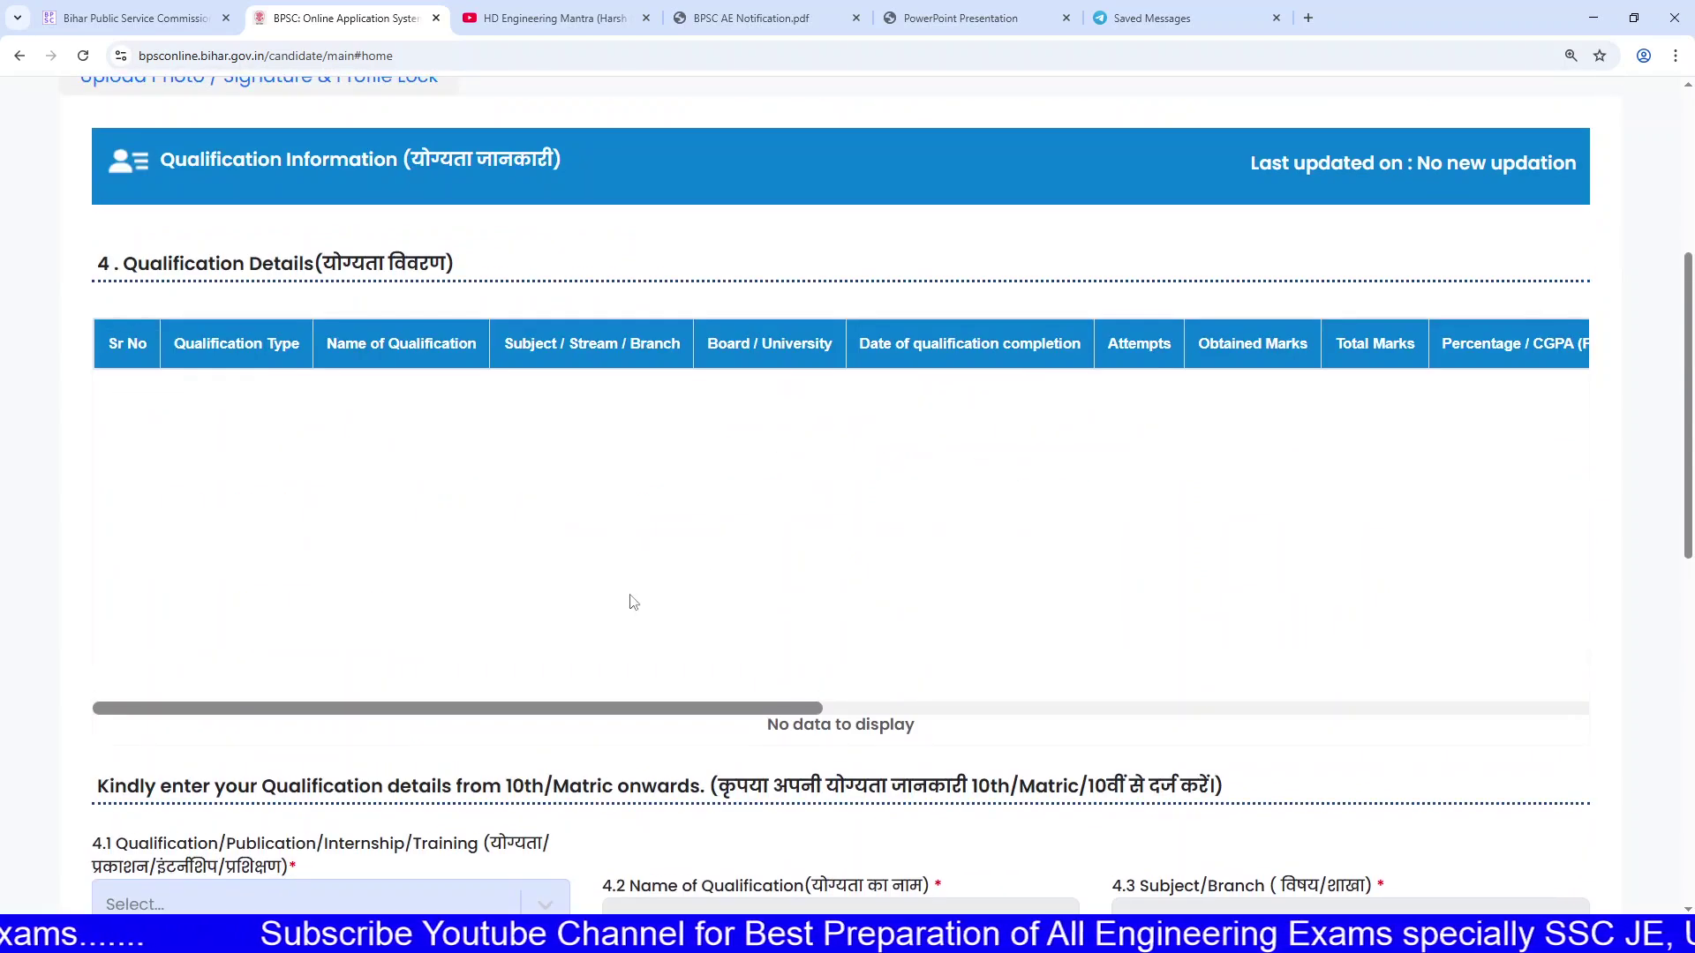
drag(539, 708, 1436, 682)
drag(1282, 702, 475, 711)
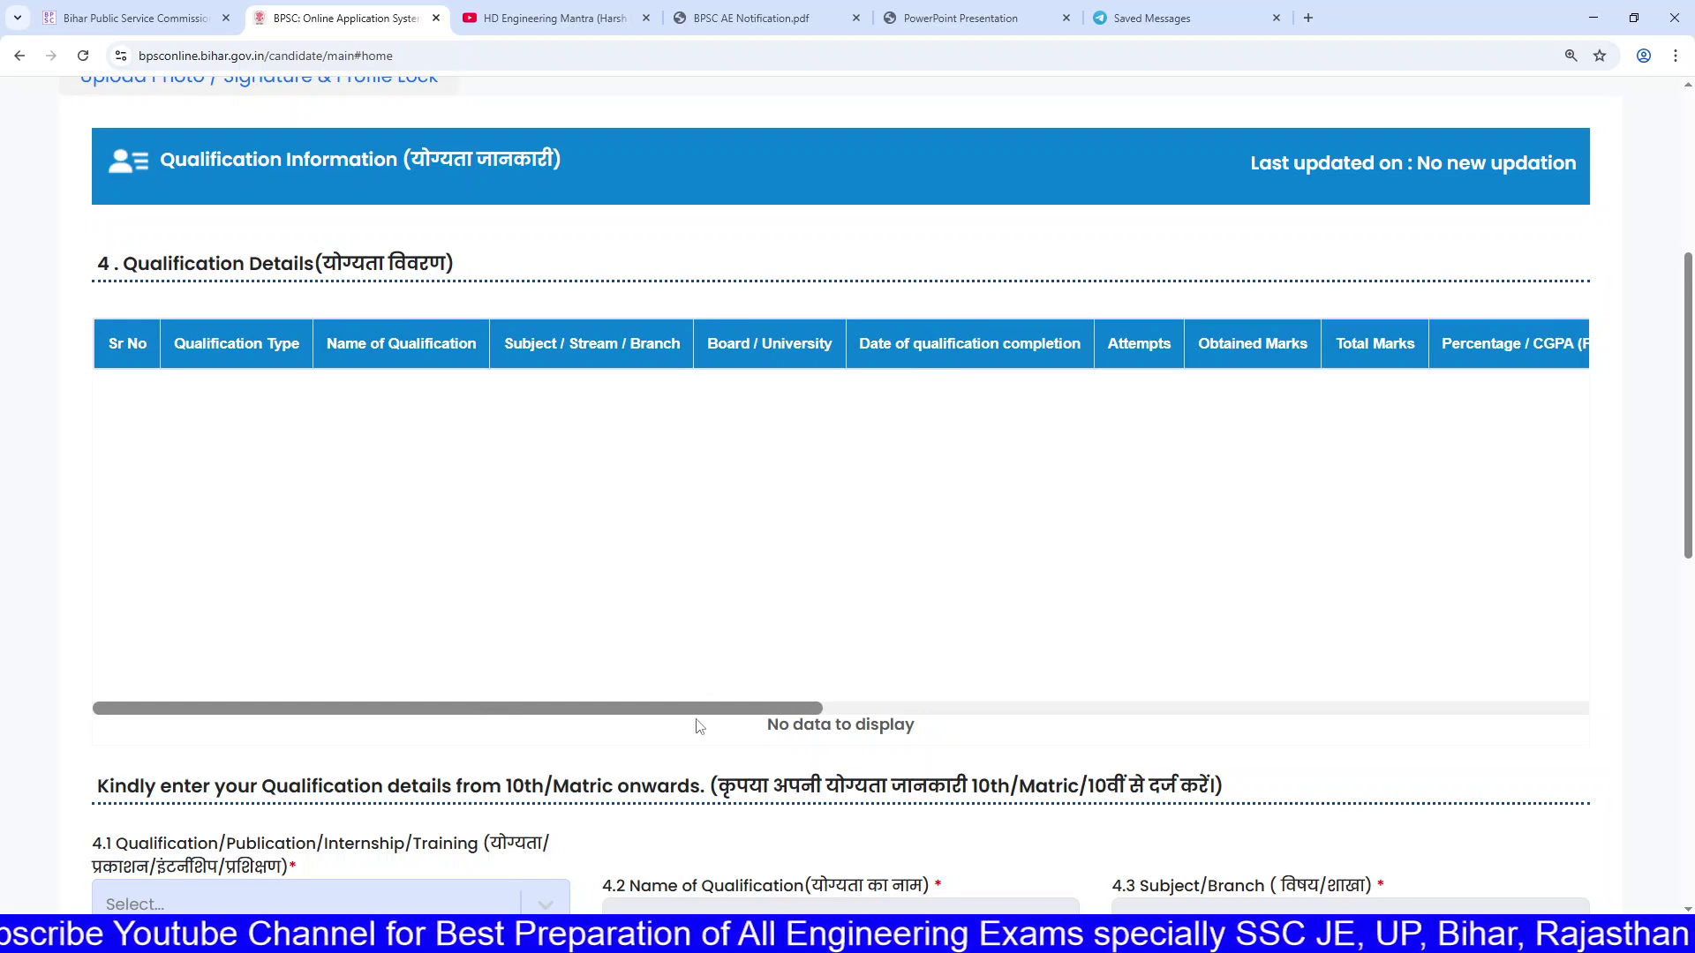
drag(779, 707, 1317, 571)
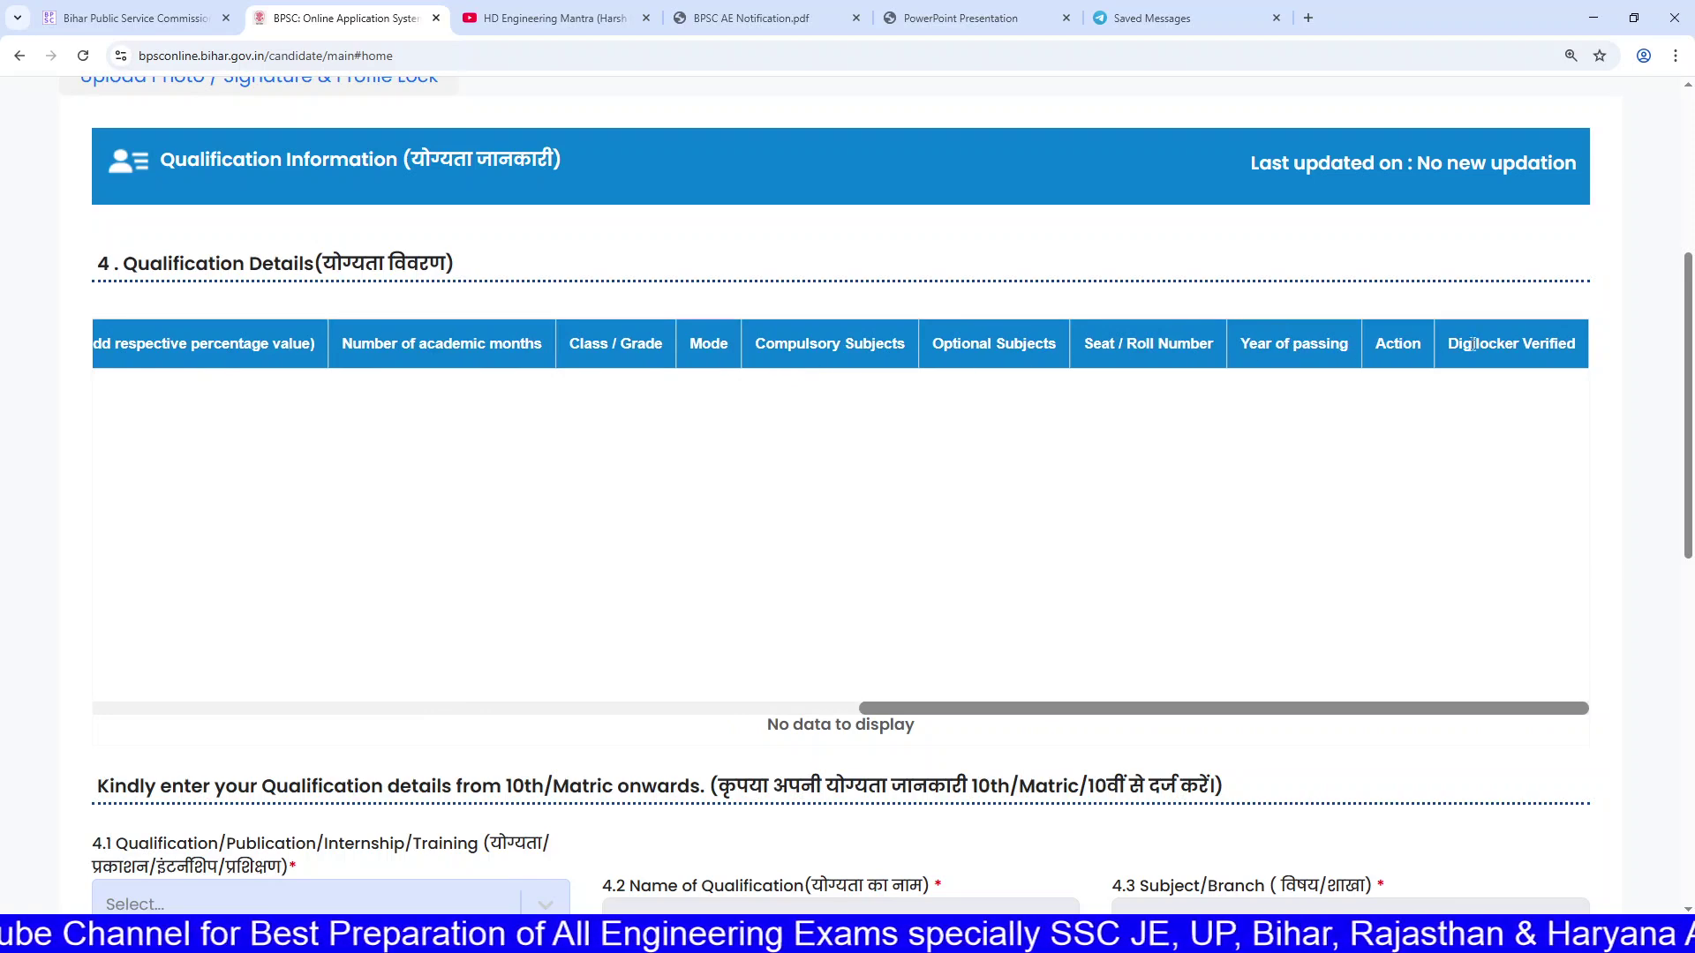
Step: Highlight the instruction to enter qualifications from 10th/Matric onwards
scroll(1492, 344, down, 10)
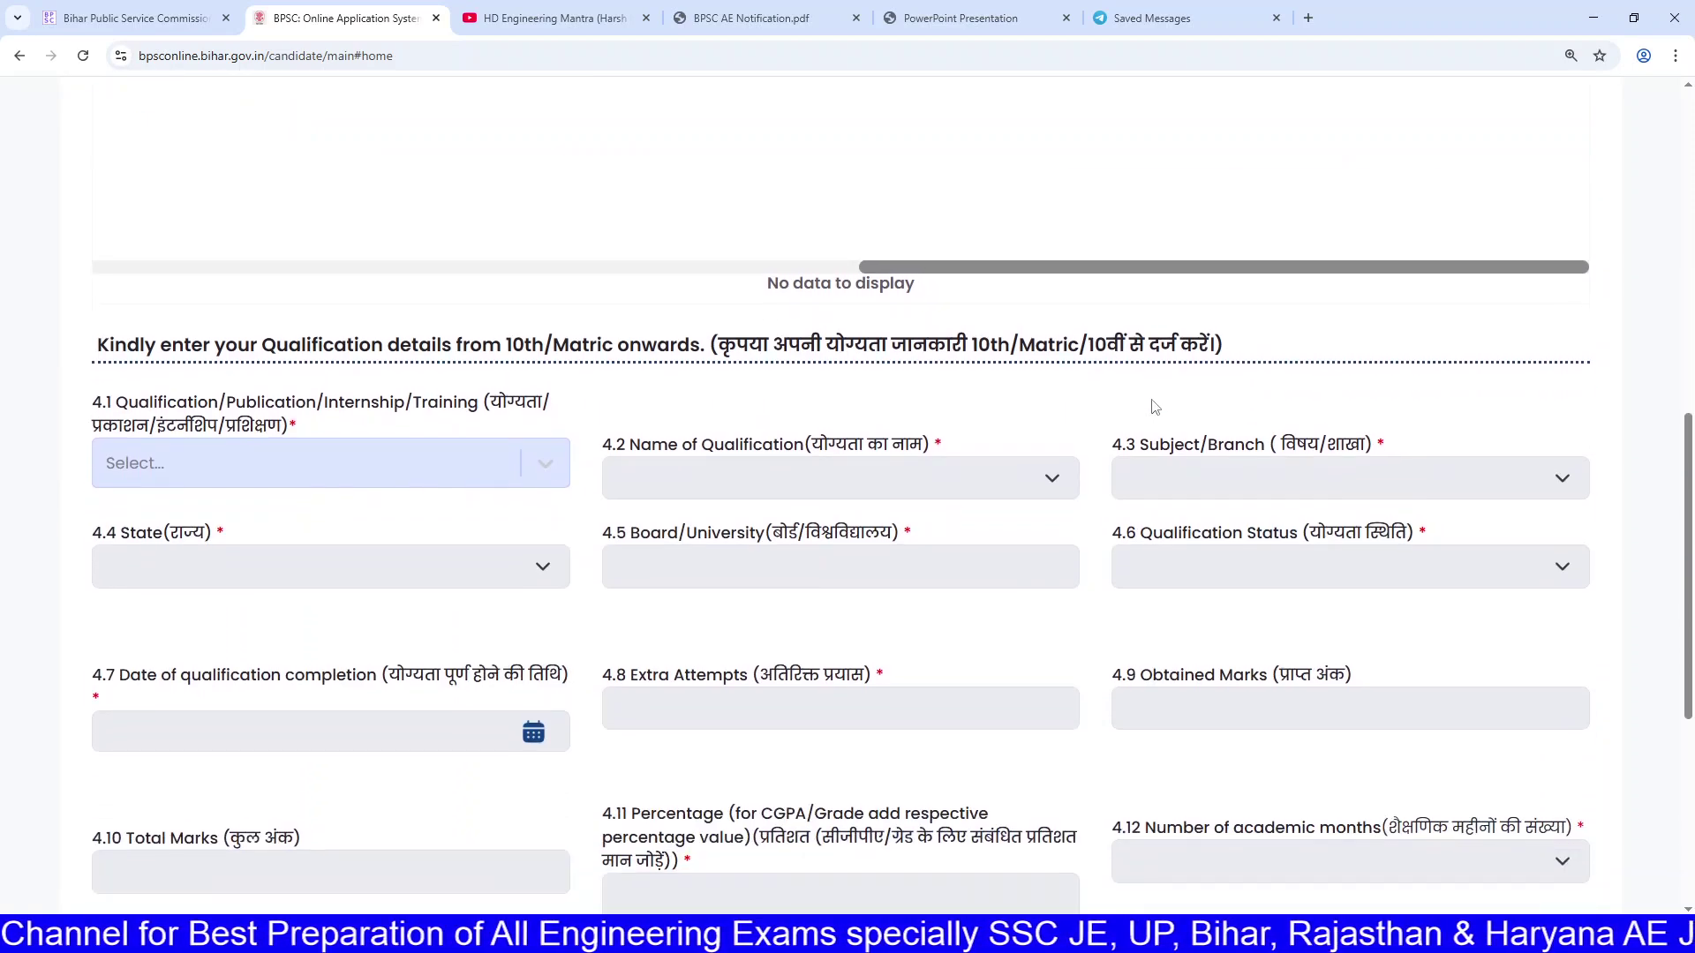
scroll(1119, 371, up, 5)
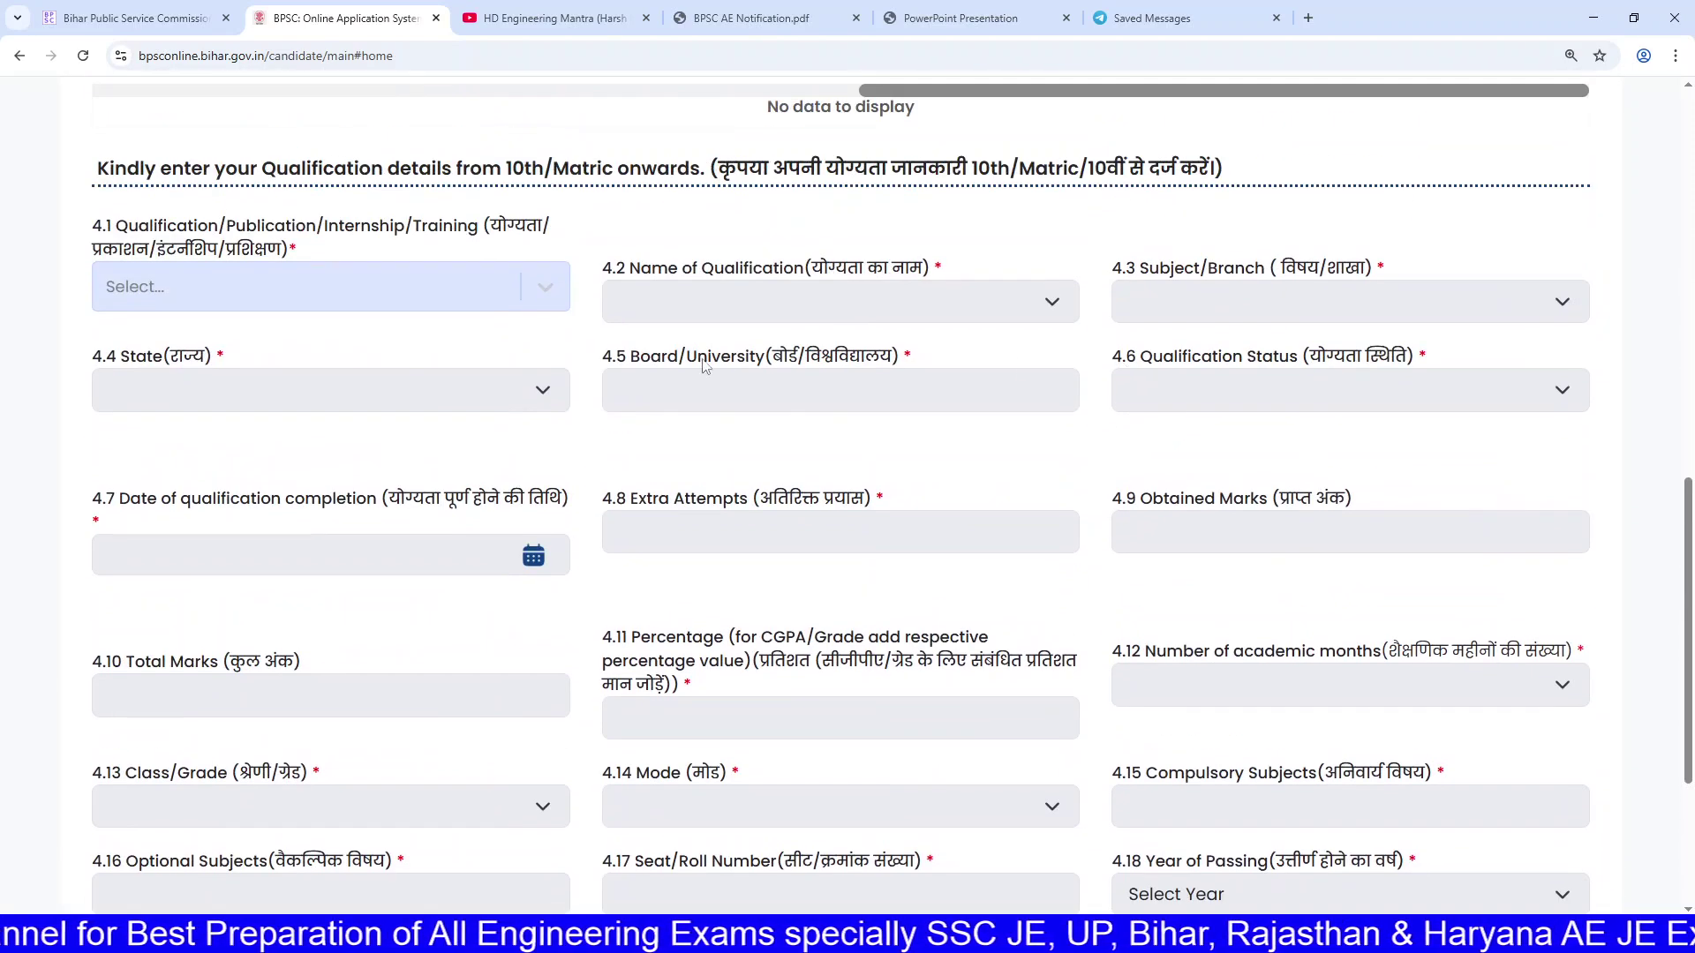
drag(363, 338, 1080, 344)
drag(845, 345, 1312, 347)
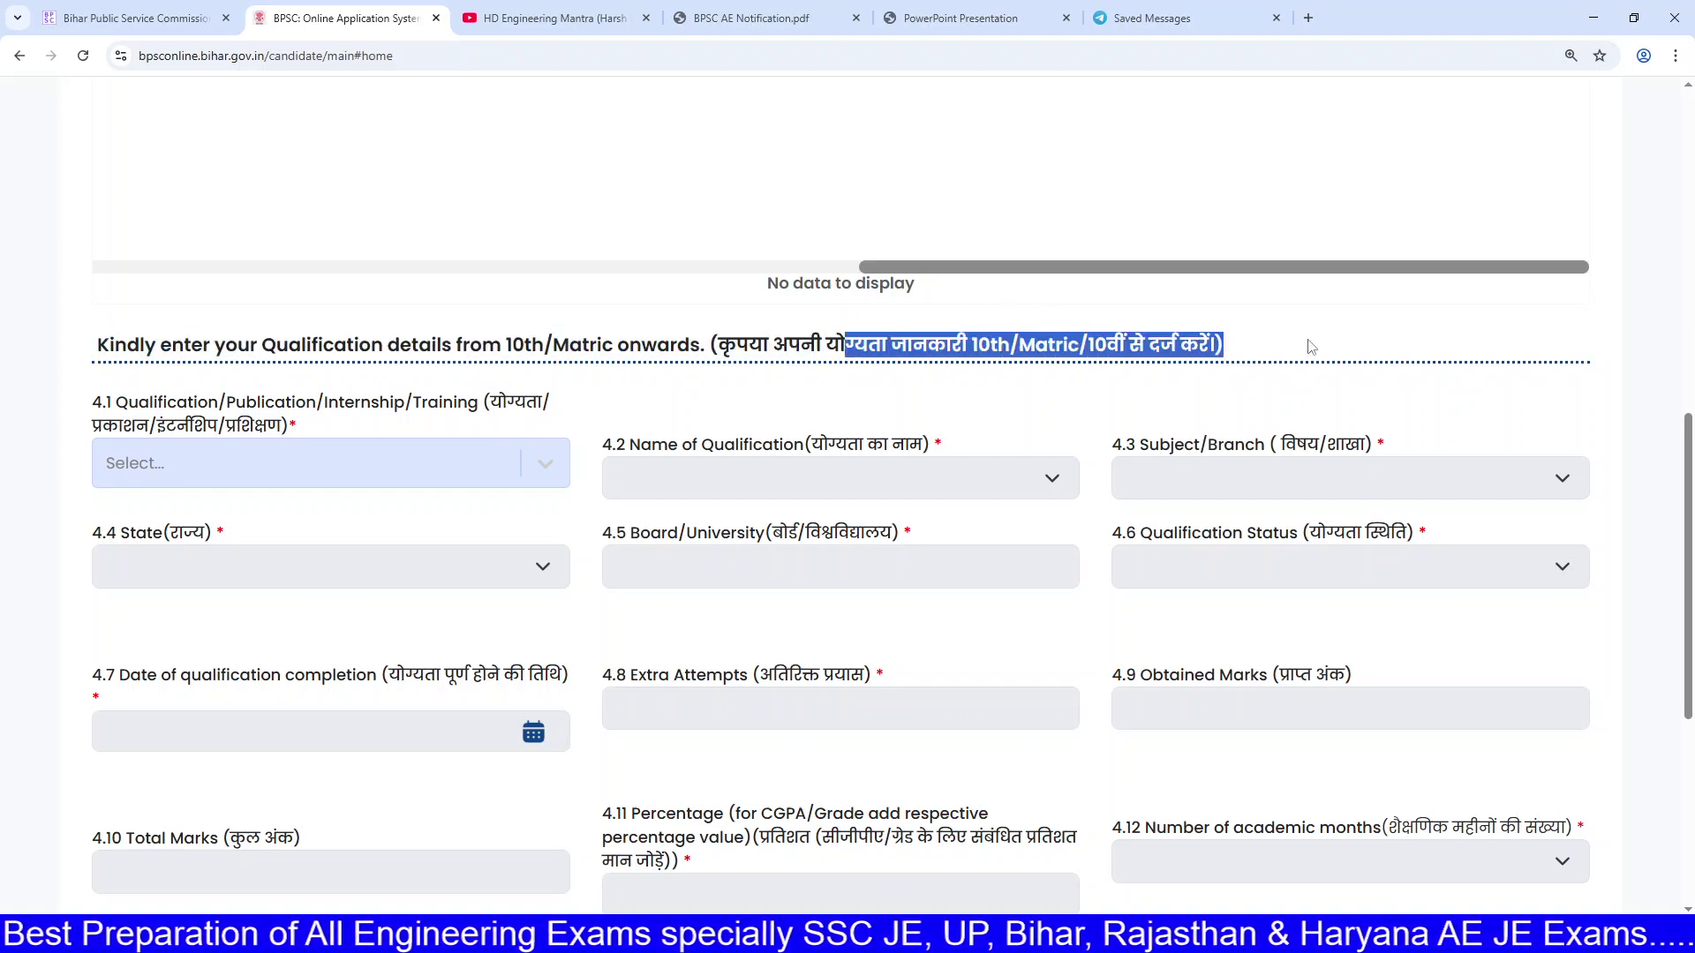
scroll(1310, 347, down, 6)
scroll(1280, 366, up, 5)
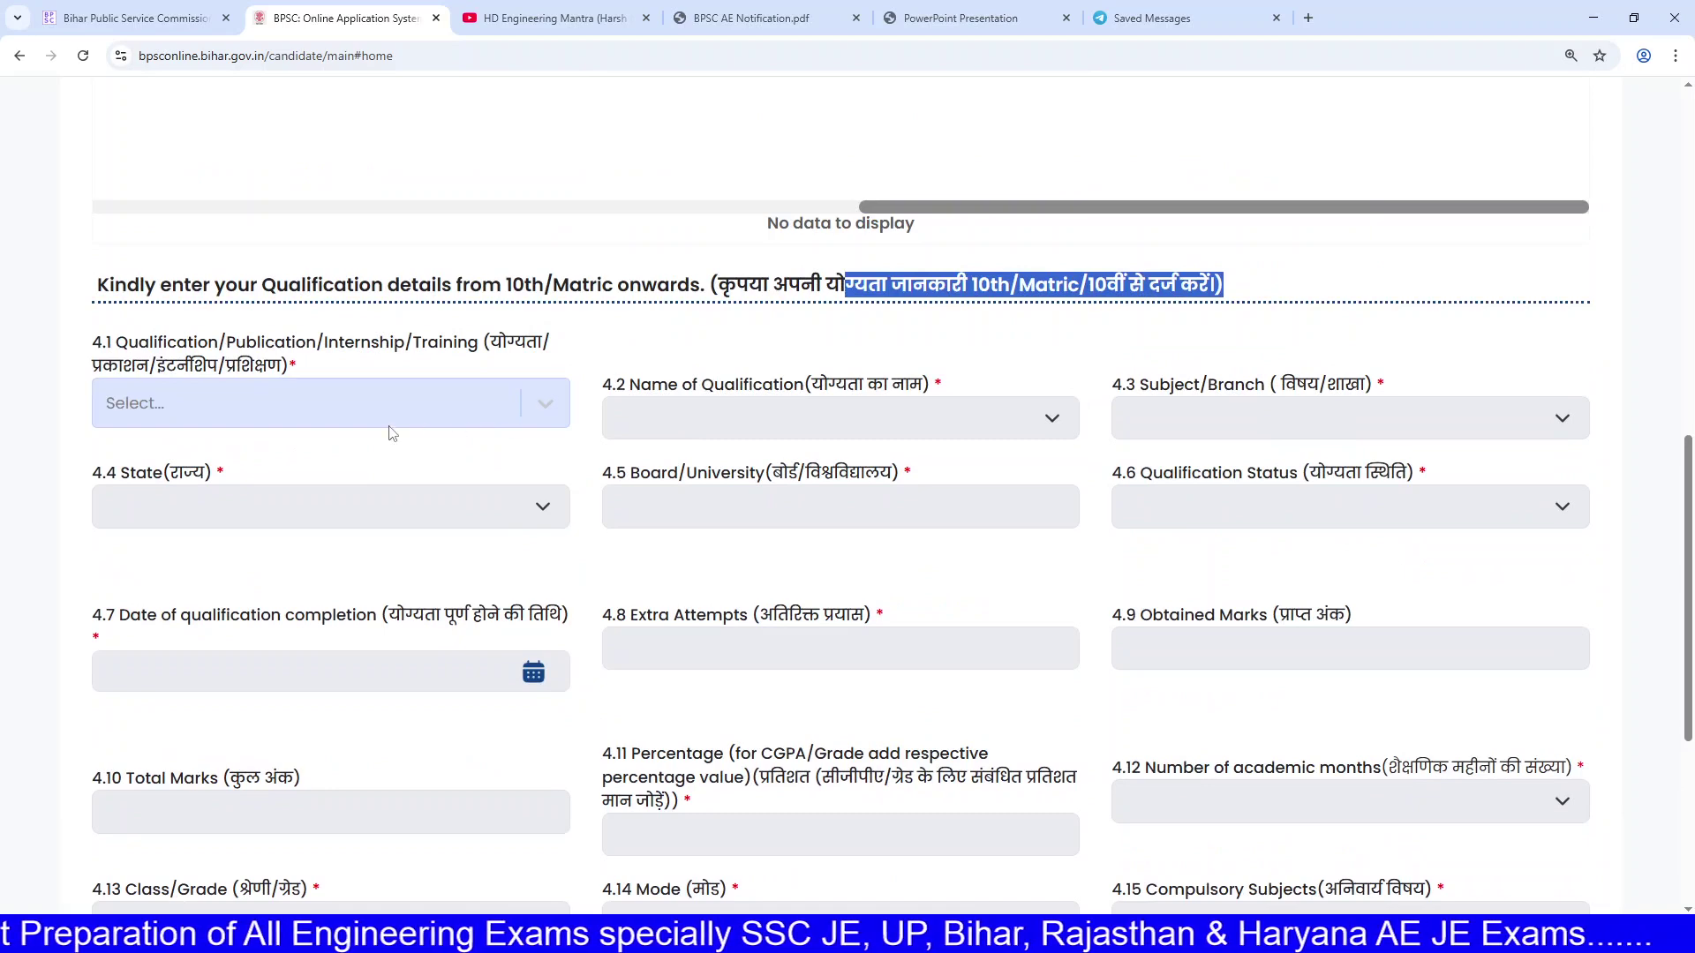
Step: Choose 10th/Matric as both the qualification type and the qualification name
click(379, 422)
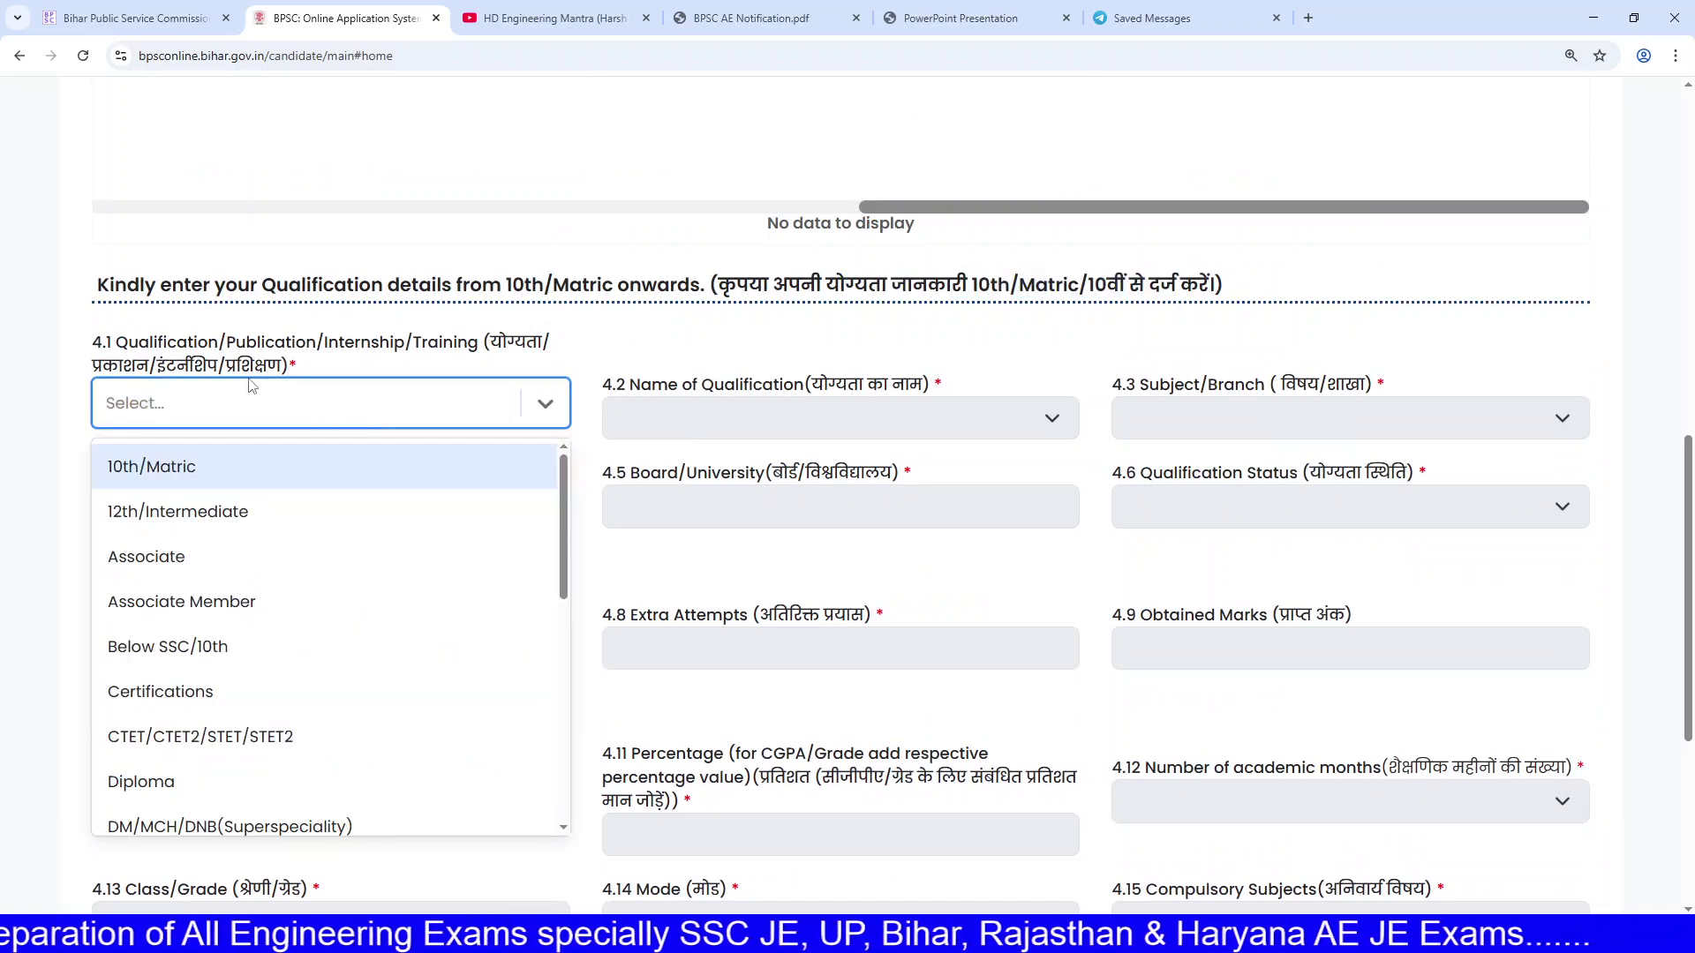
click(230, 459)
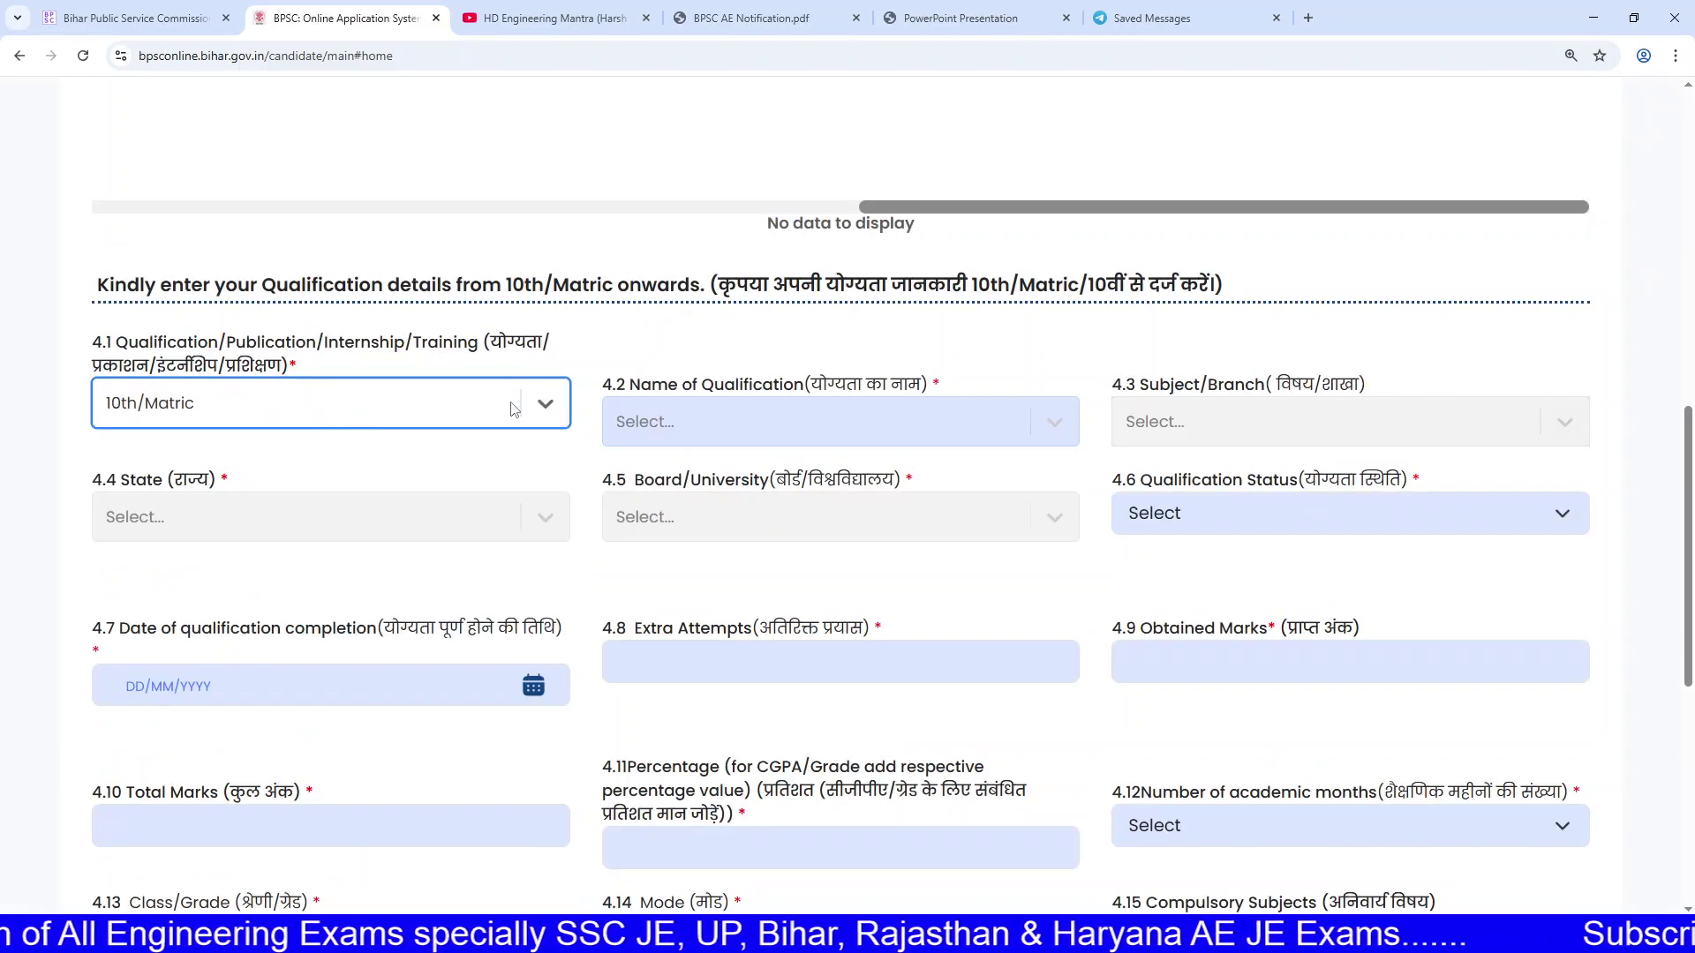
click(723, 404)
click(705, 485)
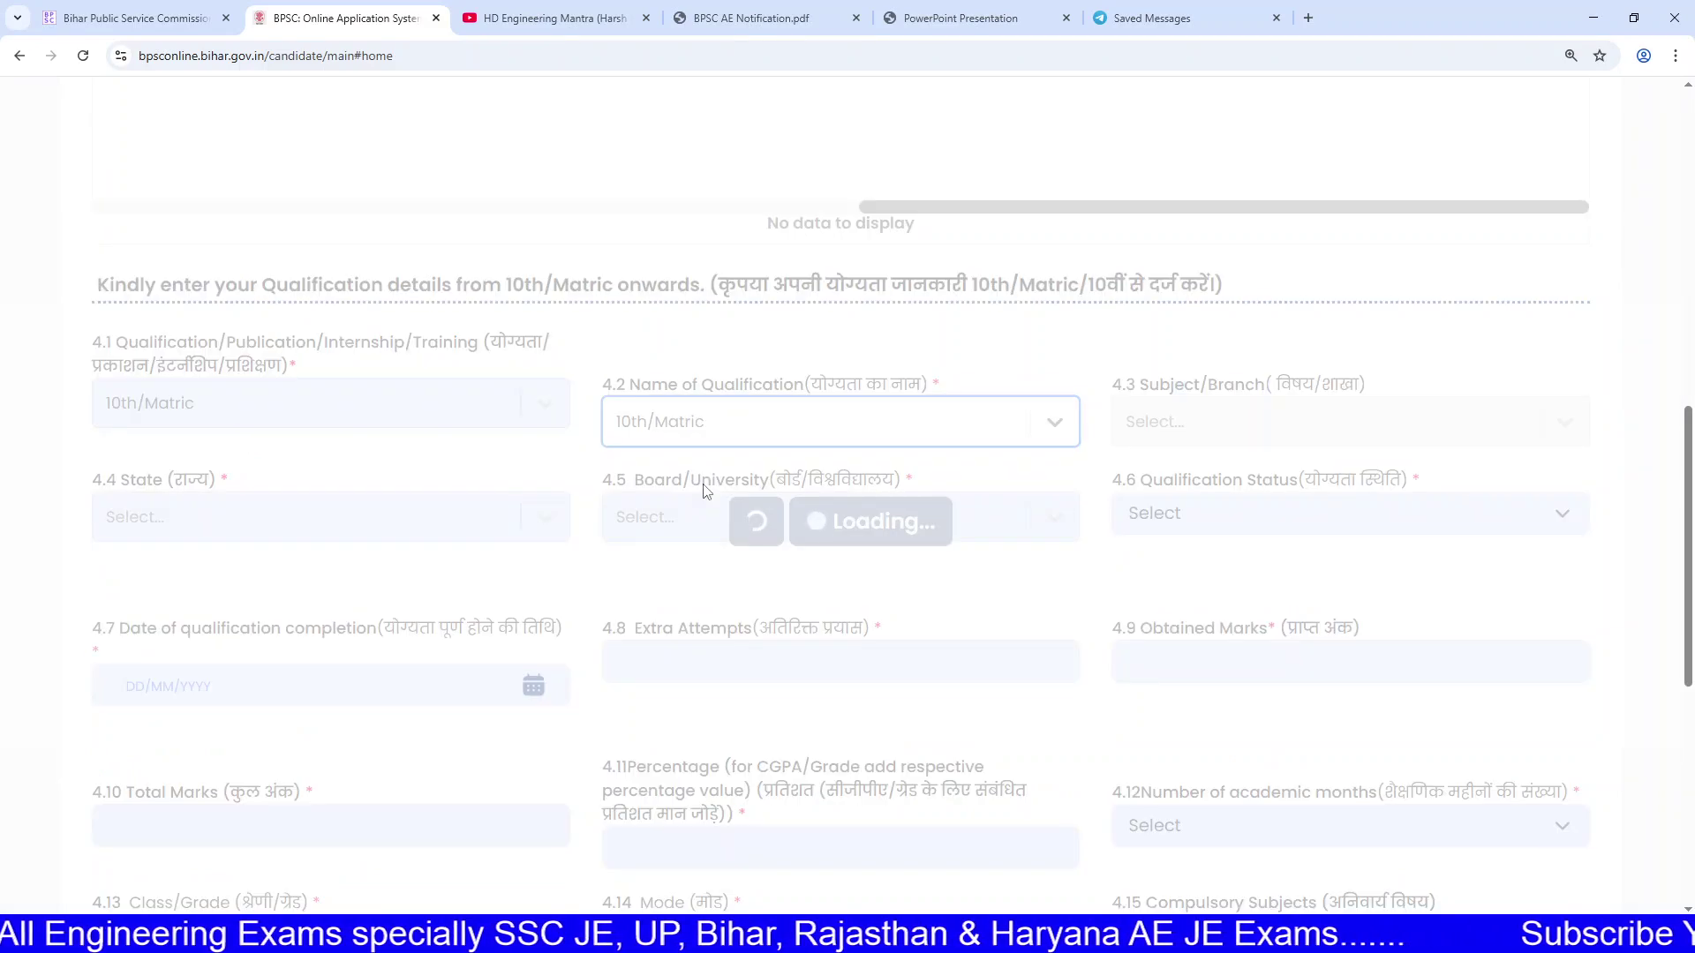
click(1234, 439)
double_click(1233, 439)
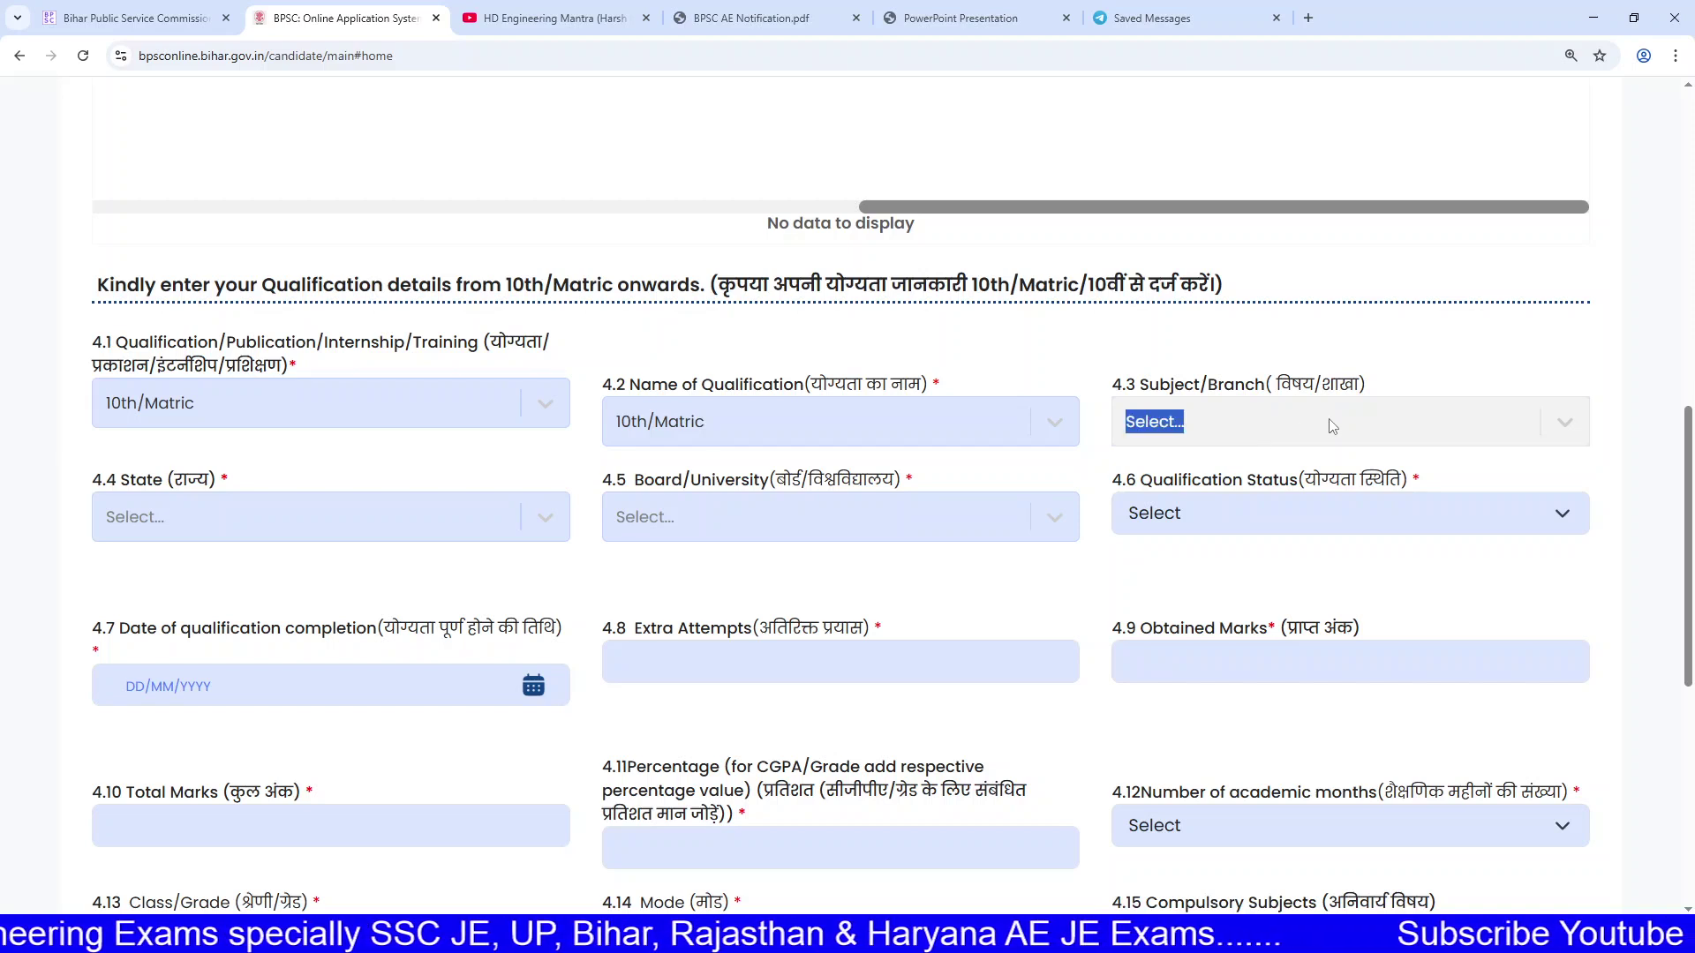
Step: Set the state to HARYANA and the board to State Board
click(533, 521)
scroll(264, 795, down, 3)
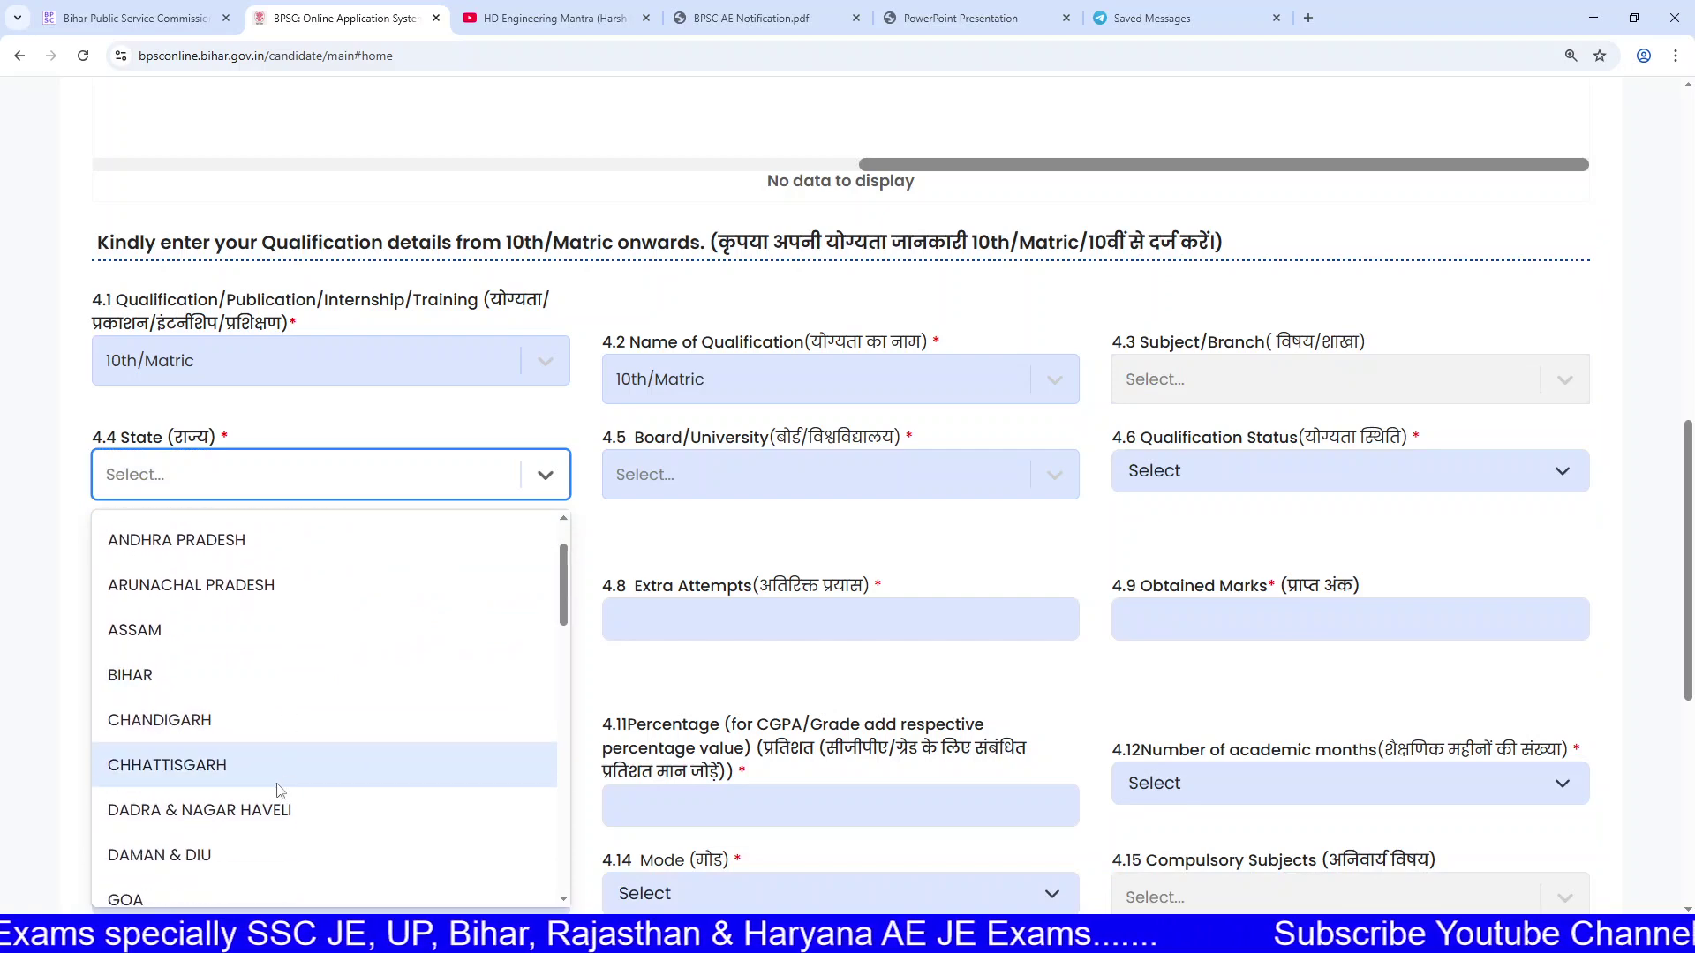
scroll(254, 795, down, 1)
click(256, 724)
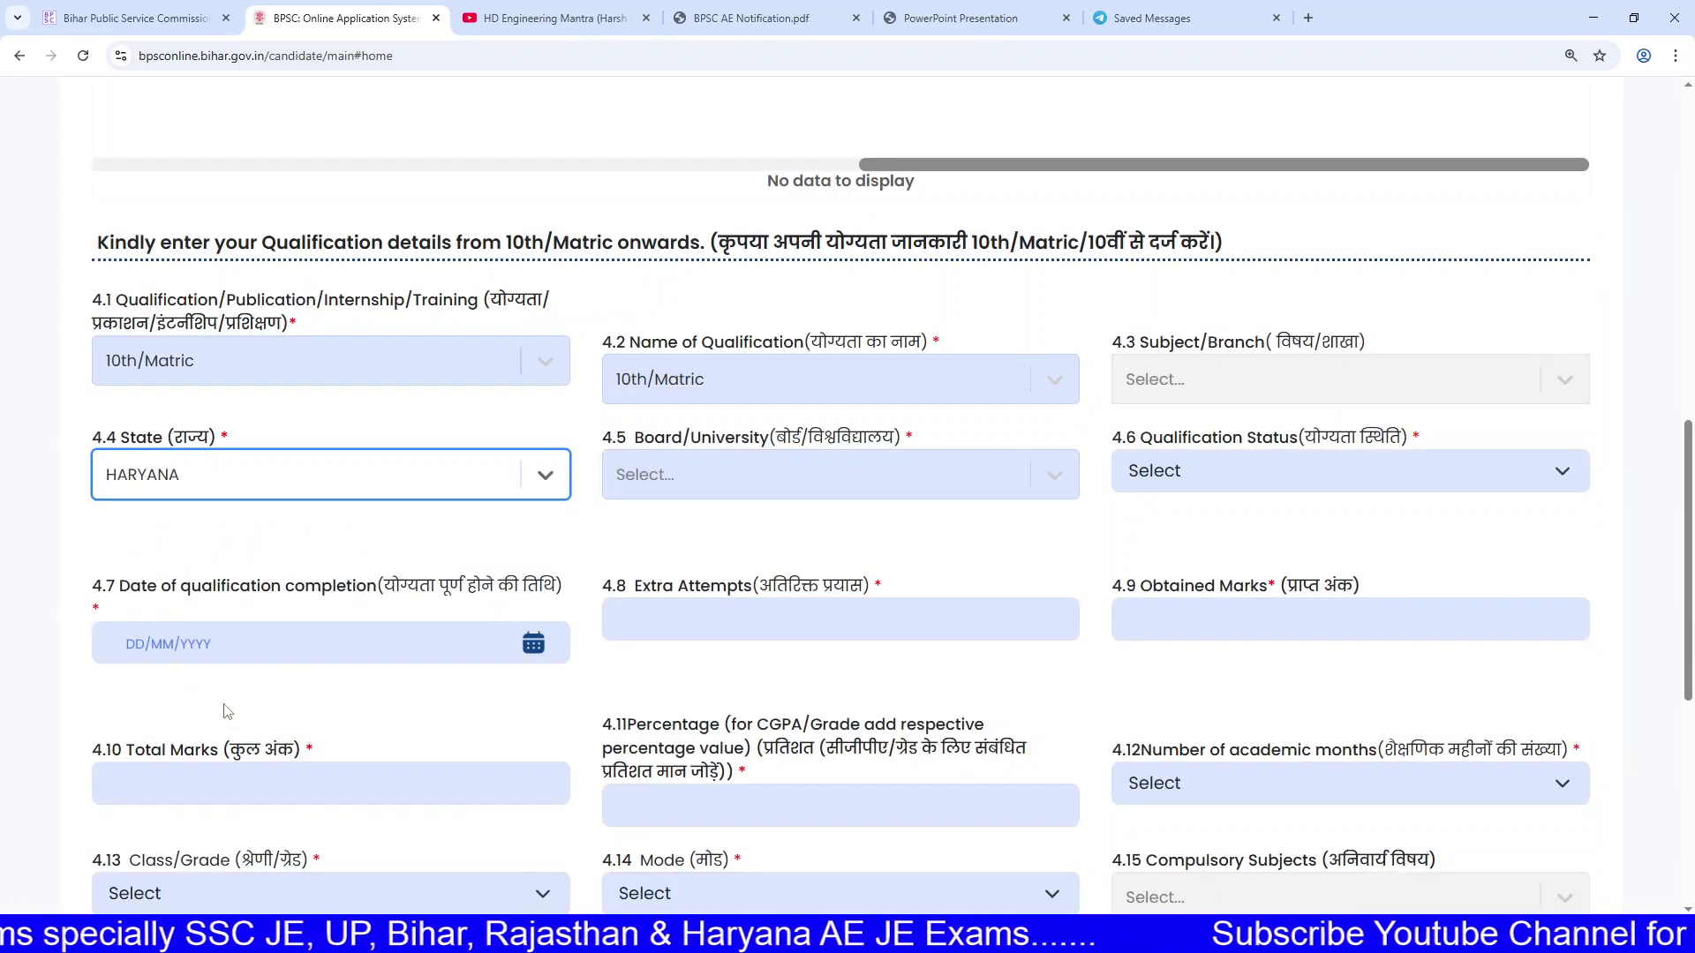
click(748, 488)
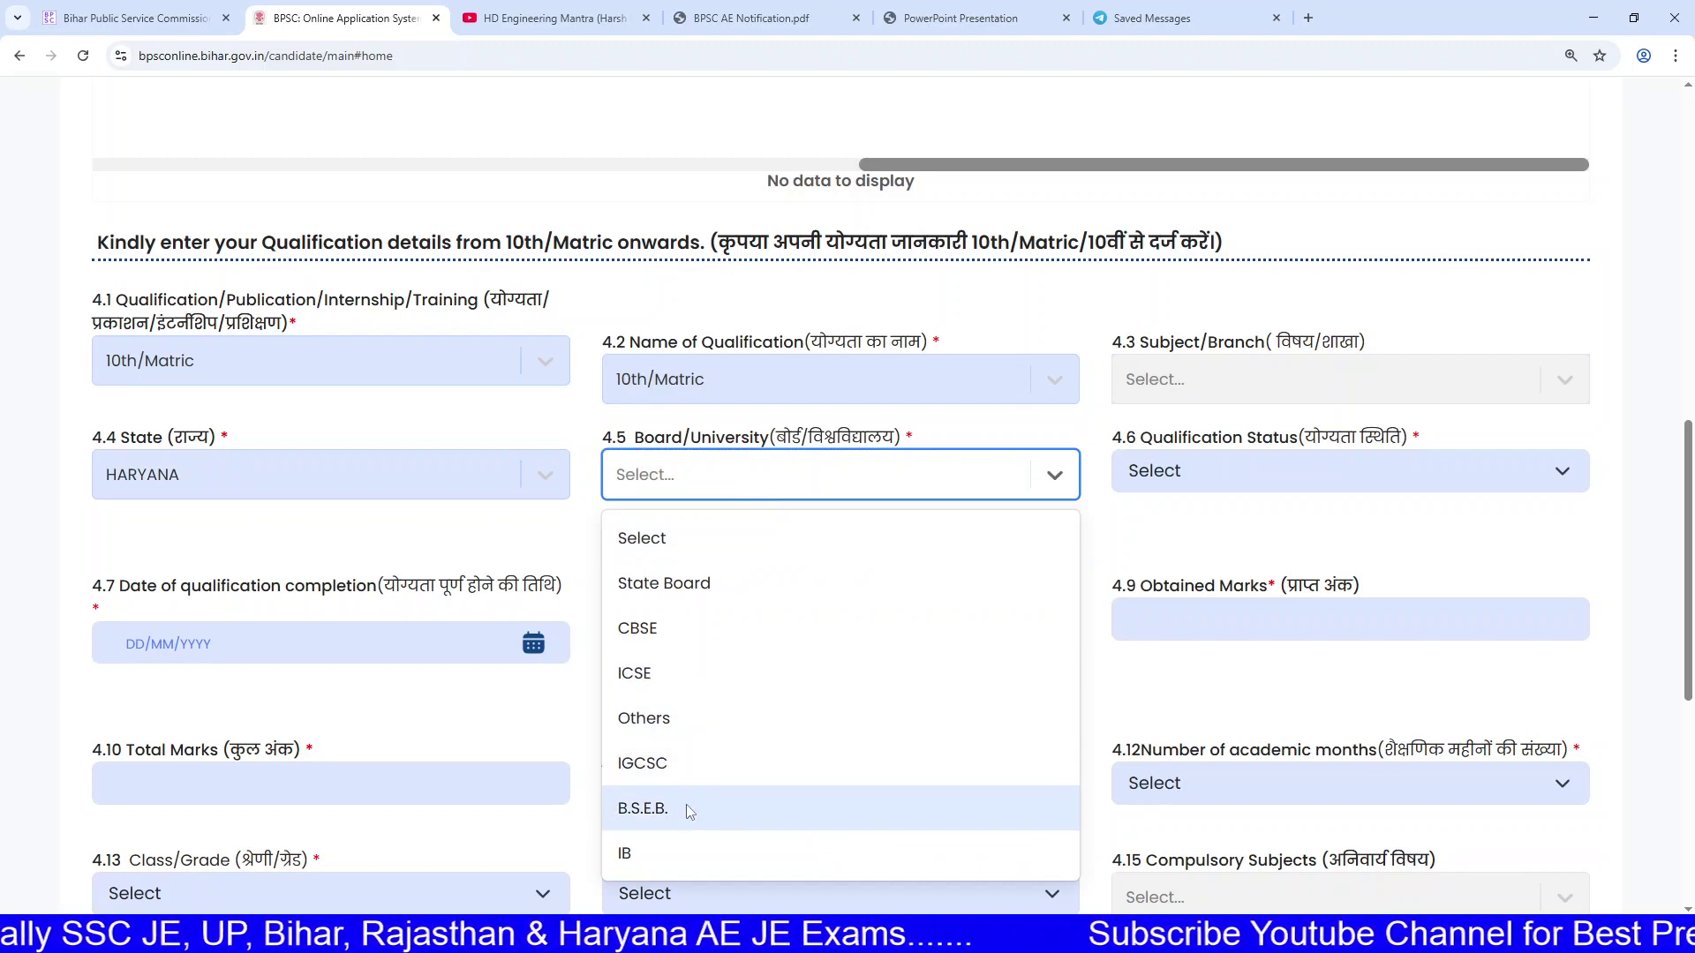
click(706, 581)
click(770, 477)
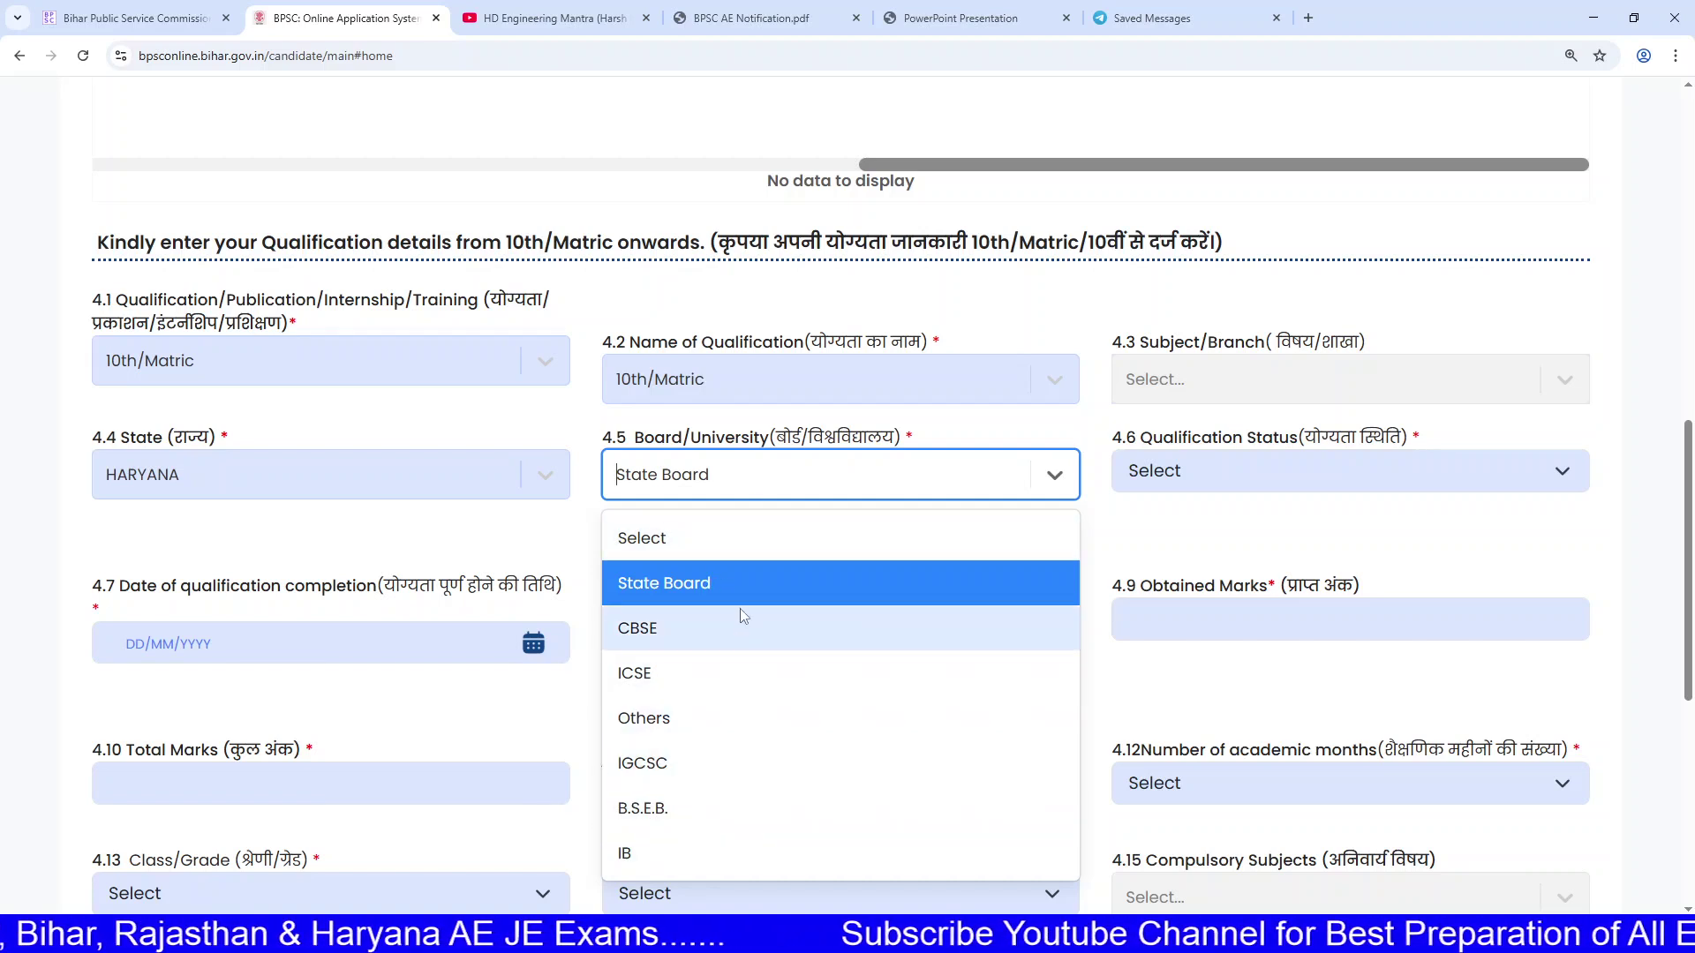
click(688, 589)
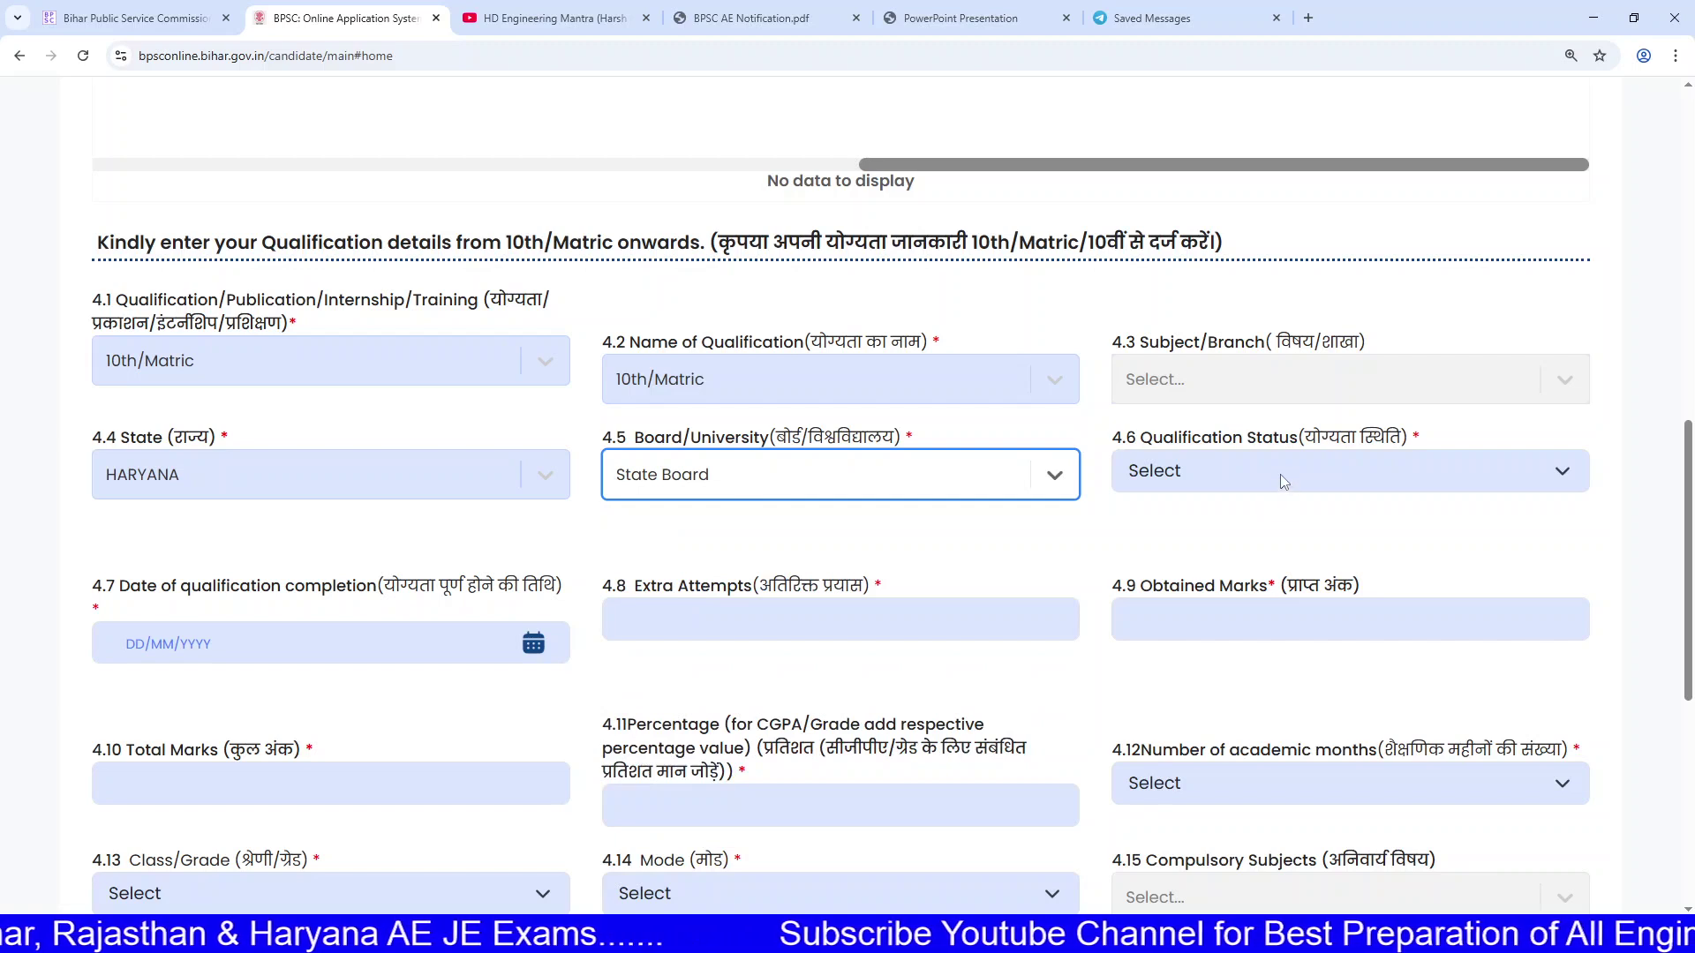
Step: Mark the status Passed/Qualified, with 425 obtained out of 500 total marks
click(1280, 474)
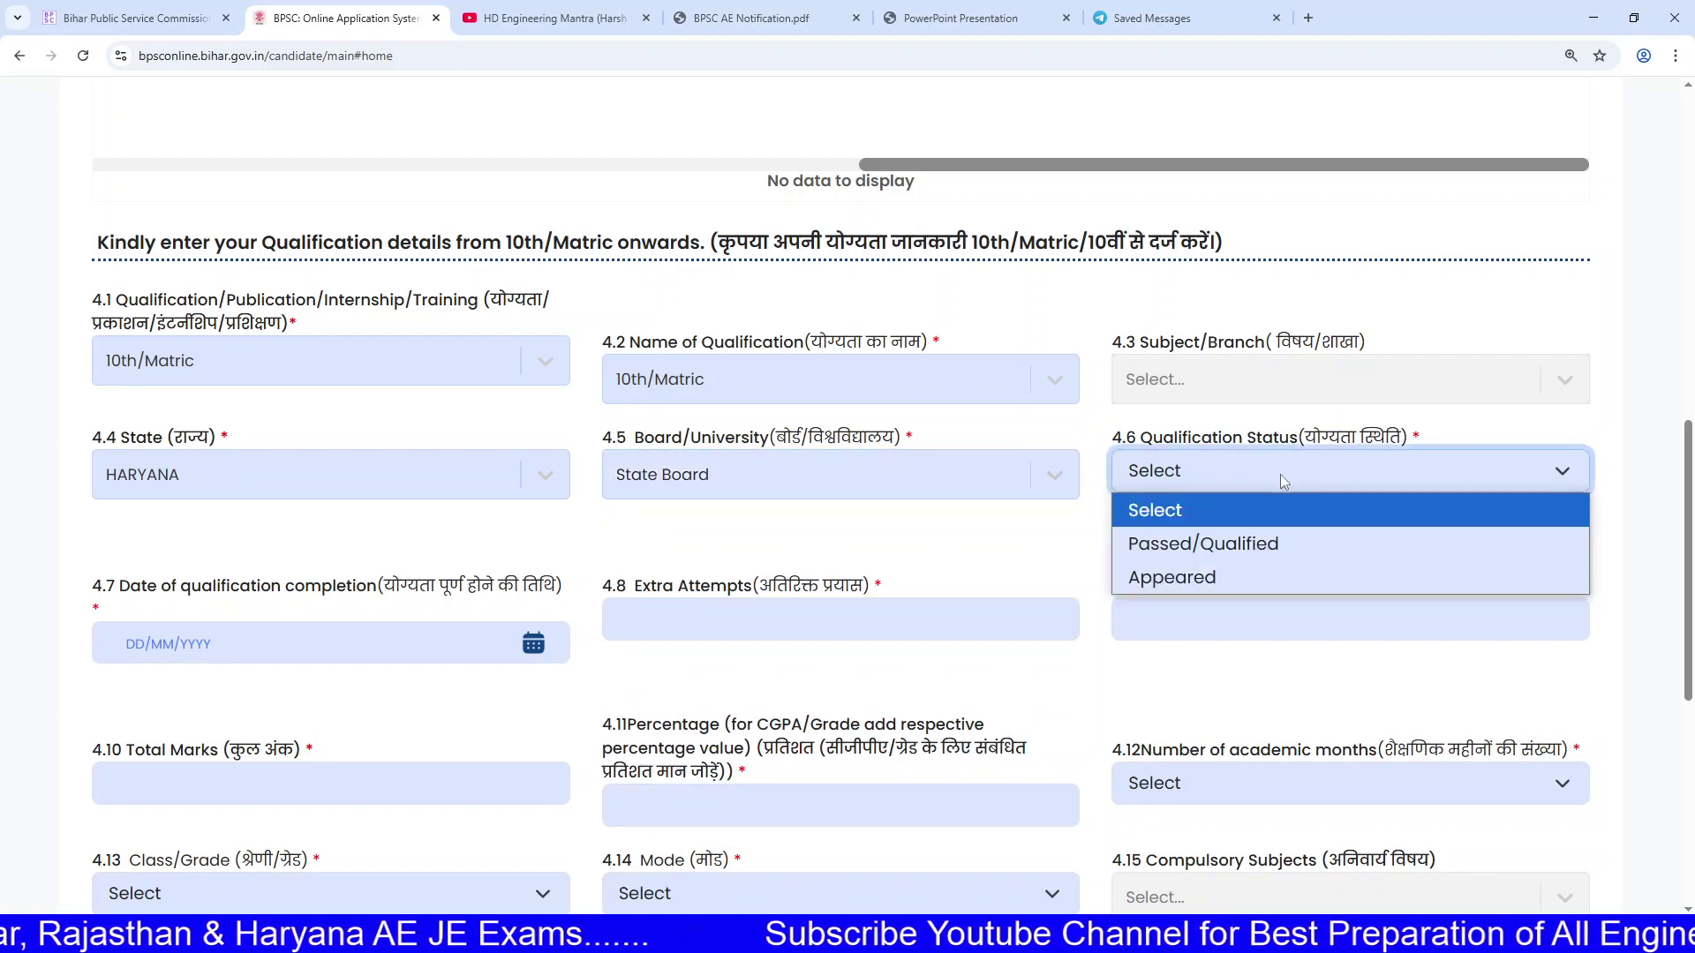
click(1240, 554)
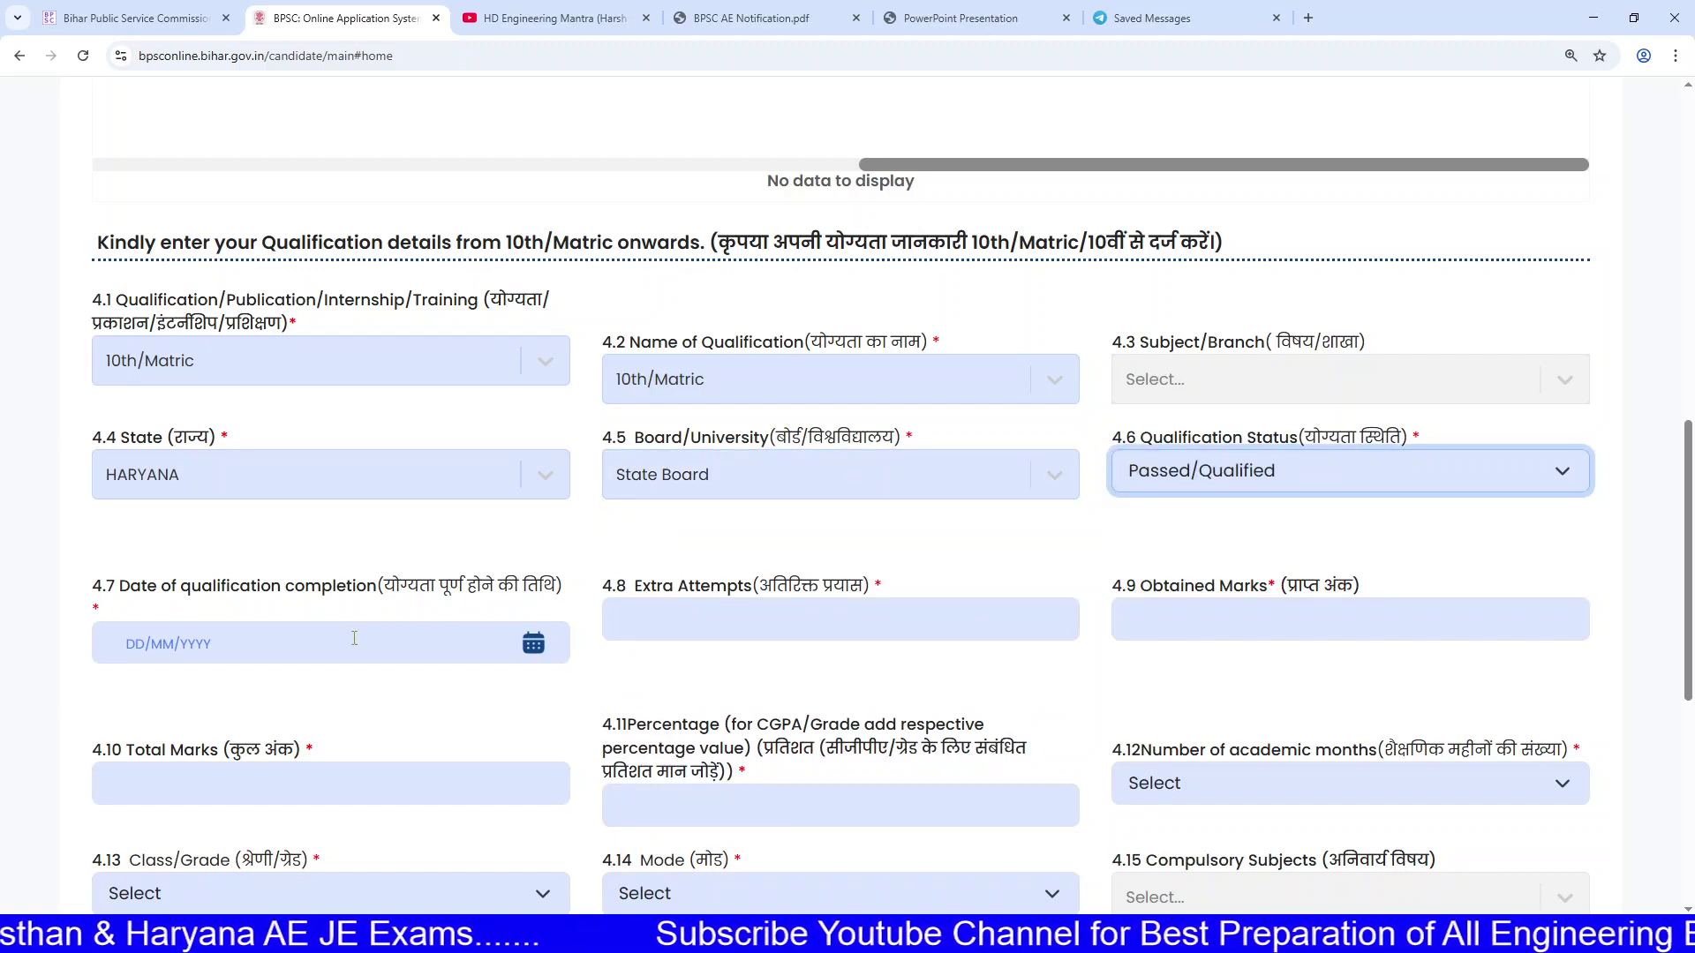
click(659, 610)
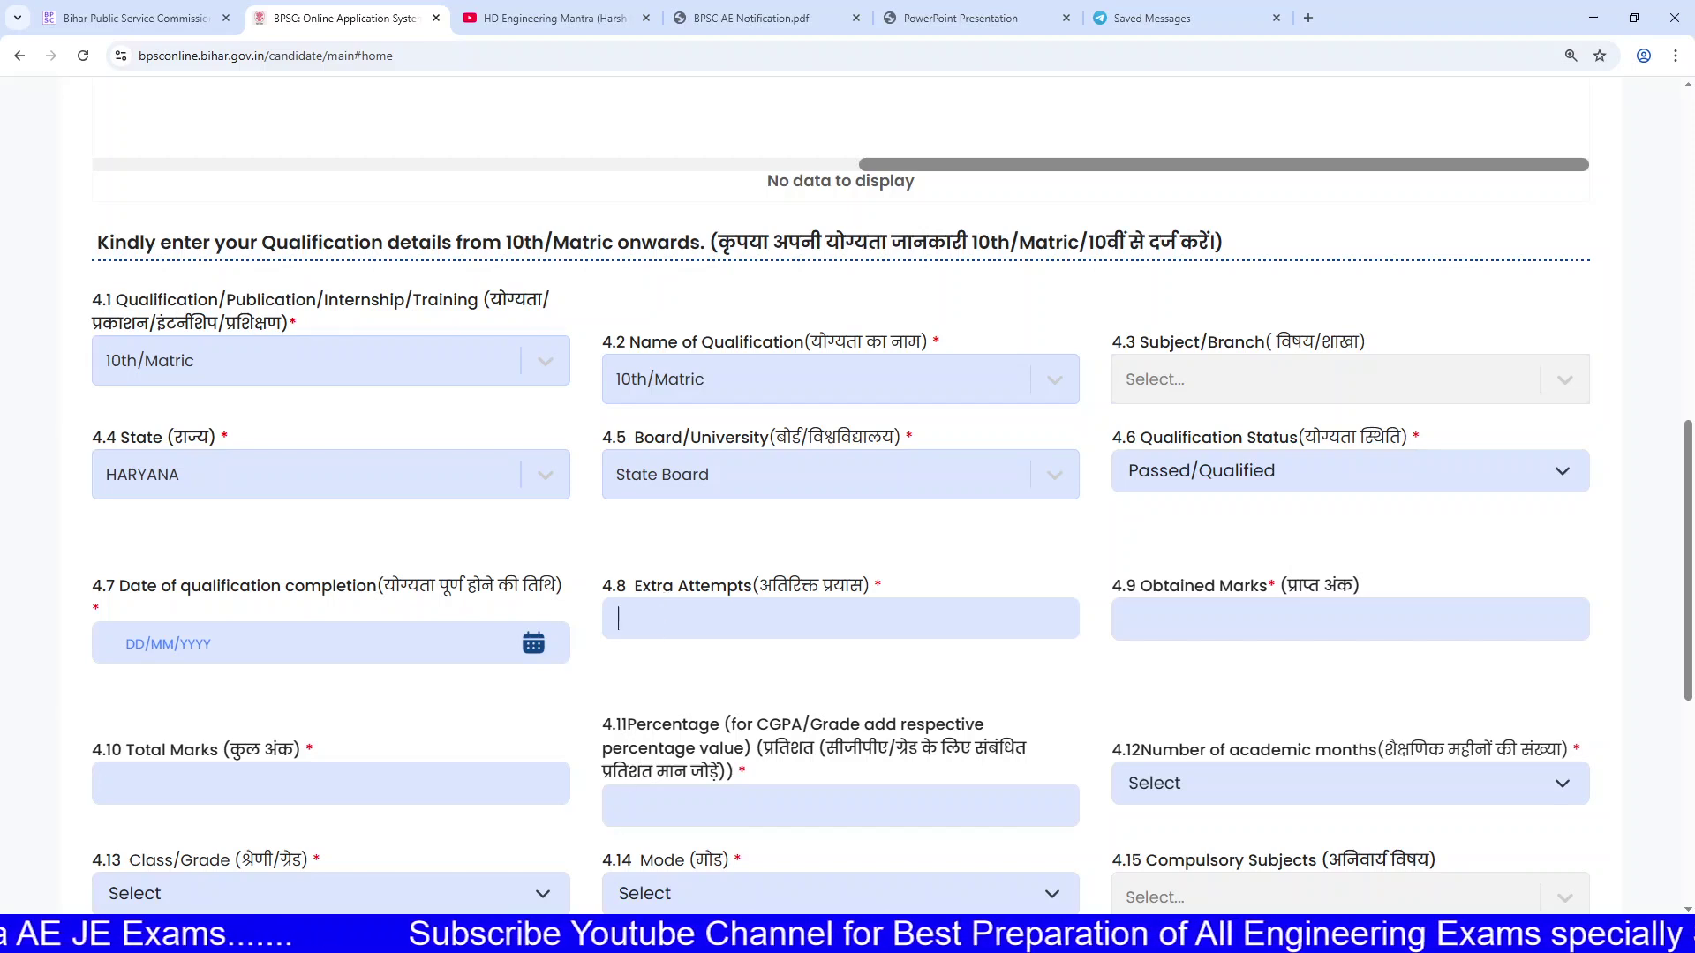
click(1303, 614)
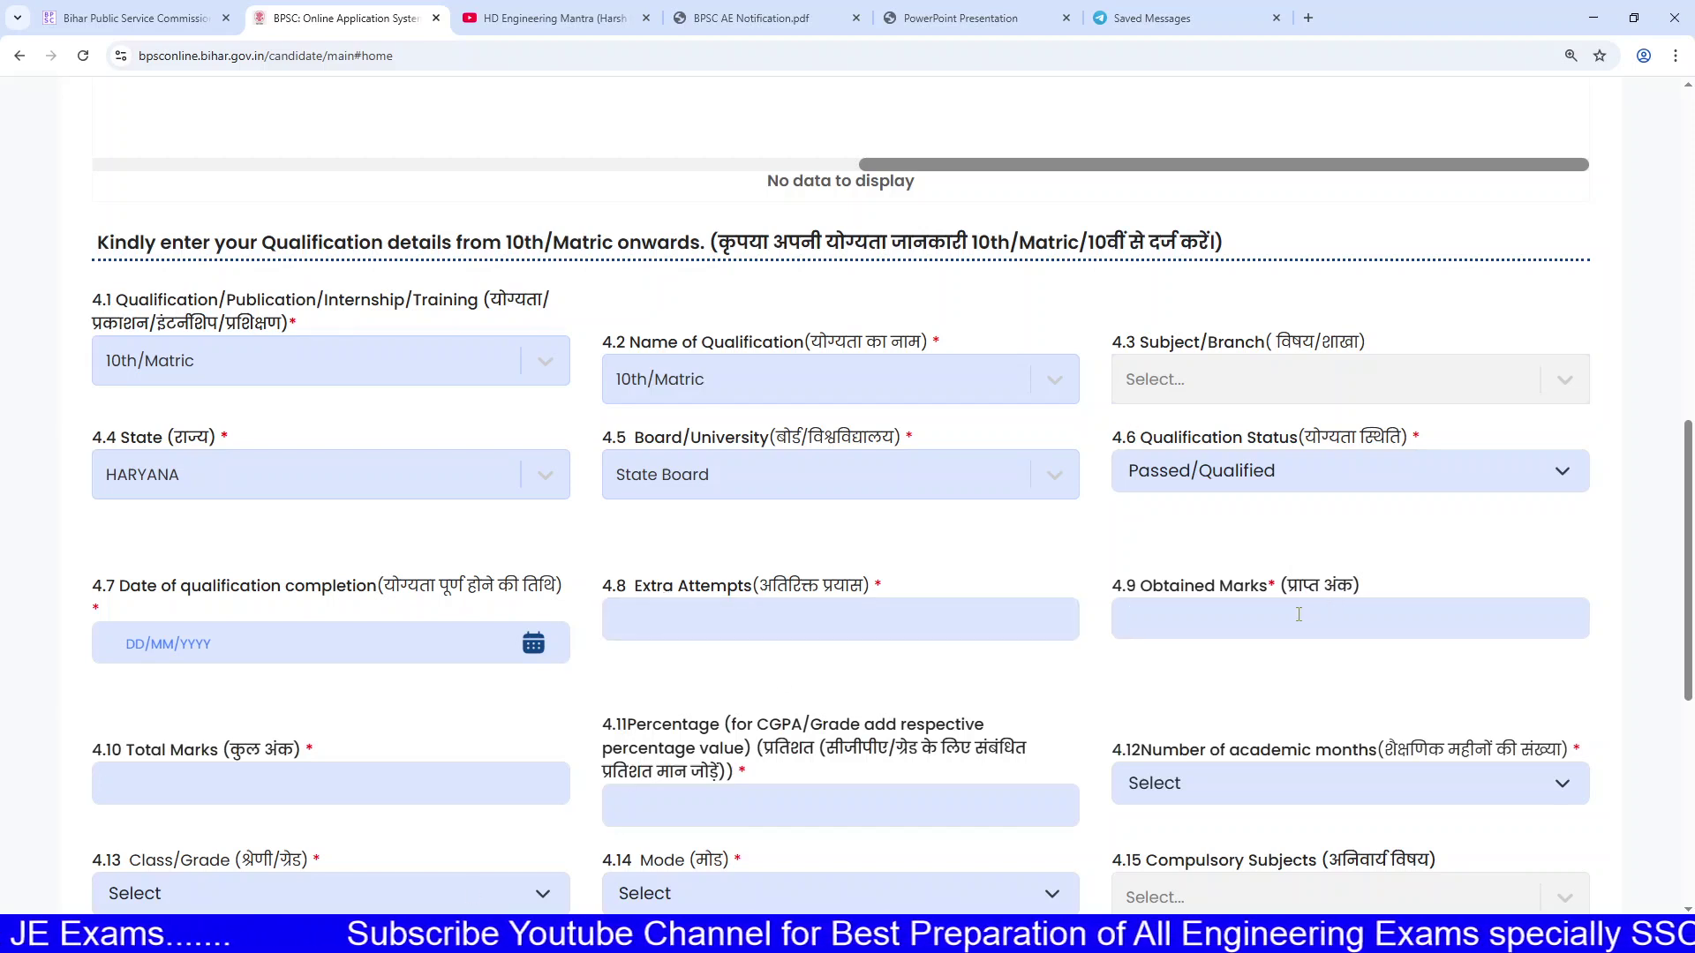
scroll(982, 624, down, 2)
click(518, 611)
text(500)
click(1178, 440)
text(425)
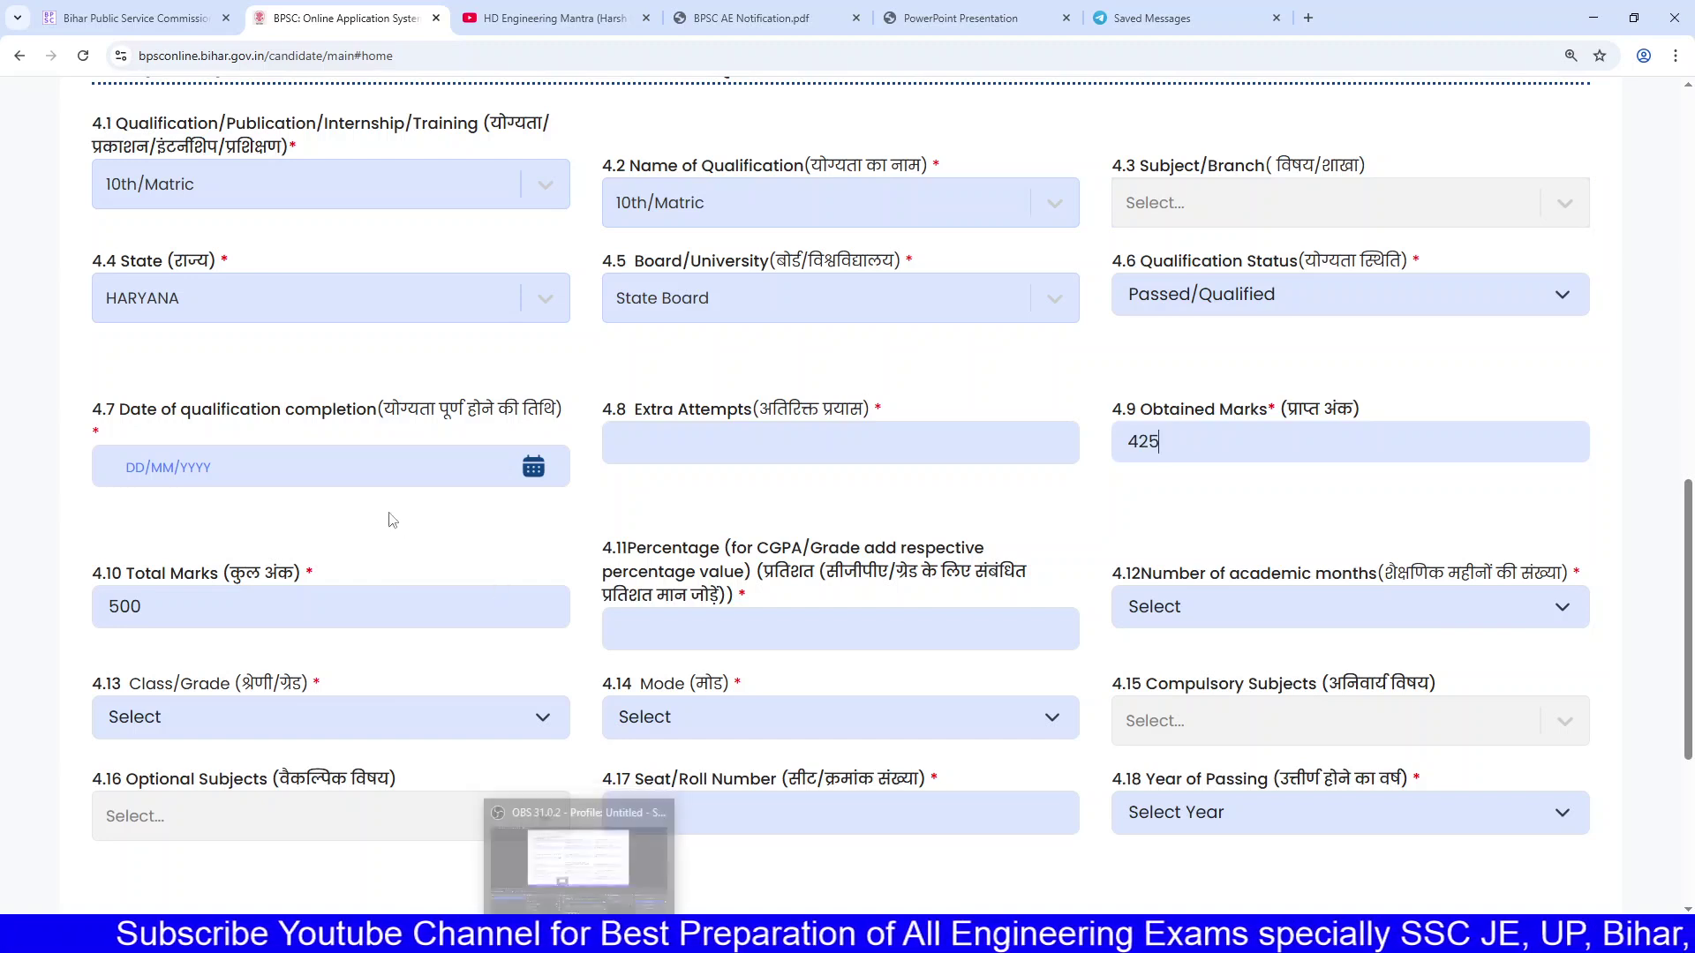
Step: Enter 85 as the percentage, leaving the completion date unset
click(375, 468)
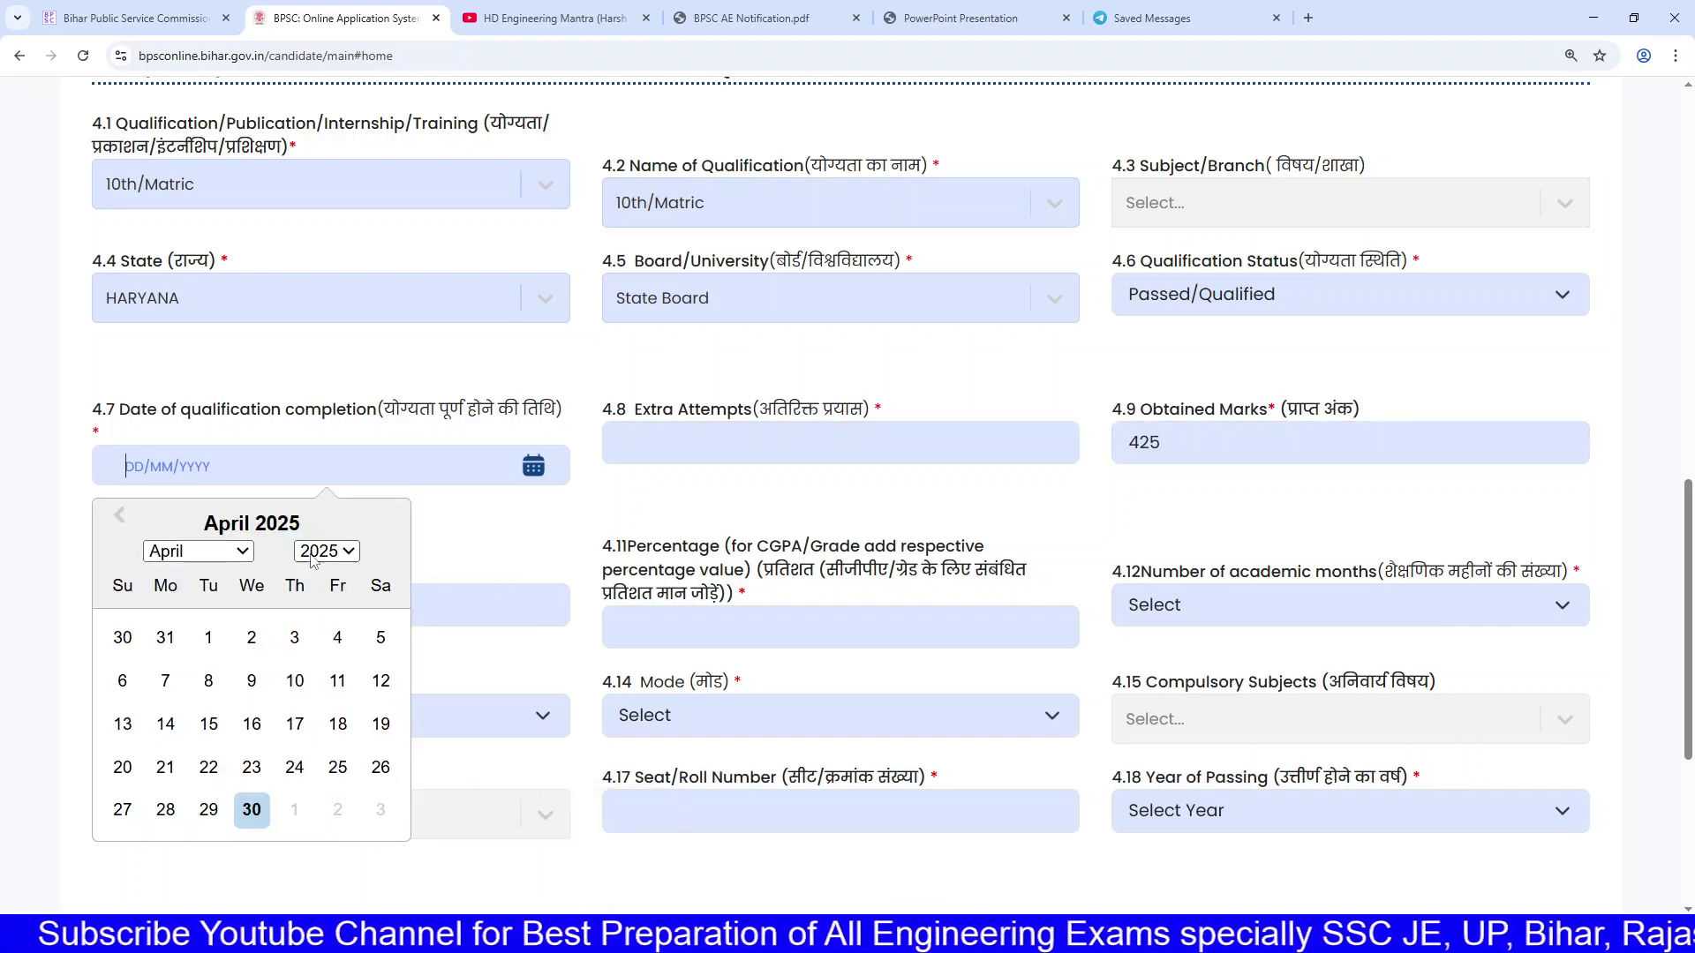
click(448, 532)
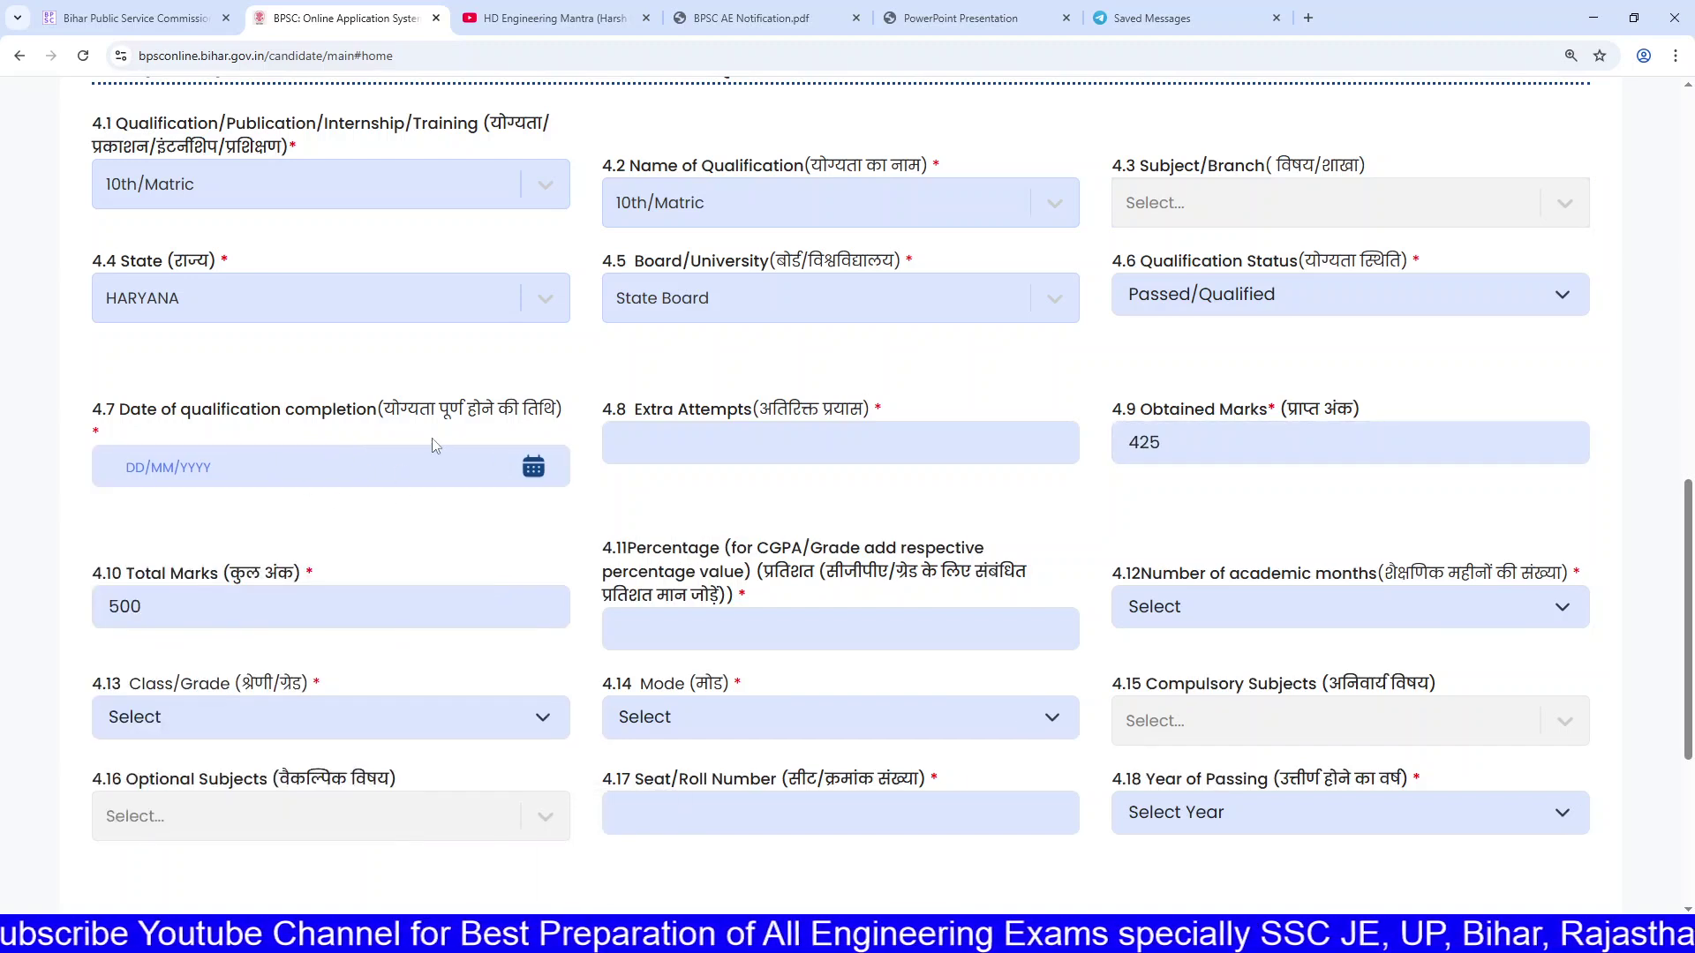
scroll(385, 485, down, 3)
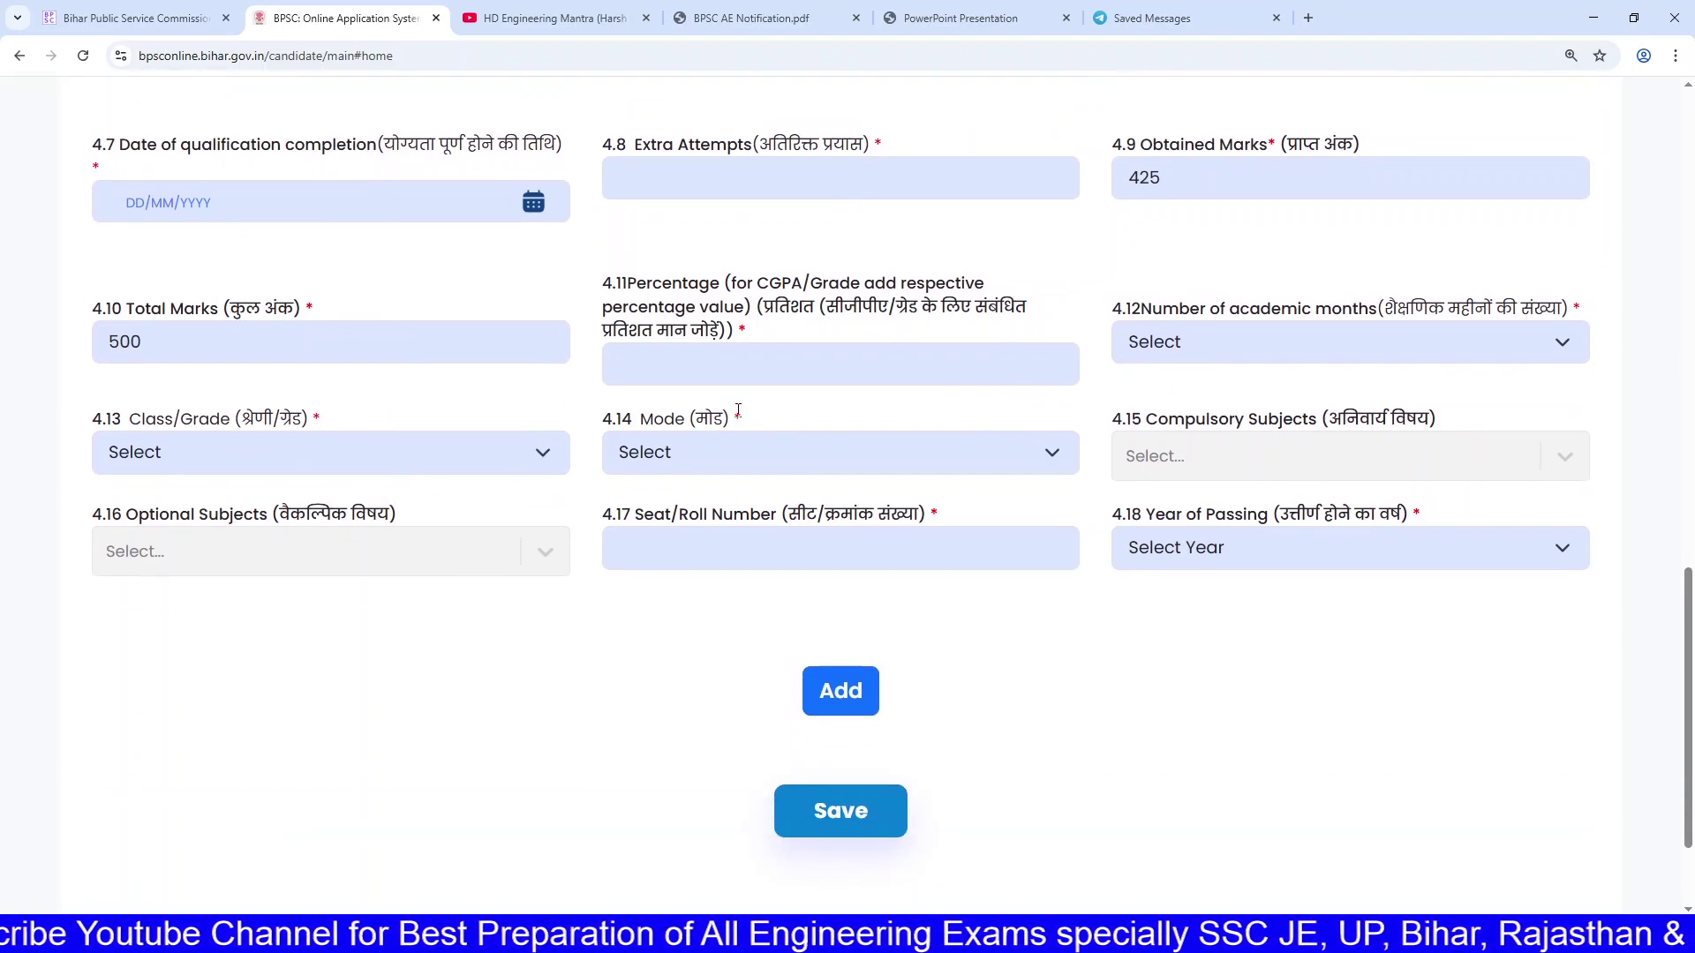
click(1174, 352)
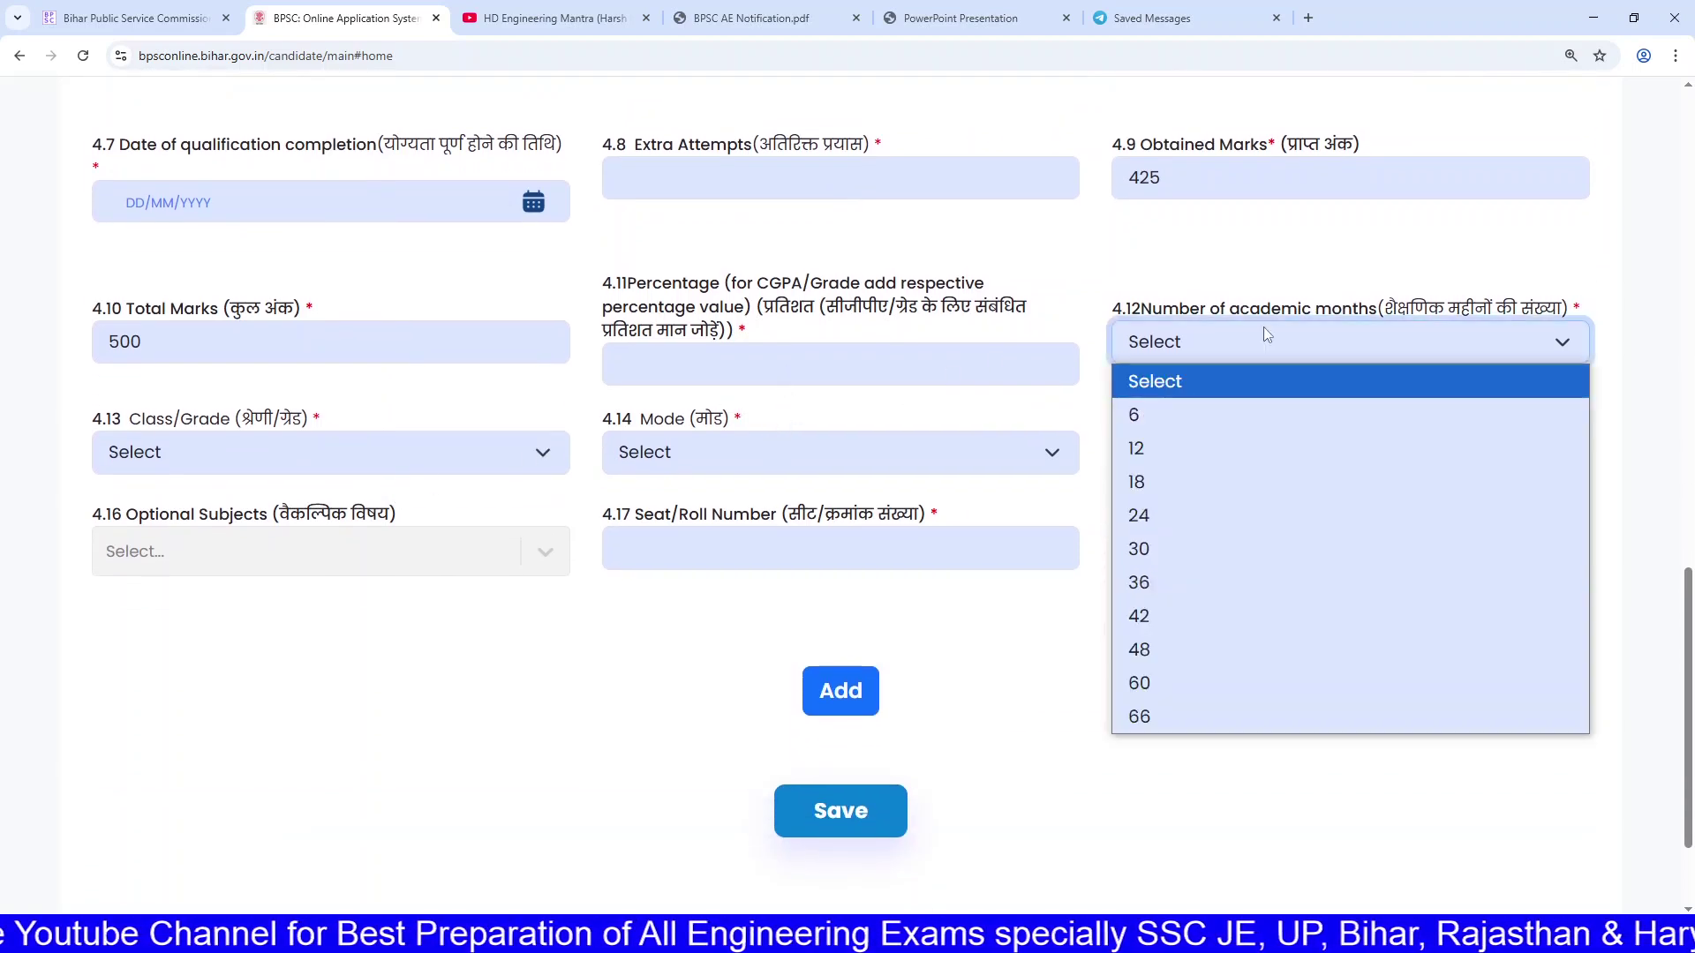
click(1263, 327)
drag(760, 306, 737, 331)
click(724, 368)
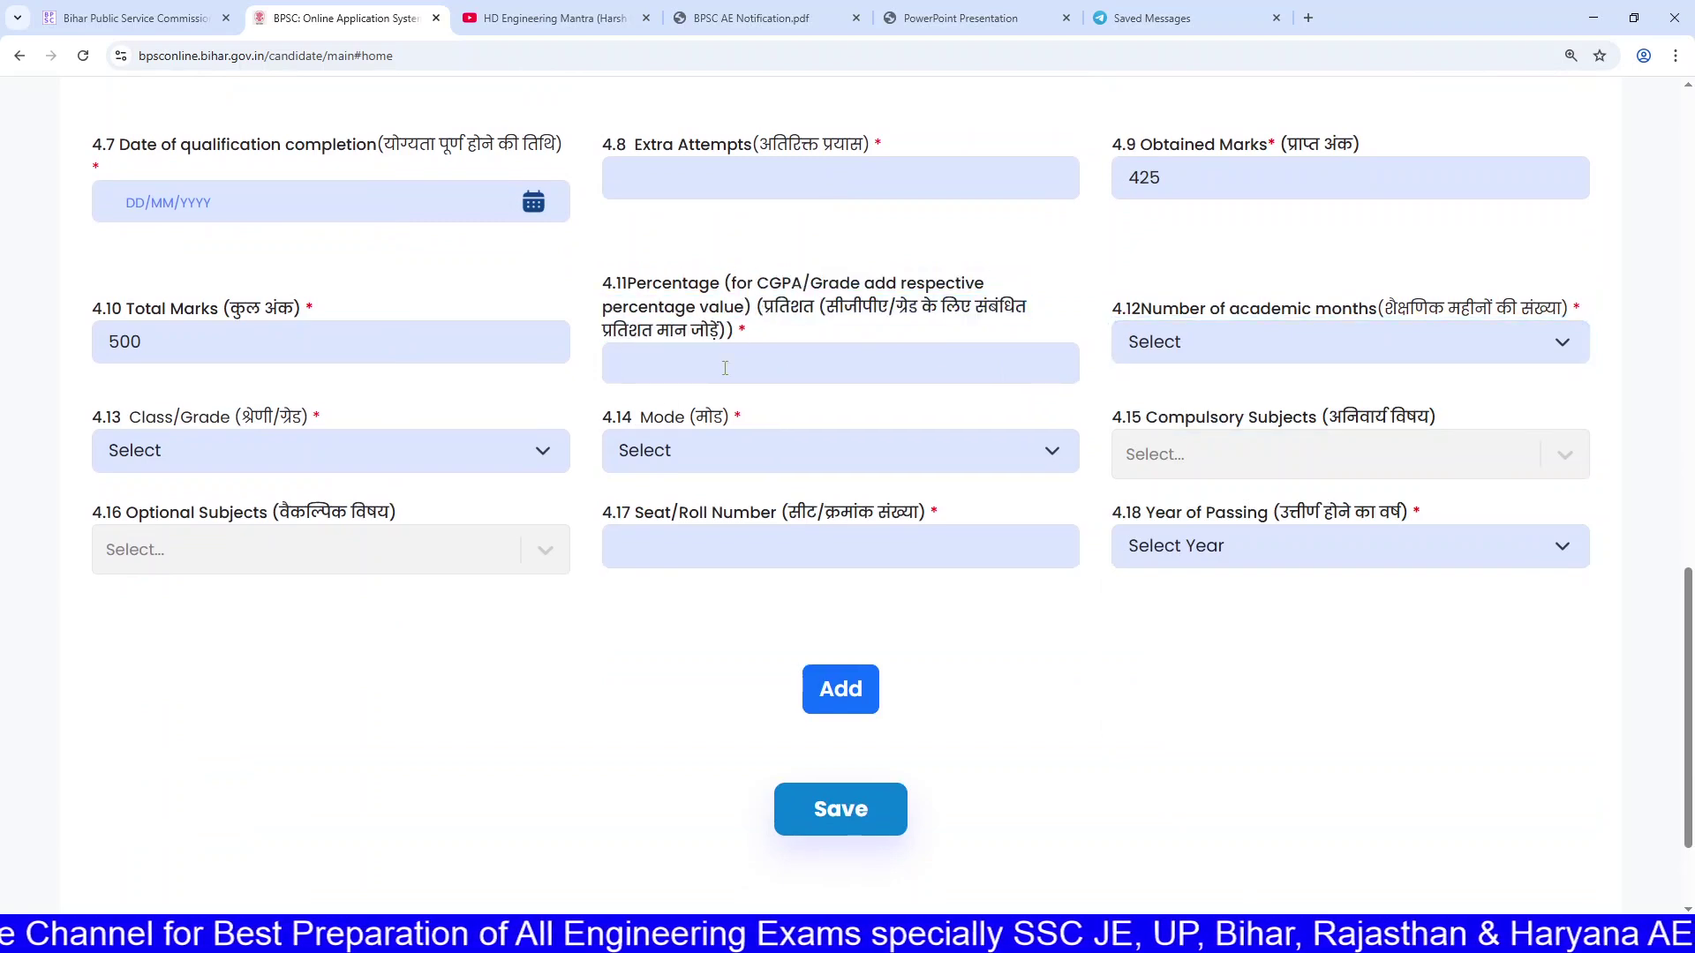
scroll(725, 368, up, 1)
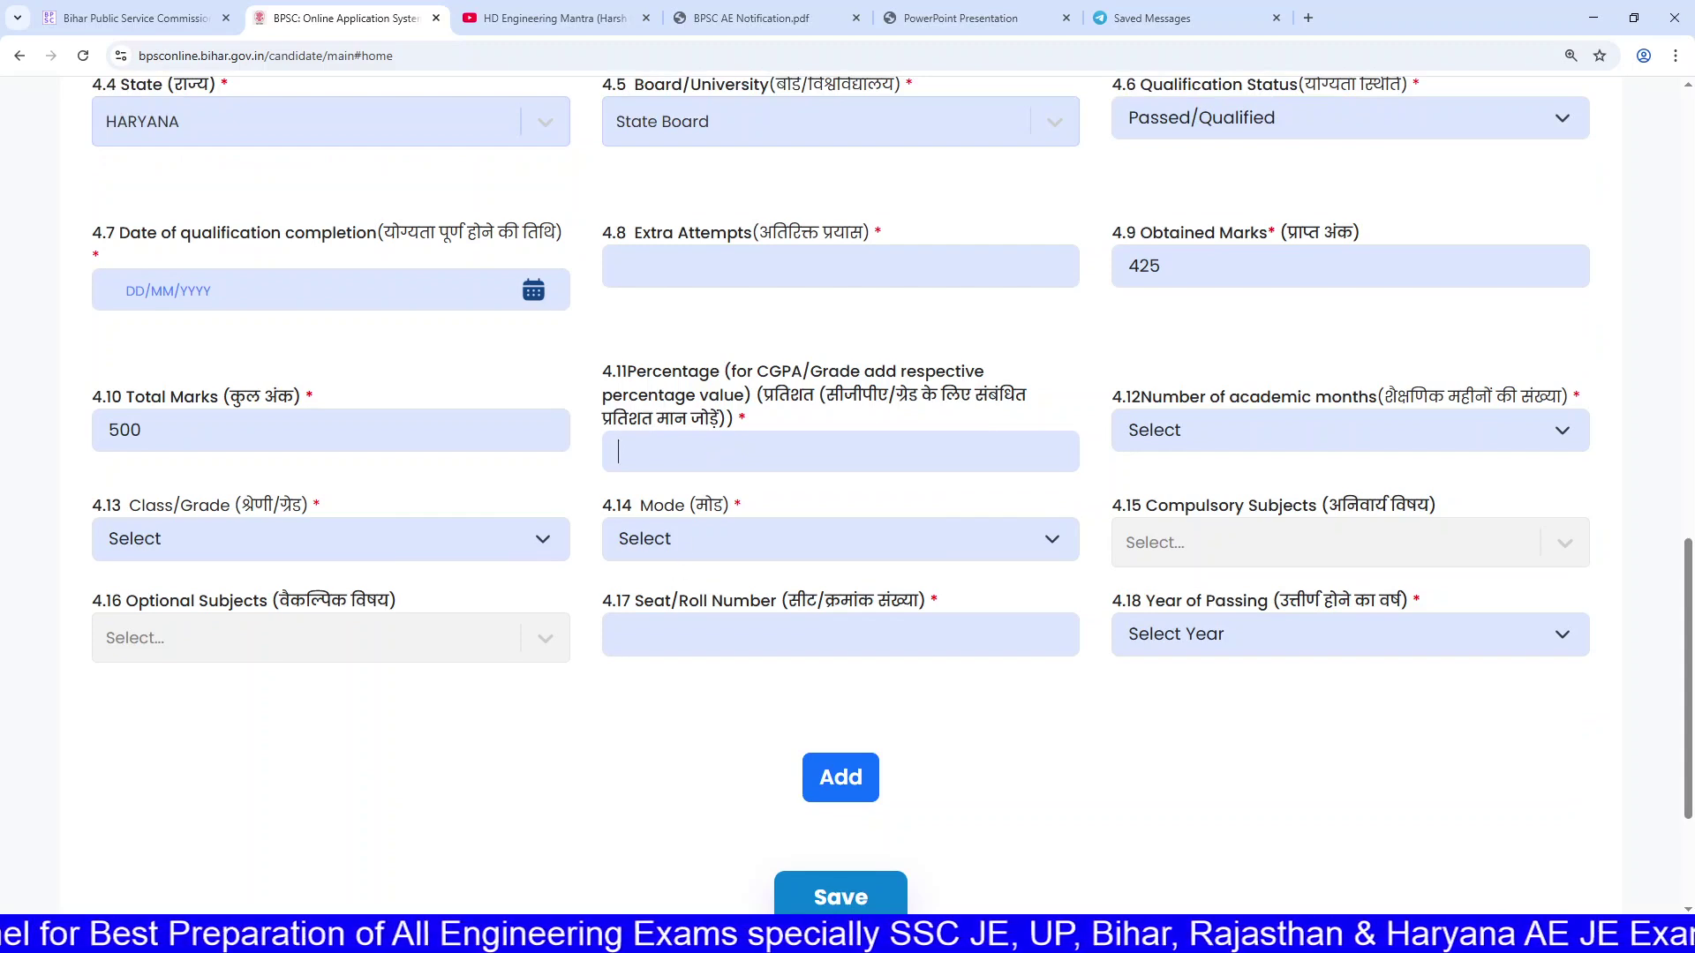
text(85)
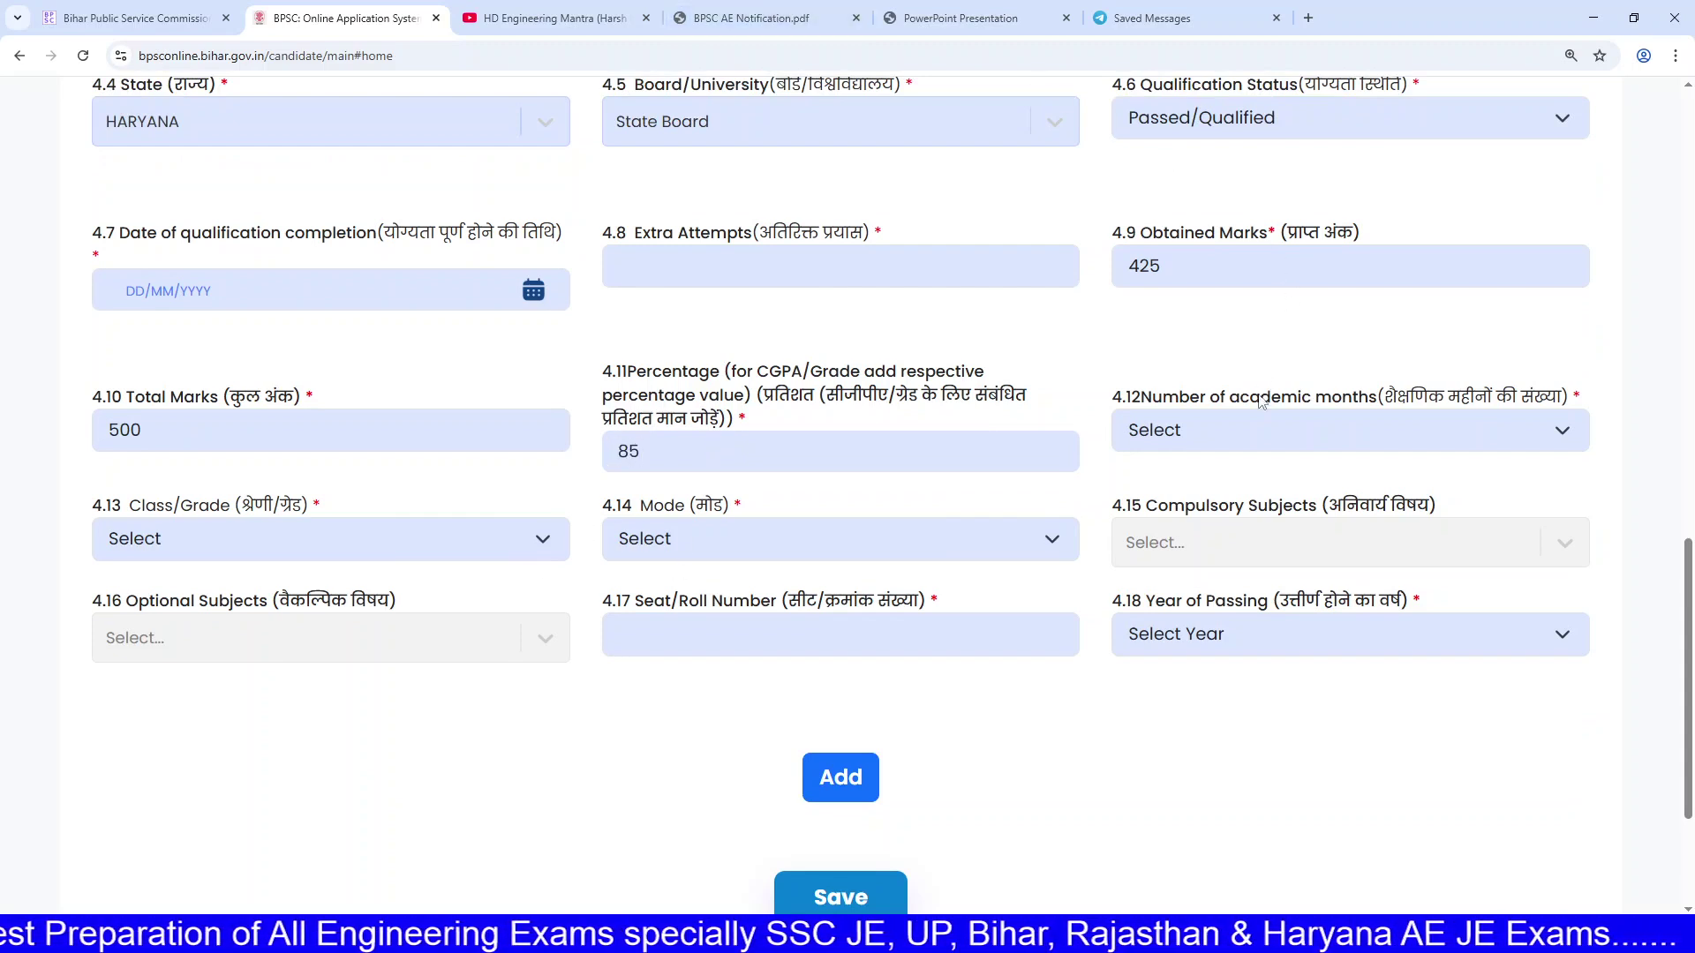
Step: Set the number of academic months to 12
click(1256, 432)
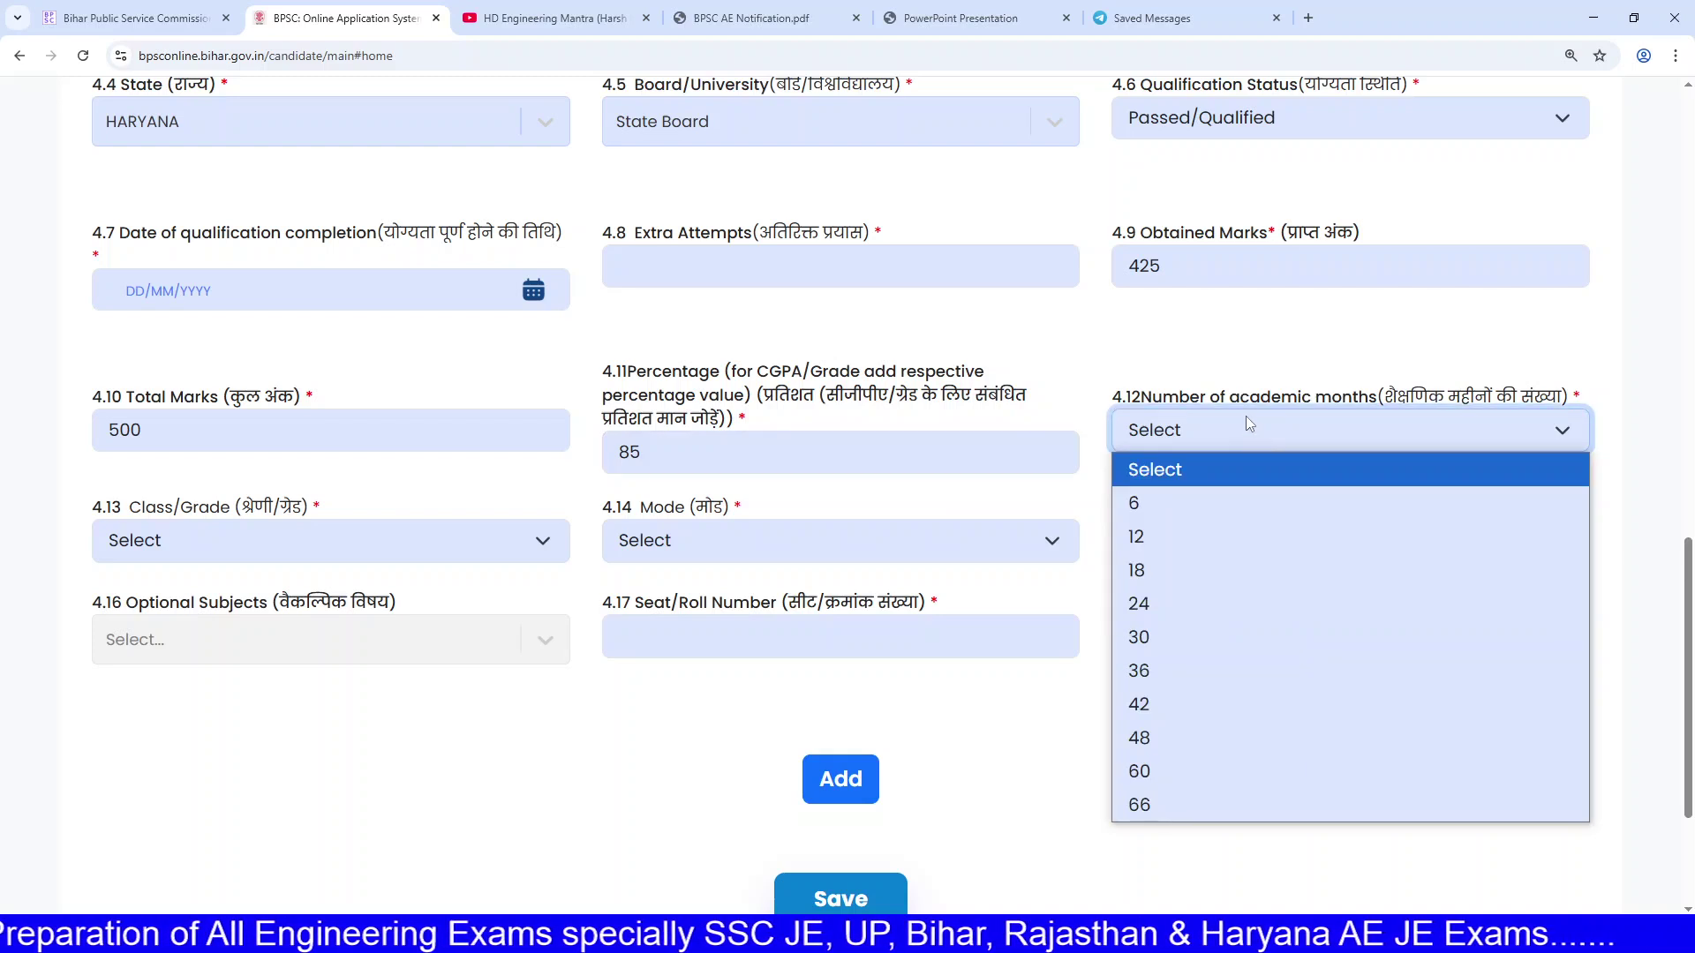
click(1227, 547)
drag(1230, 396, 1476, 391)
click(1476, 391)
drag(1202, 396, 1303, 396)
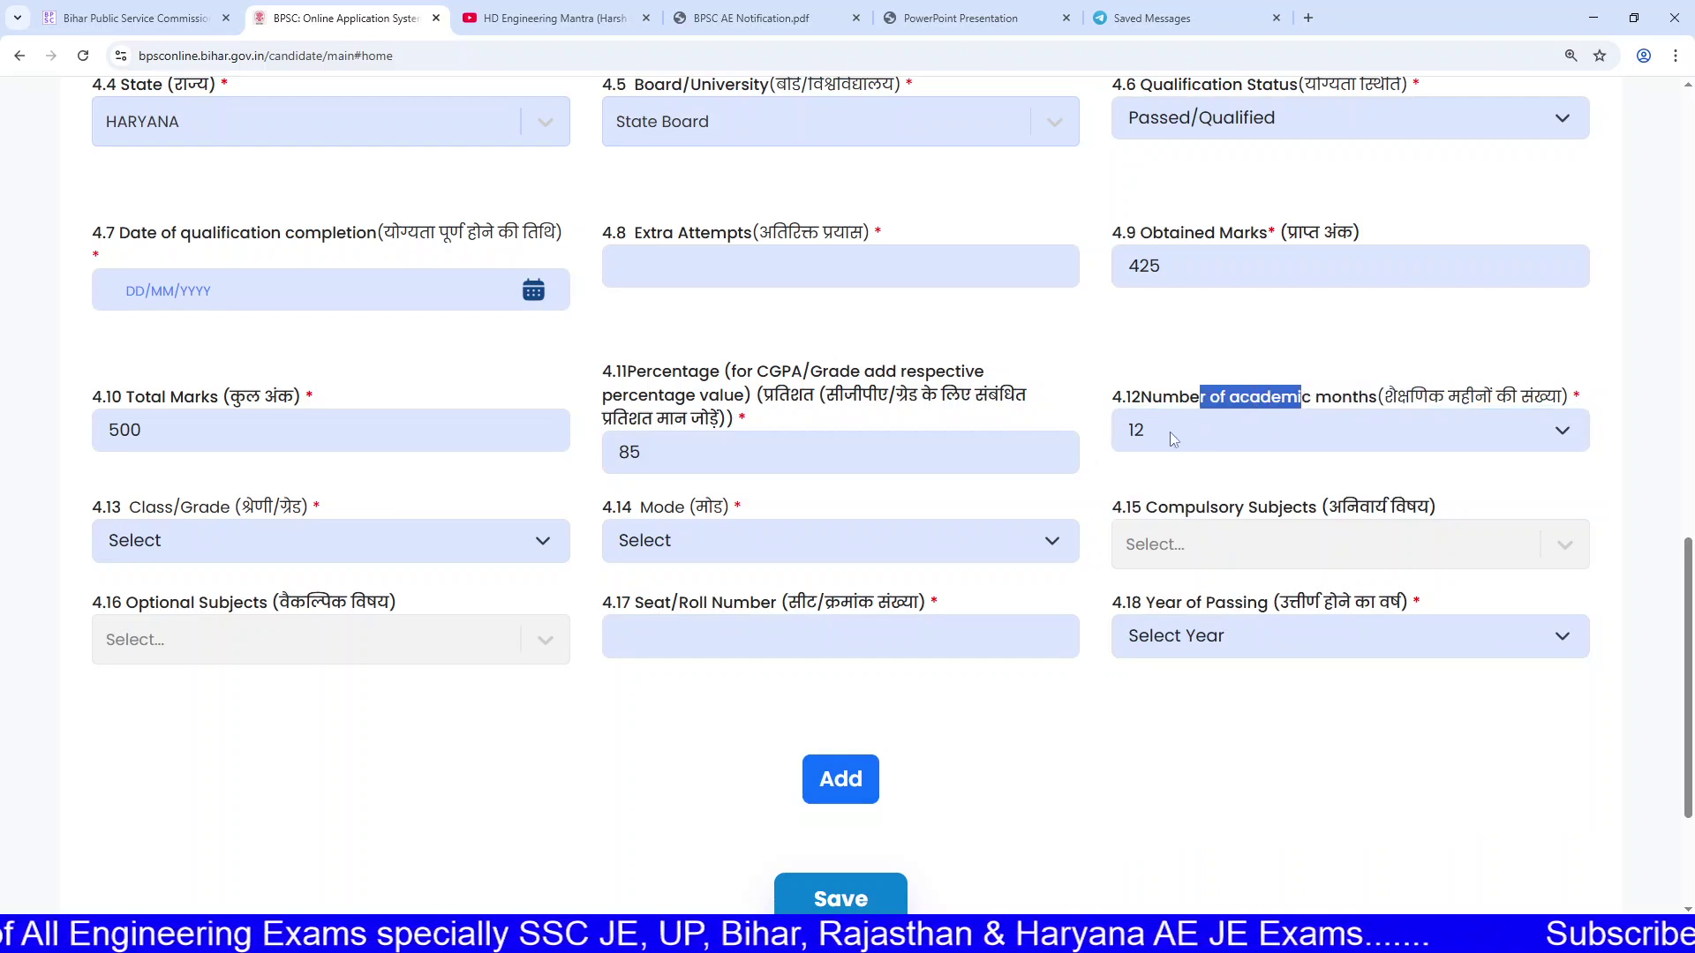
click(1373, 397)
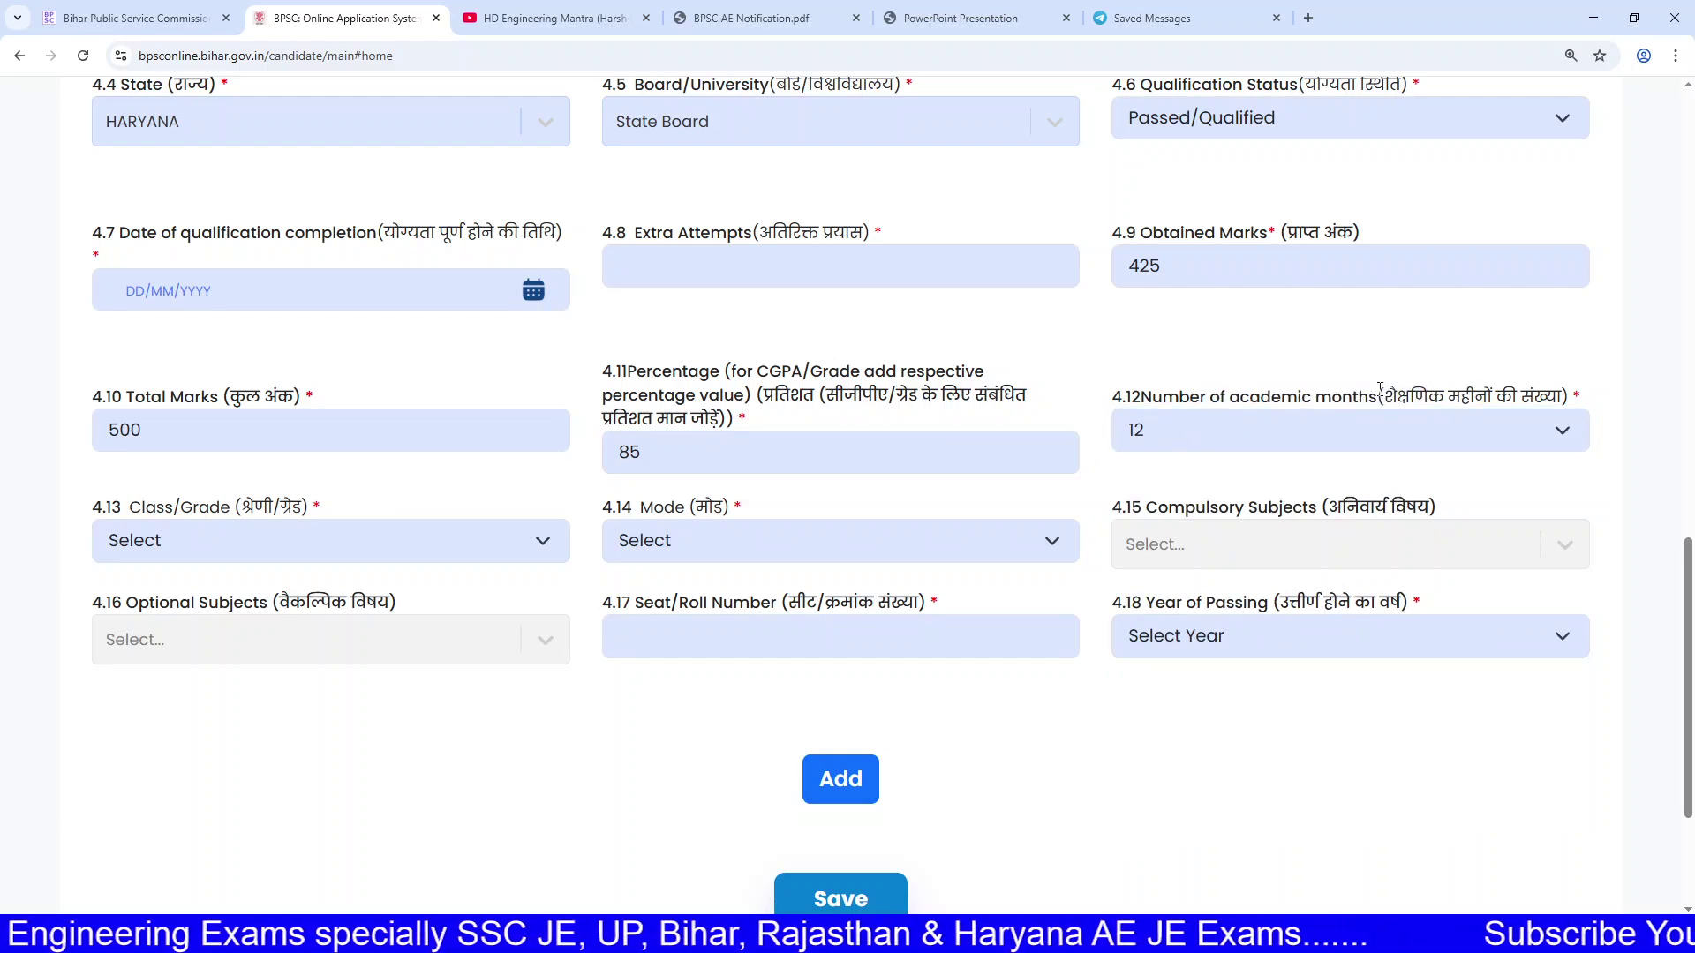
click(330, 556)
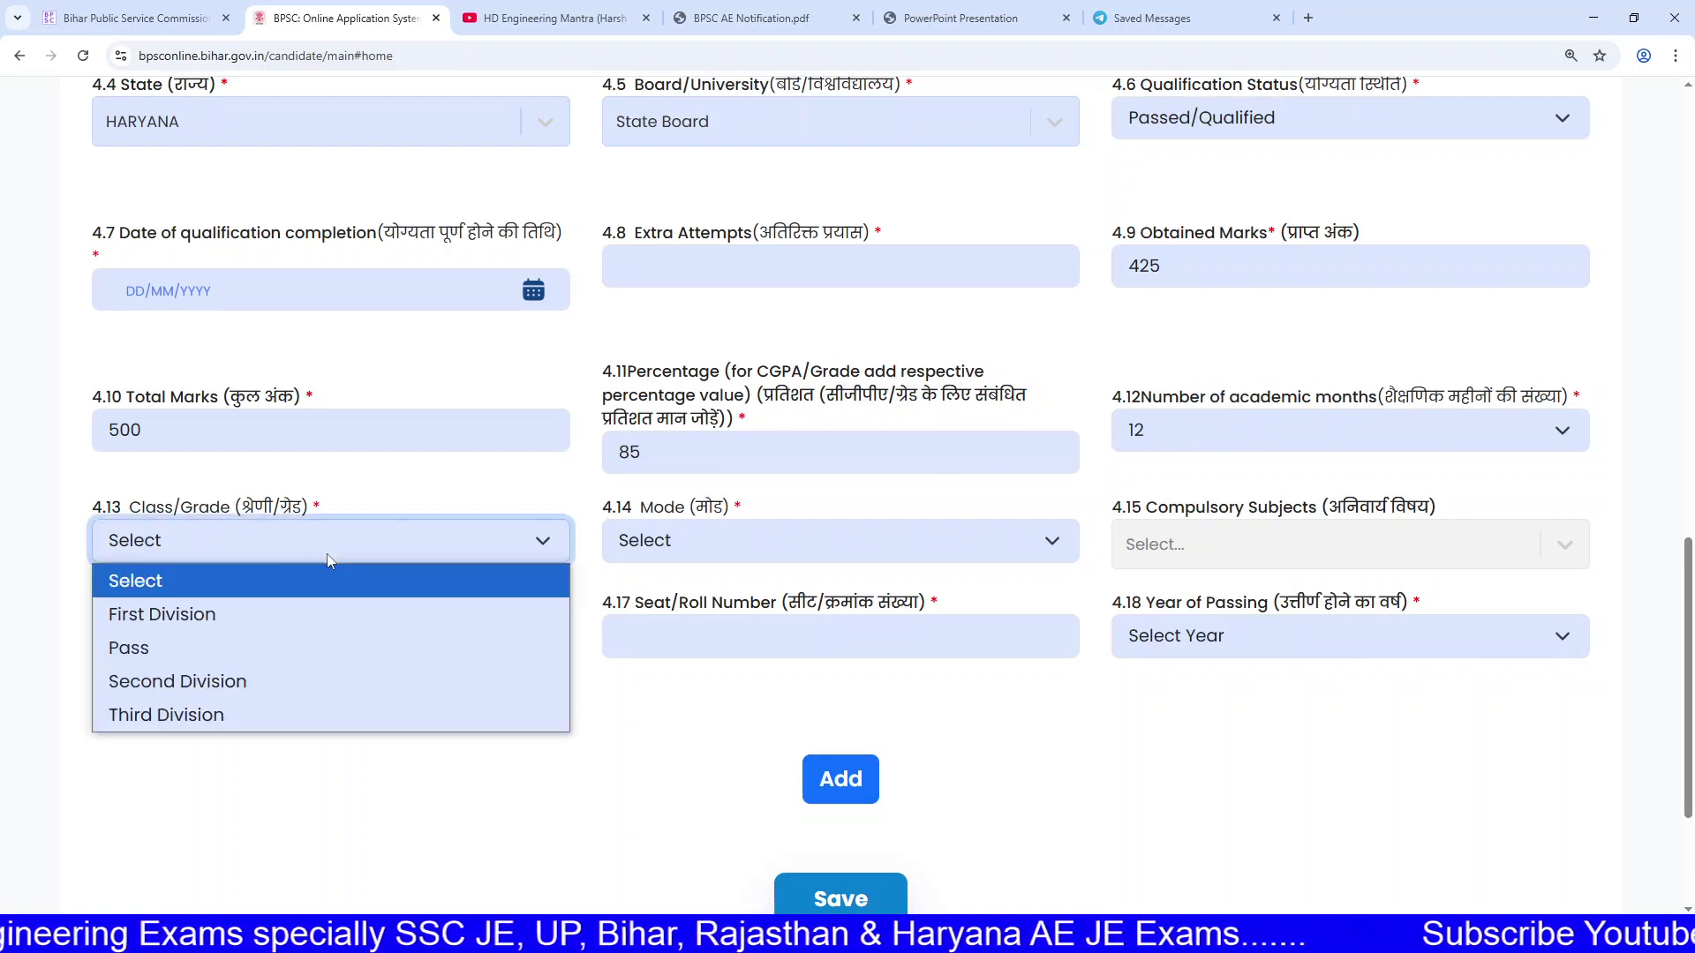
click(265, 614)
click(413, 542)
click(416, 542)
click(417, 541)
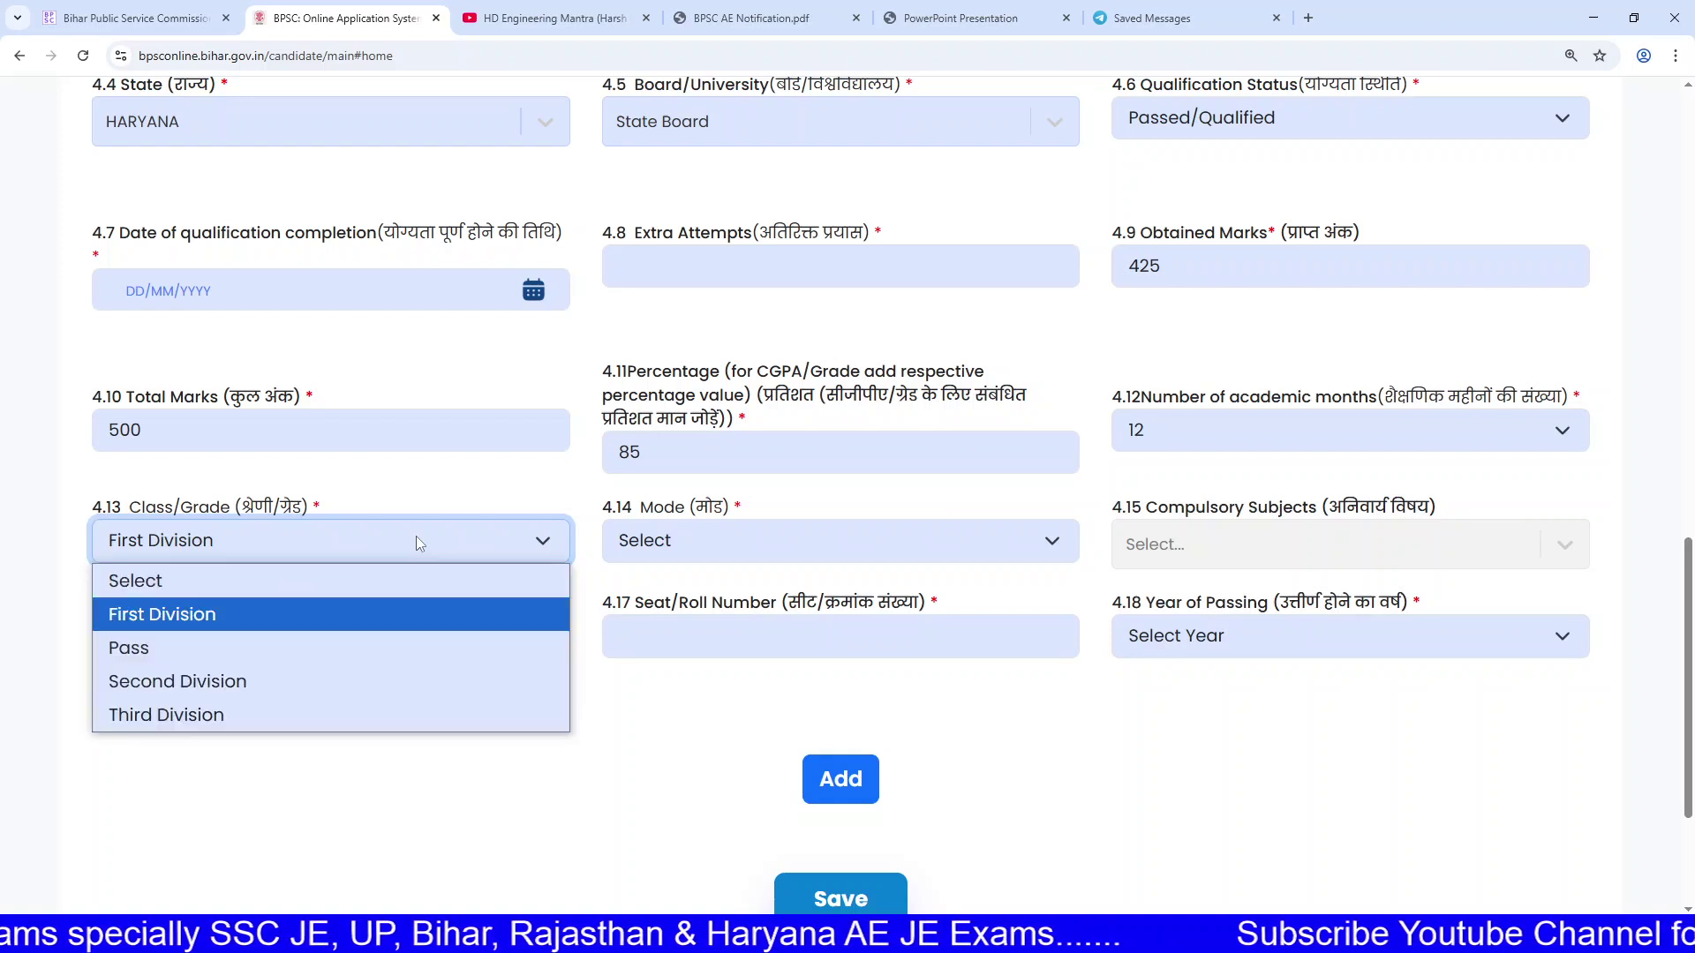
click(352, 544)
click(697, 533)
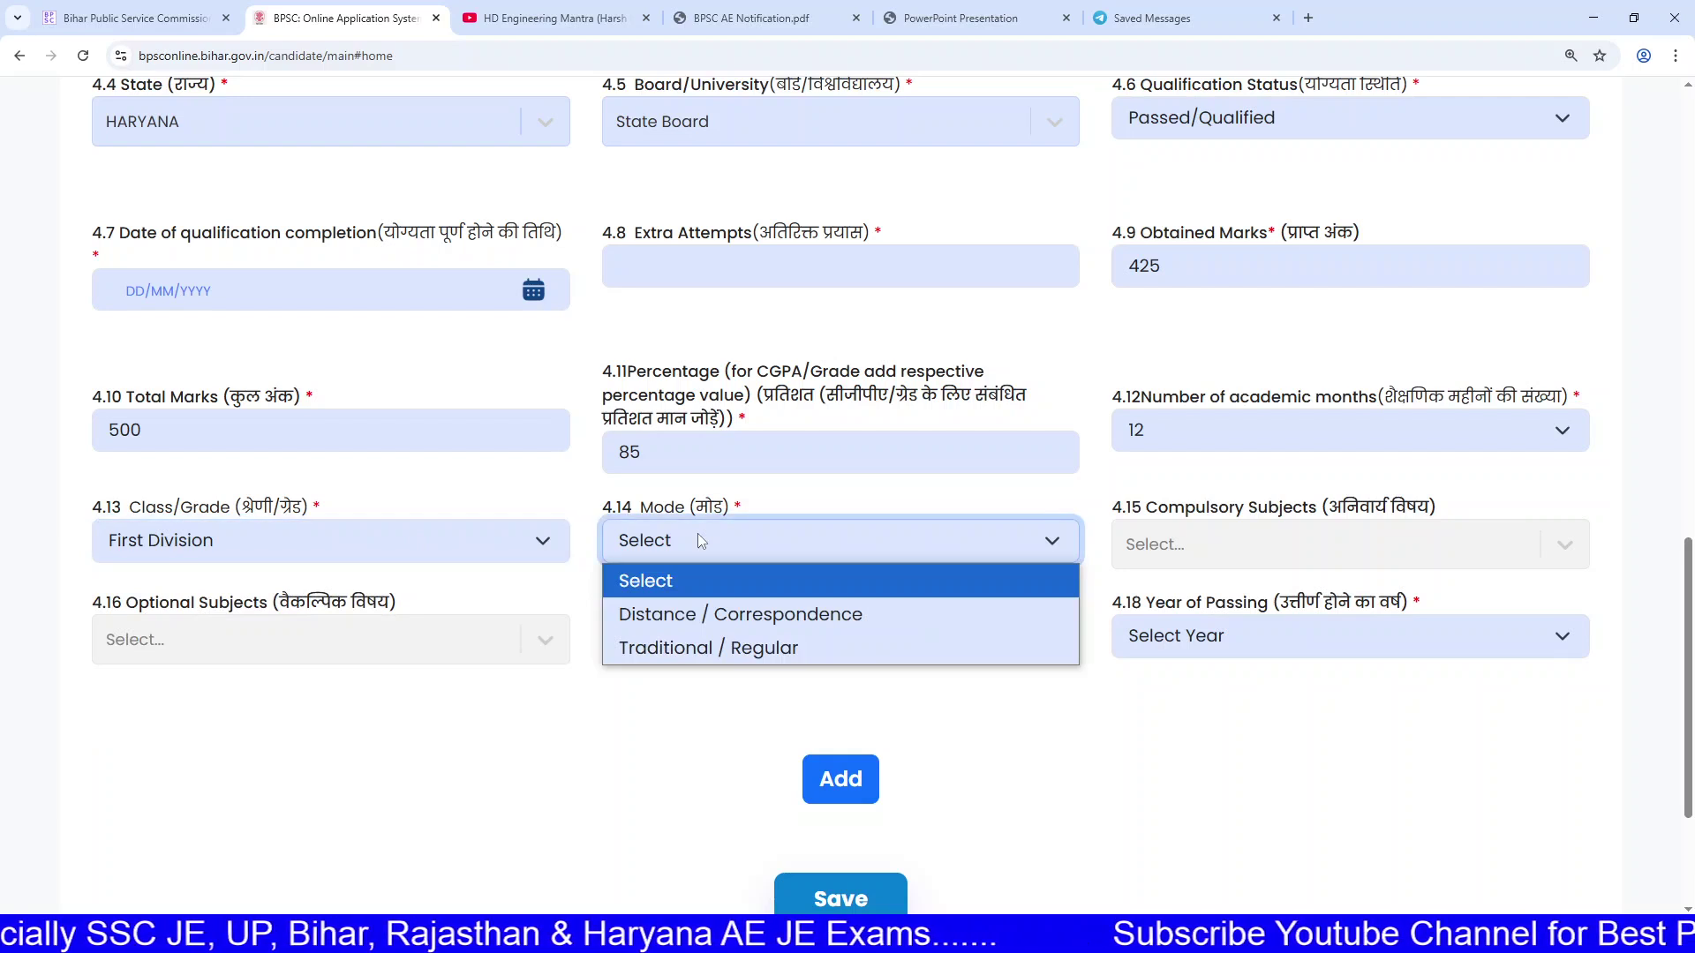
click(724, 647)
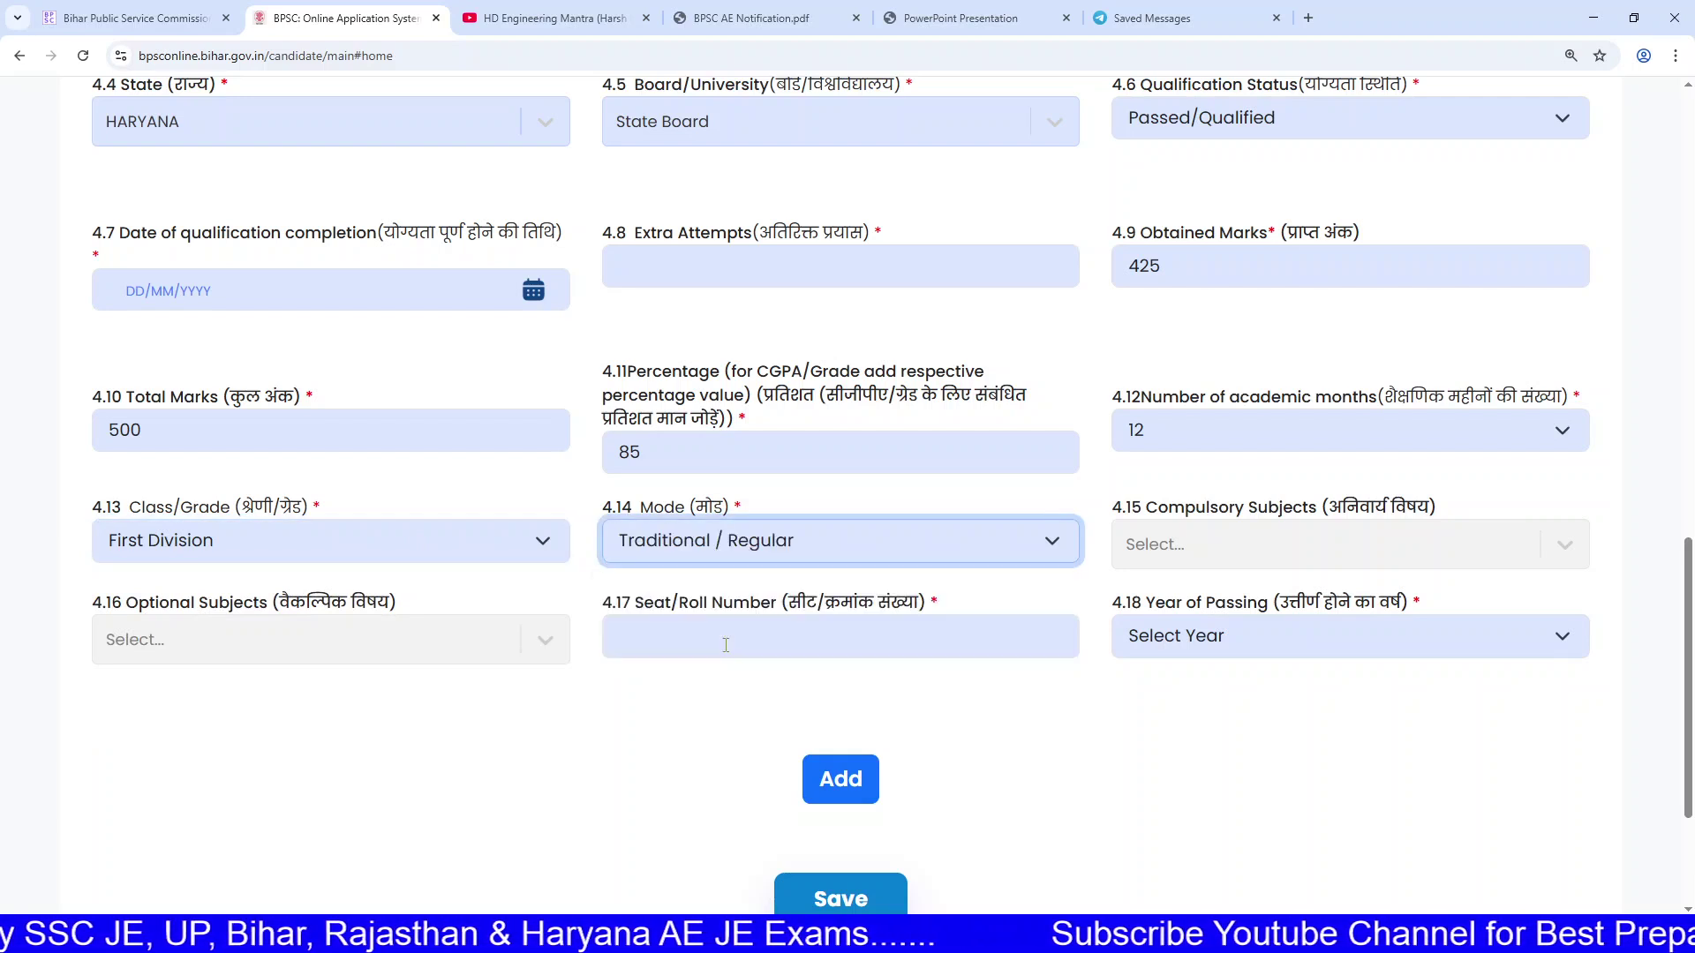
click(1179, 554)
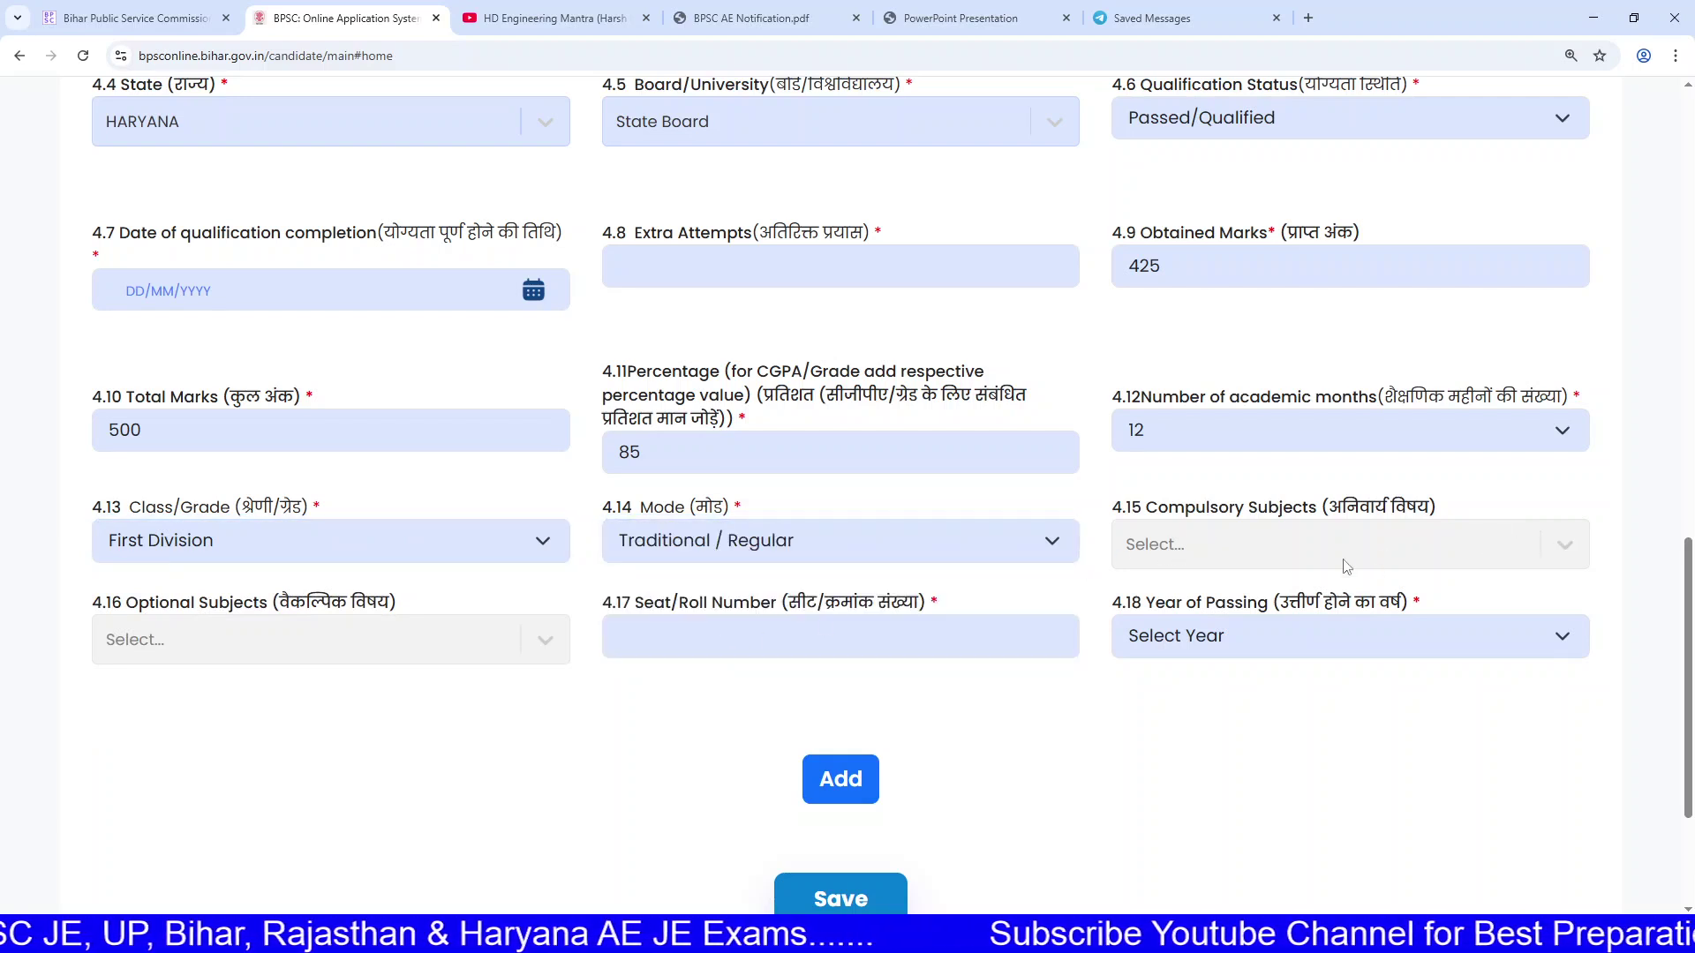
click(759, 637)
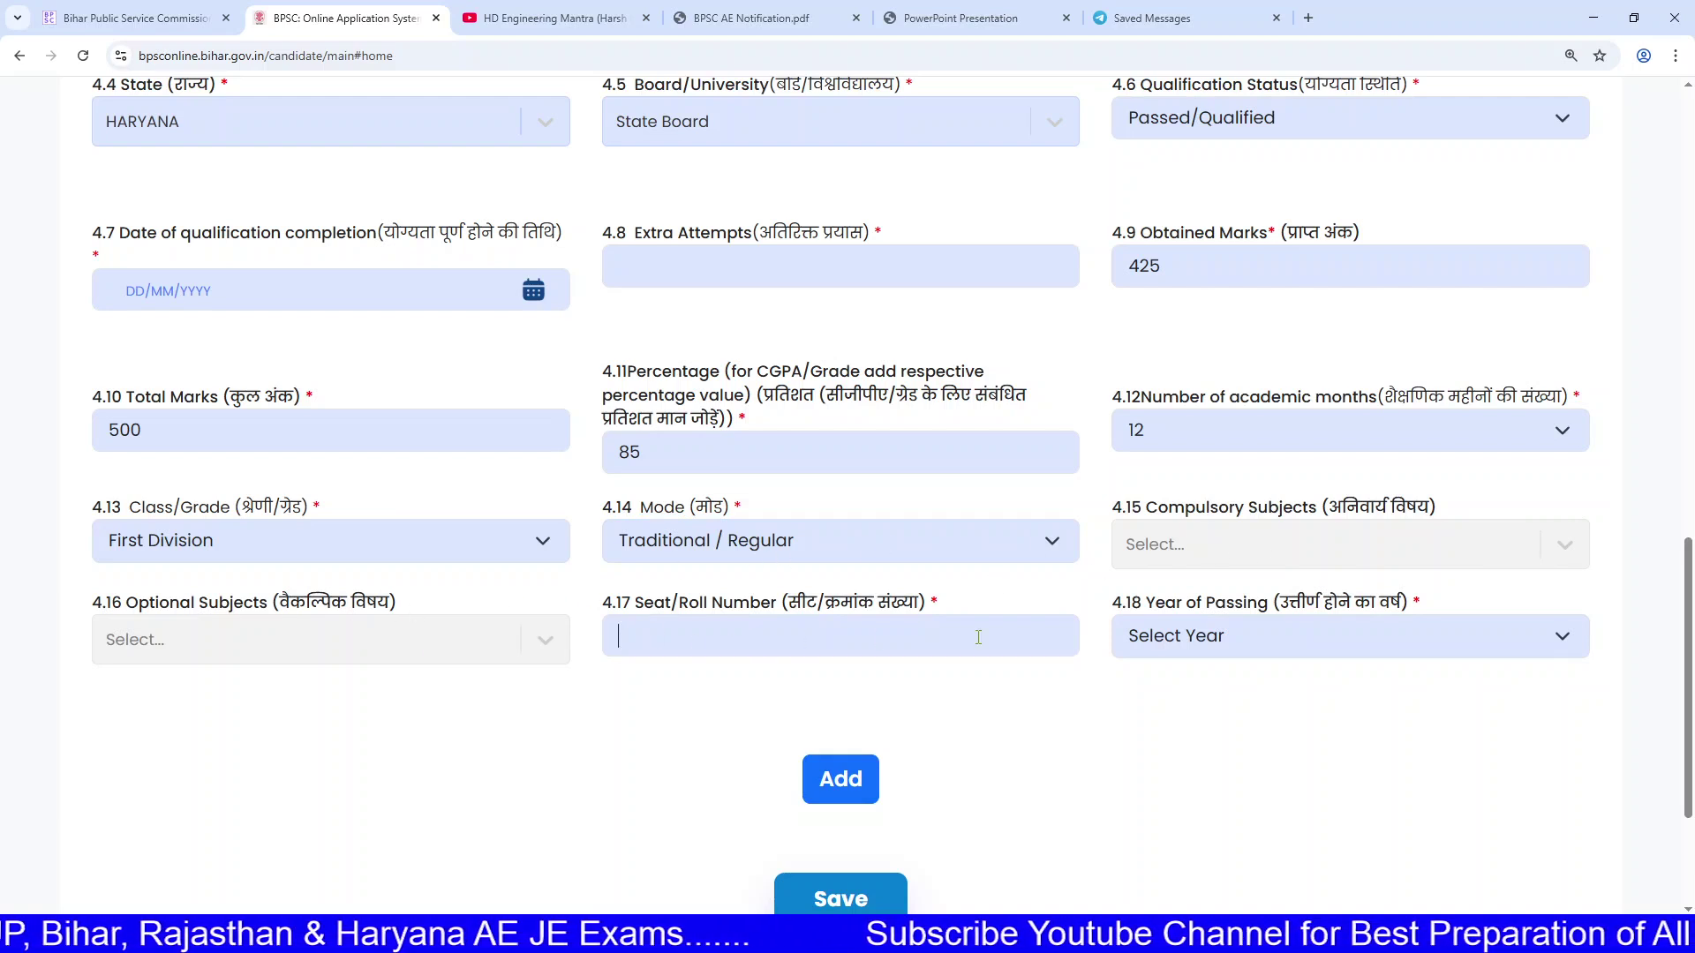
click(1235, 635)
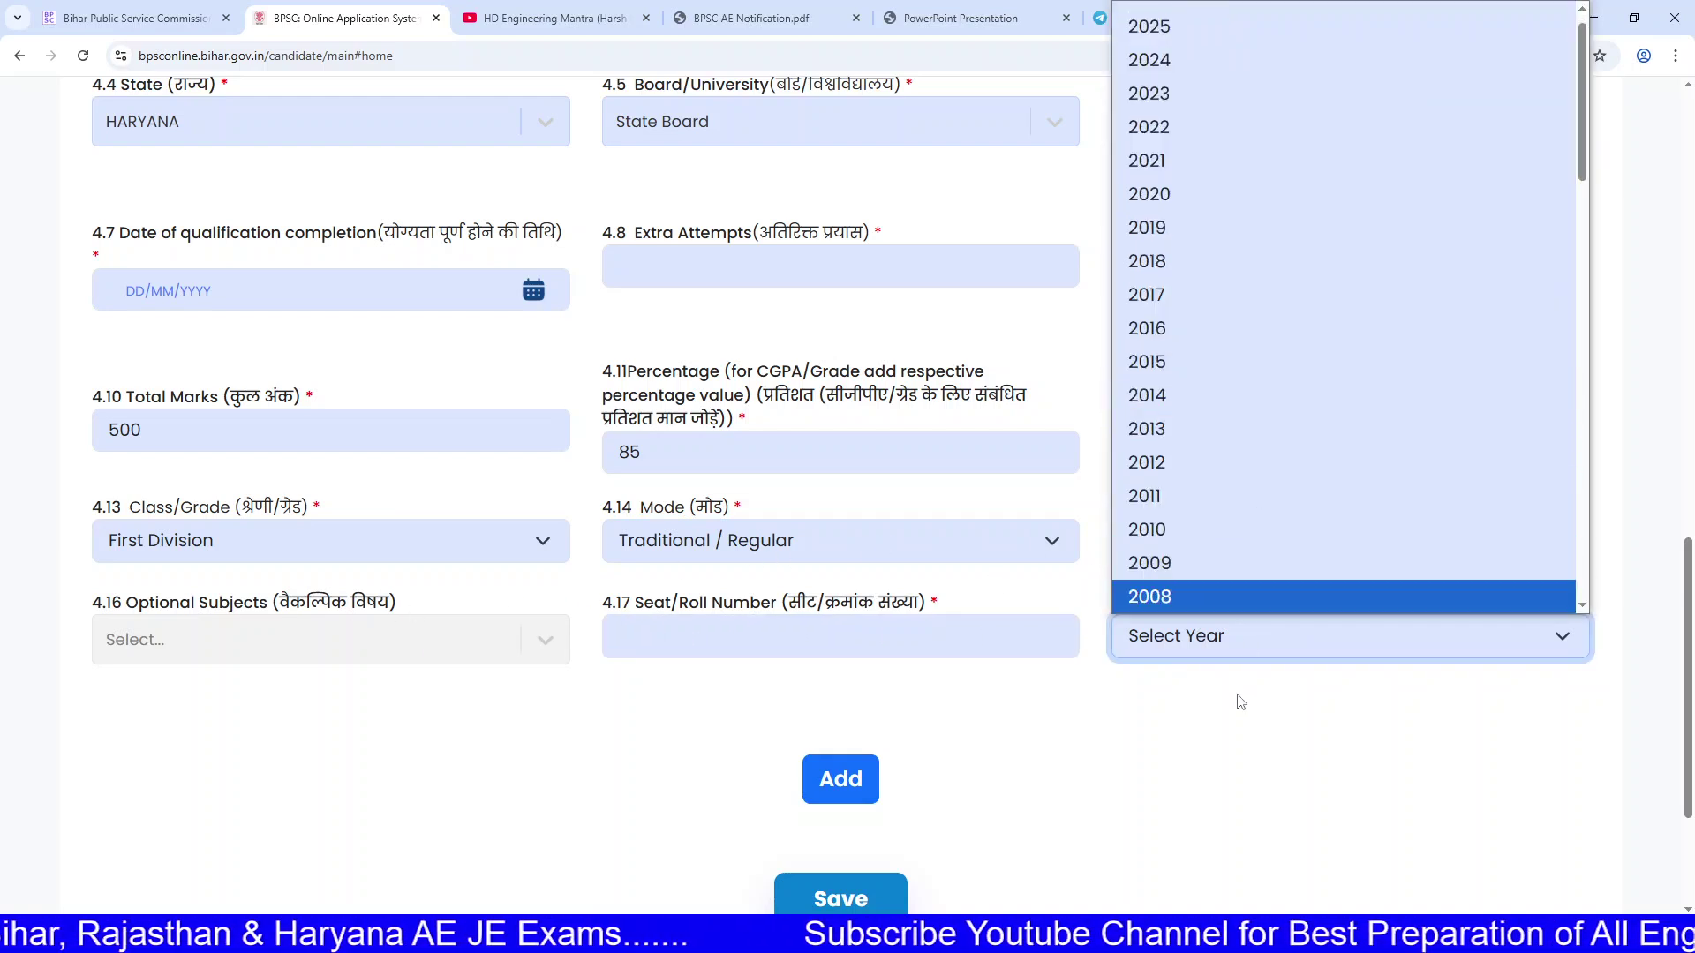
click(1241, 698)
scroll(919, 821, down, 2)
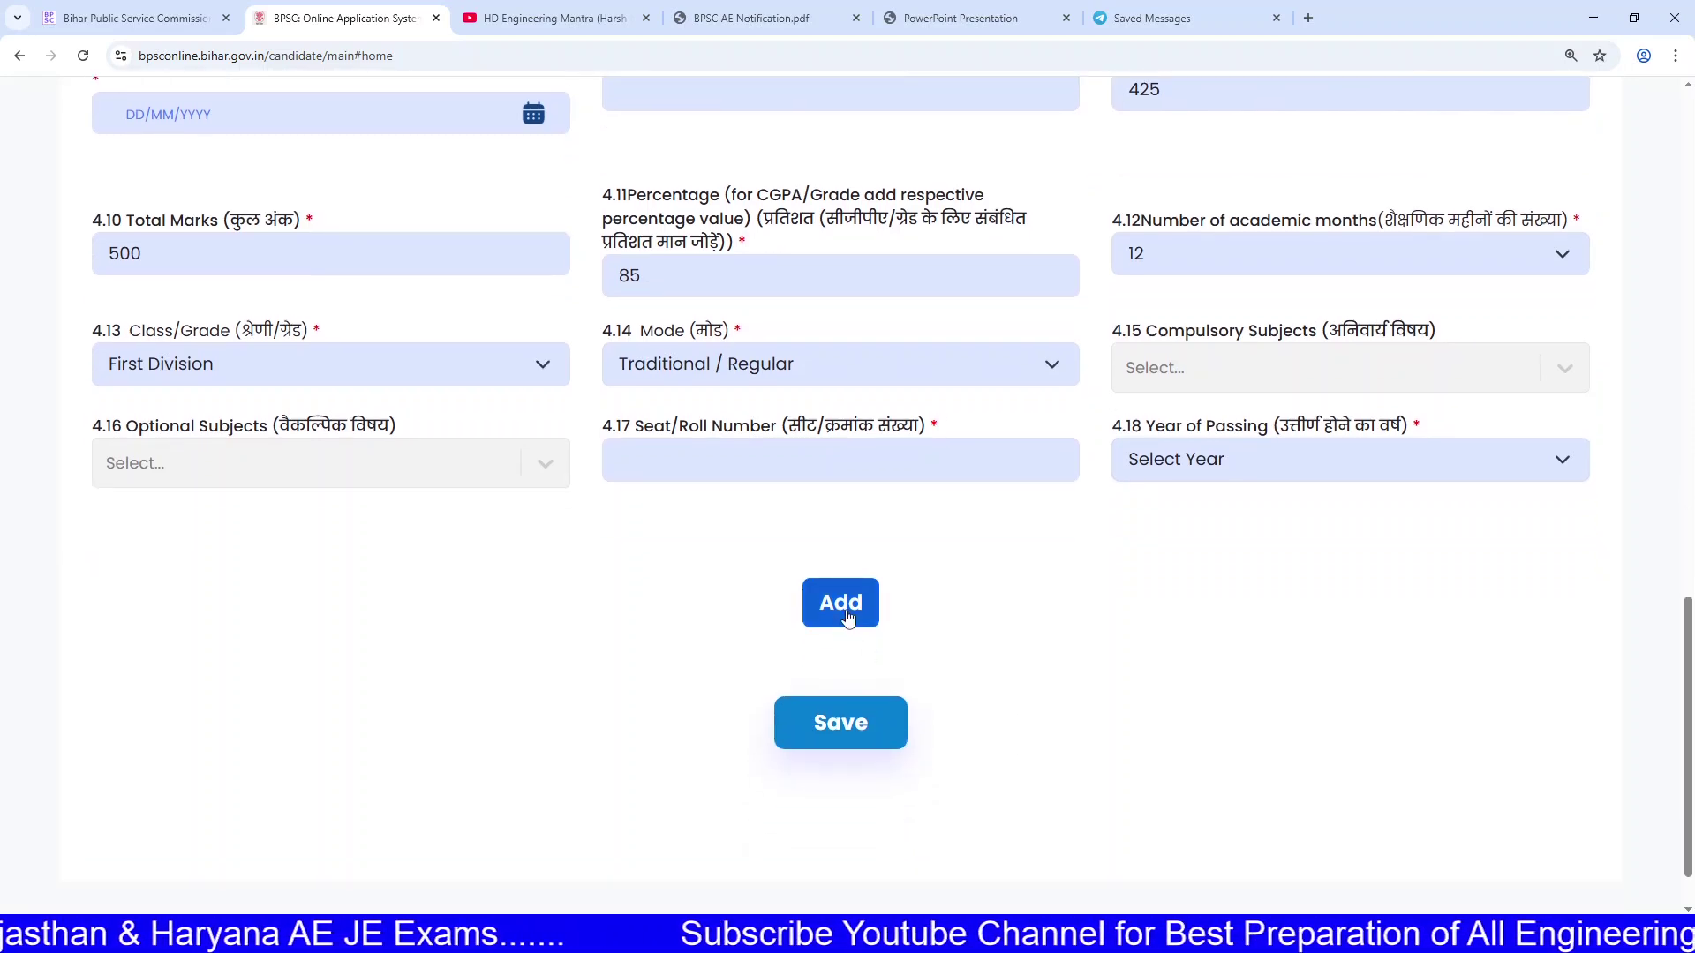
scroll(387, 501, up, 9)
click(294, 646)
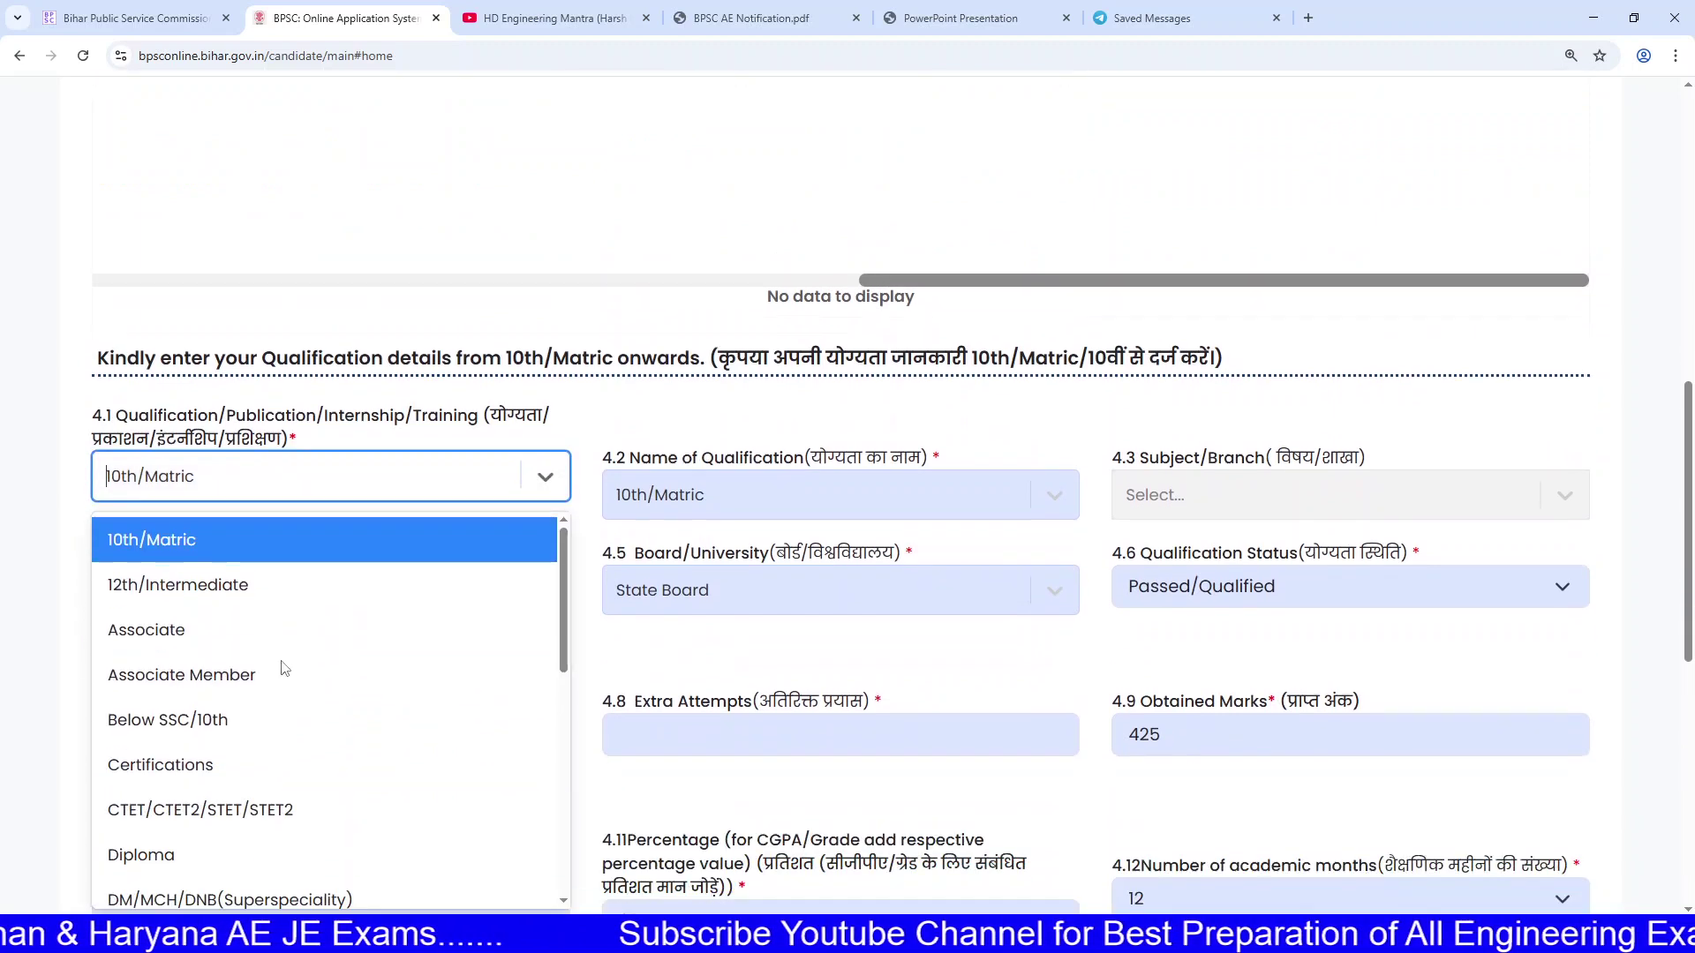
scroll(216, 786, down, 1)
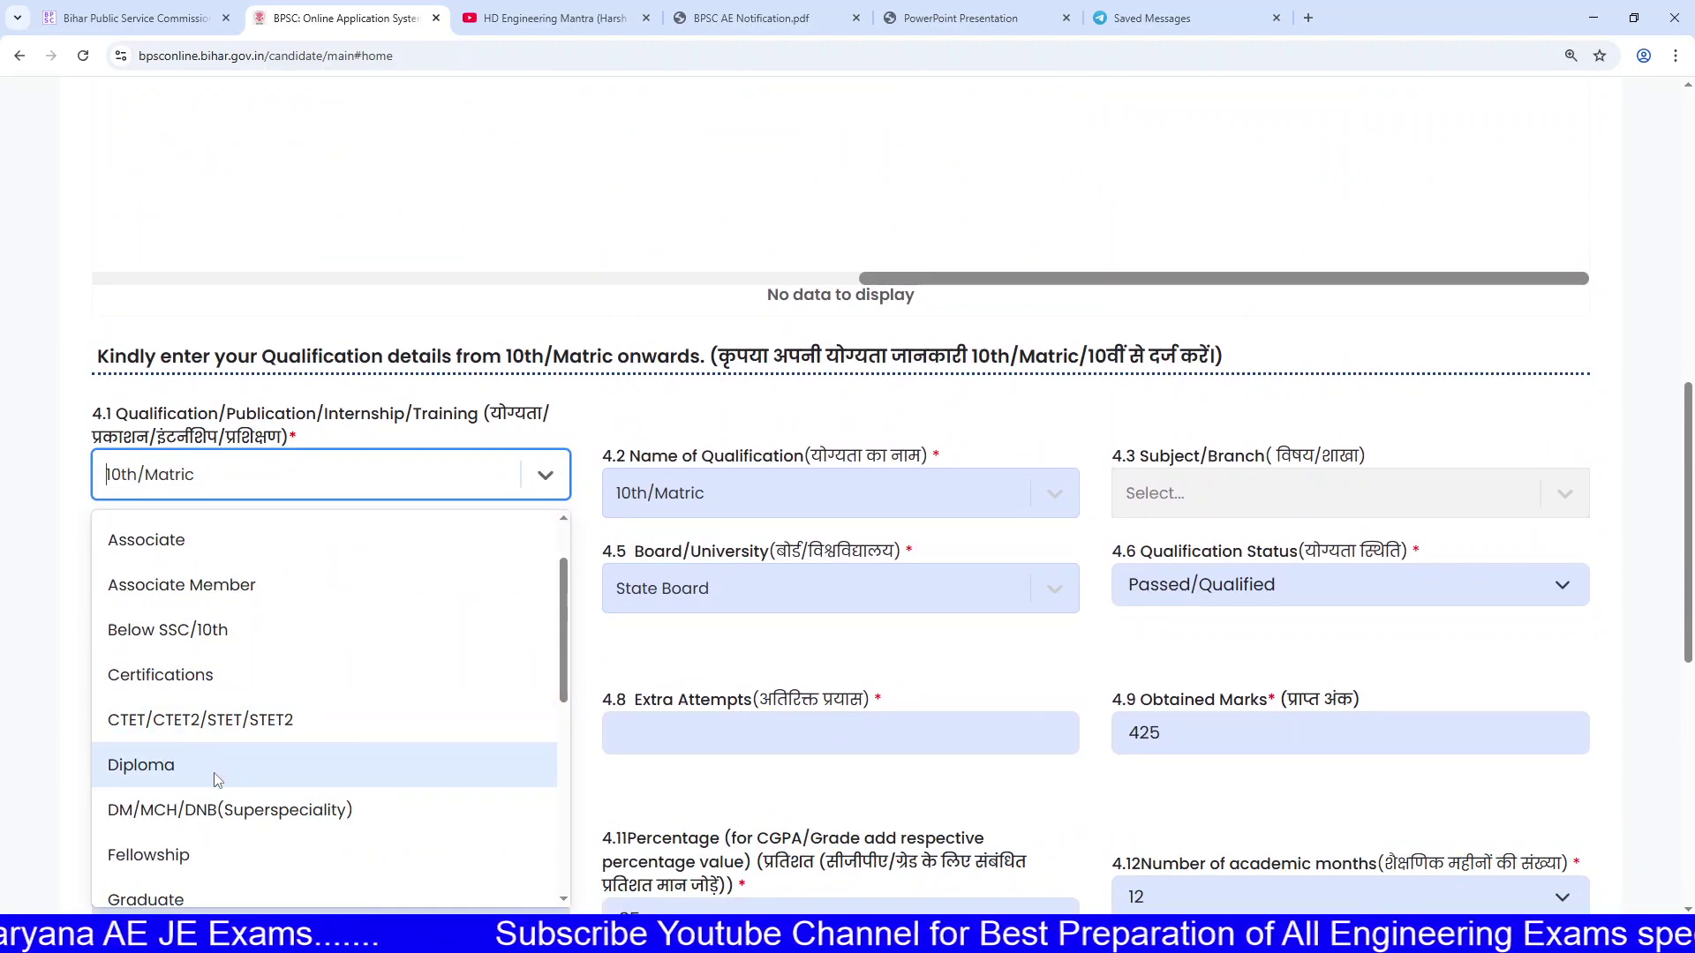
scroll(215, 781, down, 8)
scroll(220, 774, up, 9)
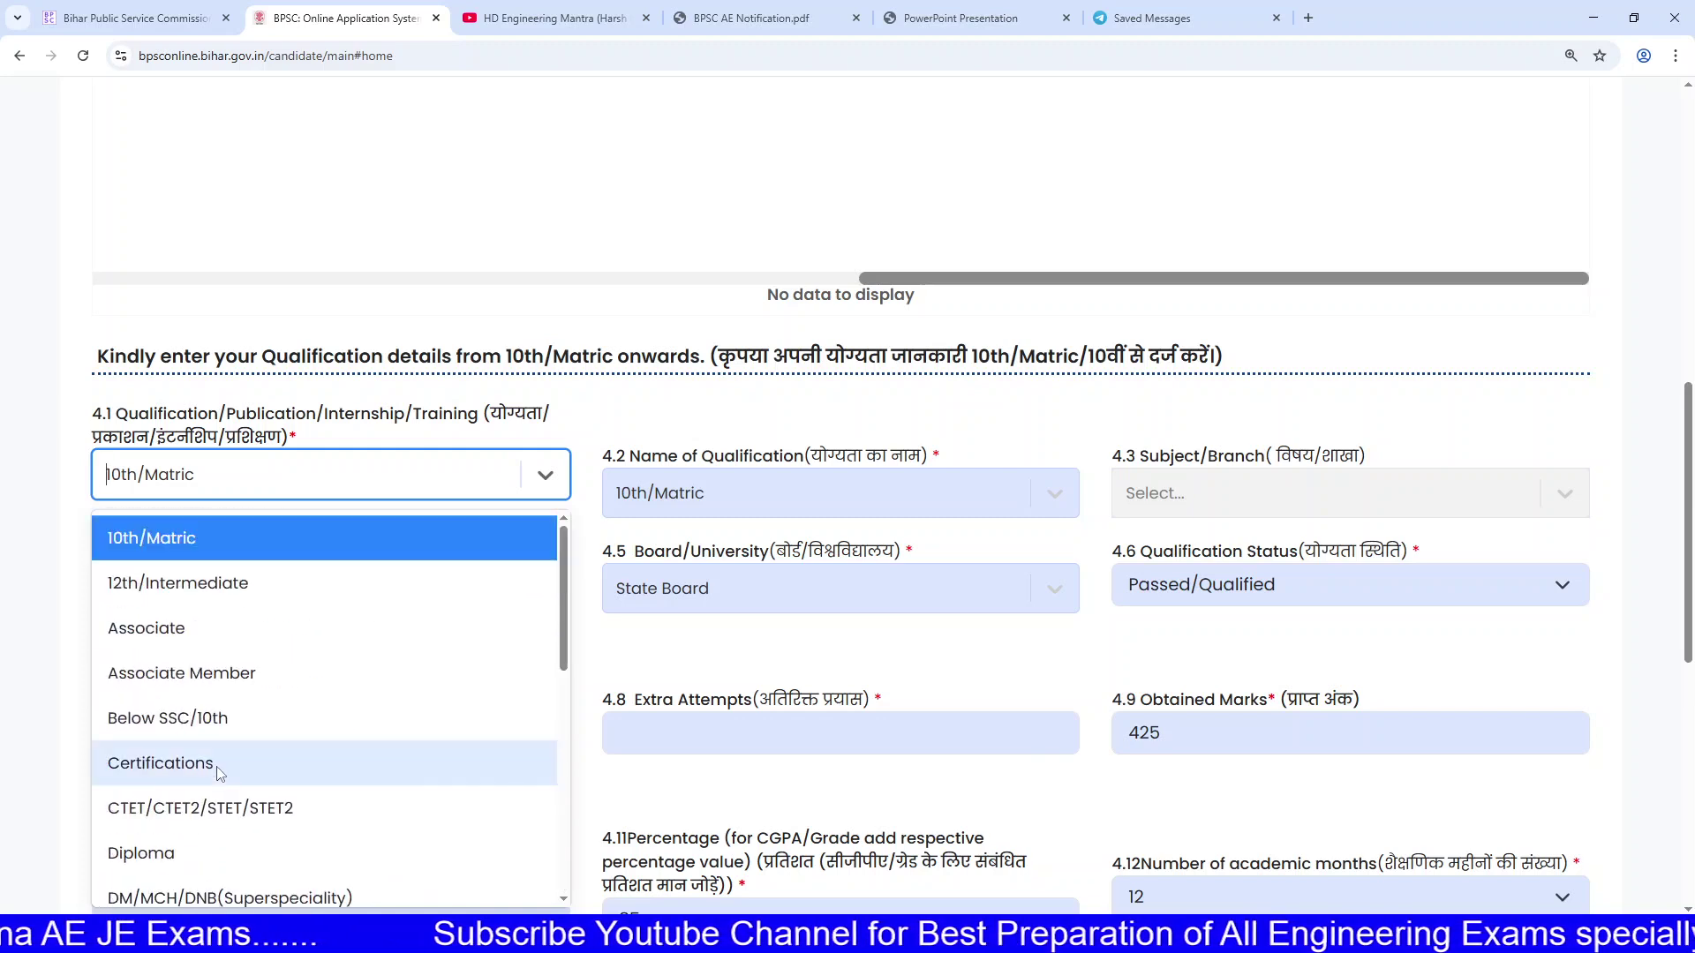
scroll(278, 586, down, 4)
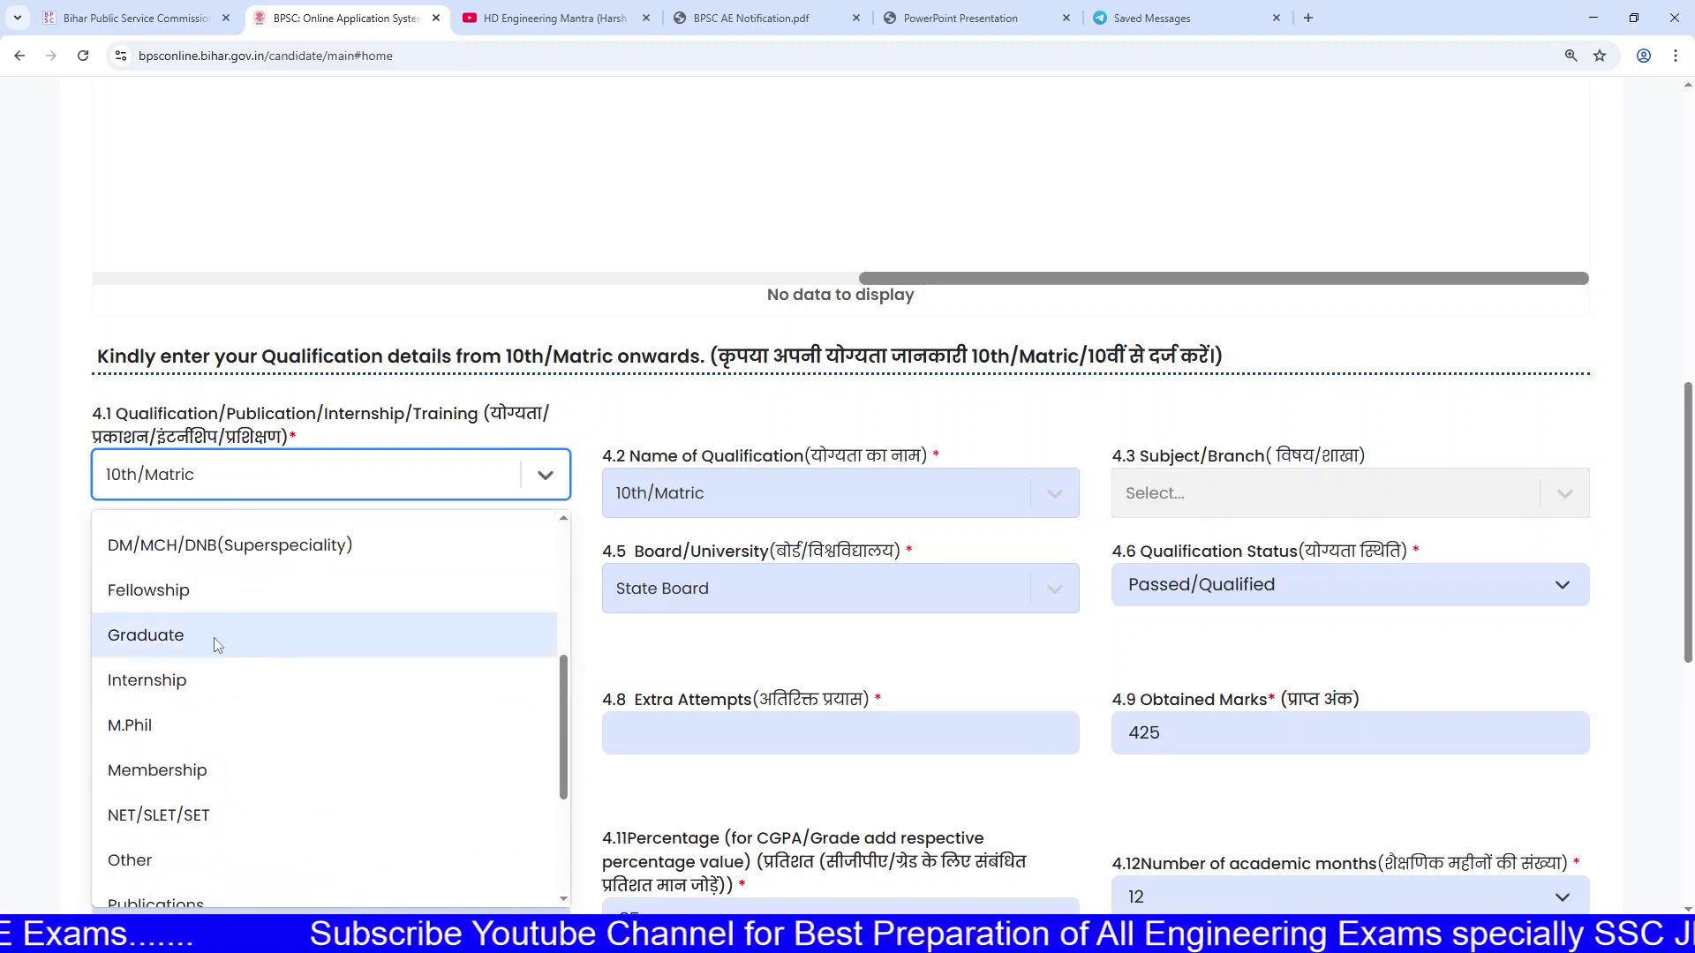
scroll(216, 653, down, 3)
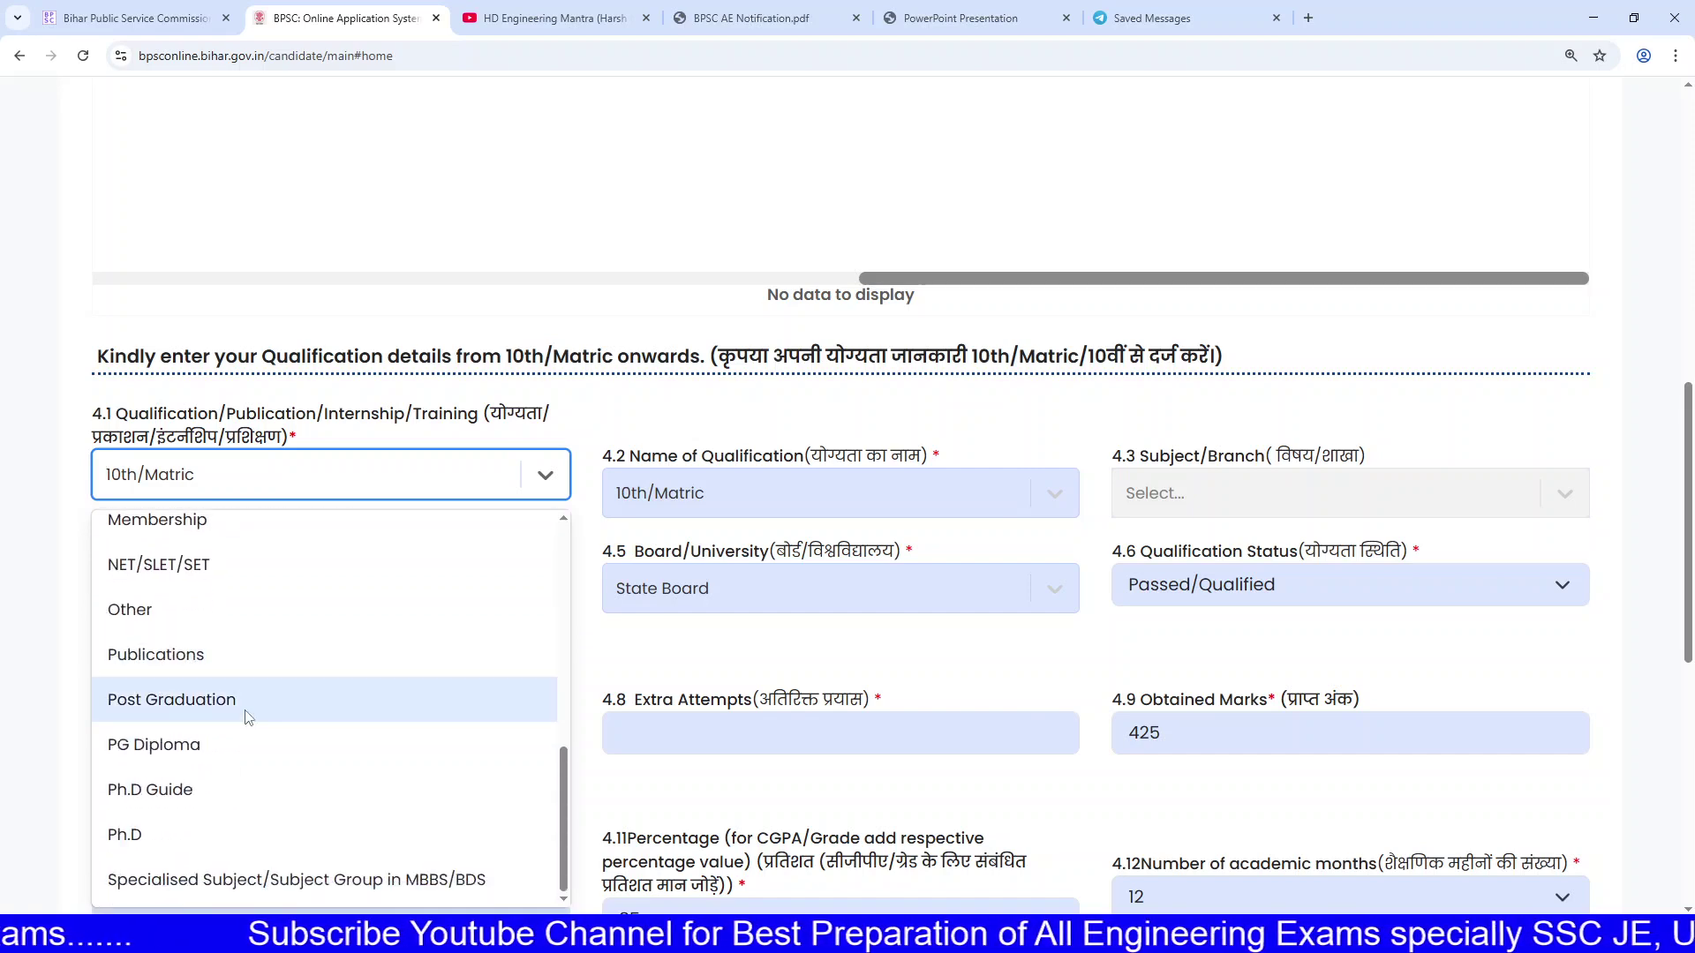
scroll(250, 721, up, 4)
scroll(250, 721, up, 4)
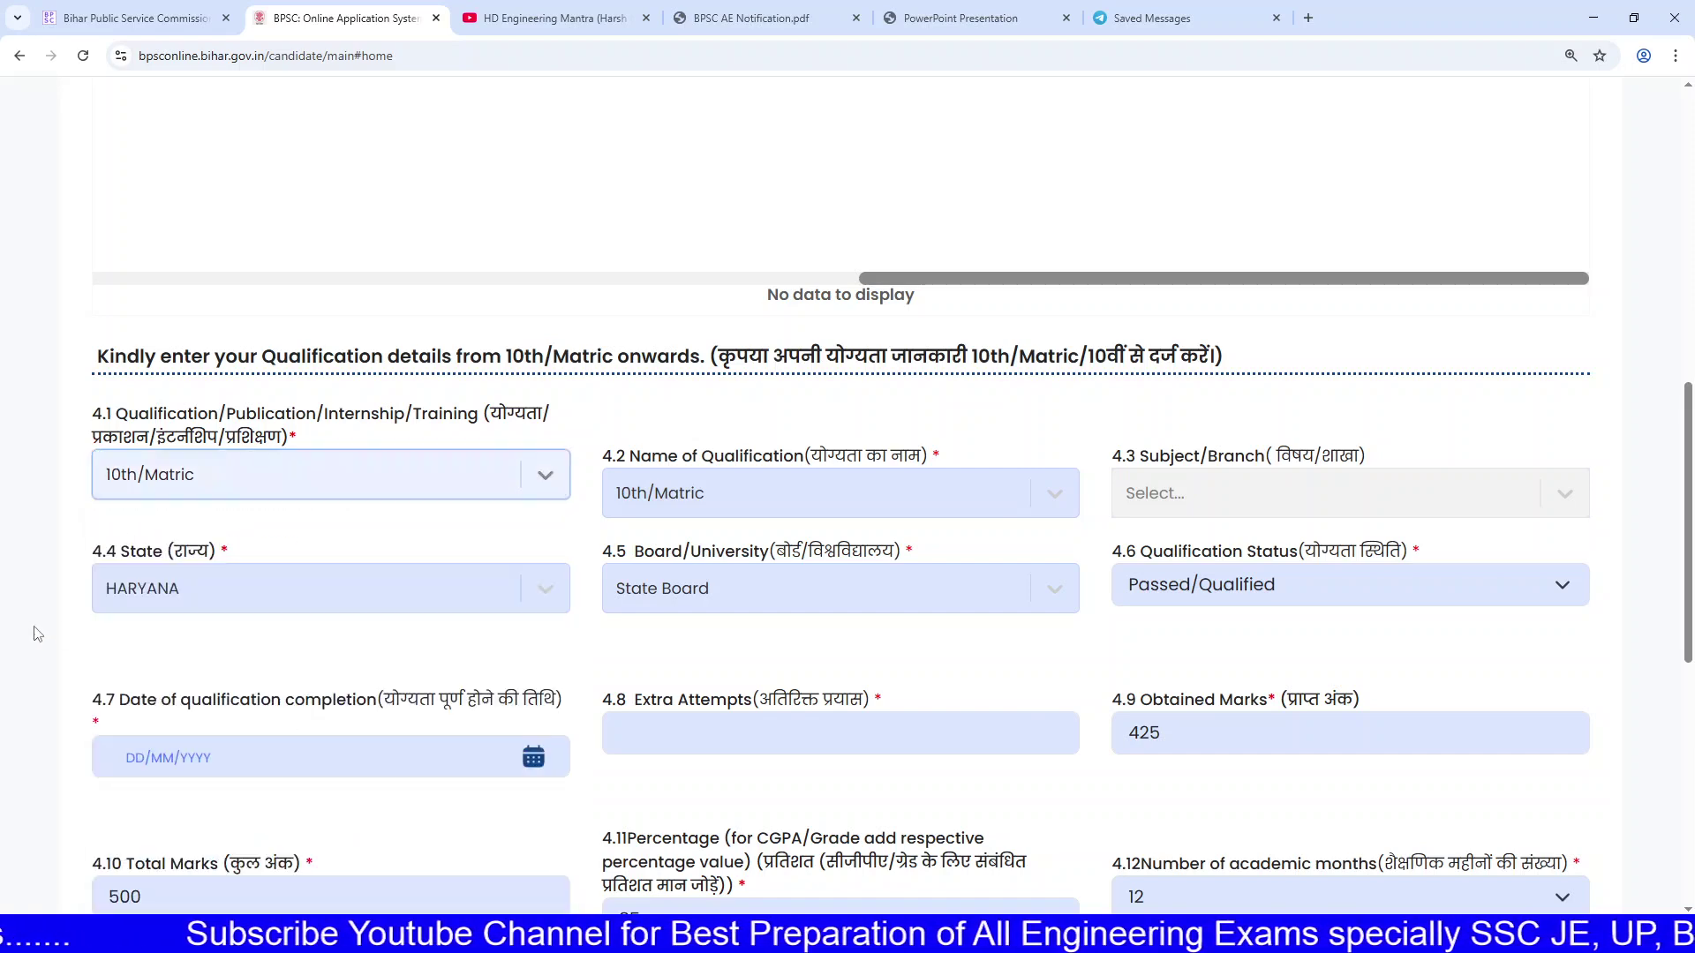
scroll(423, 642, up, 3)
scroll(618, 618, down, 10)
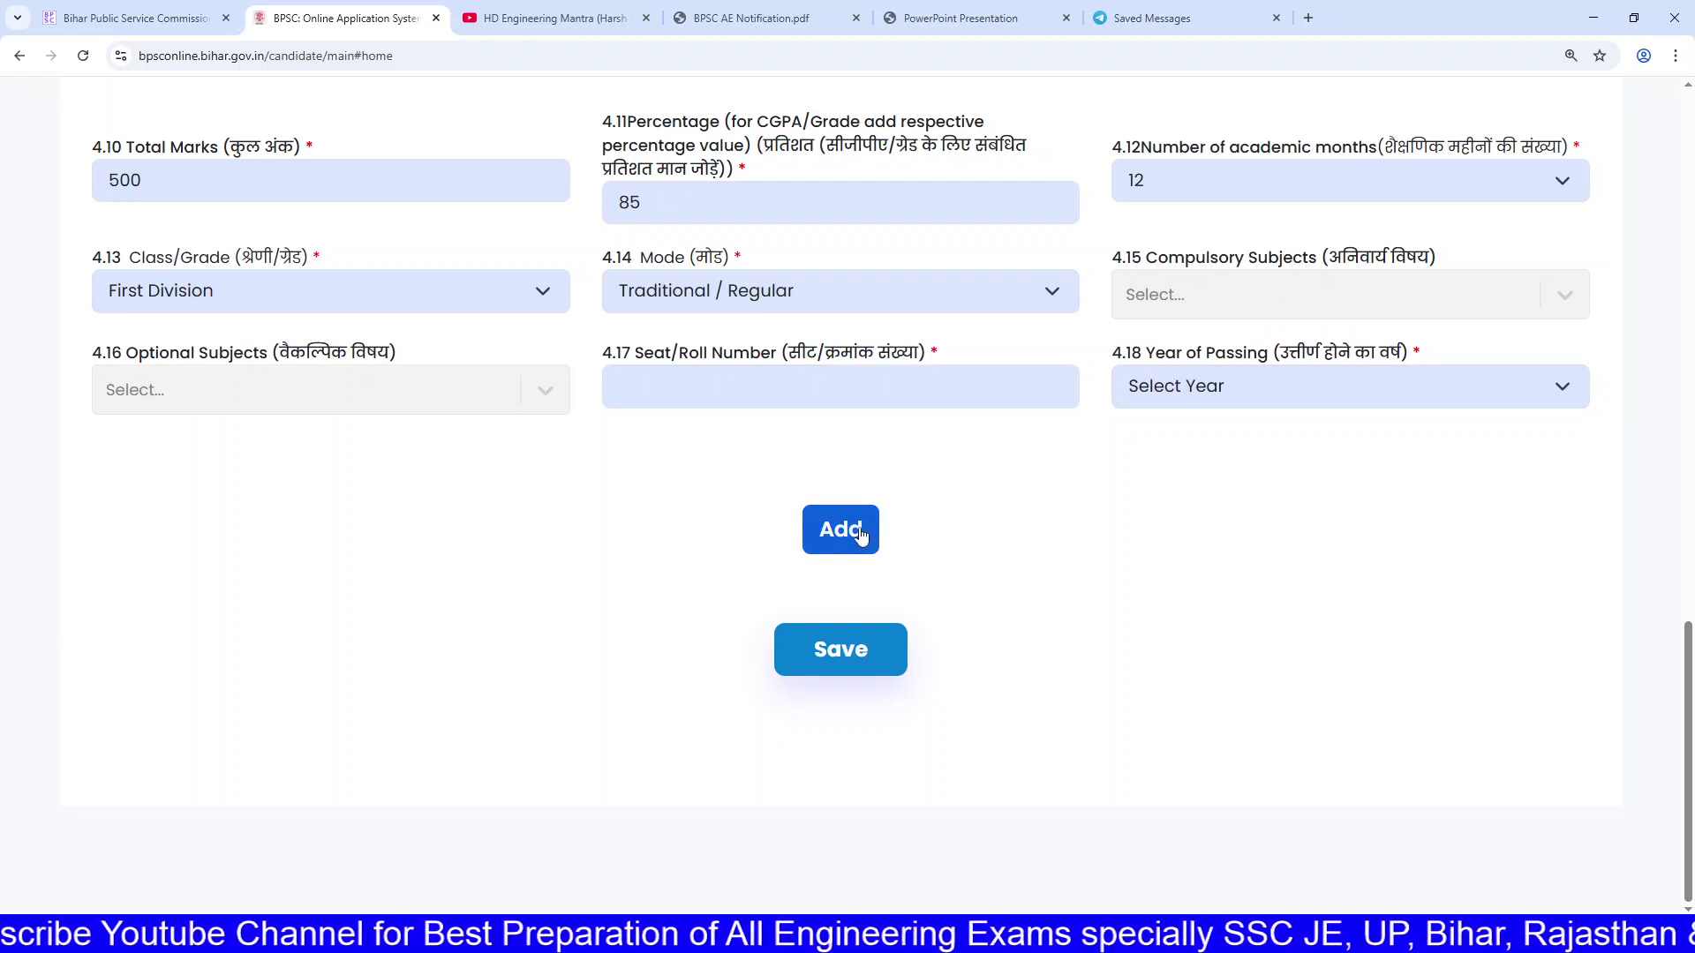
Step: Review the B.Tech values: 7995 of 10000 marks, 79.95%, and the completion date requirement
click(863, 647)
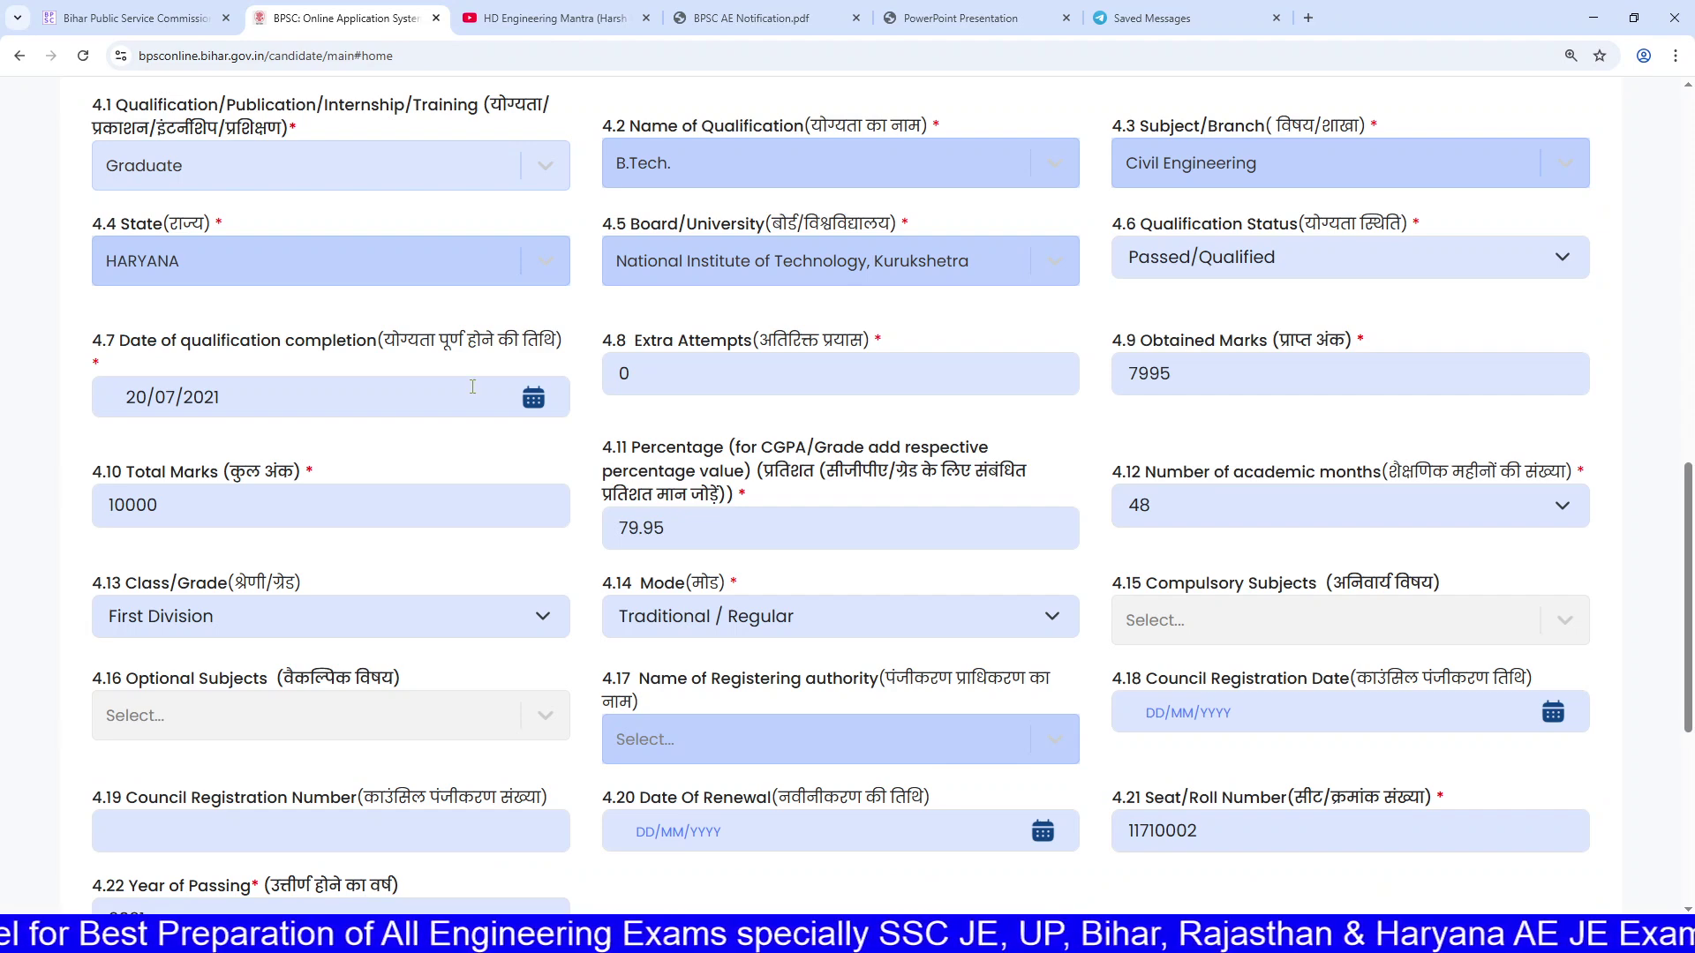
click(1269, 369)
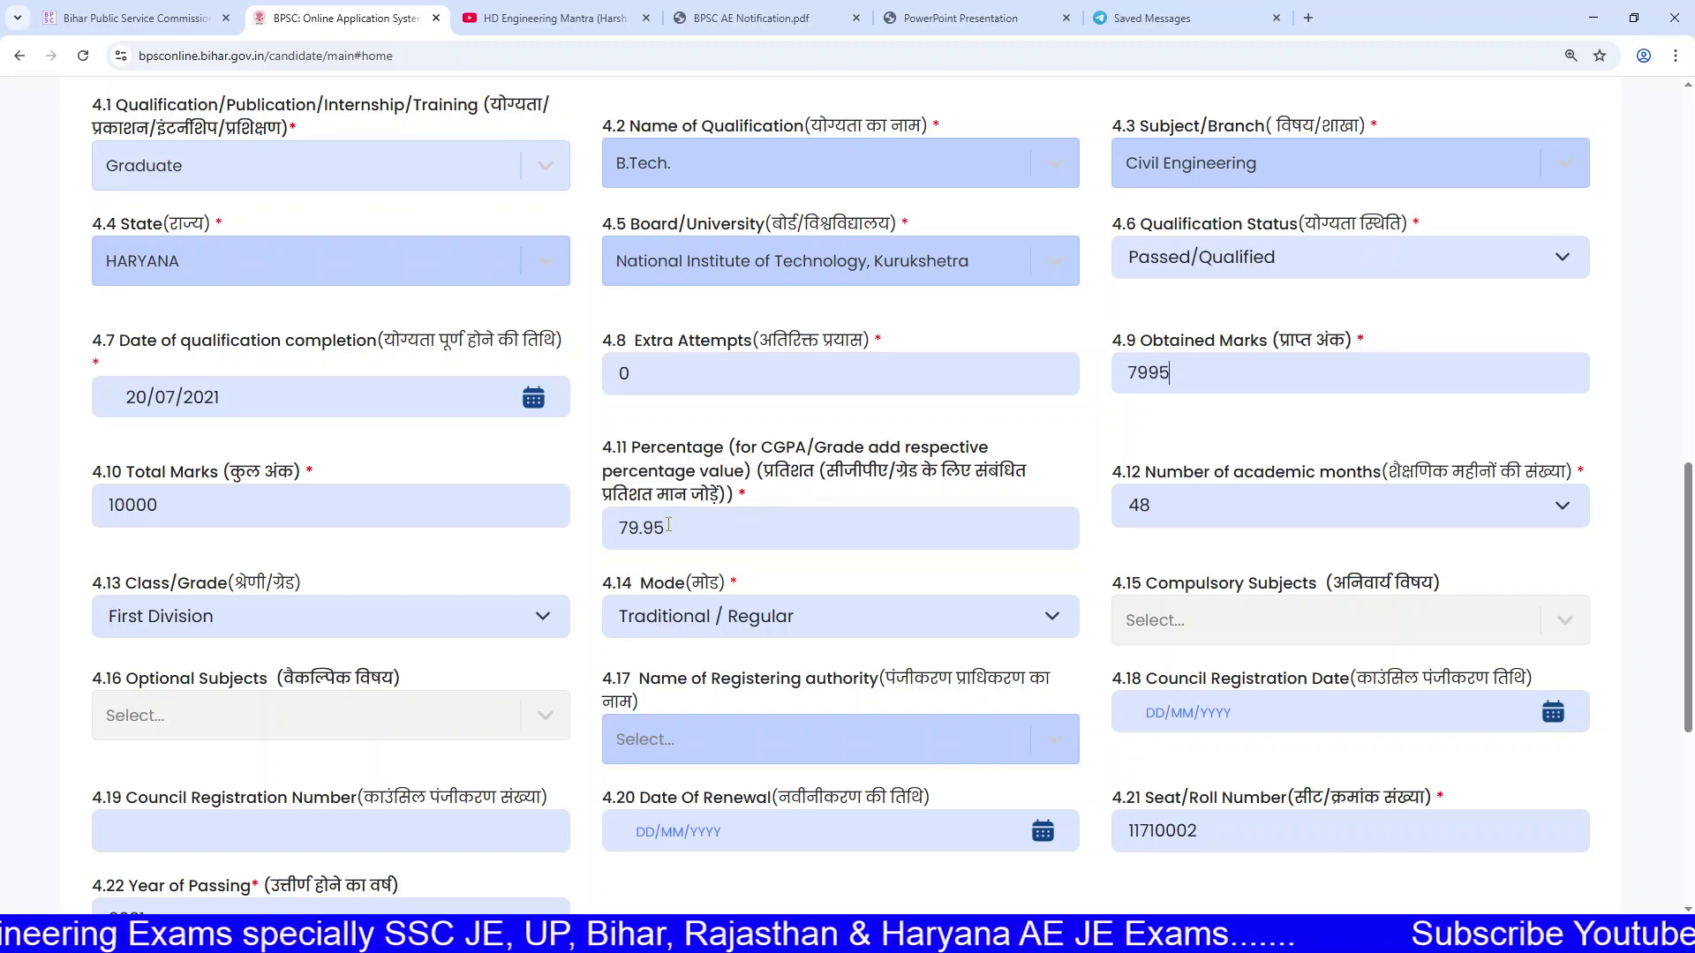
drag(668, 527, 626, 525)
click(734, 535)
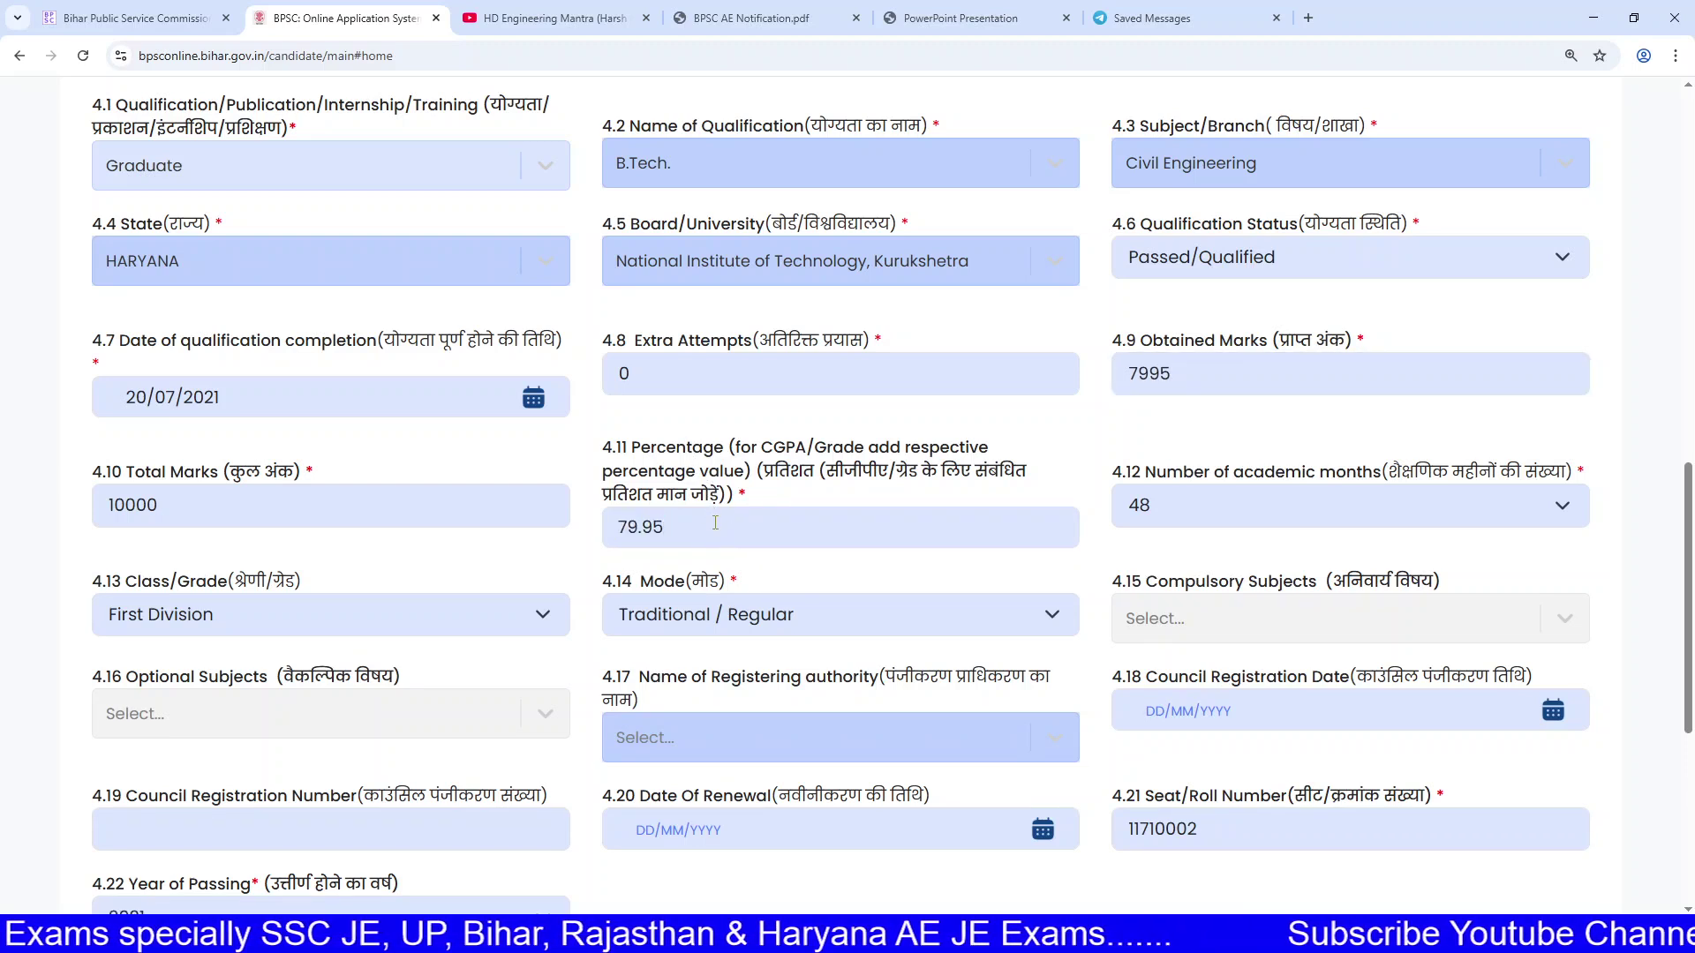
click(1218, 370)
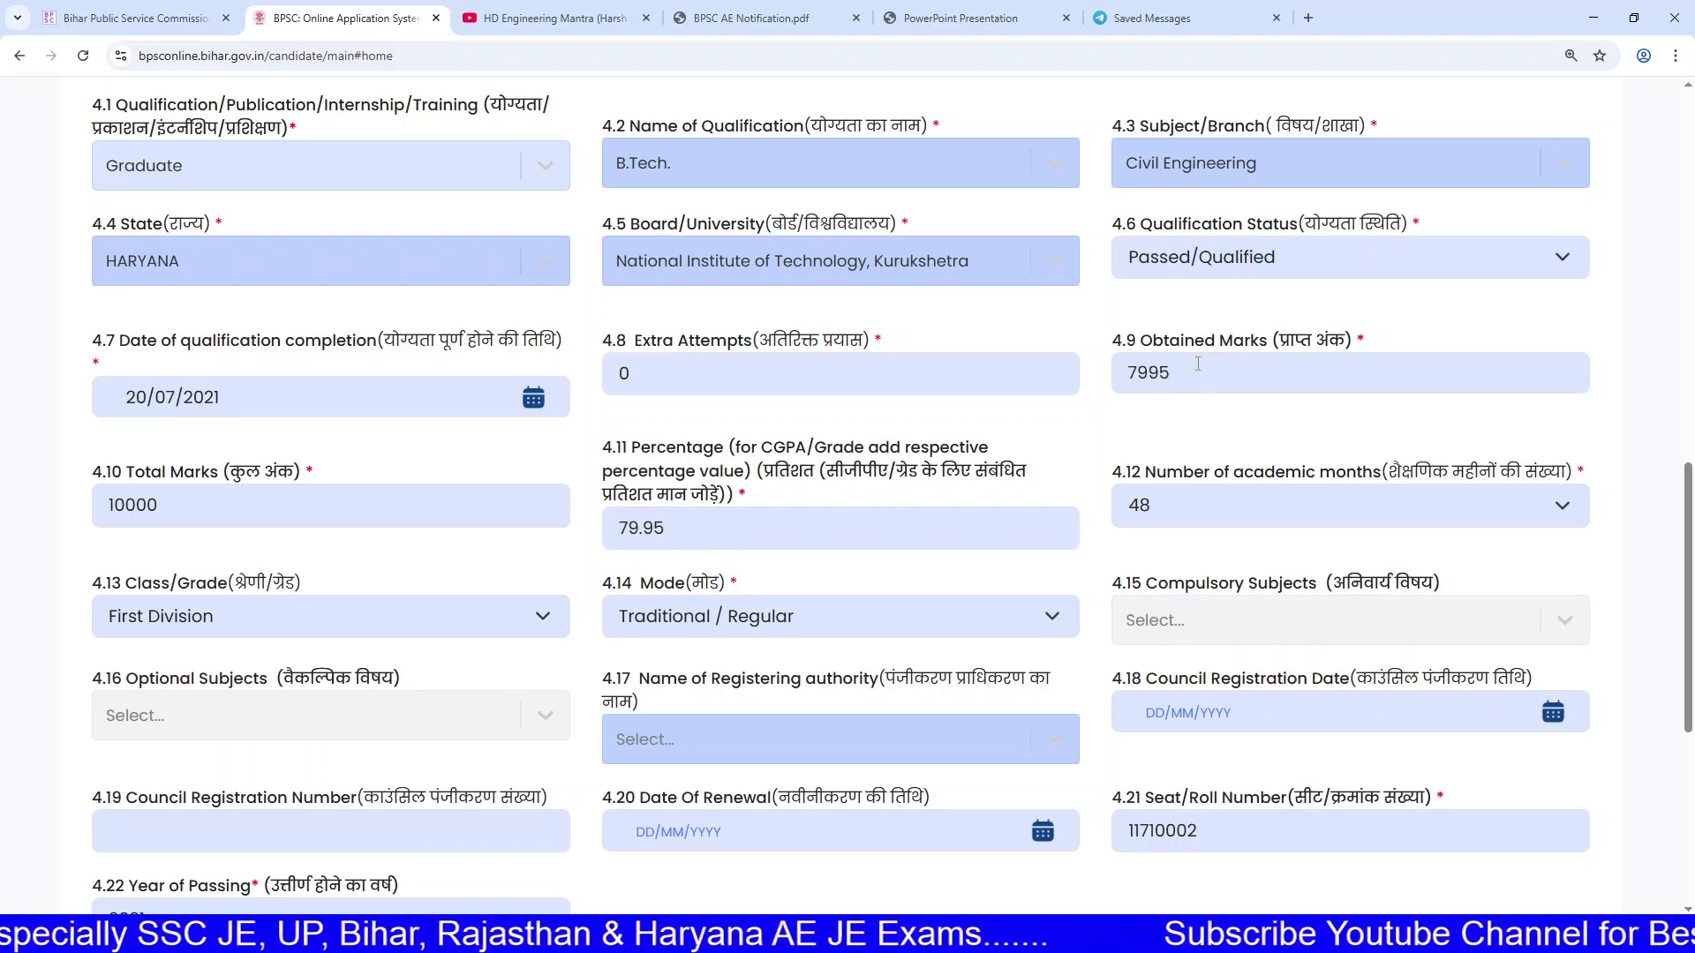
click(304, 514)
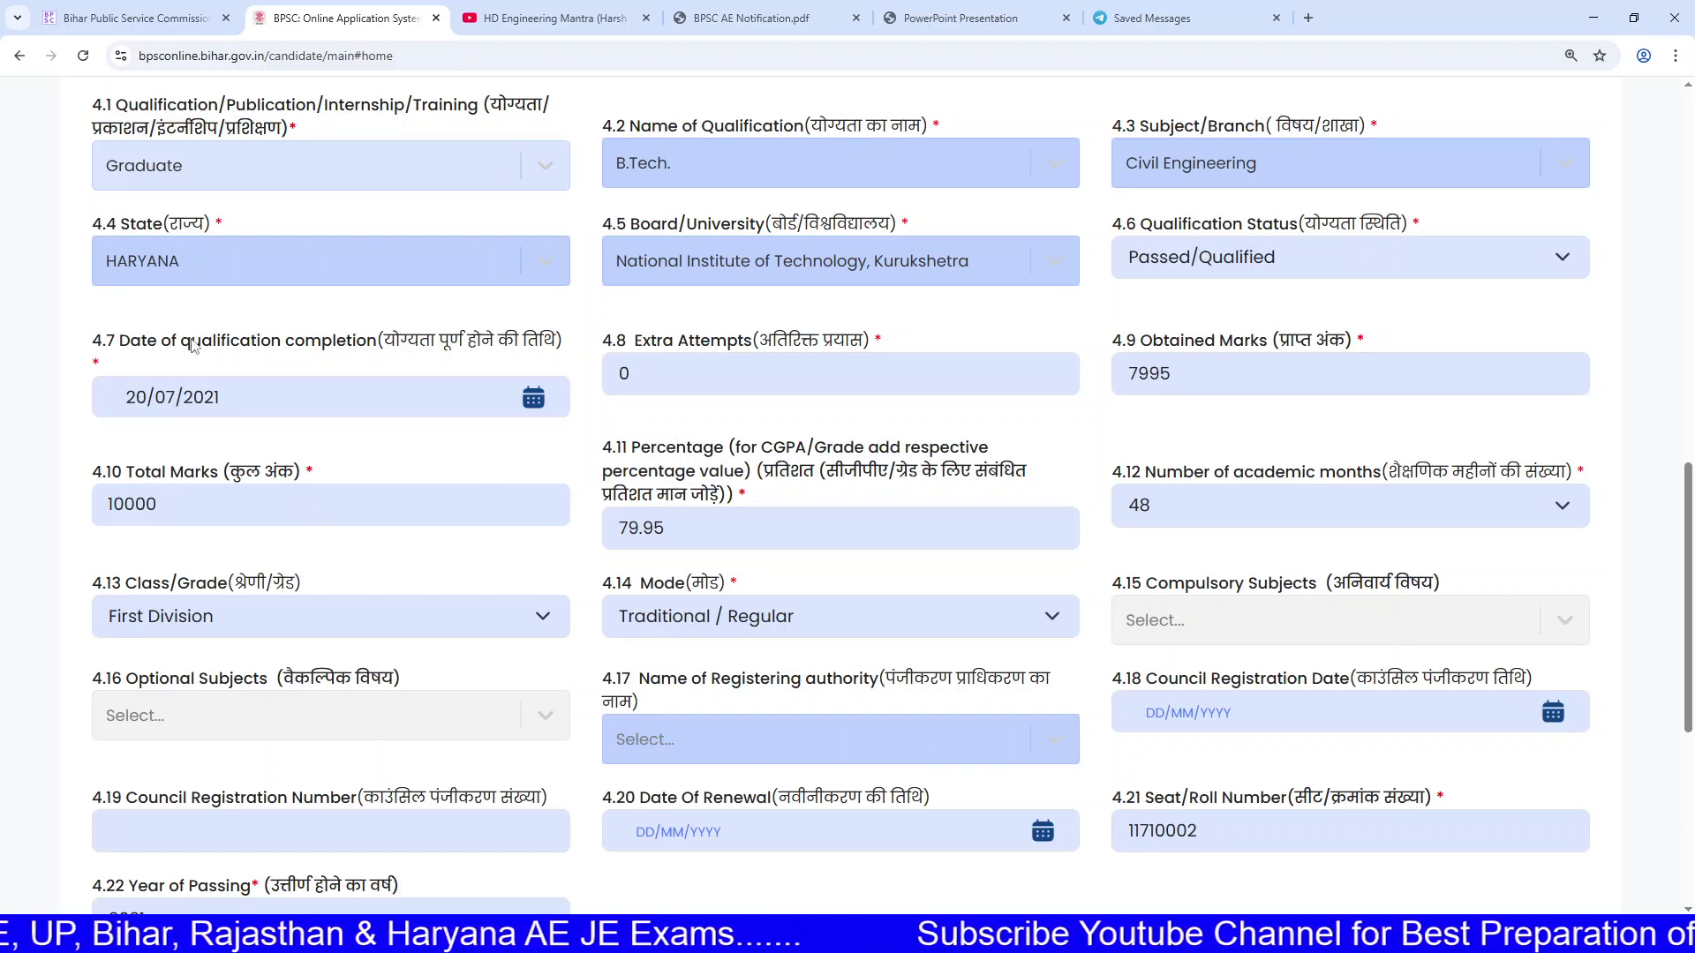
drag(142, 343, 214, 344)
click(531, 344)
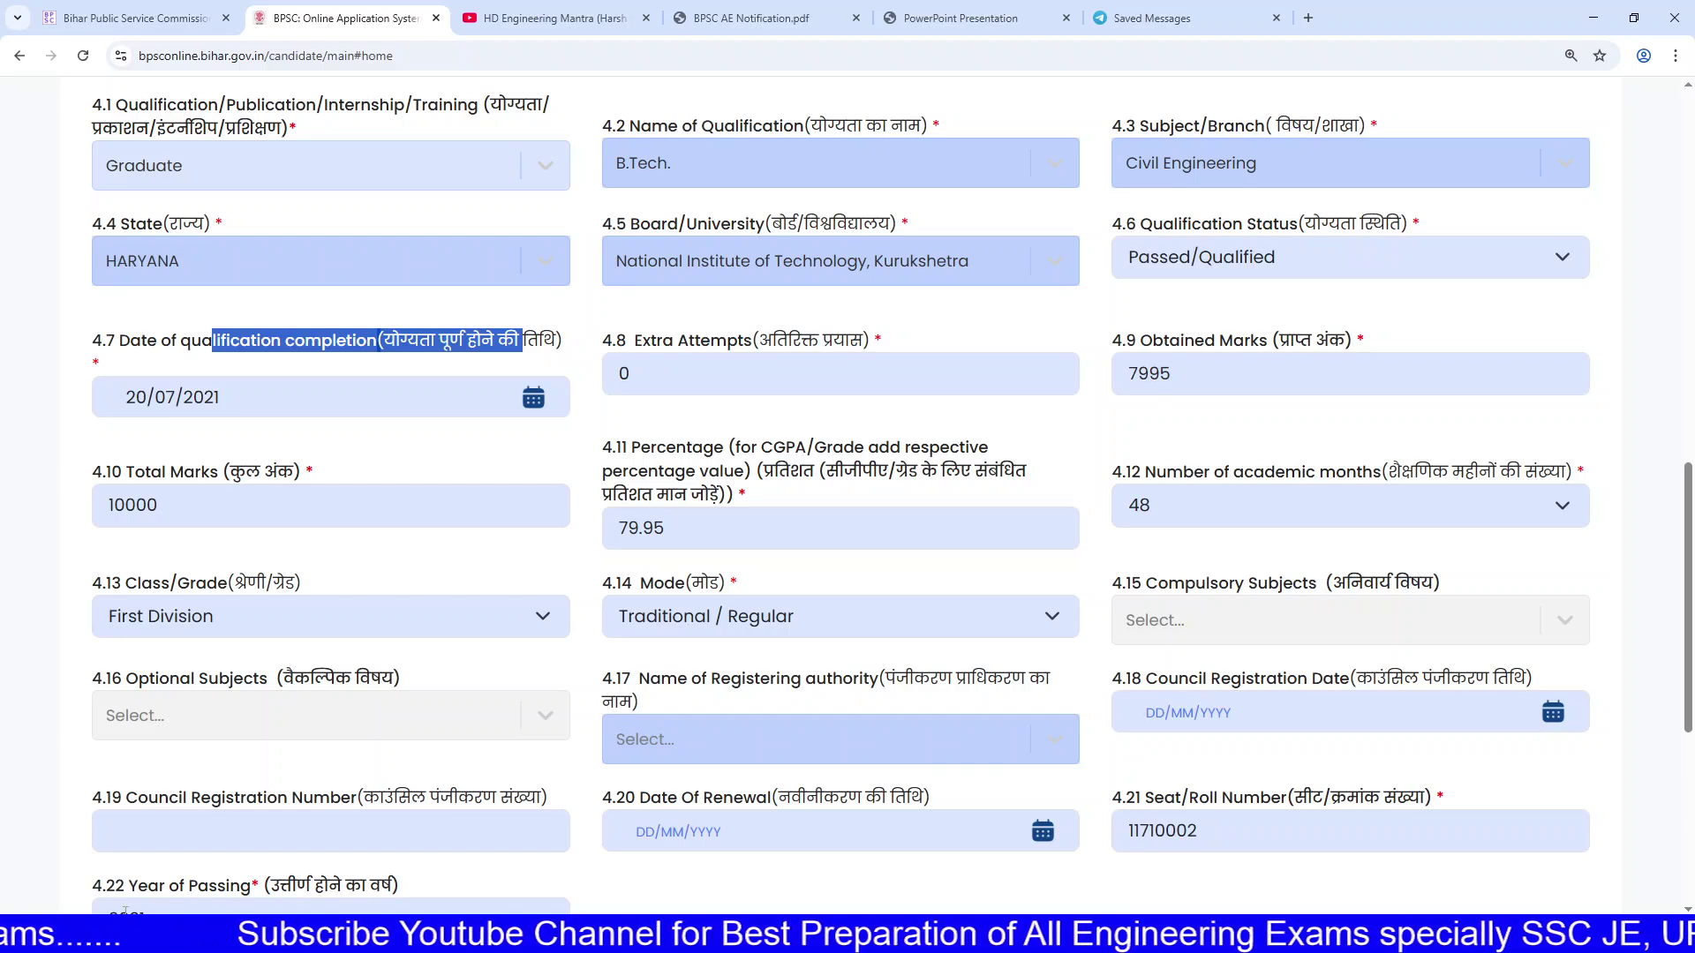
drag(314, 473, 290, 475)
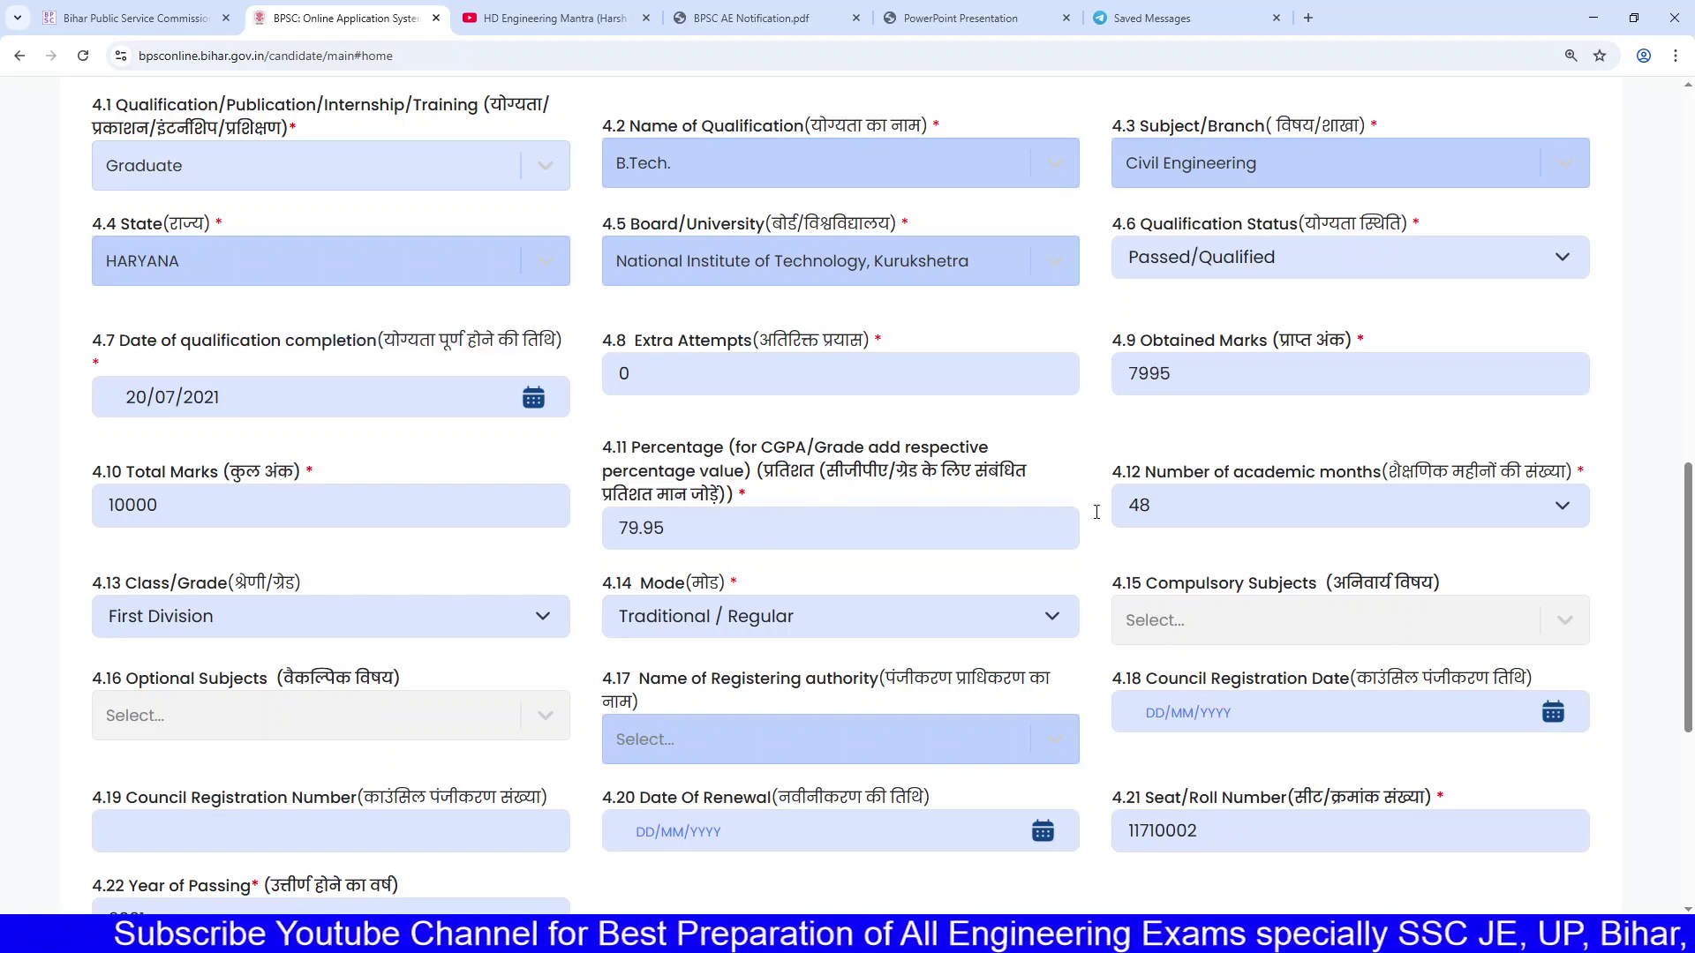
Step: Set the number of academic months to 48
click(1243, 514)
click(1229, 813)
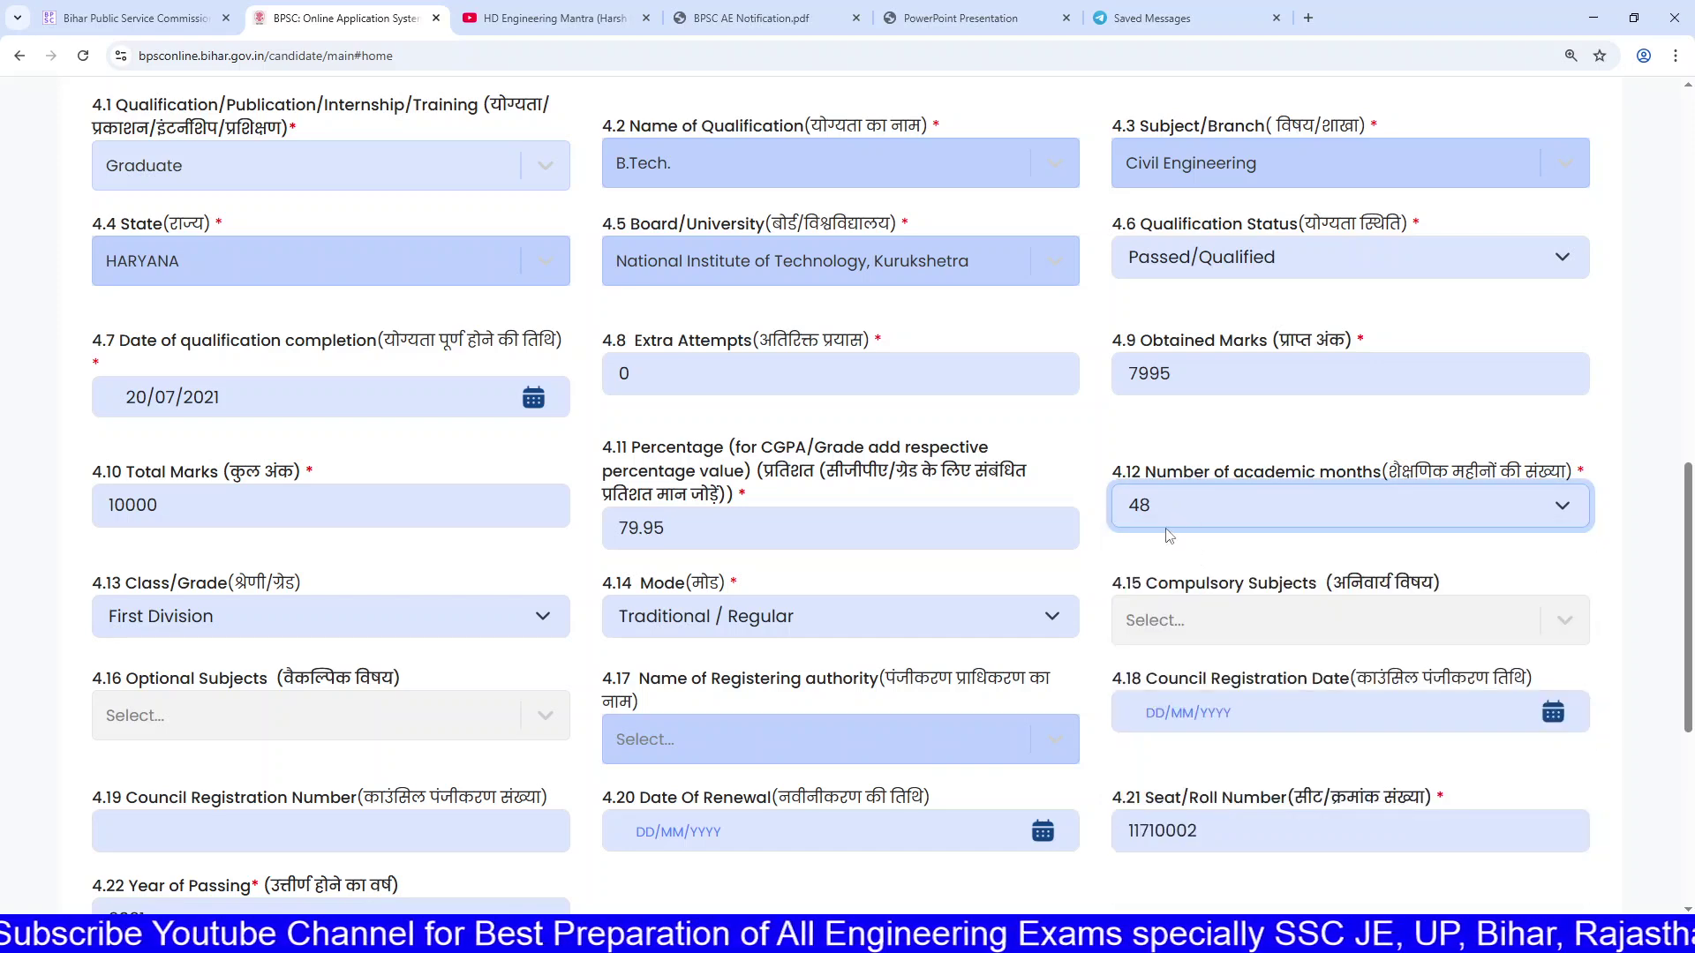
scroll(1171, 516, down, 2)
scroll(1170, 515, up, 1)
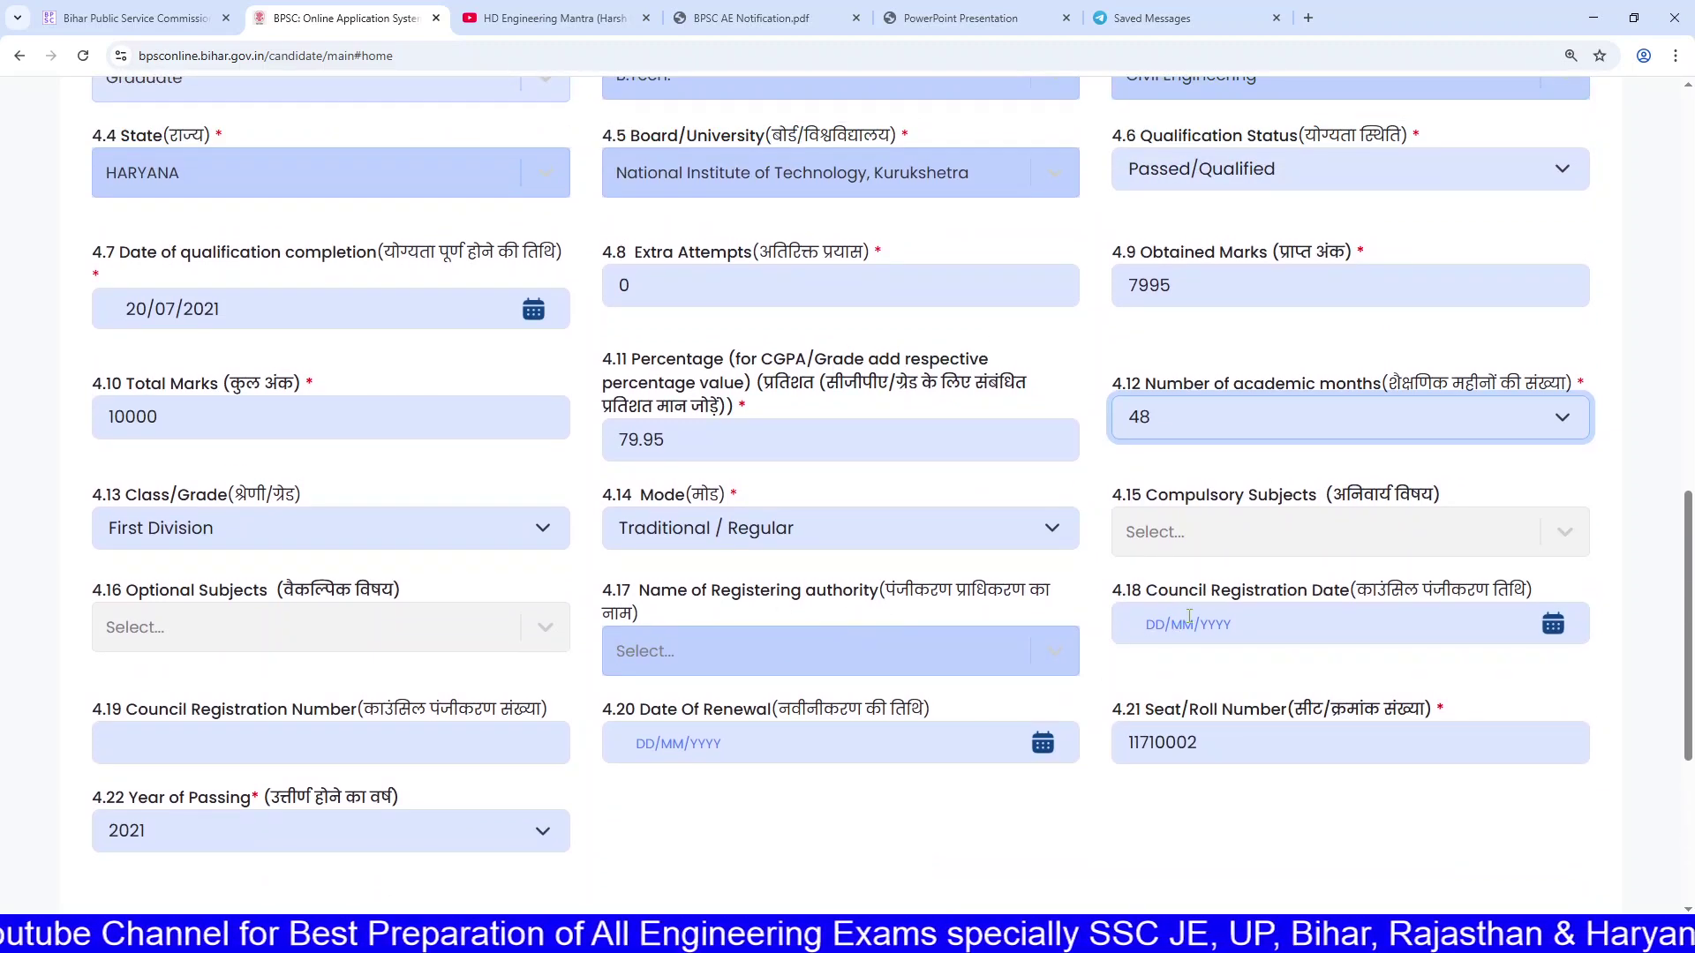
scroll(914, 578, down, 3)
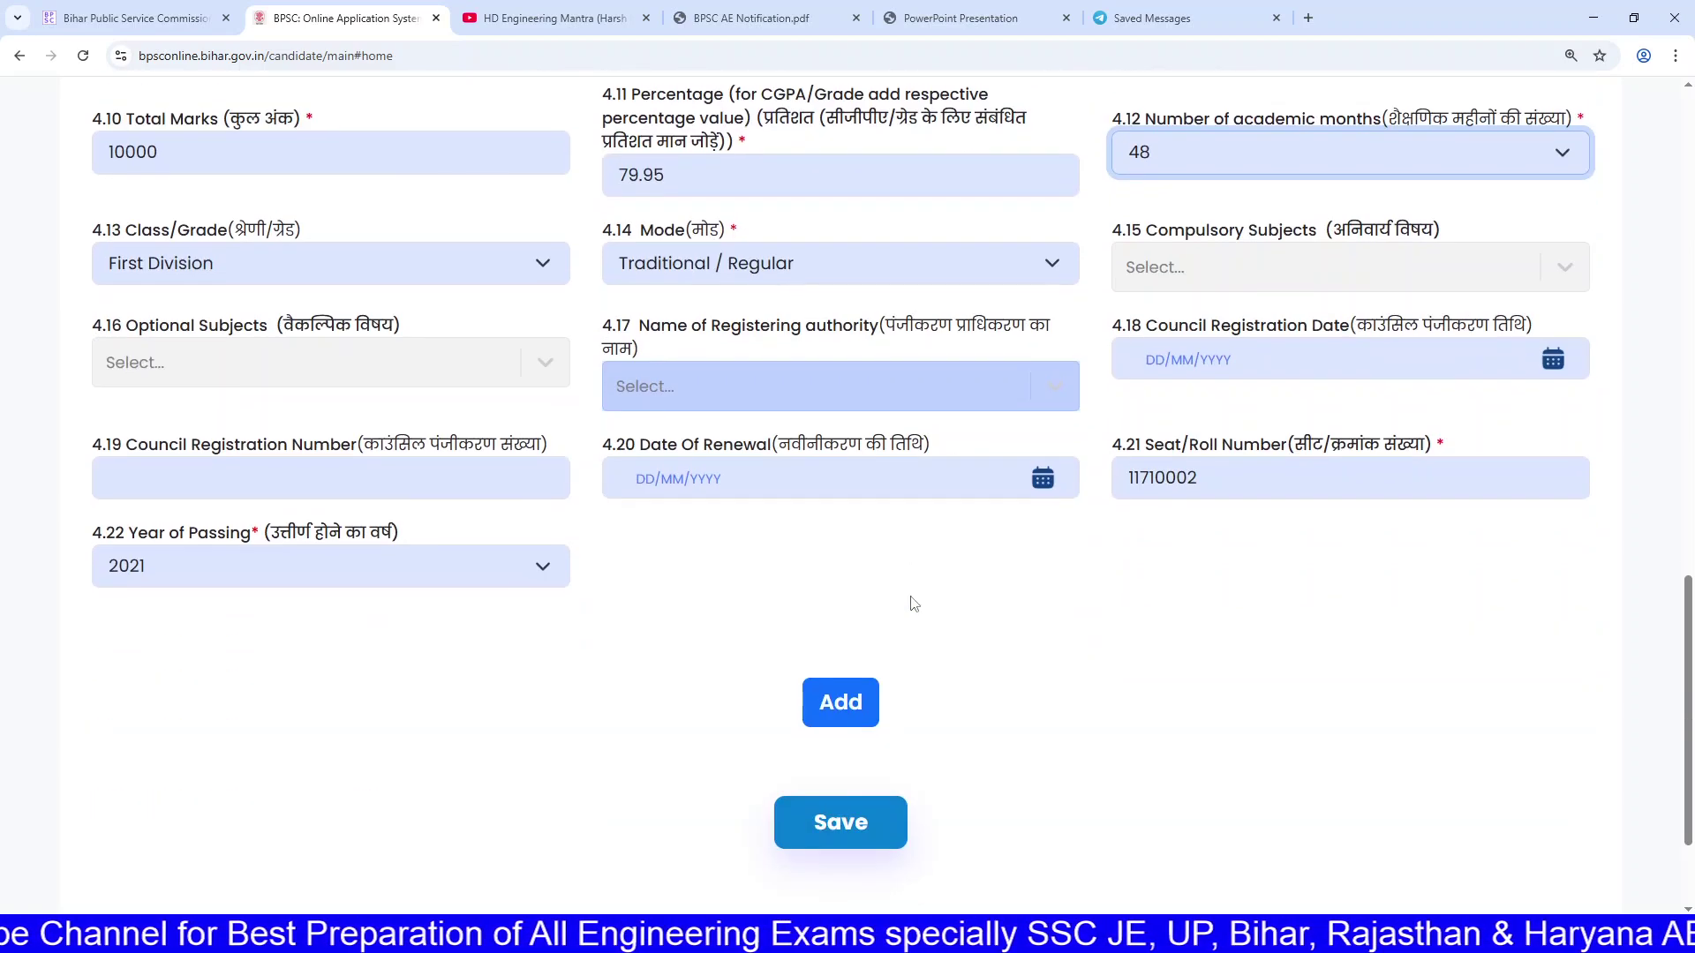
Step: Add the Graduate B.Tech entry as row 3, giving three qualification rows
click(841, 700)
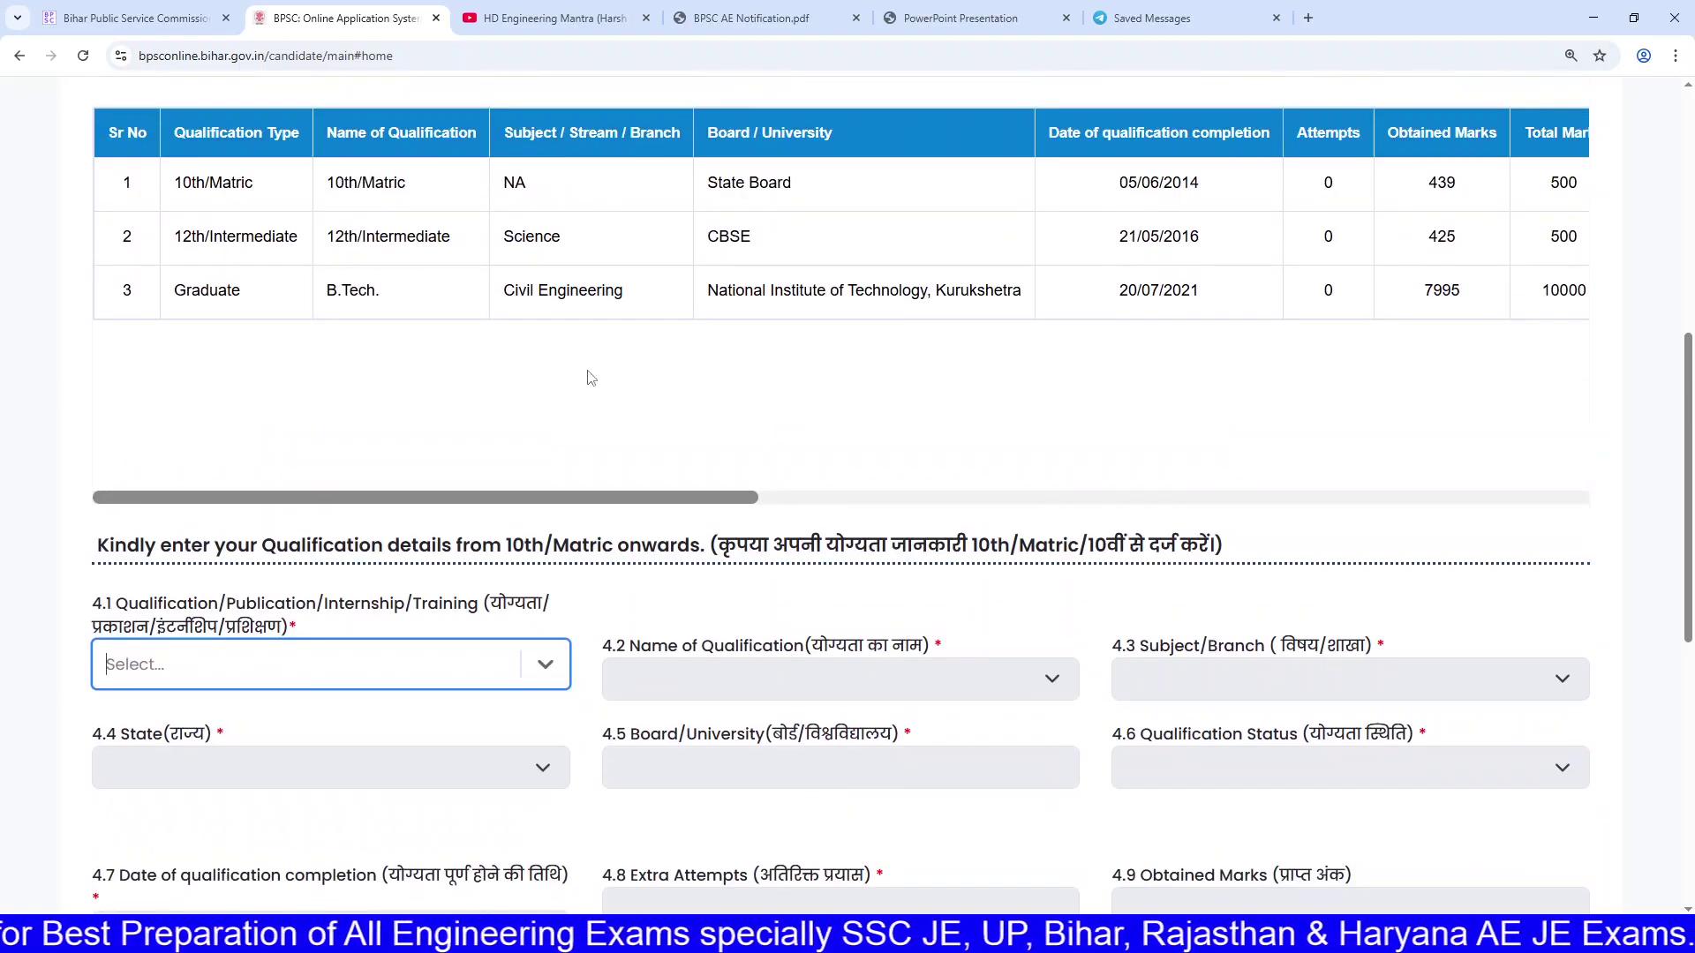
click(212, 190)
drag(202, 290, 256, 300)
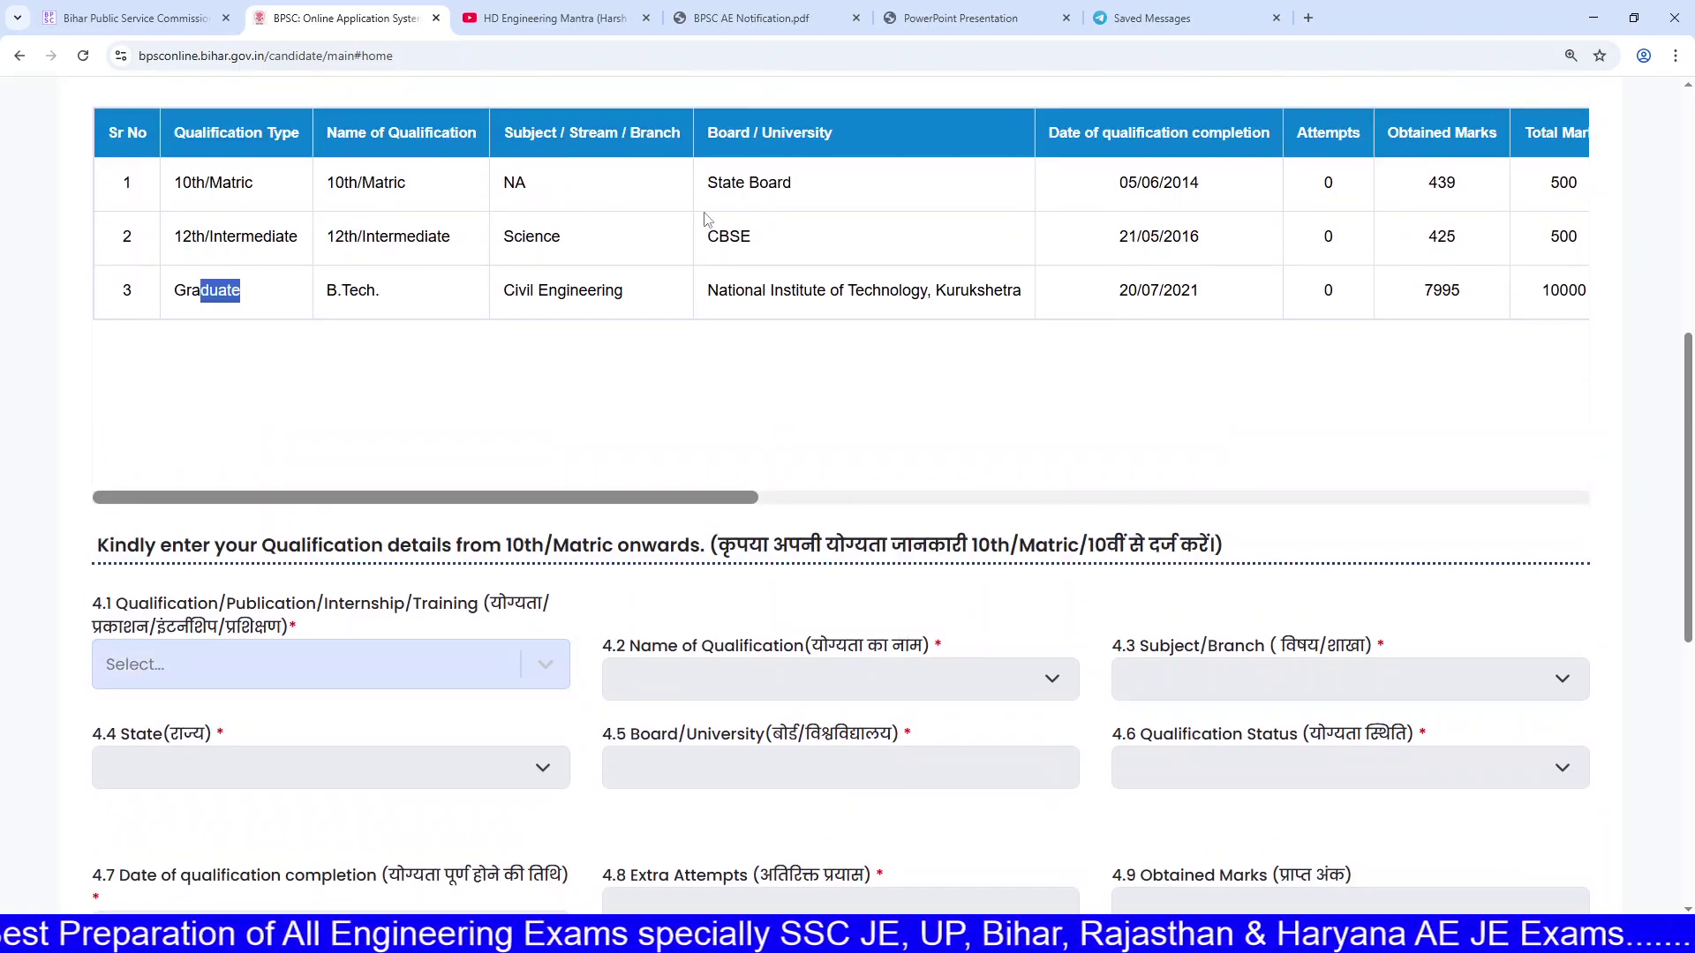
drag(569, 192, 633, 289)
click(634, 290)
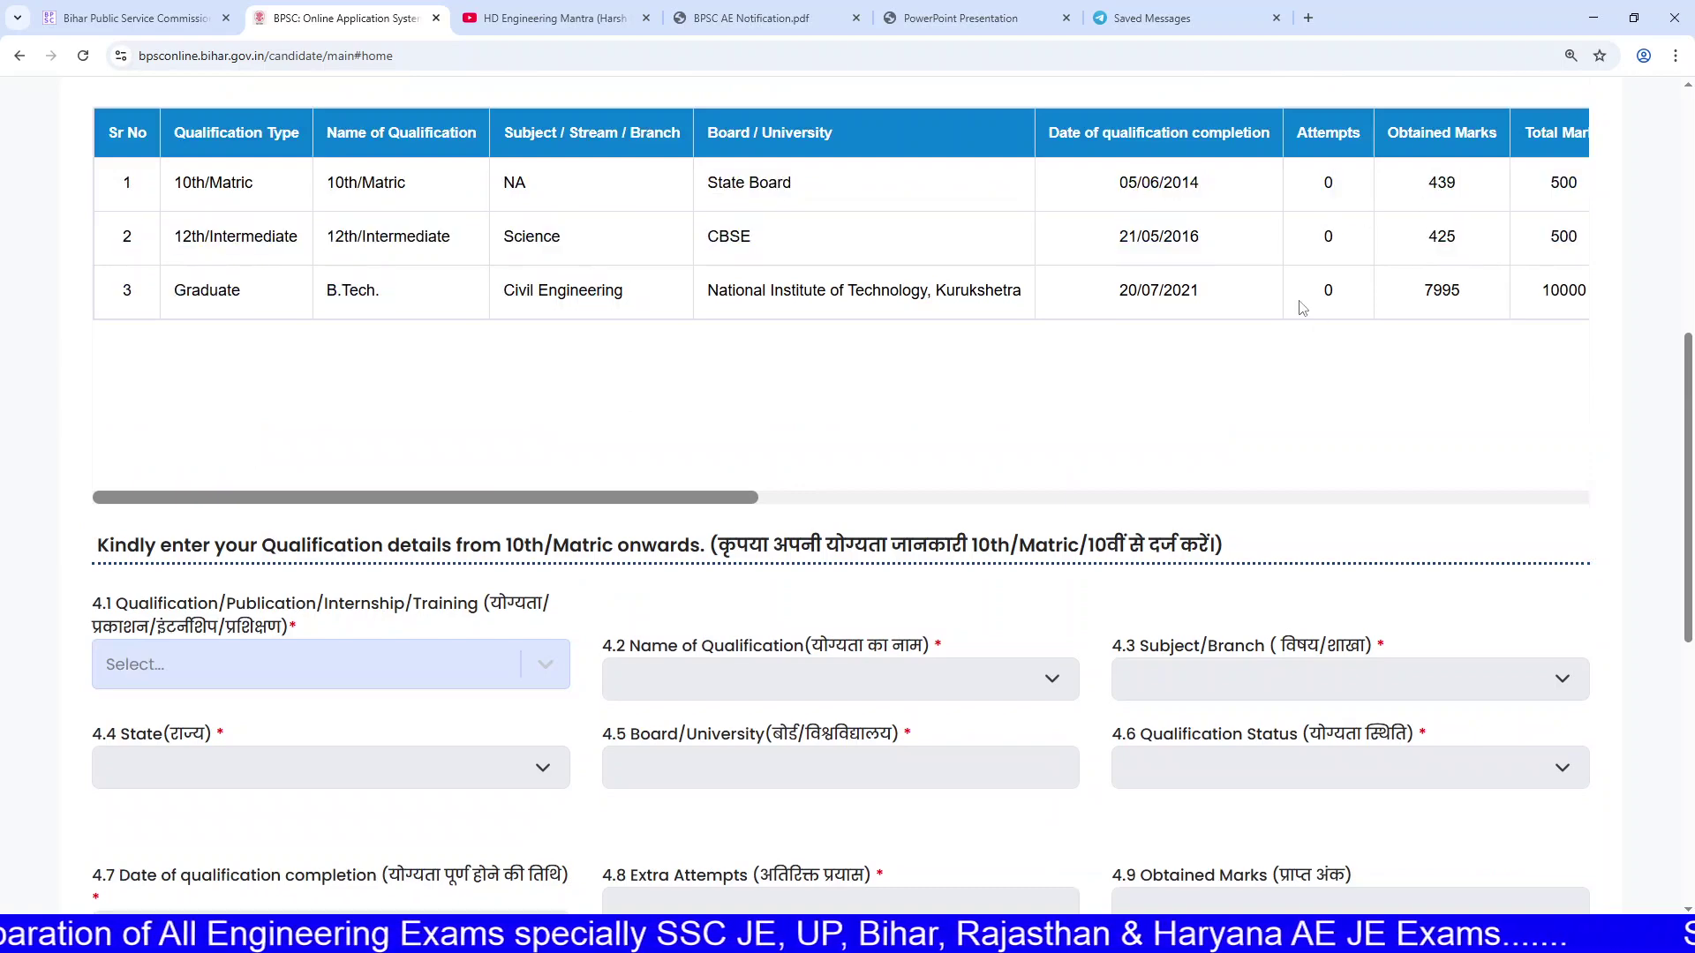
Step: Save the qualification information and confirm it in the Save Qualification Information dialog
scroll(1290, 318, down, 5)
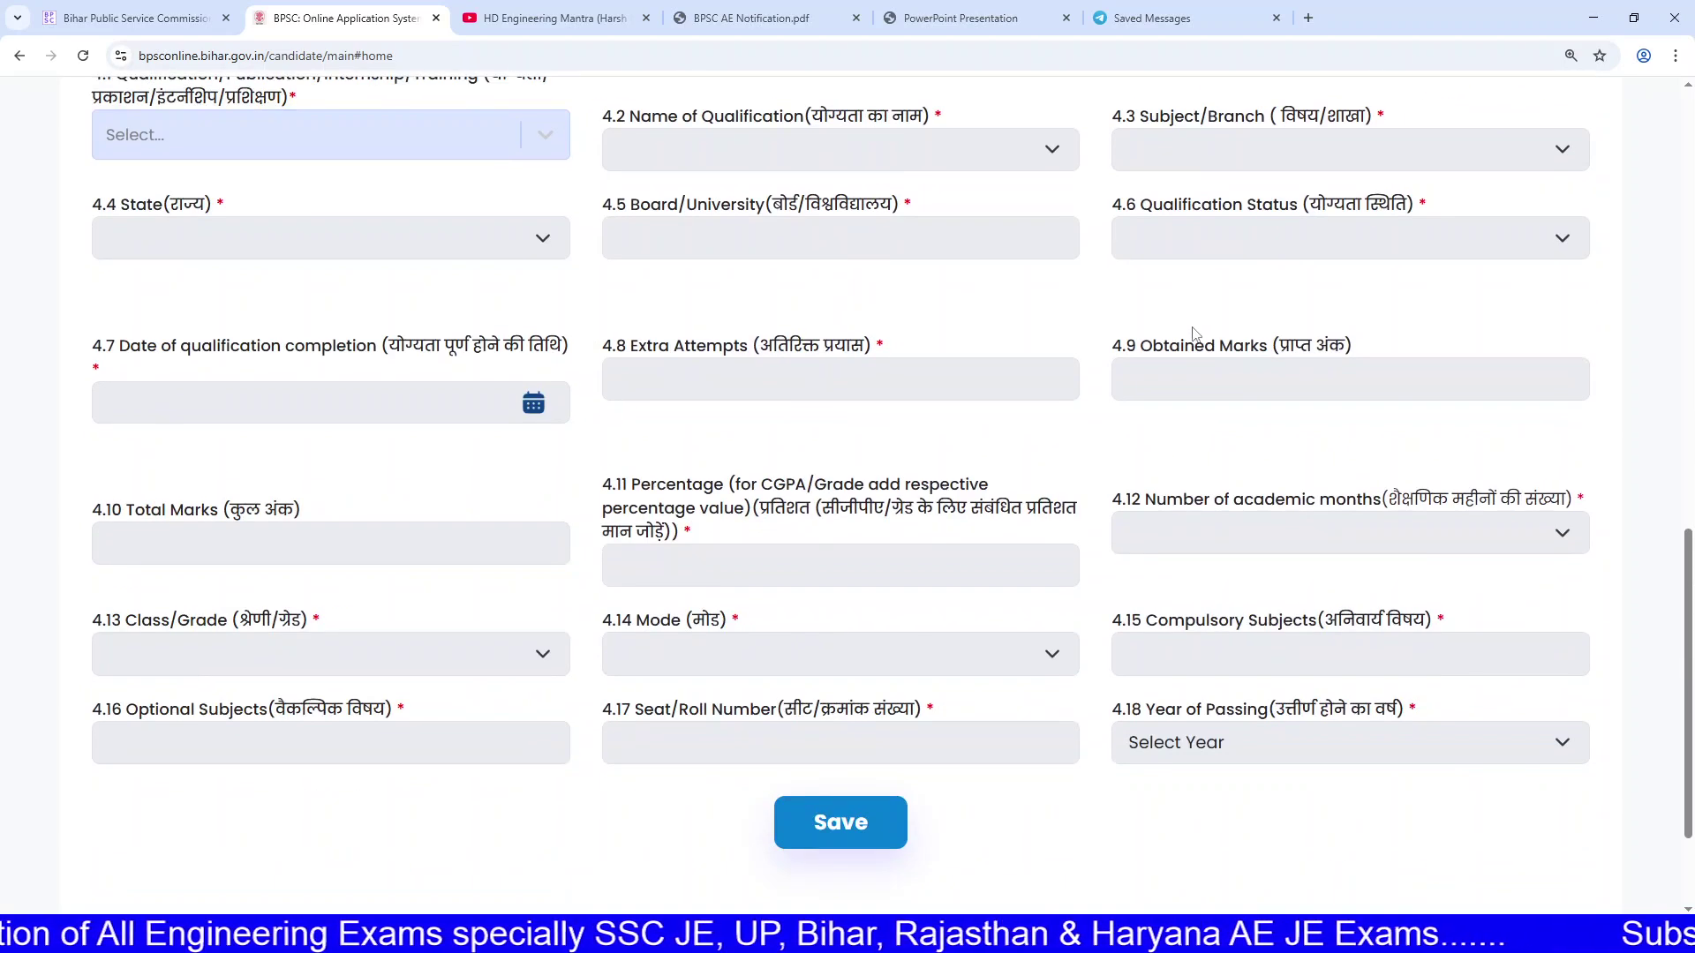
scroll(1125, 374, up, 1)
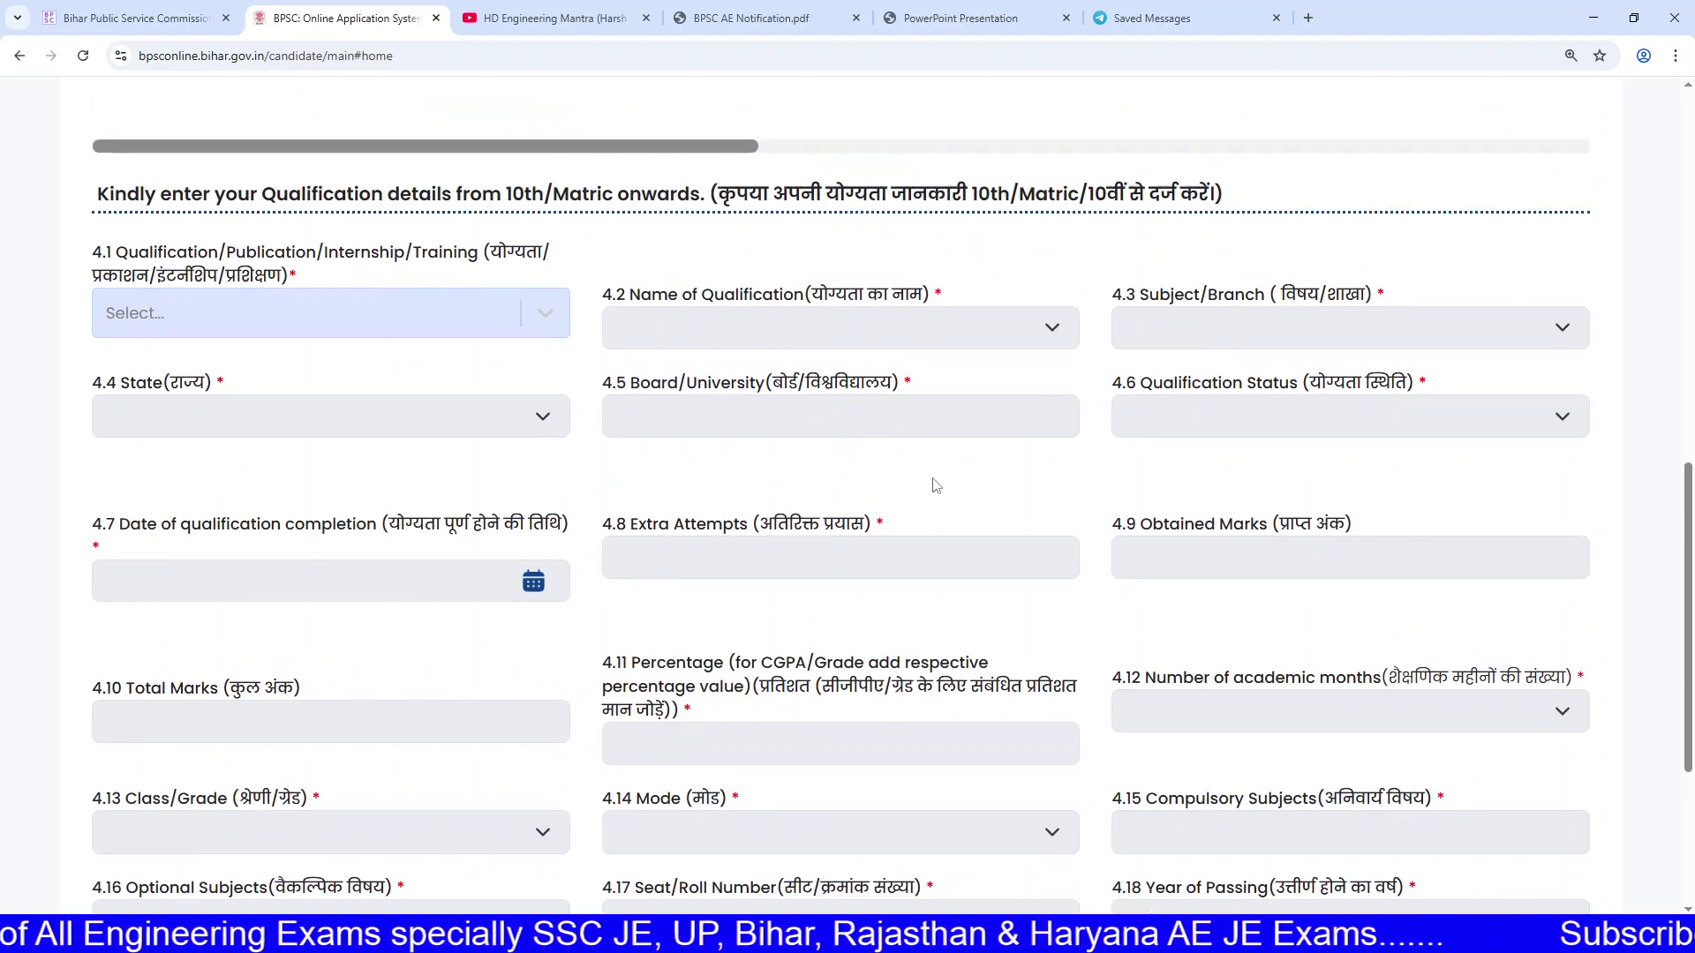
scroll(936, 485, up, 3)
scroll(790, 593, down, 1)
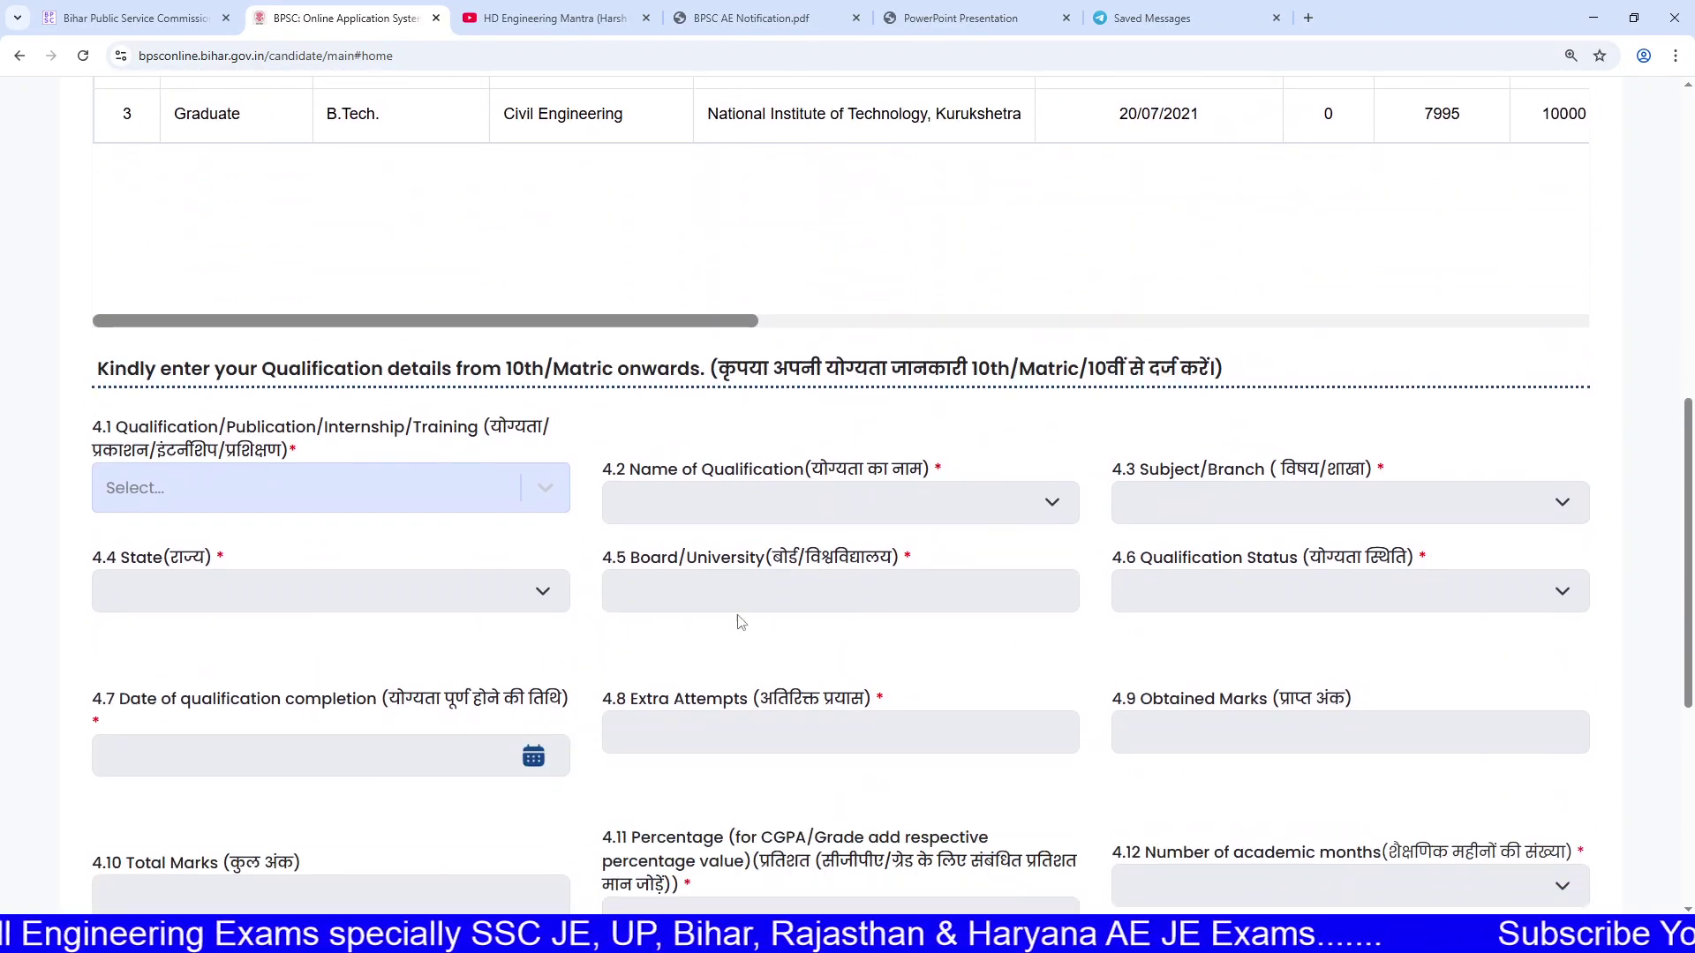
drag(630, 707, 901, 694)
click(893, 697)
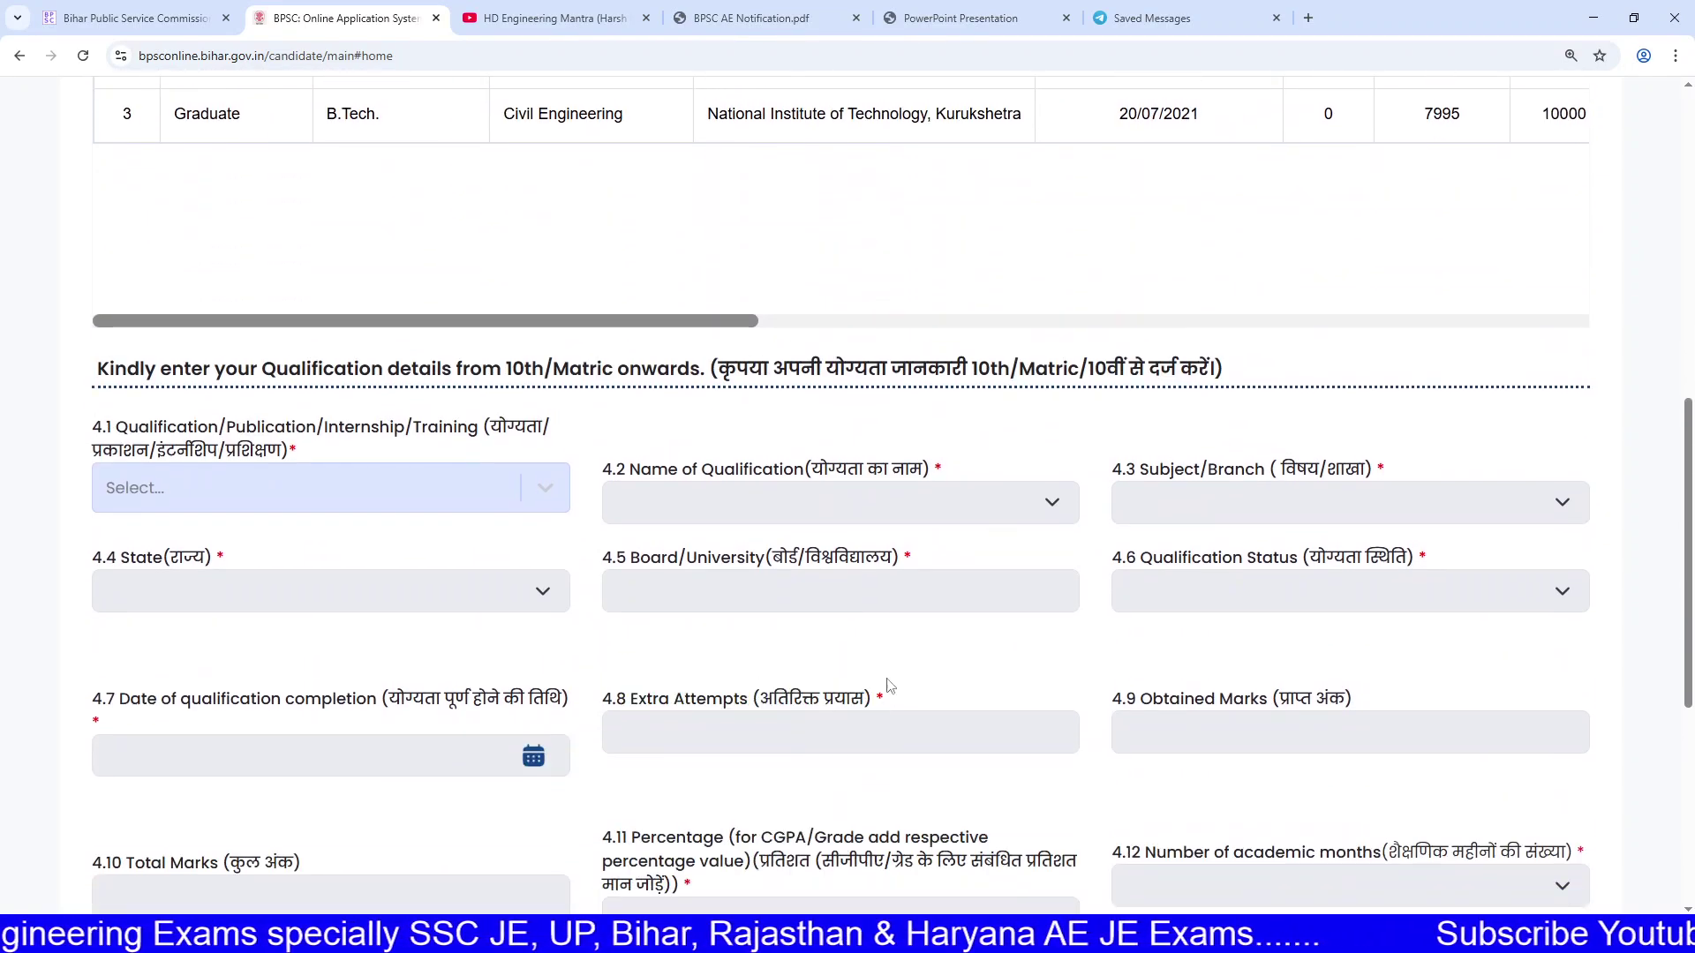
scroll(970, 678, down, 5)
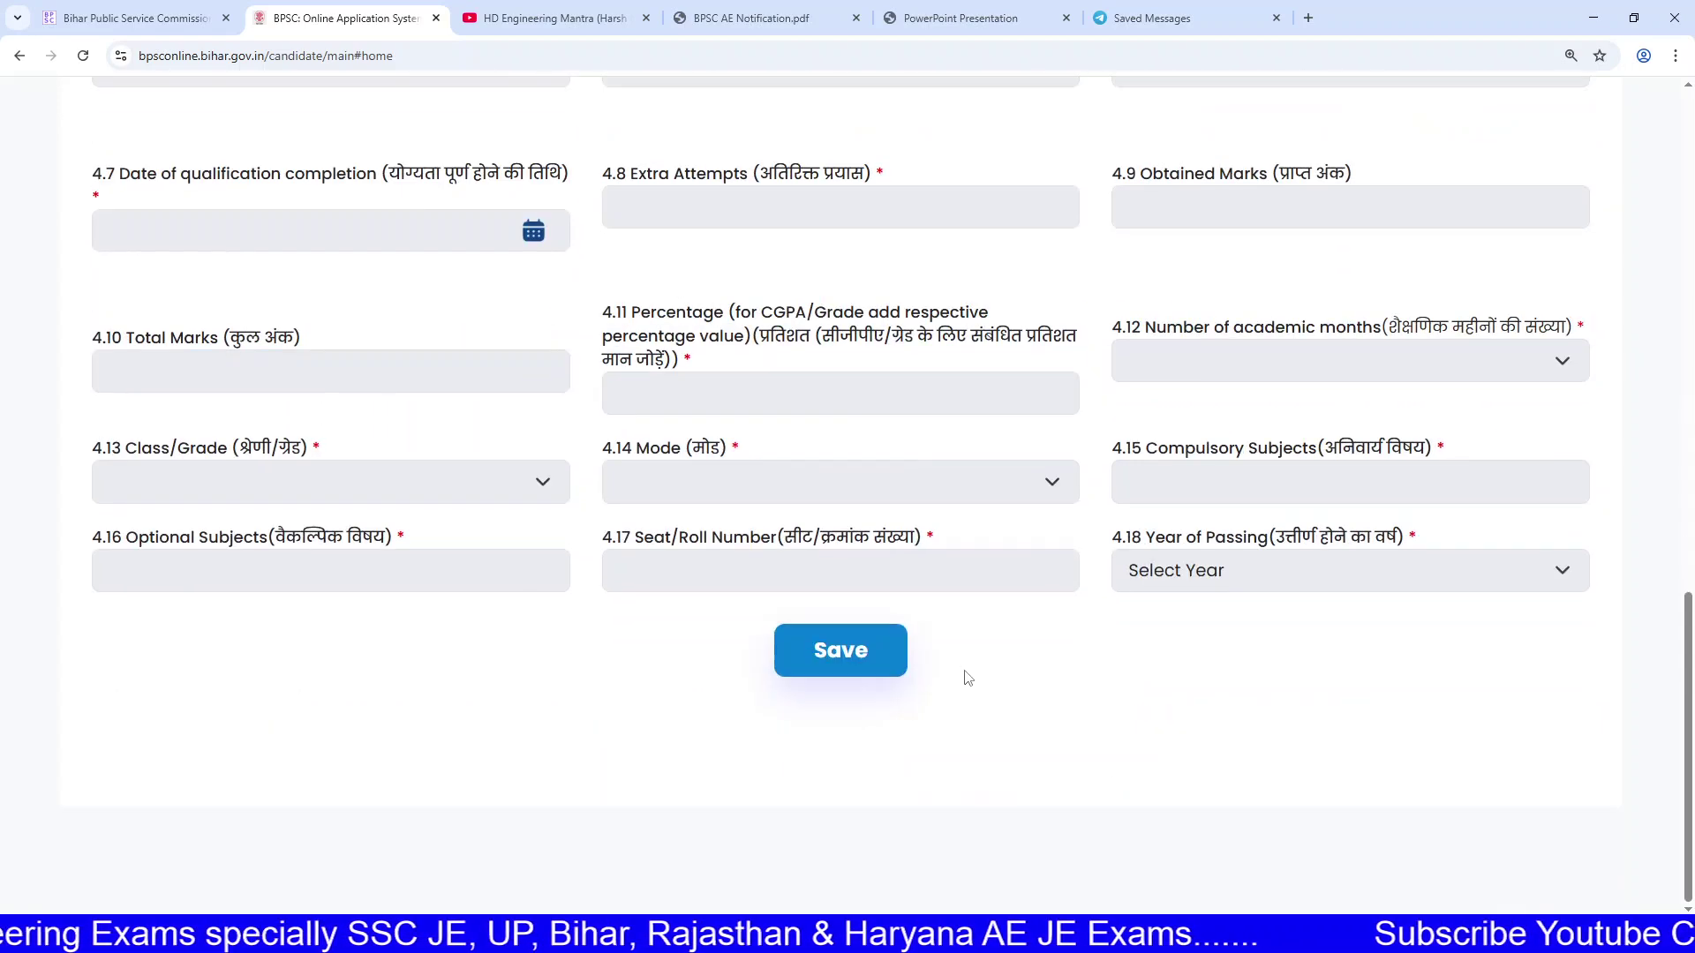
click(876, 650)
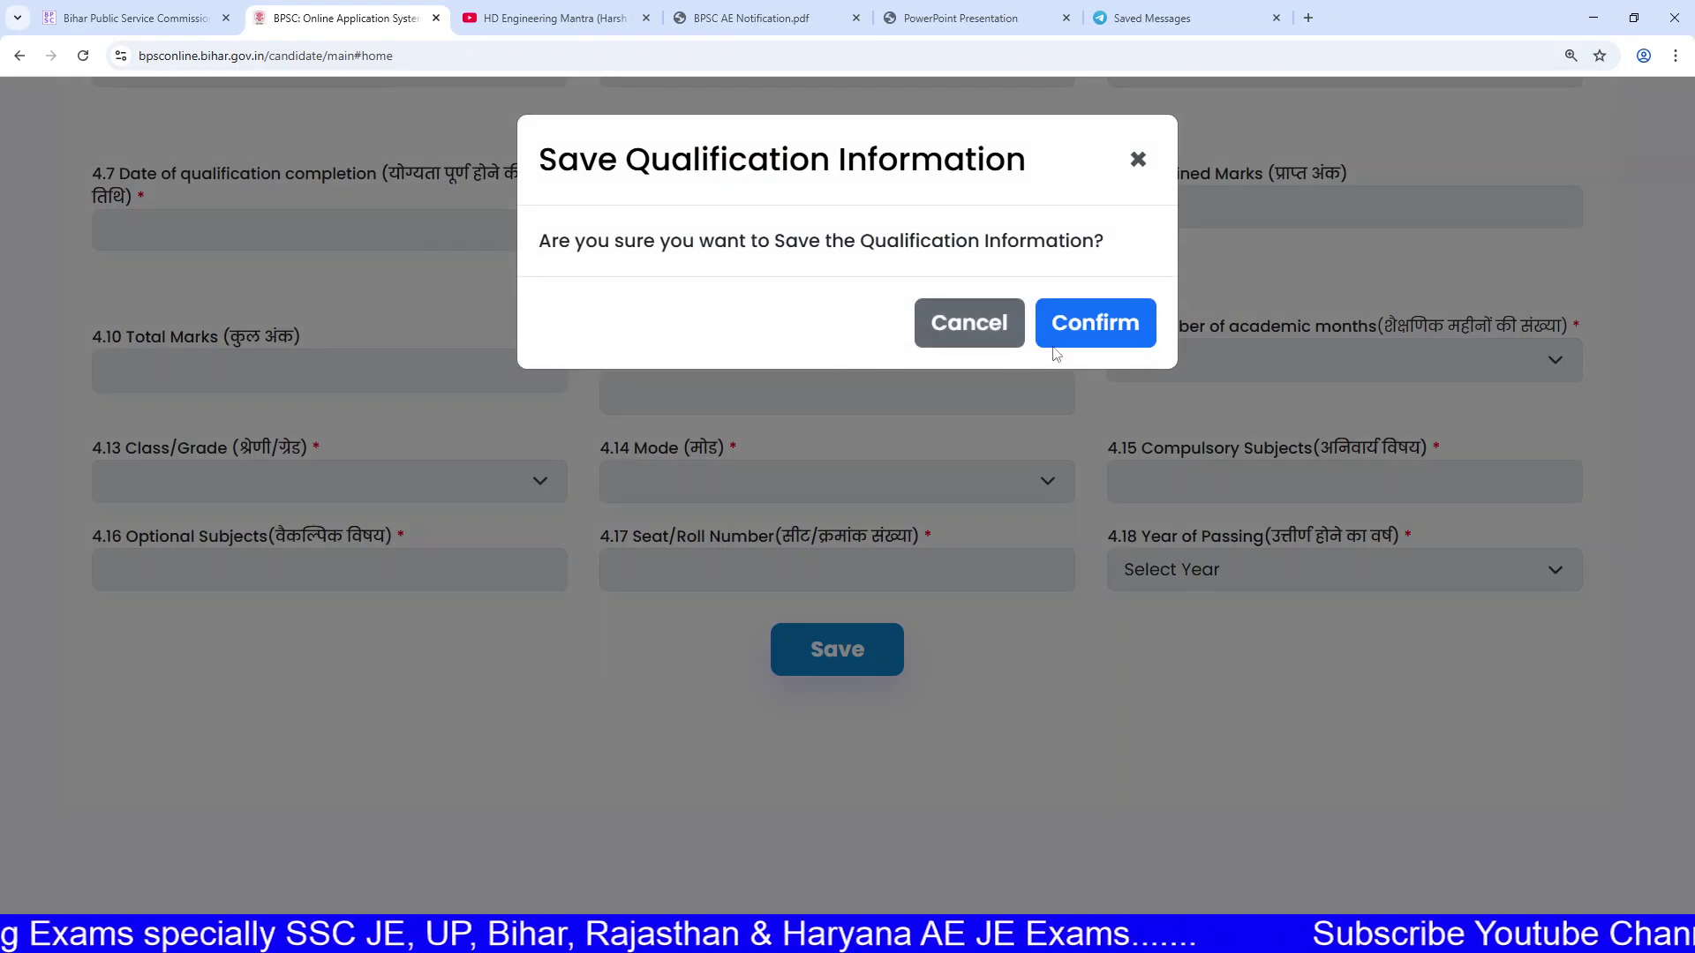
click(1099, 326)
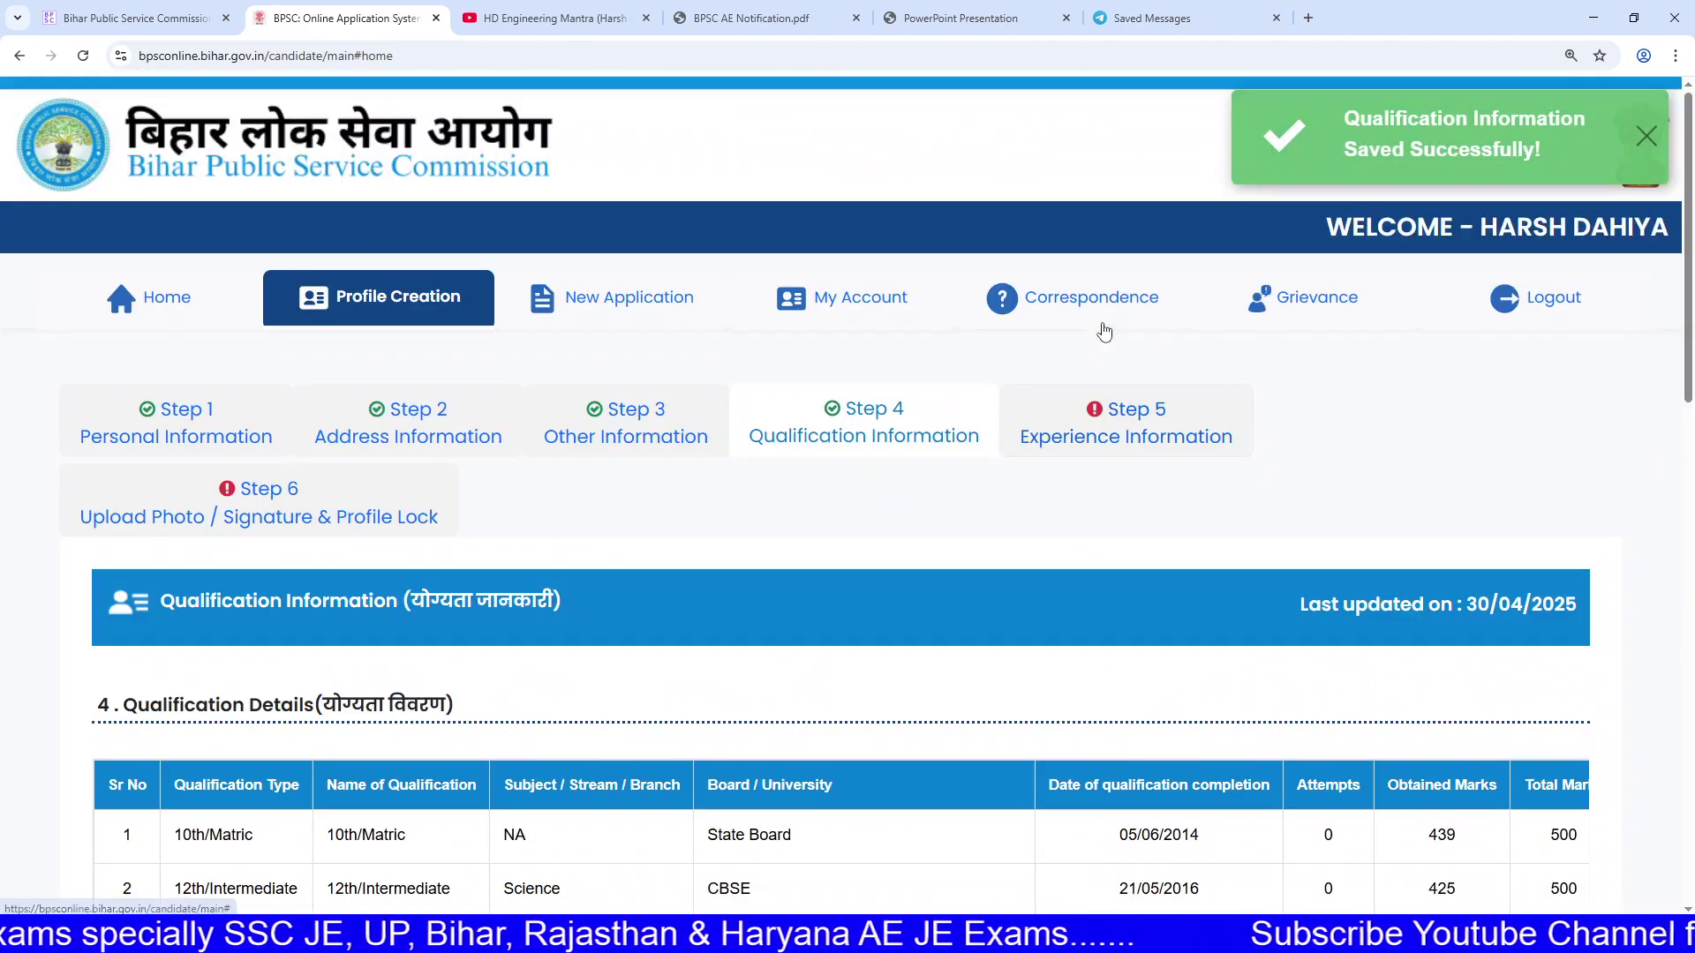
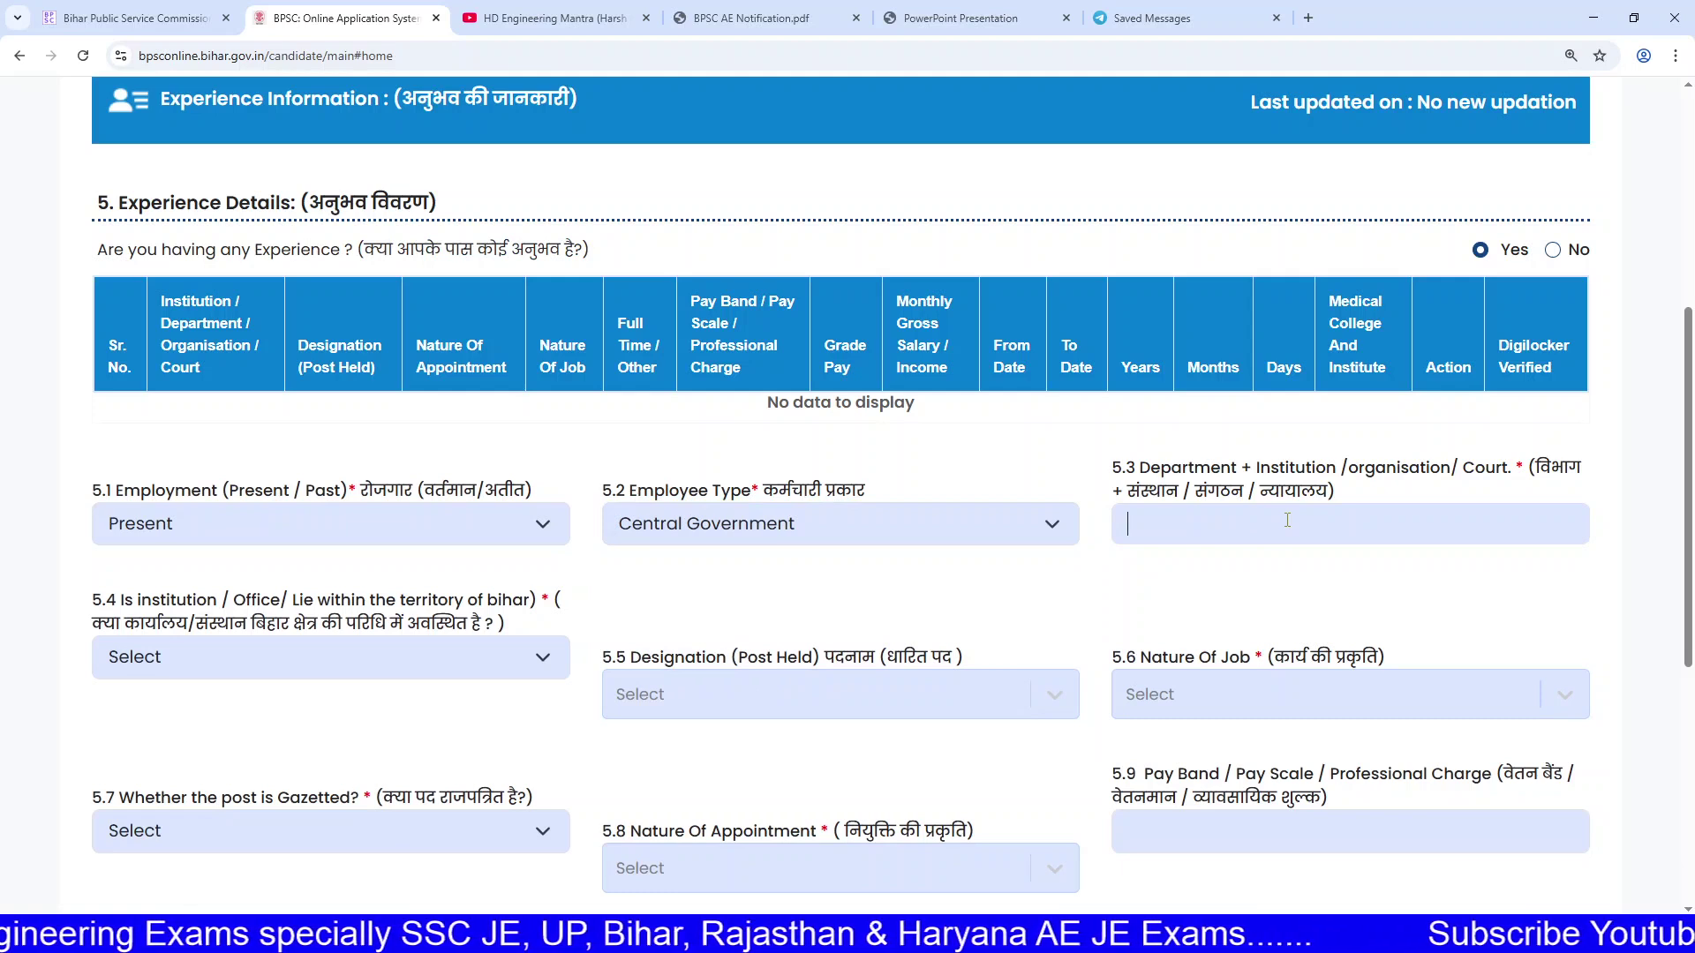
Step: Answer No to whether the office is within Bihar
drag(1188, 472, 1507, 456)
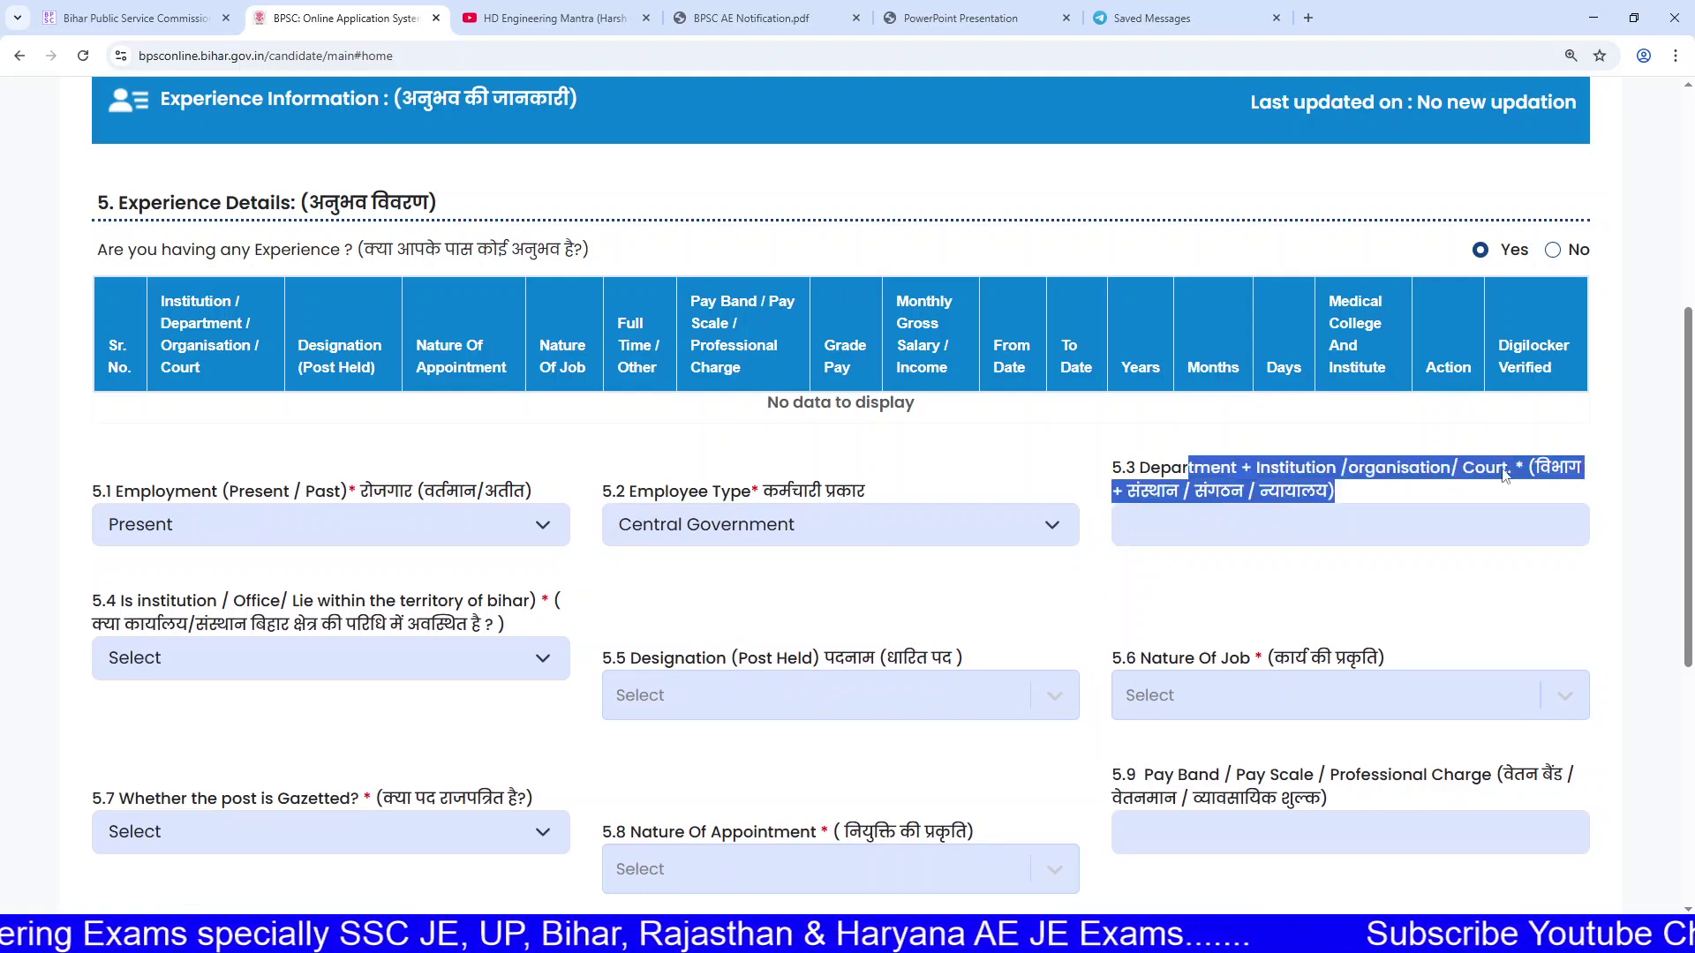
click(1505, 475)
click(1349, 523)
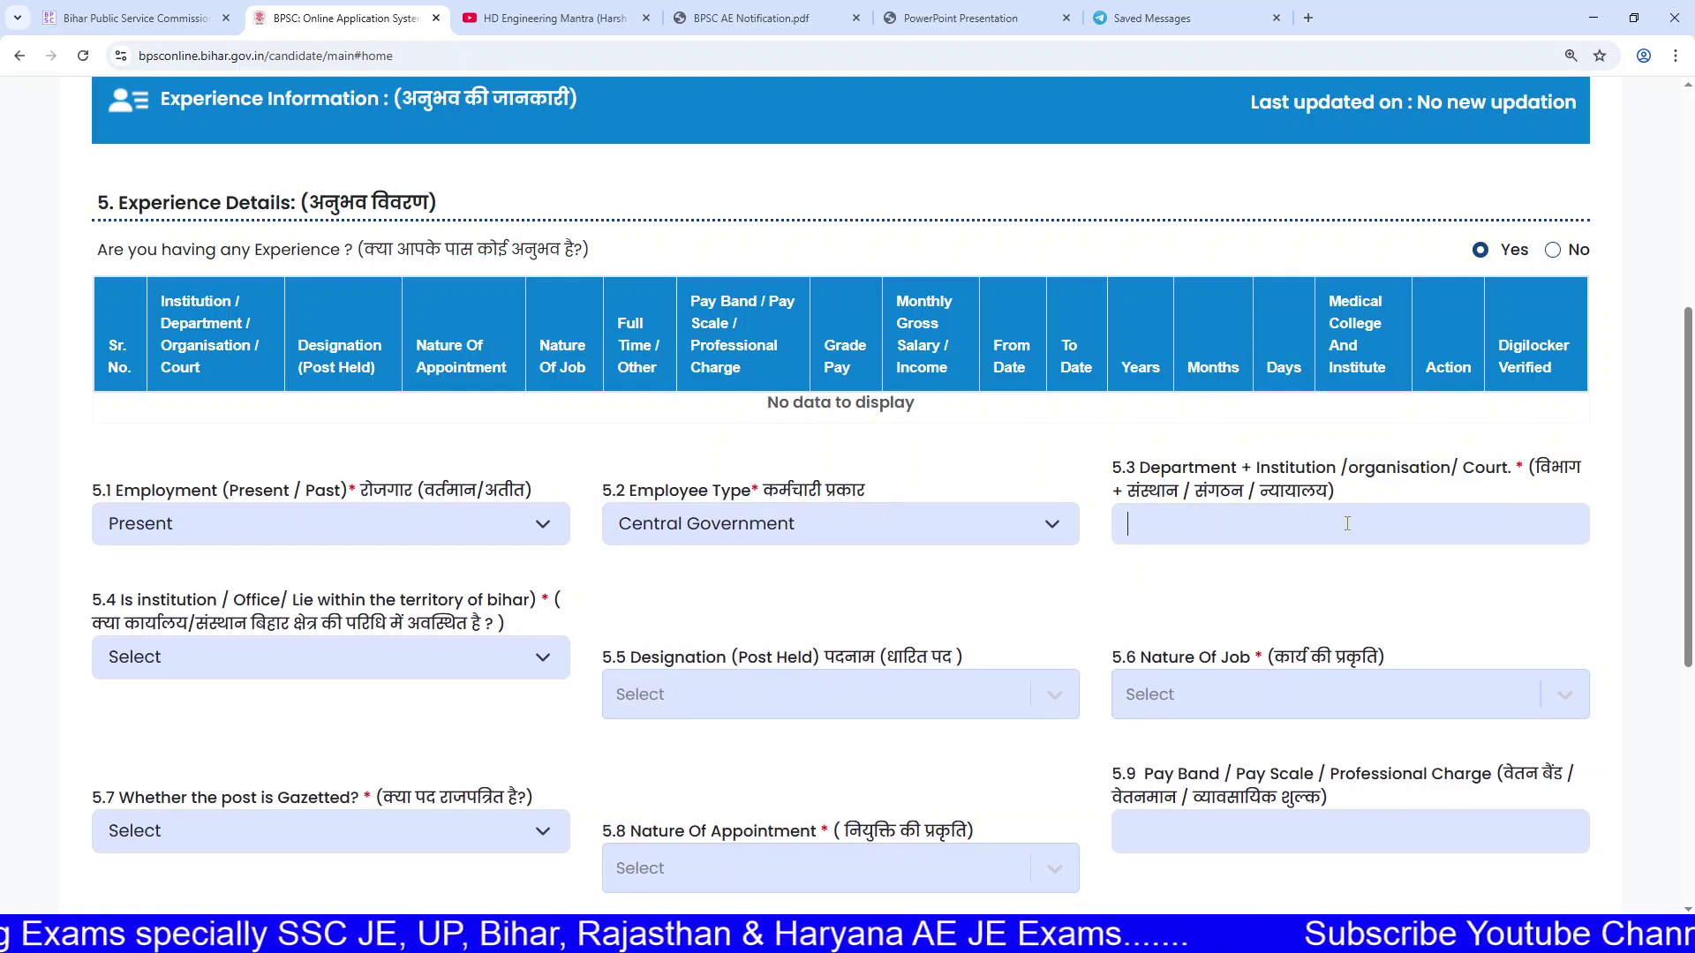
click(394, 669)
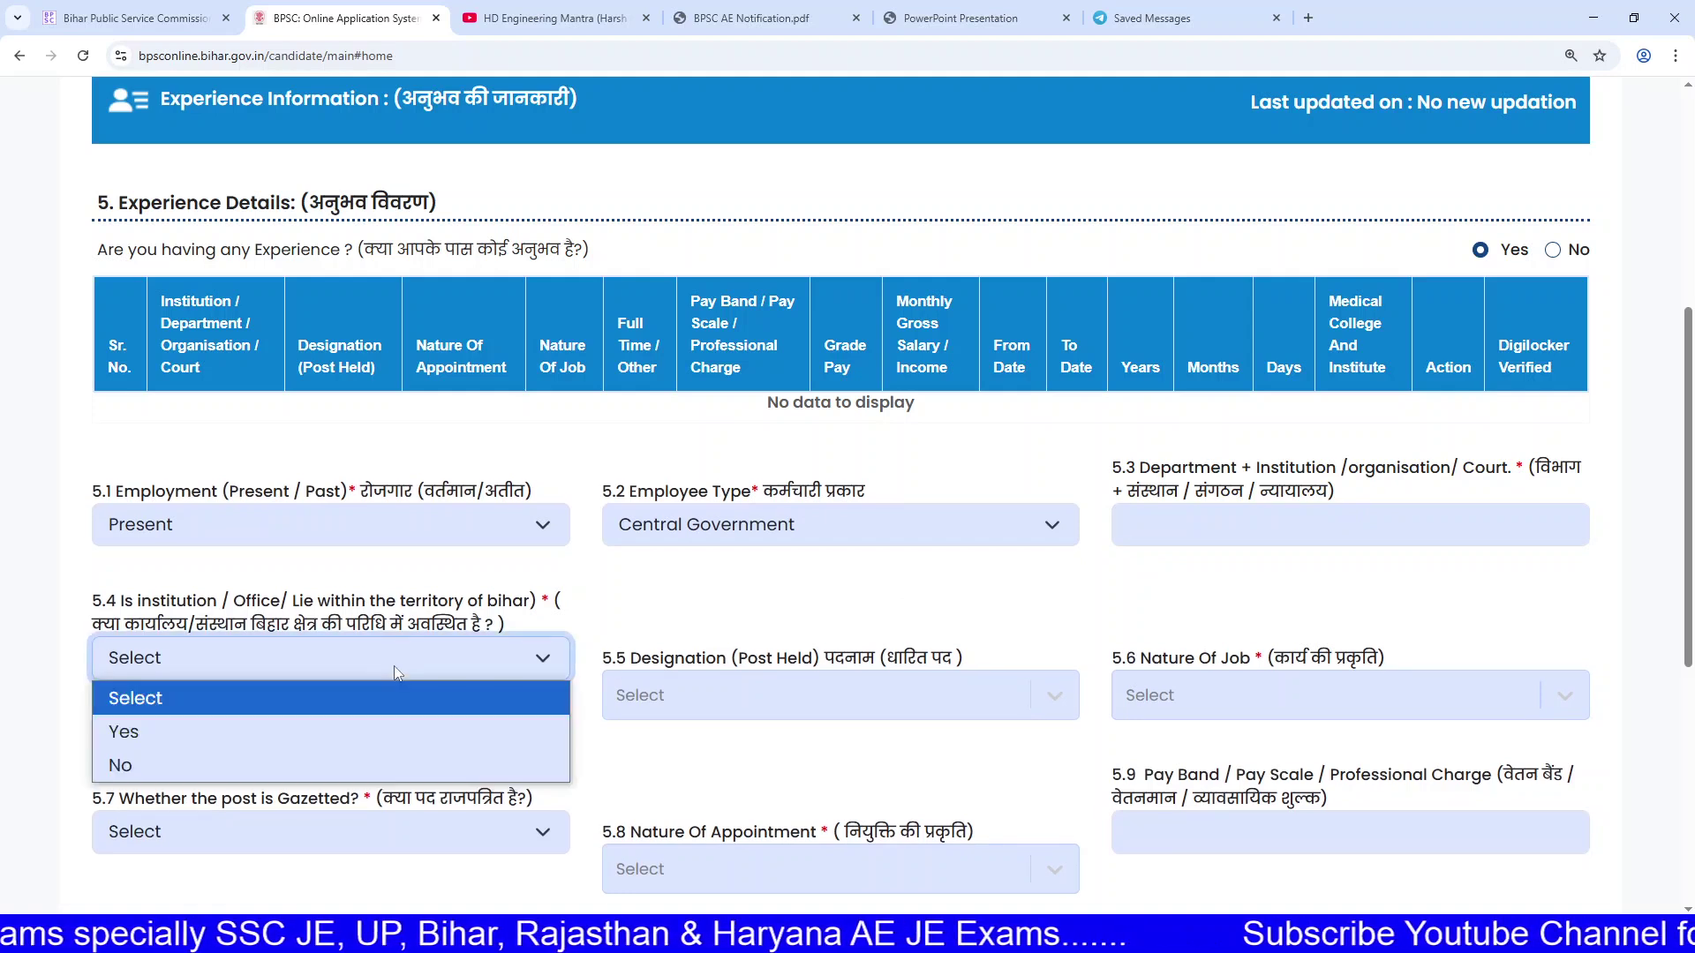
click(309, 634)
drag(134, 603, 300, 629)
click(447, 603)
click(305, 665)
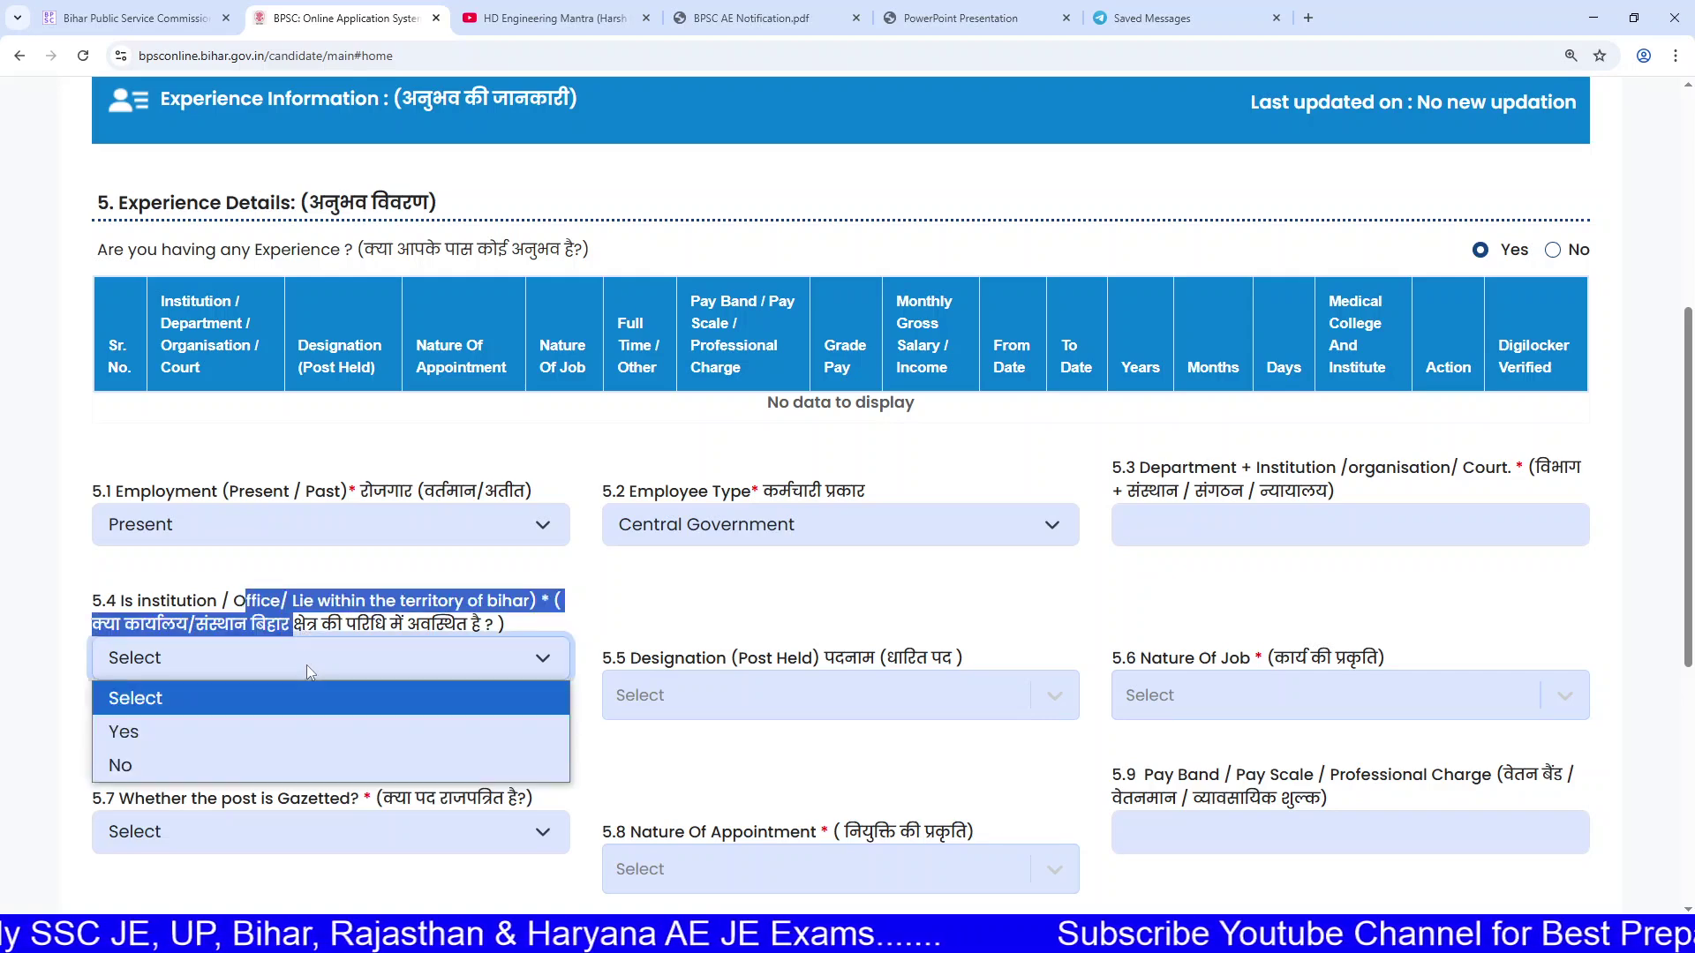
click(212, 761)
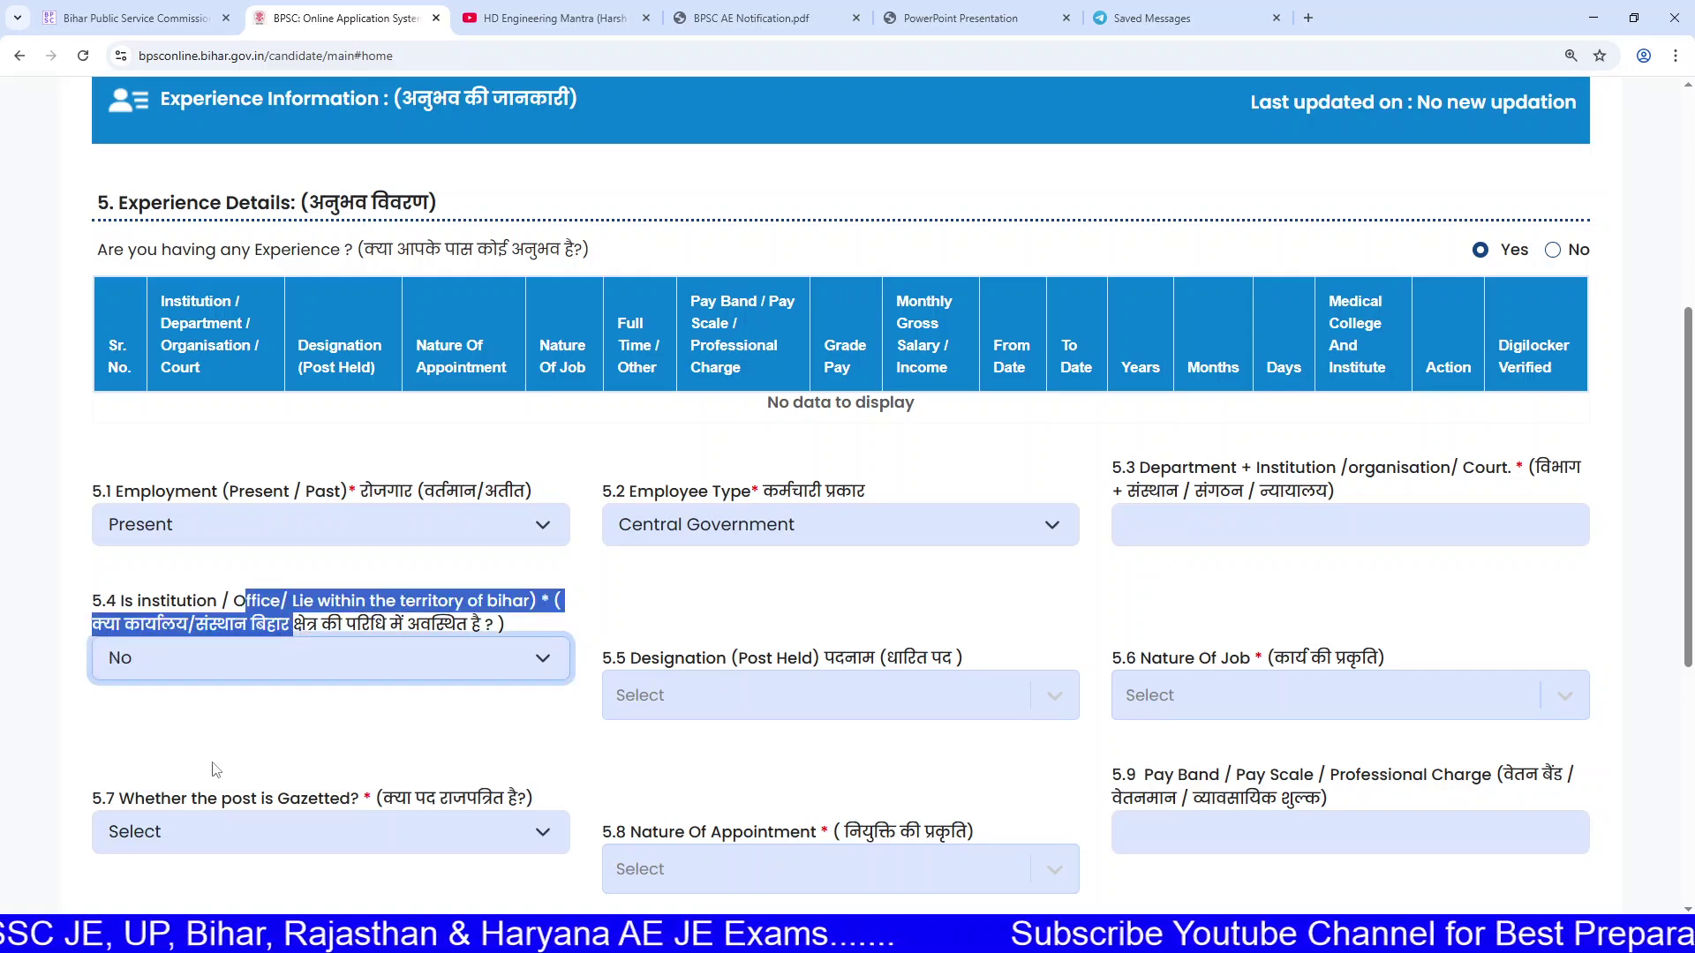
Step: Set the 5.5 Designation (post held) to Assistant Engineer from the end of the list
click(812, 690)
scroll(813, 691, down, 3)
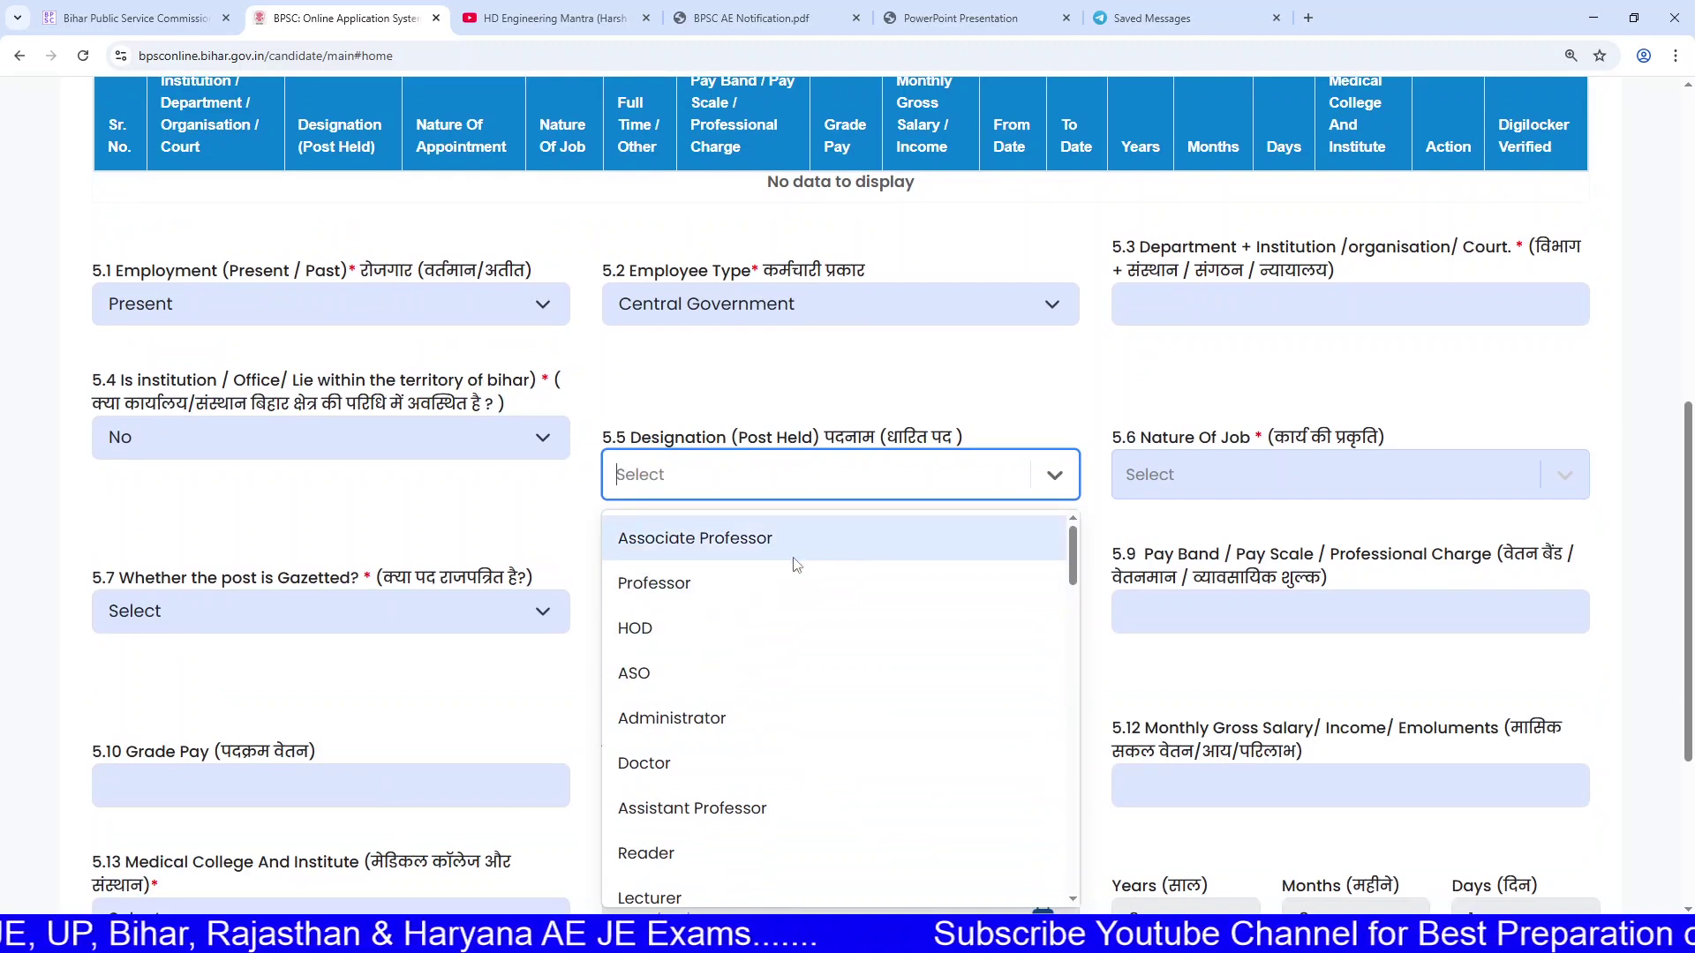
scroll(797, 600, down, 2)
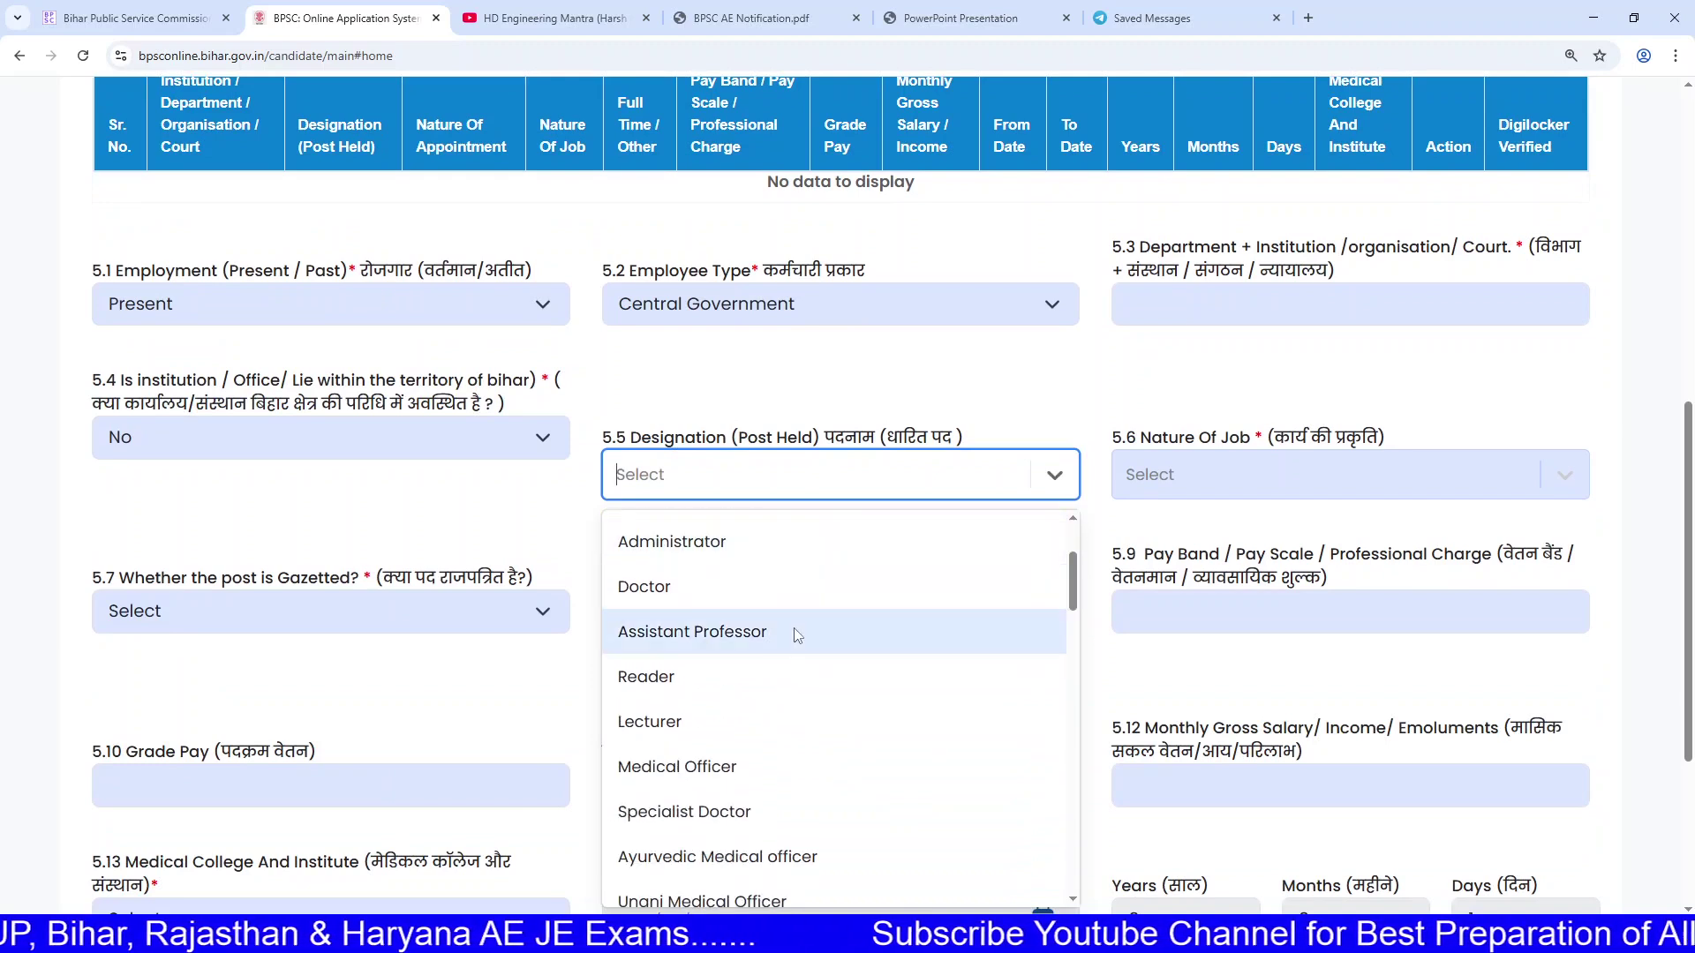
scroll(797, 634, down, 1)
scroll(797, 634, down, 2)
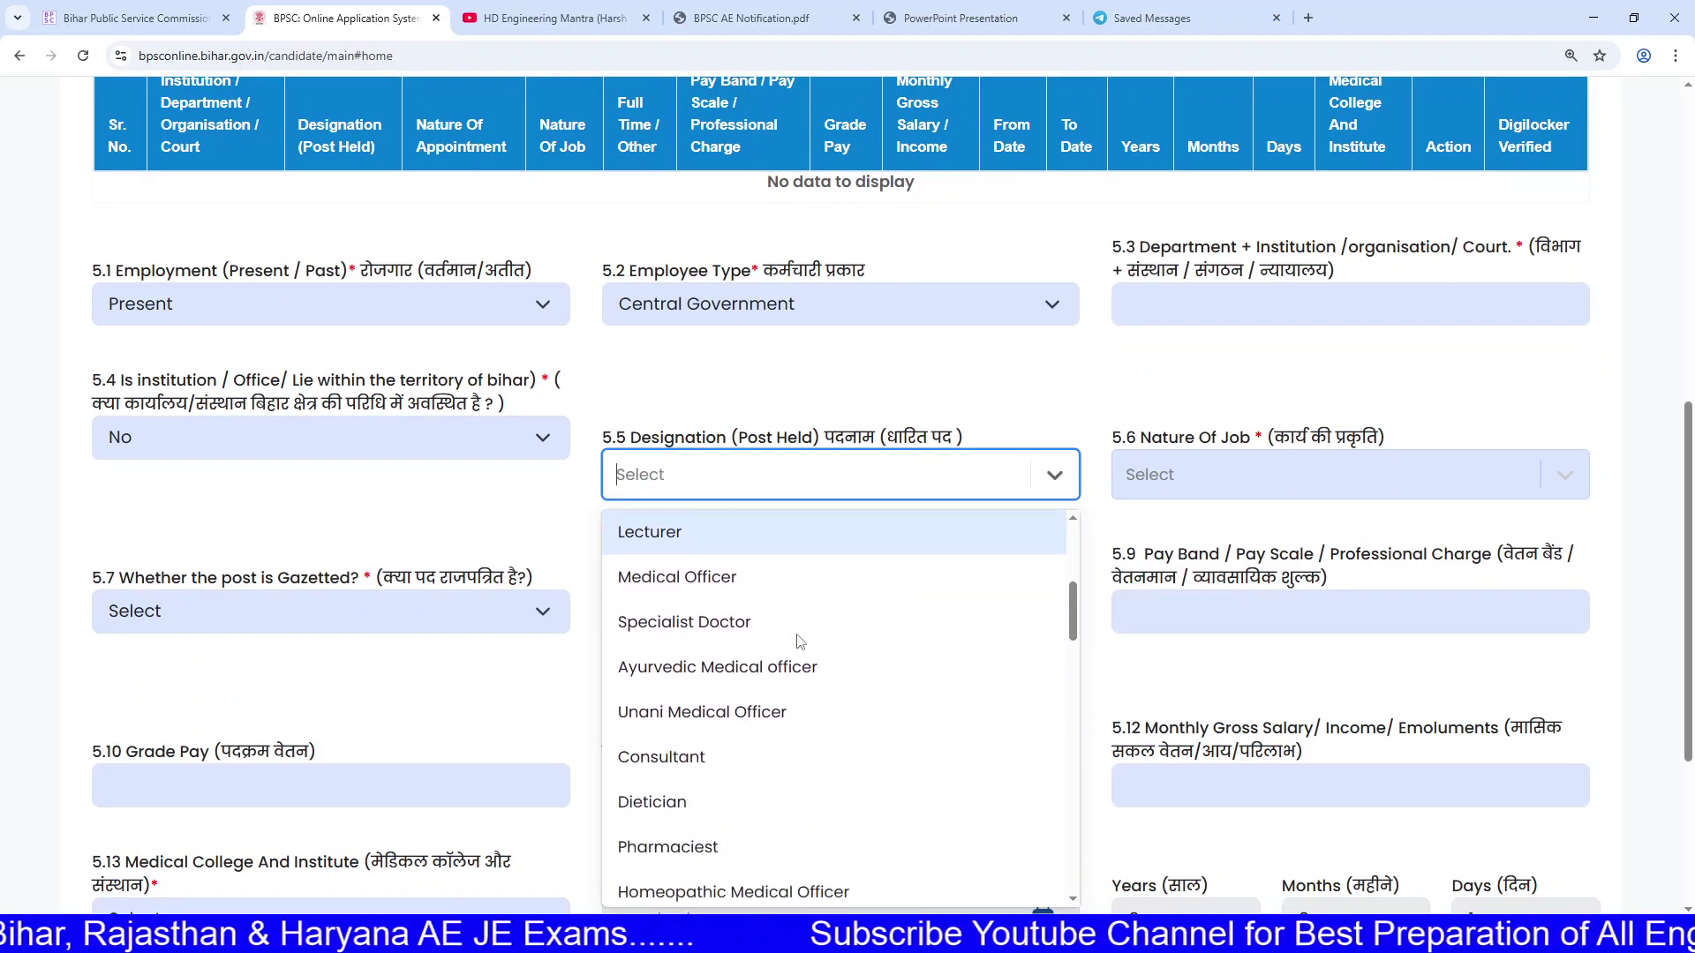
scroll(772, 686, down, 3)
scroll(770, 635, down, 2)
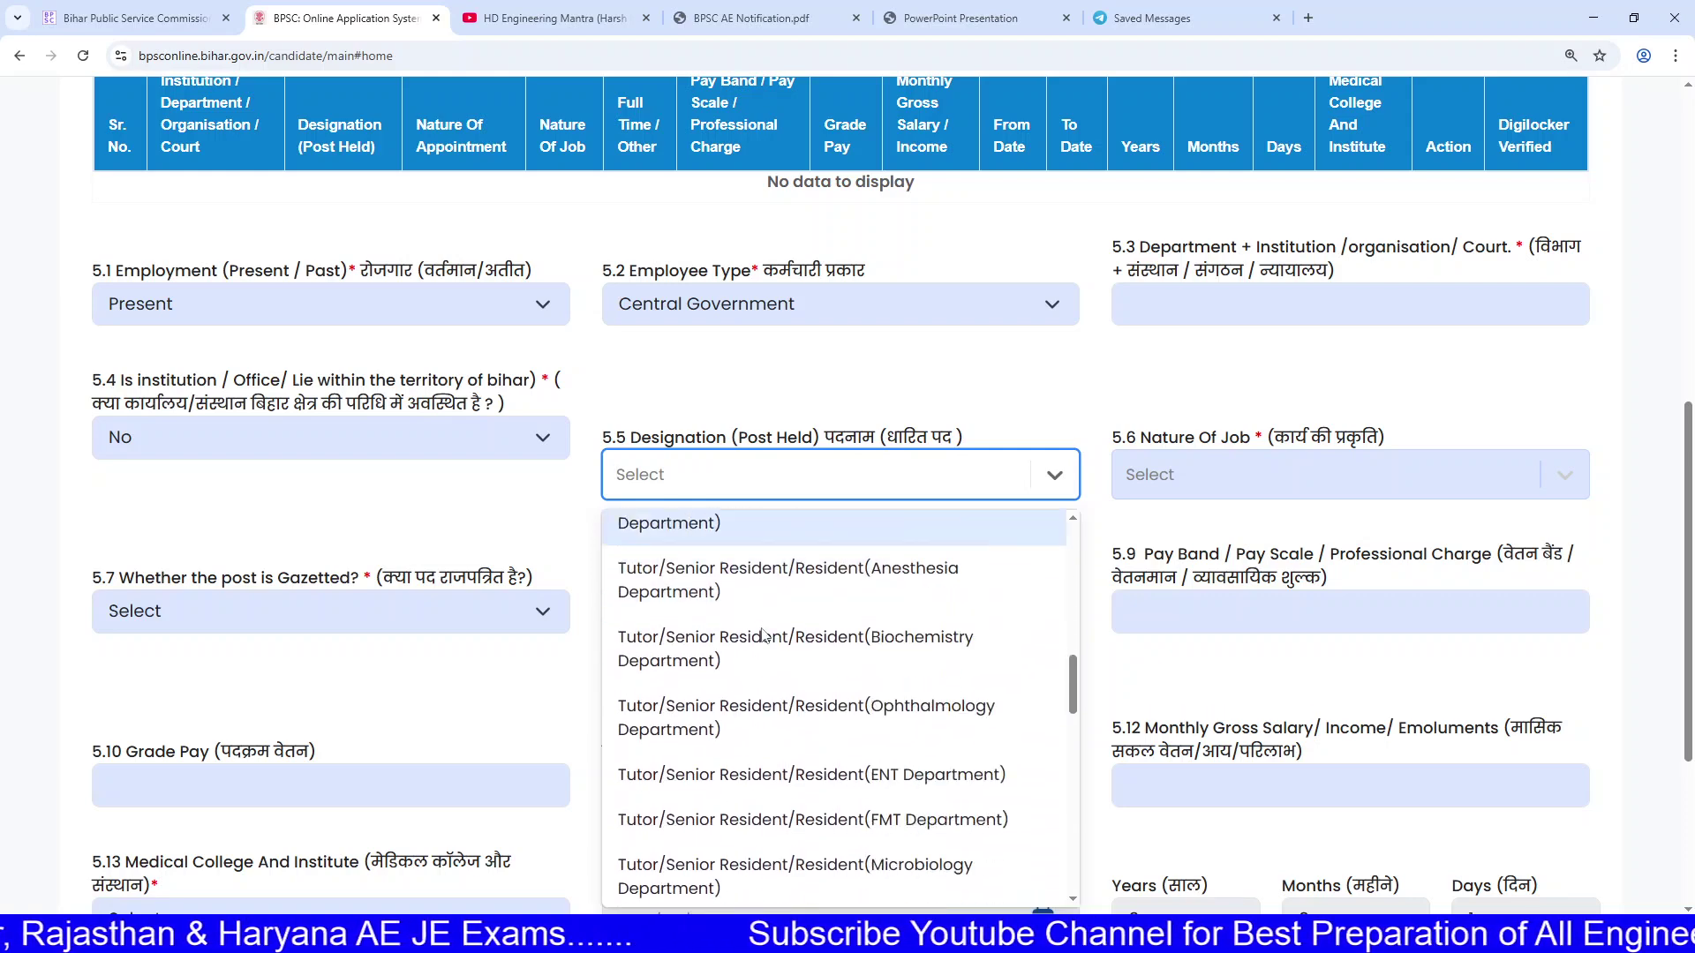
scroll(771, 635, down, 5)
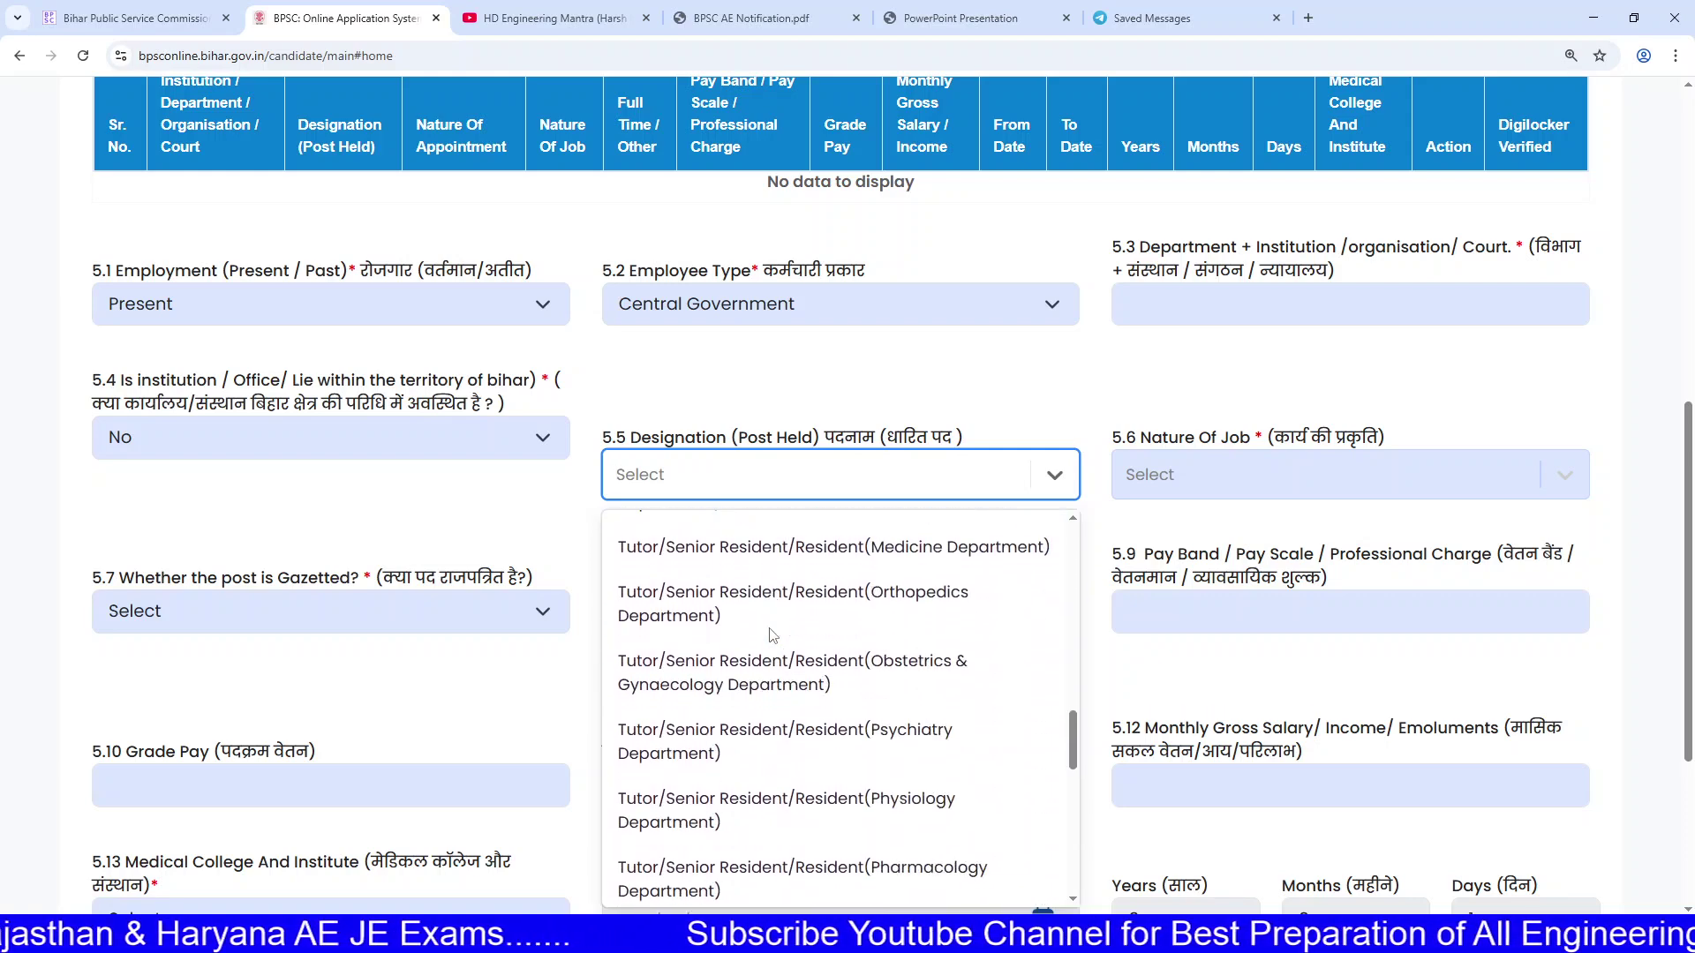
scroll(771, 634, down, 6)
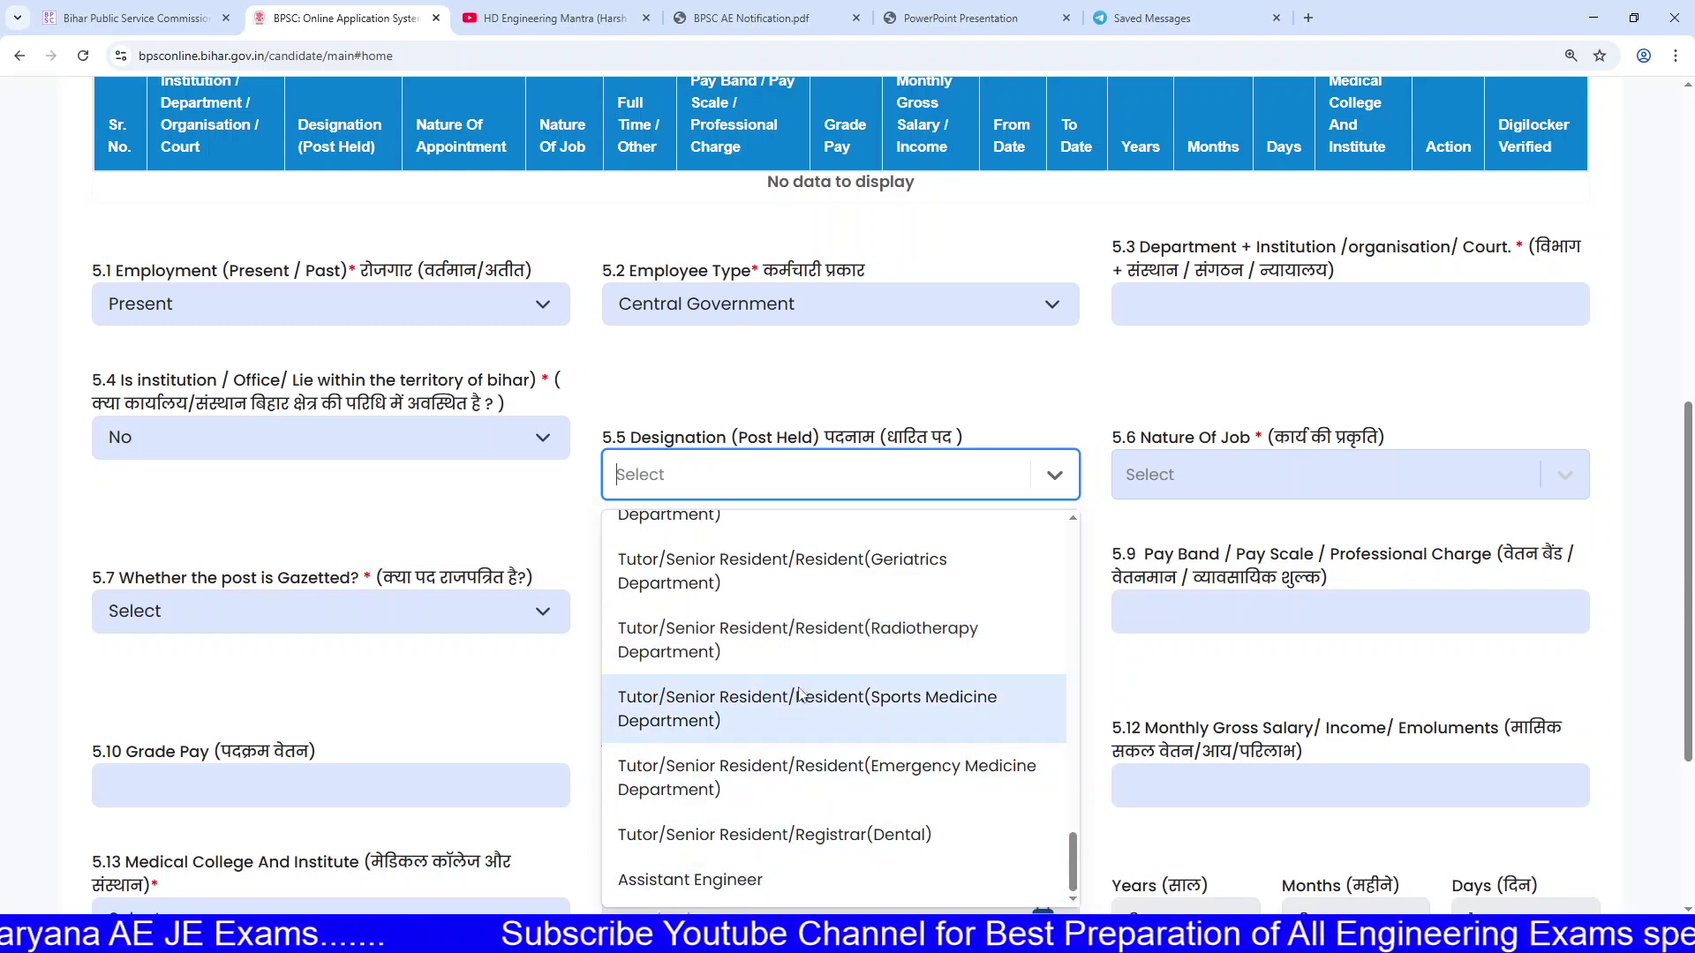
scroll(777, 706, up, 2)
scroll(779, 662, down, 2)
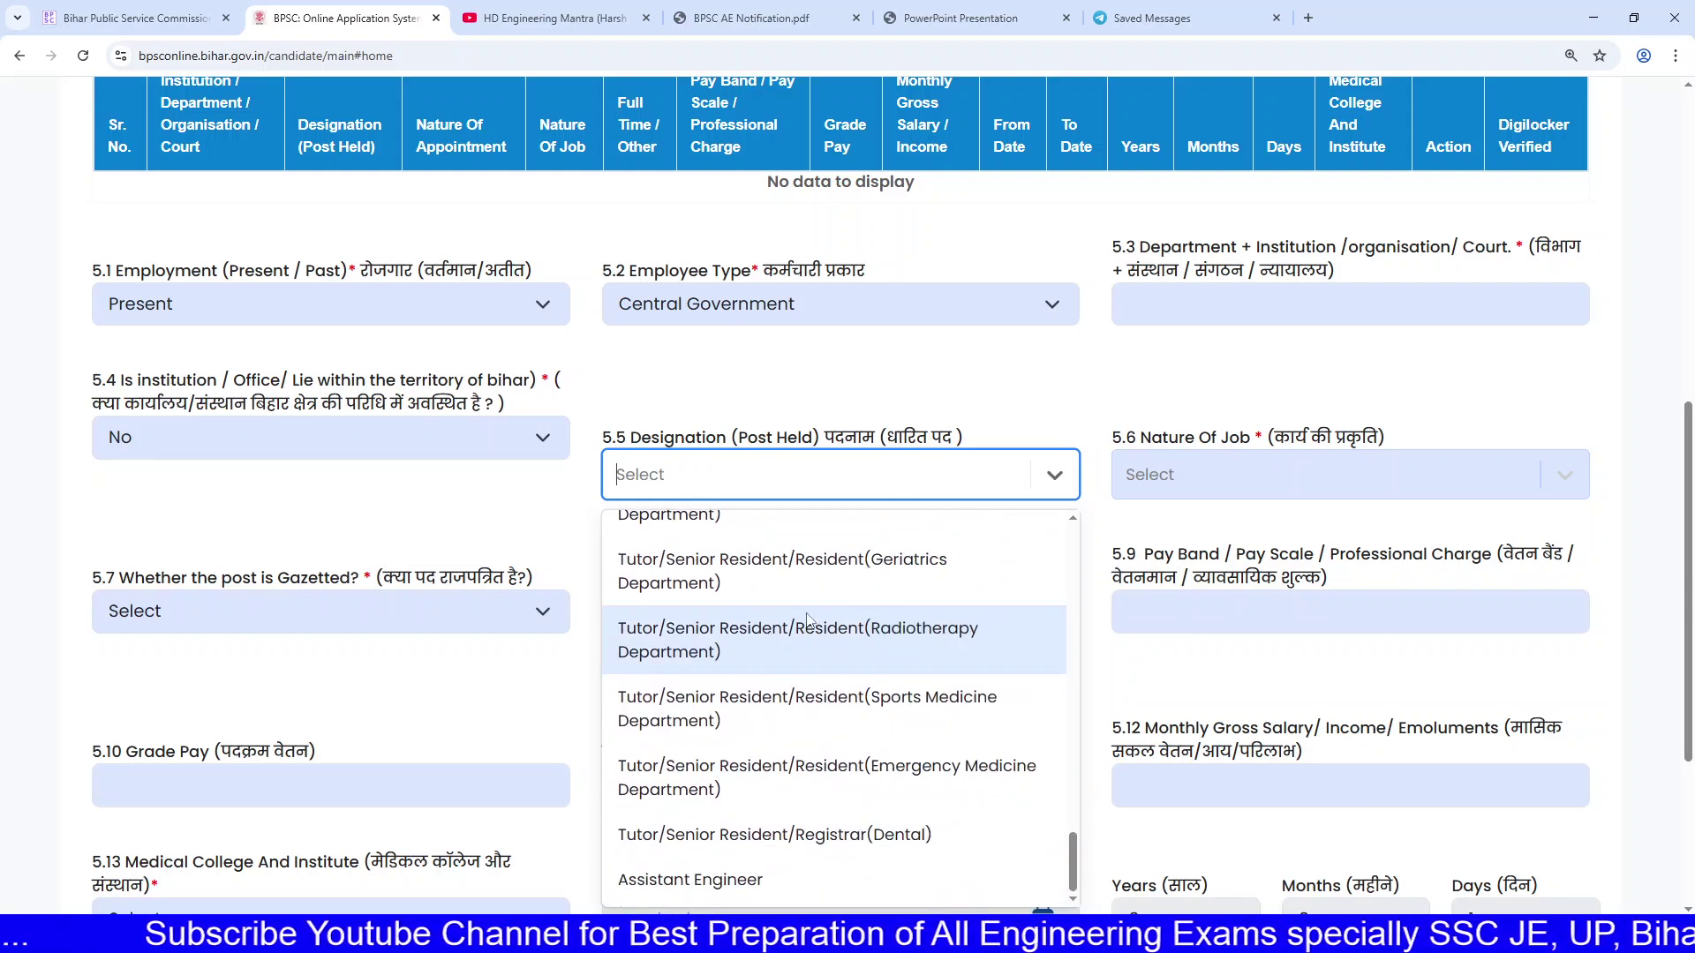
click(760, 881)
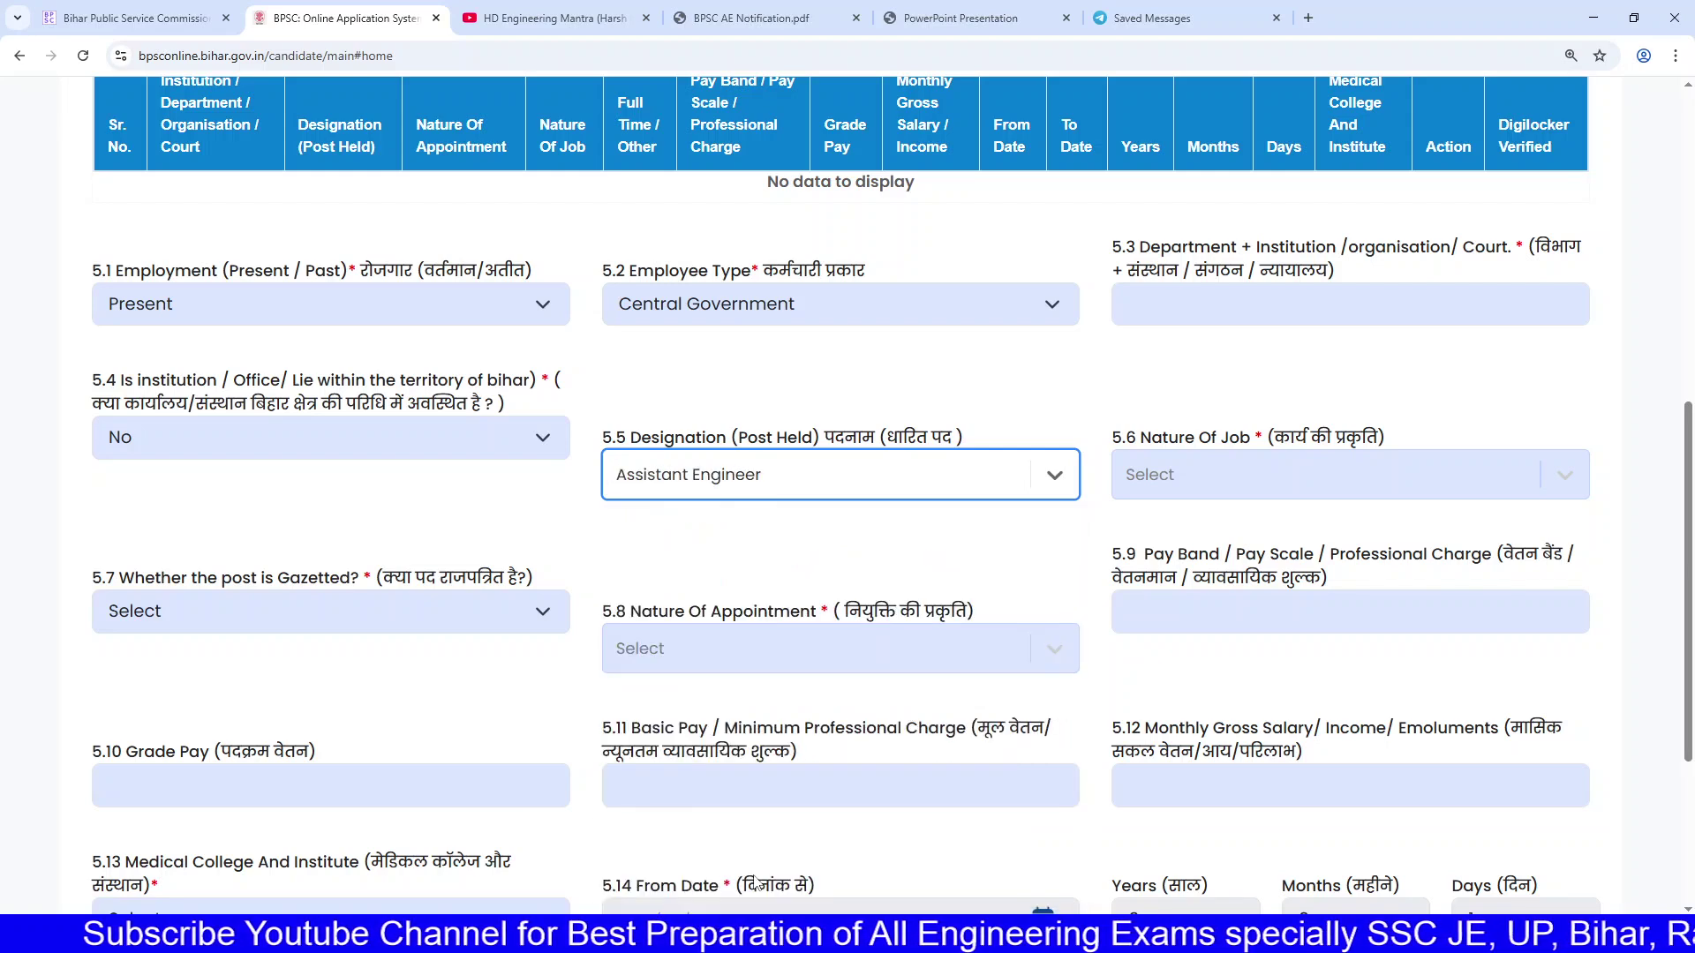
click(1196, 481)
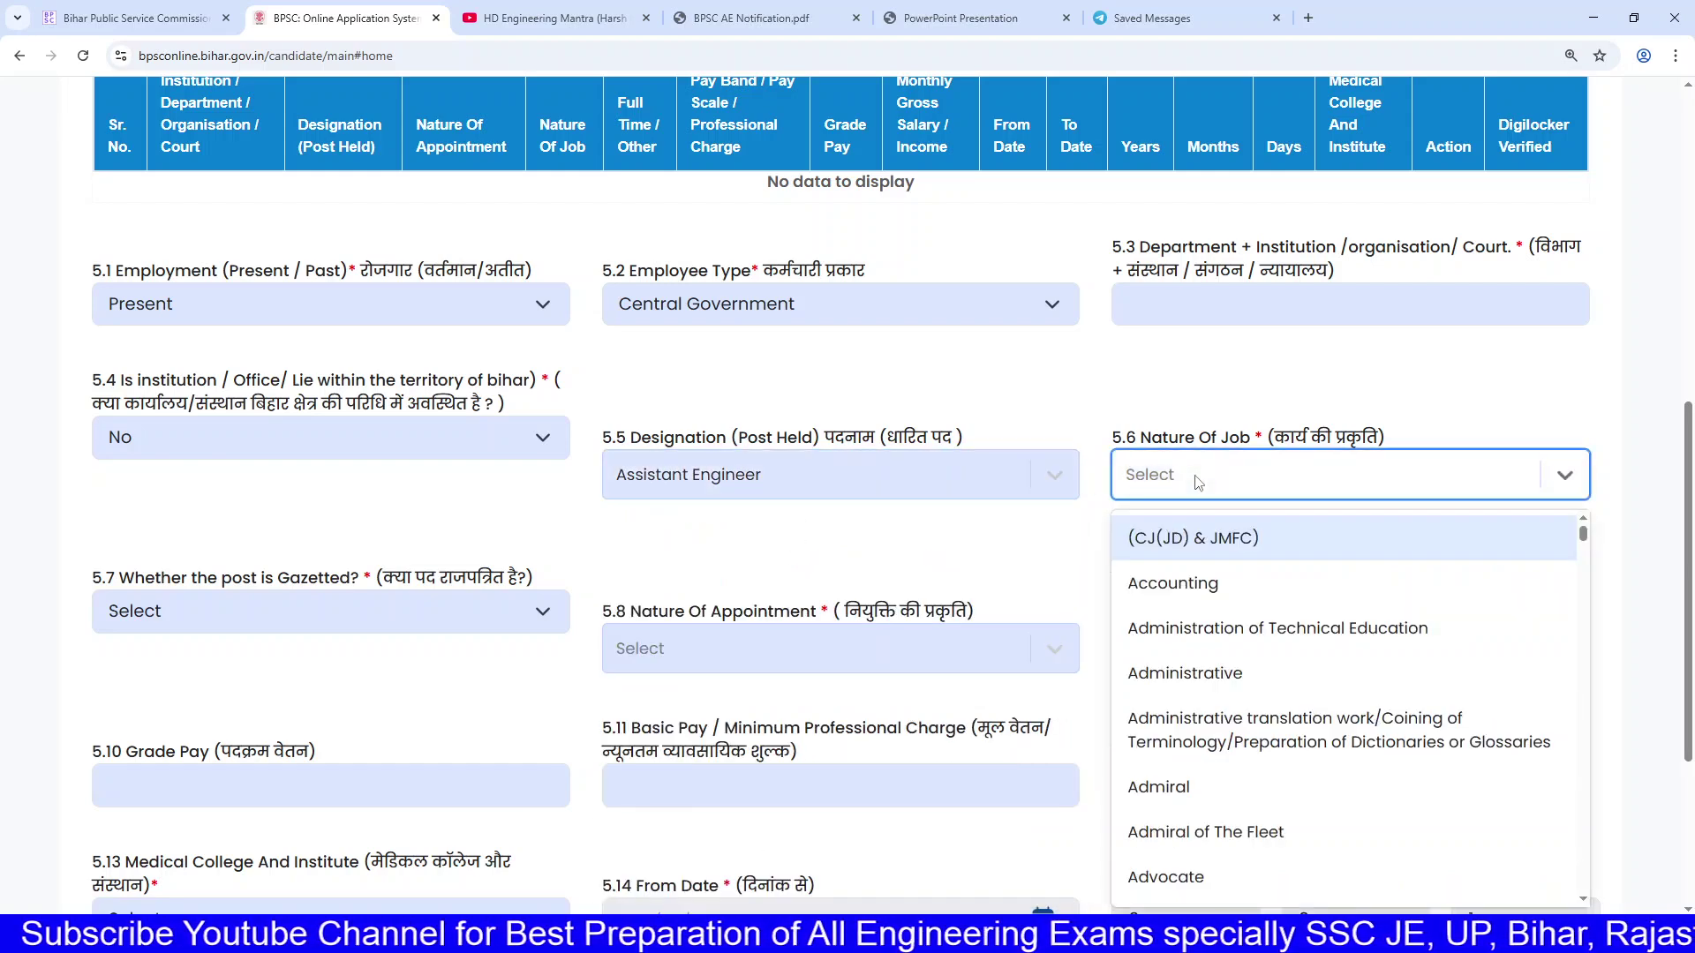
Step: Check that the designation still reads Assistant Engineer
scroll(1247, 615, down, 10)
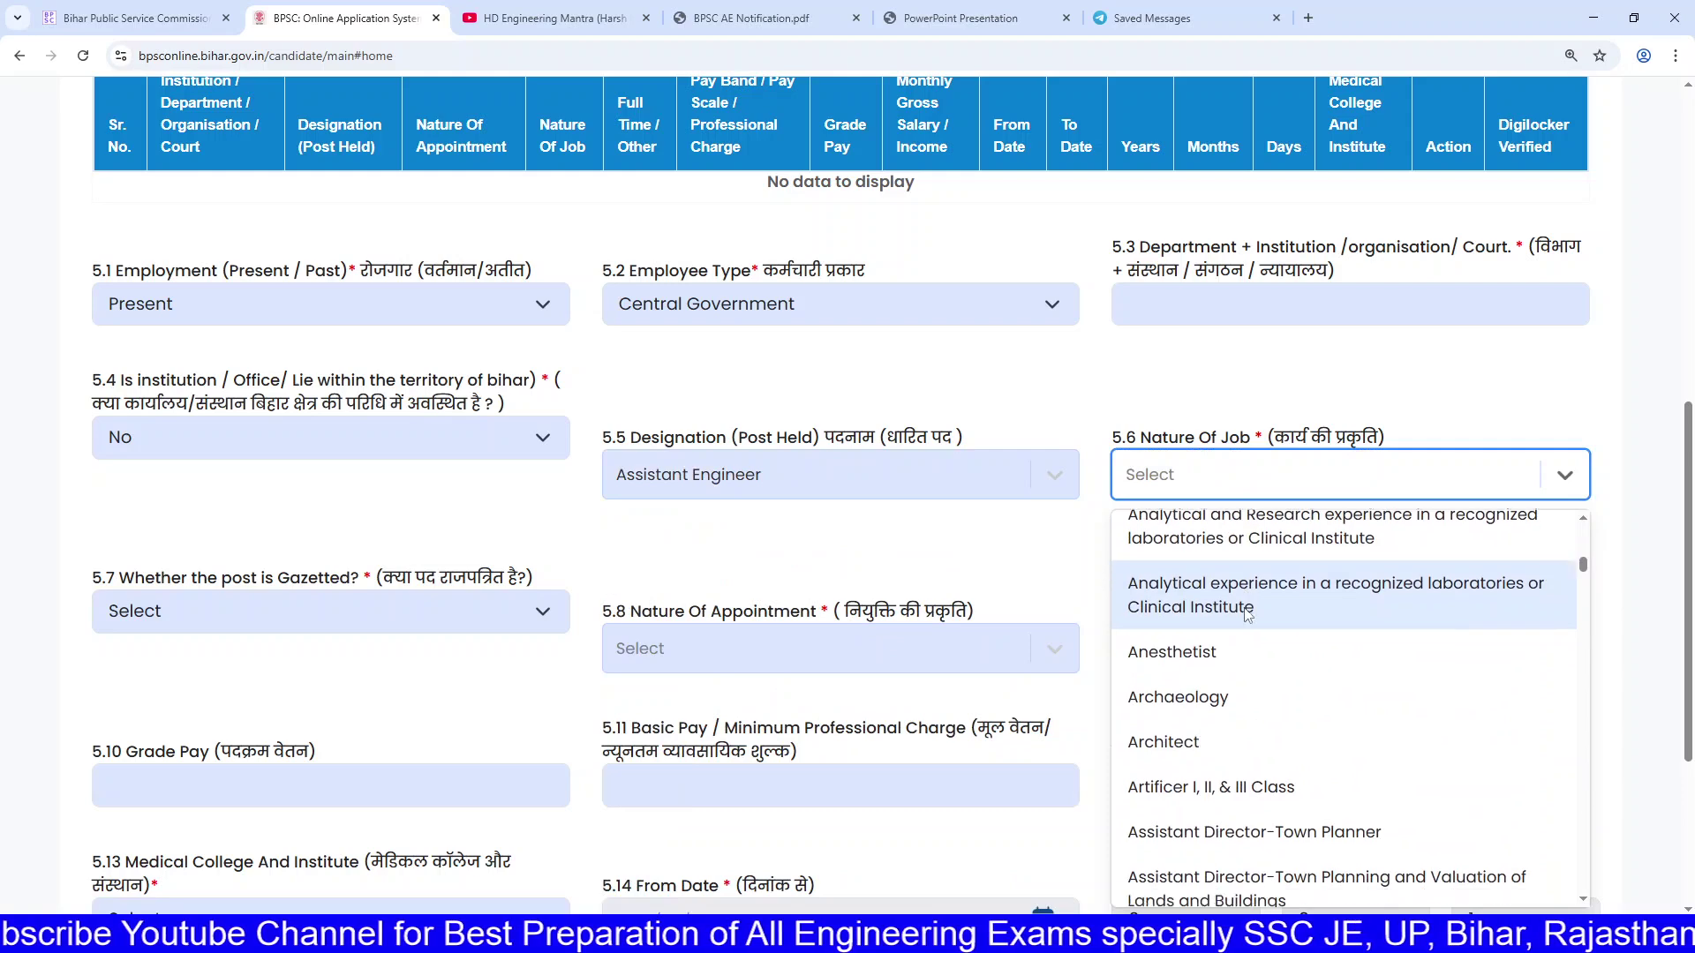
scroll(1247, 609, down, 5)
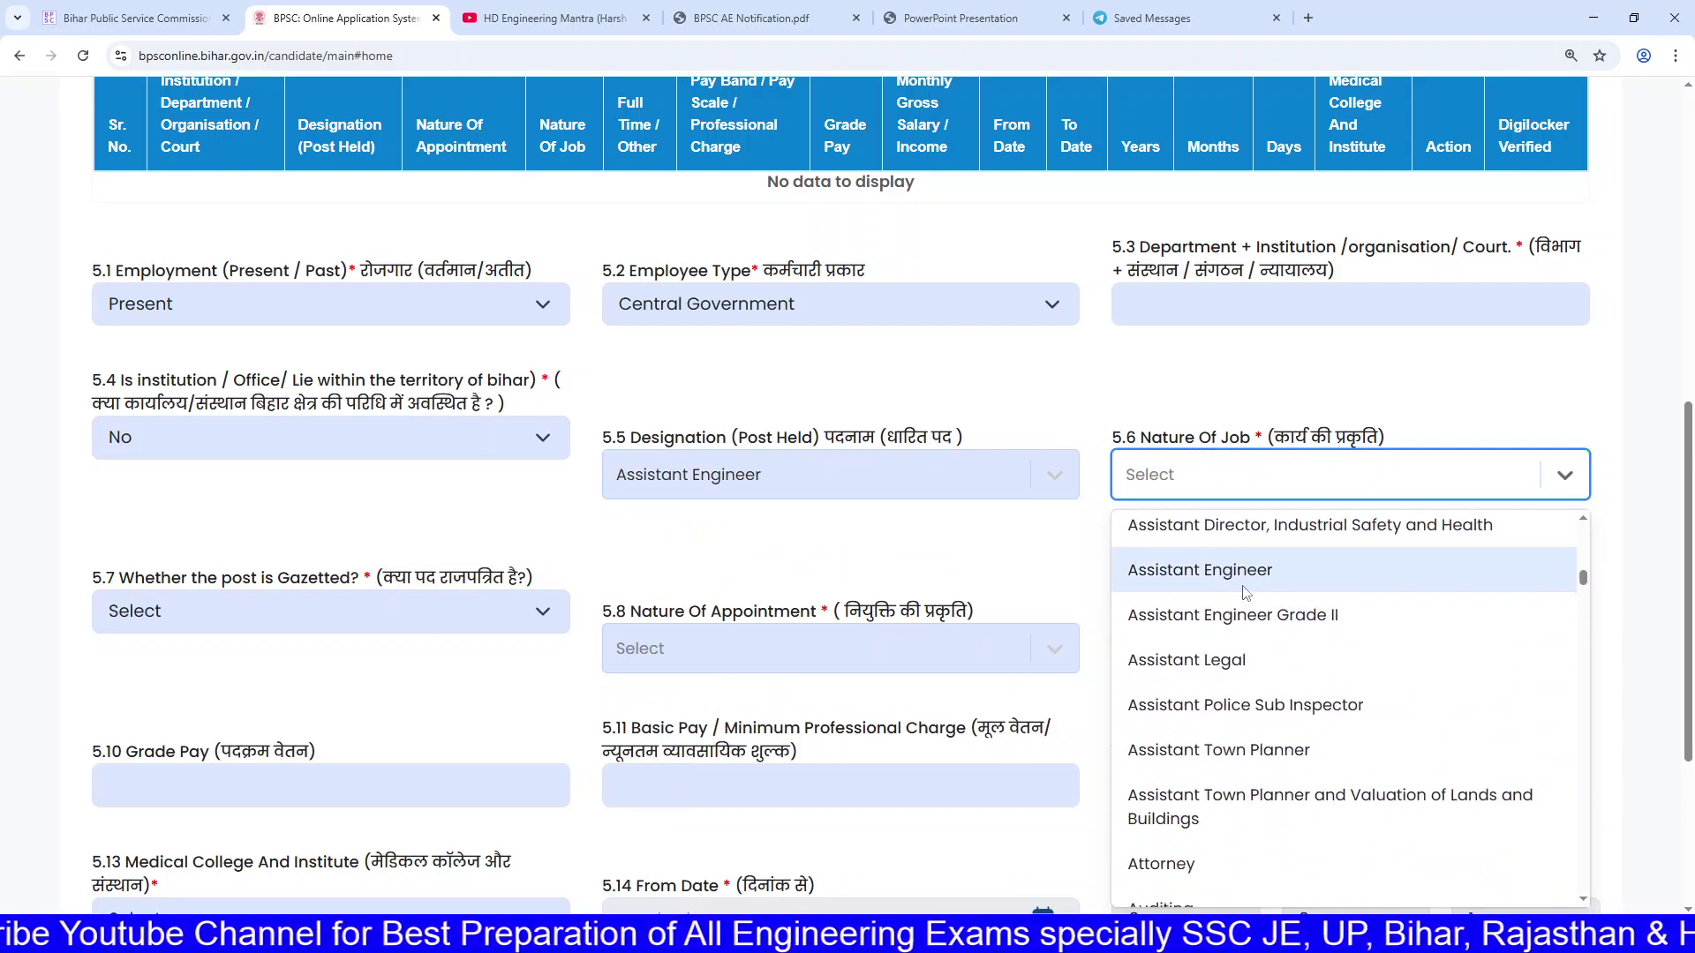
click(945, 463)
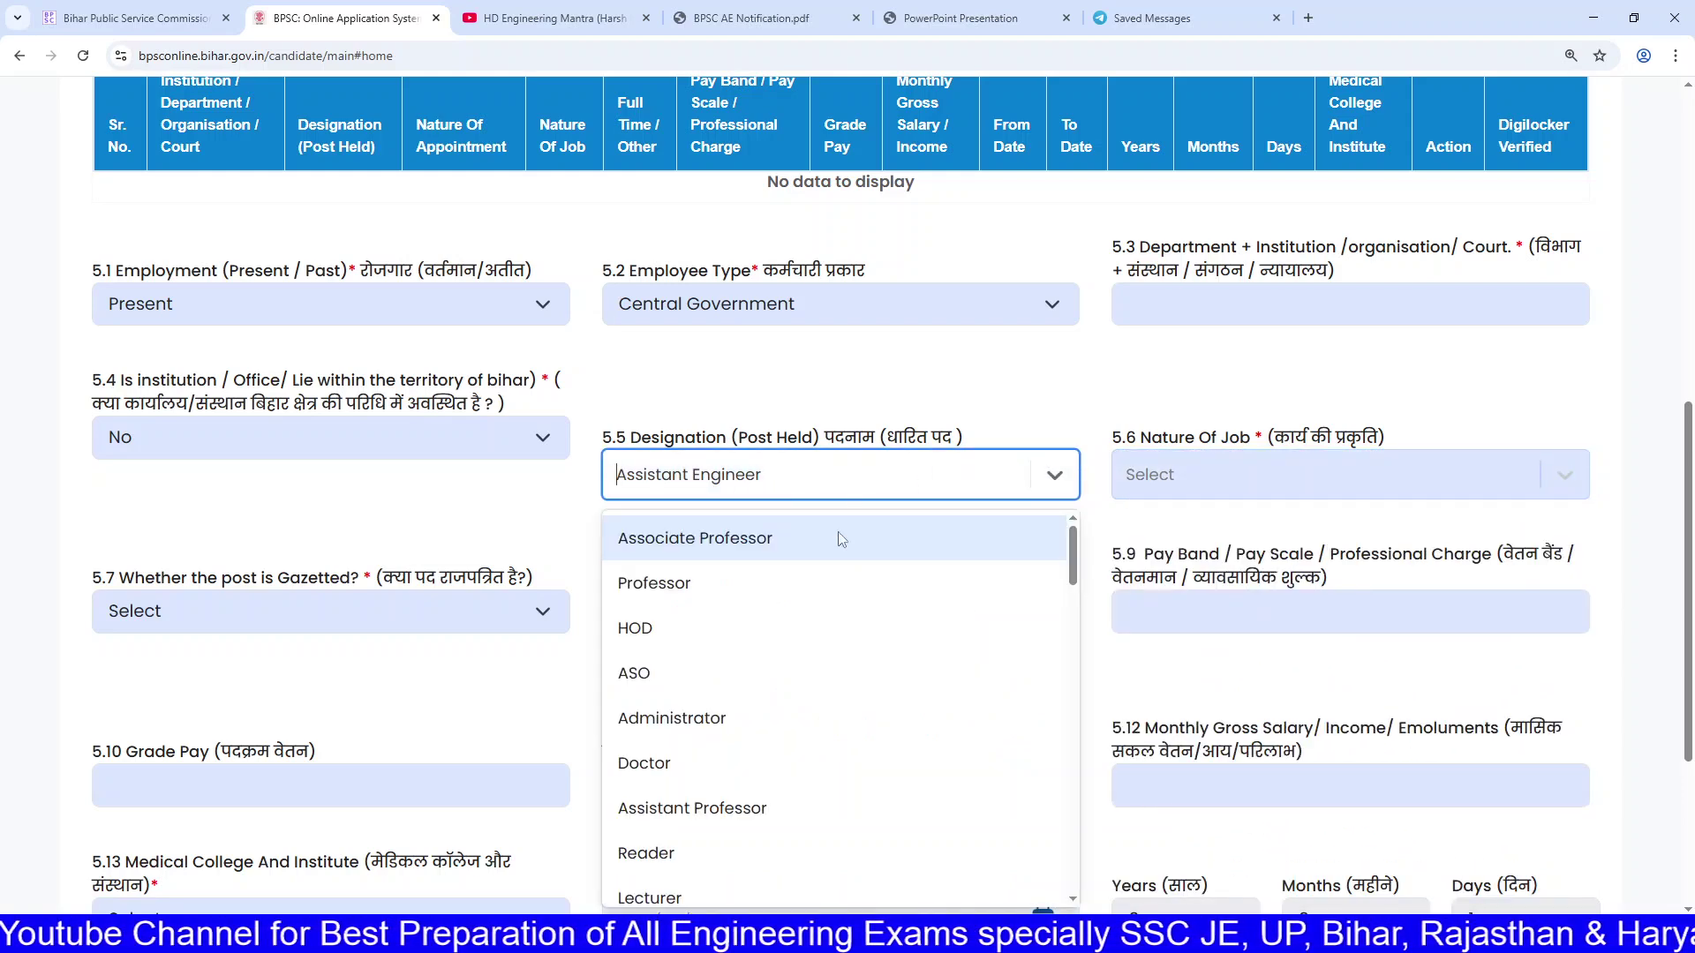
scroll(795, 750, down, 20)
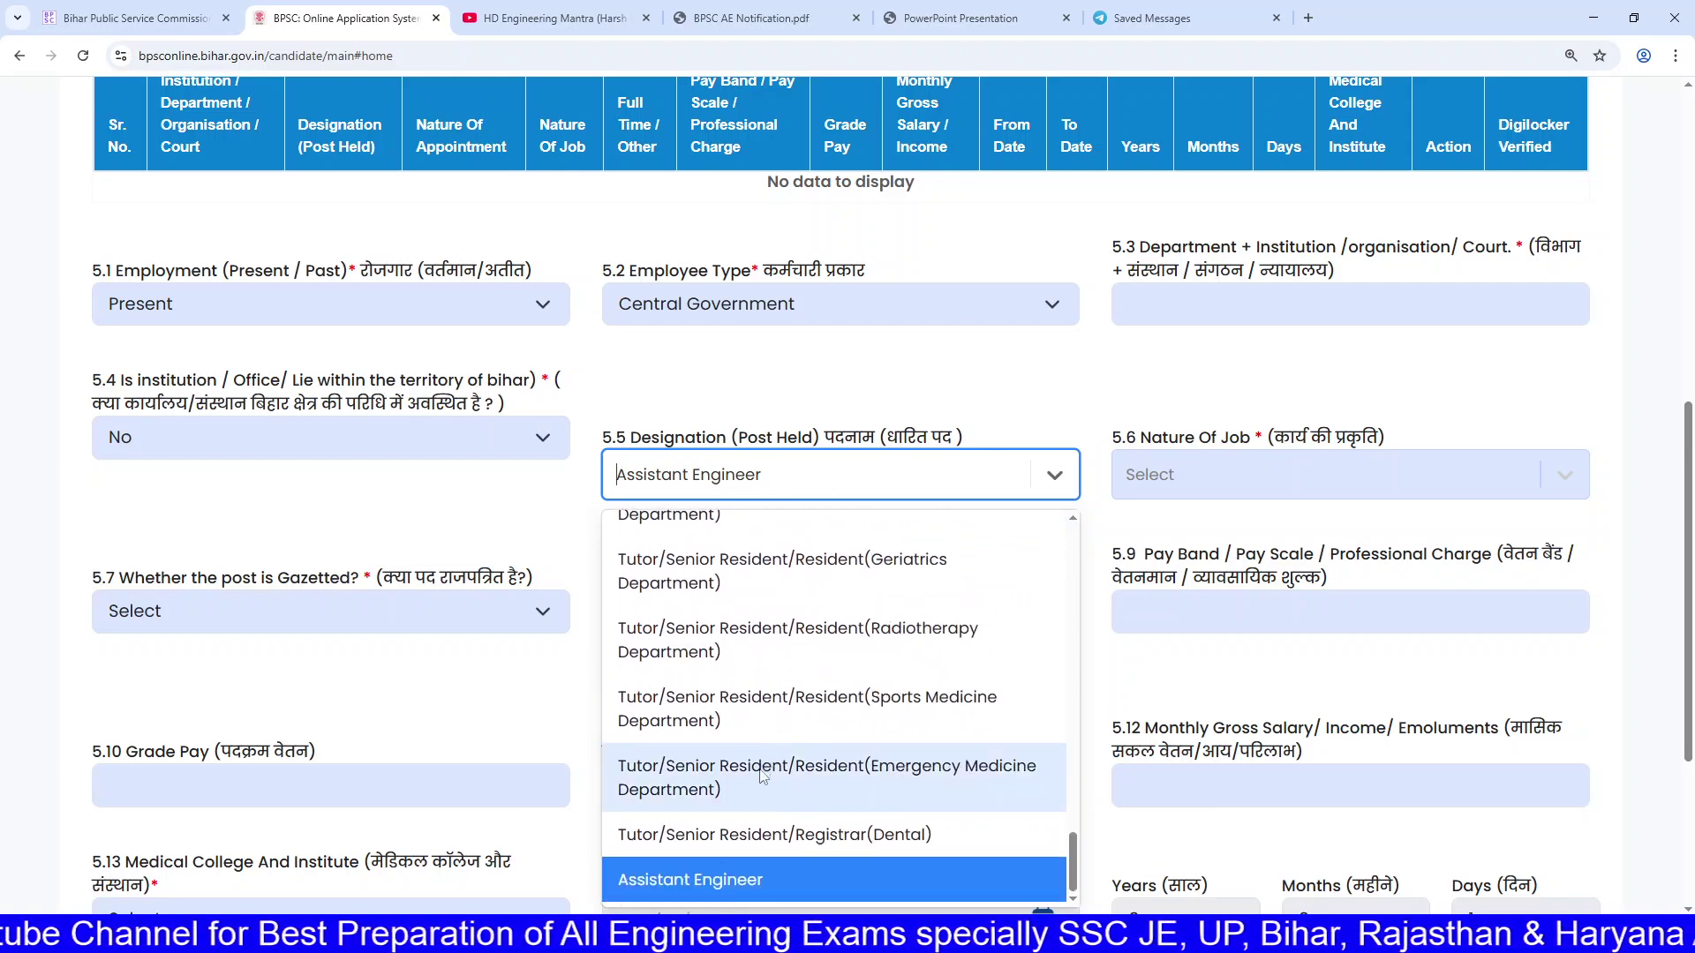
scroll(840, 574, up, 20)
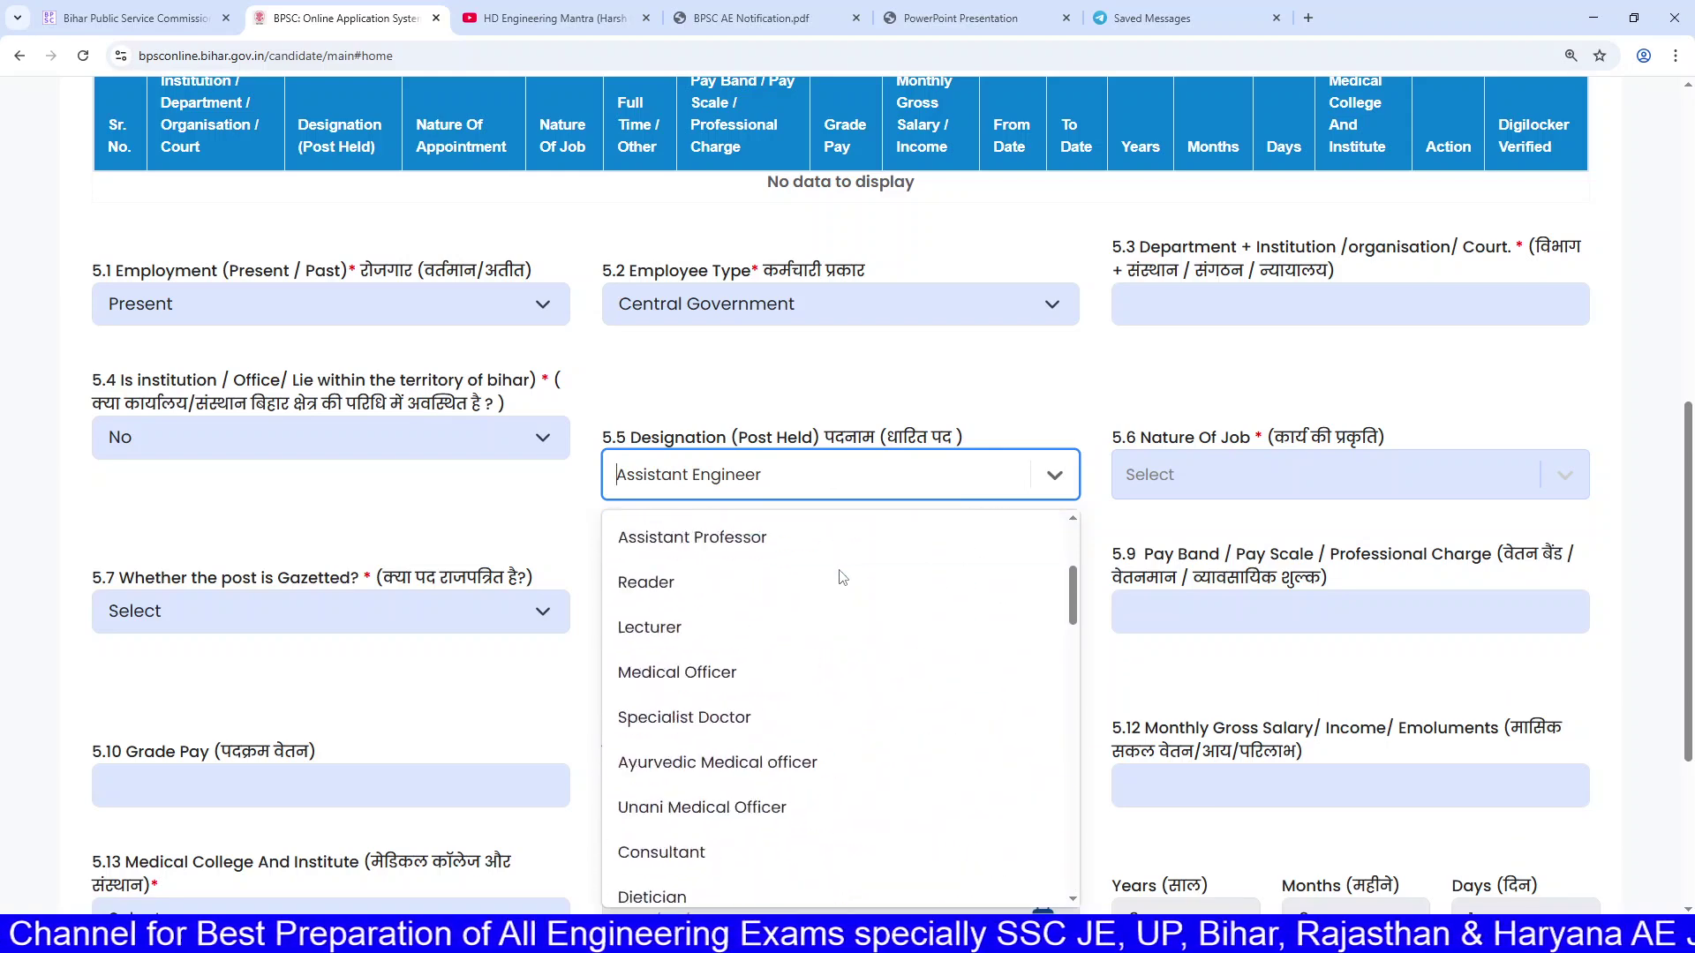
click(764, 485)
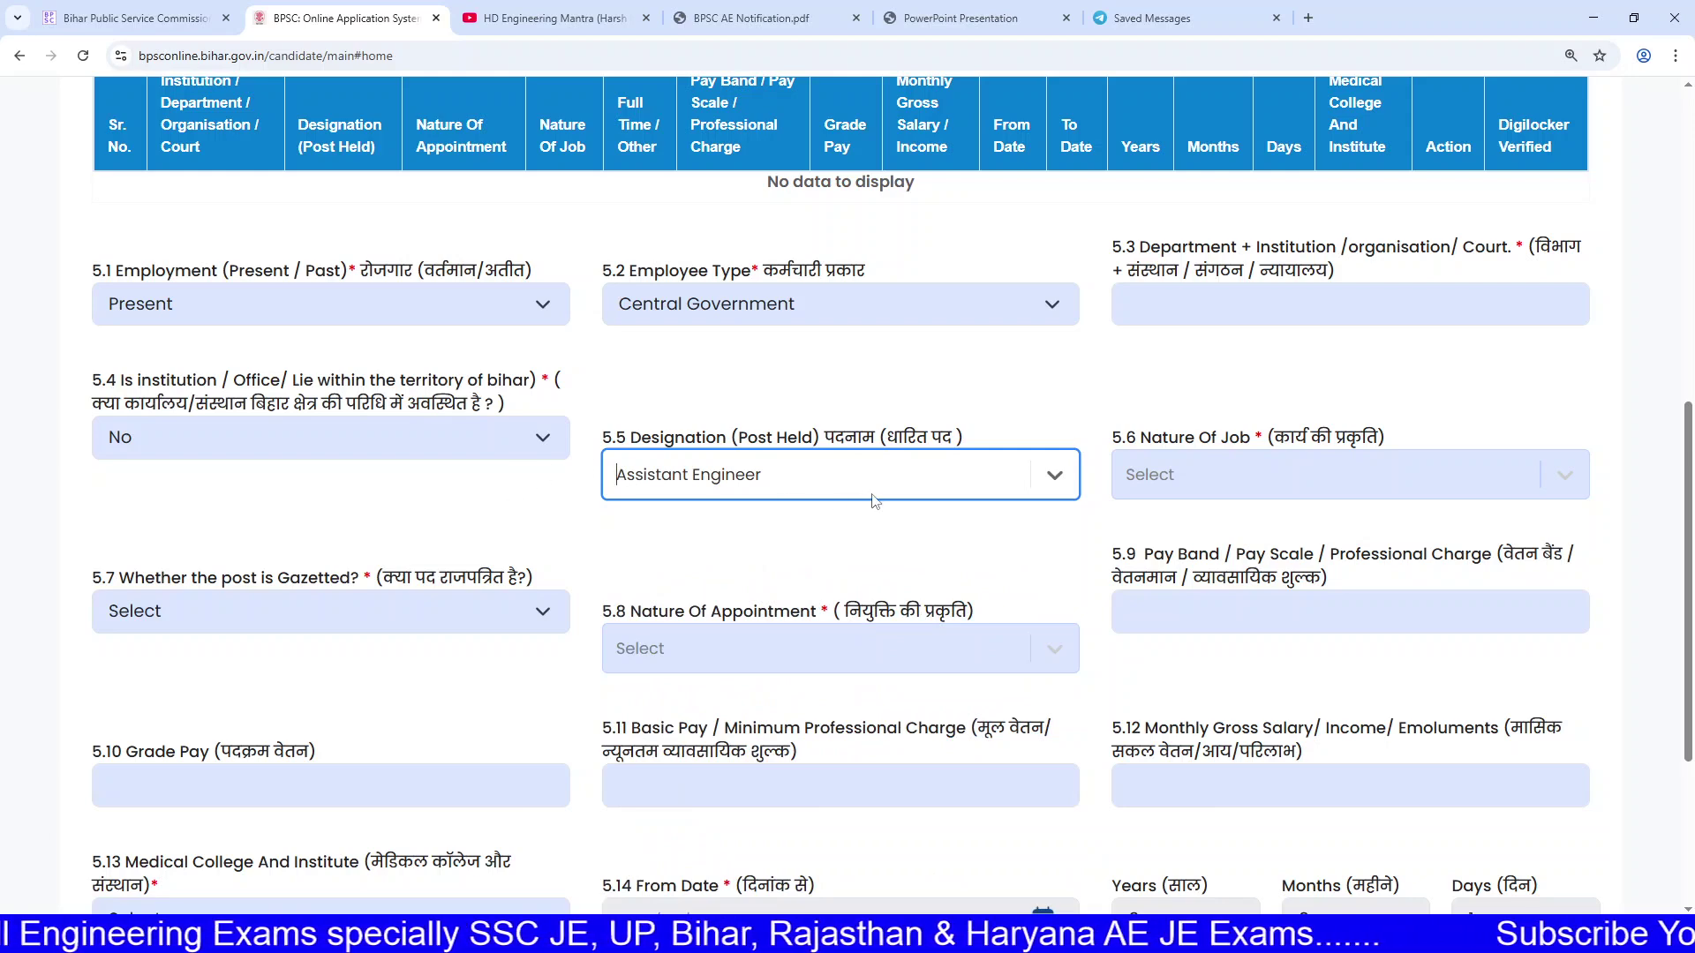
Step: Choose Engineer as the 5.6 Nature Of Job
click(1163, 468)
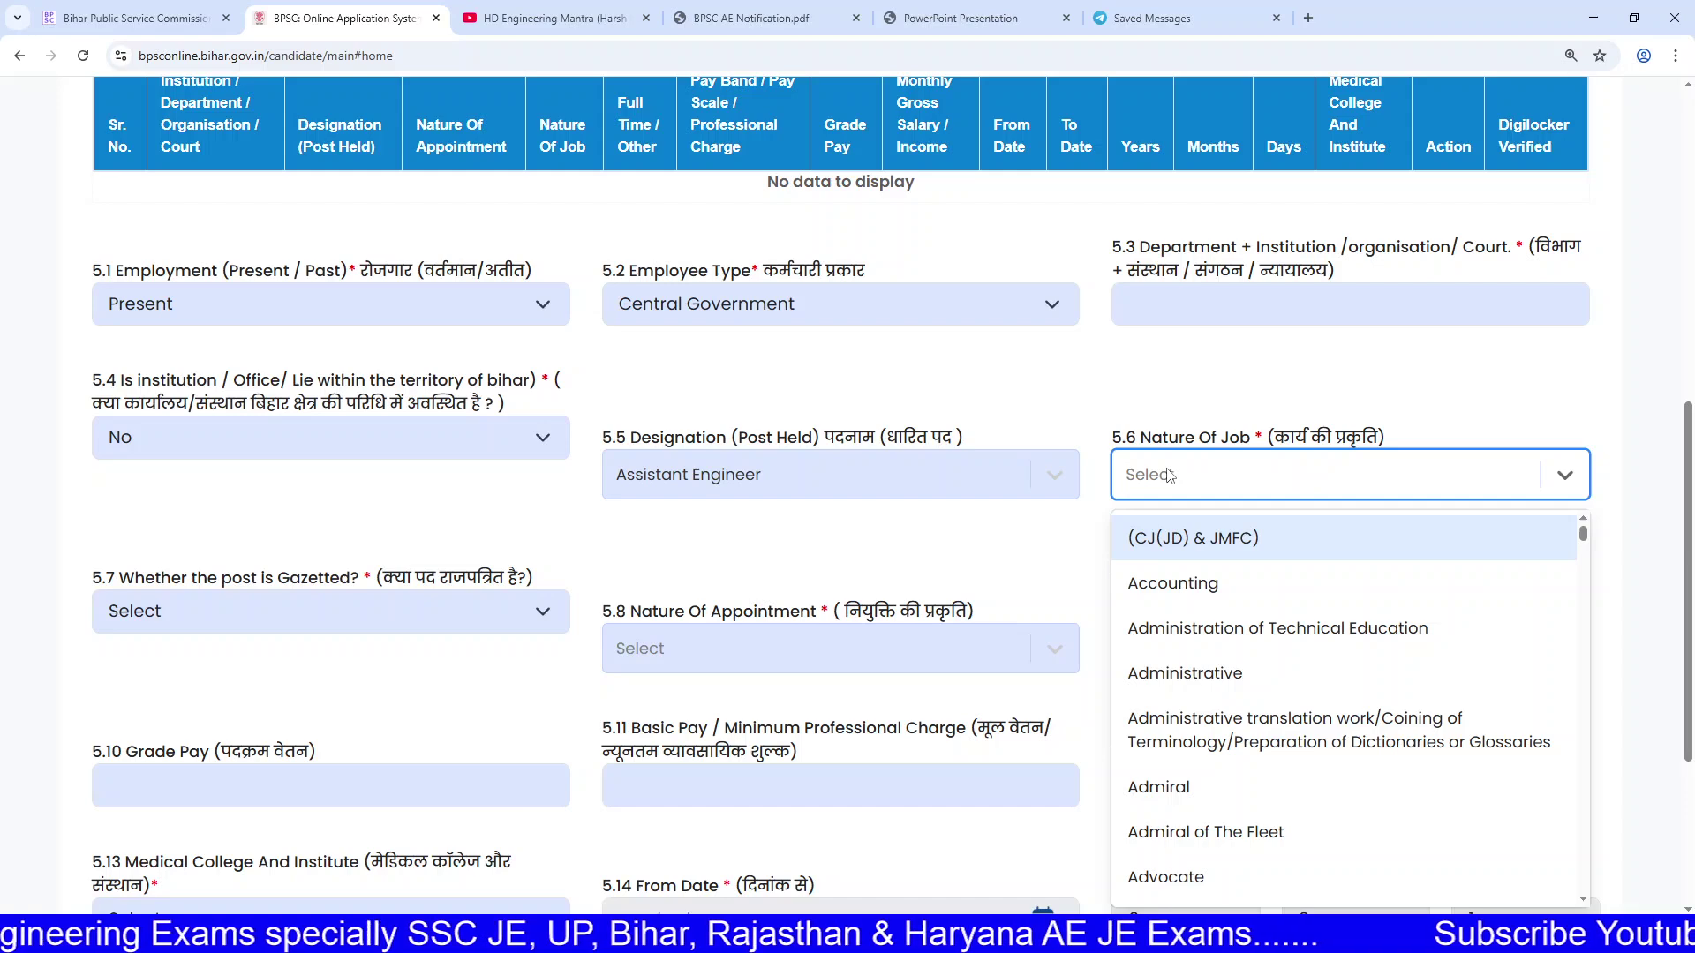
scroll(1206, 556, down, 15)
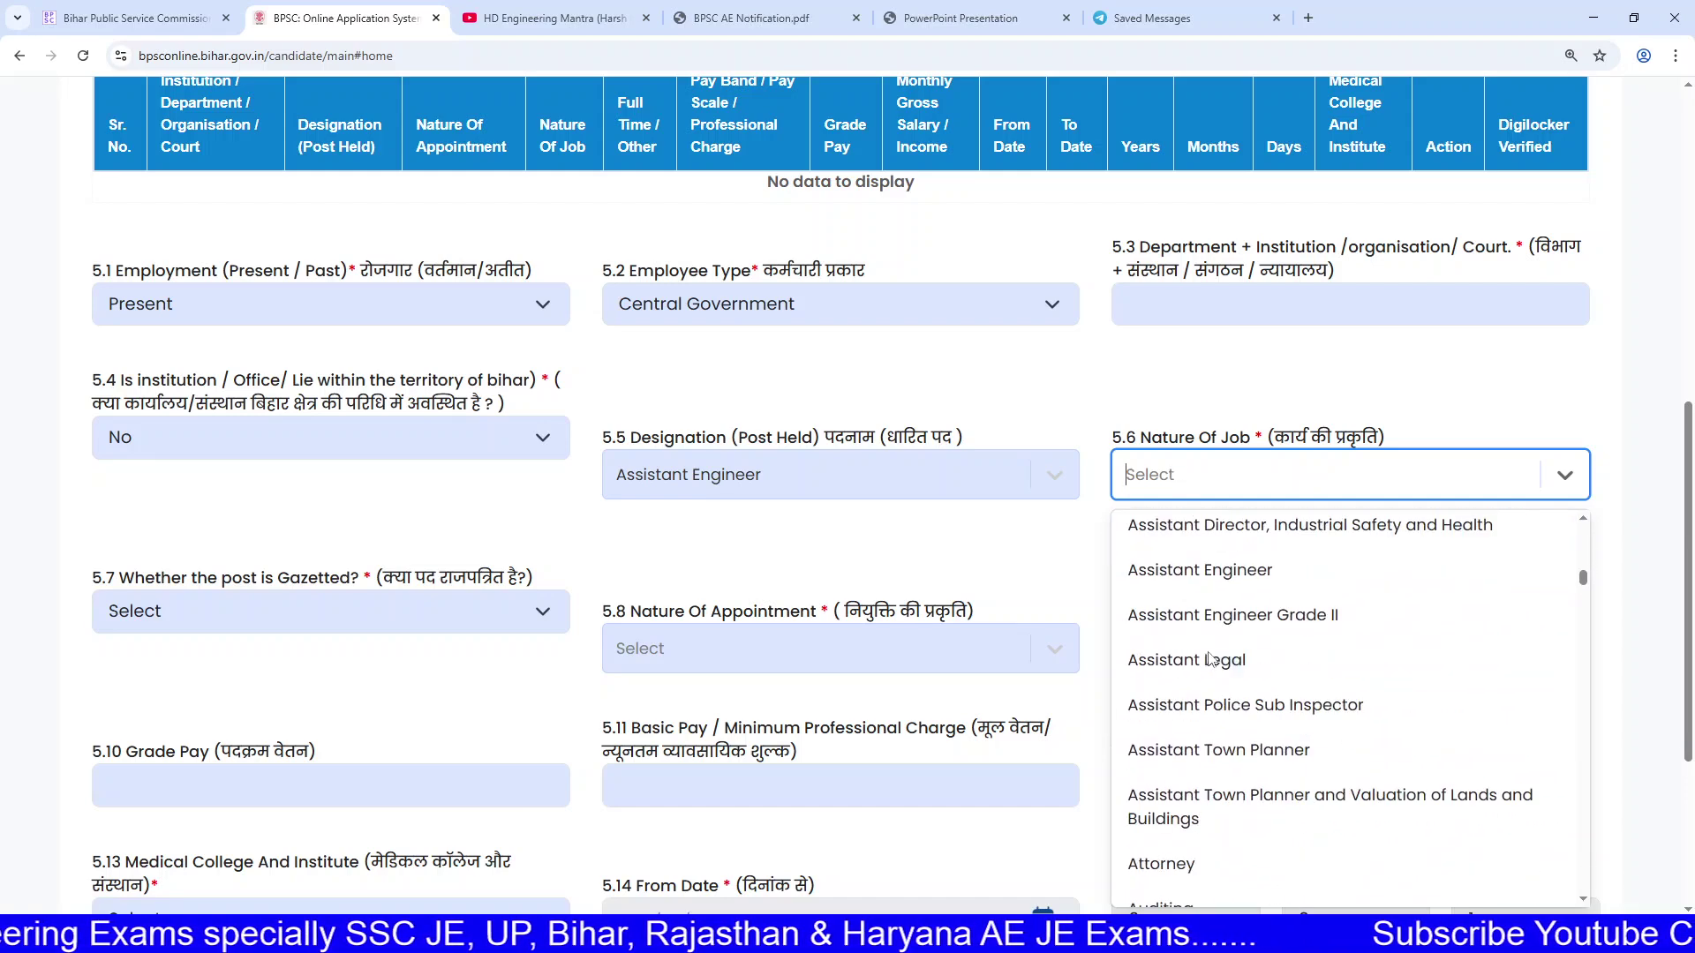
scroll(1215, 664, down, 5)
scroll(1218, 653, up, 3)
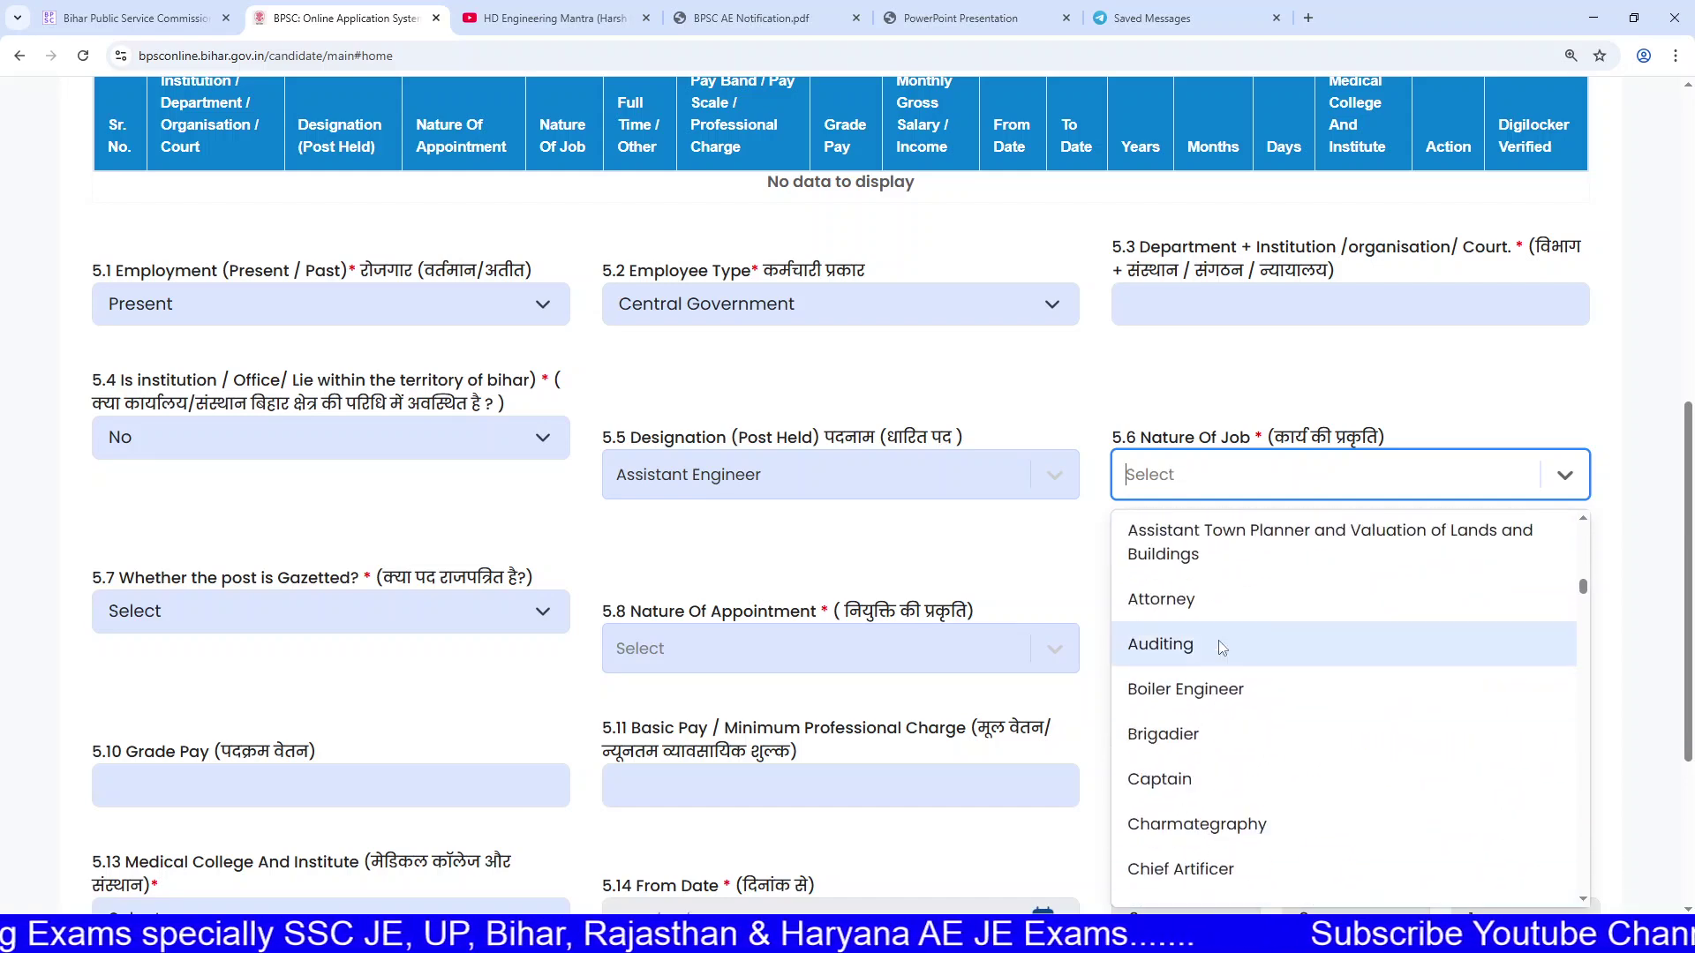
scroll(1225, 729, up, 2)
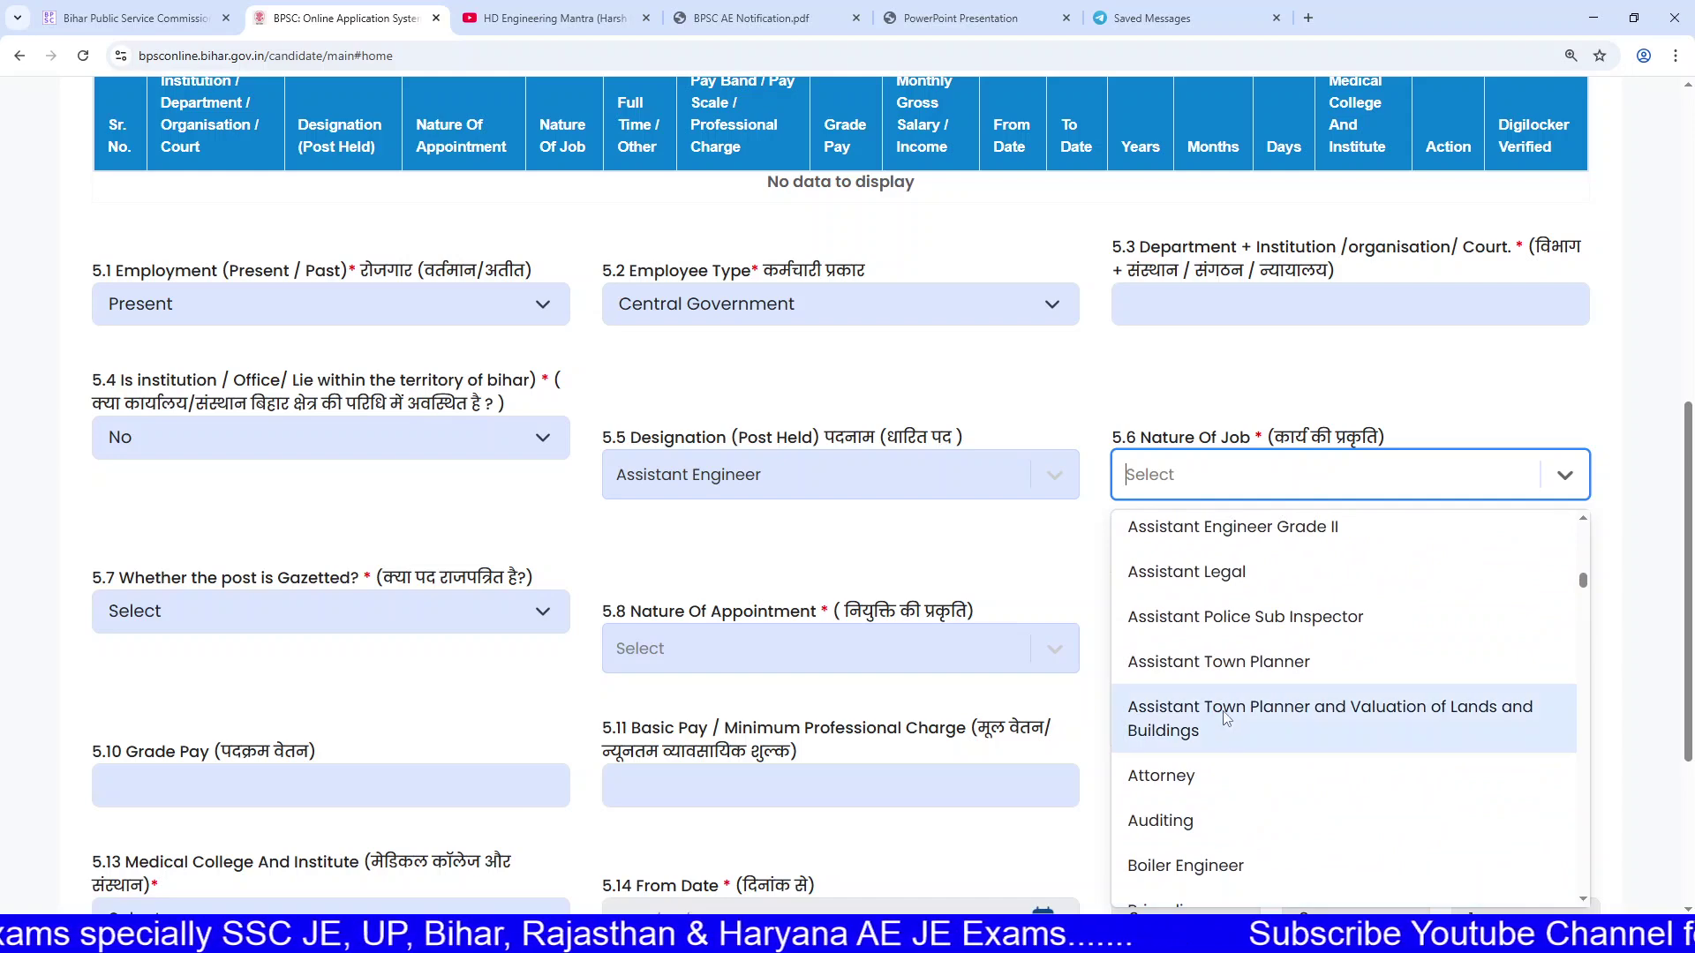
scroll(1236, 719, down, 10)
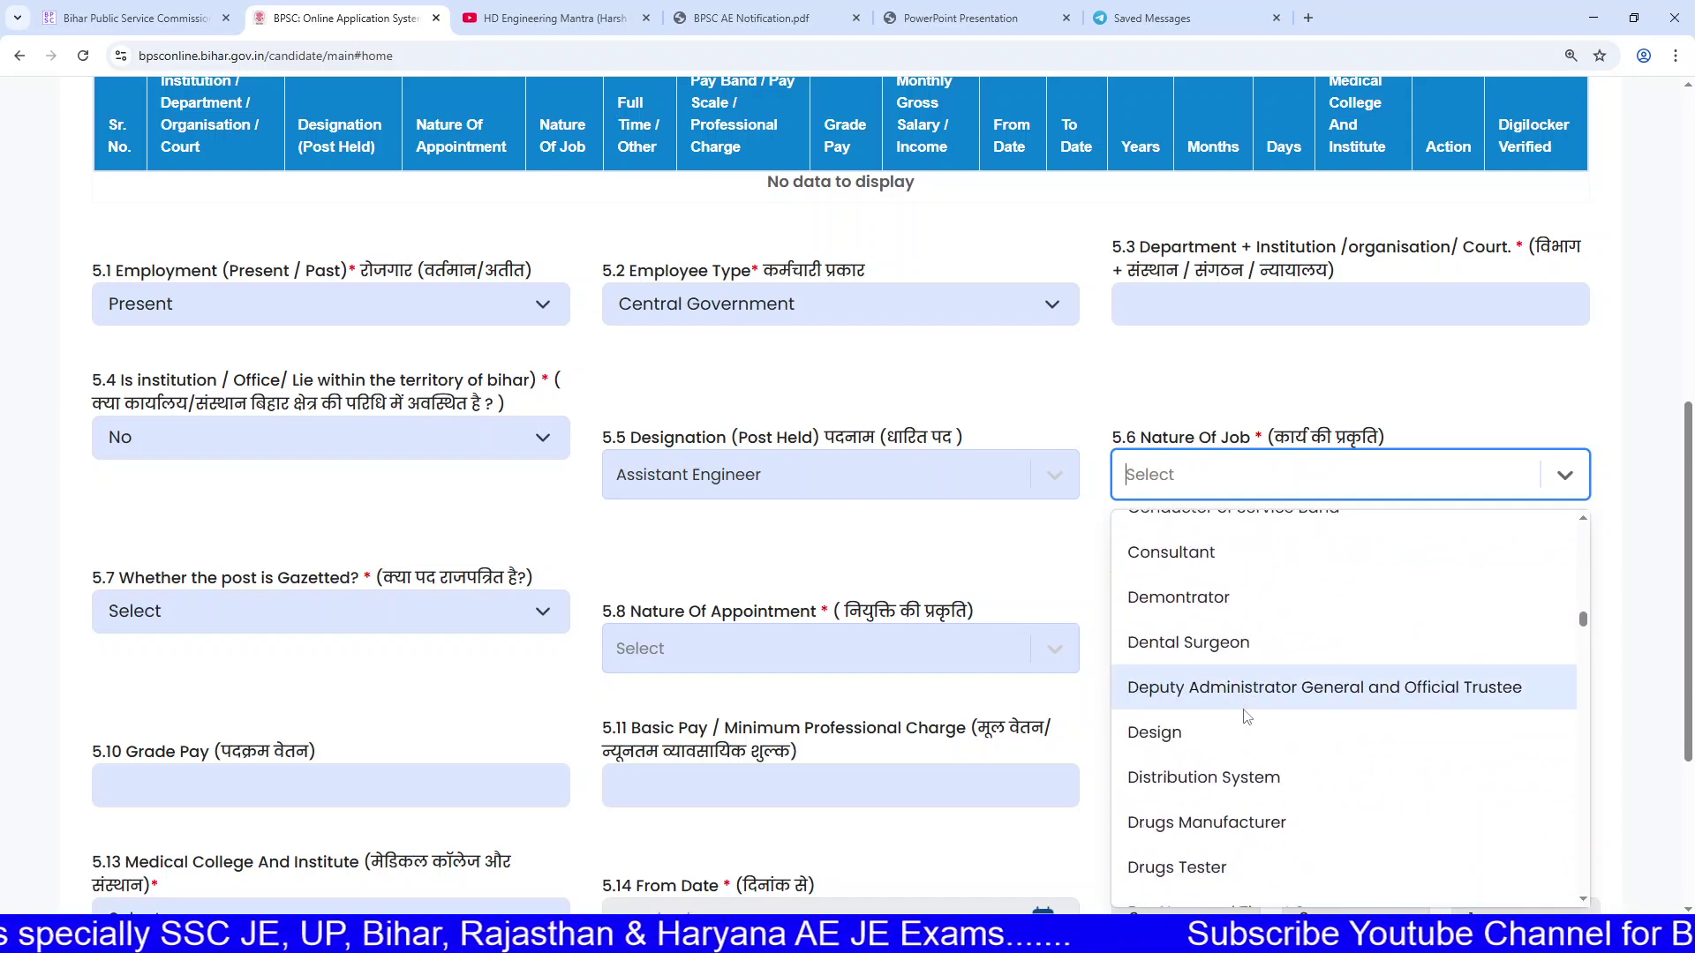
scroll(1223, 585, up, 5)
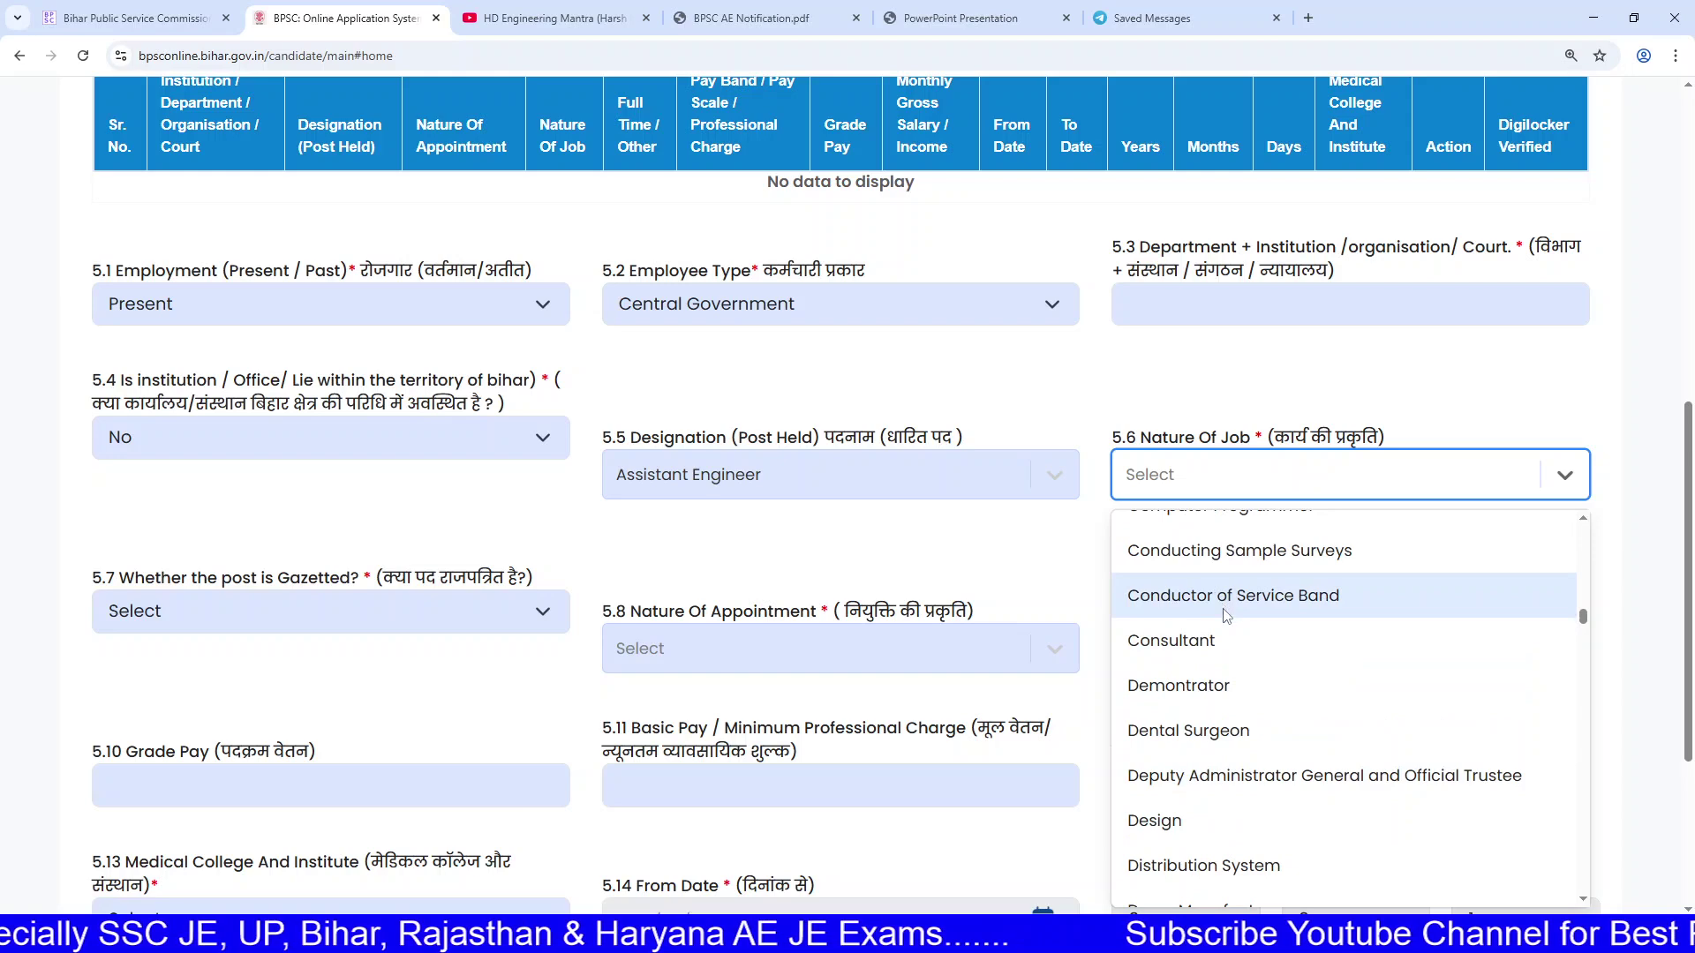
scroll(1231, 658, up, 2)
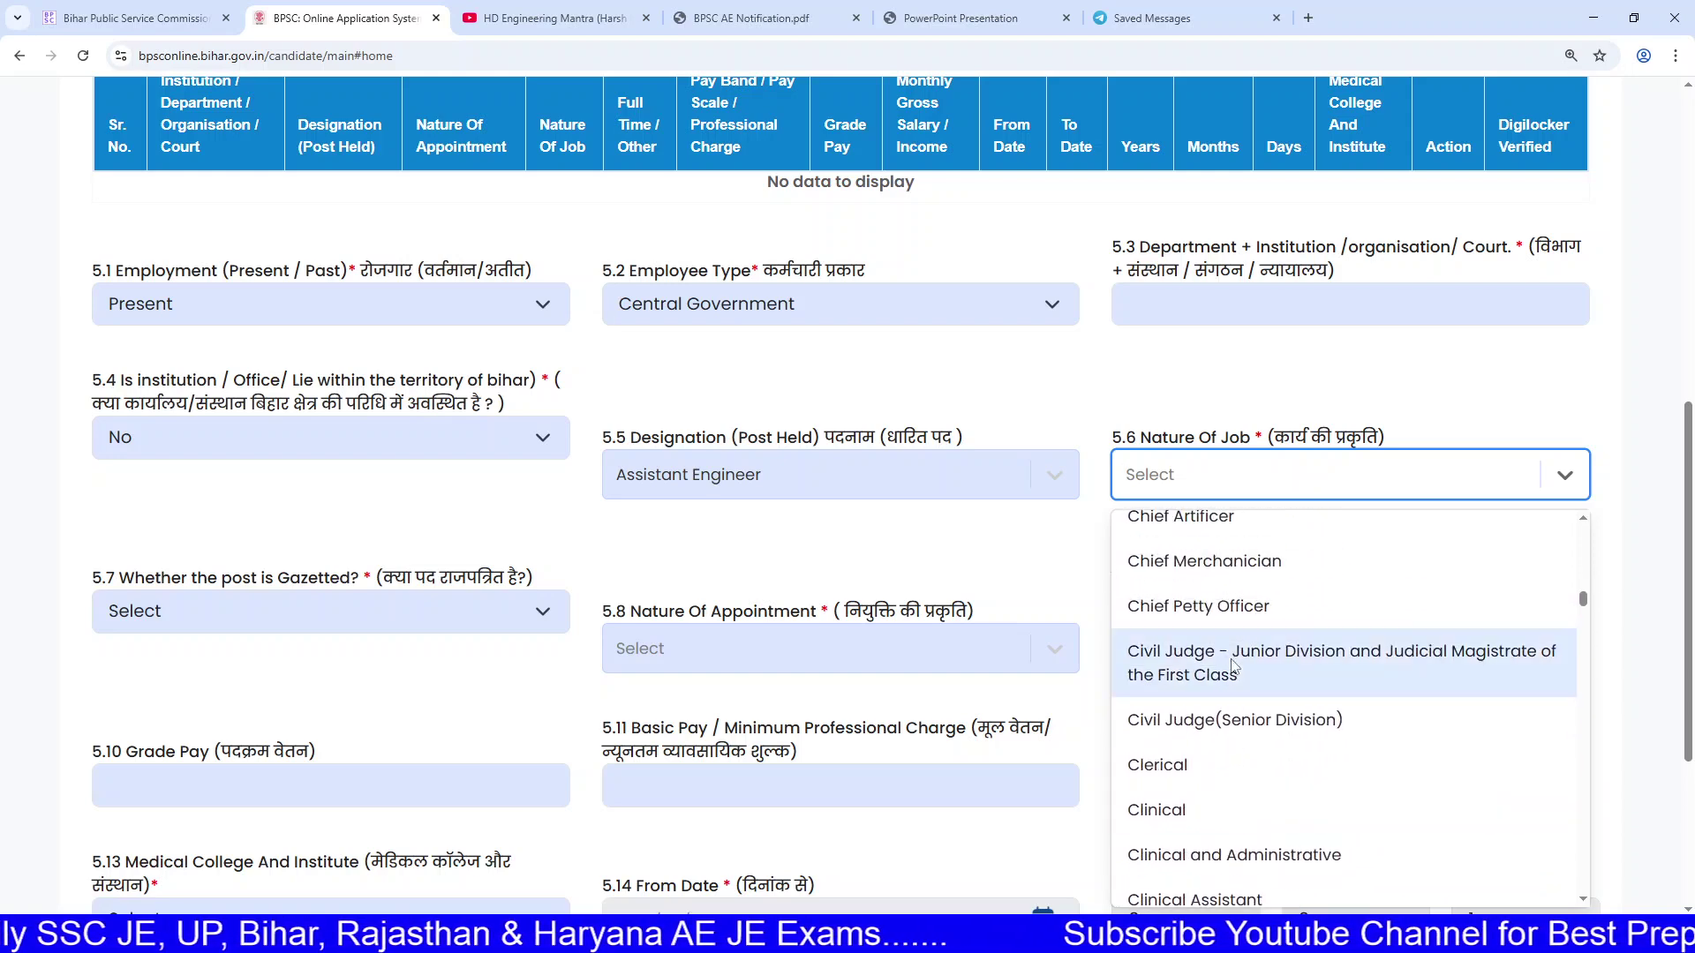
scroll(1234, 697, up, 3)
scroll(1236, 704, up, 2)
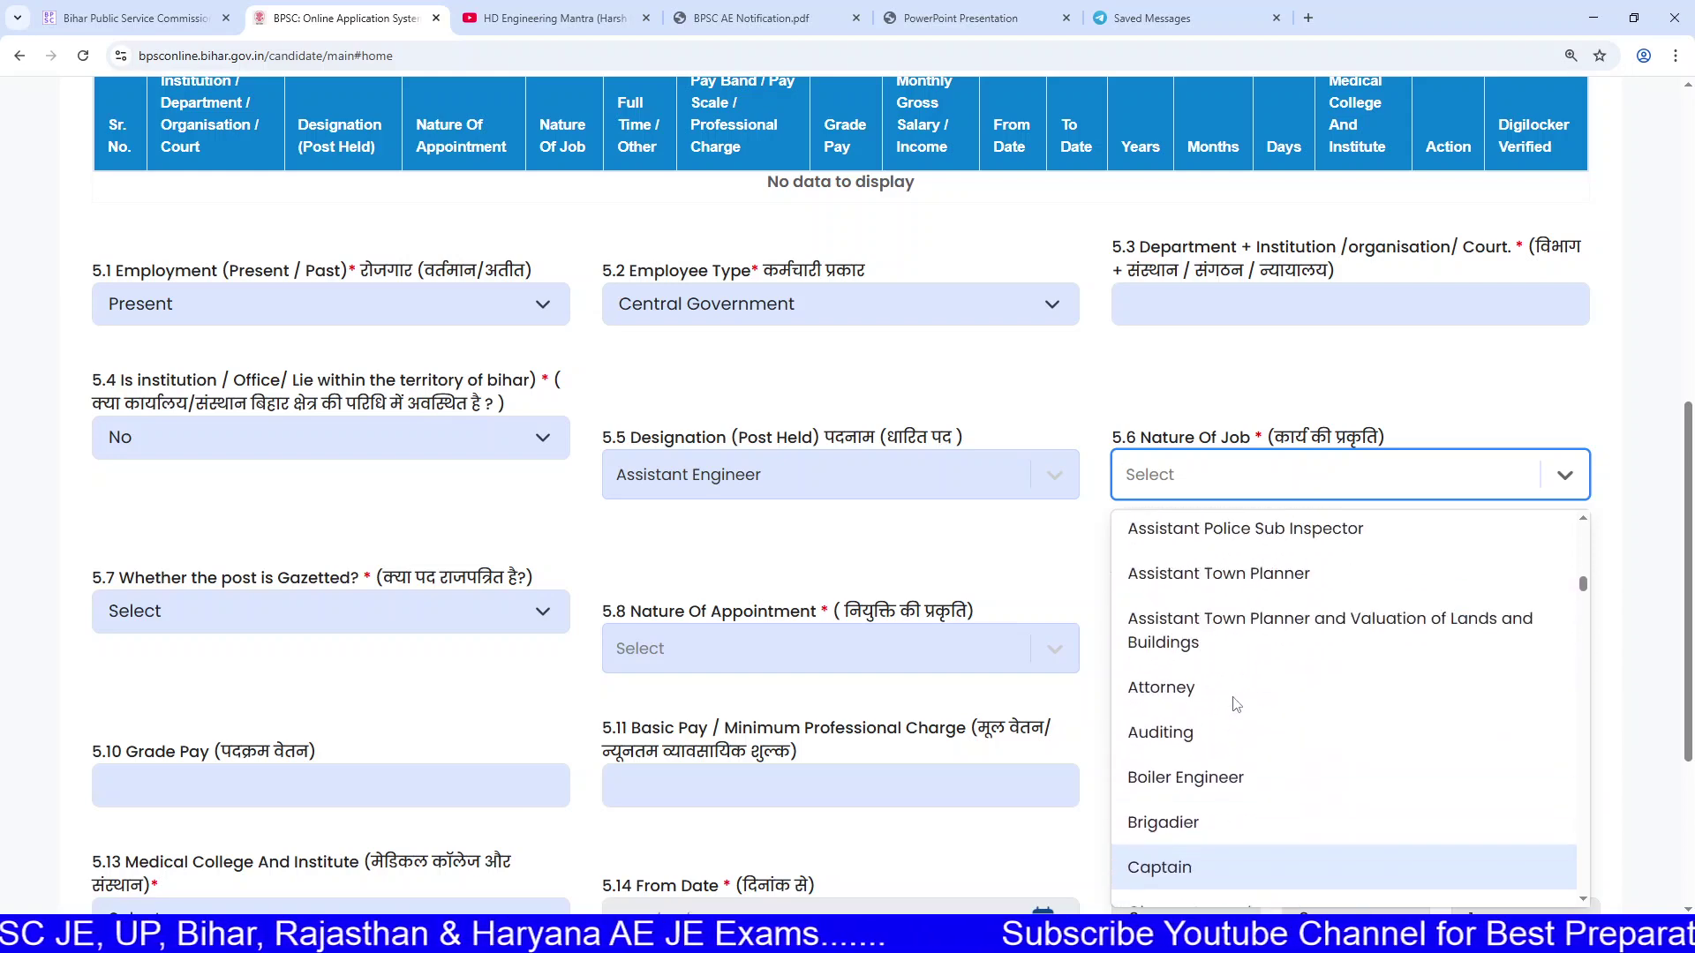
scroll(1245, 711, down, 15)
scroll(1250, 719, down, 1)
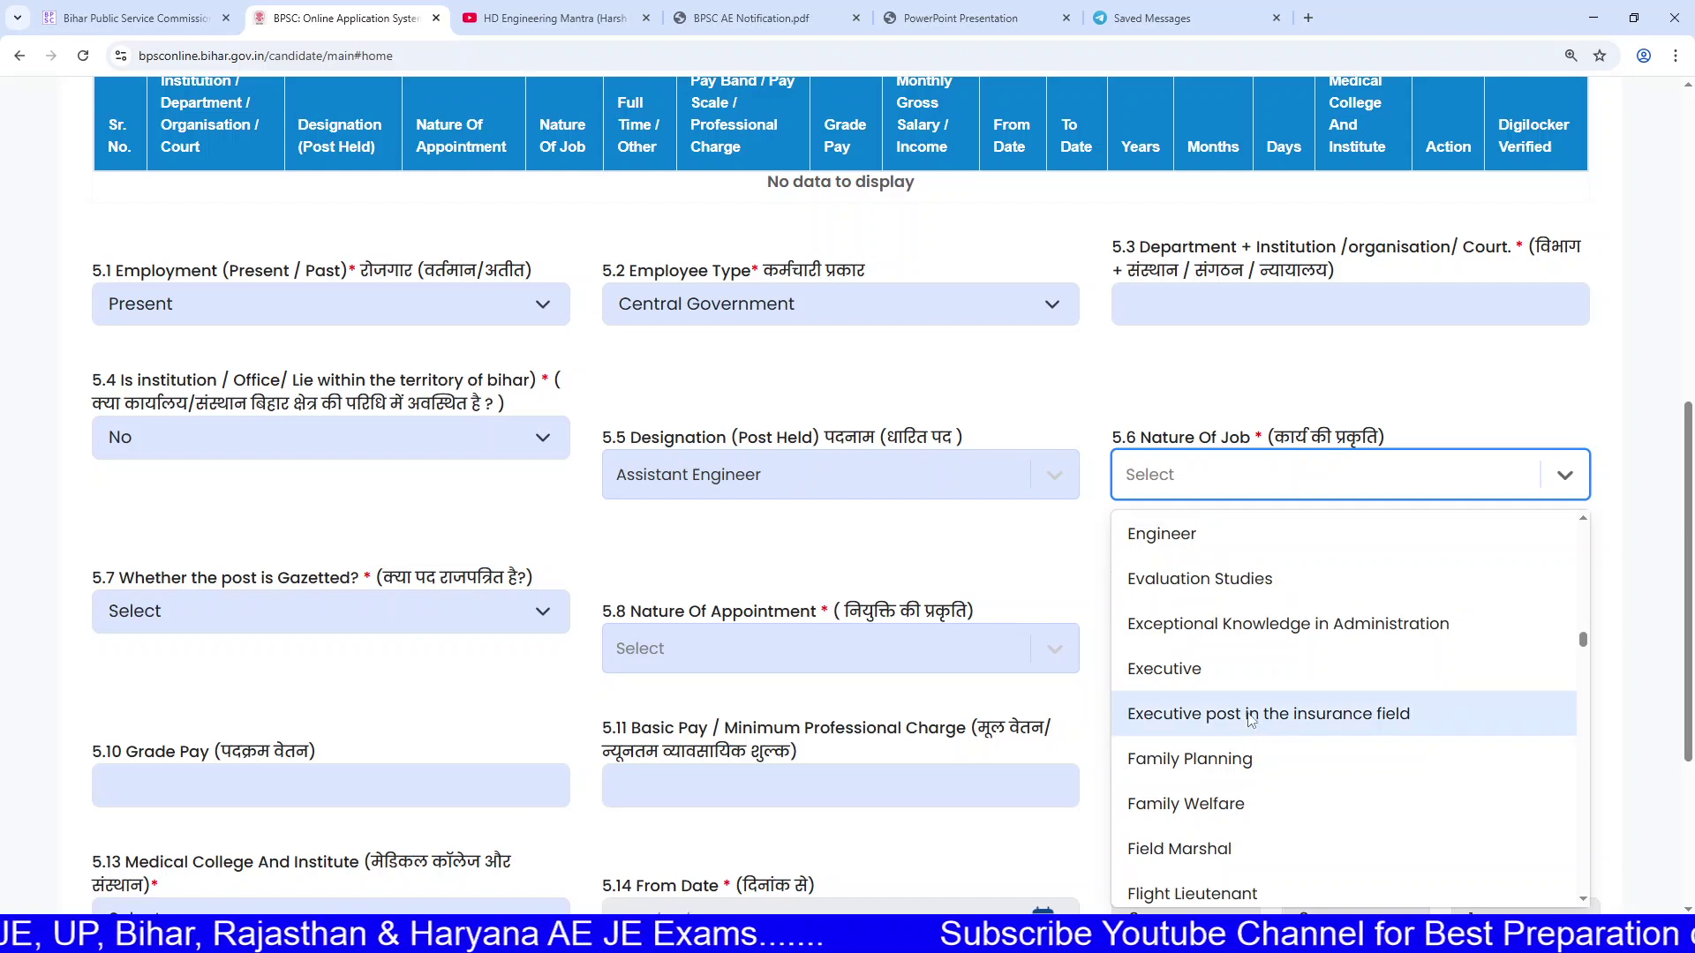
scroll(1249, 759, up, 3)
click(1247, 788)
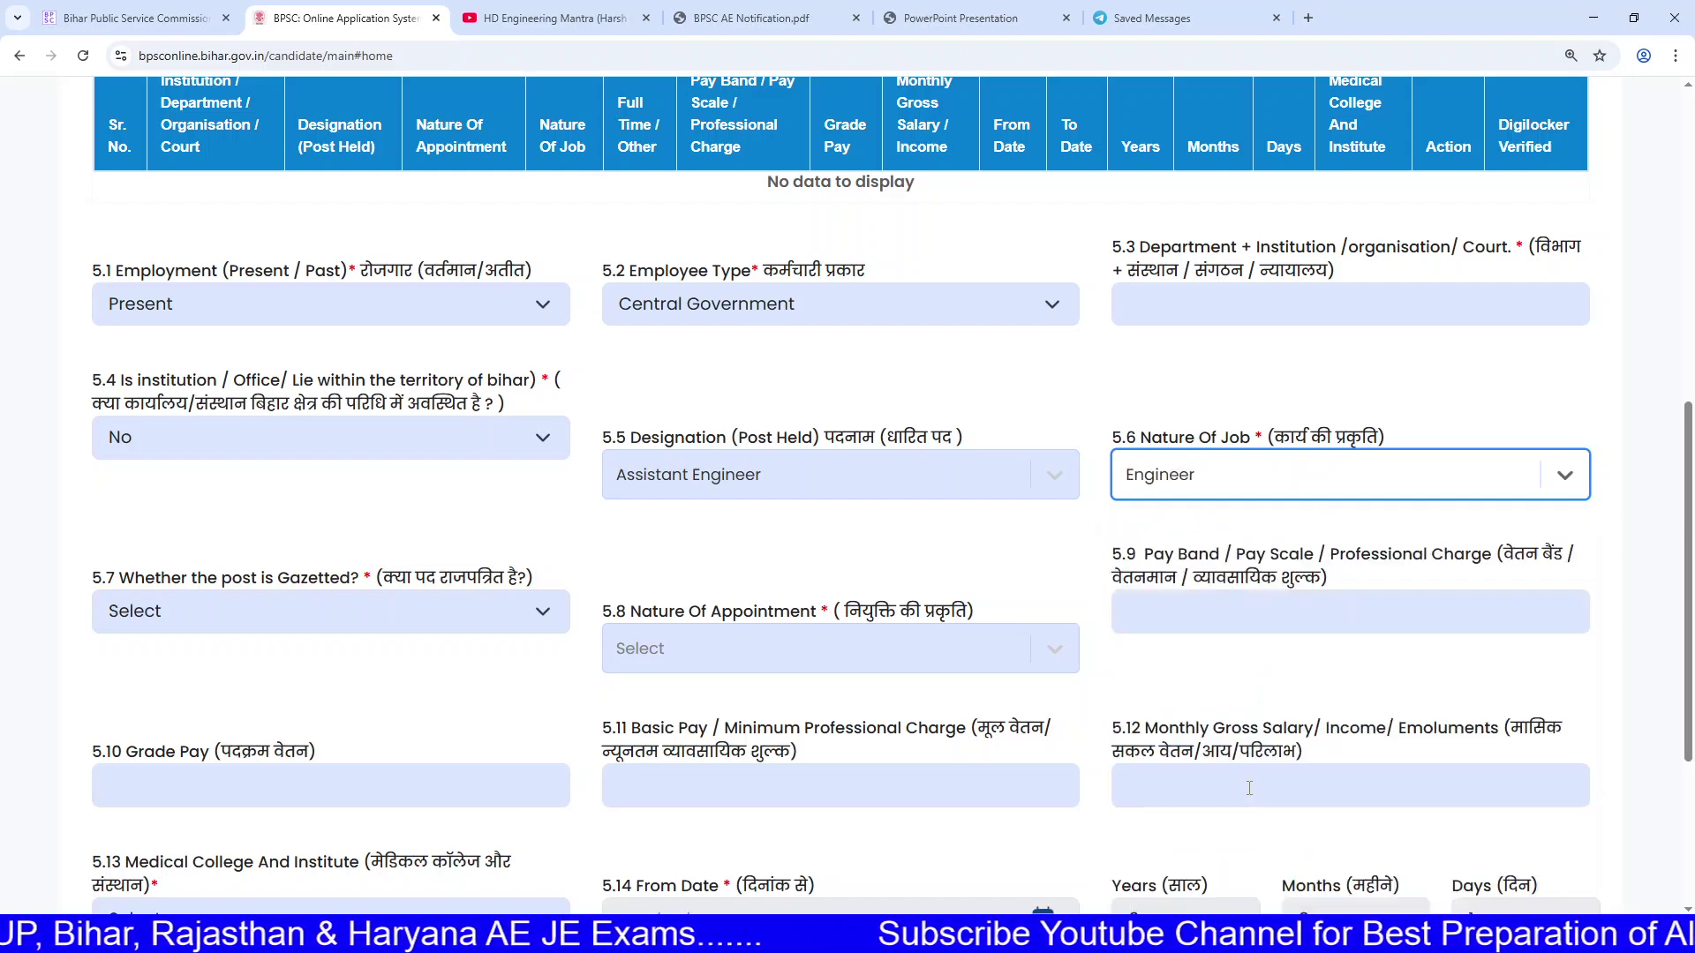
Step: Recheck the Nature Of Job options and close the list with Engineer kept
click(1219, 460)
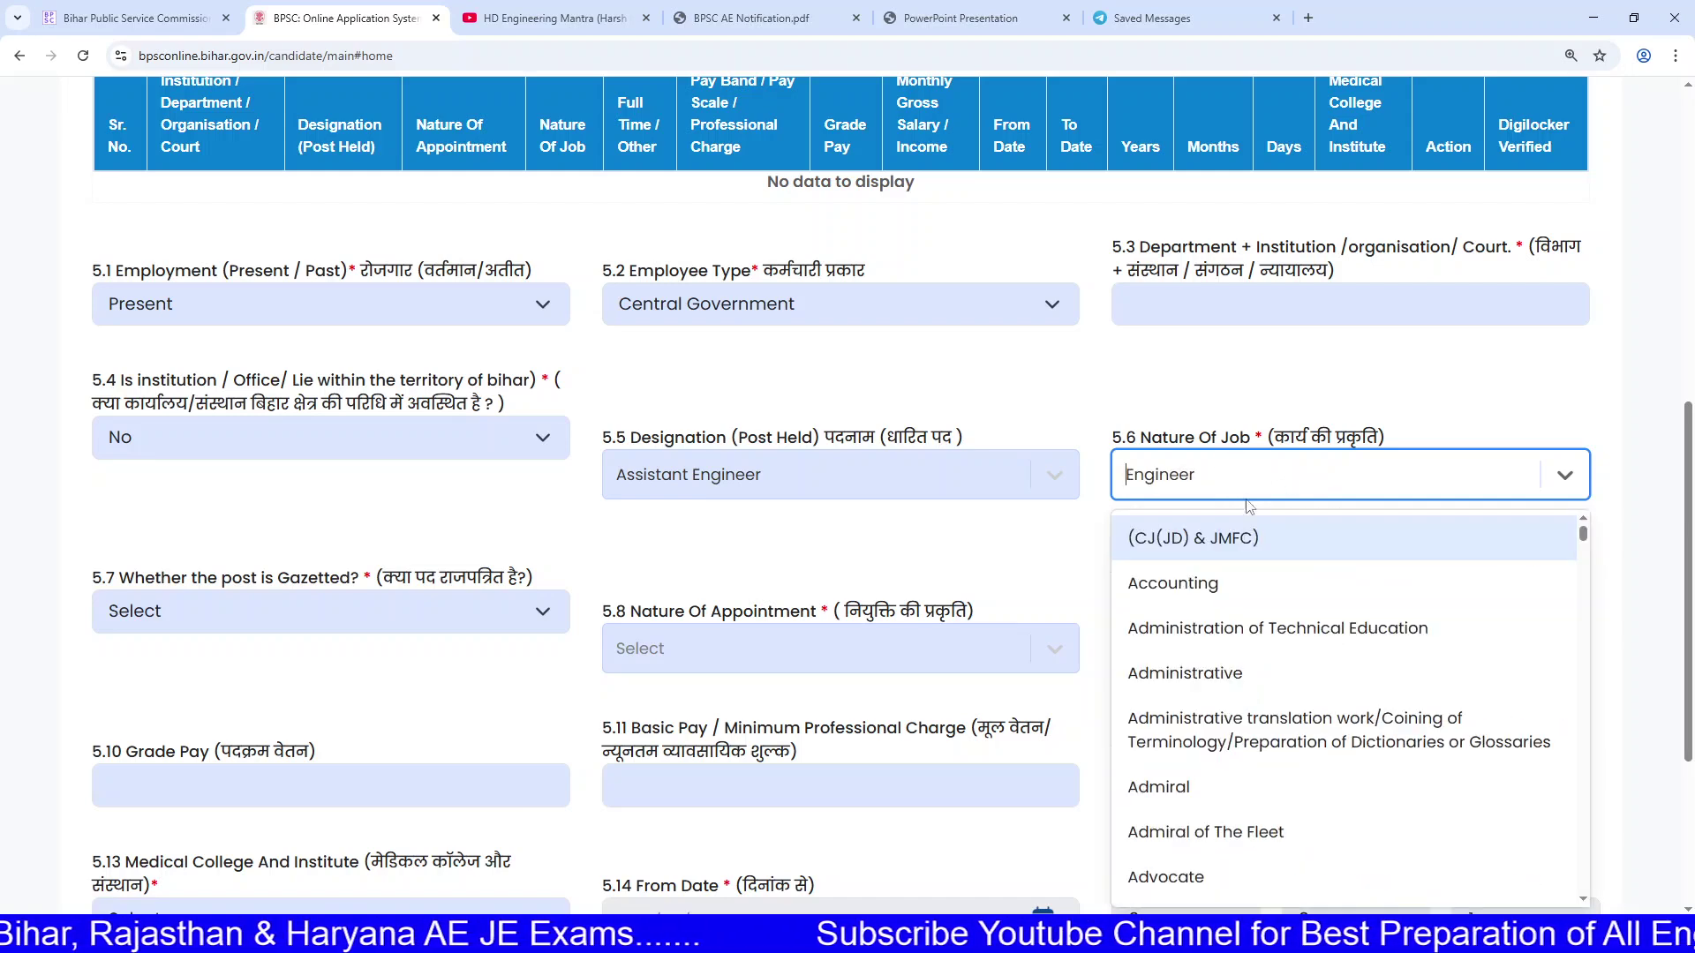
scroll(1233, 733, down, 10)
scroll(1307, 764, down, 20)
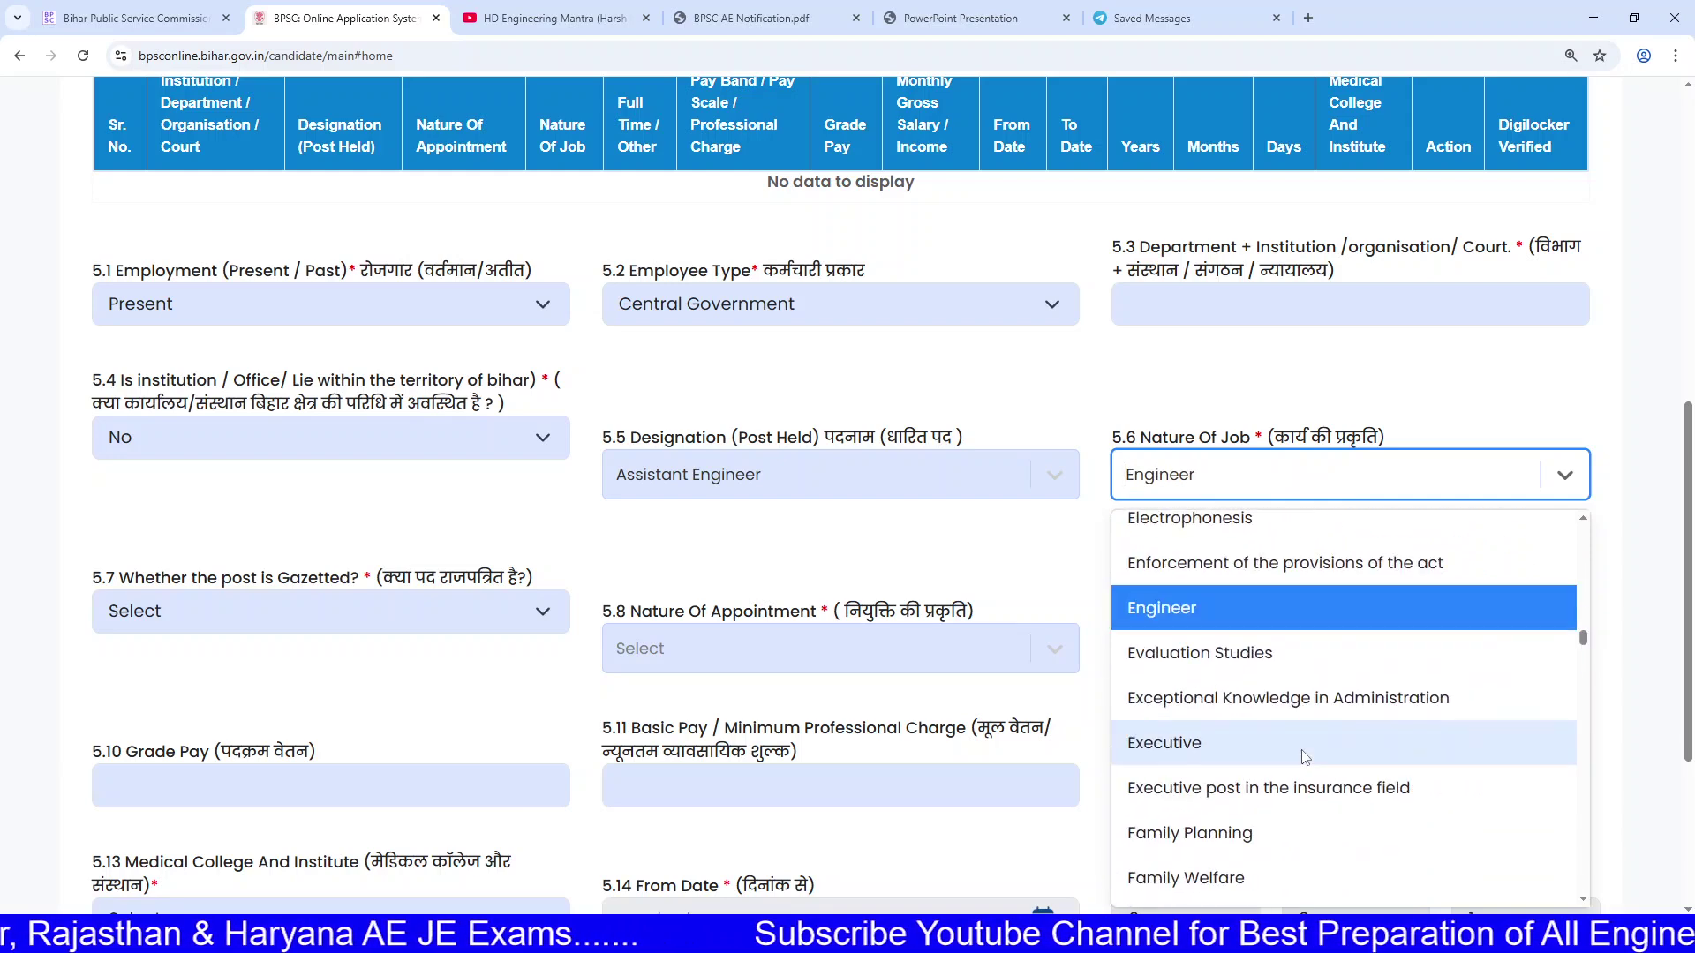
scroll(1299, 773, down, 20)
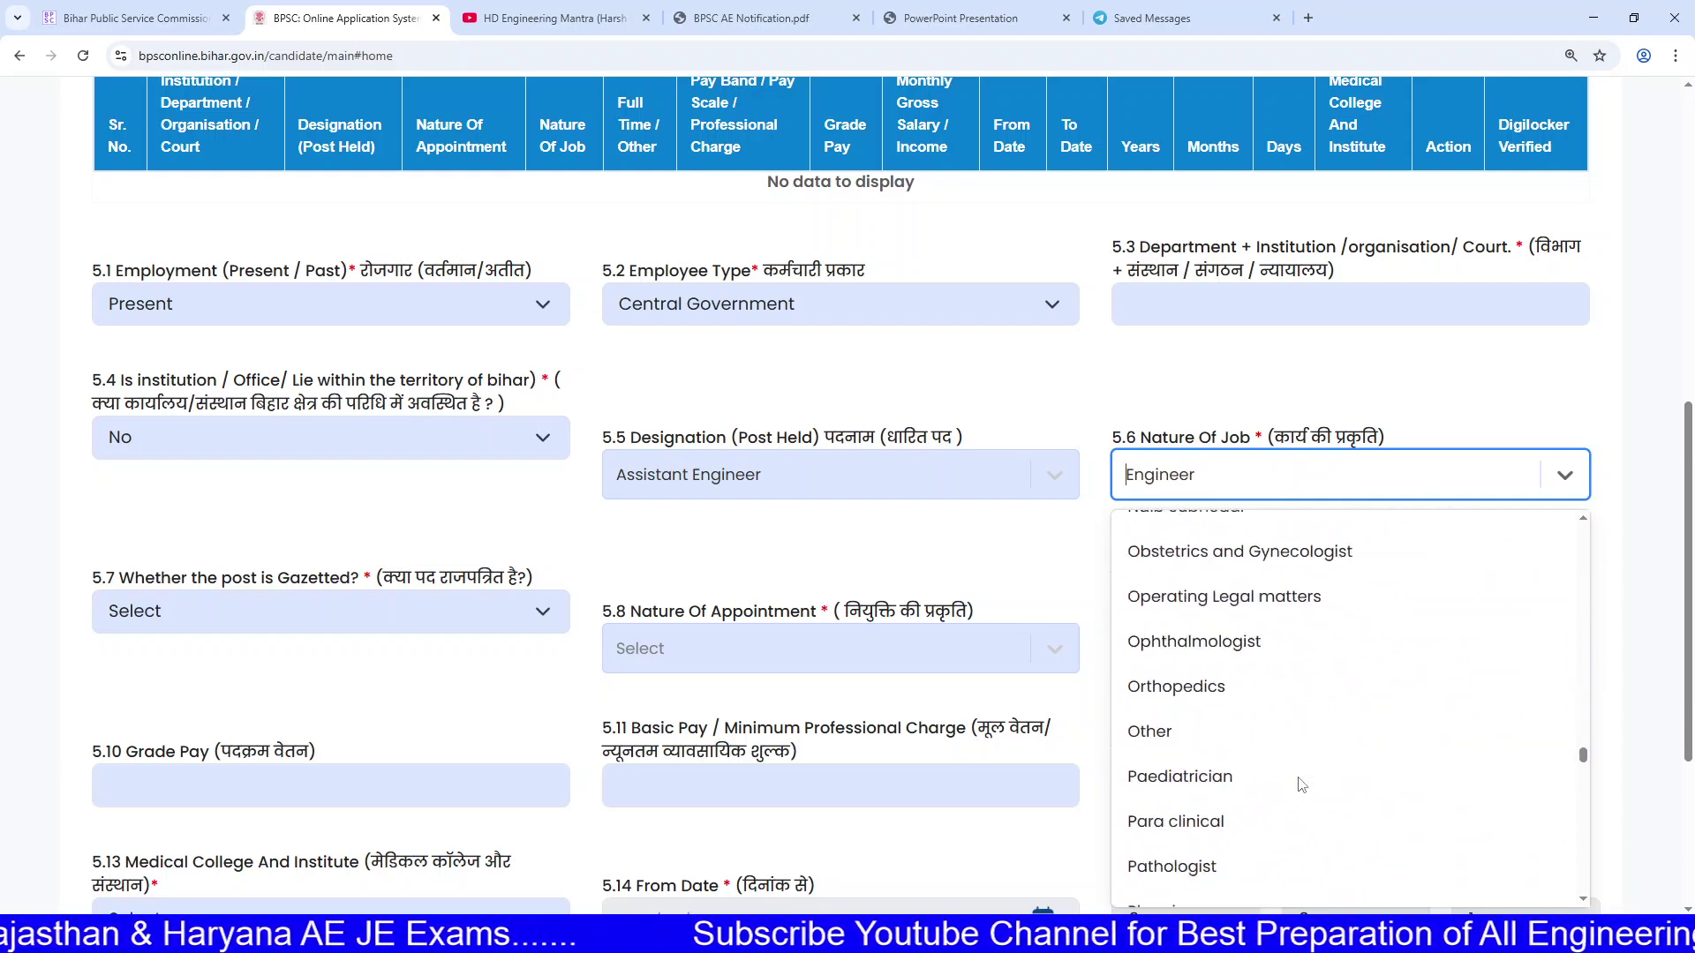
scroll(1287, 795, down, 10)
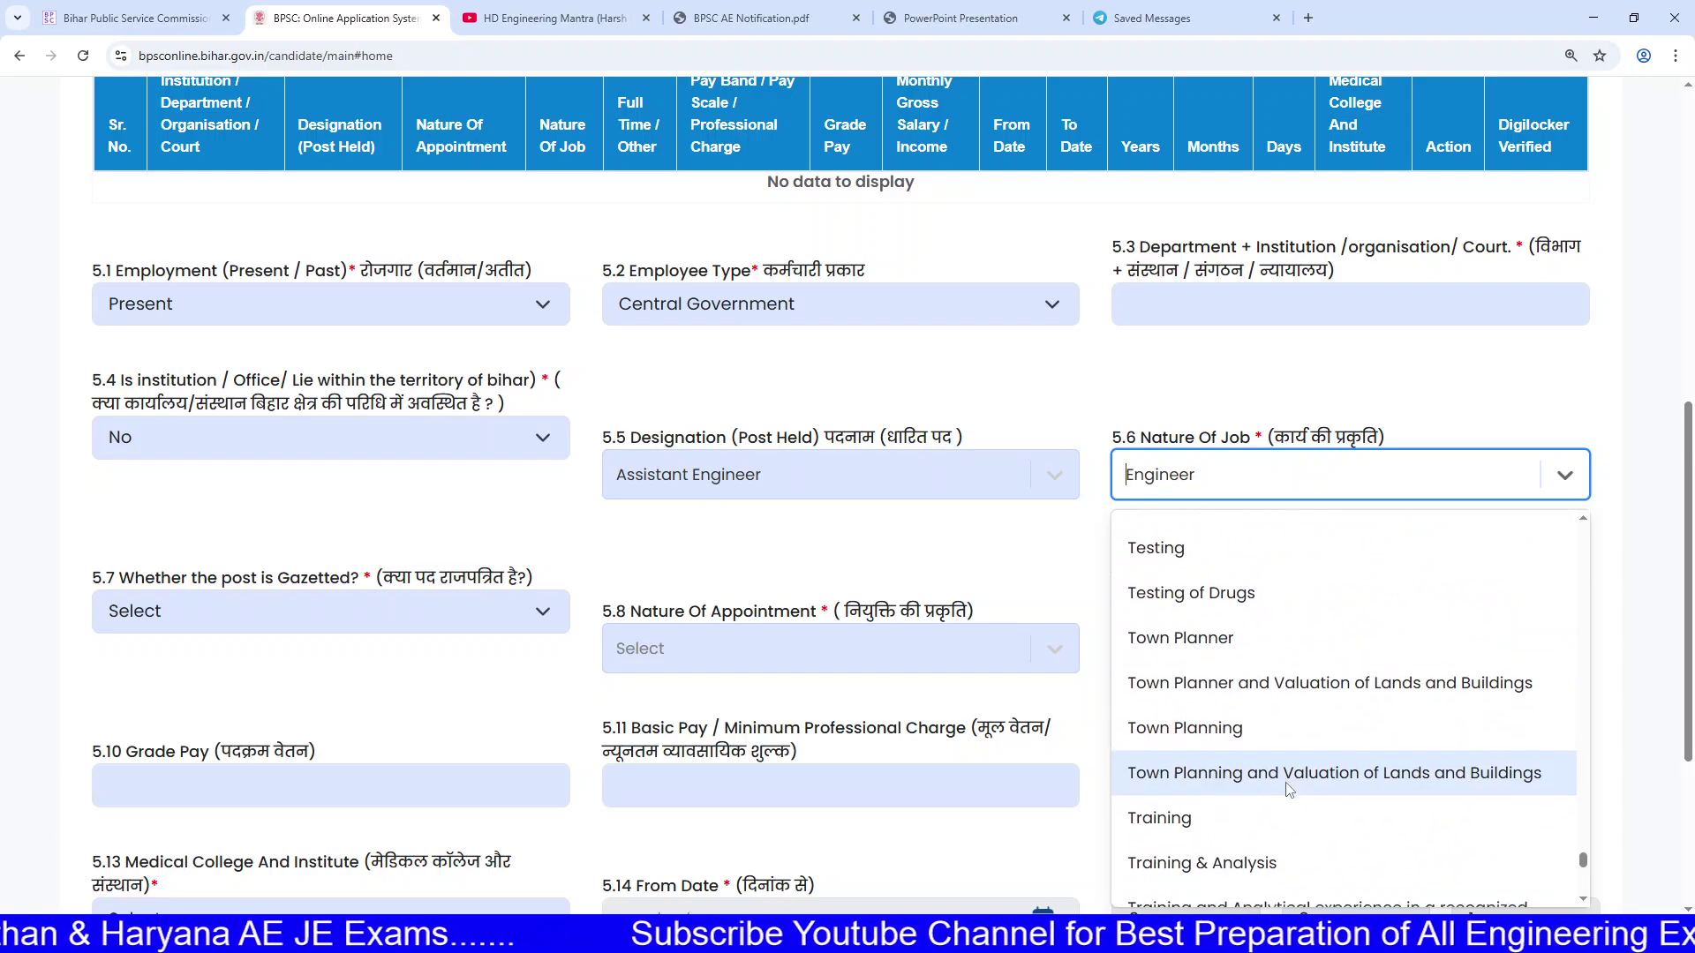
click(961, 583)
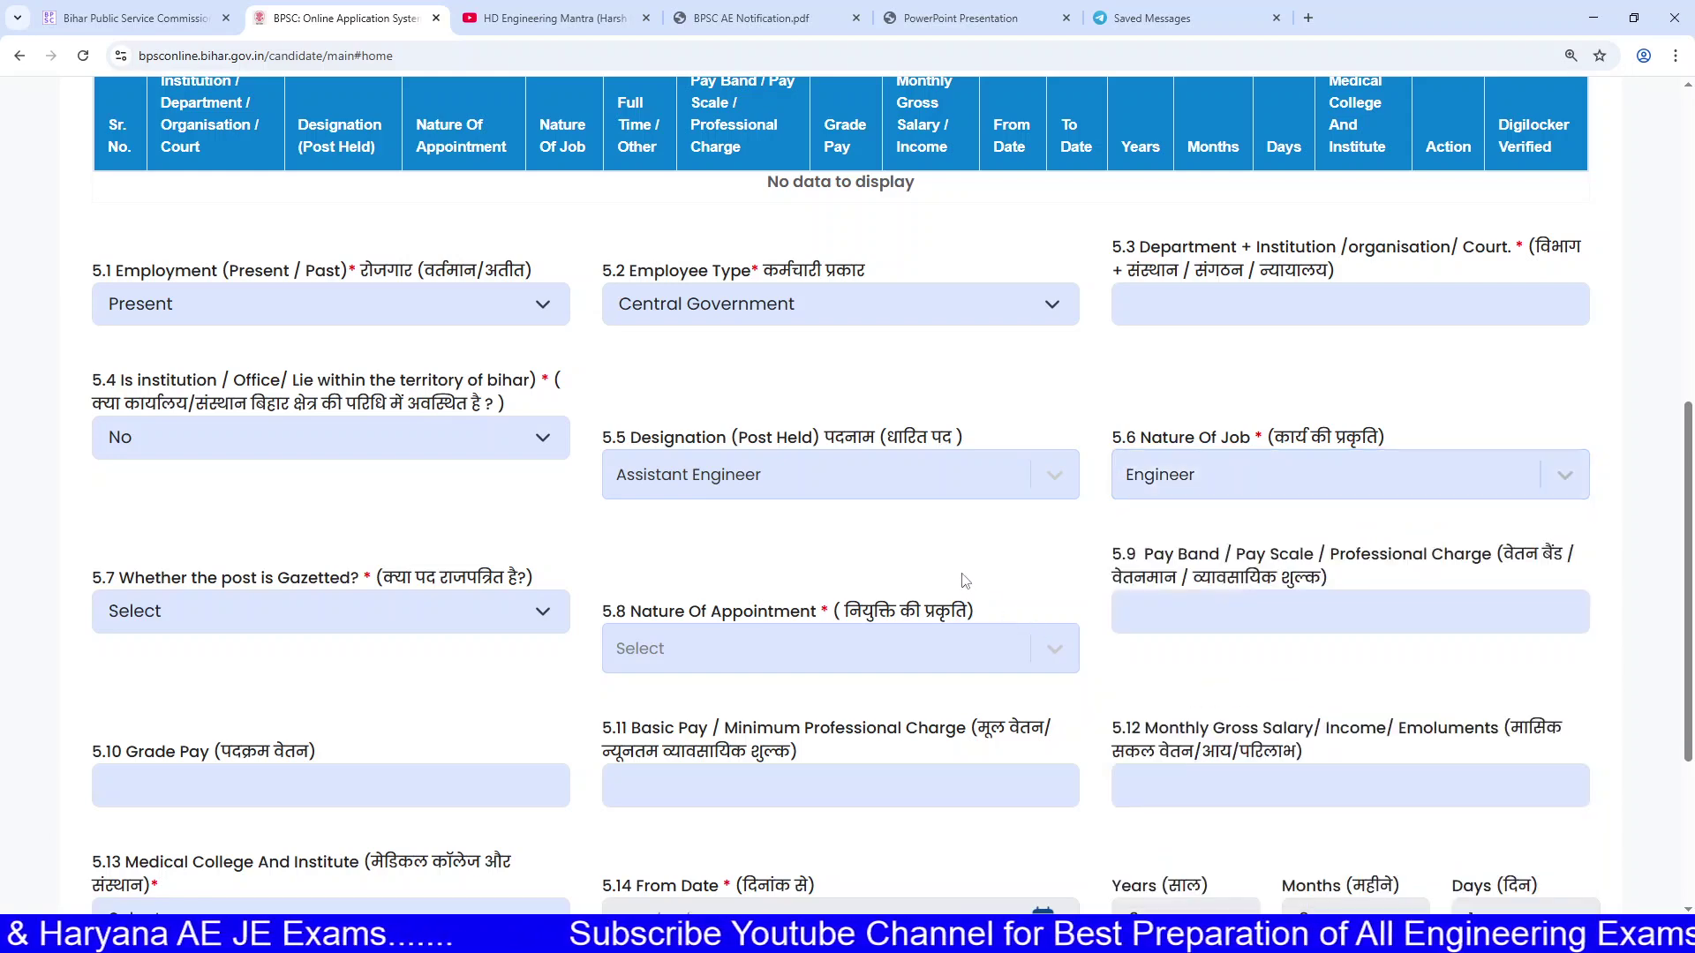
Step: Mark the post as not gazetted (No) and set Nature Of Appointment to Permanent
click(359, 625)
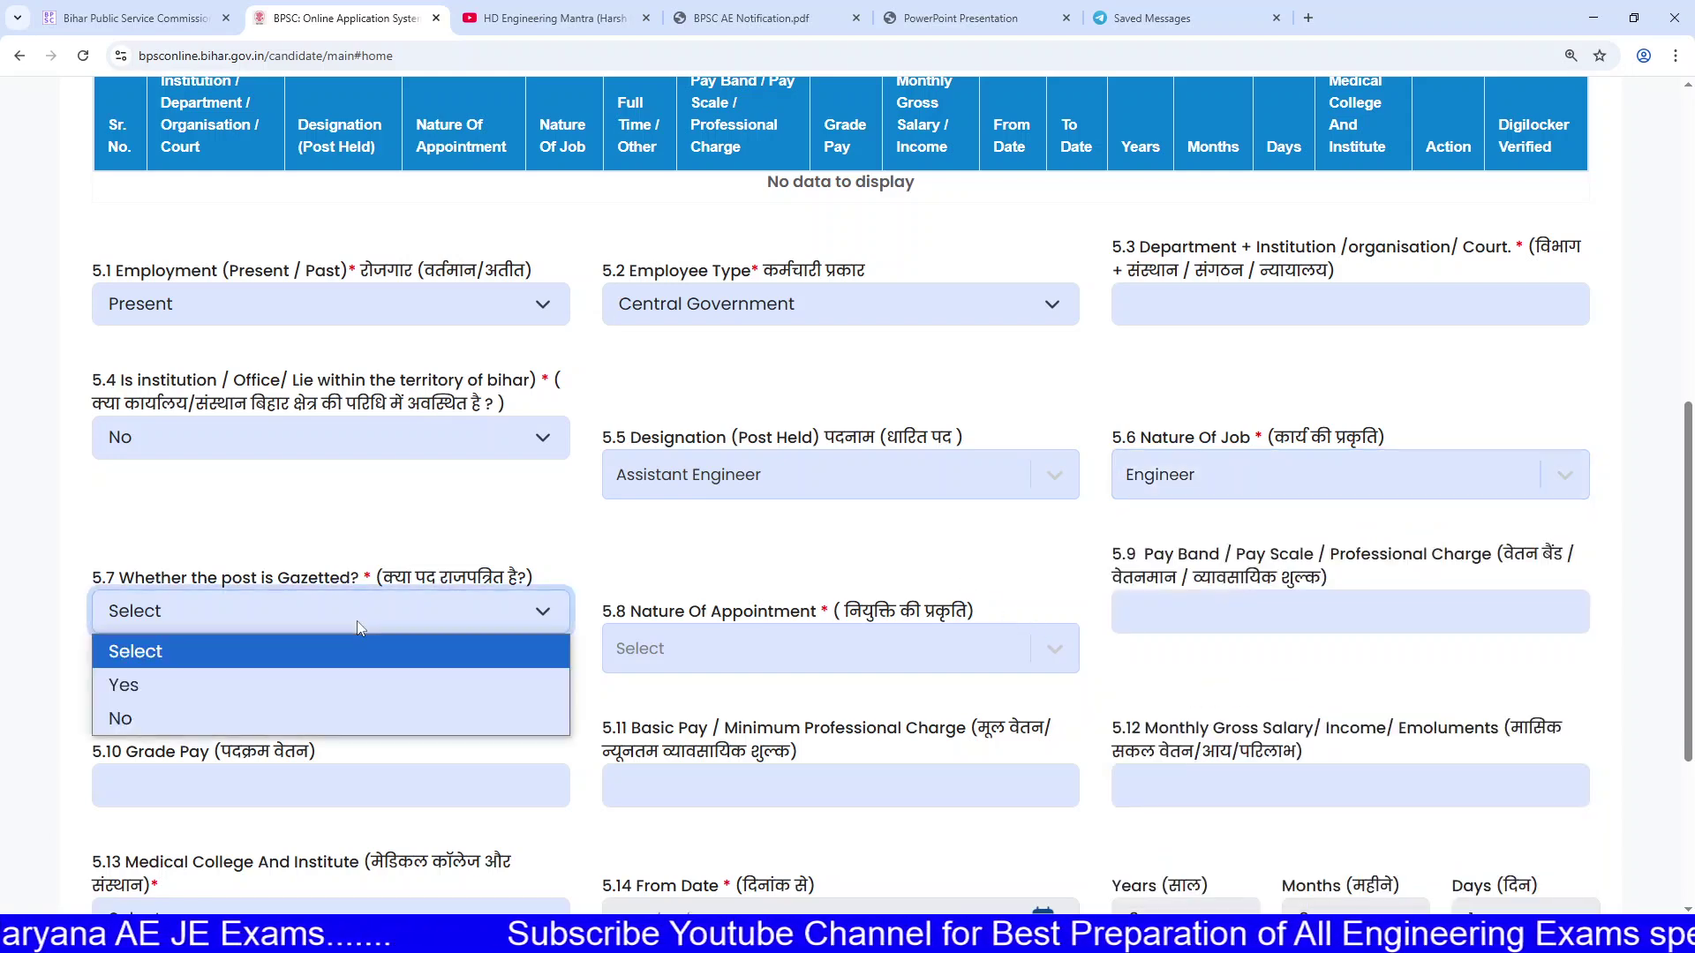
click(226, 715)
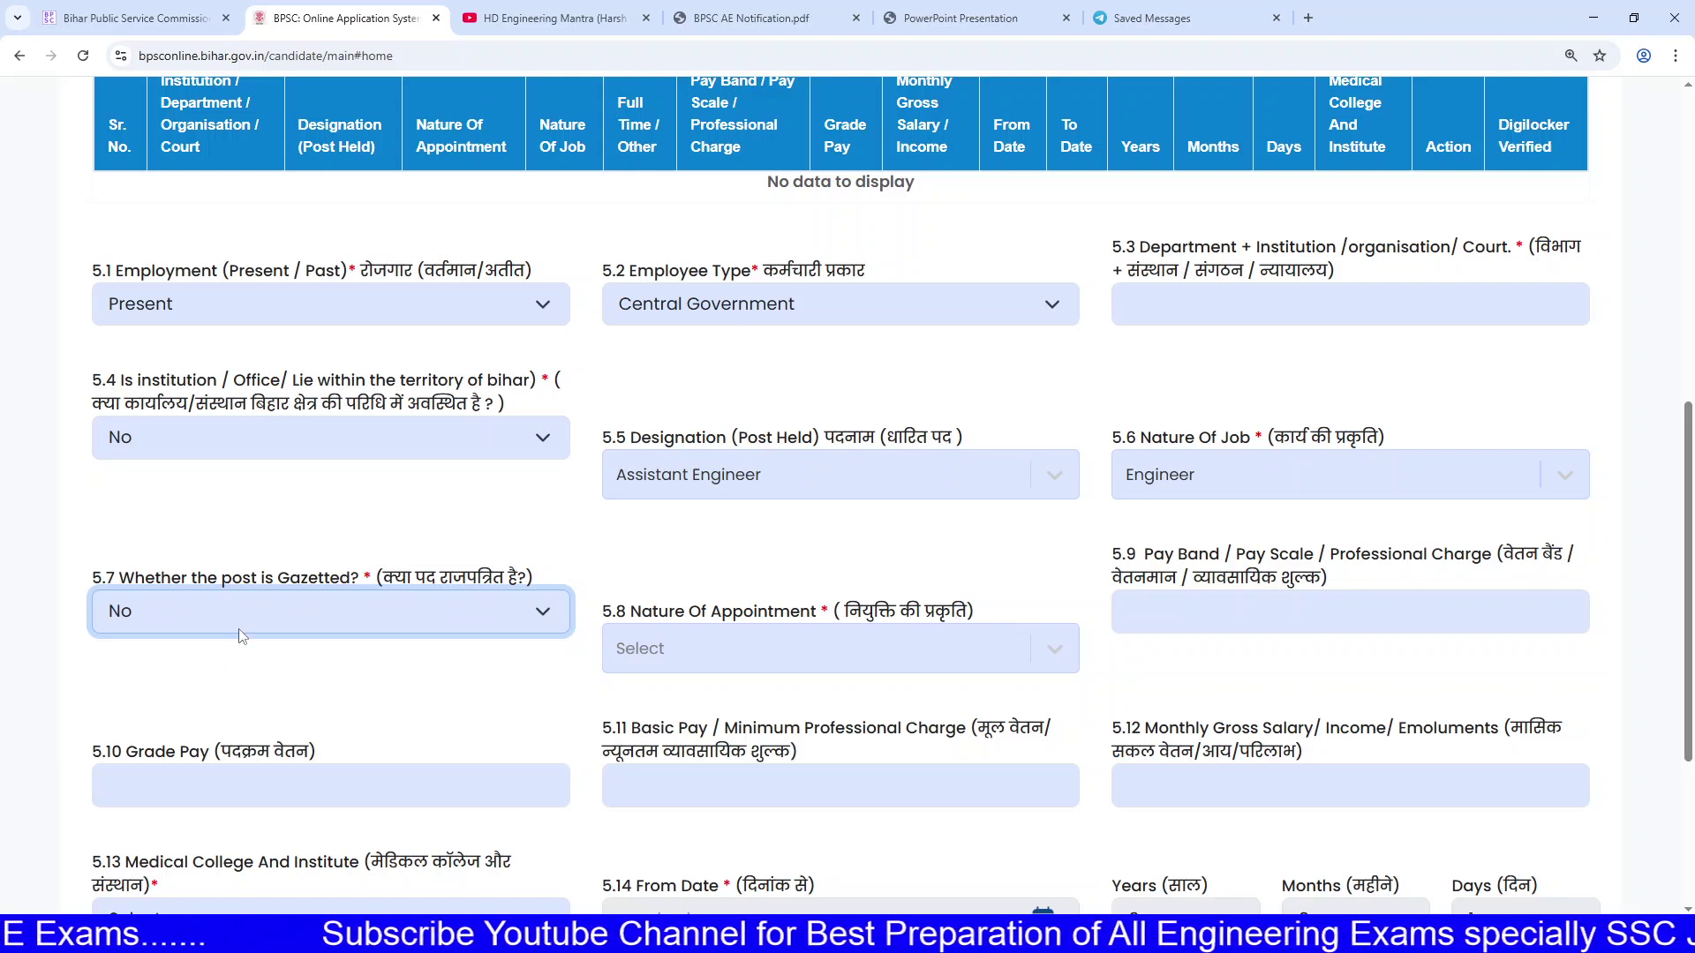
click(697, 637)
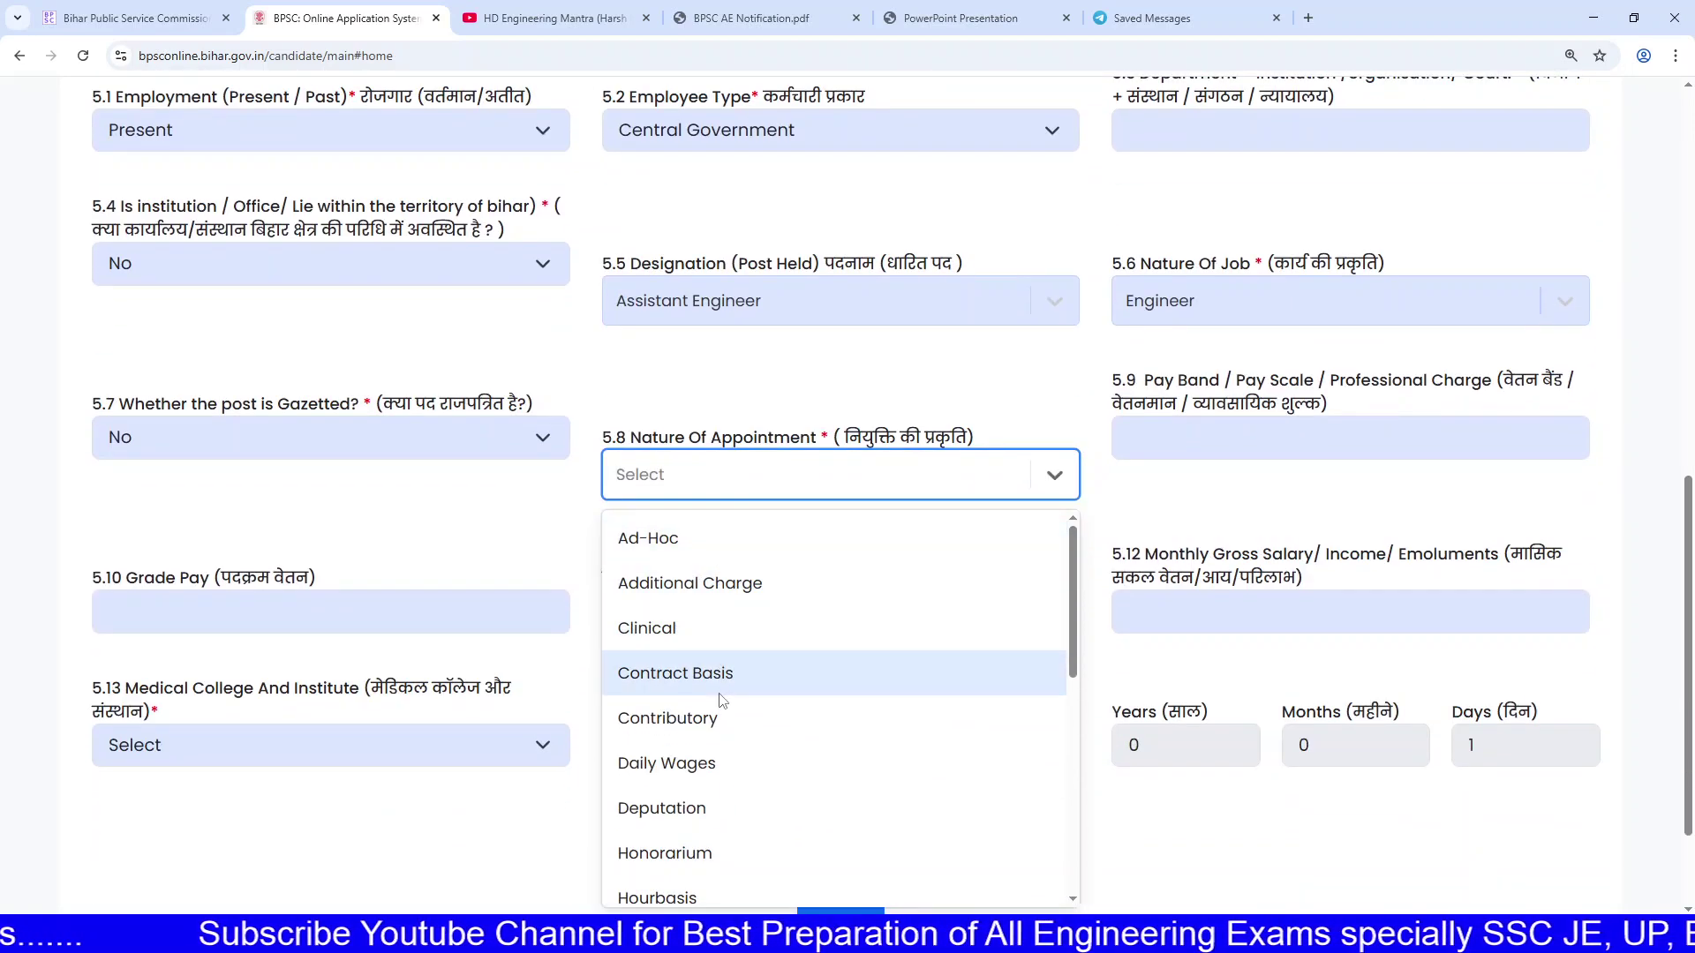
scroll(726, 783, down, 4)
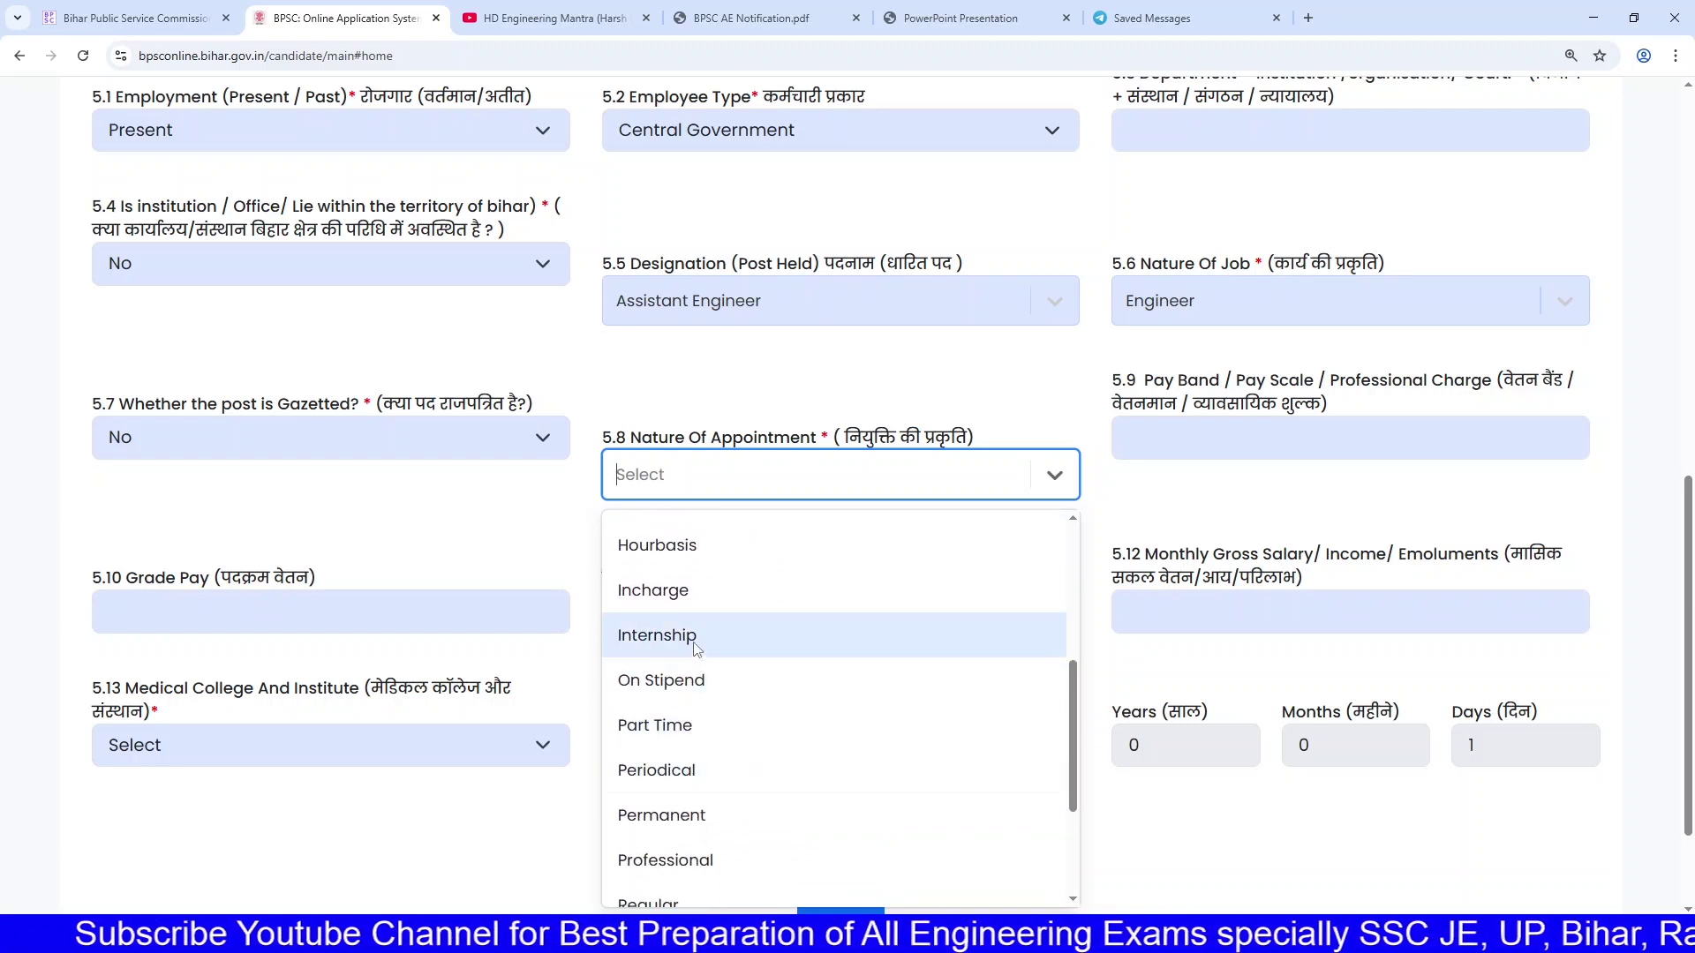
scroll(691, 702, down, 1)
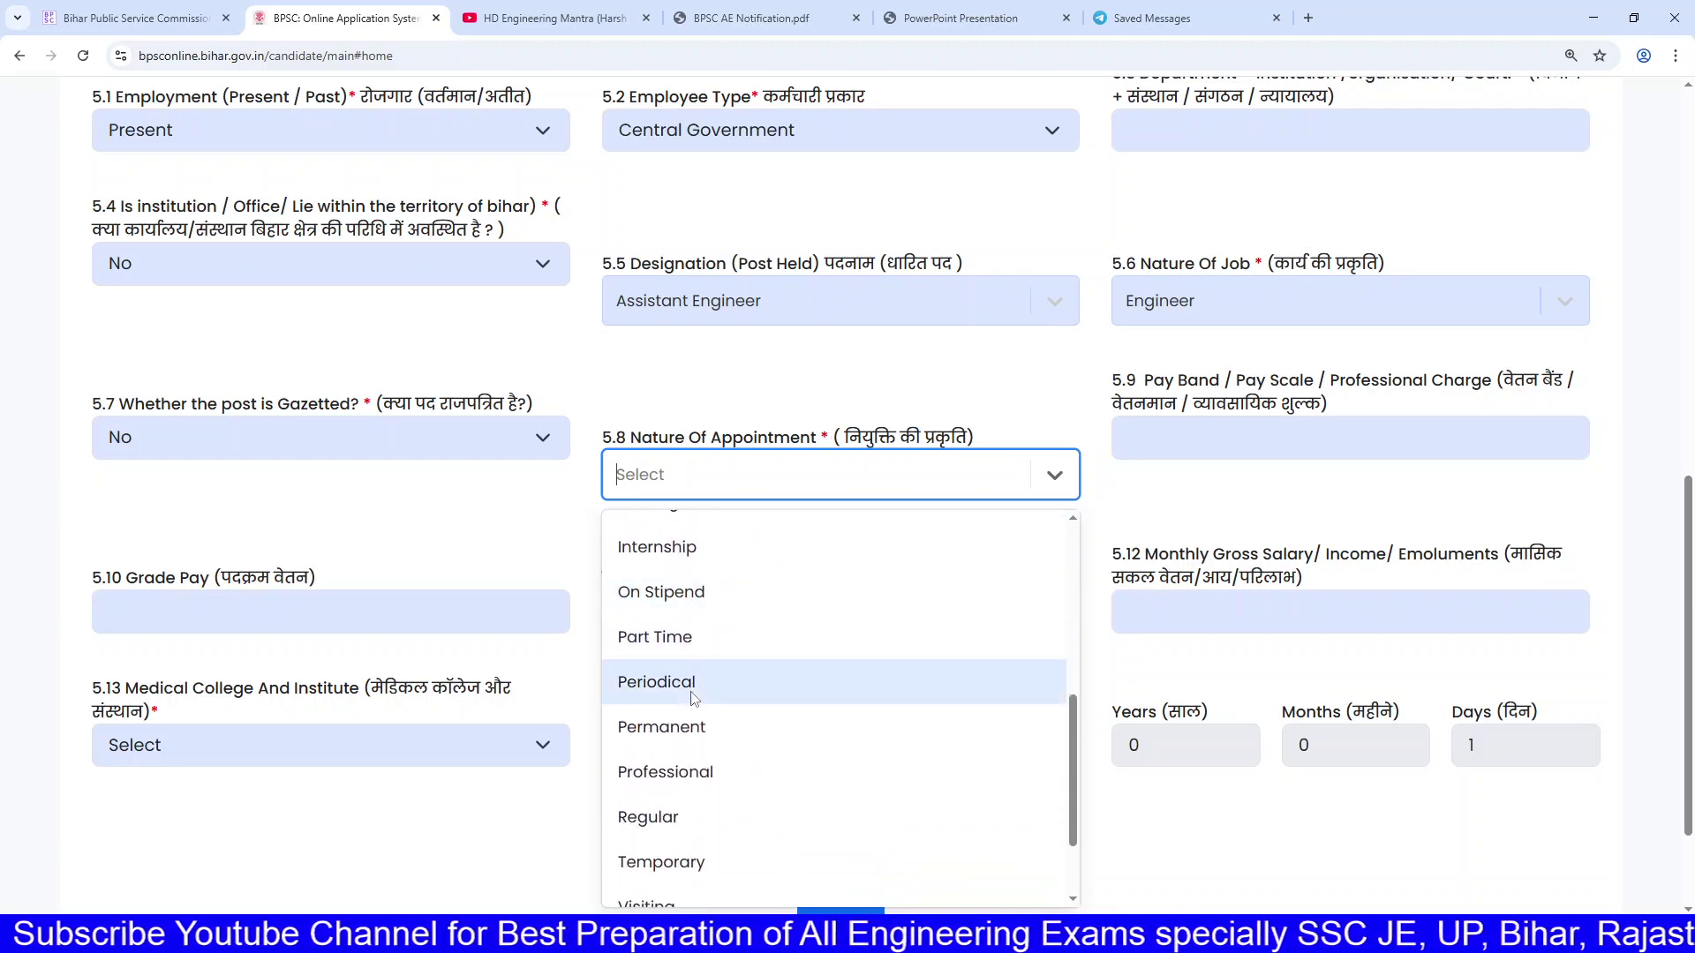
click(692, 746)
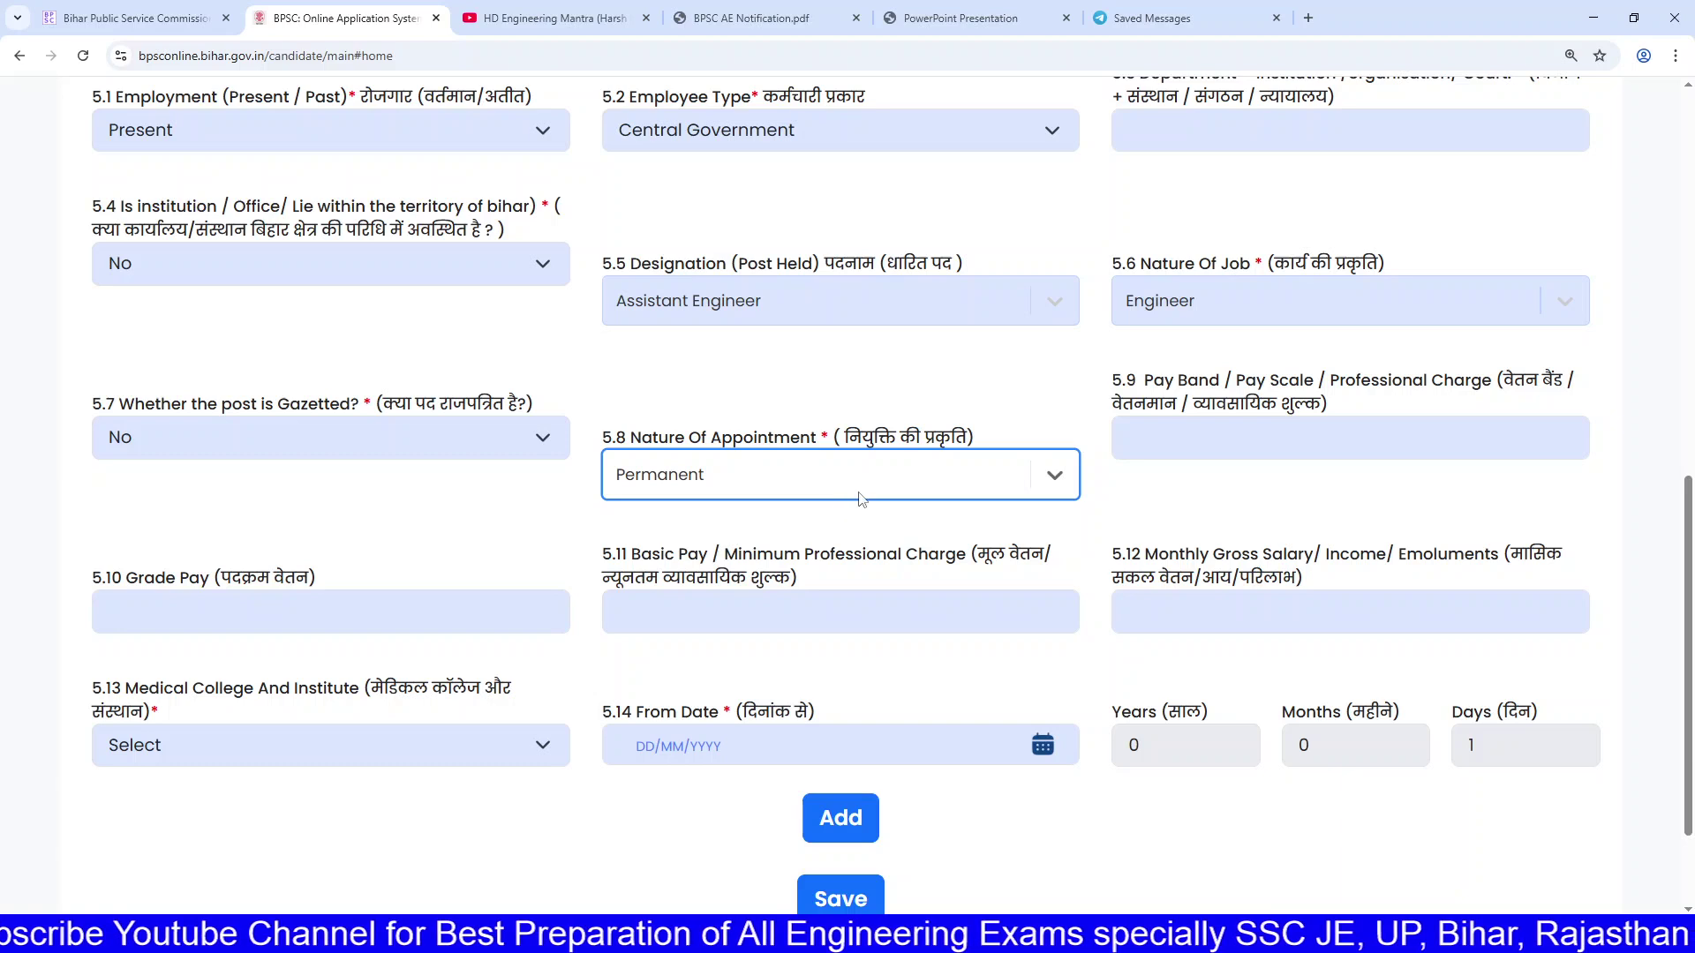
click(1285, 439)
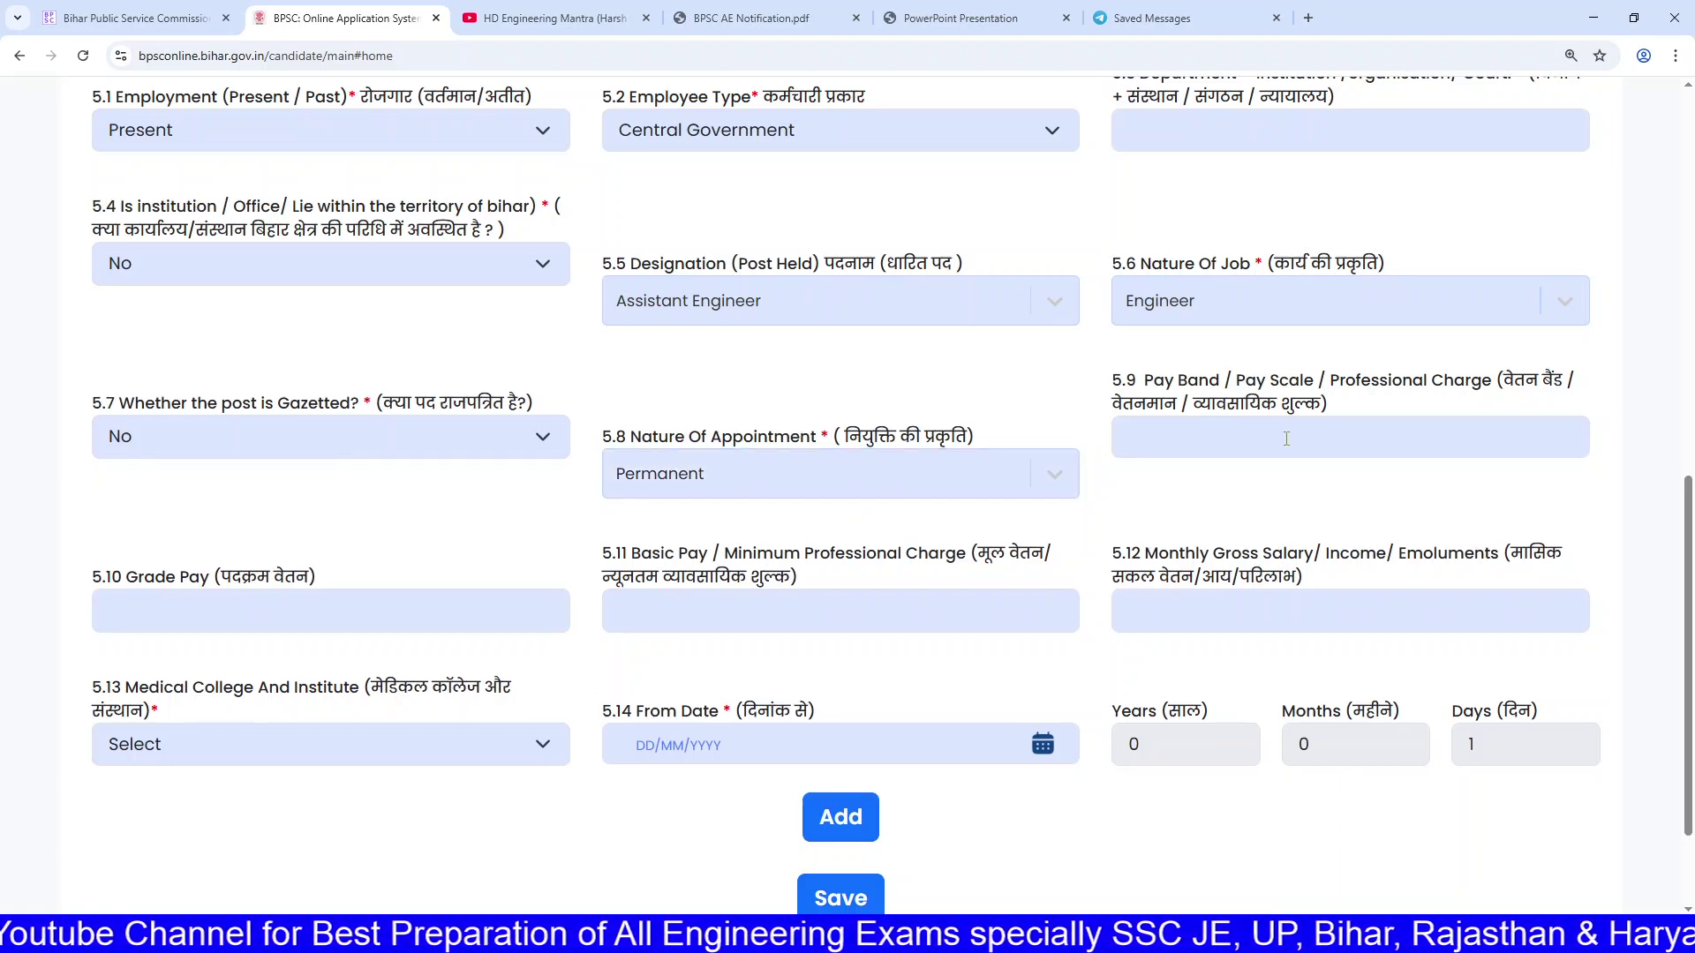
Step: Set 5.13 Medical College to Not applicable
click(1248, 606)
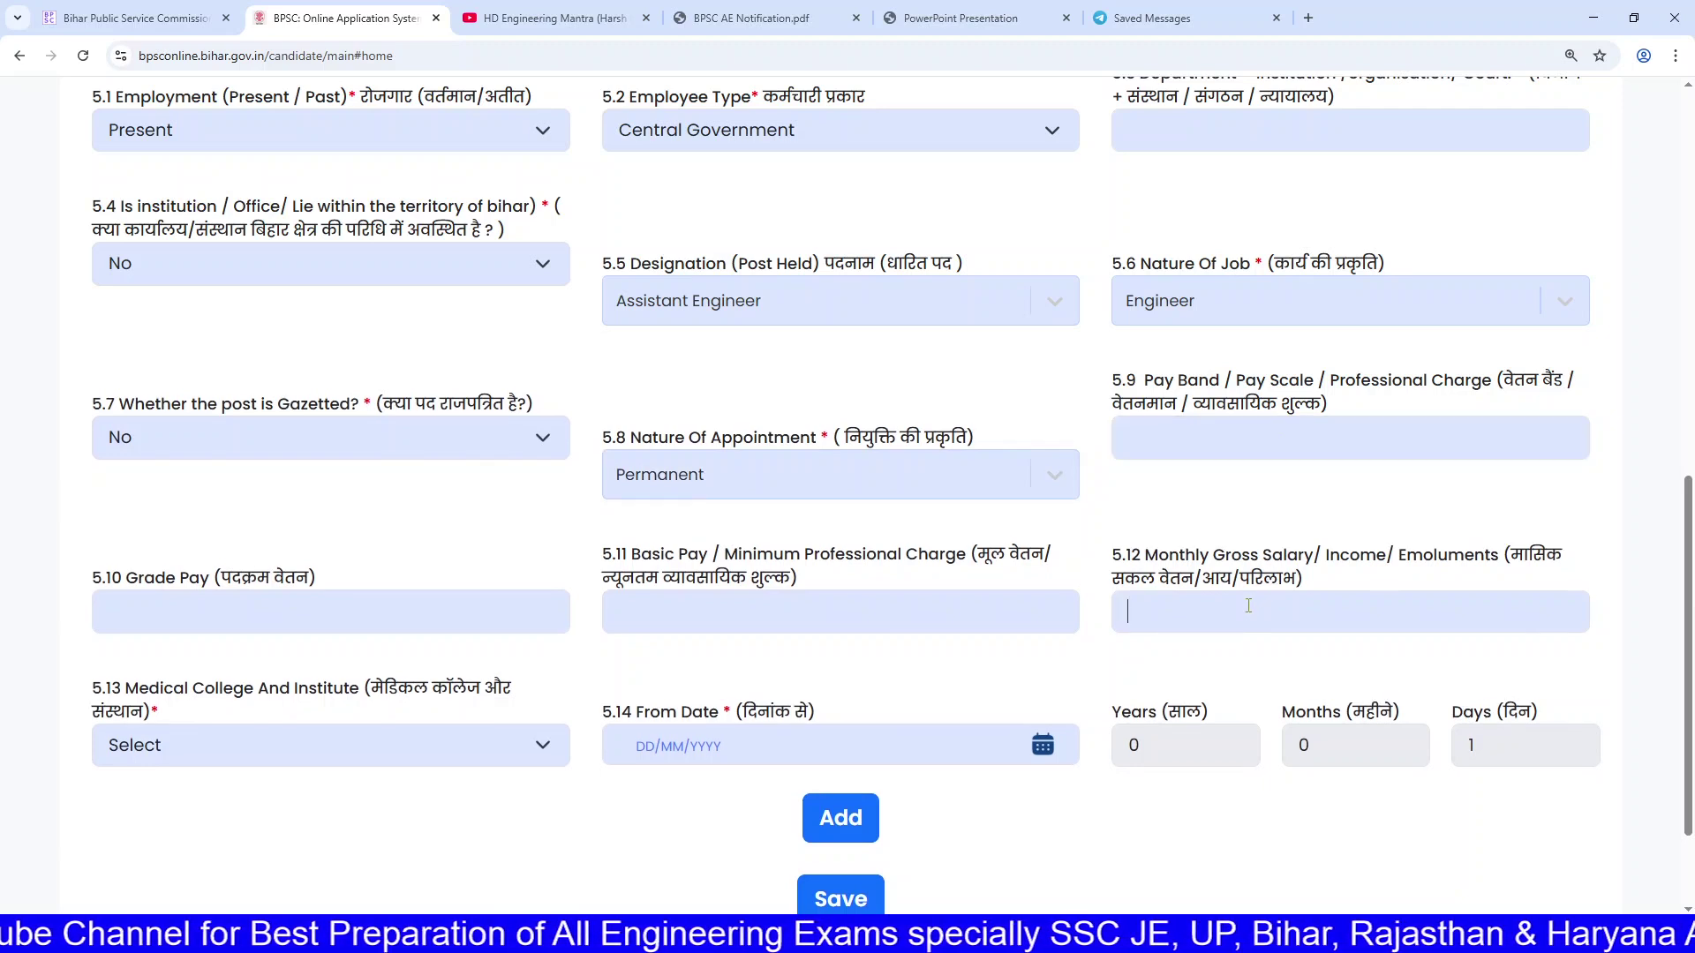
click(698, 611)
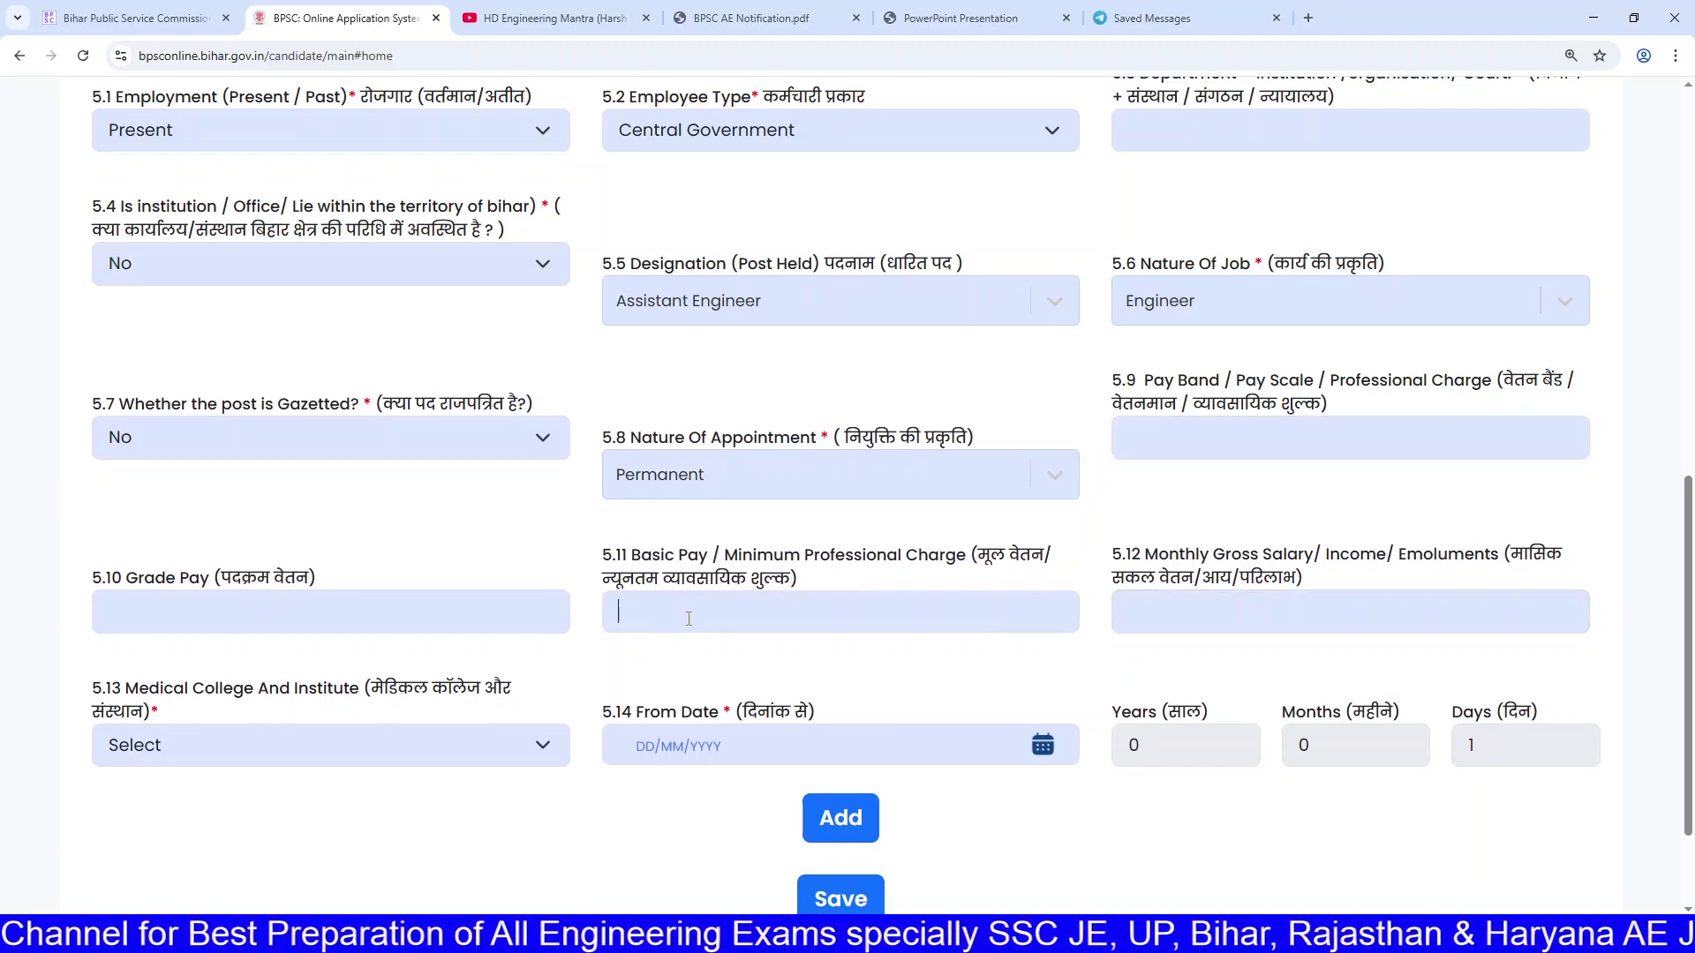
click(355, 615)
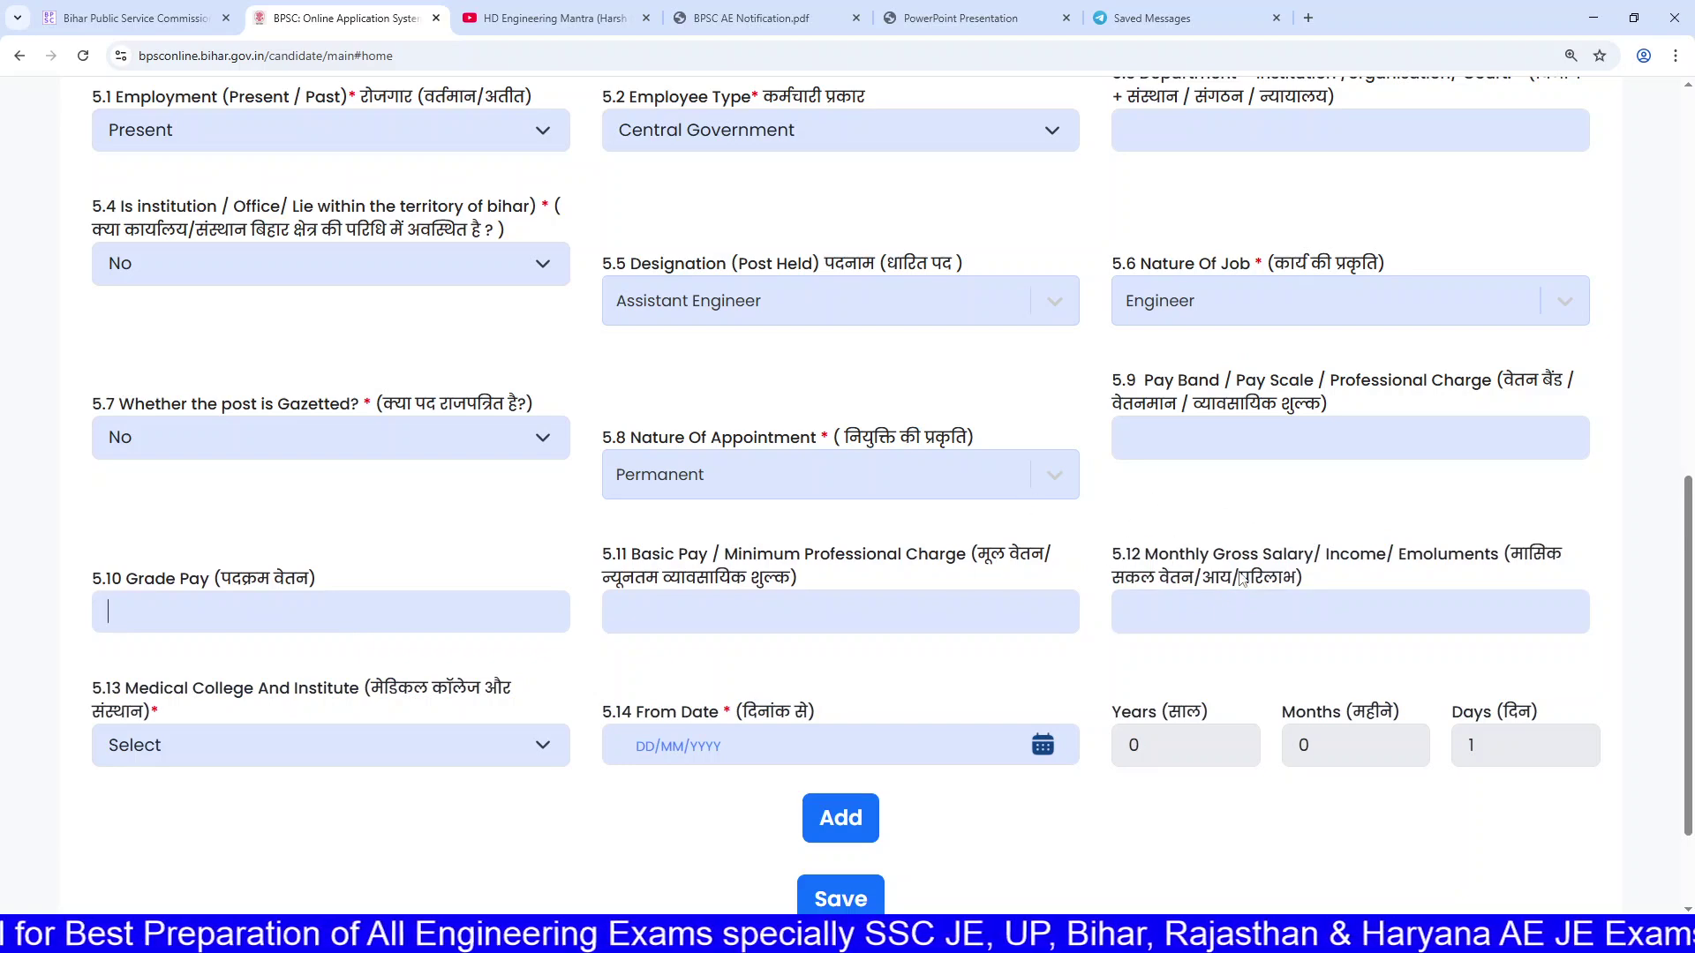
scroll(530, 608, down, 1)
click(283, 610)
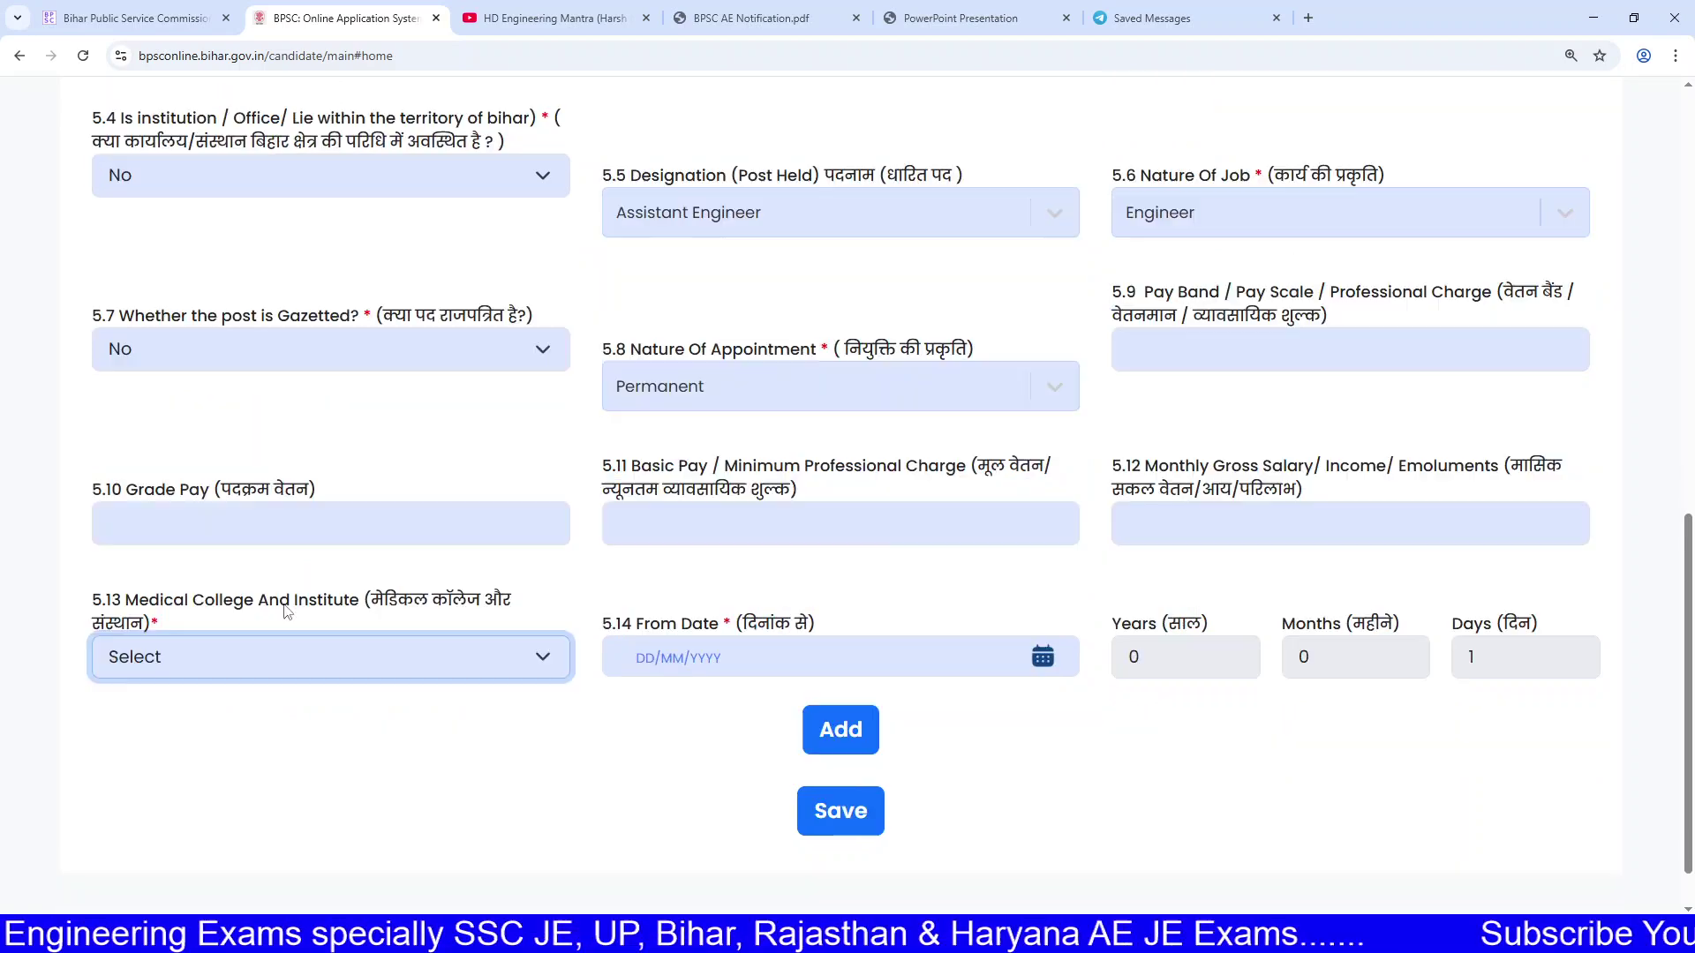
drag(215, 606, 306, 605)
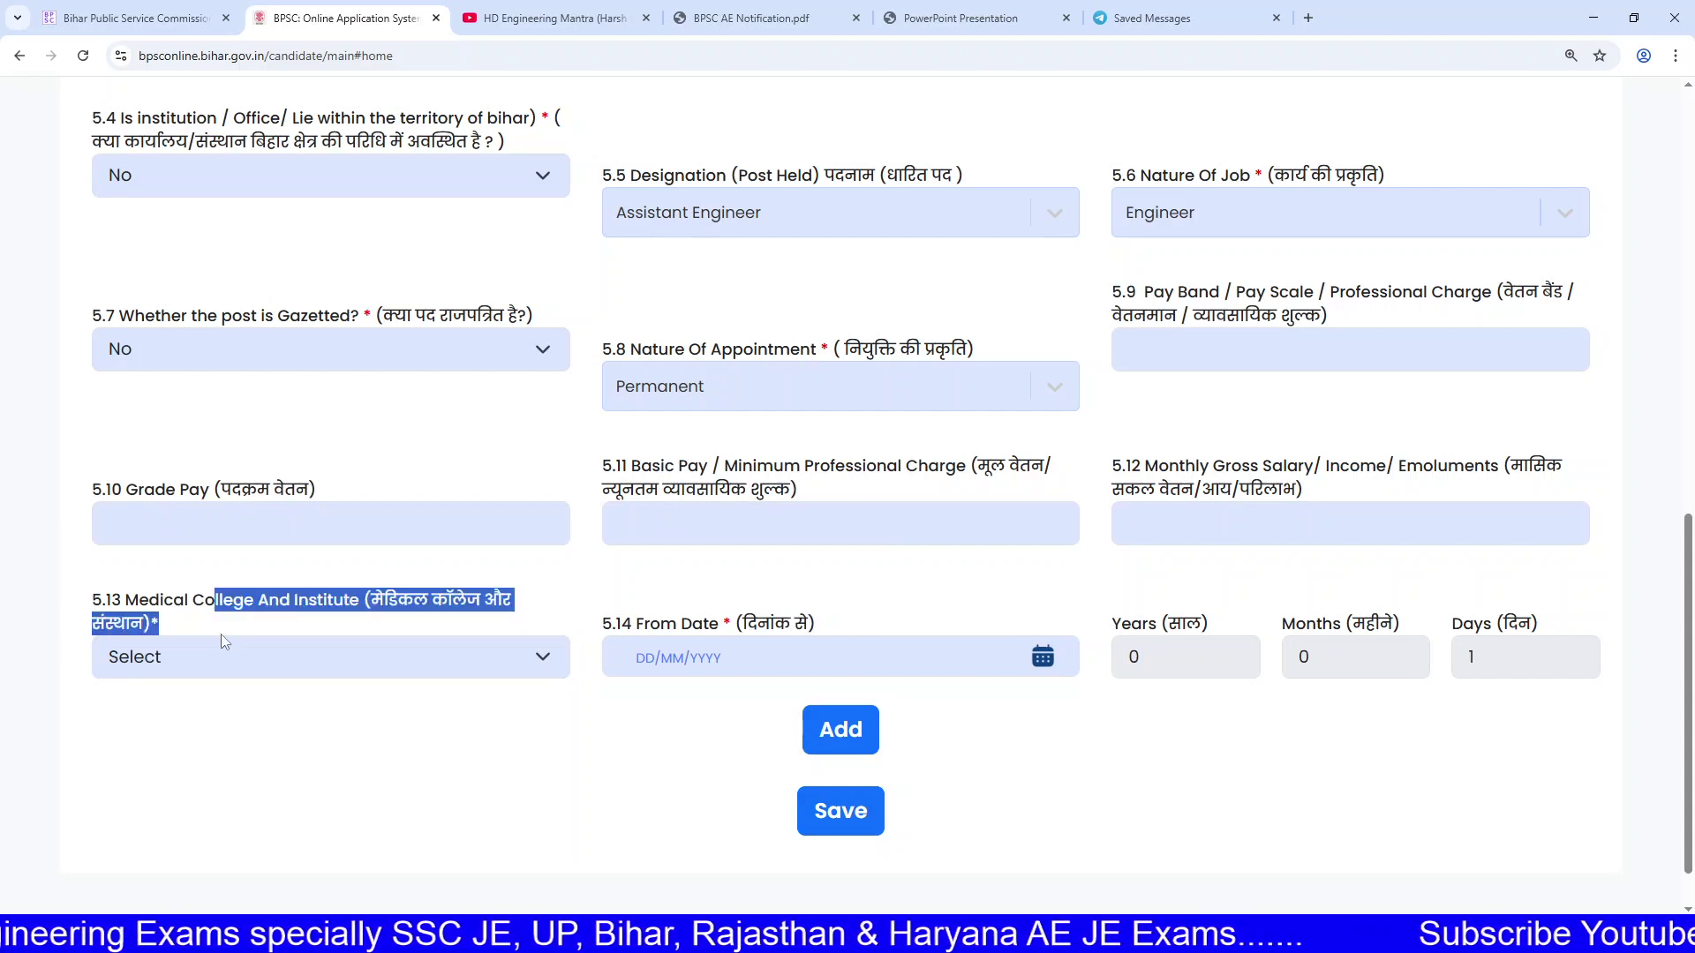
click(224, 654)
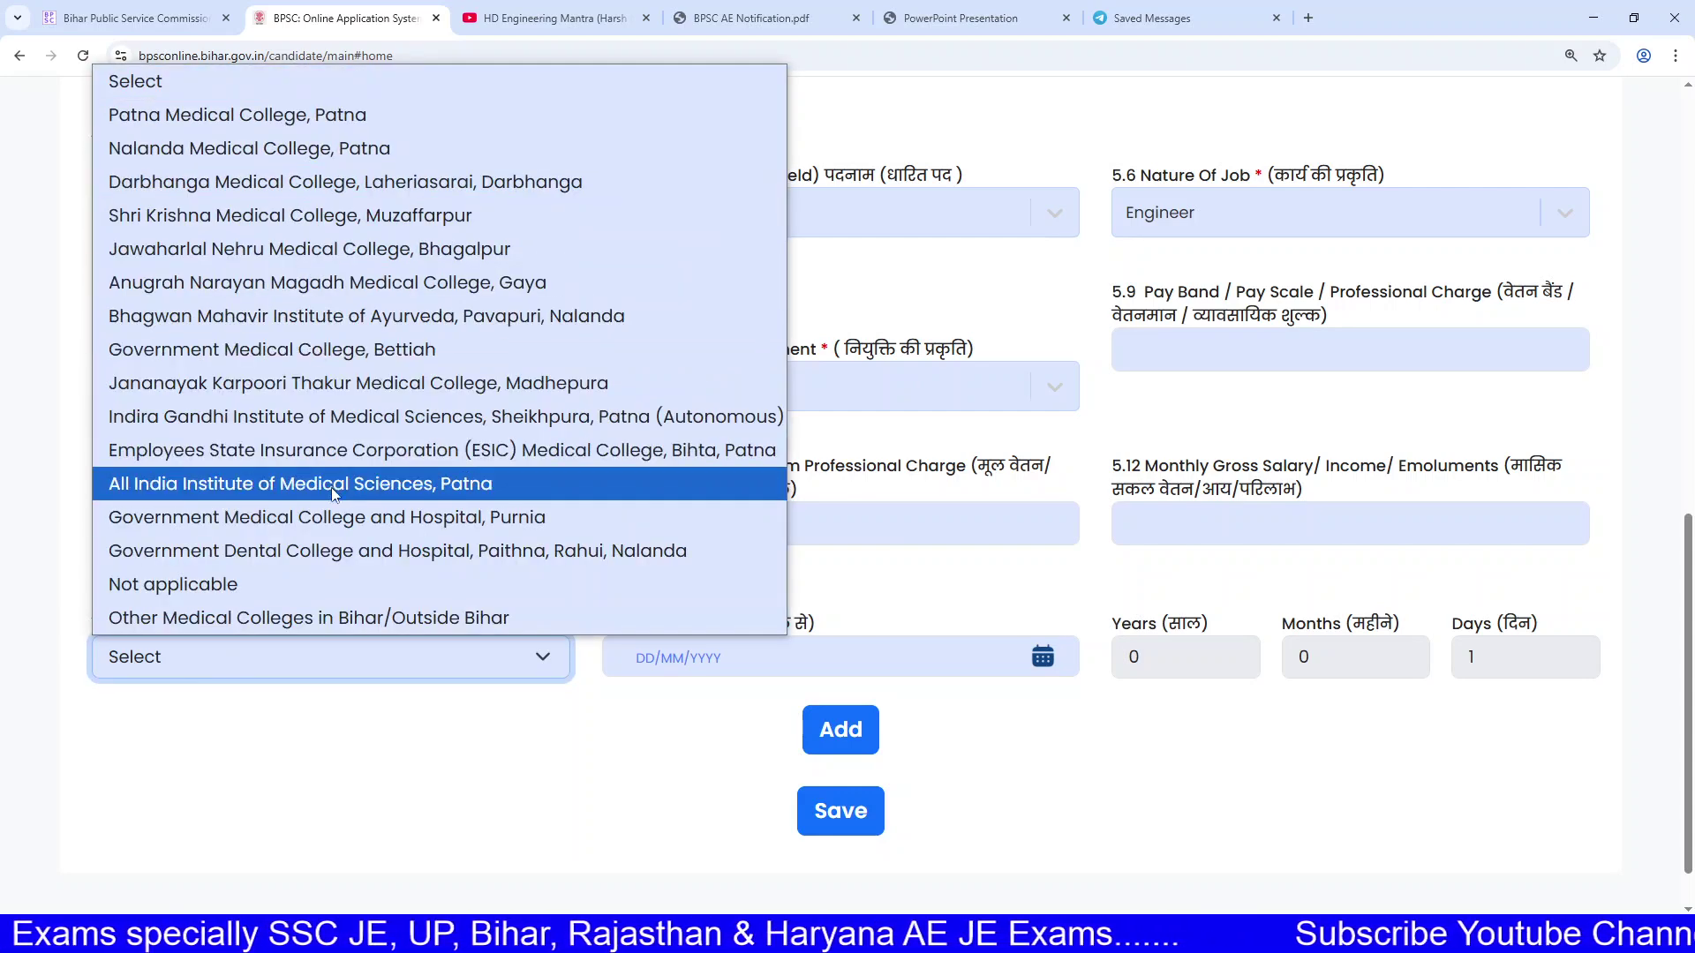
click(281, 584)
click(283, 656)
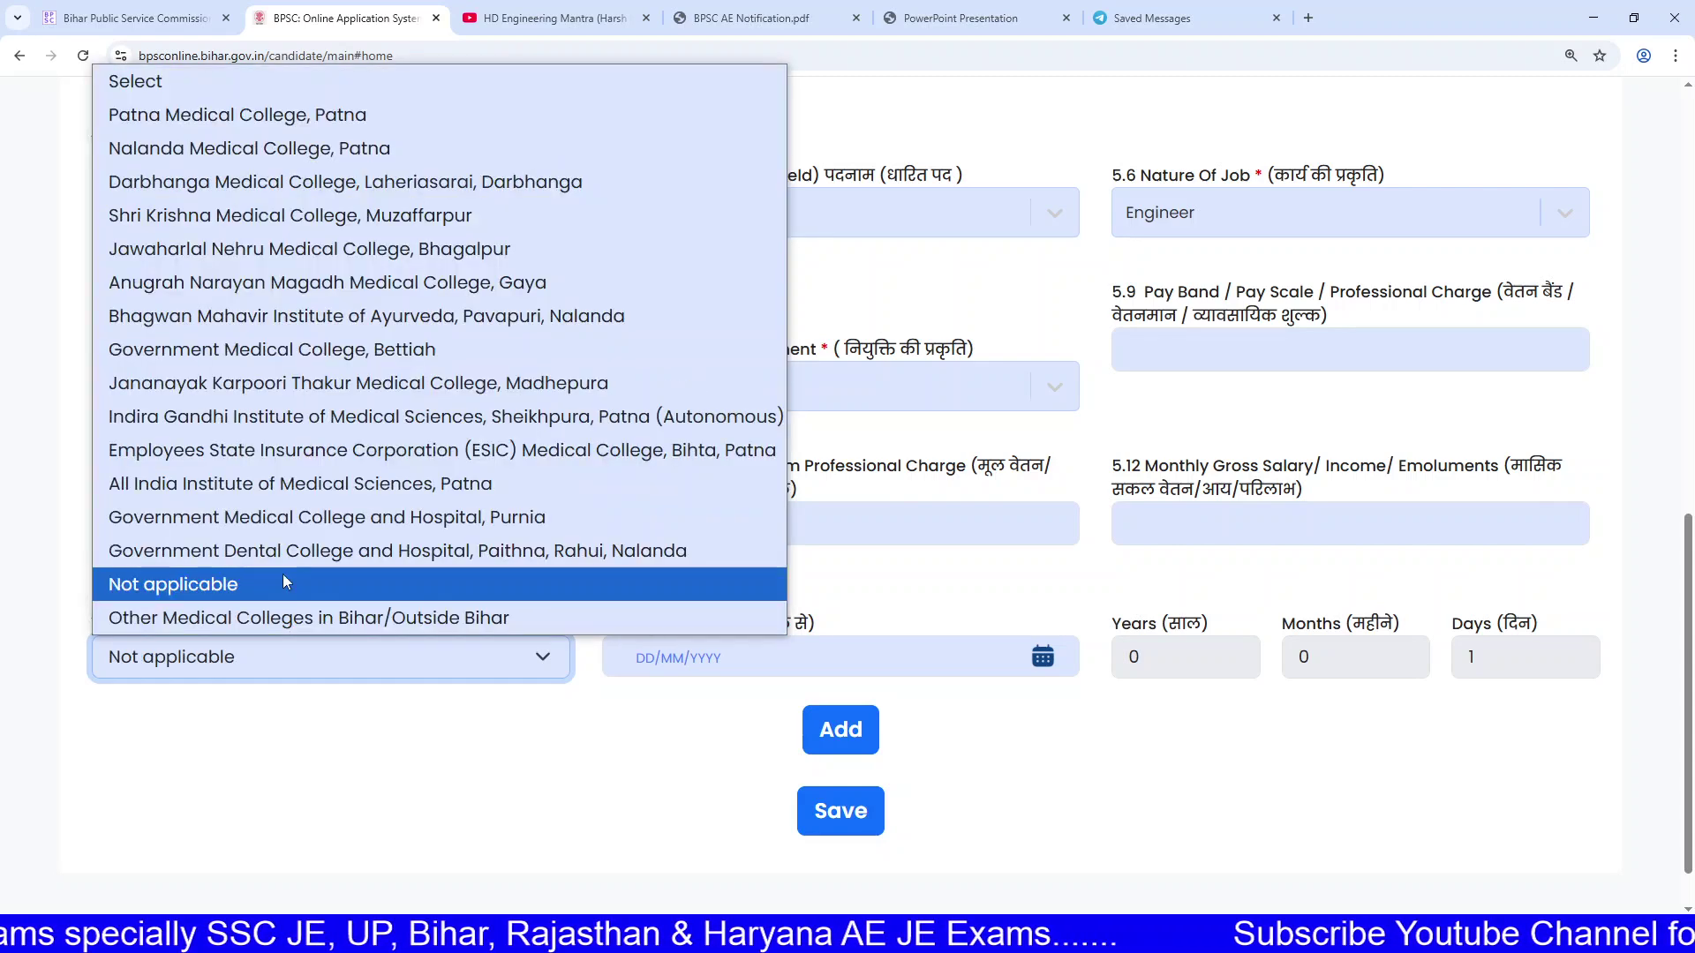
click(283, 582)
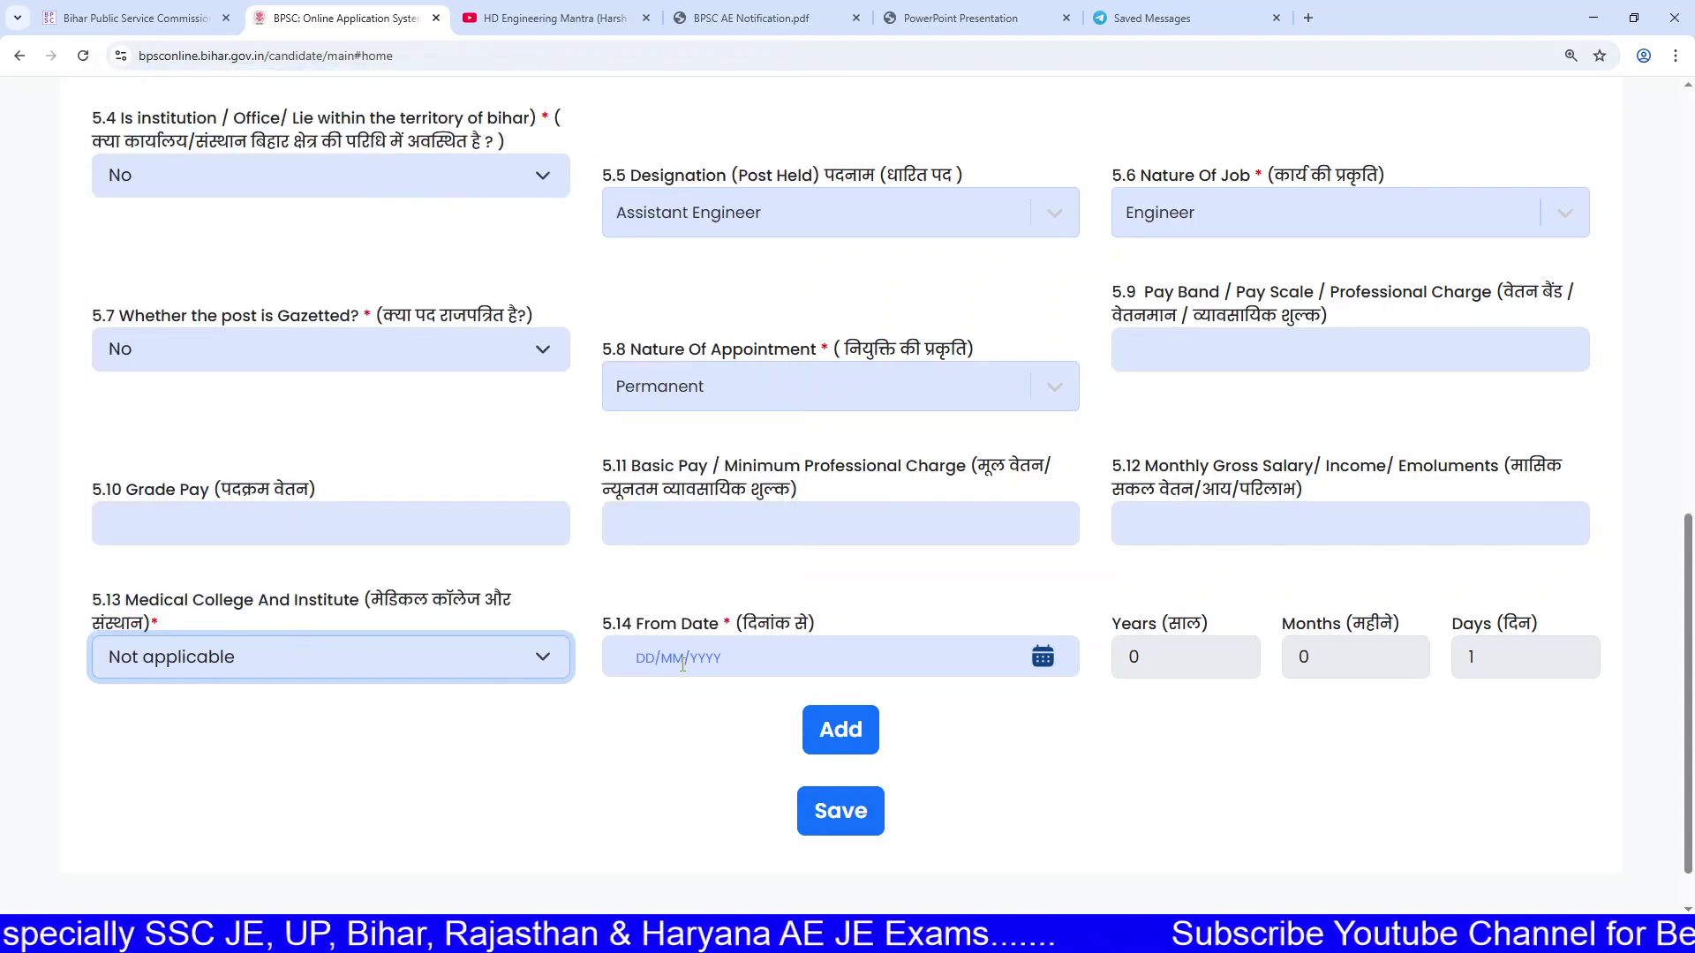
Step: Try adding the experience entry without a From Date, triggering the missing-department warning
click(811, 654)
click(812, 653)
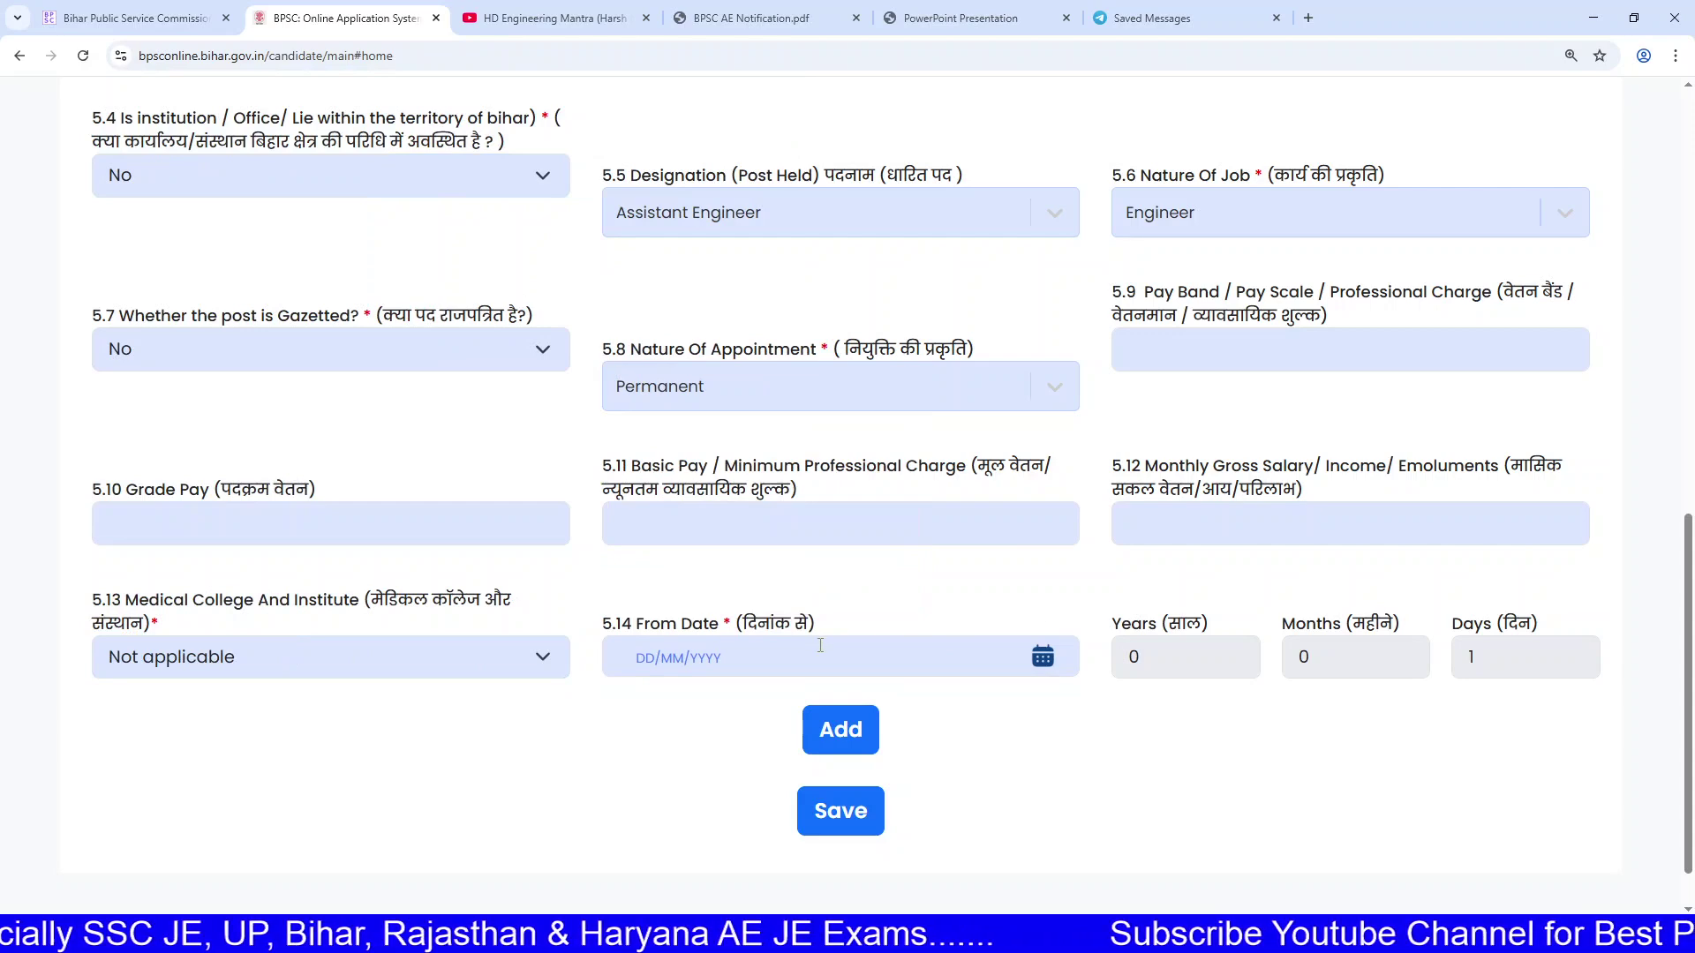
click(855, 649)
click(1054, 594)
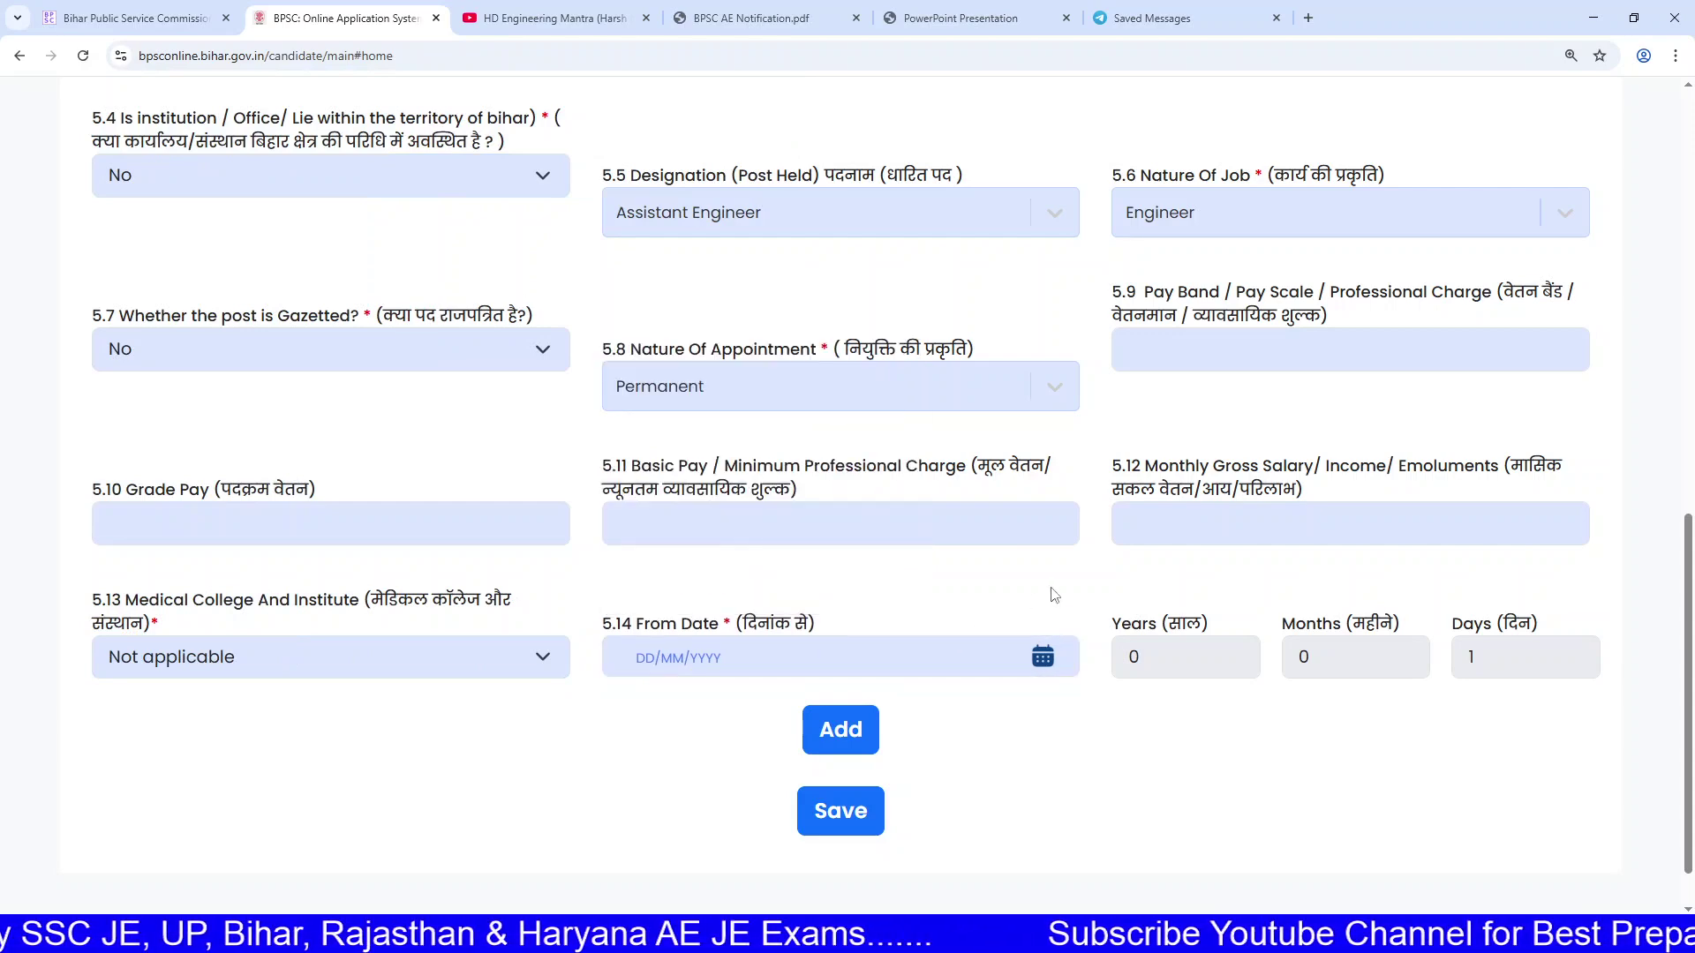
click(838, 732)
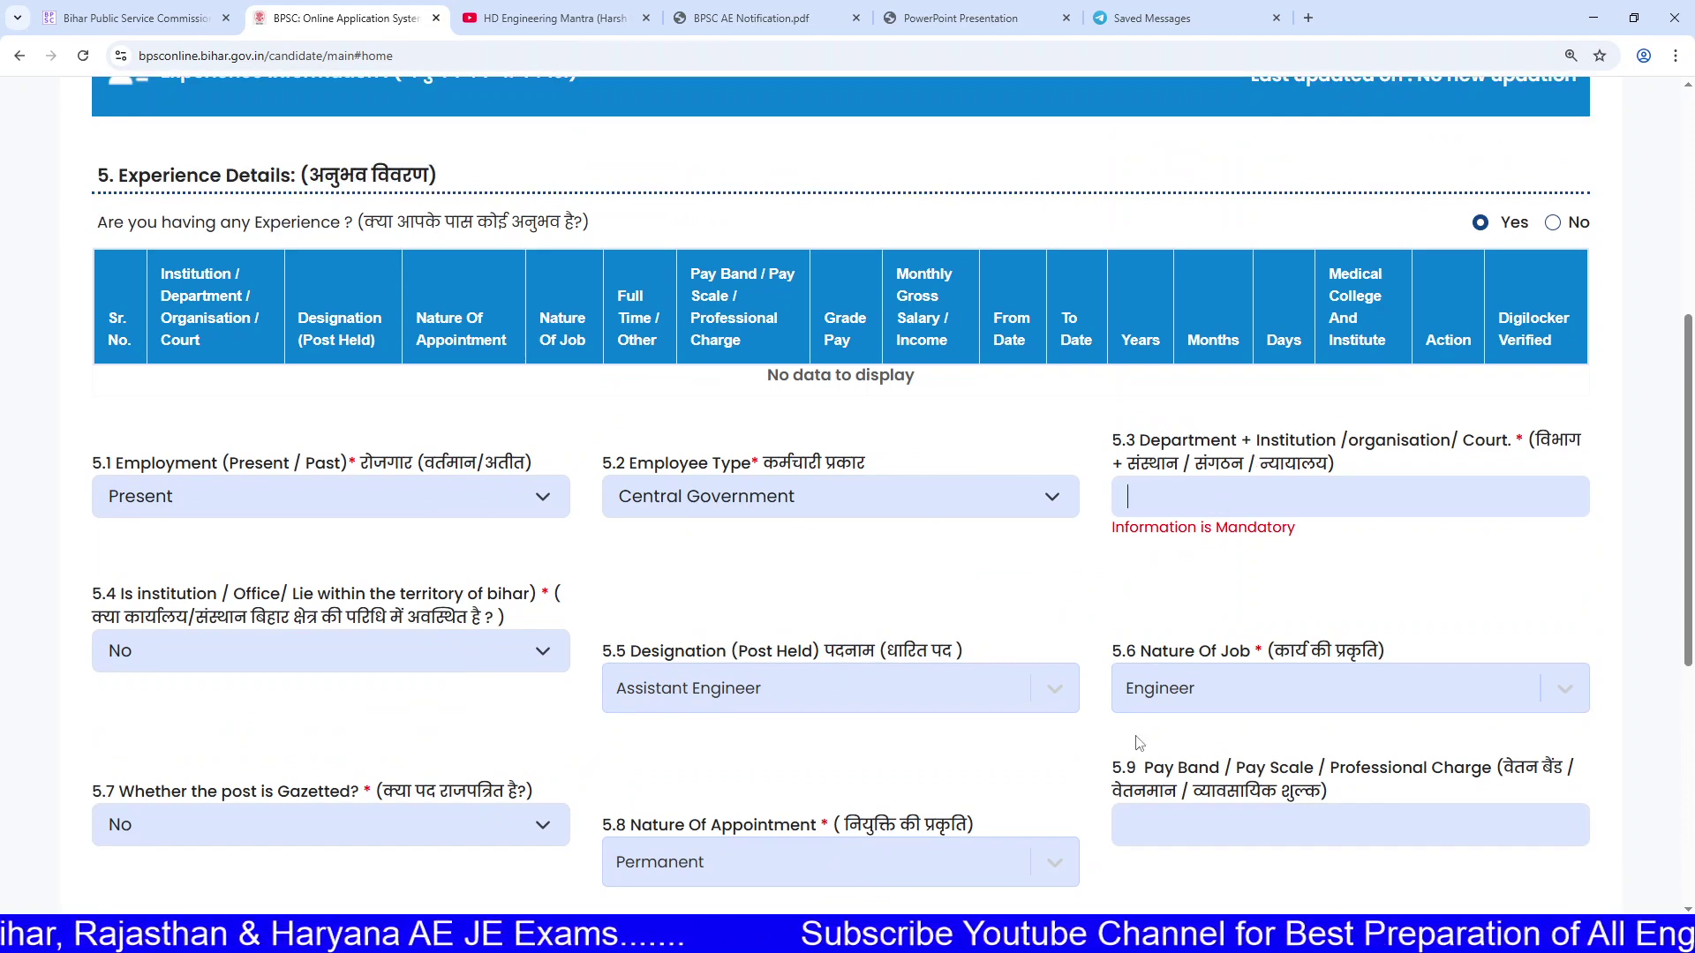
Step: Set the From Date to 02/09/2024 and add the CPWD Assistant Engineer experience record
scroll(1139, 743, down, 5)
click(1041, 572)
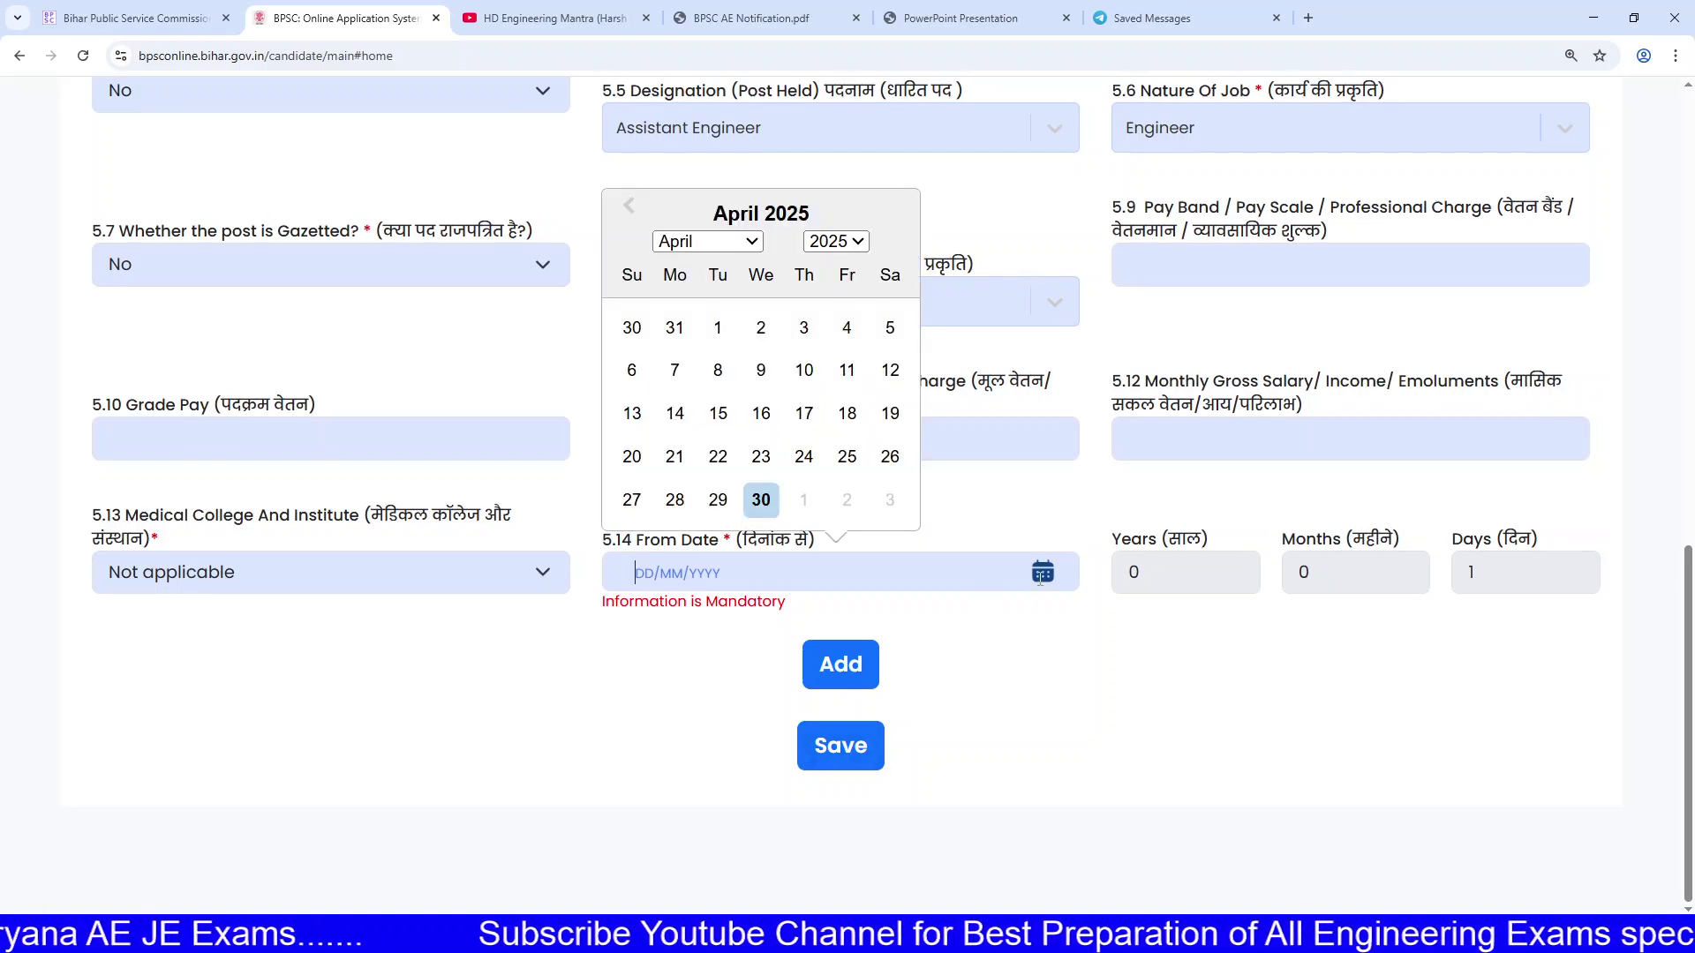
click(834, 242)
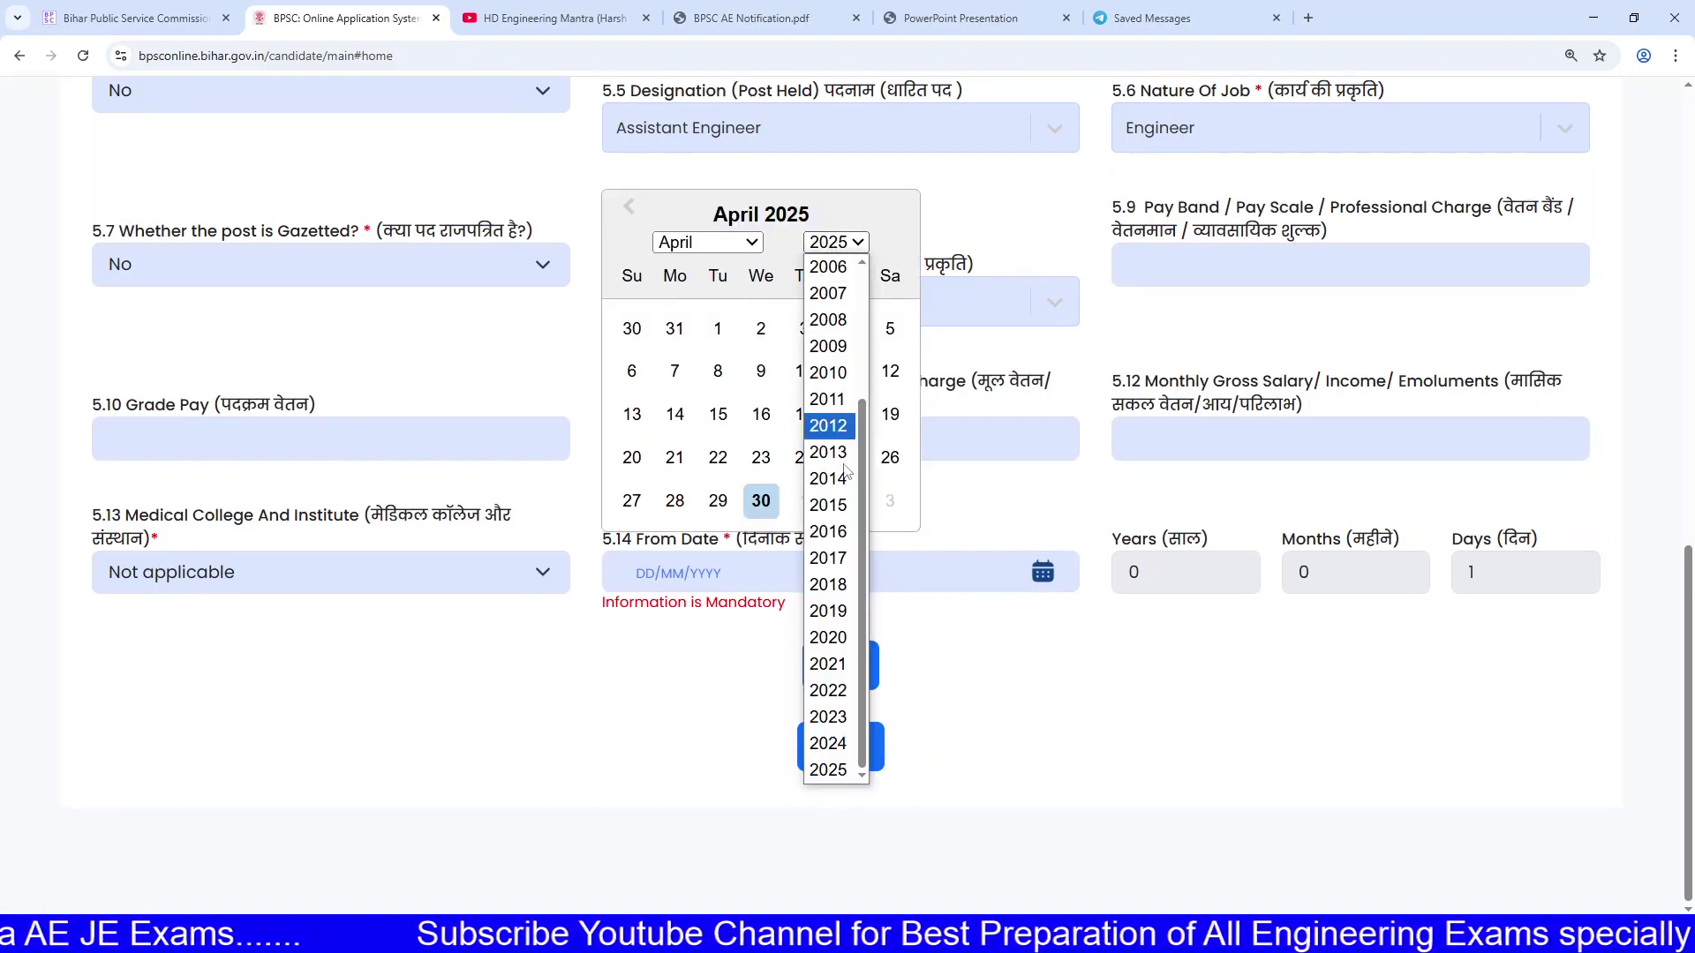
click(828, 744)
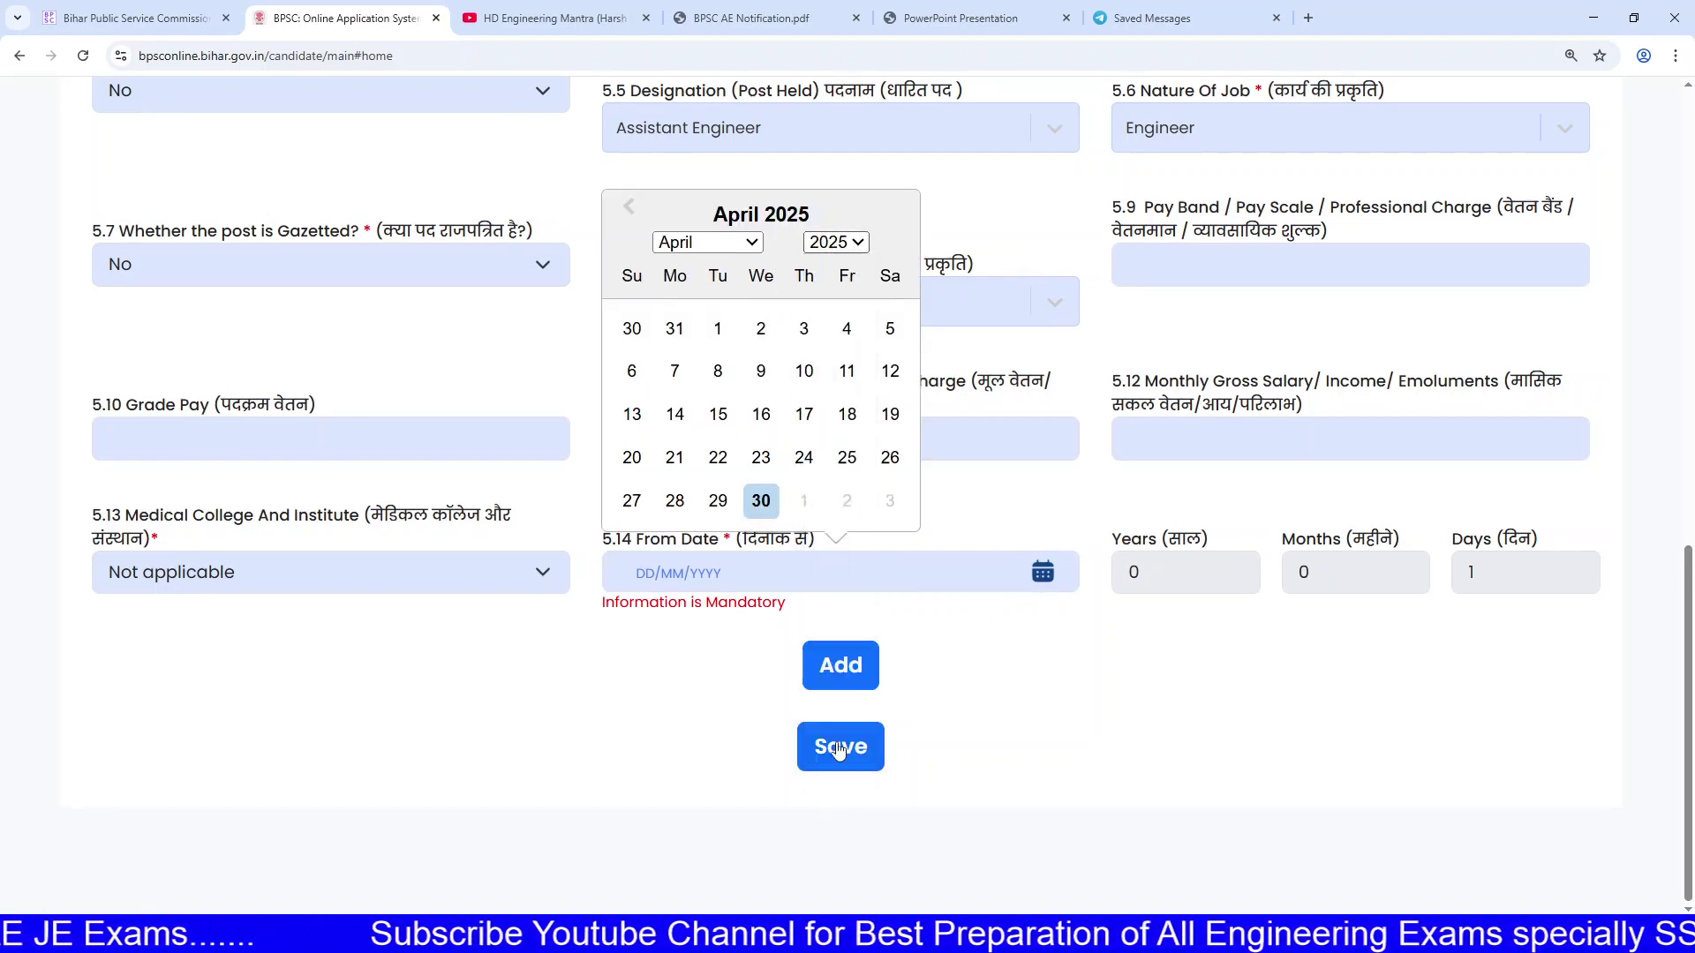
click(740, 243)
click(737, 480)
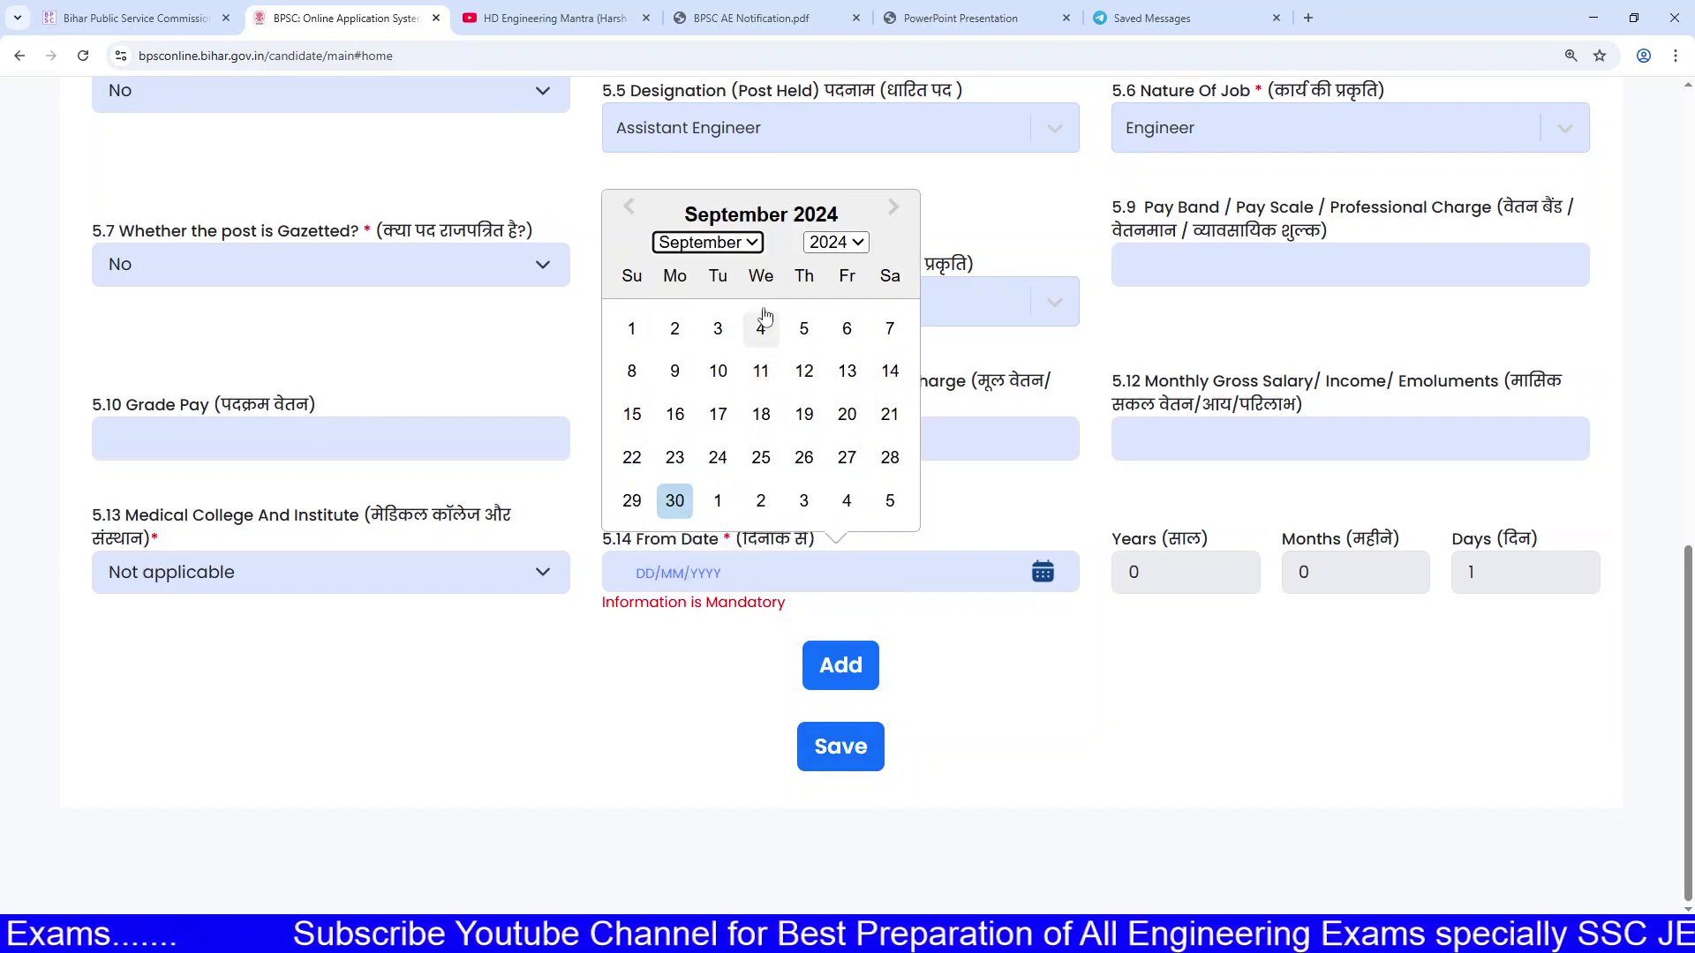
click(687, 322)
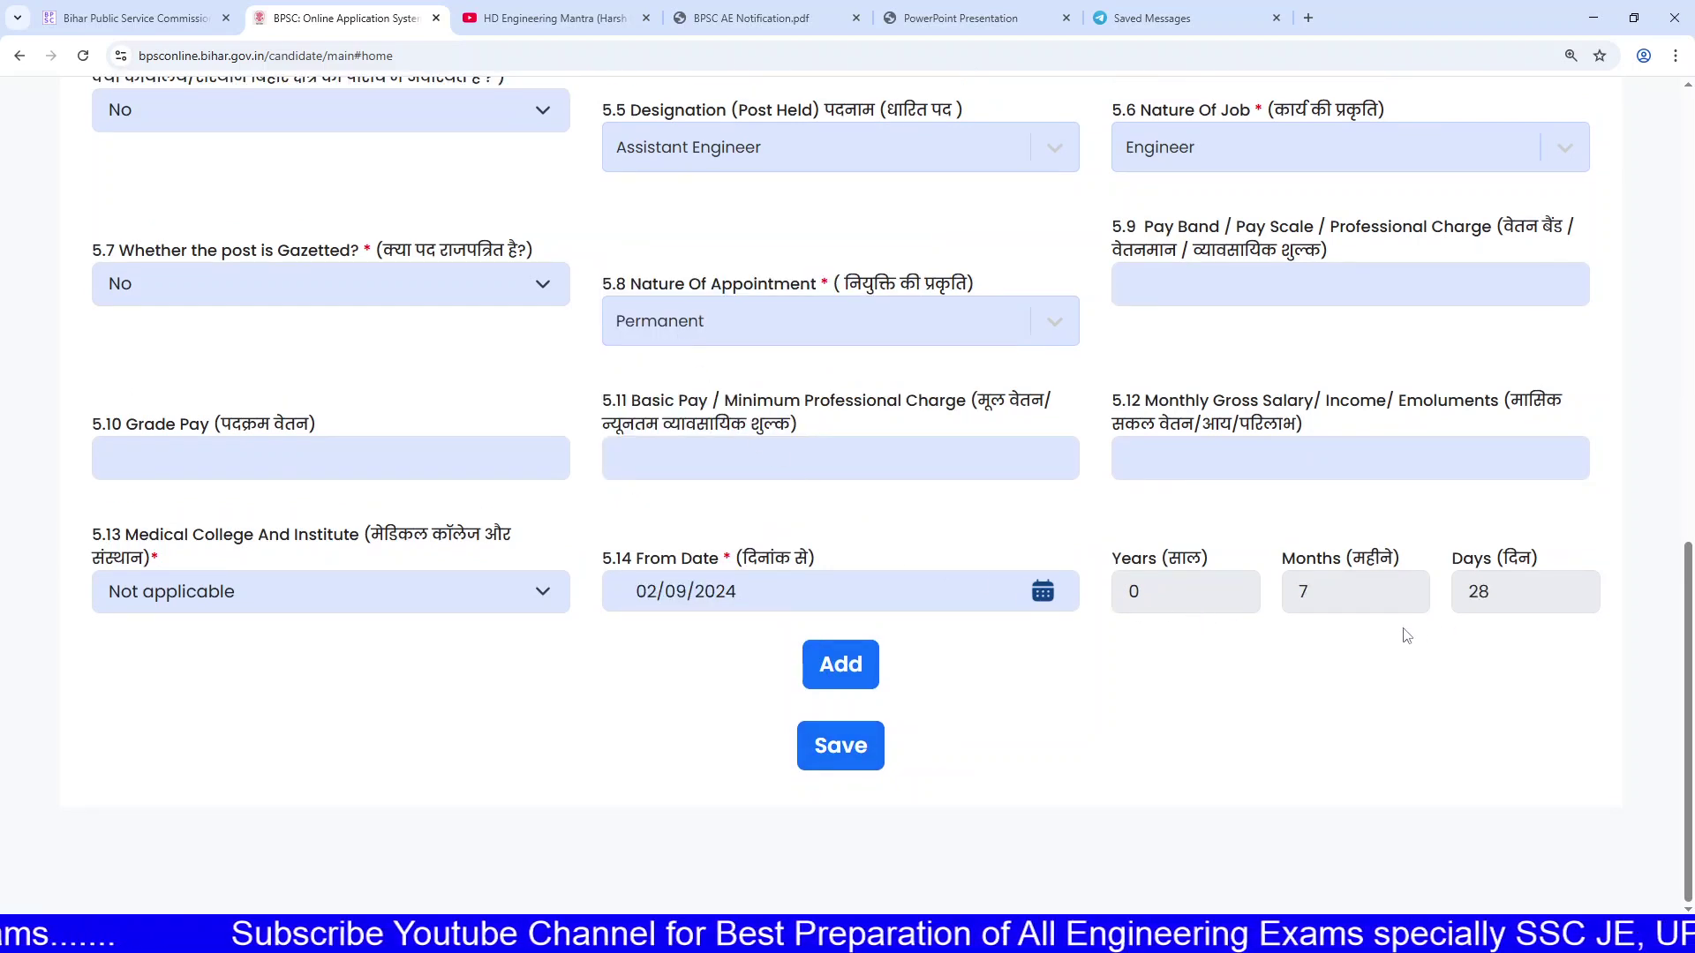
click(854, 677)
scroll(861, 678, down, 5)
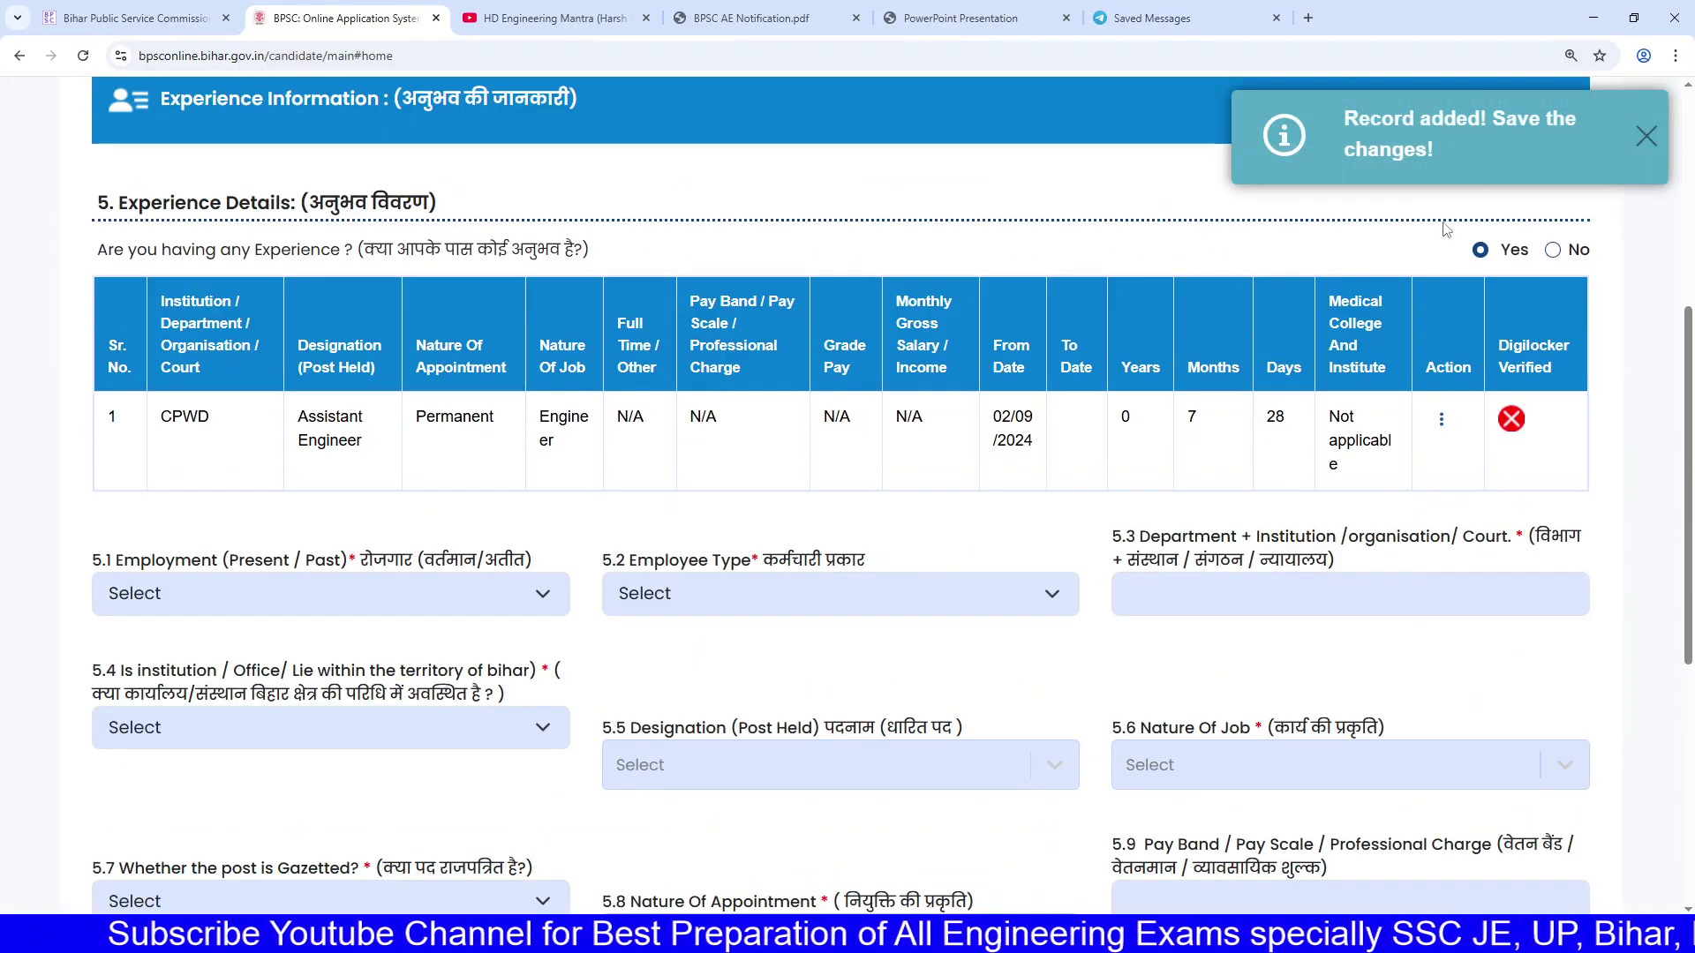
Step: For the second experience entry, answer No to gazetted and choose Permanent appointment
scroll(1351, 557, down, 6)
scroll(322, 373, up, 2)
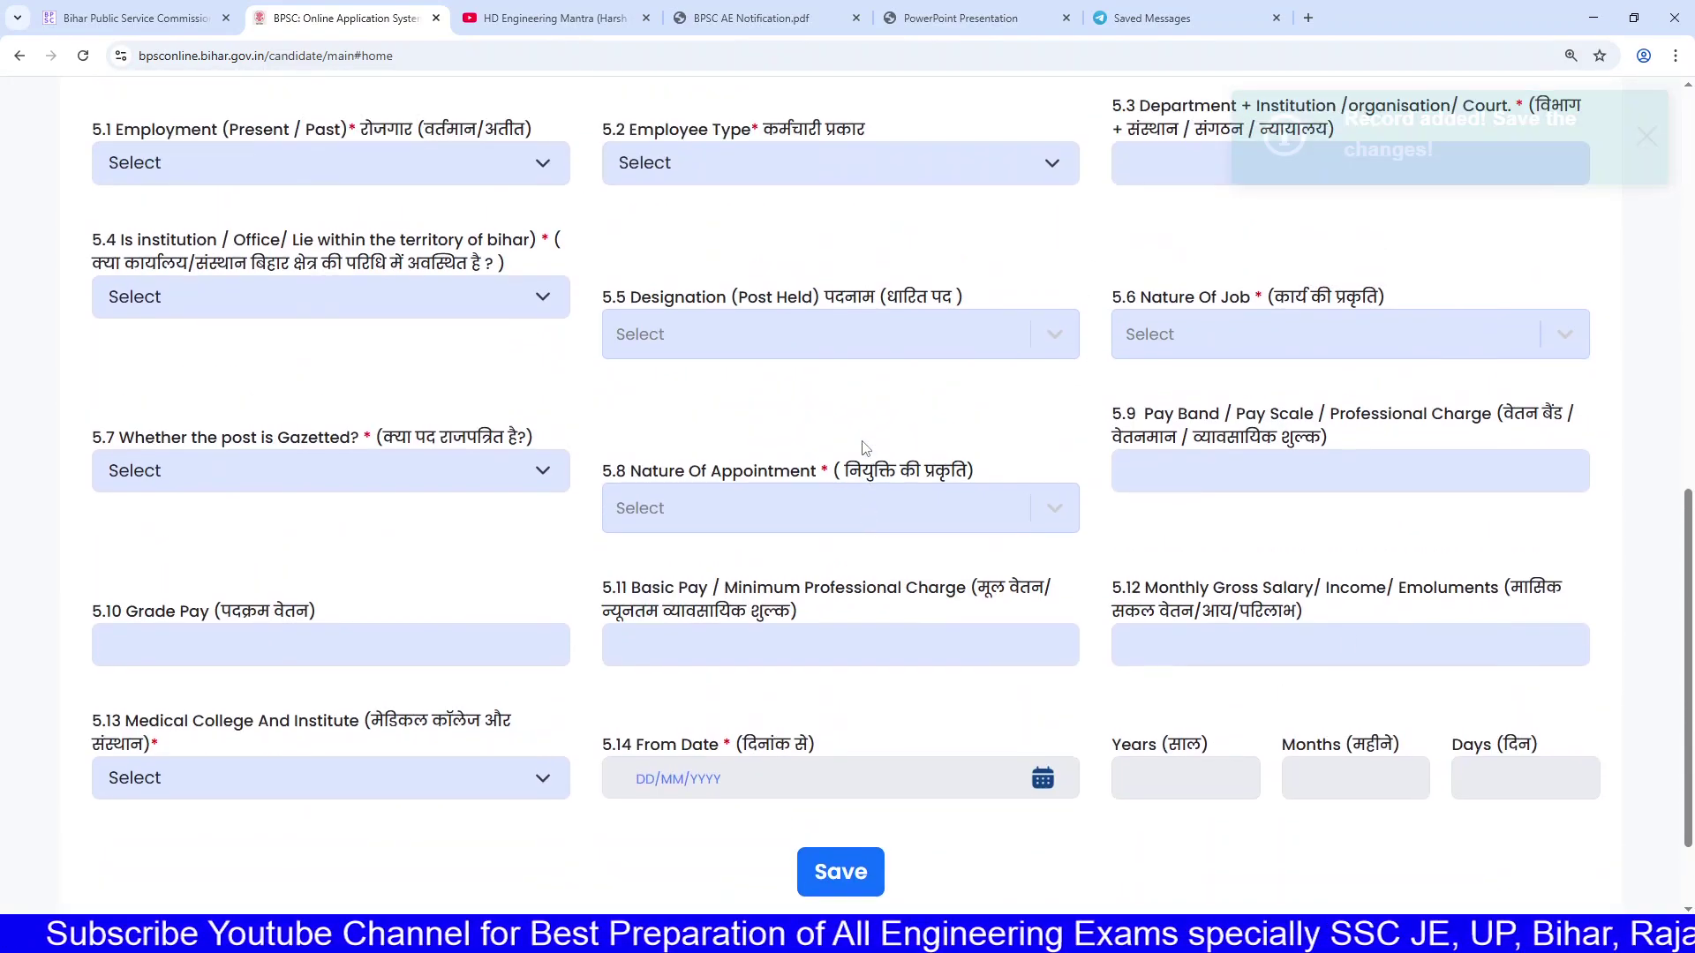
scroll(408, 371, up, 1)
scroll(508, 439, down, 2)
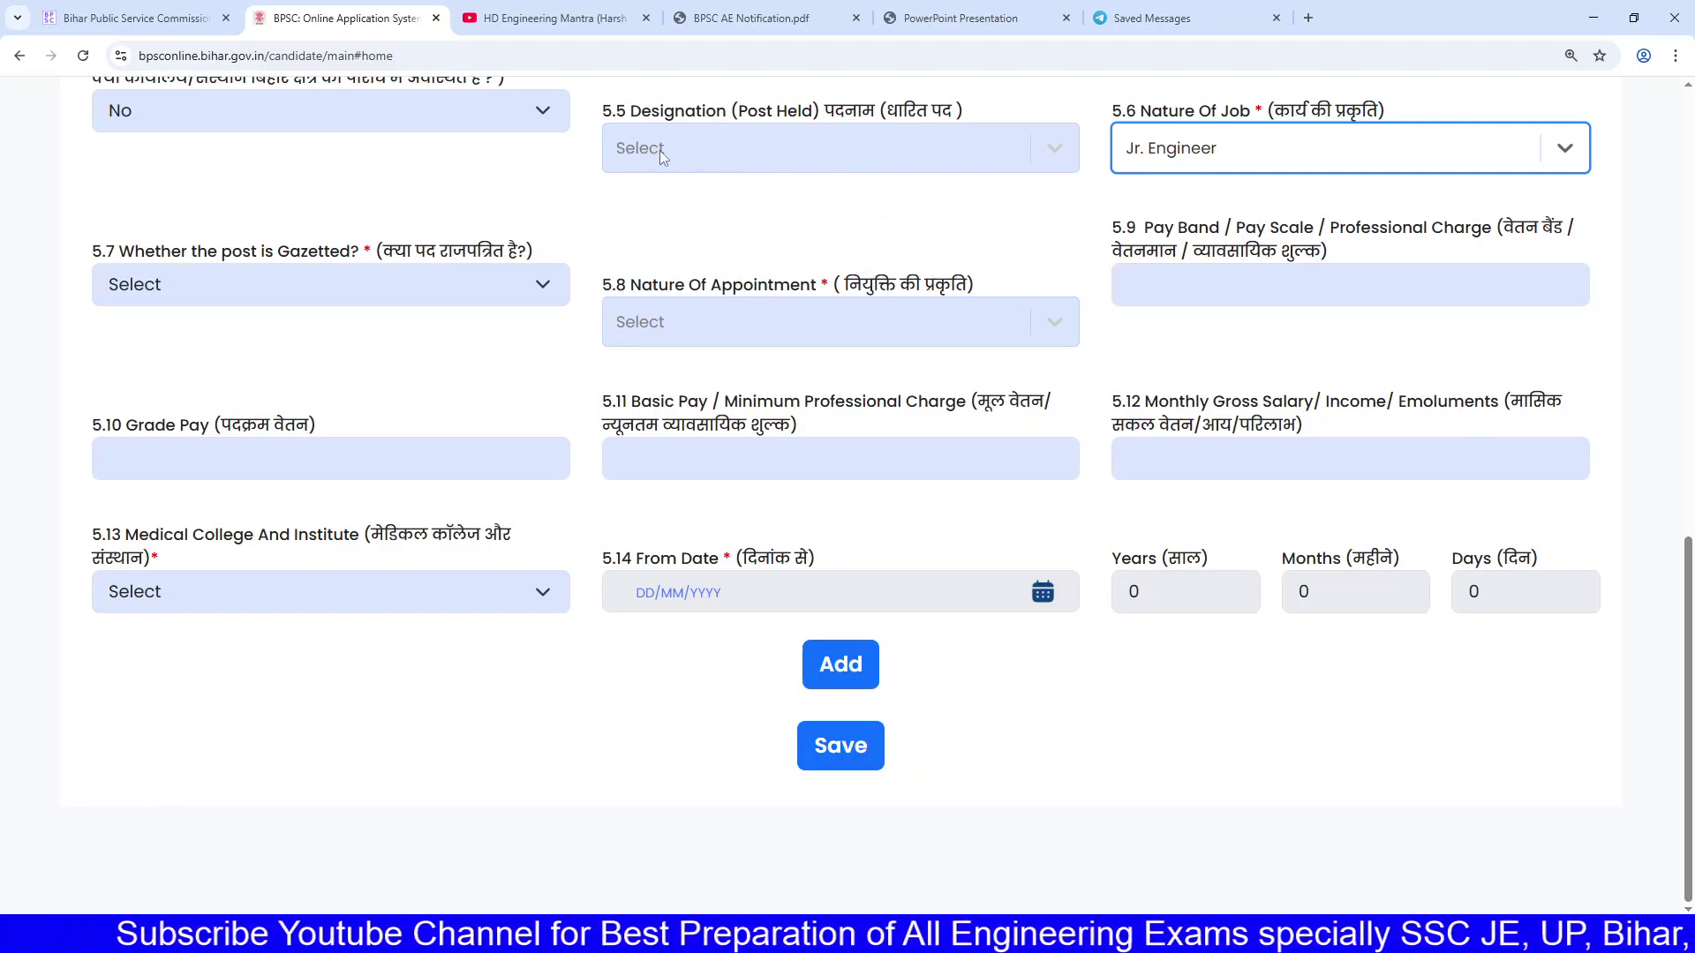
click(397, 281)
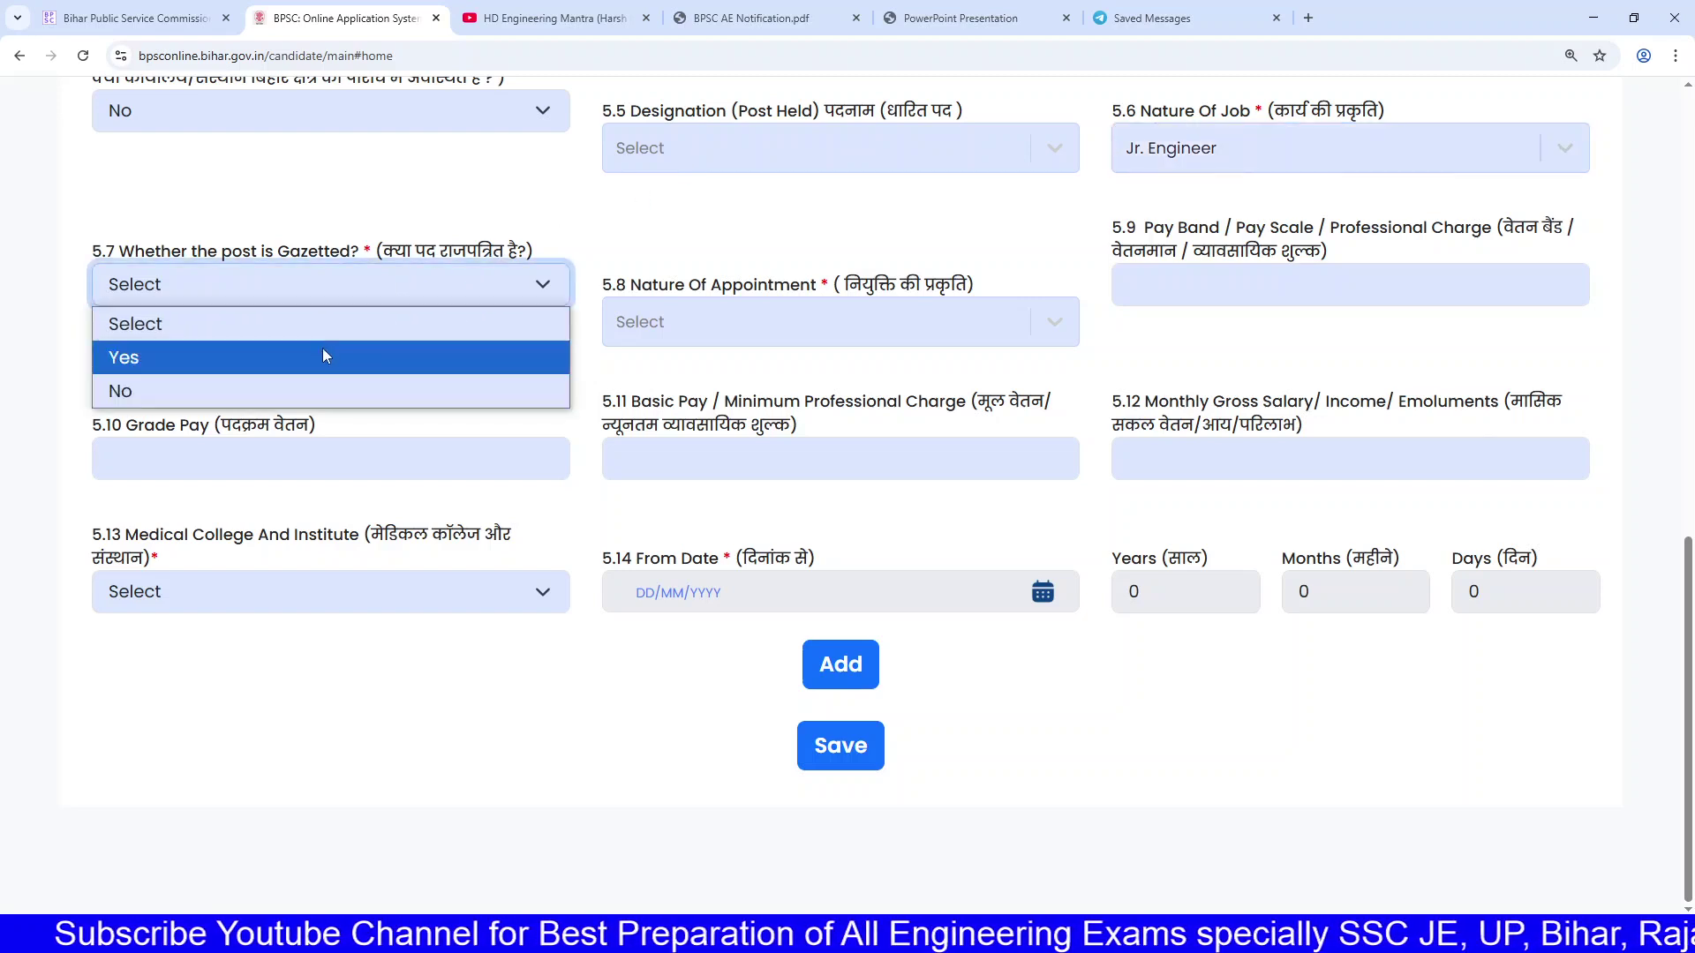
click(833, 313)
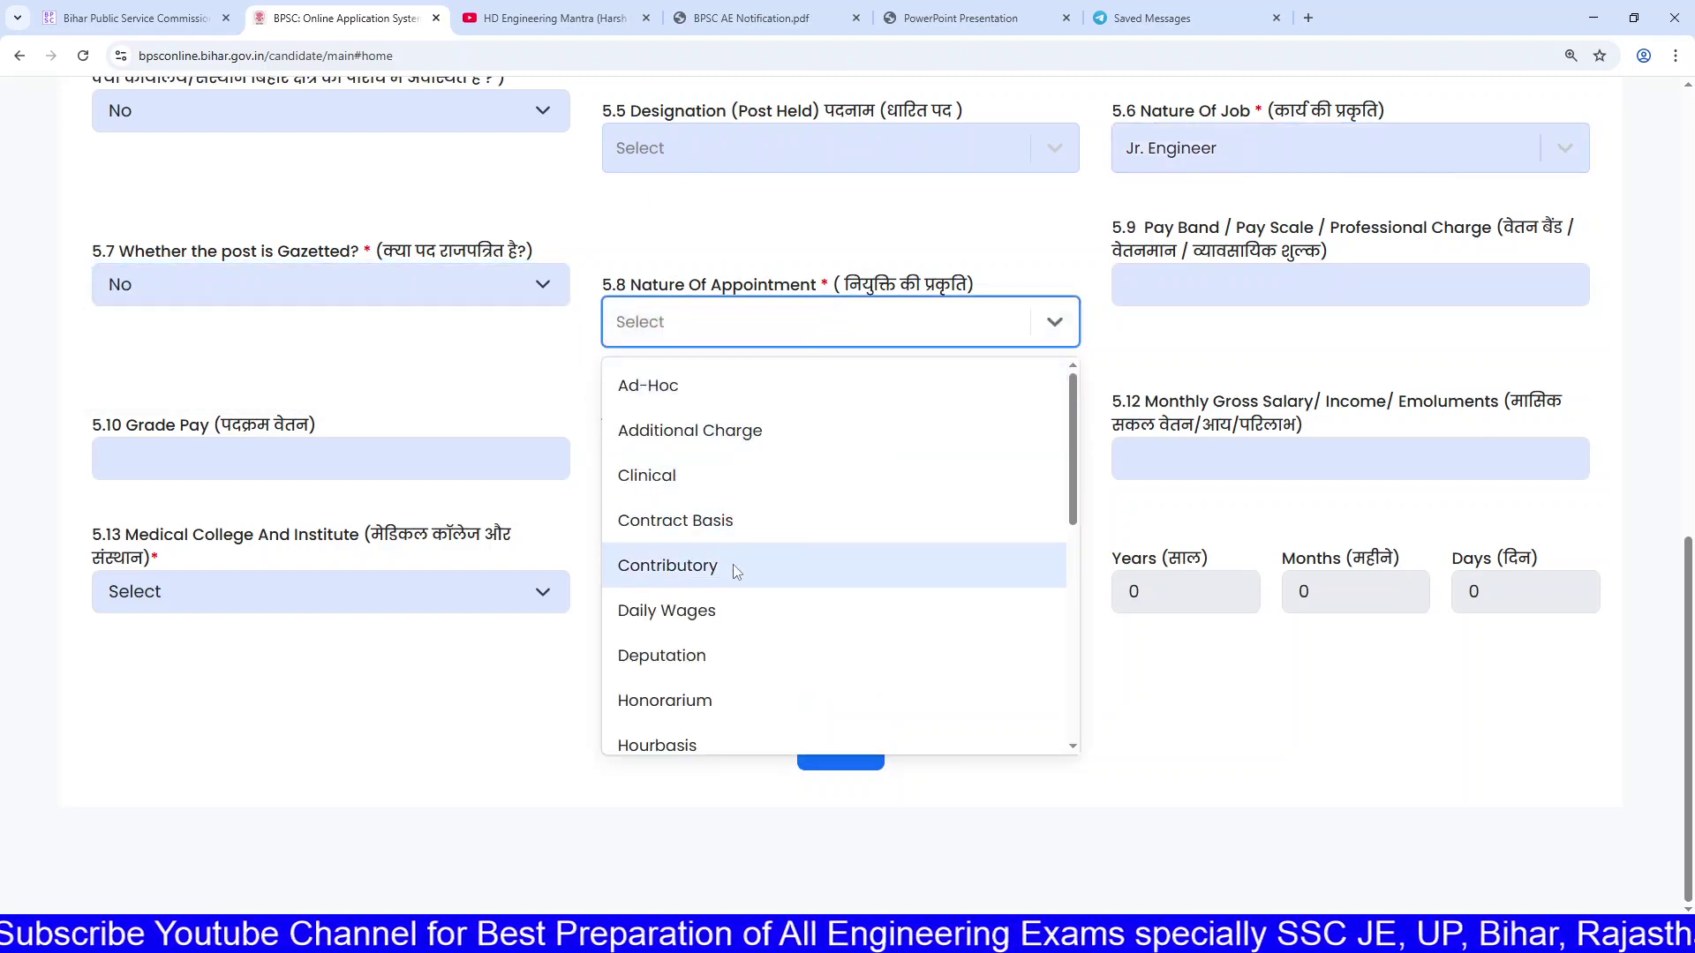
scroll(737, 675, down, 4)
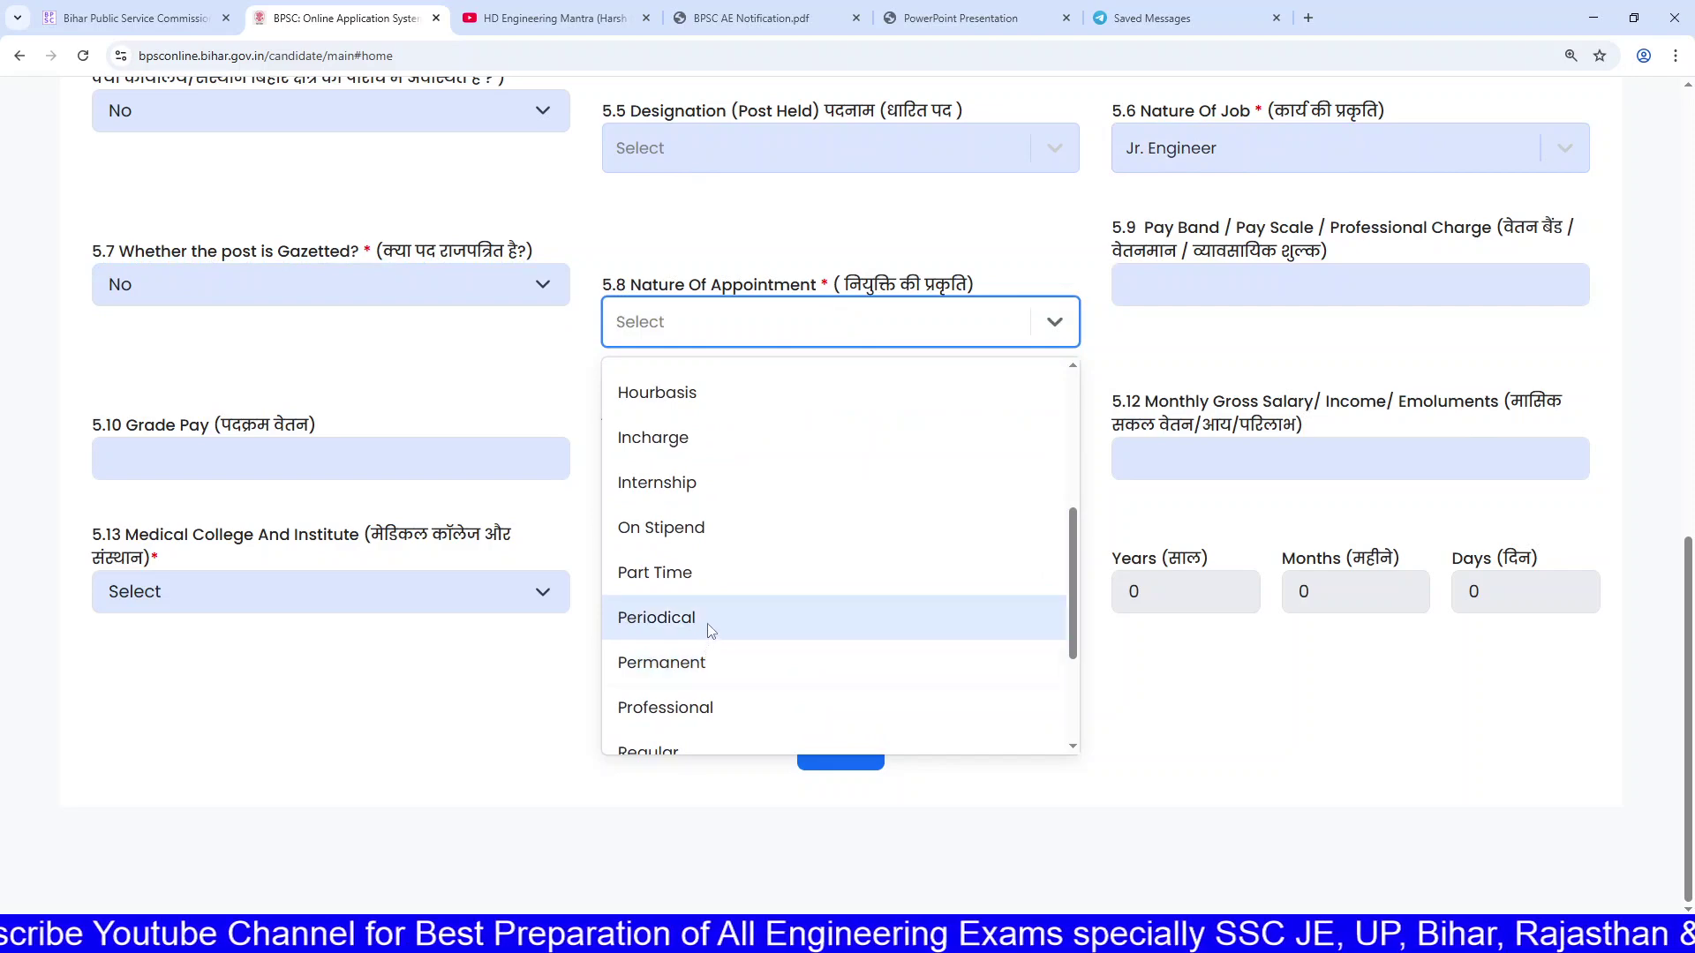
click(724, 669)
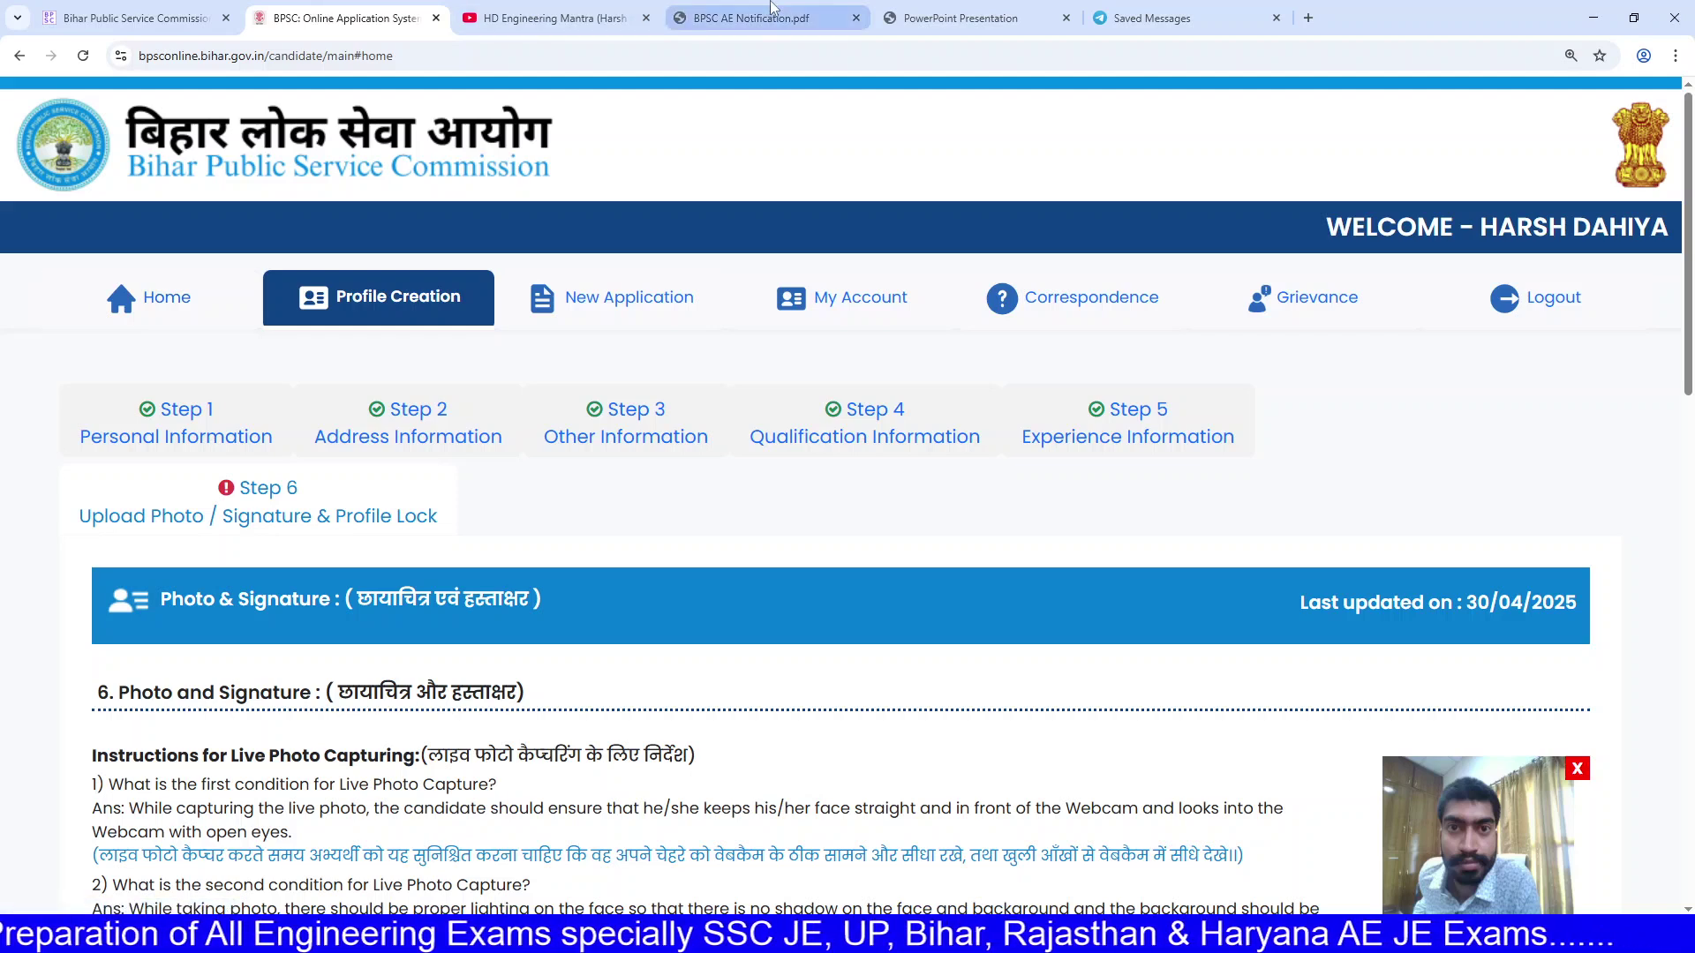
Step: Review the live photo questions in Step 6 Upload Photo / Signature
scroll(913, 411, down, 3)
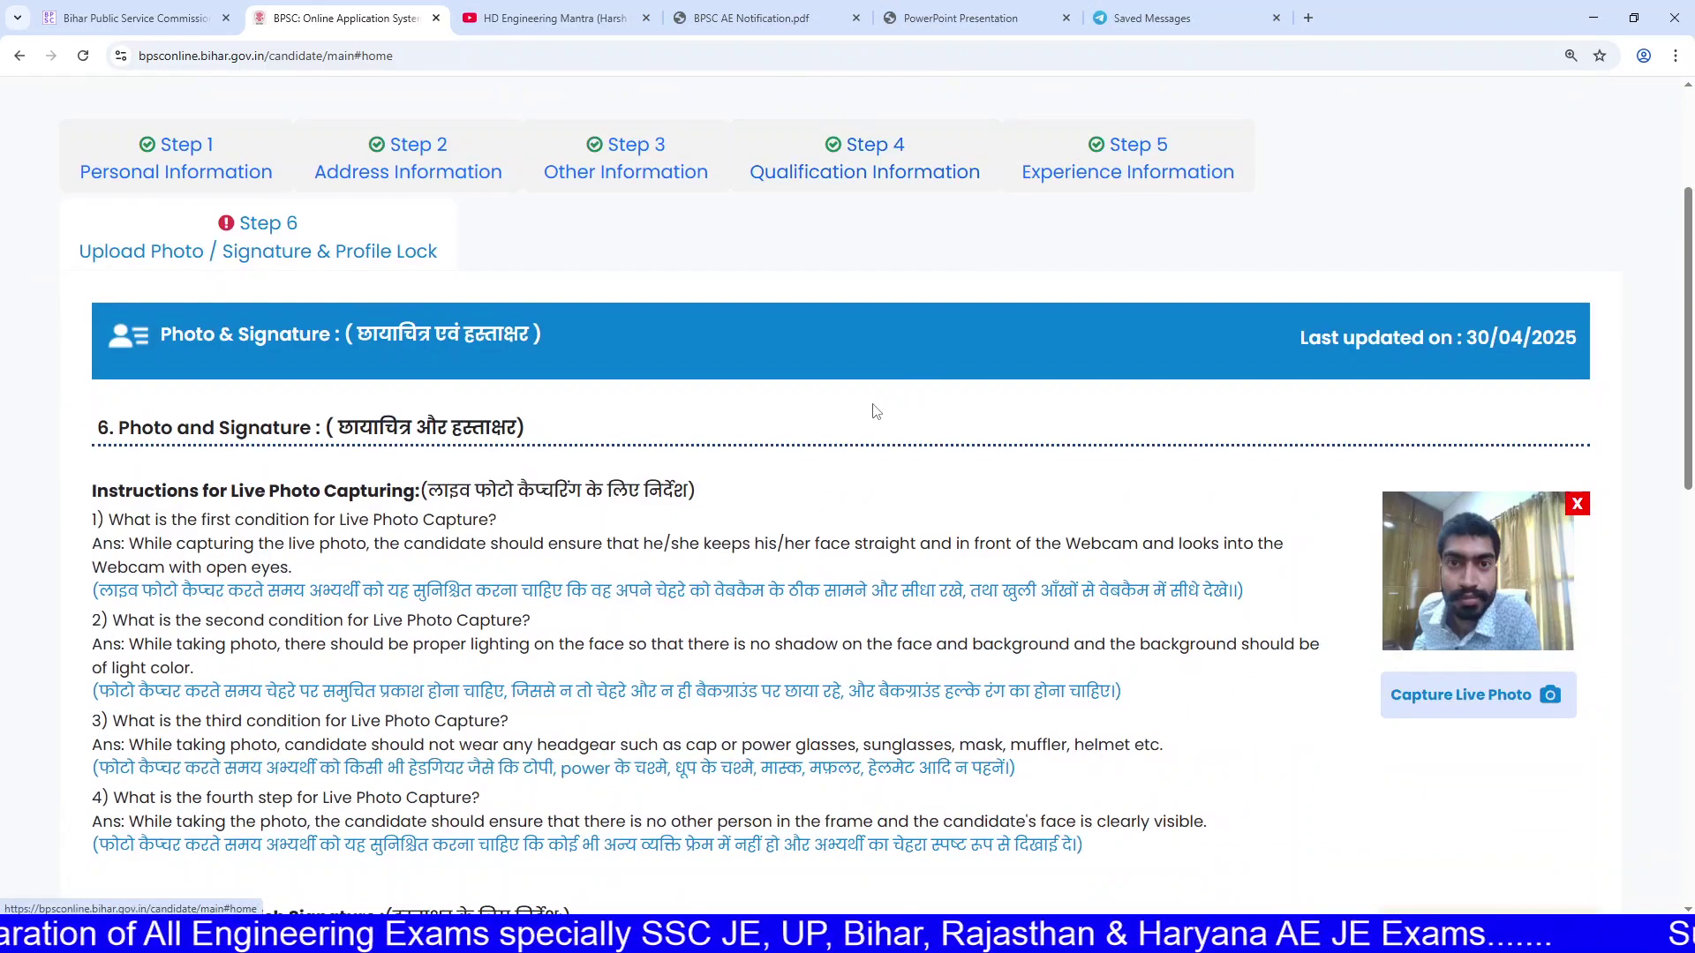
drag(420, 490, 597, 530)
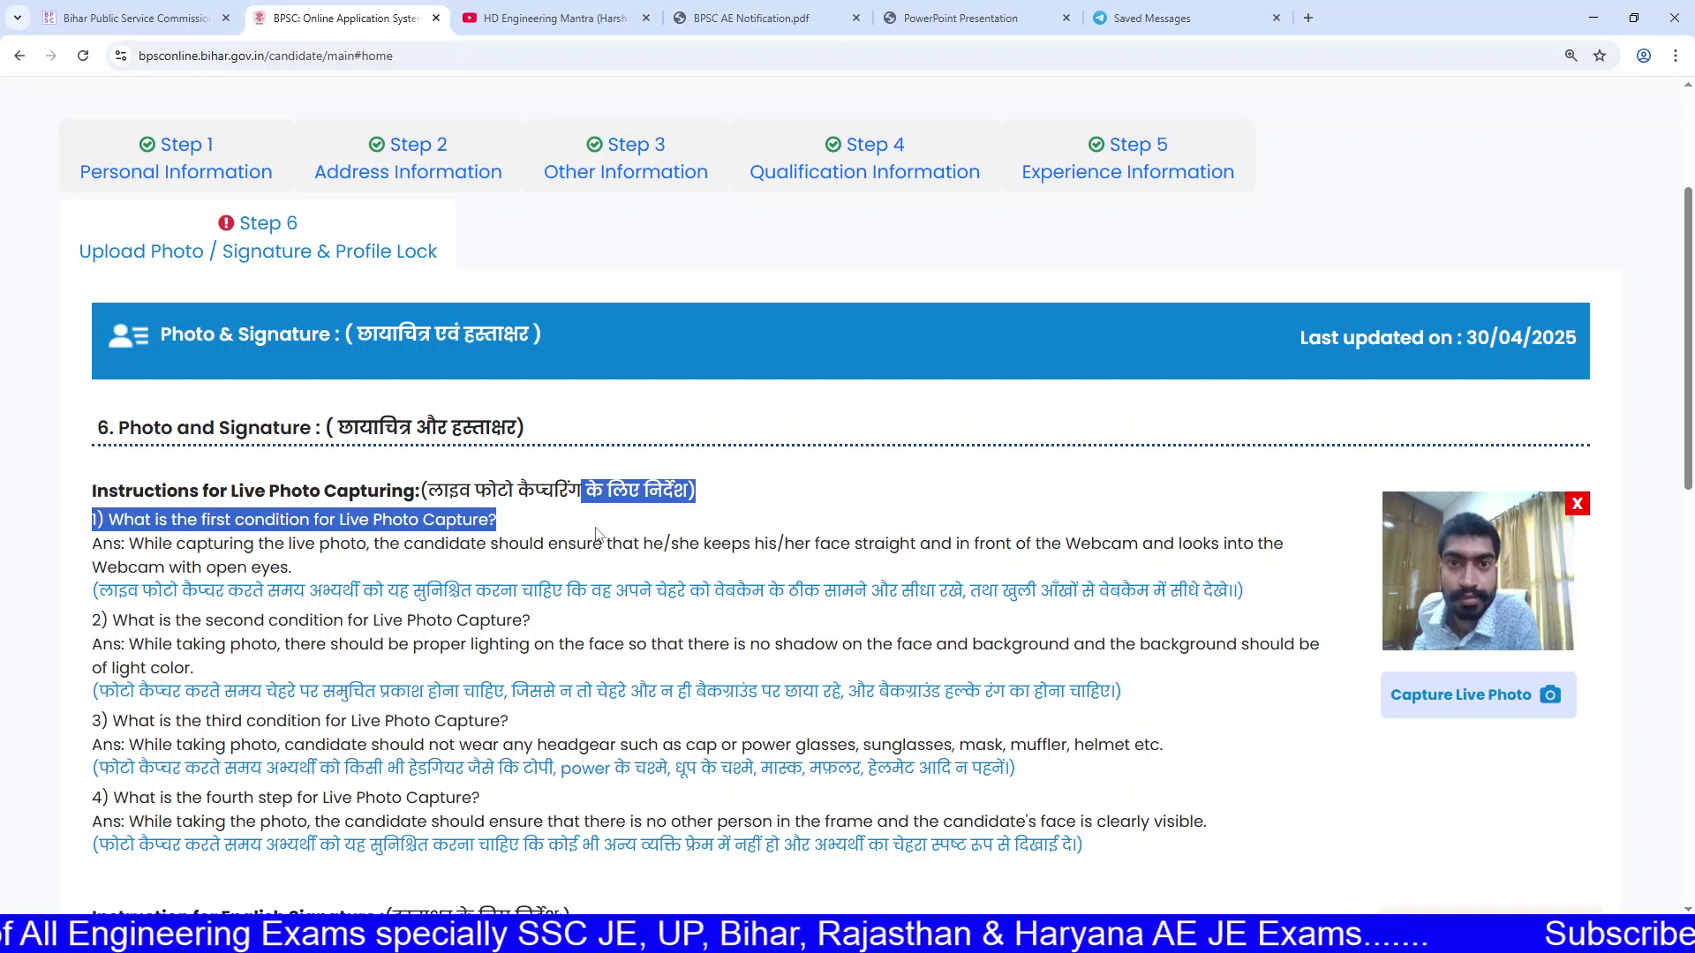
click(597, 528)
scroll(597, 526, down, 2)
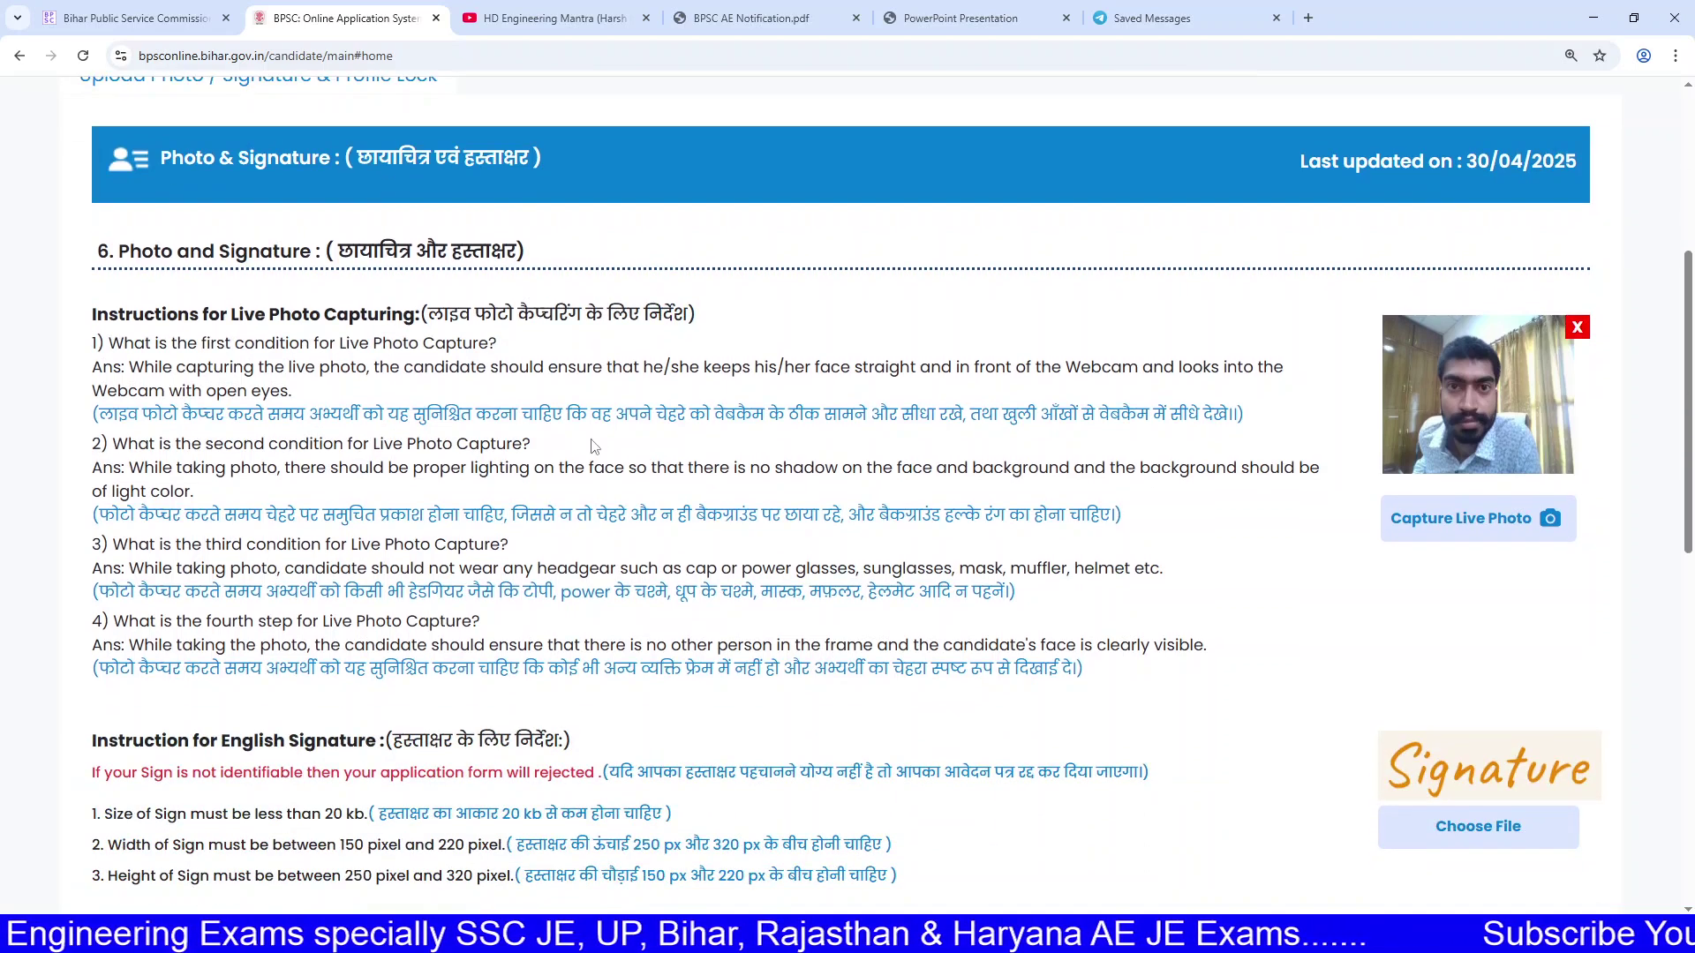
drag(542, 352, 573, 562)
Step: Review the signature rules: 20 kb size limit and 250 to 320 pixel height
scroll(574, 557, down, 3)
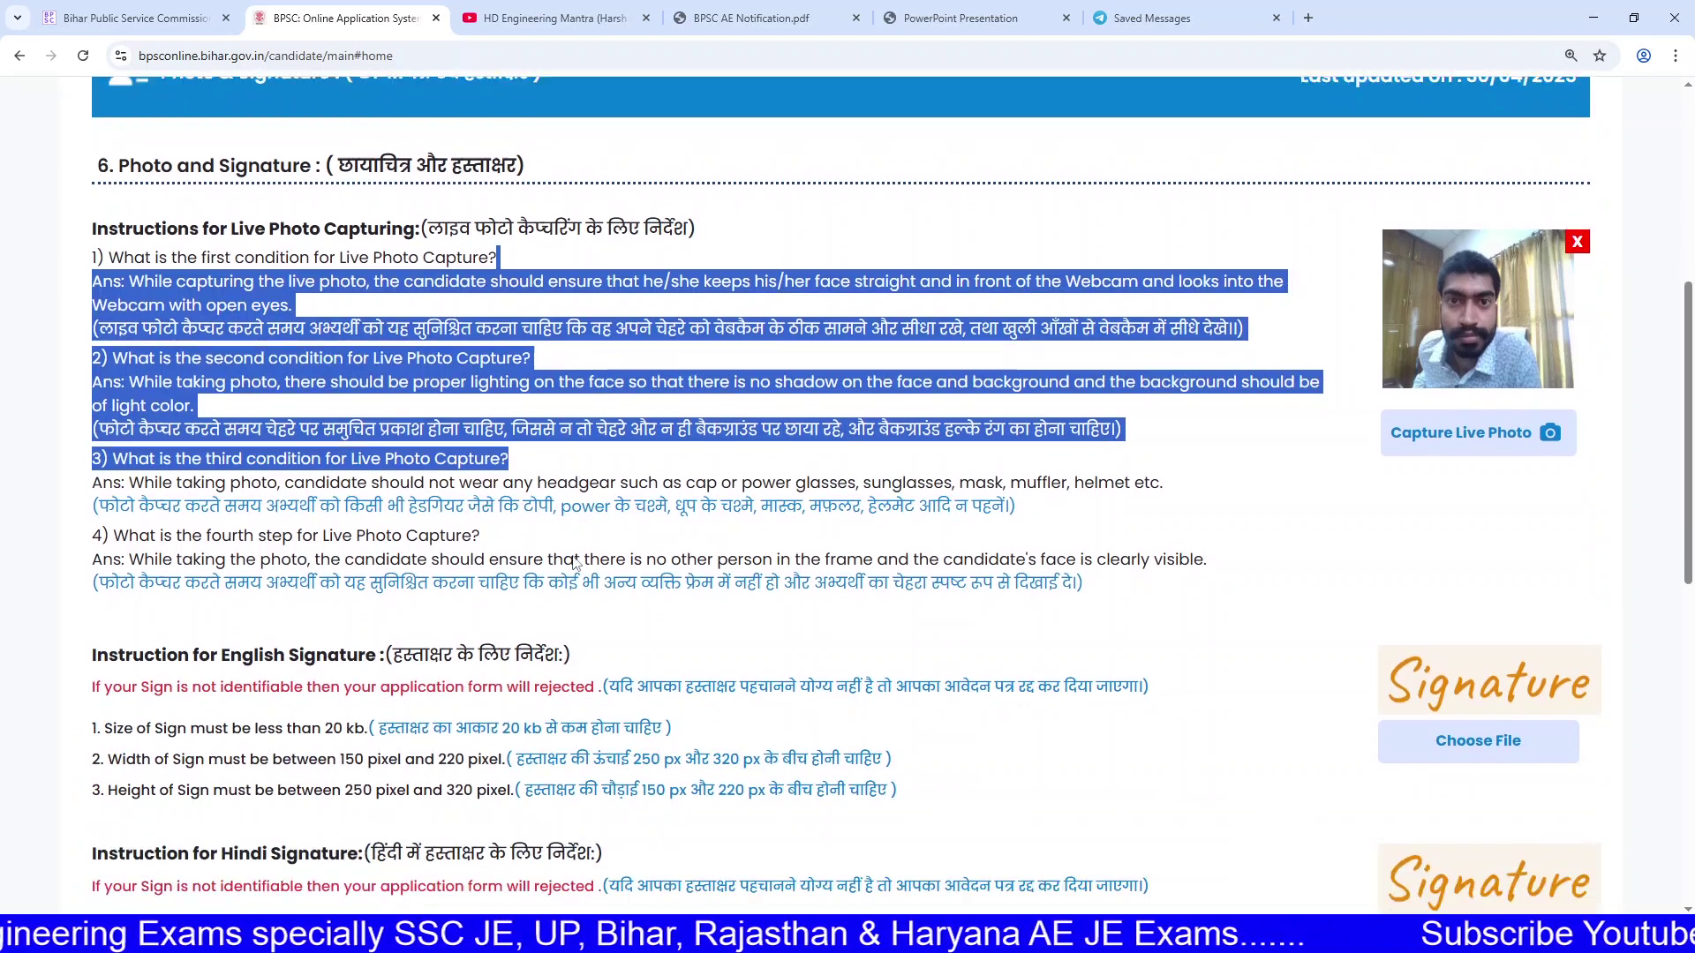
scroll(653, 494, down, 2)
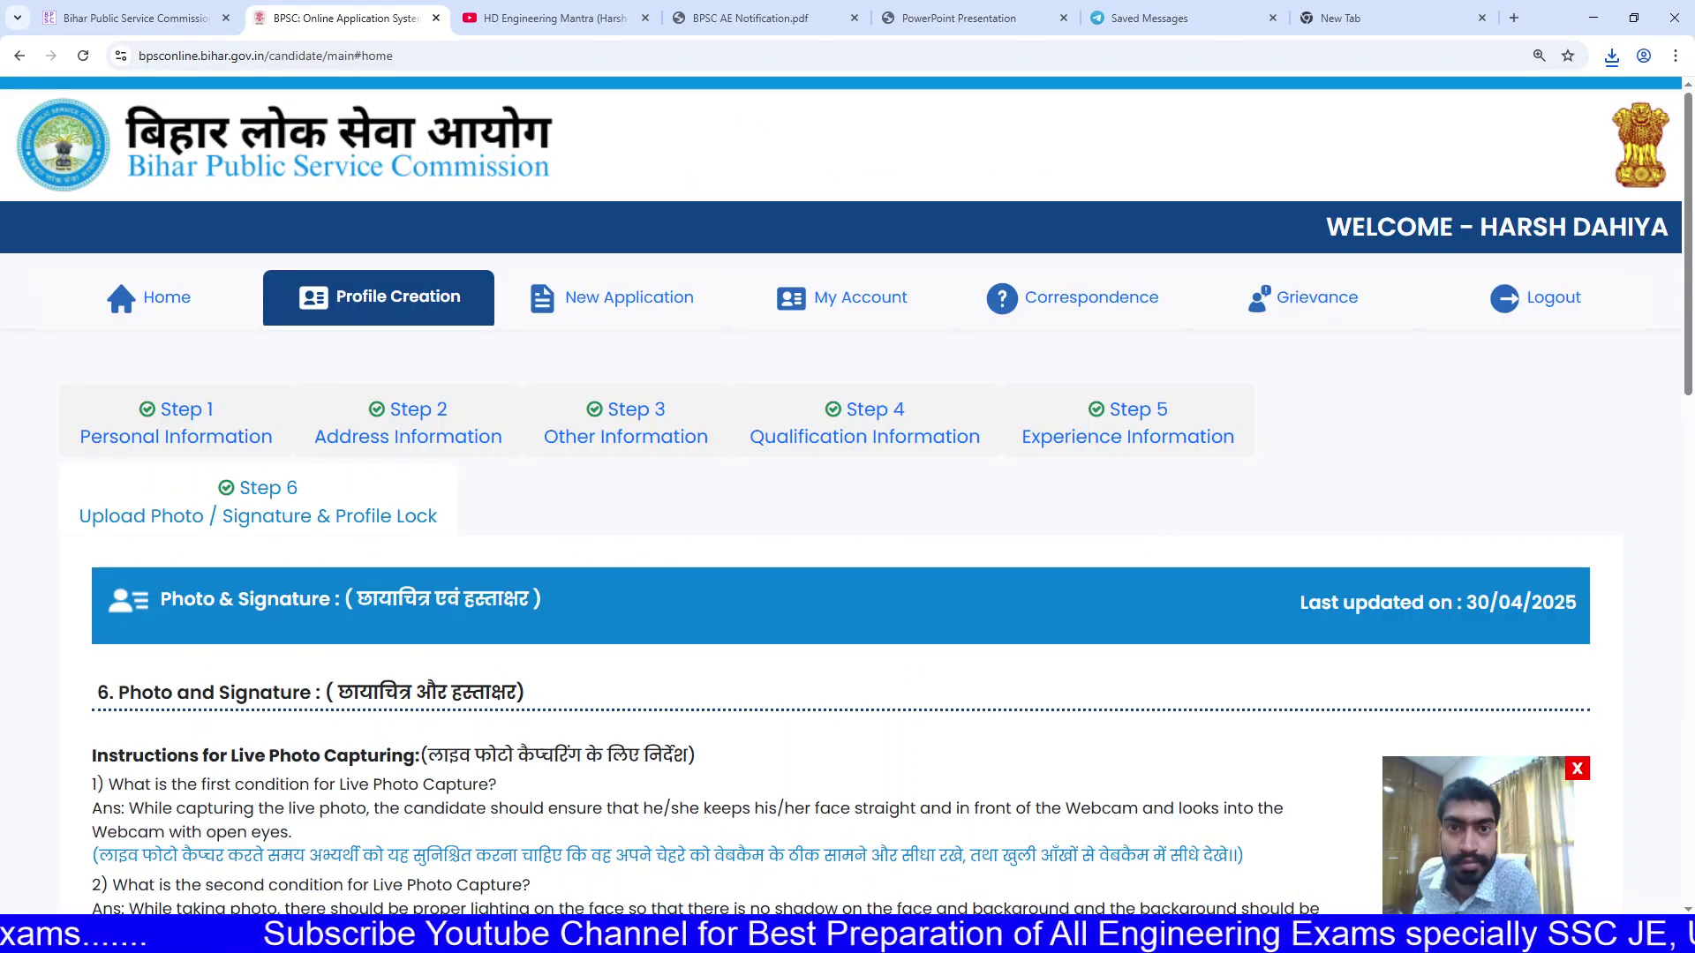
scroll(846, 510, down, 5)
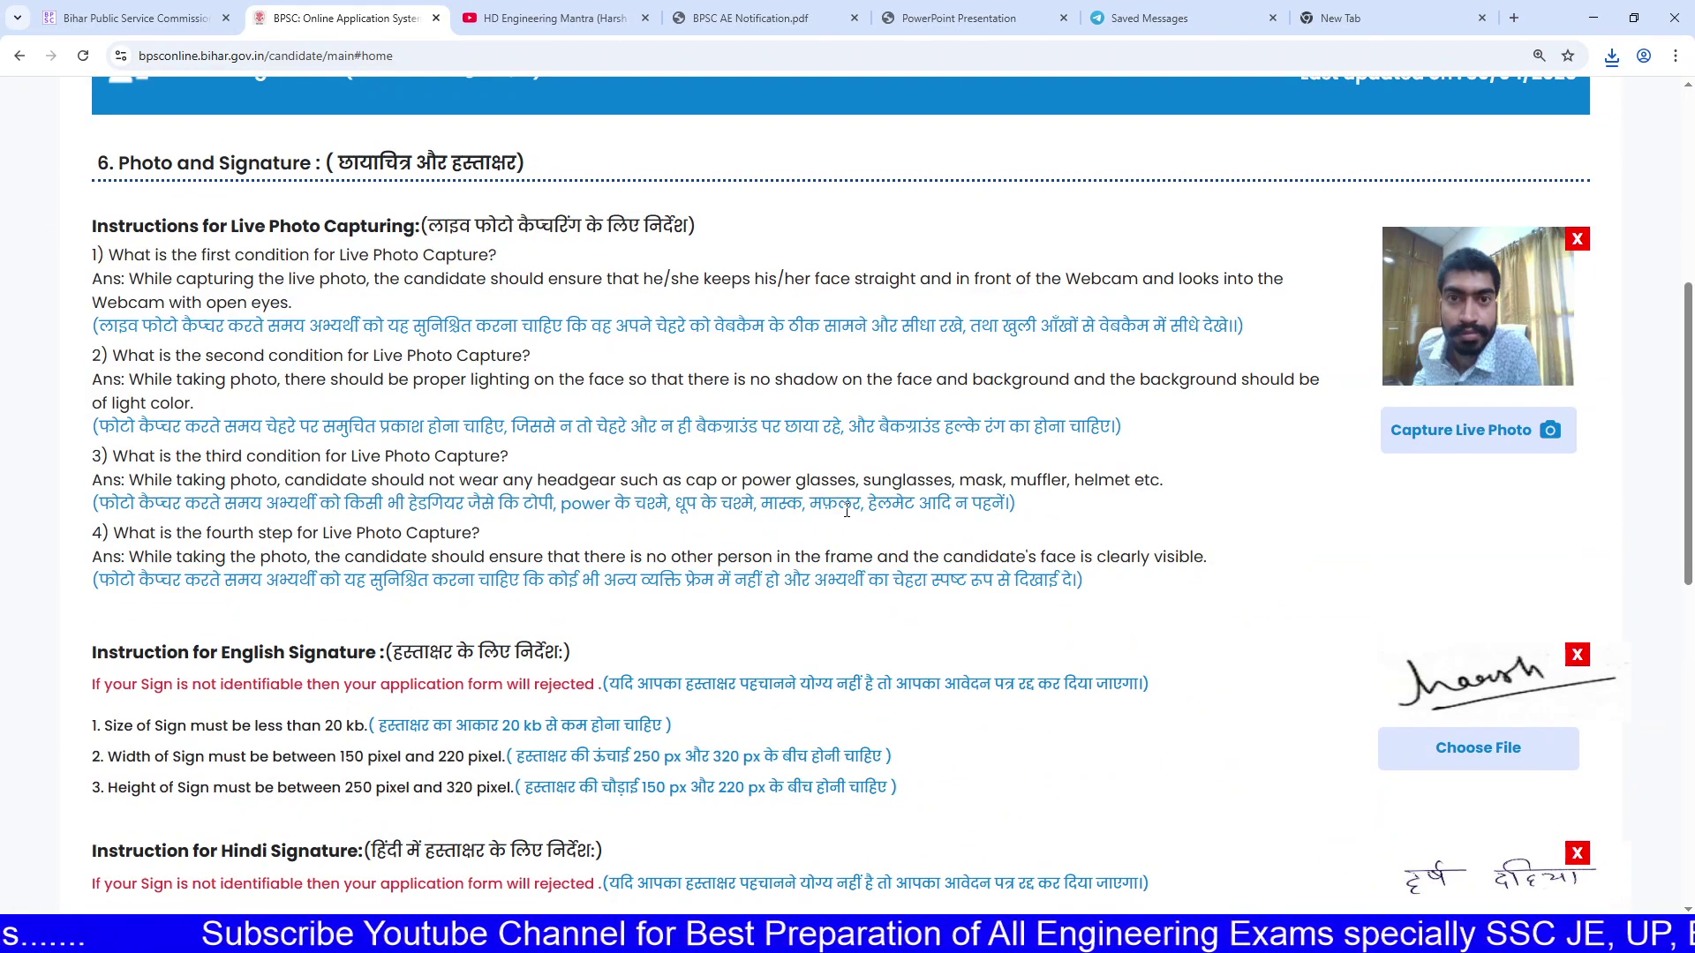
scroll(885, 496, down, 2)
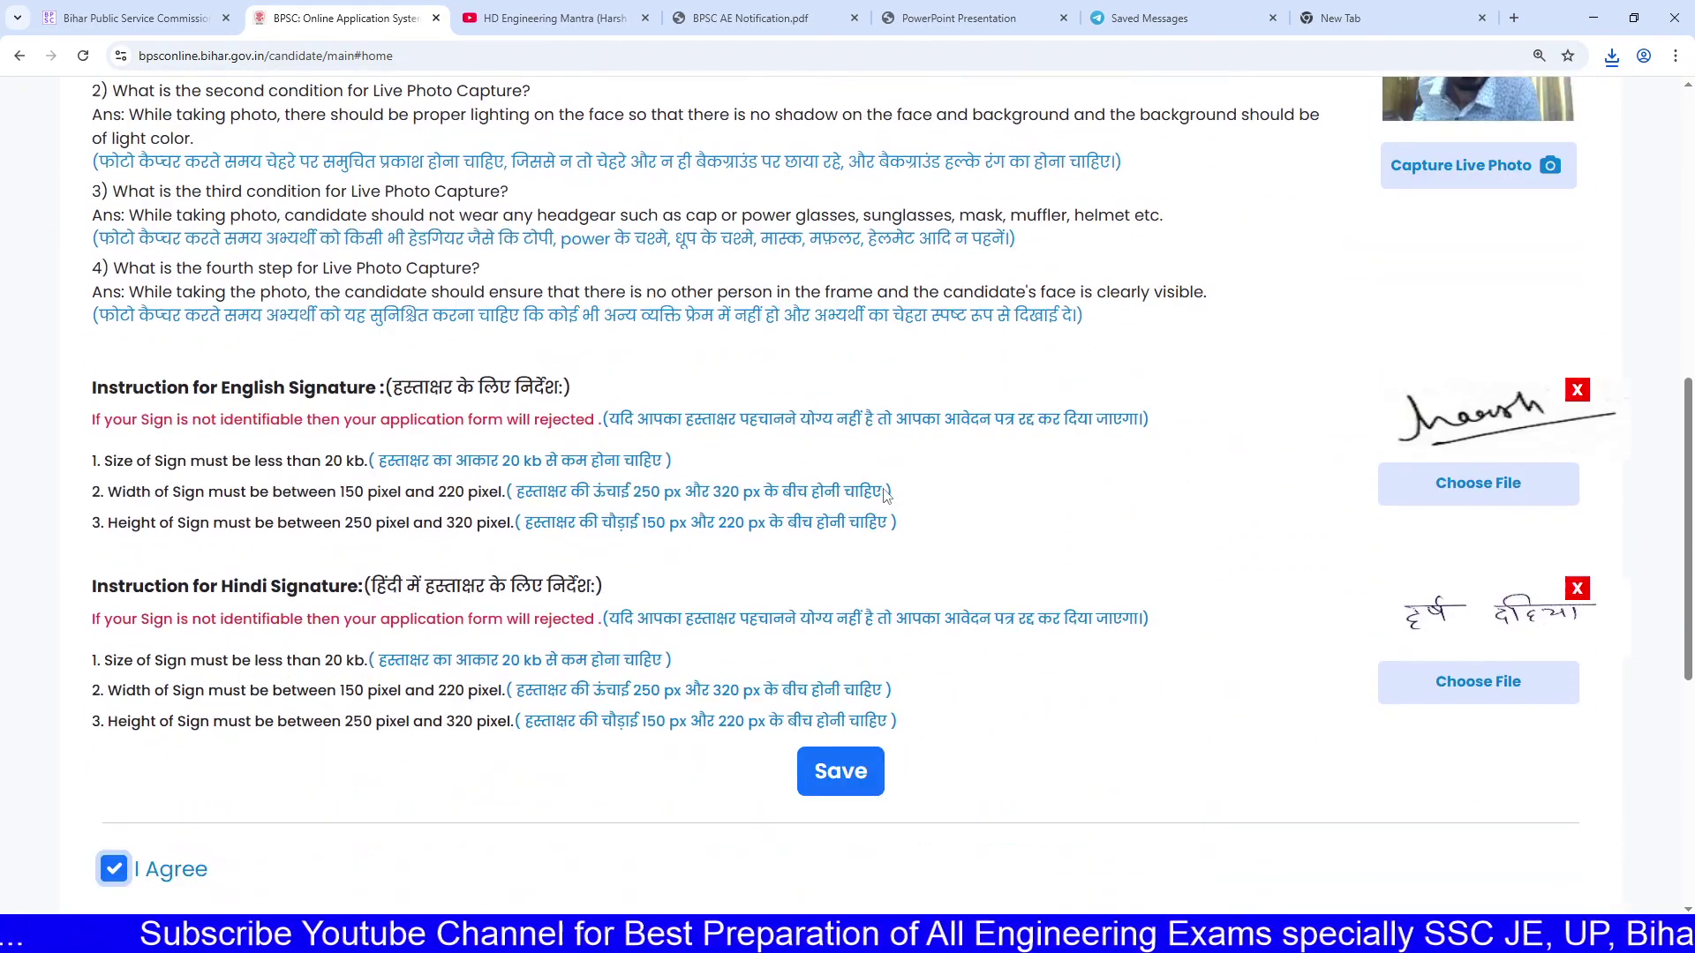
mouse_move(300, 460)
mouse_down()
mouse_move(380, 461)
mouse_move(386, 515)
mouse_move(390, 492)
mouse_move(590, 492)
mouse_up()
click(386, 514)
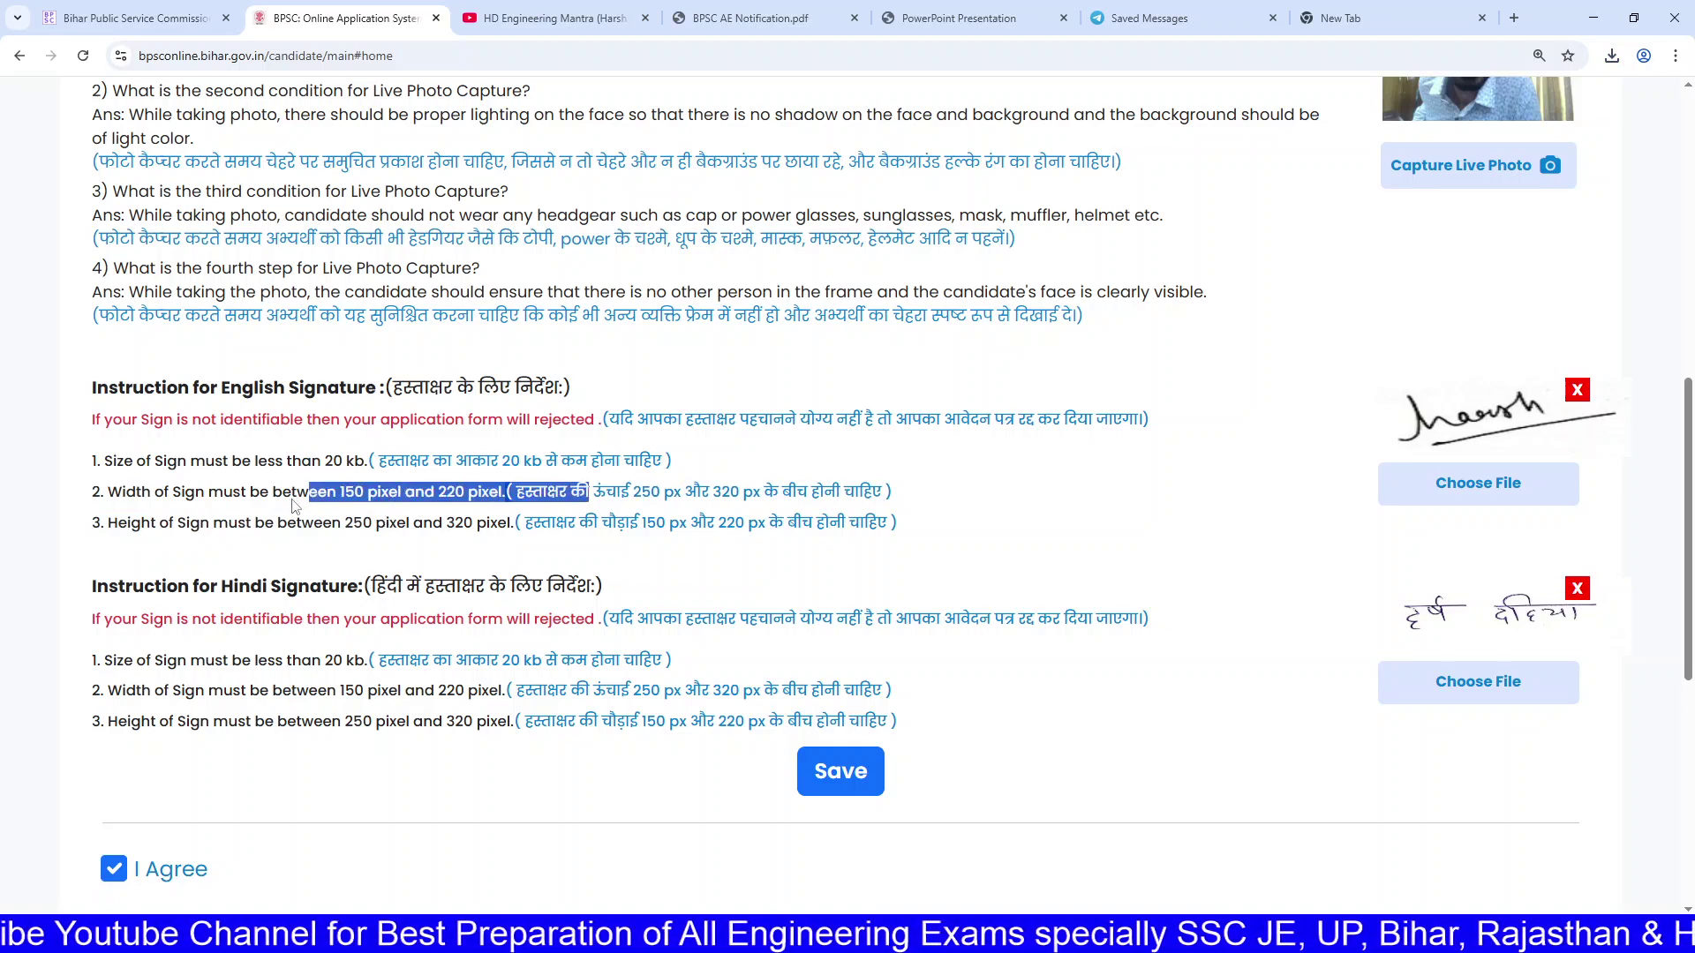
drag(295, 522, 508, 522)
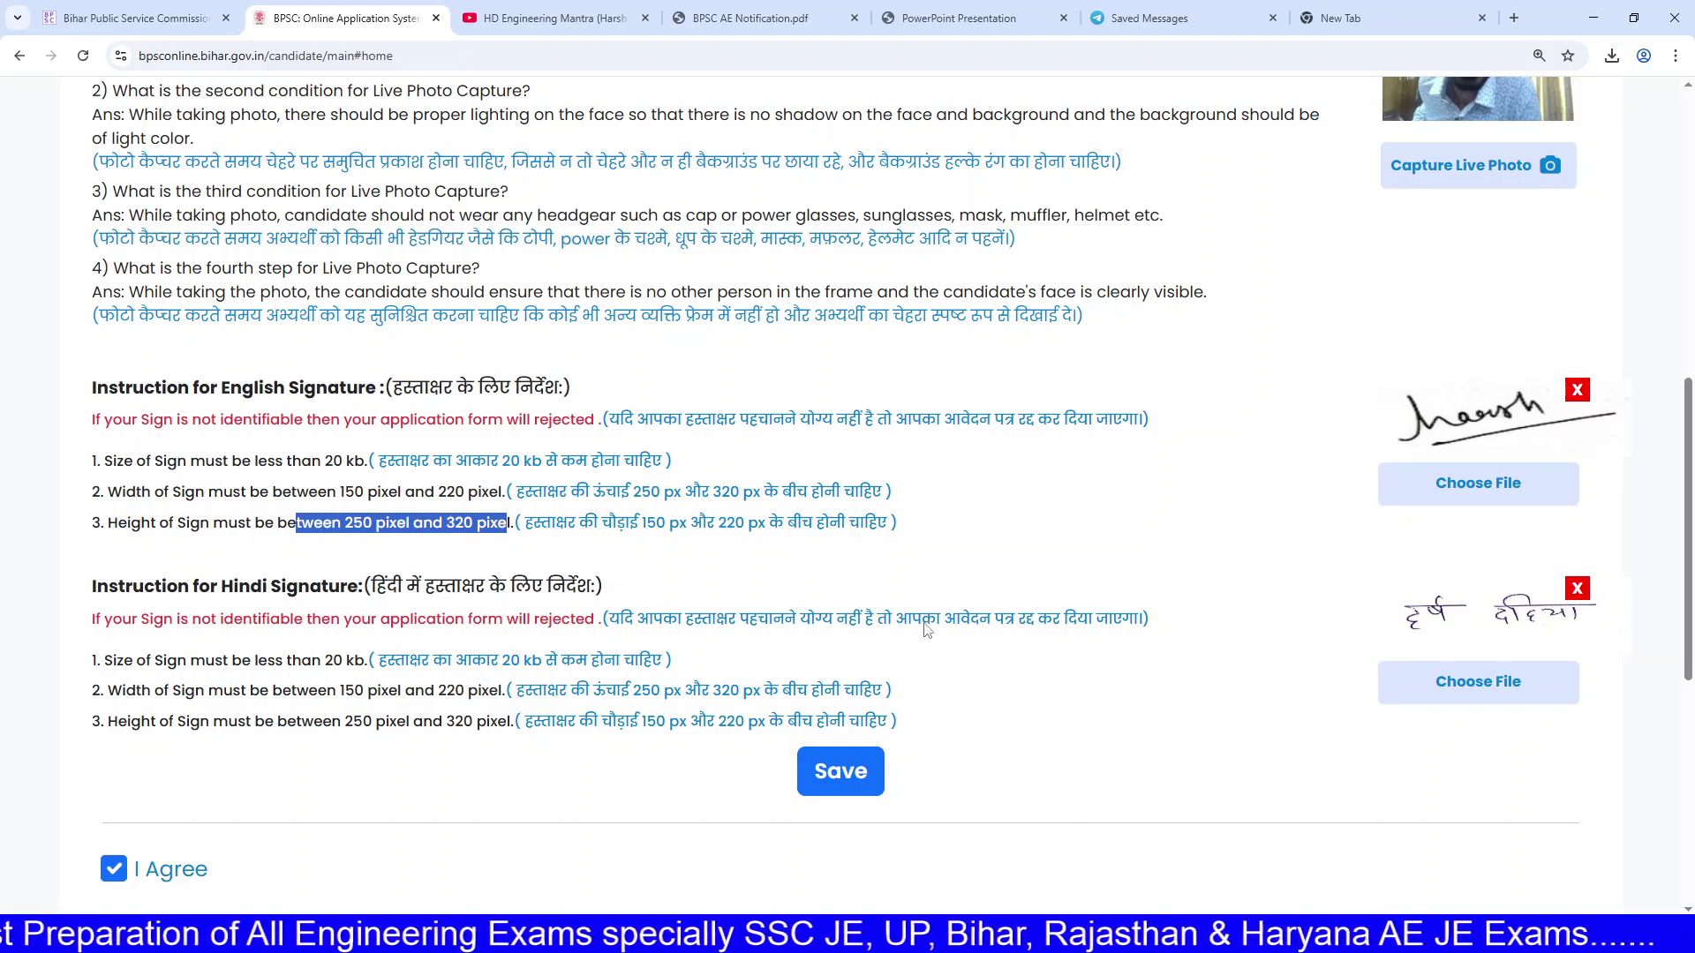
scroll(966, 486, up, 4)
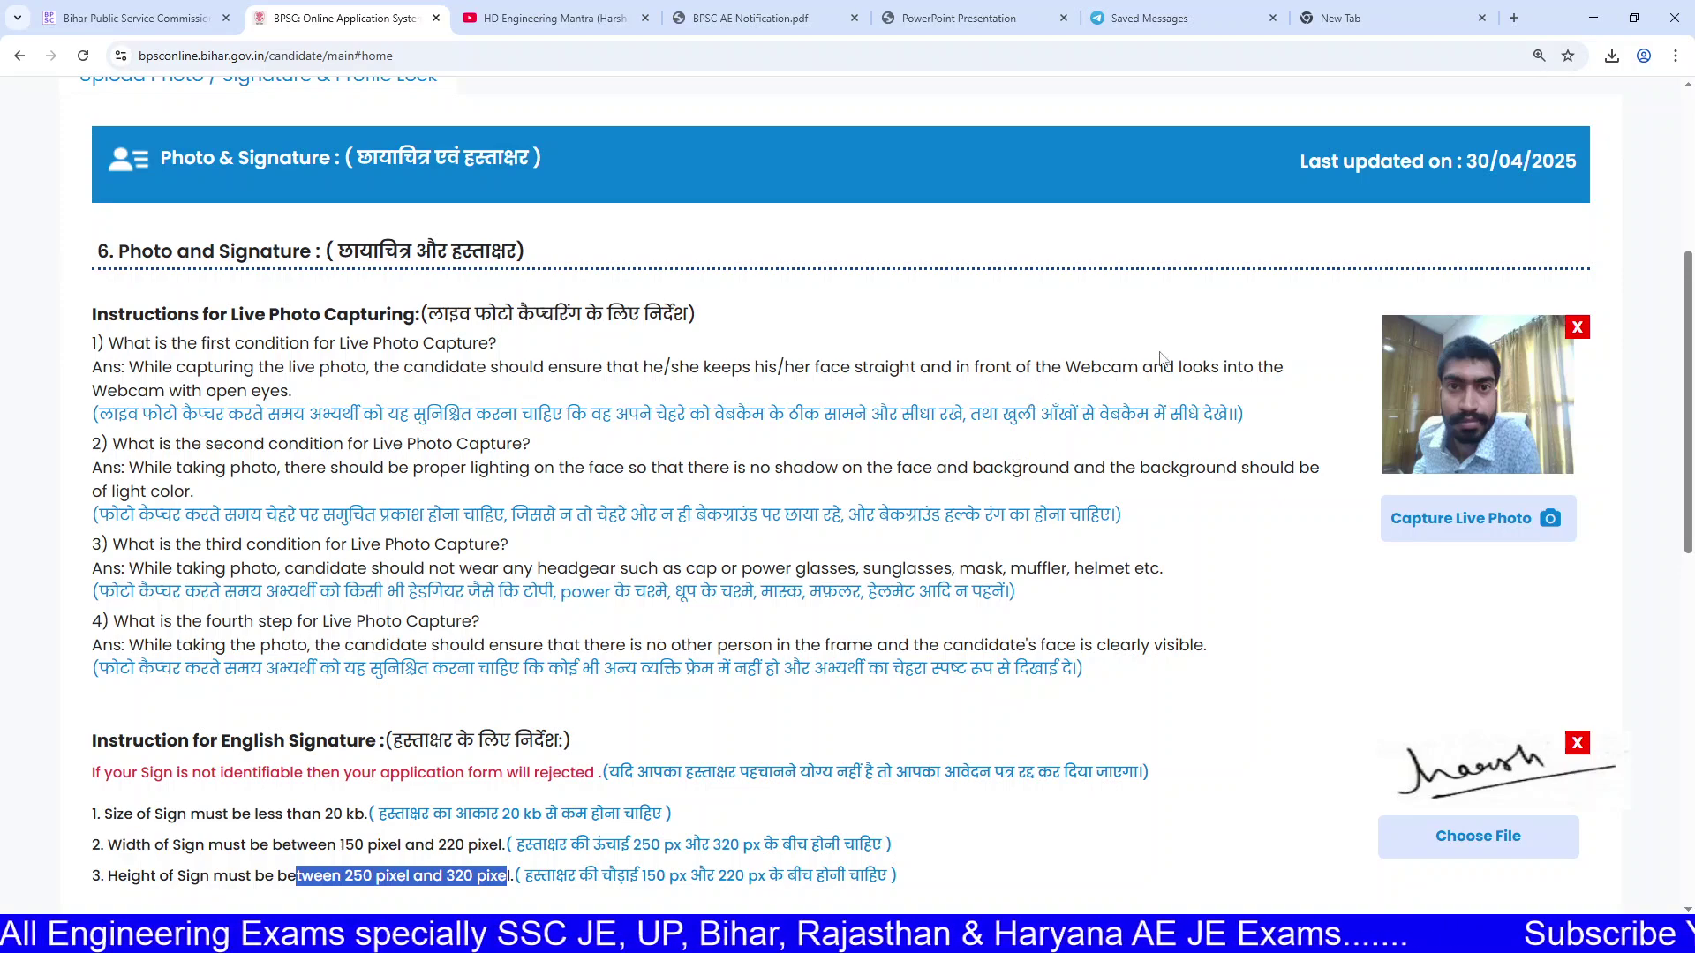
scroll(1161, 358, down, 9)
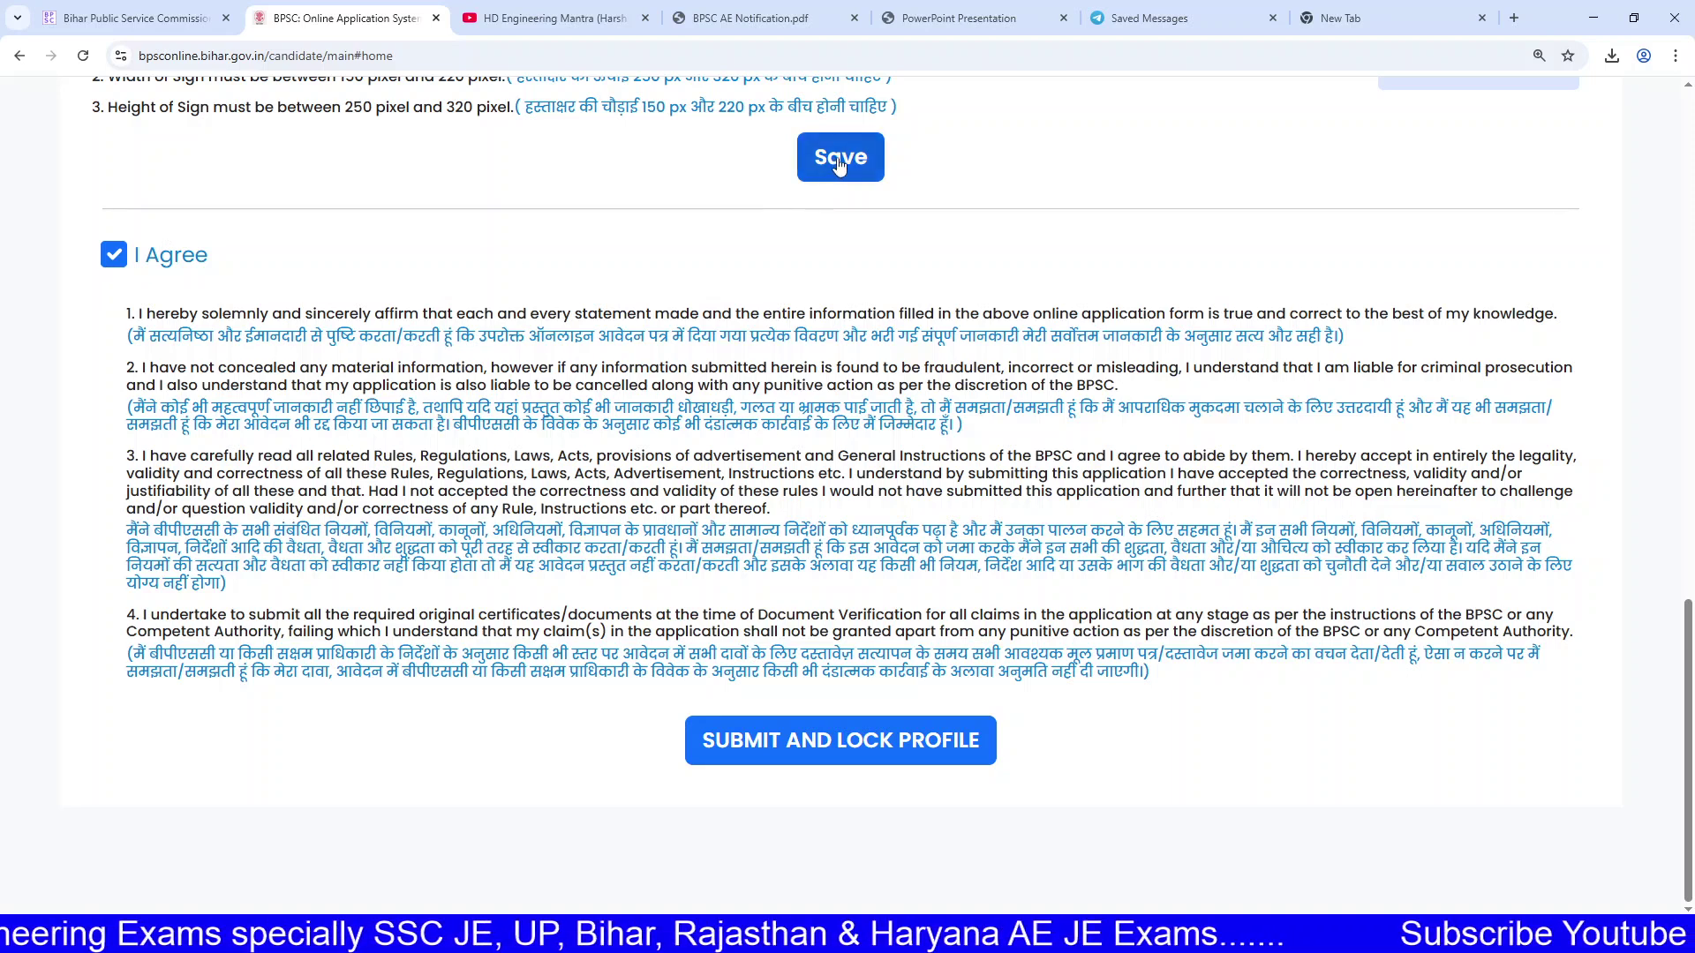
Step: Submit and lock the candidate profile, confirming the entries are verified
click(798, 744)
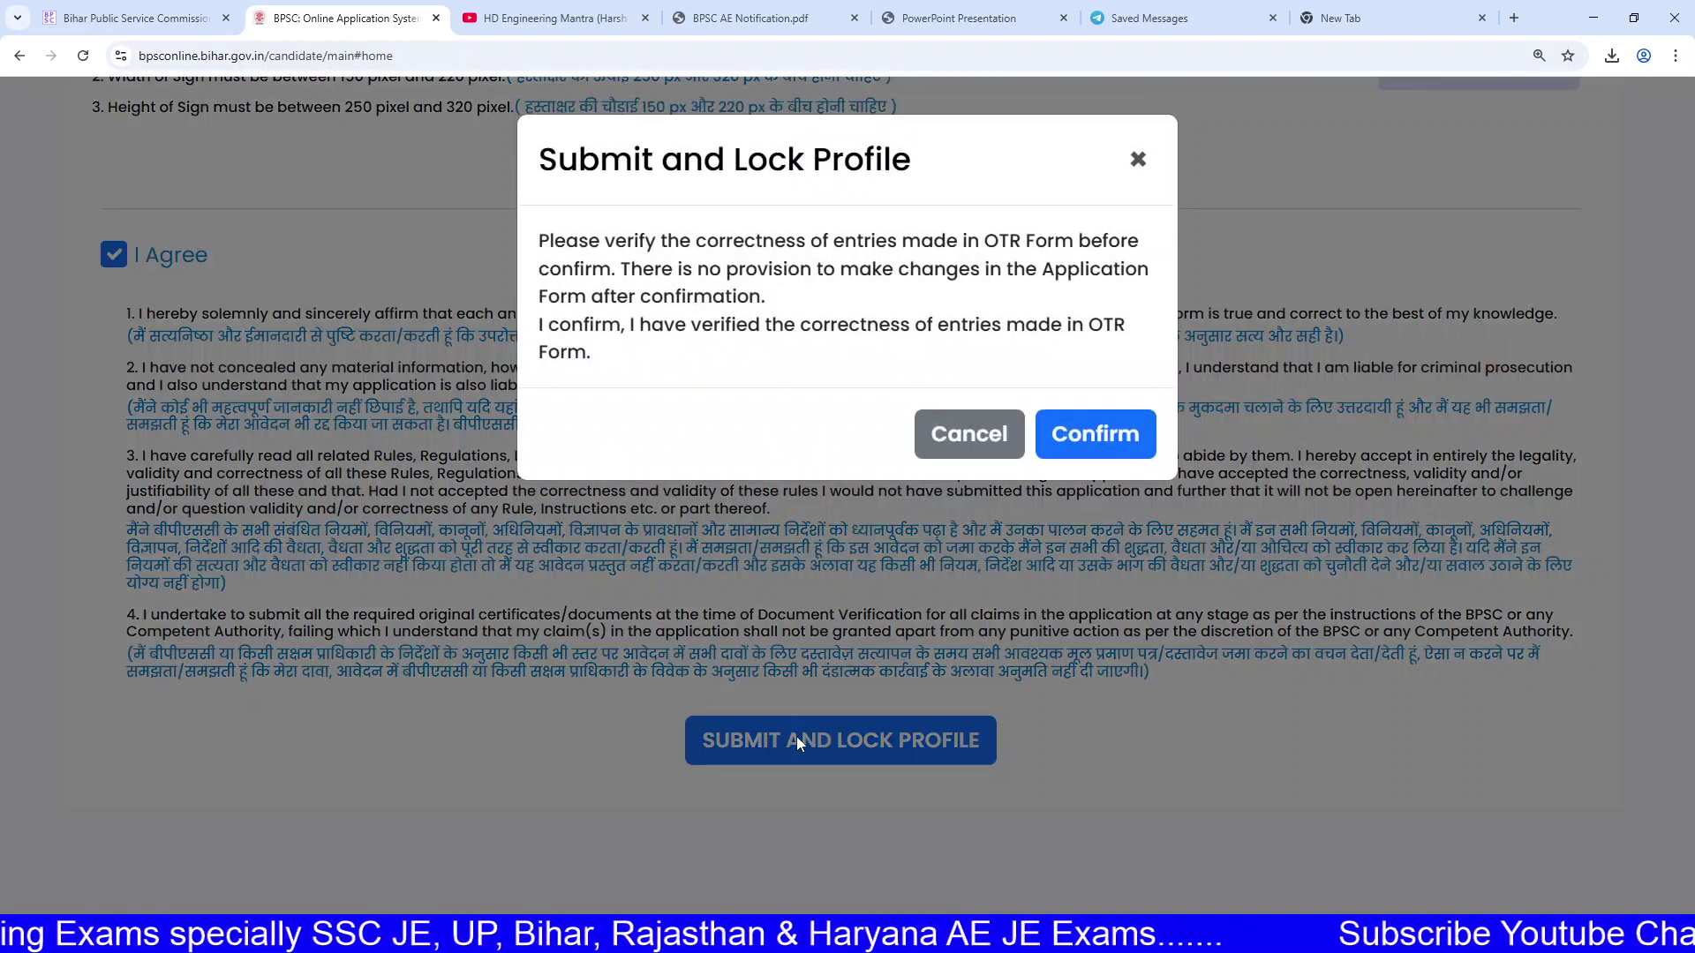
click(1096, 430)
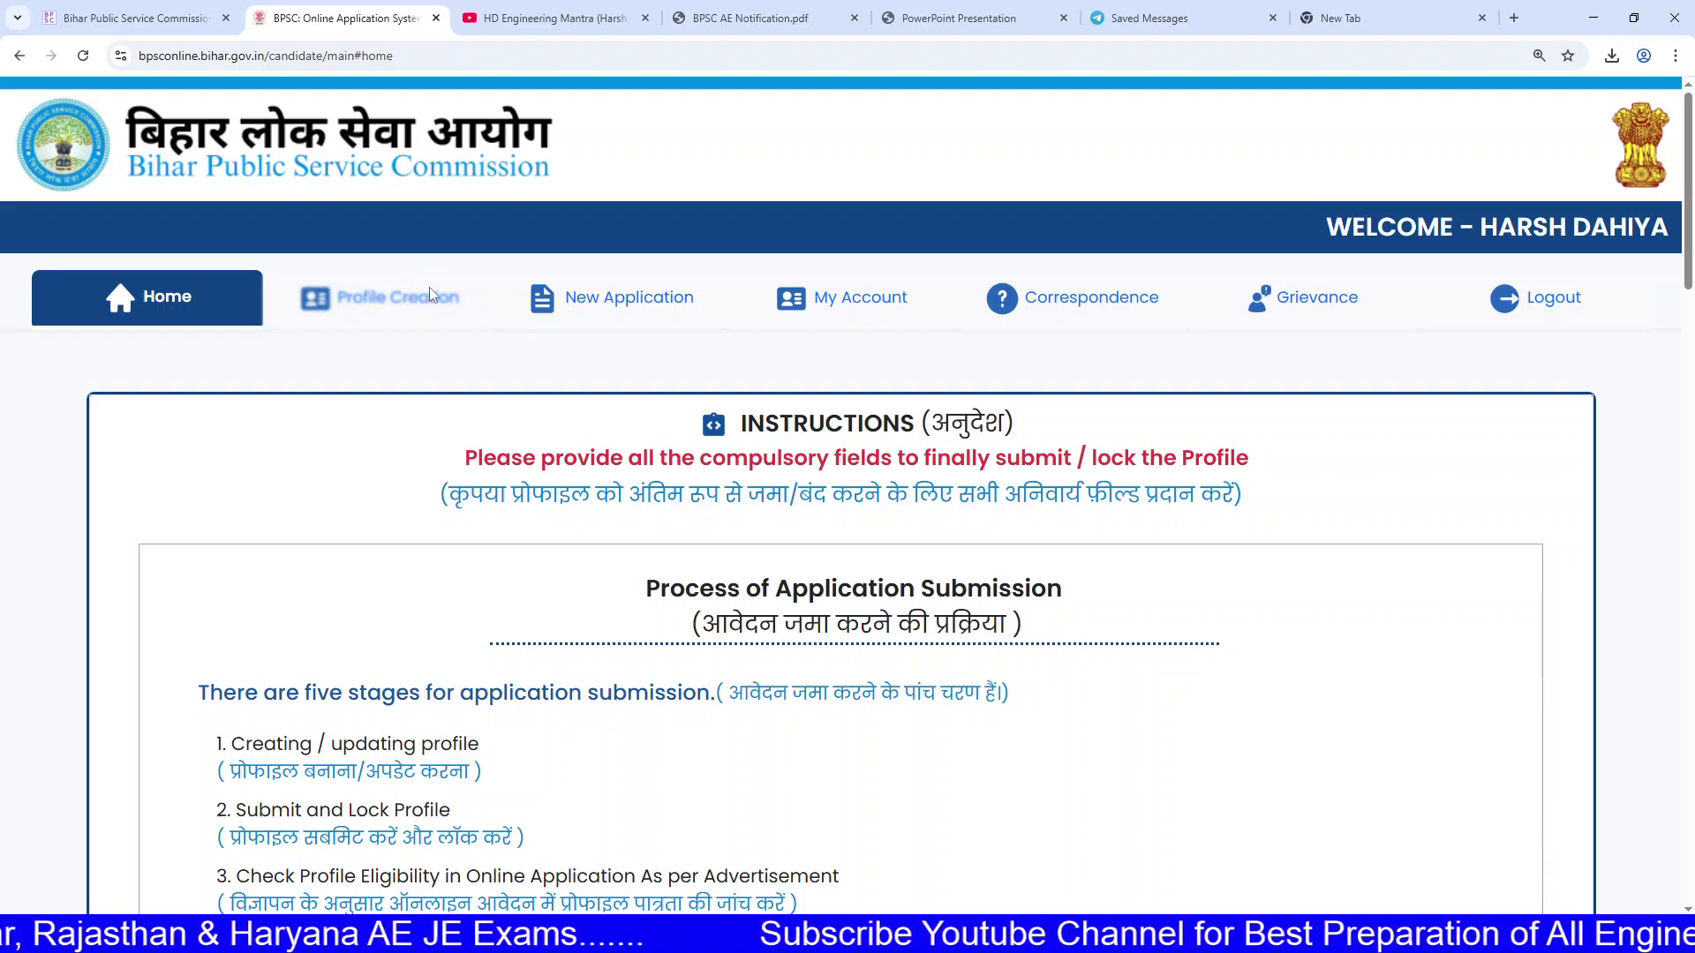
Step: Go through the submission stages: profile, eligibility check, submit application, fees payment
mouse_move(365, 310)
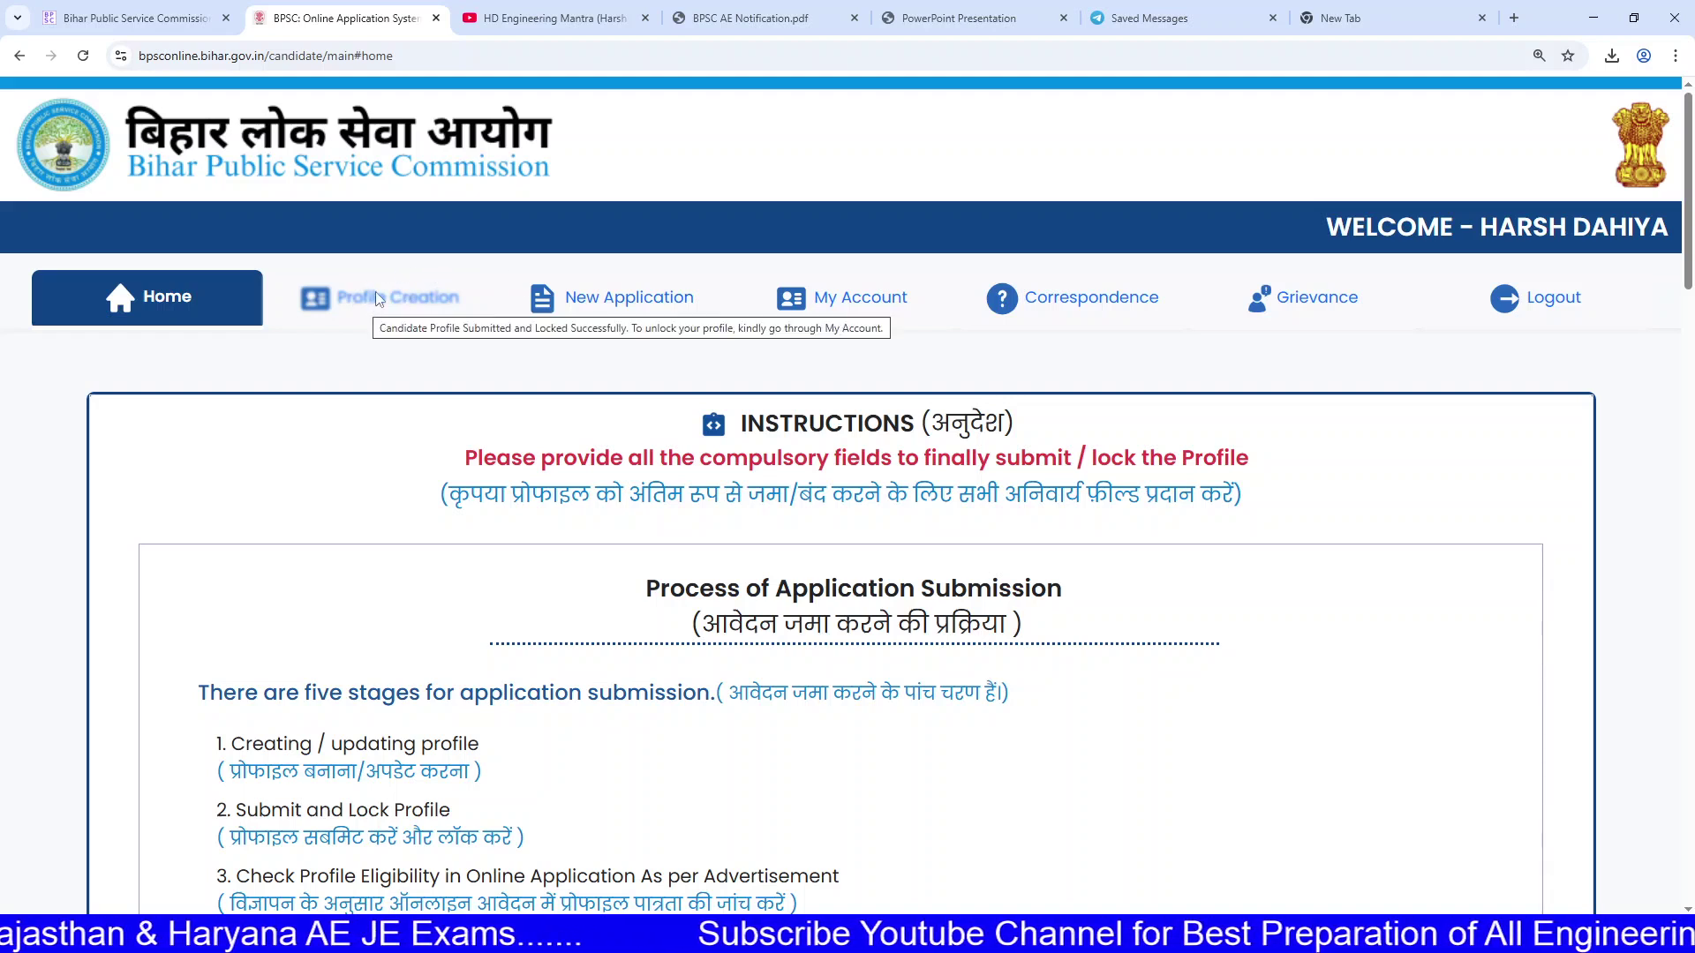
scroll(537, 512, down, 5)
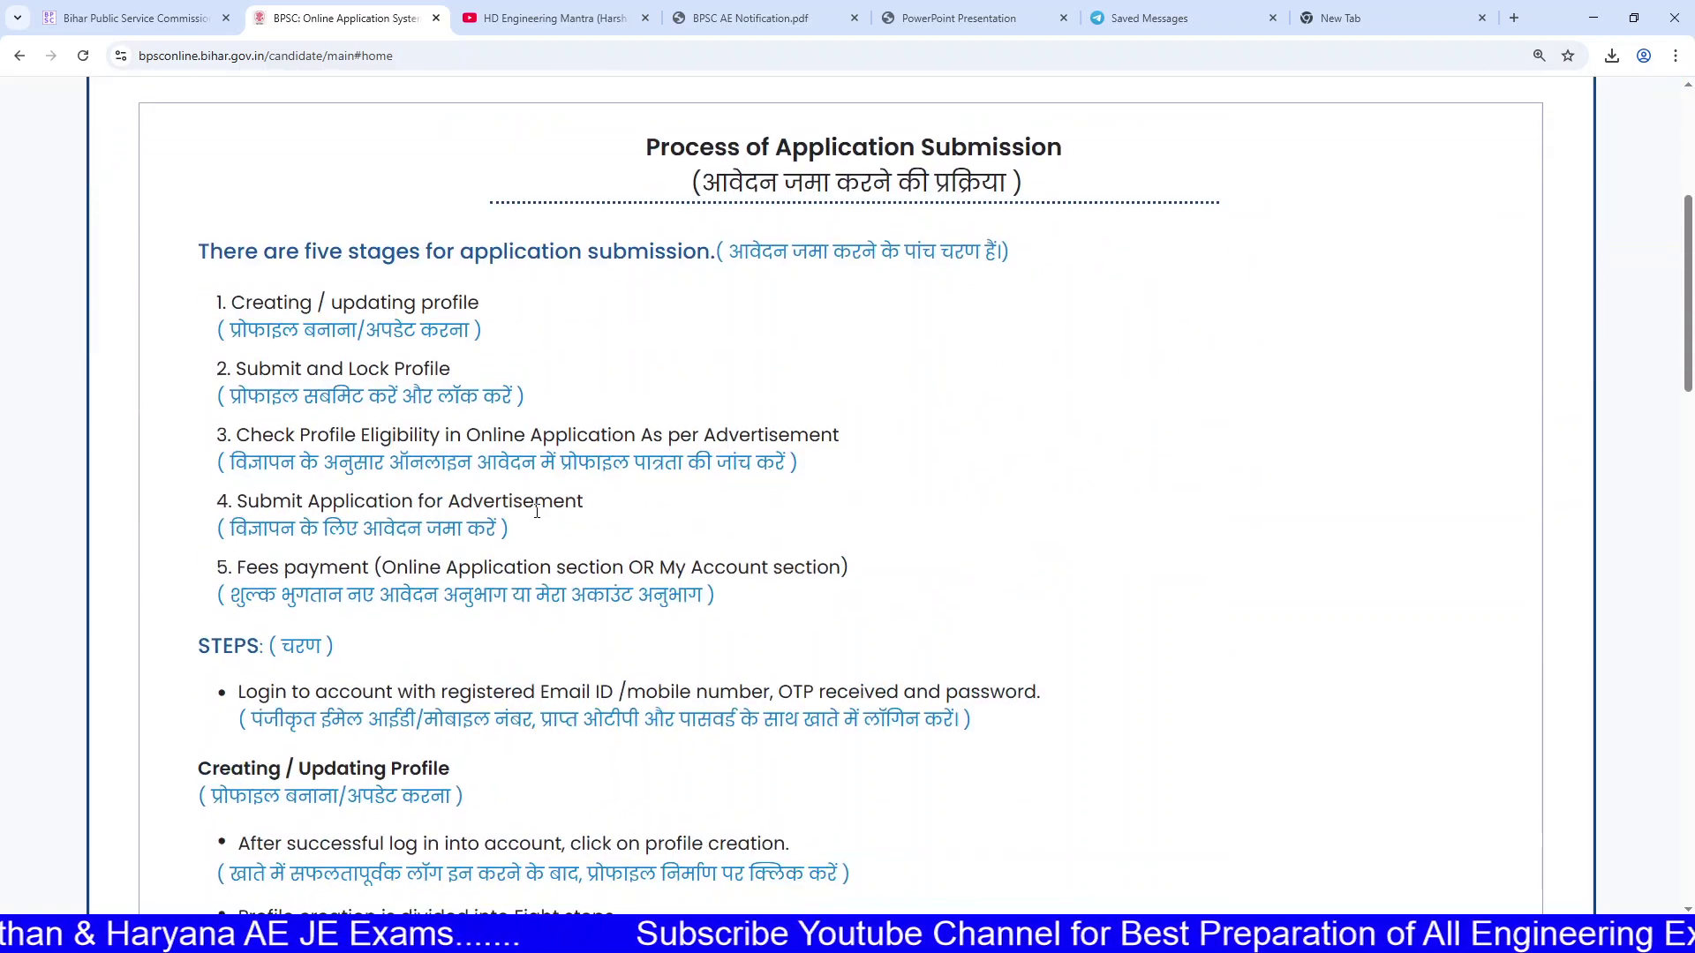
drag(318, 304, 549, 413)
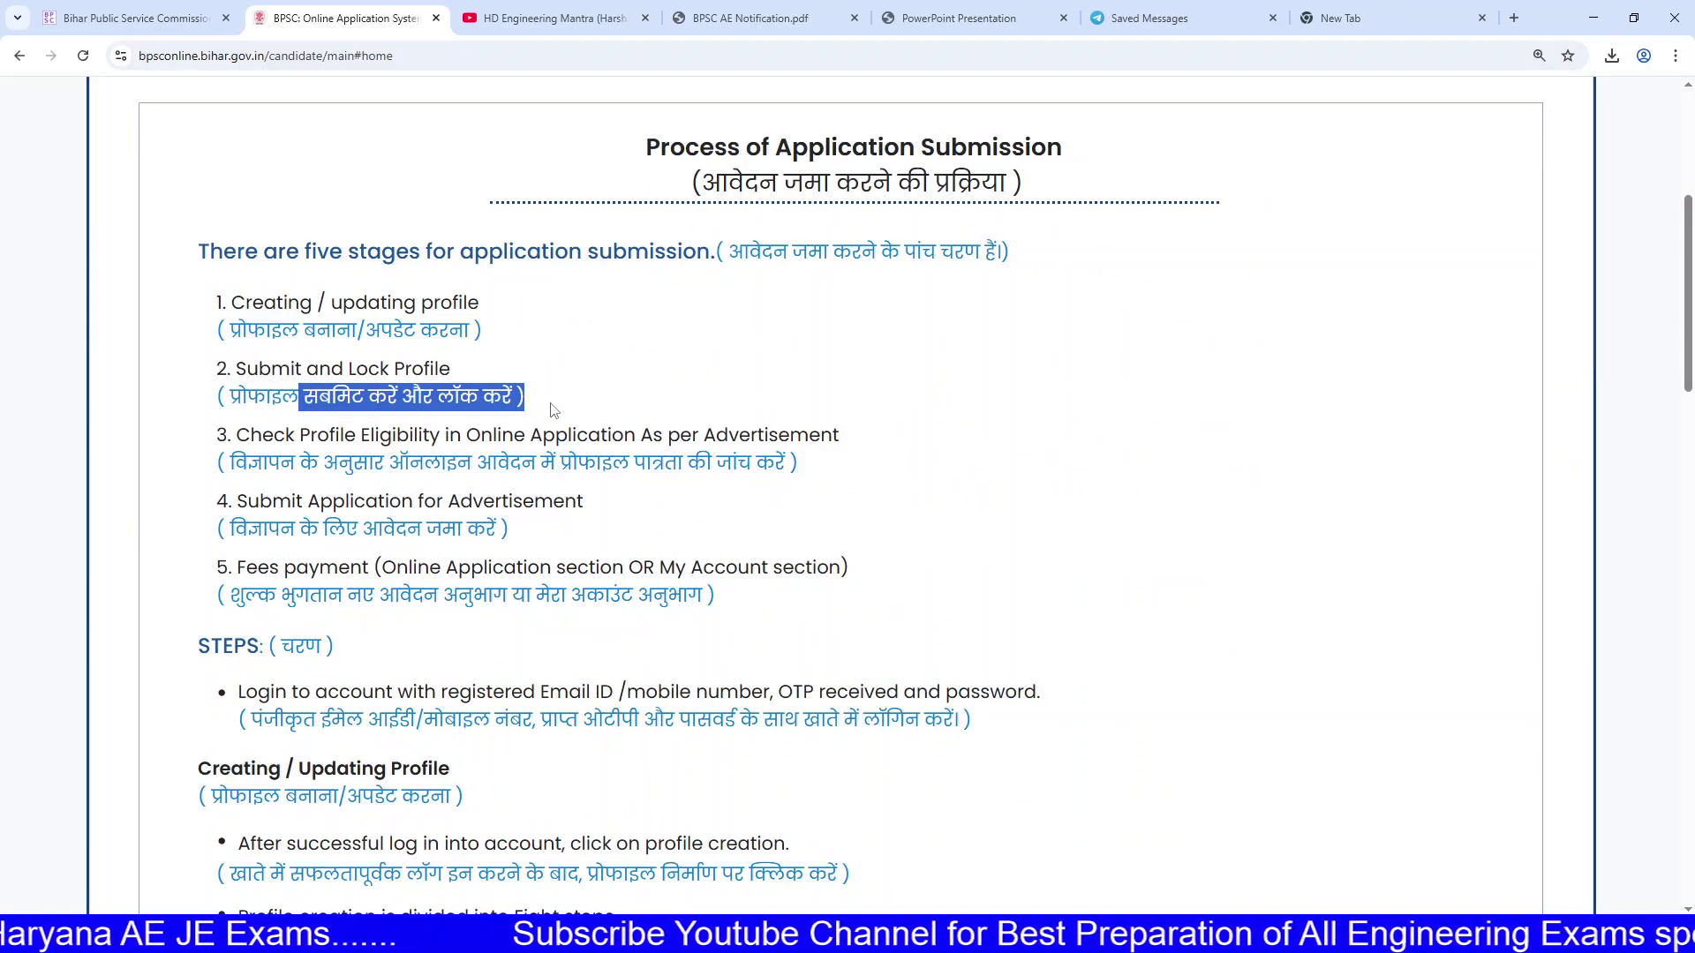
drag(423, 435, 807, 463)
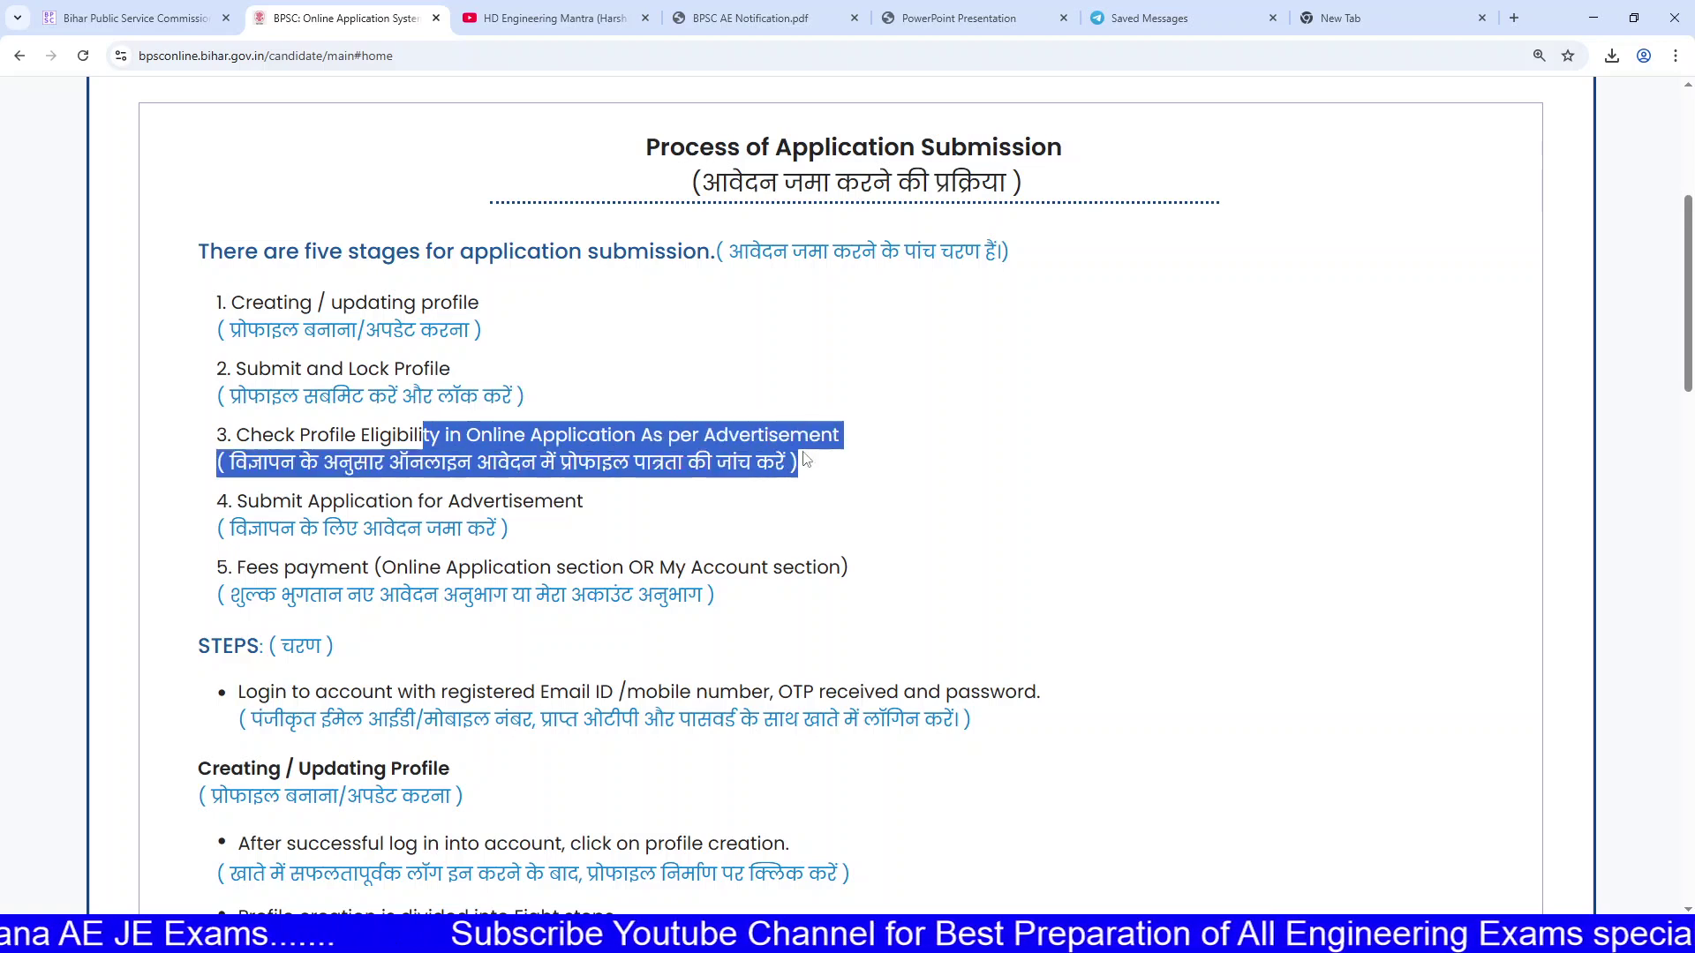
drag(320, 500, 428, 533)
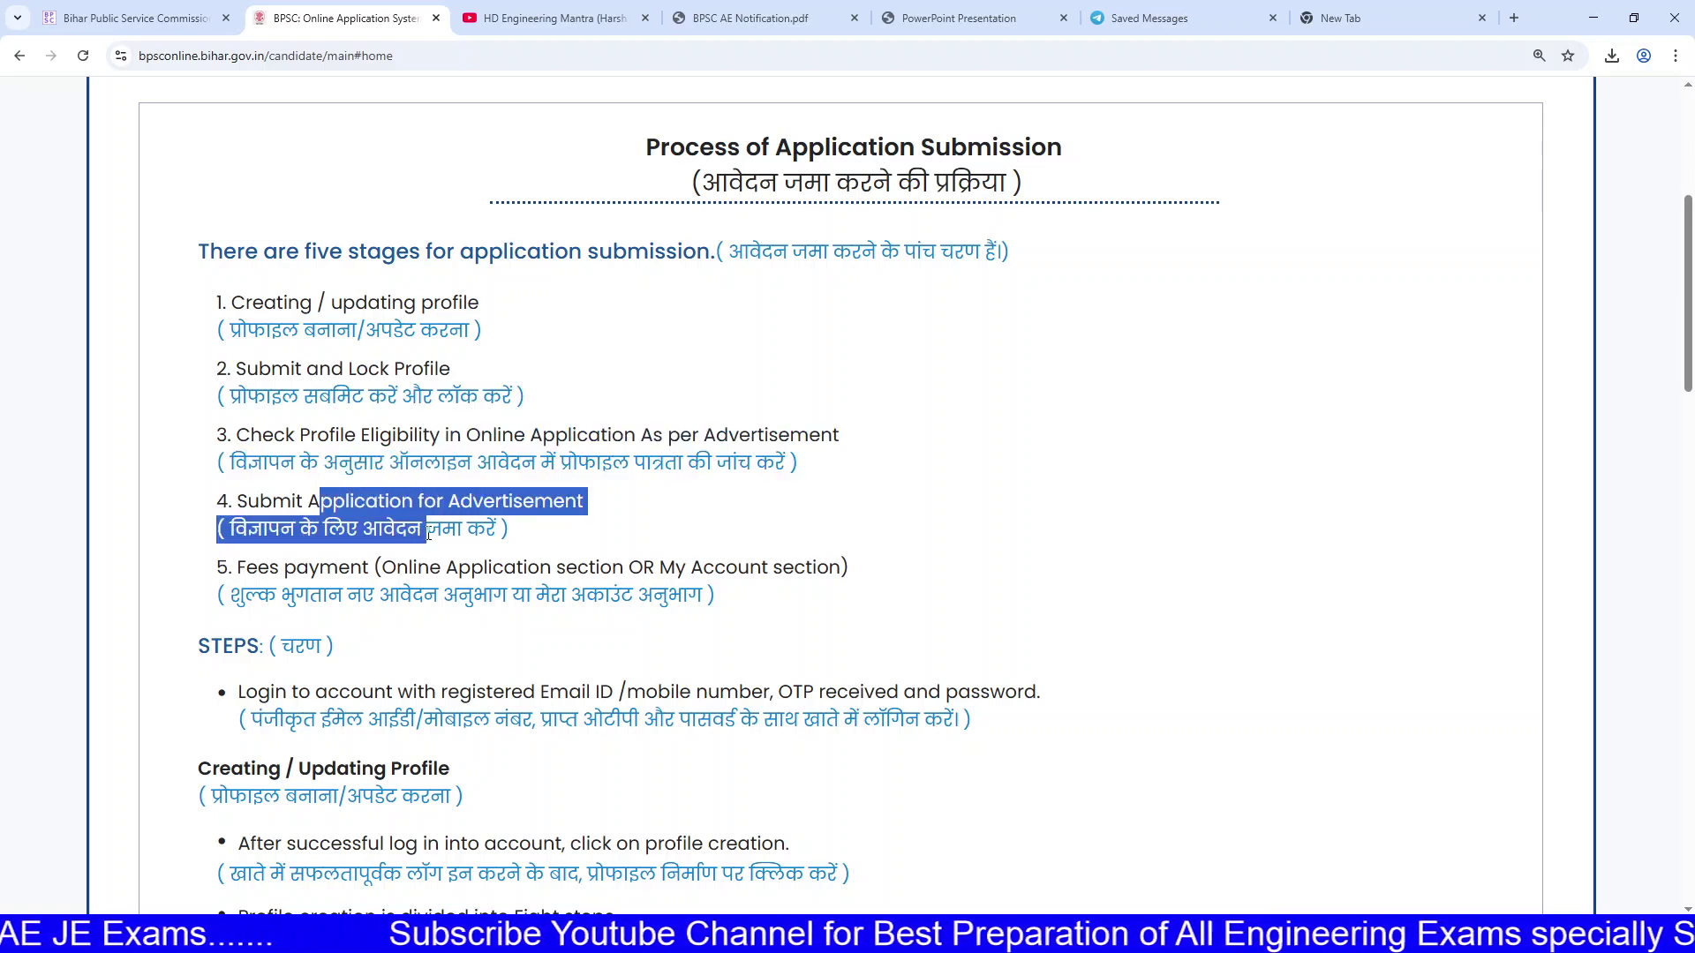
drag(320, 566, 401, 595)
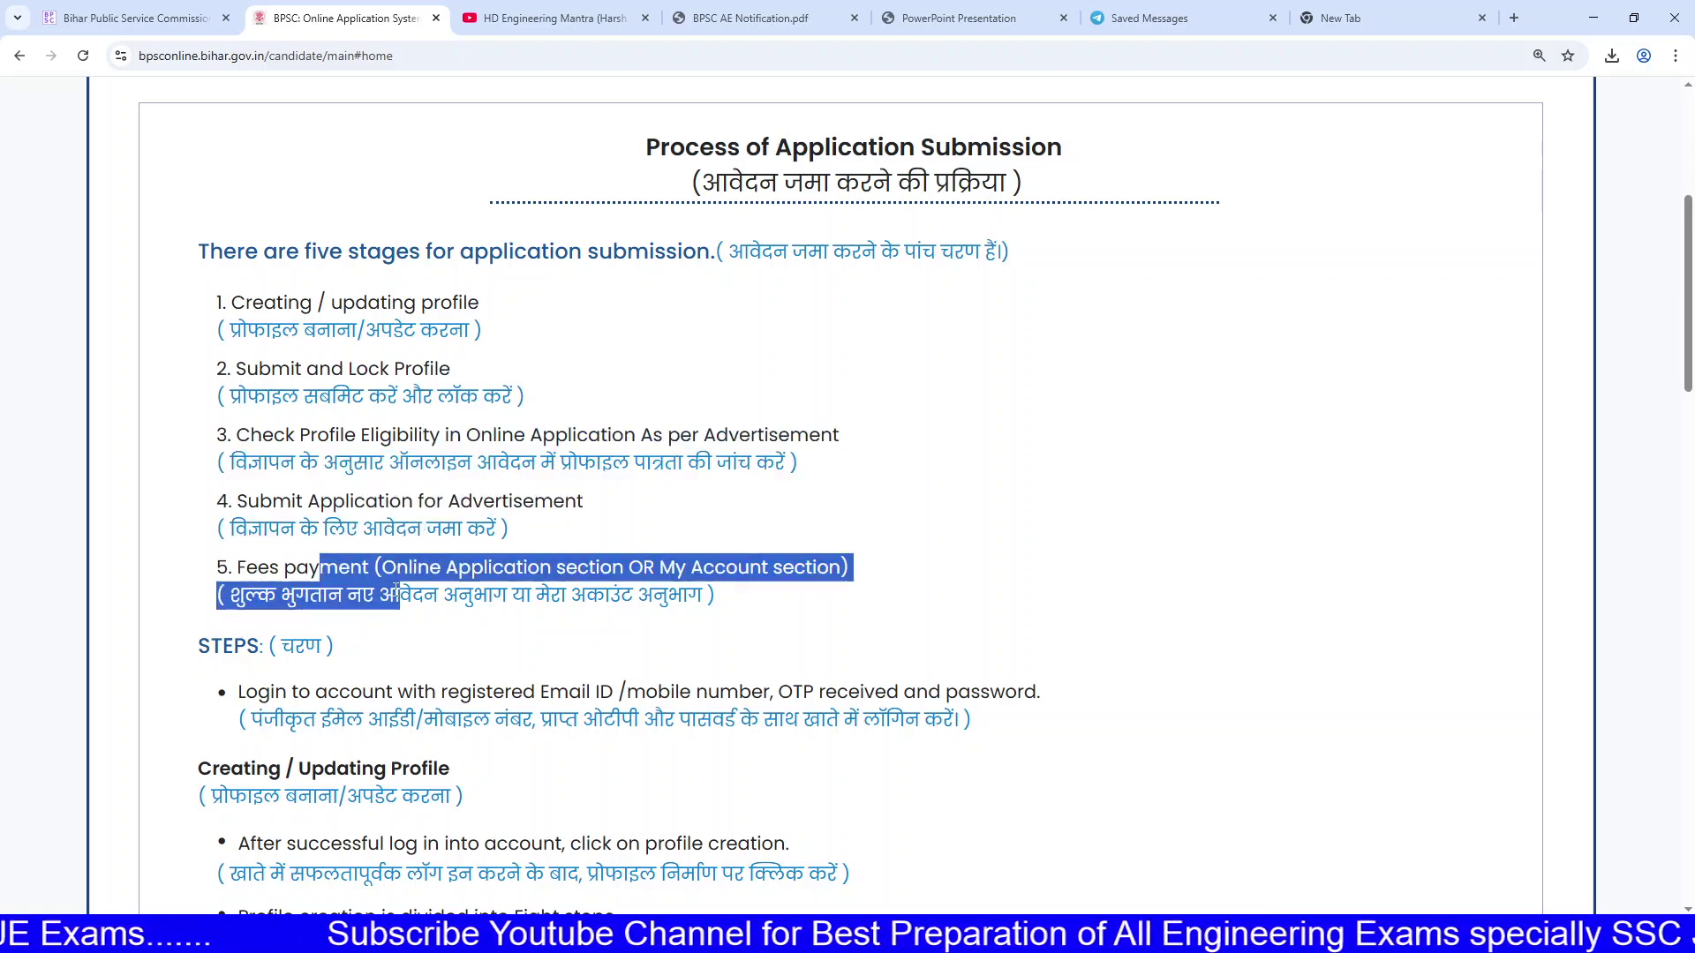
Step: Read the profile creation instructions and scroll back to the top of the Home page
scroll(401, 595, down, 7)
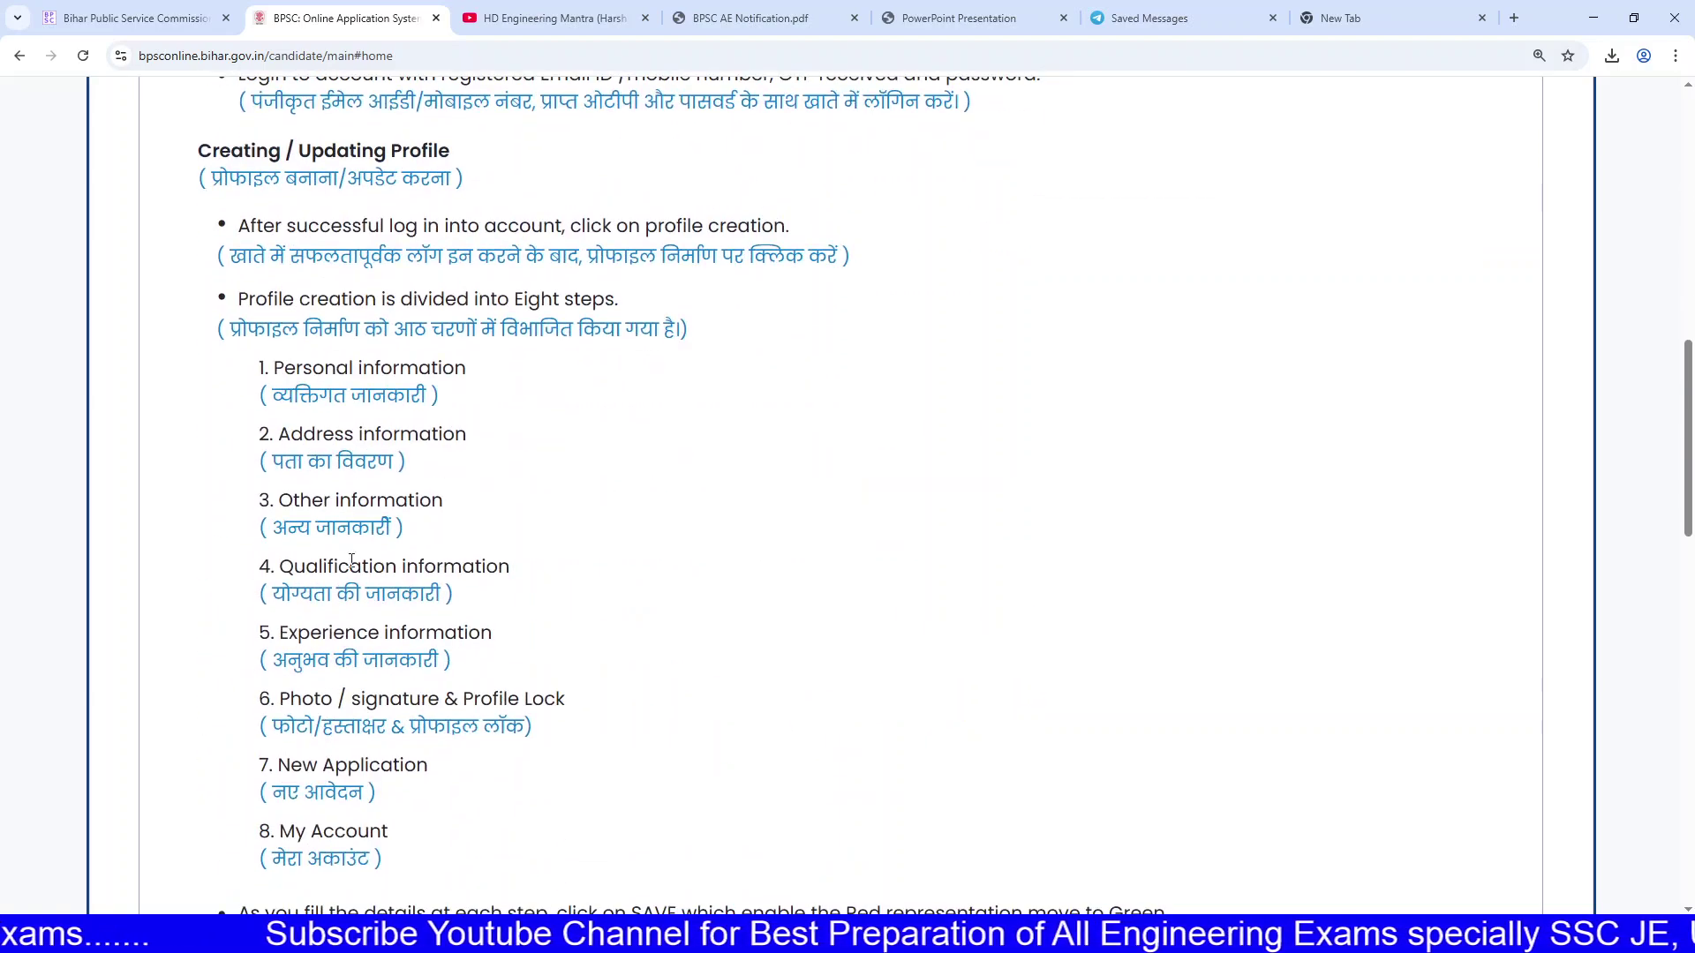
drag(311, 228, 357, 369)
click(473, 378)
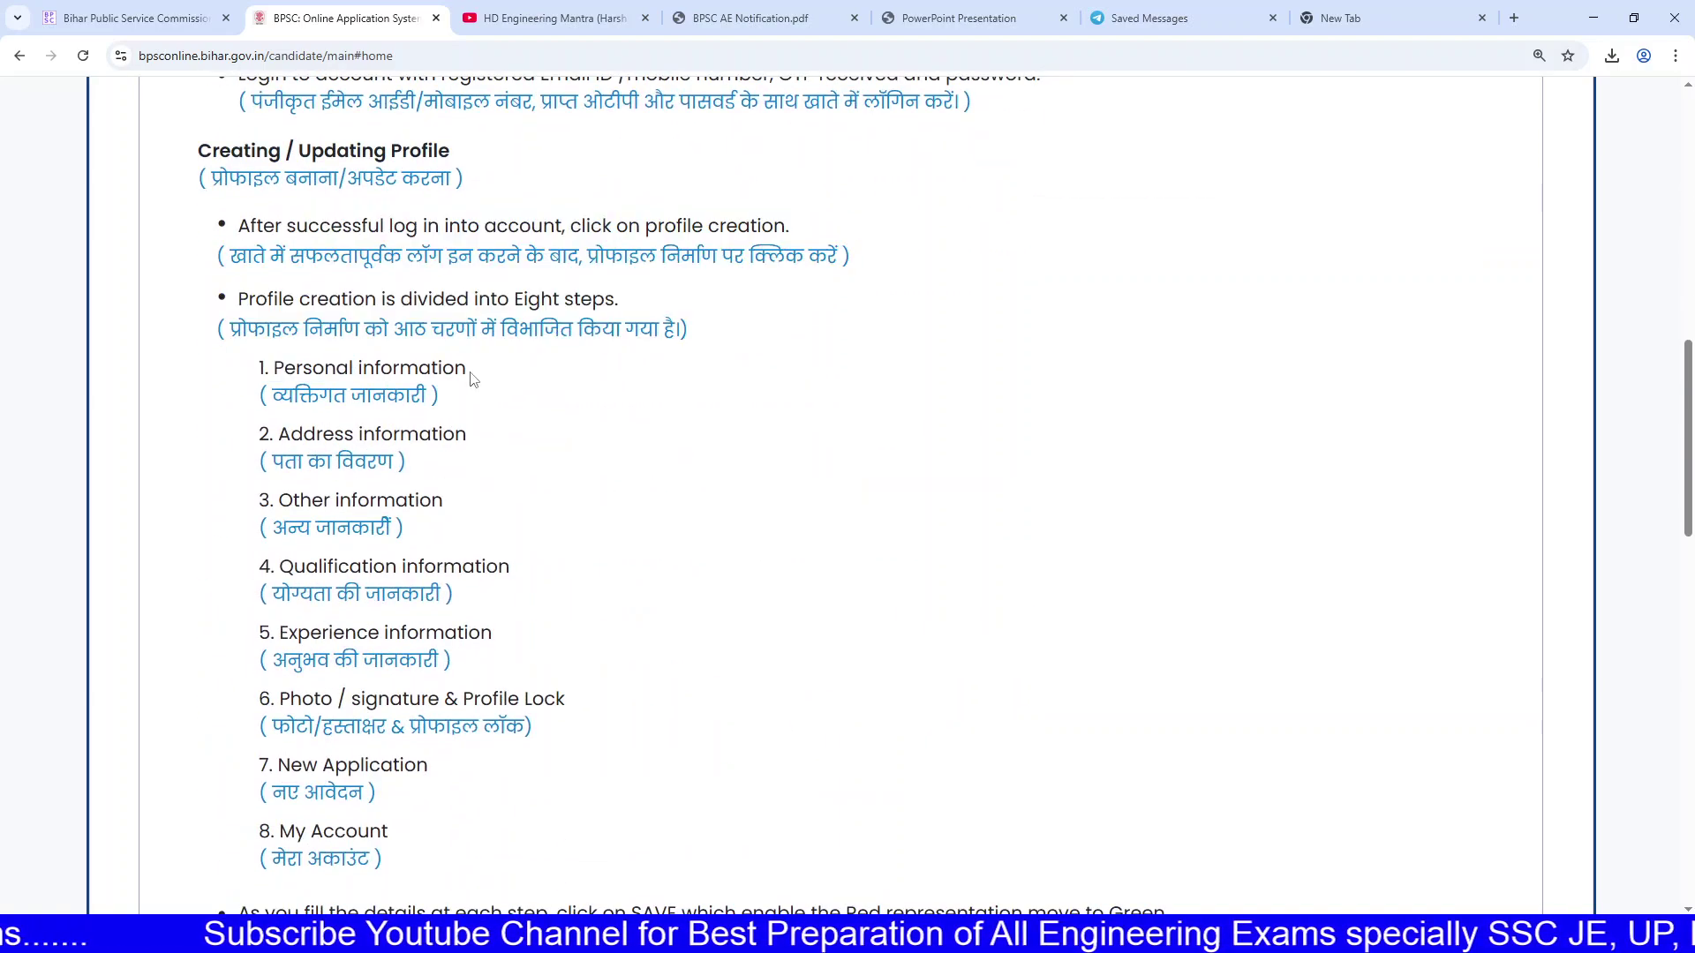
scroll(473, 380, down, 8)
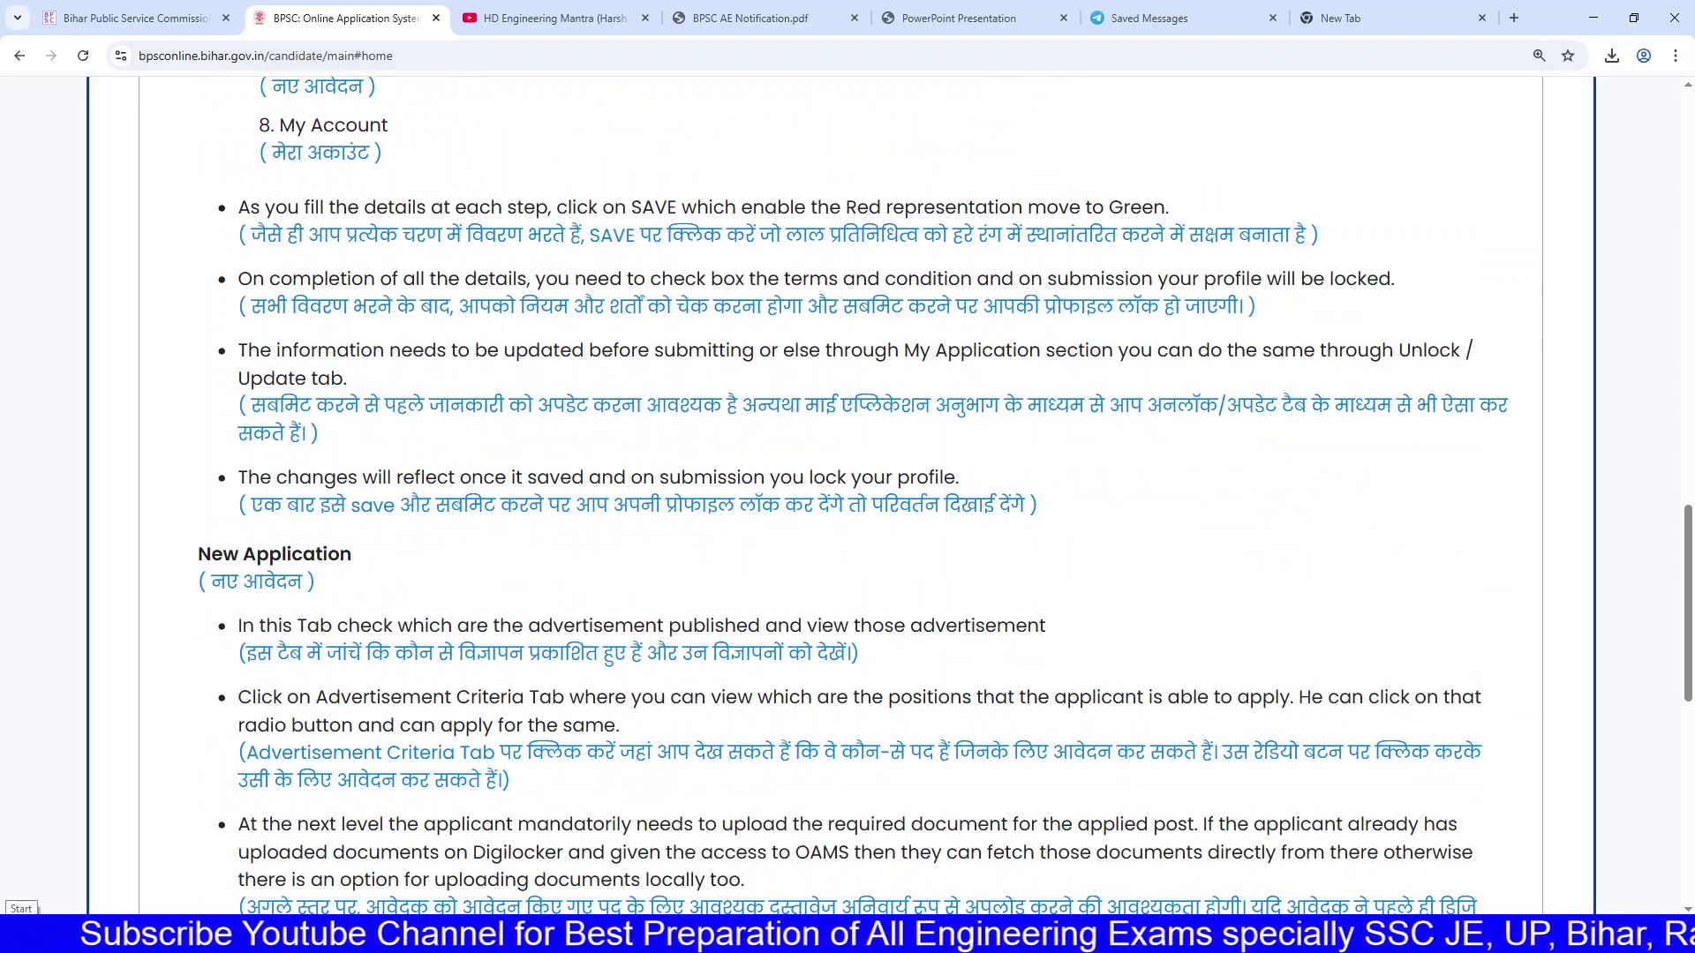
scroll(472, 642, up, 17)
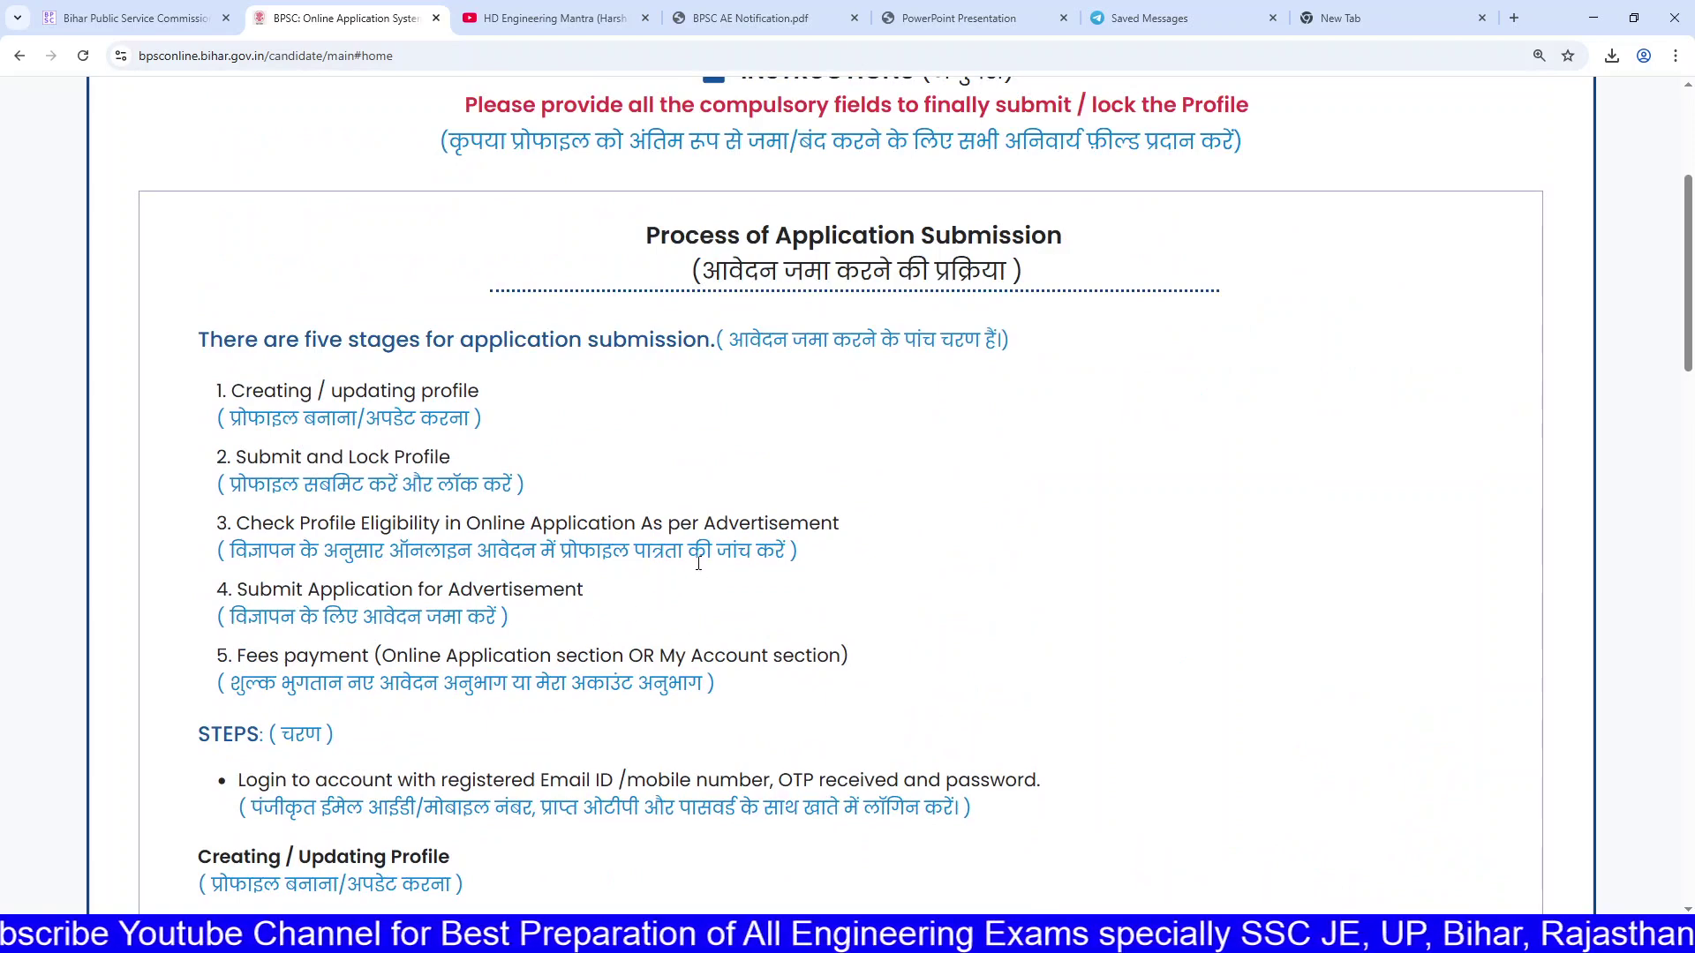
scroll(698, 563, up, 4)
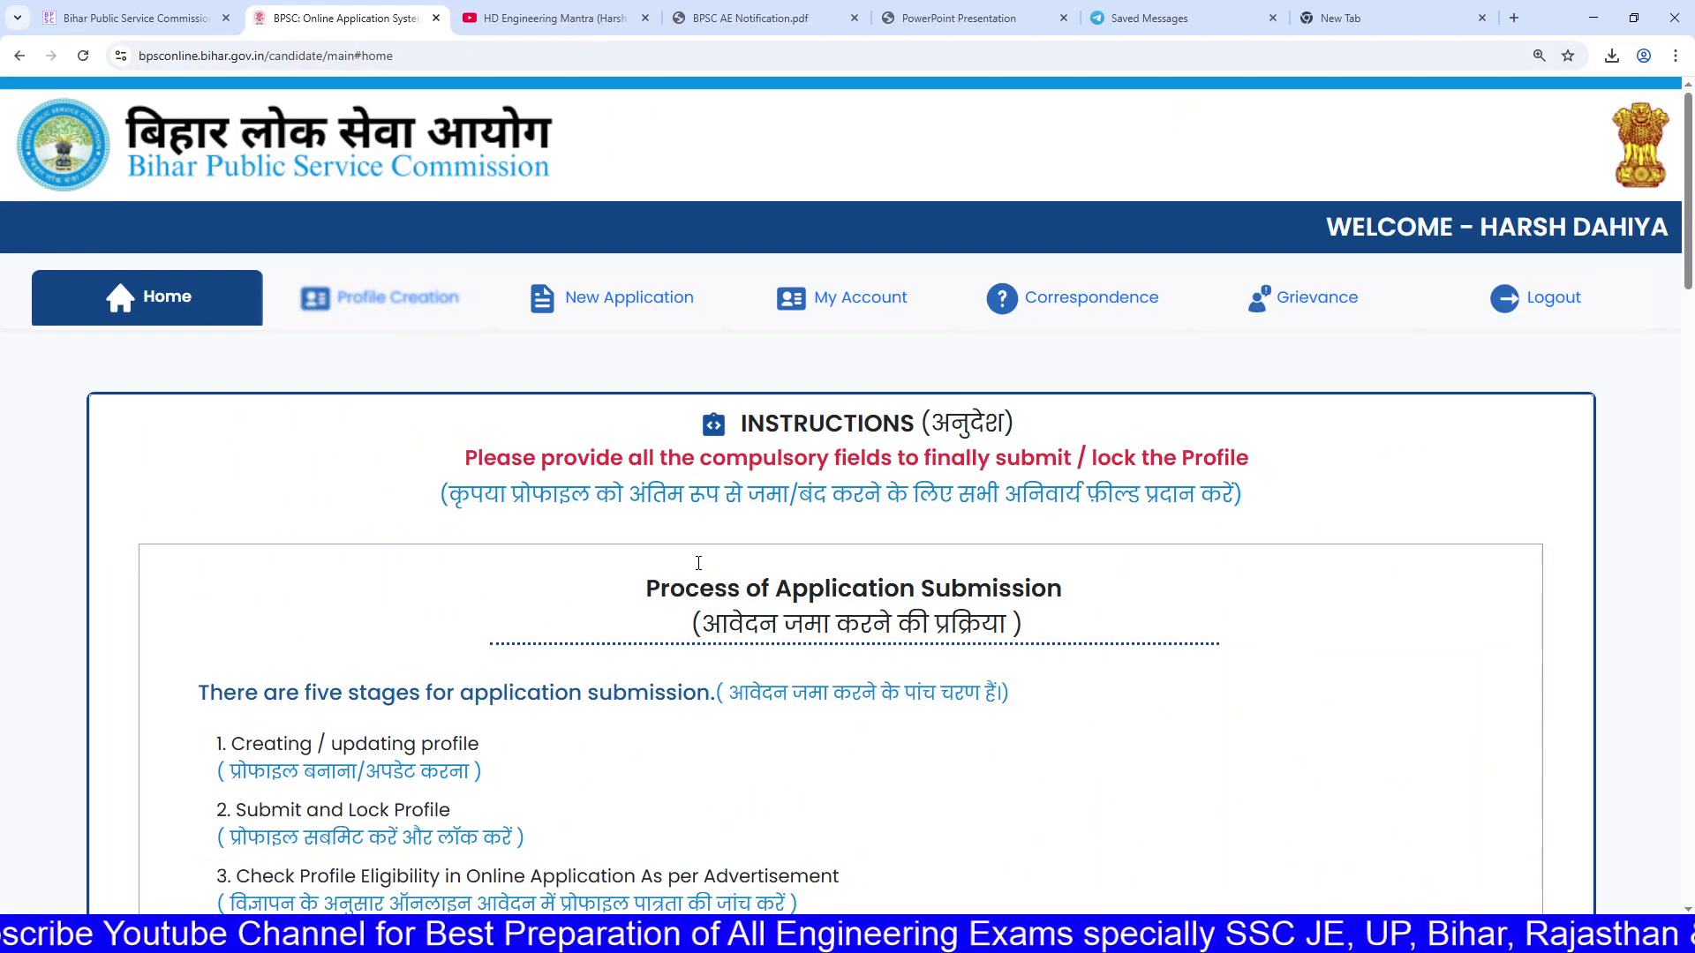
click(621, 300)
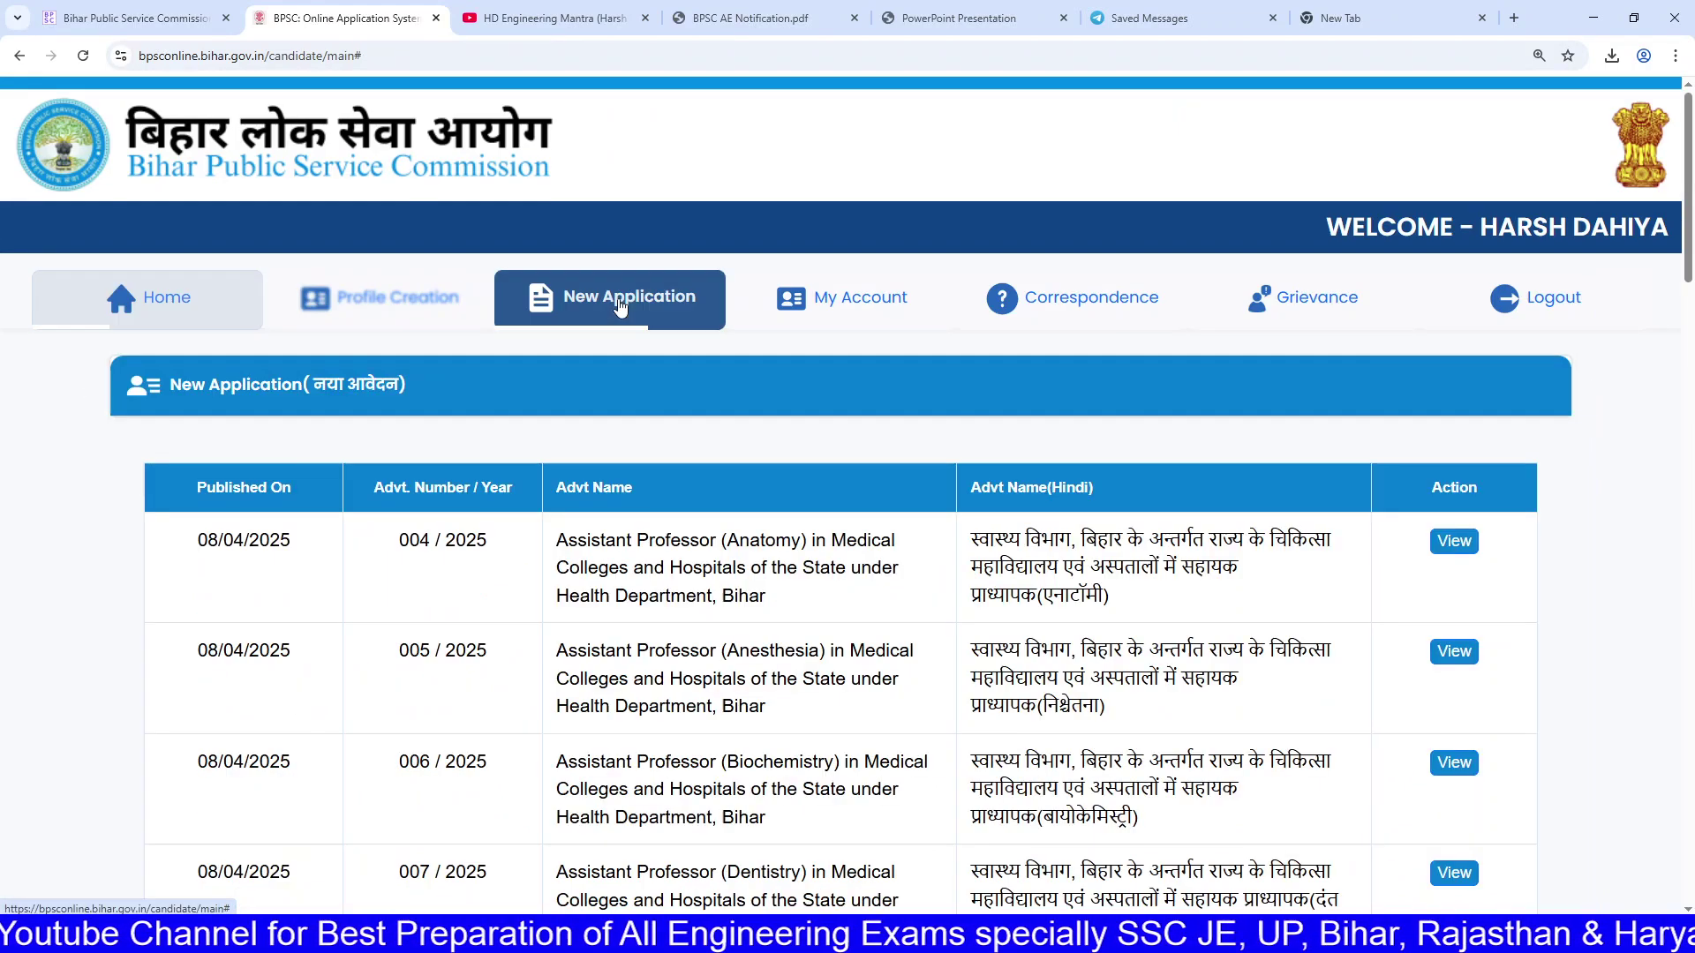
scroll(621, 308, down, 1)
scroll(620, 307, down, 4)
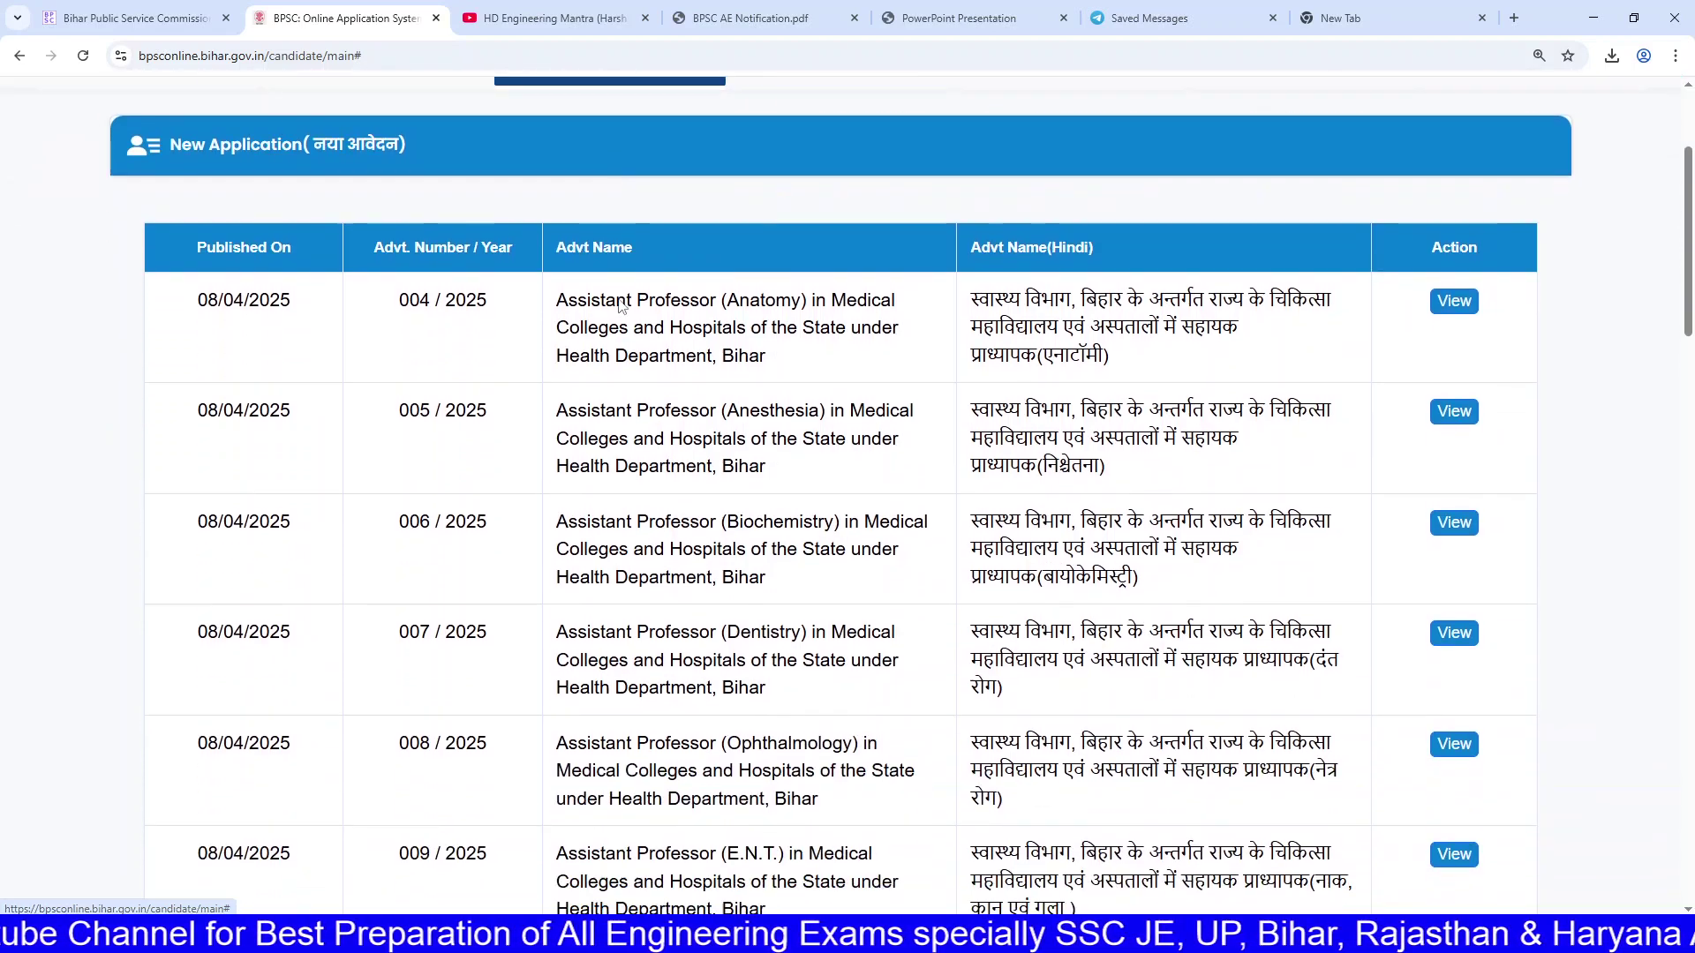
scroll(620, 309, down, 9)
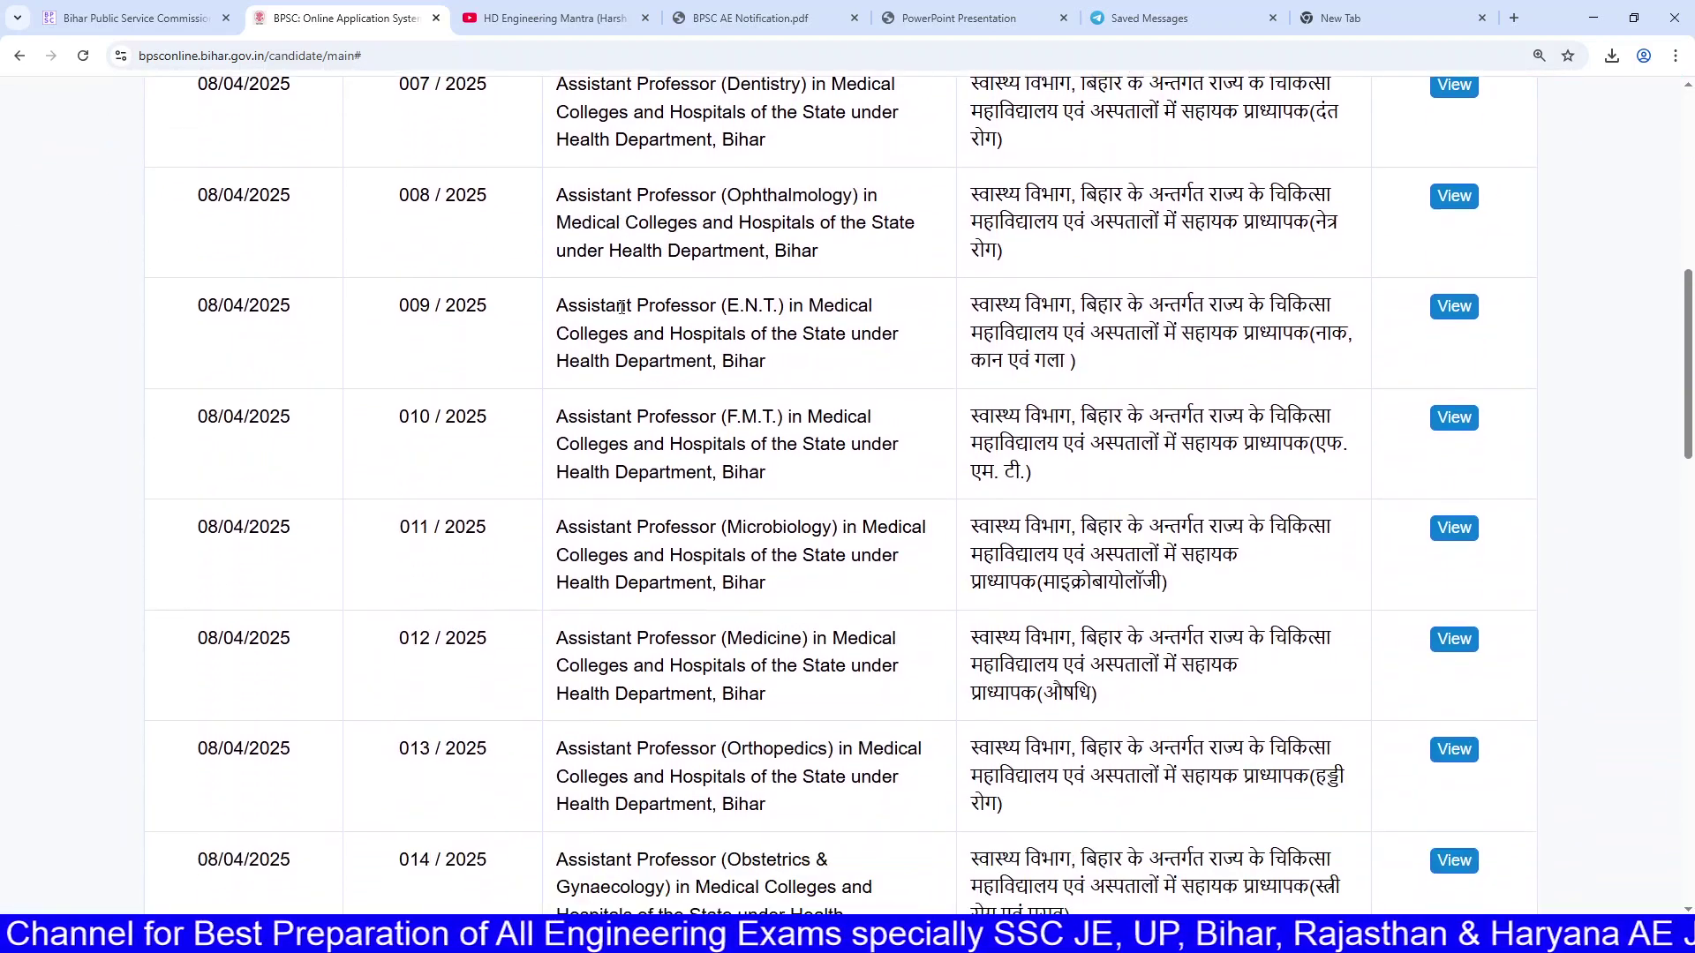
scroll(621, 309, down, 17)
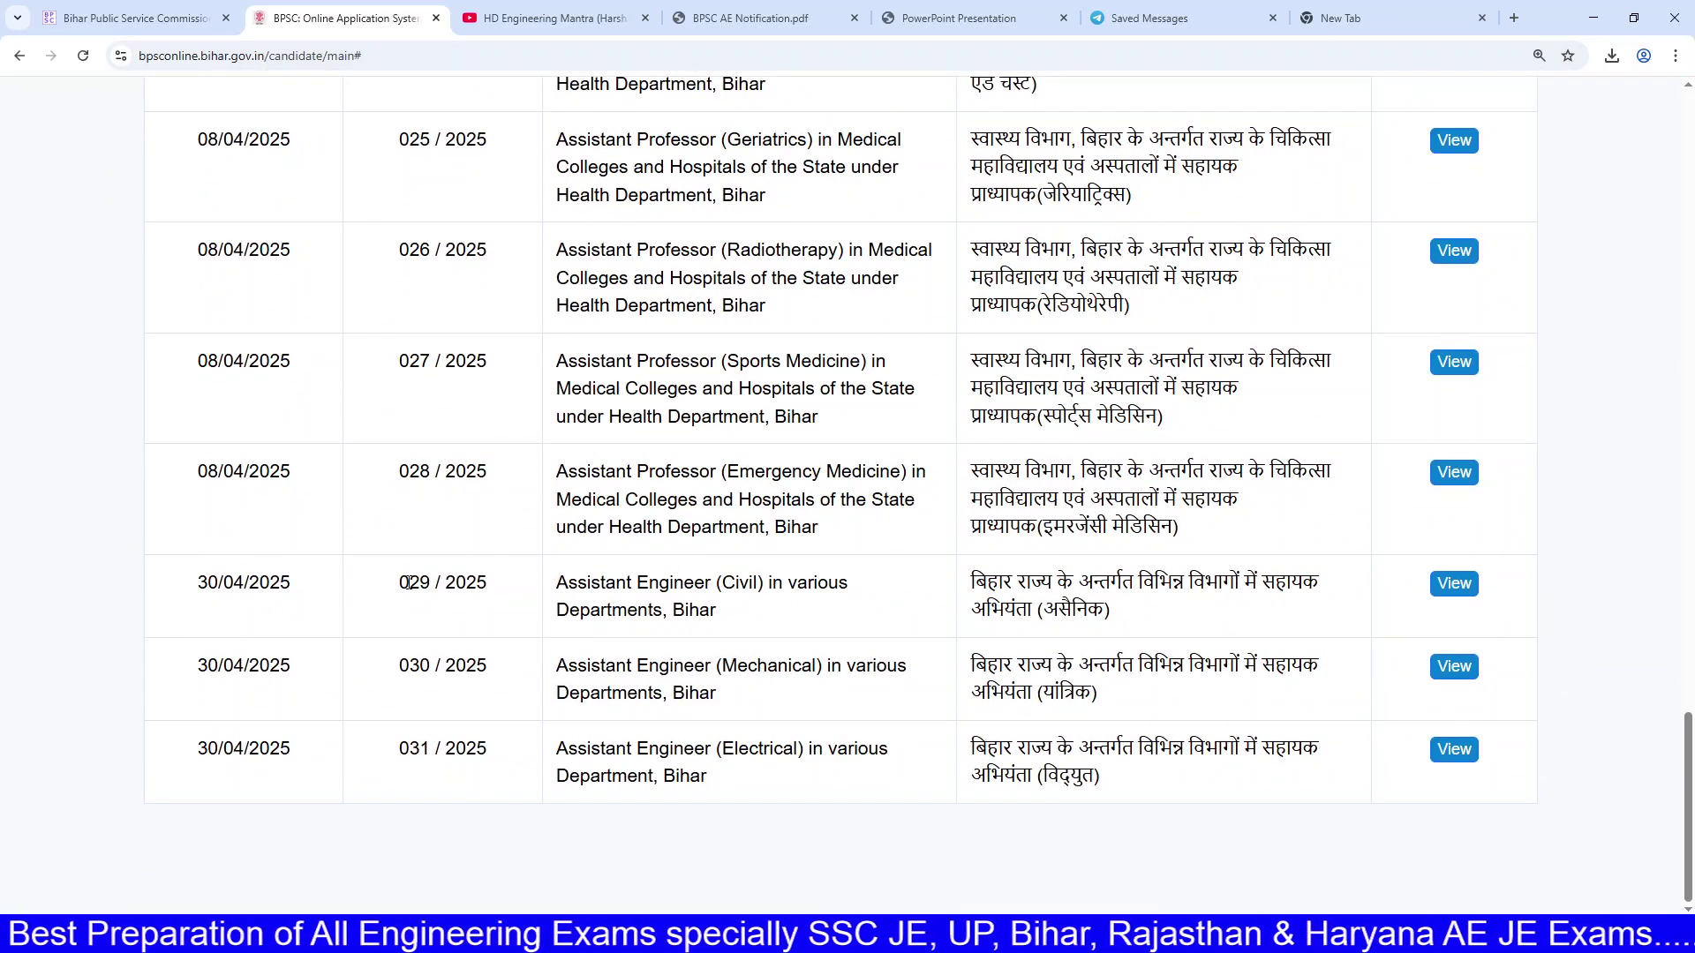
drag(408, 583, 506, 590)
drag(197, 587, 496, 596)
click(369, 599)
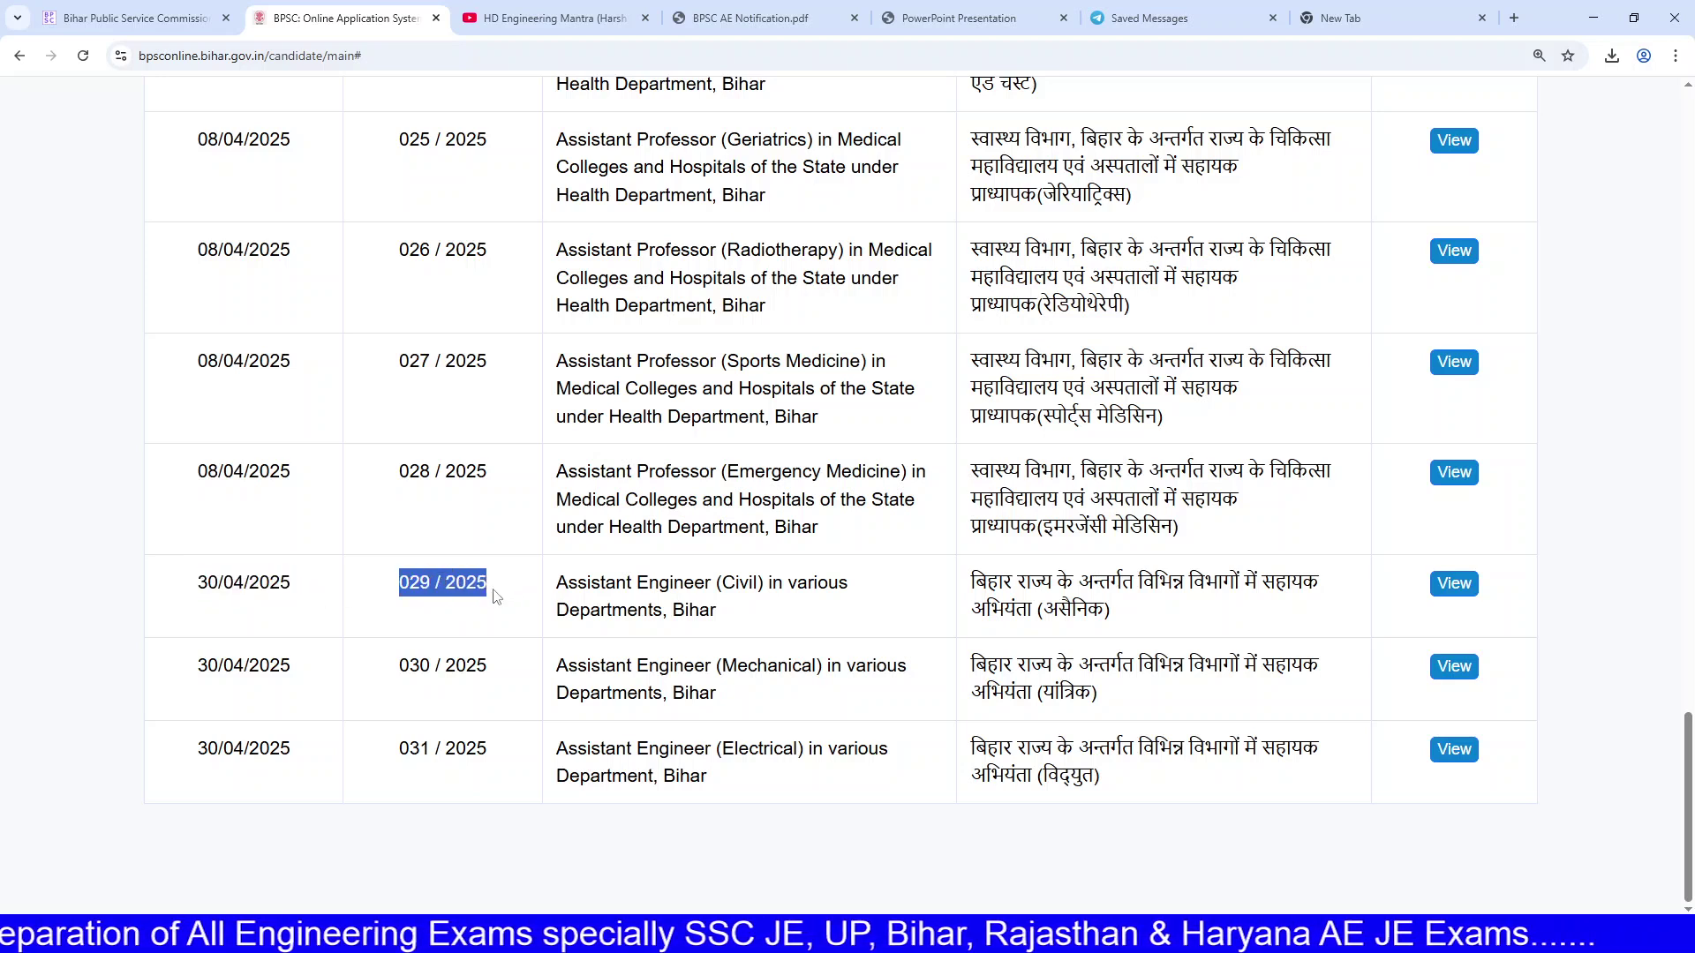
click(477, 600)
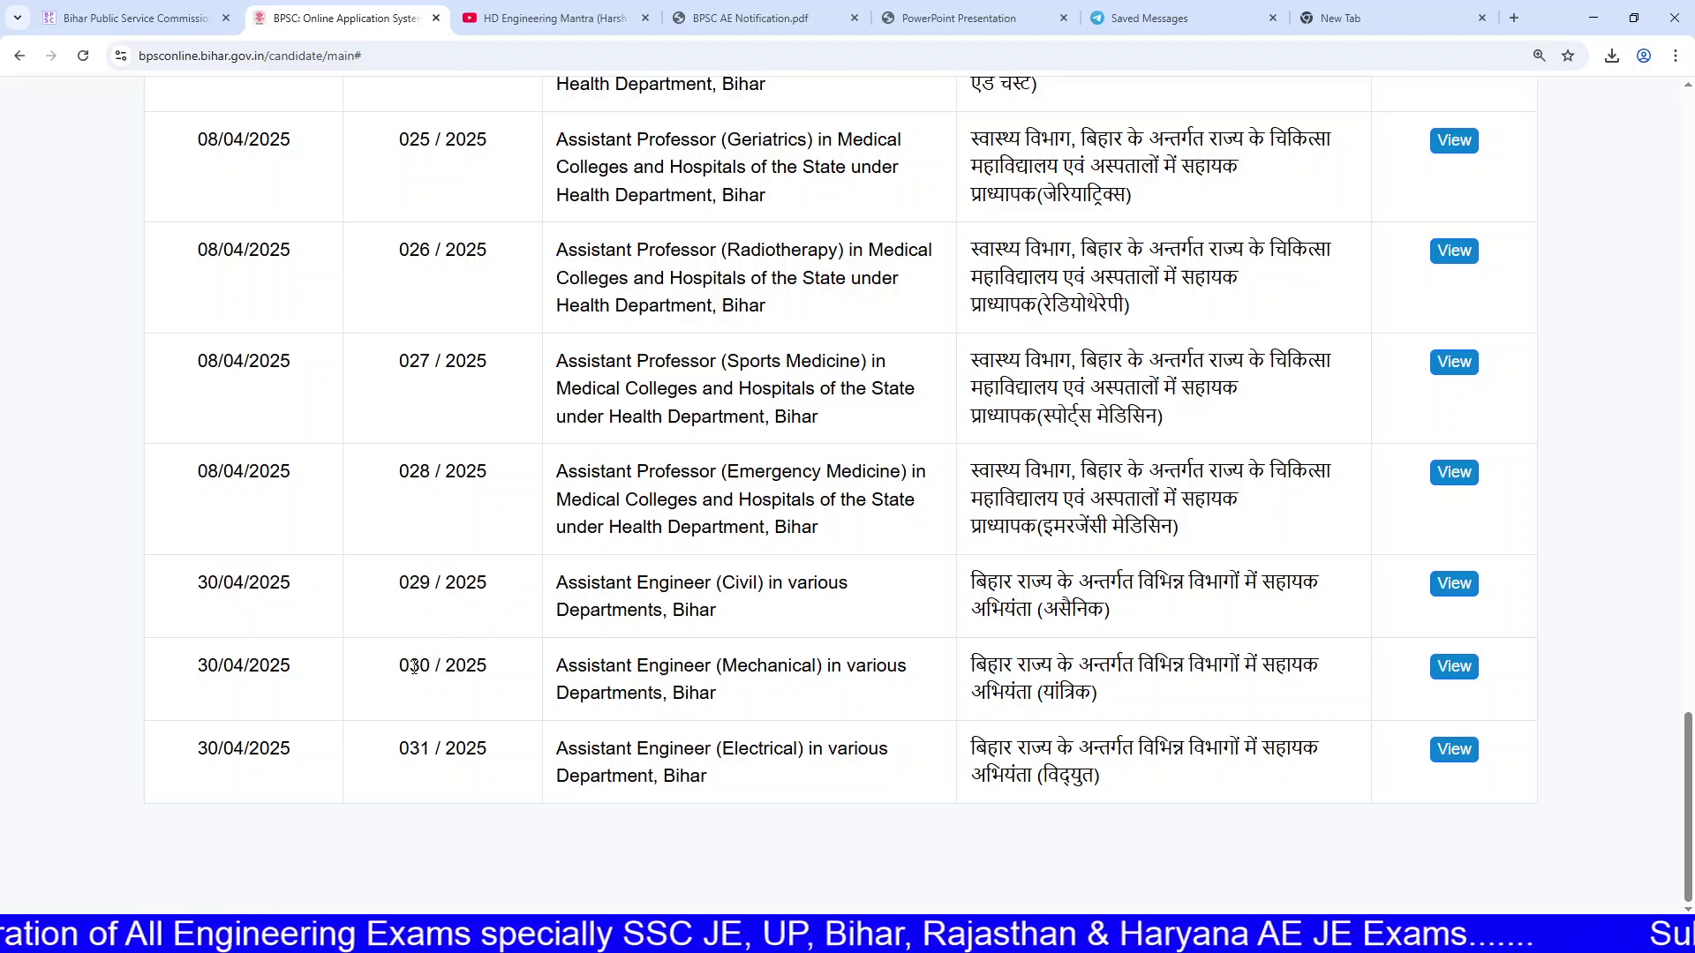
drag(409, 666, 490, 678)
drag(400, 749, 517, 759)
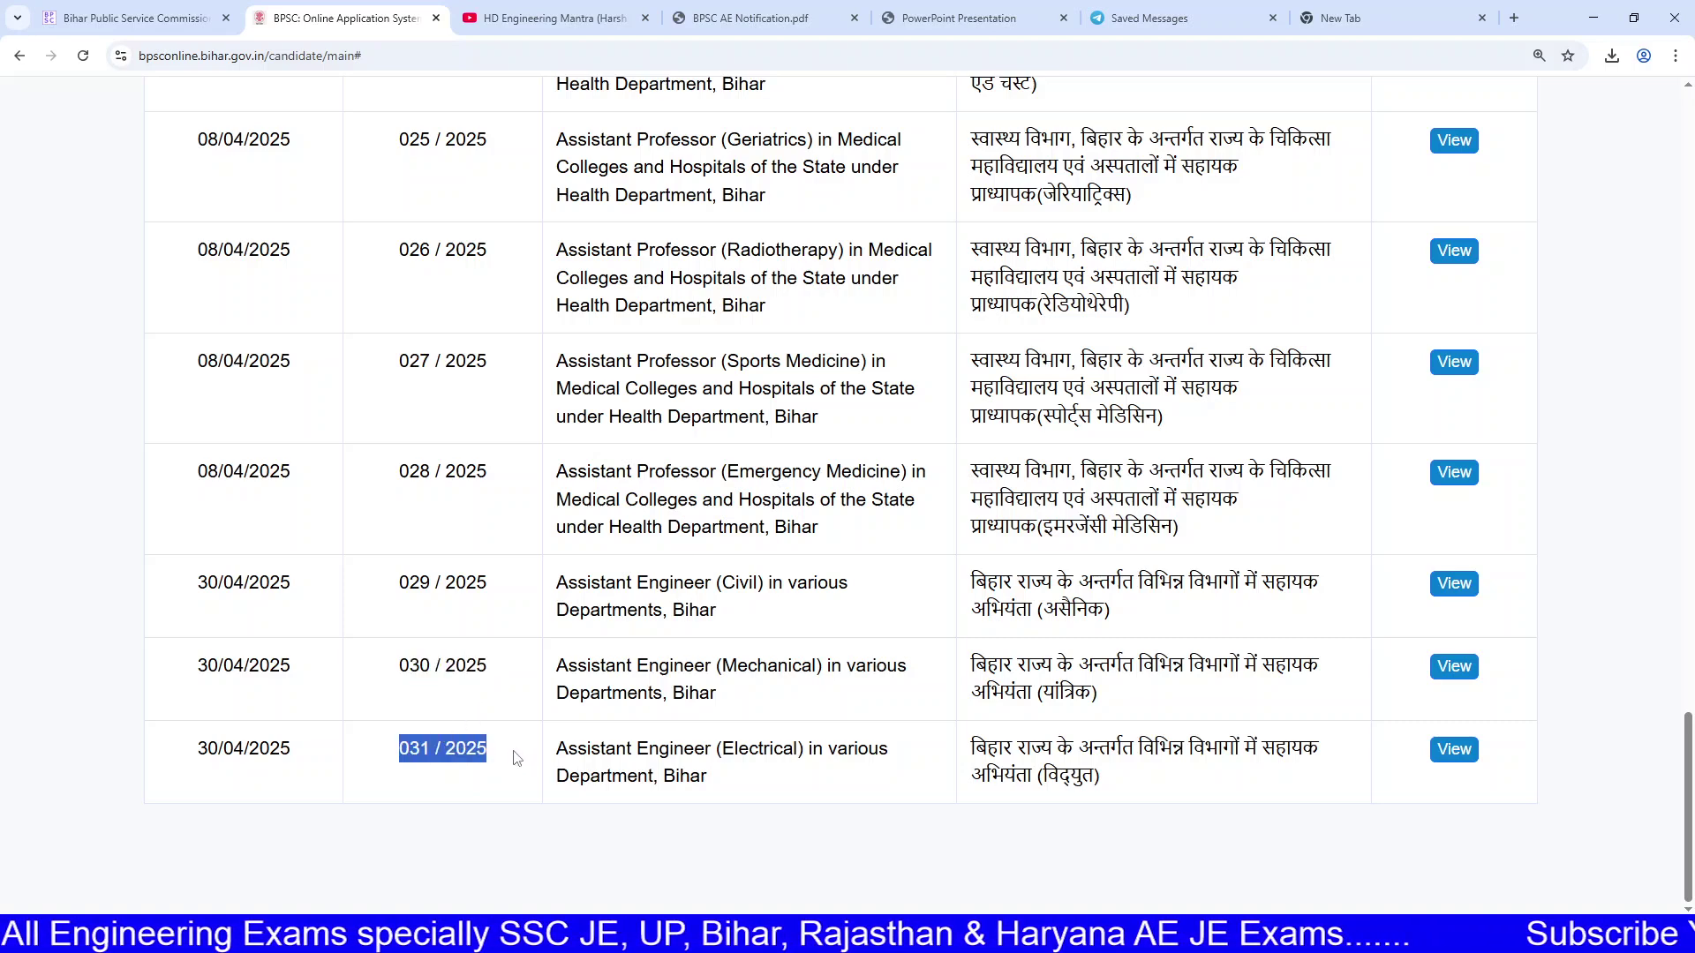
click(663, 684)
drag(568, 580, 717, 607)
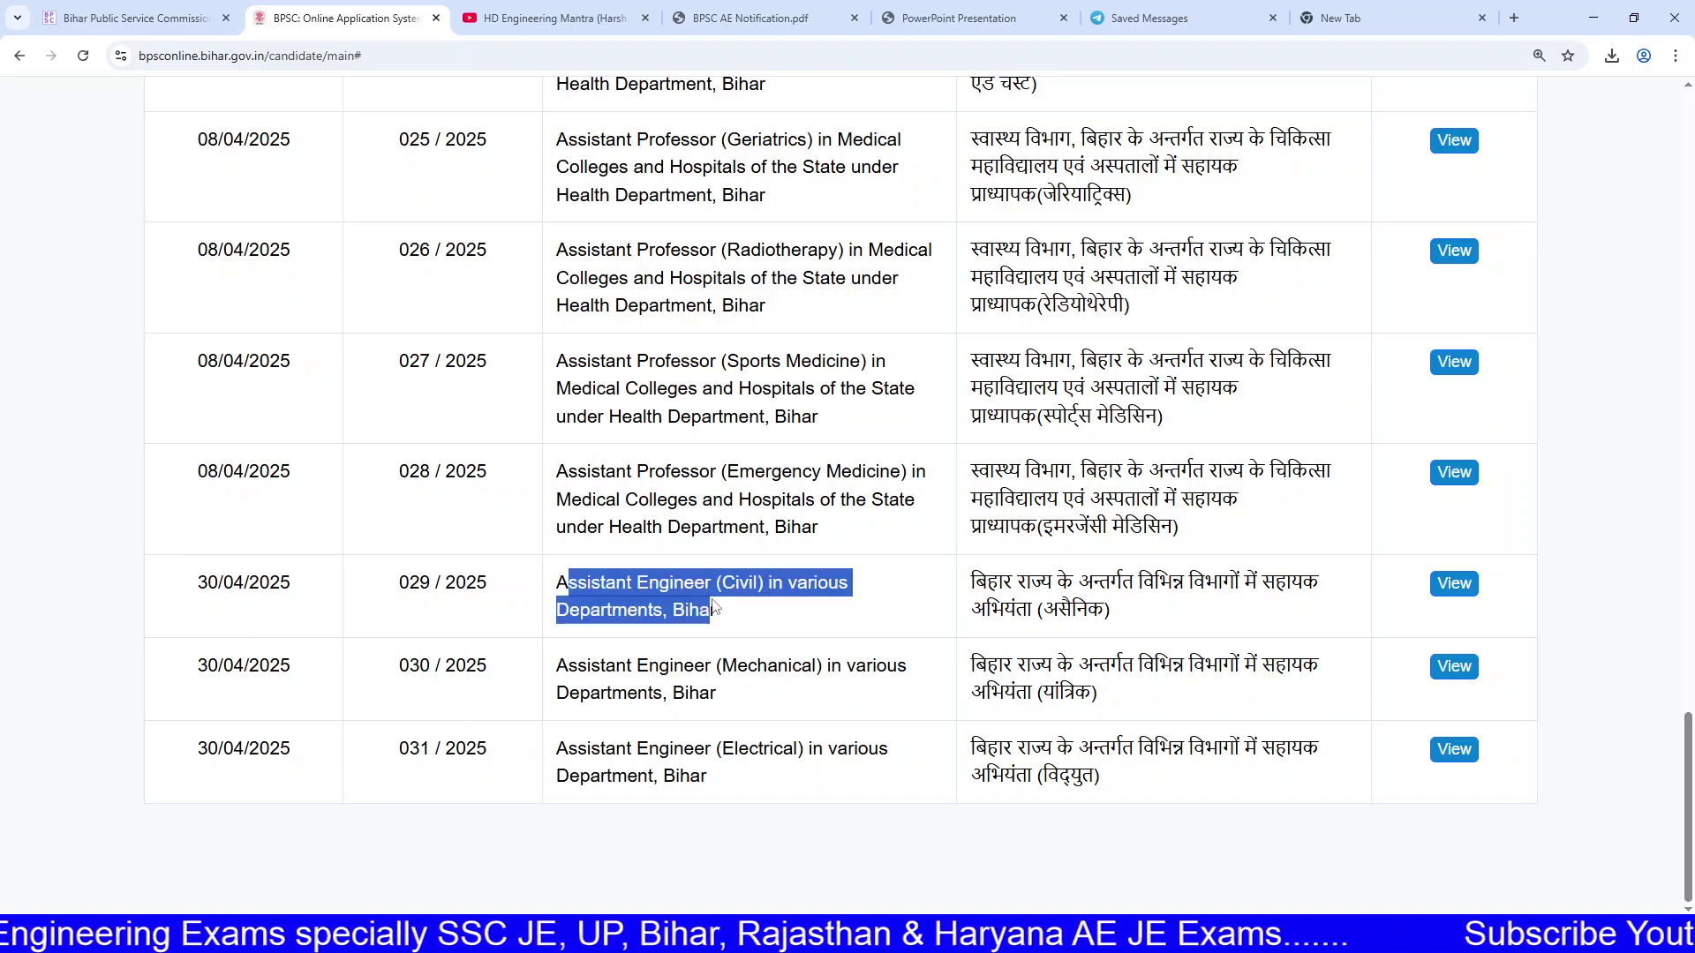
click(717, 606)
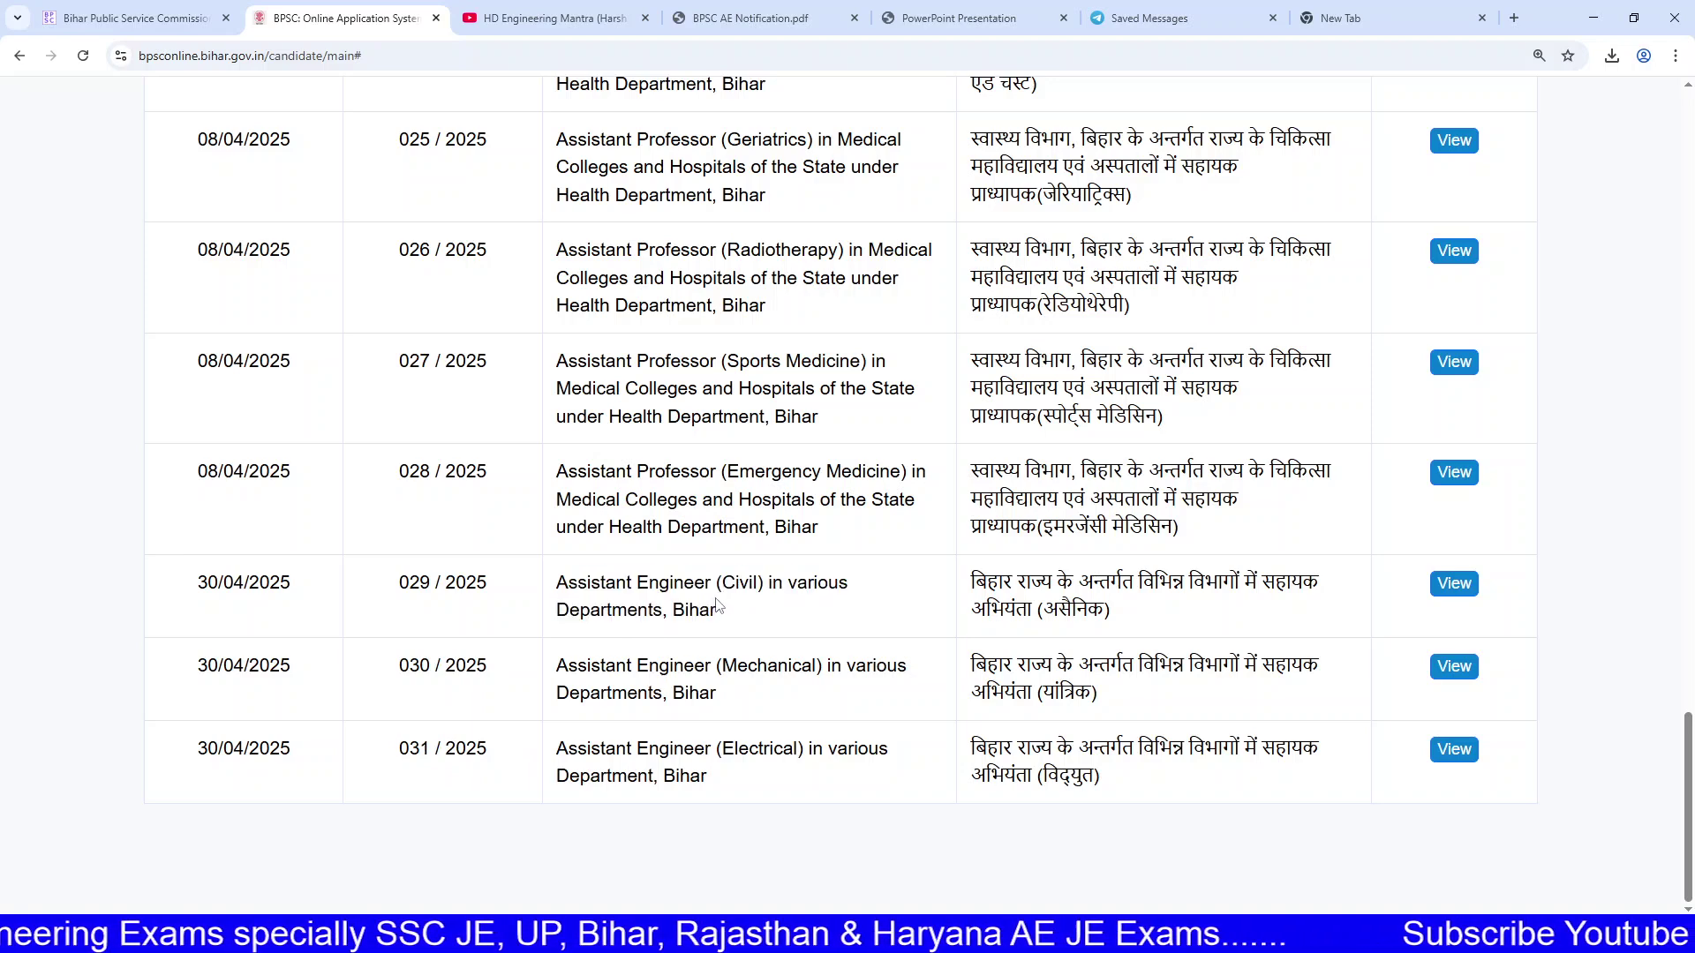
Step: Open advertisement 029/2025 Assistant Engineer (Civil) and check its dates, 30/04/2025 to 28/05/2025
click(1449, 587)
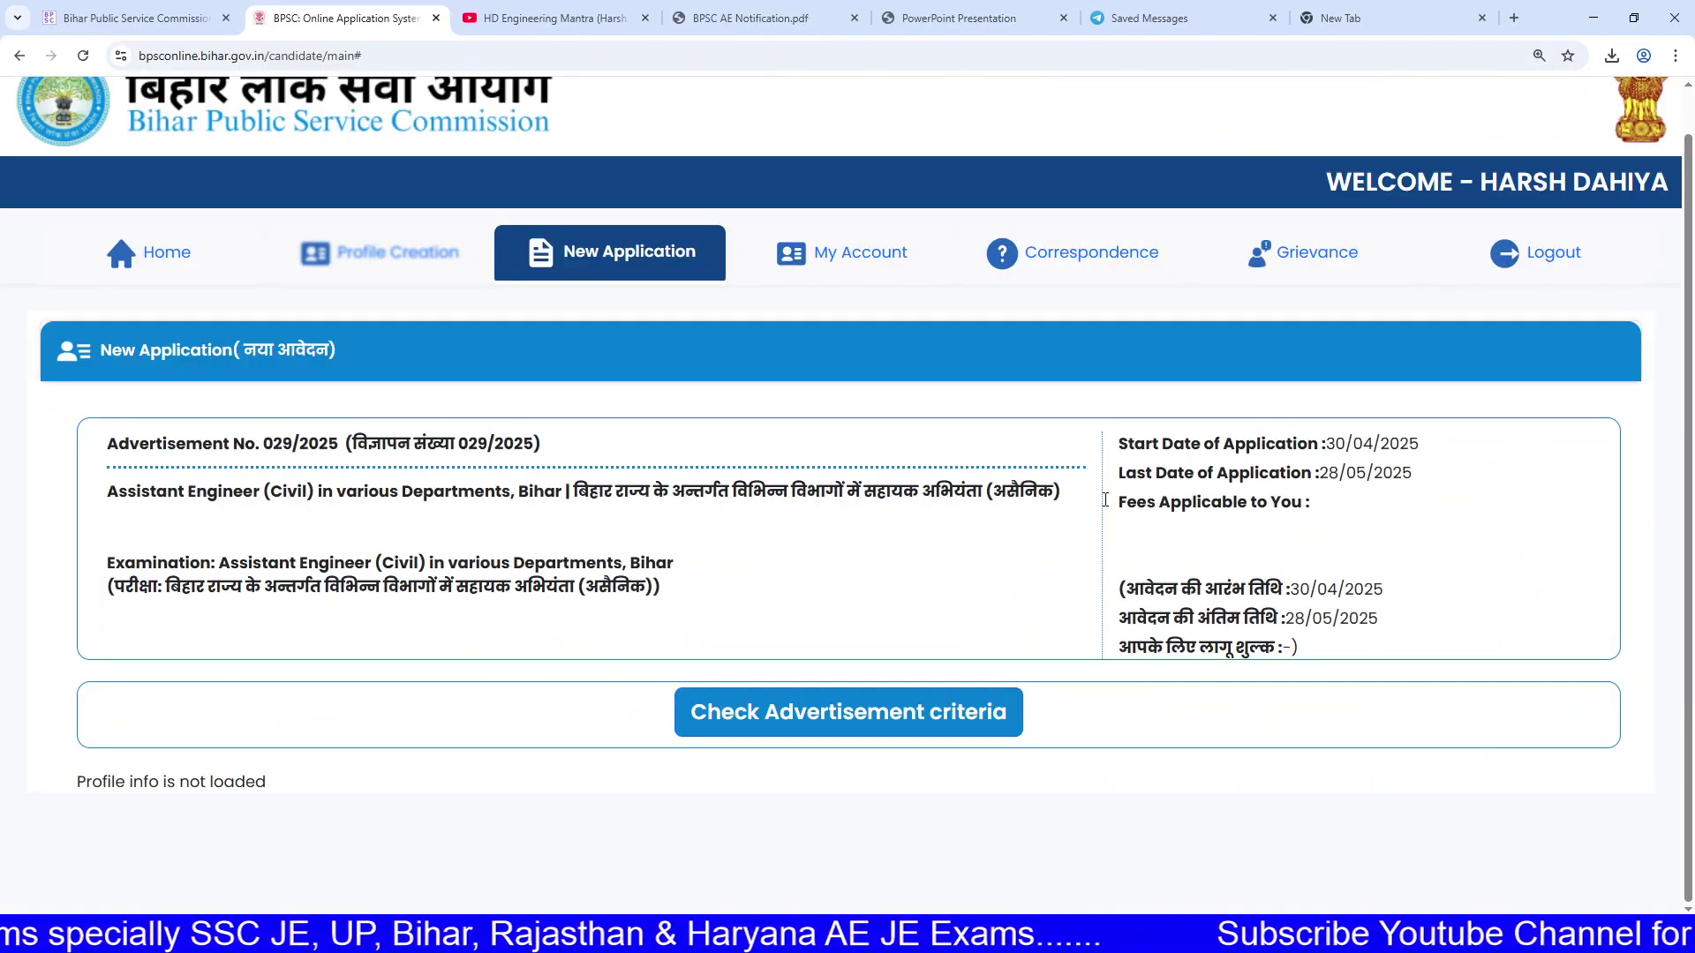
drag(202, 444, 623, 454)
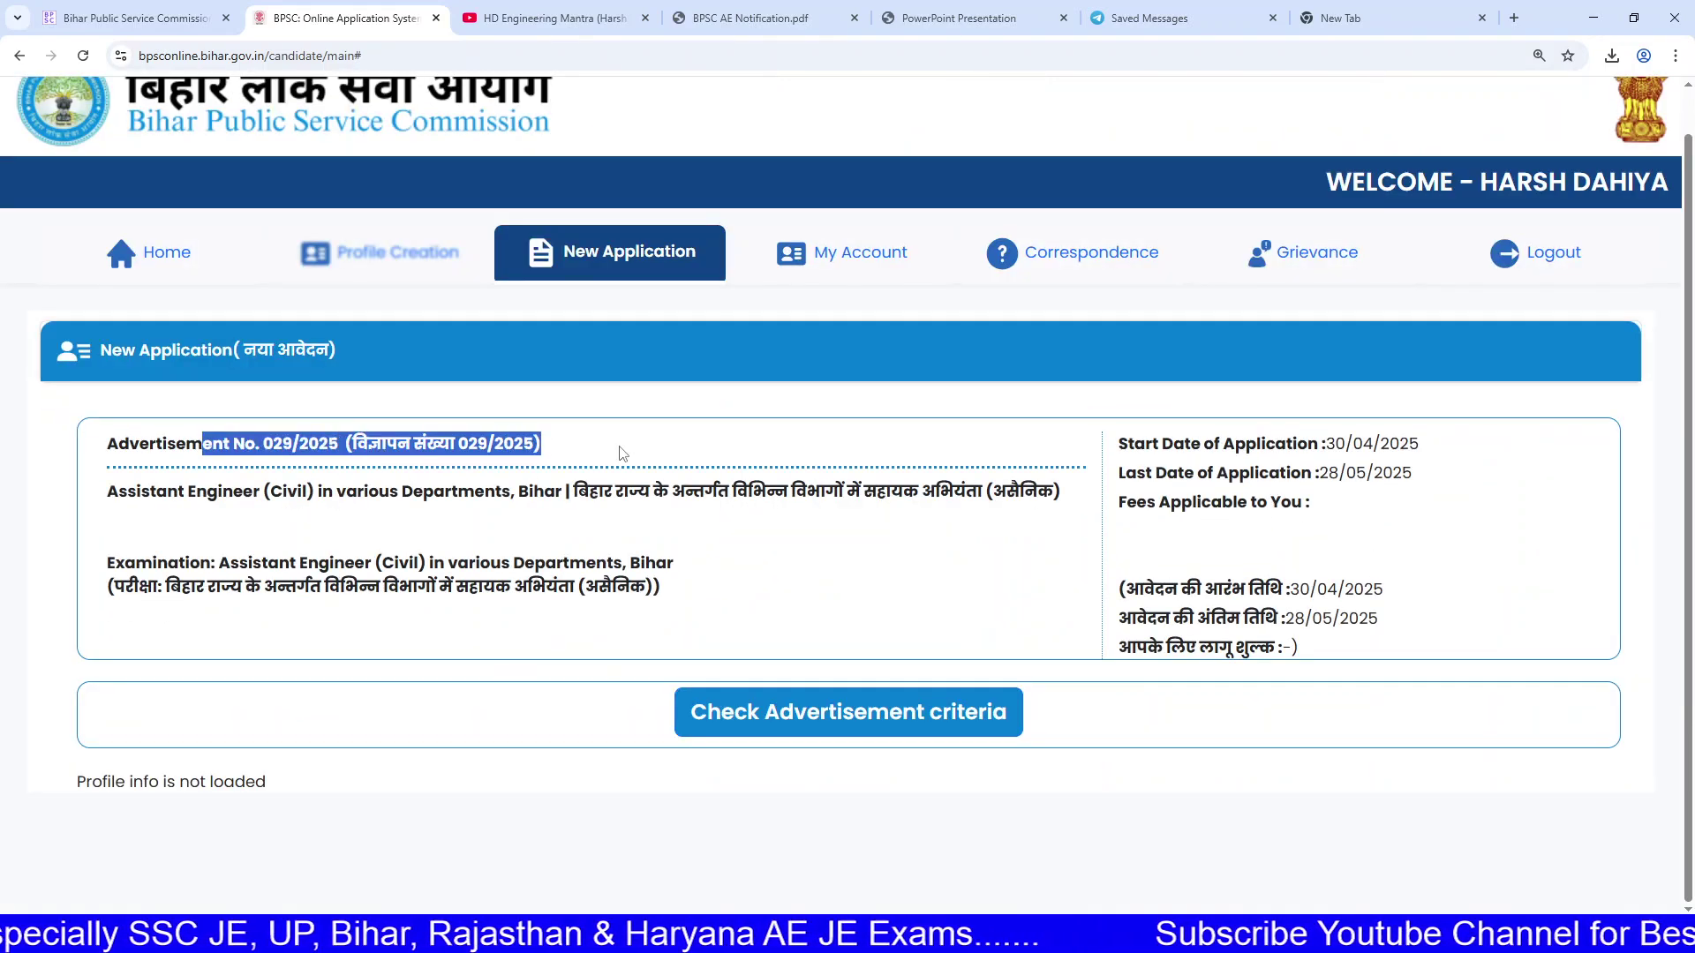
drag(157, 491, 724, 494)
drag(1292, 592, 1403, 620)
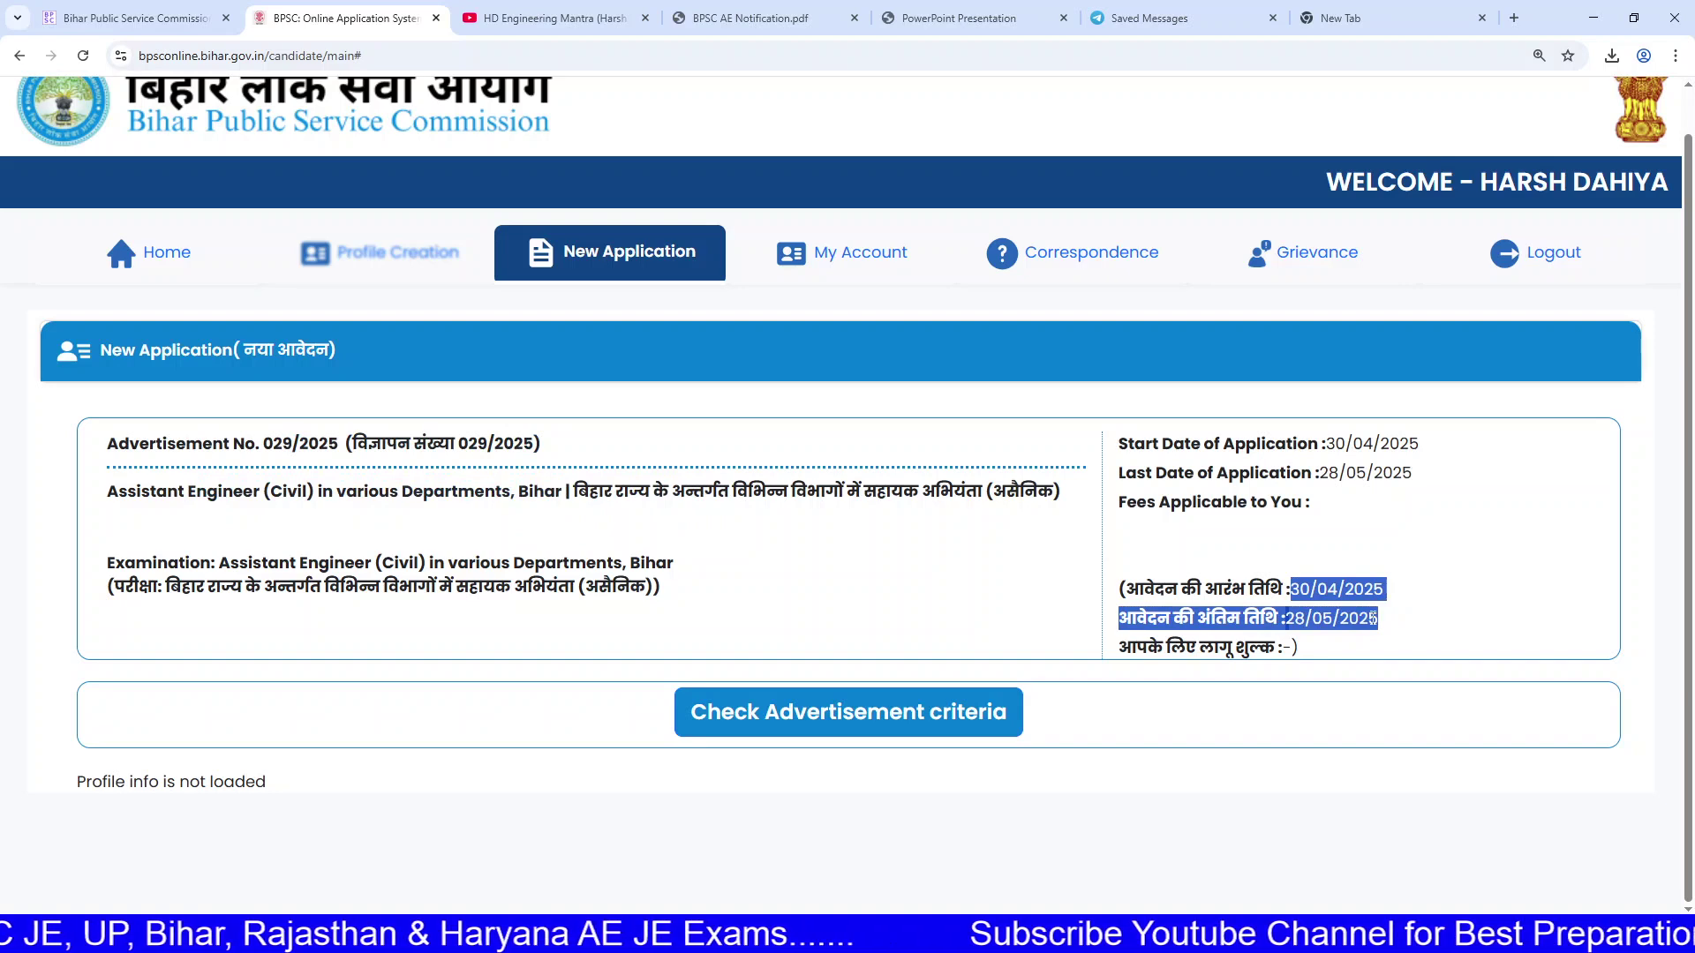
click(1373, 618)
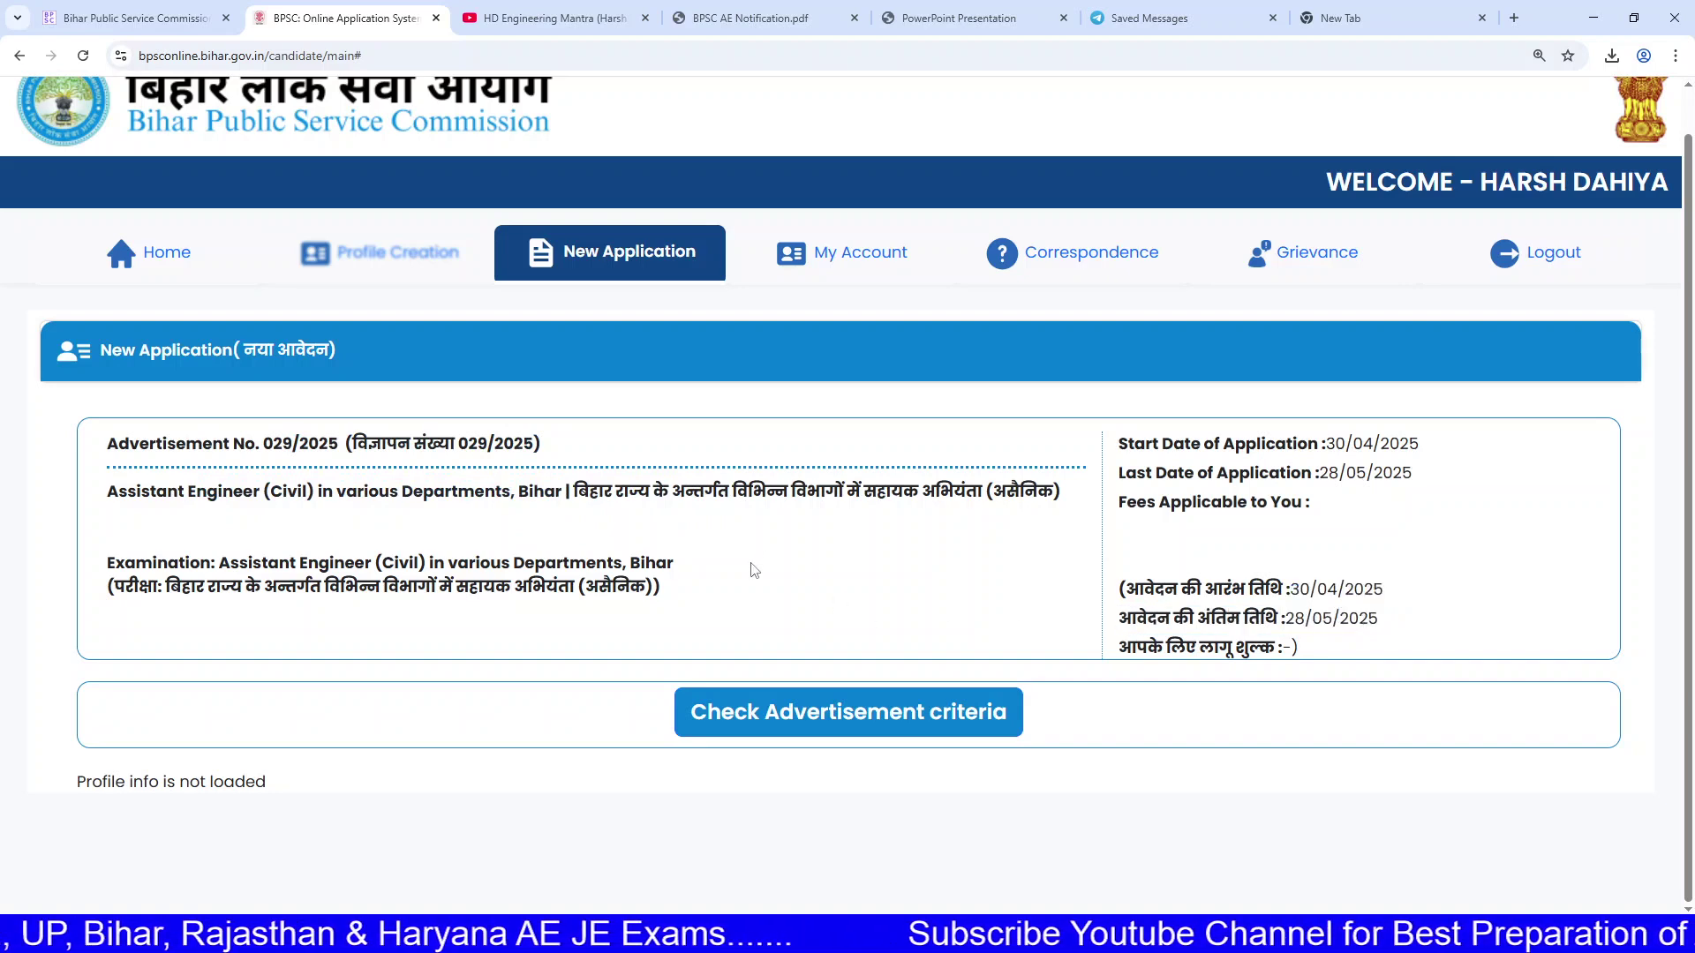
Step: Check eligibility against the Advertisement criteria so the application fee shows 750
click(786, 717)
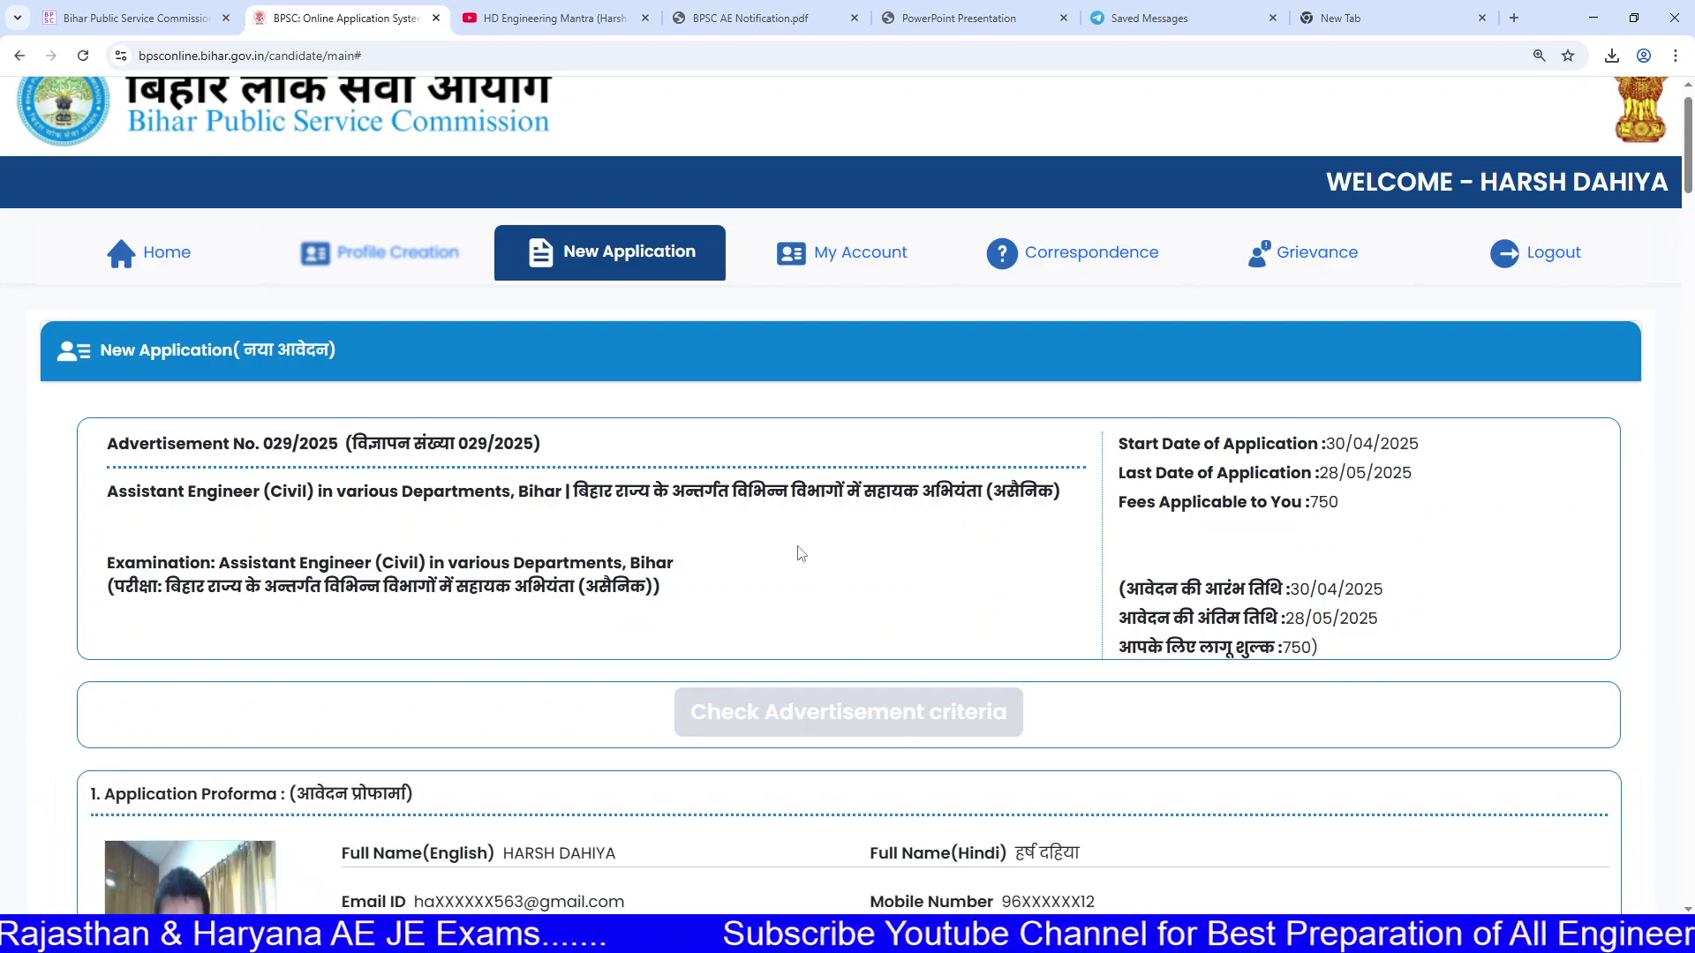
scroll(803, 556, up, 1)
scroll(821, 558, down, 1)
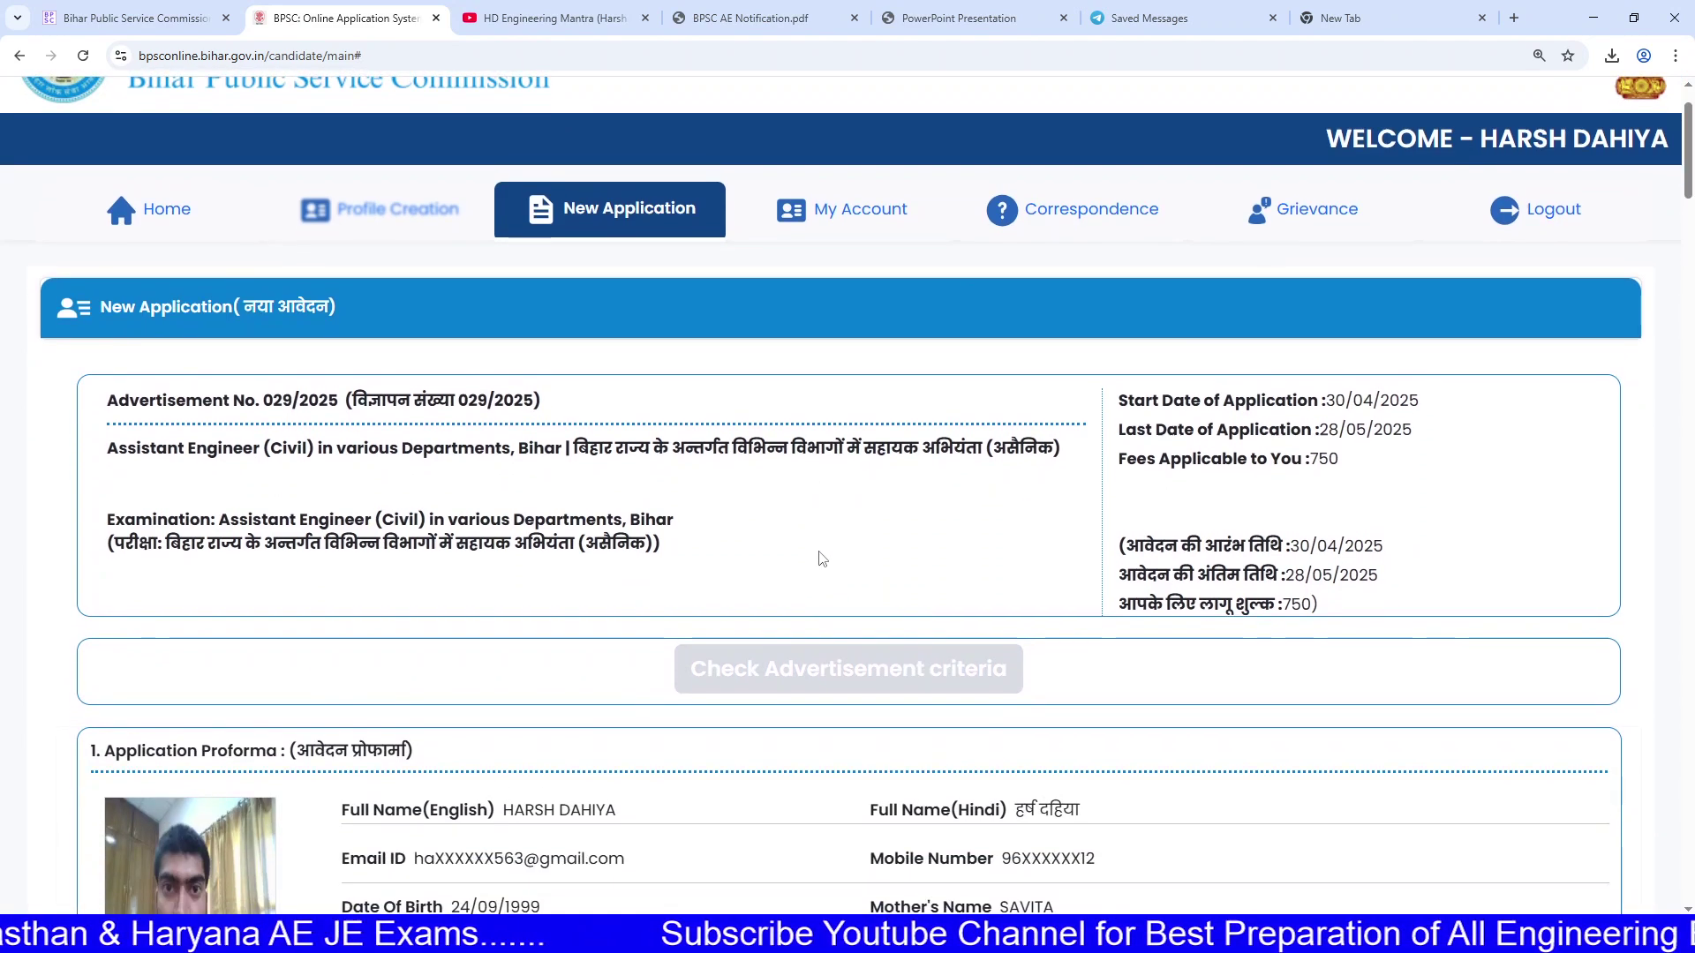
scroll(821, 556, up, 1)
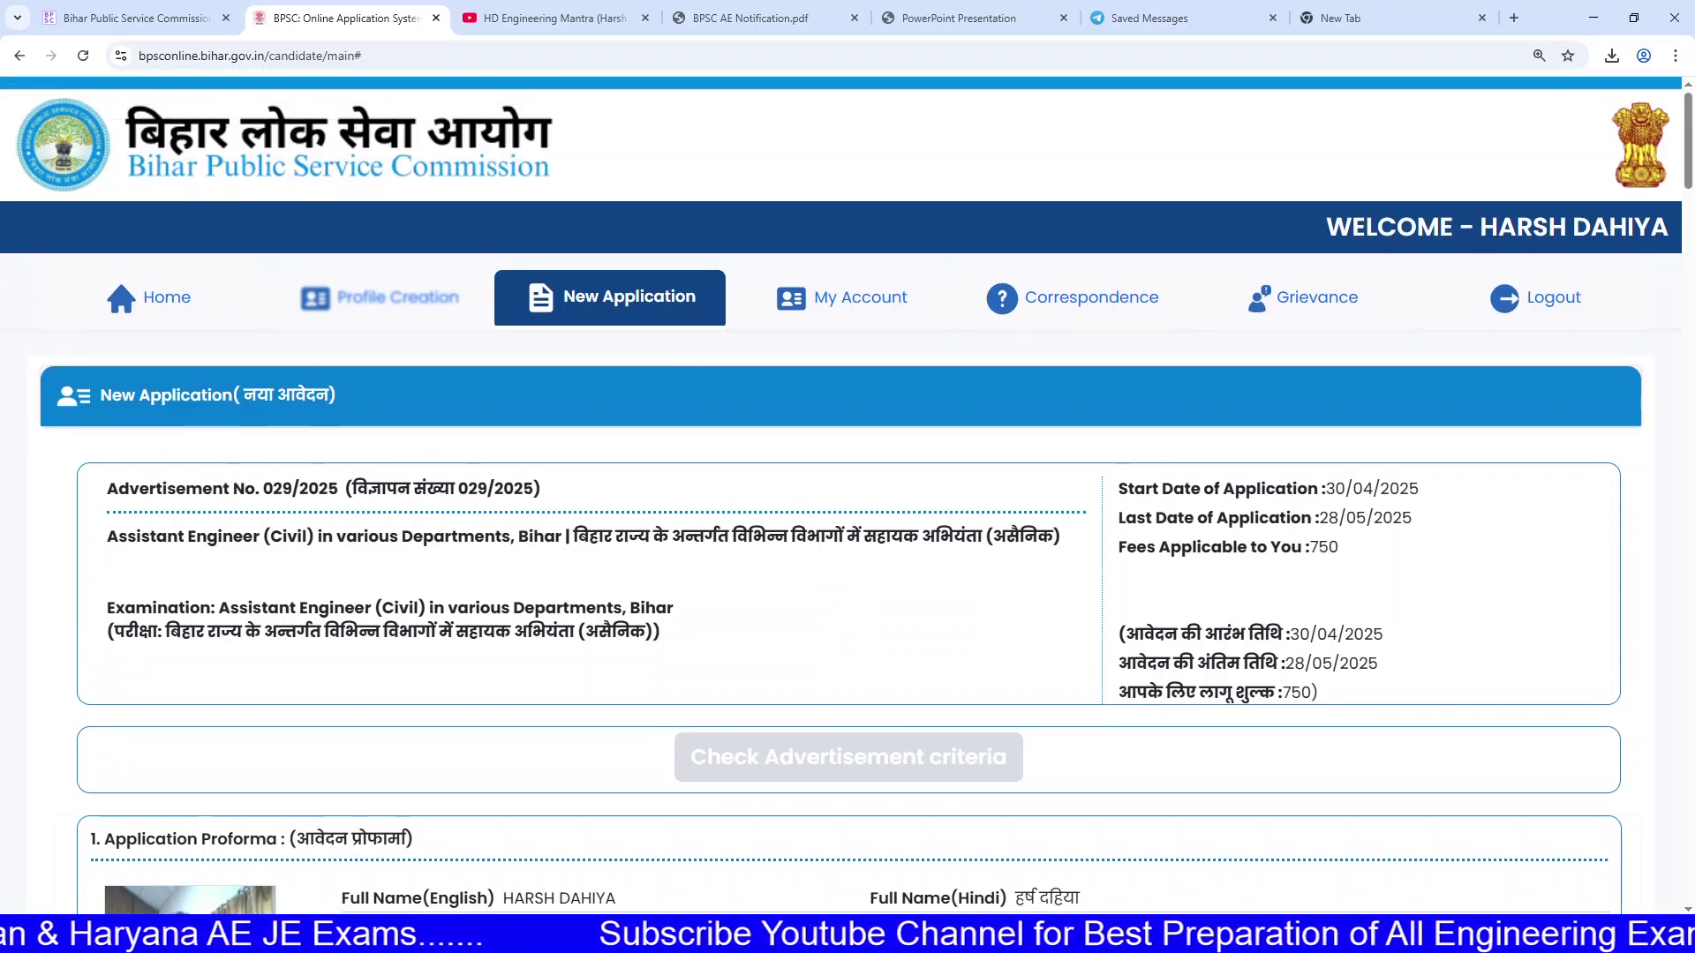
mouse_move(622, 936)
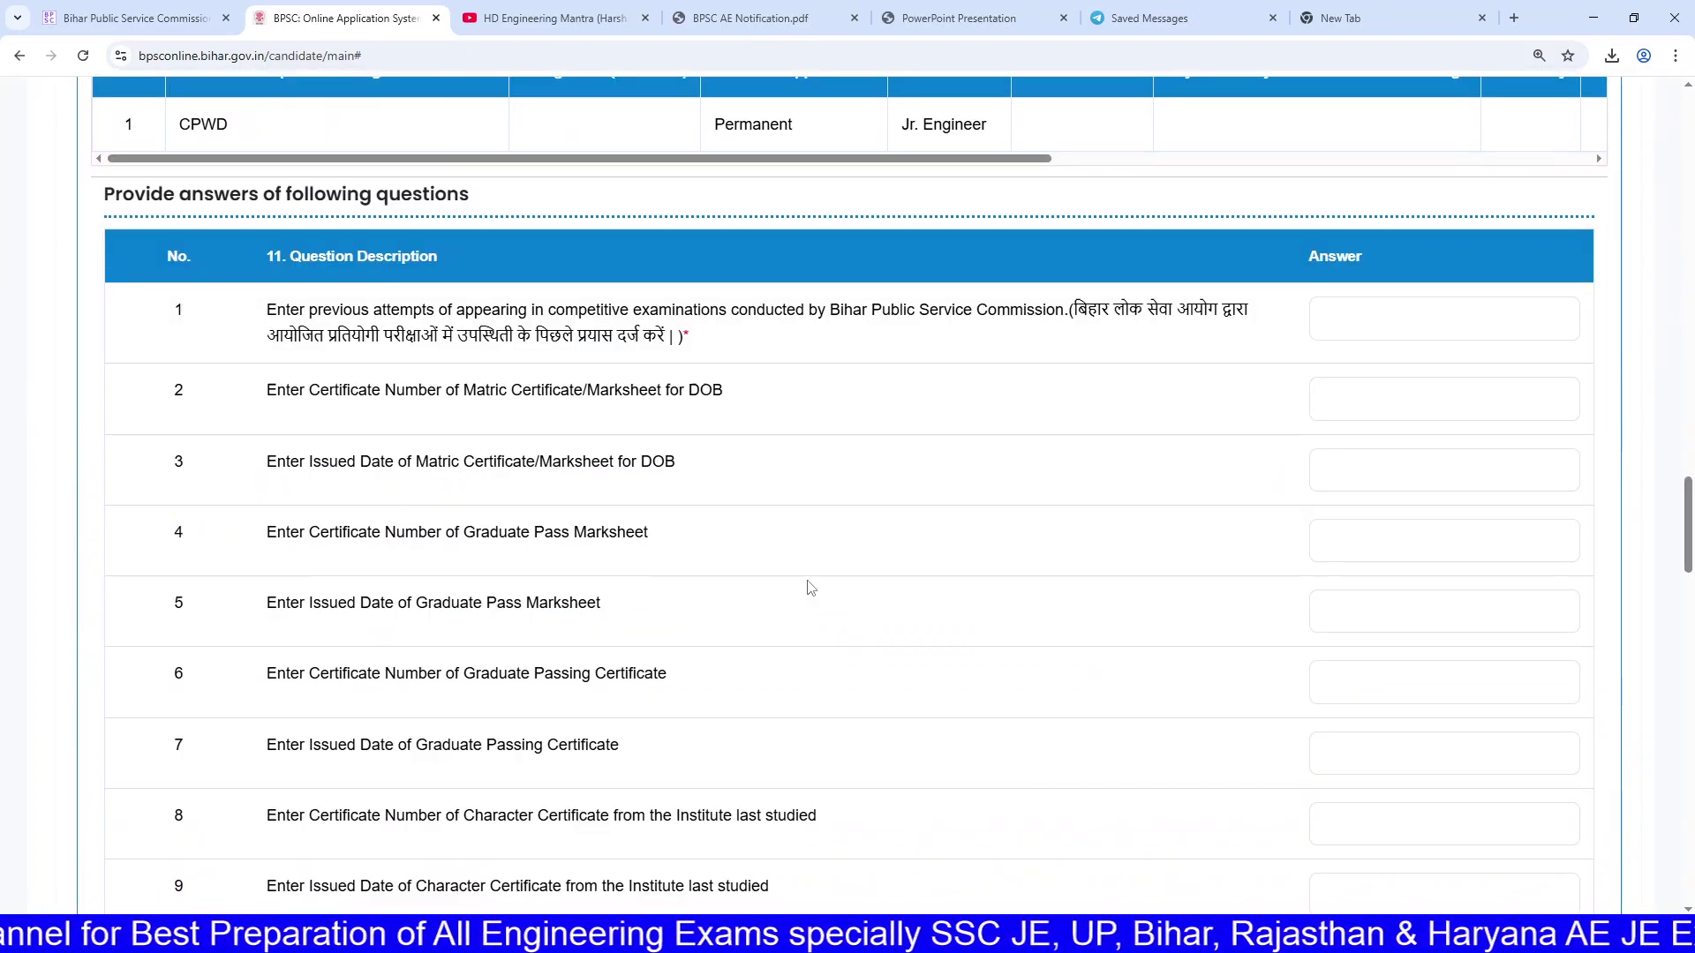
scroll(811, 588, down, 2)
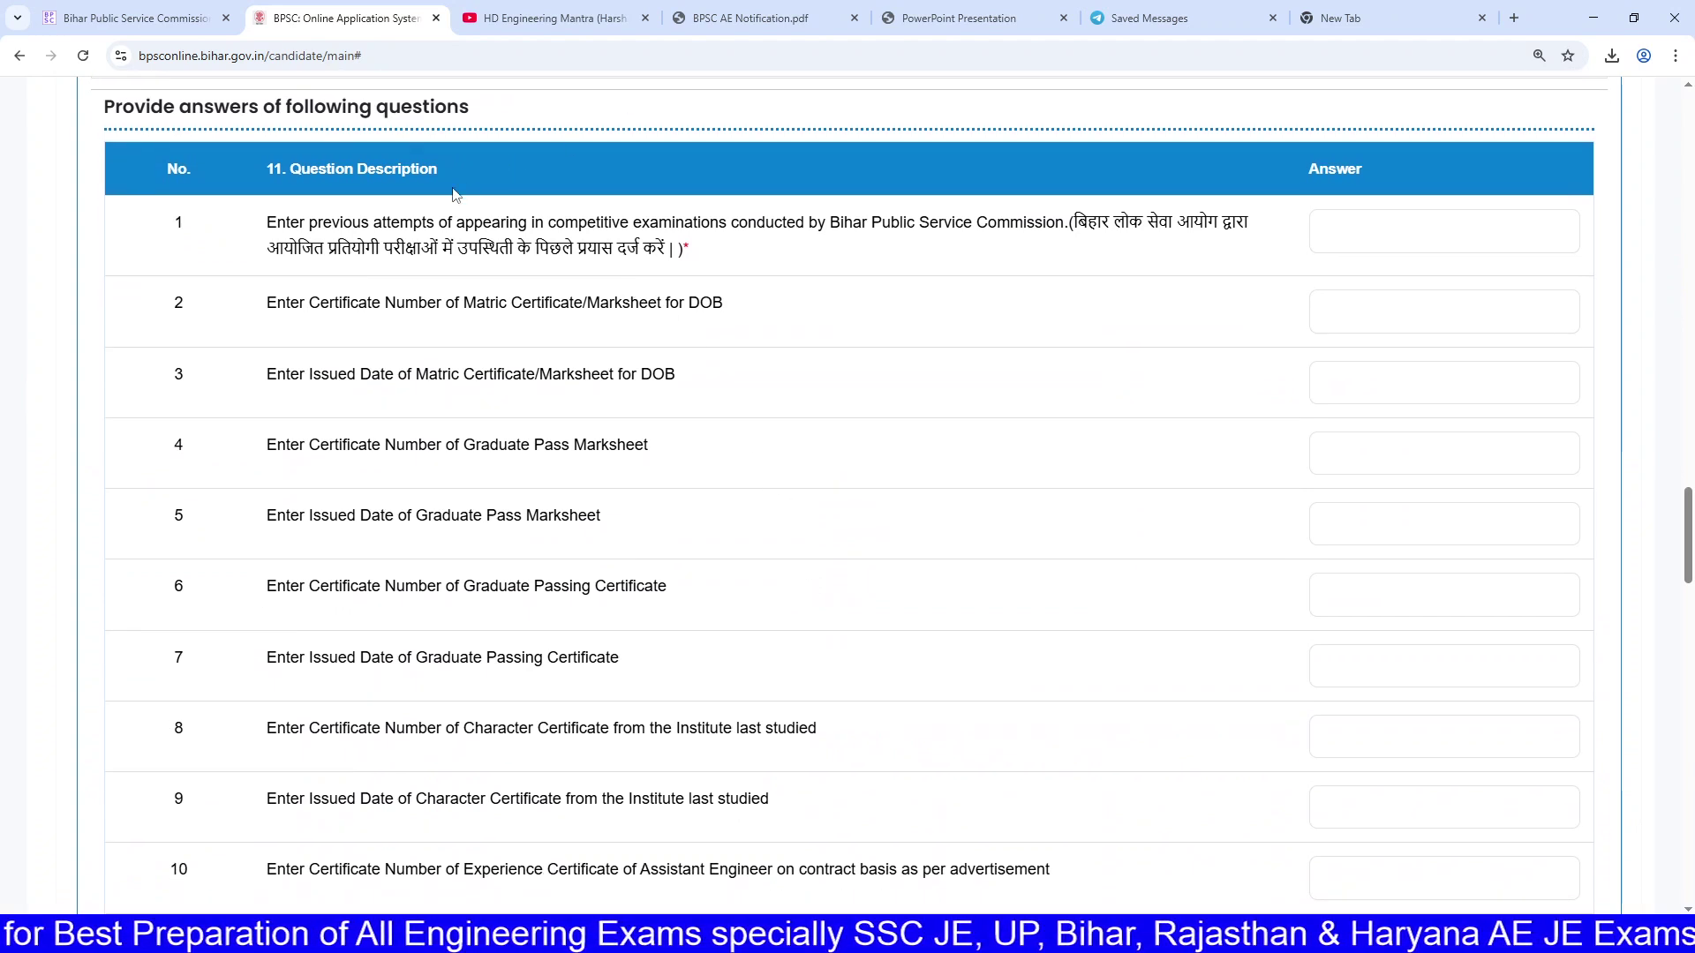
scroll(437, 220, up, 1)
Step: Review the questions table, including the Question Description heading and the No Objection Certificate date question
drag(280, 255, 422, 272)
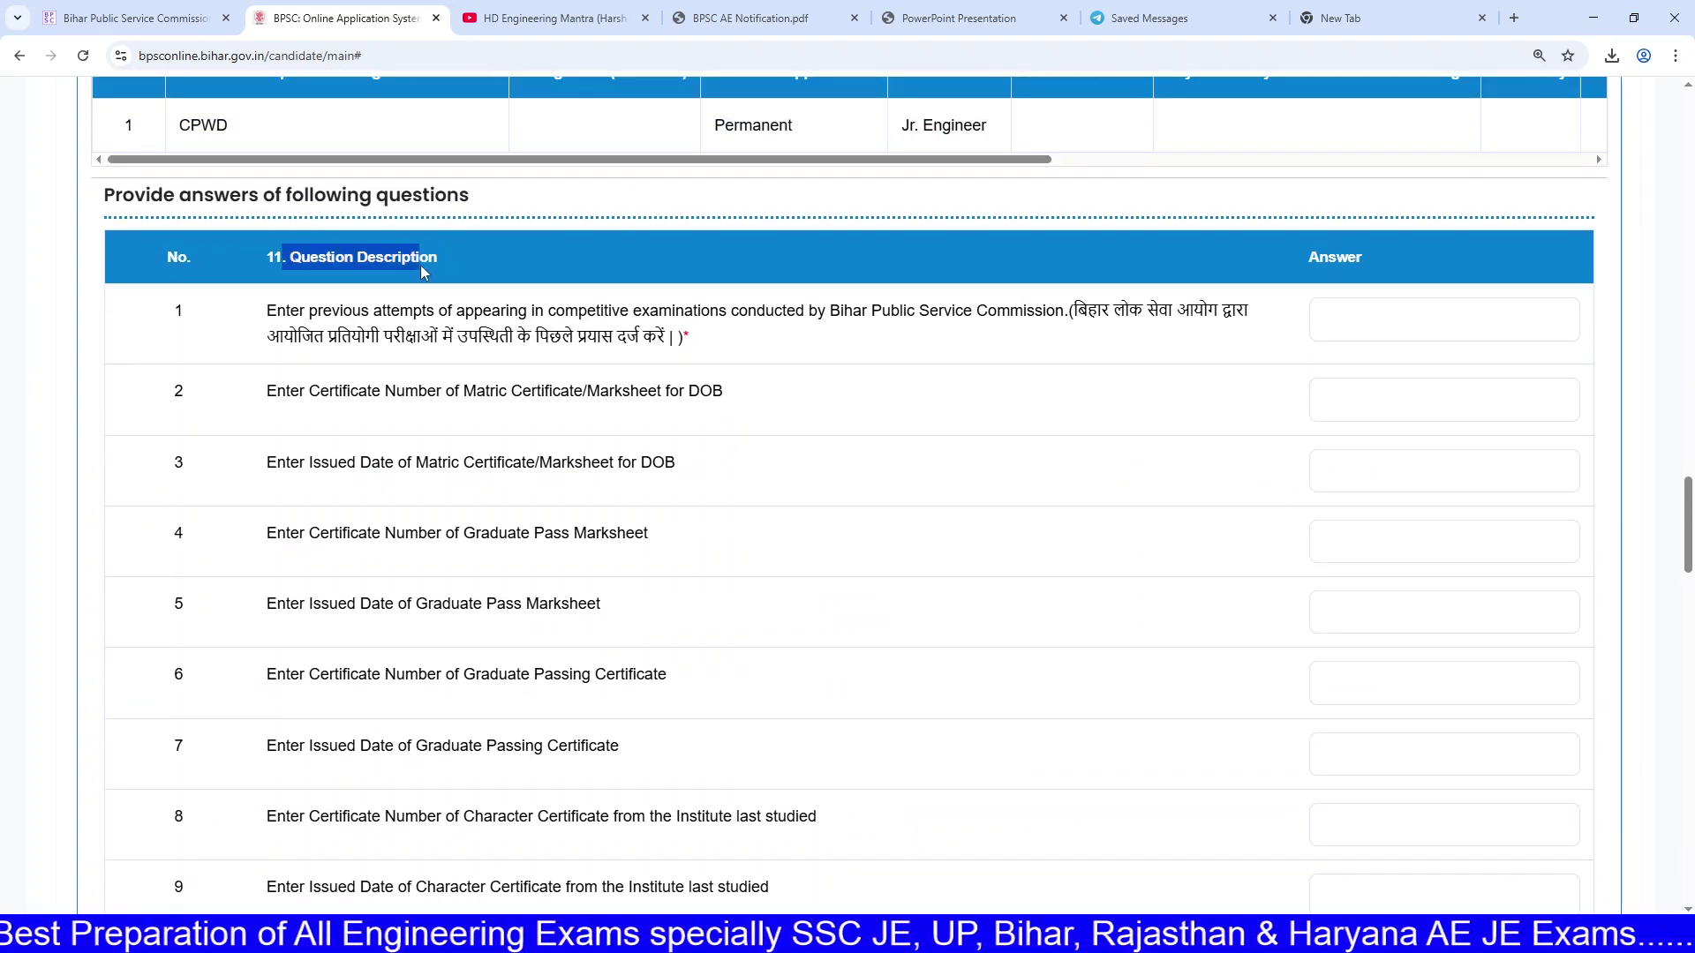
scroll(434, 265, down, 1)
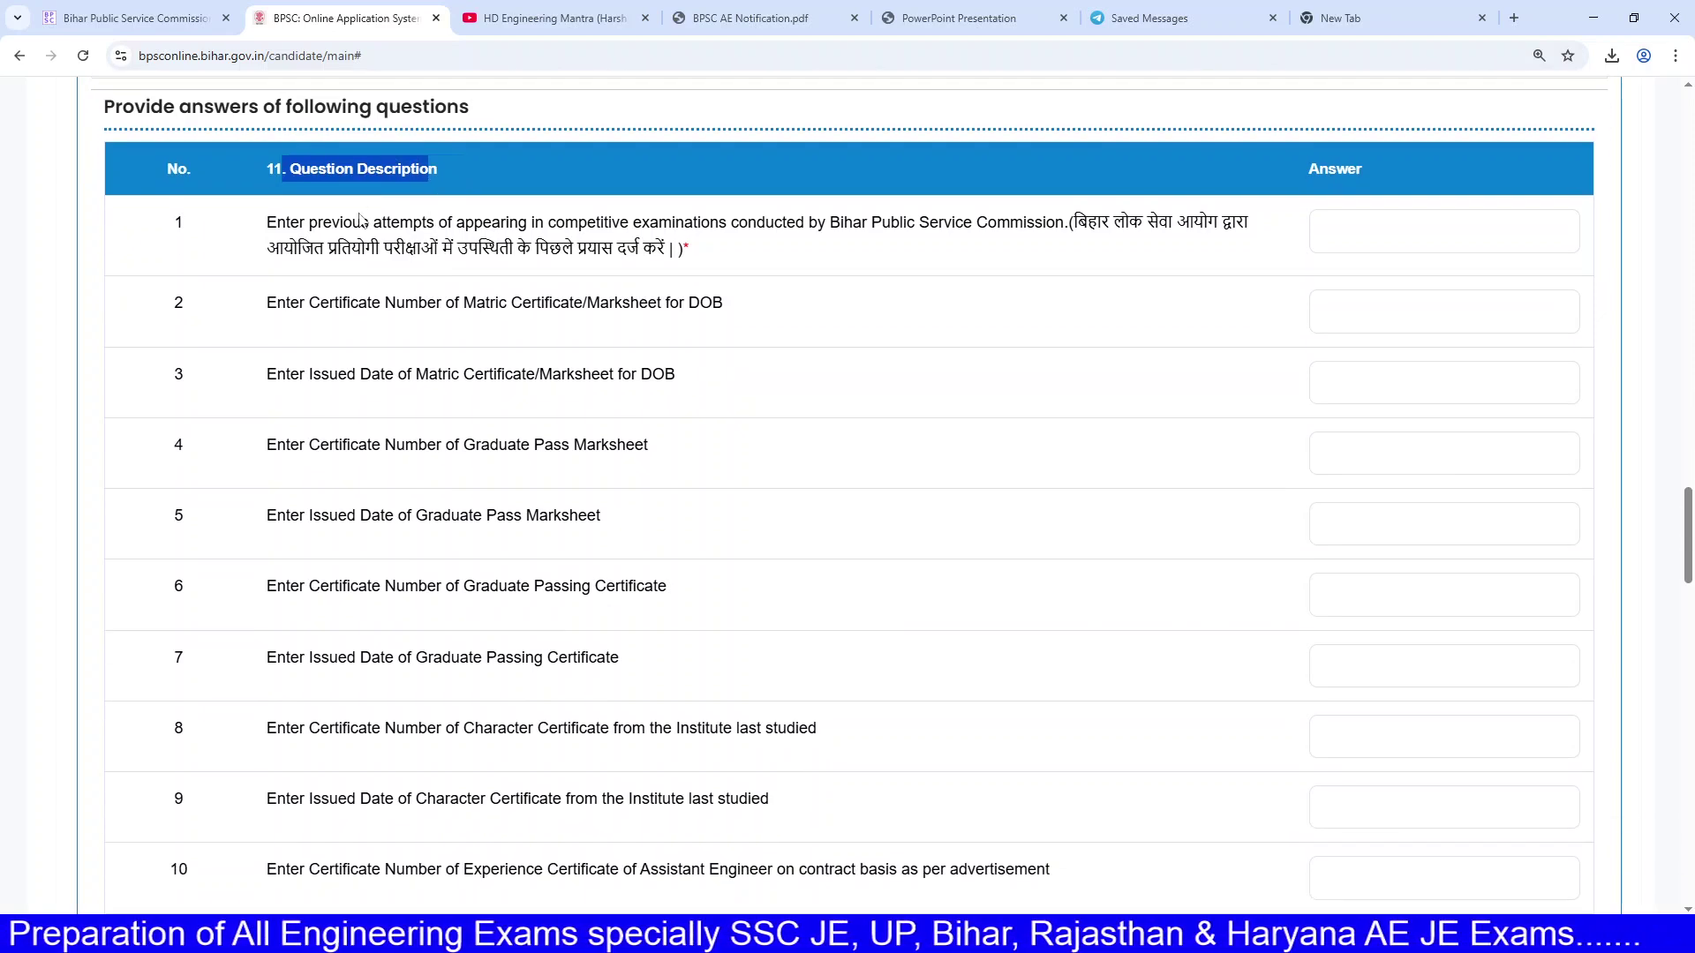
scroll(411, 294, down, 11)
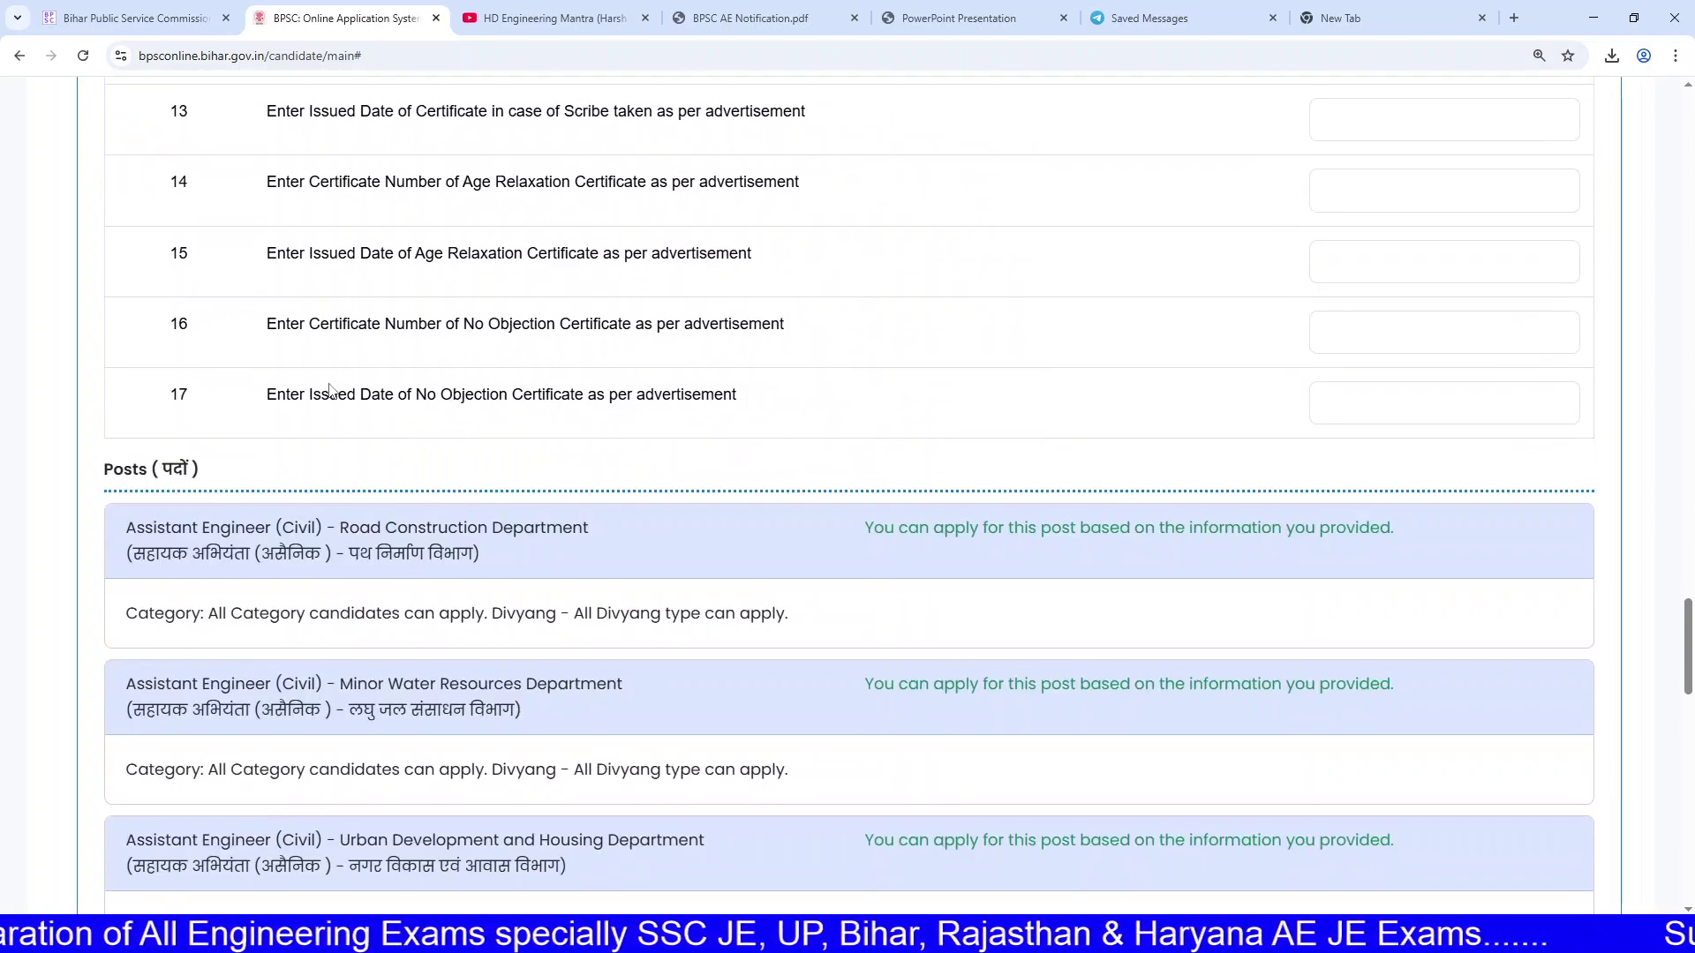
drag(329, 390, 587, 397)
click(613, 408)
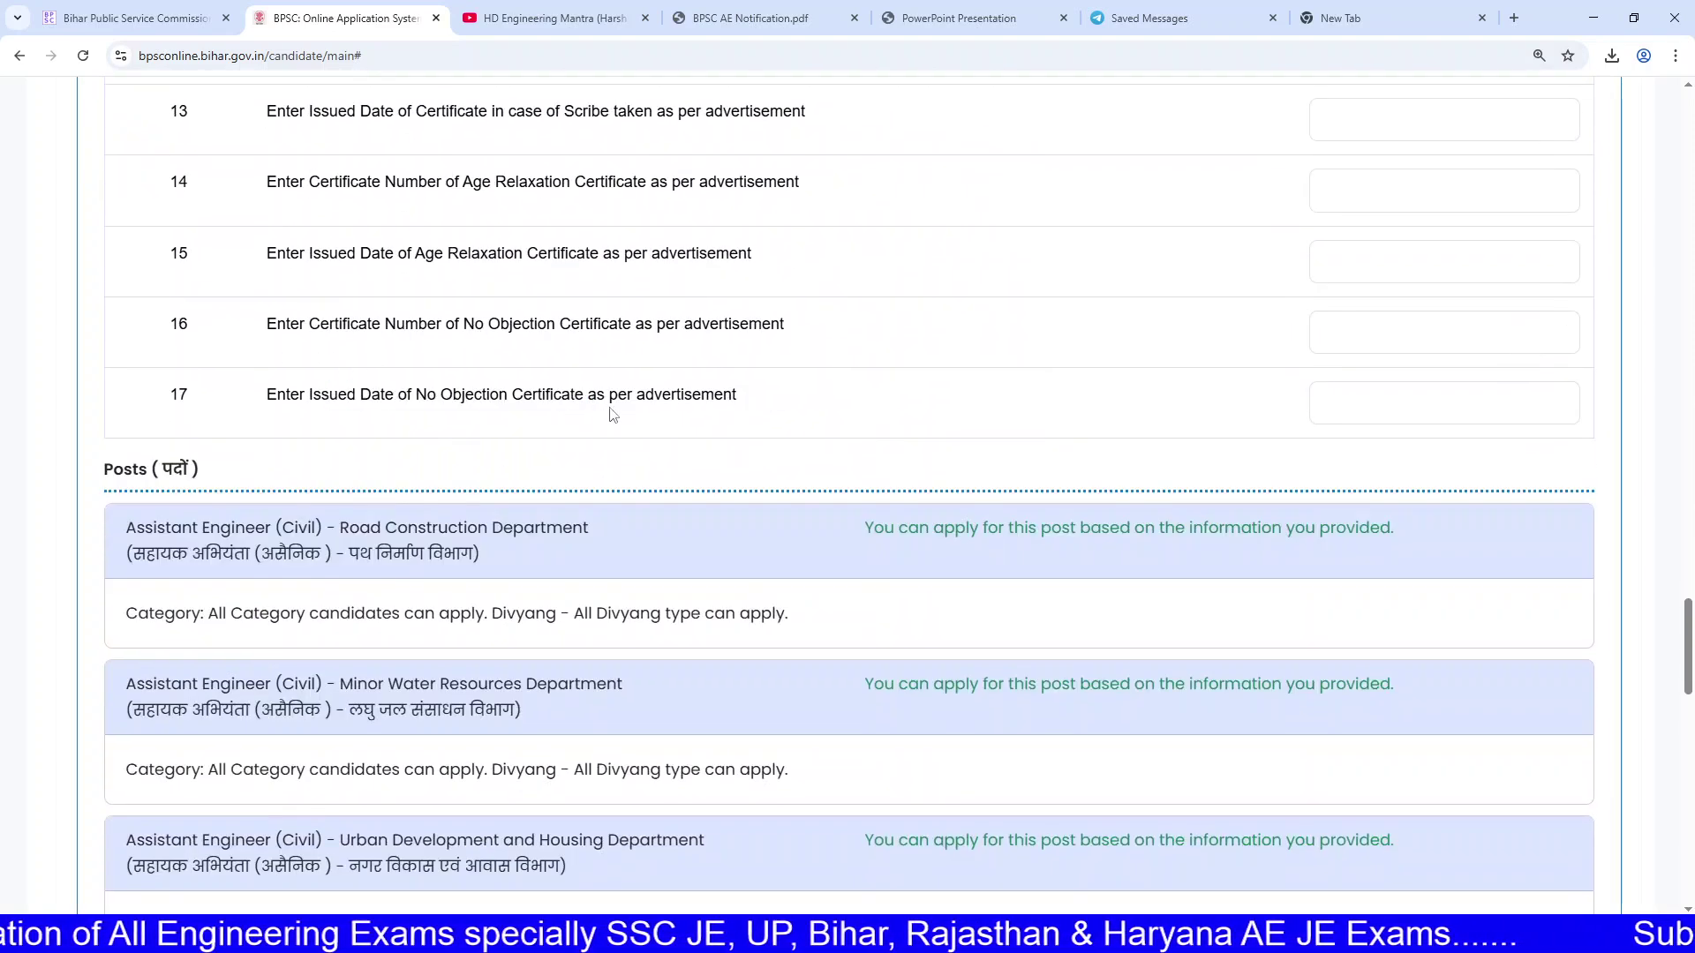
scroll(645, 430, up, 8)
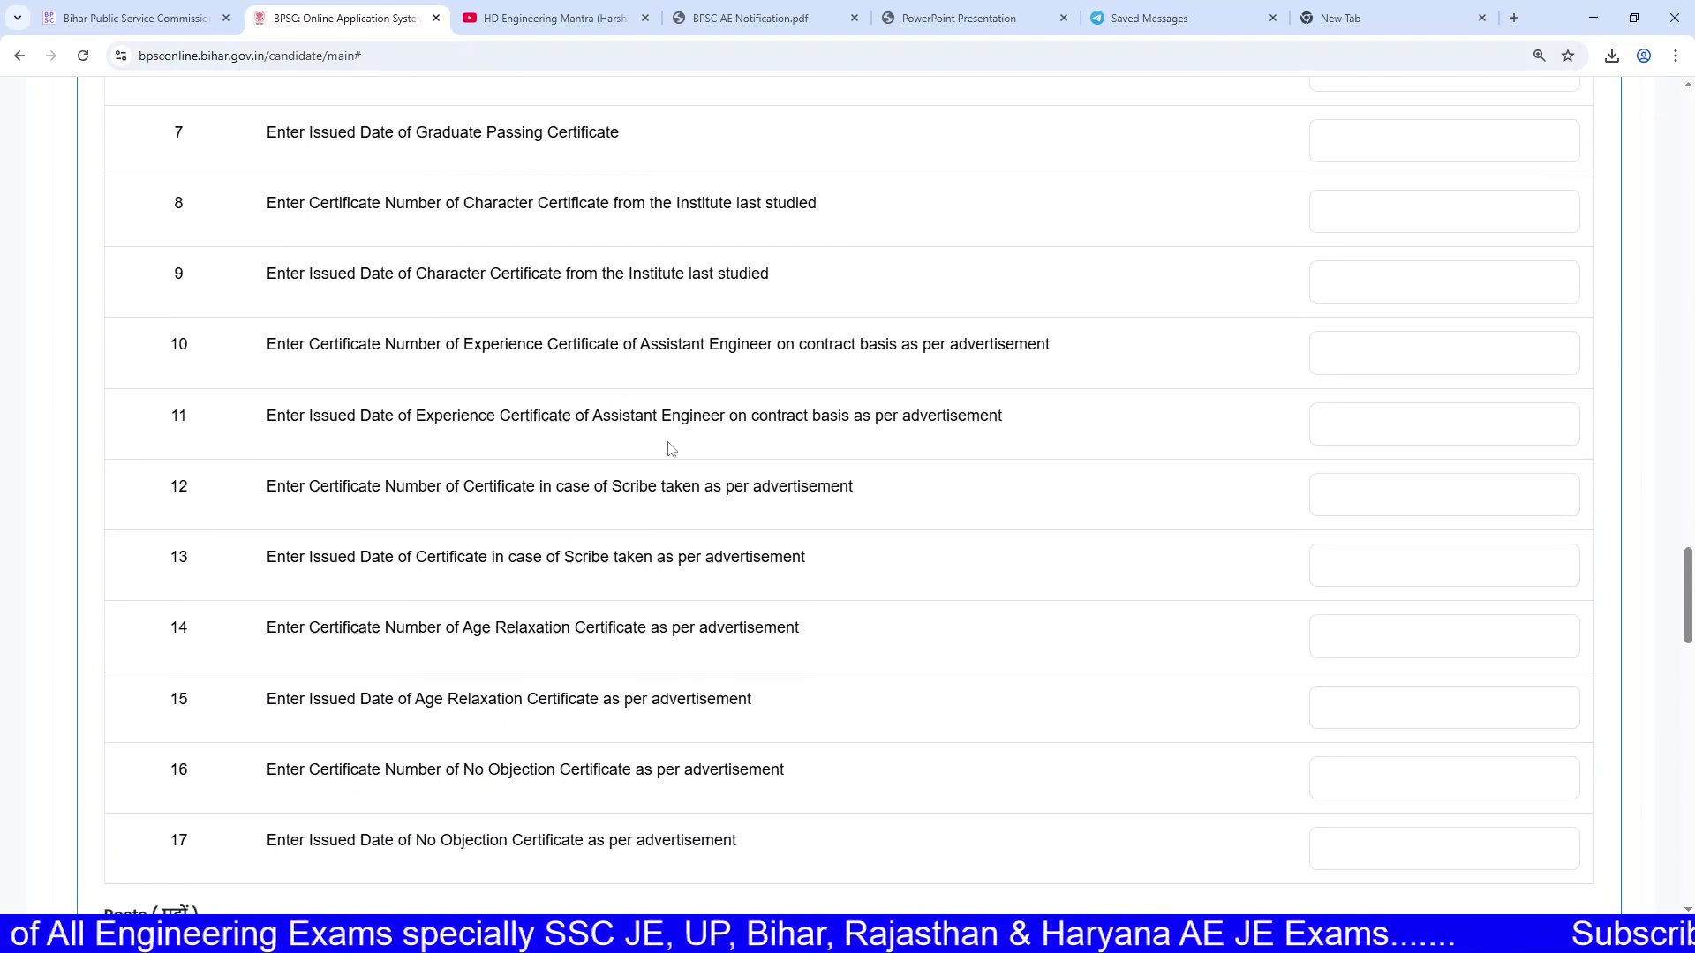
scroll(668, 449, up, 3)
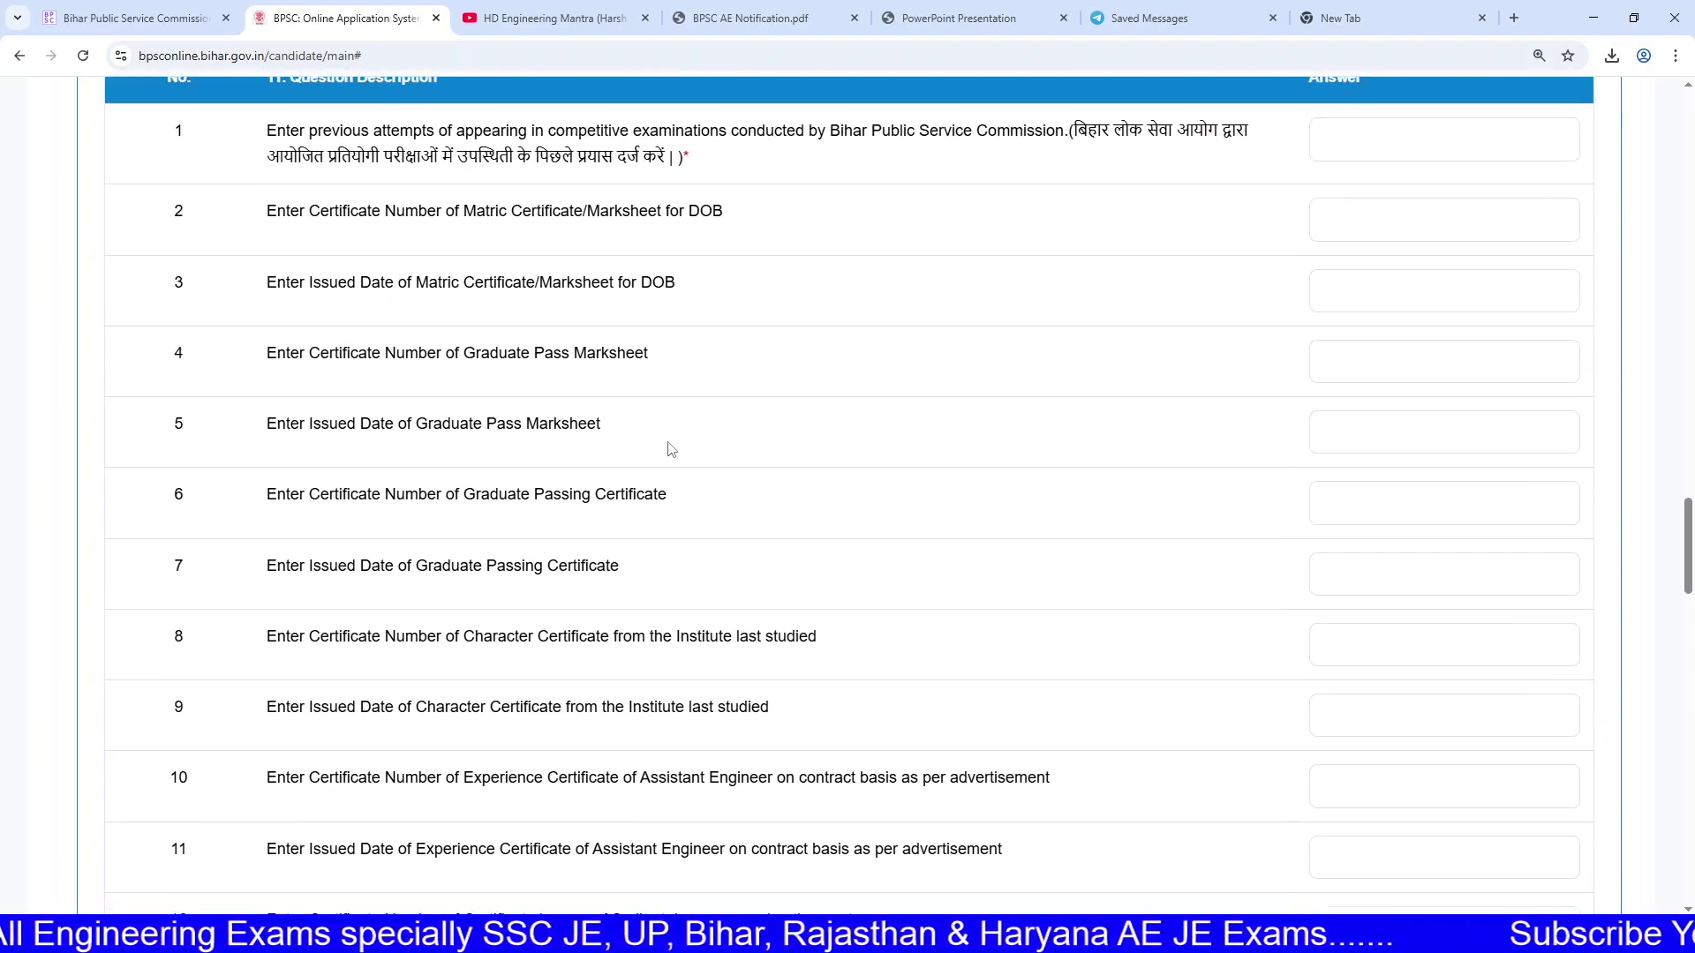
Step: Answer question 1 with 0 previous Bihar Public Service Commission attempts
drag(361, 223, 533, 243)
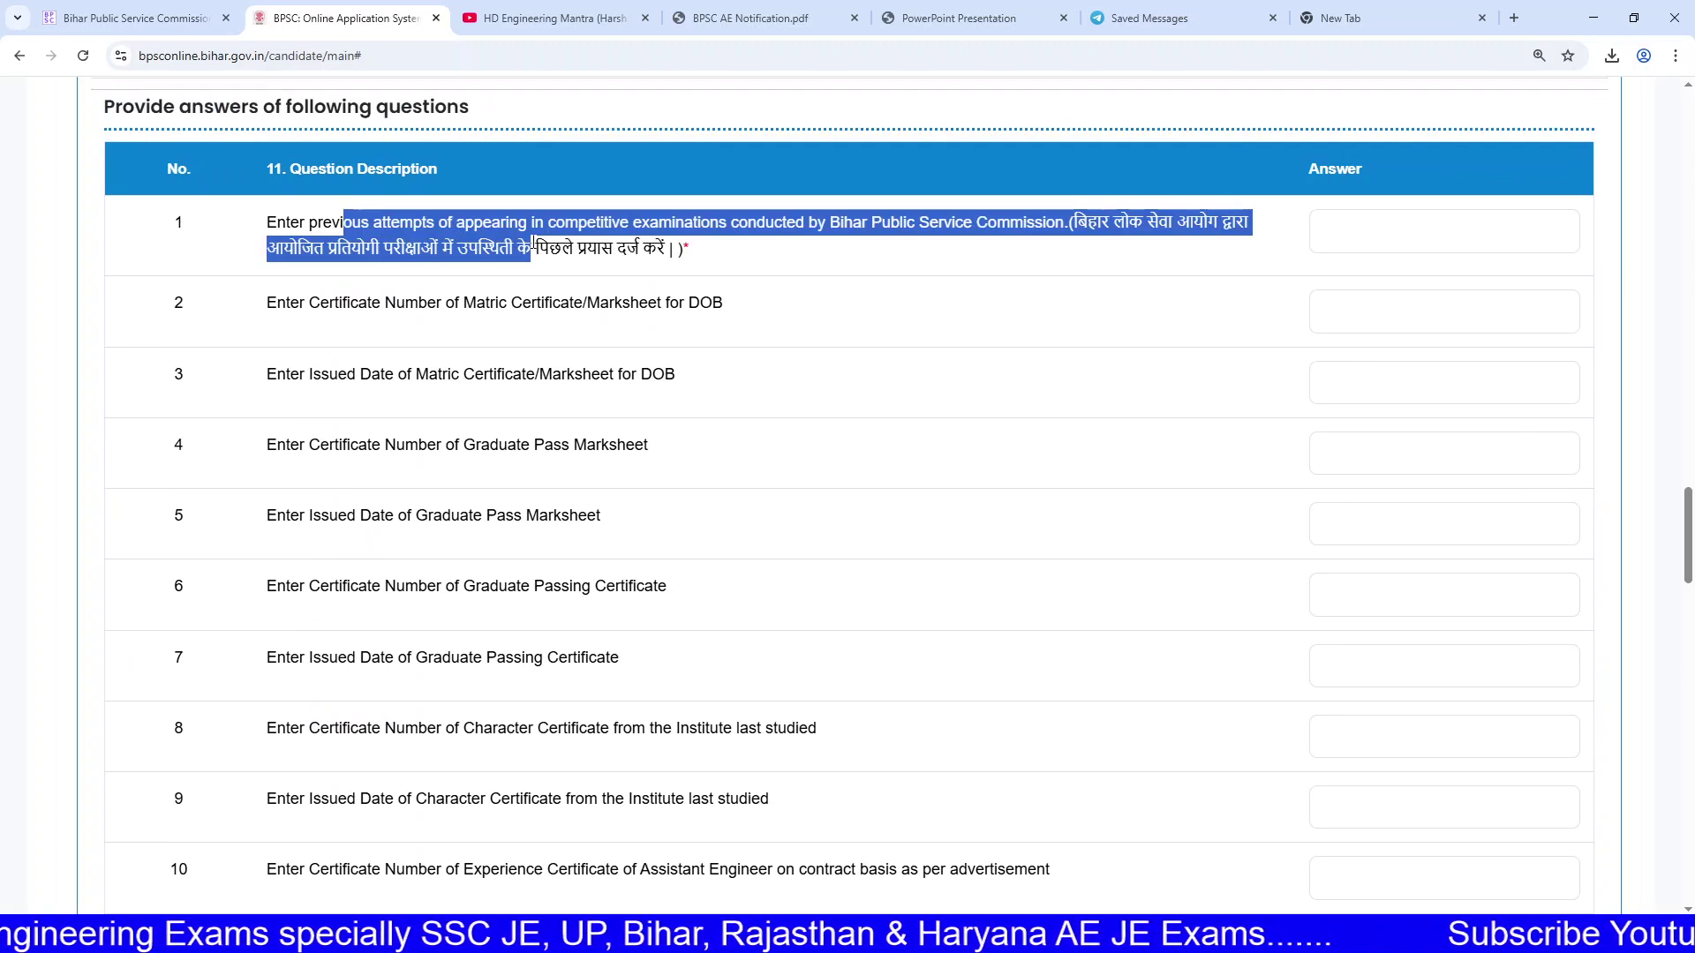
click(621, 247)
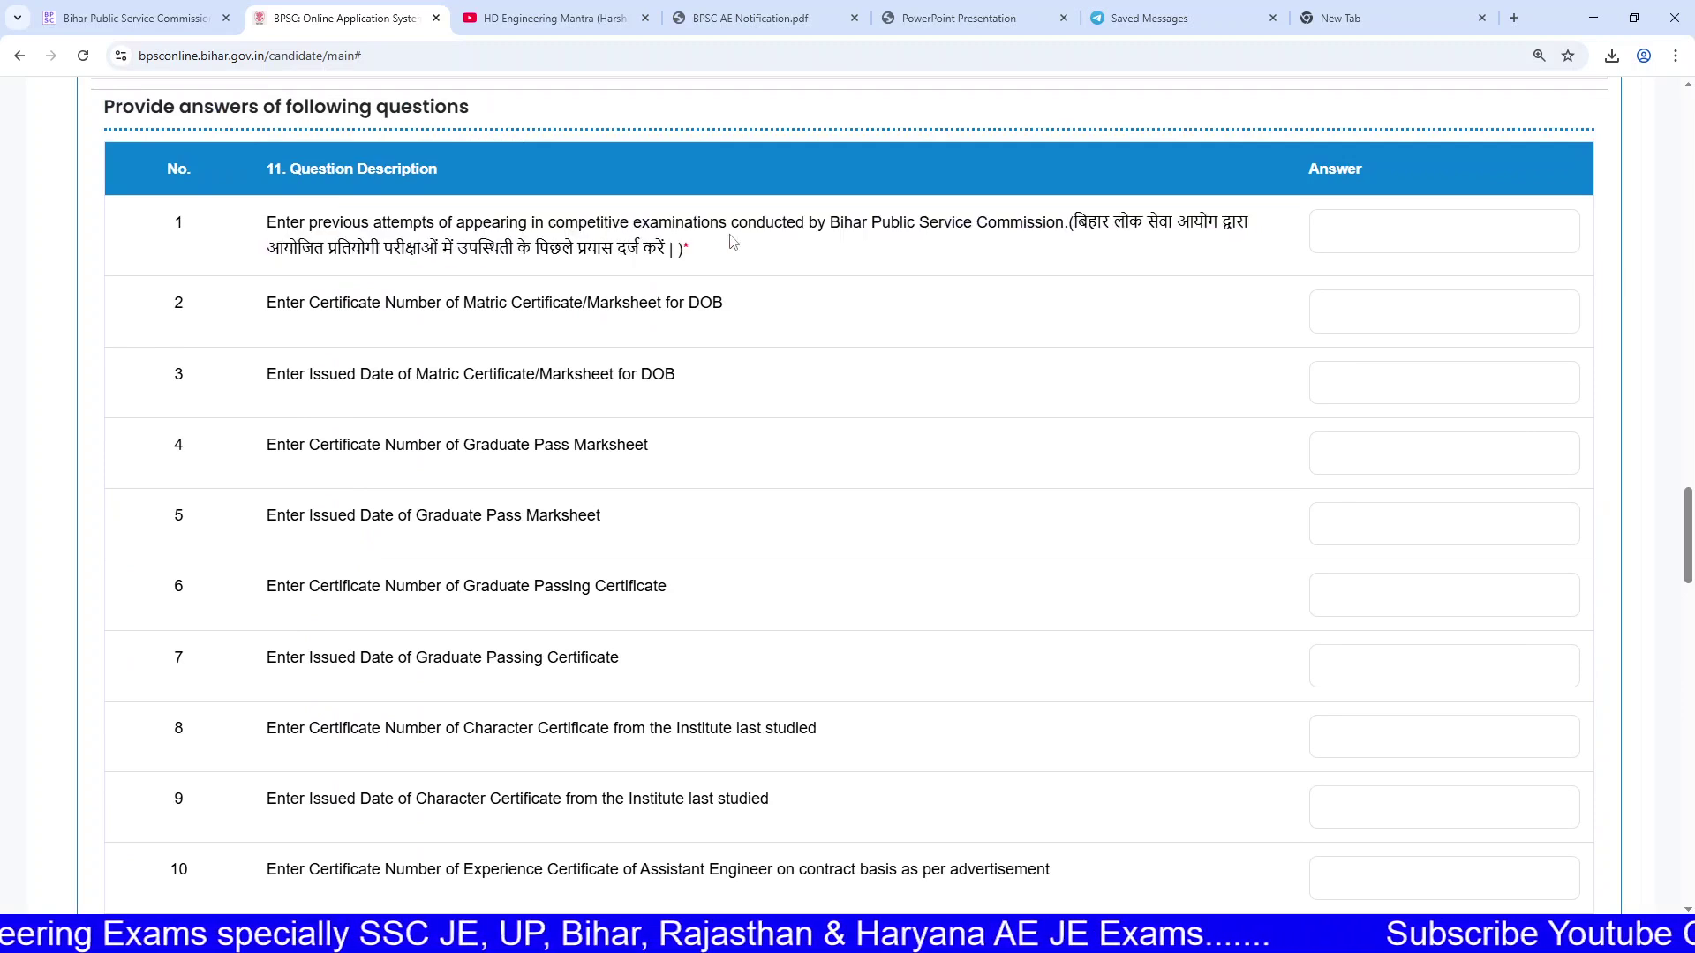
drag(825, 225, 1059, 231)
click(1403, 232)
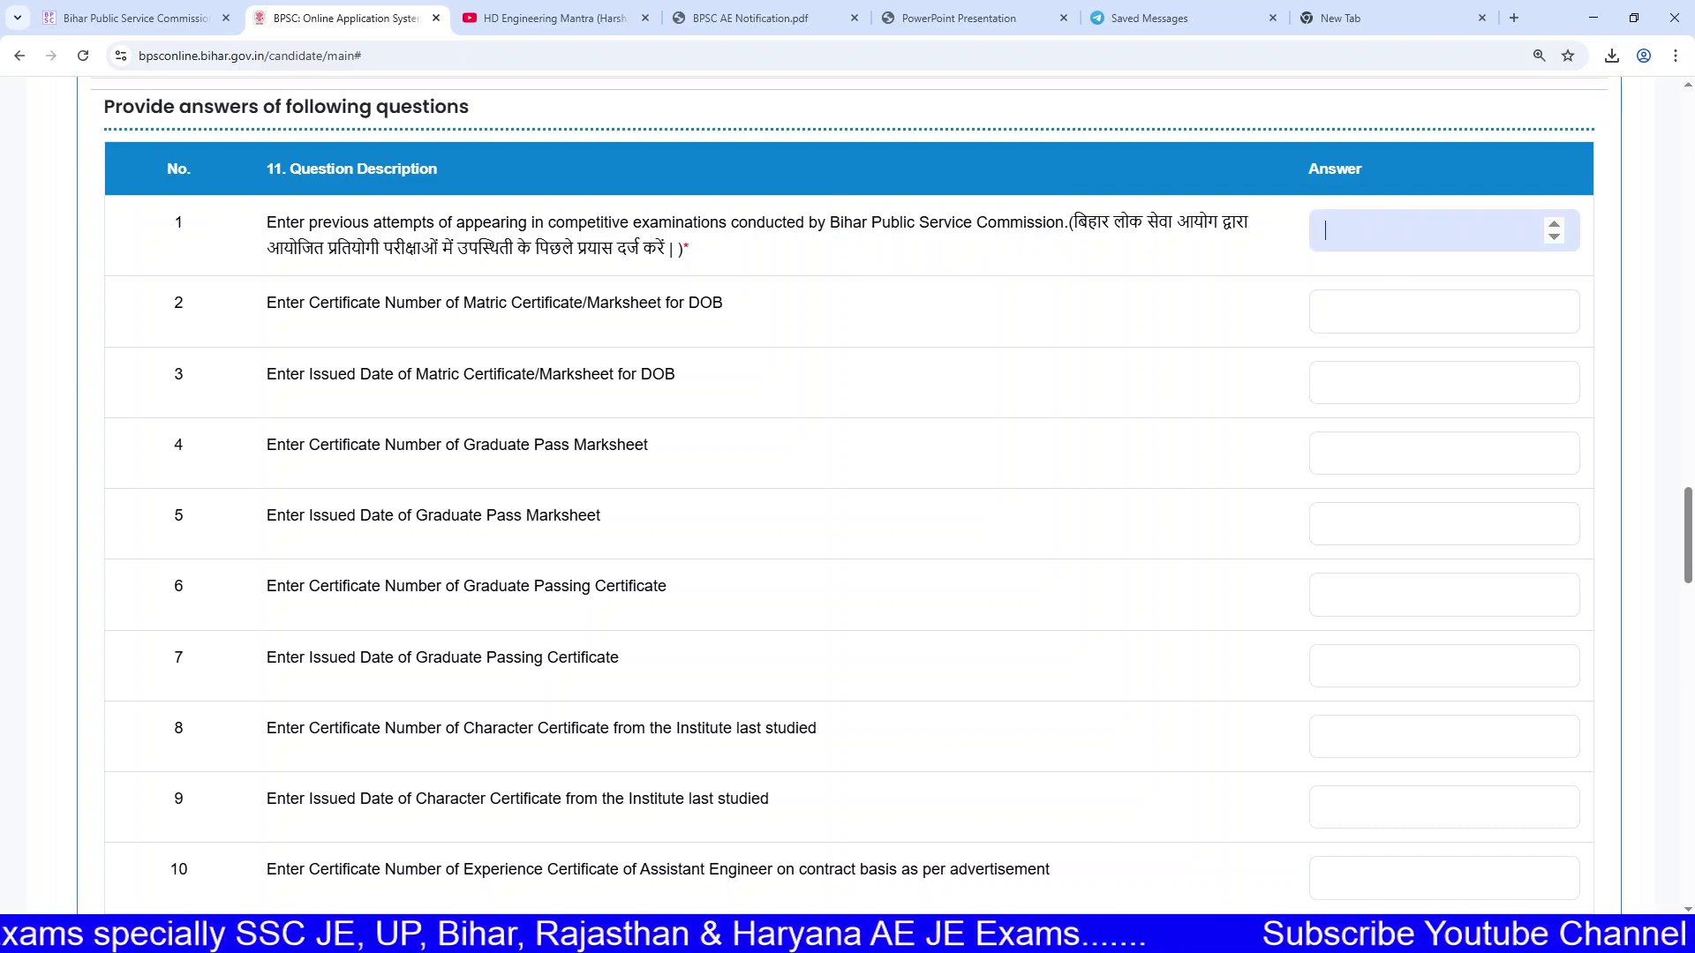
text(0)
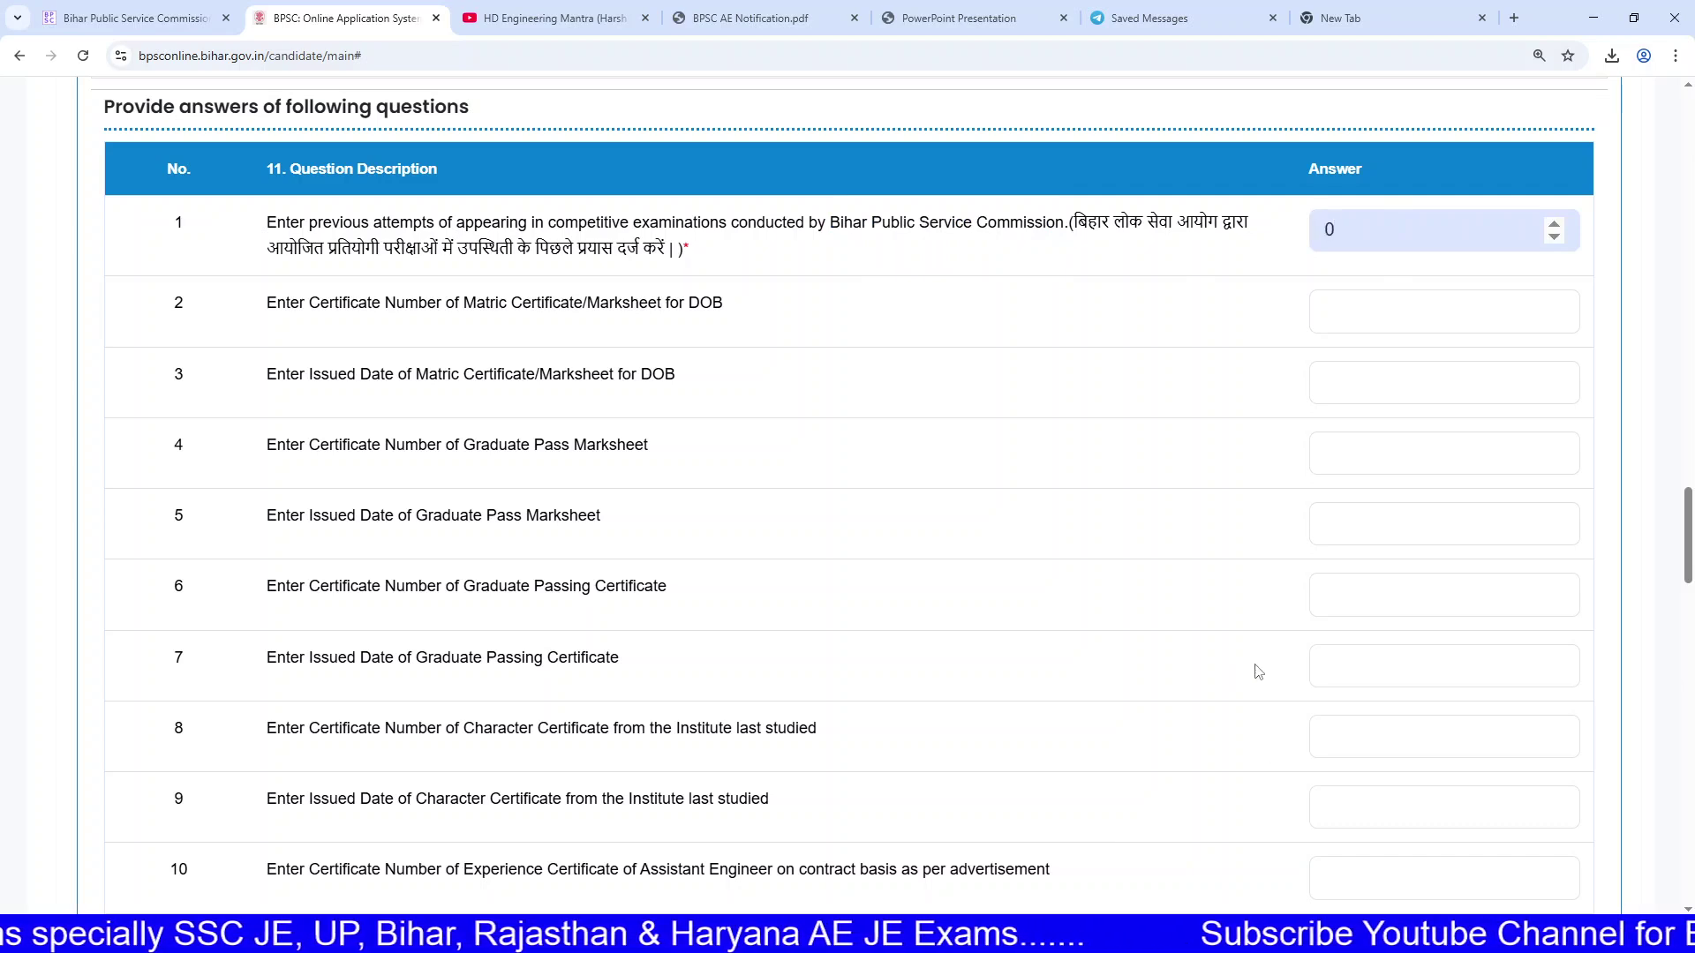
click(1003, 17)
Step: In the AE notification's (ख) row, note the rule of 5 marks per contract year, maximum 25
click(830, 17)
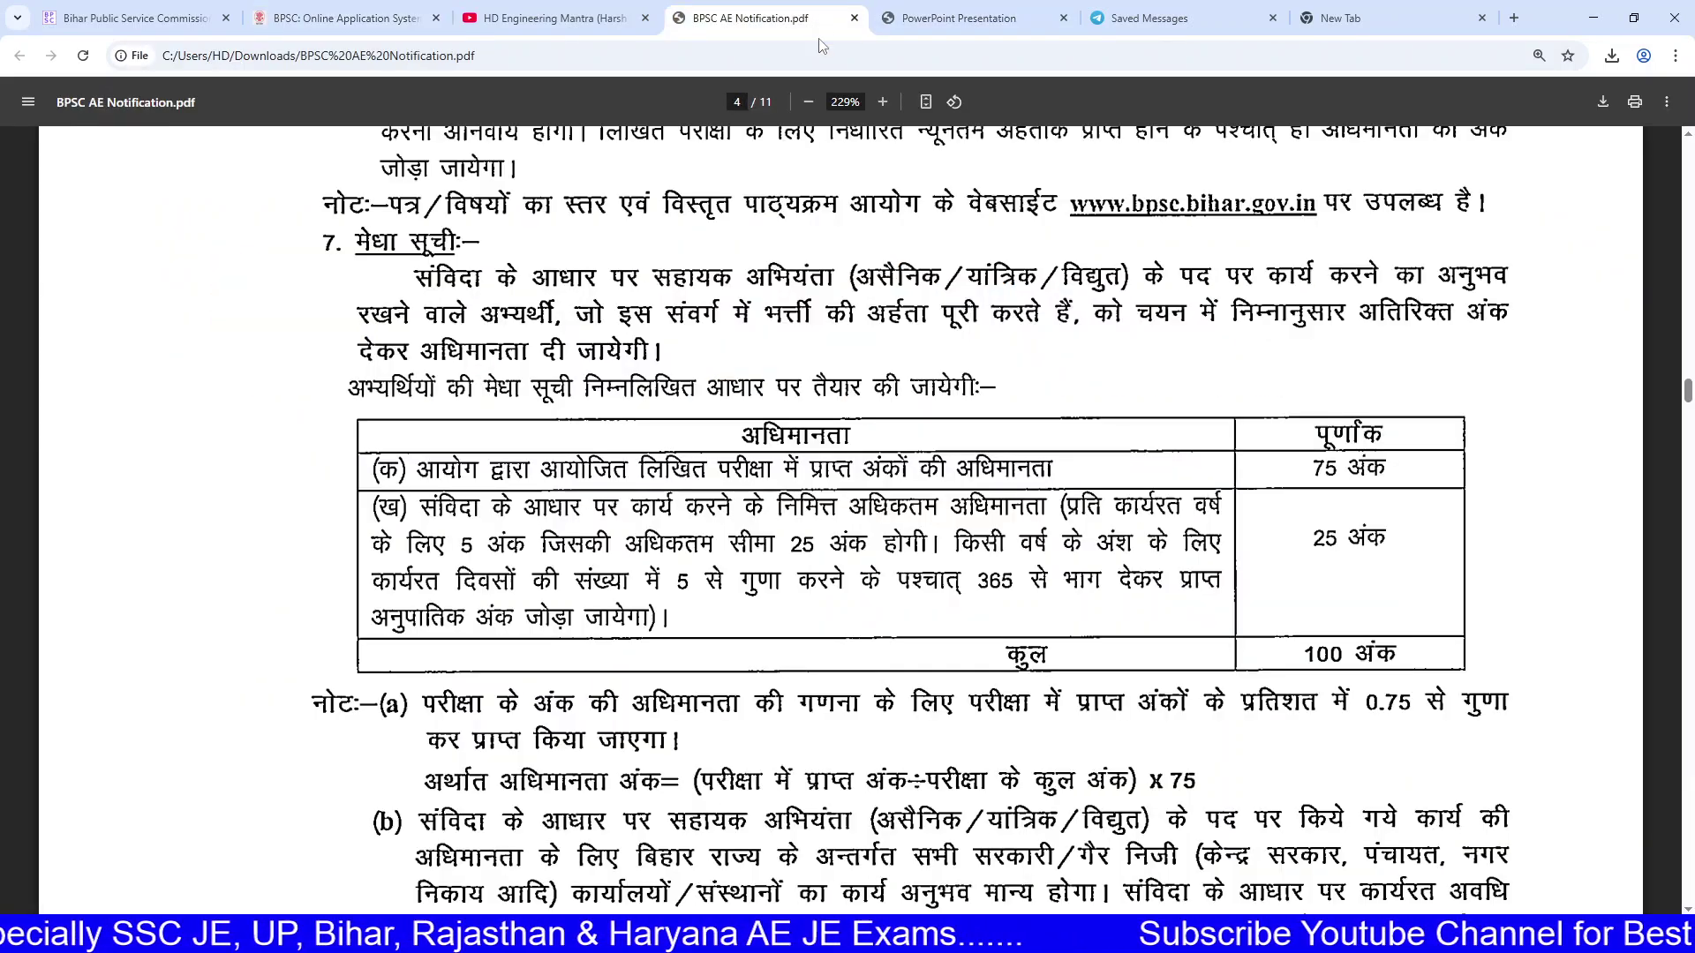
drag(421, 501, 694, 626)
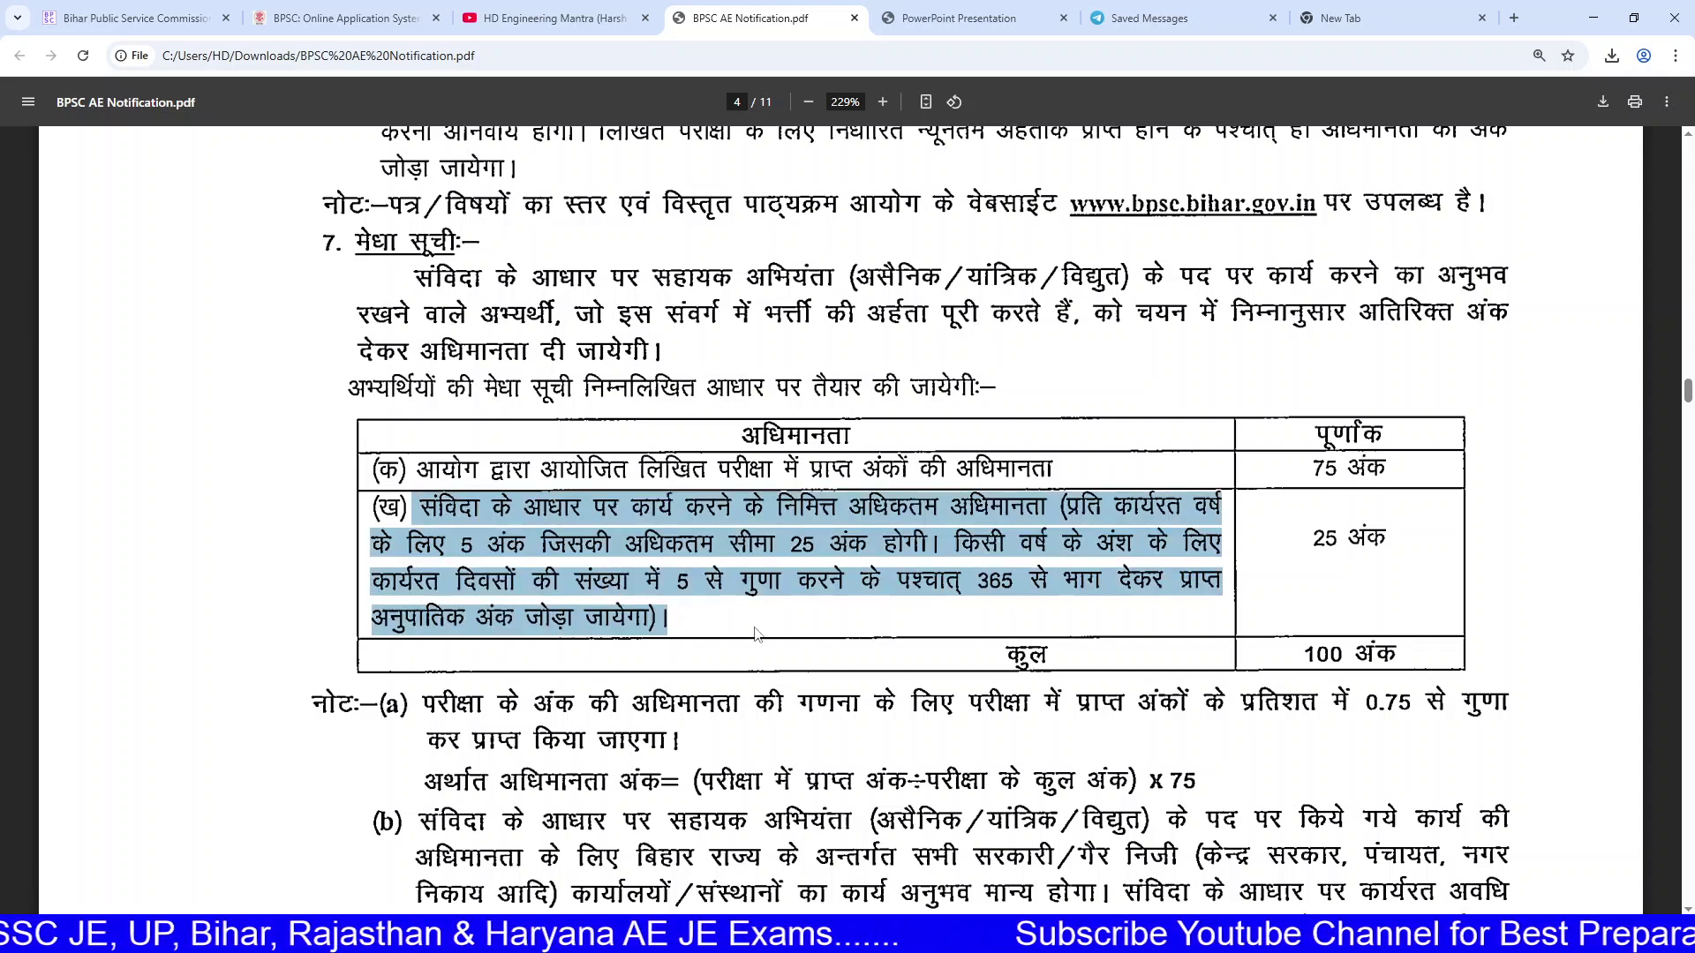
click(610, 553)
drag(432, 545, 918, 553)
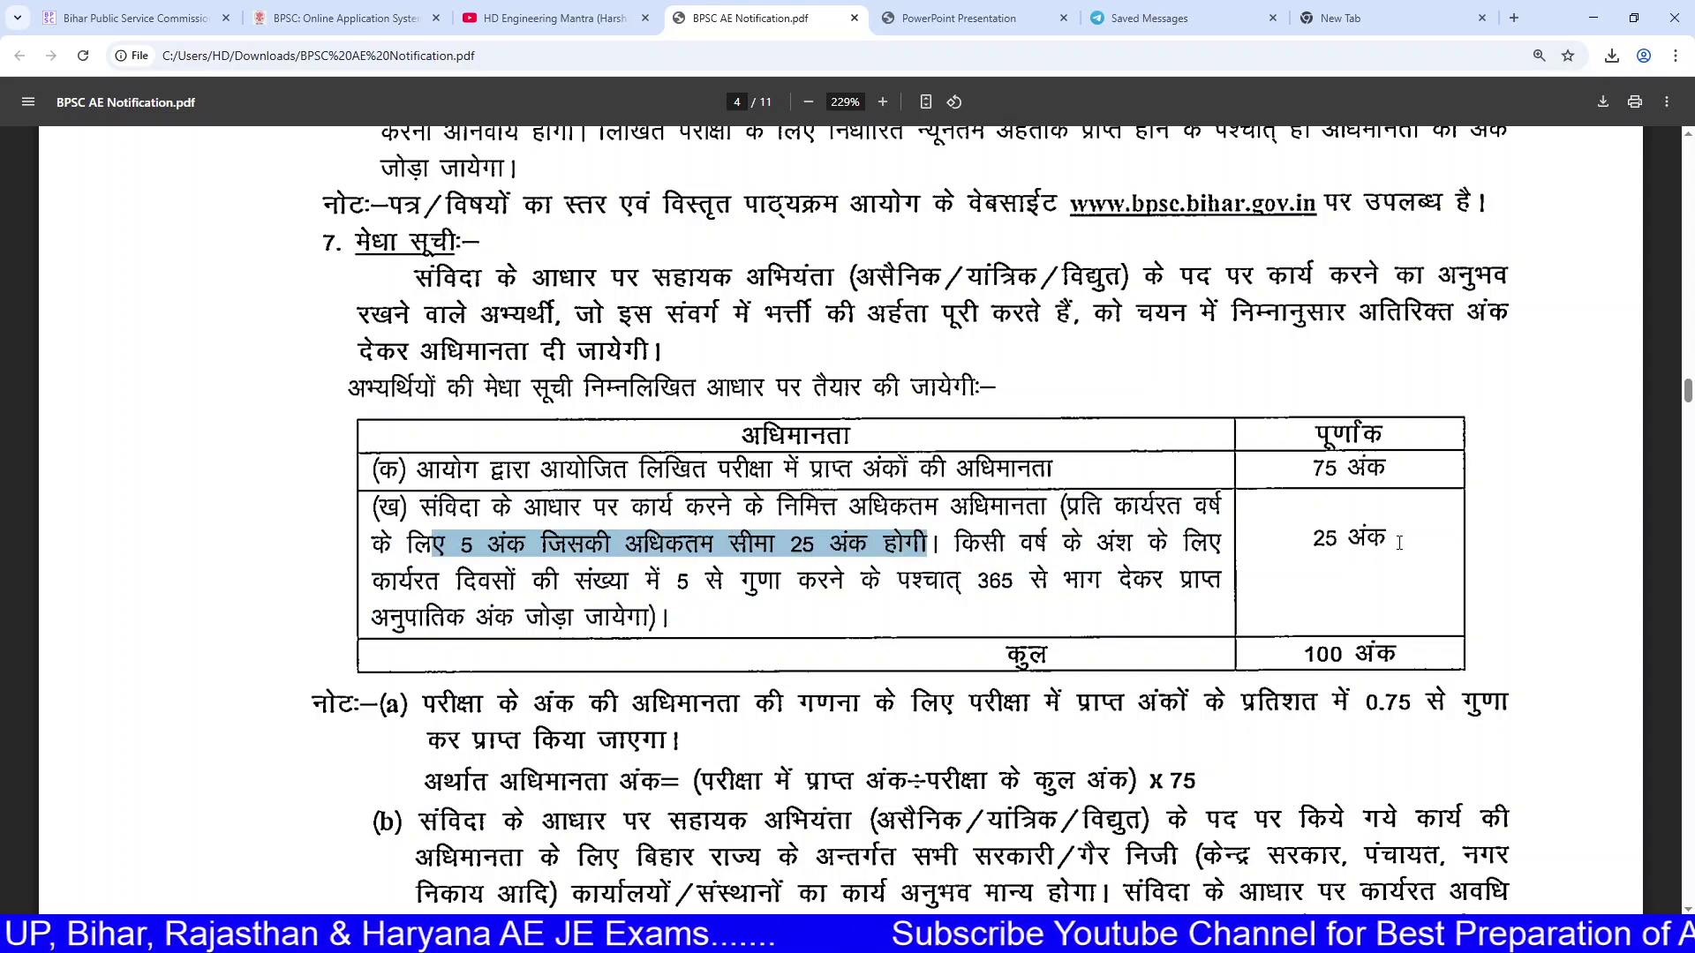
drag(1399, 542, 1303, 539)
click(455, 11)
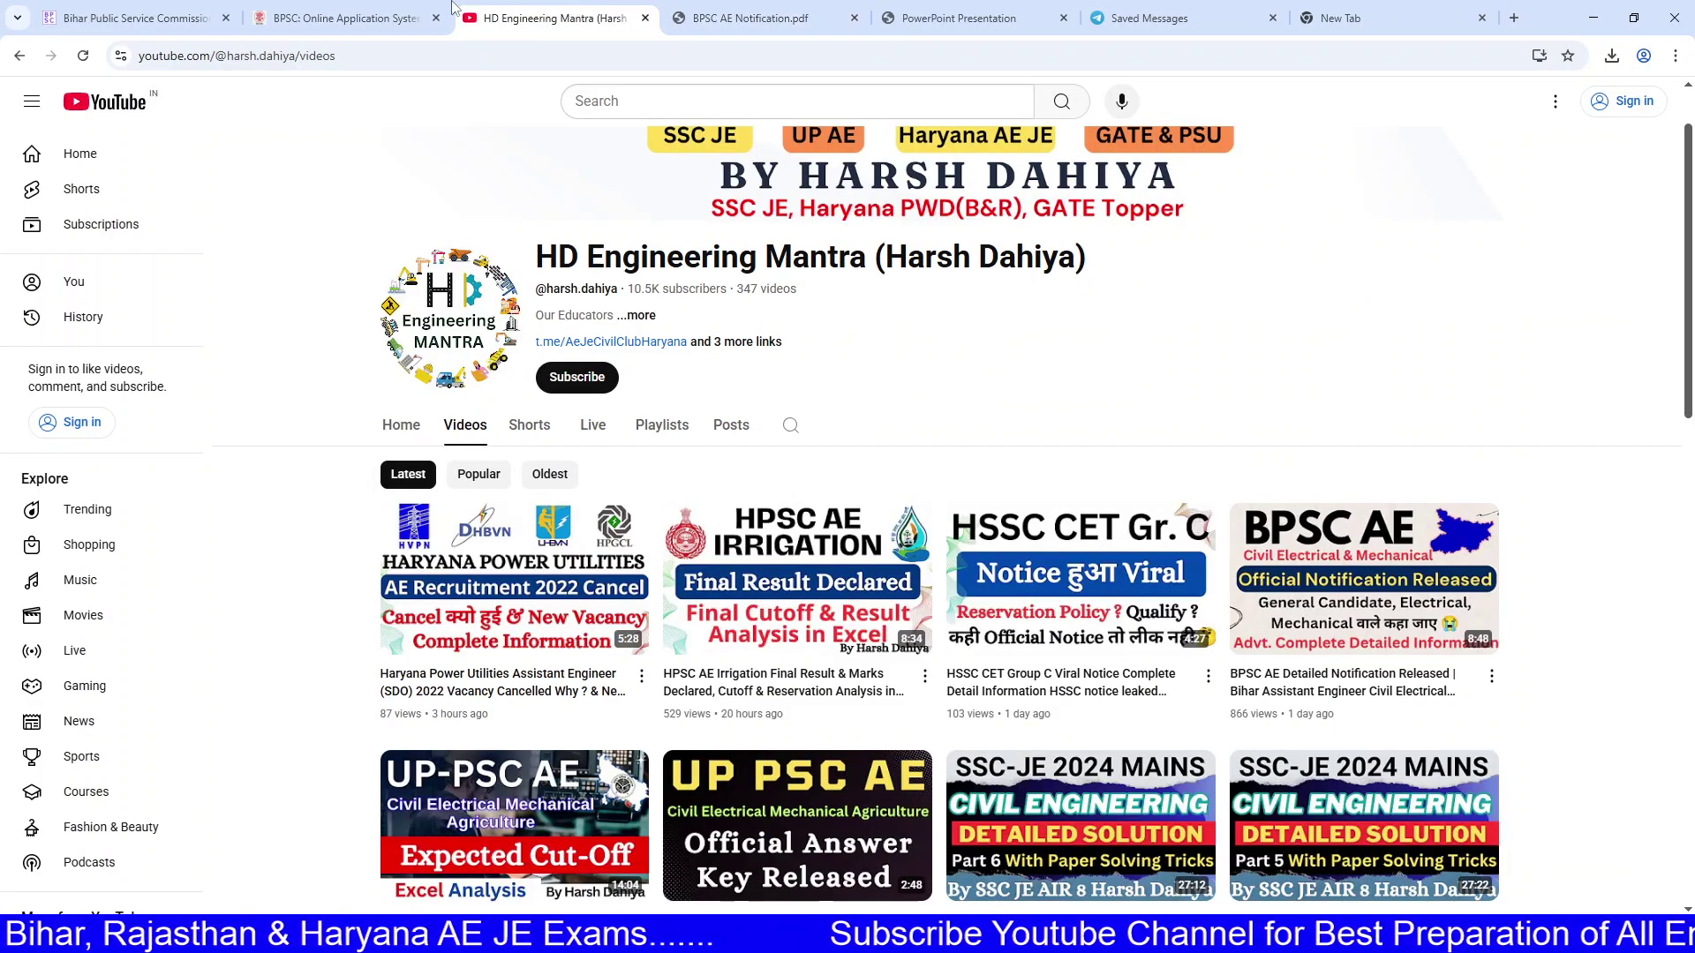
click(415, 12)
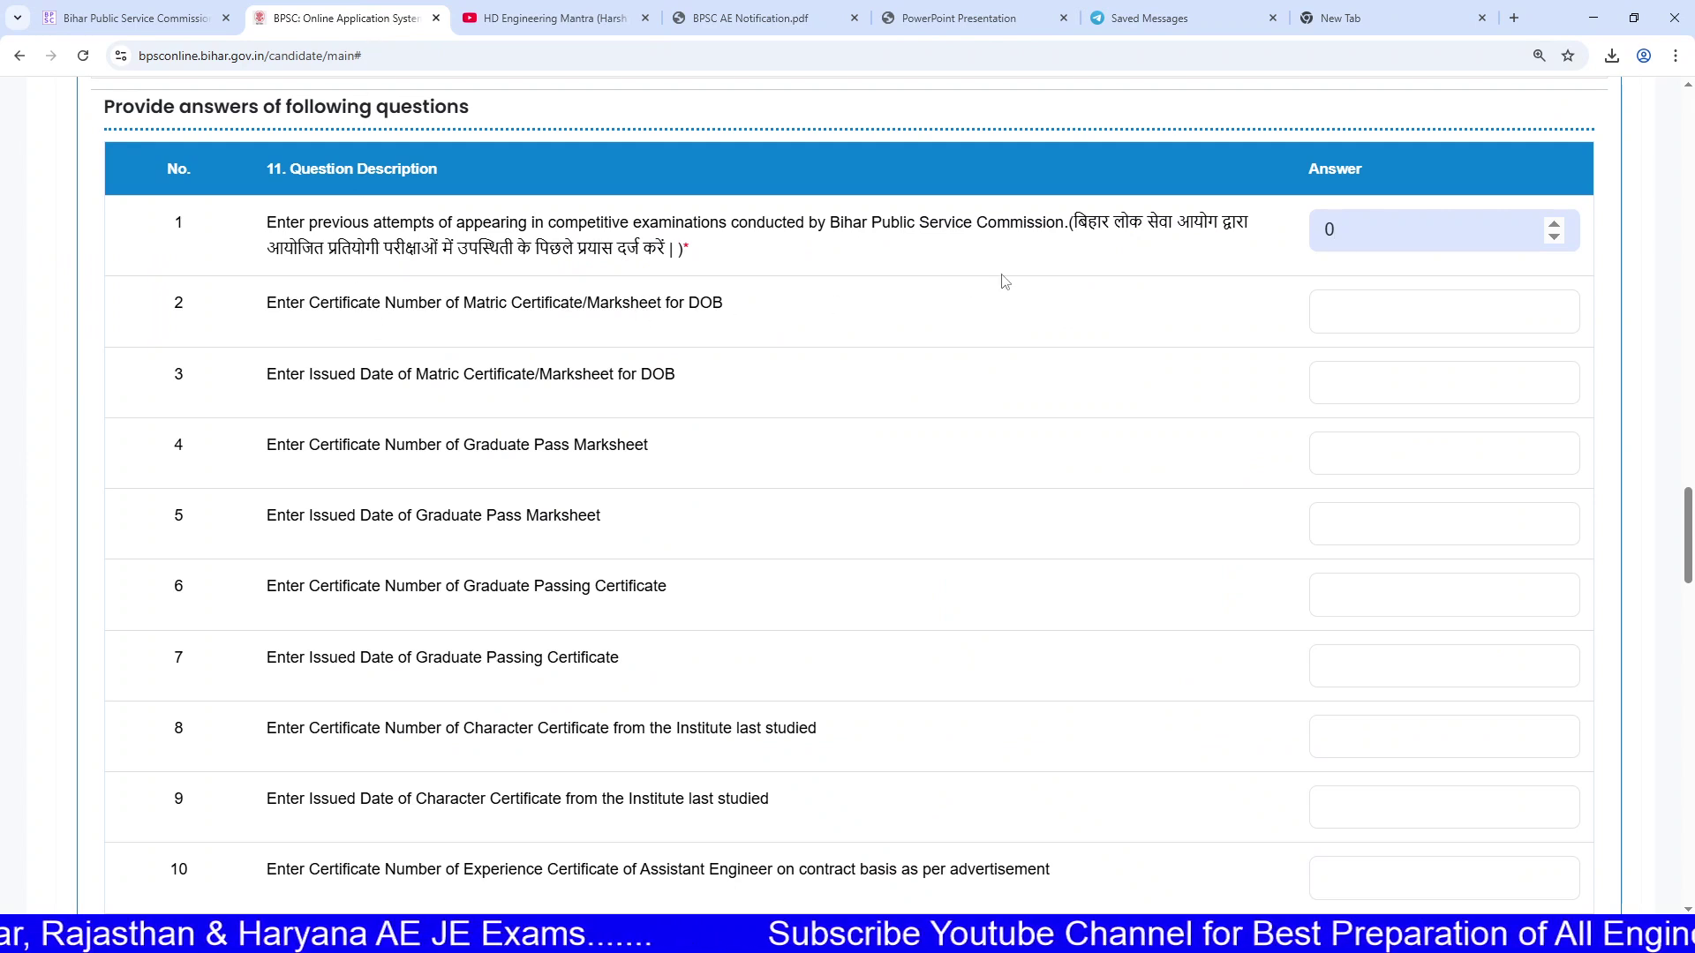
click(1395, 318)
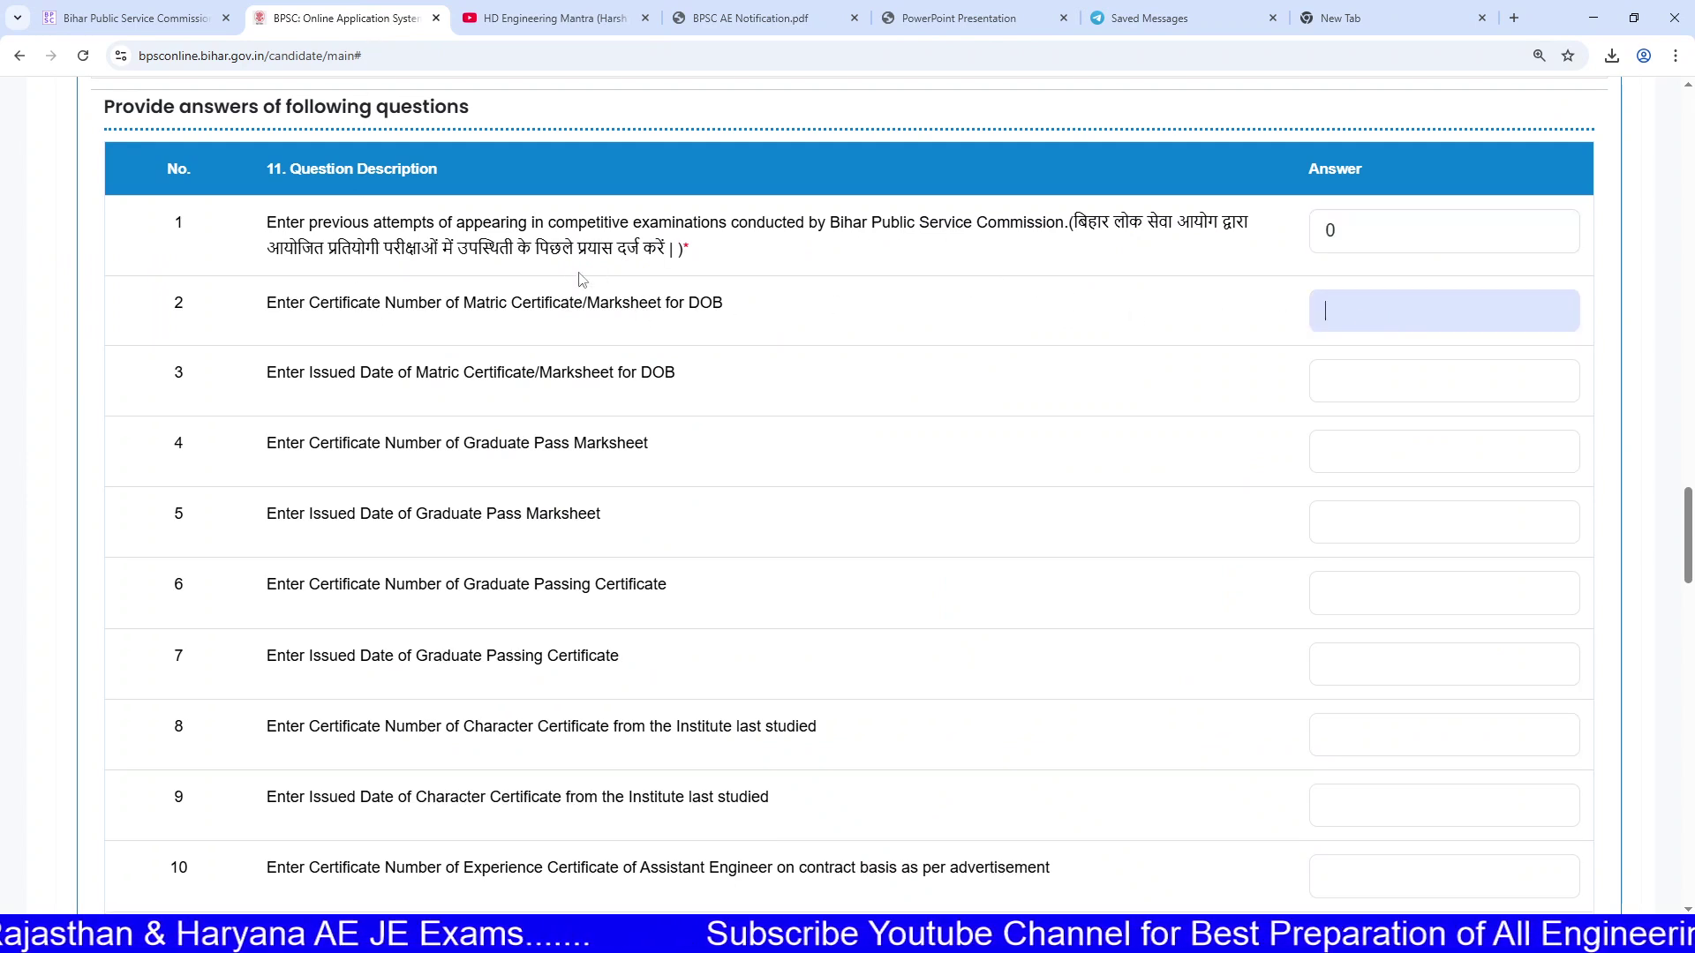
drag(477, 302, 800, 327)
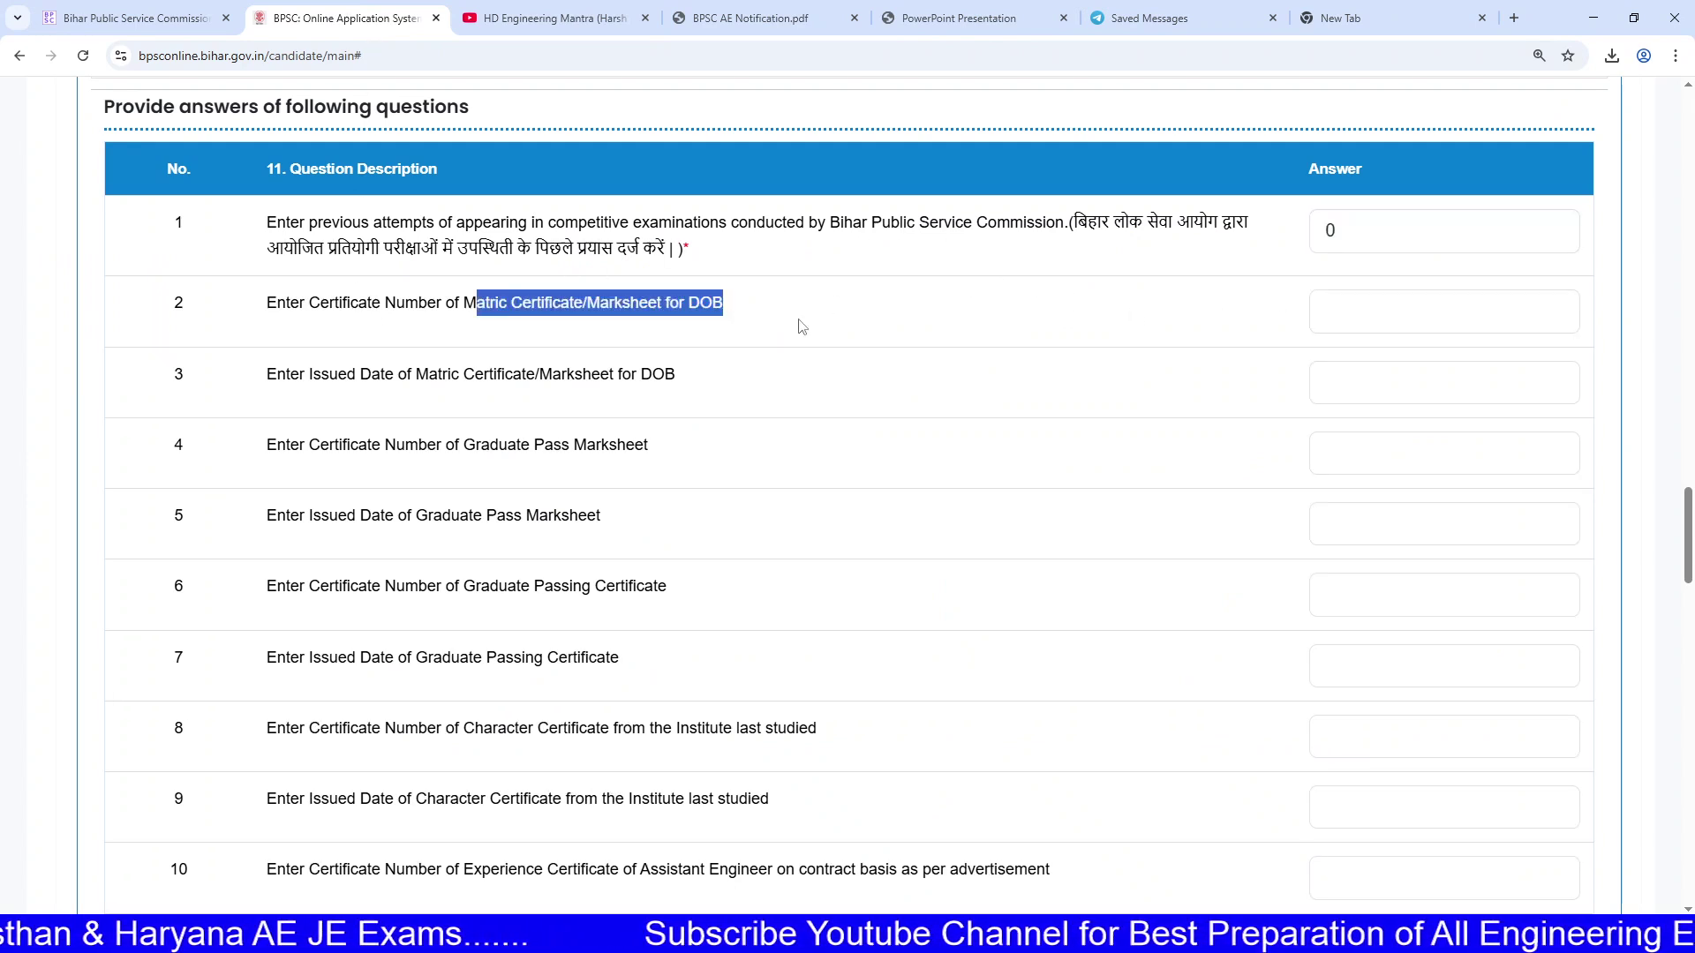
drag(583, 303, 689, 305)
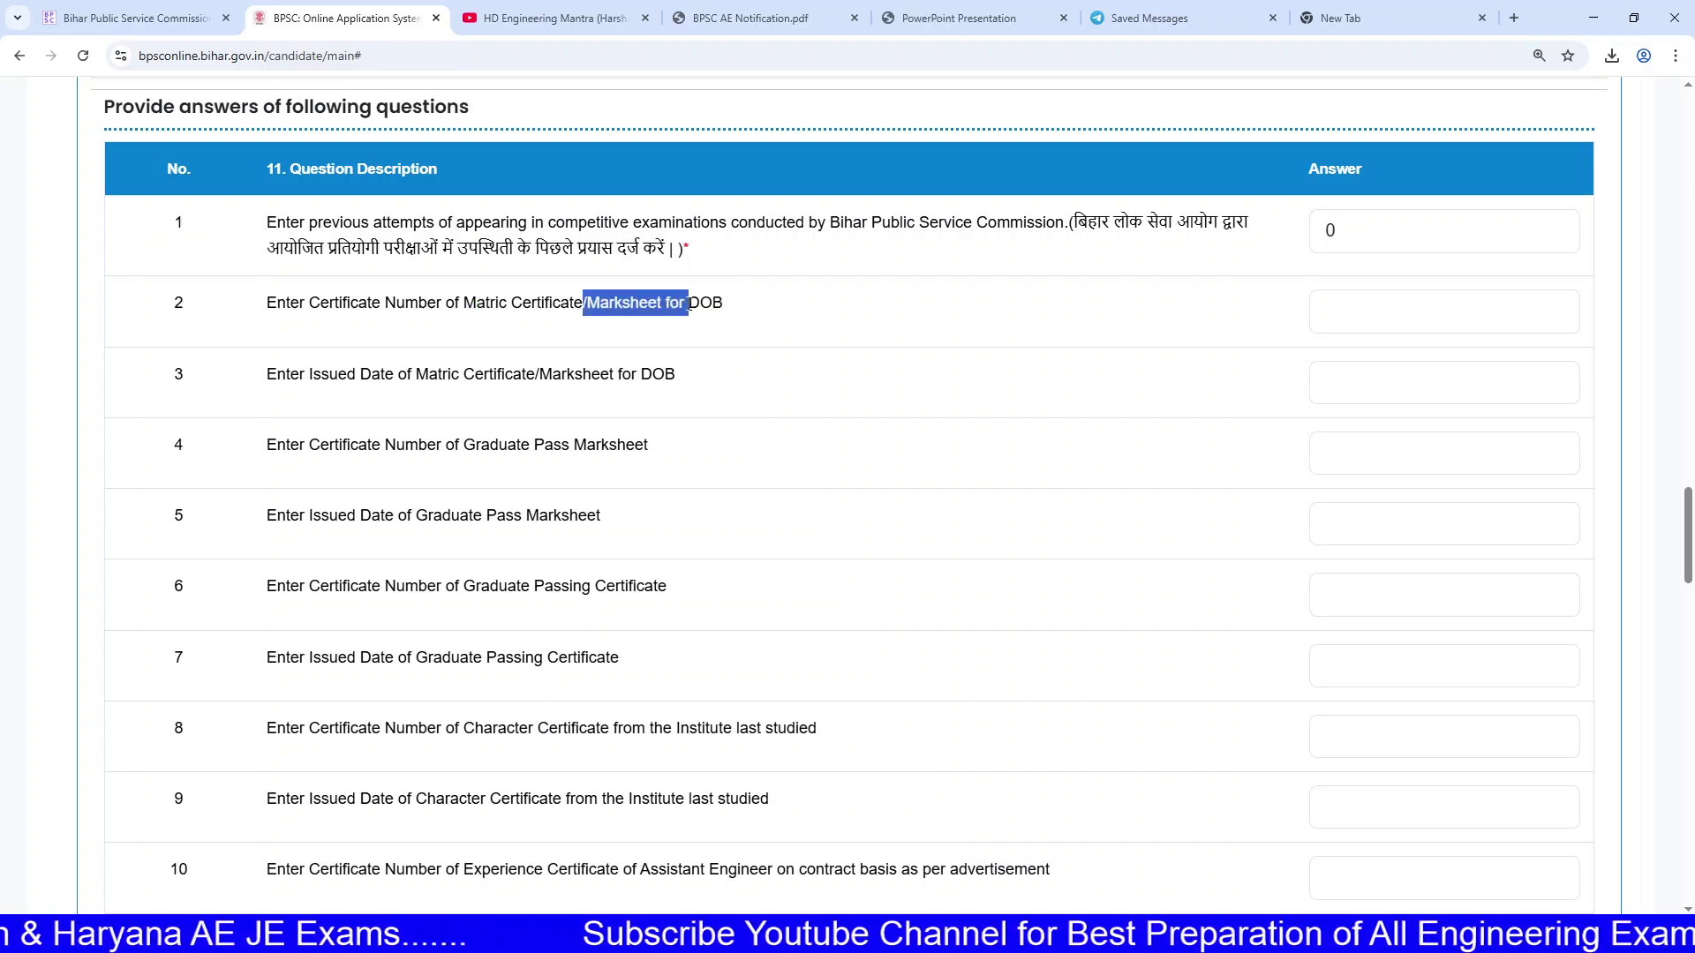
click(521, 299)
drag(265, 309, 454, 328)
drag(300, 373, 616, 382)
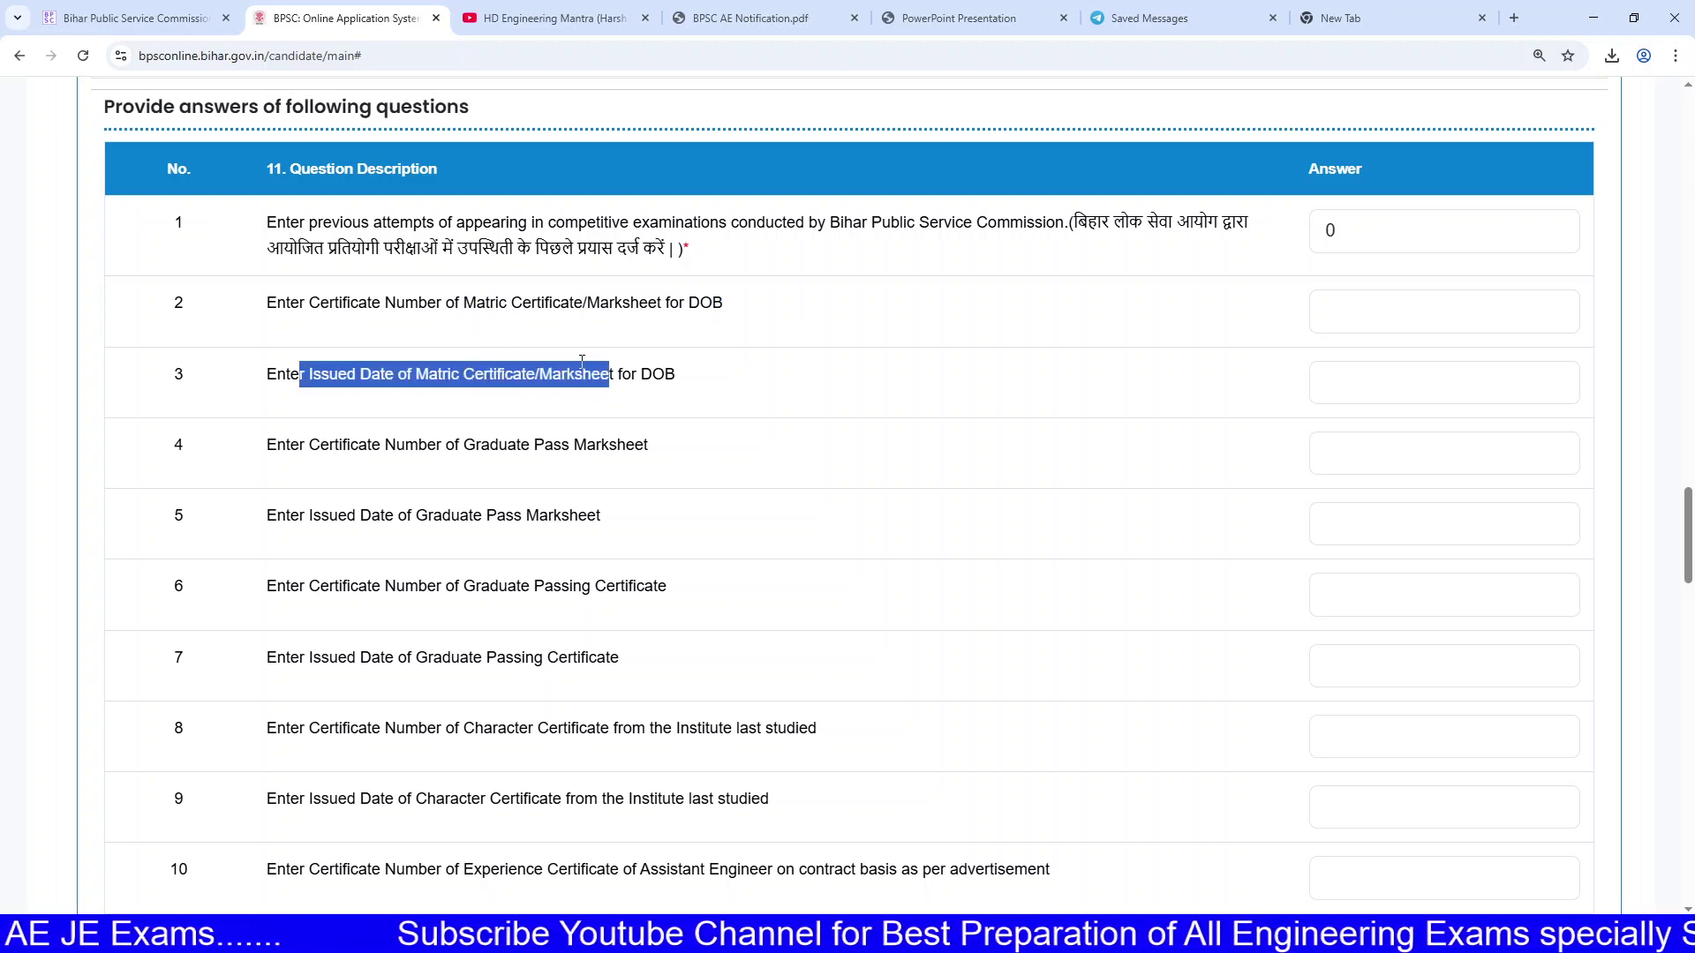
drag(427, 310, 719, 329)
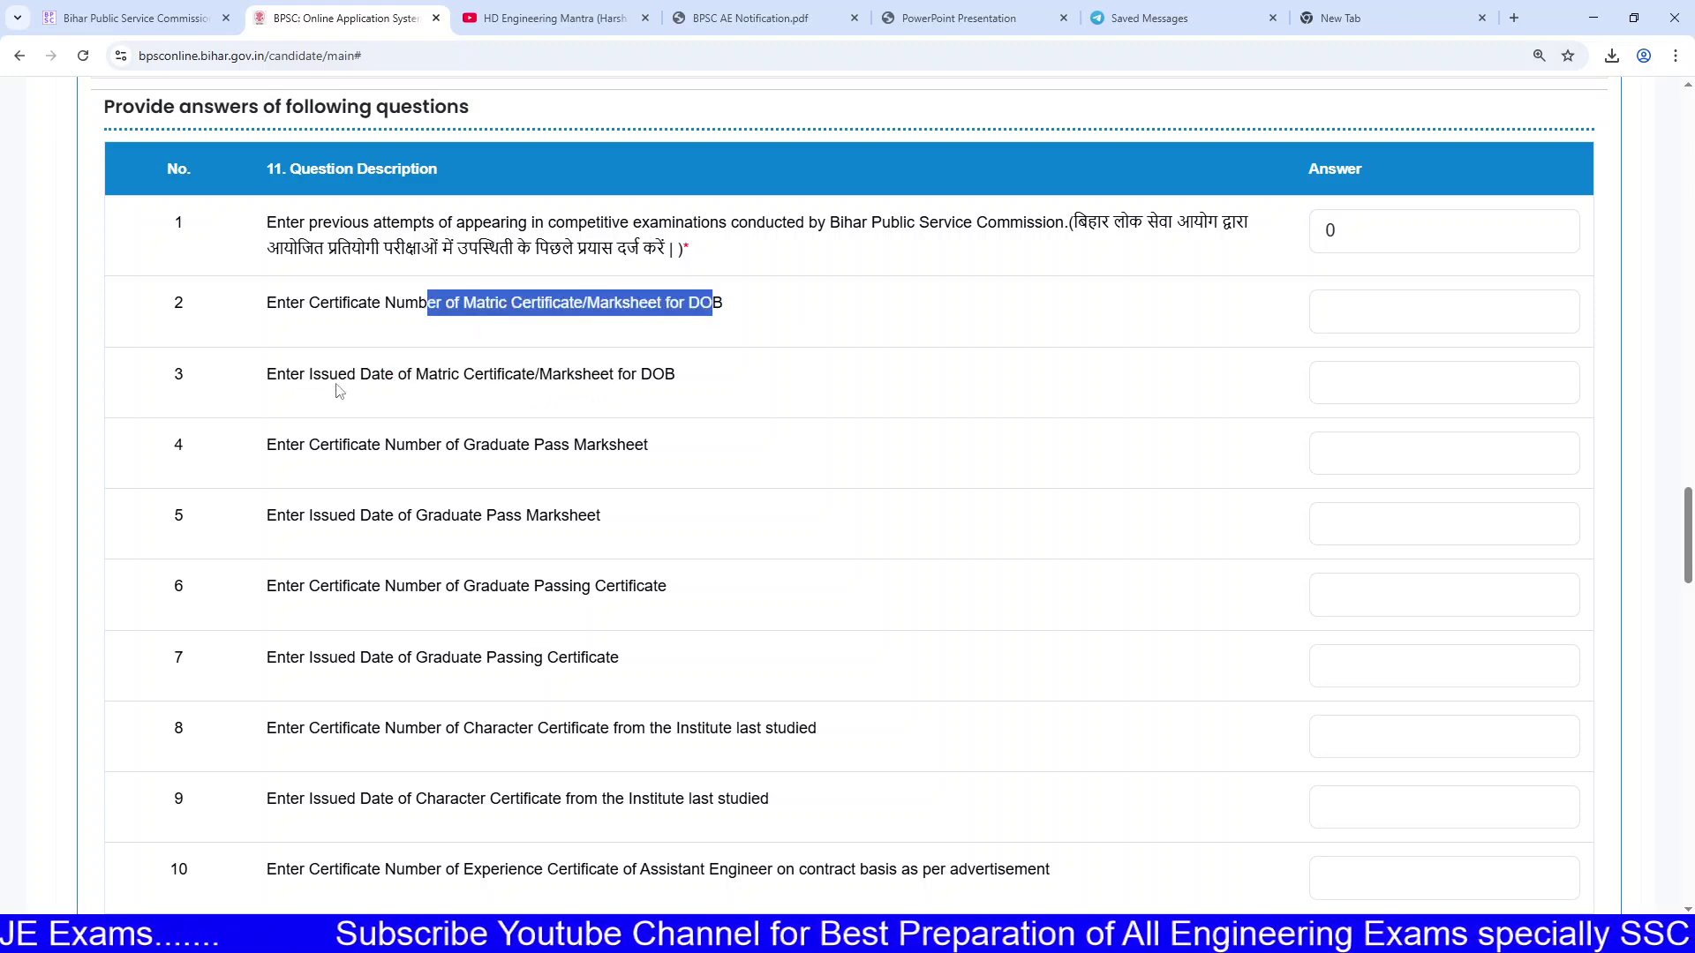
drag(321, 378, 507, 382)
drag(395, 306, 537, 315)
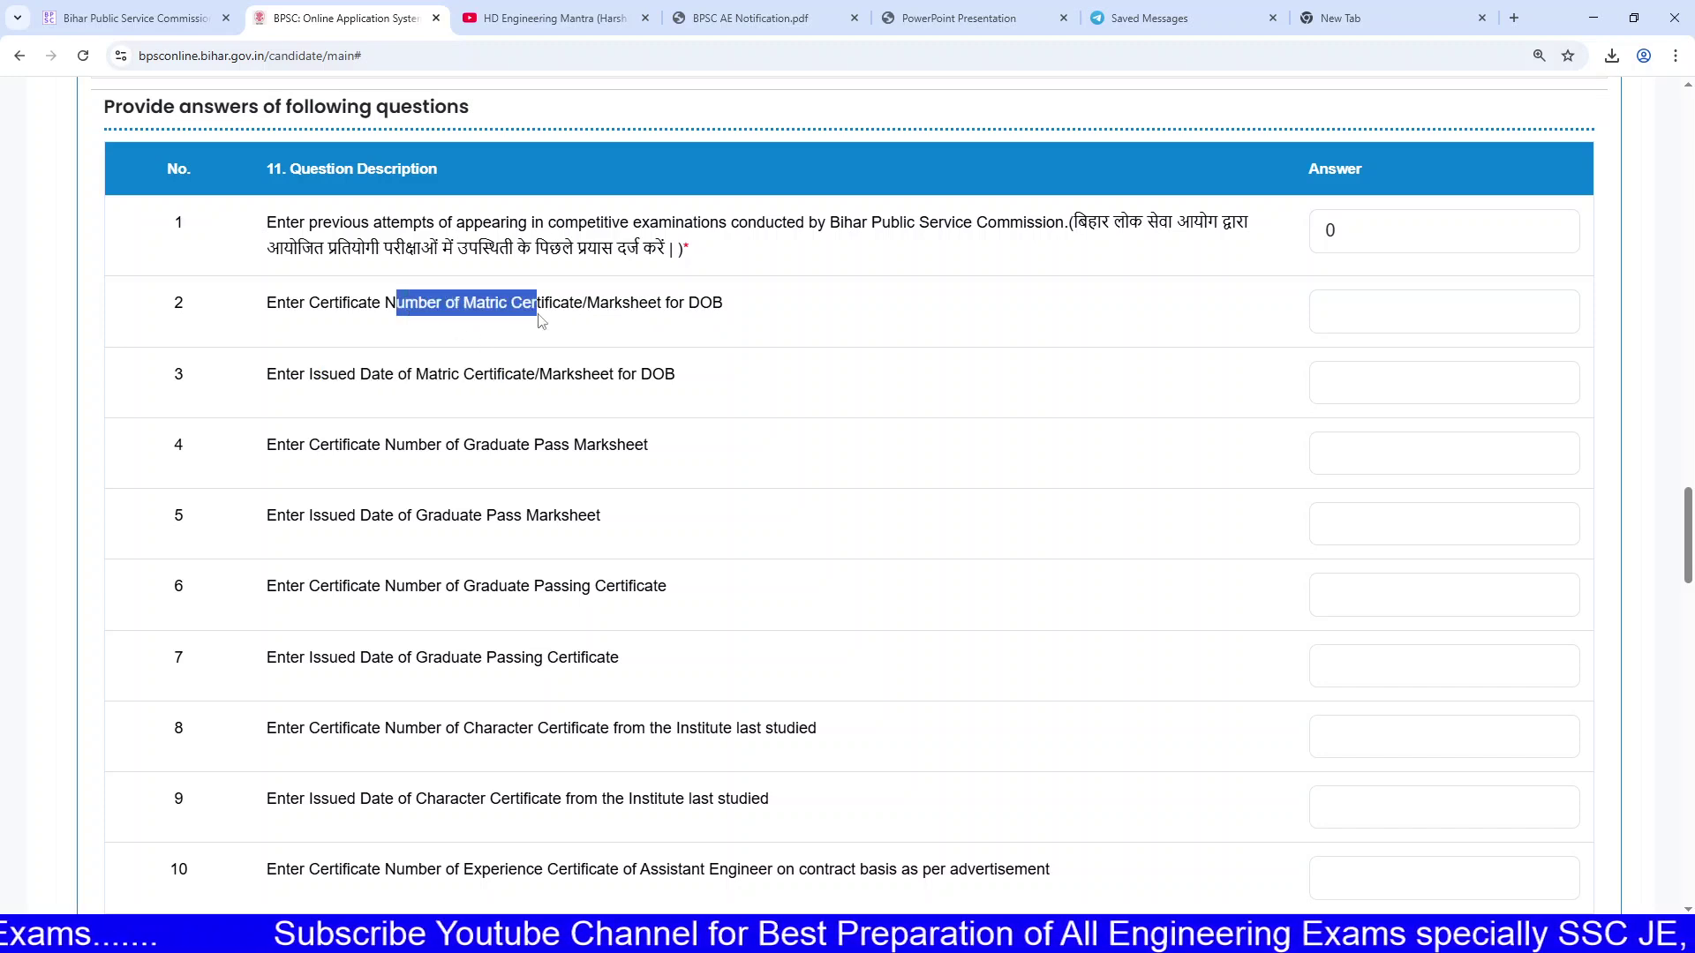
drag(339, 375, 512, 376)
scroll(561, 377, down, 1)
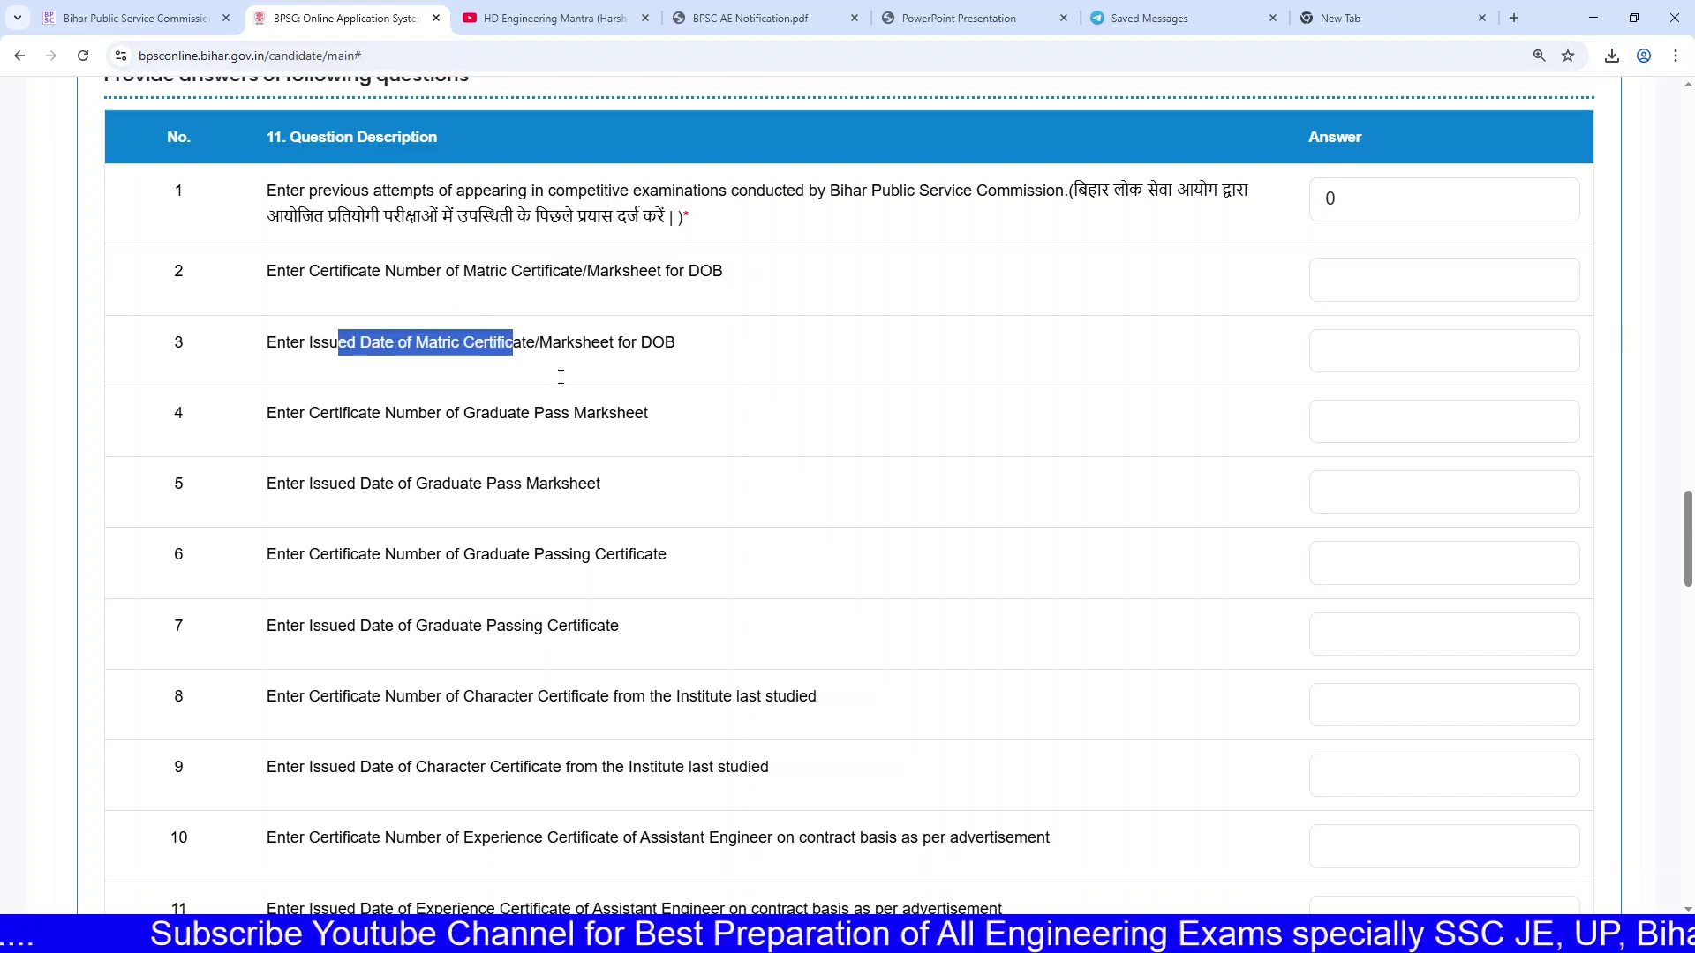
drag(352, 375, 650, 377)
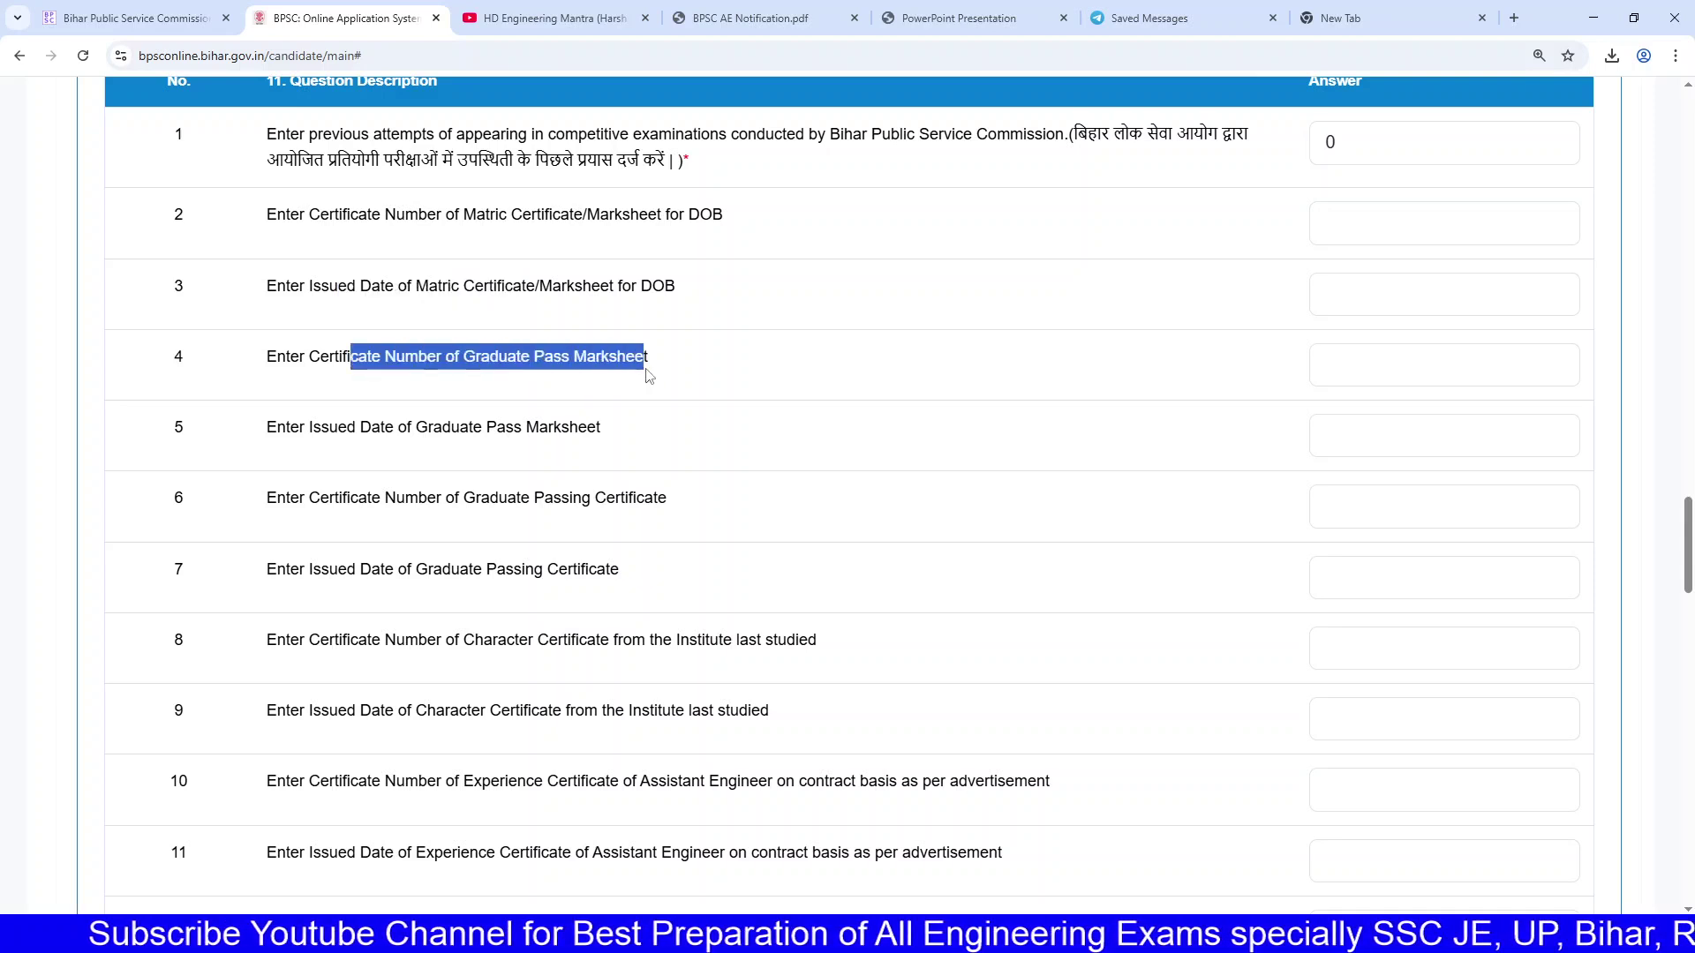
drag(326, 434, 601, 428)
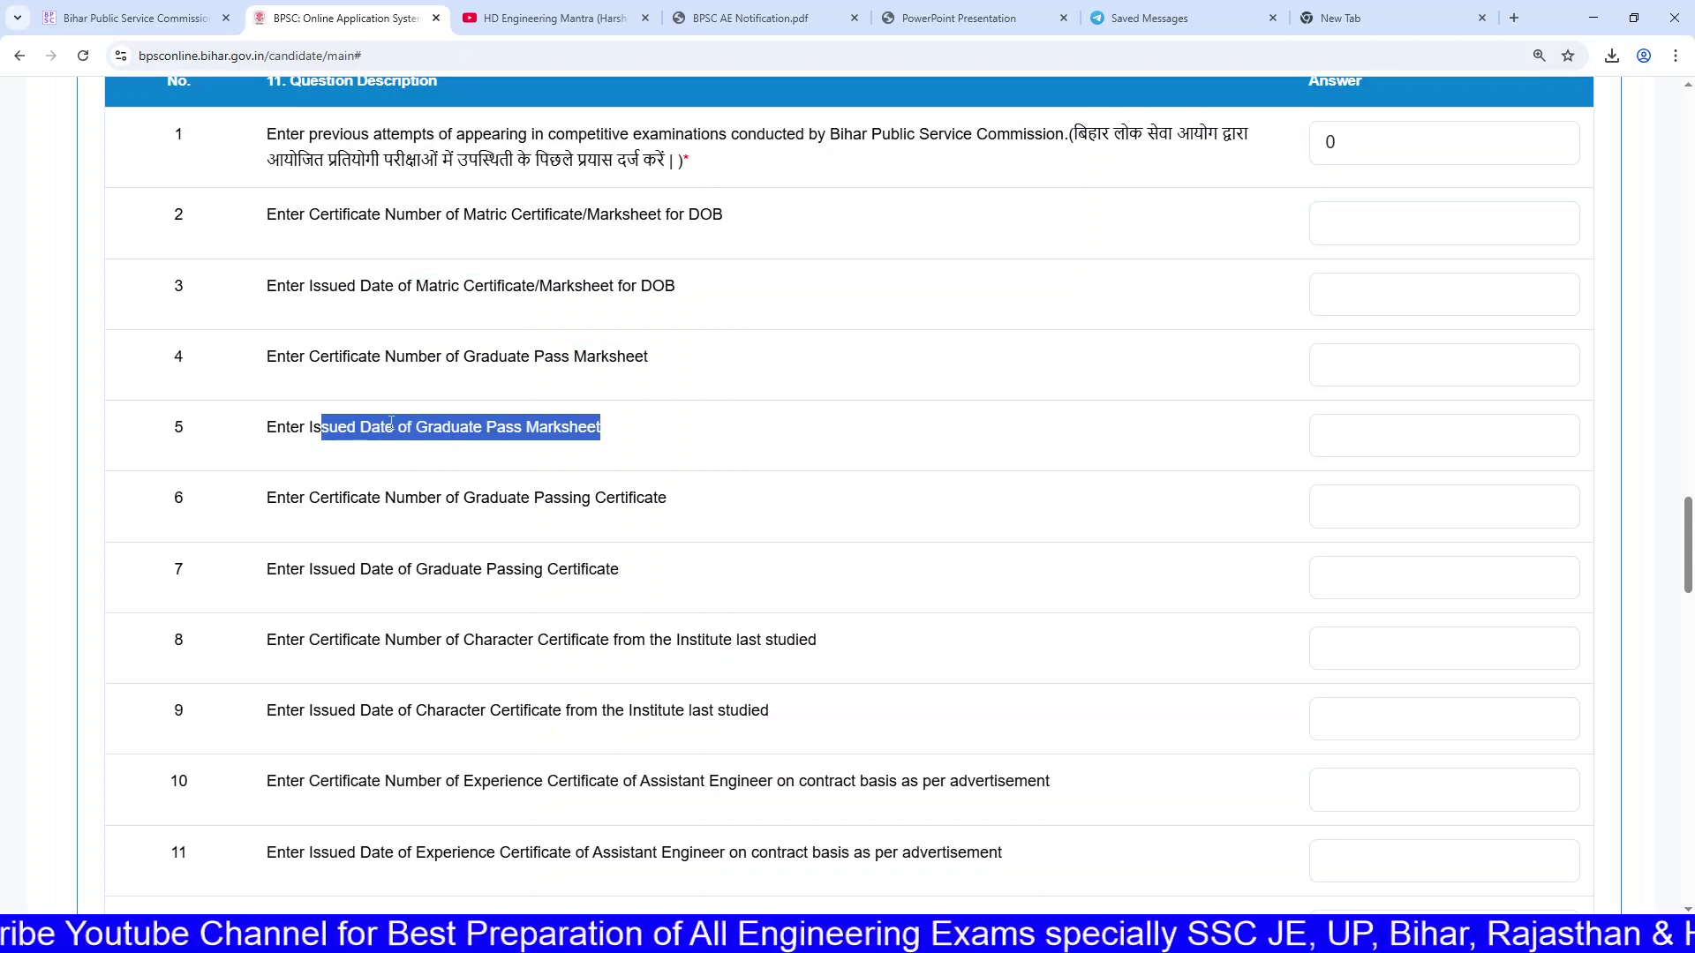
scroll(391, 422, down, 1)
drag(406, 399, 443, 515)
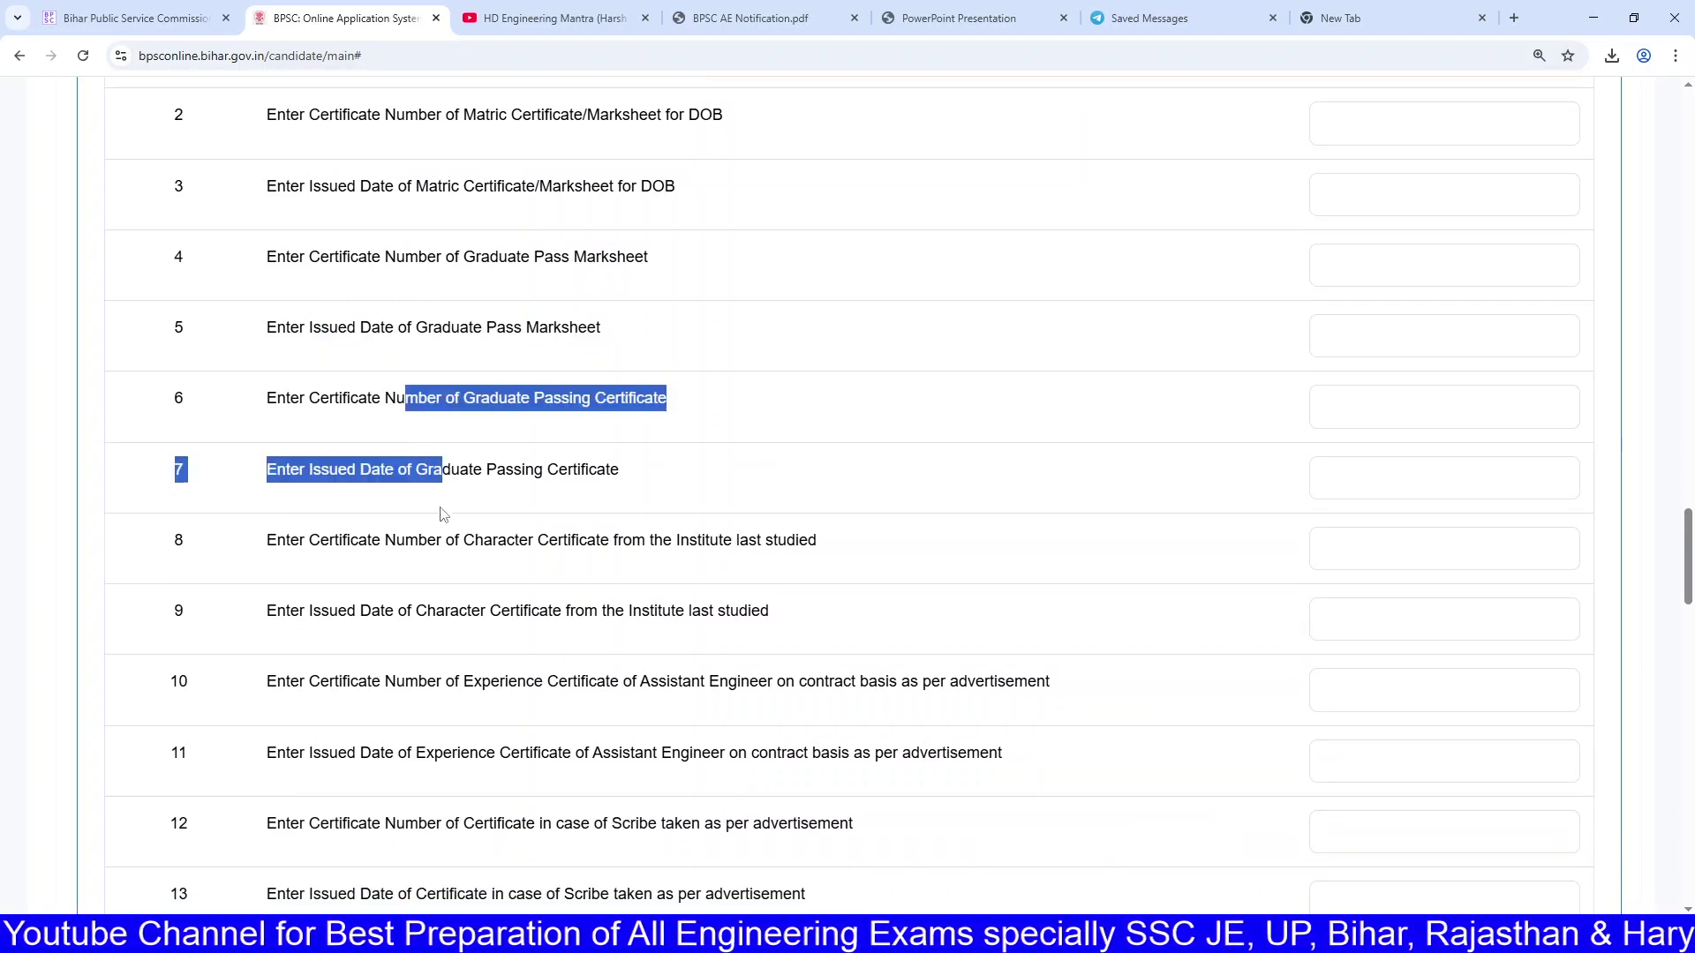
scroll(480, 409, down, 3)
click(412, 290)
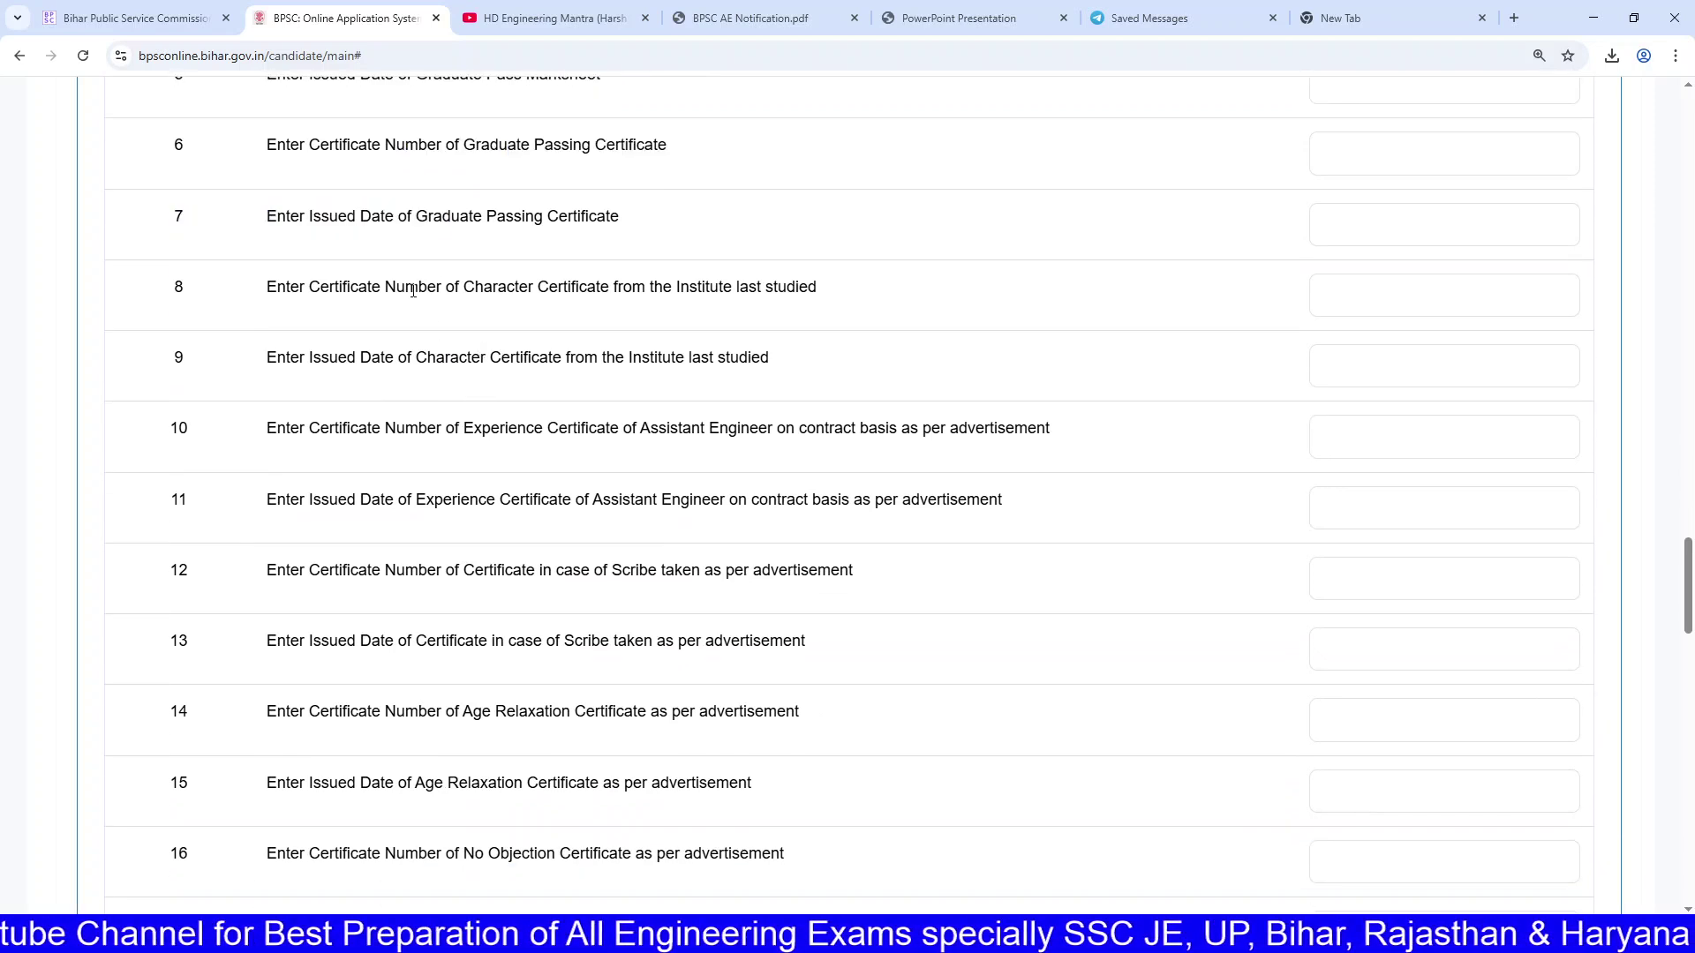
drag(412, 290, 715, 307)
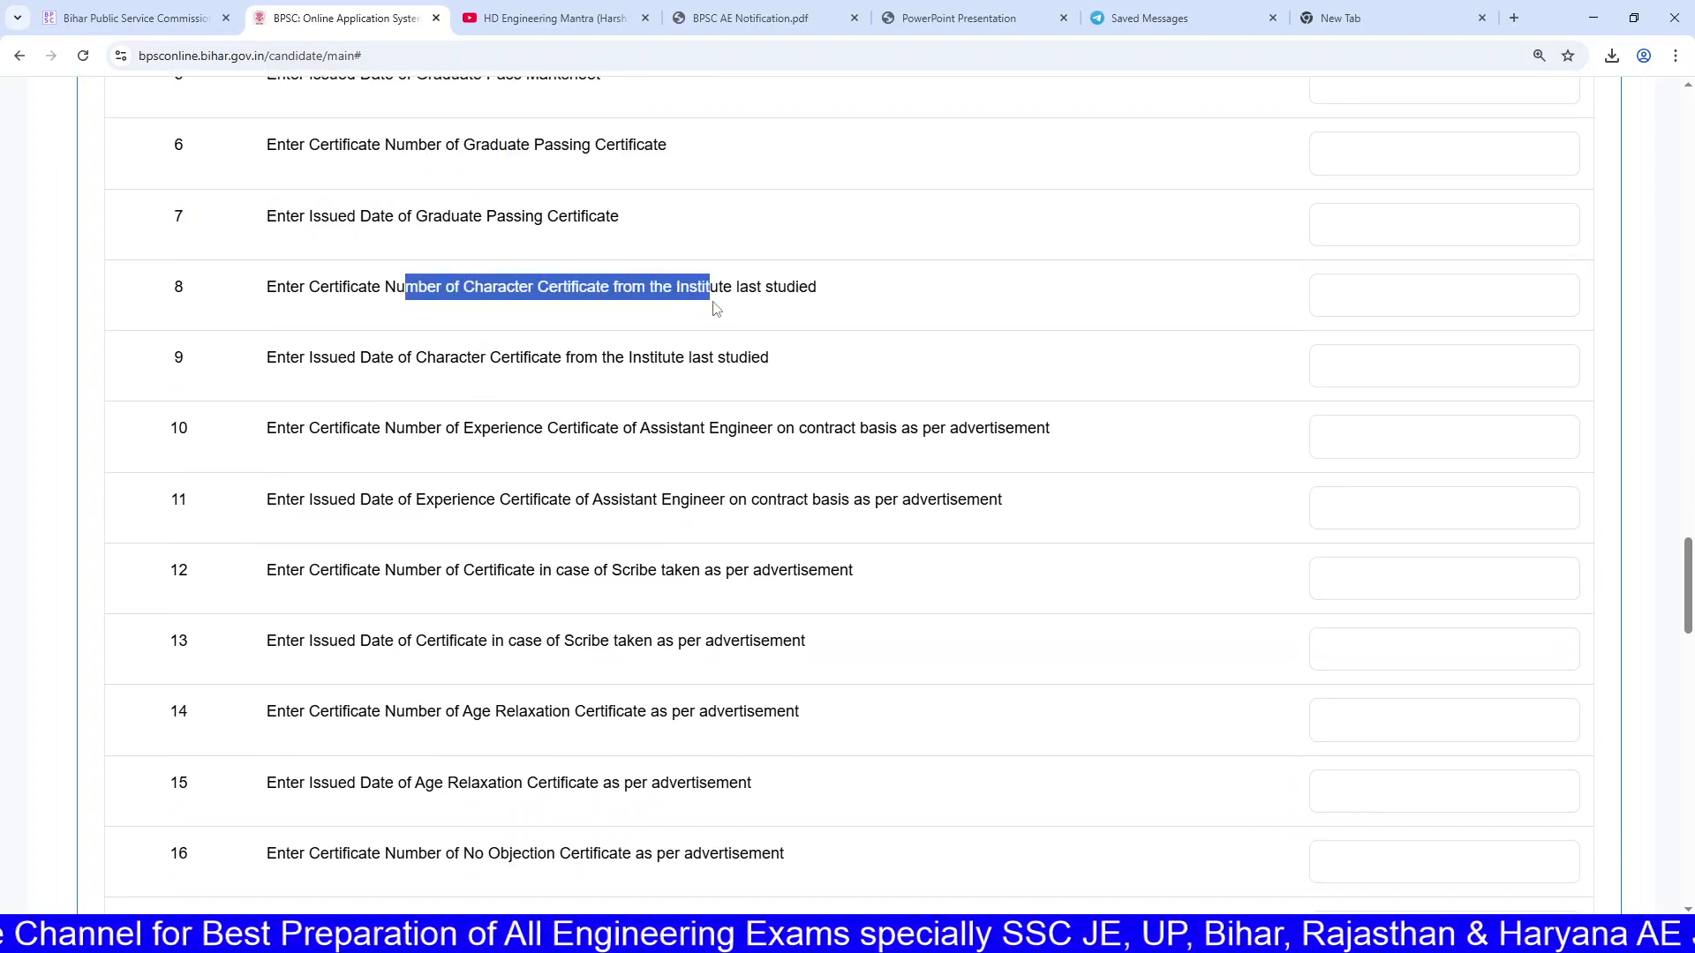
scroll(715, 307, down, 1)
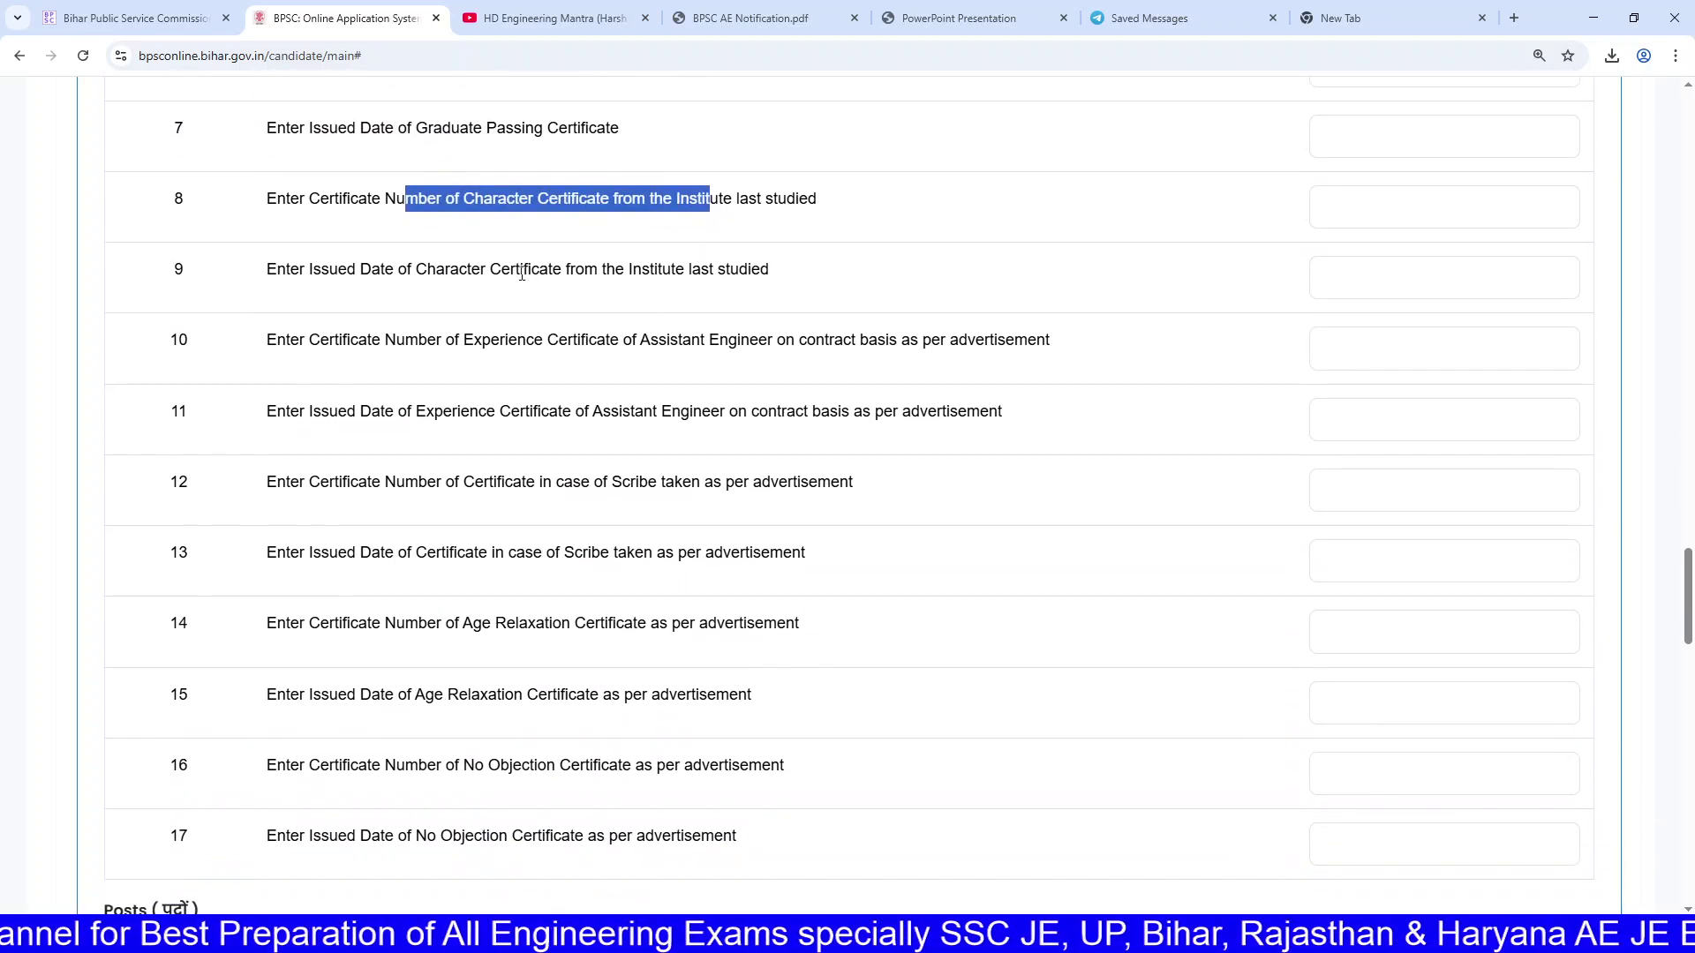
drag(450, 271, 761, 265)
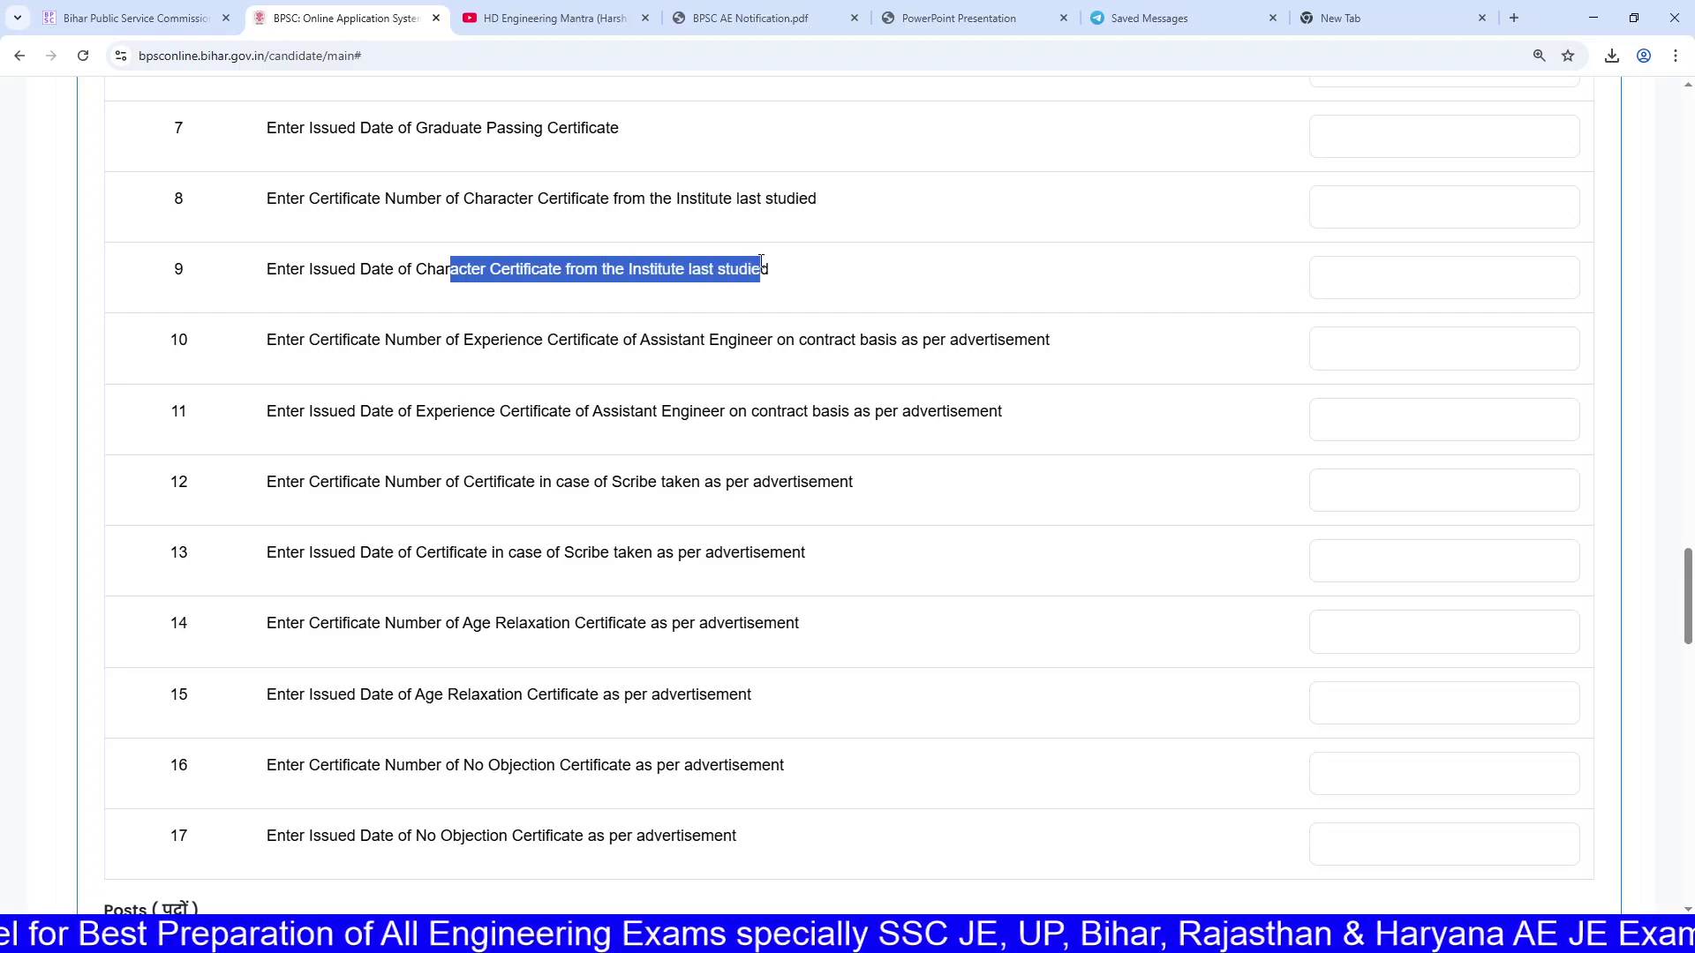
scroll(767, 267, down, 4)
scroll(781, 274, up, 11)
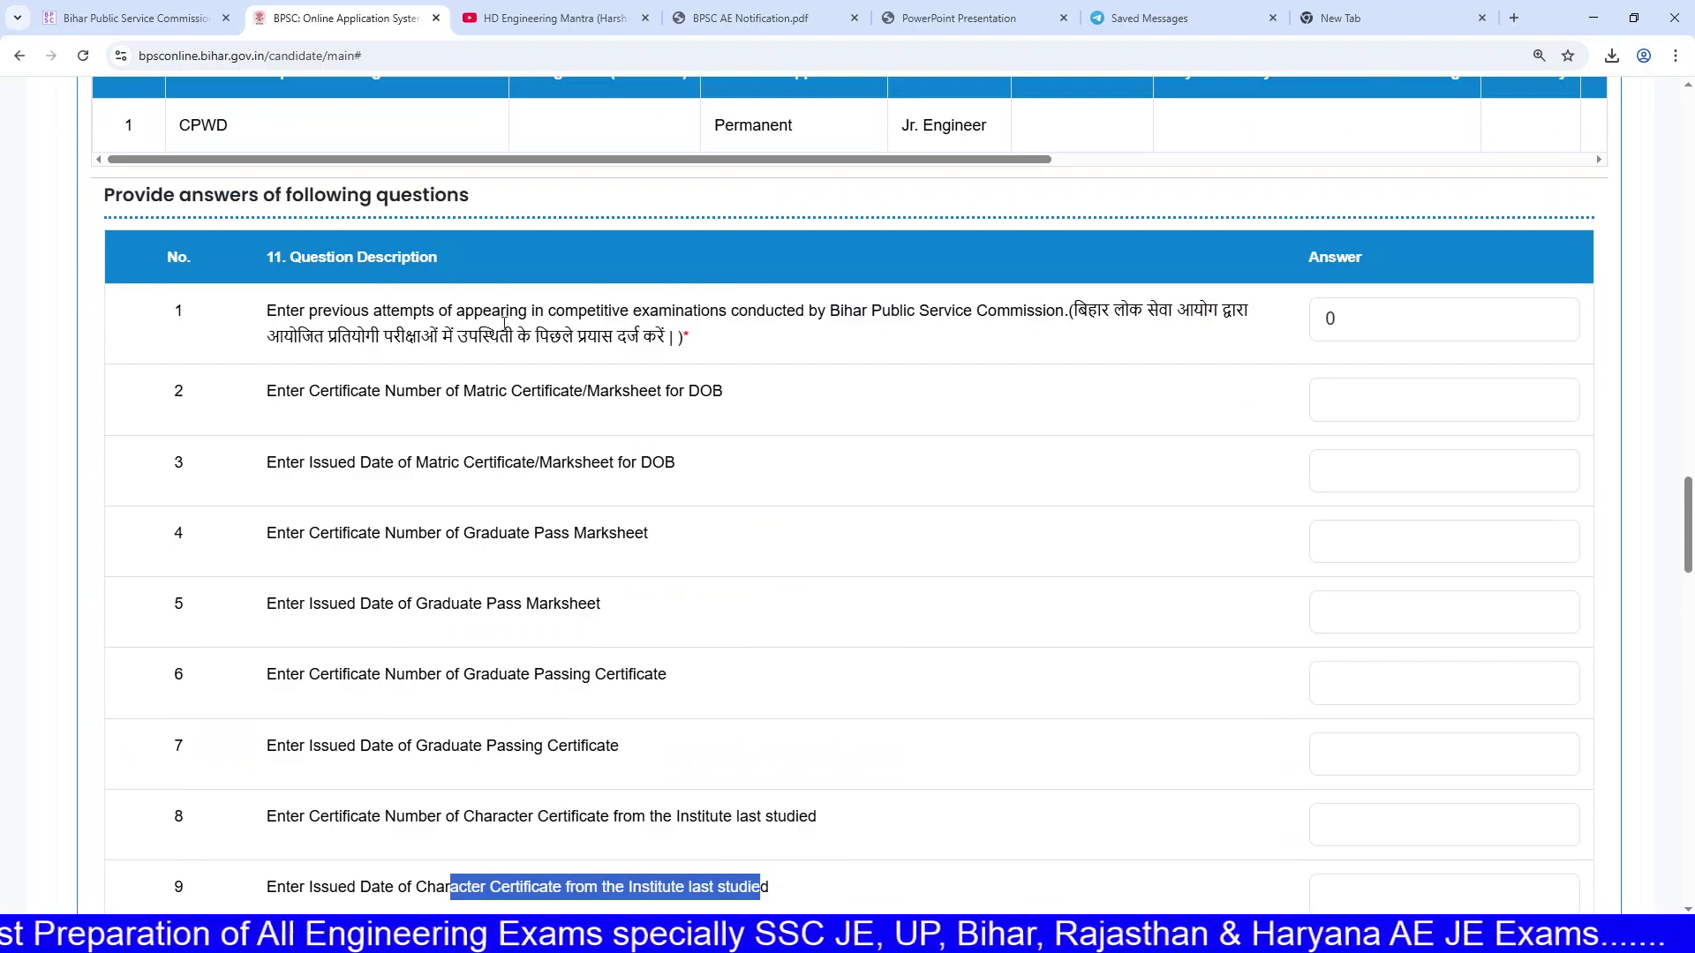
click(1405, 416)
scroll(1233, 446, down, 9)
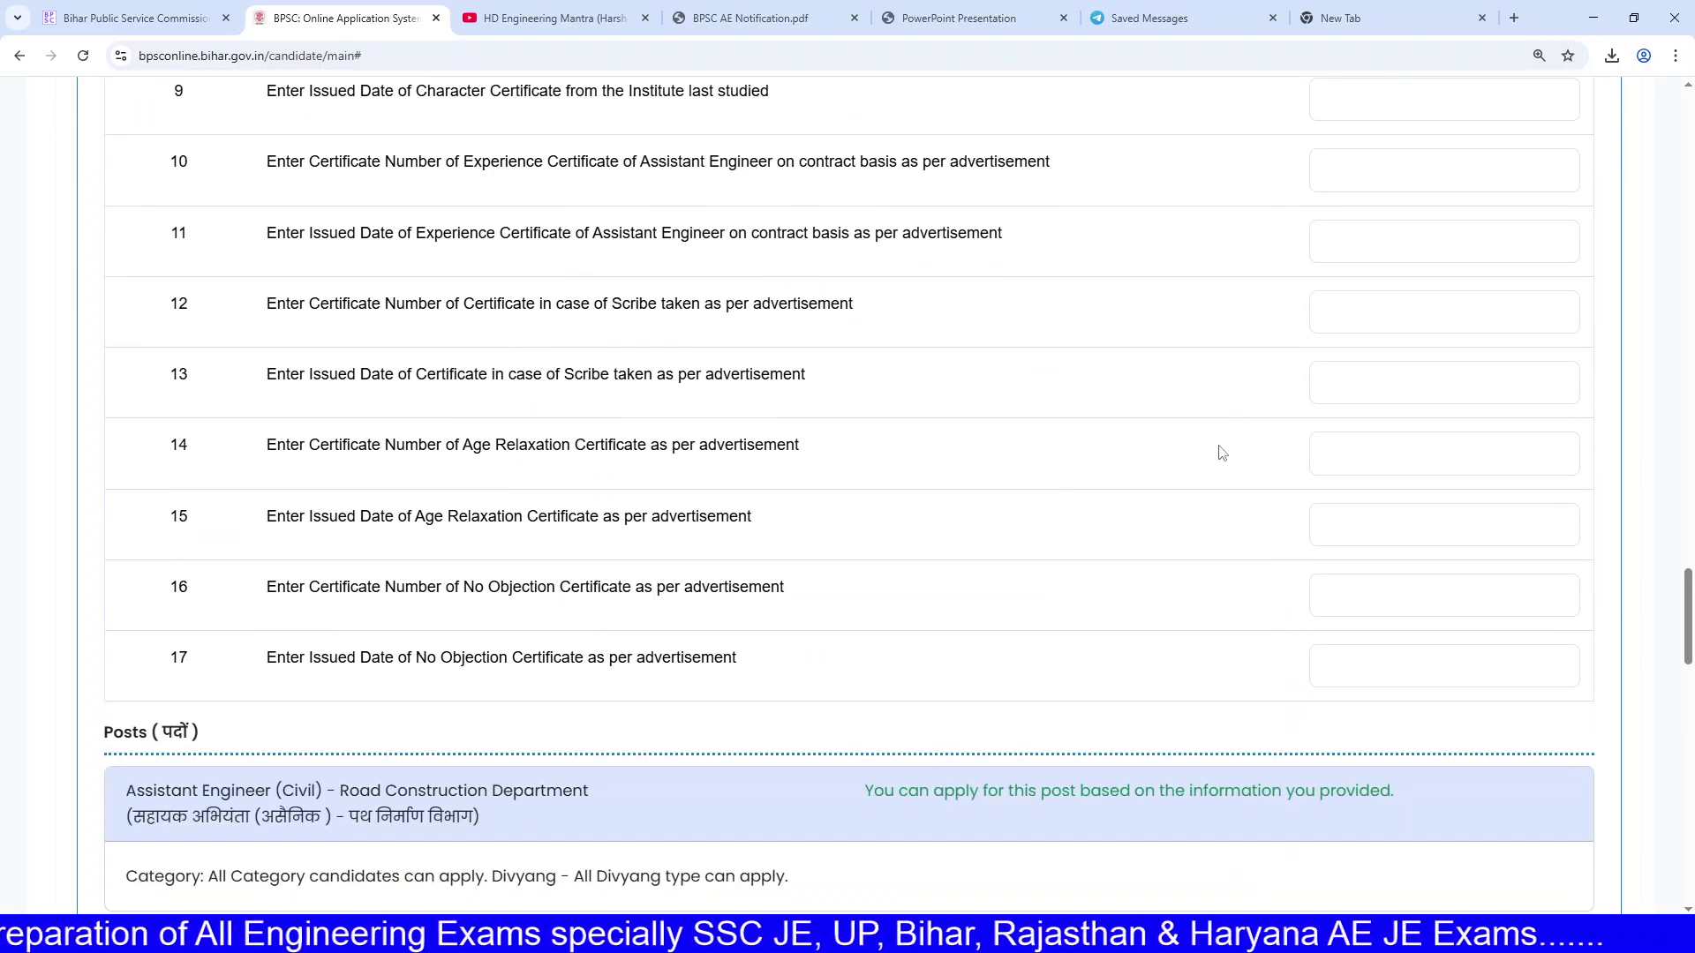
scroll(976, 368, down, 2)
scroll(1369, 353, up, 4)
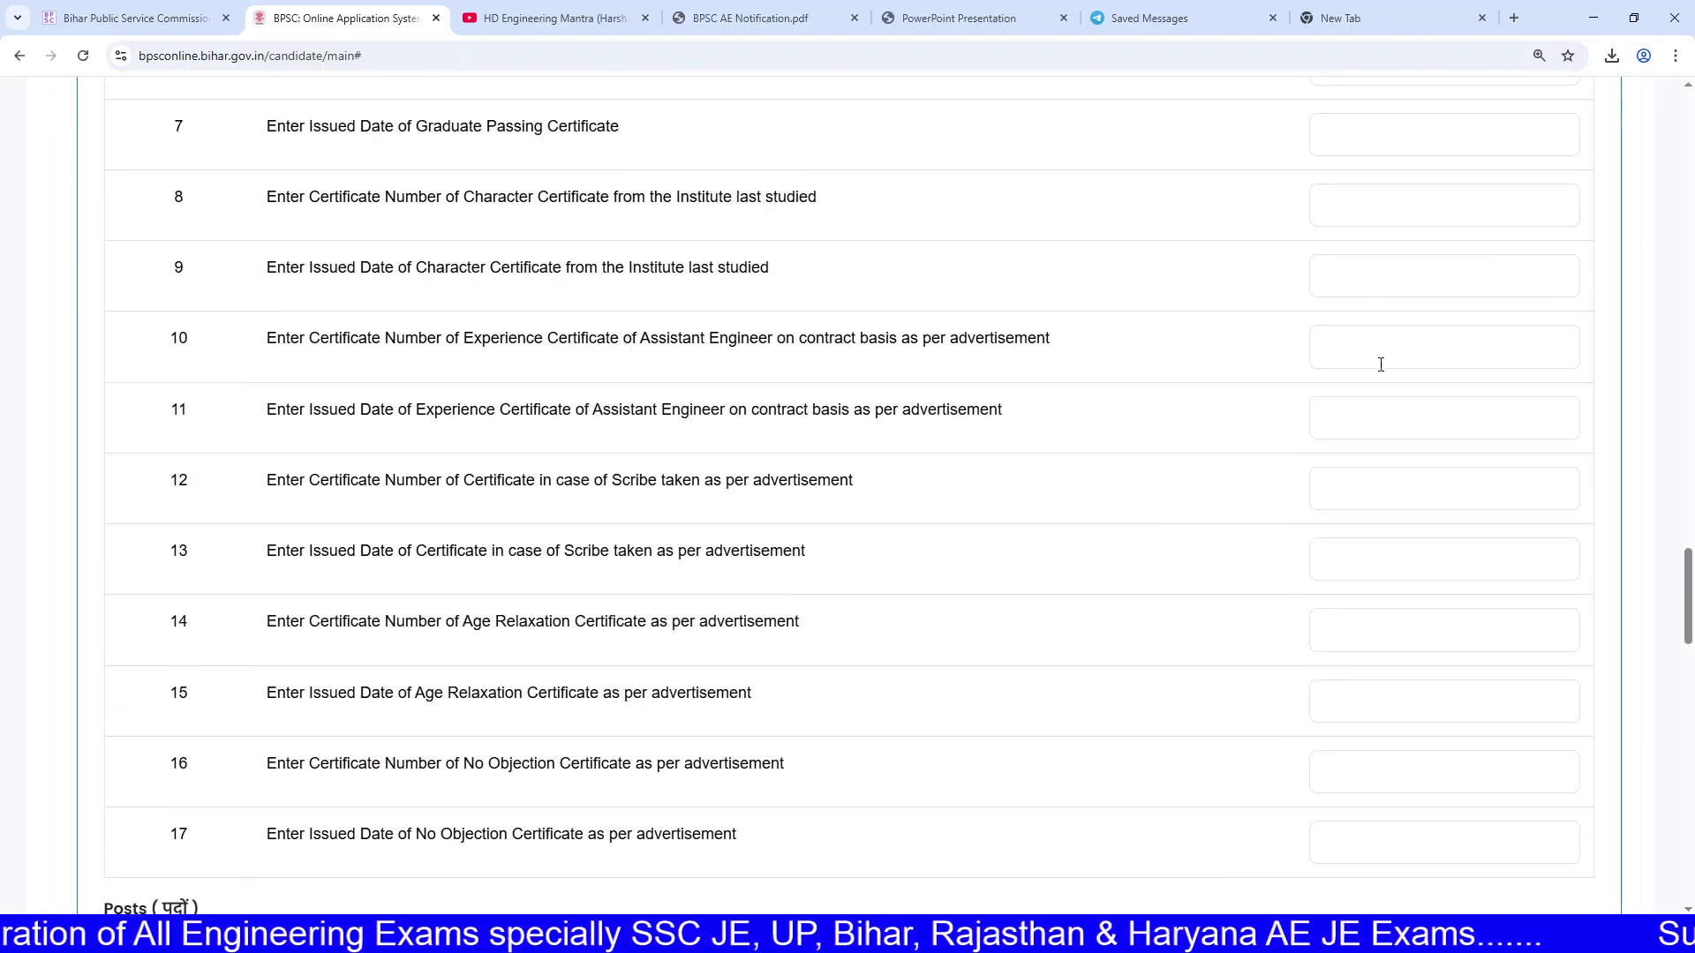
scroll(1324, 398, down, 5)
scroll(1310, 422, down, 2)
scroll(1212, 405, up, 4)
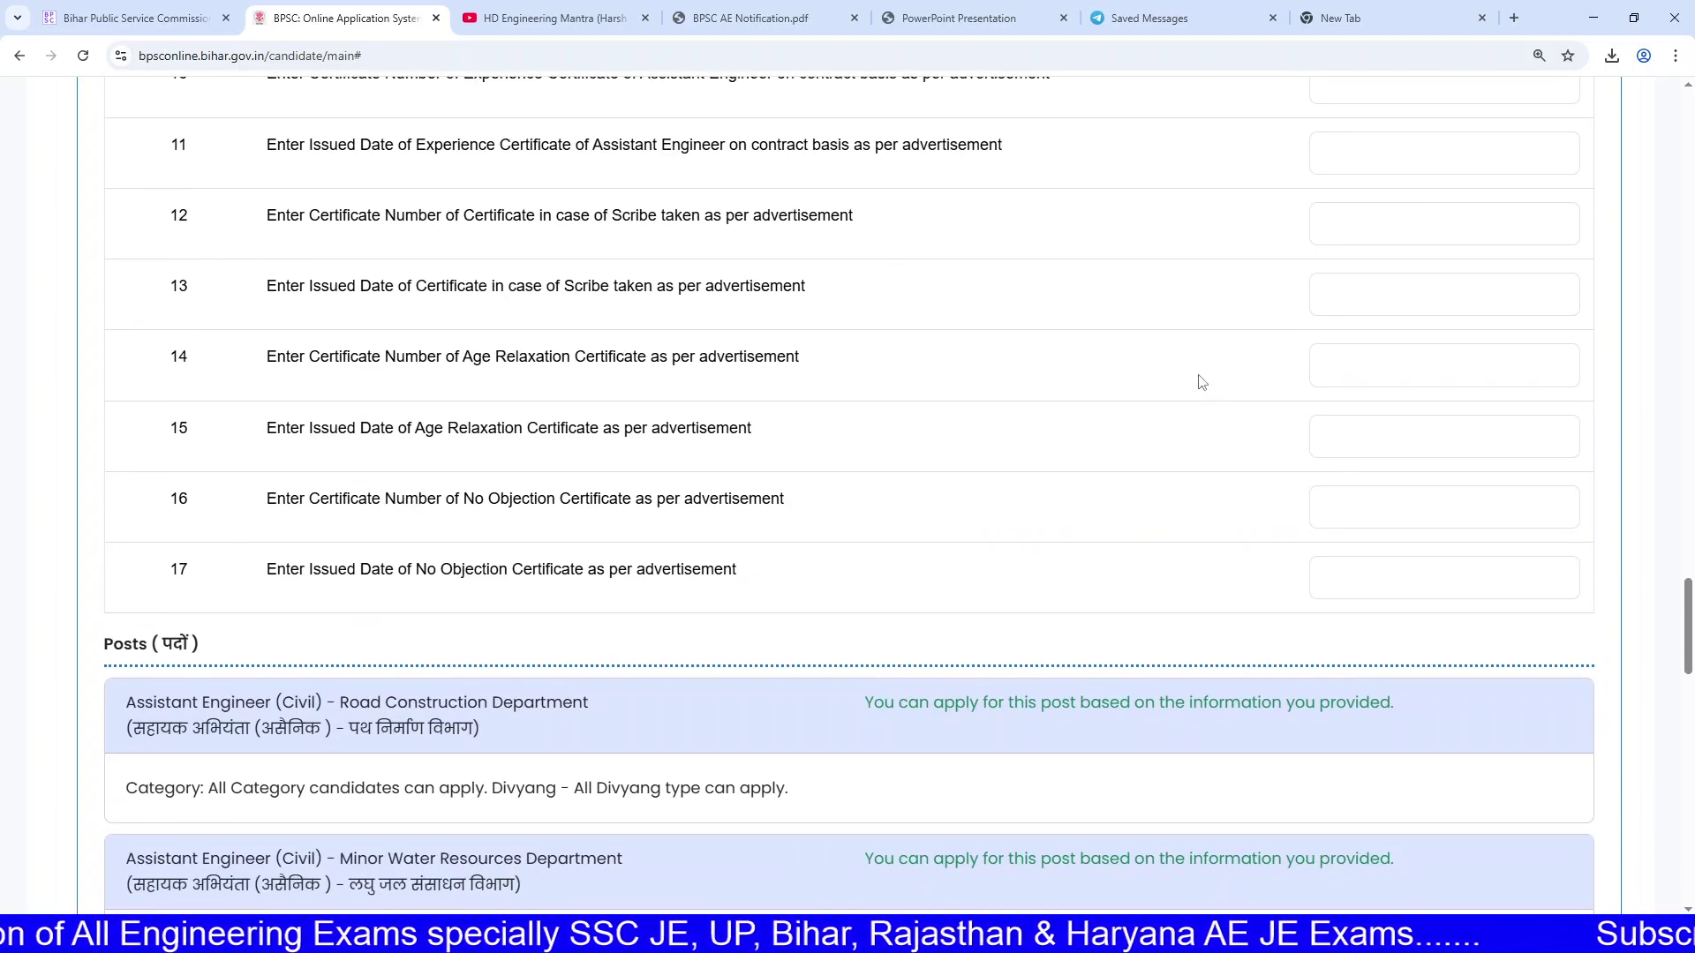
scroll(1192, 412, down, 3)
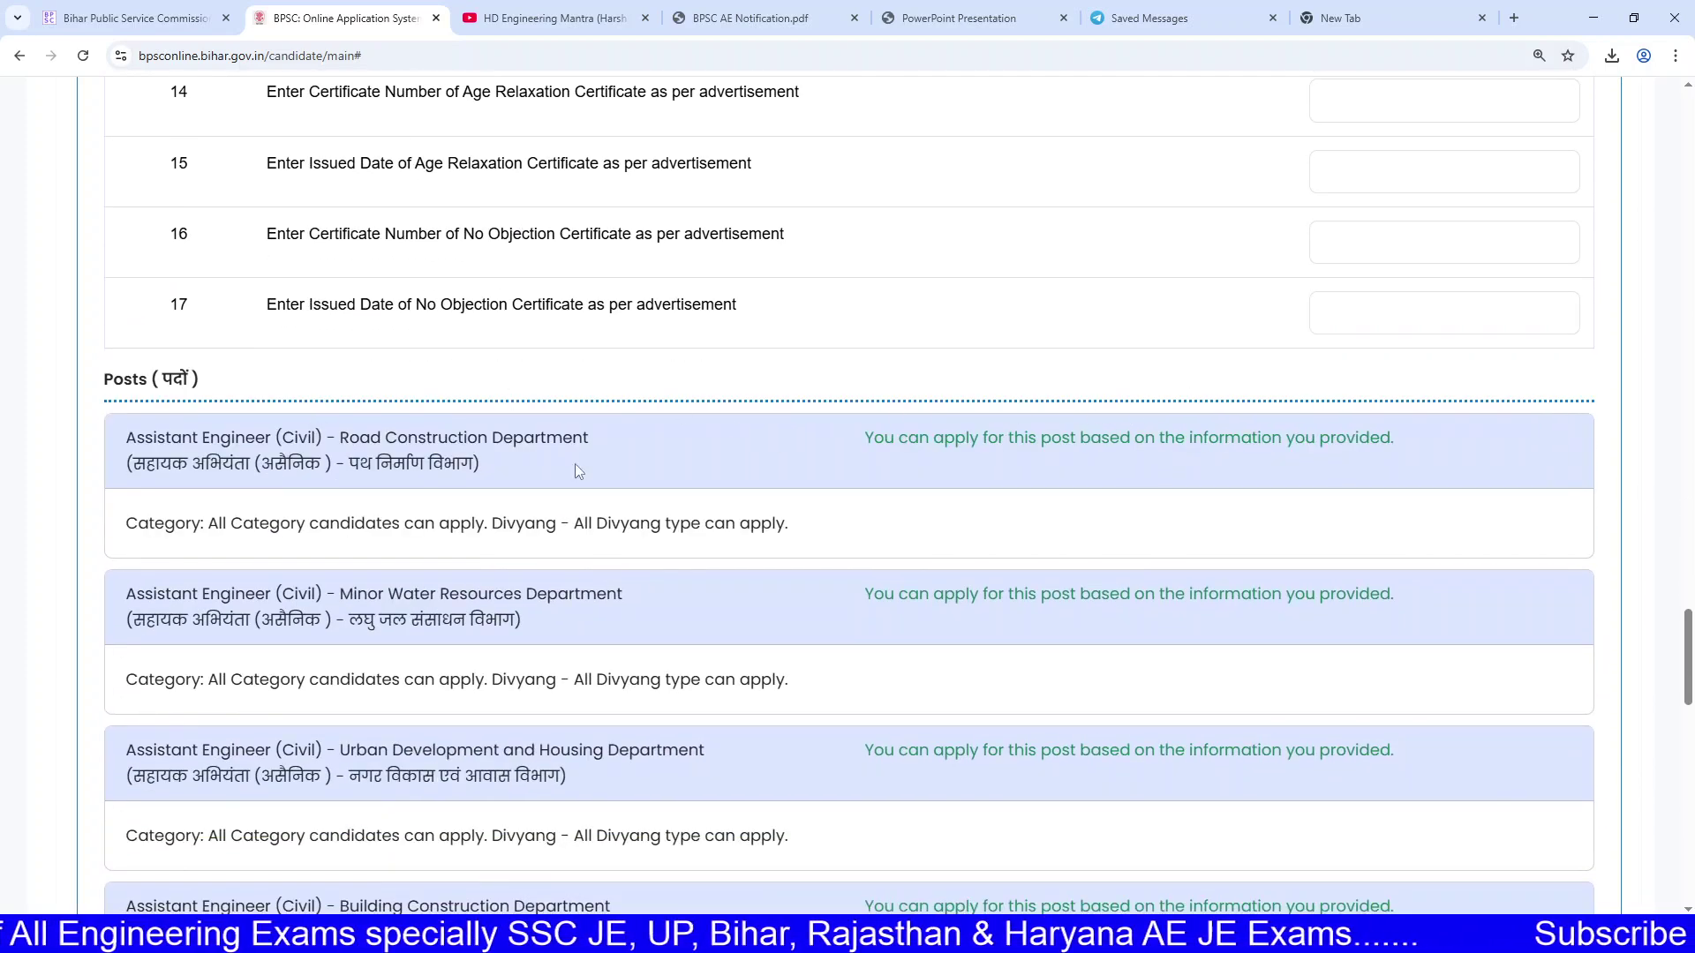
drag(126, 439, 549, 464)
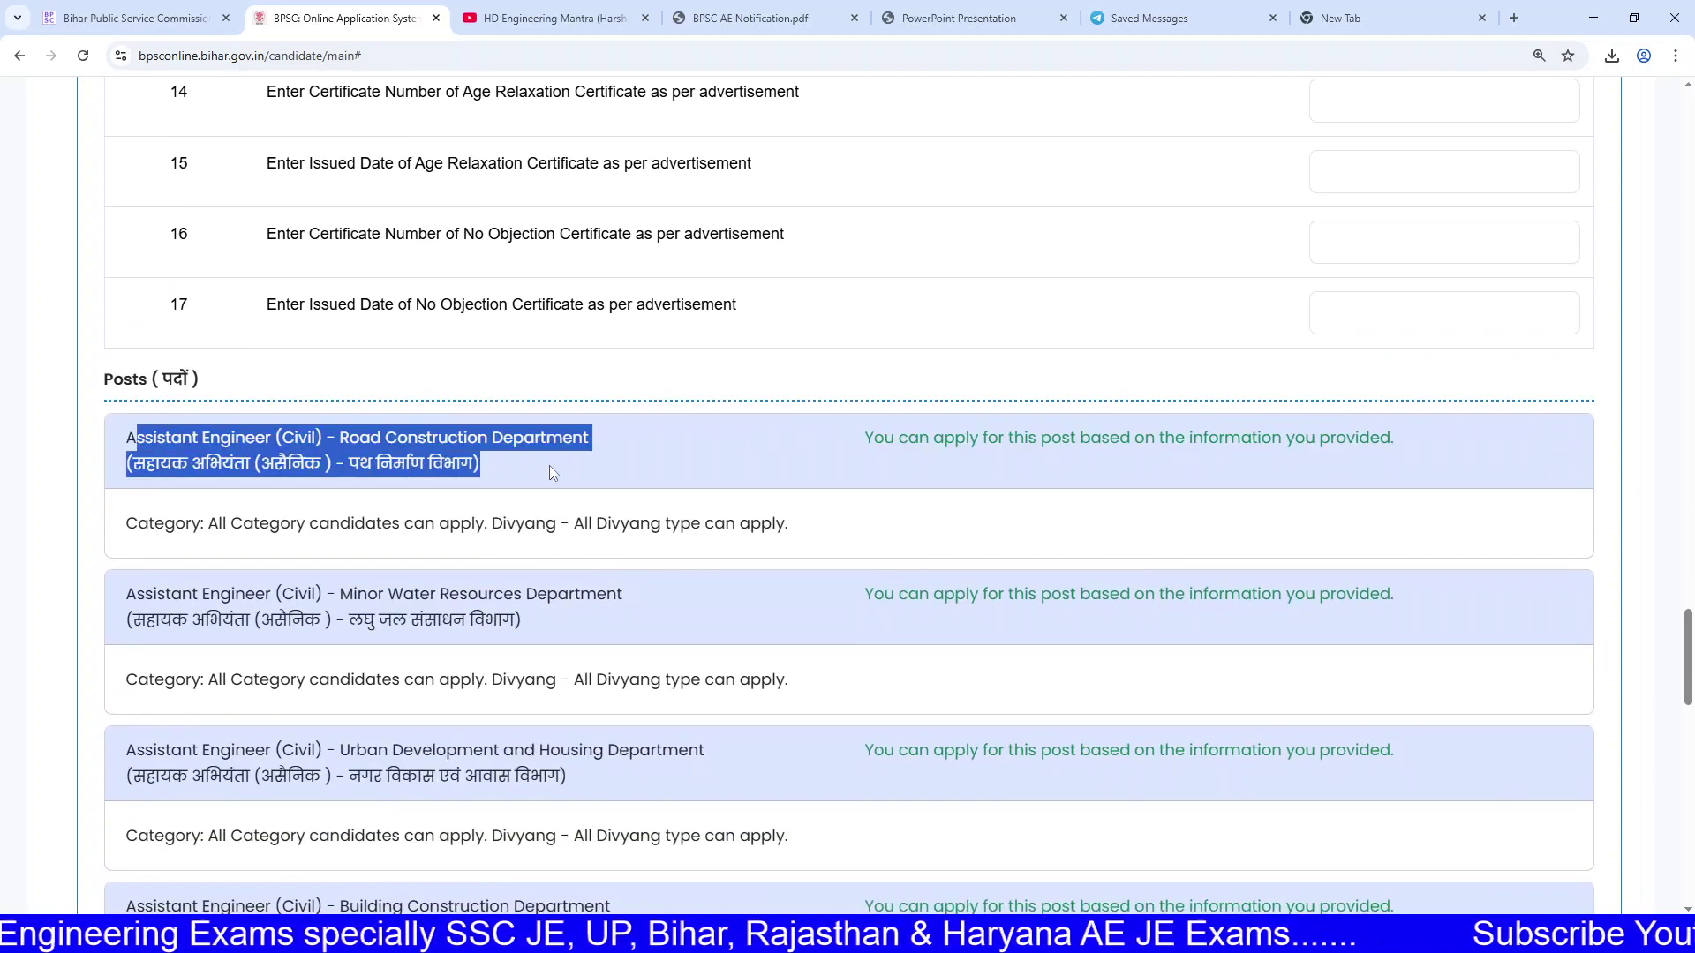
click(355, 440)
drag(355, 440, 543, 439)
scroll(543, 439, down, 1)
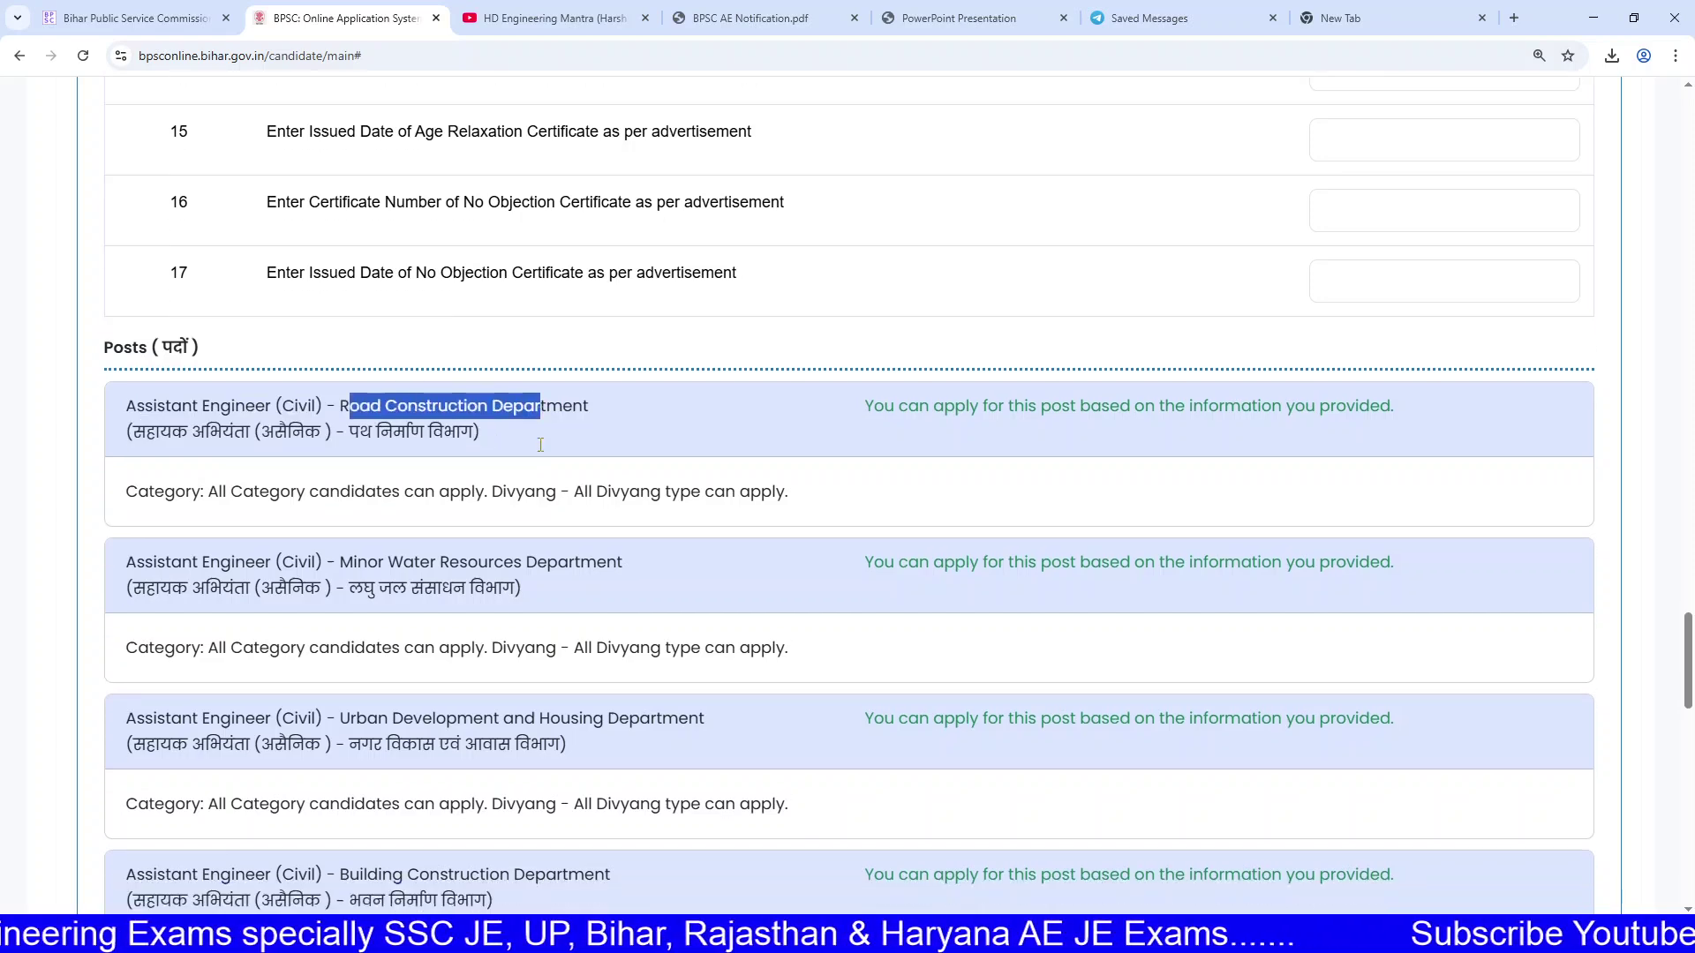
drag(439, 500, 584, 510)
scroll(466, 541, down, 1)
drag(391, 575, 651, 579)
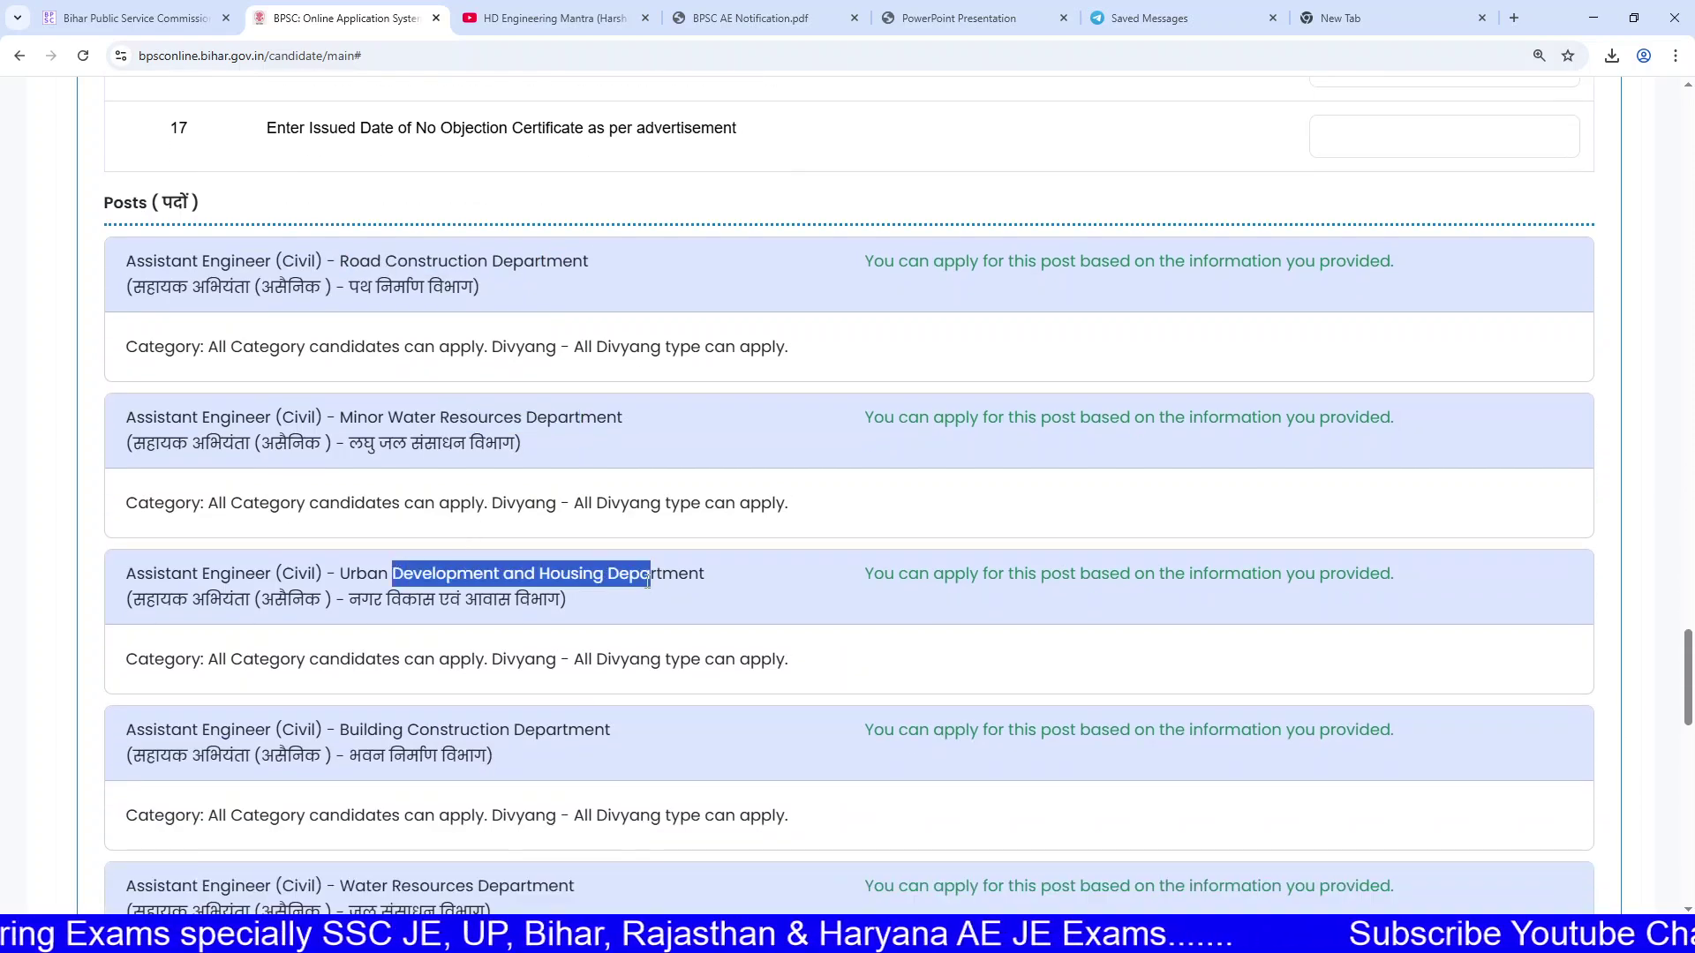
scroll(526, 575, down, 2)
mouse_move(407, 554)
mouse_down()
mouse_move(577, 561)
mouse_move(402, 534)
mouse_up()
scroll(576, 561, down, 2)
scroll(391, 592, down, 1)
double_click(391, 593)
scroll(446, 574, down, 4)
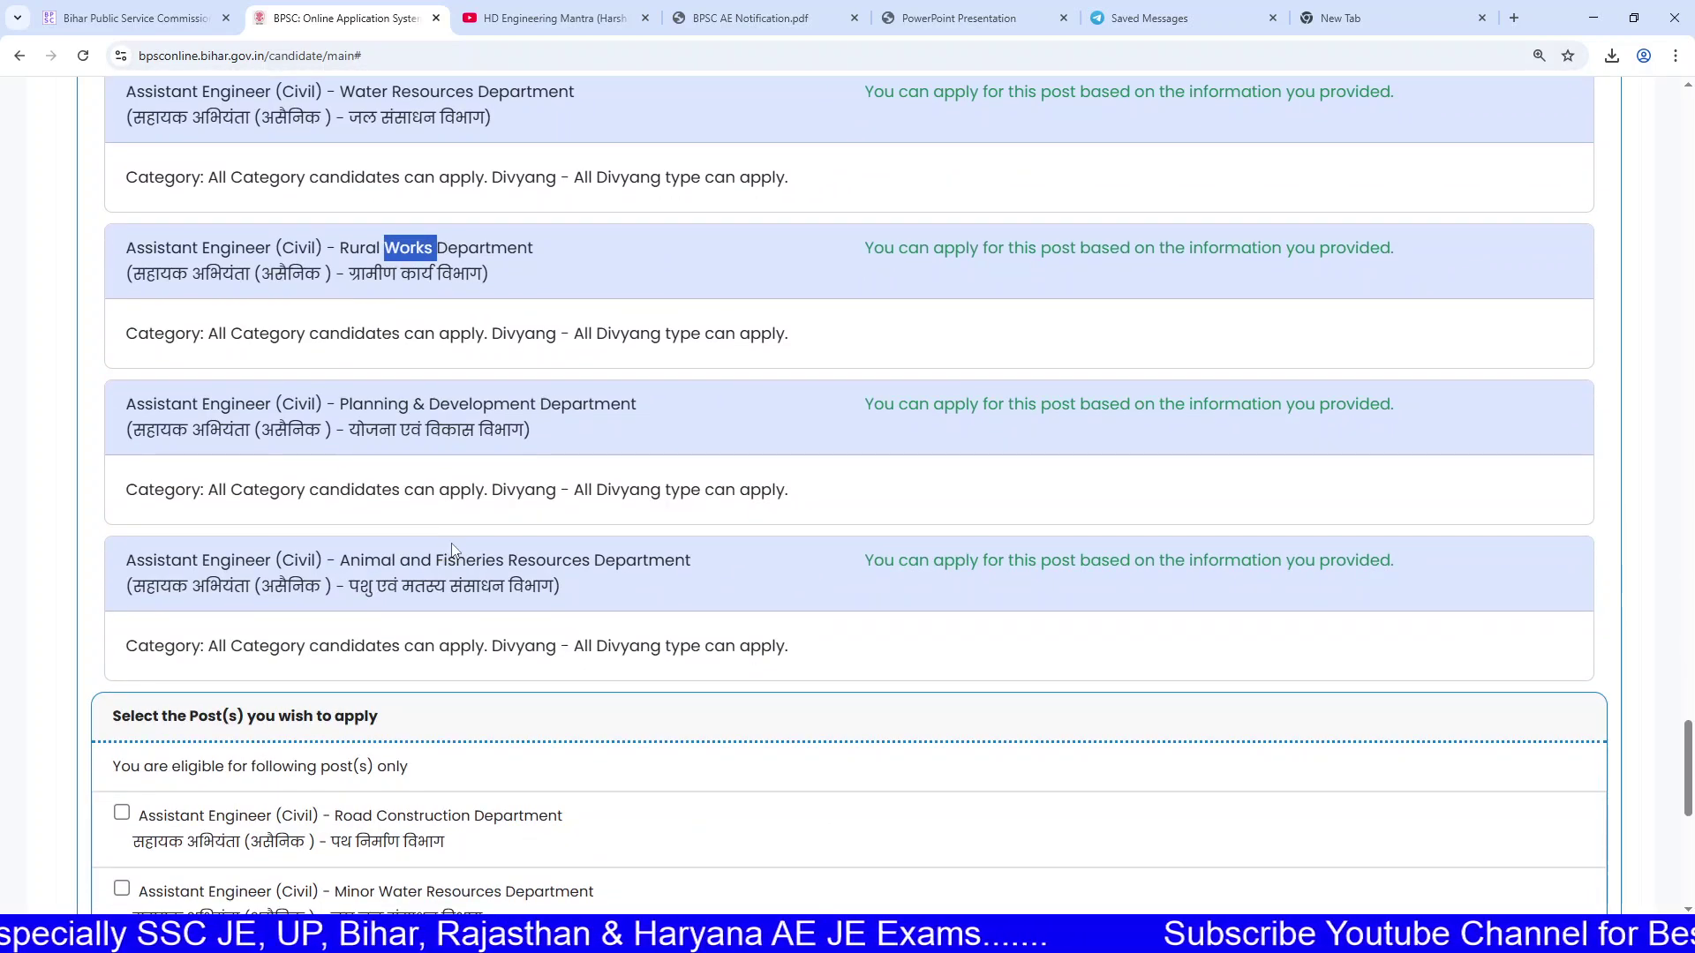
scroll(697, 471, down, 1)
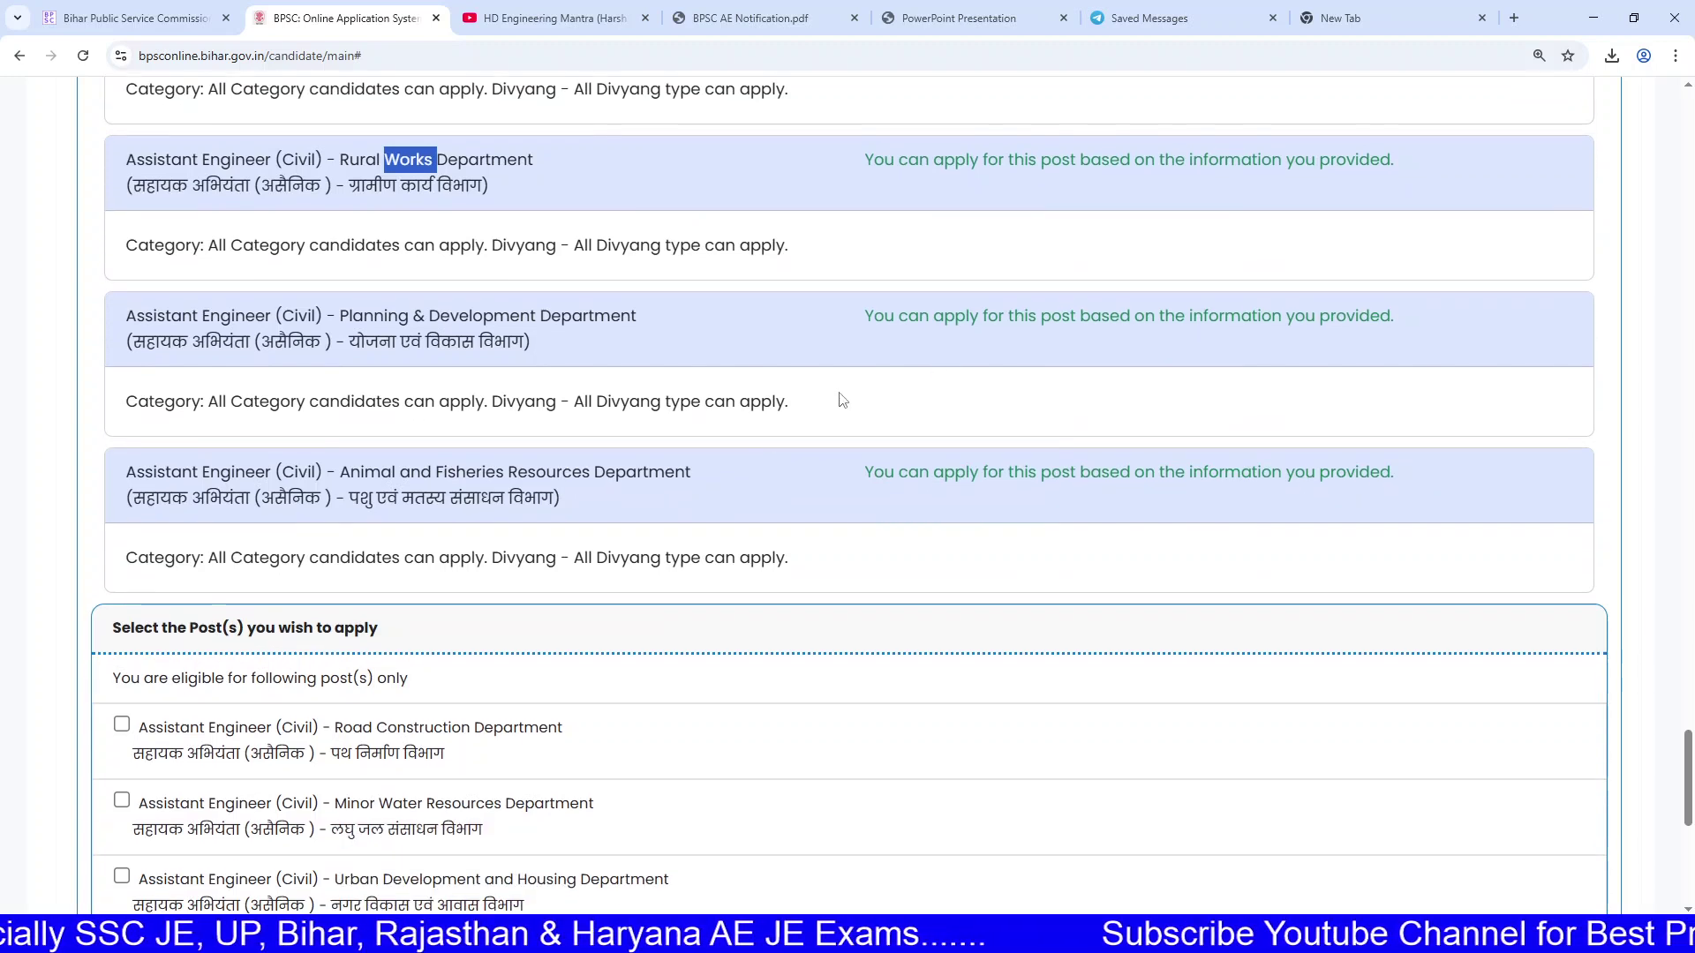
scroll(829, 399, down, 5)
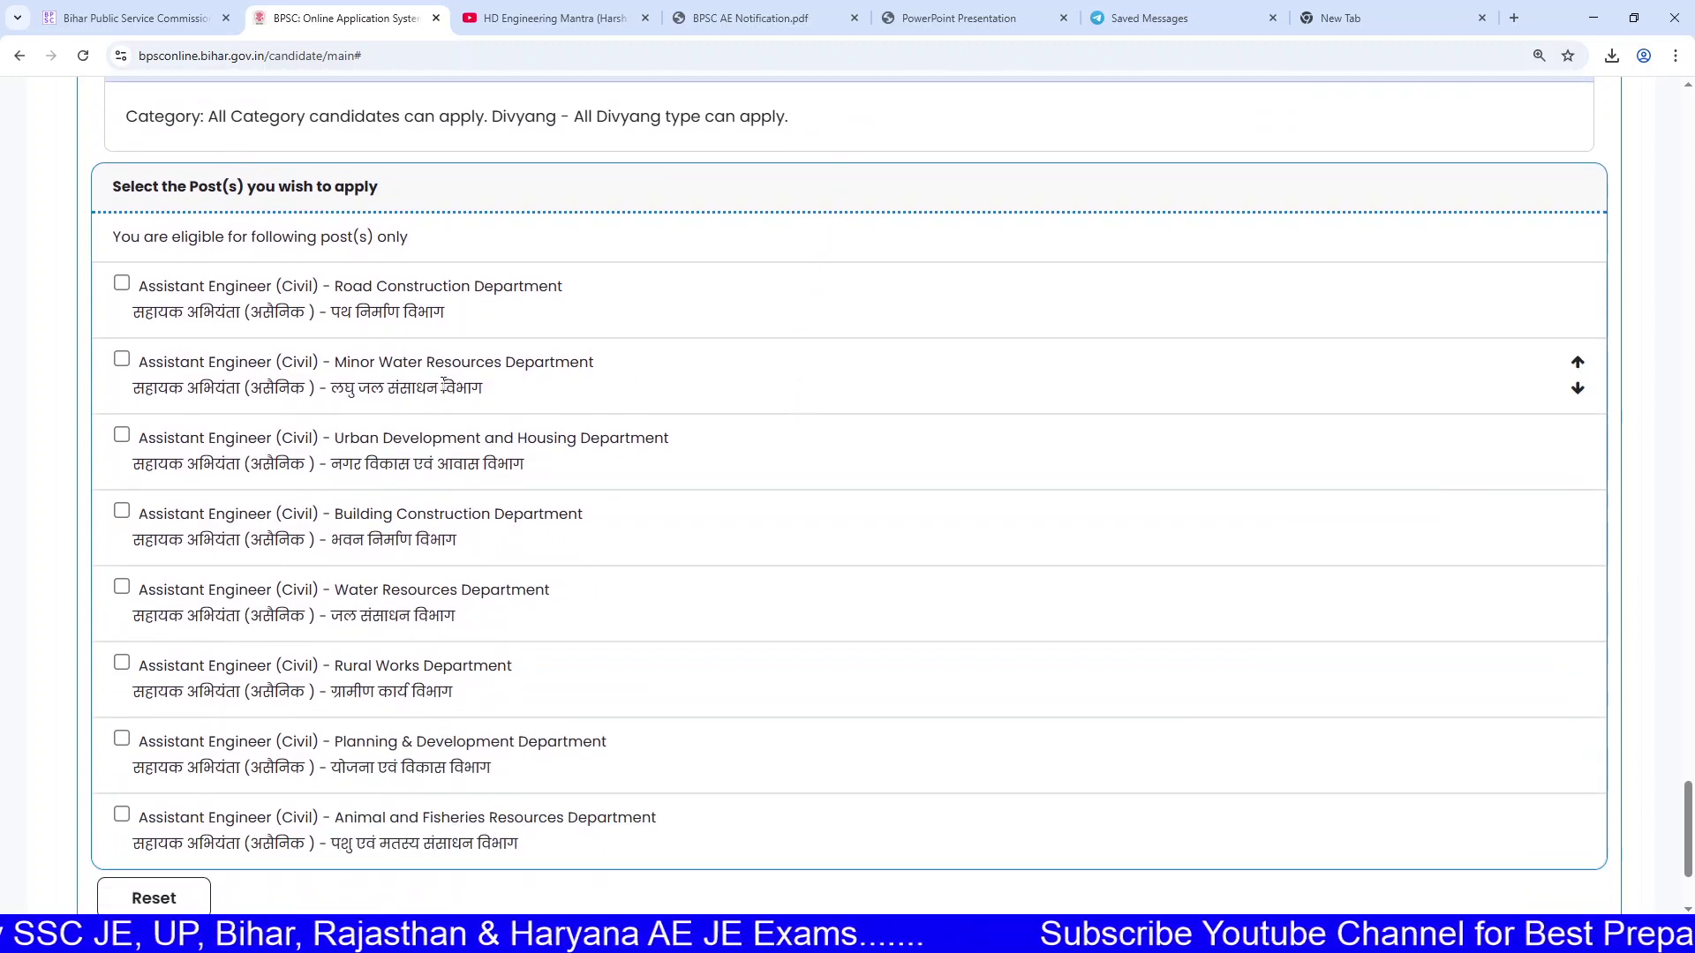
Step: Select all eight department posts, Road Construction through Animal and Fisheries Resources, and confirm them
click(122, 287)
click(122, 358)
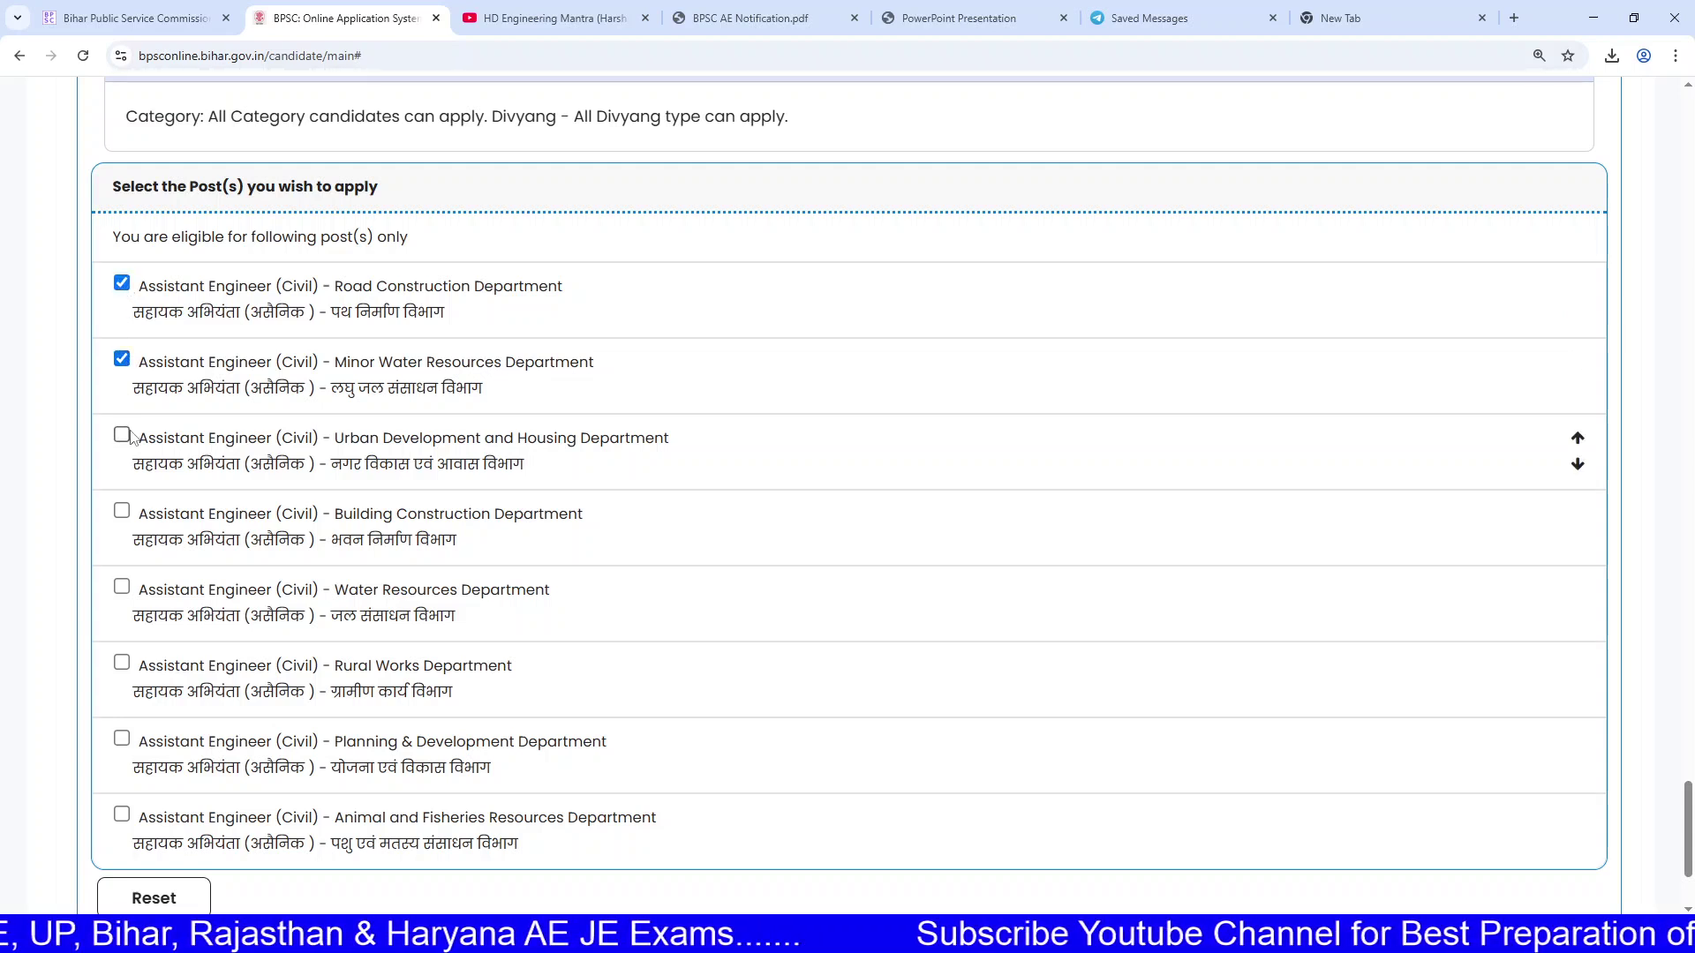
click(122, 434)
click(122, 510)
click(122, 586)
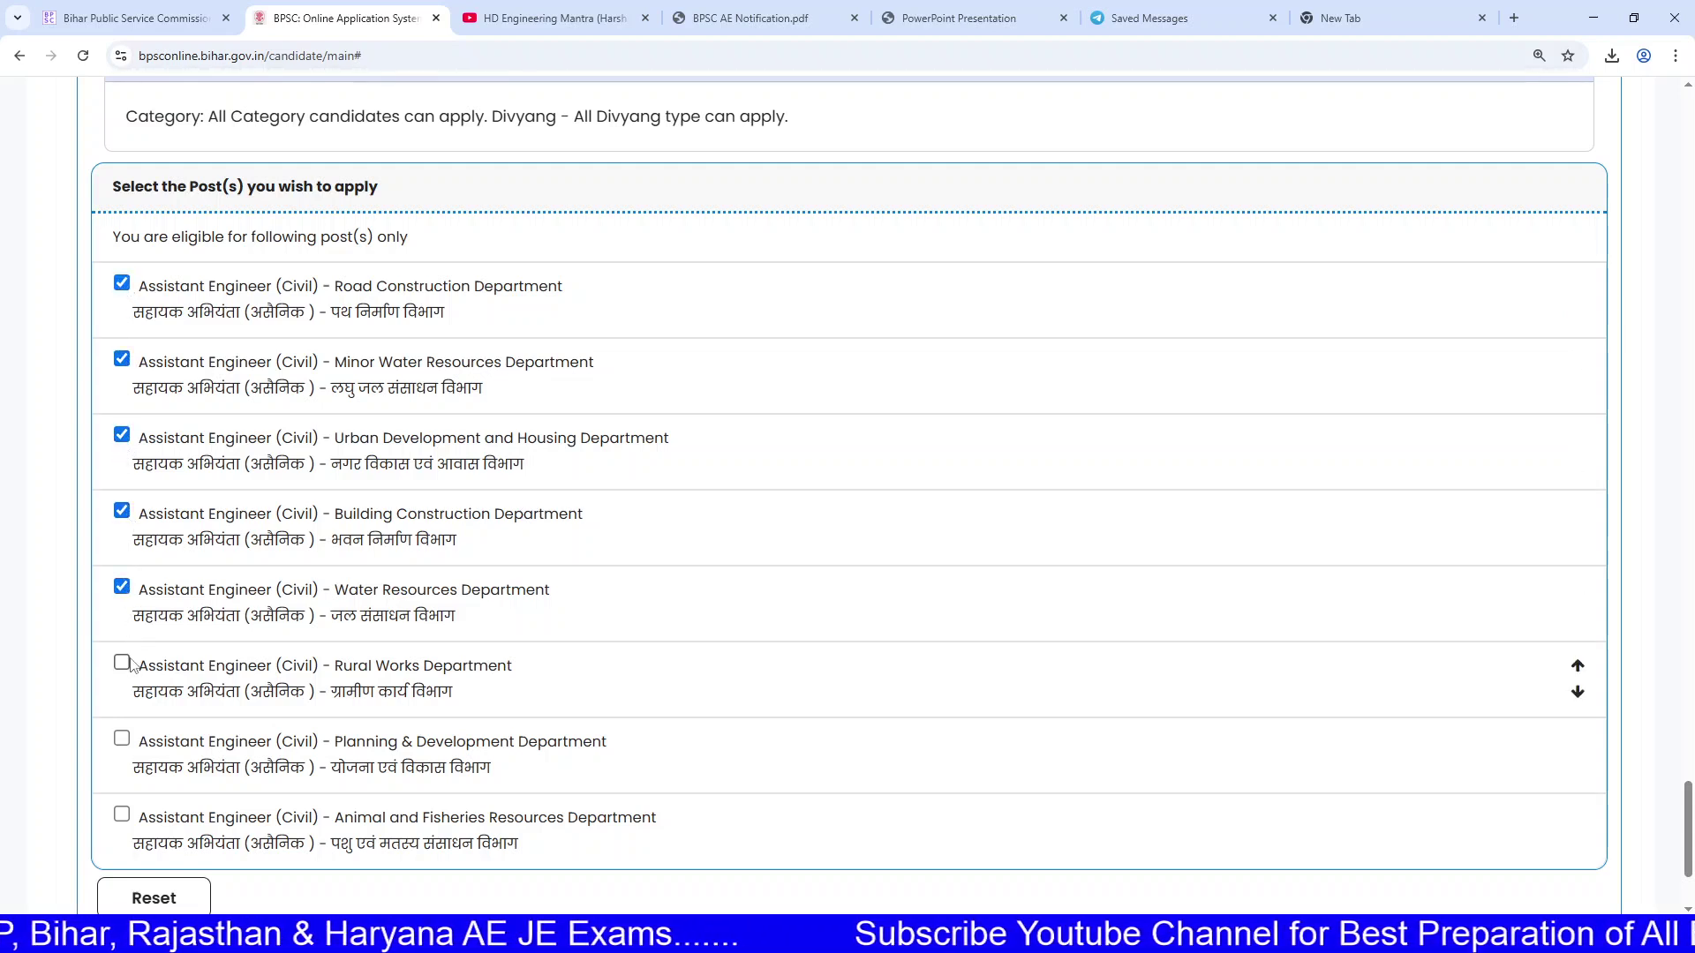
click(122, 662)
click(121, 738)
click(122, 814)
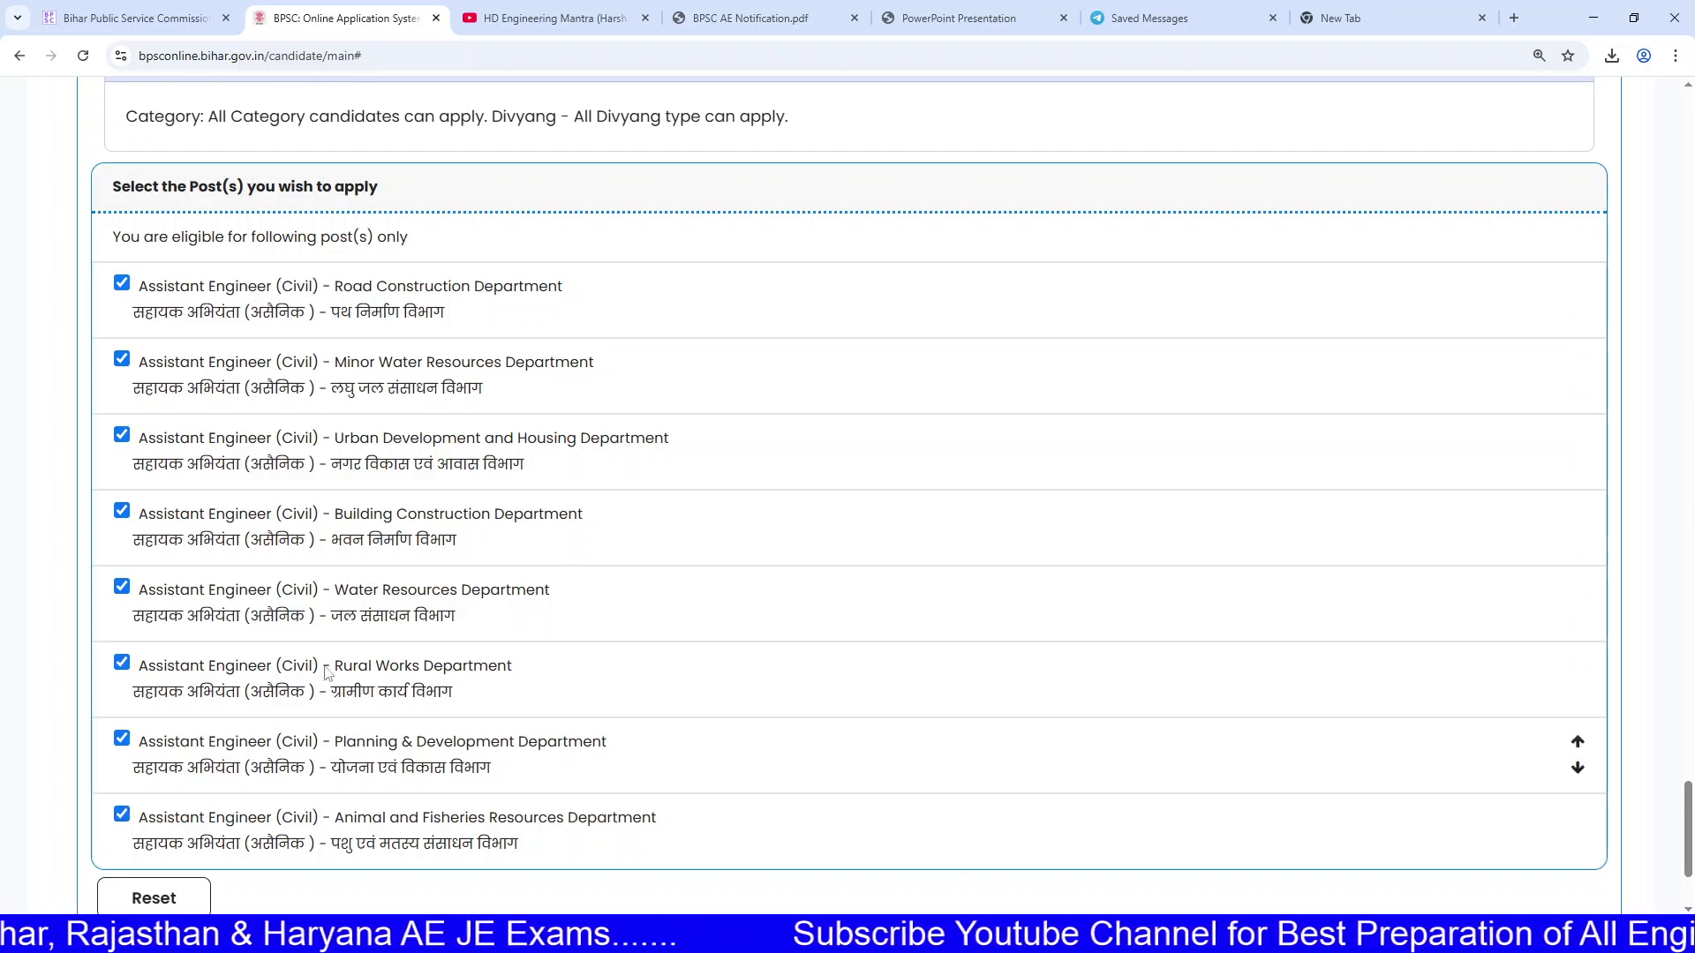
scroll(593, 529, down, 2)
click(157, 738)
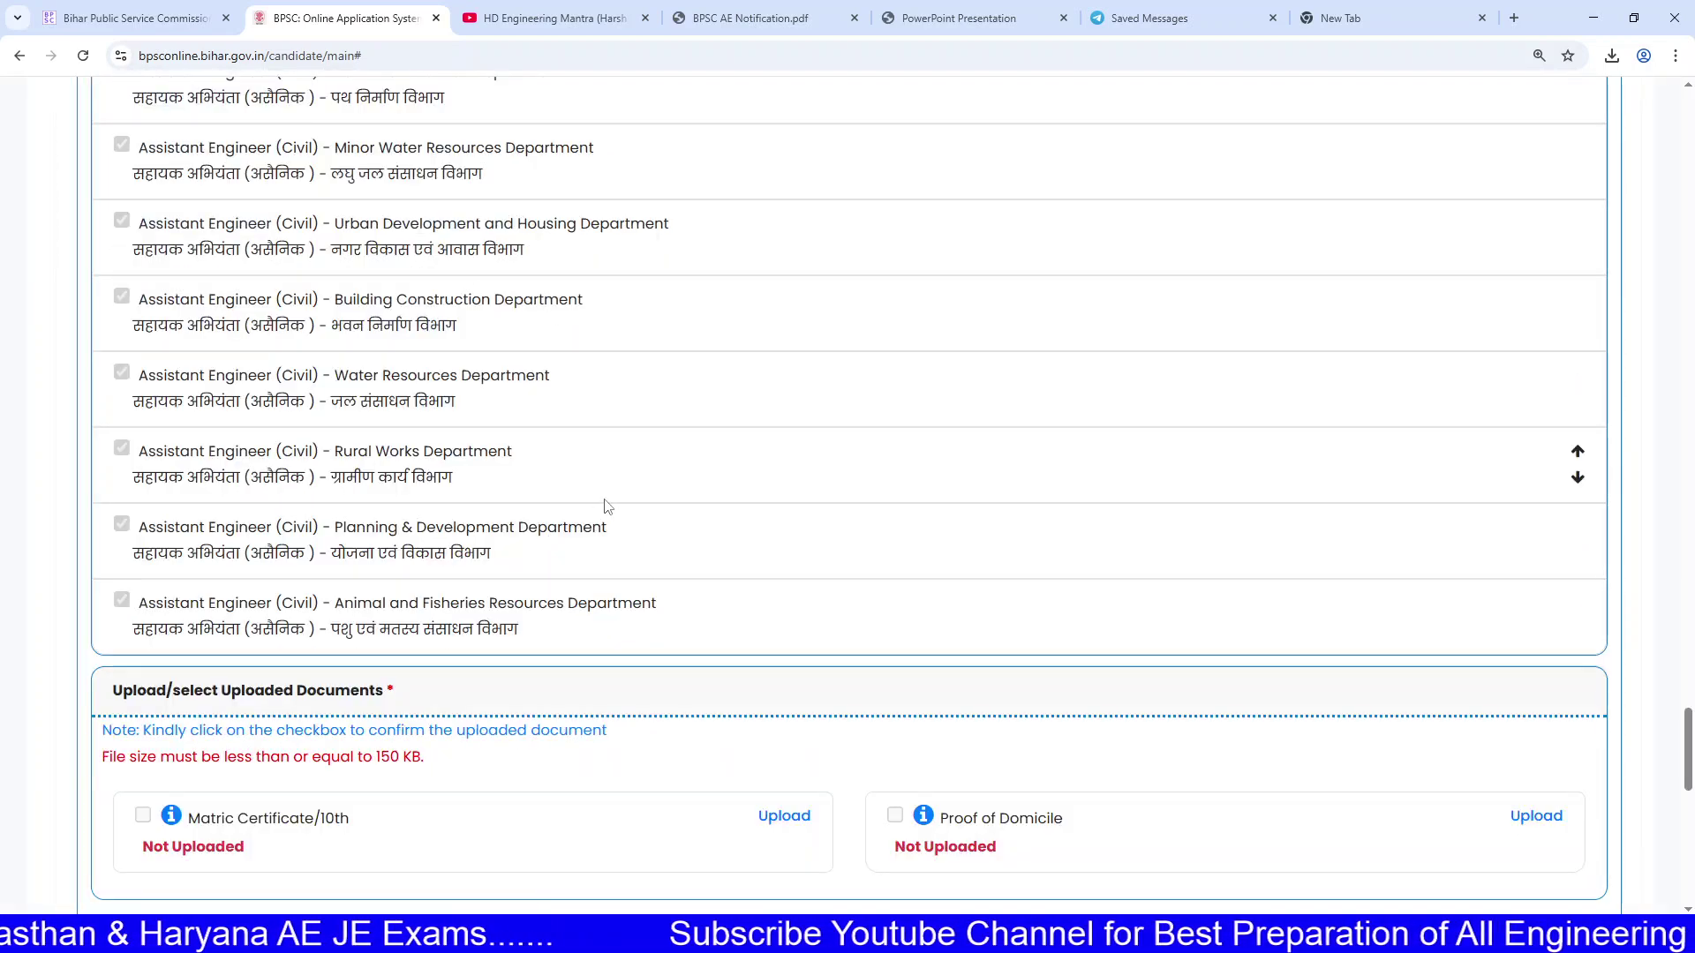
Step: Reread question 1, then move down to the Upload/select Uploaded Documents section
scroll(711, 456, up, 10)
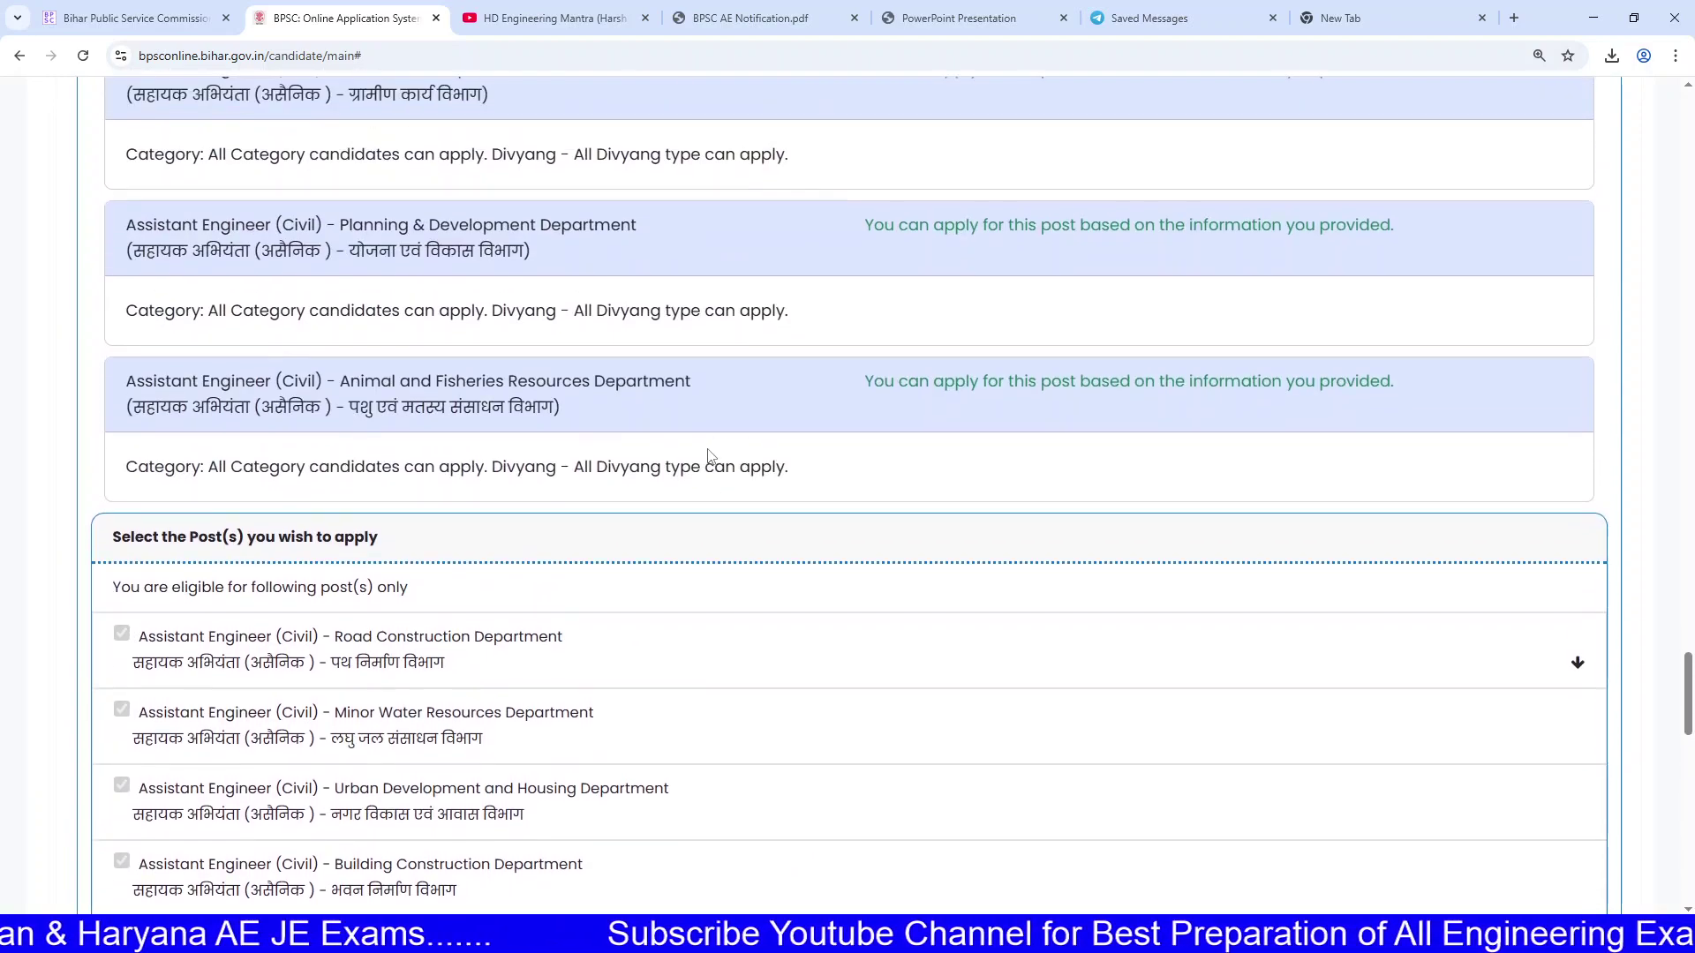
scroll(777, 451, up, 10)
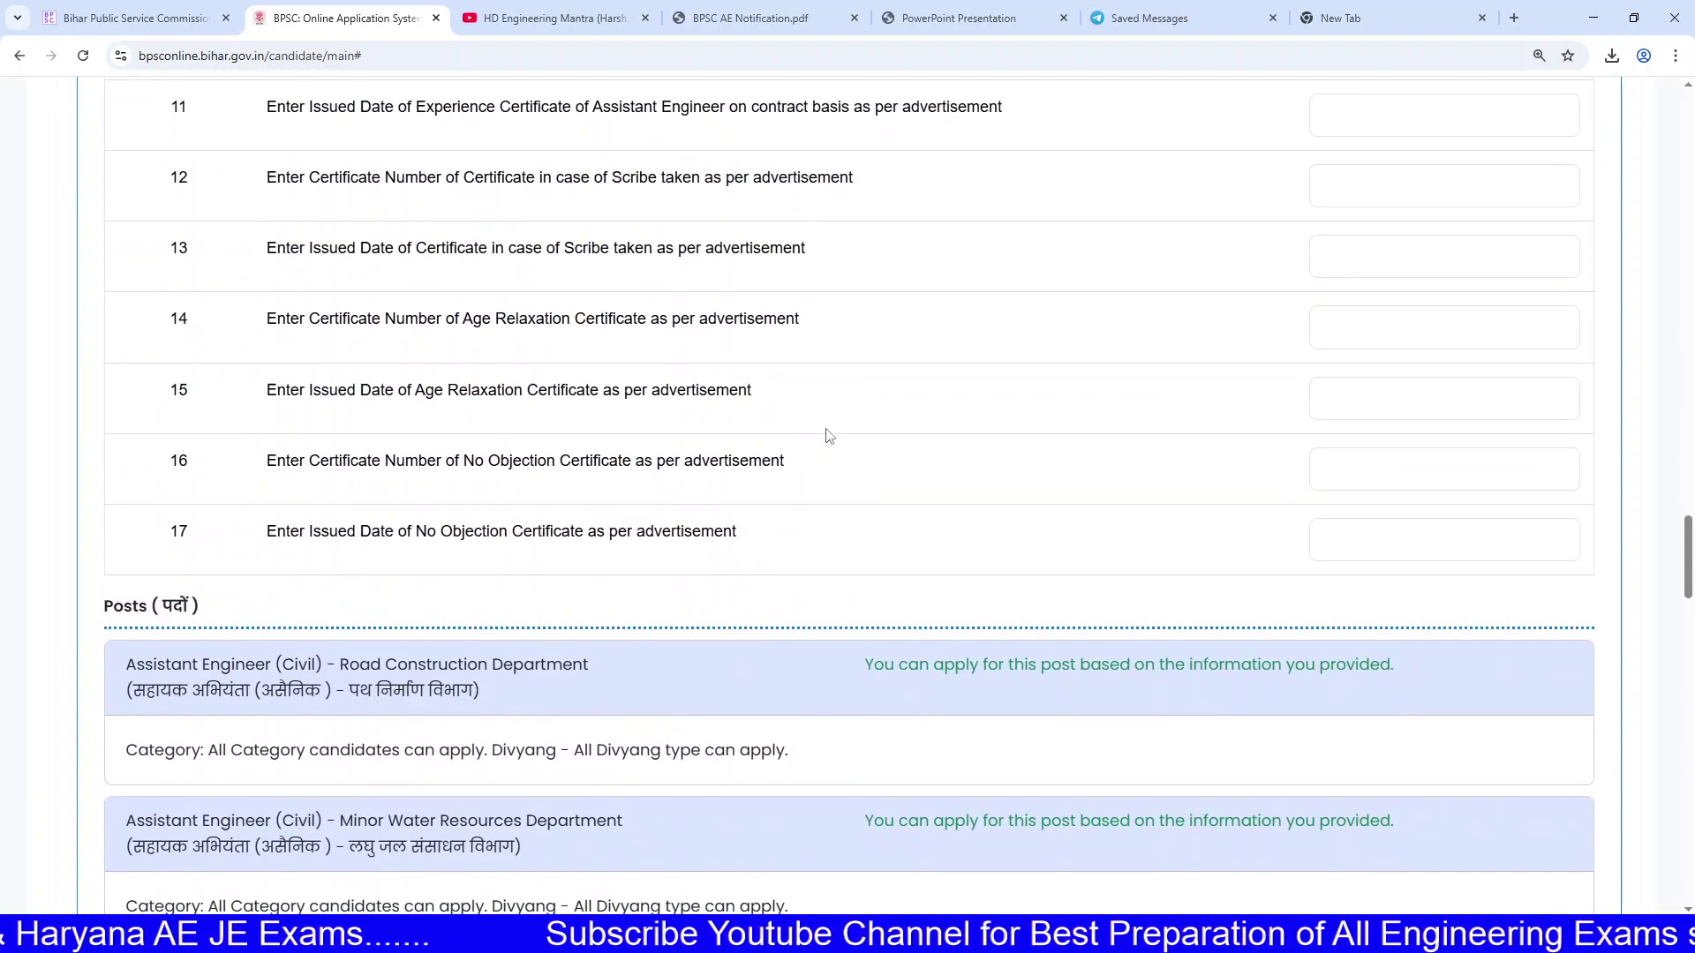
scroll(788, 366, up, 10)
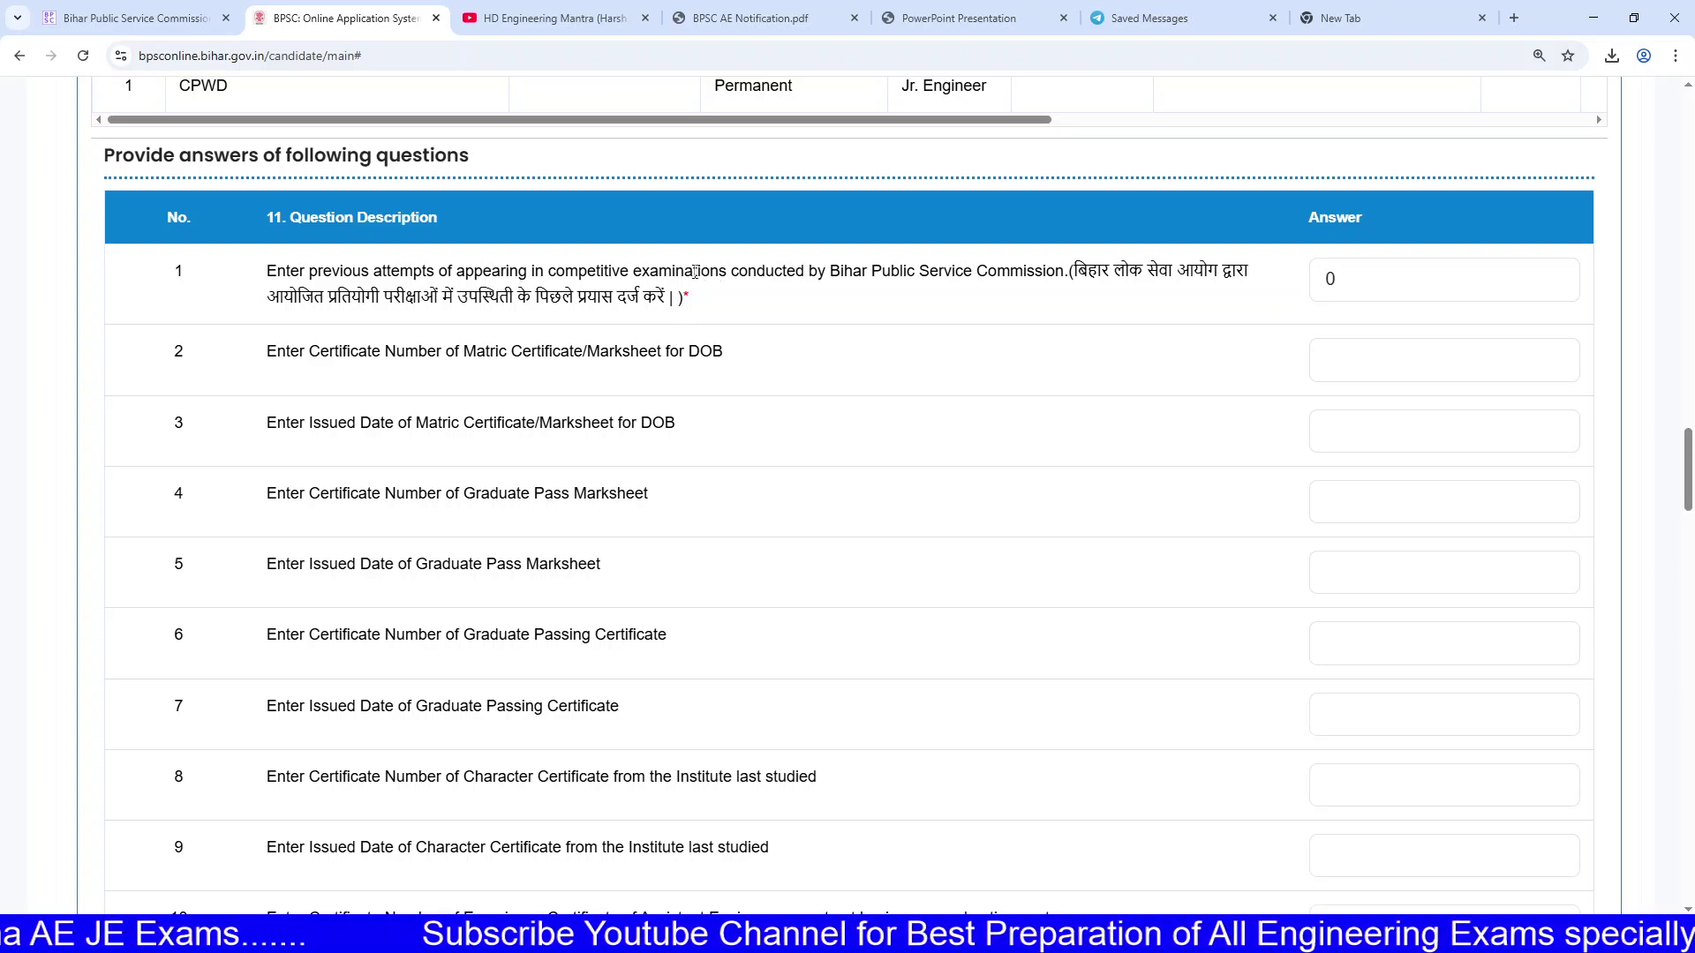
double_click(587, 272)
drag(587, 272, 693, 301)
click(692, 294)
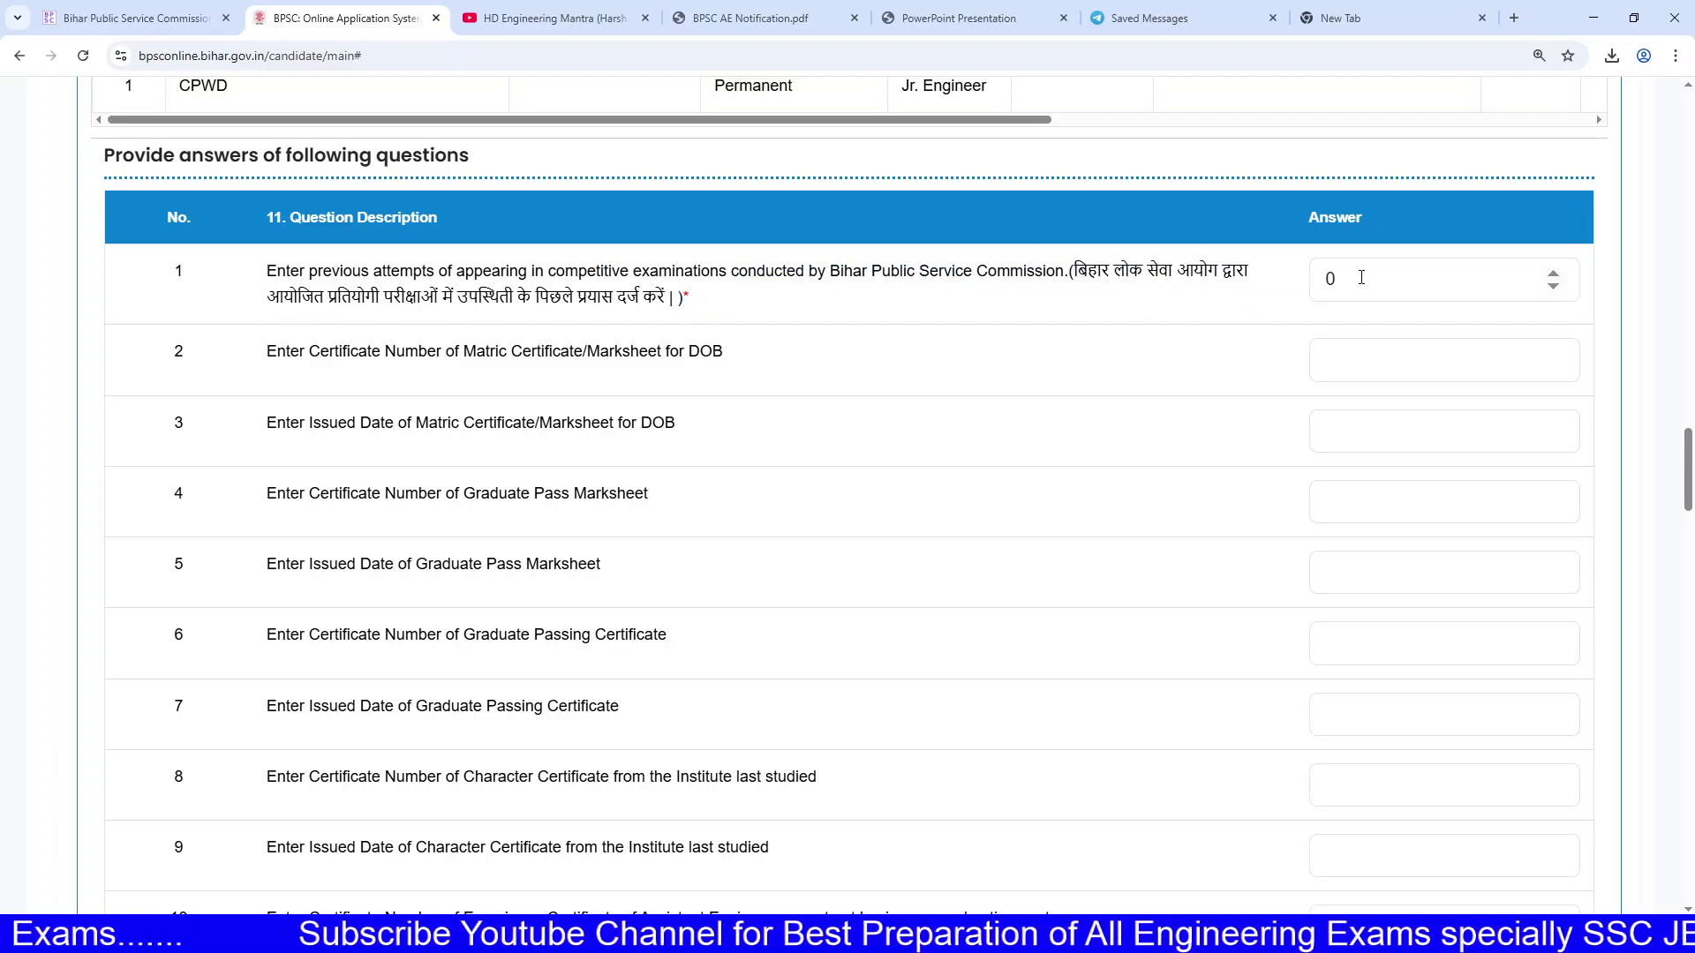
scroll(1143, 369, down, 15)
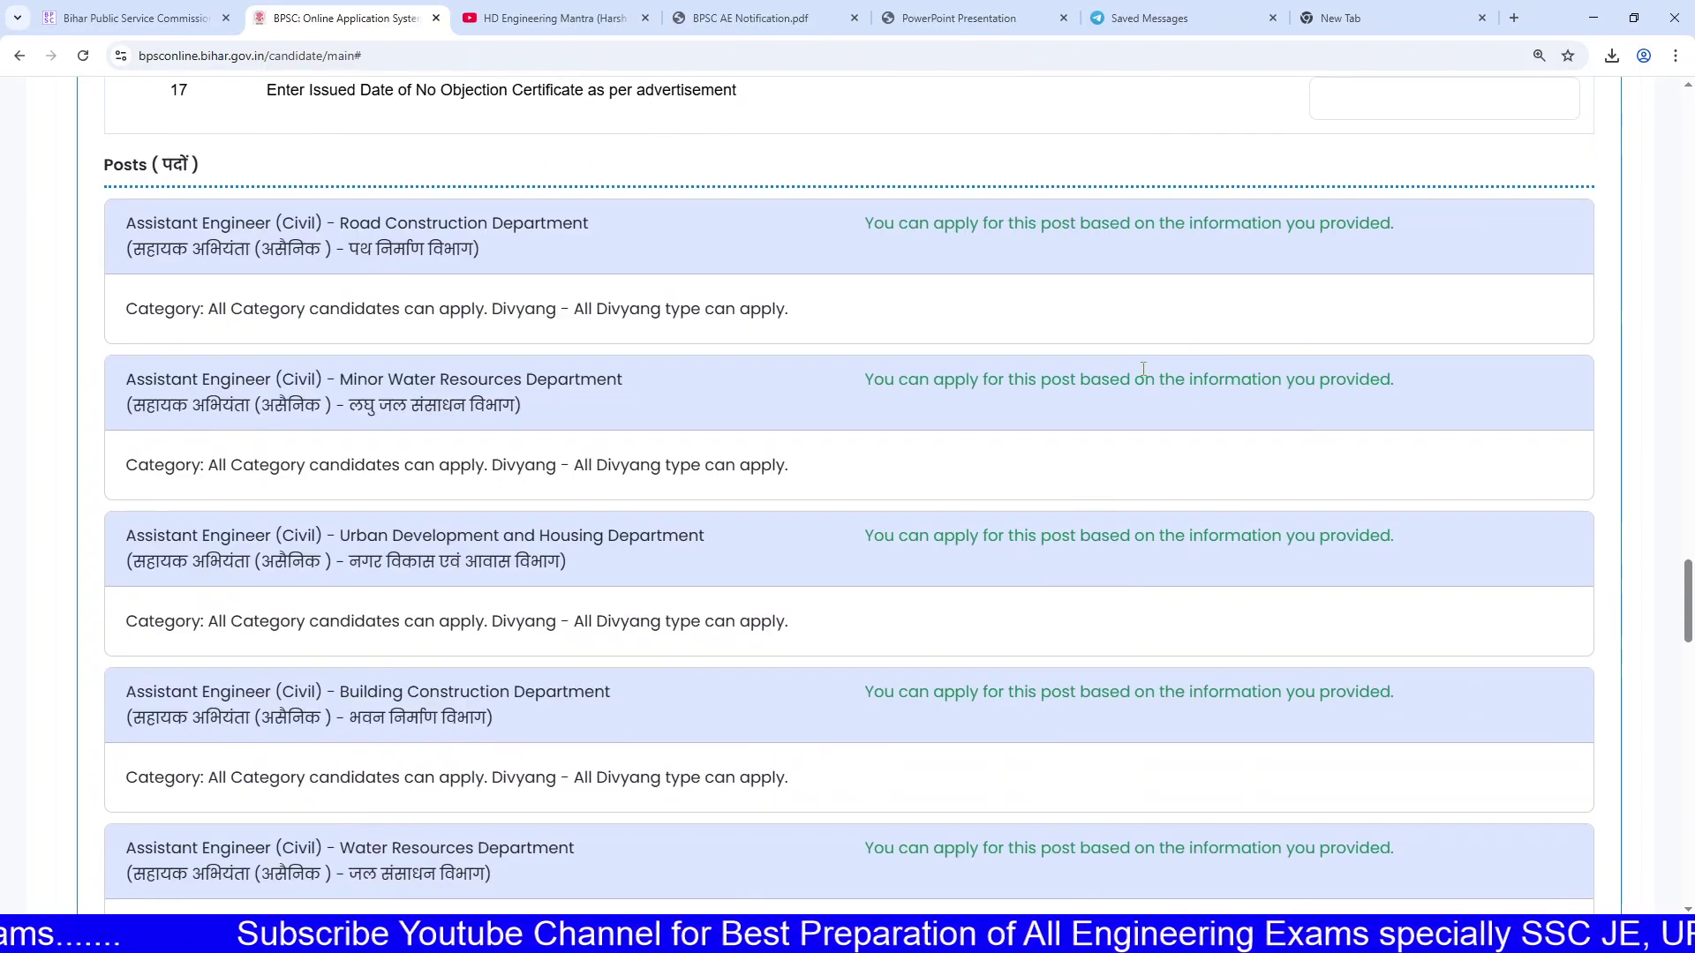
scroll(1018, 369, down, 10)
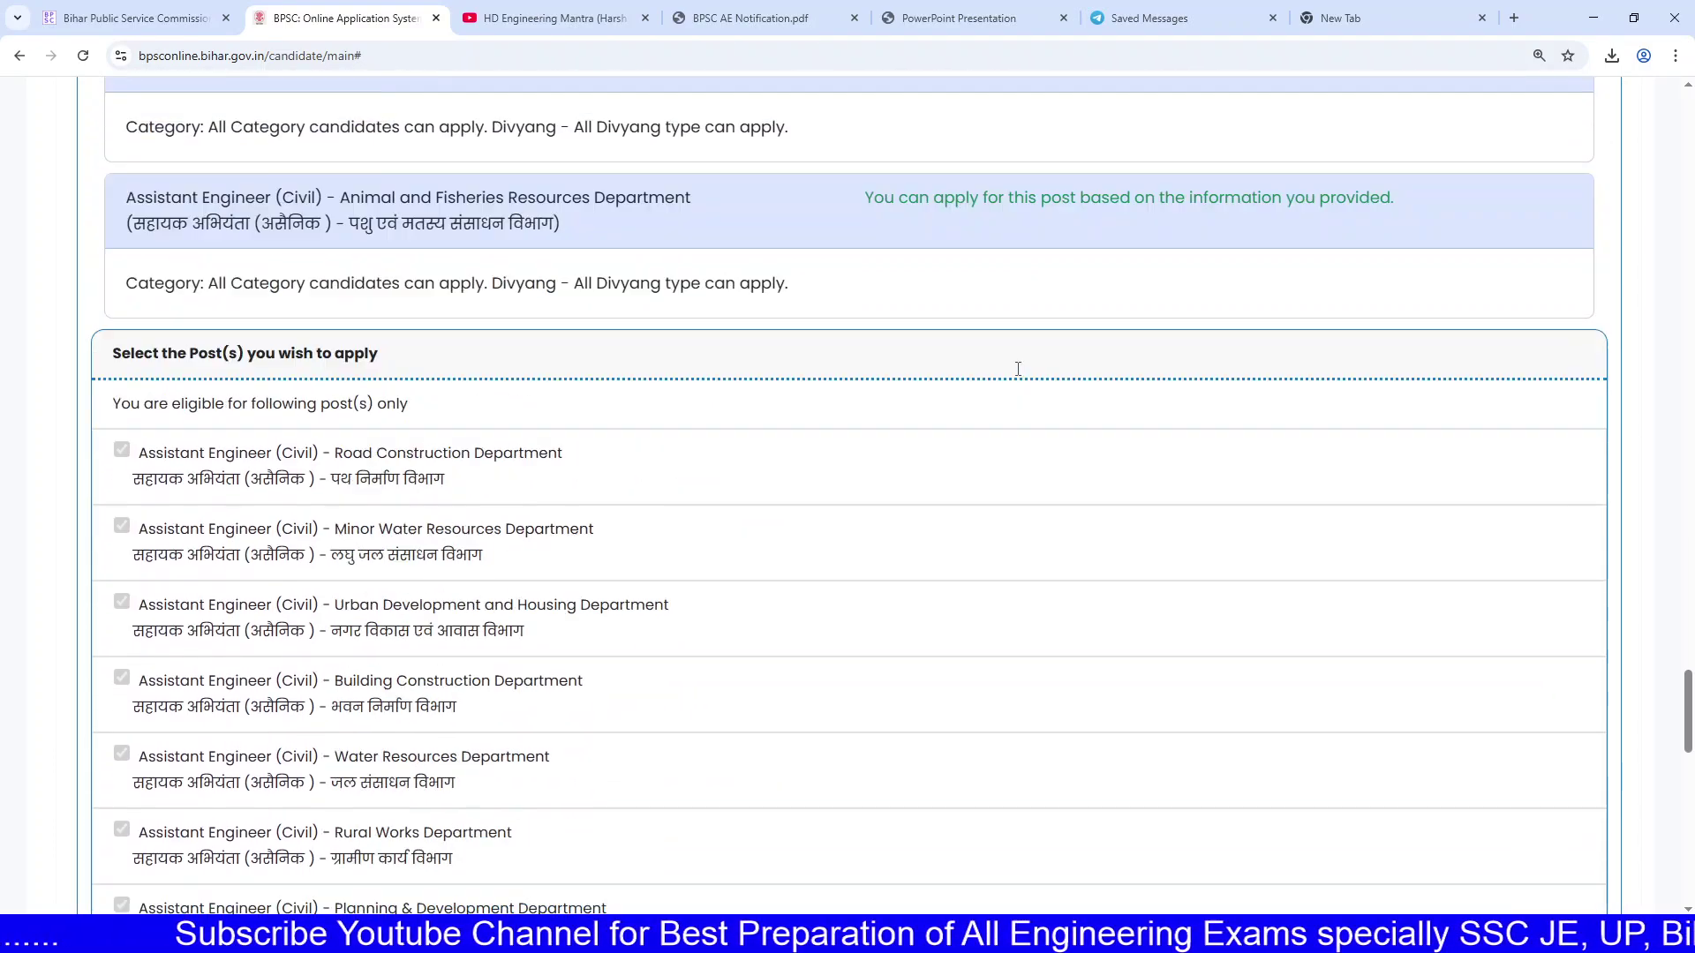
scroll(1053, 382, up, 10)
scroll(1050, 378, up, 2)
scroll(1052, 385, down, 7)
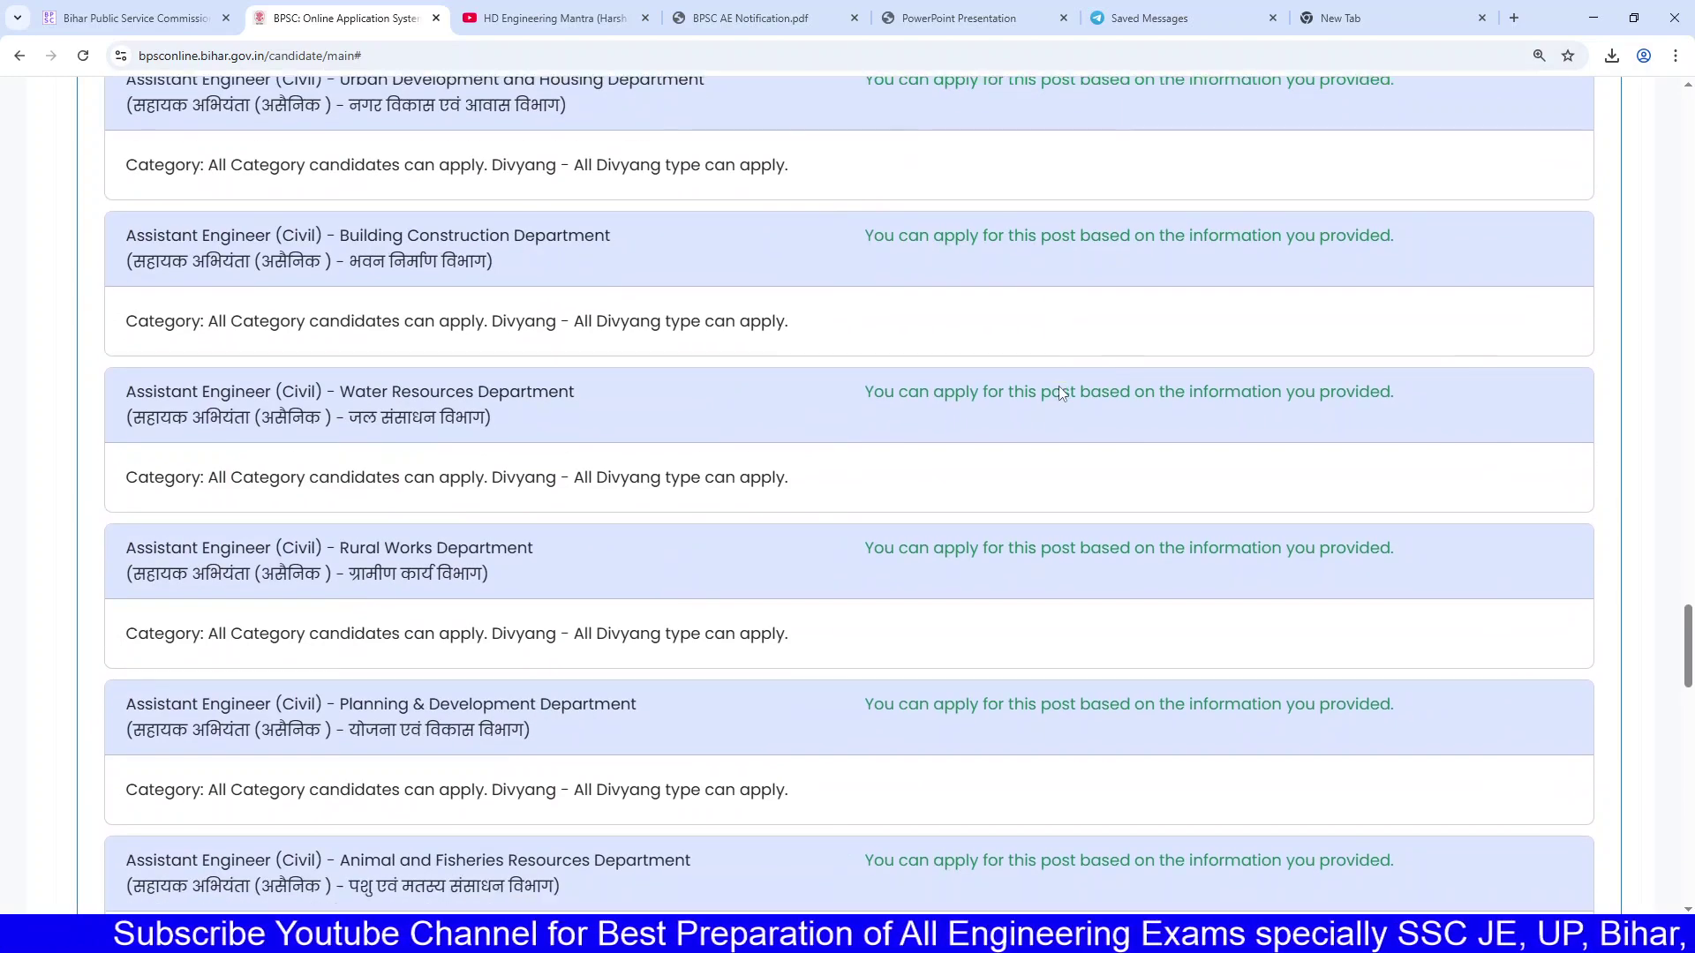
scroll(1053, 380, down, 10)
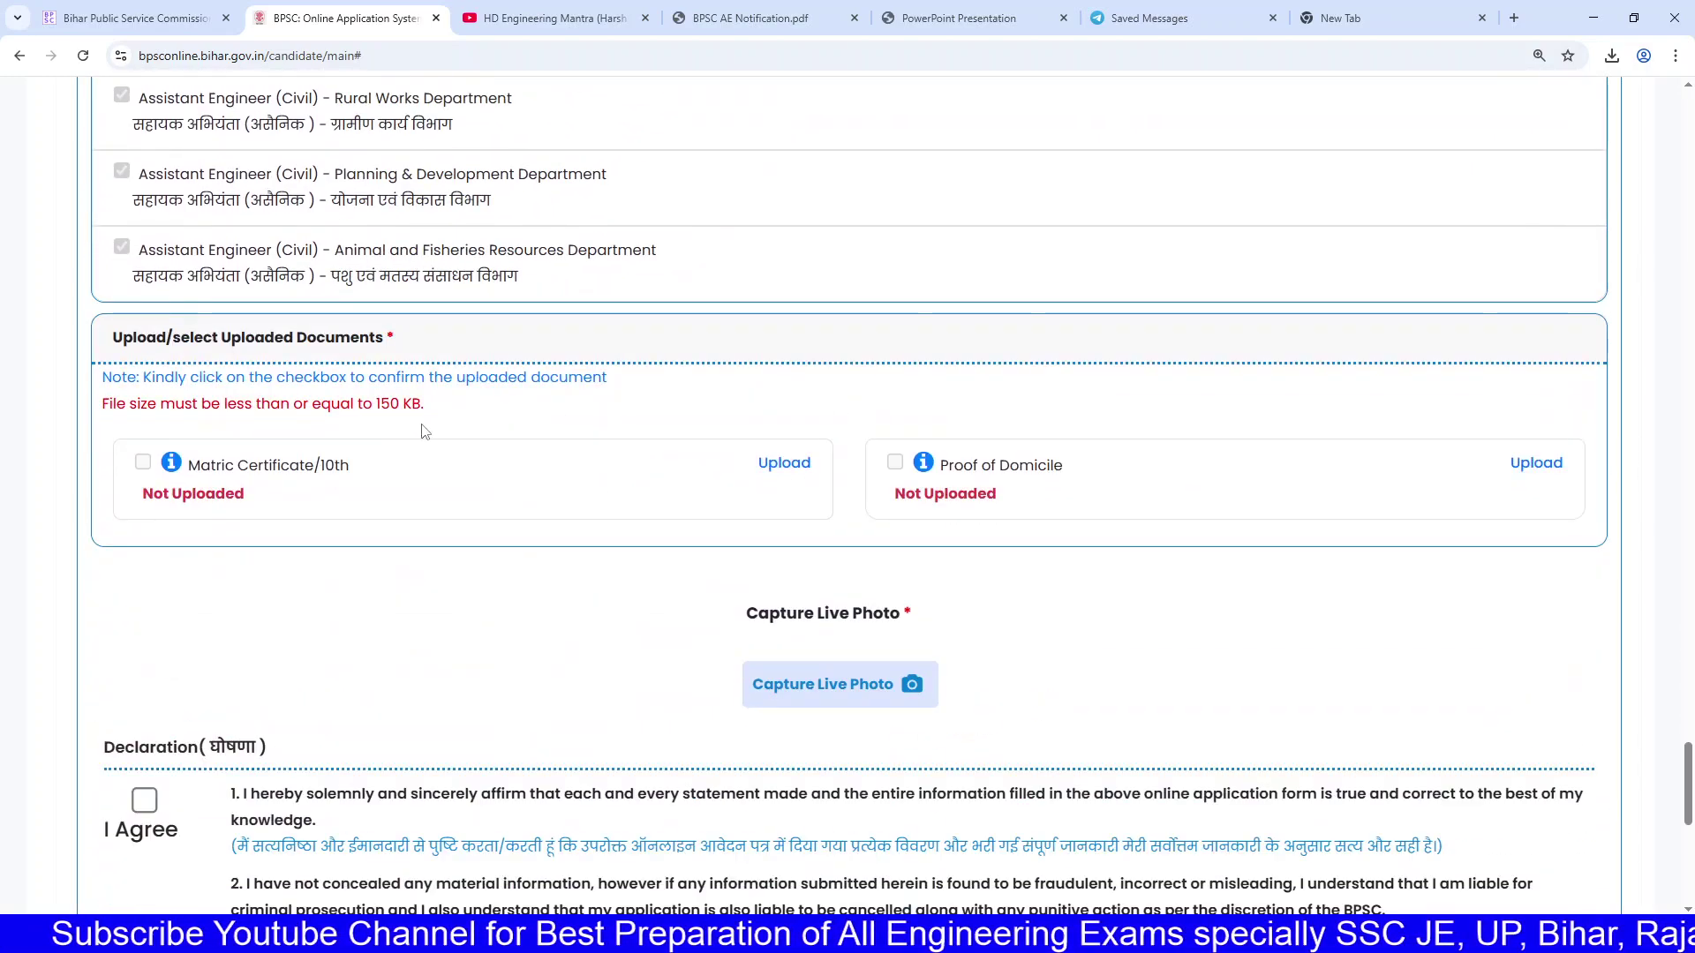
Step: Review the Matric Certificate/10th and Proof of Domicile uploads, cancelling the Matric file picker
drag(218, 470, 338, 461)
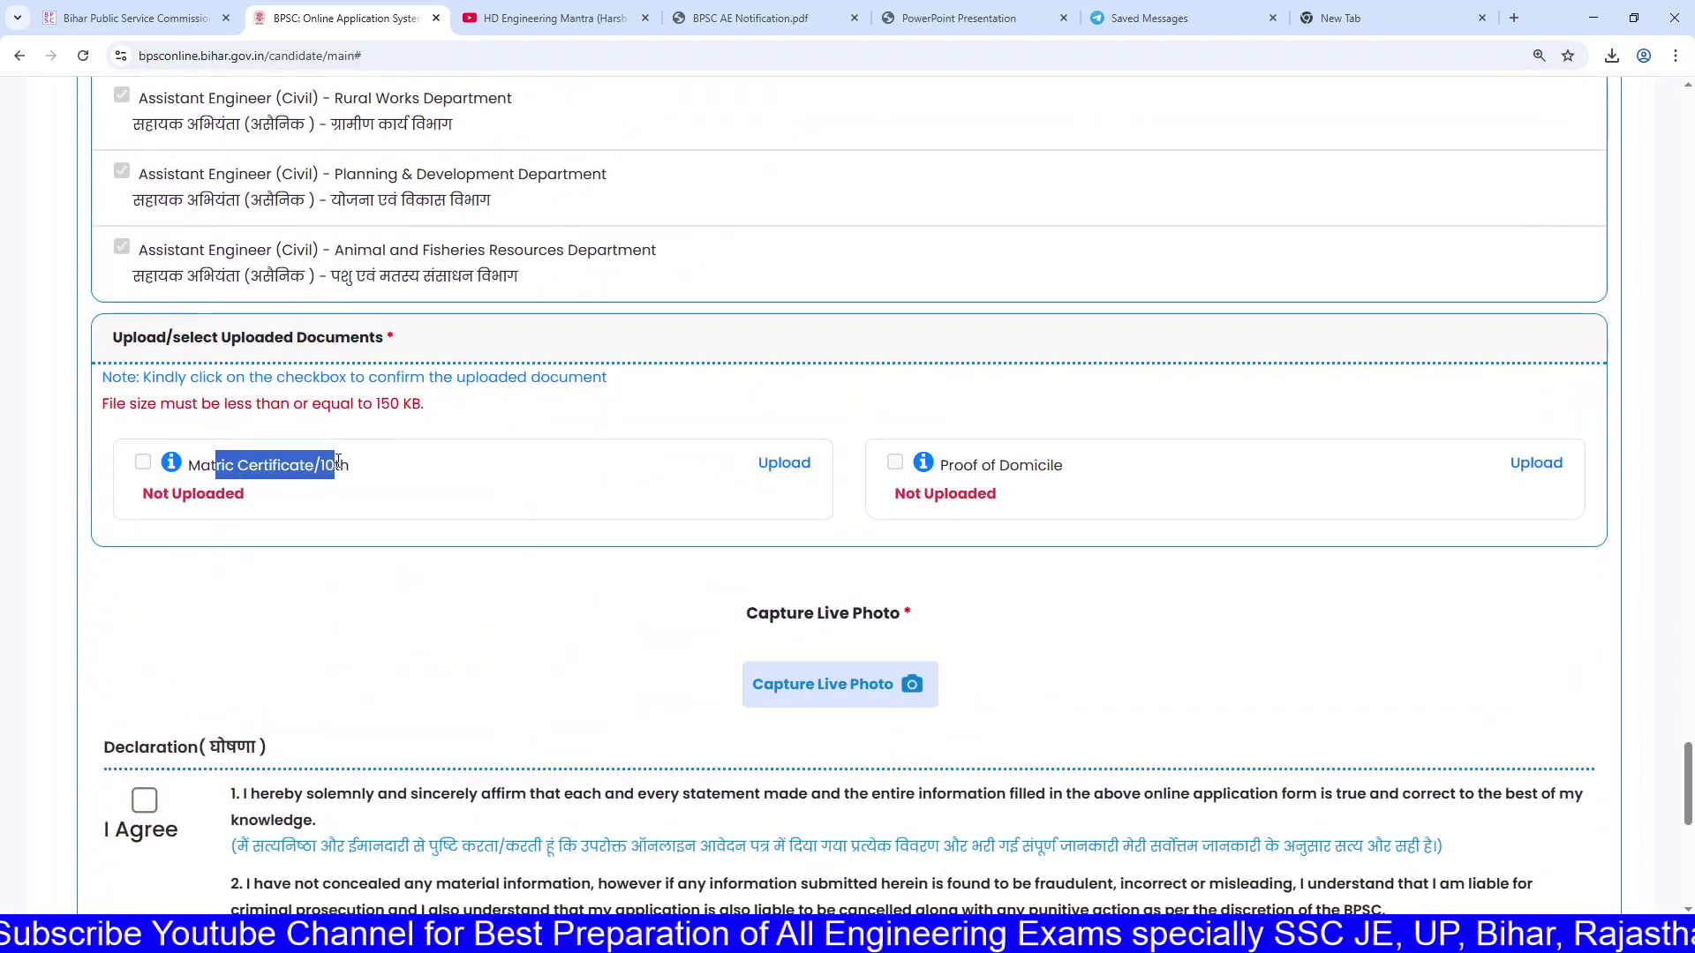
drag(963, 468, 1089, 472)
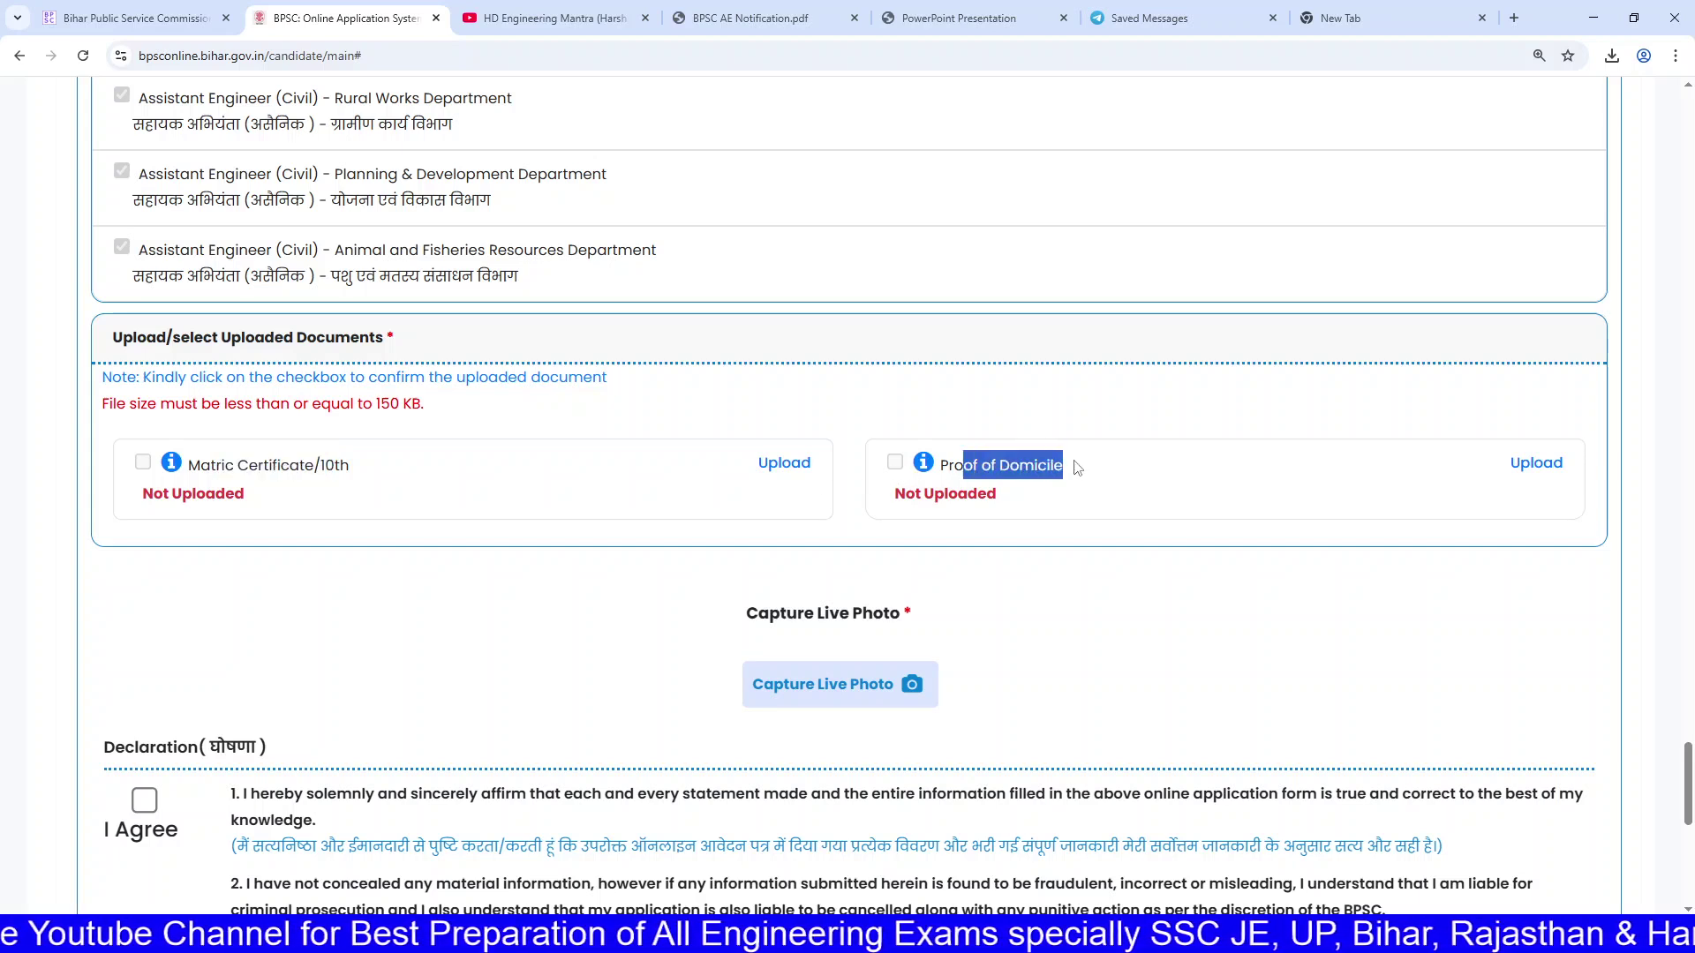
drag(973, 468, 1099, 468)
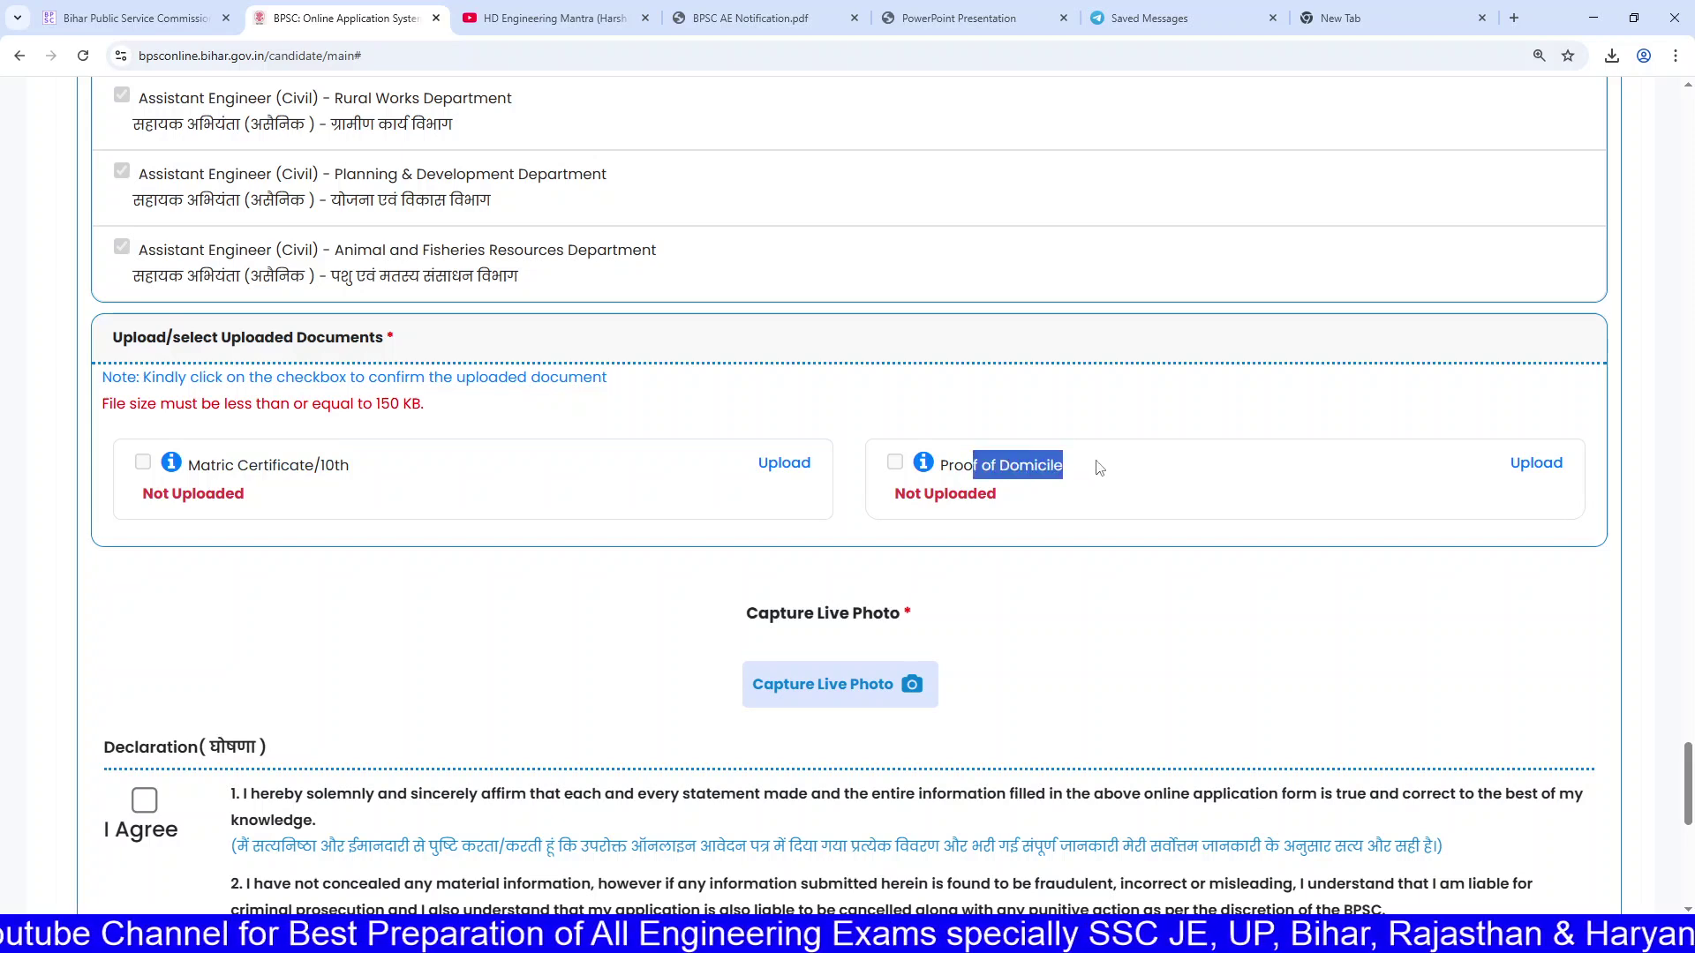
click(1099, 468)
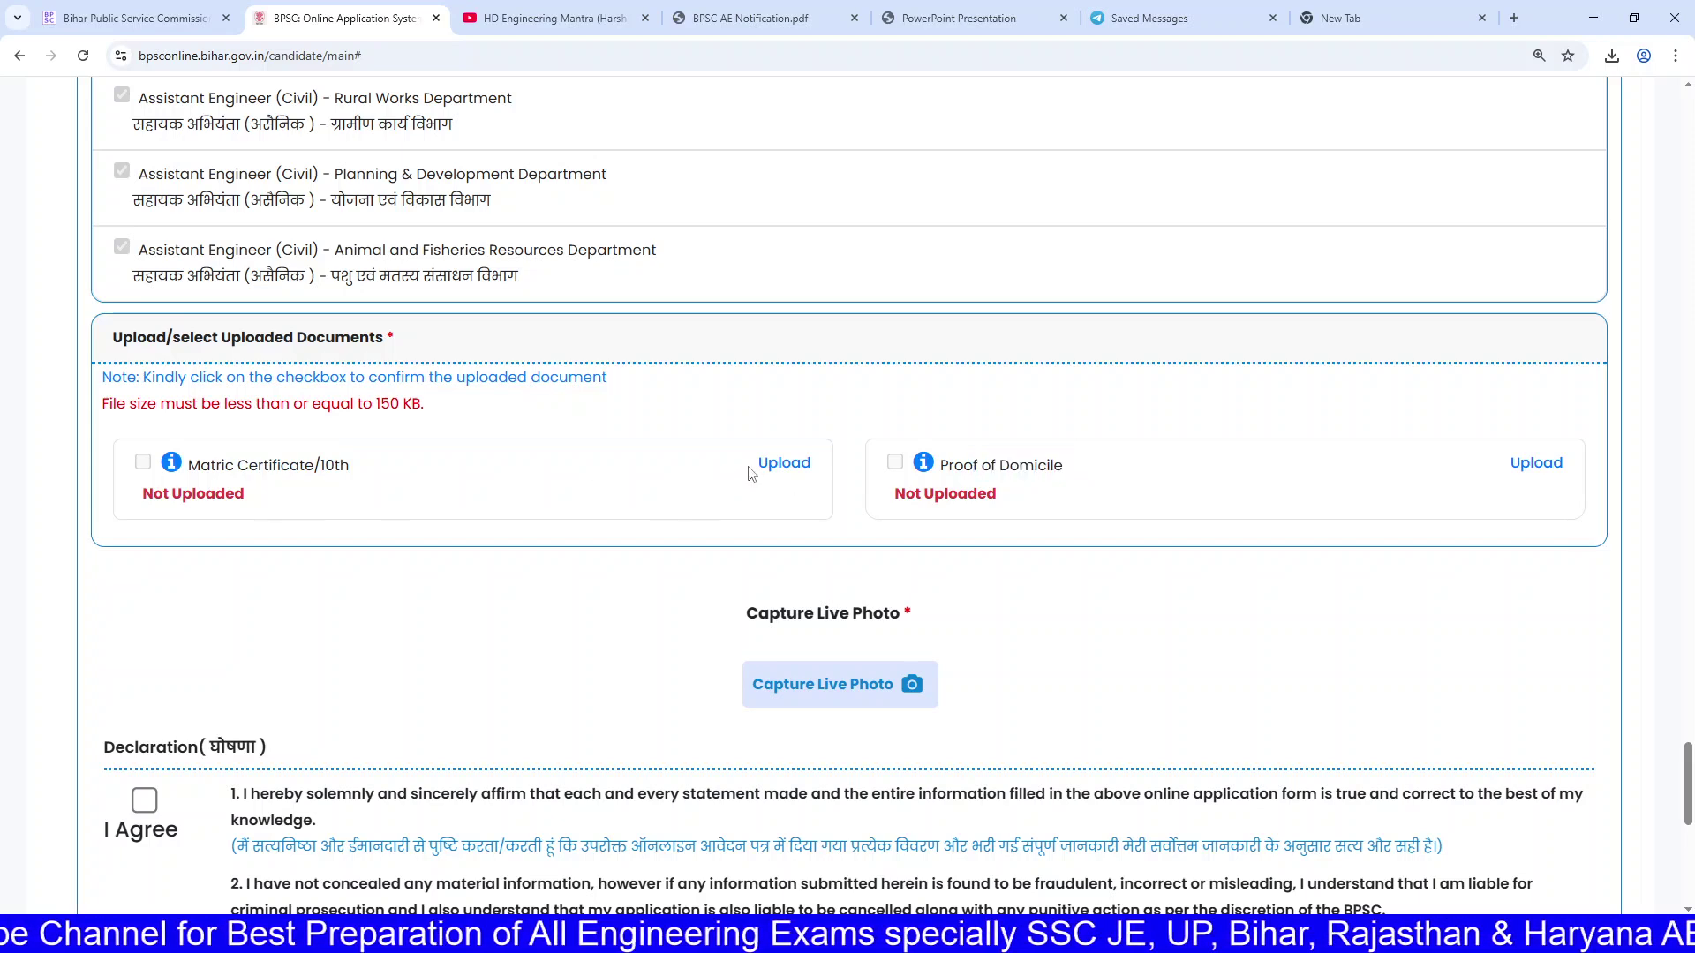
click(783, 465)
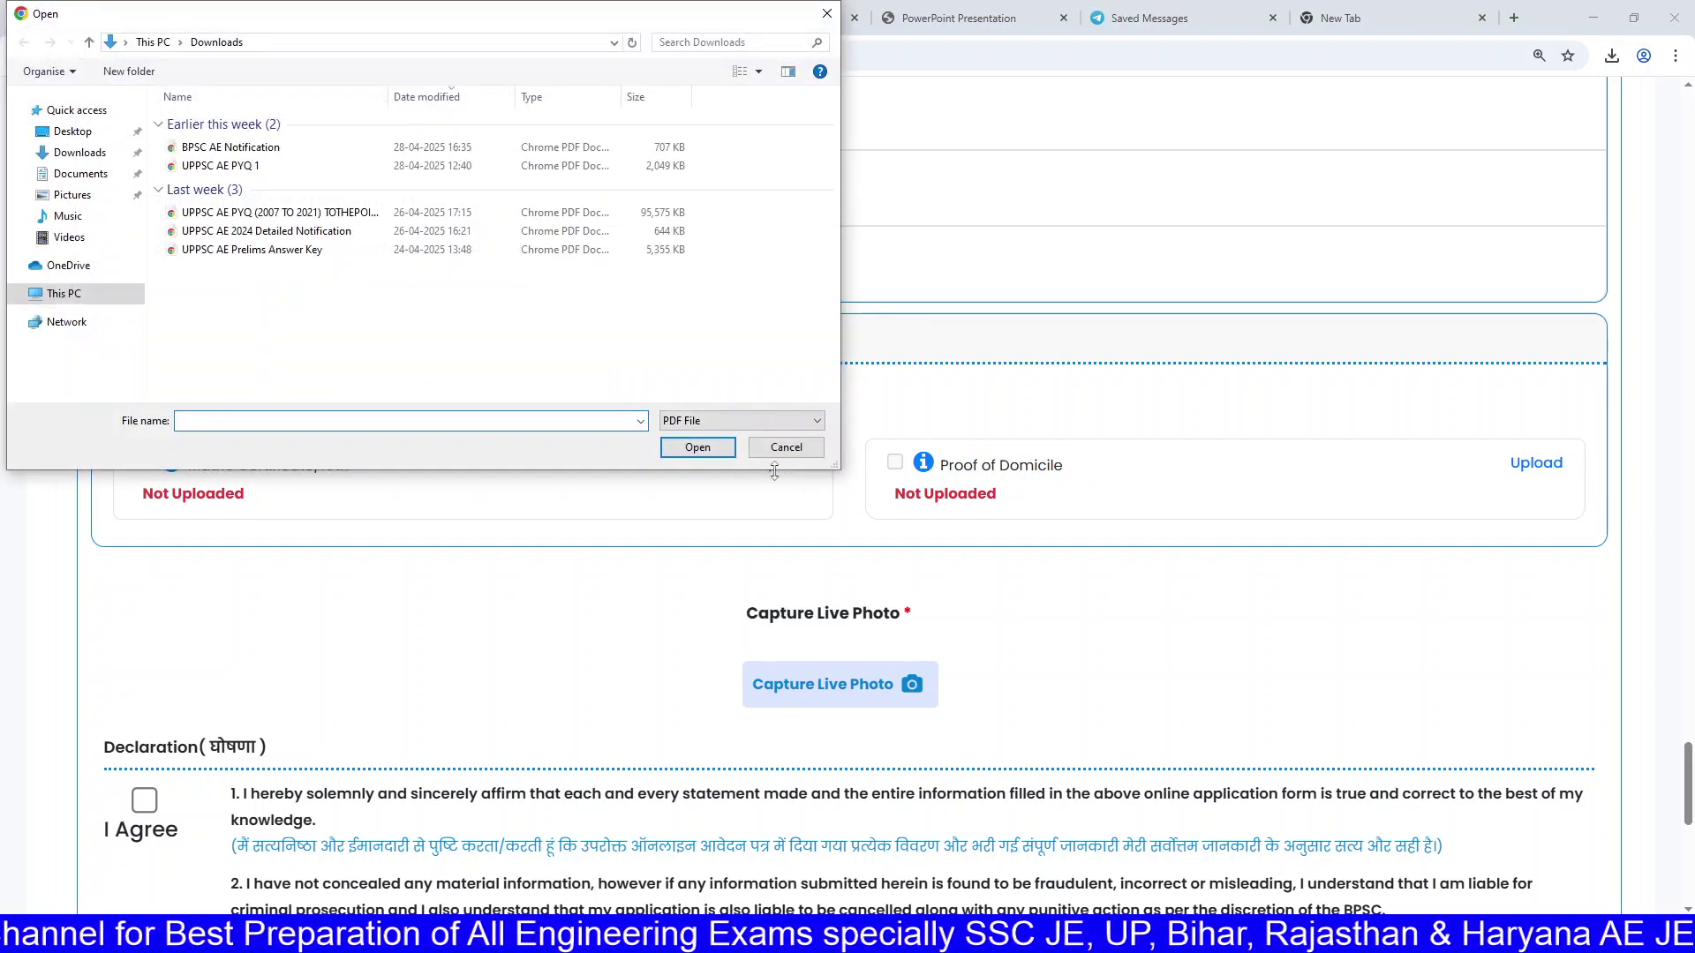
click(777, 450)
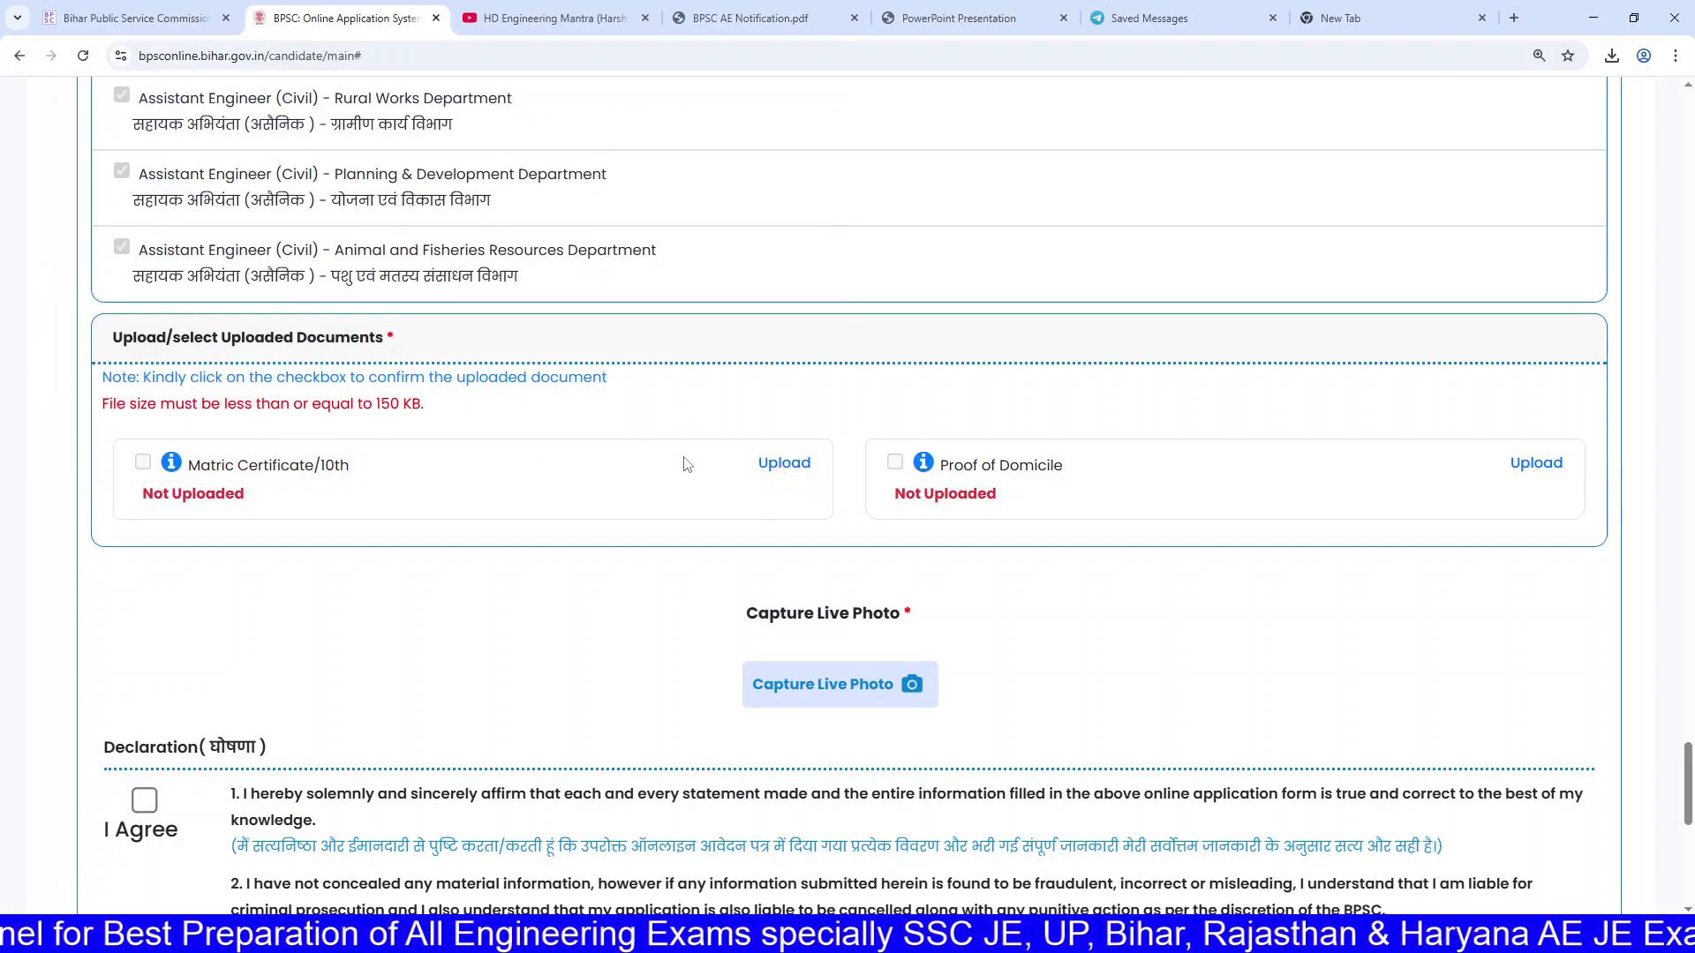
Step: Note the 150 KB file size limit and start the live photo capture
scroll(772, 494, down, 5)
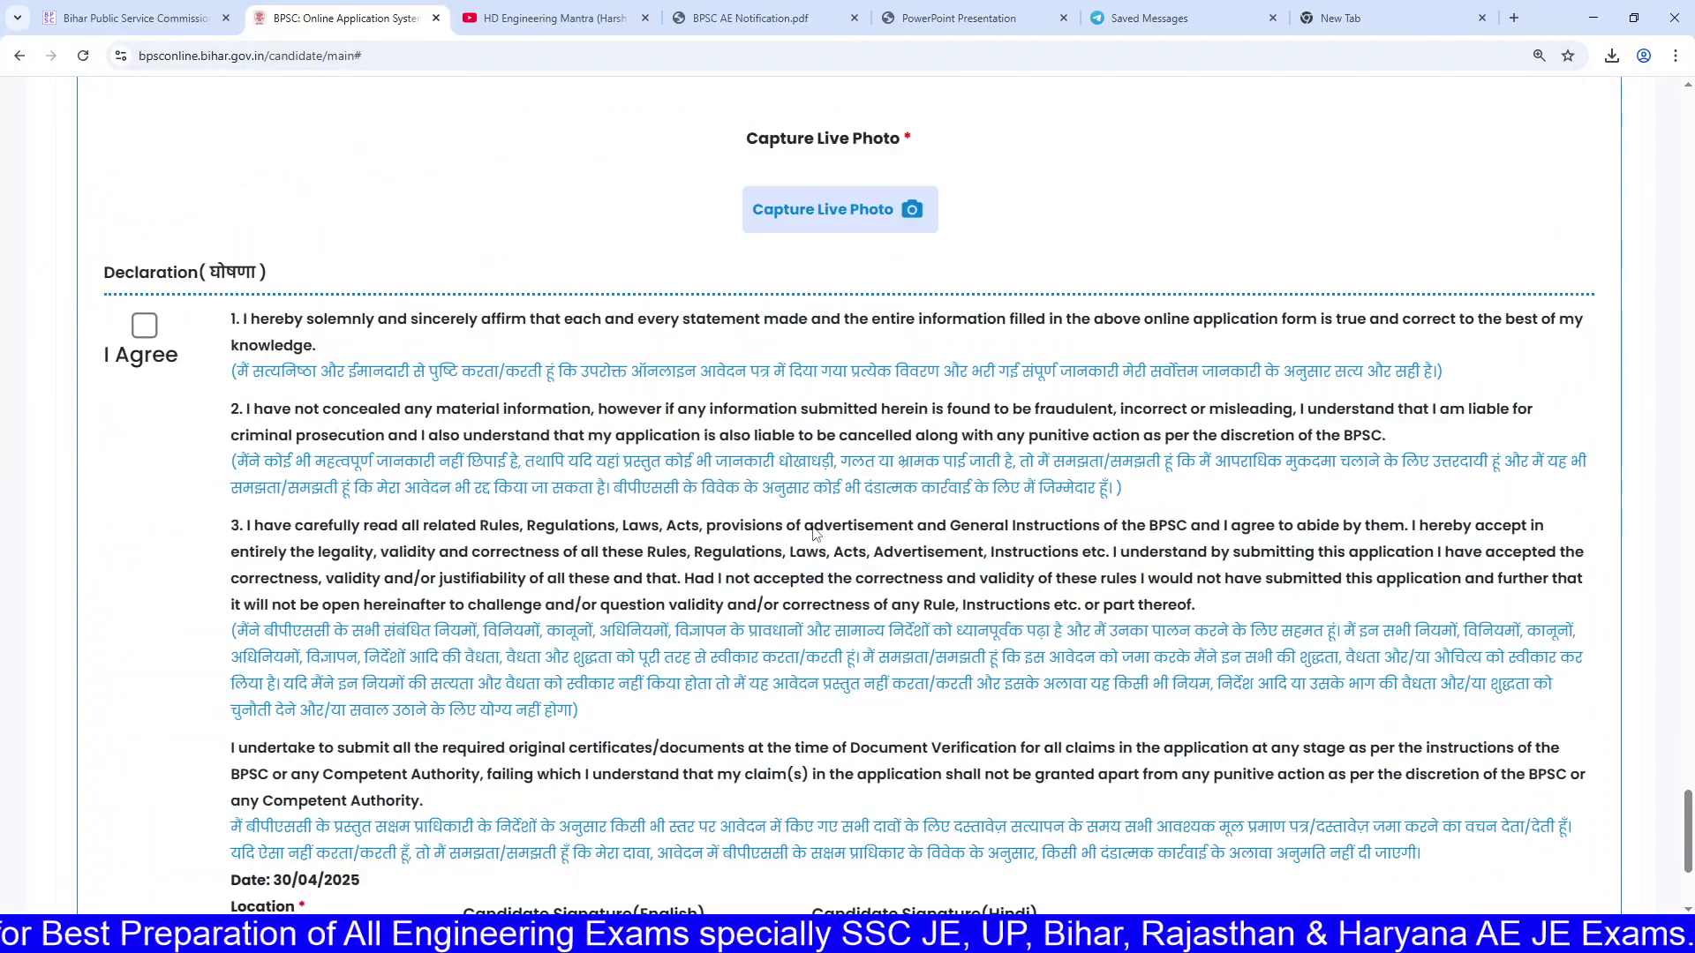
scroll(781, 503, up, 4)
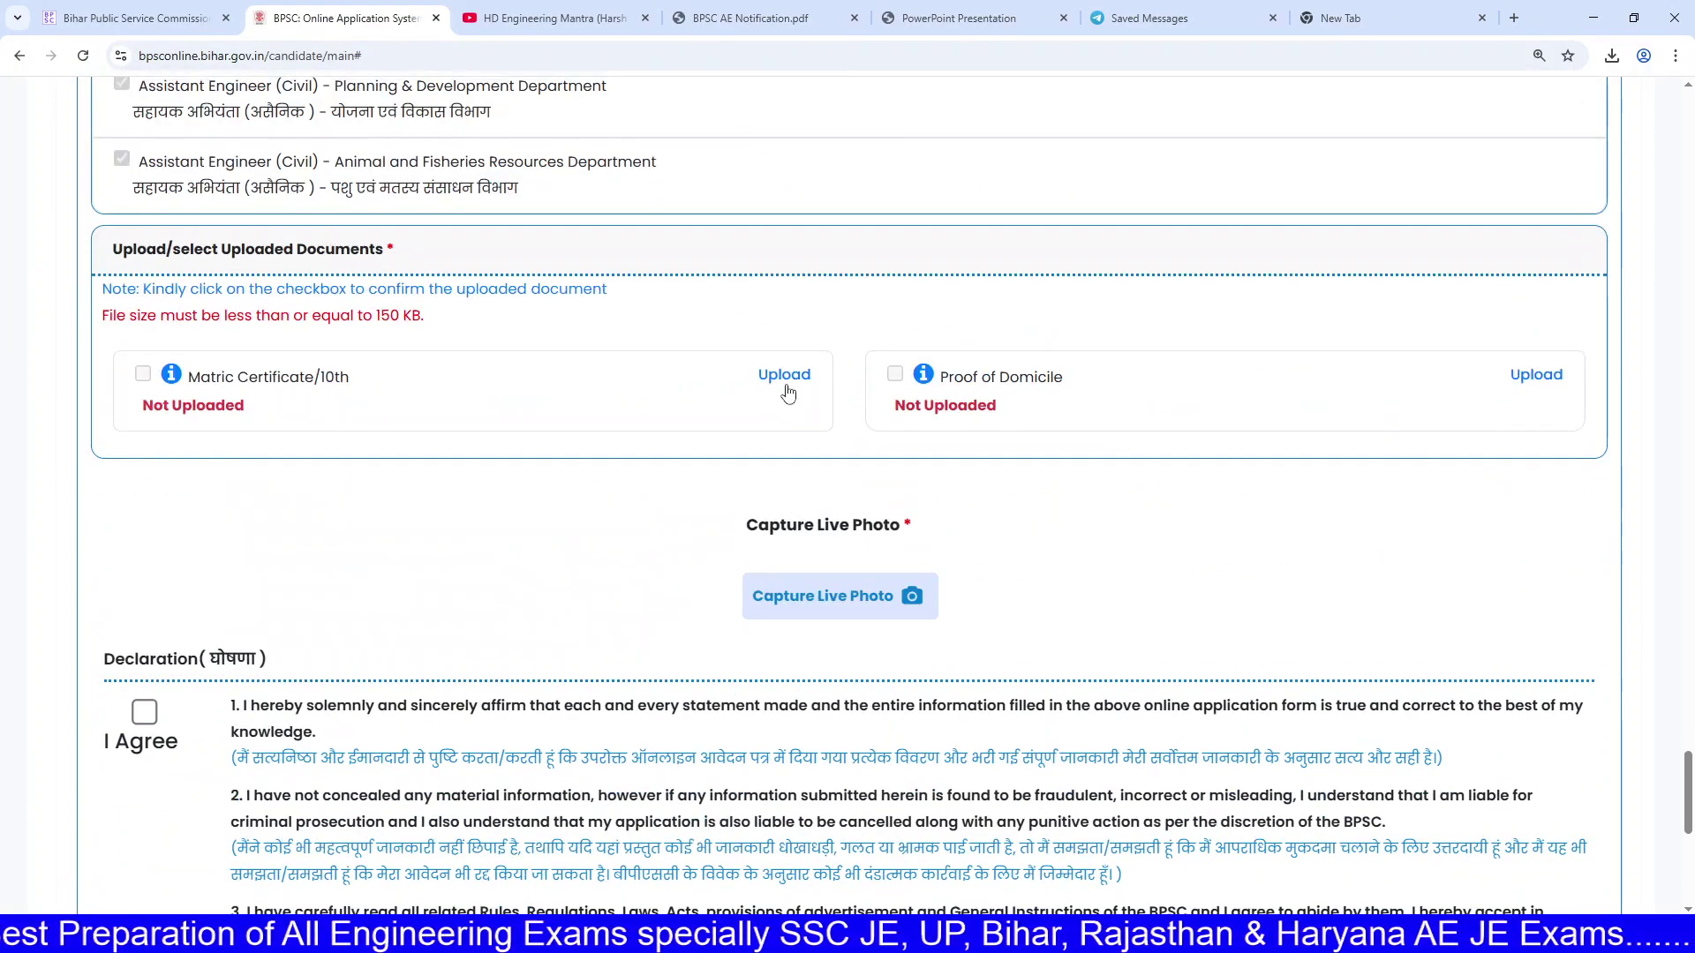
drag(271, 317, 454, 330)
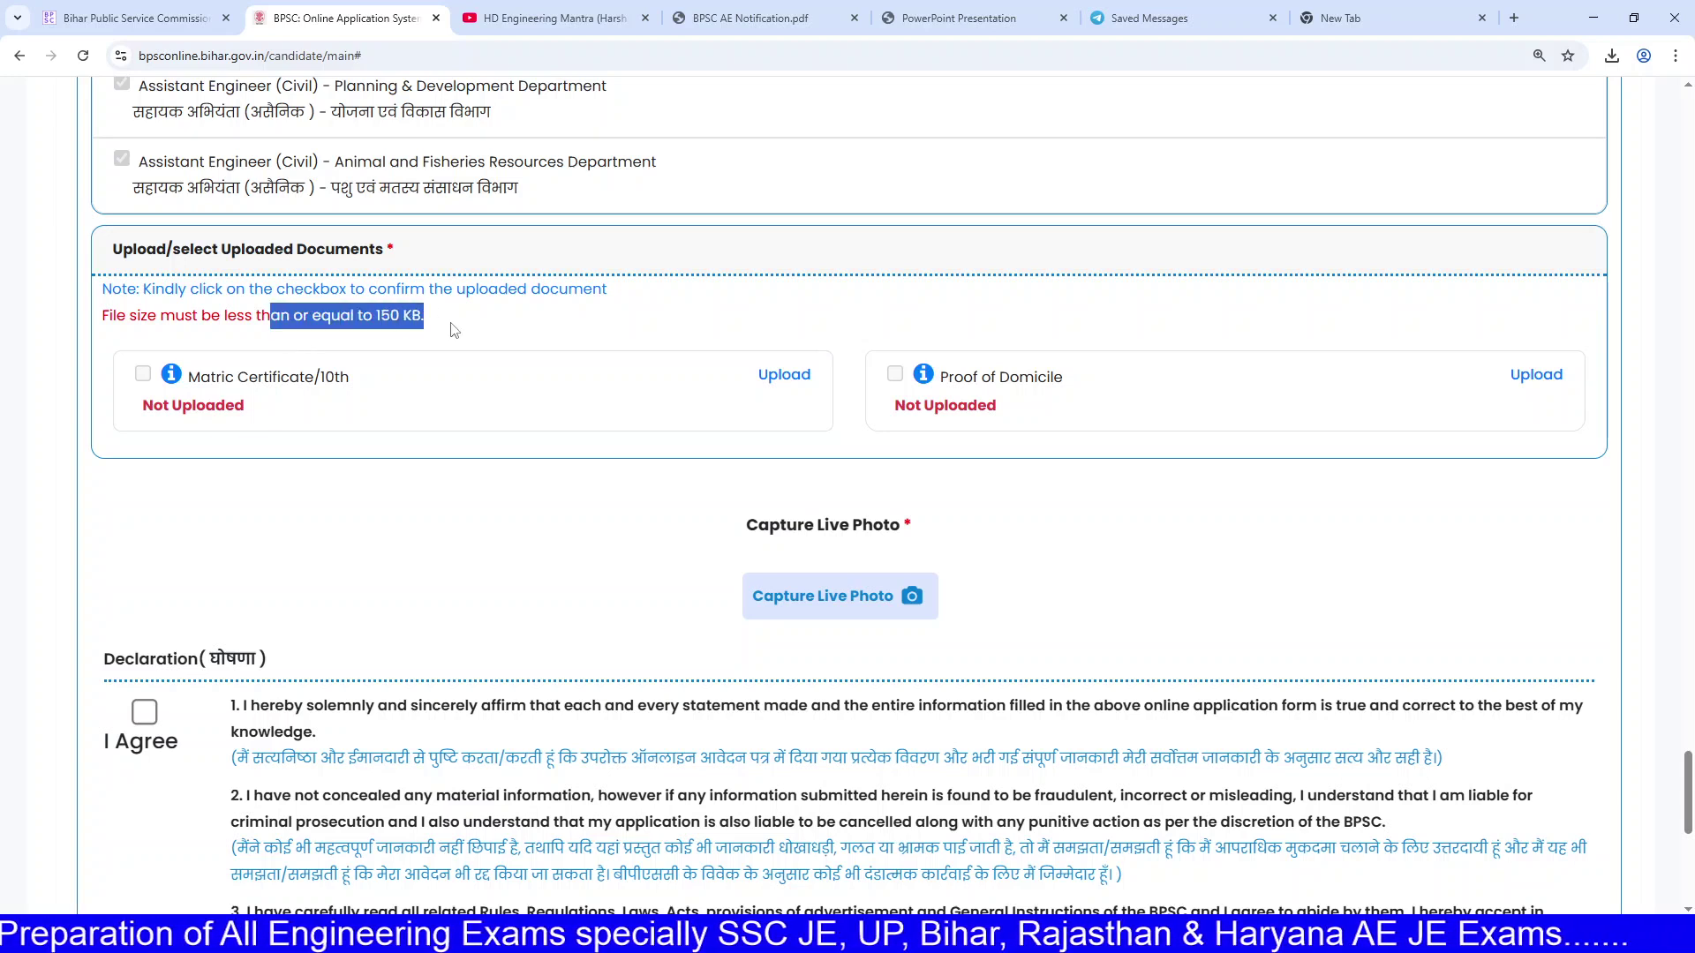
drag(352, 317, 422, 318)
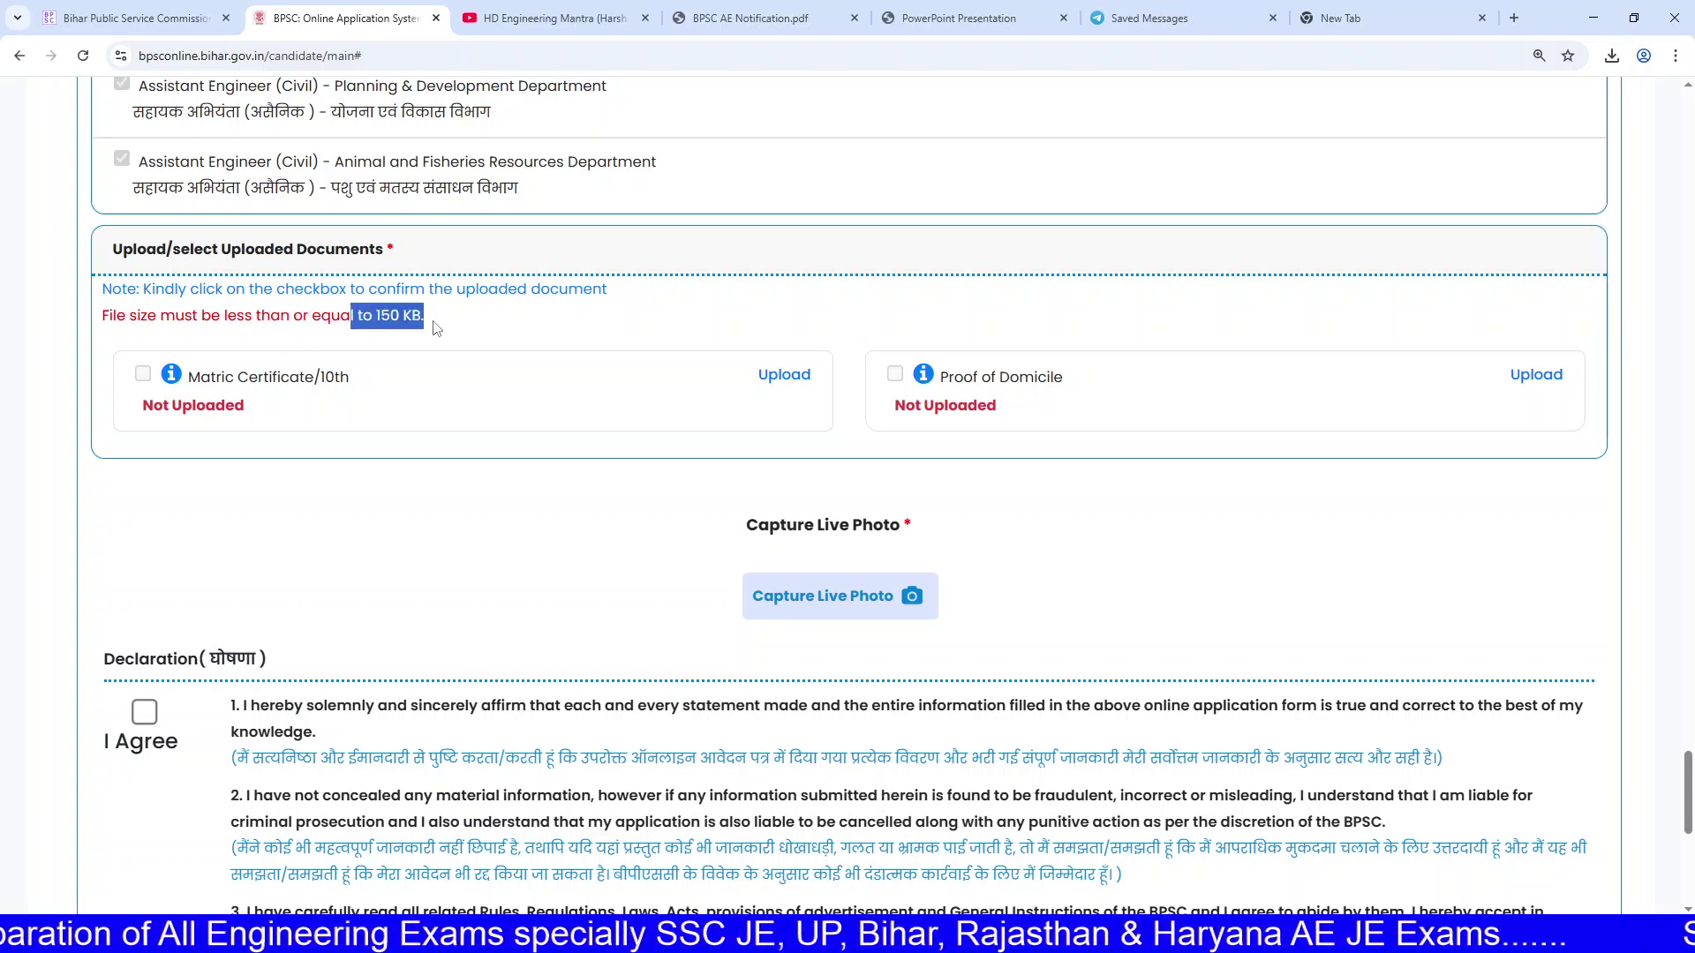
click(333, 331)
drag(271, 317, 460, 324)
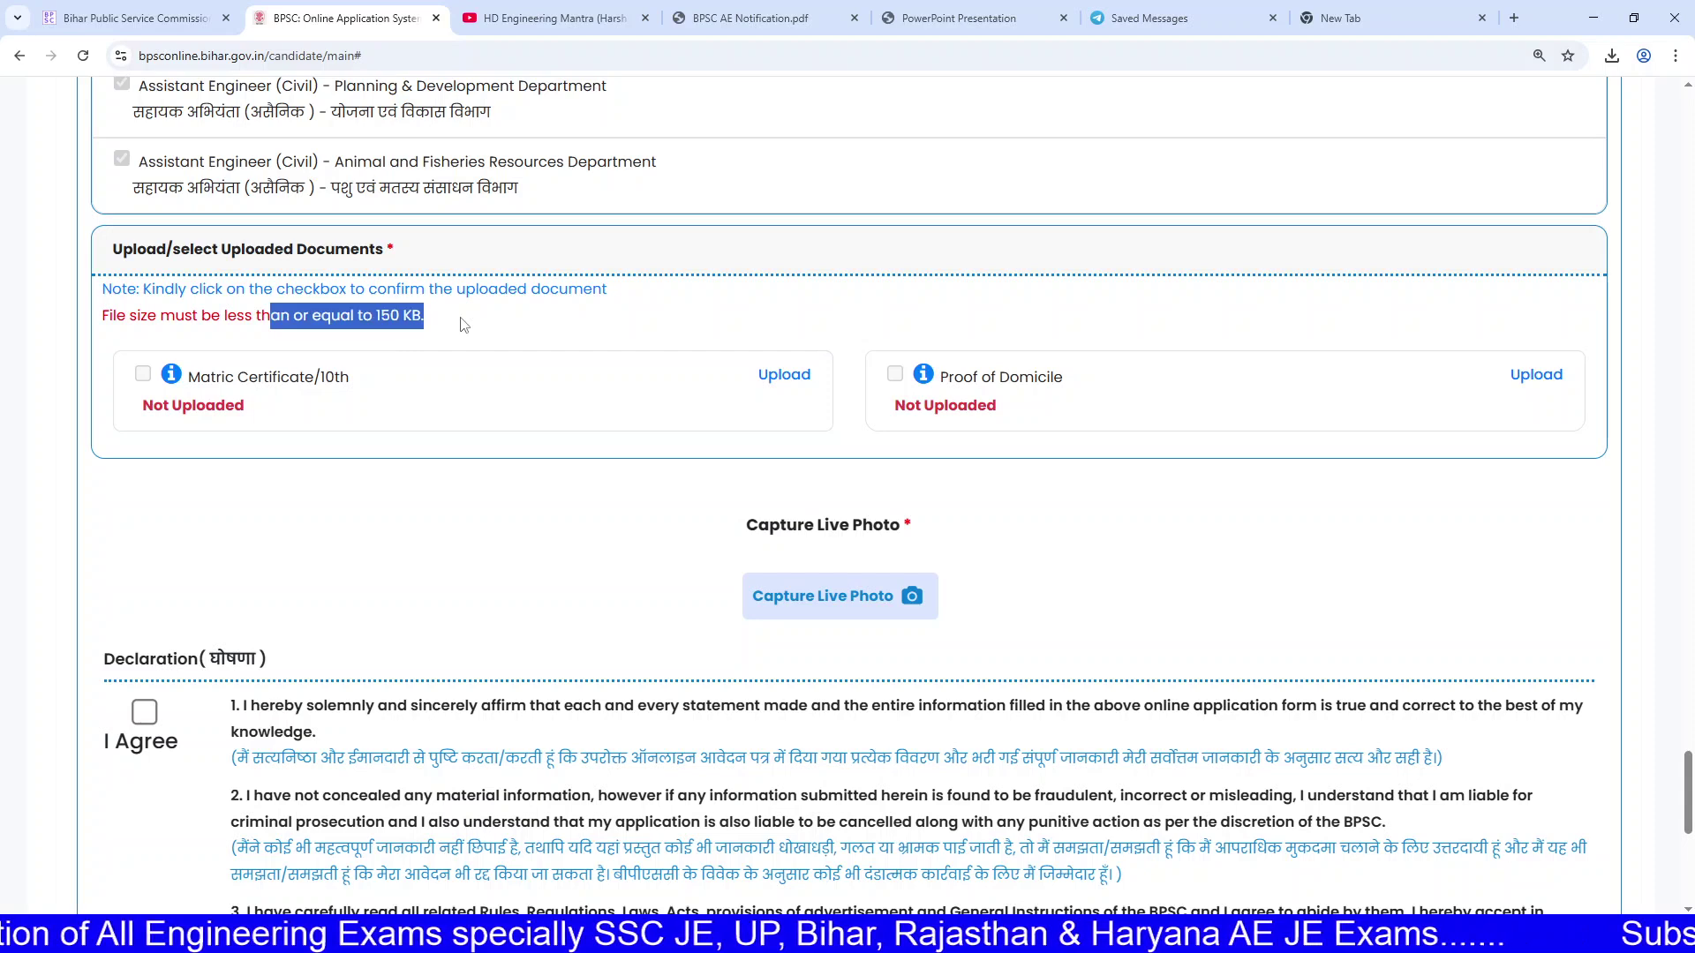
click(460, 324)
scroll(570, 417, down, 1)
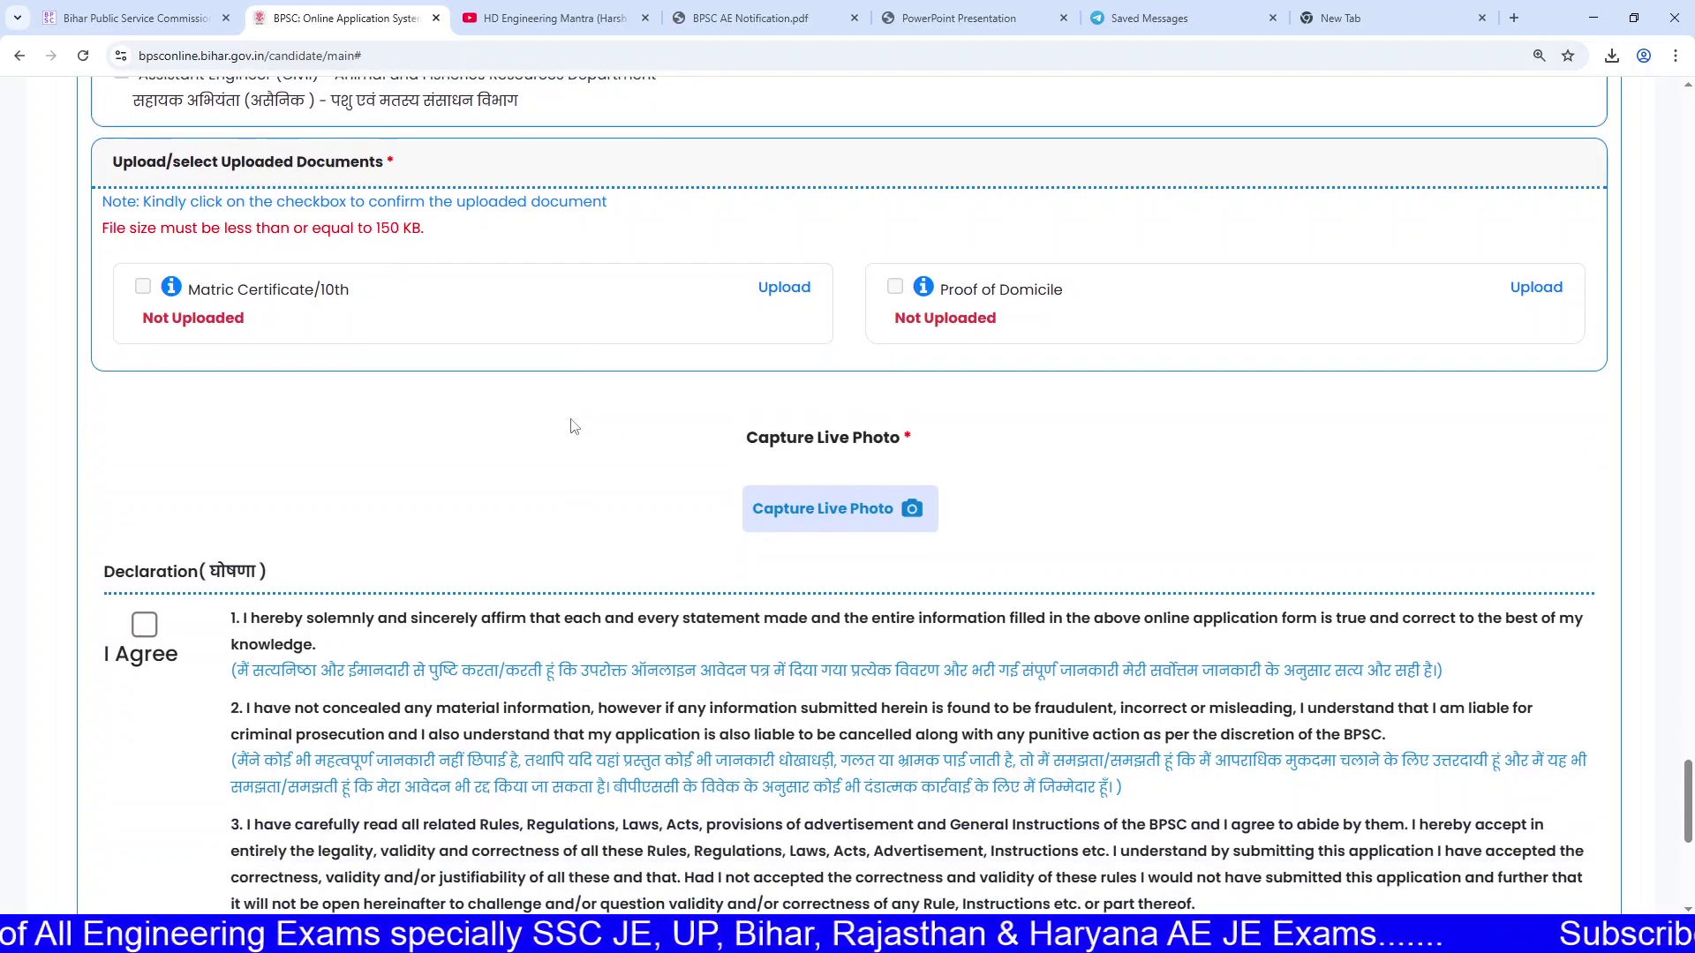
click(820, 530)
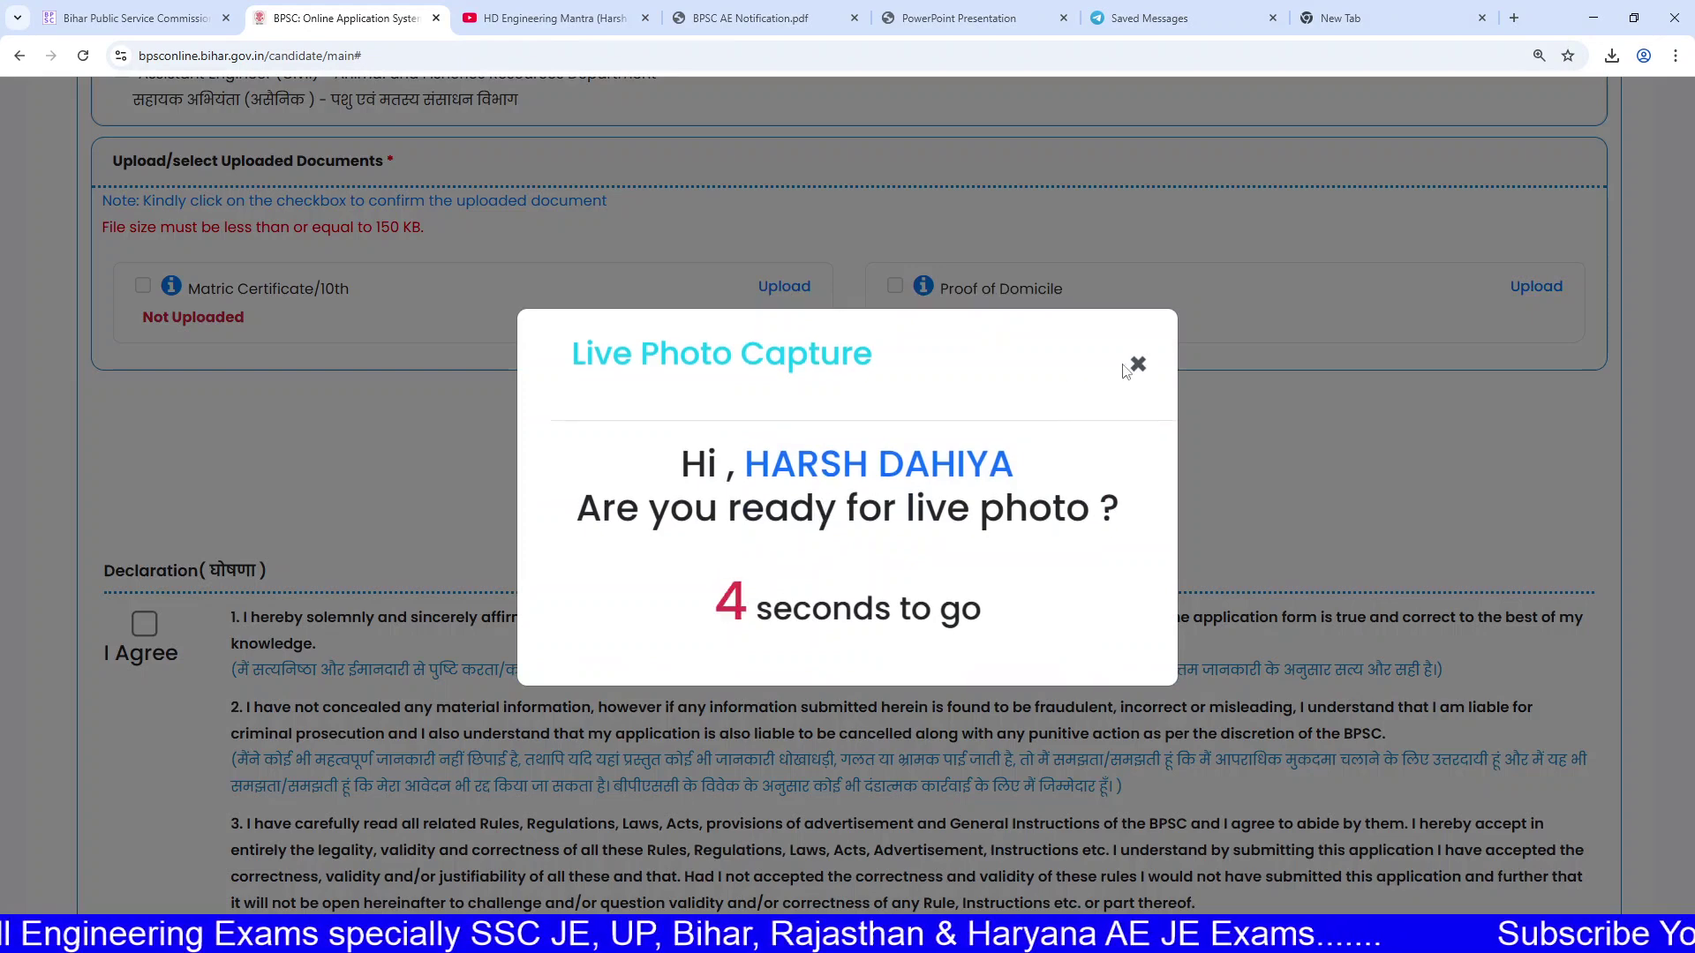
Step: Dismiss the live photo countdown and tick I Agree on the declaration
click(1138, 365)
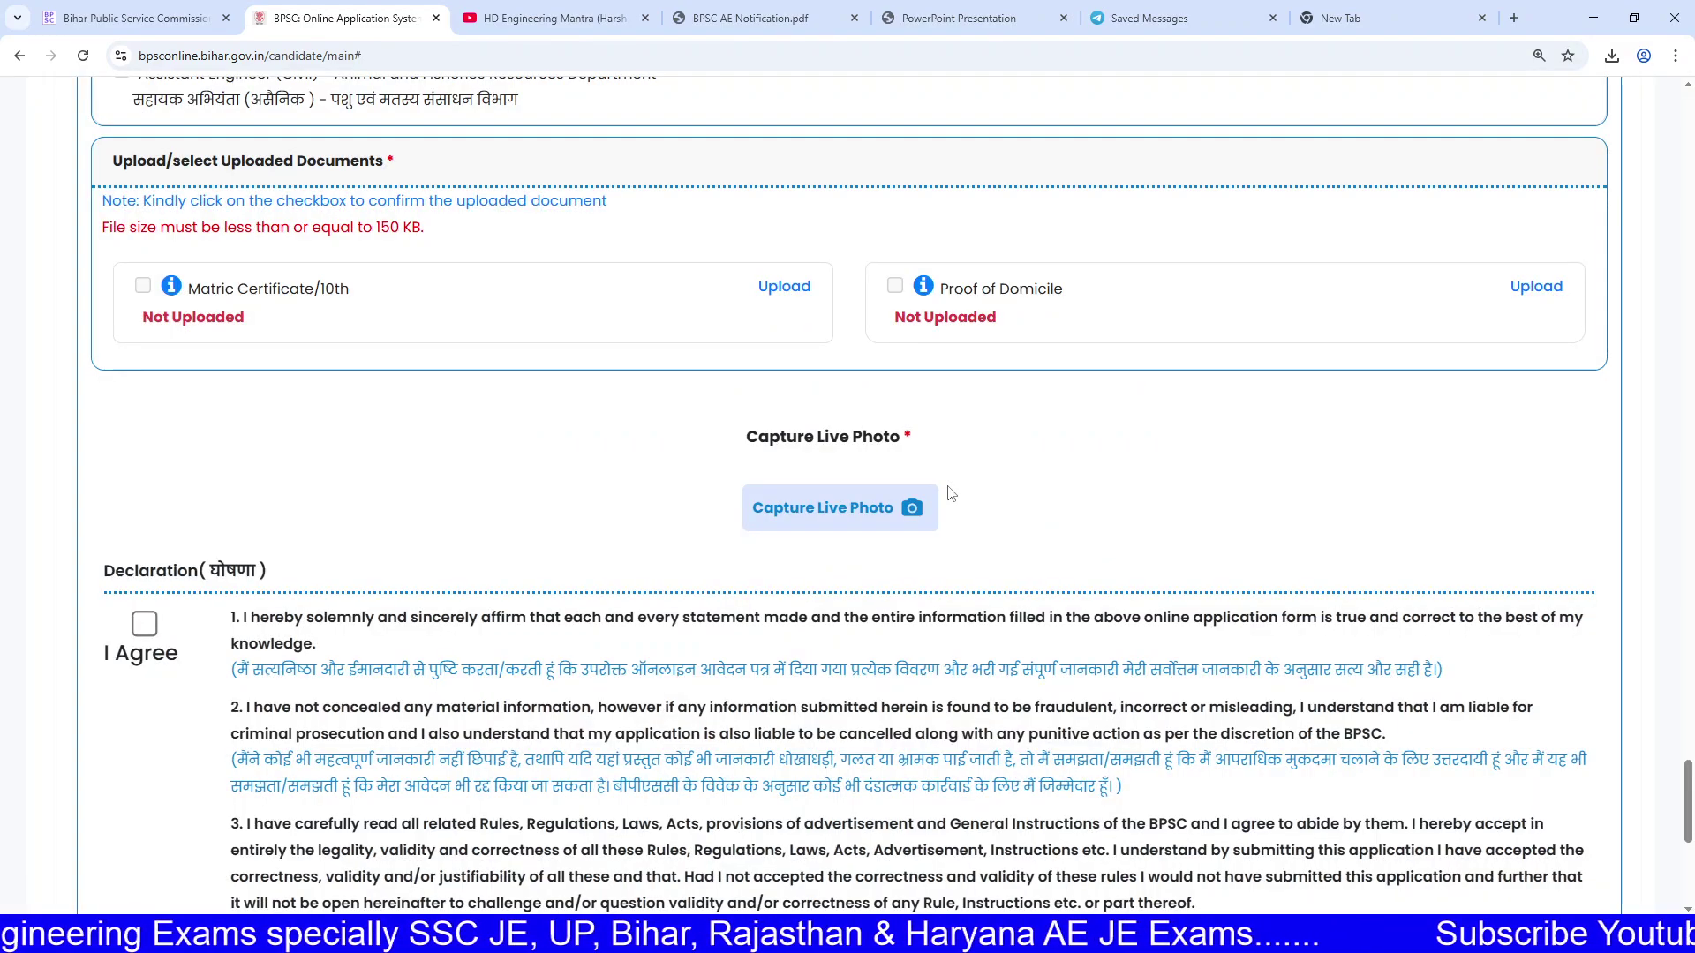
scroll(576, 410, down, 3)
click(145, 360)
scroll(662, 528, down, 4)
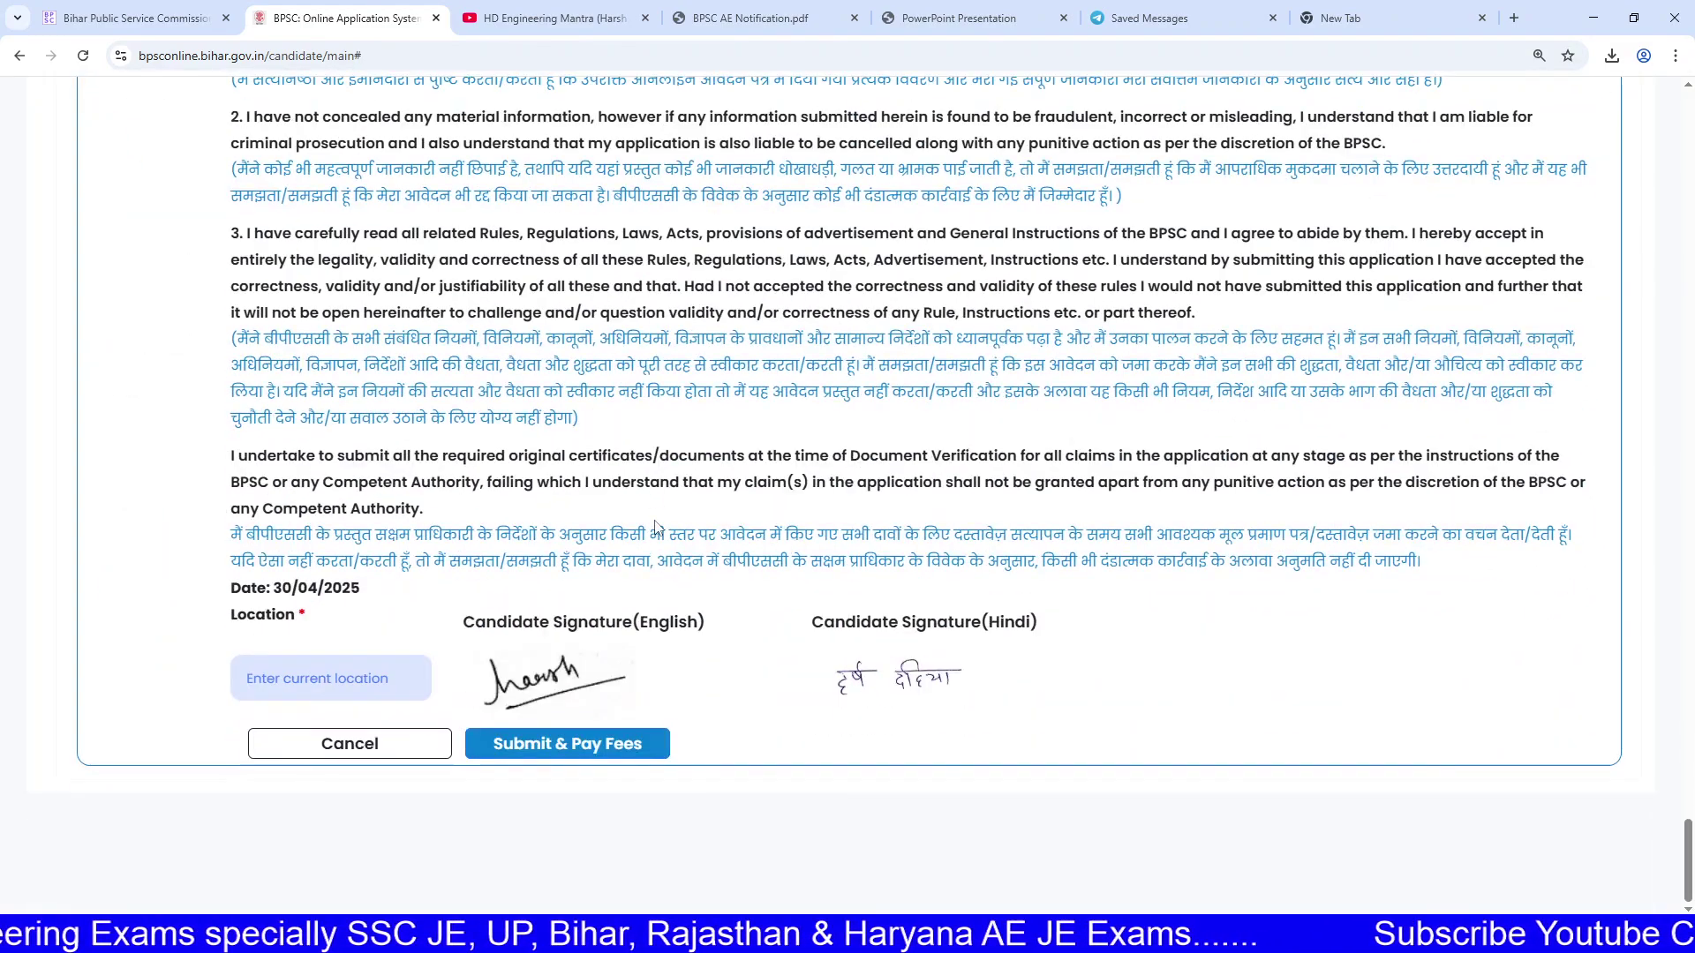
scroll(584, 611, up, 1)
scroll(583, 611, up, 9)
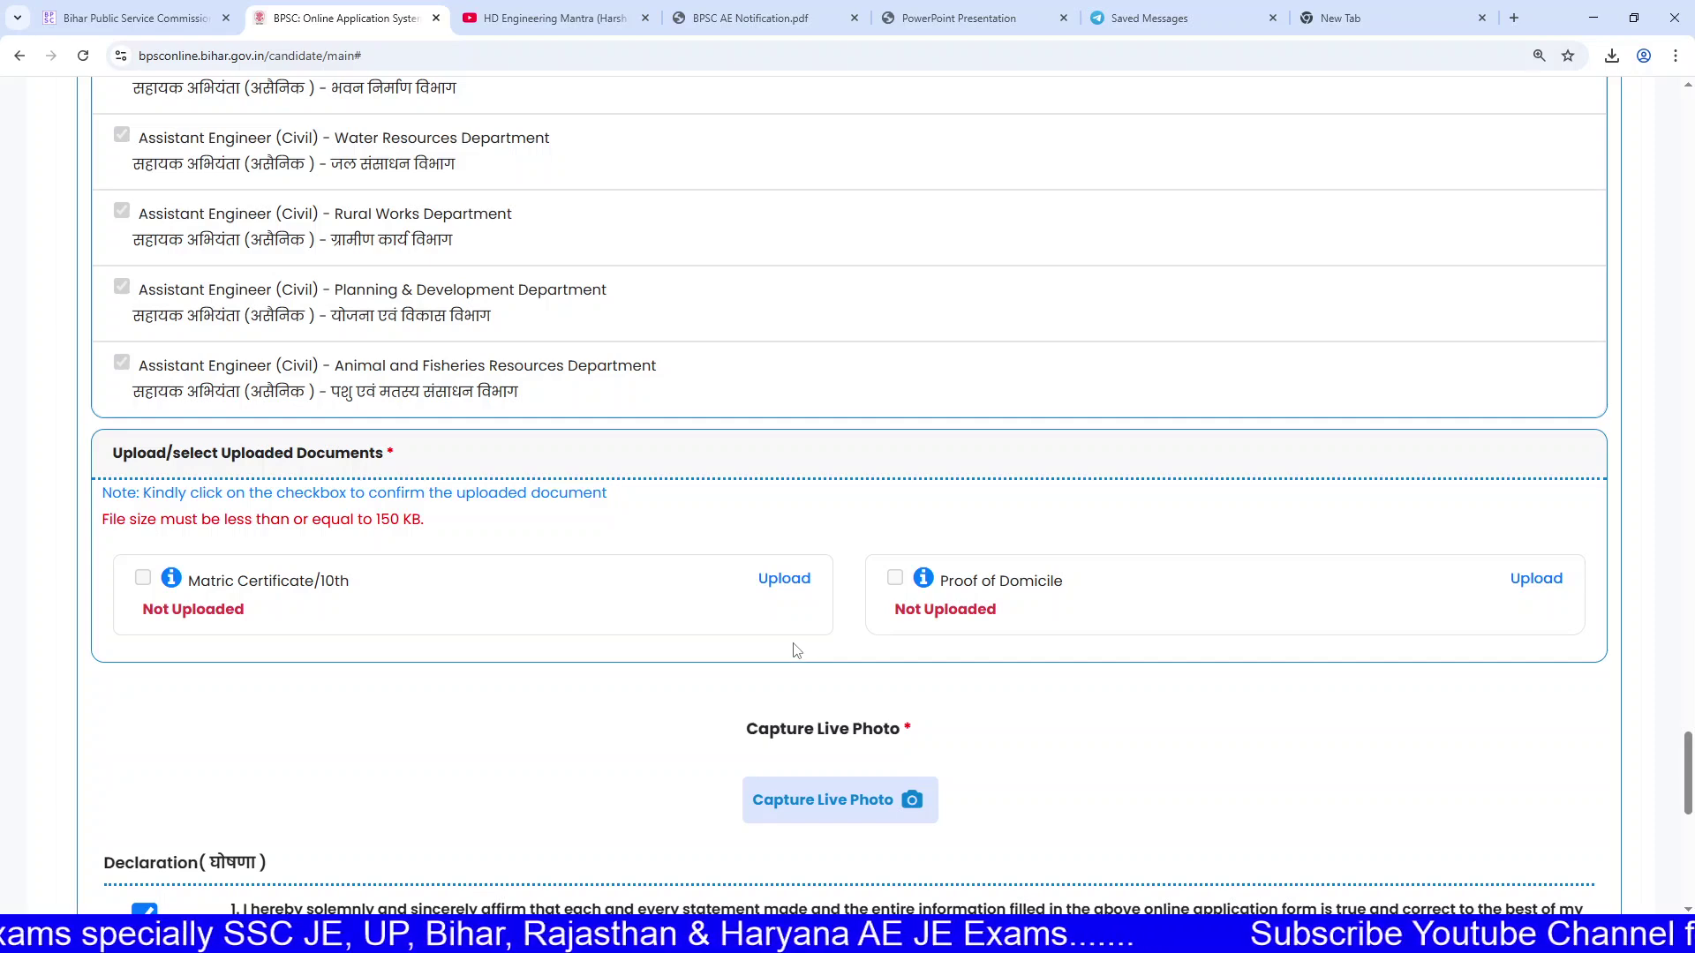
Step: Reread the declaration statements before moving to the BPSC AE Notification PDF
scroll(819, 634, up, 5)
scroll(818, 632, down, 6)
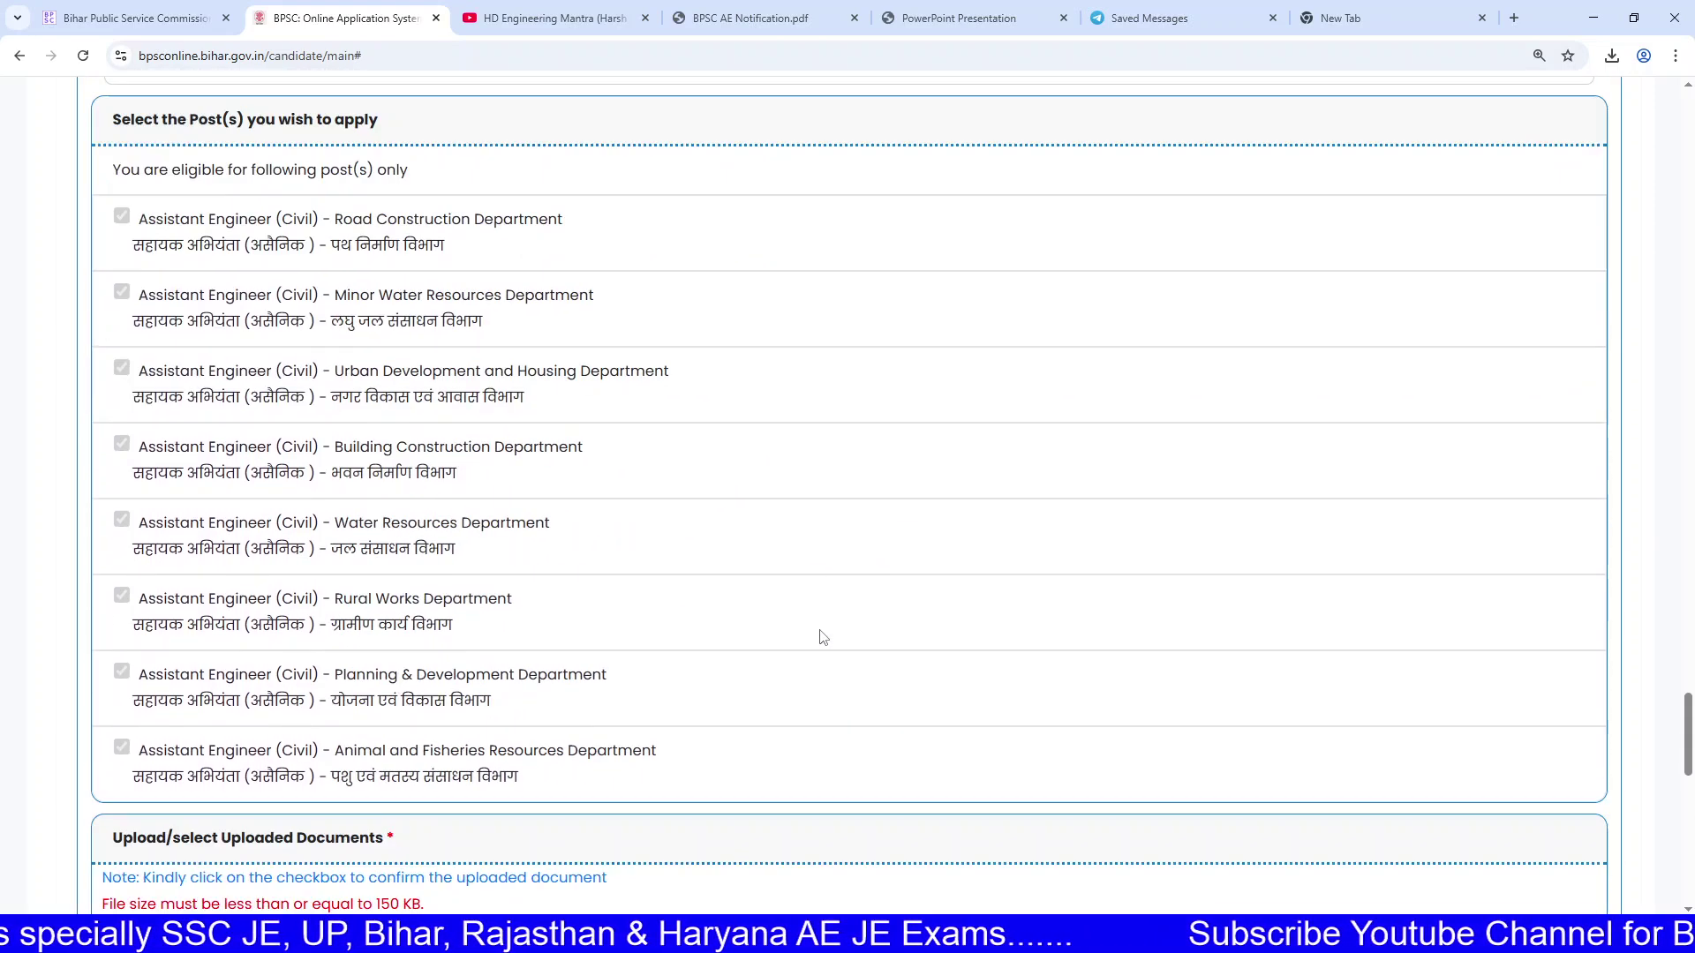
scroll(716, 600, down, 1)
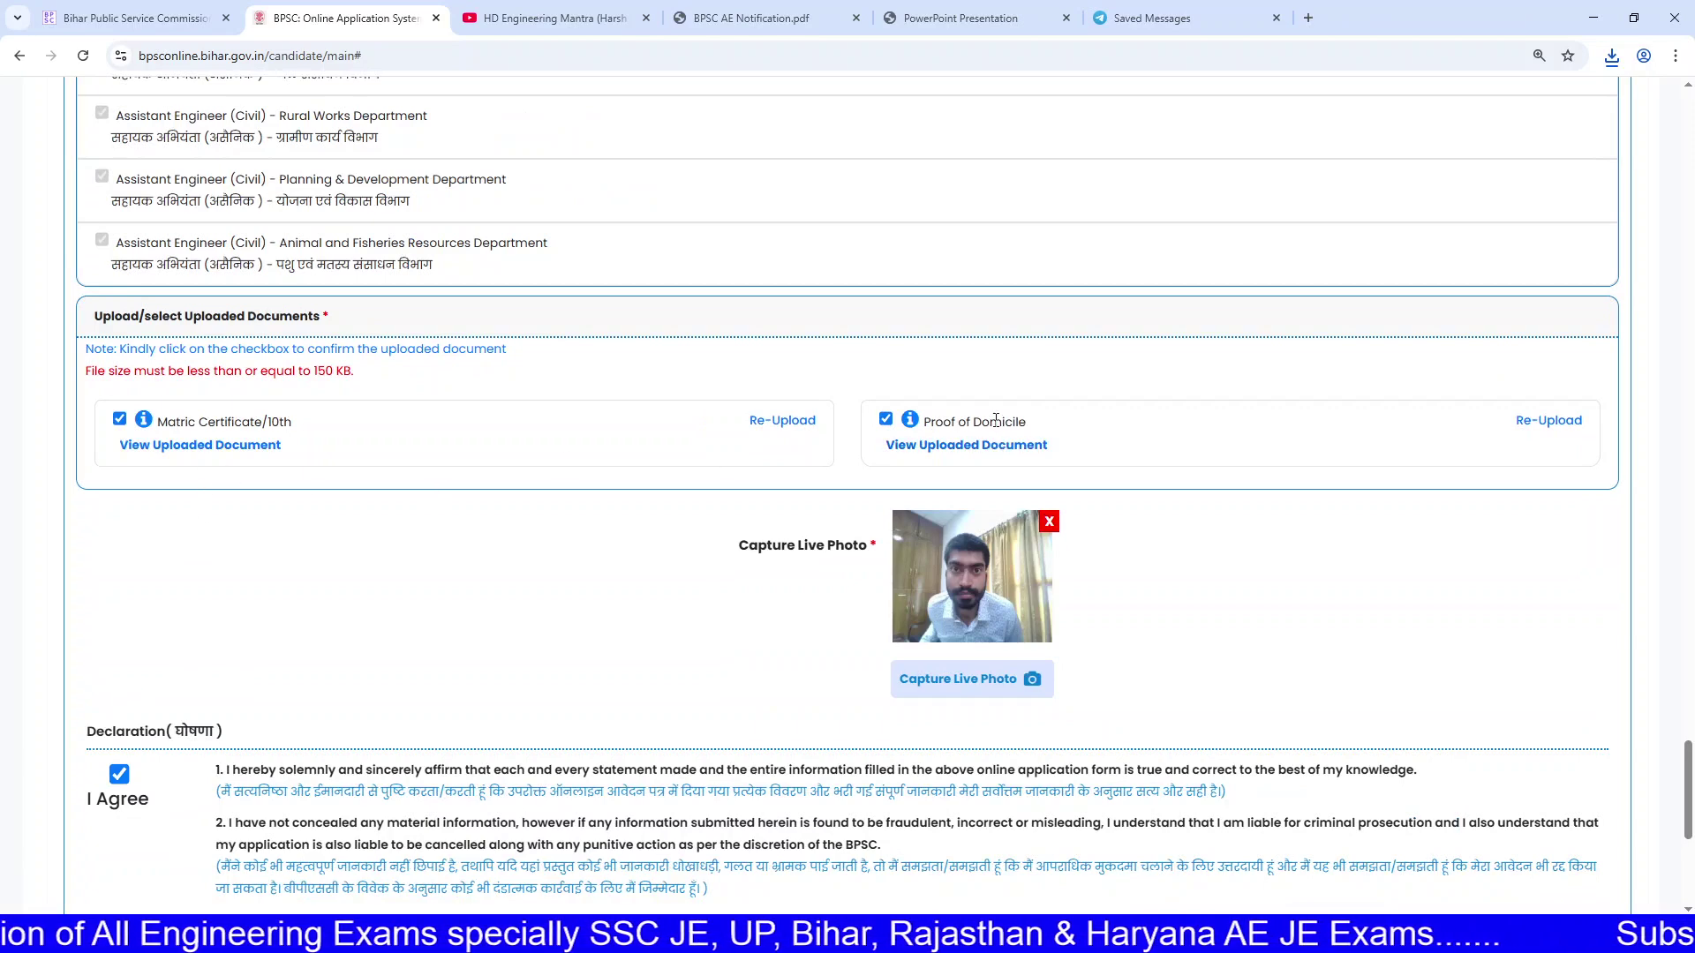
scroll(996, 419, down, 5)
drag(283, 226, 683, 427)
click(682, 427)
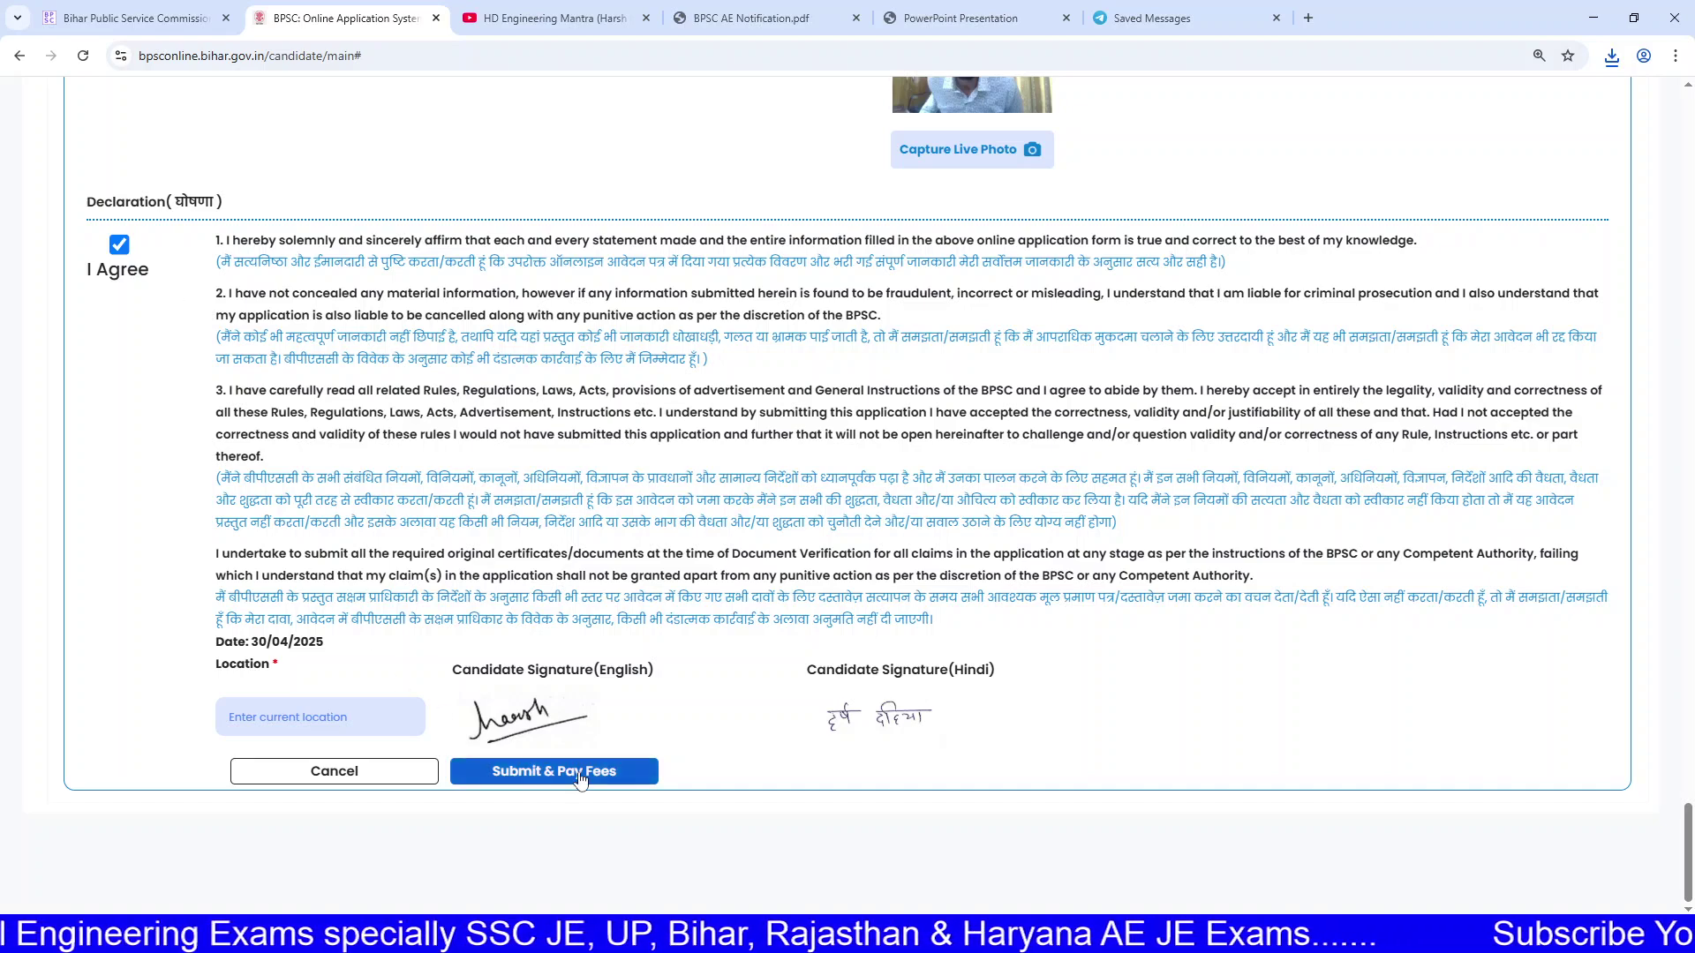
click(741, 18)
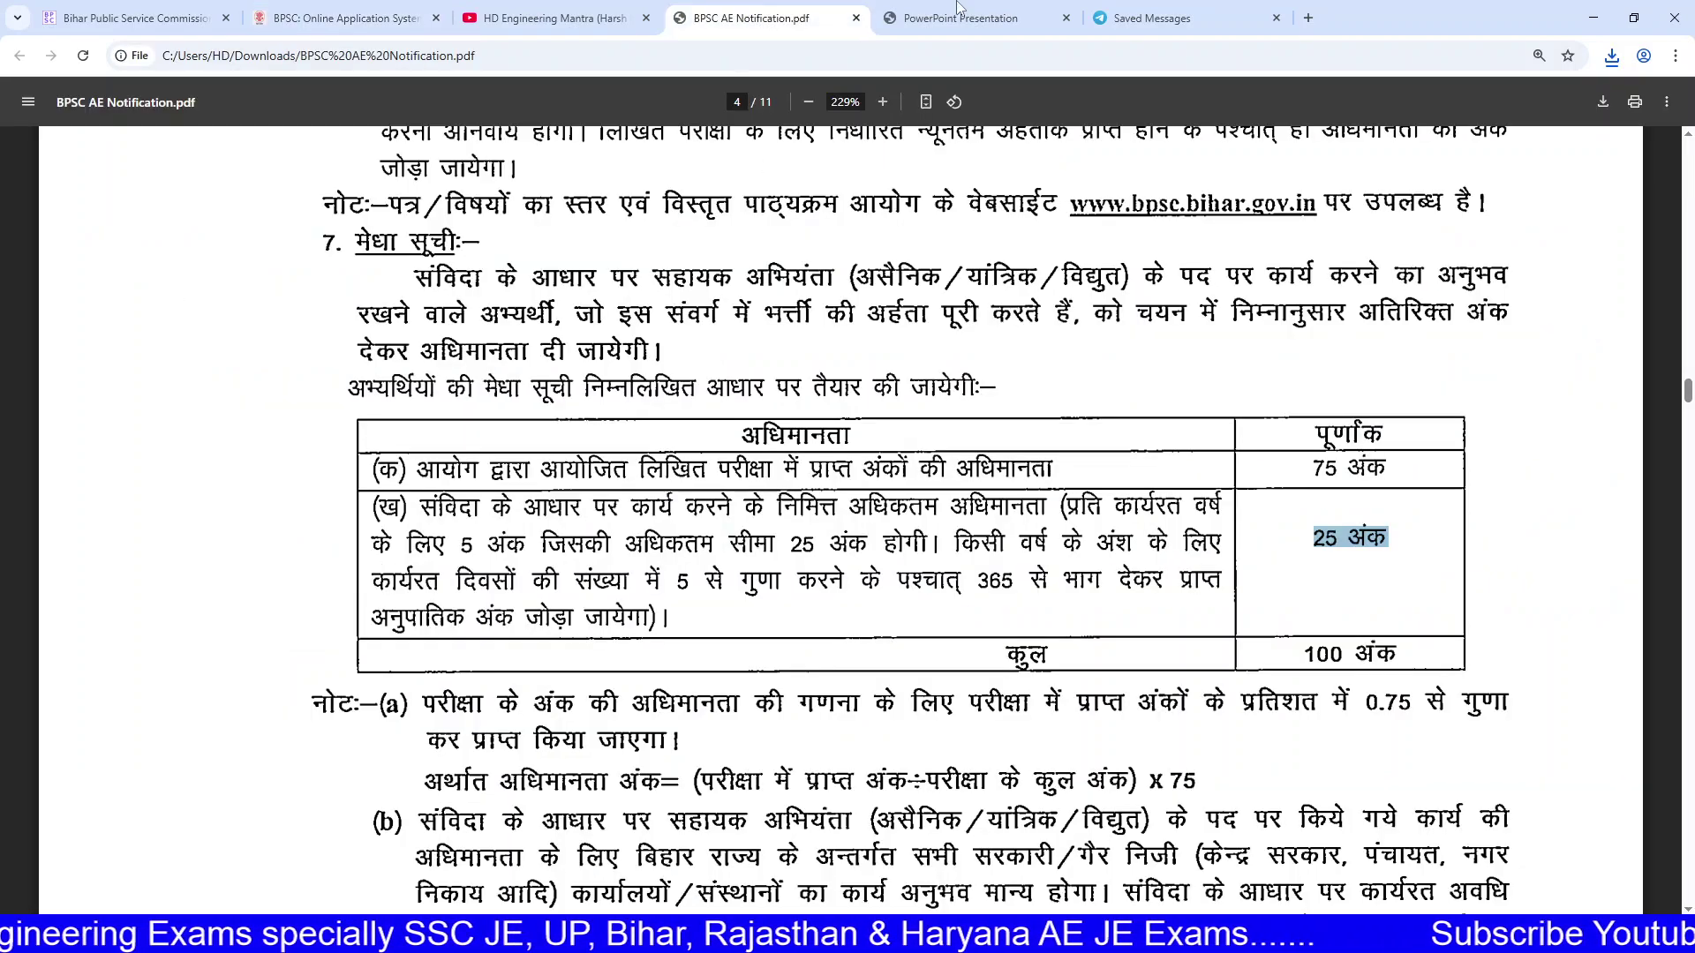
Step: Move between the user manual, application form and BPSC AE Notification PDF
click(954, 17)
scroll(837, 466, down, 8)
scroll(837, 466, up, 6)
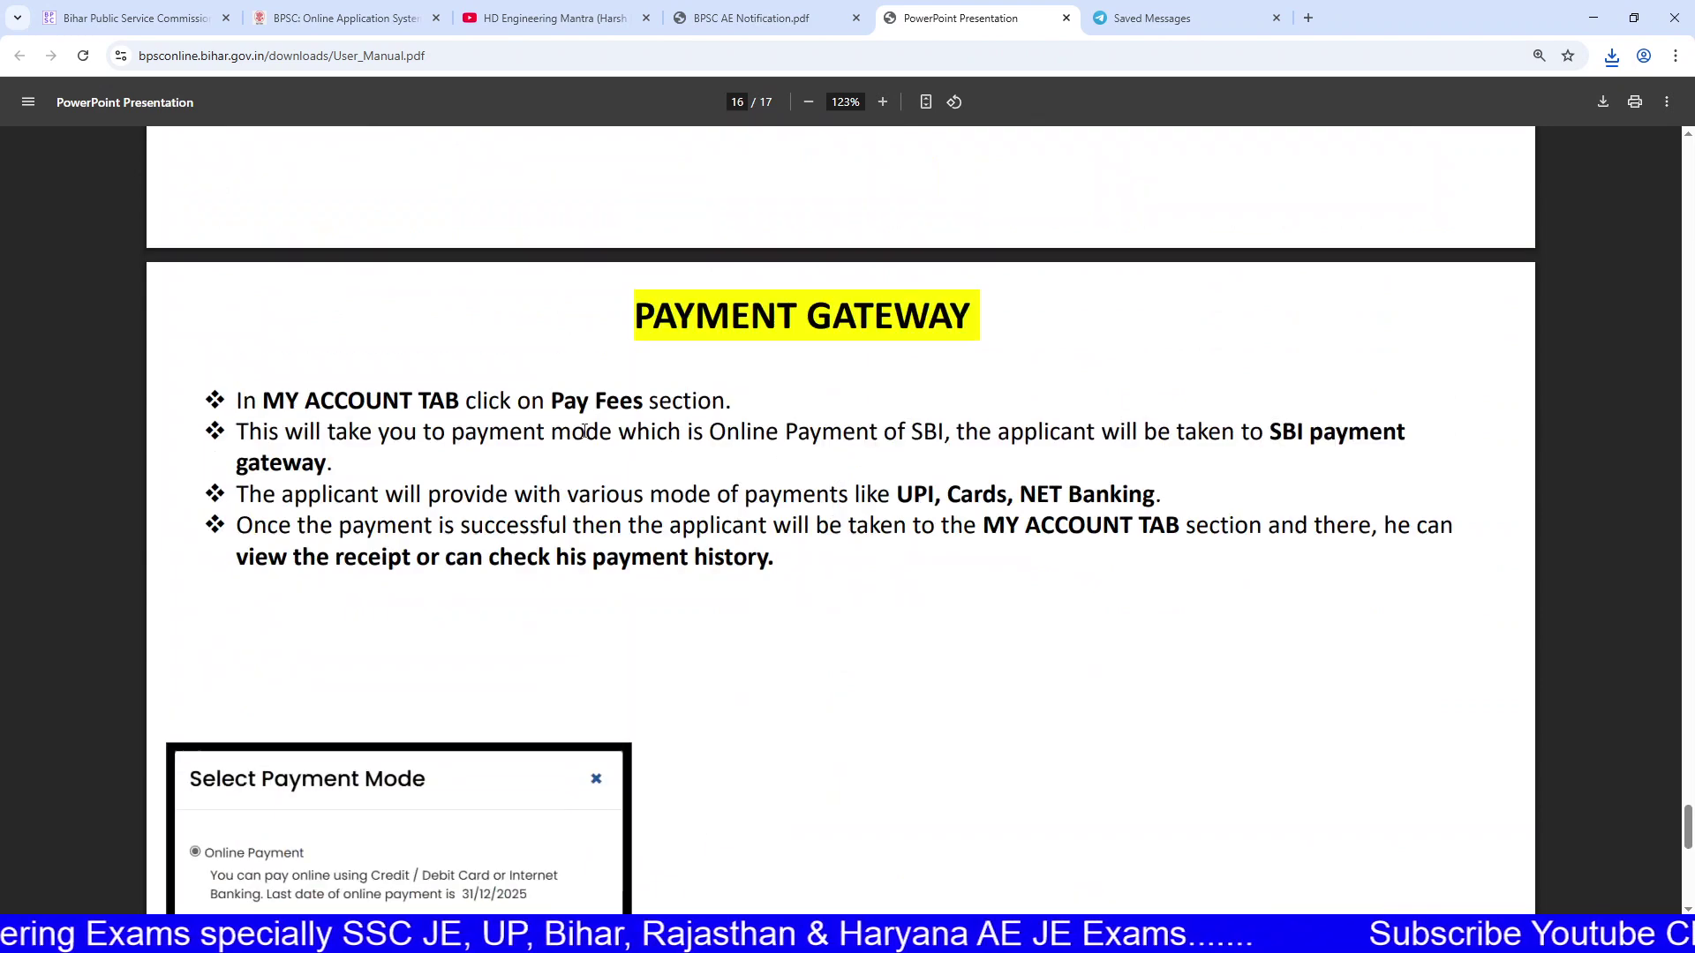
drag(466, 400, 652, 594)
scroll(651, 594, down, 3)
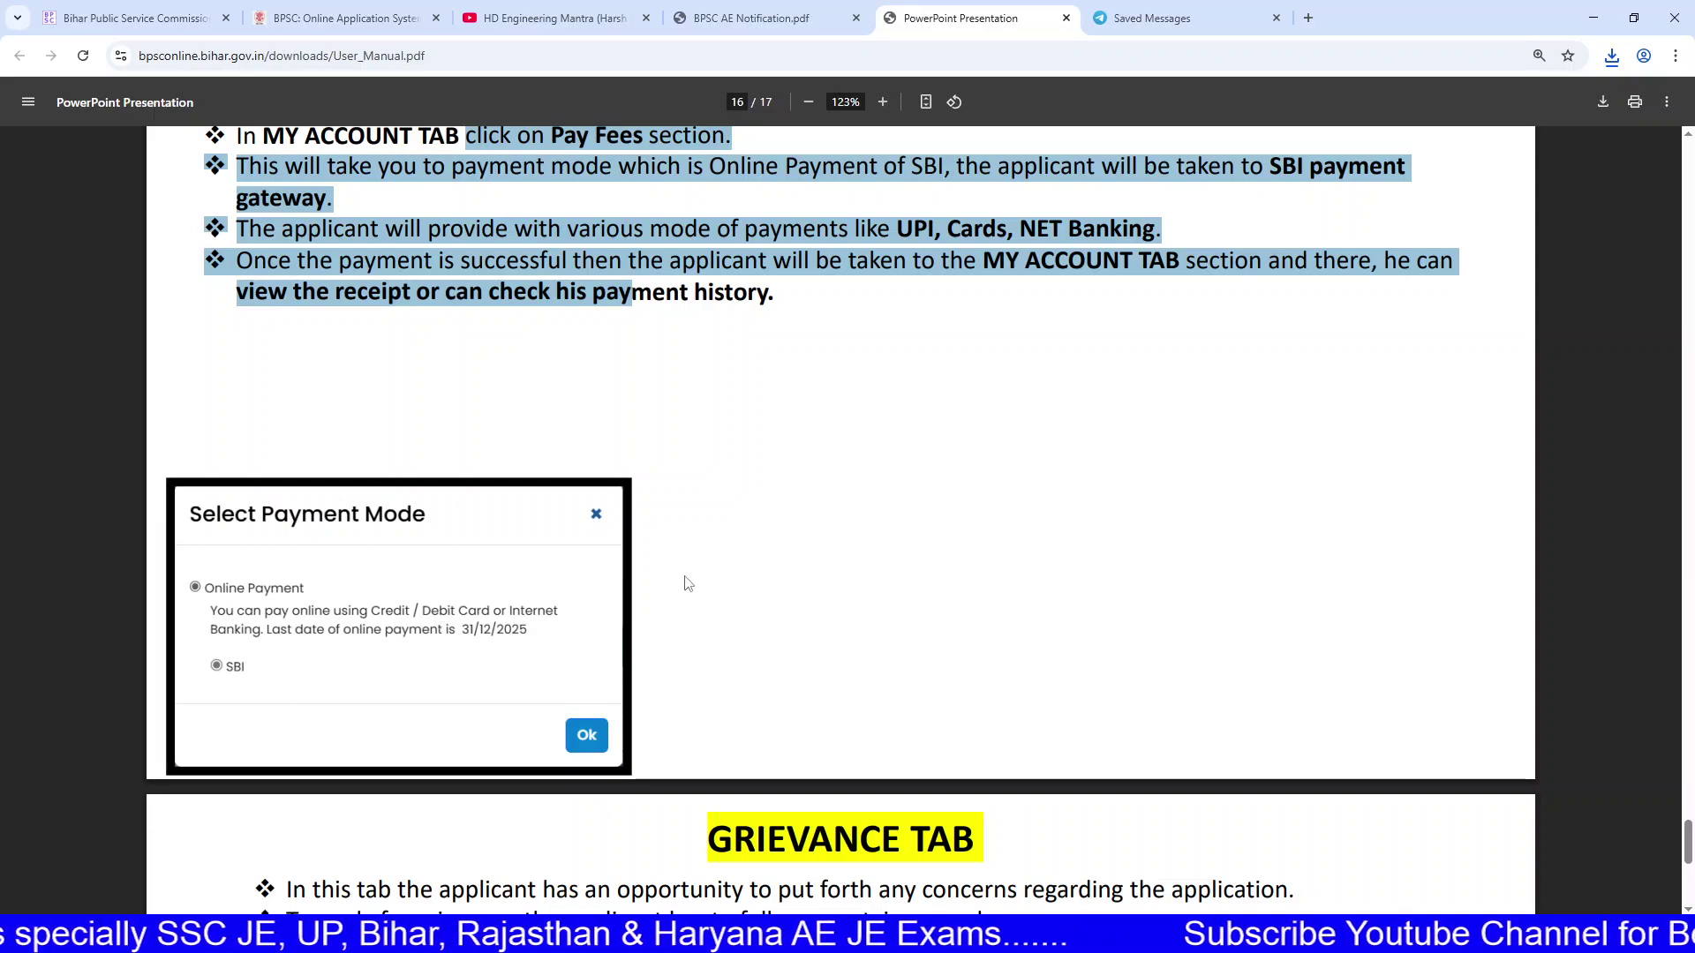
scroll(687, 582, down, 6)
scroll(687, 576, down, 2)
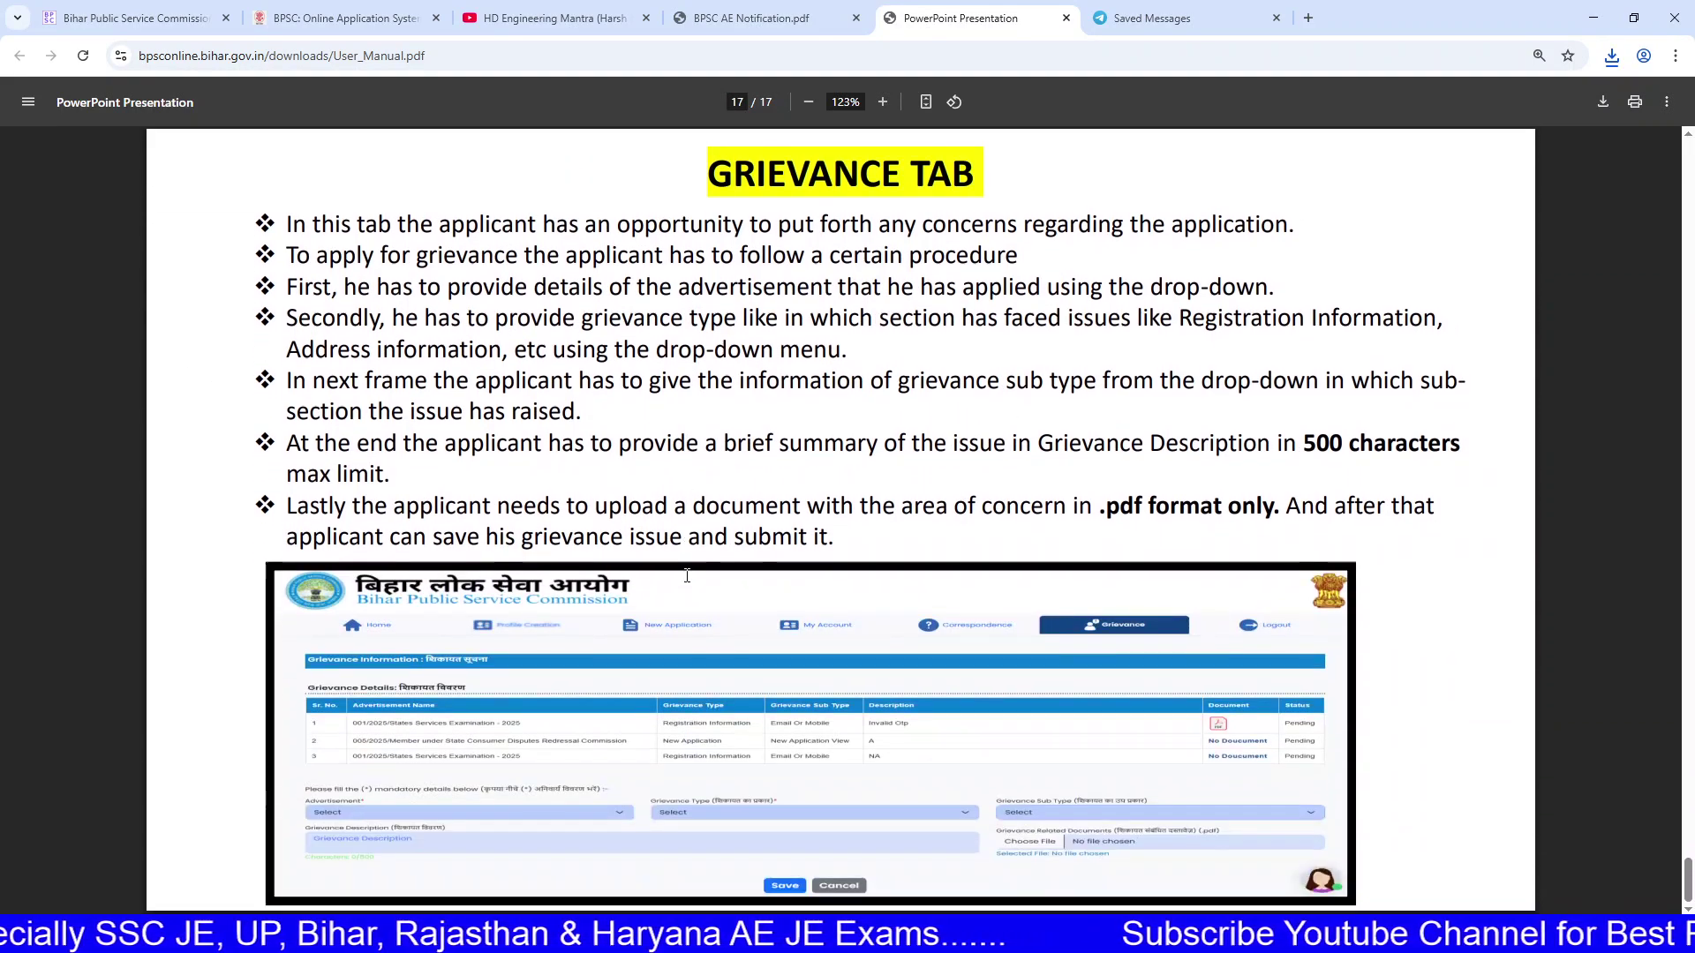
scroll(702, 579, up, 6)
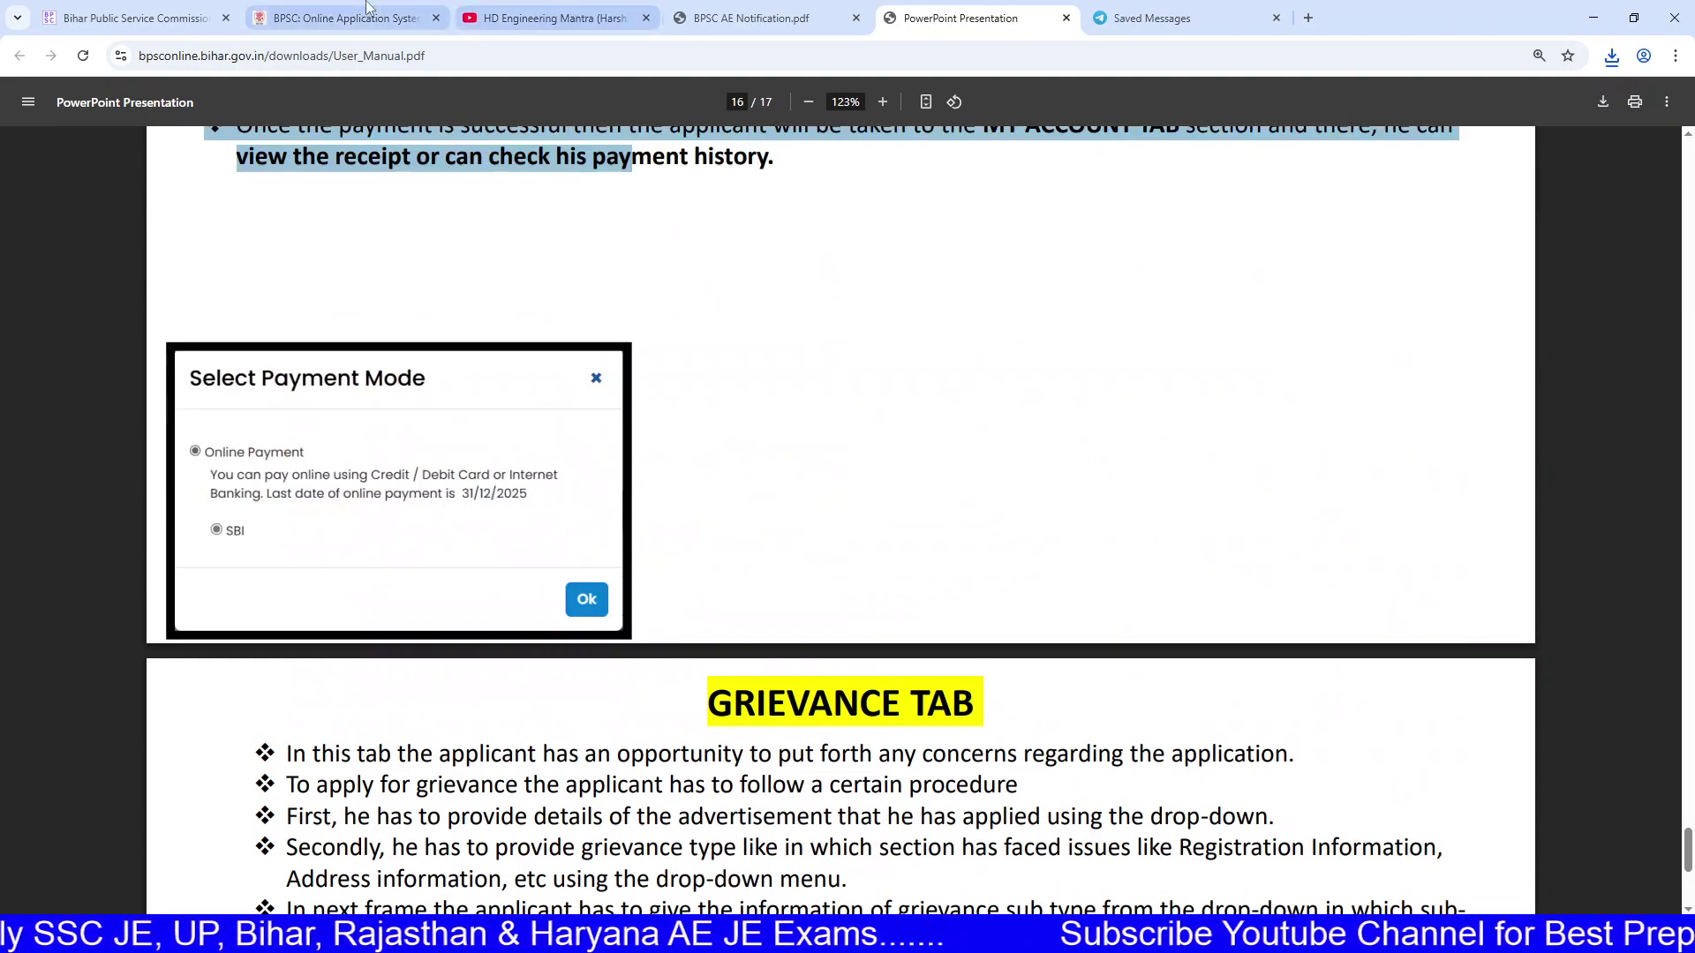
click(353, 18)
click(692, 8)
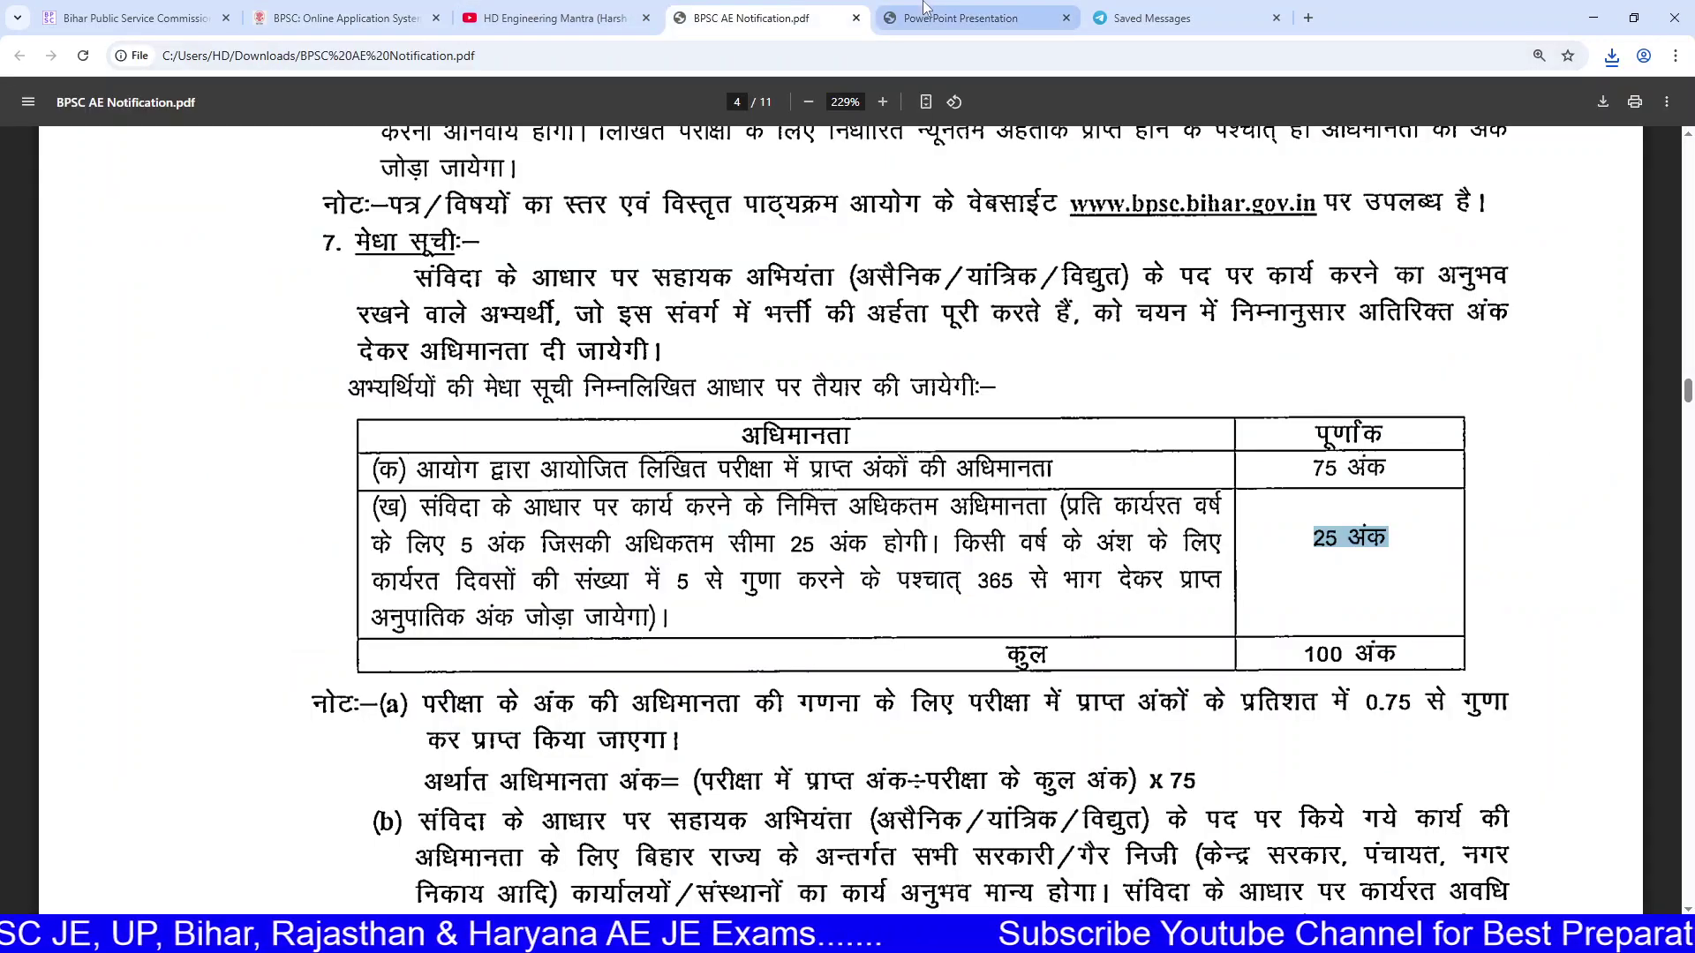
click(958, 16)
click(770, 9)
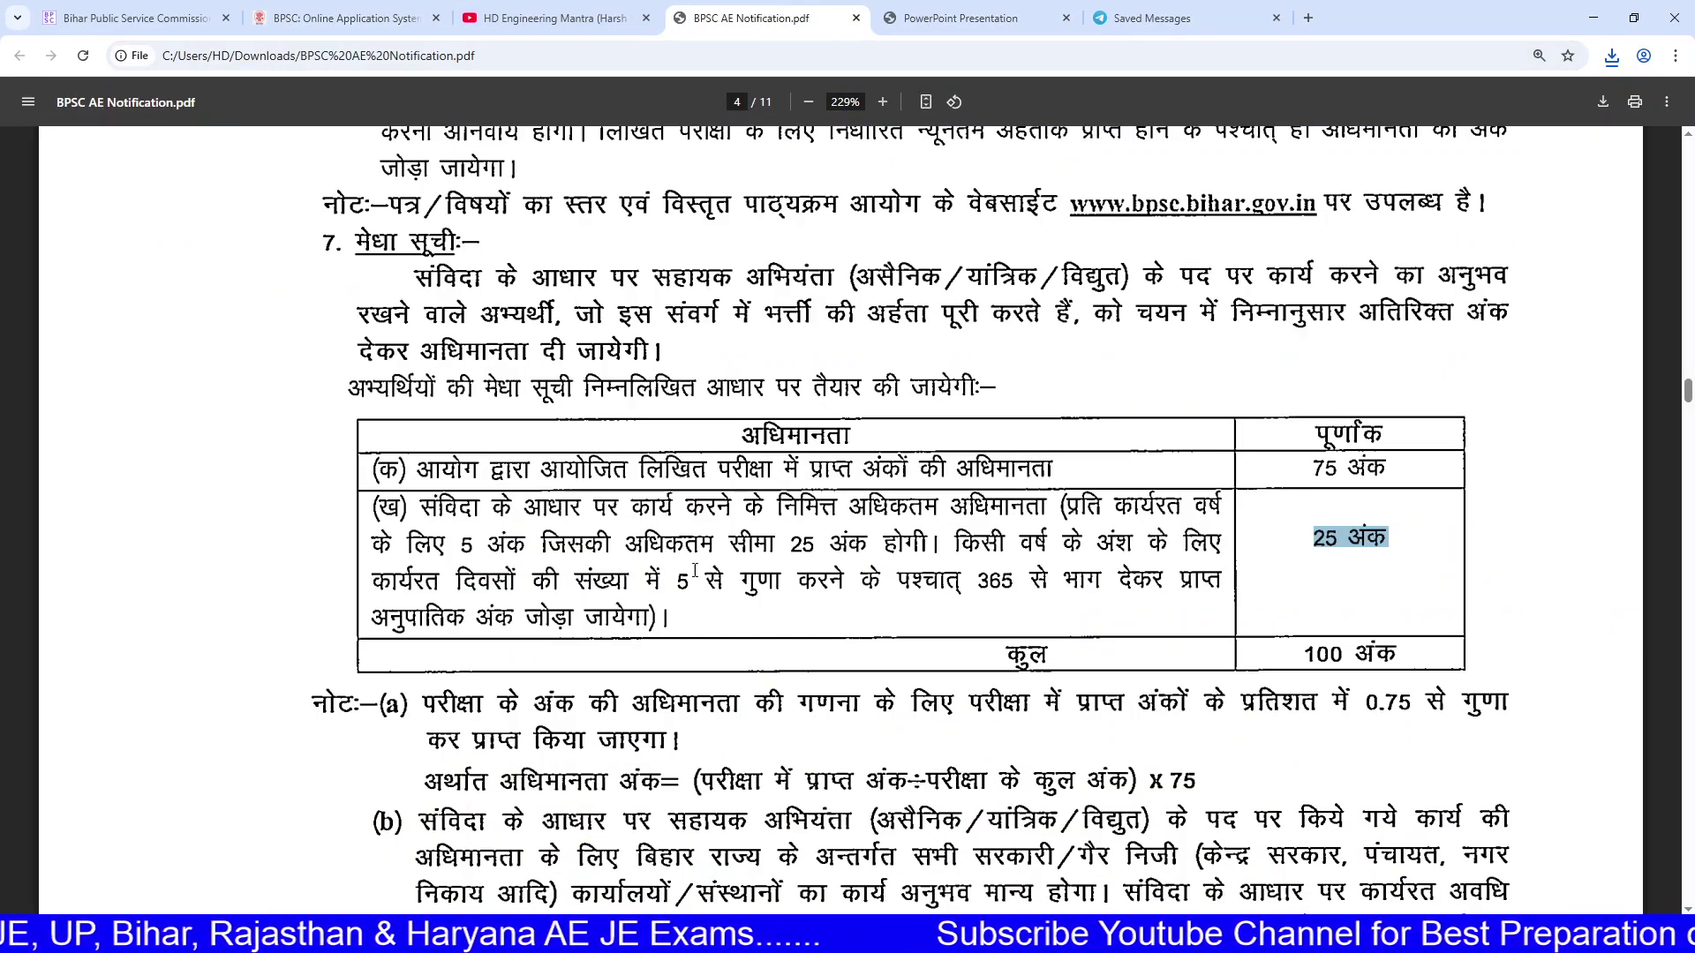
Step: Highlight the merit table's 25-mark contract-experience and 75-mark written-exam weightages
drag(402, 507, 1405, 548)
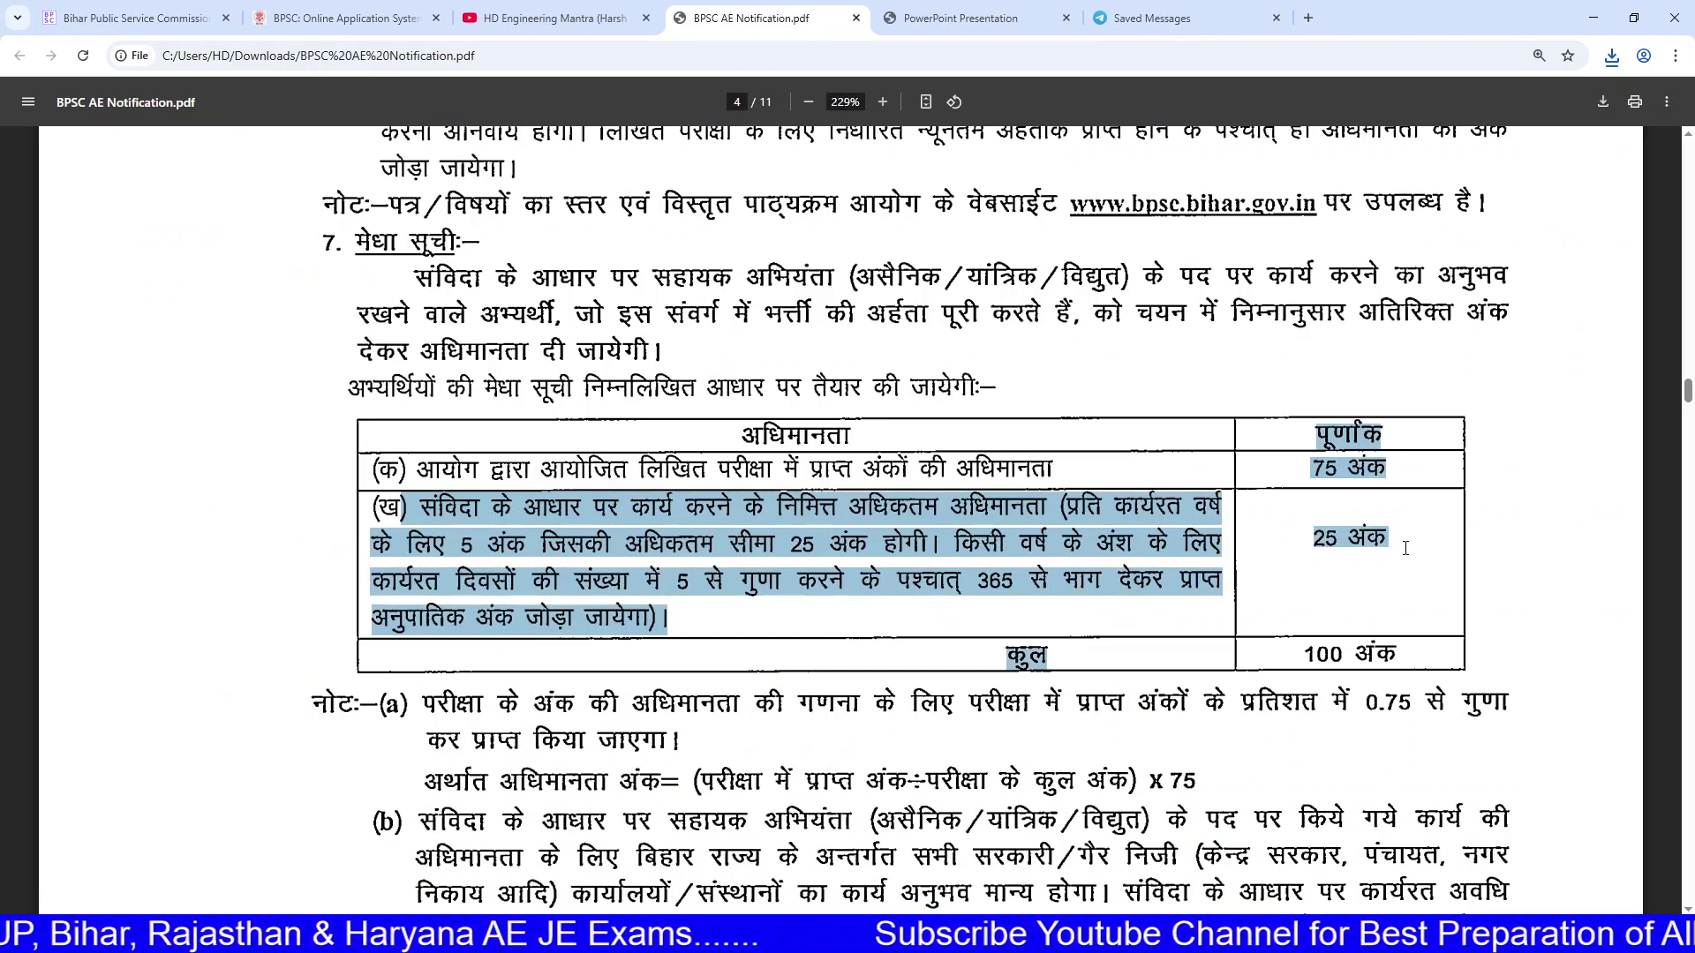
click(603, 474)
drag(422, 510, 664, 512)
mouse_move(1300, 551)
mouse_down()
mouse_move(1382, 543)
mouse_move(1308, 540)
mouse_up()
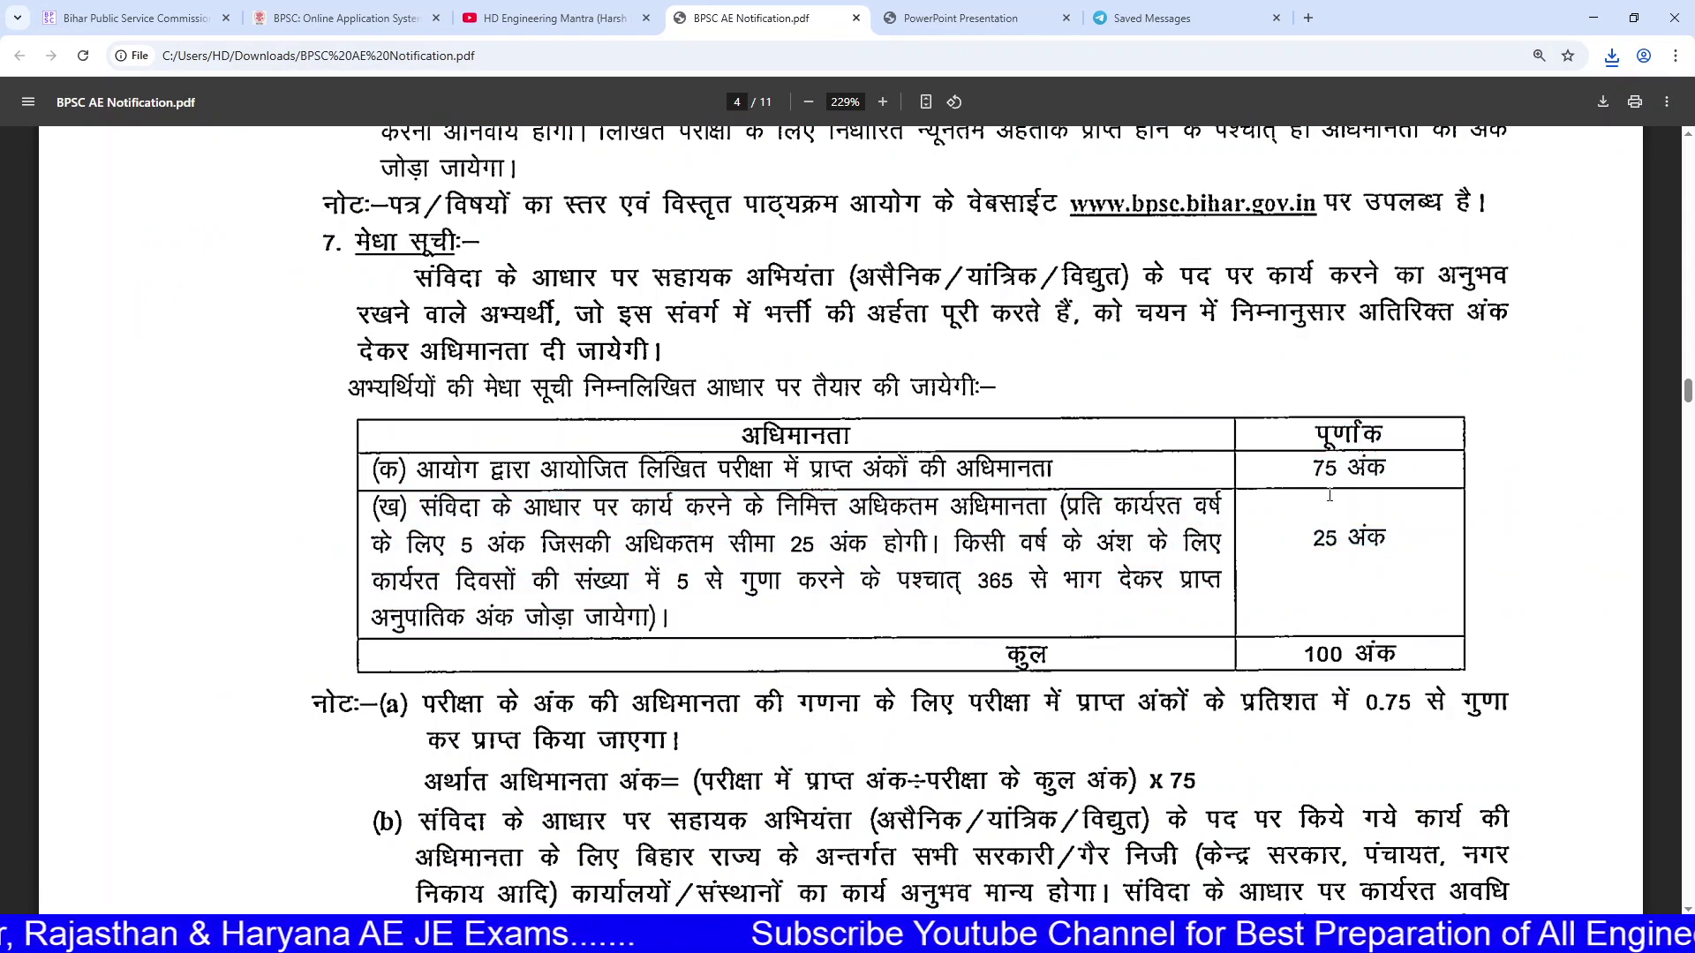
mouse_move(1308, 468)
mouse_down()
mouse_move(1396, 468)
mouse_move(1317, 465)
mouse_up()
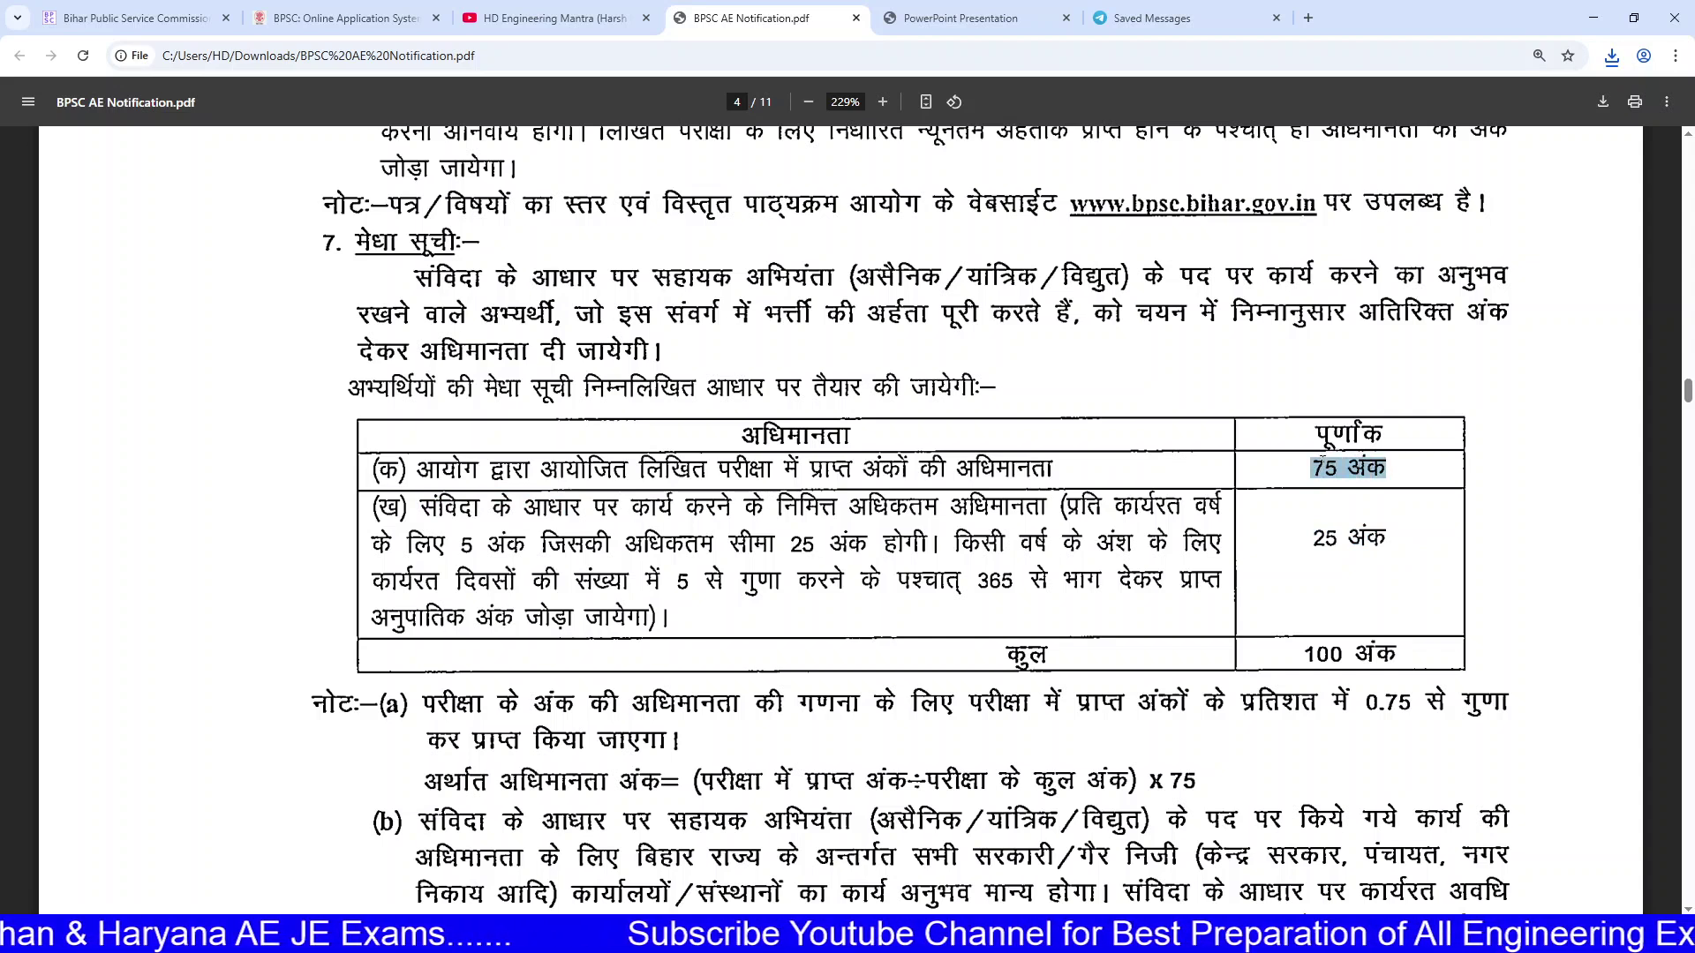
click(1017, 11)
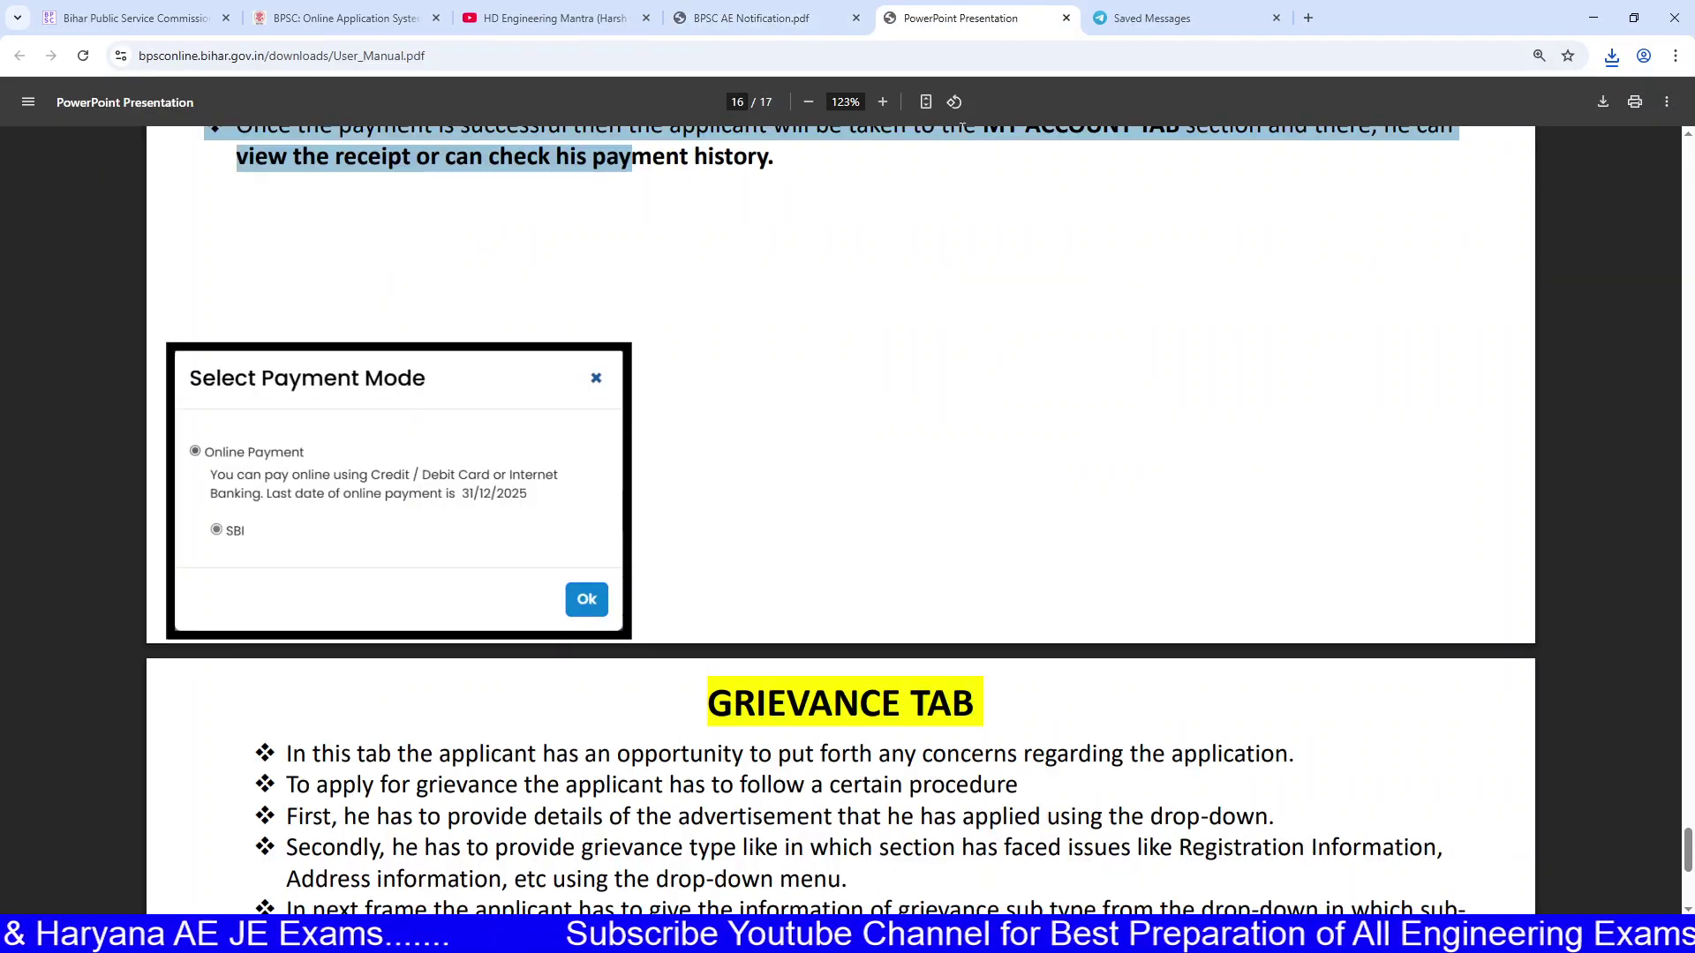
click(843, 21)
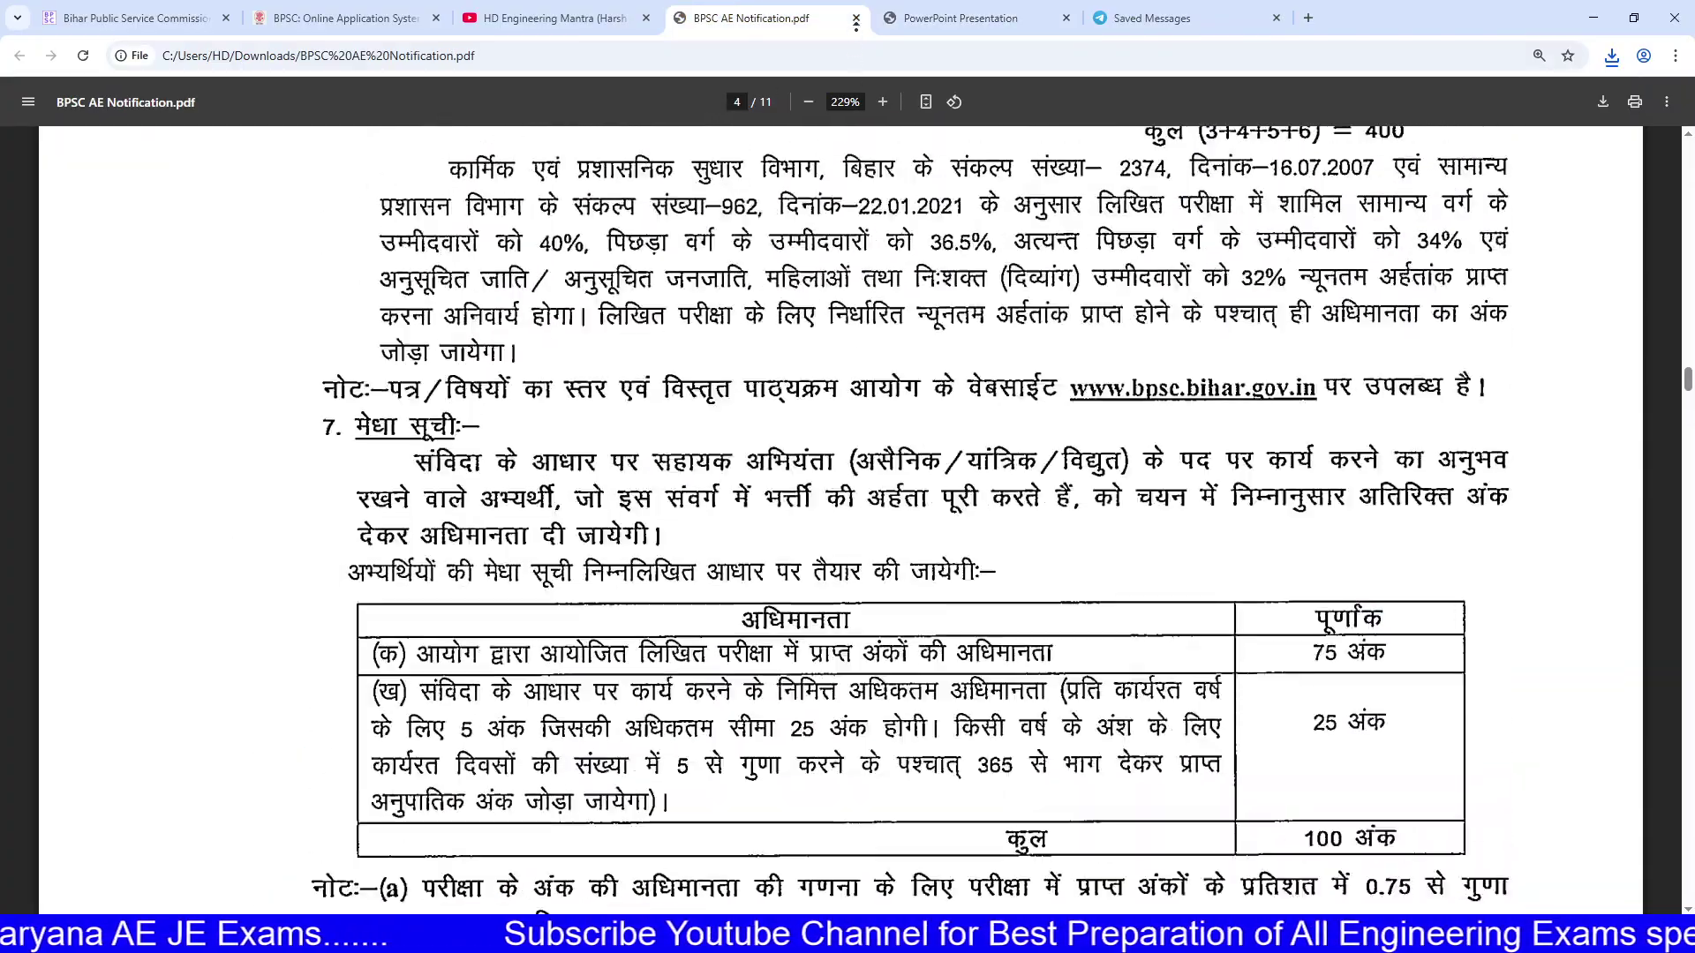
Step: Highlight page 1's कुल पद vacancy totals: 466, 163, and 171 through 11
scroll(803, 237, up, 20)
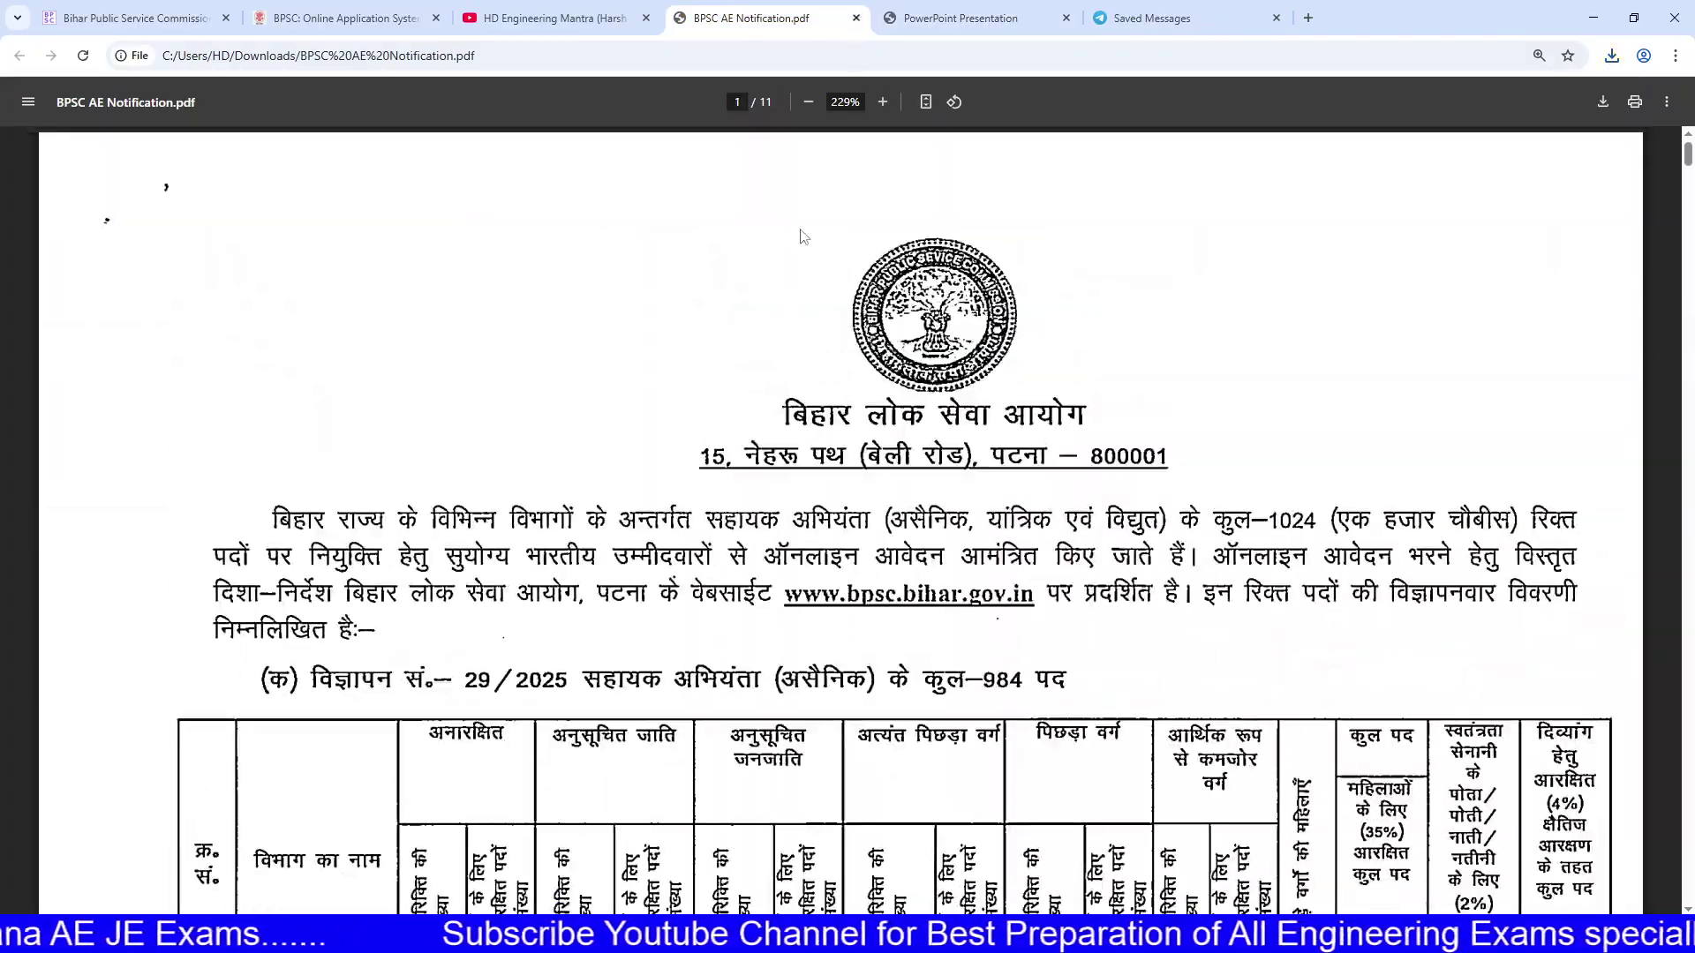
scroll(792, 491, down, 15)
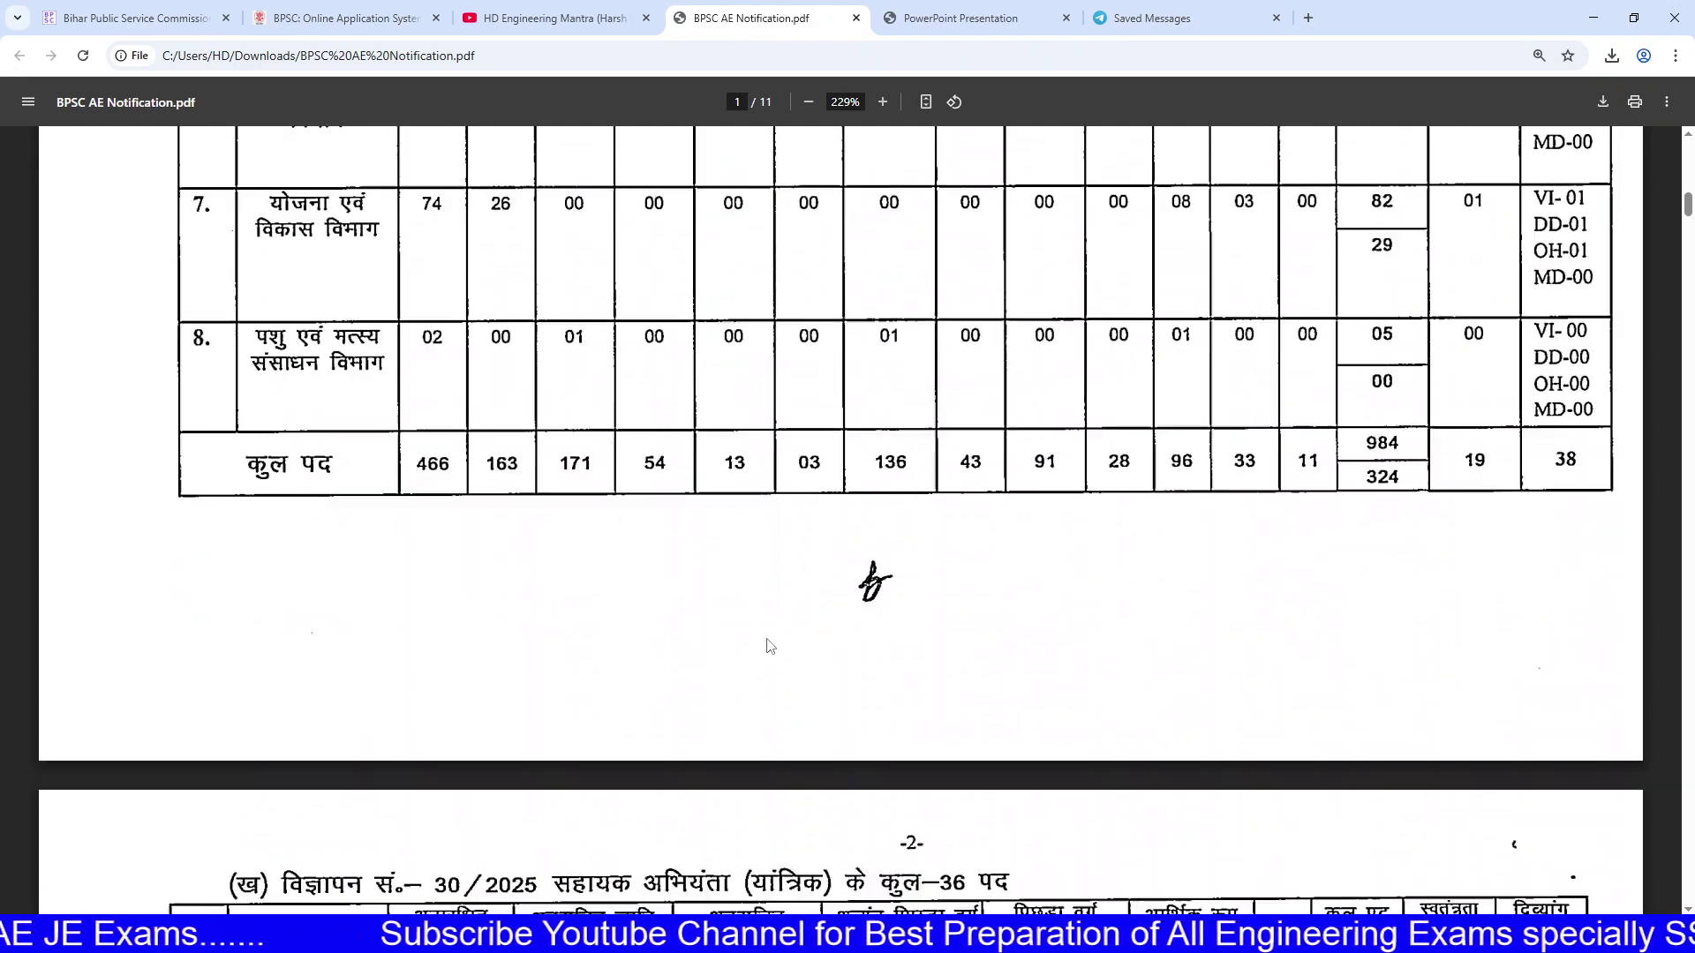
scroll(668, 639, up, 10)
scroll(512, 609, down, 10)
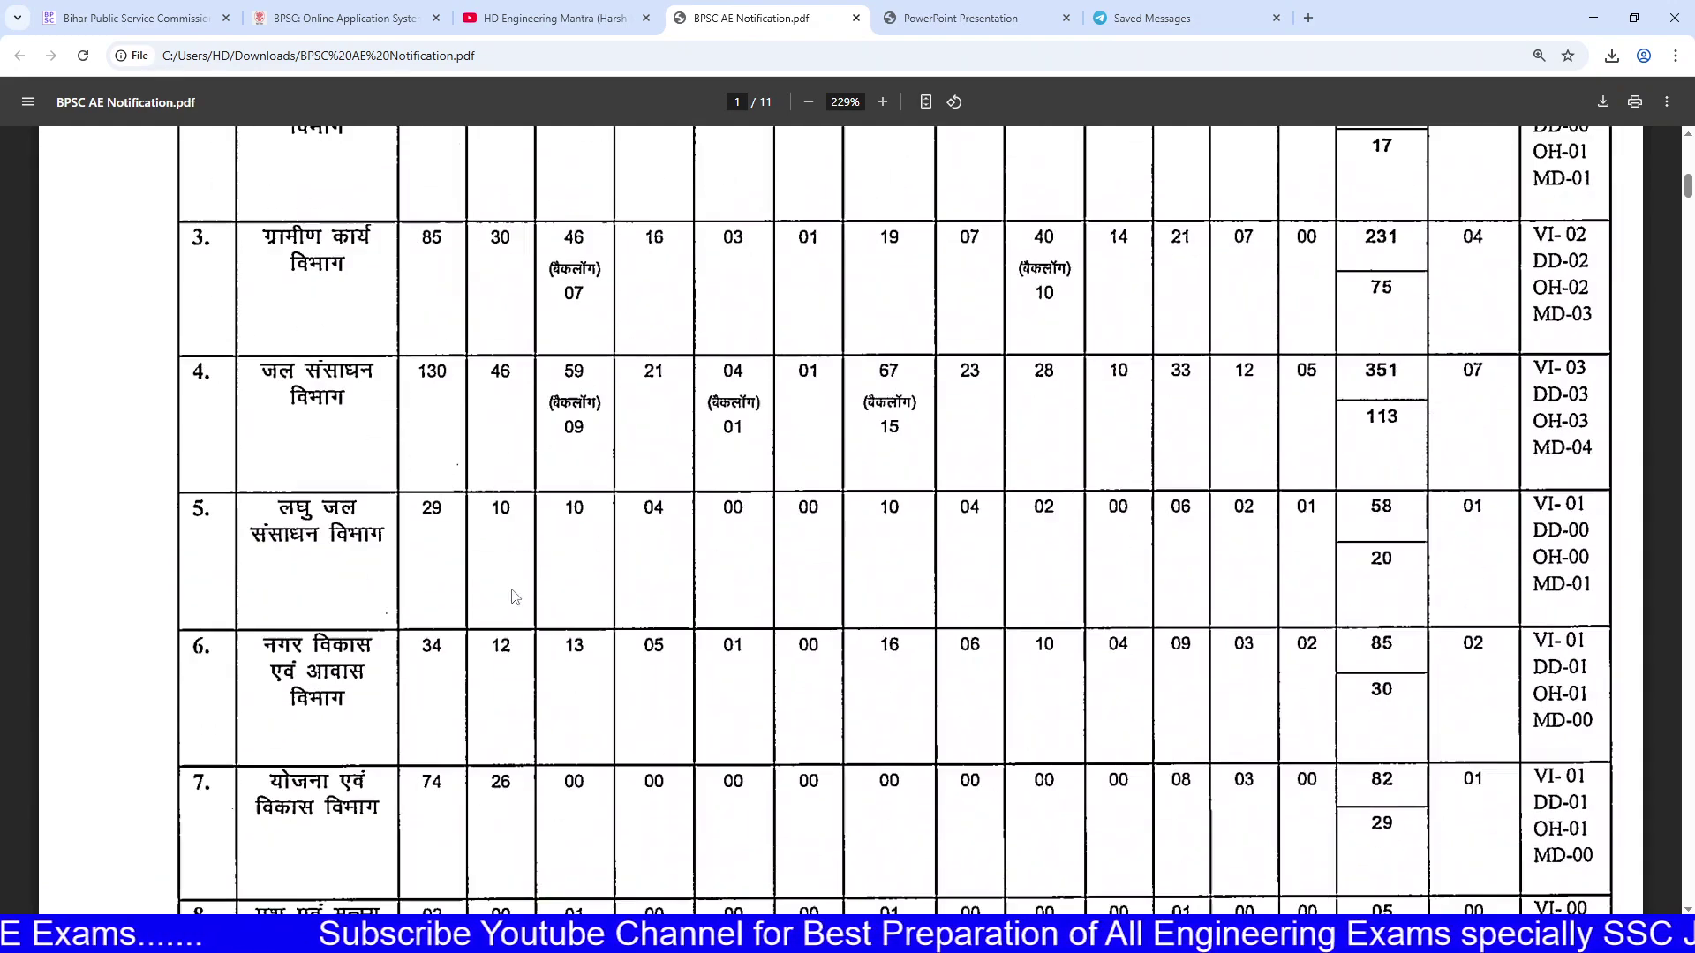
double_click(423, 423)
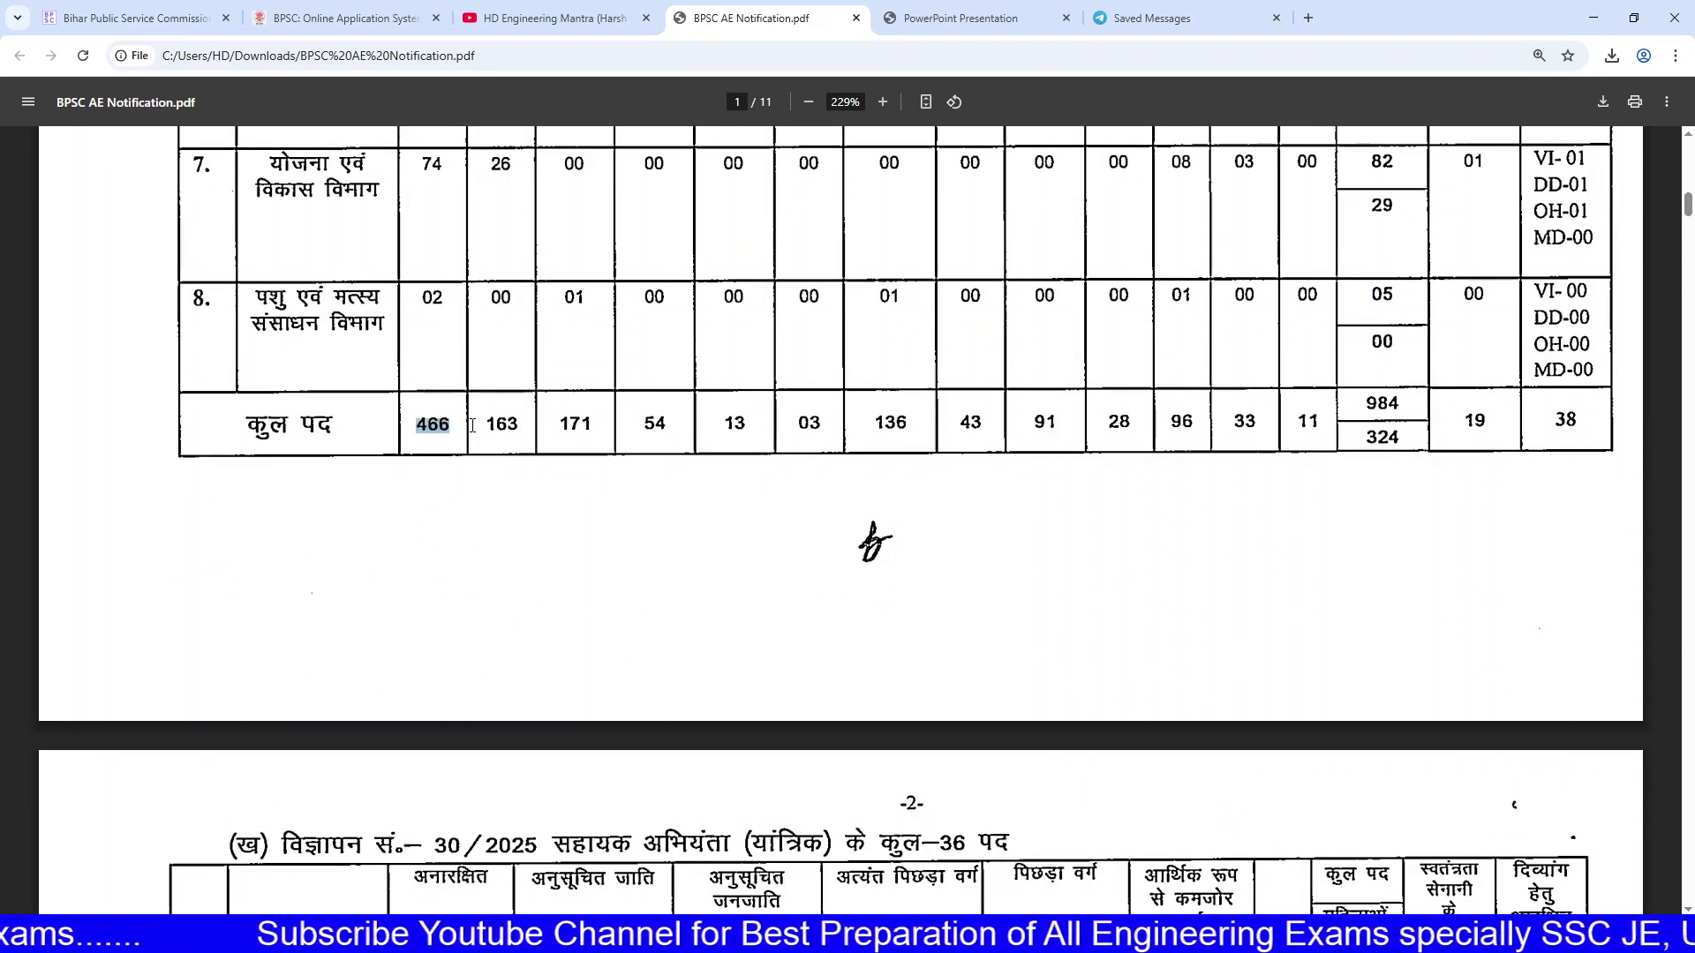
double_click(512, 428)
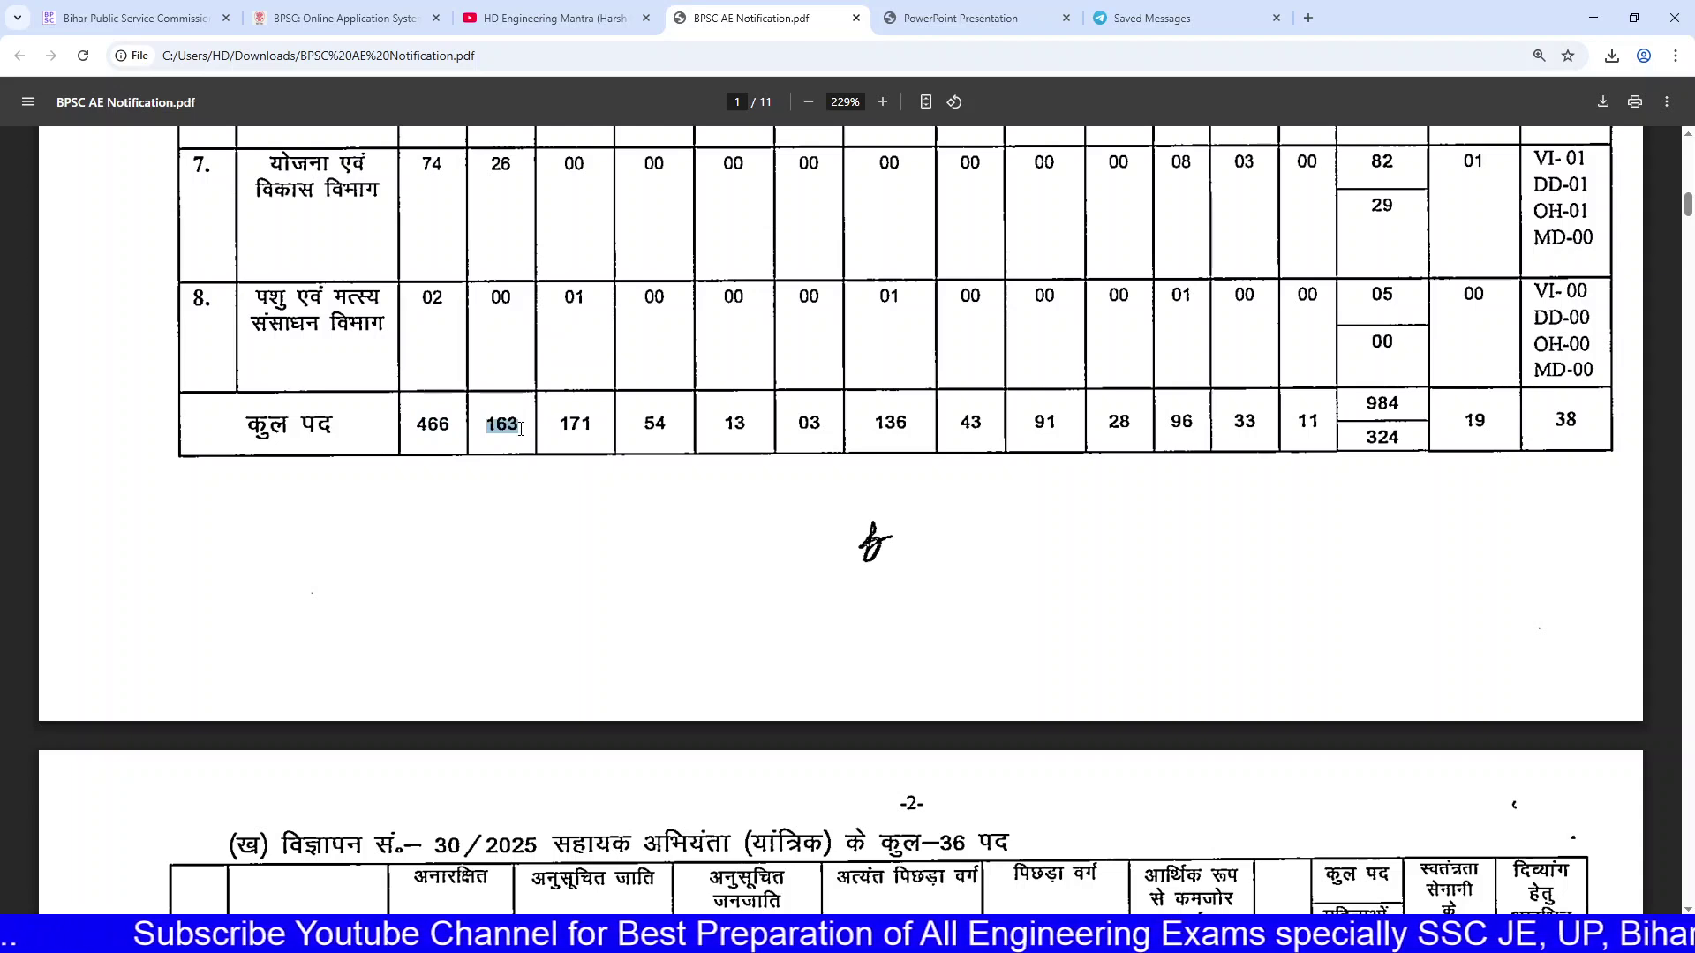
drag(544, 439, 1315, 412)
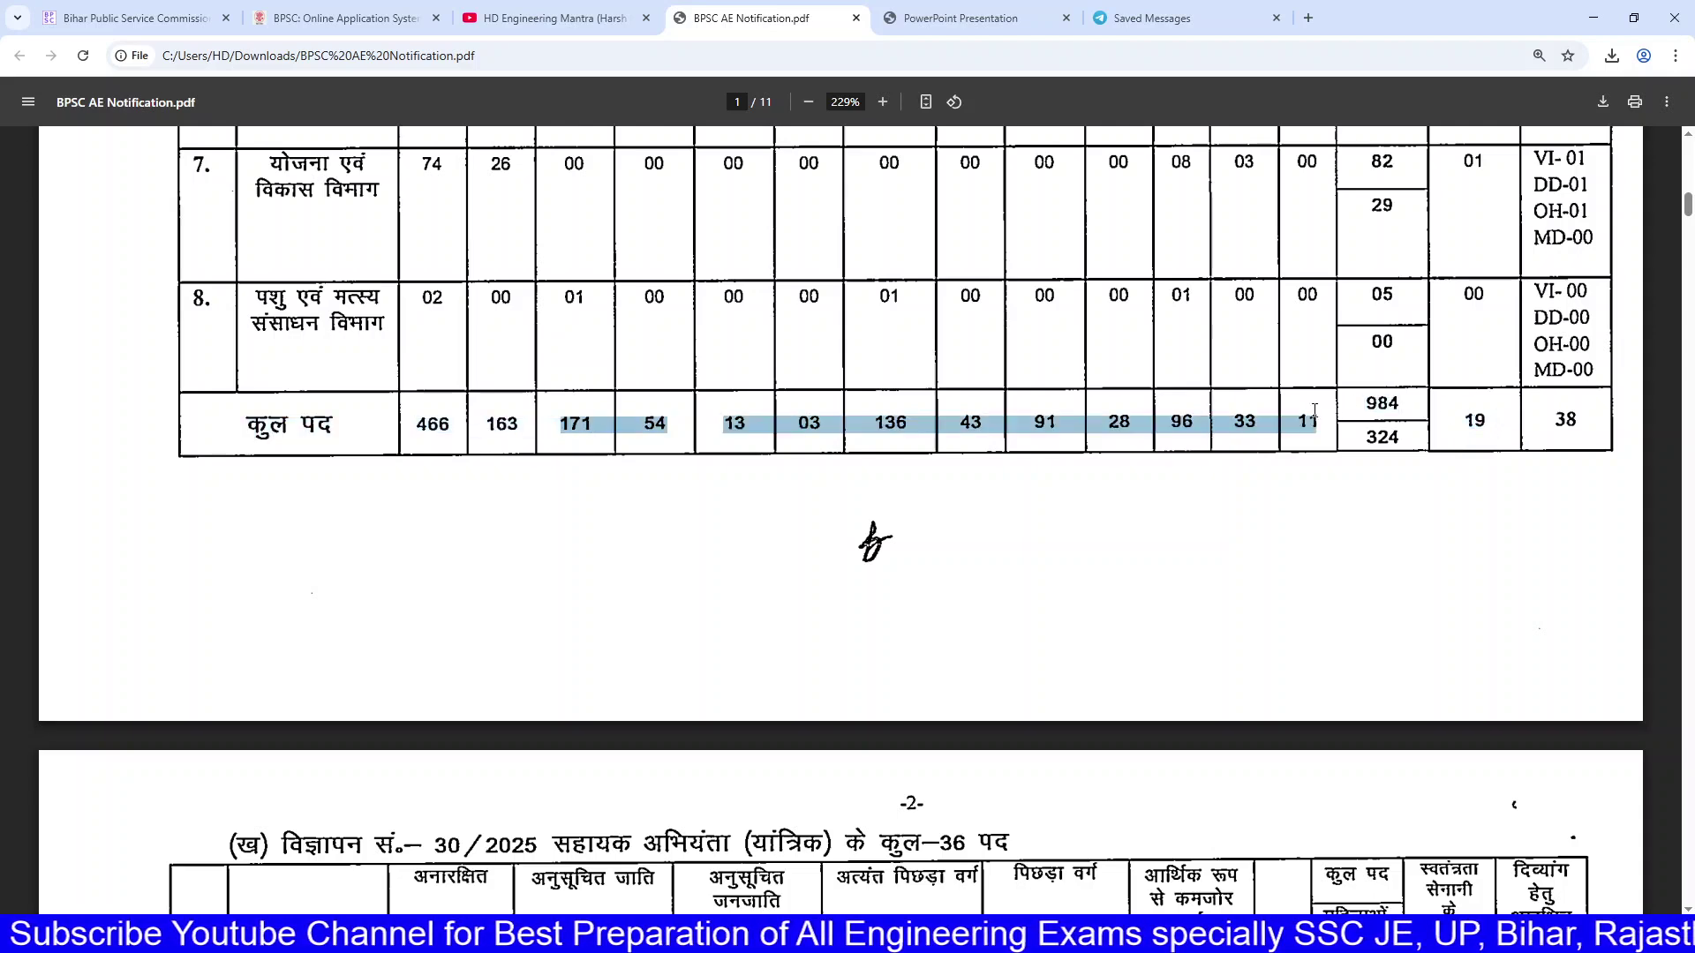
scroll(1226, 413, up, 8)
click(971, 17)
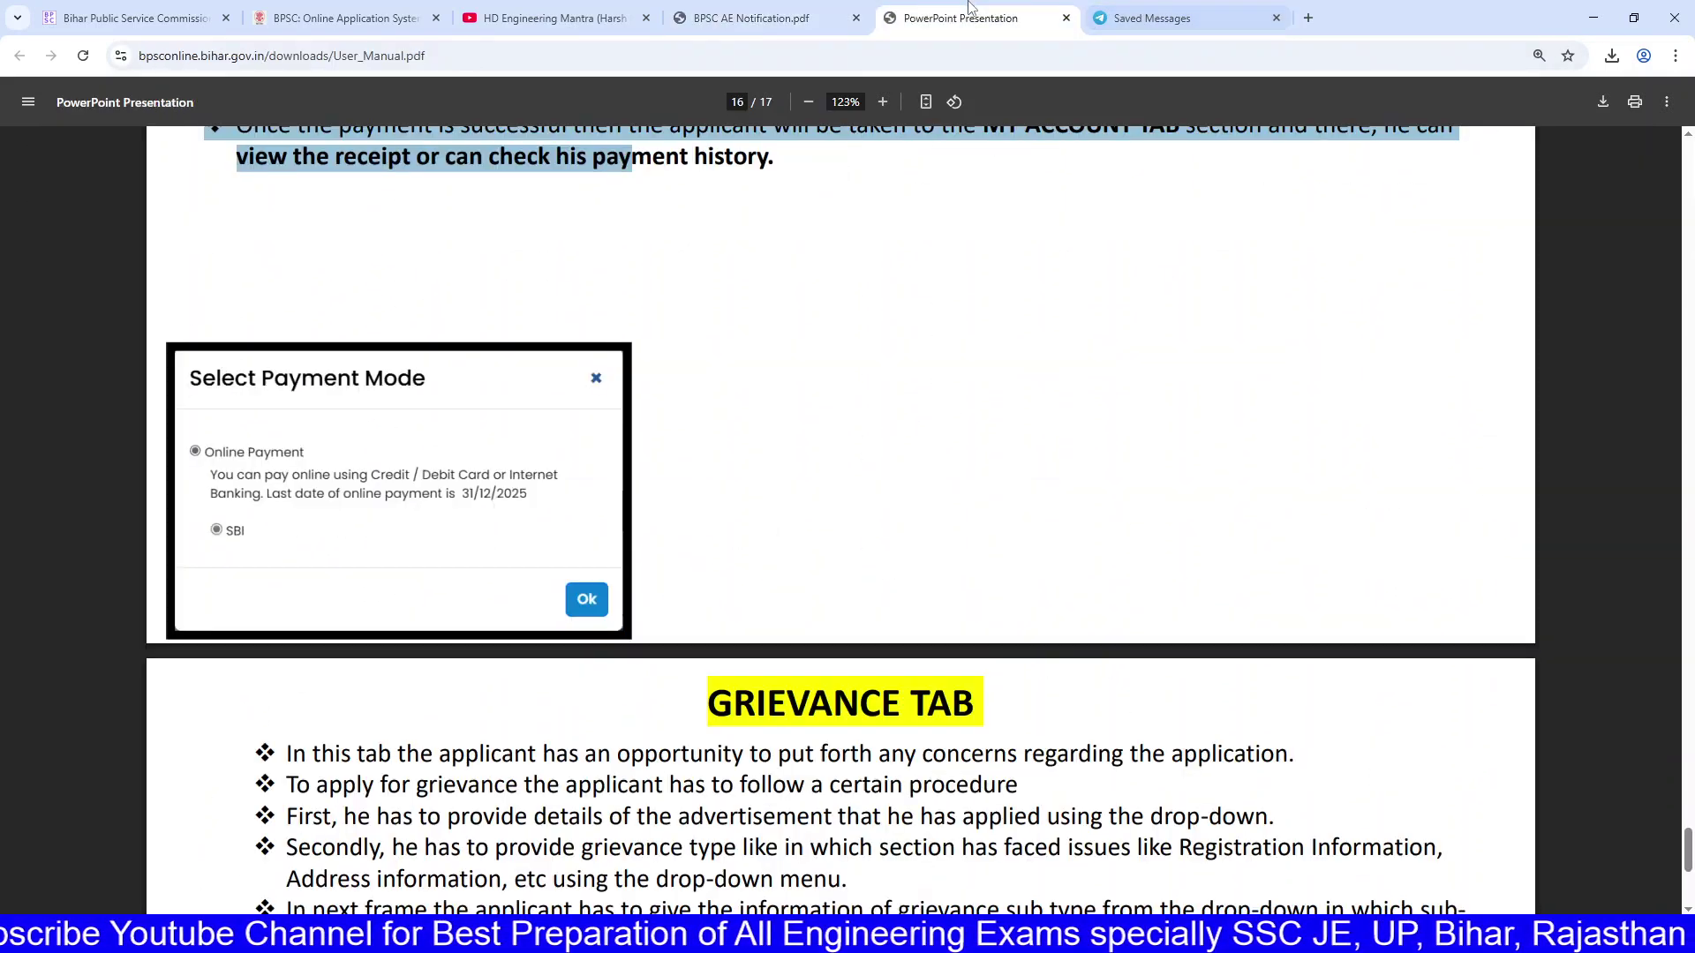
Step: Try Submit & Pay Fees twice, checking site permissions; location access is required
click(353, 18)
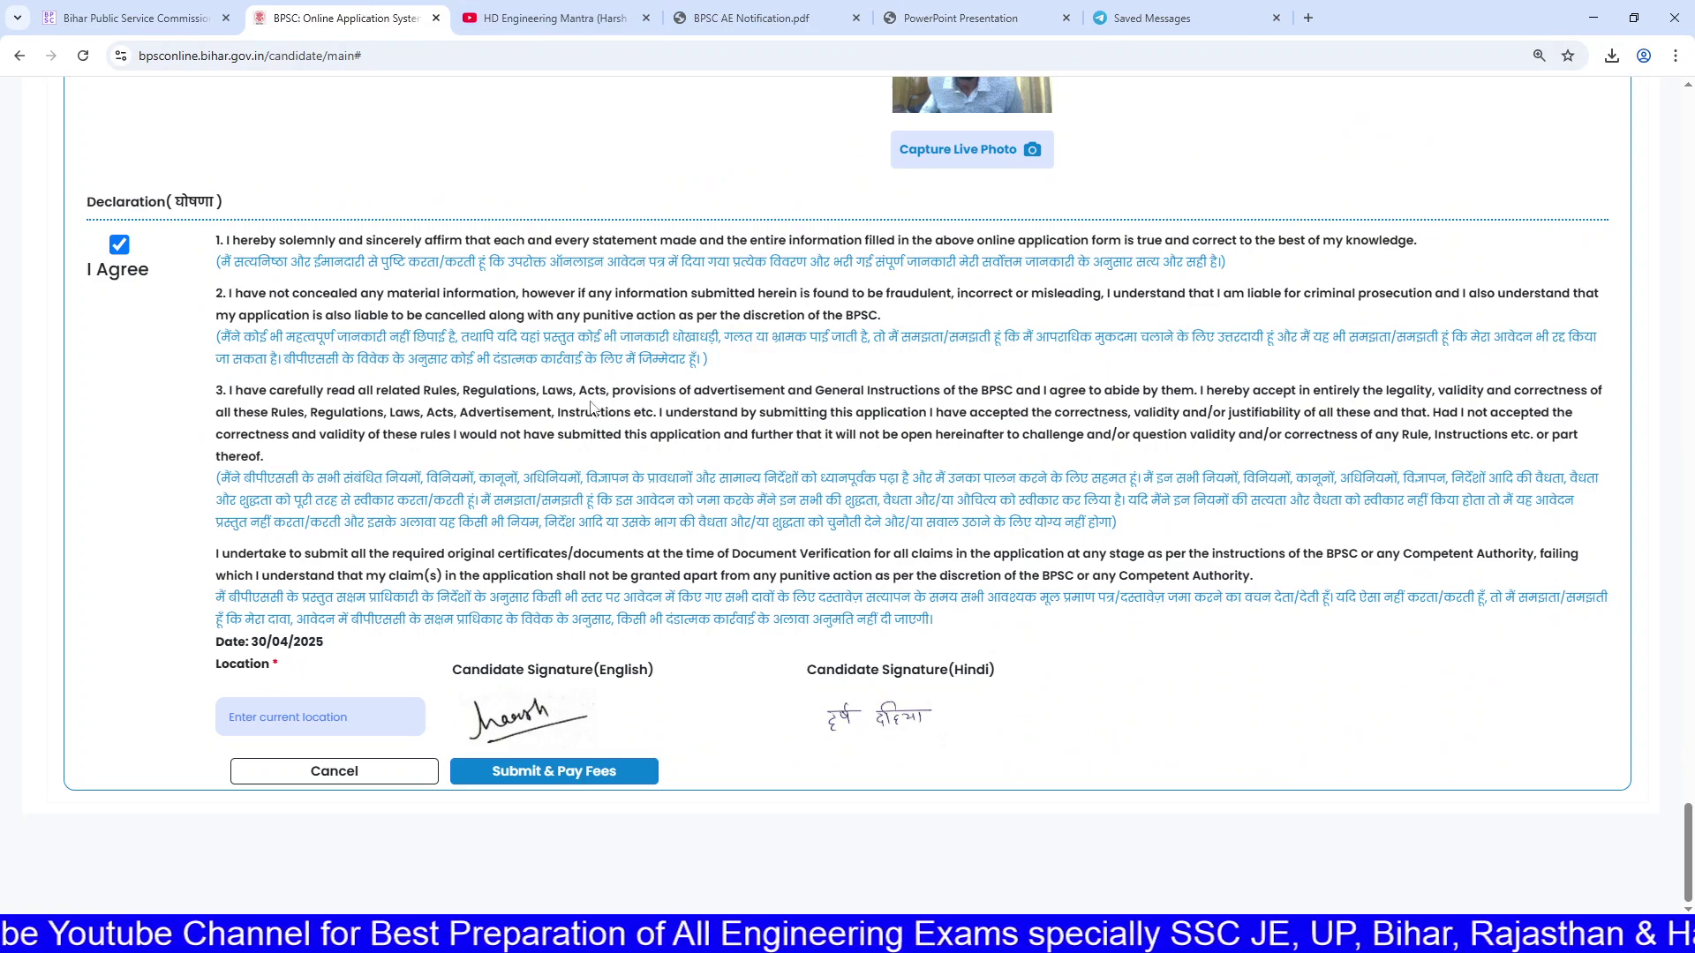
click(569, 769)
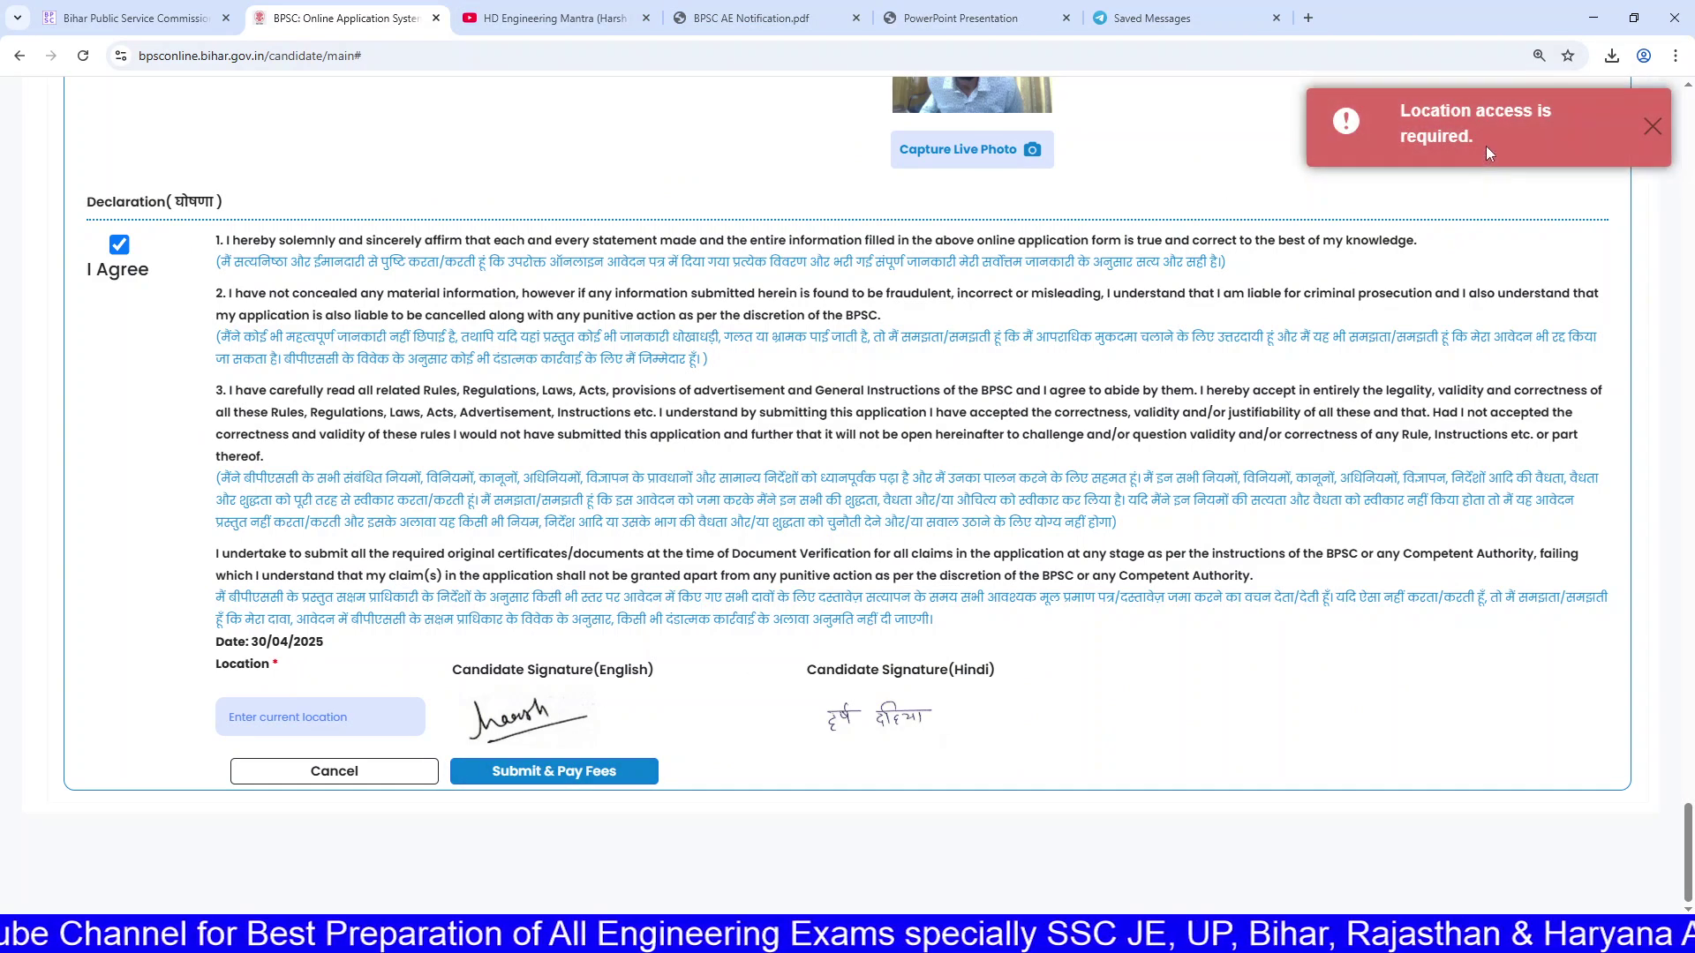
click(121, 55)
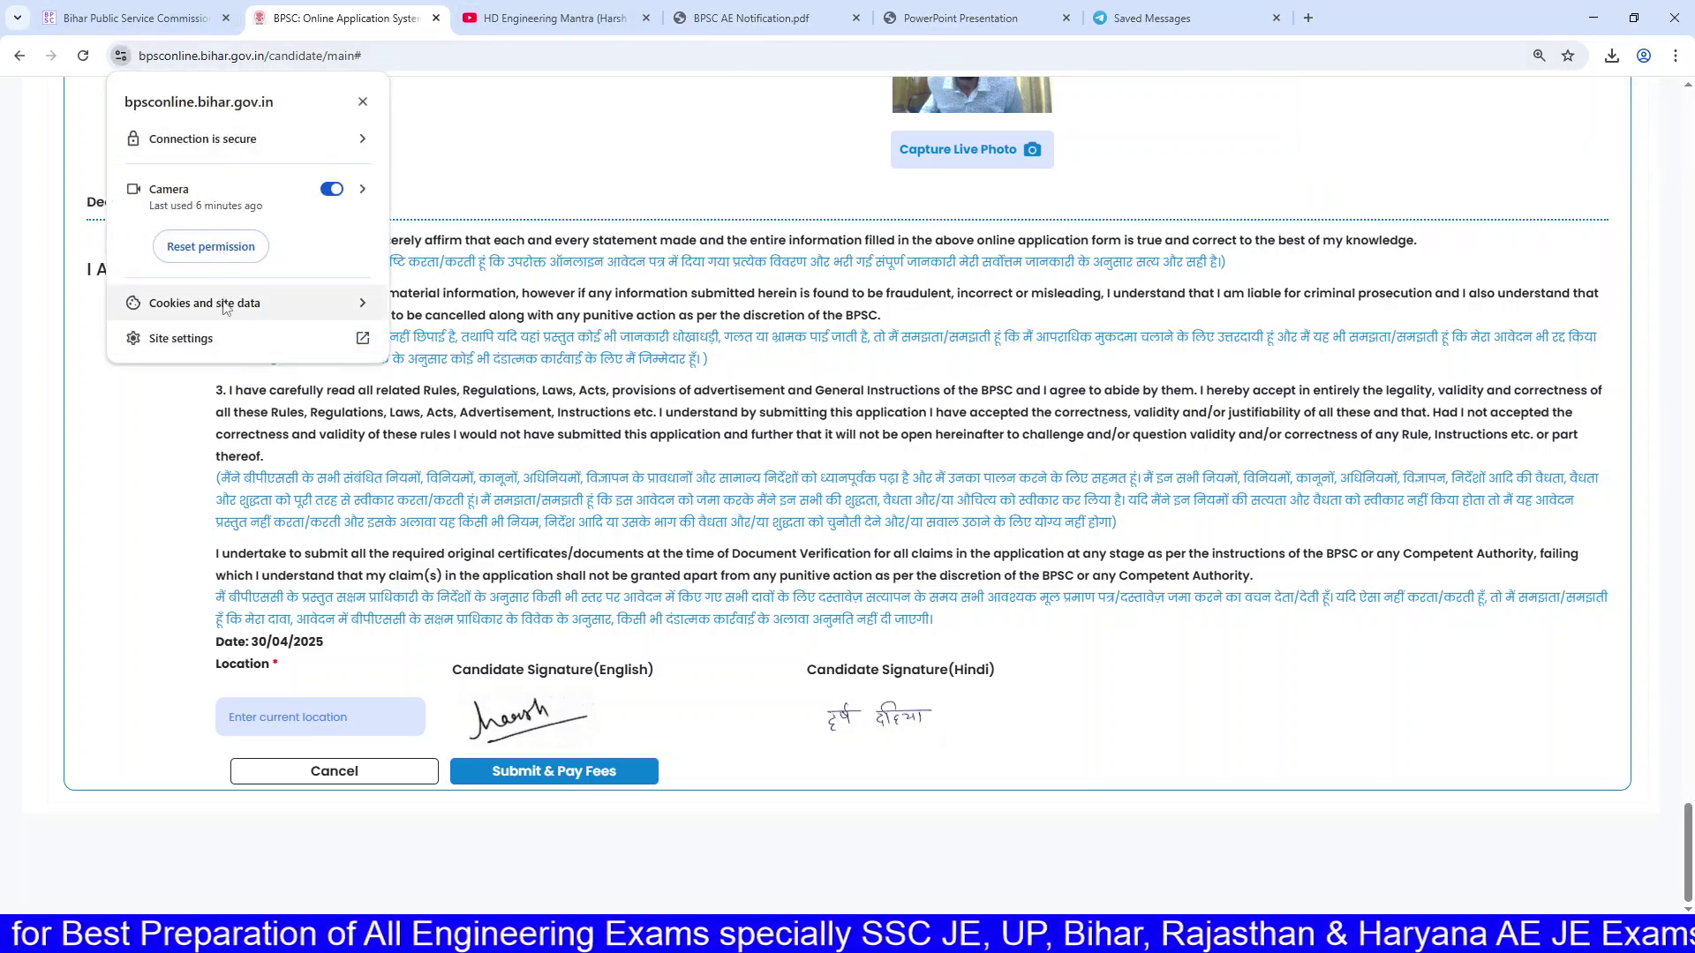
click(535, 771)
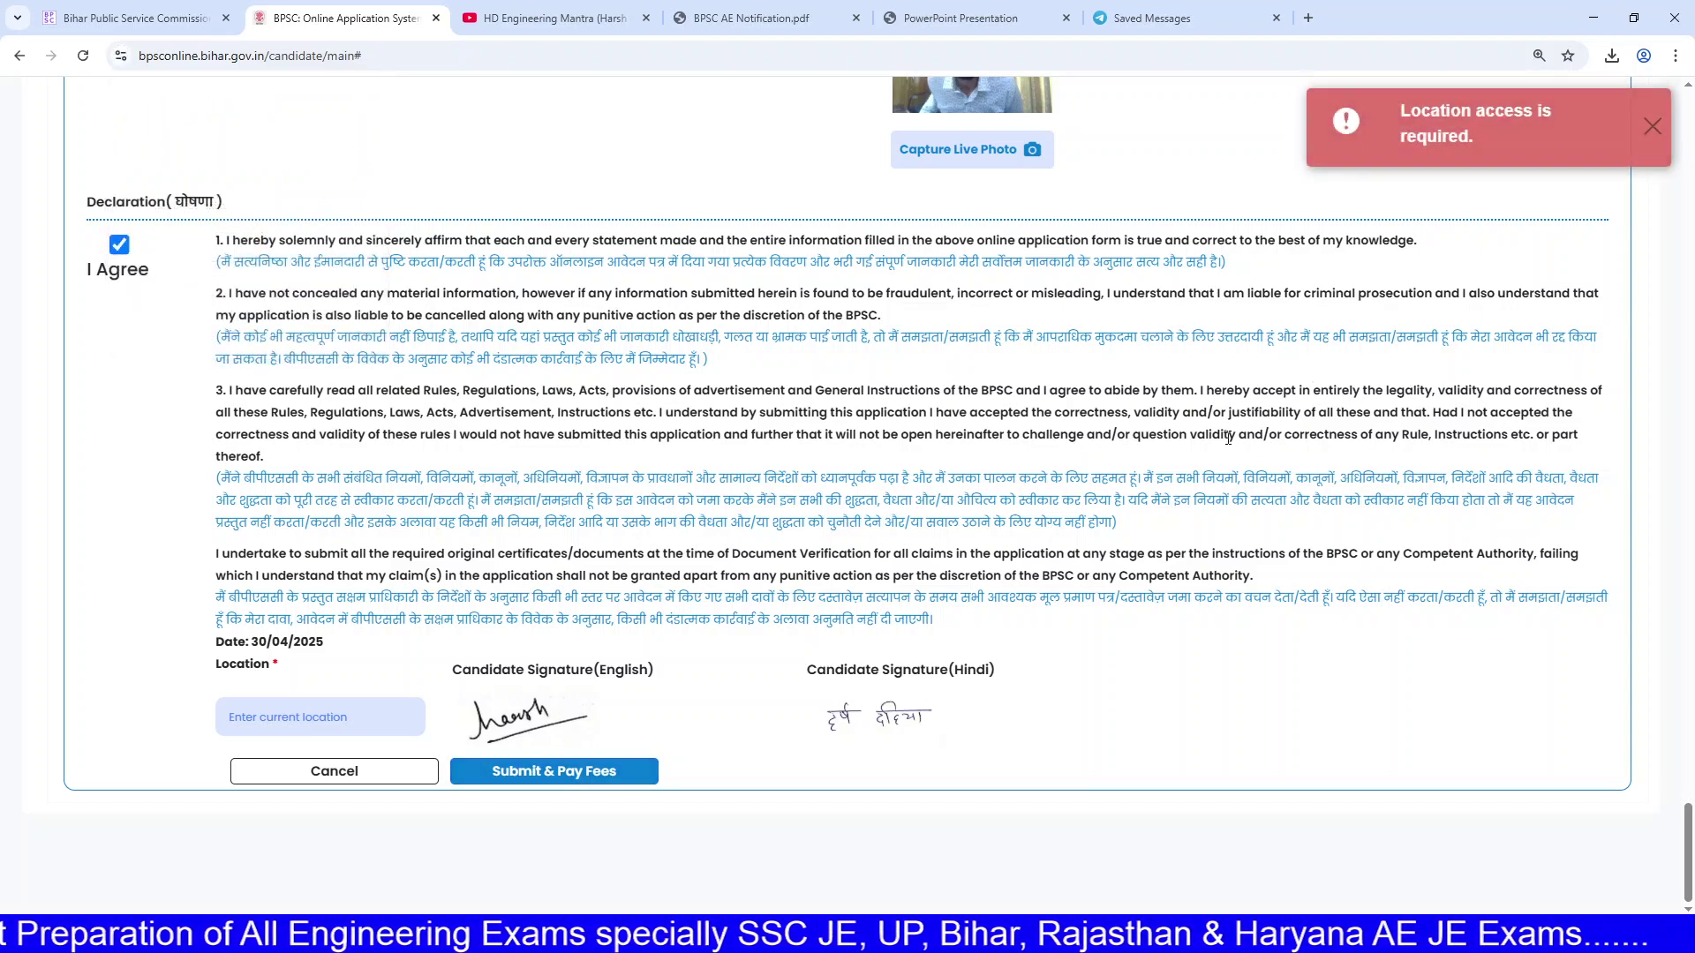
Step: Return to the BPSC AE Notification PDF's page-1 department-wise vacancy table
click(966, 19)
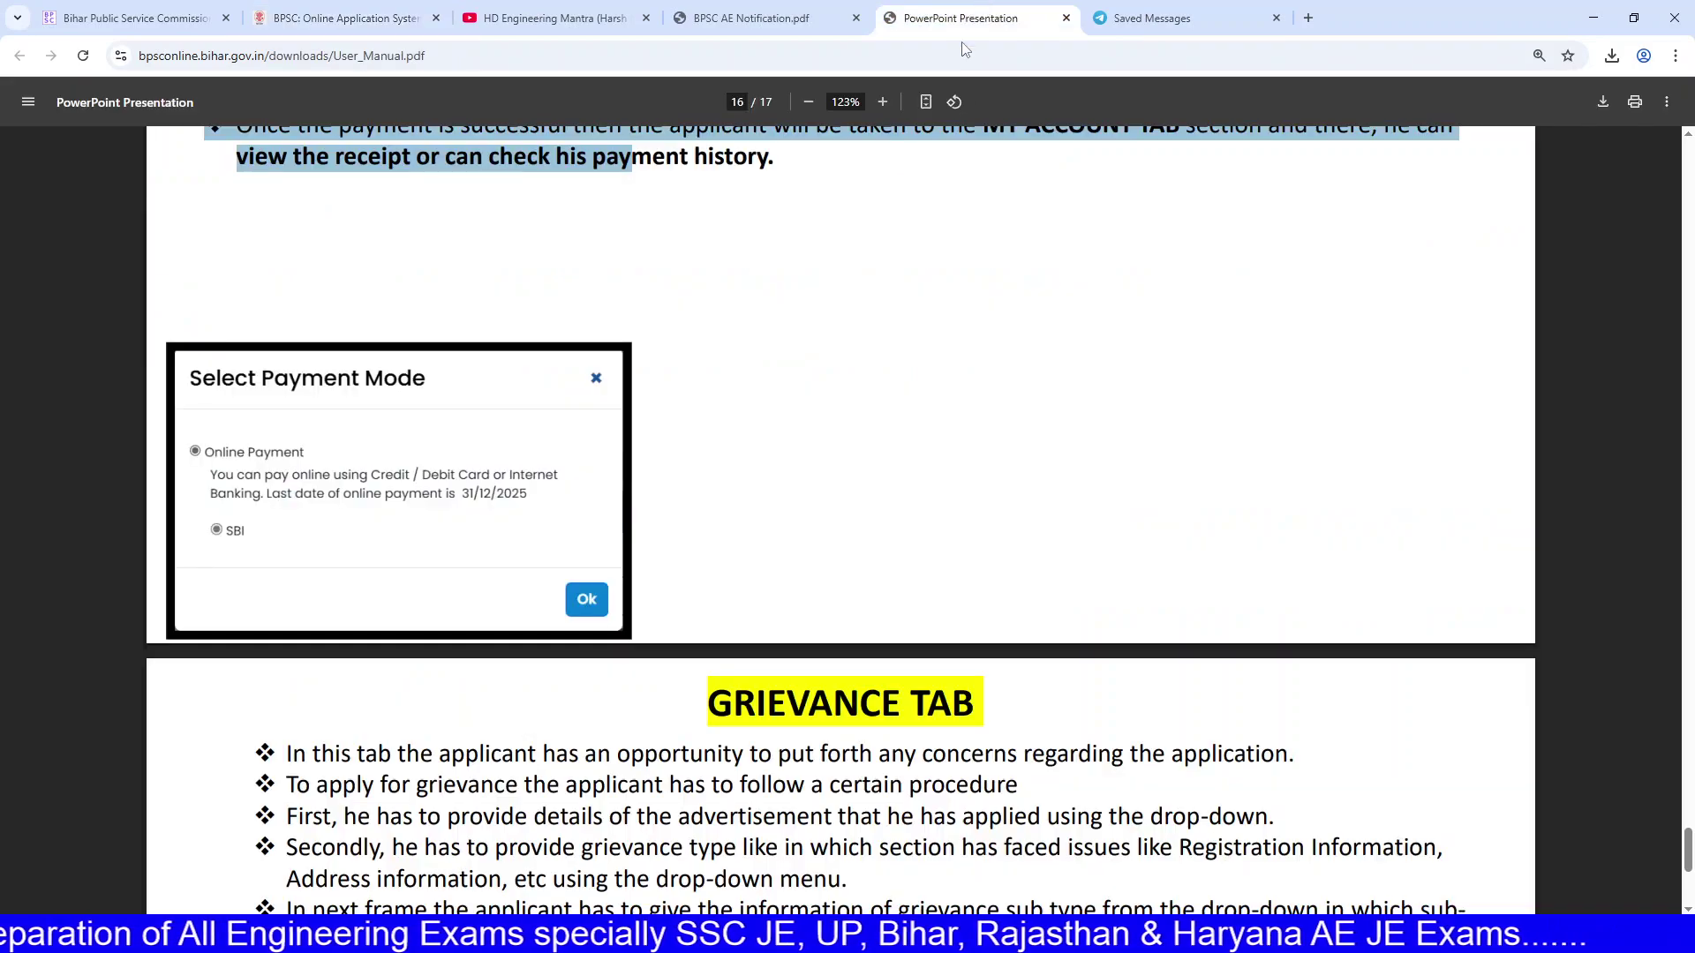
scroll(843, 267, up, 4)
click(751, 18)
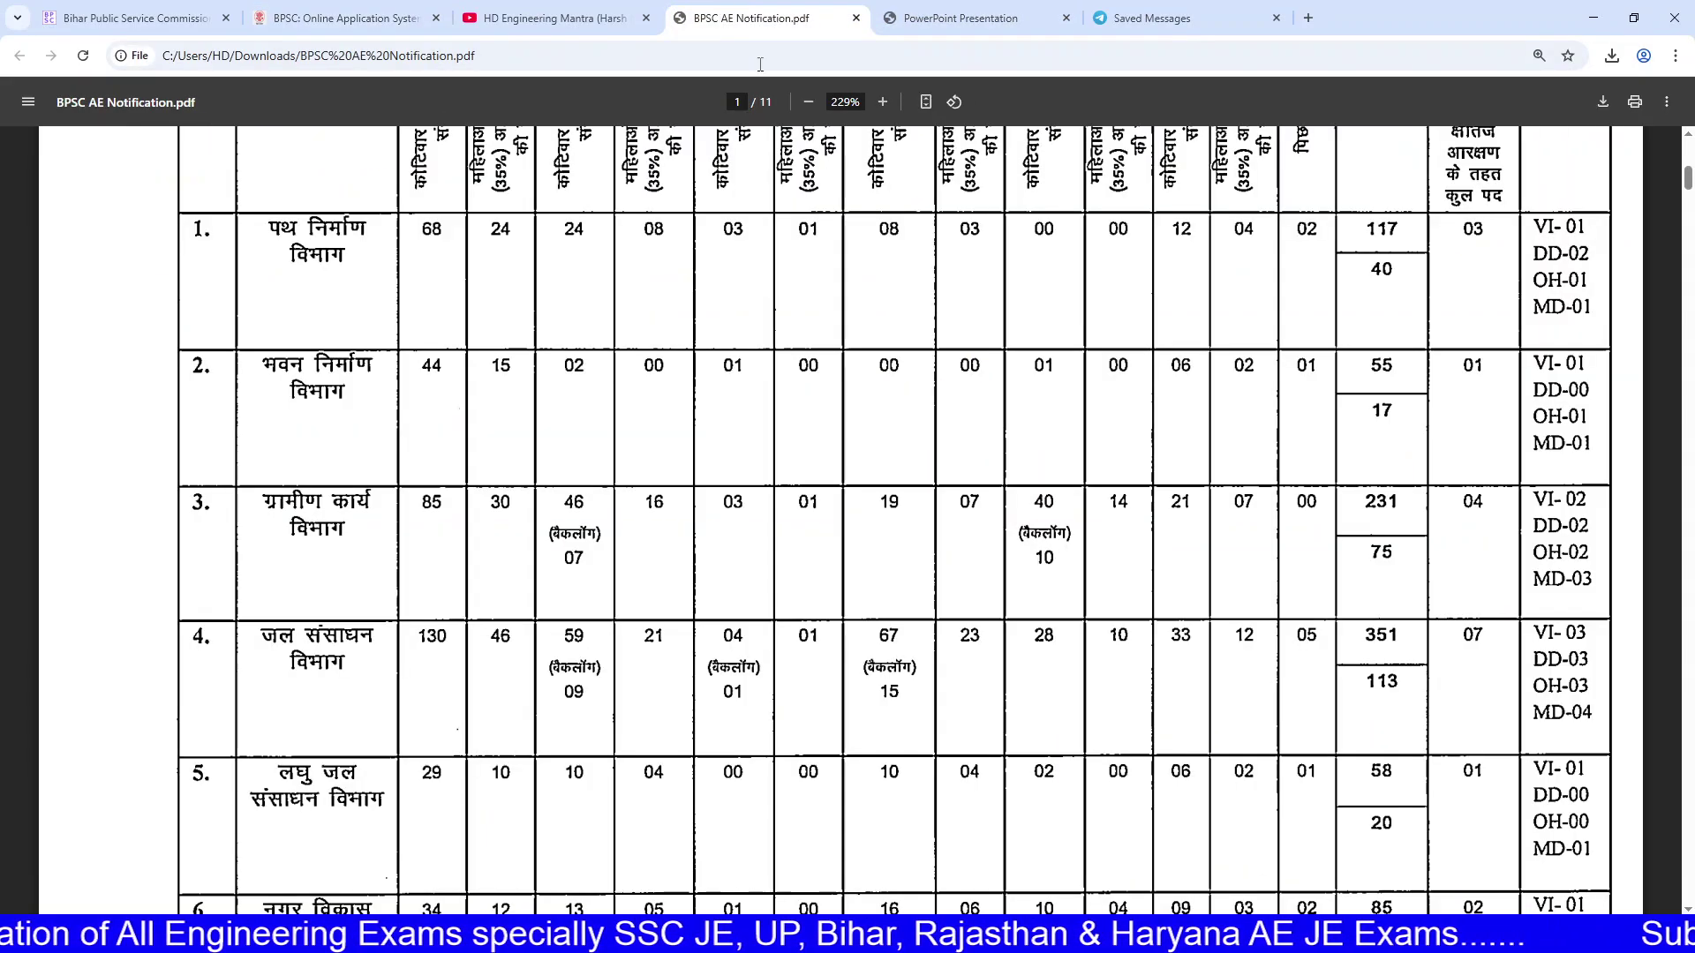
scroll(863, 479, down, 20)
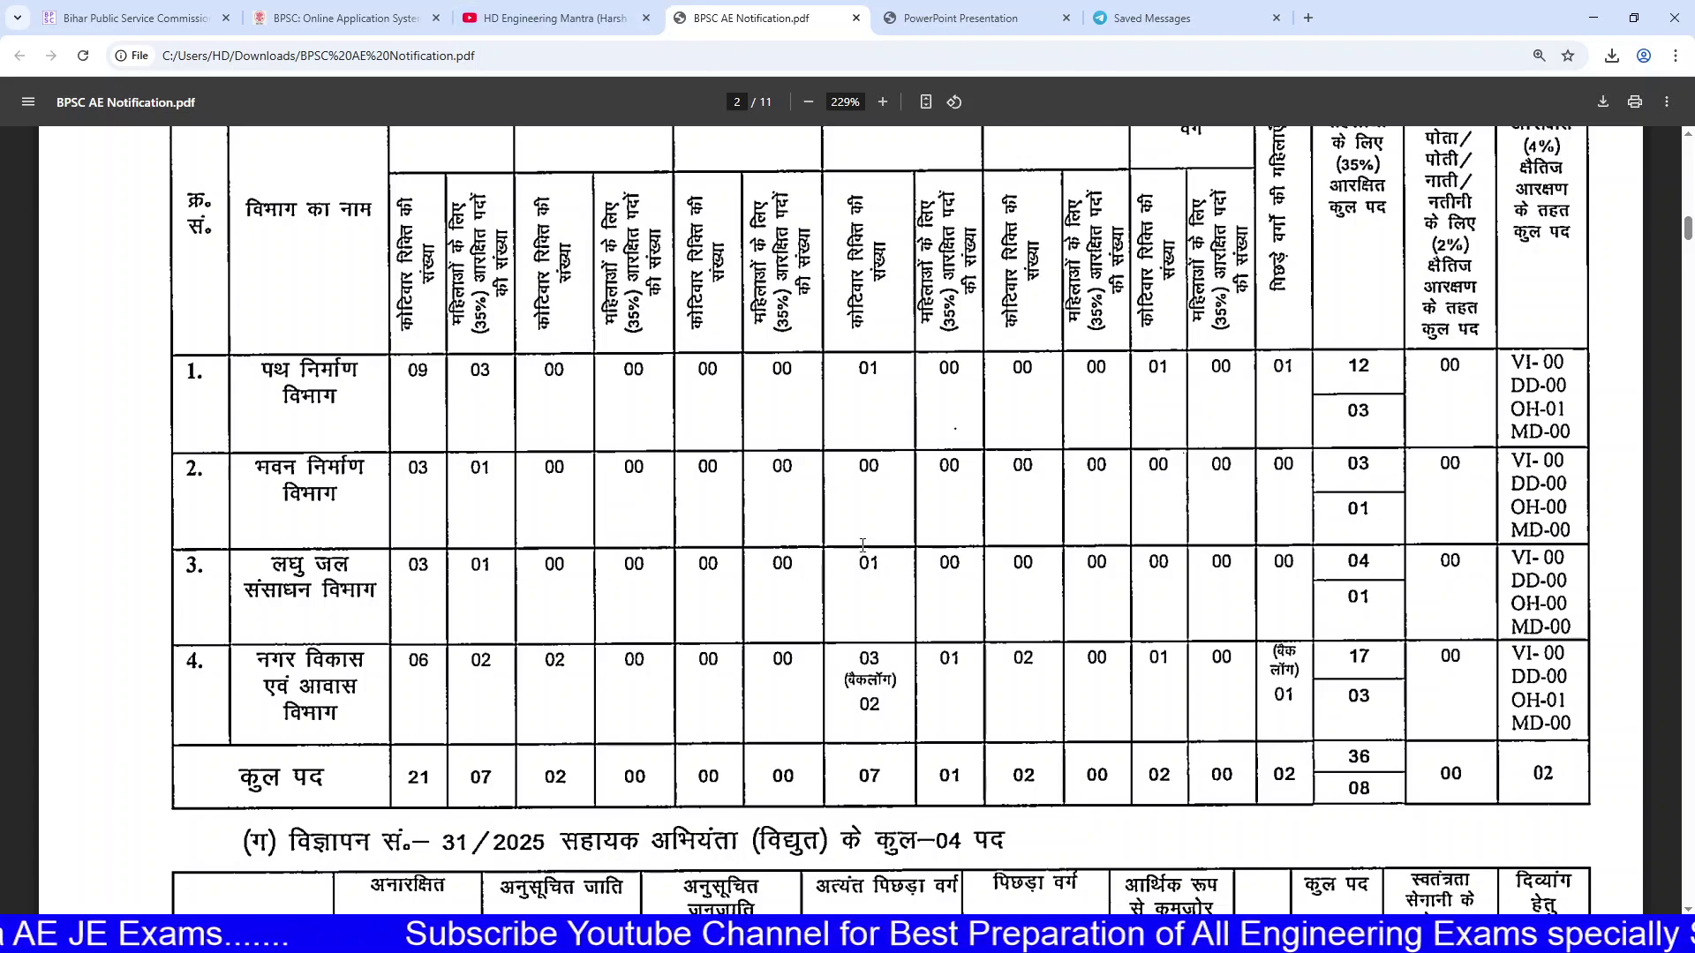
Step: Scroll the notification down through page 8, then back to the page-4 merit table
scroll(862, 545, down, 20)
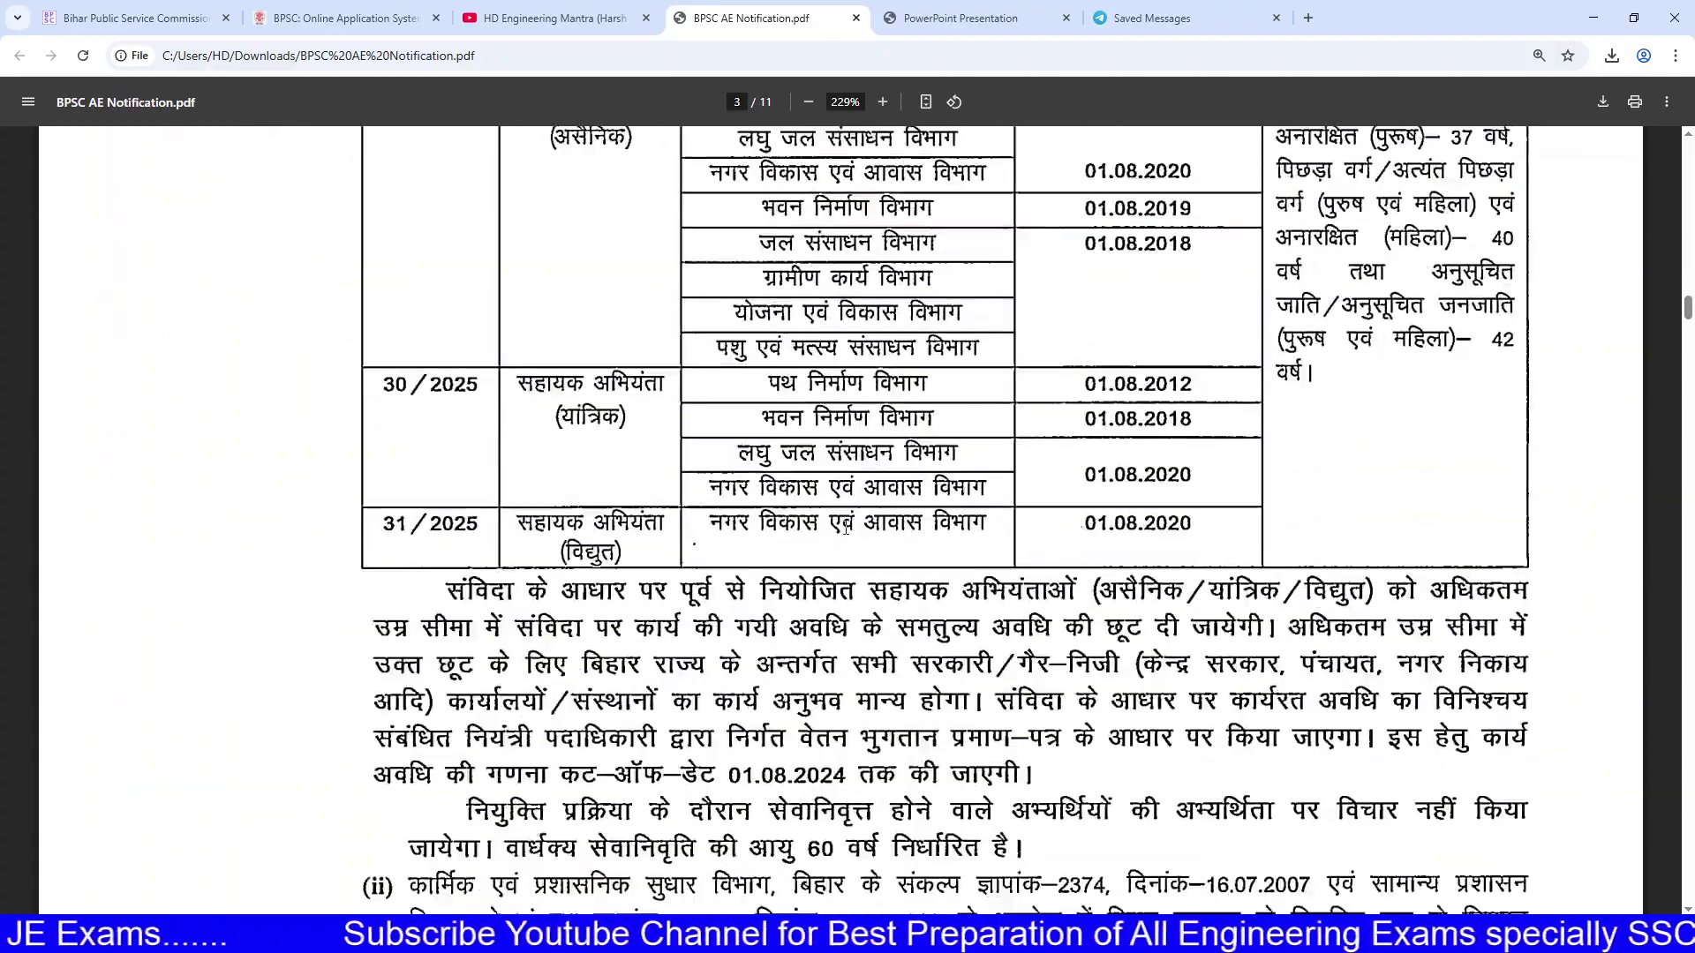
scroll(886, 496, down, 20)
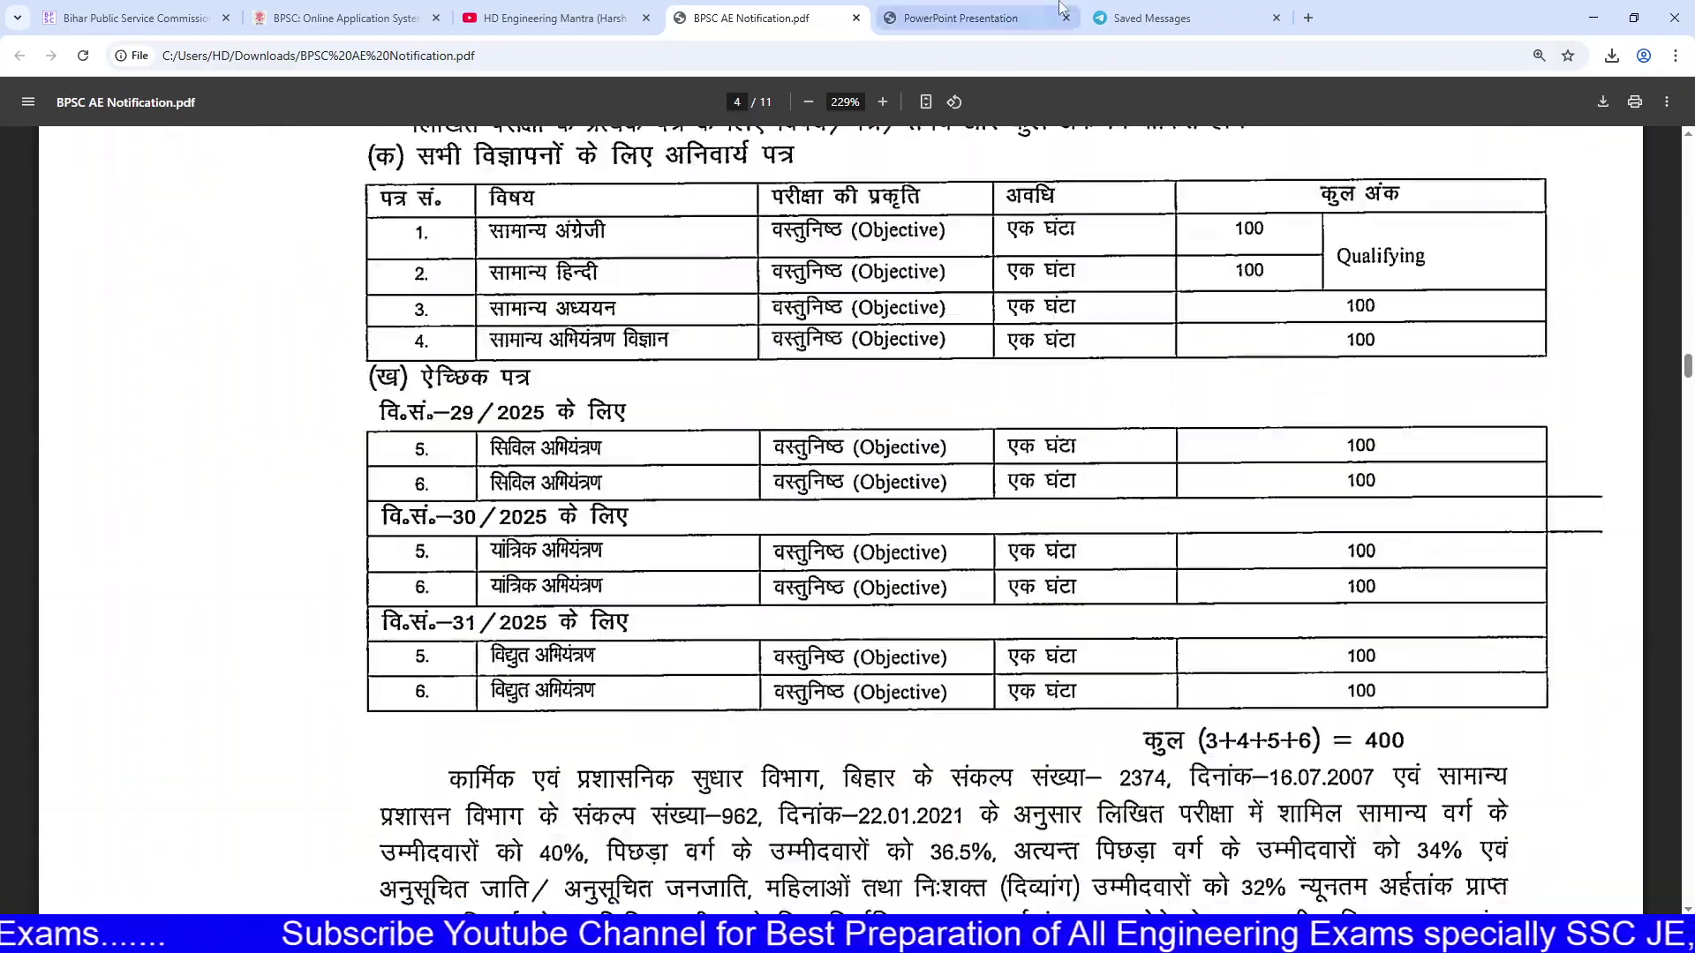
scroll(975, 351, down, 20)
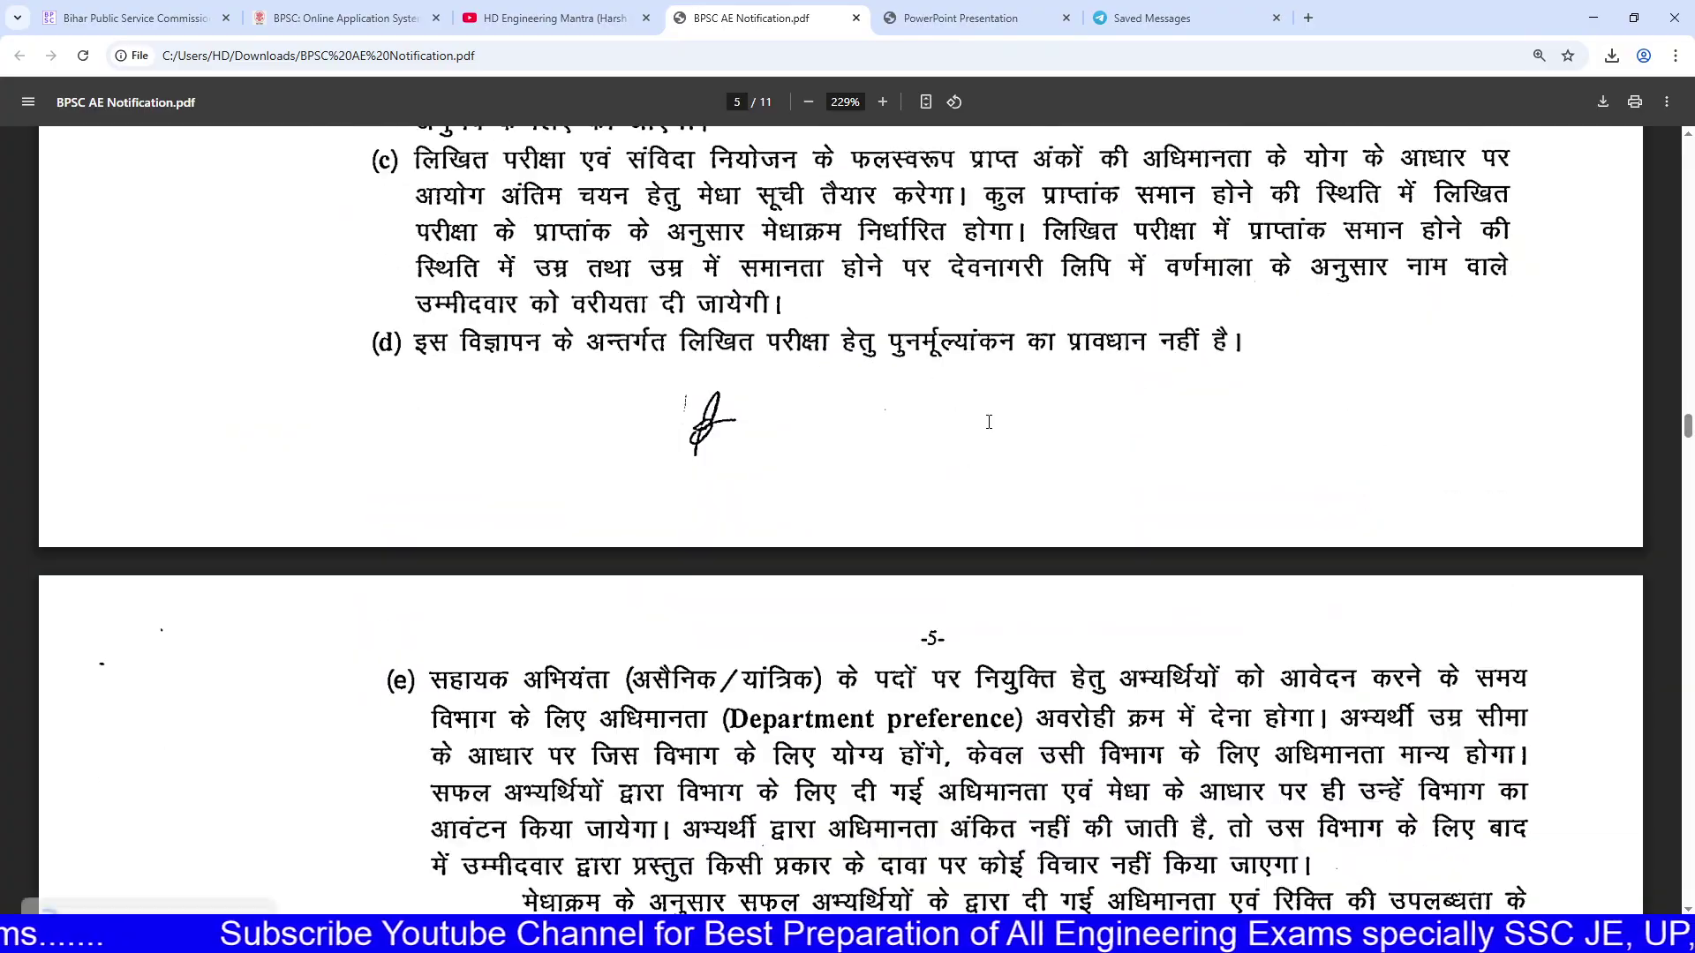
scroll(993, 445, down, 20)
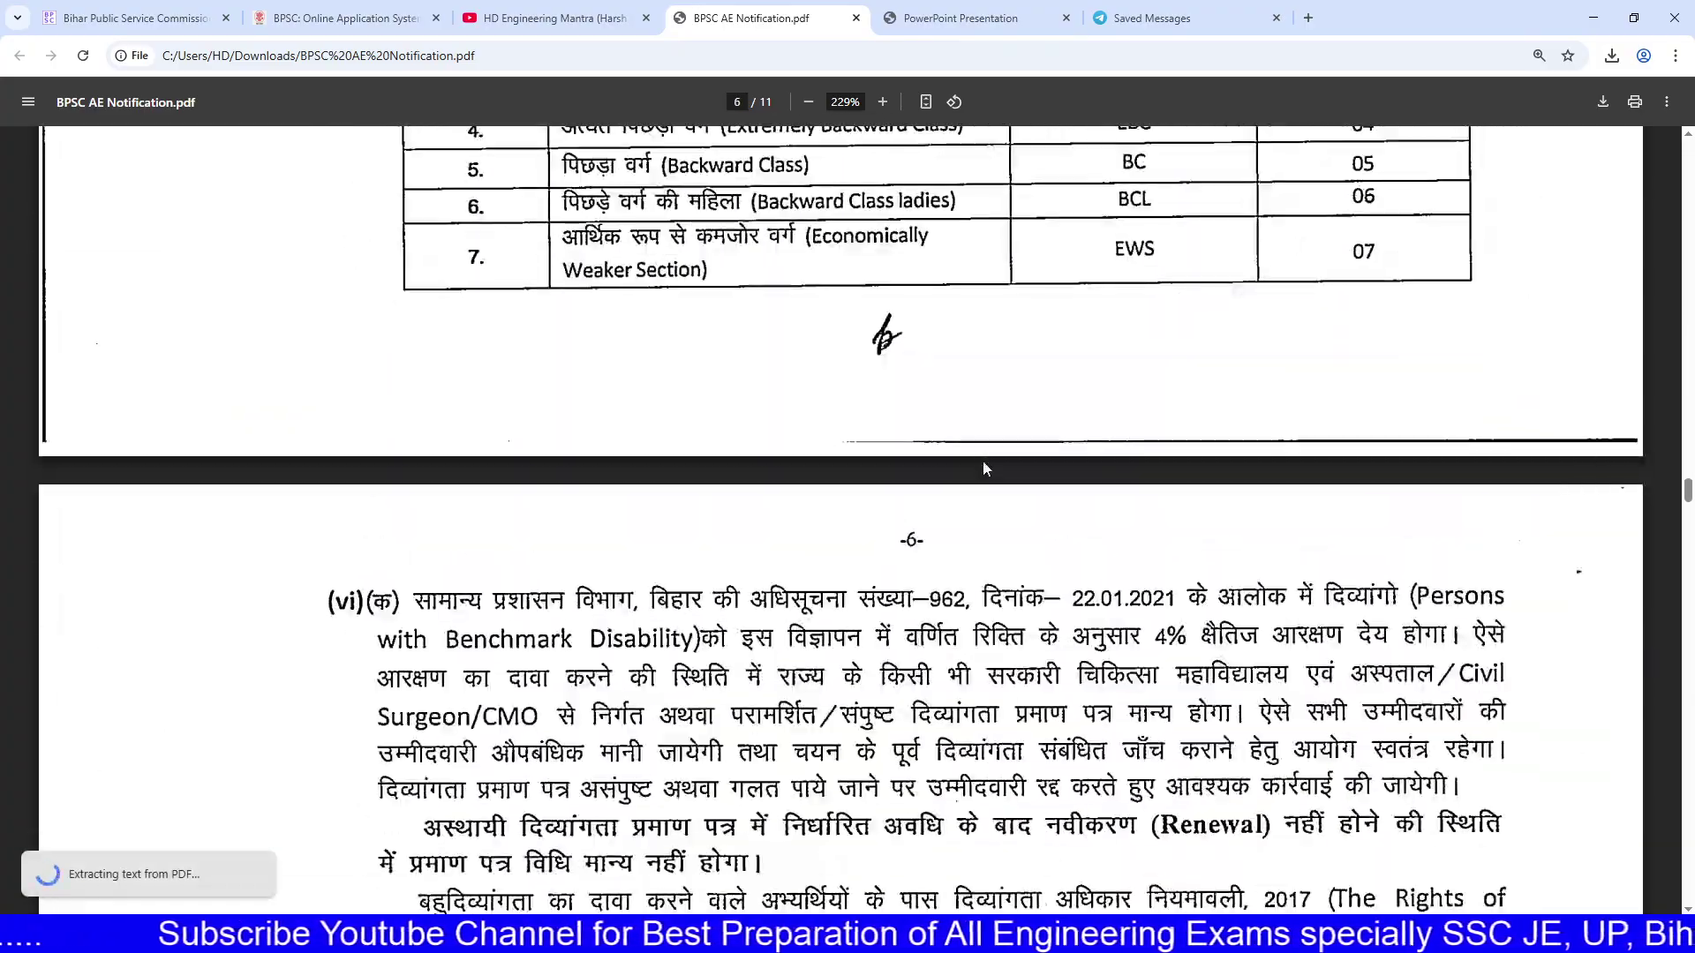
scroll(986, 472, down, 20)
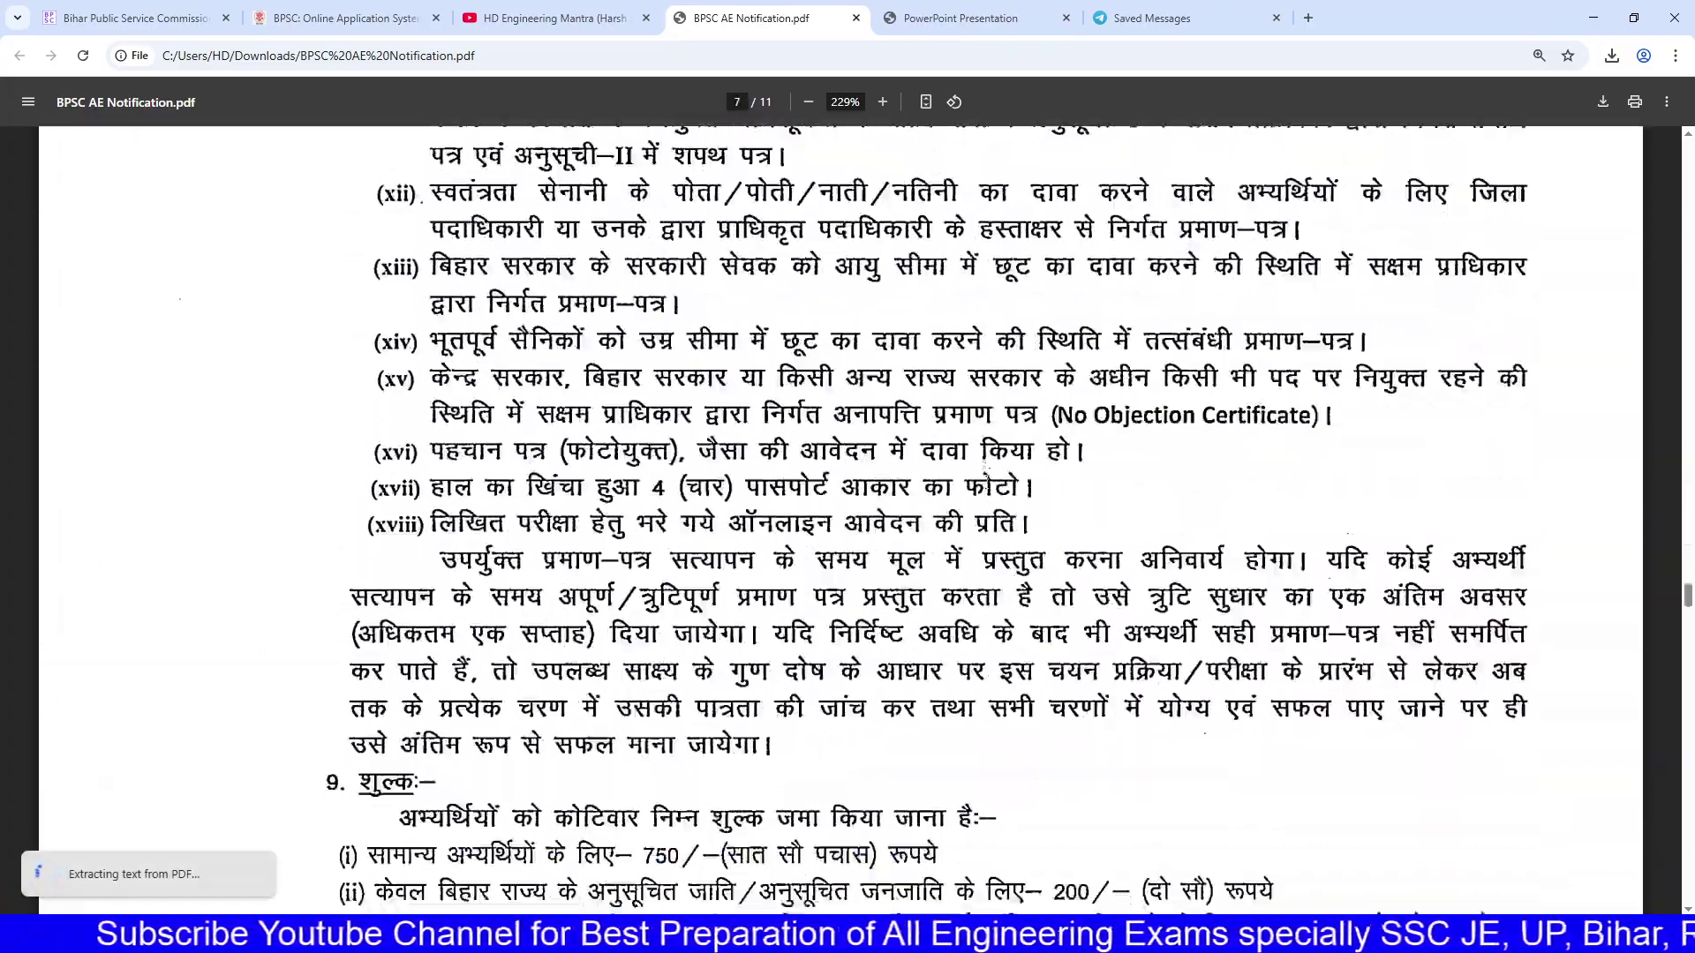
scroll(990, 479, down, 20)
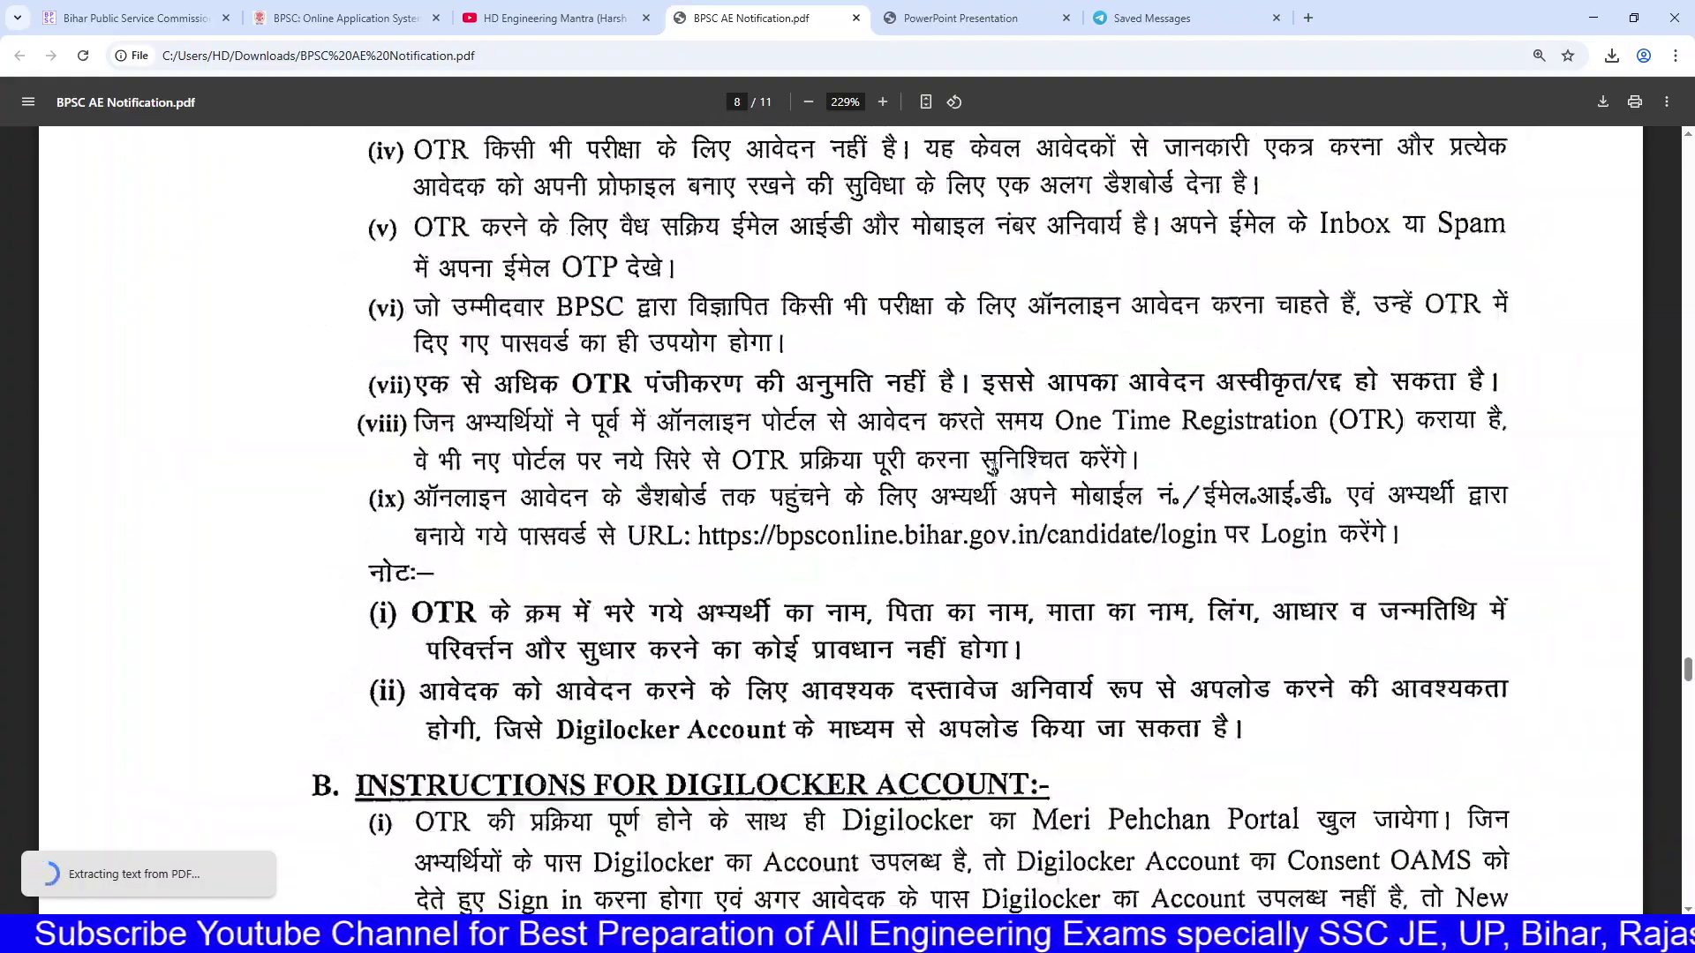
scroll(994, 470, down, 2)
scroll(995, 477, up, 20)
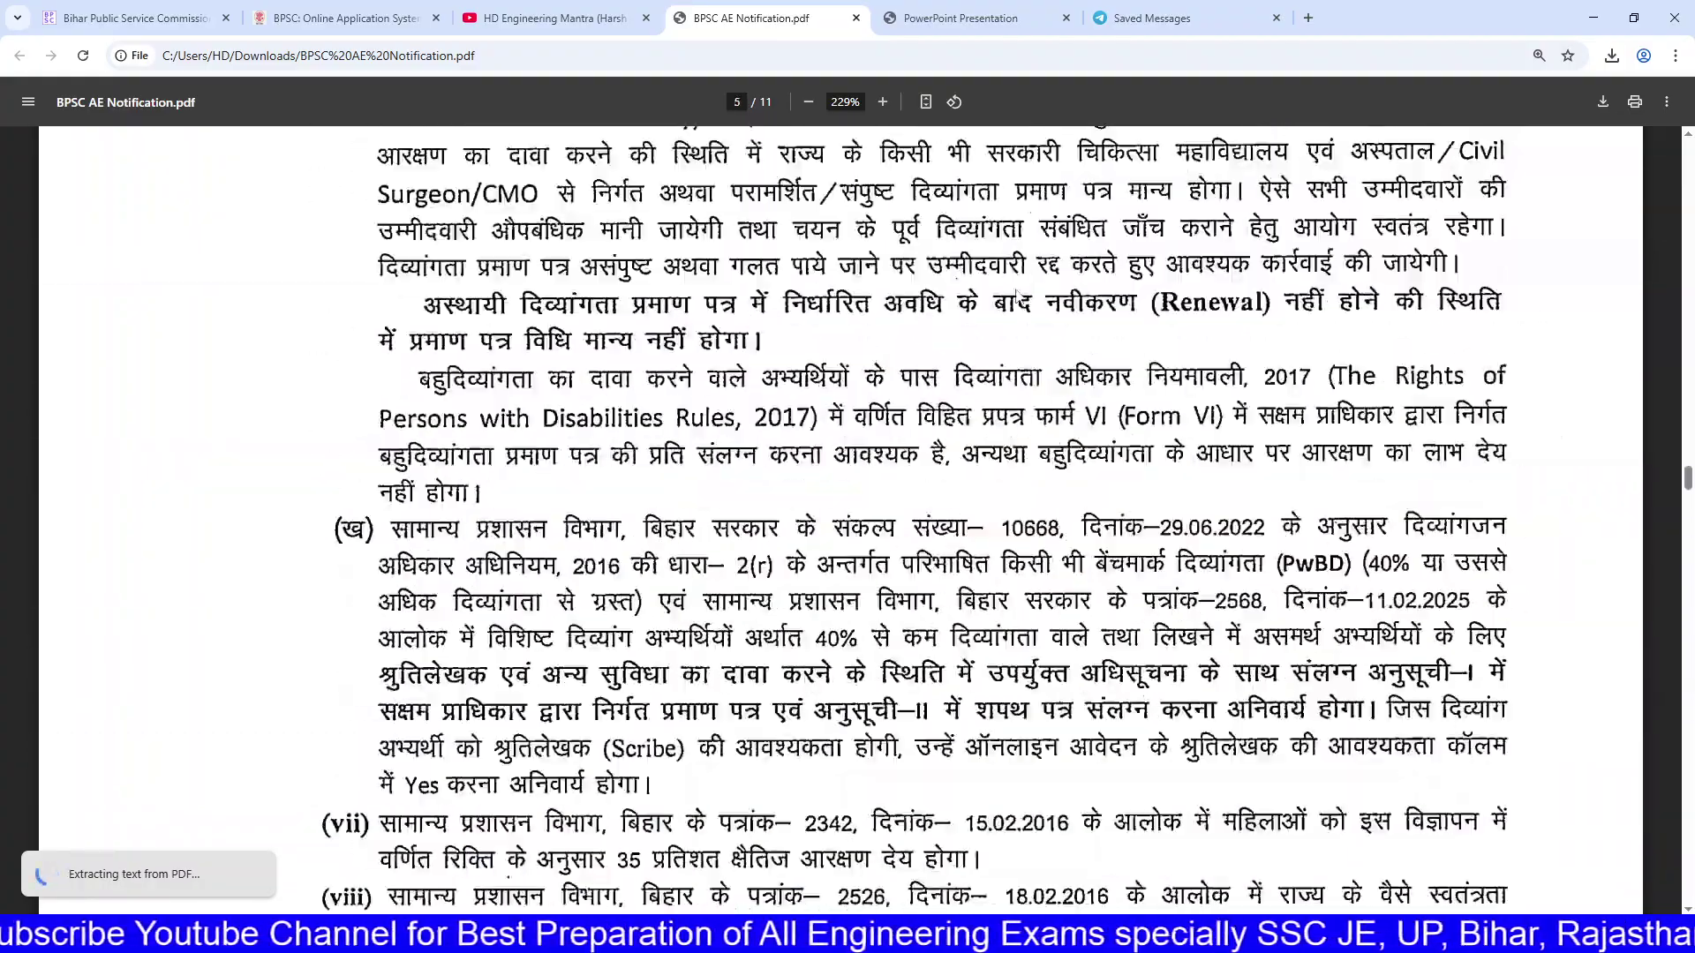
scroll(994, 484, up, 20)
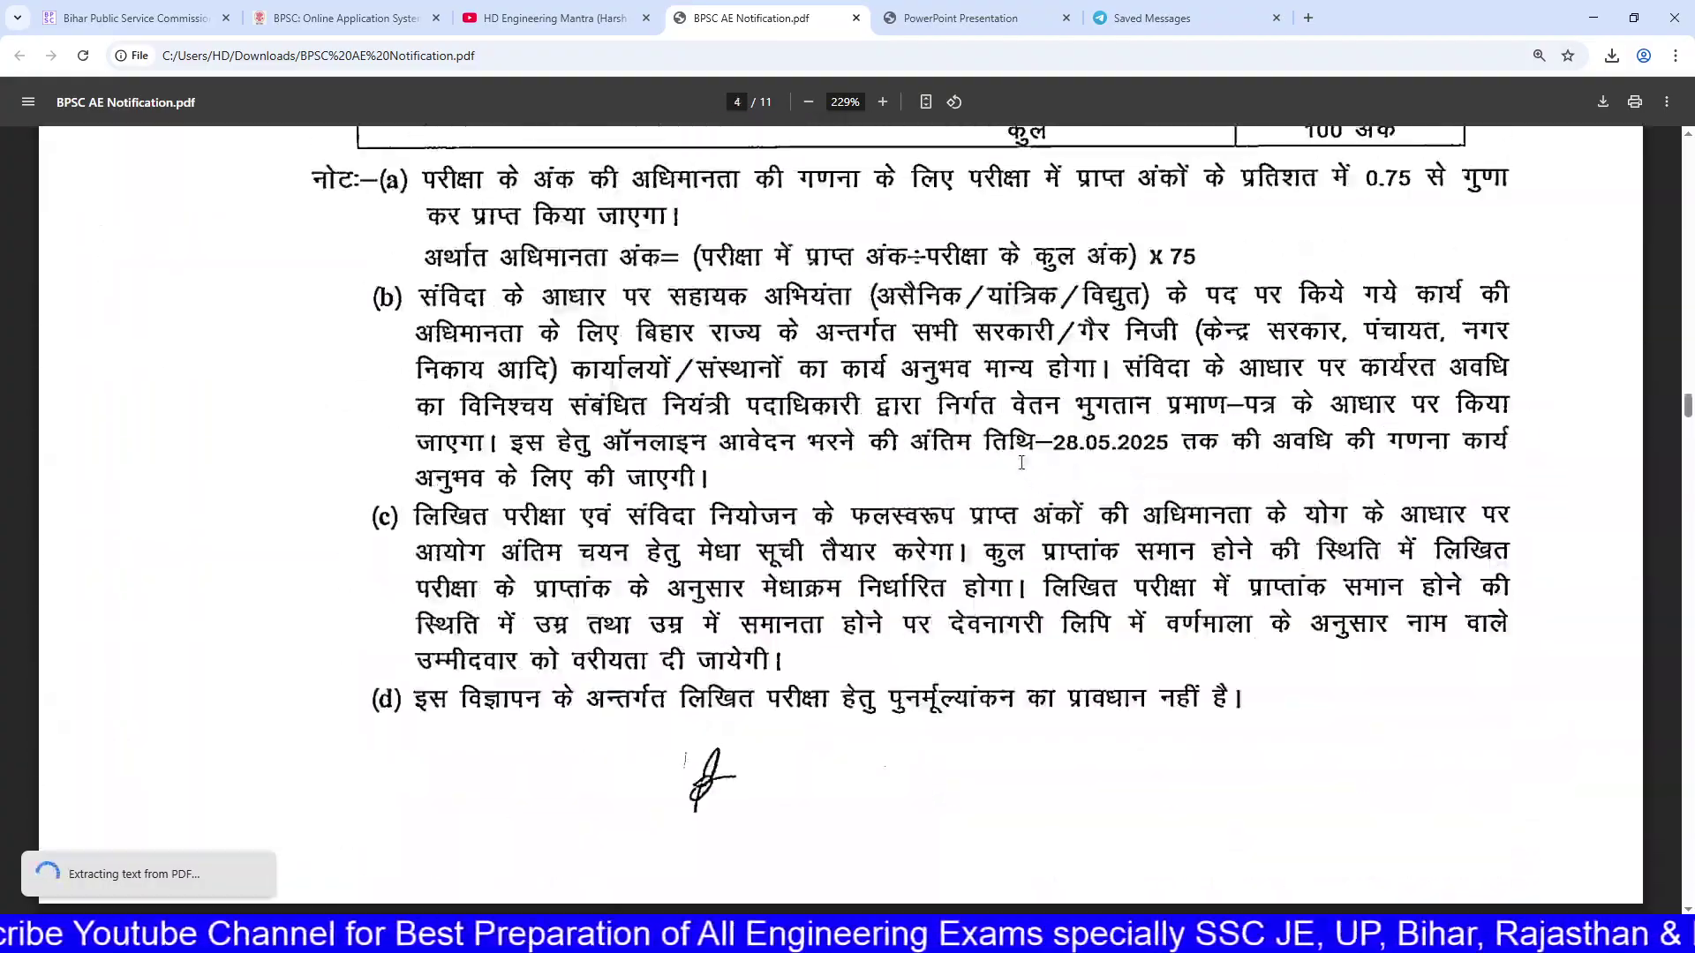
scroll(1123, 470, down, 3)
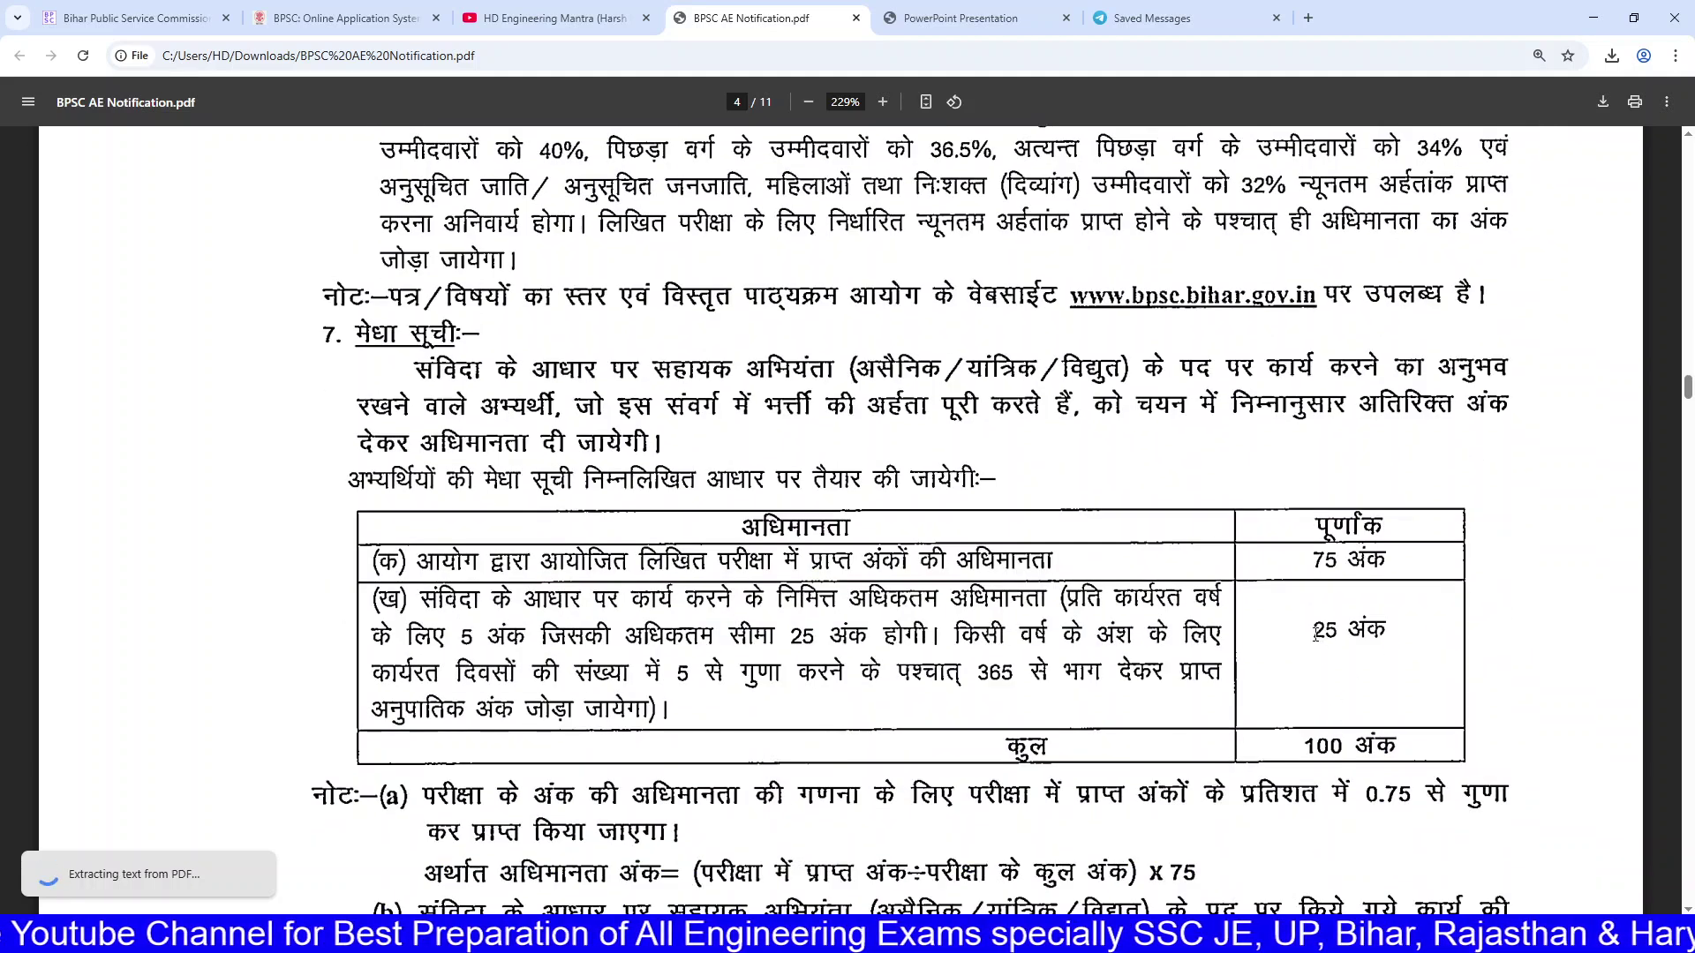